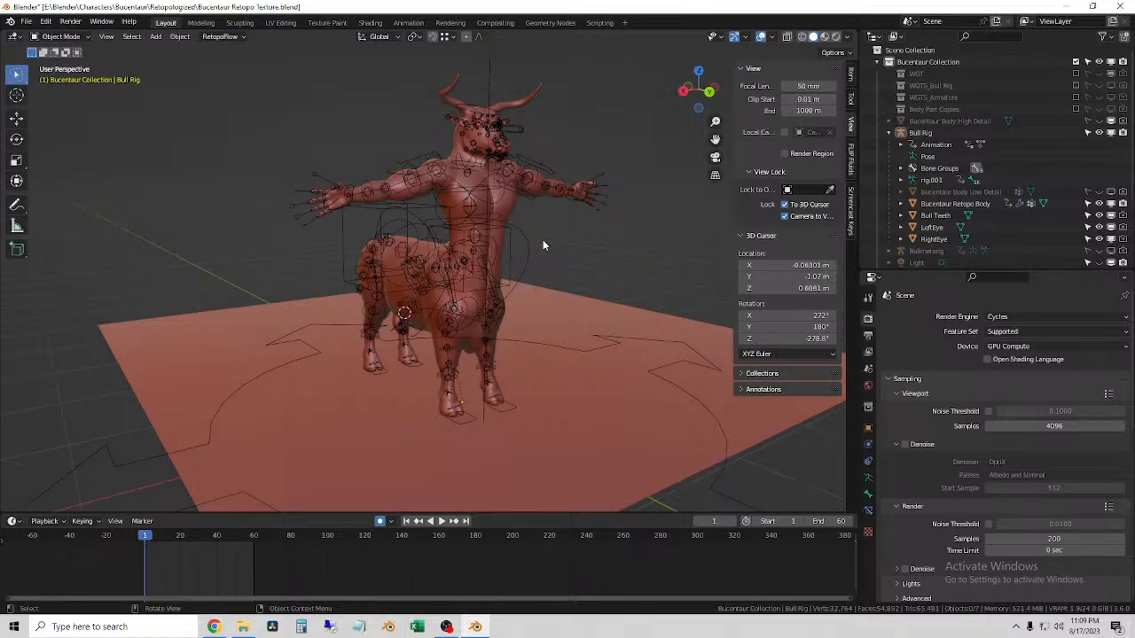
- Show the bucentaur in wireframe shading and hide the viewport overlays to examine its topology
{"action": "middle_click_drag", "start_coordinate": [550, 238], "coordinate": [548, 240]}
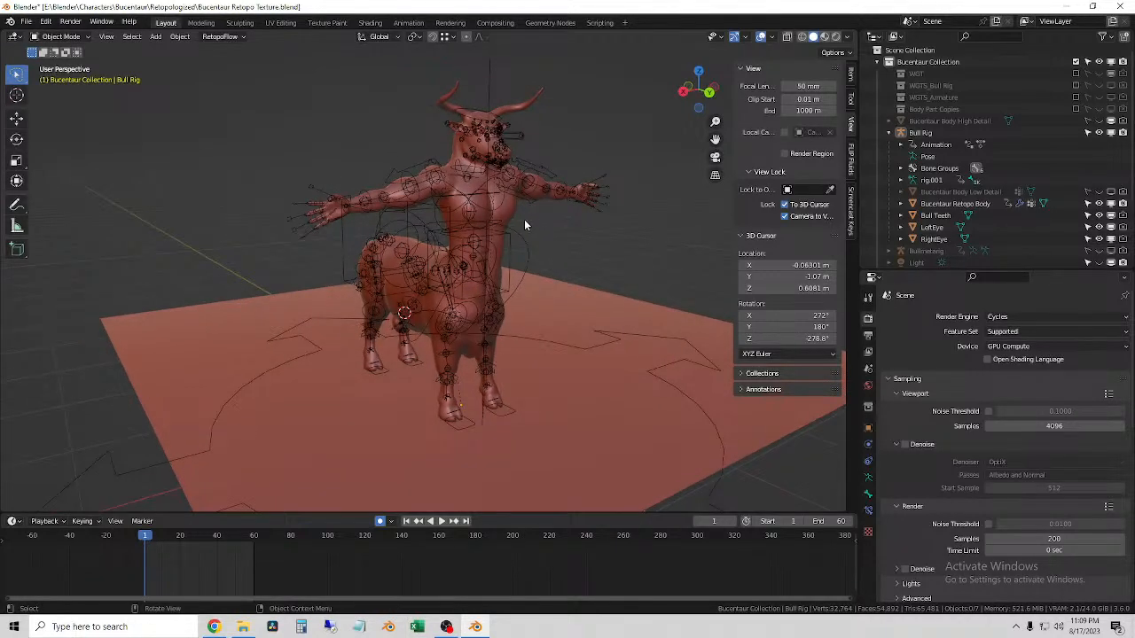
{"action": "left_click", "coordinate": [800, 37]}
{"action": "scroll", "coordinate": [473, 246], "scroll_direction": "up", "scroll_amount": 4}
{"action": "mouse_move", "coordinate": [690, 87]}
{"action": "middle_mouse_down"}
{"action": "mouse_move", "coordinate": [601, 212]}
{"action": "mouse_move", "coordinate": [578, 213]}
{"action": "middle_mouse_up"}
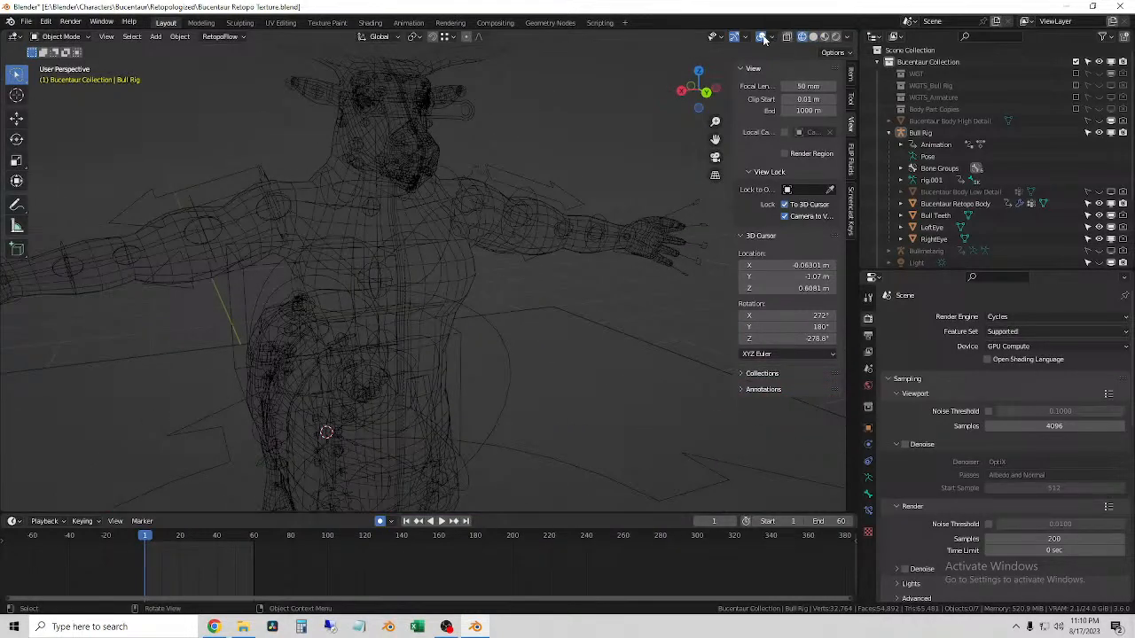
{"action": "left_click", "coordinate": [763, 37]}
{"action": "middle_click_drag", "start_coordinate": [507, 281], "coordinate": [506, 321]}
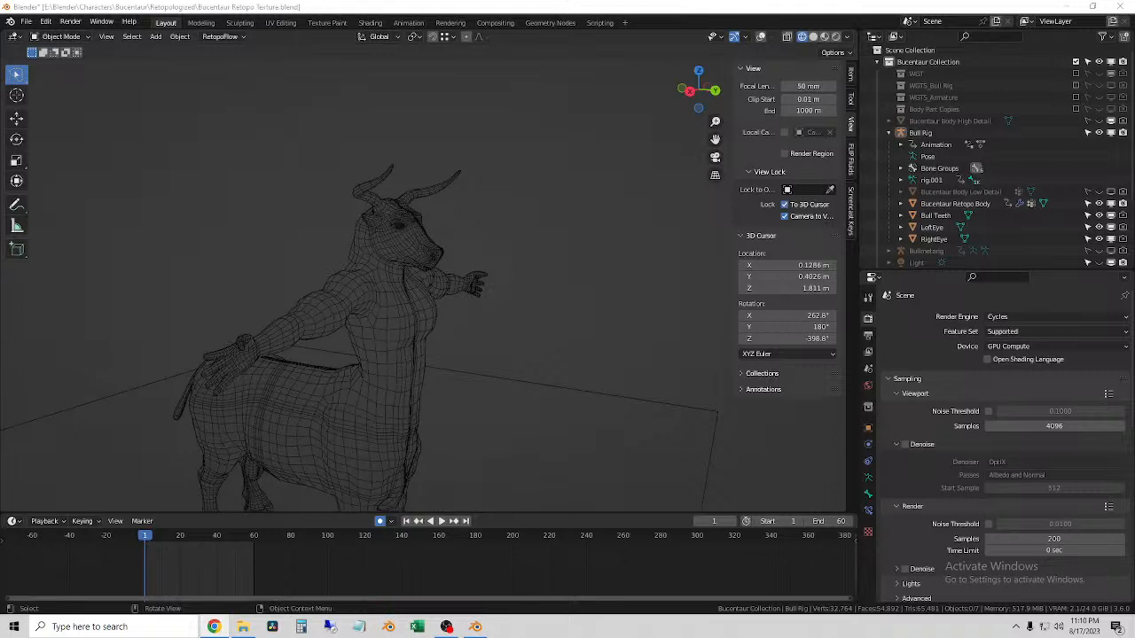
- Switch the viewport to solid shading to examine the whole bucentaur without textures
{"action": "middle_click_drag", "start_coordinate": [609, 291], "coordinate": [425, 349]}
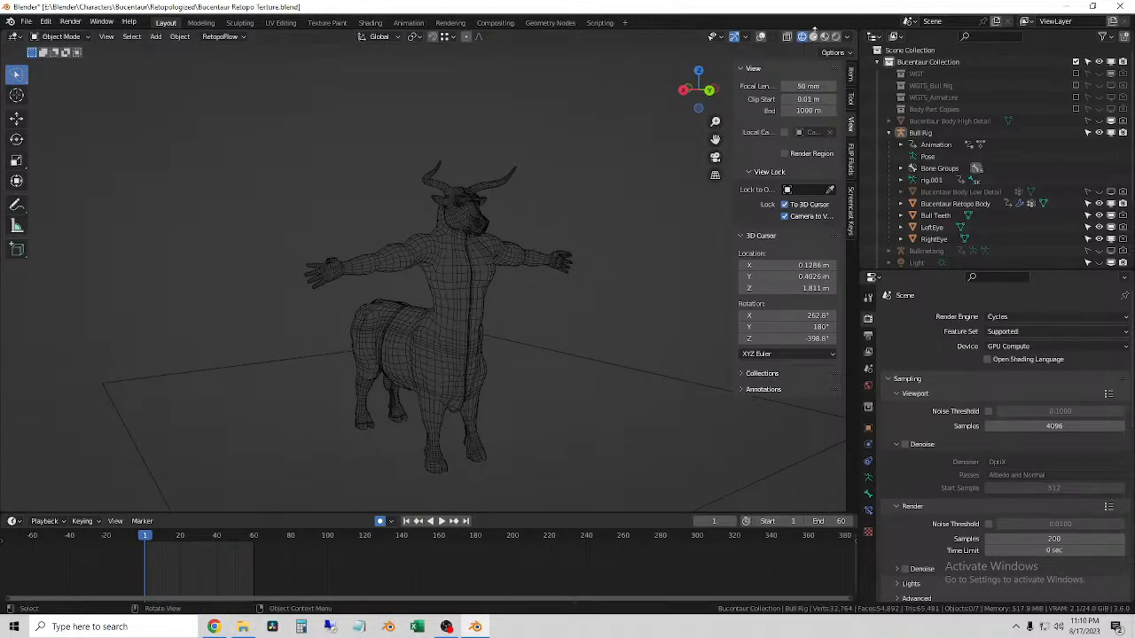
{"action": "left_click", "coordinate": [814, 37]}
{"action": "scroll", "coordinate": [516, 260], "scroll_direction": "up", "scroll_amount": 2}
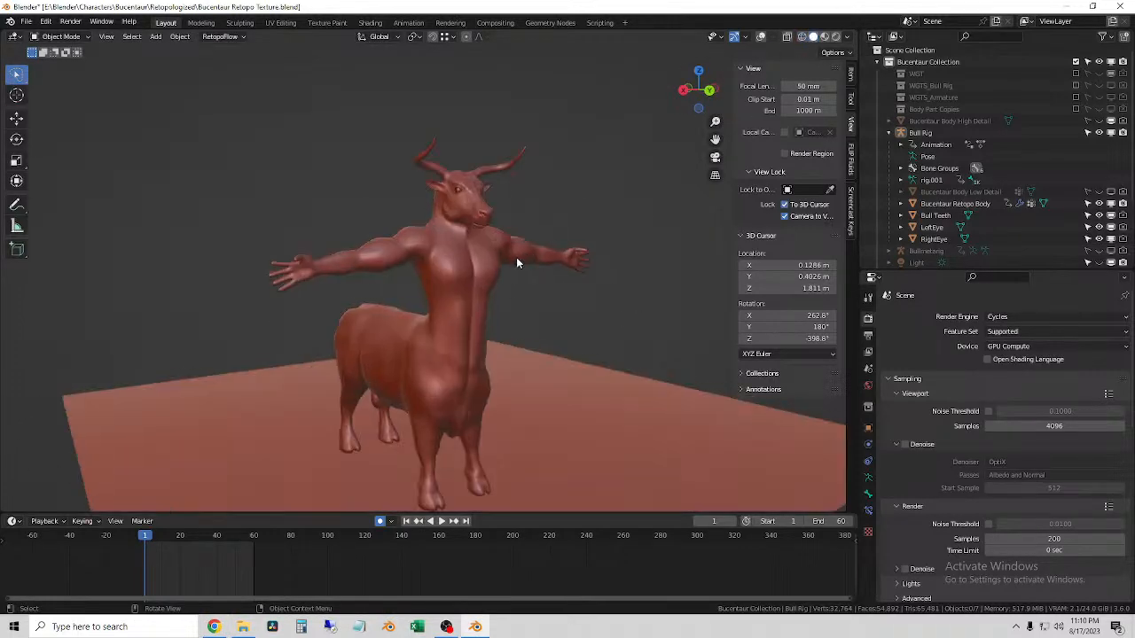
- Switch the viewport to material preview, select the bucentaur's body mesh and examine the chest texture up close
{"action": "left_click", "coordinate": [825, 37]}
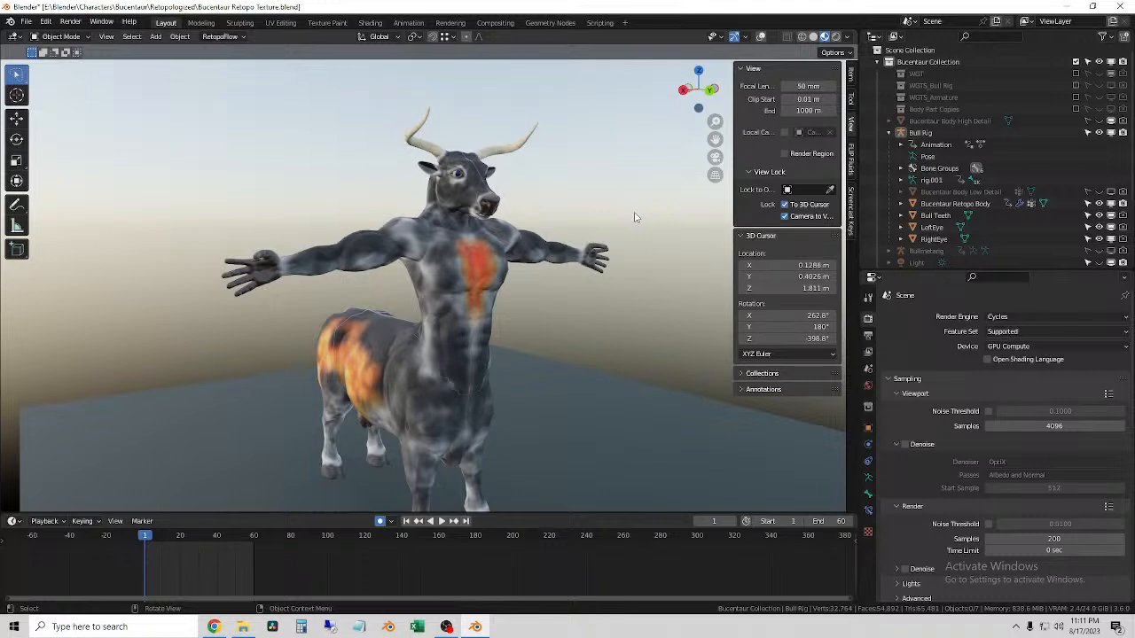
{"action": "middle_click_drag", "start_coordinate": [468, 266], "coordinate": [476, 266]}
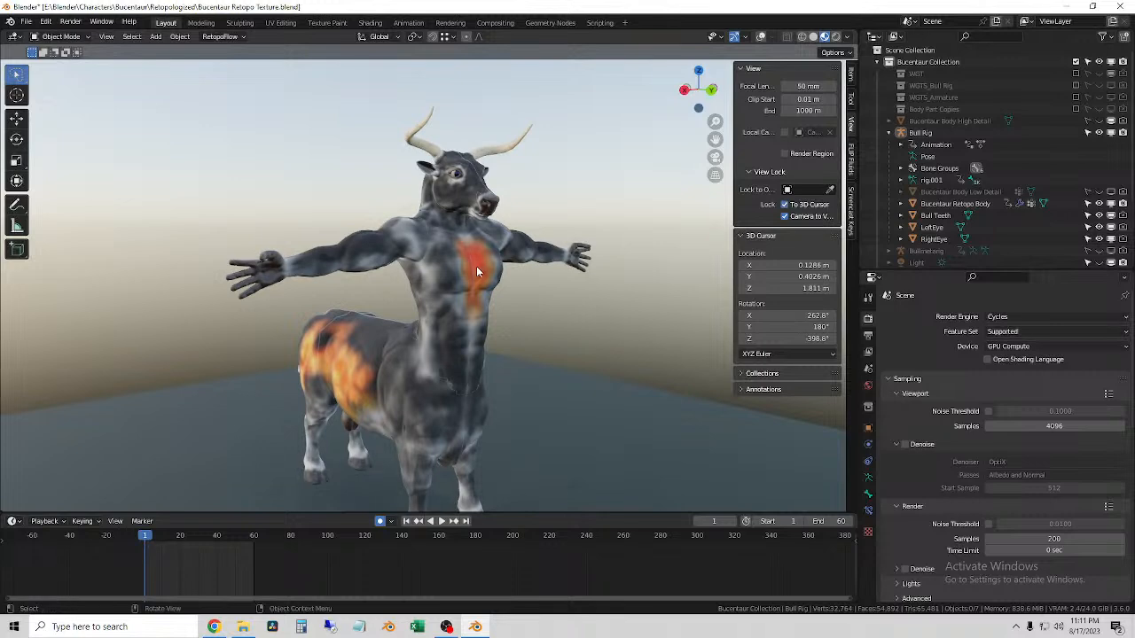
{"action": "middle_click_drag", "start_coordinate": [546, 308], "coordinate": [551, 299]}
{"action": "scroll", "coordinate": [476, 306], "scroll_direction": "up", "scroll_amount": 5}
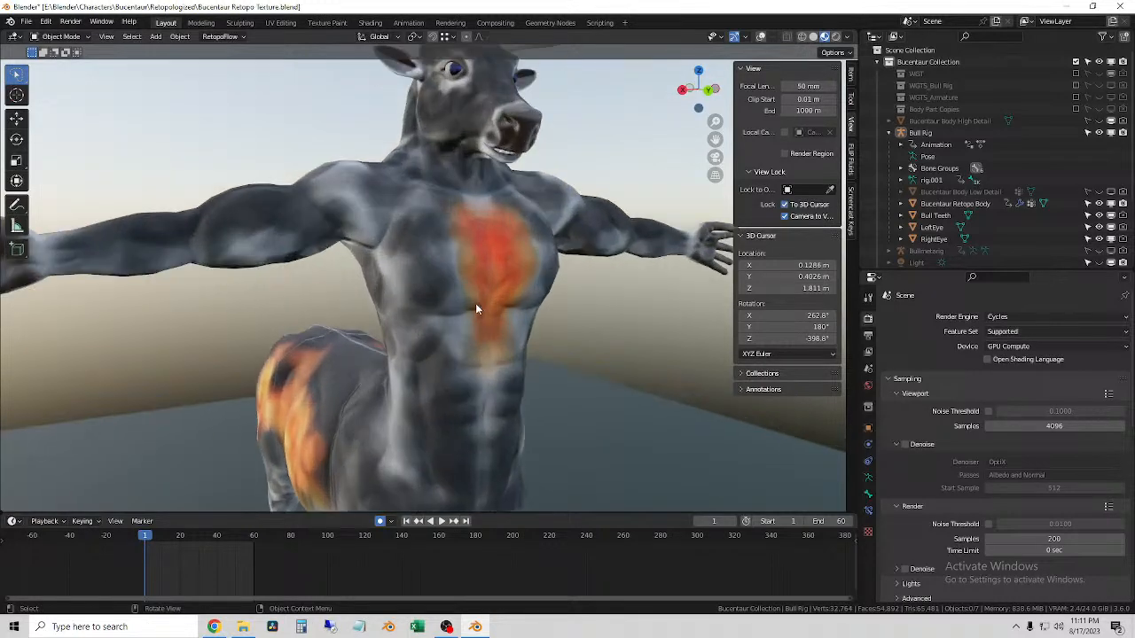
{"action": "middle_click_drag", "start_coordinate": [395, 267], "coordinate": [479, 286]}
{"action": "left_click", "coordinate": [298, 197]}
{"action": "middle_click_drag", "start_coordinate": [496, 232], "coordinate": [419, 234]}
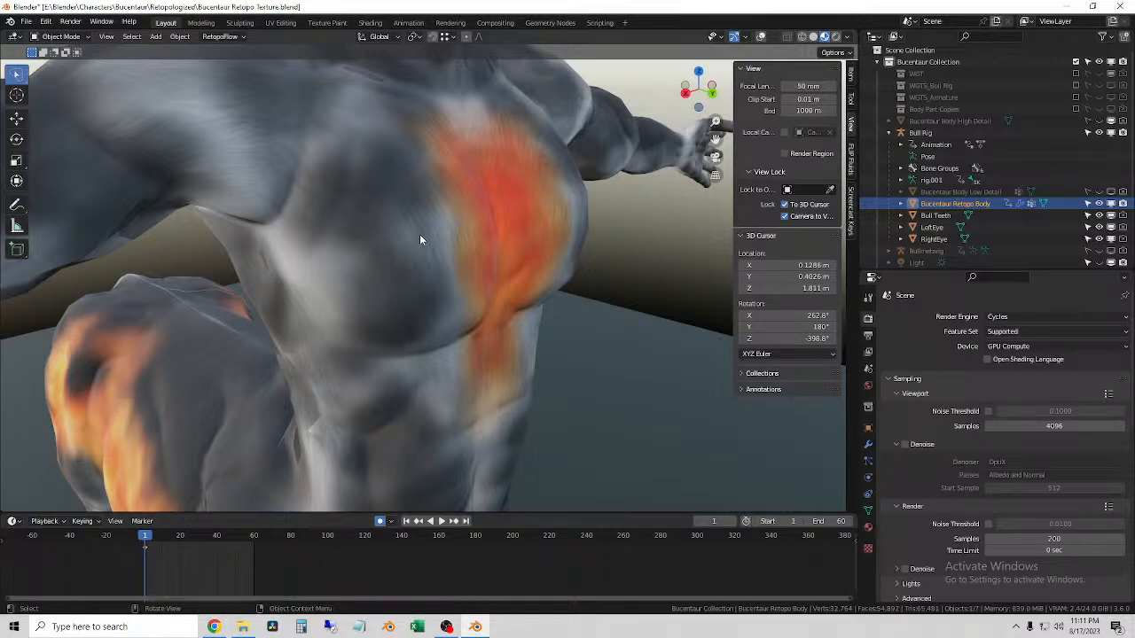
- Switch the viewport to rendered shading and examine the chest and muzzle, keeping the body mesh selected
{"action": "left_click", "coordinate": [836, 36]}
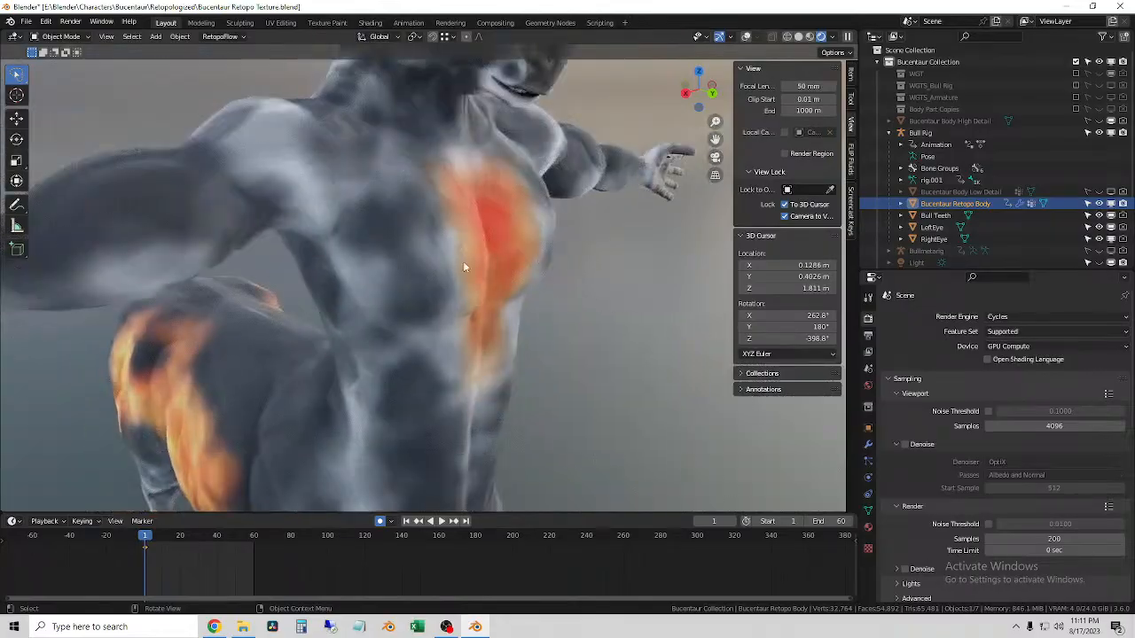
{"action": "middle_click_drag", "start_coordinate": [600, 234], "coordinate": [504, 227]}
{"action": "mouse_move", "coordinate": [473, 108]}
{"action": "right_mouse_down", "text": "ctrl"}
{"action": "mouse_move", "coordinate": [502, 126]}
{"action": "mouse_move", "coordinate": [458, 124]}
{"action": "right_mouse_up", "text": "ctrl"}
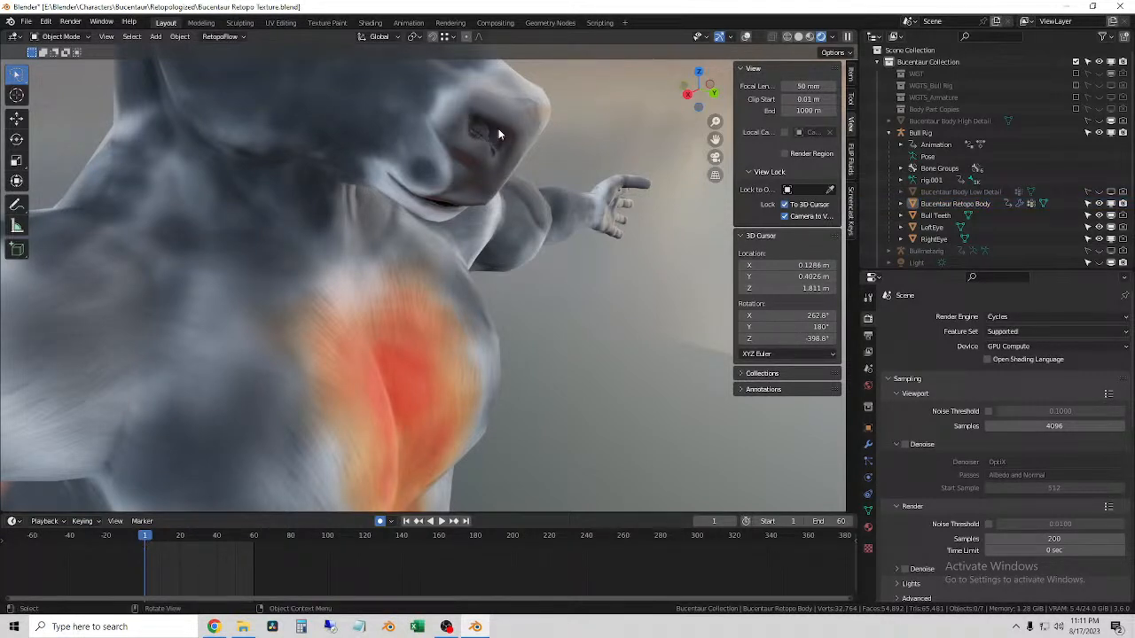
{"action": "left_click", "coordinate": [438, 158]}
- Turn the viewport overlays back on and hide the Bull Rig armature
{"action": "left_click", "coordinate": [743, 37]}
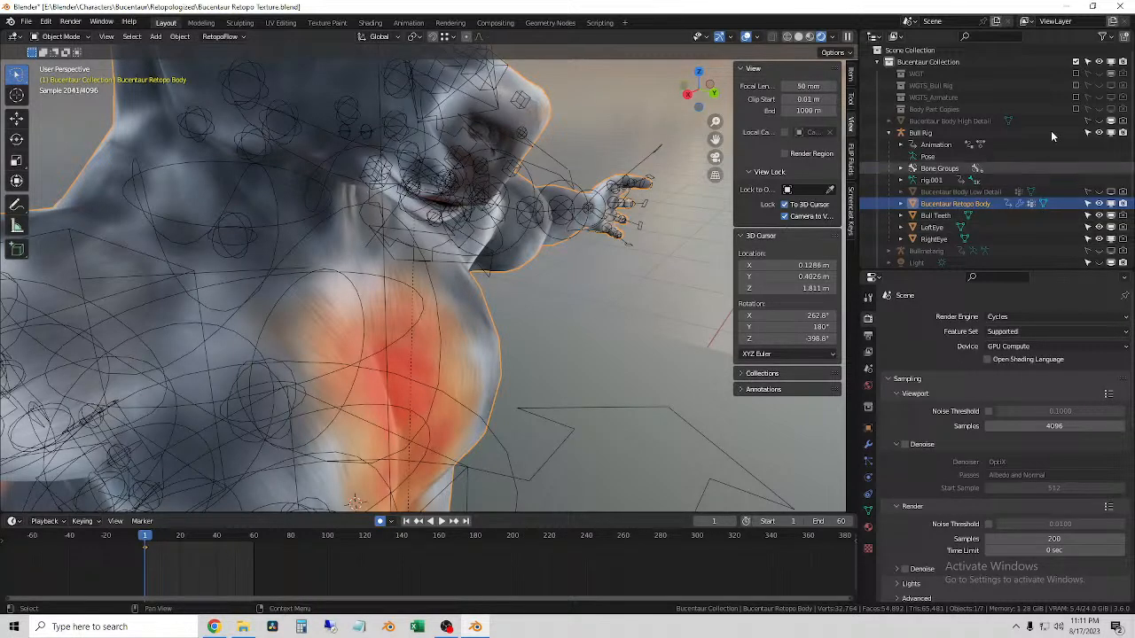
{"action": "left_click", "coordinate": [1099, 135]}
{"action": "middle_click_drag", "start_coordinate": [488, 264], "coordinate": [484, 259]}
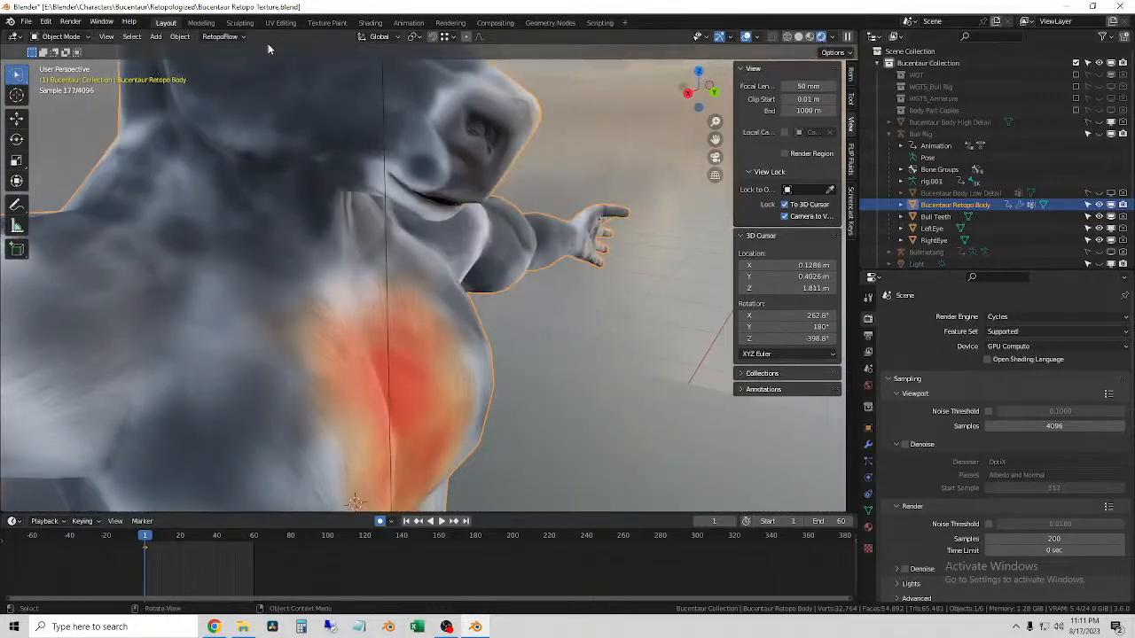
- Open the Shading workspace, leave the camera view and show the bucentaur's muzzle in rendered shading
{"action": "left_click", "coordinate": [371, 23]}
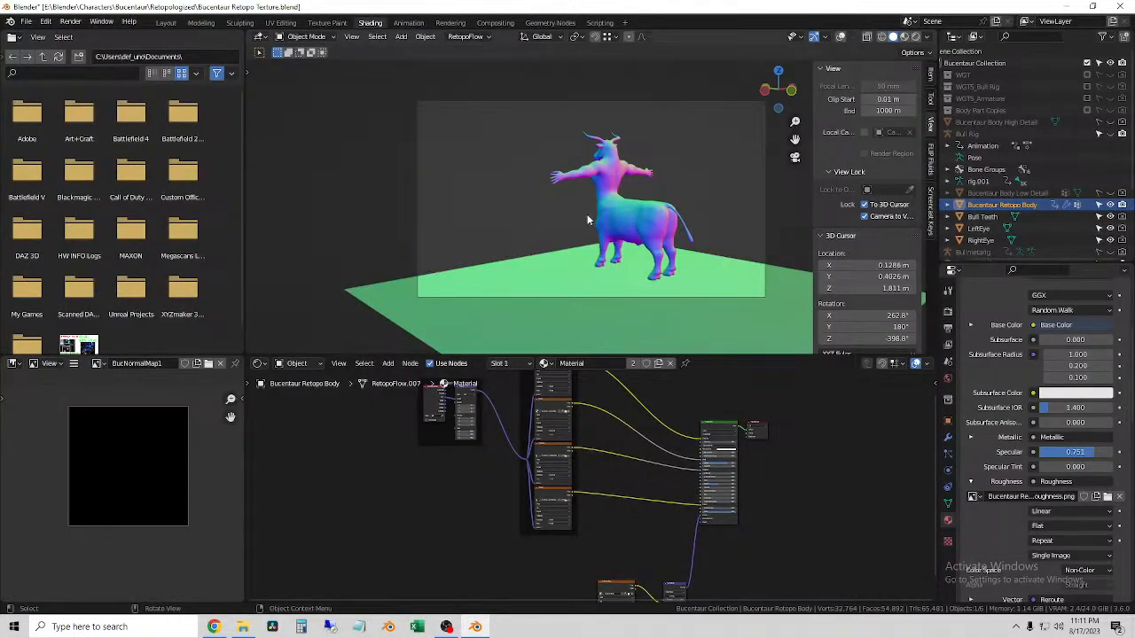
{"action": "middle_click_drag", "start_coordinate": [586, 220], "coordinate": [750, 218]}
{"action": "middle_click_drag", "start_coordinate": [530, 218], "coordinate": [654, 215]}
{"action": "left_click", "coordinate": [795, 158]}
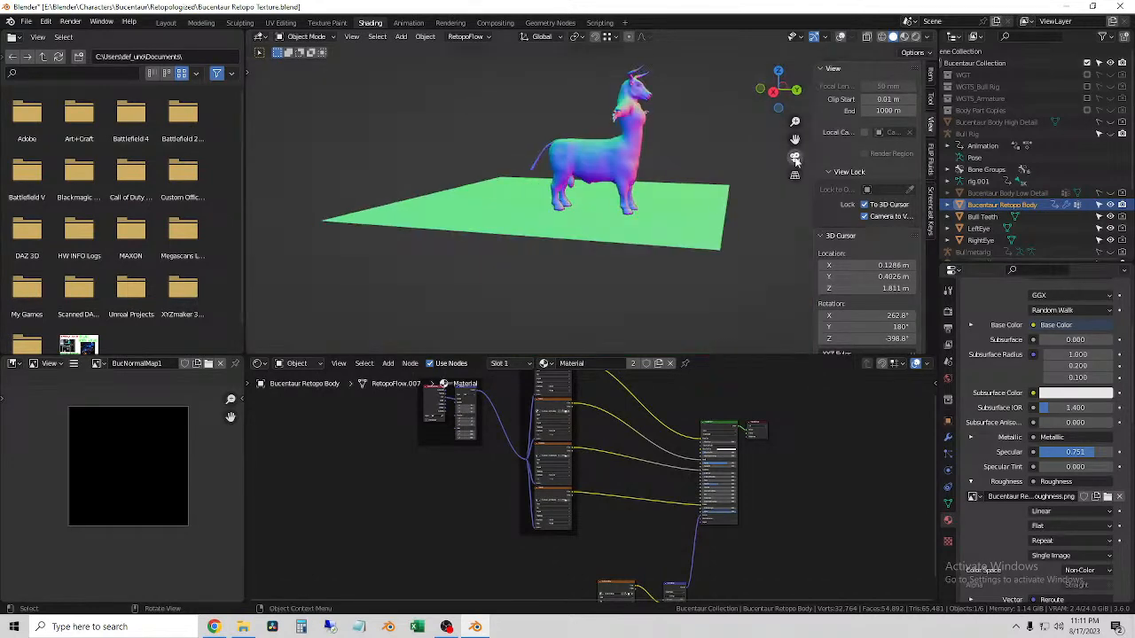
{"action": "scroll", "coordinate": [630, 171], "scroll_direction": "up", "scroll_amount": 5}
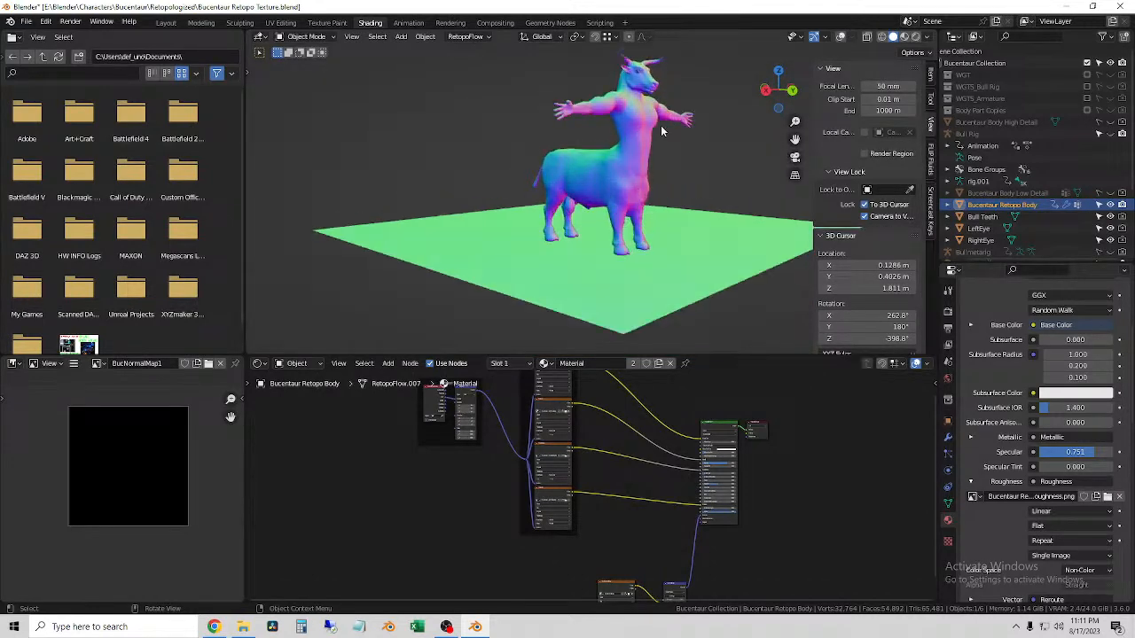
{"action": "scroll", "coordinate": [612, 167], "scroll_direction": "up", "scroll_amount": 6}
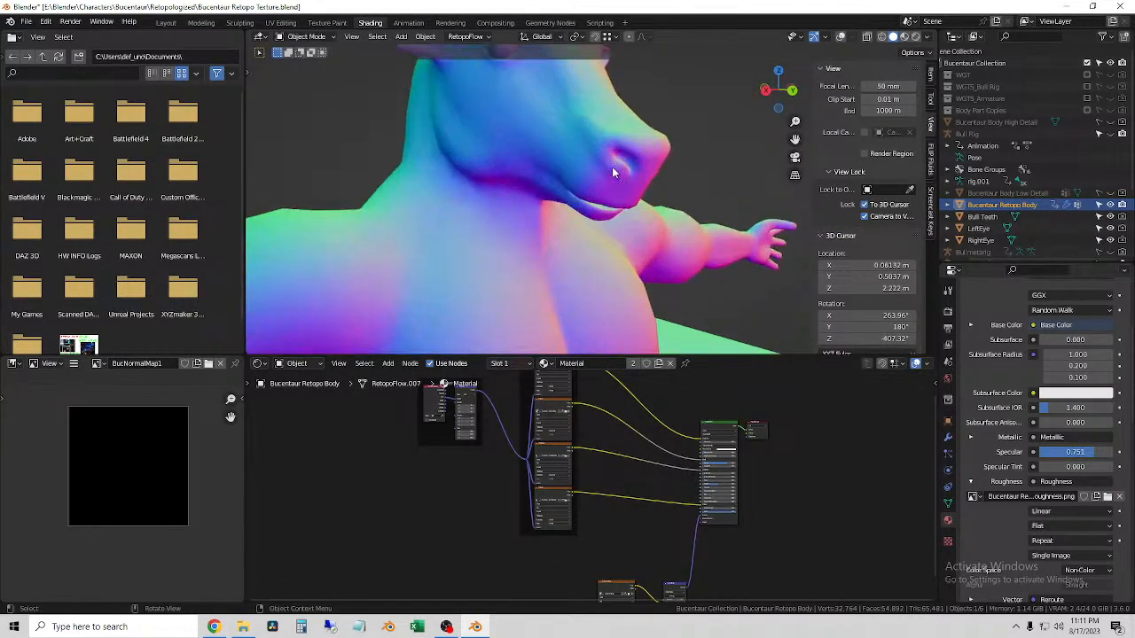
{"action": "left_click", "coordinate": [914, 37]}
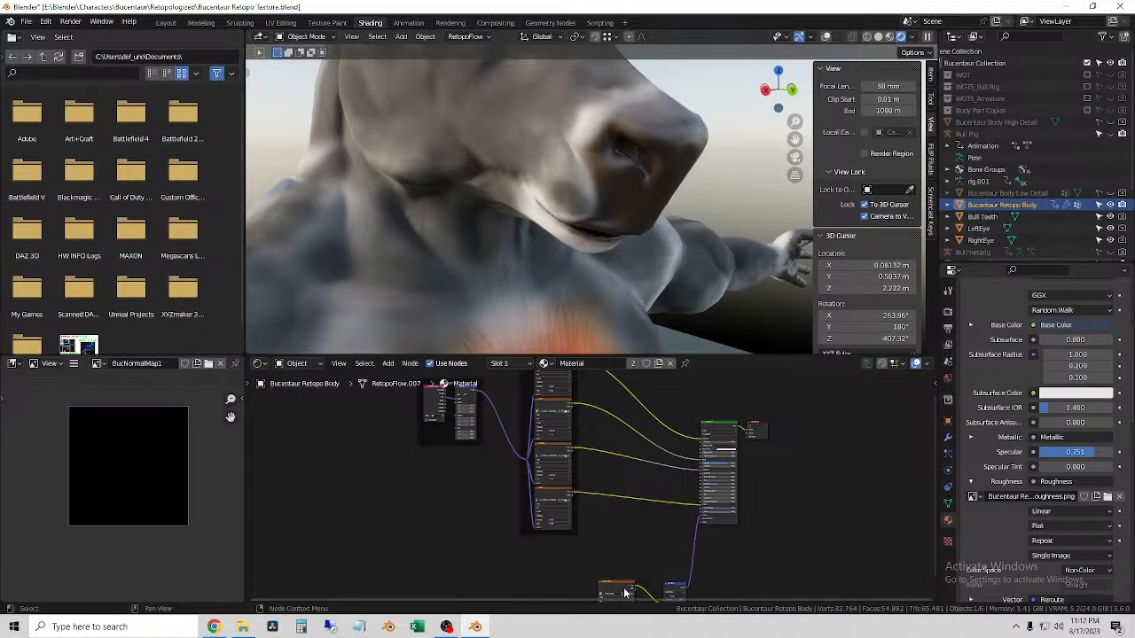
- Try a strength of 10 on the body material's Normal Map node, and restore it to 1
{"action": "scroll", "coordinate": [585, 525], "scroll_direction": "up", "scroll_amount": 4}
{"action": "middle_click_drag", "start_coordinate": [671, 565], "coordinate": [539, 362]}
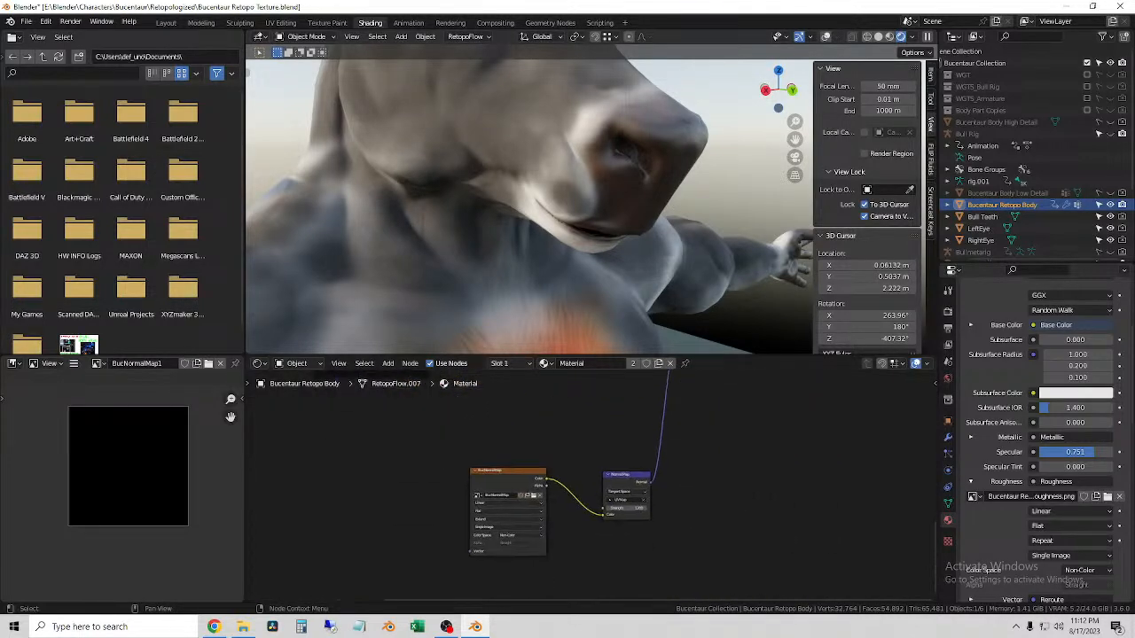
{"action": "scroll", "coordinate": [631, 513], "scroll_direction": "up", "scroll_amount": 4}
{"action": "scroll", "coordinate": [631, 517], "scroll_direction": "up", "scroll_amount": 4}
{"action": "left_click_drag", "start_coordinate": [661, 530], "coordinate": [923, 530]}
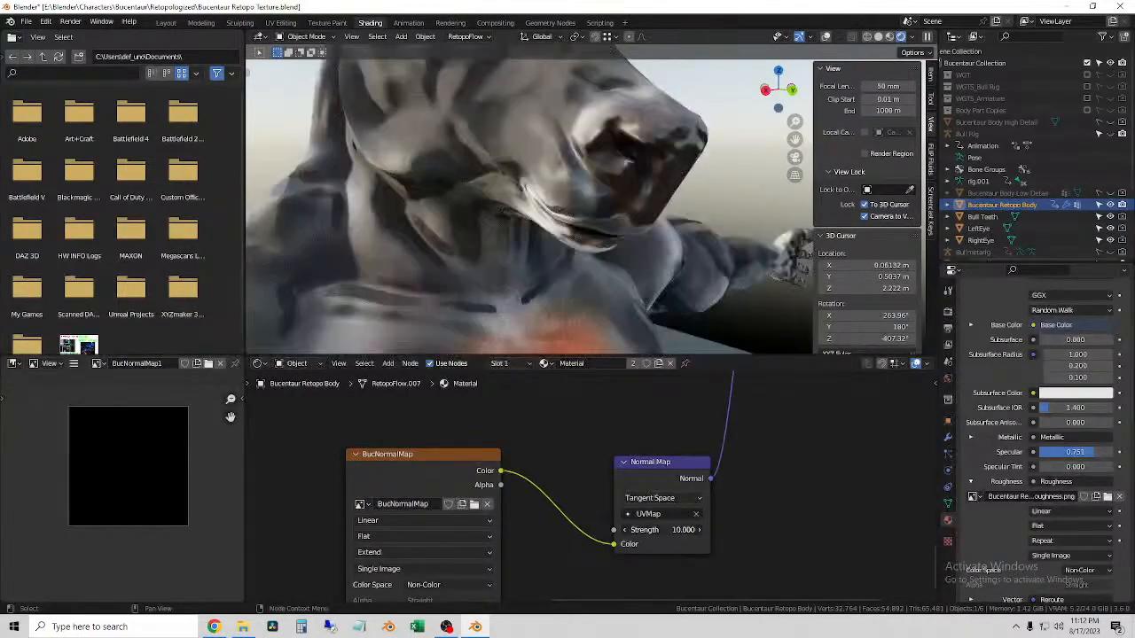
{"action": "left_click_drag", "start_coordinate": [660, 530], "coordinate": [372, 531]}
{"action": "mouse_move", "coordinate": [660, 530]}
{"action": "left_mouse_down"}
{"action": "mouse_move", "coordinate": [691, 530]}
{"action": "mouse_move", "coordinate": [677, 531]}
{"action": "left_mouse_up"}
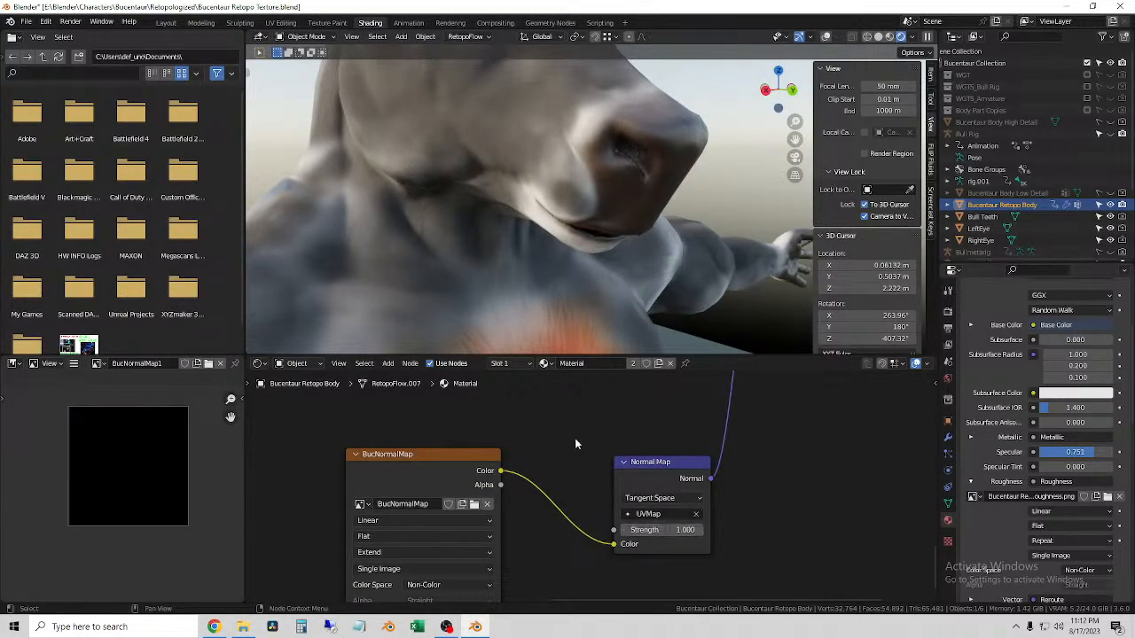
- Examine the body material's image texture nodes and the mapping nodes that feed them
{"action": "scroll", "coordinate": [606, 463], "scroll_direction": "down", "scroll_amount": 4}
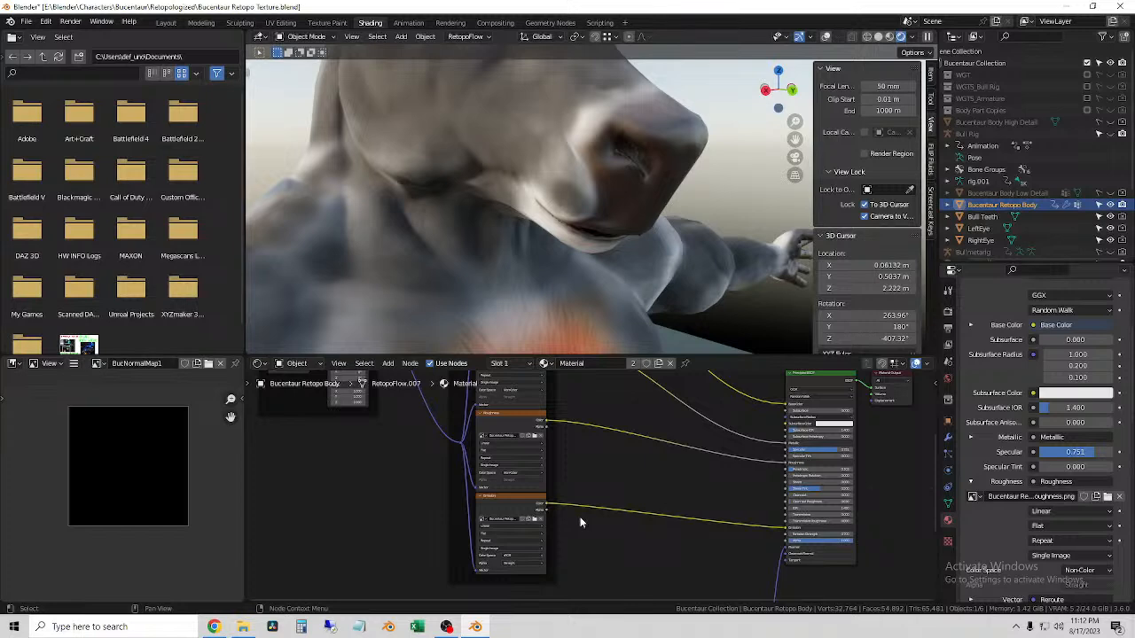
{"action": "scroll", "coordinate": [577, 440], "scroll_direction": "up", "scroll_amount": 5}
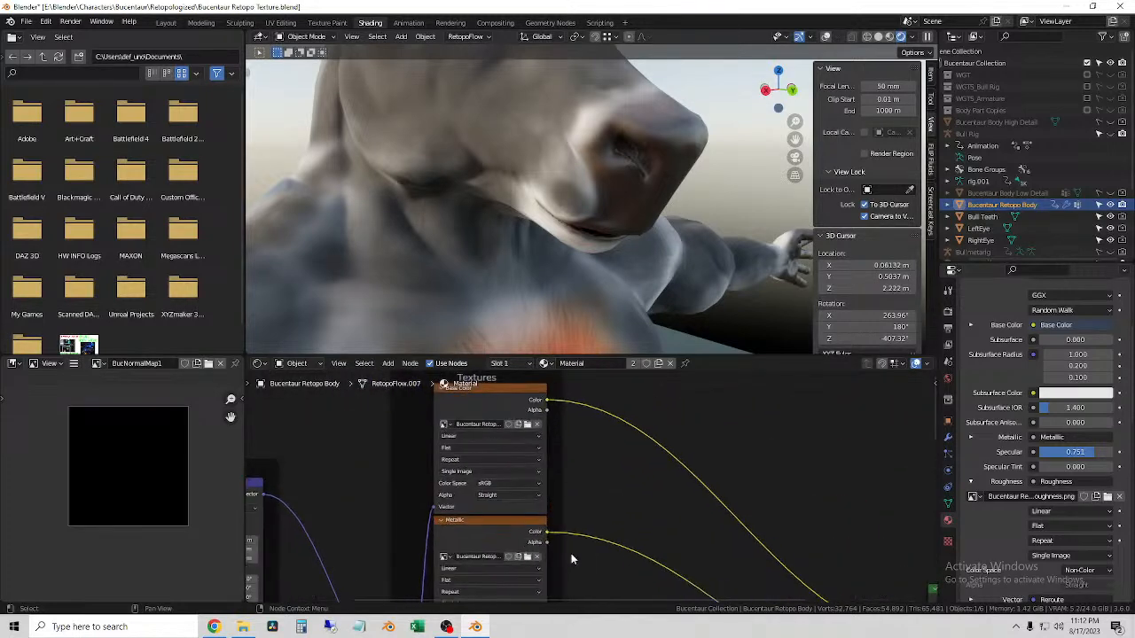
{"action": "scroll", "coordinate": [571, 554], "scroll_direction": "down", "scroll_amount": 2}
{"action": "middle_click_drag", "start_coordinate": [671, 550], "coordinate": [582, 560]}
{"action": "middle_click_drag", "start_coordinate": [572, 443], "coordinate": [843, 430]}
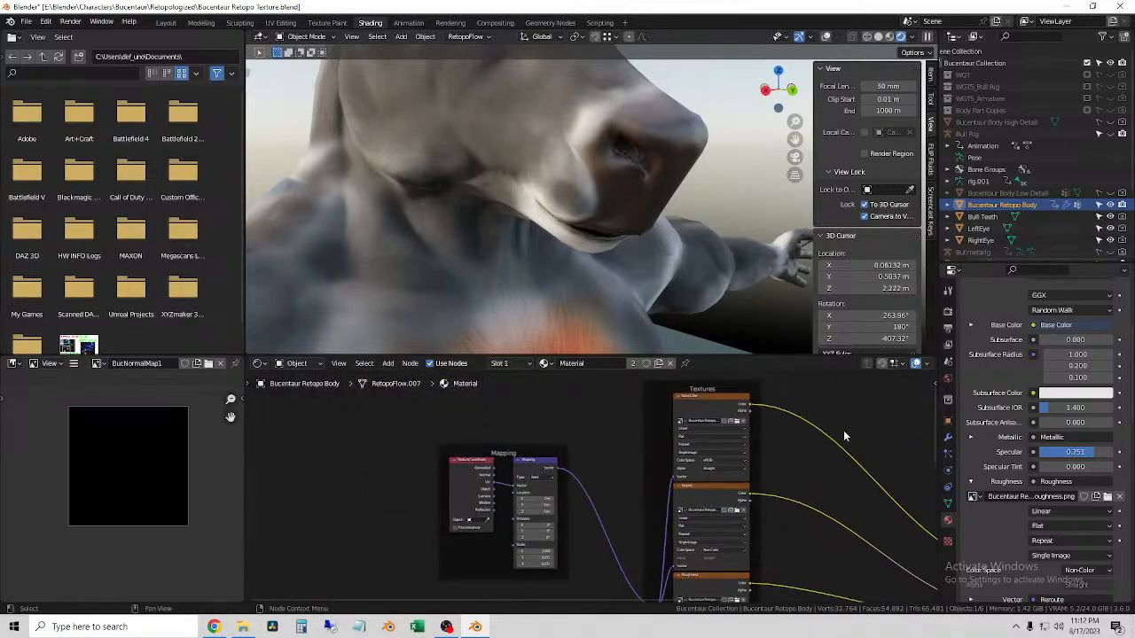
- Centre the 3D cursor on the outstretched hand and examine the textures of the back and hand
{"action": "middle_click_drag", "start_coordinate": [493, 275], "coordinate": [592, 235]}
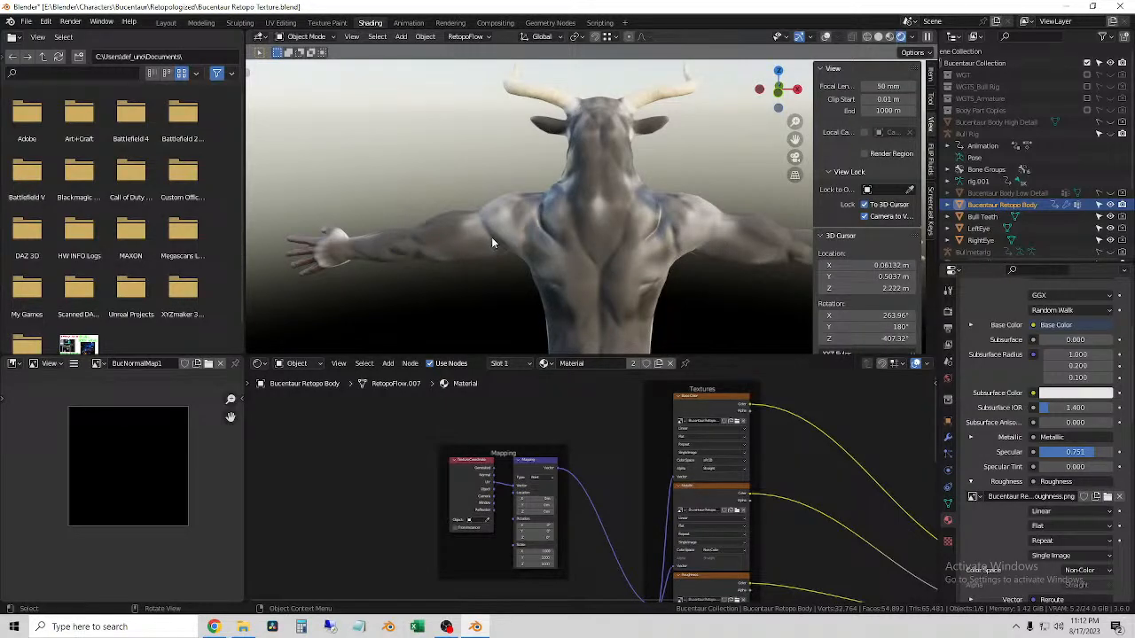
{"action": "right_click", "coordinate": [304, 251], "text": "shift"}
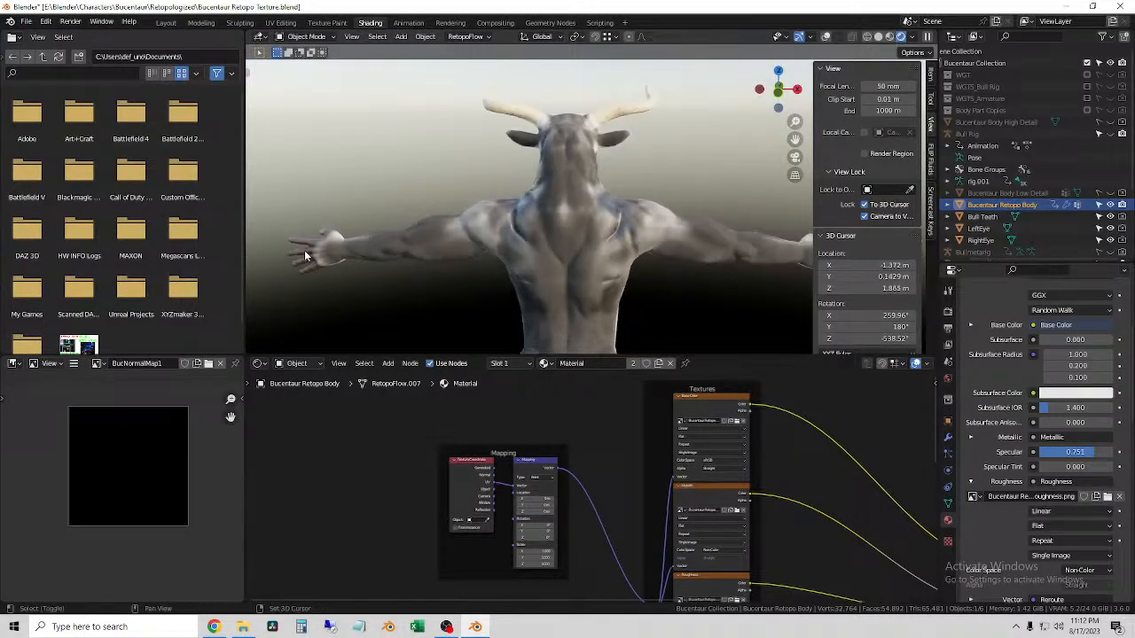
{"action": "scroll", "coordinate": [305, 250], "scroll_direction": "up", "scroll_amount": 9}
{"action": "middle_click_drag", "start_coordinate": [317, 251], "coordinate": [560, 236]}
{"action": "scroll", "coordinate": [527, 234], "scroll_direction": "down", "scroll_amount": 5}
- Place the 3D cursor on the chest and examine the red chest patch and torso textures from several angles
{"action": "right_click", "coordinate": [477, 201], "text": "shift"}
{"action": "scroll", "coordinate": [477, 201], "scroll_direction": "down", "scroll_amount": 1}
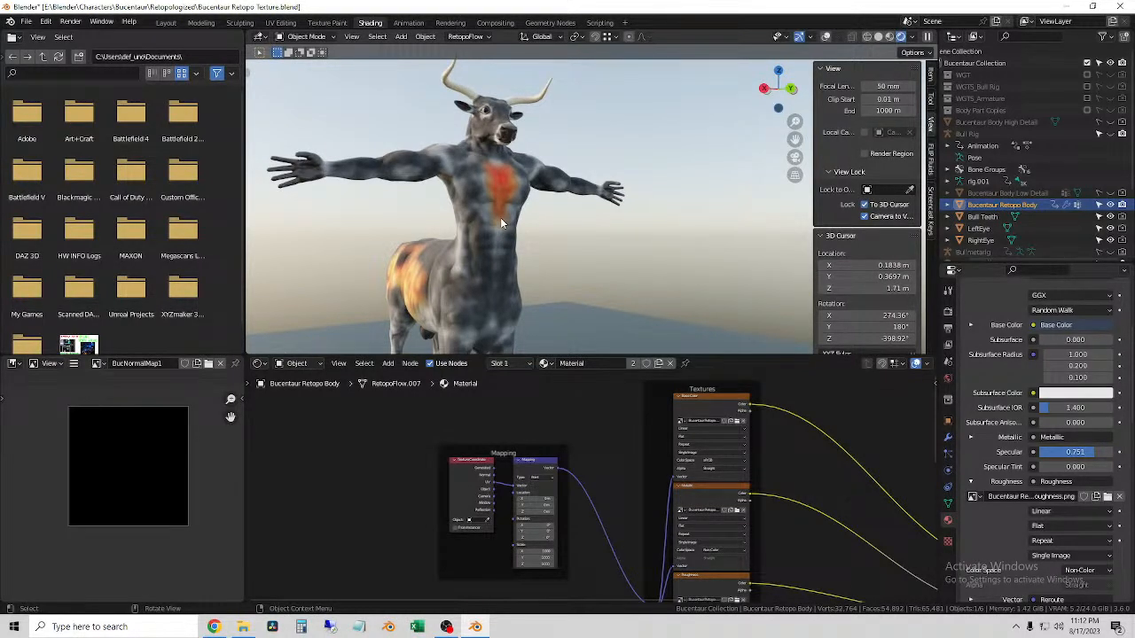
{"action": "middle_click_drag", "start_coordinate": [500, 217], "coordinate": [490, 211]}
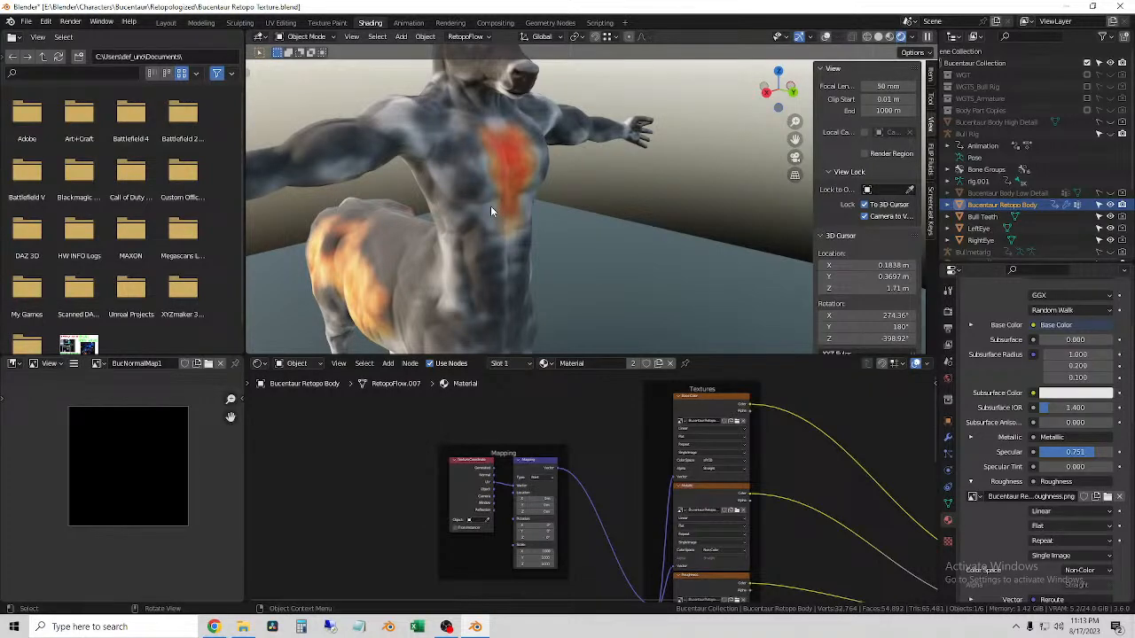
{"action": "middle_click_drag", "start_coordinate": [490, 206], "coordinate": [574, 179]}
{"action": "scroll", "coordinate": [464, 198], "scroll_direction": "up", "scroll_amount": 2}
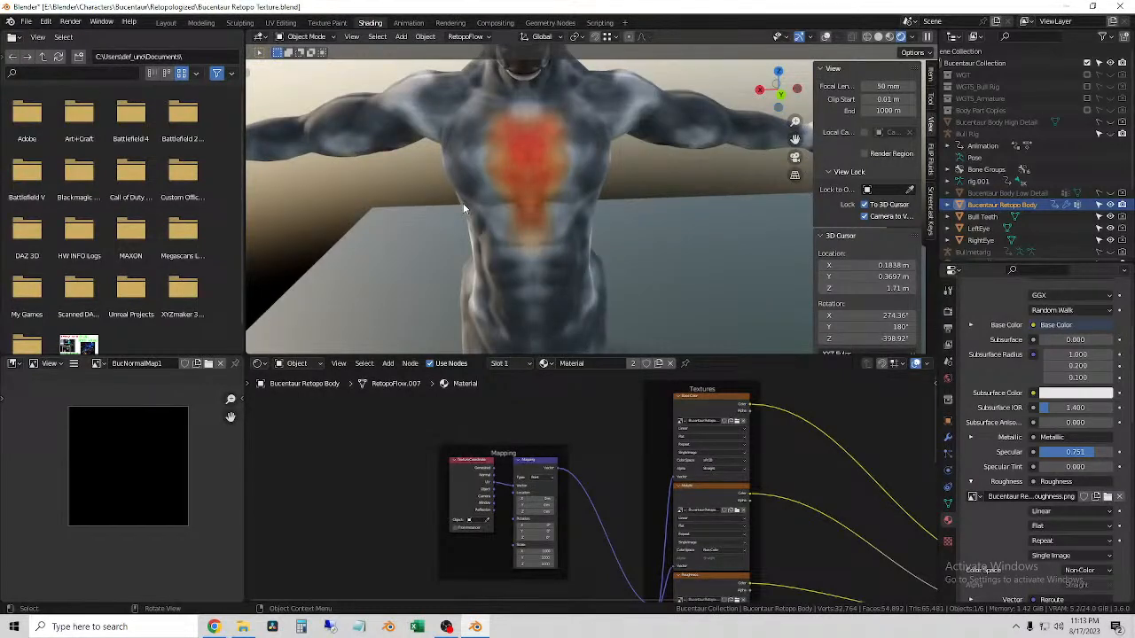
{"action": "middle_click_drag", "start_coordinate": [529, 135], "coordinate": [509, 244]}
{"action": "middle_click_drag", "start_coordinate": [503, 142], "coordinate": [488, 237]}
{"action": "scroll", "coordinate": [411, 234], "scroll_direction": "up", "scroll_amount": 3}
{"action": "scroll", "coordinate": [410, 233], "scroll_direction": "down", "scroll_amount": 3}
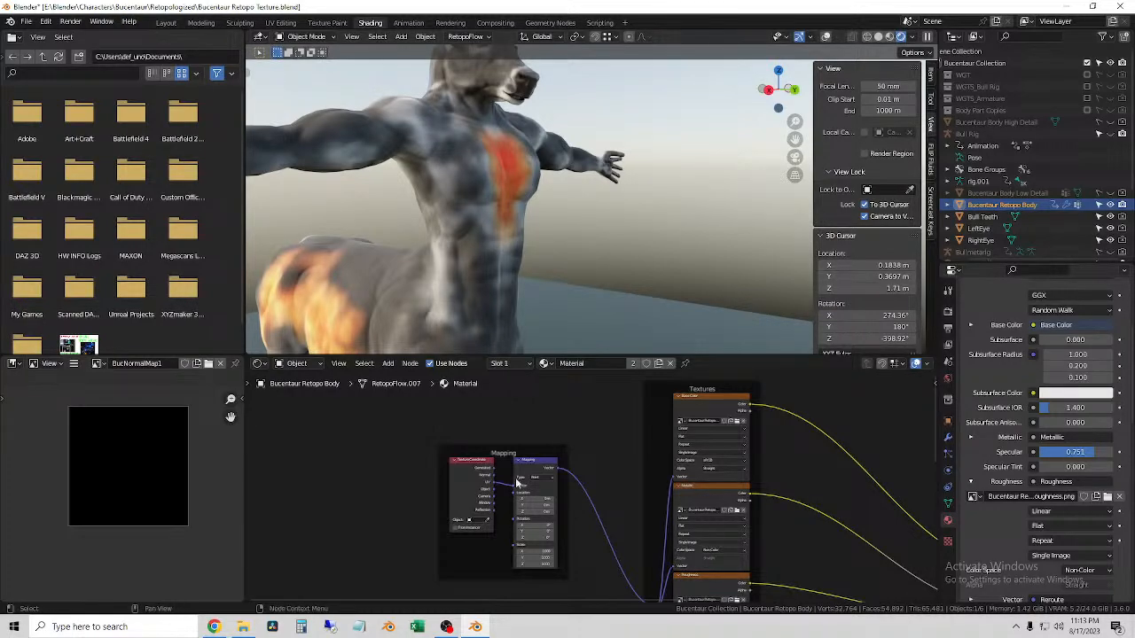
{"action": "scroll", "coordinate": [505, 187], "scroll_direction": "up", "scroll_amount": 3}
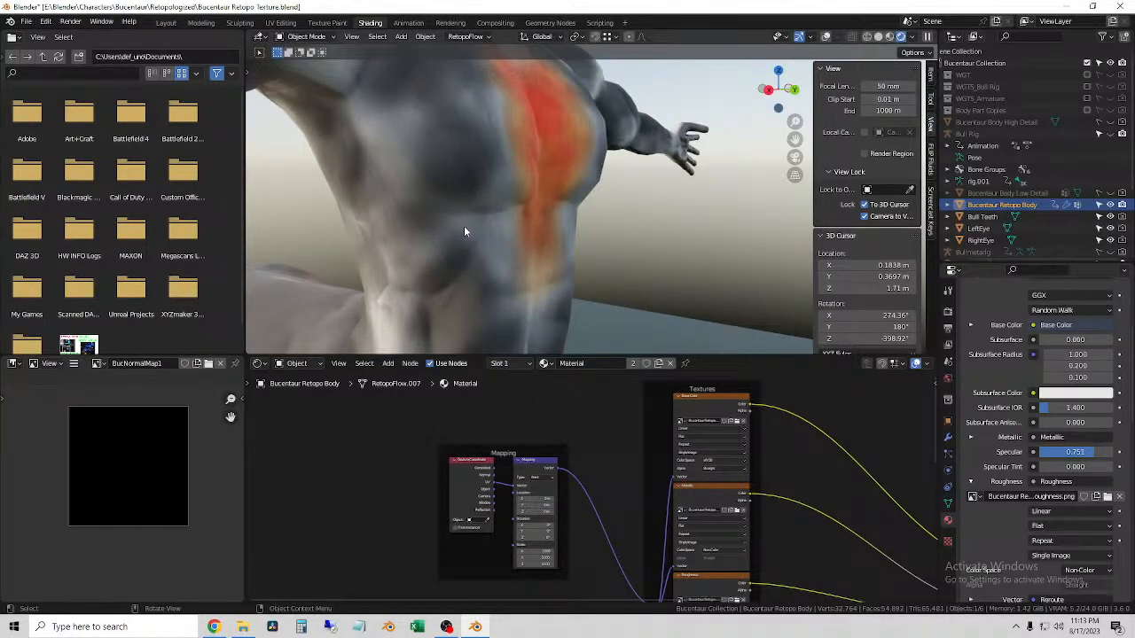
{"action": "scroll", "coordinate": [512, 256], "scroll_direction": "down", "scroll_amount": 2}
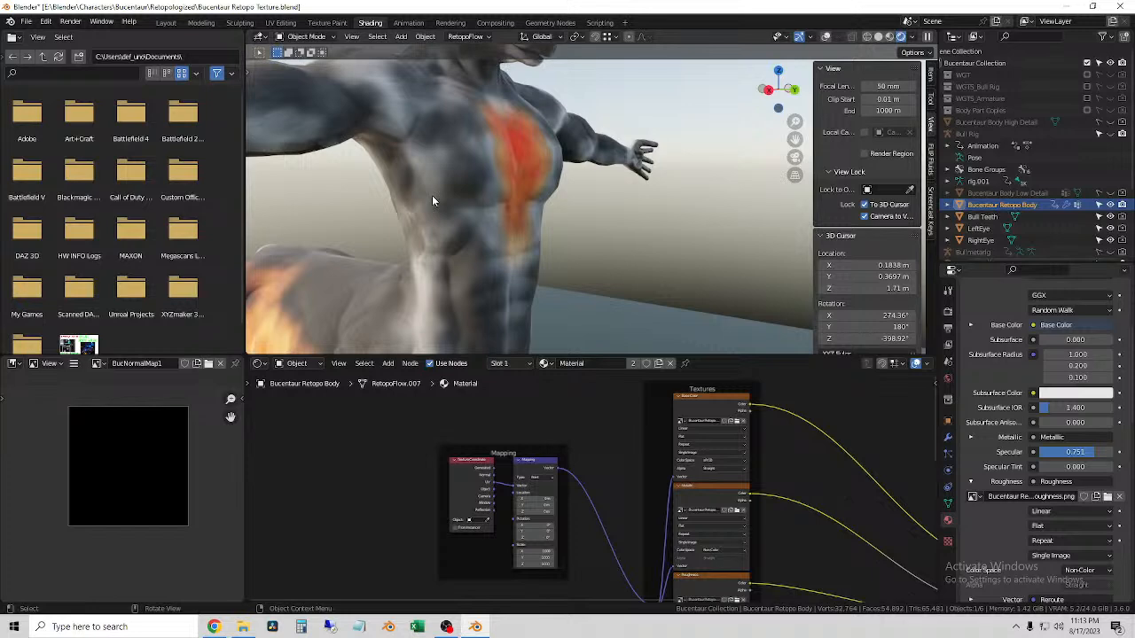
{"action": "scroll", "coordinate": [571, 181], "scroll_direction": "down", "scroll_amount": 4}
- Place the 3D cursor on the bull body's flank and examine the flame-patterned texture there
{"action": "middle_click_drag", "start_coordinate": [570, 181], "coordinate": [523, 232]}
{"action": "middle_click_drag", "start_coordinate": [523, 232], "coordinate": [556, 282], "text": "shift"}
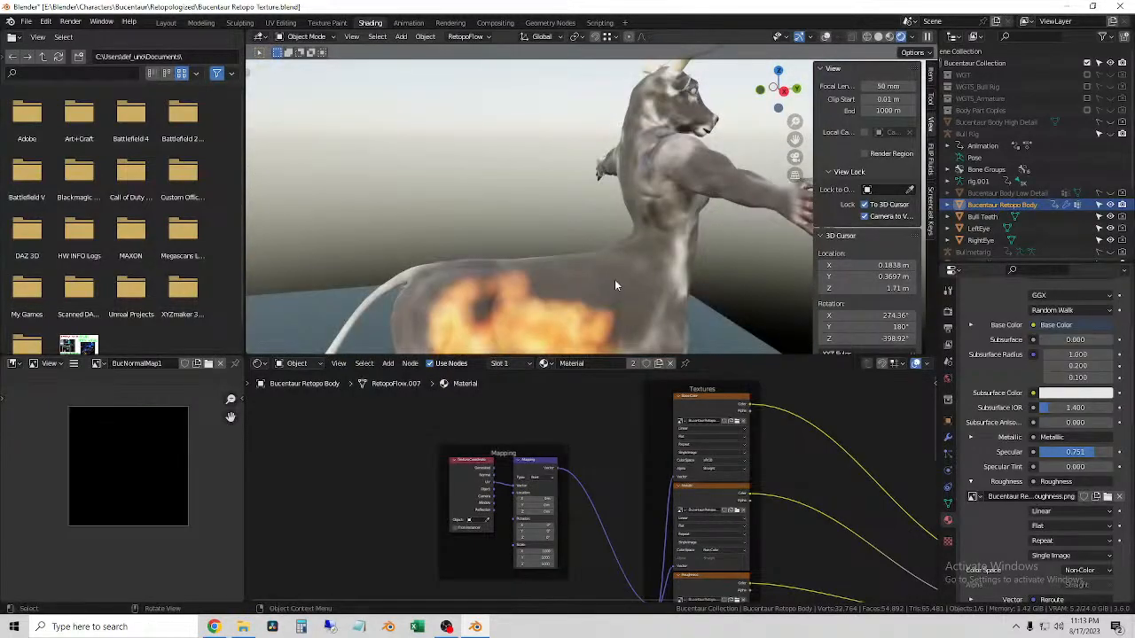
{"action": "right_click", "coordinate": [542, 305], "text": "shift"}
{"action": "scroll", "coordinate": [563, 306], "scroll_direction": "up", "scroll_amount": 5}
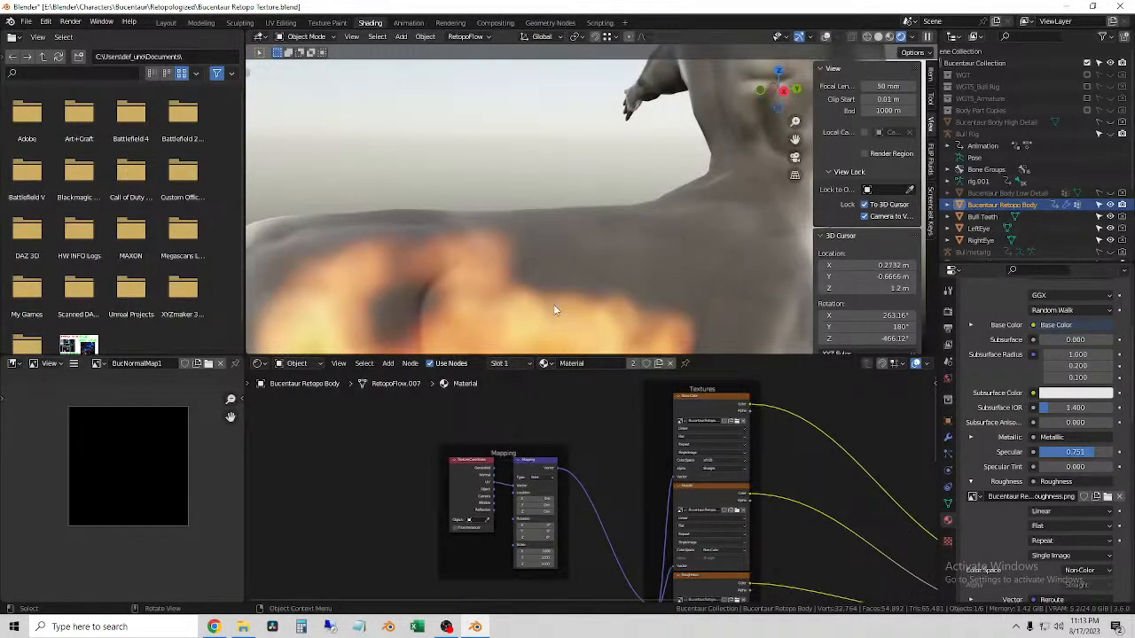
{"action": "scroll", "coordinate": [554, 306], "scroll_direction": "down", "scroll_amount": 3}
{"action": "middle_click_drag", "start_coordinate": [555, 310], "coordinate": [492, 270], "text": "shift"}
{"action": "scroll", "coordinate": [477, 258], "scroll_direction": "up", "scroll_amount": 2}
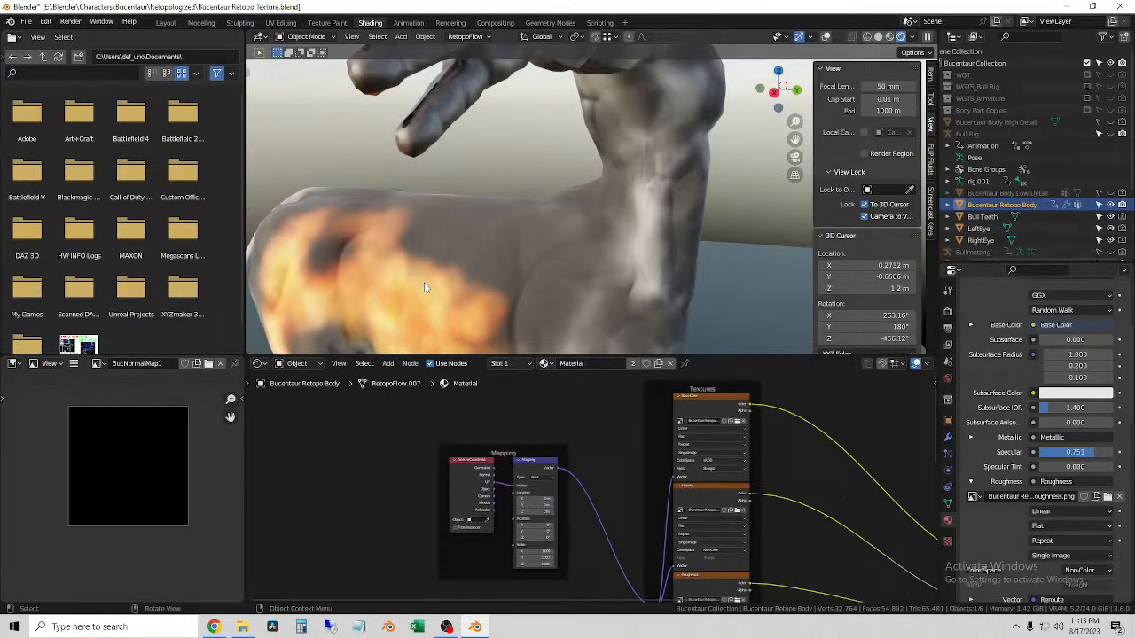
- Examine the textured character from the front in the Layout workspace's rendered view with nothing selected
{"action": "scroll", "coordinate": [423, 288], "scroll_direction": "down", "scroll_amount": 4}
{"action": "middle_click_drag", "start_coordinate": [641, 102], "coordinate": [515, 133]}
{"action": "middle_click_drag", "start_coordinate": [480, 215], "coordinate": [527, 205]}
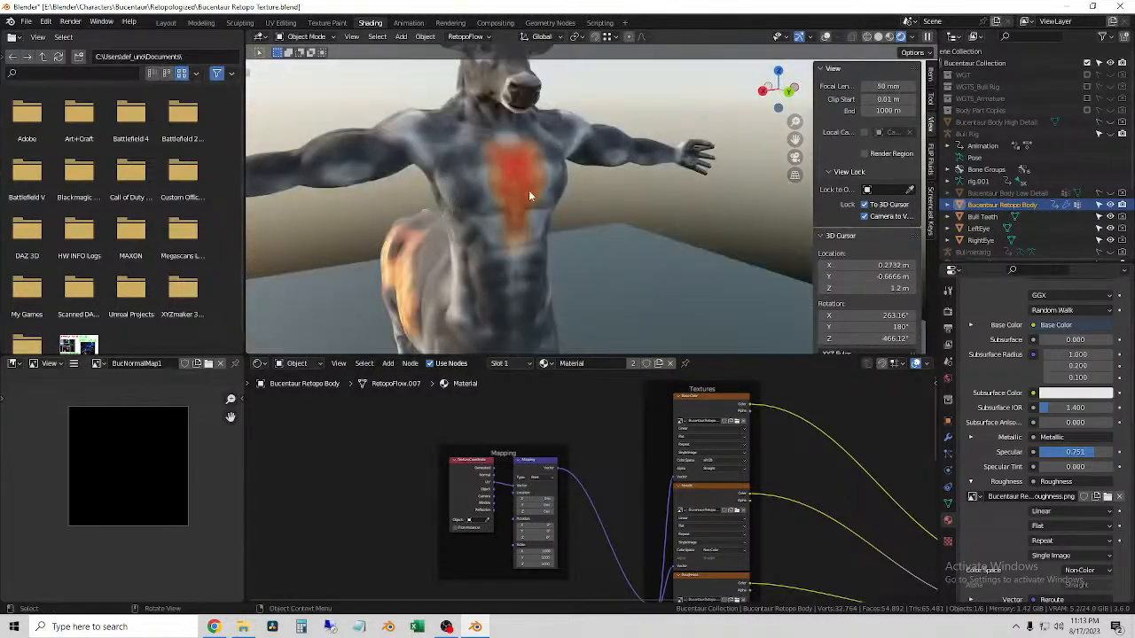
{"action": "left_click", "coordinate": [166, 23]}
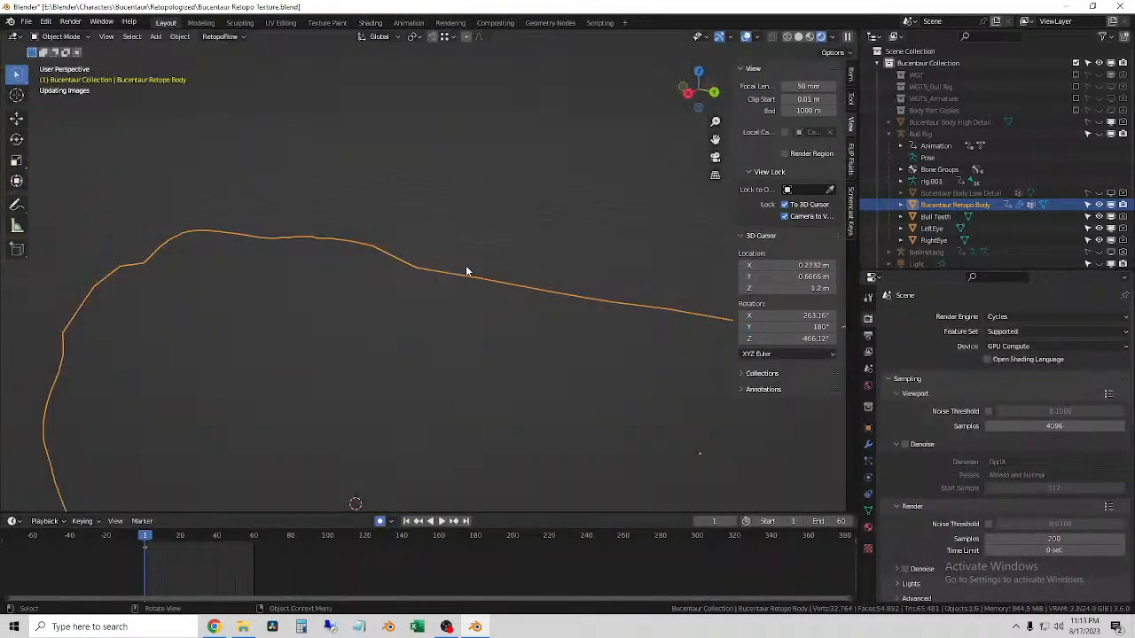
{"action": "scroll", "coordinate": [448, 241], "scroll_direction": "down", "scroll_amount": 5}
{"action": "middle_click_drag", "start_coordinate": [567, 285], "coordinate": [510, 286]}
{"action": "scroll", "coordinate": [509, 286], "scroll_direction": "down", "scroll_amount": 5}
{"action": "middle_click_drag", "start_coordinate": [463, 477], "coordinate": [466, 308], "text": "shift"}
{"action": "left_click", "coordinate": [562, 275]}
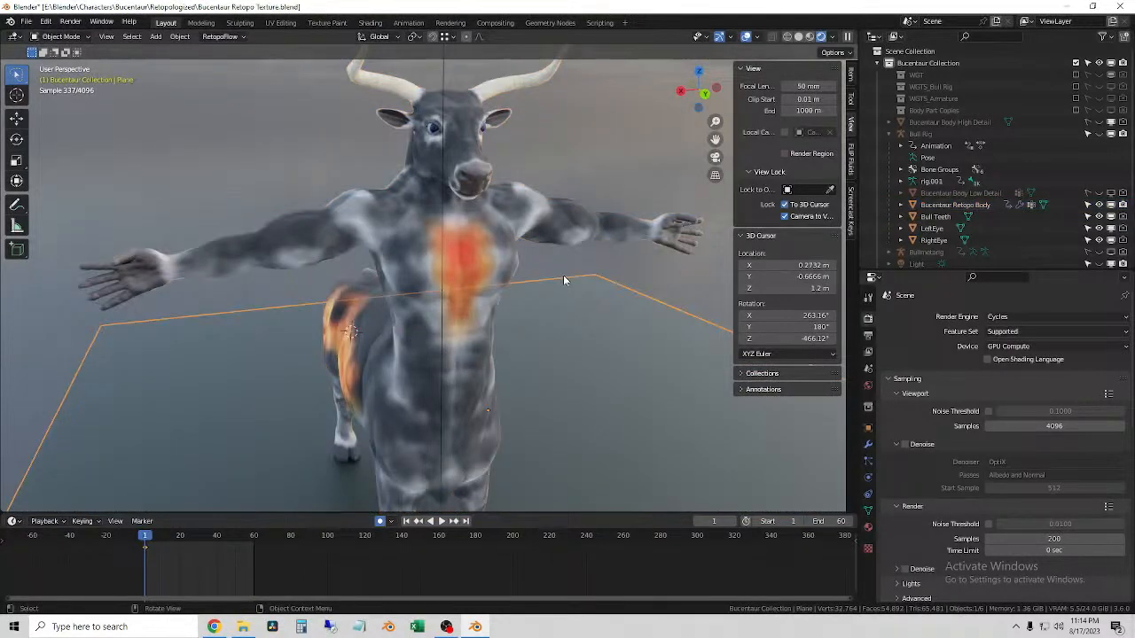
{"action": "key", "text": "alt+a"}
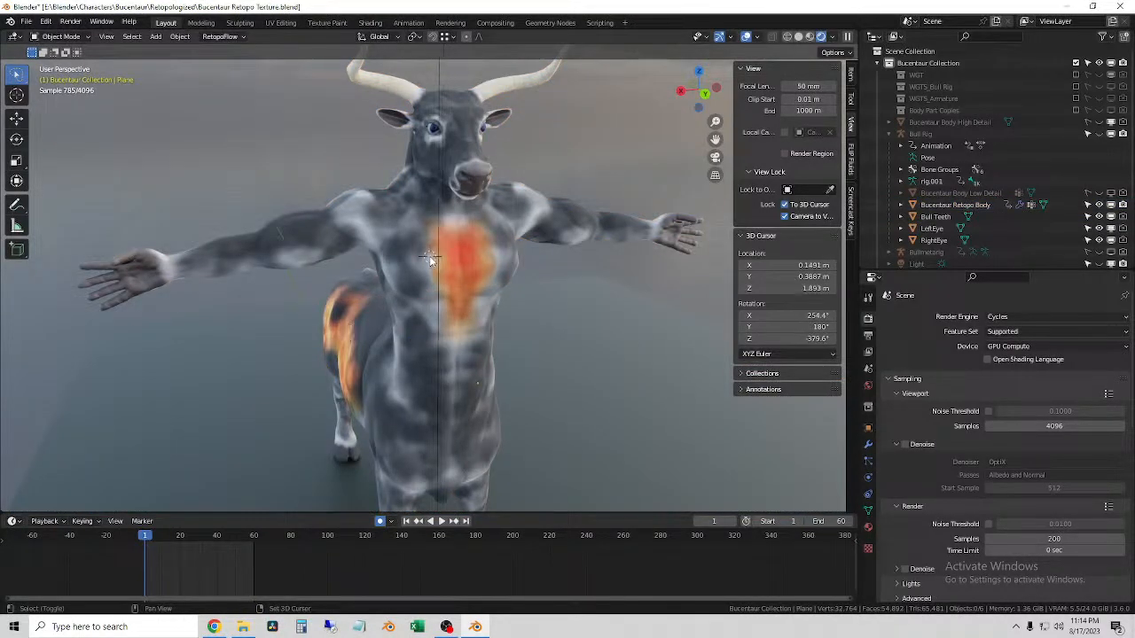
- Place the 3D cursor on the chest and examine the fur texture around the red patch up close and from the side
{"action": "right_click", "coordinate": [429, 256], "text": "shift"}
{"action": "scroll", "coordinate": [429, 256], "scroll_direction": "up", "scroll_amount": 6}
{"action": "scroll", "coordinate": [415, 266], "scroll_direction": "up", "scroll_amount": 5}
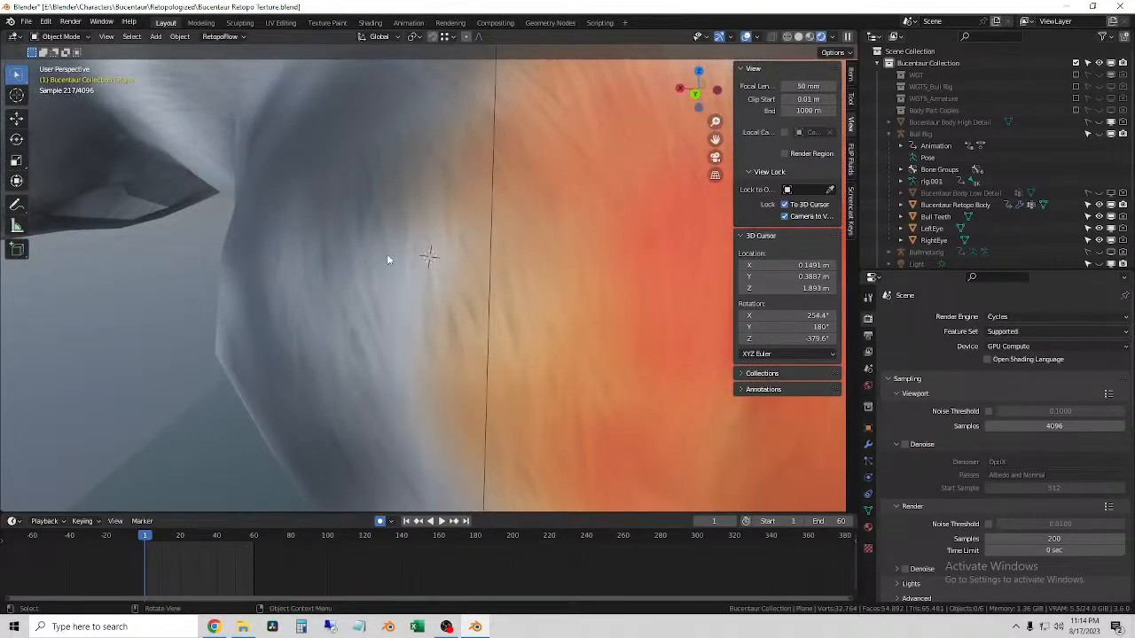
{"action": "scroll", "coordinate": [361, 248], "scroll_direction": "down", "scroll_amount": 5}
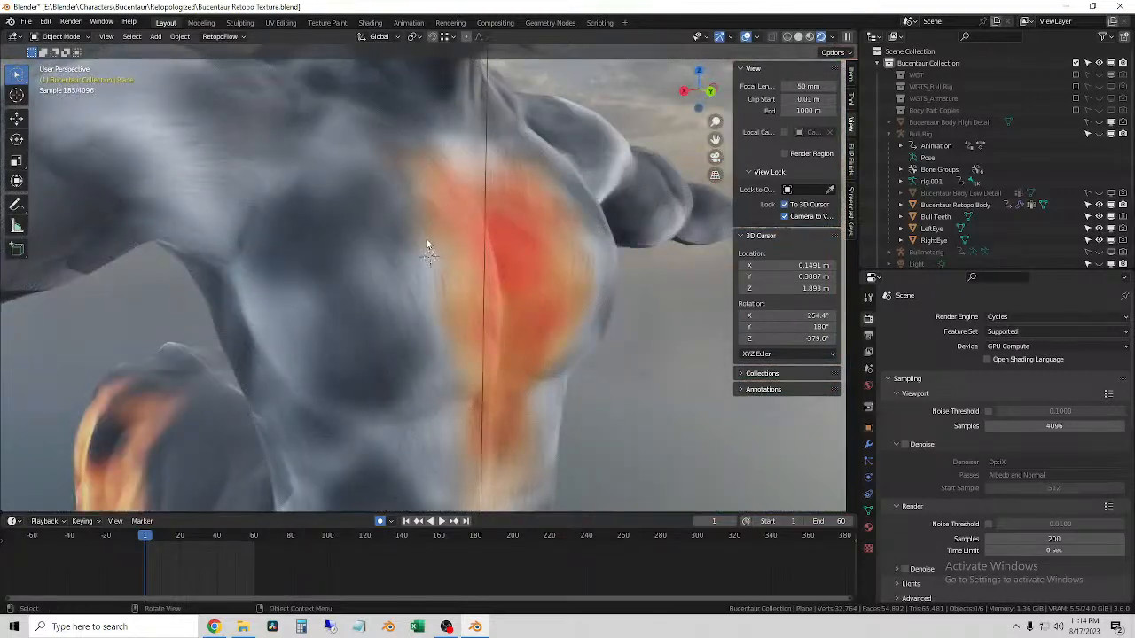
{"action": "scroll", "coordinate": [422, 238], "scroll_direction": "down", "scroll_amount": 2}
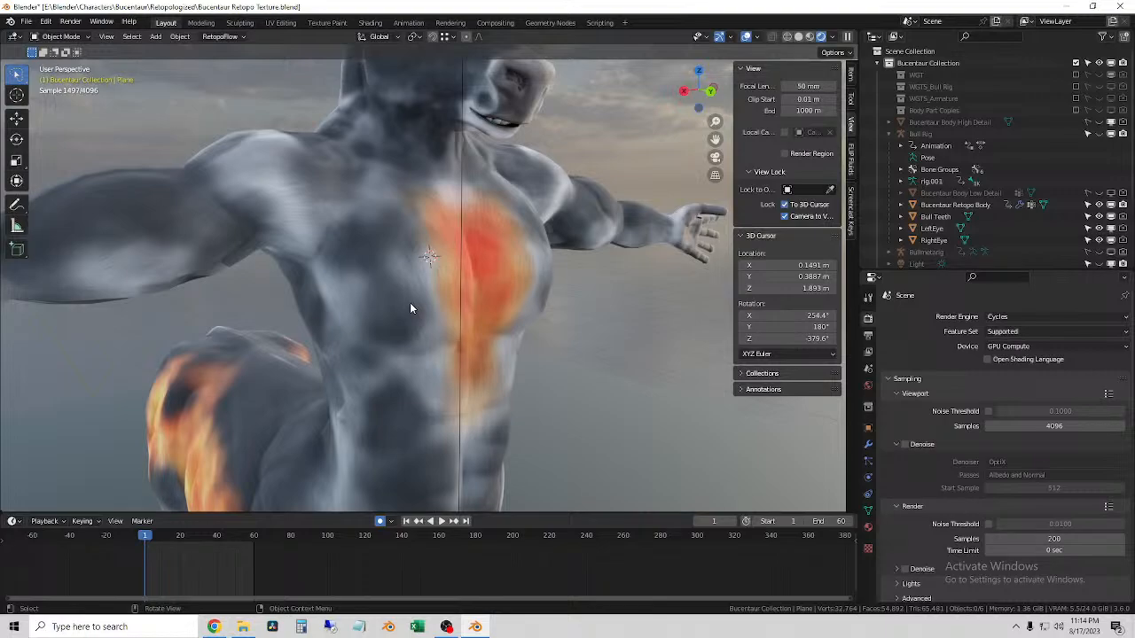
{"action": "middle_click_drag", "start_coordinate": [490, 255], "coordinate": [219, 152]}
- Make the retopo body's shared material a single-user copy and rename it "Body Material"
{"action": "left_click", "coordinate": [297, 243]}
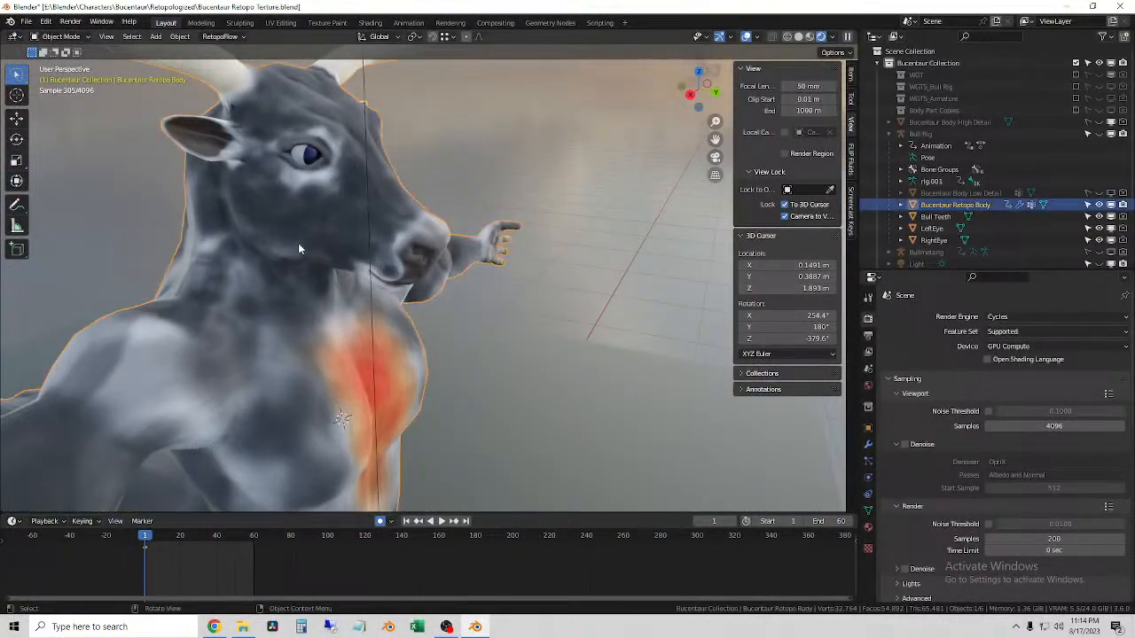
{"action": "scroll", "coordinate": [307, 344], "scroll_direction": "down", "scroll_amount": 5}
{"action": "middle_click_drag", "start_coordinate": [308, 344], "coordinate": [373, 213]}
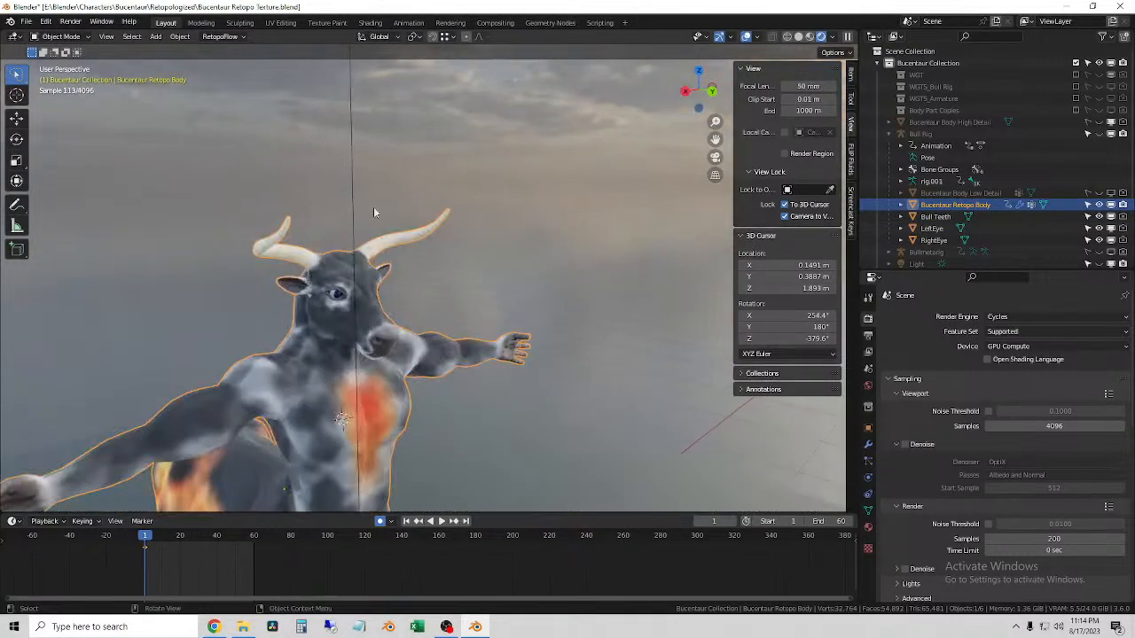
{"action": "left_click", "coordinate": [868, 527]}
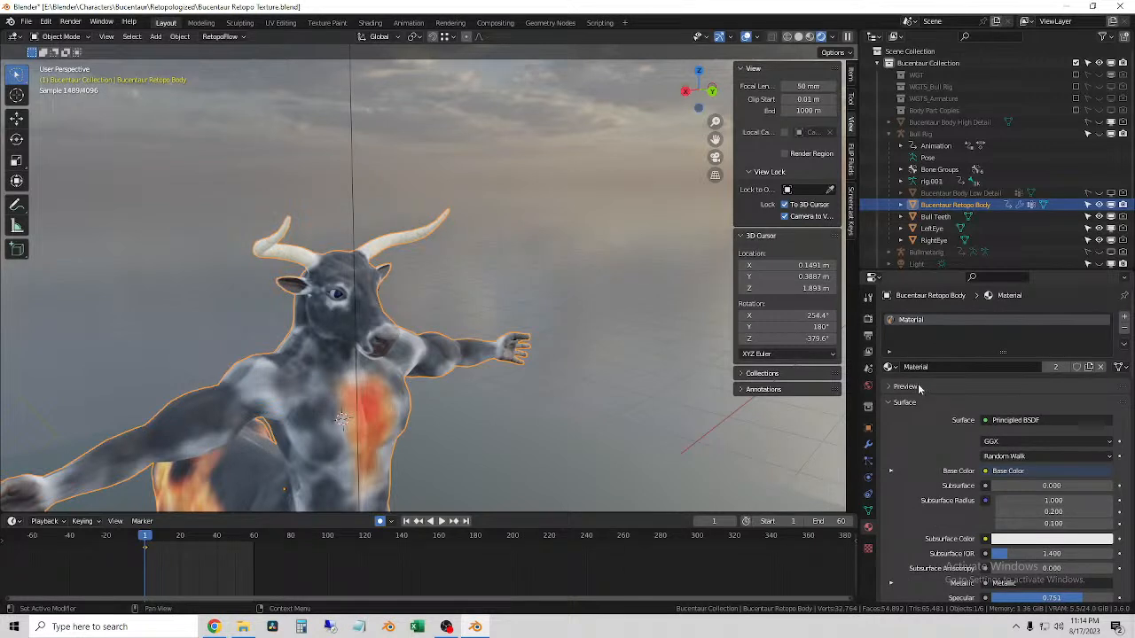
{"action": "left_click", "coordinate": [1088, 367]}
{"action": "left_click", "coordinate": [949, 367]}
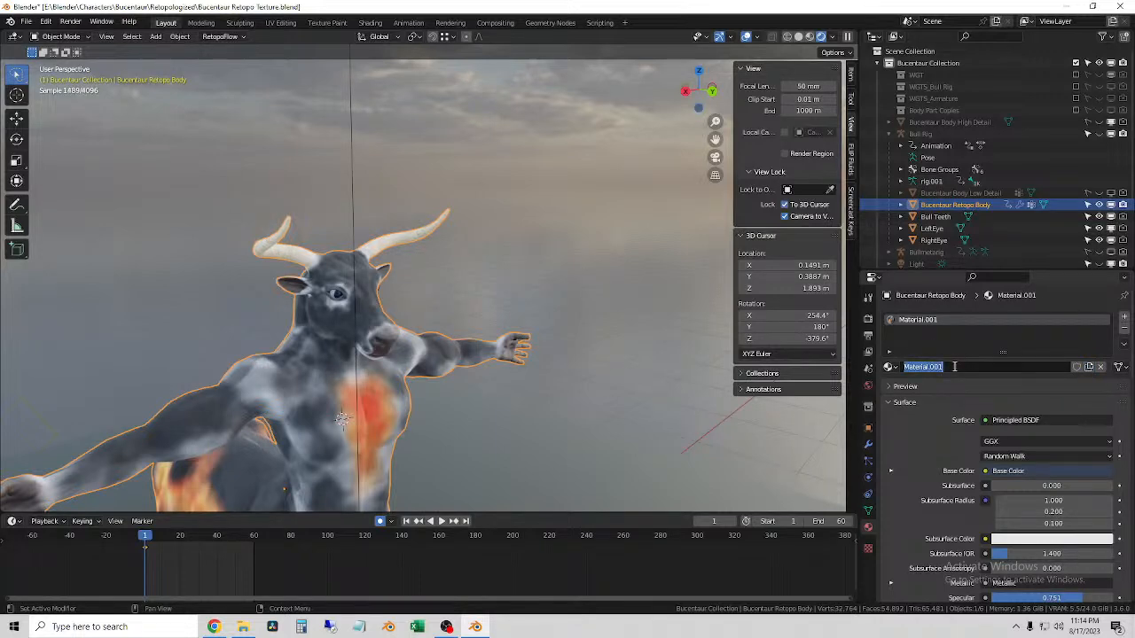
{"action": "type", "text": "Body B"}
{"action": "type", "text": "aterial"}
{"action": "key", "text": "Return"}
- Examine the rendered character's head, chest and back textures from the front, side and rear
{"action": "middle_click_drag", "start_coordinate": [541, 337], "coordinate": [488, 342]}
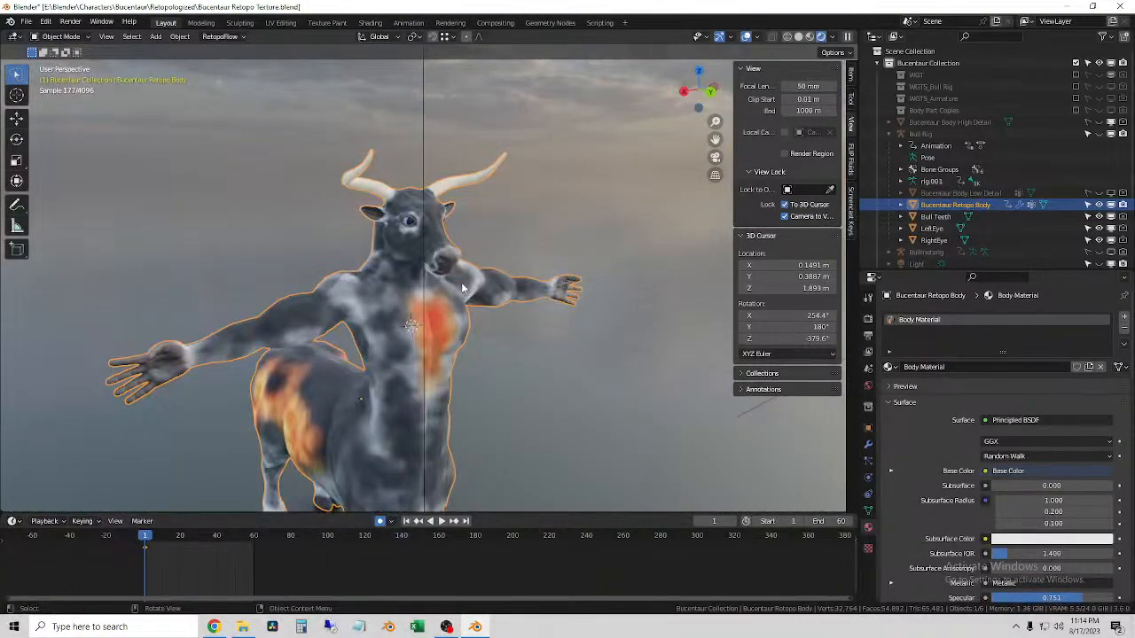
{"action": "middle_click_drag", "start_coordinate": [421, 283], "coordinate": [409, 281]}
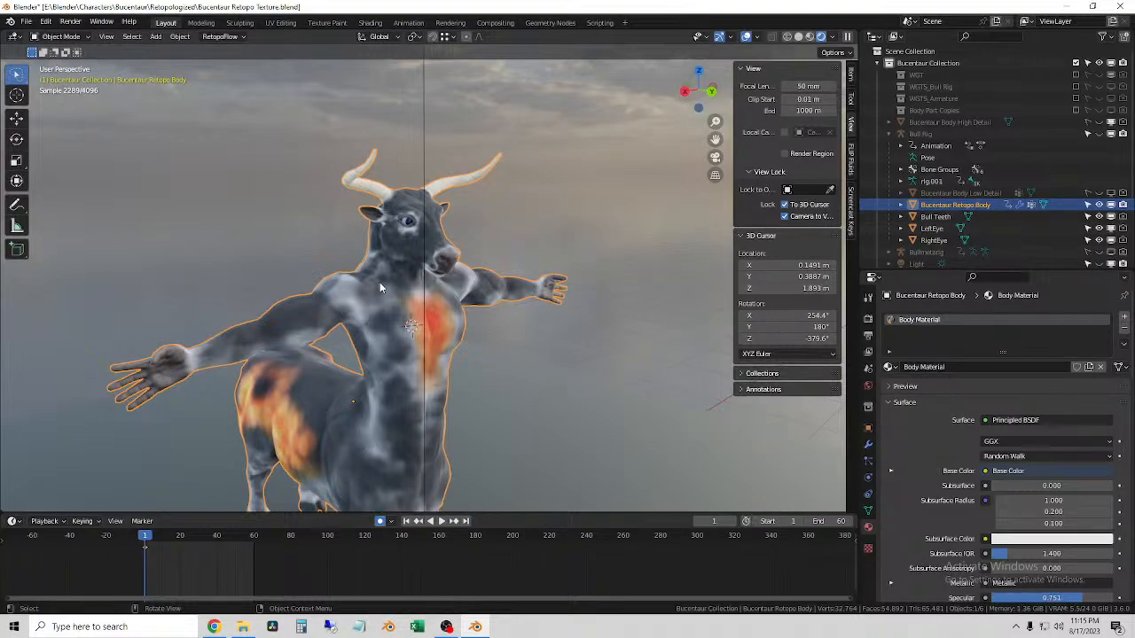
{"action": "scroll", "coordinate": [426, 319], "scroll_direction": "up", "scroll_amount": 3}
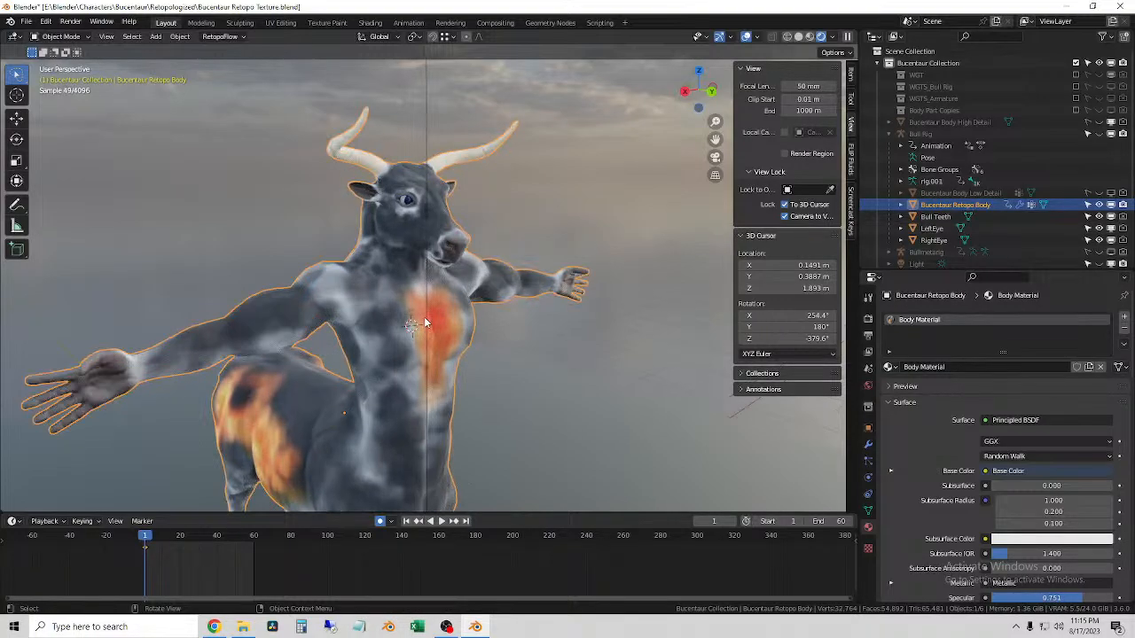
{"action": "middle_click_drag", "start_coordinate": [394, 324], "coordinate": [446, 316]}
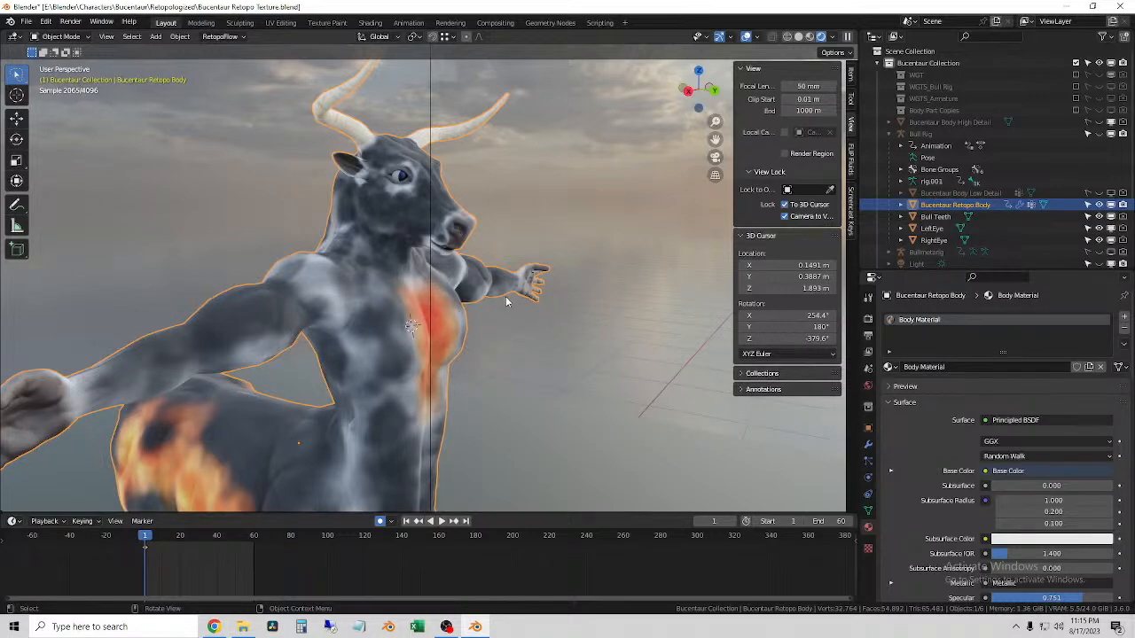
{"action": "middle_click_drag", "start_coordinate": [518, 299], "coordinate": [477, 302]}
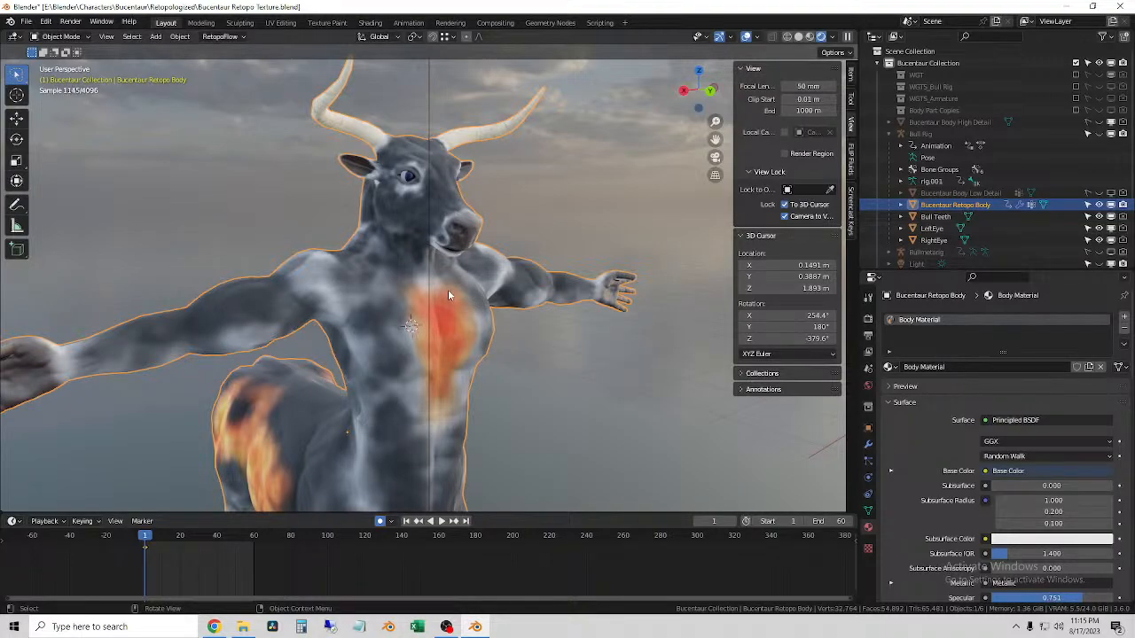
{"action": "middle_click_drag", "start_coordinate": [448, 289], "coordinate": [509, 298]}
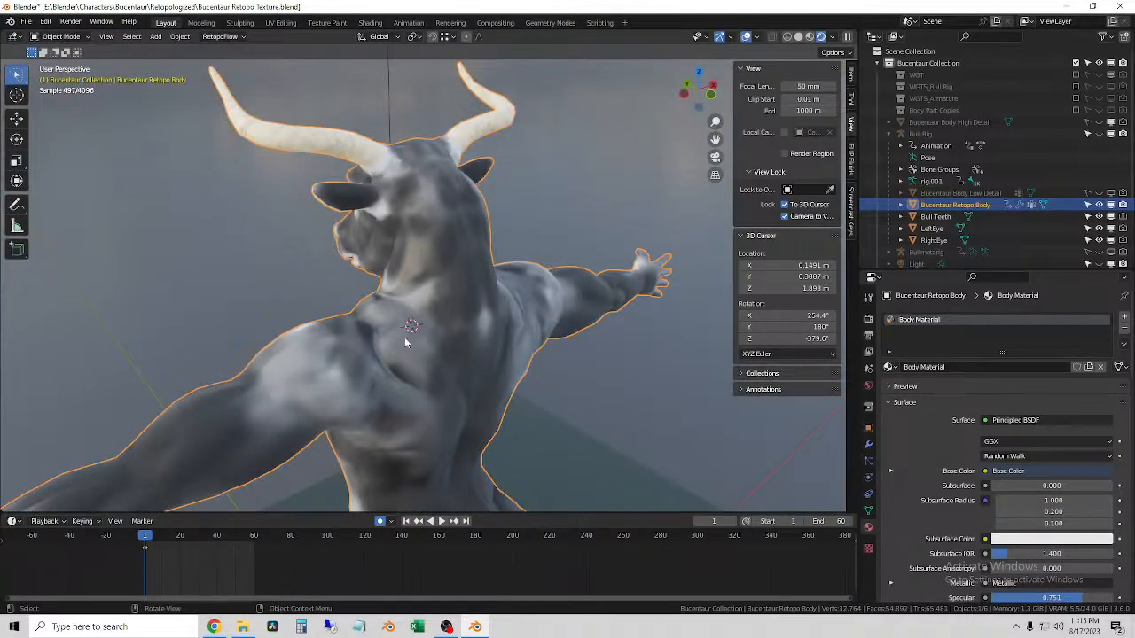
{"action": "middle_click_drag", "start_coordinate": [347, 324], "coordinate": [542, 321]}
{"action": "middle_click_drag", "start_coordinate": [417, 304], "coordinate": [507, 256]}
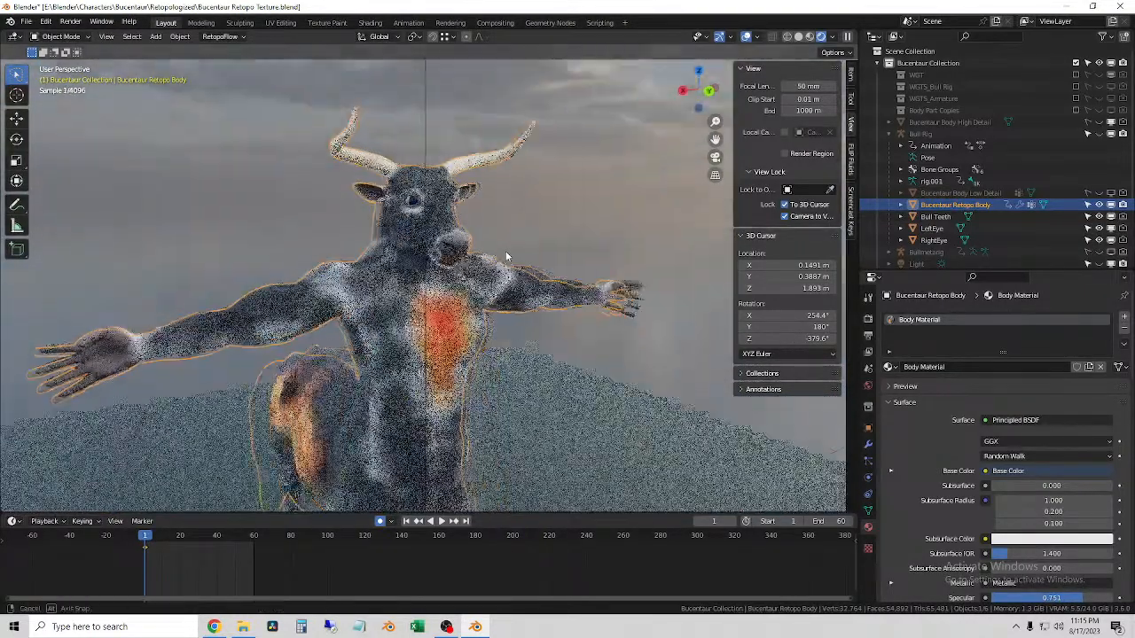
- Centre the 3D cursor on the upper arm, examine the shoulder texture, and show the character in Material Preview shading
{"action": "left_click", "coordinate": [532, 200]}
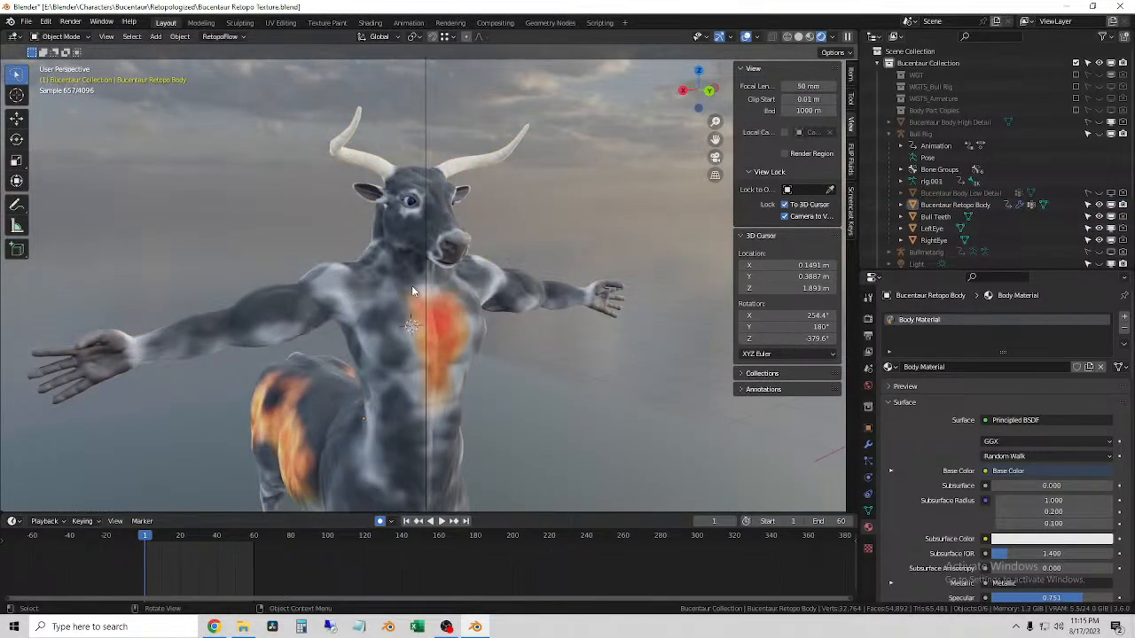
{"action": "right_click", "coordinate": [307, 300], "text": "shift"}
{"action": "scroll", "coordinate": [308, 300], "scroll_direction": "up", "scroll_amount": 8}
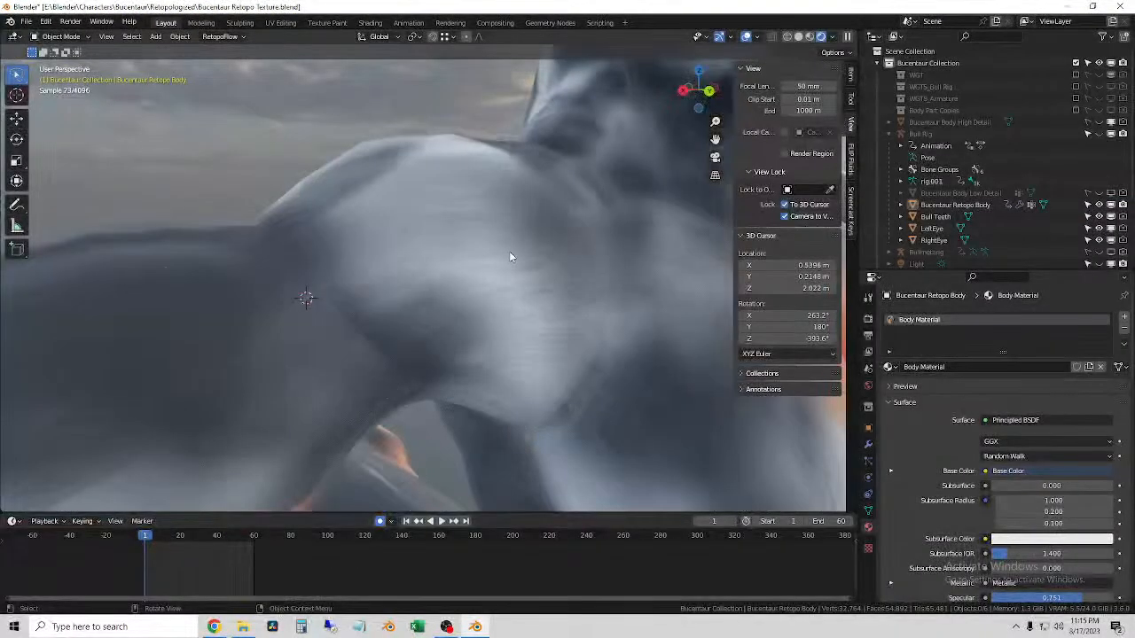
{"action": "left_click", "coordinate": [537, 247]}
{"action": "middle_click_drag", "start_coordinate": [537, 251], "coordinate": [477, 310]}
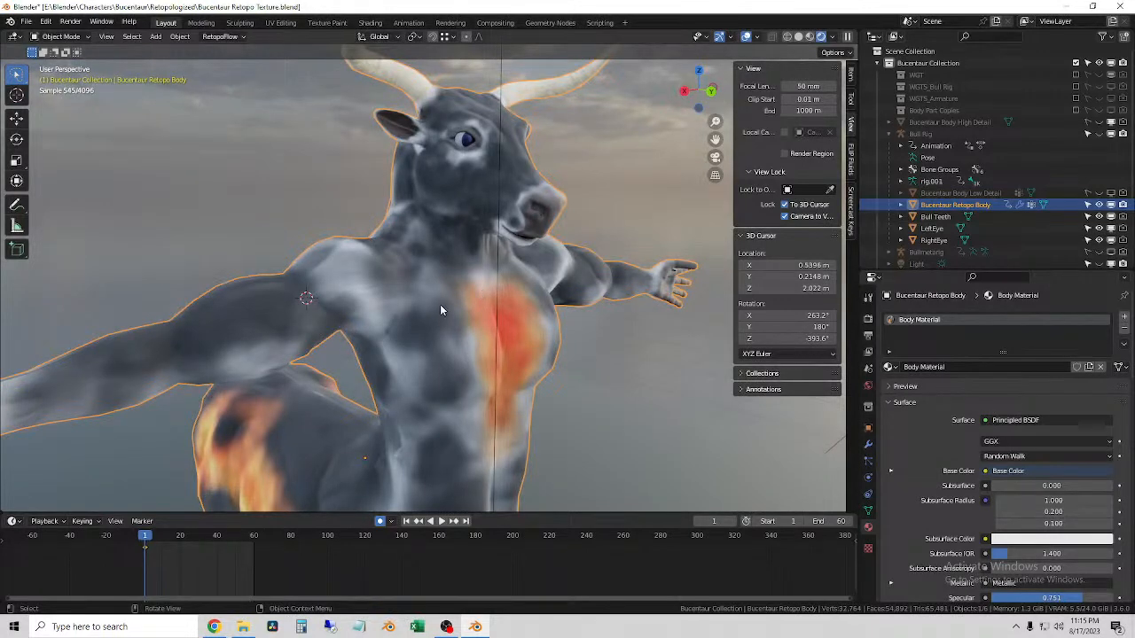
{"action": "left_click", "coordinate": [808, 37]}
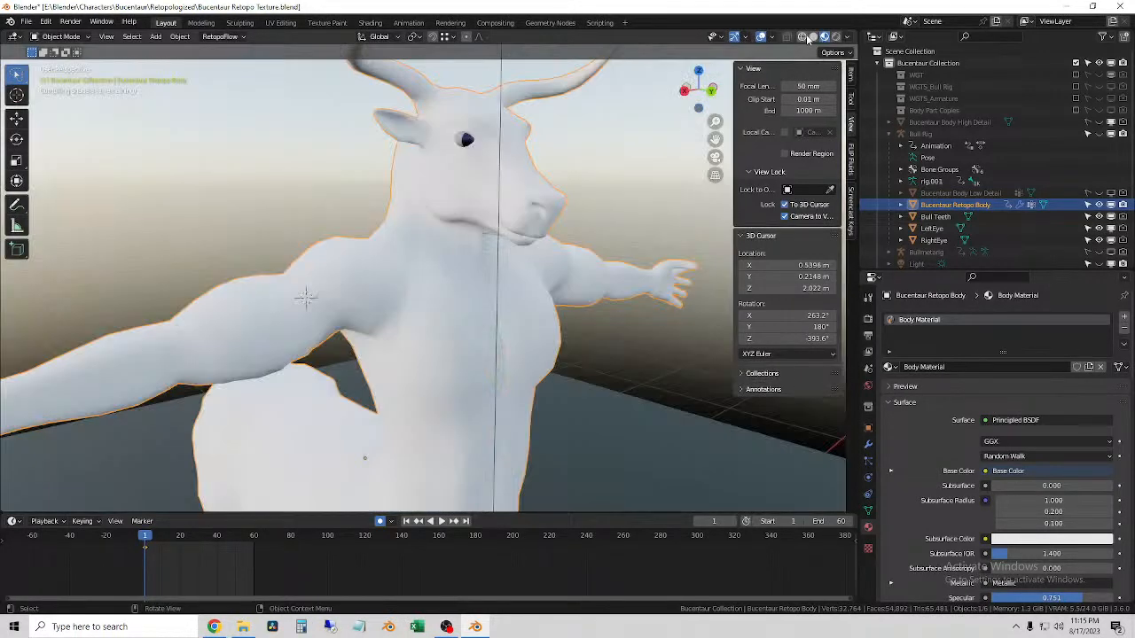
{"action": "mouse_move", "coordinate": [497, 258]}
{"action": "middle_mouse_down"}
{"action": "mouse_move", "coordinate": [516, 262]}
{"action": "mouse_move", "coordinate": [426, 251]}
{"action": "mouse_move", "coordinate": [568, 246]}
{"action": "mouse_move", "coordinate": [487, 254]}
{"action": "mouse_move", "coordinate": [506, 252]}
{"action": "middle_mouse_up"}
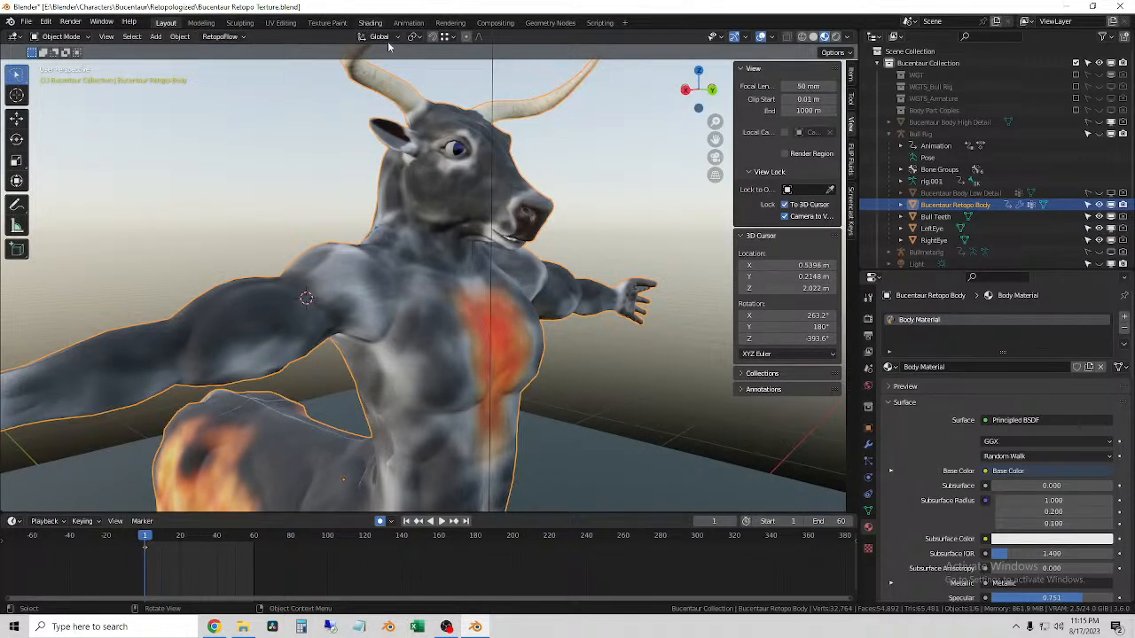
- In the Shading workspace, delete the Mapping and Textures node groups from Body Material
{"action": "left_click", "coordinate": [371, 24]}
{"action": "scroll", "coordinate": [594, 509], "scroll_direction": "down", "scroll_amount": 9}
{"action": "mouse_move", "coordinate": [600, 519]}
{"action": "middle_mouse_down"}
{"action": "mouse_move", "coordinate": [584, 443]}
{"action": "mouse_move", "coordinate": [547, 389]}
{"action": "middle_mouse_up"}
{"action": "scroll", "coordinate": [598, 443], "scroll_direction": "down", "scroll_amount": 1}
{"action": "middle_click_drag", "start_coordinate": [597, 440], "coordinate": [624, 471]}
{"action": "left_click_drag", "start_coordinate": [614, 558], "coordinate": [463, 406]}
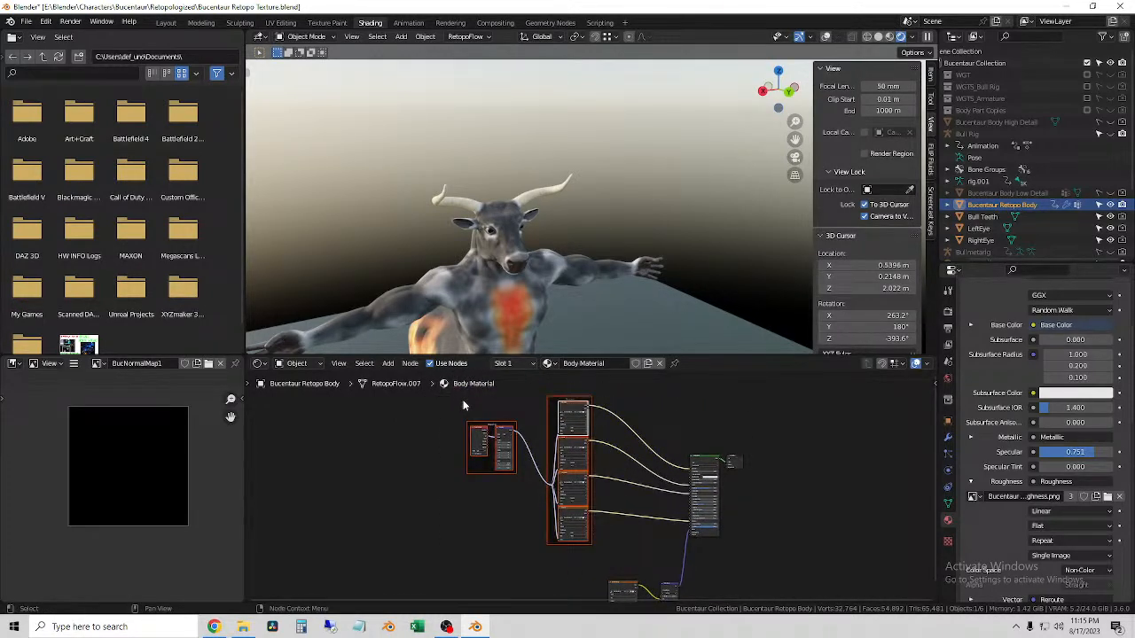
{"action": "key", "text": "Delete"}
- Select the remaining BucNormalMap image texture and Normal Map nodes of Body Material
{"action": "middle_click_drag", "start_coordinate": [716, 567], "coordinate": [714, 522]}
{"action": "left_click_drag", "start_coordinate": [699, 566], "coordinate": [613, 479]}
{"action": "scroll", "coordinate": [602, 485], "scroll_direction": "up", "scroll_amount": 5}
{"action": "scroll", "coordinate": [608, 507], "scroll_direction": "up", "scroll_amount": 3}
{"action": "scroll", "coordinate": [475, 239], "scroll_direction": "up", "scroll_amount": 3}
- Place the 3D cursor on the muzzle and examine the nostril and mouth surface detail up close
{"action": "middle_click_drag", "start_coordinate": [475, 239], "coordinate": [524, 235]}
{"action": "right_click", "coordinate": [651, 223], "text": "shift"}
{"action": "scroll", "coordinate": [653, 223], "scroll_direction": "up", "scroll_amount": 7}
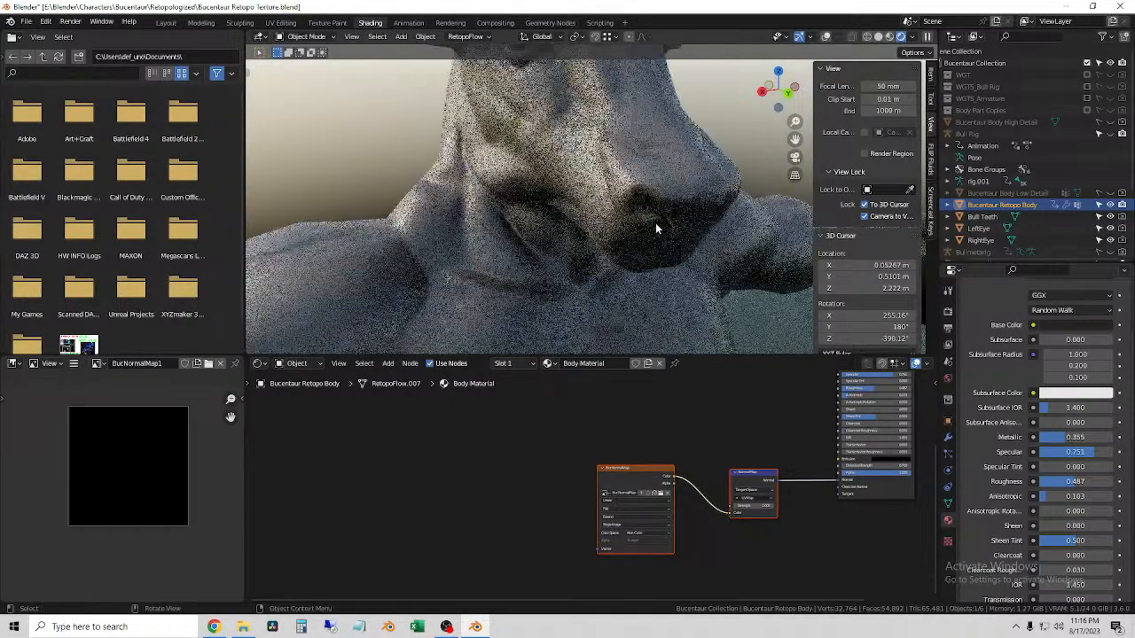
{"action": "middle_click_drag", "start_coordinate": [732, 221], "coordinate": [657, 188]}
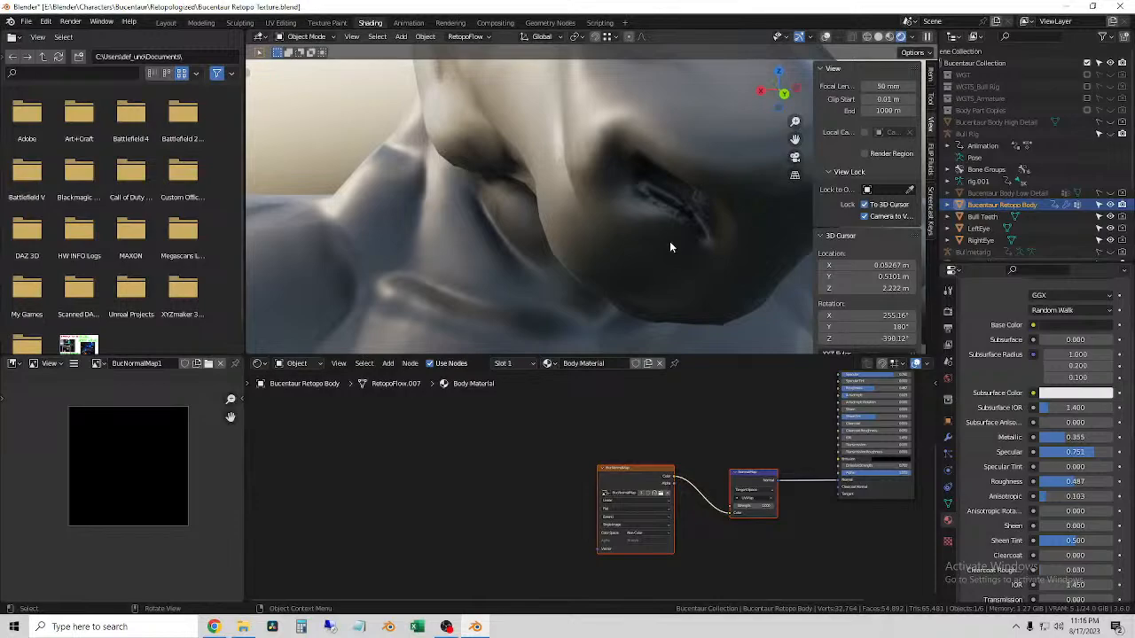
{"action": "mouse_move", "coordinate": [666, 246]}
{"action": "middle_mouse_down"}
{"action": "mouse_move", "coordinate": [656, 229]}
{"action": "mouse_move", "coordinate": [640, 238]}
{"action": "mouse_move", "coordinate": [741, 233]}
{"action": "mouse_move", "coordinate": [620, 227]}
{"action": "mouse_move", "coordinate": [642, 213]}
{"action": "middle_mouse_up"}
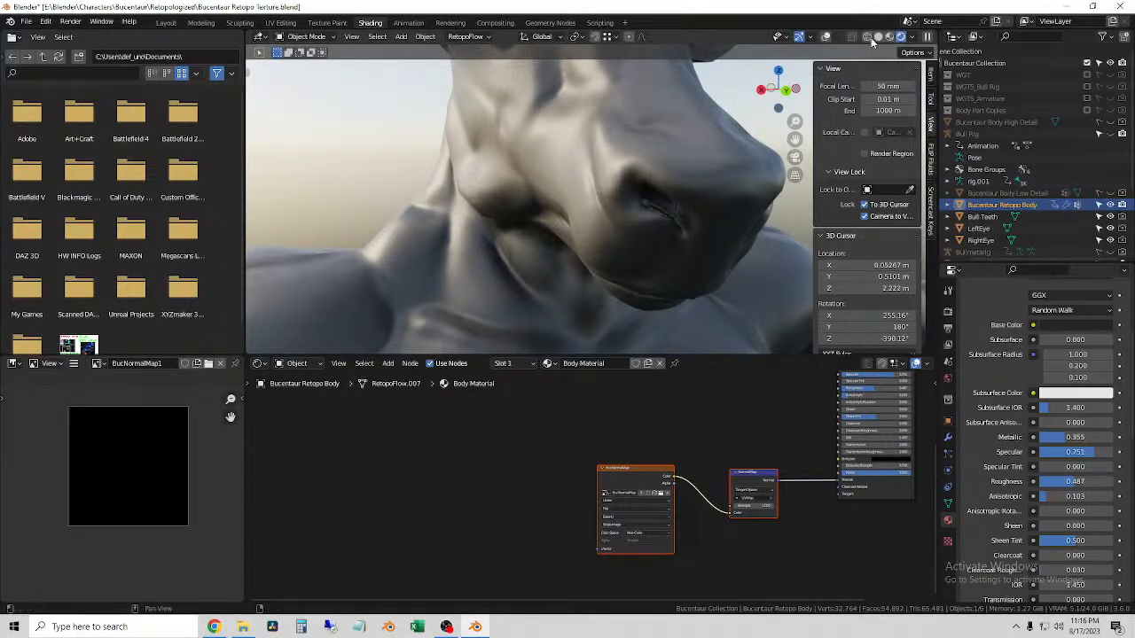
- Set the Normal Map node's strength to 0 and inspect the head and torso without the normal detail
{"action": "mouse_move", "coordinate": [757, 506]}
{"action": "left_mouse_down"}
{"action": "mouse_move", "coordinate": [793, 506]}
{"action": "mouse_move", "coordinate": [746, 506]}
{"action": "left_mouse_up"}
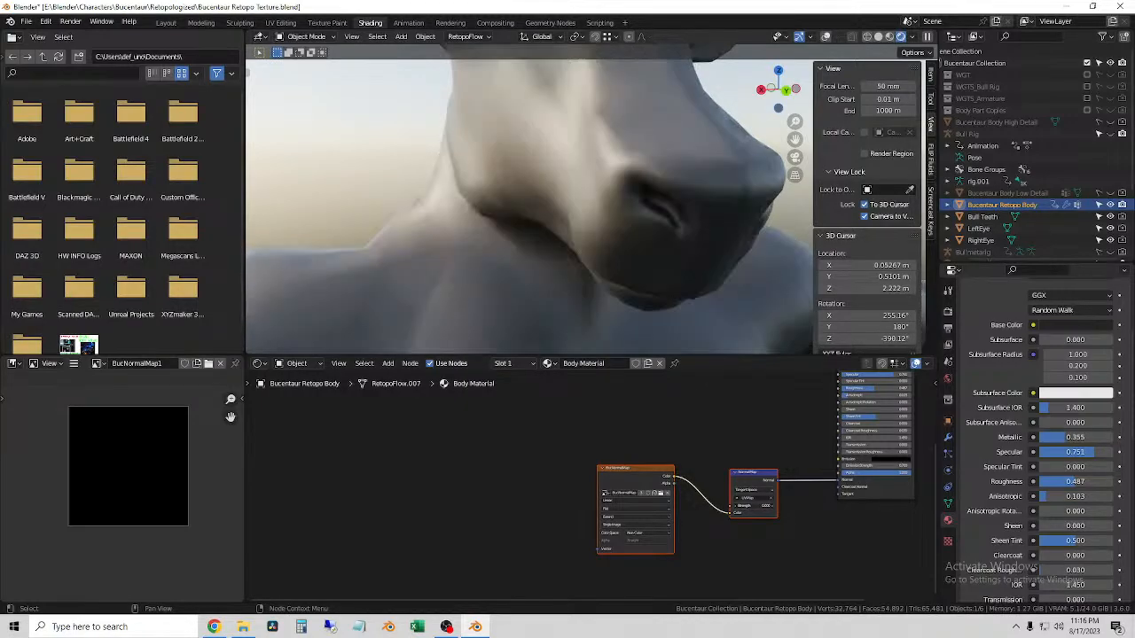
{"action": "scroll", "coordinate": [559, 269], "scroll_direction": "down", "scroll_amount": 6}
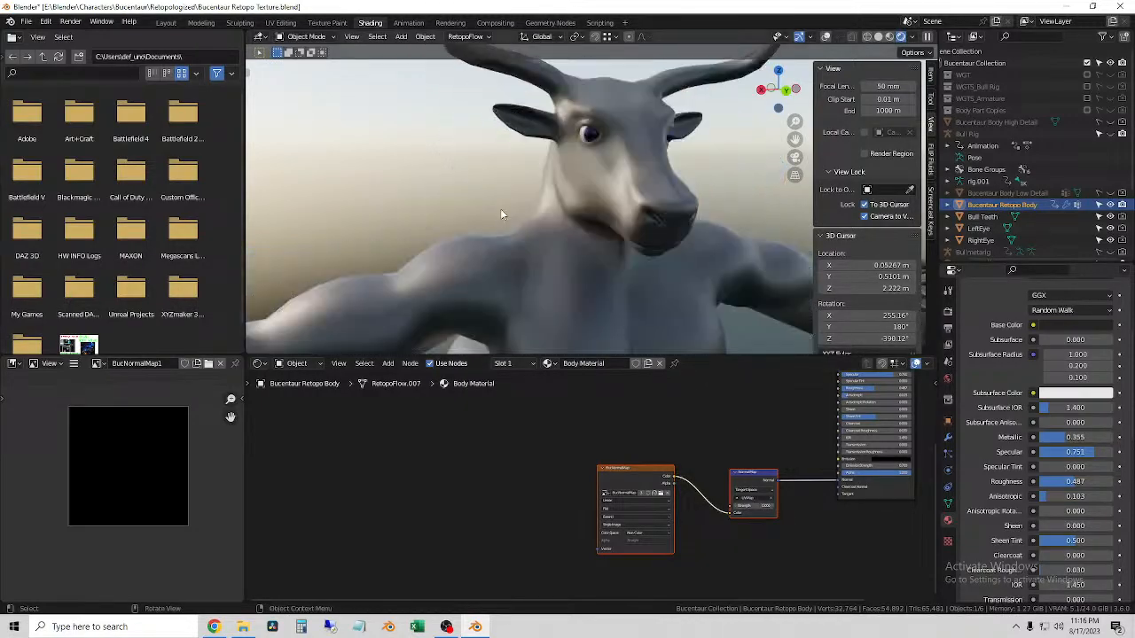
{"action": "middle_click_drag", "start_coordinate": [648, 283], "coordinate": [416, 188]}
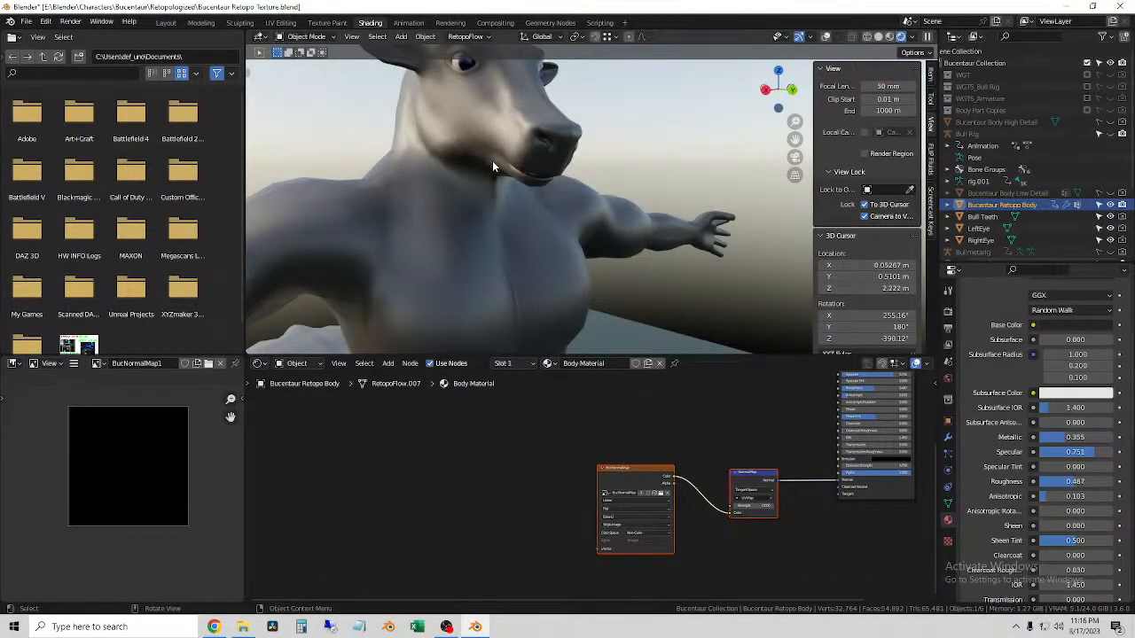
- Apply Shade Smooth to the retopo body and inspect the nostril area up close
{"action": "right_click", "coordinate": [487, 215]}
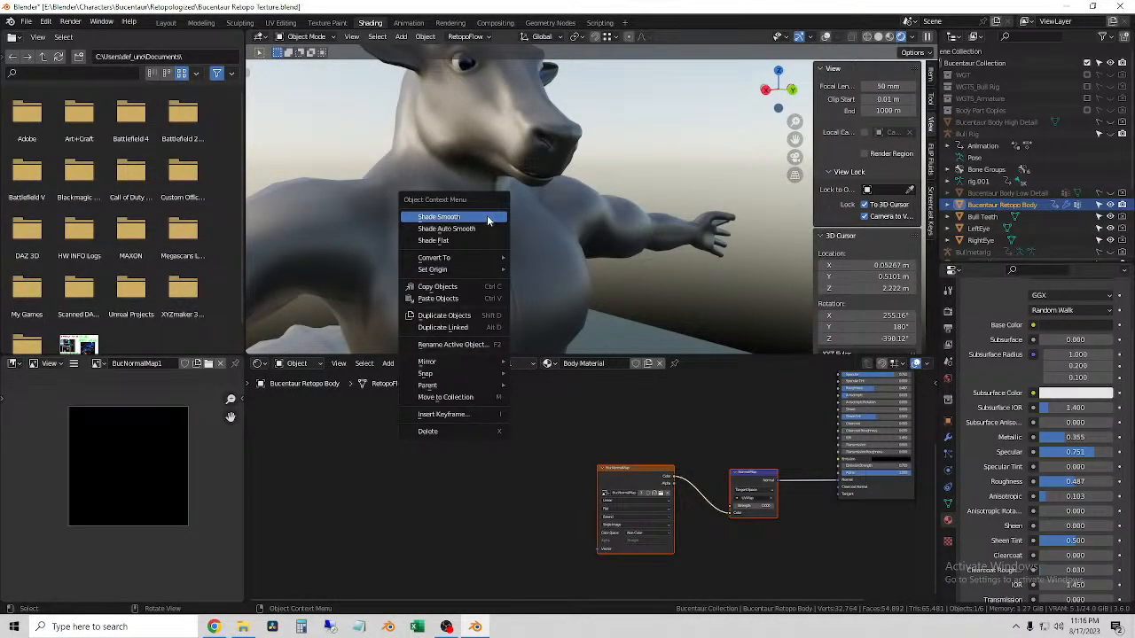
{"action": "left_click", "coordinate": [487, 215]}
{"action": "scroll", "coordinate": [543, 240], "scroll_direction": "up", "scroll_amount": 8}
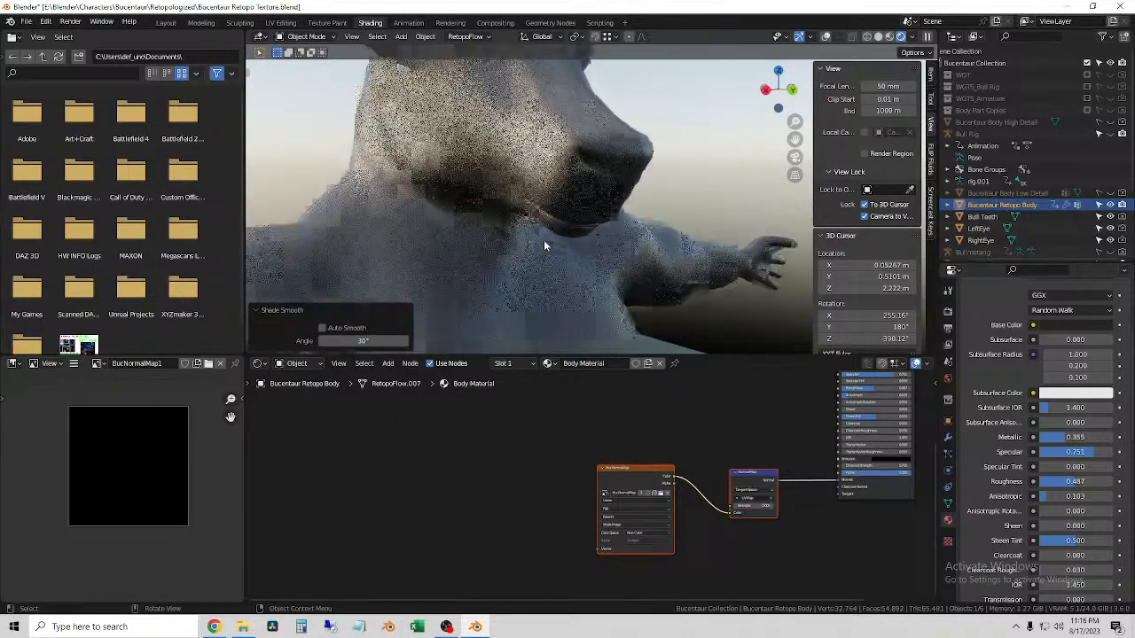
{"action": "middle_click_drag", "start_coordinate": [597, 204], "coordinate": [622, 232]}
{"action": "left_click_drag", "start_coordinate": [546, 174], "coordinate": [690, 274]}
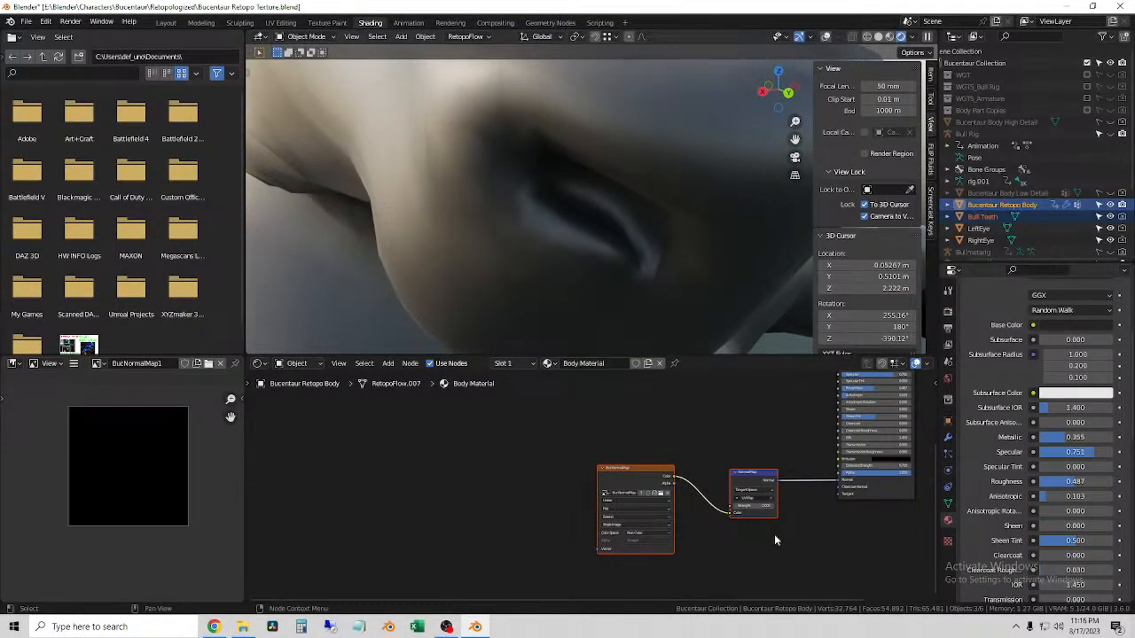
- Raise the Normal Map node's strength again and examine the muscle detail across the whole body
{"action": "left_click", "coordinate": [758, 507]}
{"action": "middle_click_drag", "start_coordinate": [620, 226], "coordinate": [545, 292]}
{"action": "scroll", "coordinate": [574, 216], "scroll_direction": "down", "scroll_amount": 5}
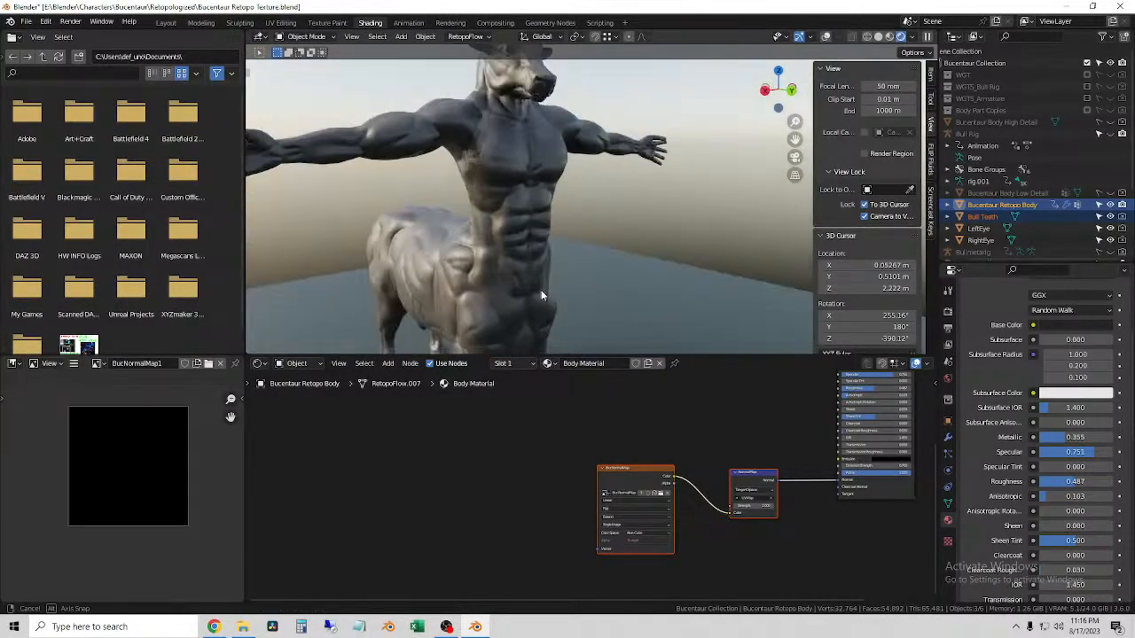
{"action": "middle_click_drag", "start_coordinate": [625, 266], "coordinate": [597, 226]}
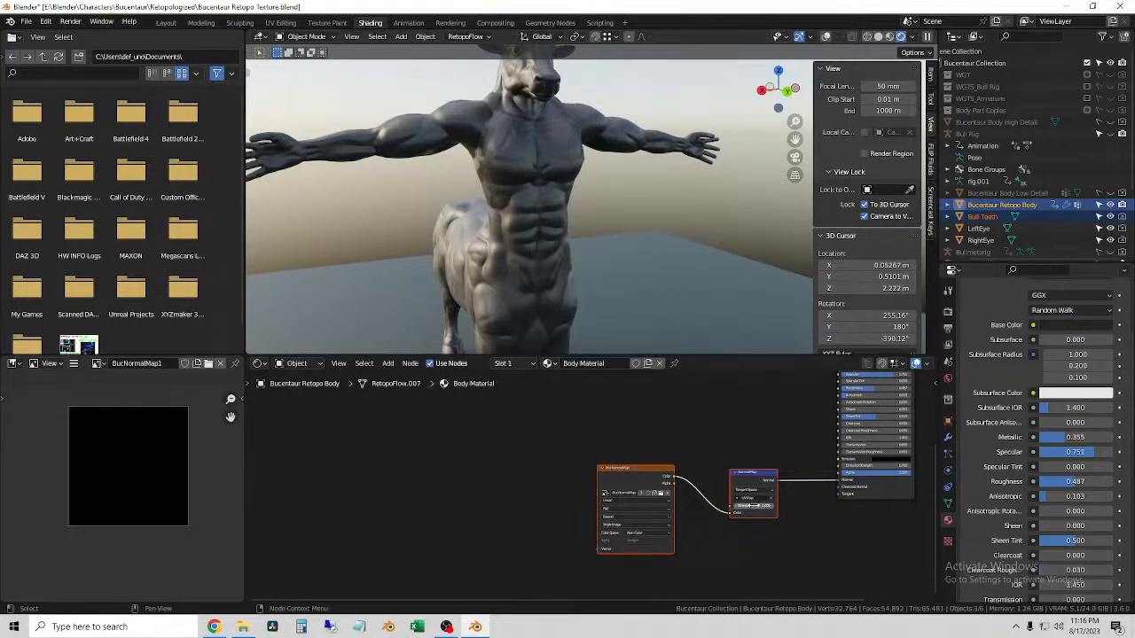
- Lower the Normal Map node's strength, raise it again and compare the muscle detail on the torso
{"action": "mouse_move", "coordinate": [754, 505]}
{"action": "left_mouse_down"}
{"action": "mouse_move", "coordinate": [860, 506]}
{"action": "mouse_move", "coordinate": [751, 505]}
{"action": "left_mouse_up"}
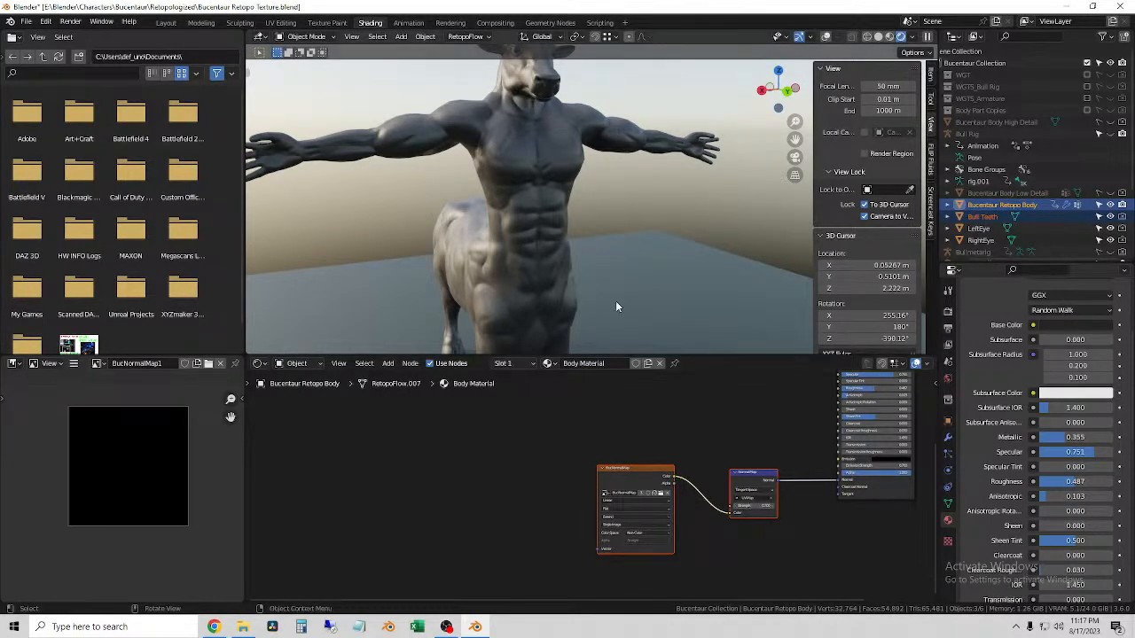
{"action": "left_click_drag", "start_coordinate": [749, 505], "coordinate": [759, 505]}
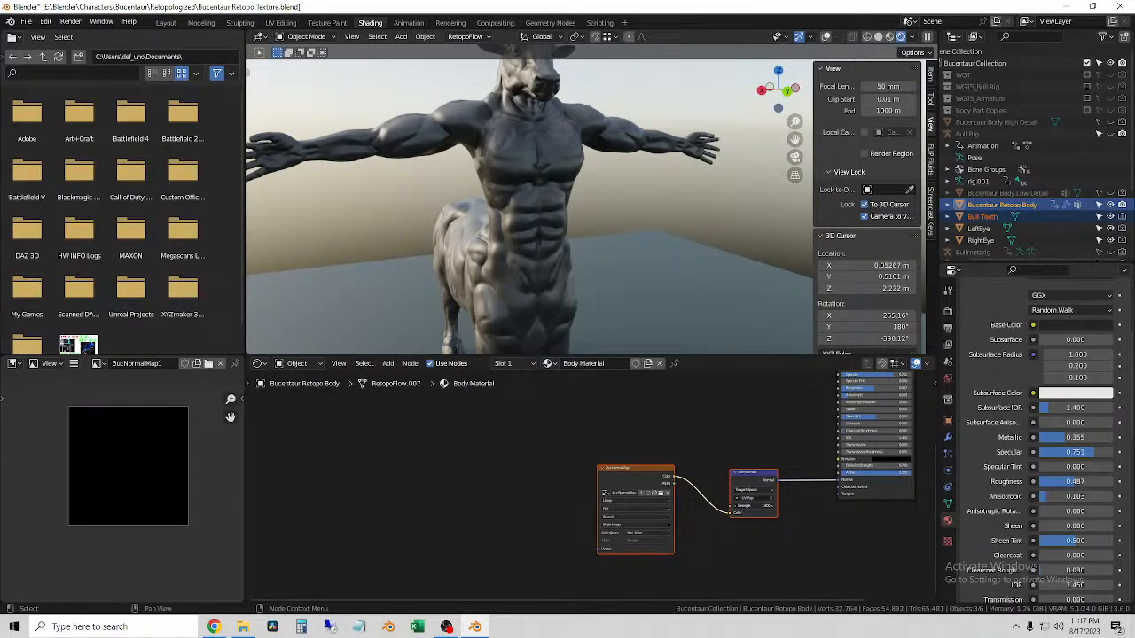
{"action": "scroll", "coordinate": [452, 115], "scroll_direction": "up", "scroll_amount": 4}
{"action": "scroll", "coordinate": [443, 217], "scroll_direction": "down", "scroll_amount": 2}
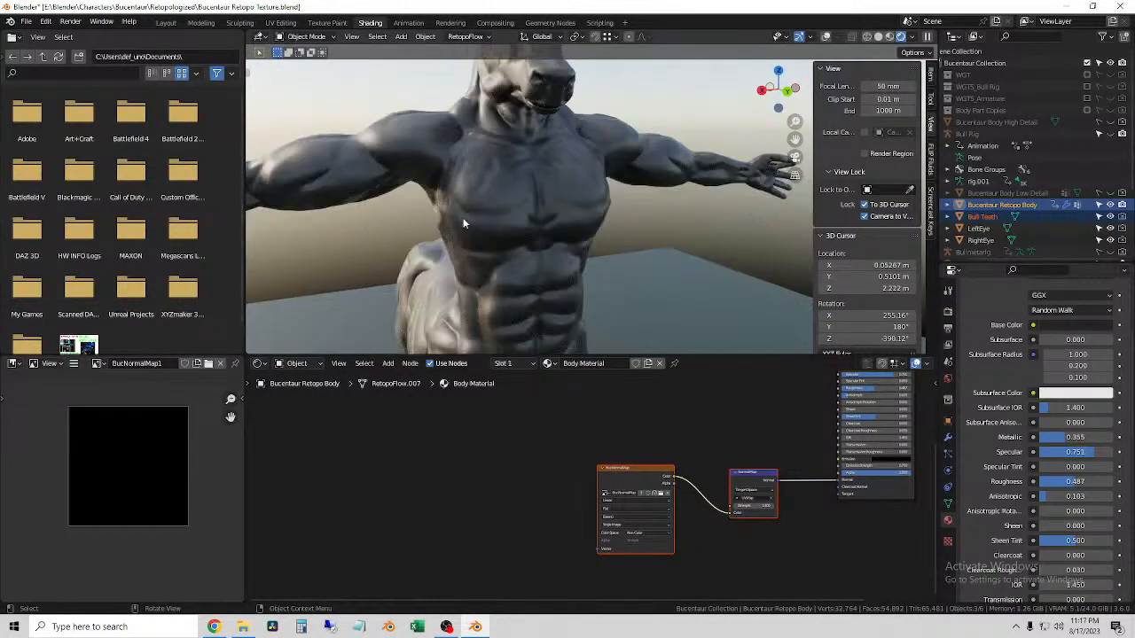
{"action": "middle_click_drag", "start_coordinate": [539, 230], "coordinate": [594, 253]}
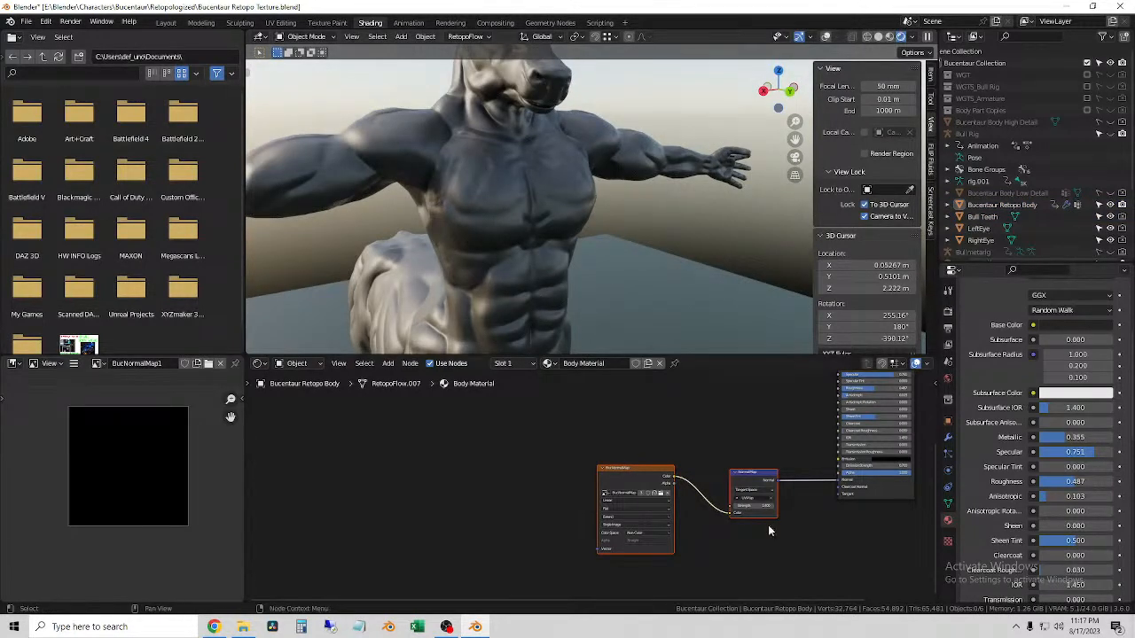
- Select the retopo body, inspect it from several angles and readjust the Normal Map node's strength
{"action": "left_click", "coordinate": [490, 202]}
{"action": "middle_click_drag", "start_coordinate": [451, 202], "coordinate": [532, 225]}
{"action": "scroll", "coordinate": [549, 221], "scroll_direction": "down", "scroll_amount": 2}
{"action": "left_click_drag", "start_coordinate": [475, 220], "coordinate": [430, 240]}
{"action": "middle_click_drag", "start_coordinate": [429, 234], "coordinate": [613, 219]}
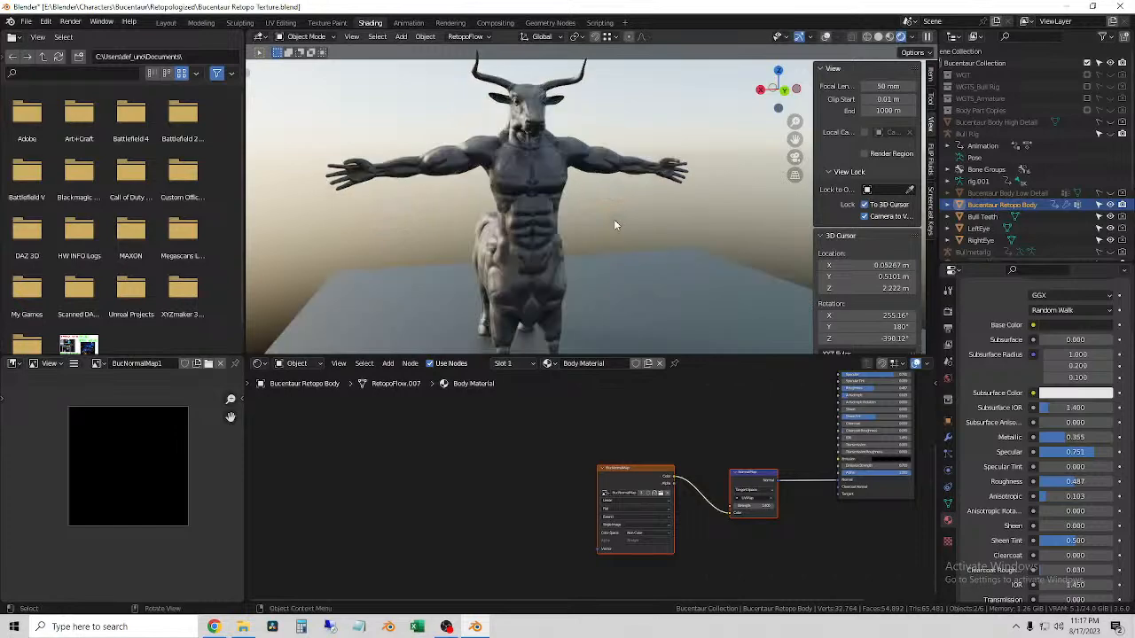
{"action": "mouse_move", "coordinate": [759, 506]}
{"action": "left_mouse_down"}
{"action": "mouse_move", "coordinate": [741, 506]}
{"action": "mouse_move", "coordinate": [824, 506]}
{"action": "mouse_move", "coordinate": [756, 506]}
{"action": "left_mouse_up"}
- Switch to the Layout workspace and display the model in wireframe shading
{"action": "left_click", "coordinate": [167, 23]}
{"action": "scroll", "coordinate": [467, 249], "scroll_direction": "down", "scroll_amount": 5}
{"action": "mouse_move", "coordinate": [515, 337]}
{"action": "middle_mouse_down"}
{"action": "mouse_move", "coordinate": [486, 291]}
{"action": "mouse_move", "coordinate": [493, 280]}
{"action": "middle_mouse_up"}
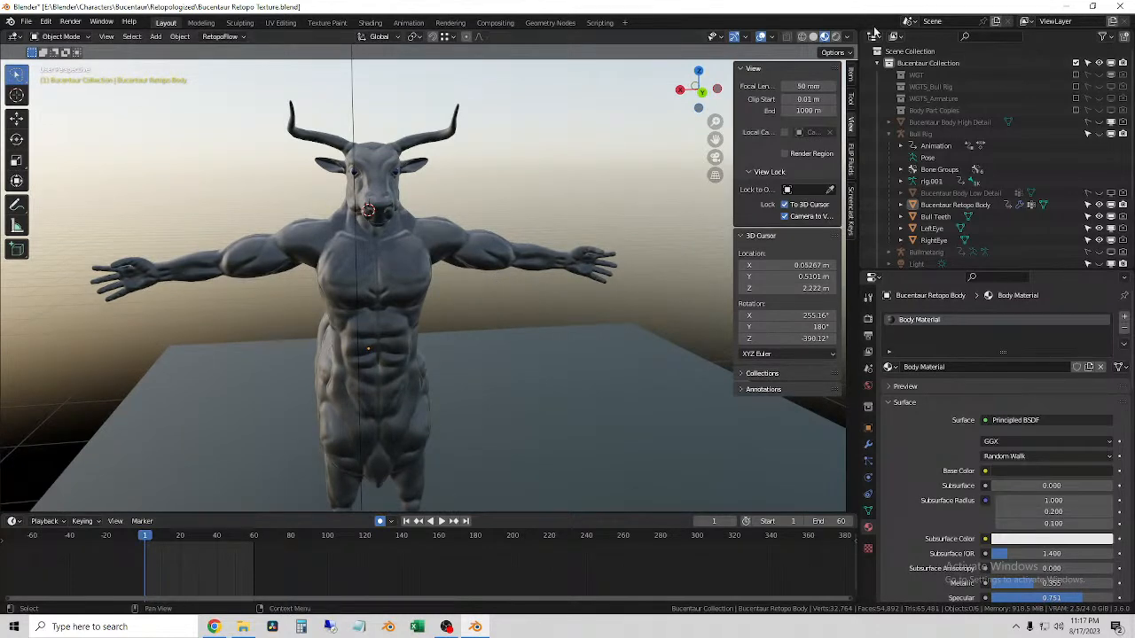
{"action": "left_click", "coordinate": [802, 36]}
{"action": "mouse_move", "coordinate": [464, 305]}
{"action": "middle_mouse_down"}
{"action": "mouse_move", "coordinate": [476, 304]}
{"action": "mouse_move", "coordinate": [398, 258]}
{"action": "mouse_move", "coordinate": [553, 271]}
{"action": "mouse_move", "coordinate": [391, 298]}
{"action": "mouse_move", "coordinate": [420, 304]}
{"action": "mouse_move", "coordinate": [476, 289]}
{"action": "middle_mouse_up"}
- Select the retopo body, examine its wireframe topology along the back and front, and deselect it
{"action": "left_click", "coordinate": [392, 309]}
{"action": "left_click", "coordinate": [306, 407]}
{"action": "left_click", "coordinate": [292, 416]}
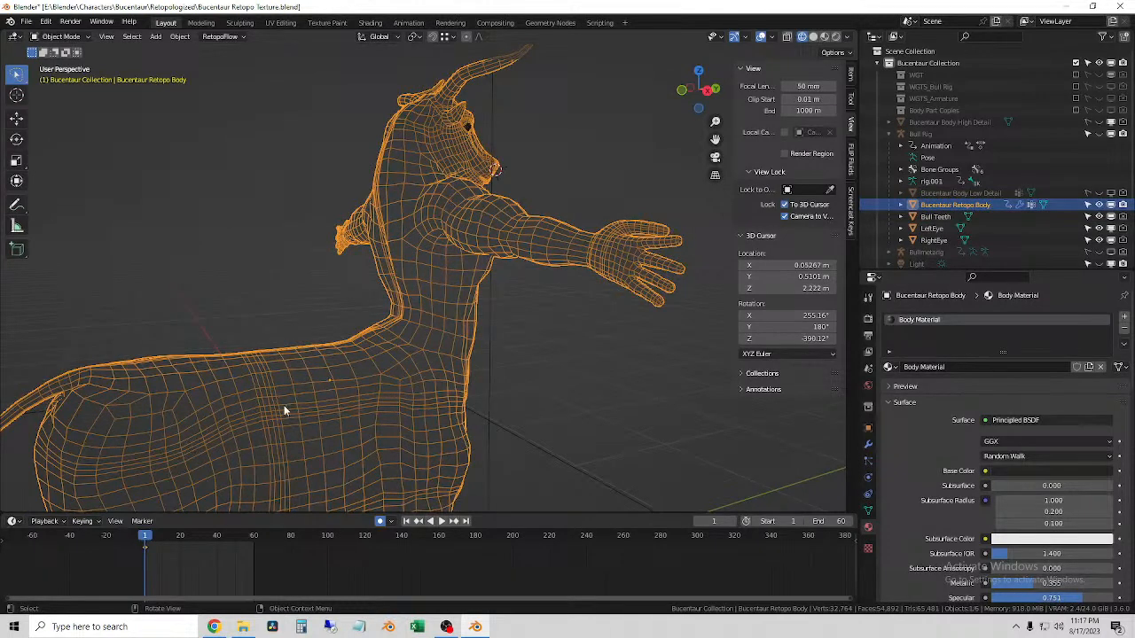
{"action": "middle_click_drag", "start_coordinate": [379, 401], "coordinate": [351, 403]}
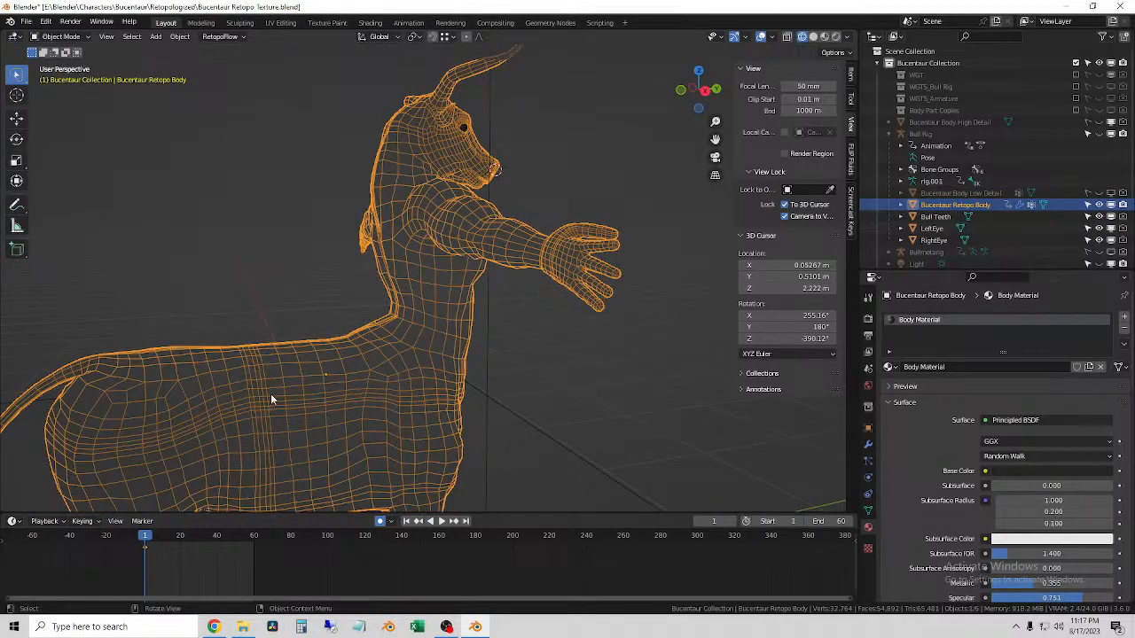
{"action": "left_click", "coordinate": [312, 262]}
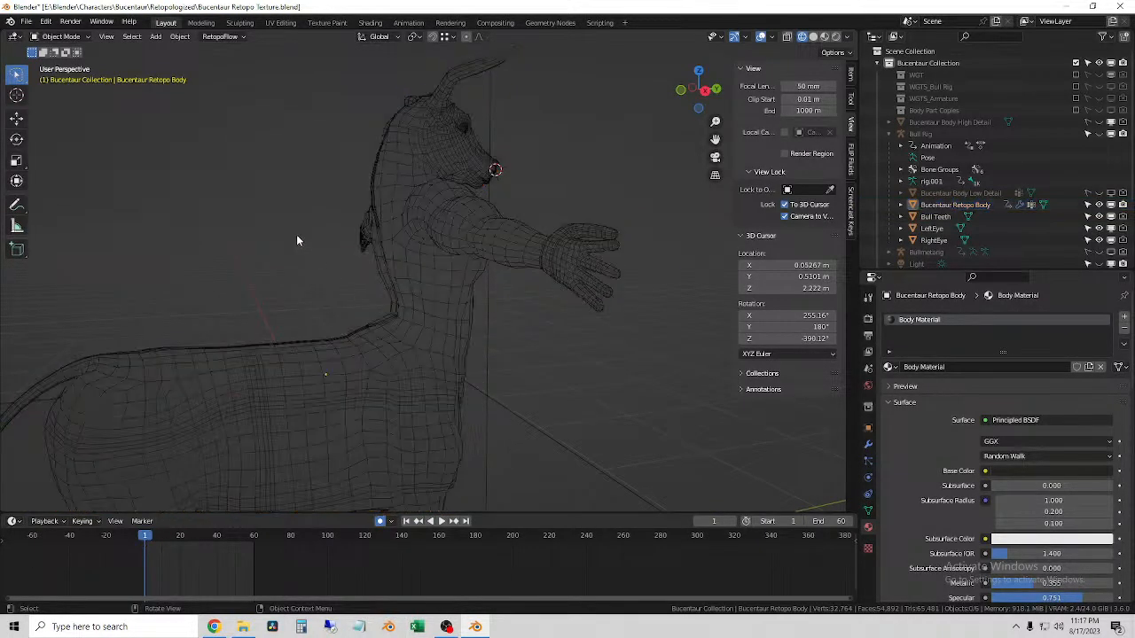
{"action": "mouse_move", "coordinate": [499, 359]}
{"action": "middle_mouse_down"}
{"action": "mouse_move", "coordinate": [438, 340]}
{"action": "mouse_move", "coordinate": [520, 337]}
{"action": "mouse_move", "coordinate": [504, 342]}
{"action": "mouse_move", "coordinate": [569, 352]}
{"action": "mouse_move", "coordinate": [506, 294]}
{"action": "mouse_move", "coordinate": [504, 342]}
{"action": "middle_mouse_up"}
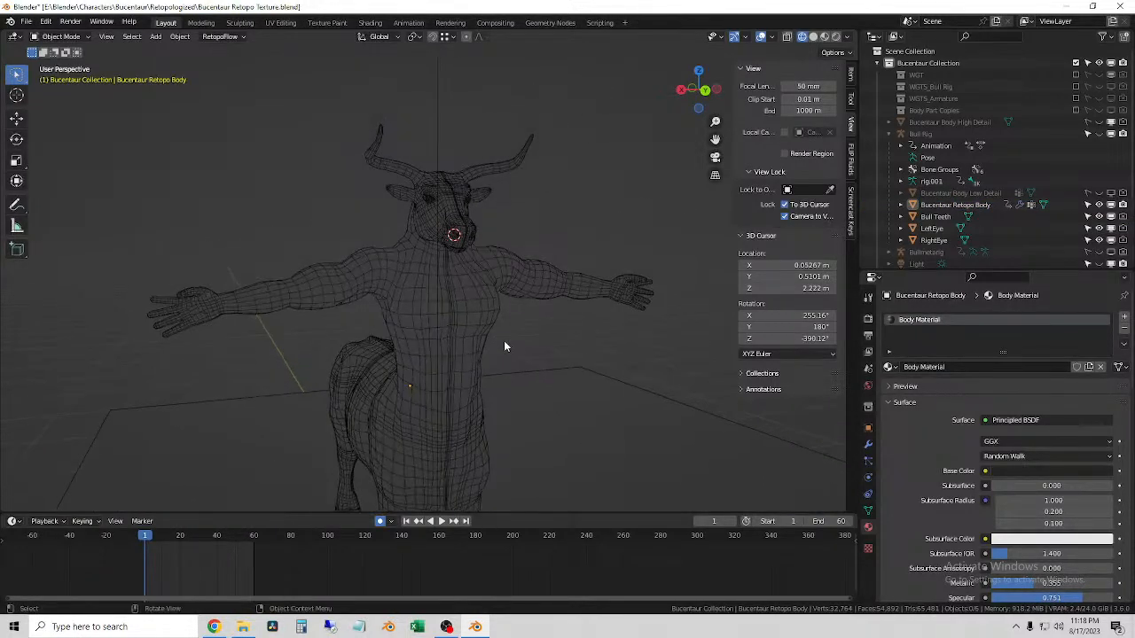
- Put the retopo body into Edit Mode to show its marked seams
{"action": "left_click", "coordinate": [406, 302]}
{"action": "left_click", "coordinate": [58, 37]}
{"action": "left_click", "coordinate": [65, 64]}
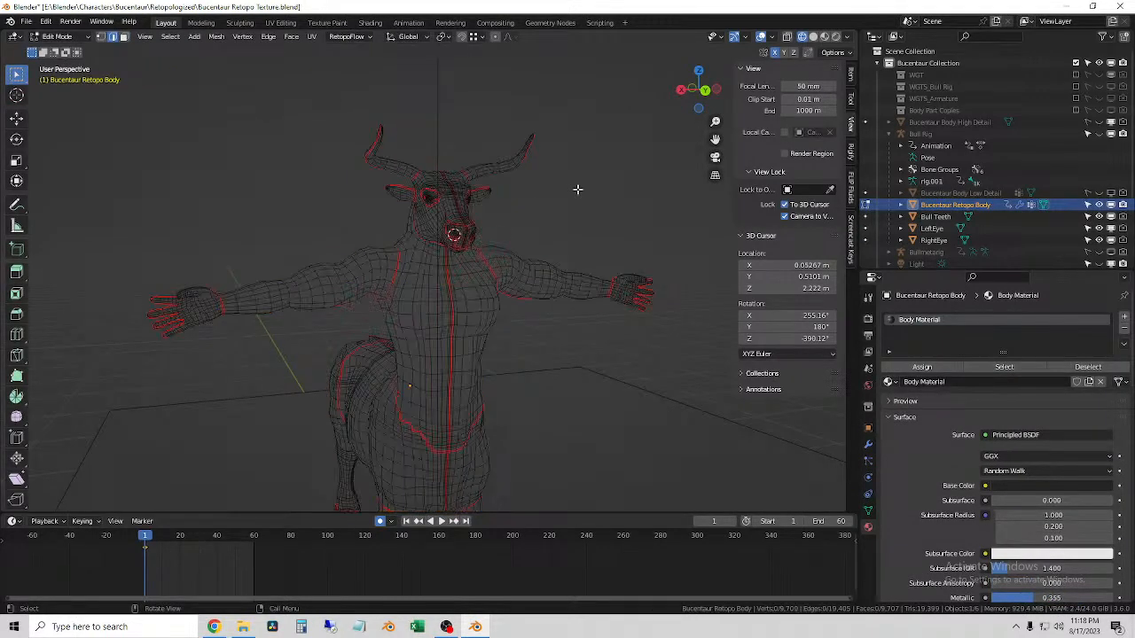
{"action": "scroll", "coordinate": [434, 264], "scroll_direction": "up", "scroll_amount": 3}
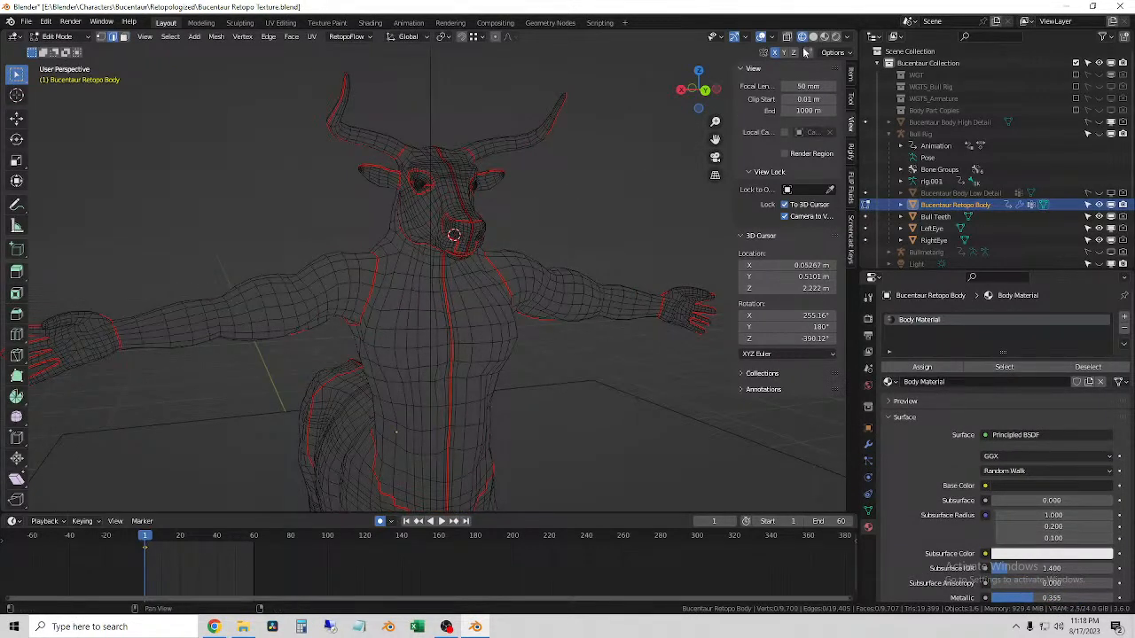
- Switch the viewport to solid shading and set its MatCap to basic_2.exr
{"action": "left_click", "coordinate": [761, 40]}
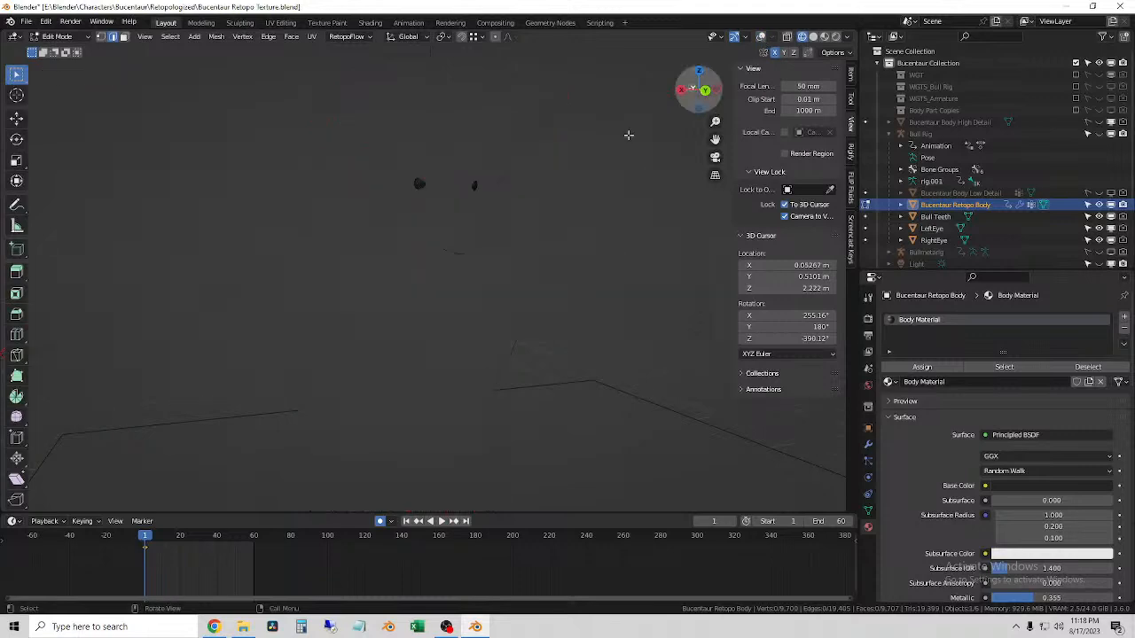
{"action": "left_click", "coordinate": [763, 44]}
{"action": "left_click", "coordinate": [812, 39]}
{"action": "scroll", "coordinate": [380, 237], "scroll_direction": "up", "scroll_amount": 2}
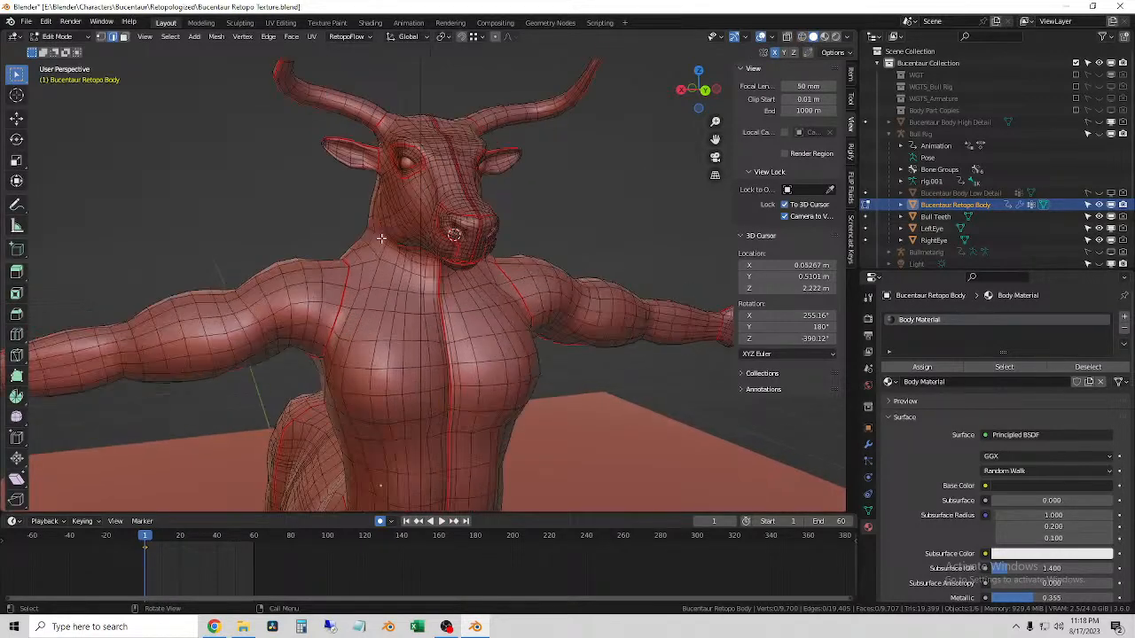
{"action": "middle_click_drag", "start_coordinate": [382, 238], "coordinate": [345, 239]}
{"action": "left_click", "coordinate": [847, 36]}
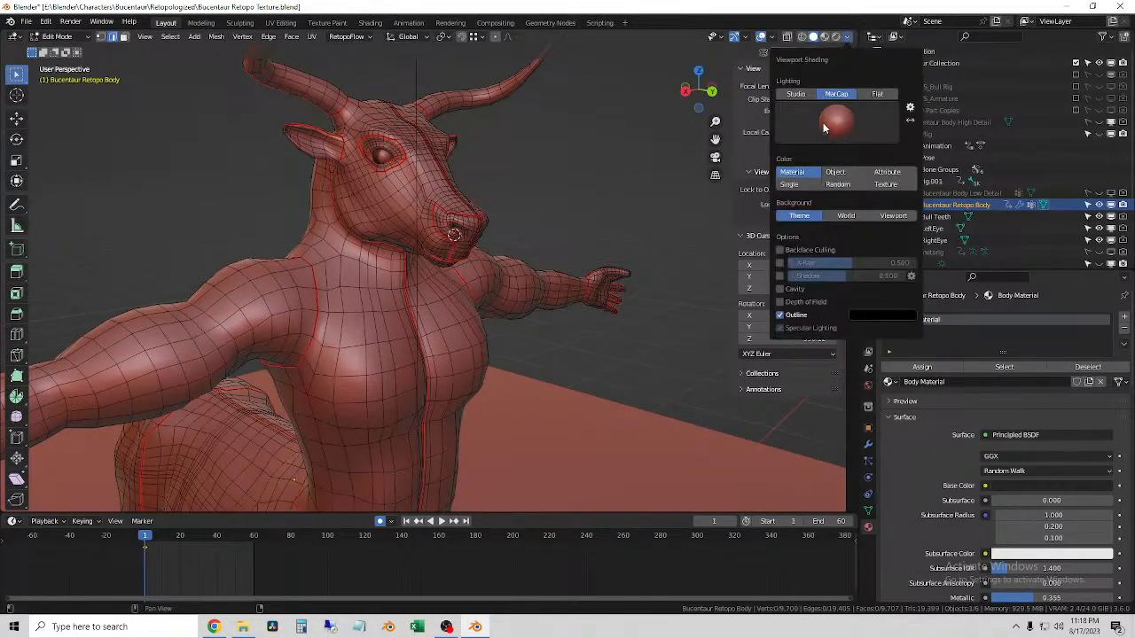
{"action": "left_click", "coordinate": [820, 131]}
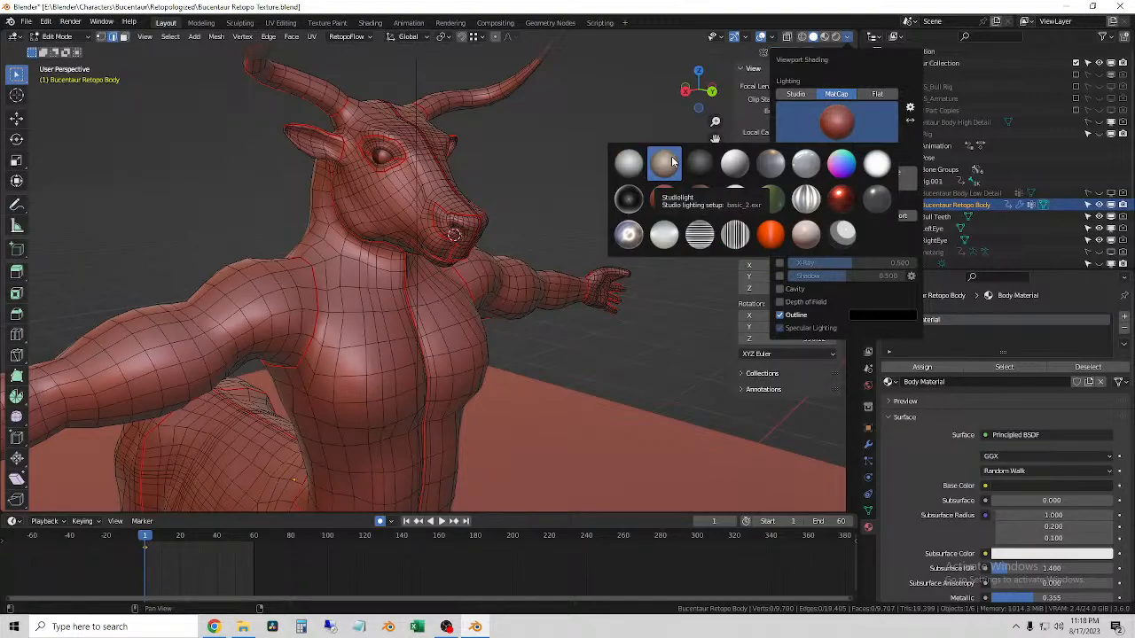
{"action": "left_click", "coordinate": [671, 161]}
{"action": "mouse_move", "coordinate": [638, 173]}
{"action": "middle_mouse_down"}
{"action": "mouse_move", "coordinate": [585, 183]}
{"action": "mouse_move", "coordinate": [631, 179]}
{"action": "middle_mouse_up"}
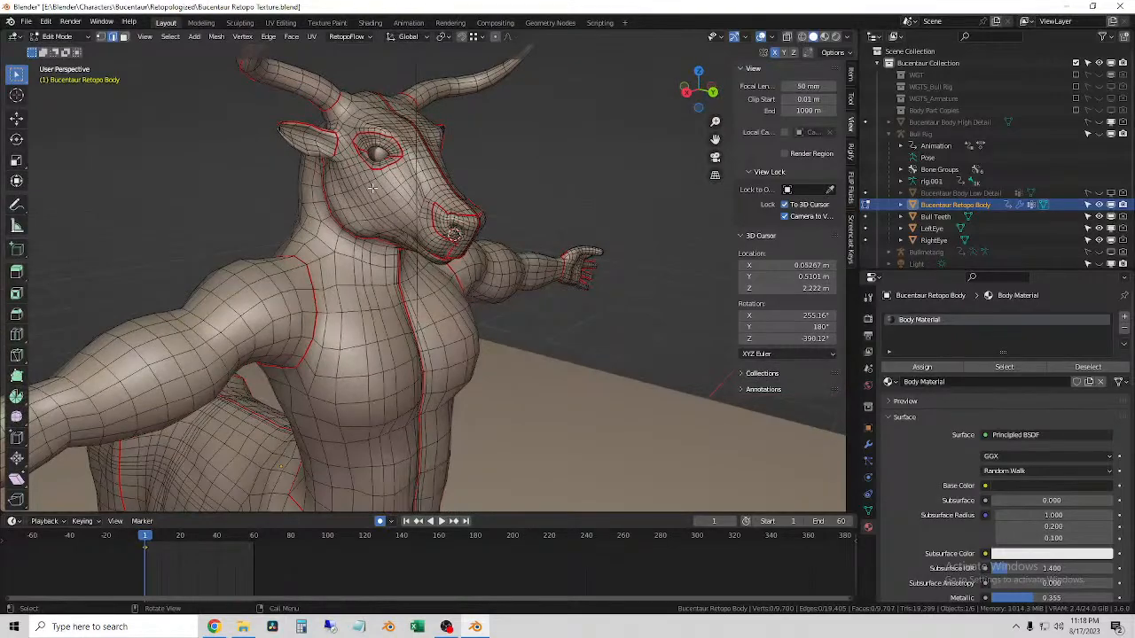
- Place the 3D cursor on a horn and examine the seams around the horns, ears and head
{"action": "middle_click_drag", "start_coordinate": [523, 219], "coordinate": [513, 288]}
{"action": "scroll", "coordinate": [390, 208], "scroll_direction": "down", "scroll_amount": 3}
{"action": "right_click", "coordinate": [346, 173], "text": "shift"}
{"action": "scroll", "coordinate": [349, 195], "scroll_direction": "up", "scroll_amount": 6}
{"action": "middle_click_drag", "start_coordinate": [528, 327], "coordinate": [350, 225]}
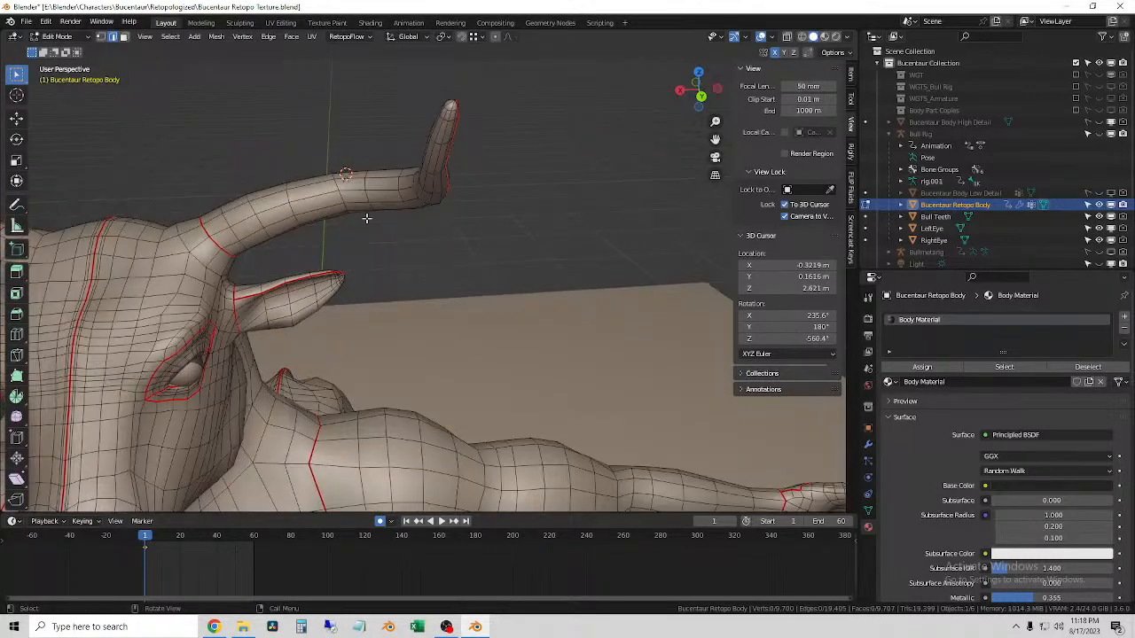
{"action": "middle_click_drag", "start_coordinate": [254, 233], "coordinate": [269, 187]}
{"action": "middle_click_drag", "start_coordinate": [138, 90], "coordinate": [280, 221]}
{"action": "middle_click_drag", "start_coordinate": [409, 243], "coordinate": [411, 303]}
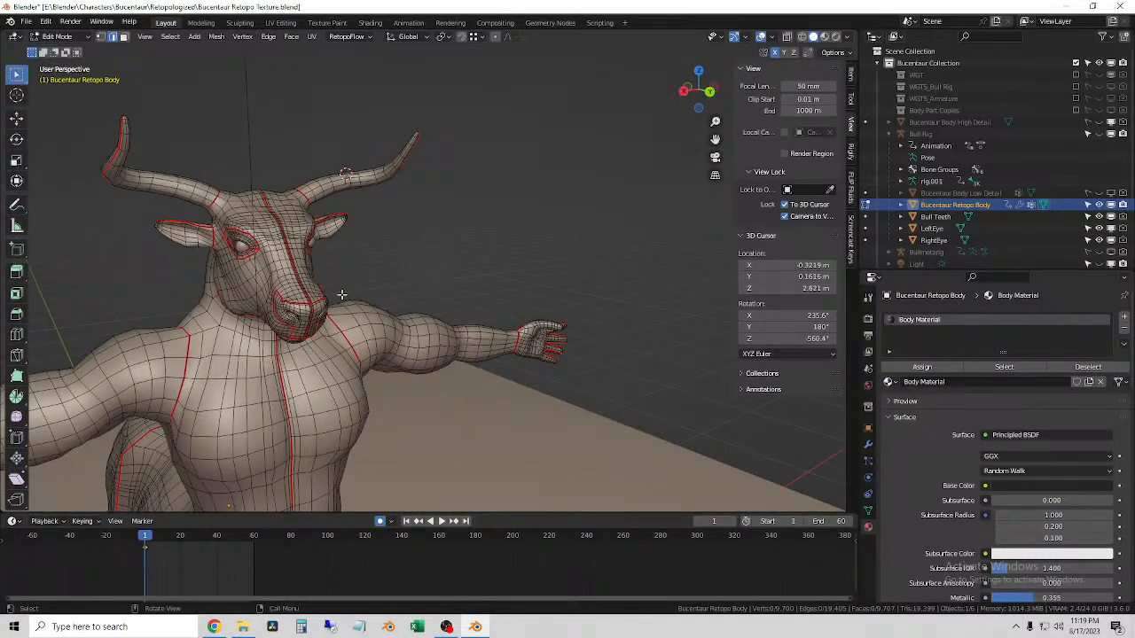
{"action": "middle_click_drag", "start_coordinate": [492, 286], "coordinate": [351, 359]}
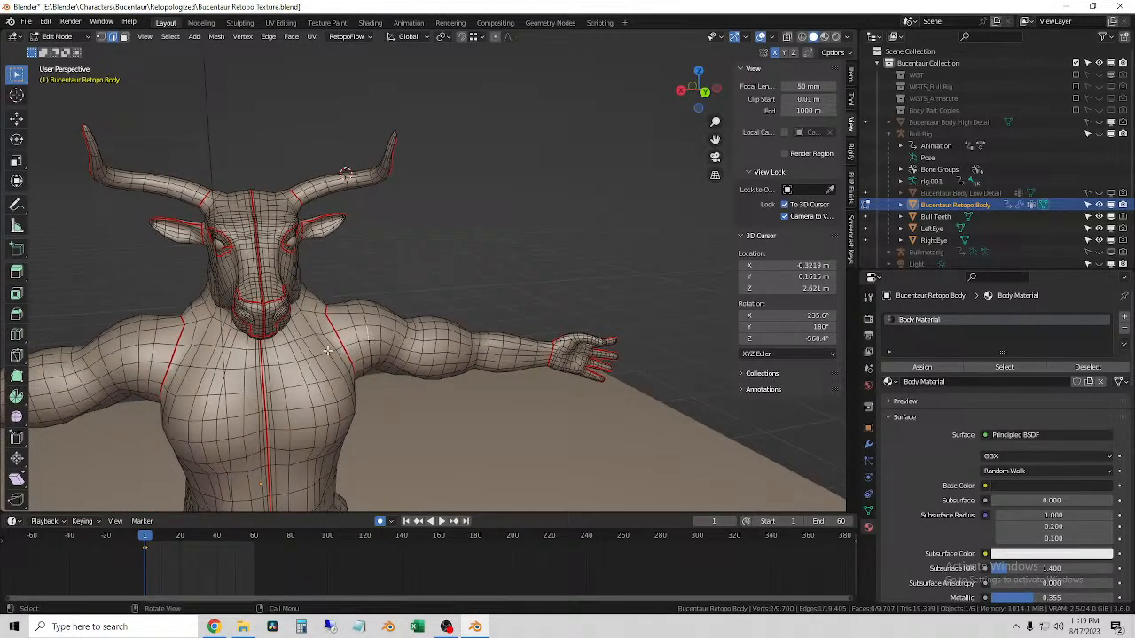
- Clear the selection, place the 3D cursor on the palm and examine the seams along the arm and hand
{"action": "left_click", "coordinate": [552, 262]}
{"action": "middle_click_drag", "start_coordinate": [606, 390], "coordinate": [472, 321]}
{"action": "right_click", "coordinate": [494, 344], "text": "shift"}
{"action": "scroll", "coordinate": [494, 347], "scroll_direction": "up", "scroll_amount": 4}
{"action": "scroll", "coordinate": [456, 308], "scroll_direction": "down", "scroll_amount": 3}
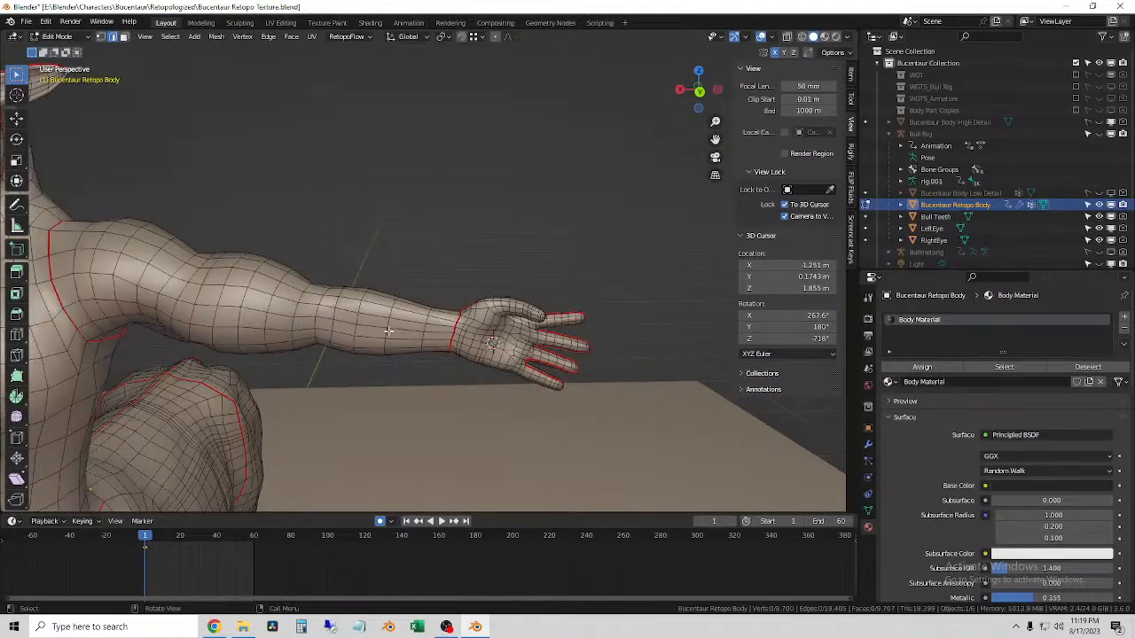
{"action": "middle_click_drag", "start_coordinate": [393, 331], "coordinate": [409, 328]}
- Switch to the UV Editing workspace and select the whole mesh to show its UV islands
{"action": "left_click", "coordinate": [282, 23]}
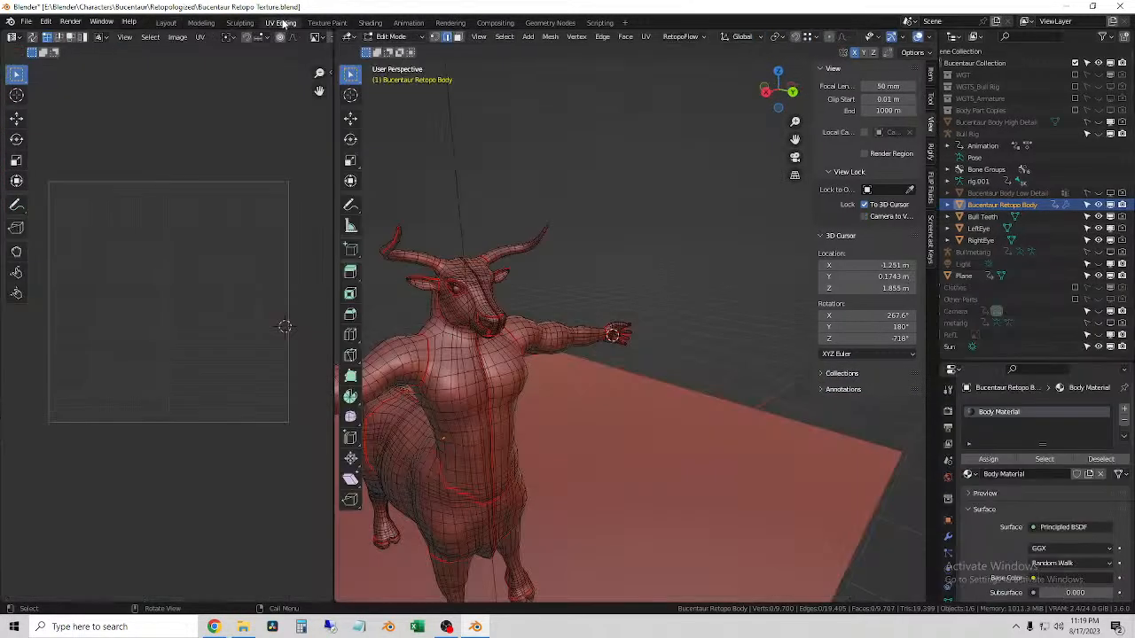
{"action": "scroll", "coordinate": [597, 361], "scroll_direction": "up", "scroll_amount": 4}
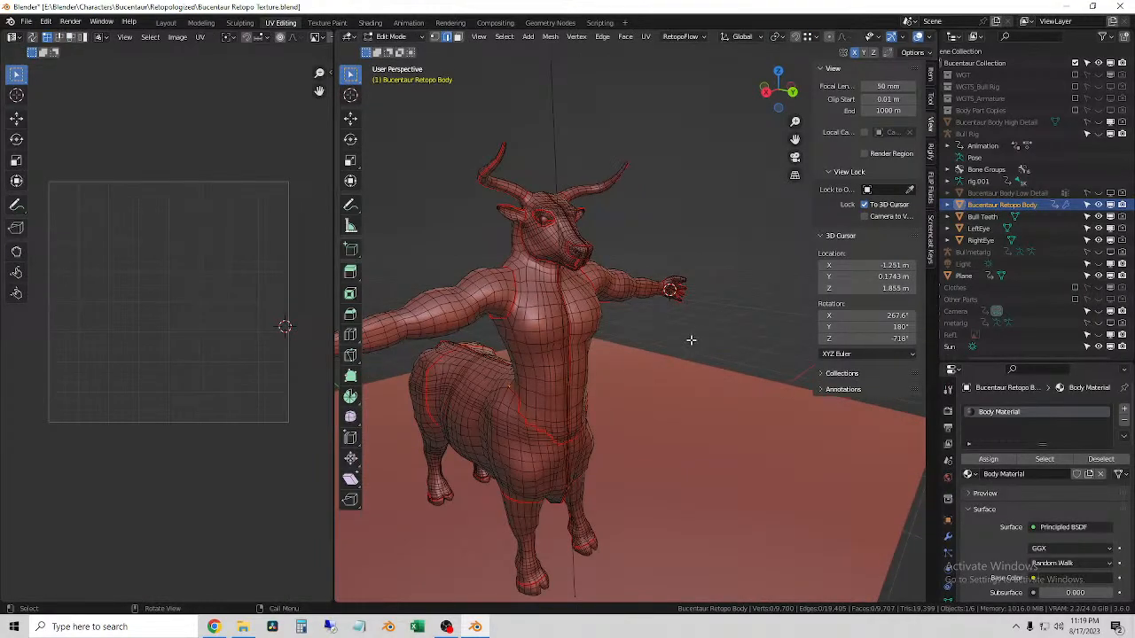
{"action": "key", "text": "a"}
{"action": "scroll", "coordinate": [177, 319], "scroll_direction": "up", "scroll_amount": 5}
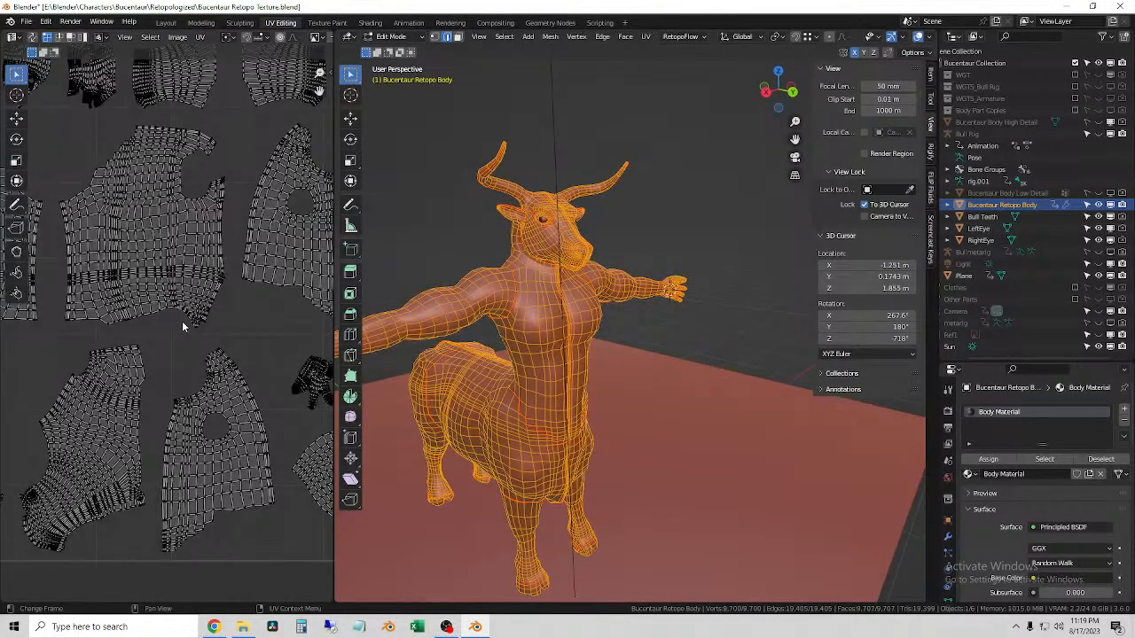
- Examine the UV layout, including the torso, arm and hand islands, overall and up close
{"action": "middle_click_drag", "start_coordinate": [248, 306], "coordinate": [176, 327]}
{"action": "middle_click_drag", "start_coordinate": [167, 232], "coordinate": [29, 252]}
{"action": "scroll", "coordinate": [175, 304], "scroll_direction": "down", "scroll_amount": 2}
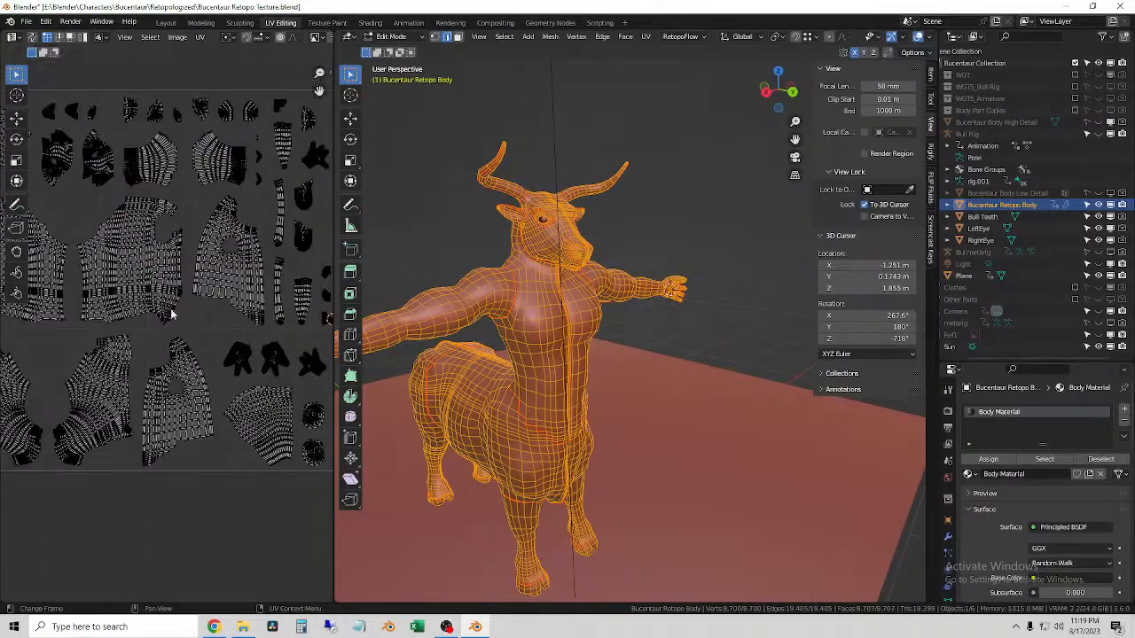
{"action": "scroll", "coordinate": [163, 343], "scroll_direction": "up", "scroll_amount": 2}
{"action": "scroll", "coordinate": [204, 377], "scroll_direction": "up", "scroll_amount": 5}
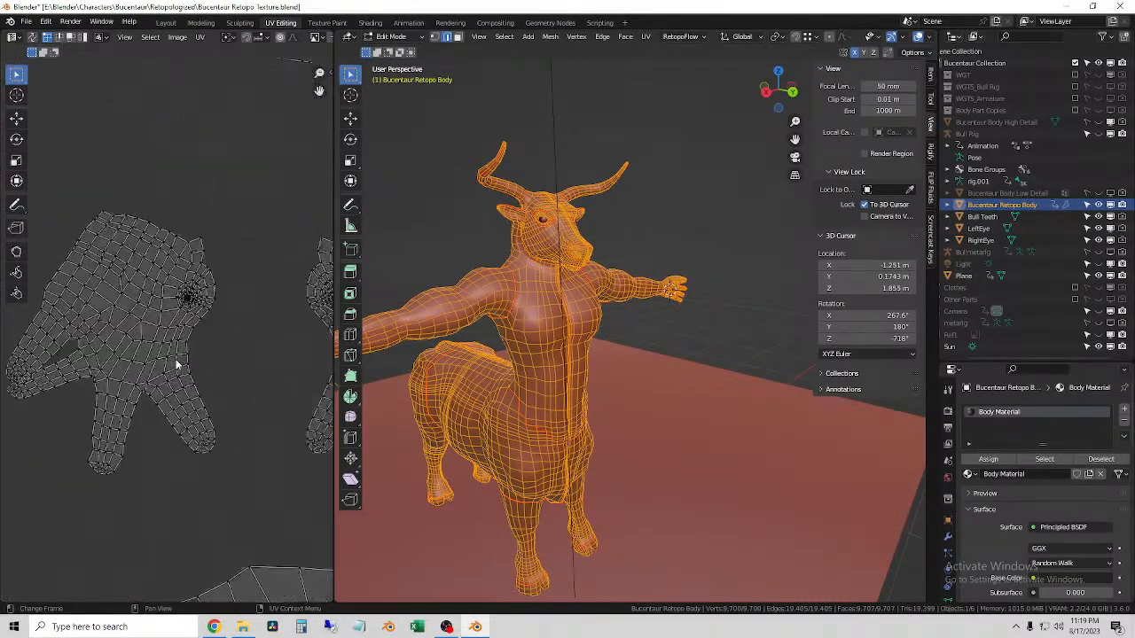
{"action": "mouse_move", "coordinate": [174, 326]}
{"action": "middle_mouse_down"}
{"action": "mouse_move", "coordinate": [232, 315]}
{"action": "mouse_move", "coordinate": [171, 330]}
{"action": "middle_mouse_up"}
{"action": "scroll", "coordinate": [198, 341], "scroll_direction": "down", "scroll_amount": 5}
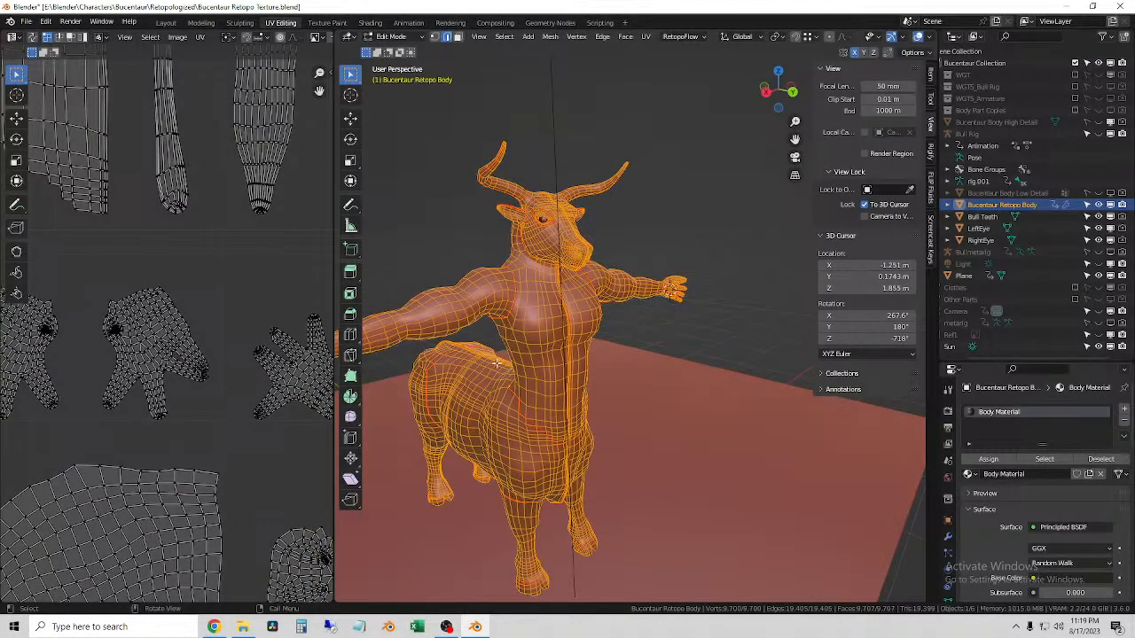
{"action": "scroll", "coordinate": [283, 376], "scroll_direction": "down", "scroll_amount": 2}
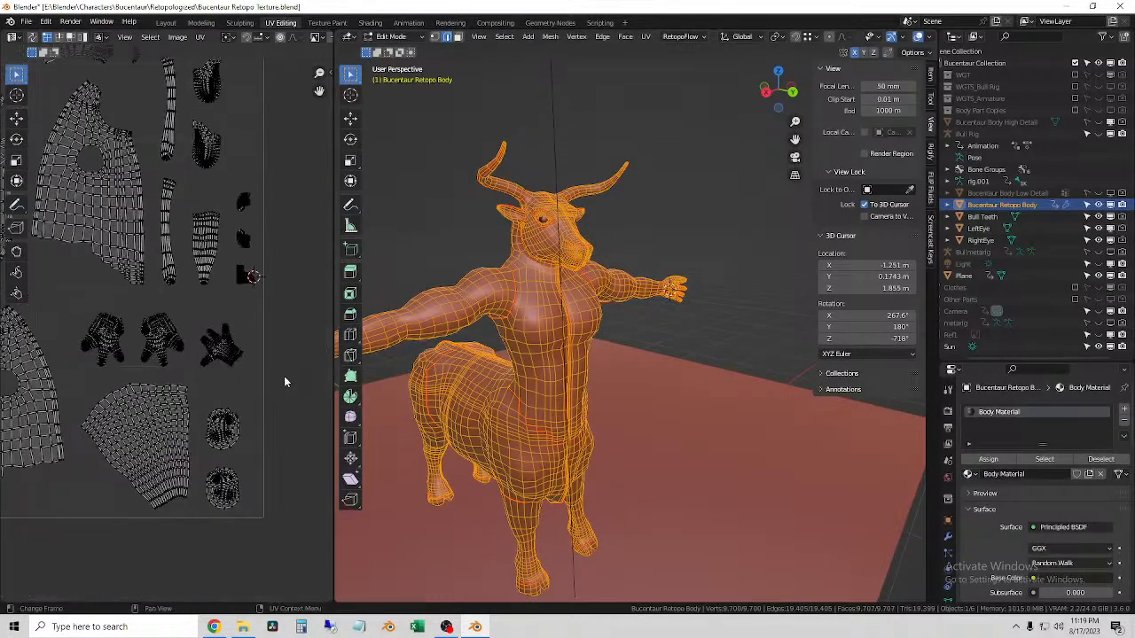
{"action": "scroll", "coordinate": [284, 376], "scroll_direction": "up", "scroll_amount": 2}
- Deselect the whole mesh and examine the seams on the torso and flank
{"action": "key", "text": "alt+a"}
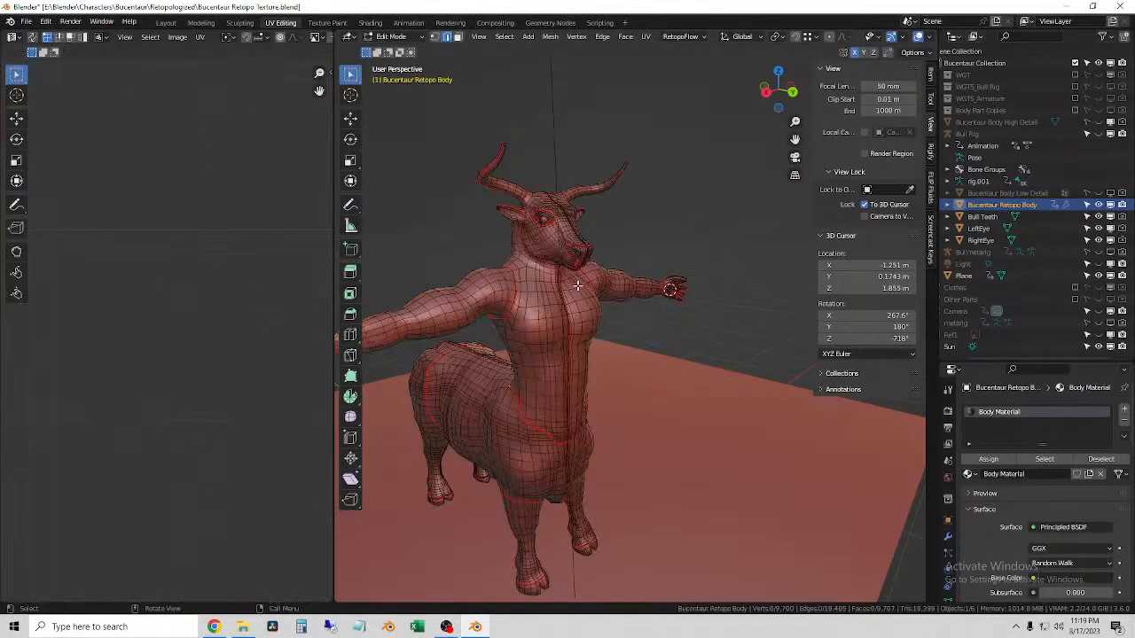
{"action": "scroll", "coordinate": [579, 285], "scroll_direction": "up", "scroll_amount": 5}
{"action": "middle_click_drag", "start_coordinate": [410, 348], "coordinate": [564, 348]}
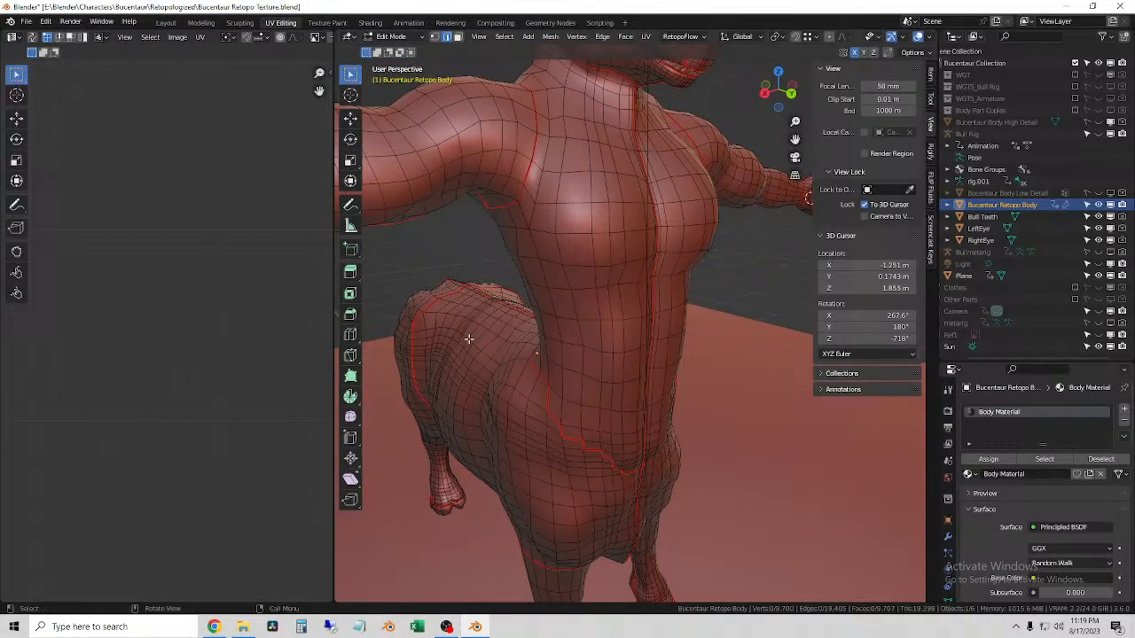
{"action": "scroll", "coordinate": [463, 337], "scroll_direction": "down", "scroll_amount": 8}
{"action": "middle_click_drag", "start_coordinate": [464, 337], "coordinate": [580, 352]}
- Place the 3D cursor on the chest, box-select a strip of front torso faces and clear that selection
{"action": "right_click", "coordinate": [506, 278], "text": "shift"}
{"action": "scroll", "coordinate": [502, 297], "scroll_direction": "up", "scroll_amount": 4}
{"action": "middle_click_drag", "start_coordinate": [494, 336], "coordinate": [508, 441]}
{"action": "left_click_drag", "start_coordinate": [479, 244], "coordinate": [534, 460]}
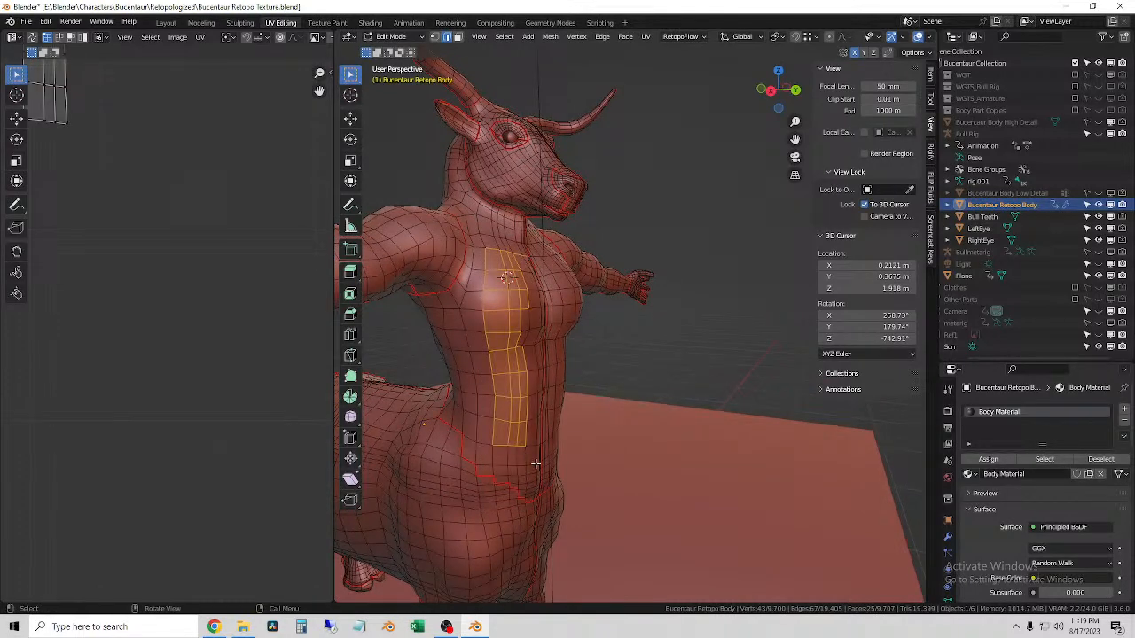
{"action": "left_click", "coordinate": [690, 357]}
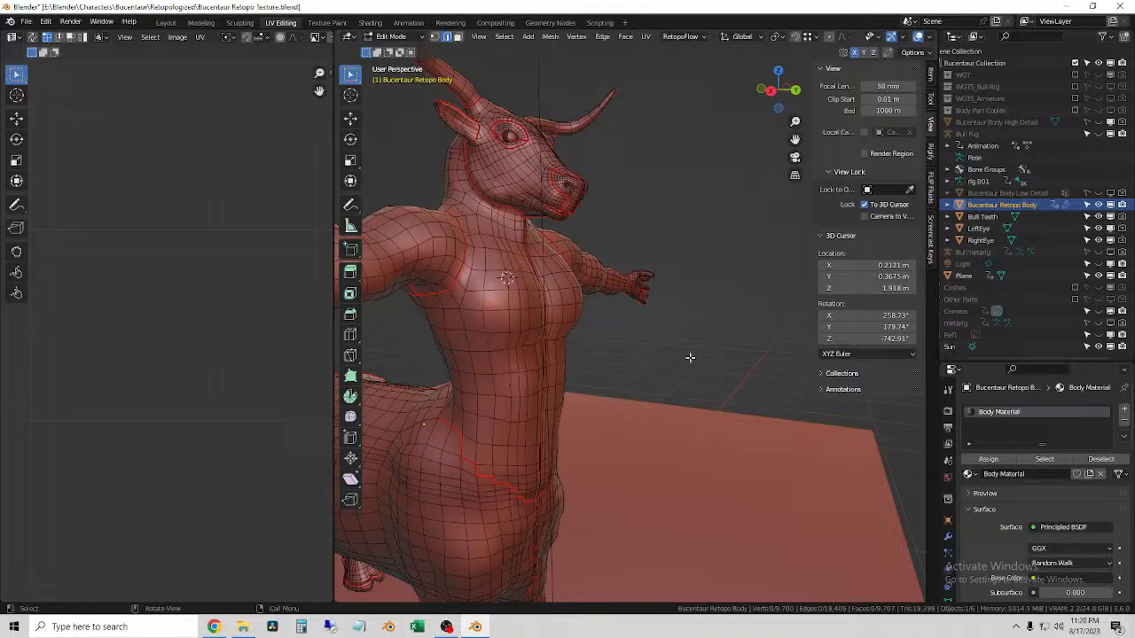
- Select both halves of the front torso with Select Linked delimited by UVs
{"action": "key", "text": "l"}
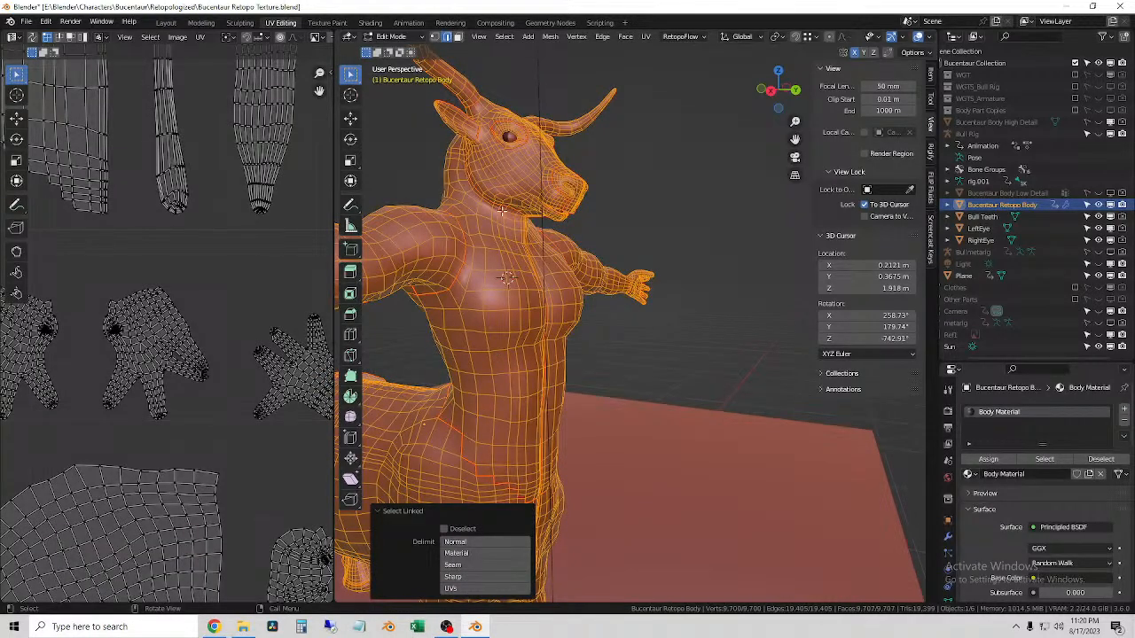
{"action": "left_click", "coordinate": [467, 587]}
{"action": "left_click", "coordinate": [684, 354]}
{"action": "key", "text": "l"}
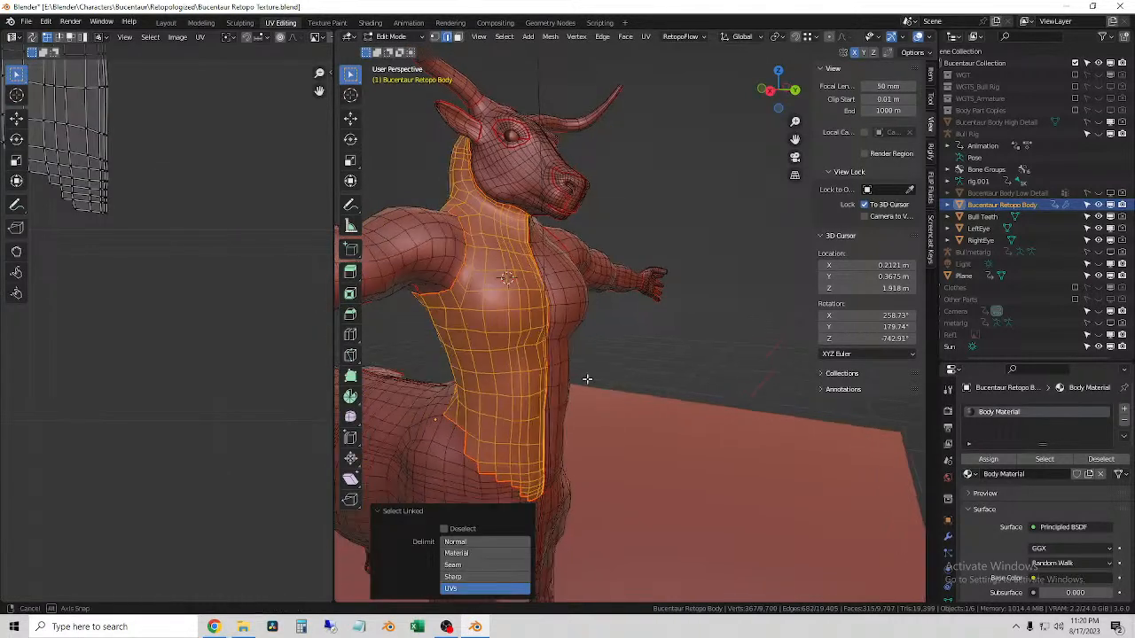
{"action": "middle_click_drag", "start_coordinate": [591, 381], "coordinate": [607, 355]}
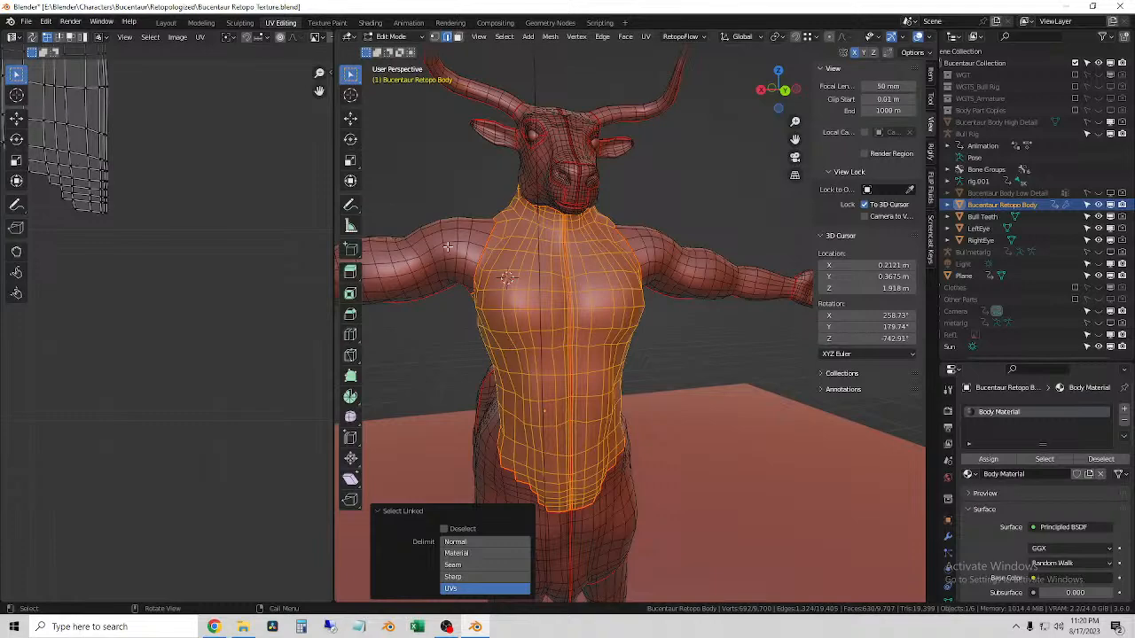
- Select only the outstretched arm with Select Linked delimited by UVs, and box-select its island in the UV layout
{"action": "middle_click_drag", "start_coordinate": [476, 289], "coordinate": [520, 325]}
{"action": "left_click", "coordinate": [682, 361]}
{"action": "key", "text": "l"}
{"action": "scroll", "coordinate": [184, 334], "scroll_direction": "down", "scroll_amount": 5}
{"action": "middle_click_drag", "start_coordinate": [149, 420], "coordinate": [187, 405]}
{"action": "scroll", "coordinate": [218, 404], "scroll_direction": "up", "scroll_amount": 2}
{"action": "left_click_drag", "start_coordinate": [90, 277], "coordinate": [293, 541]}
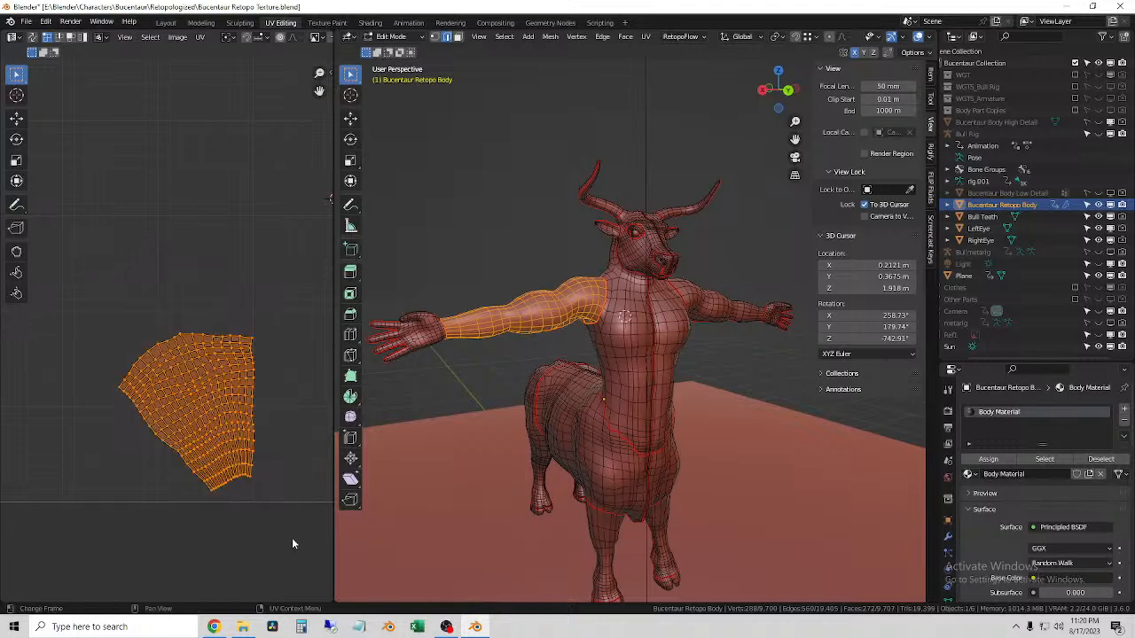
- Clear the arm selection, select the far half of the horse body as a linked UV island, and examine its layout
{"action": "left_click", "coordinate": [501, 368]}
{"action": "middle_click_drag", "start_coordinate": [634, 362], "coordinate": [619, 364]}
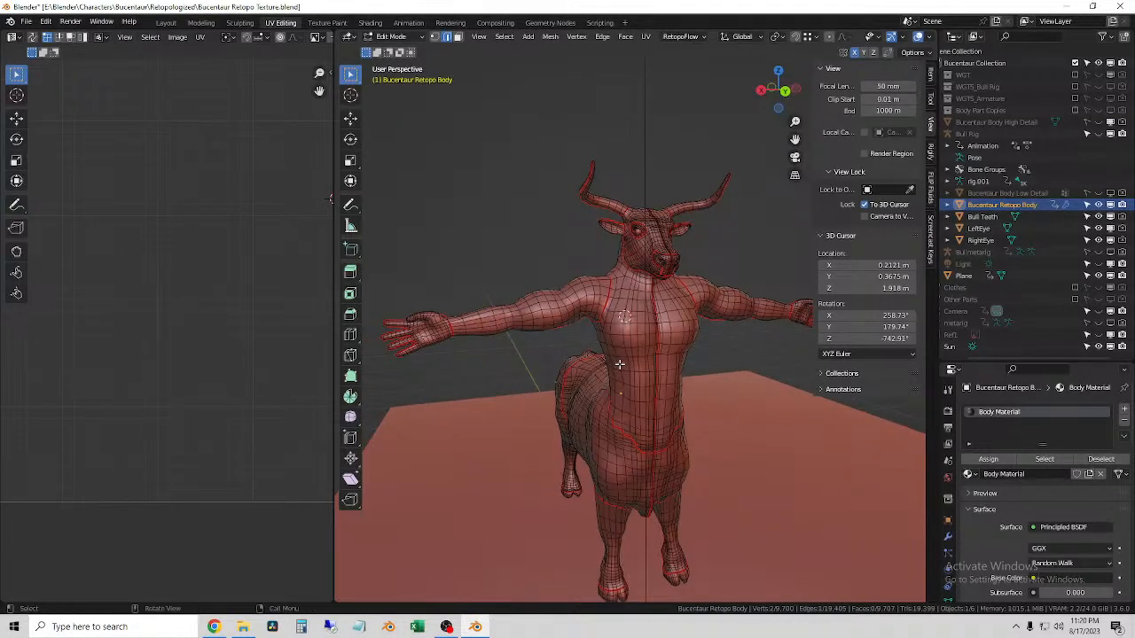
{"action": "middle_click_drag", "start_coordinate": [707, 407], "coordinate": [674, 412]}
{"action": "key", "text": "l"}
{"action": "scroll", "coordinate": [228, 328], "scroll_direction": "down", "scroll_amount": 4}
{"action": "middle_click_drag", "start_coordinate": [37, 253], "coordinate": [201, 314]}
{"action": "scroll", "coordinate": [214, 291], "scroll_direction": "up", "scroll_amount": 4}
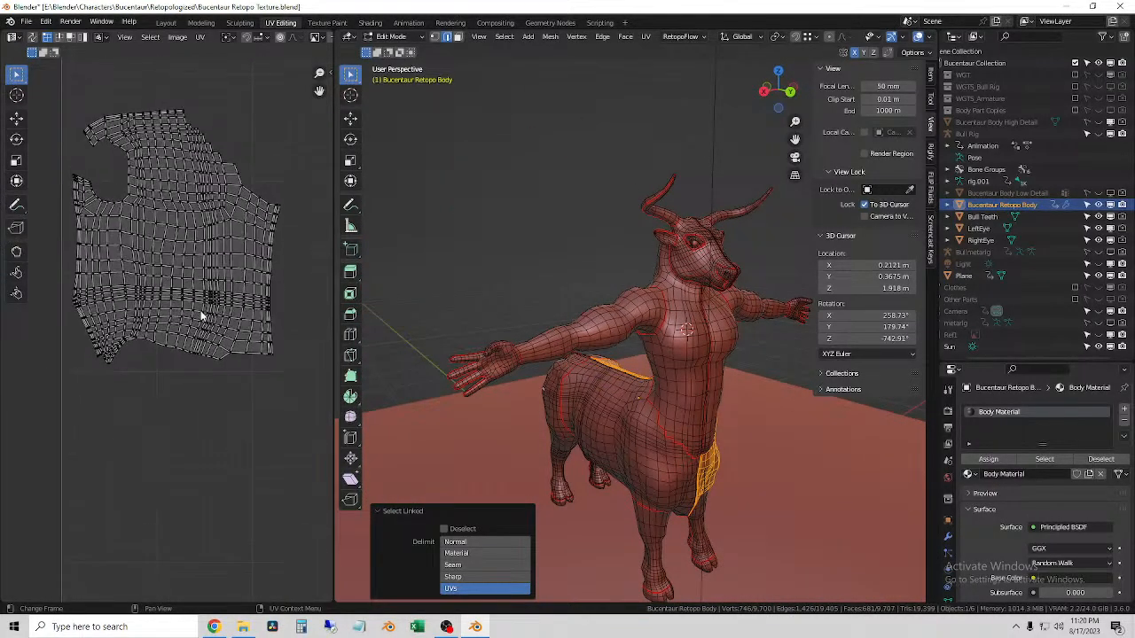
- Hide the viewport's sidebar, and select the whole mesh to show its complete UV layout
{"action": "key", "text": "alt+a"}
{"action": "middle_click_drag", "start_coordinate": [720, 379], "coordinate": [625, 376]}
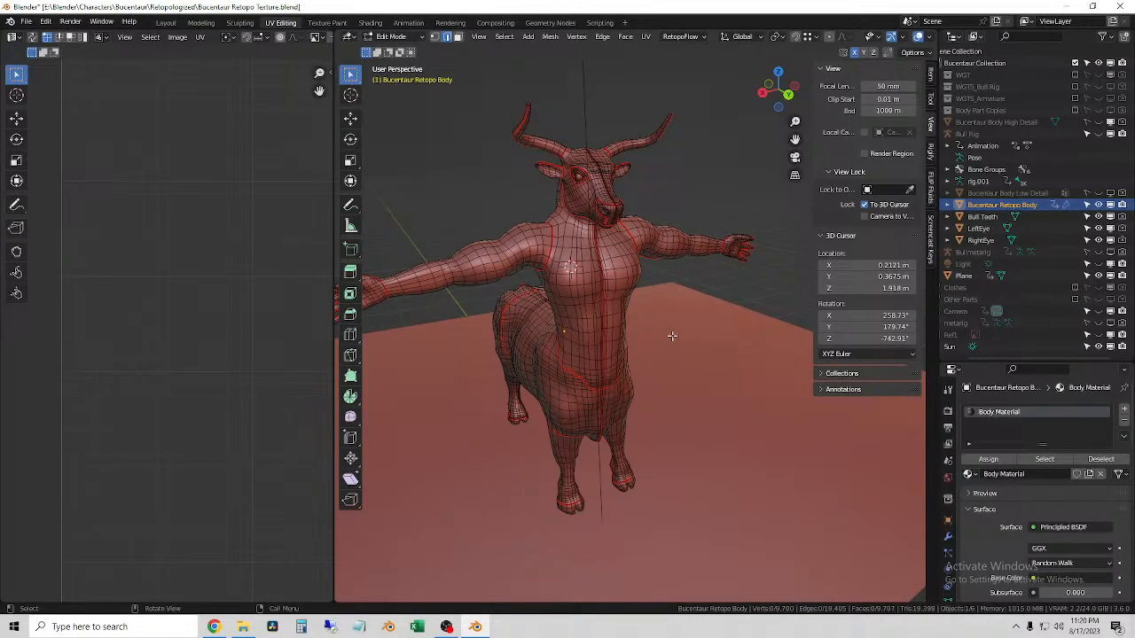
{"action": "key", "text": "n"}
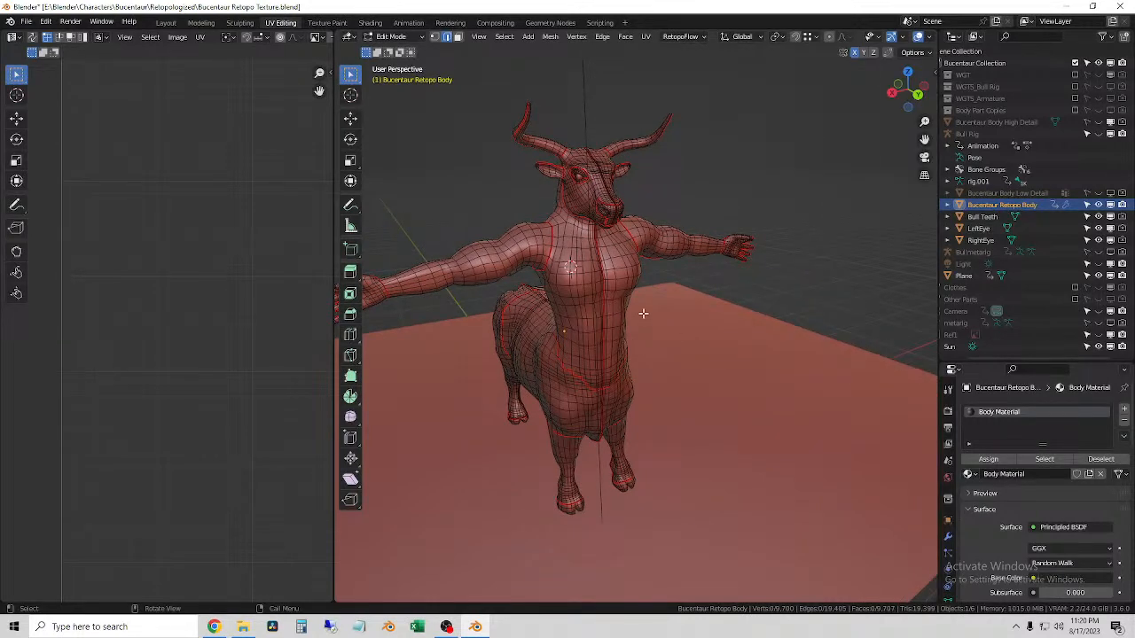
{"action": "key", "text": "a"}
{"action": "scroll", "coordinate": [222, 325], "scroll_direction": "down", "scroll_amount": 4}
{"action": "scroll", "coordinate": [196, 276], "scroll_direction": "up", "scroll_amount": 2}
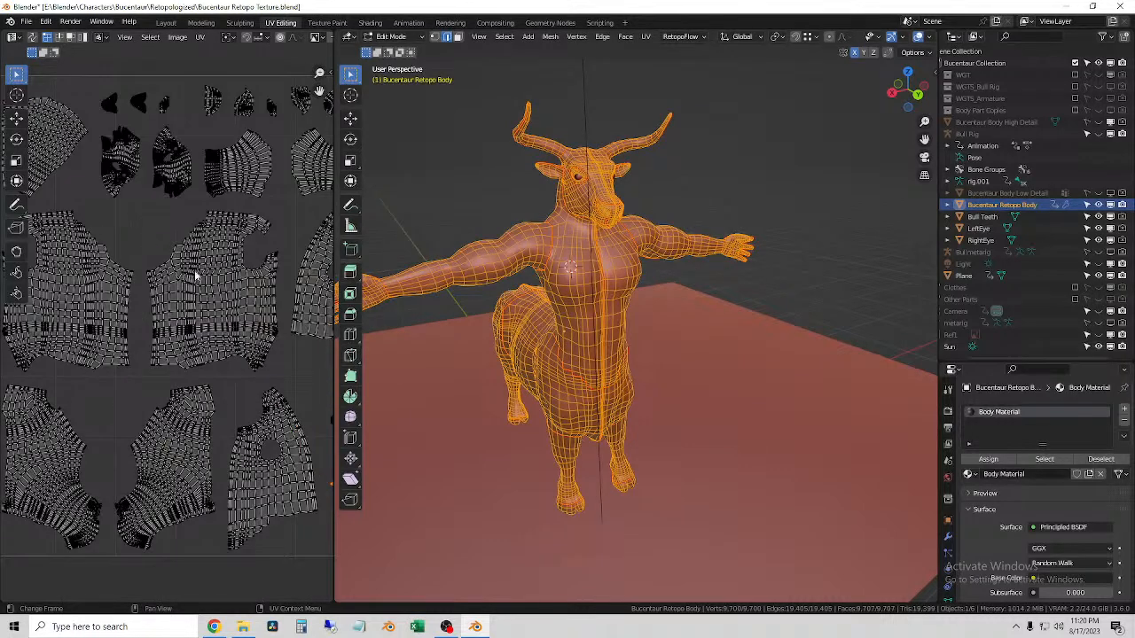
{"action": "scroll", "coordinate": [174, 319], "scroll_direction": "down", "scroll_amount": 5}
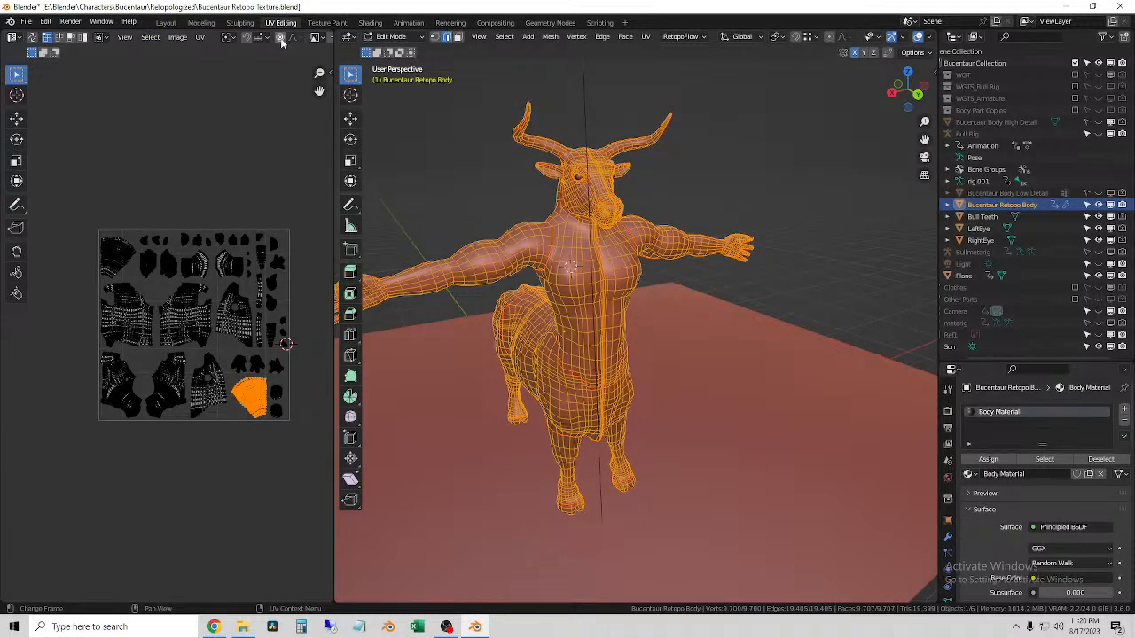
- Switch to the Texture Paint workspace and examine the normal map on the flank, chest and abdomen
{"action": "left_click", "coordinate": [327, 22]}
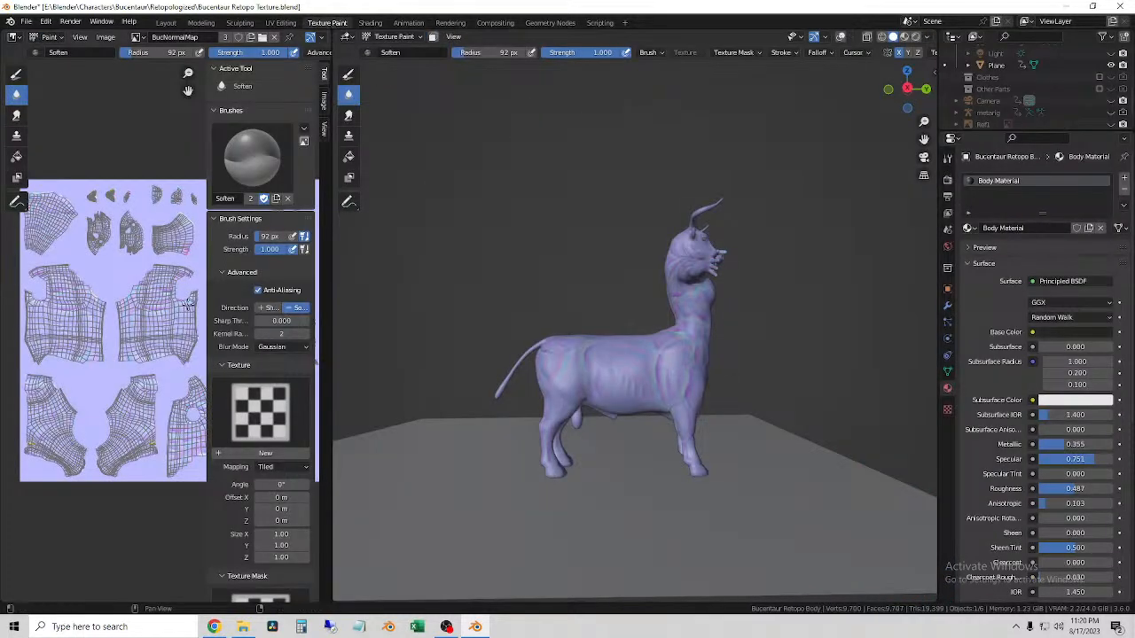
{"action": "mouse_move", "coordinate": [734, 329]}
{"action": "middle_mouse_down"}
{"action": "mouse_move", "coordinate": [712, 302]}
{"action": "mouse_move", "coordinate": [690, 324]}
{"action": "middle_mouse_up"}
{"action": "scroll", "coordinate": [671, 346], "scroll_direction": "up", "scroll_amount": 4}
{"action": "mouse_move", "coordinate": [600, 348]}
{"action": "middle_mouse_down"}
{"action": "mouse_move", "coordinate": [654, 343]}
{"action": "mouse_move", "coordinate": [584, 355]}
{"action": "mouse_move", "coordinate": [621, 350]}
{"action": "middle_mouse_up"}
{"action": "middle_click_drag", "start_coordinate": [694, 376], "coordinate": [615, 493]}
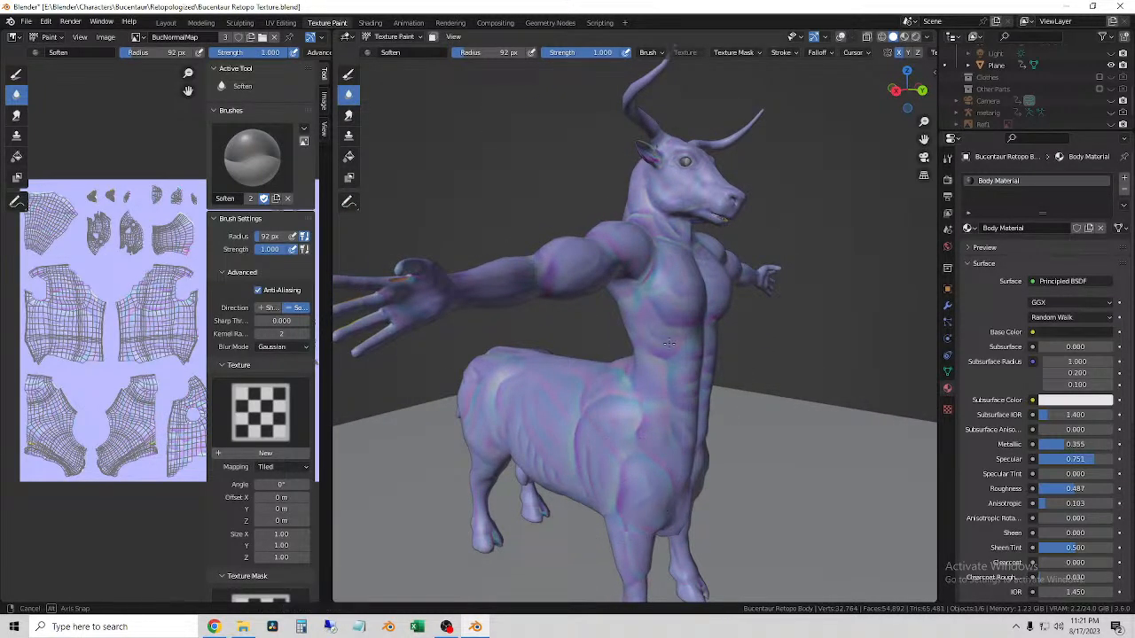
{"action": "scroll", "coordinate": [608, 355], "scroll_direction": "up", "scroll_amount": 5}
{"action": "middle_click_drag", "start_coordinate": [631, 360], "coordinate": [620, 355]}
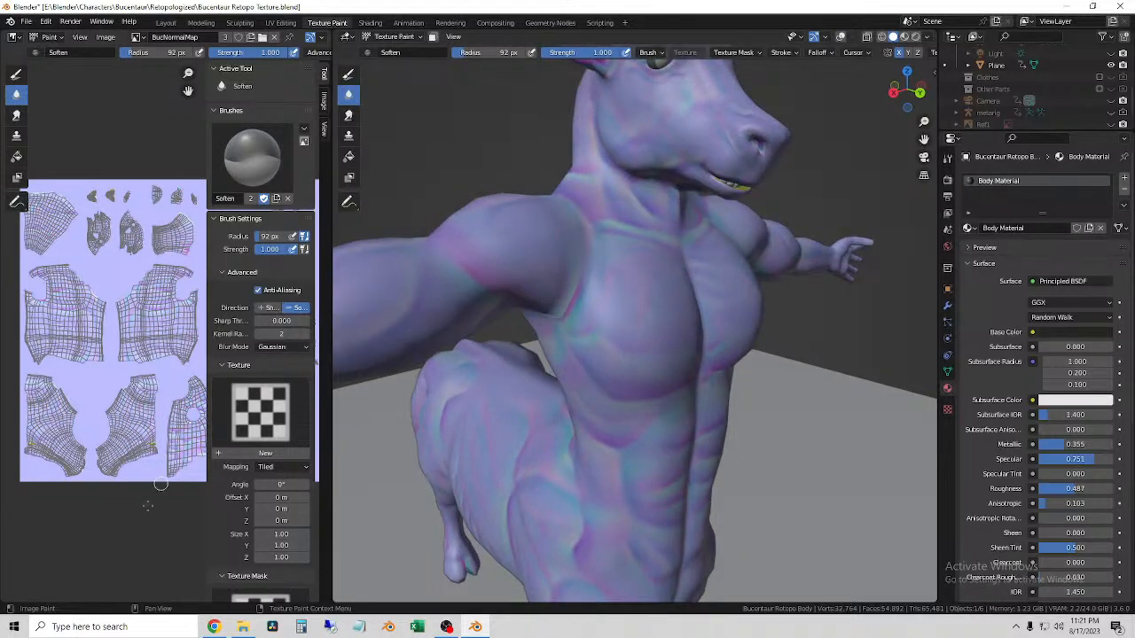
- Display the Bucentaur Retopo BaseColor image in the image editor and examine its painted UV islands up close
{"action": "scroll", "coordinate": [166, 478], "scroll_direction": "up", "scroll_amount": 3}
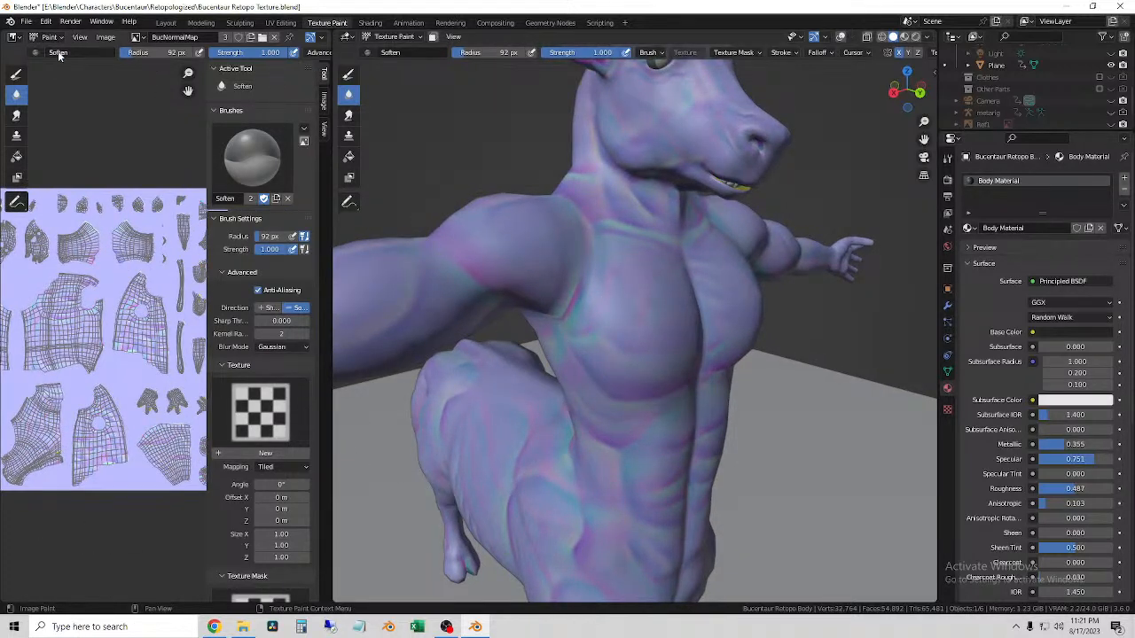
{"action": "left_click", "coordinate": [15, 37]}
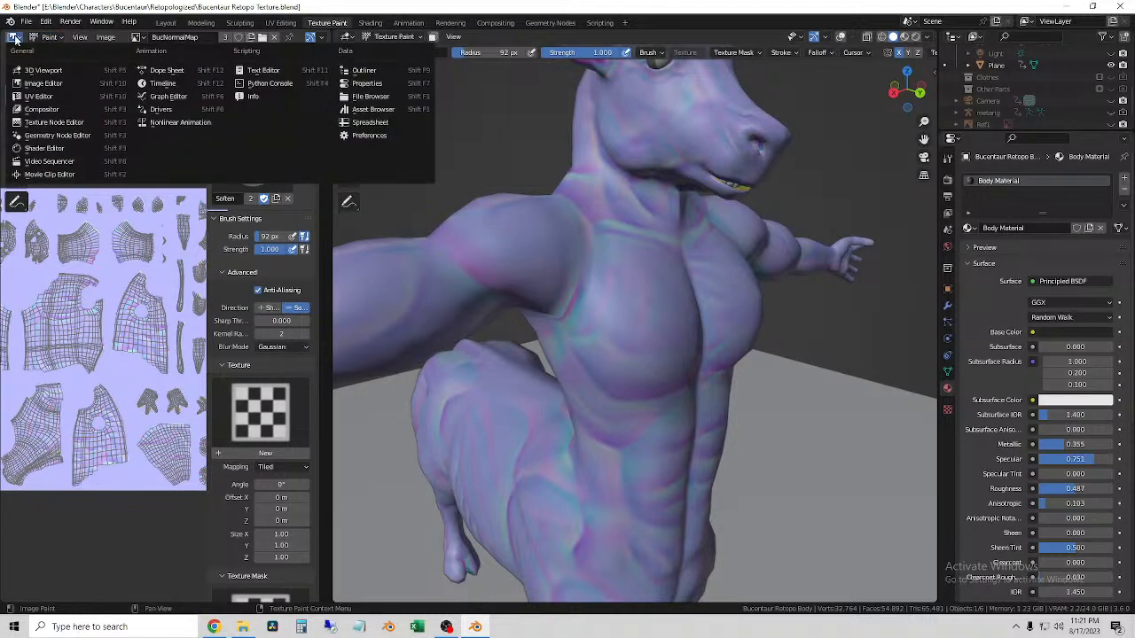
{"action": "left_click", "coordinate": [105, 37]}
{"action": "left_click", "coordinate": [138, 37]}
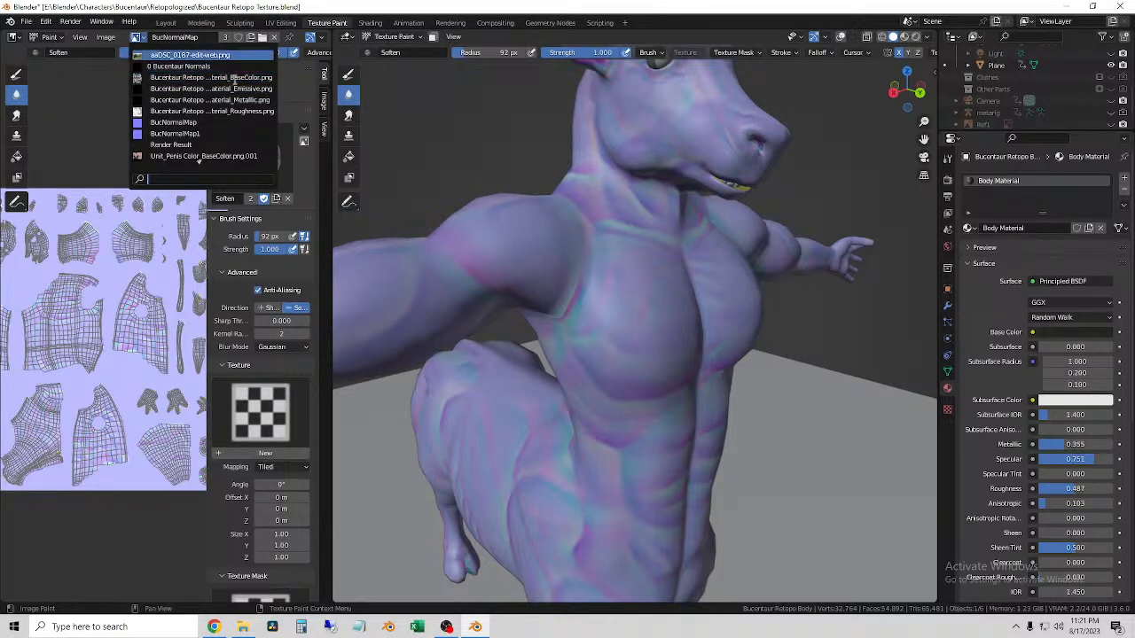
{"action": "left_click", "coordinate": [224, 82]}
{"action": "scroll", "coordinate": [116, 418], "scroll_direction": "down", "scroll_amount": 3}
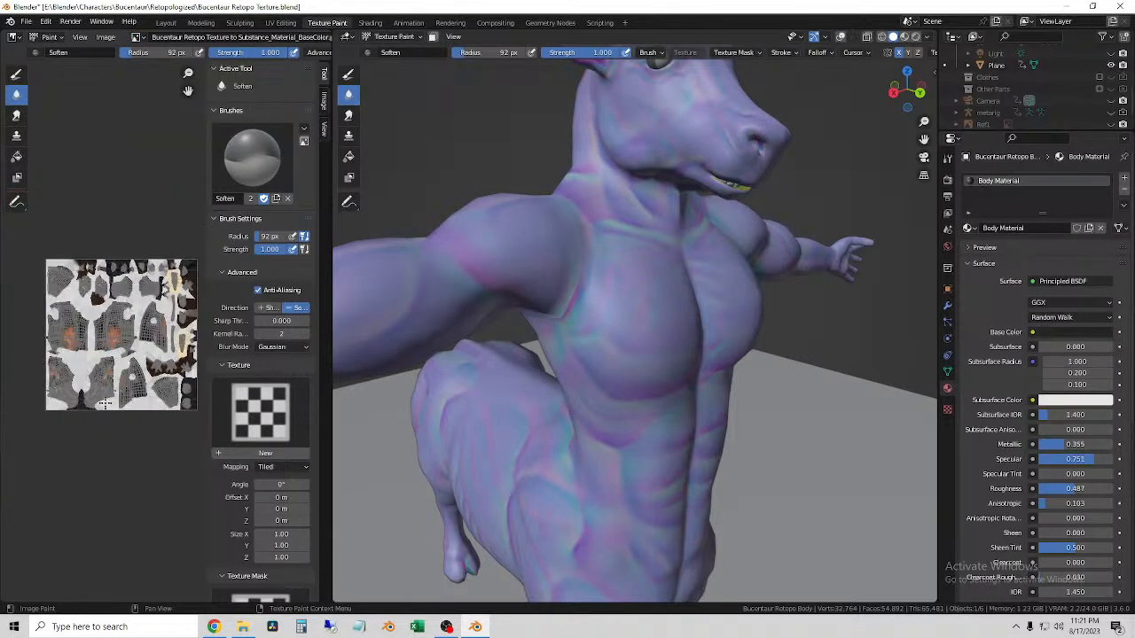
{"action": "scroll", "coordinate": [115, 419], "scroll_direction": "up", "scroll_amount": 8}
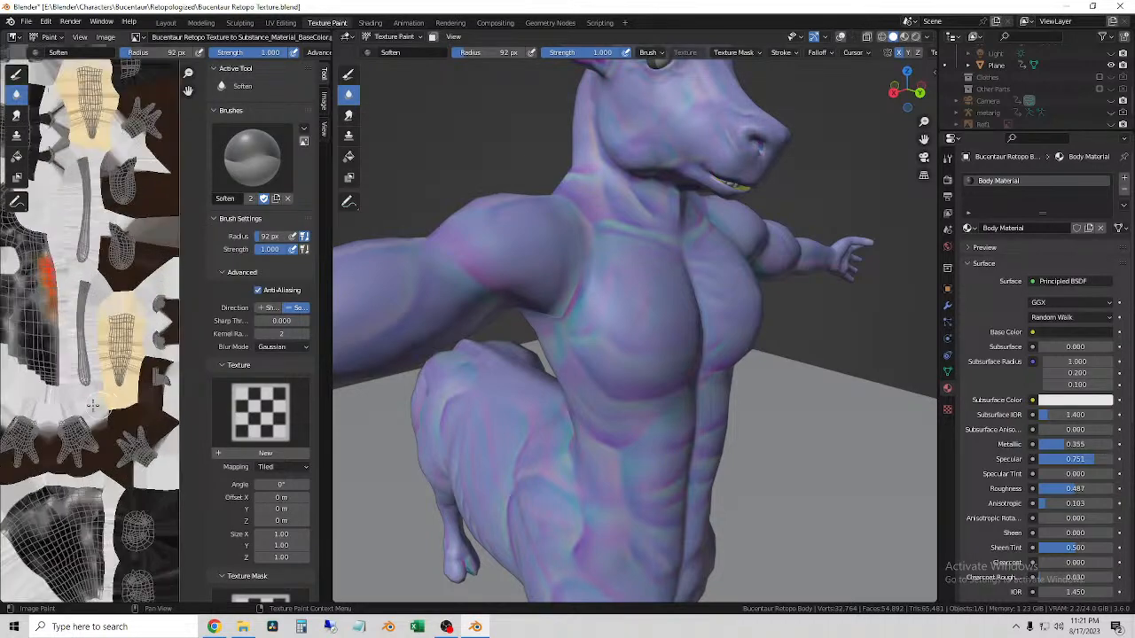
{"action": "scroll", "coordinate": [109, 334], "scroll_direction": "up", "scroll_amount": 3}
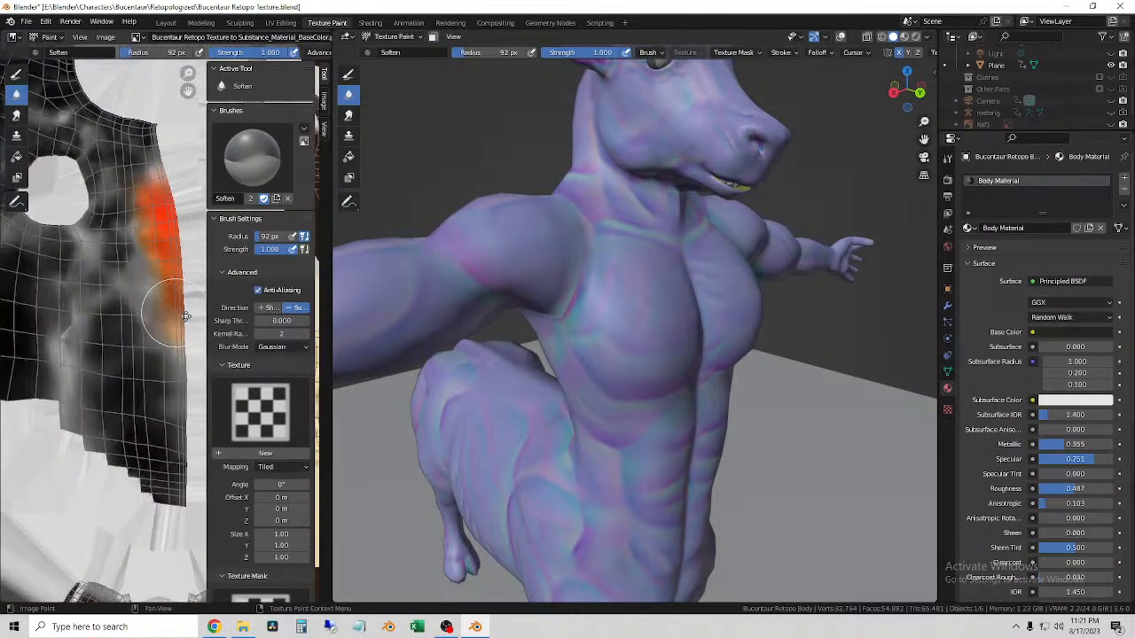
{"action": "scroll", "coordinate": [149, 317], "scroll_direction": "down", "scroll_amount": 5}
{"action": "scroll", "coordinate": [149, 316], "scroll_direction": "down", "scroll_amount": 3}
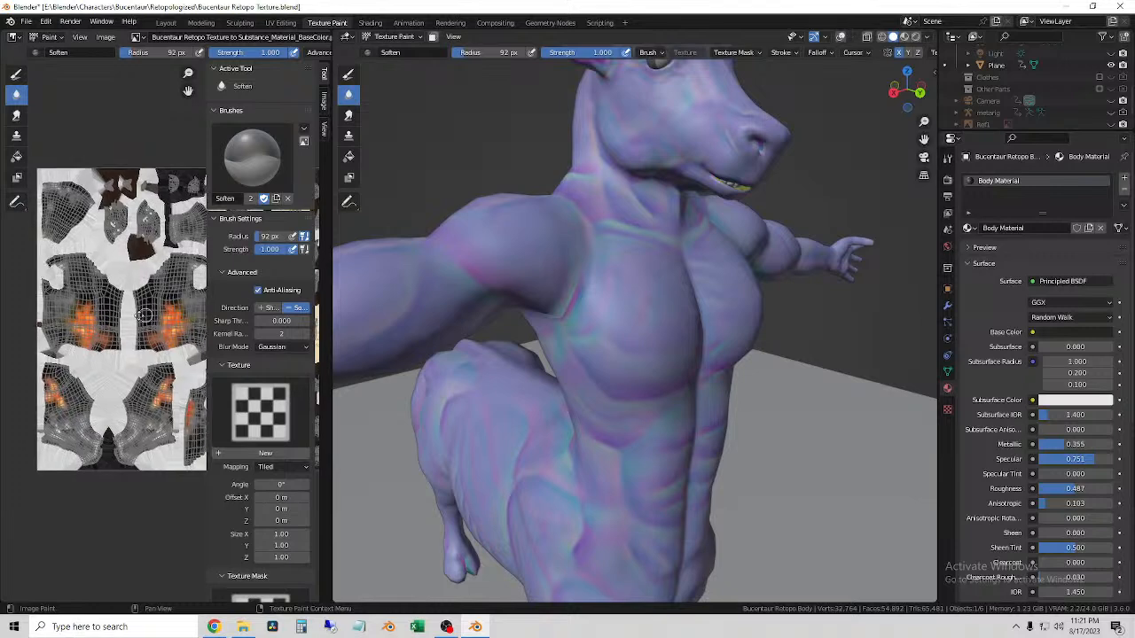
- Make Draw the active texture painting tool
{"action": "left_click", "coordinate": [349, 75]}
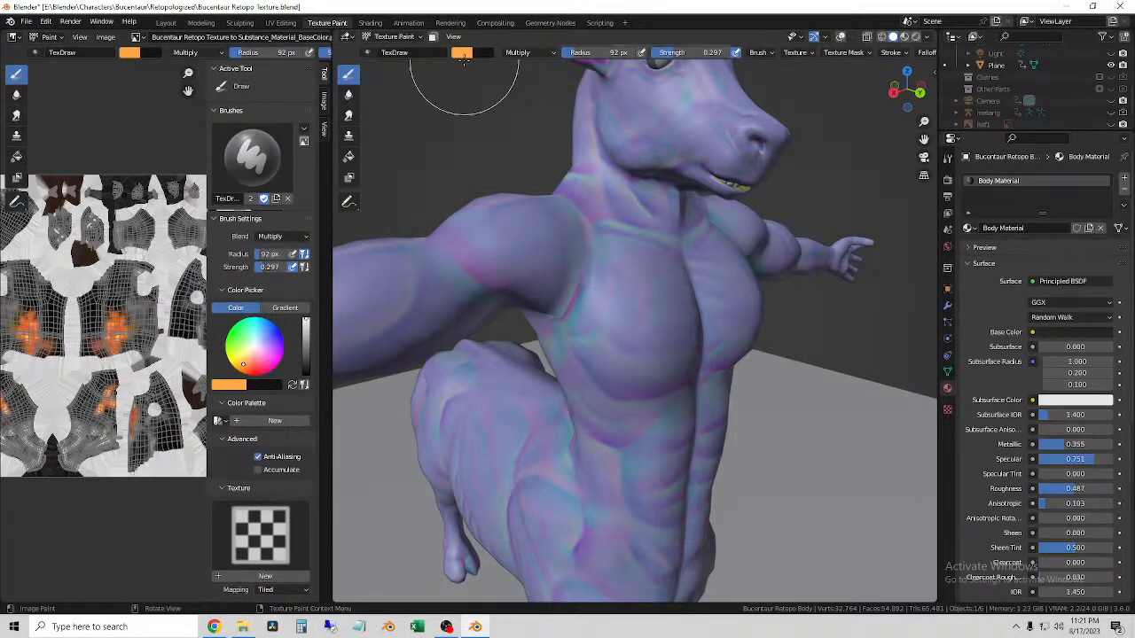
{"action": "left_click", "coordinate": [346, 36]}
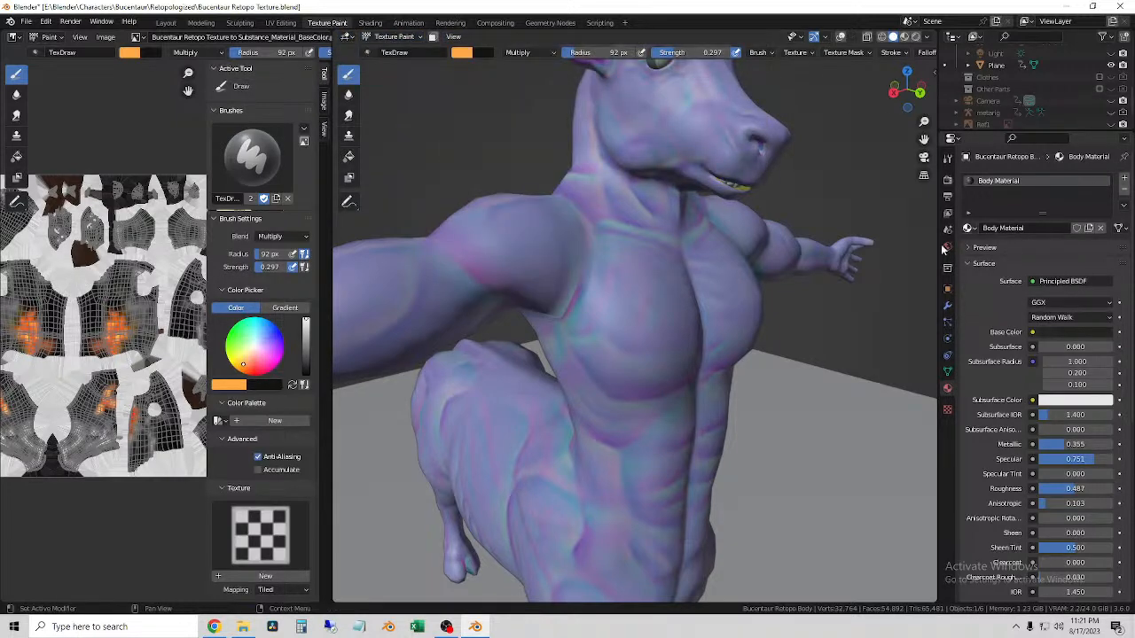
{"action": "scroll", "coordinate": [993, 400], "scroll_direction": "down", "scroll_amount": 4}
{"action": "scroll", "coordinate": [993, 405], "scroll_direction": "up", "scroll_amount": 4}
- Preview the body in Material Preview shading and return the viewport to Solid
{"action": "left_click", "coordinate": [904, 38]}
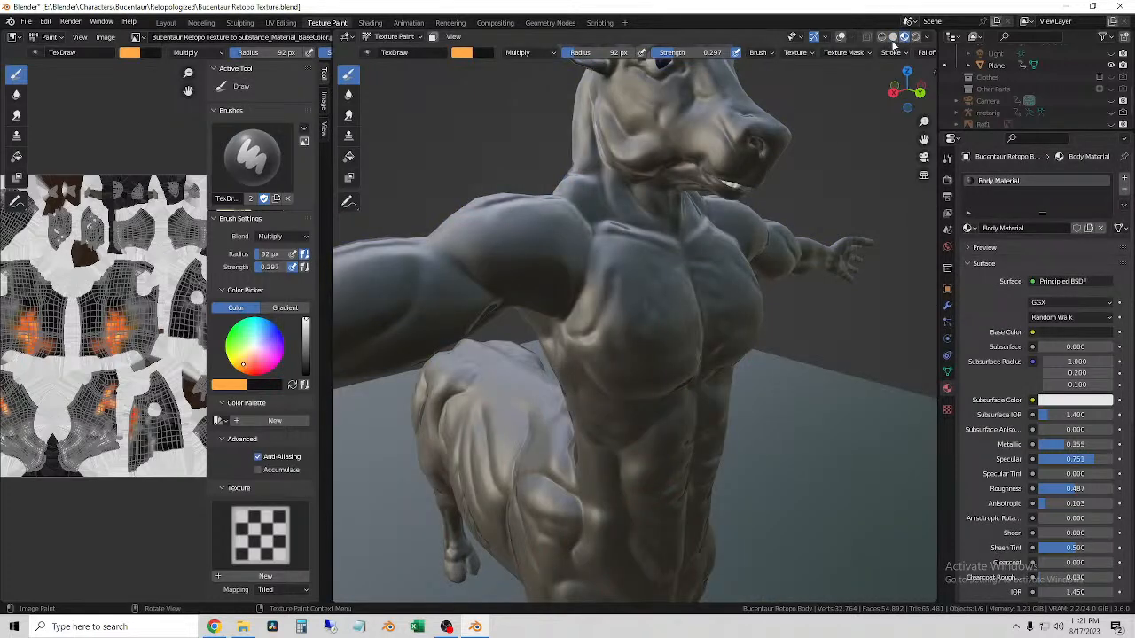
{"action": "left_click", "coordinate": [927, 36]}
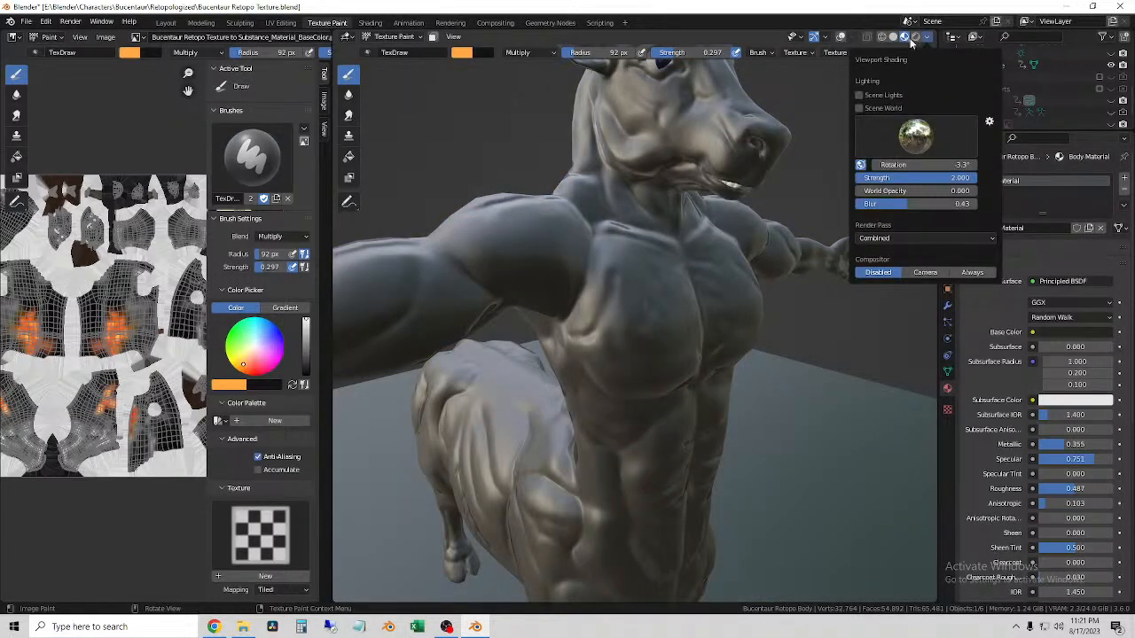
{"action": "left_click", "coordinate": [893, 37]}
- Try MatCap and Flat lighting for the solid viewport, and return the lighting to Studio
{"action": "left_click", "coordinate": [927, 37]}
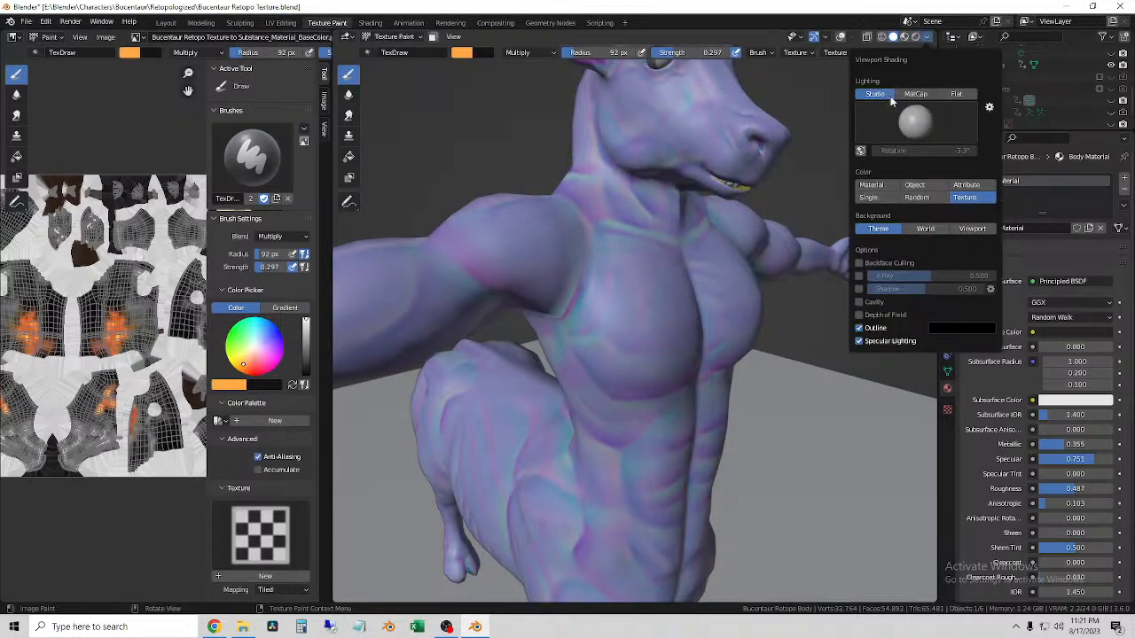
{"action": "left_click", "coordinate": [916, 94]}
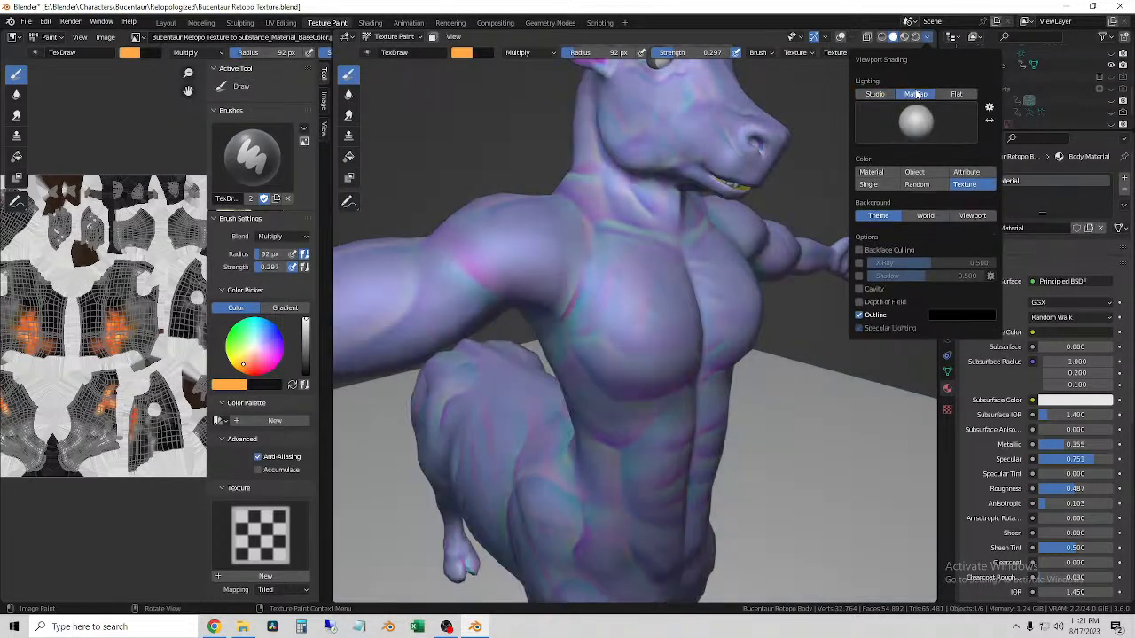
{"action": "left_click", "coordinate": [875, 94]}
{"action": "left_click", "coordinate": [959, 95]}
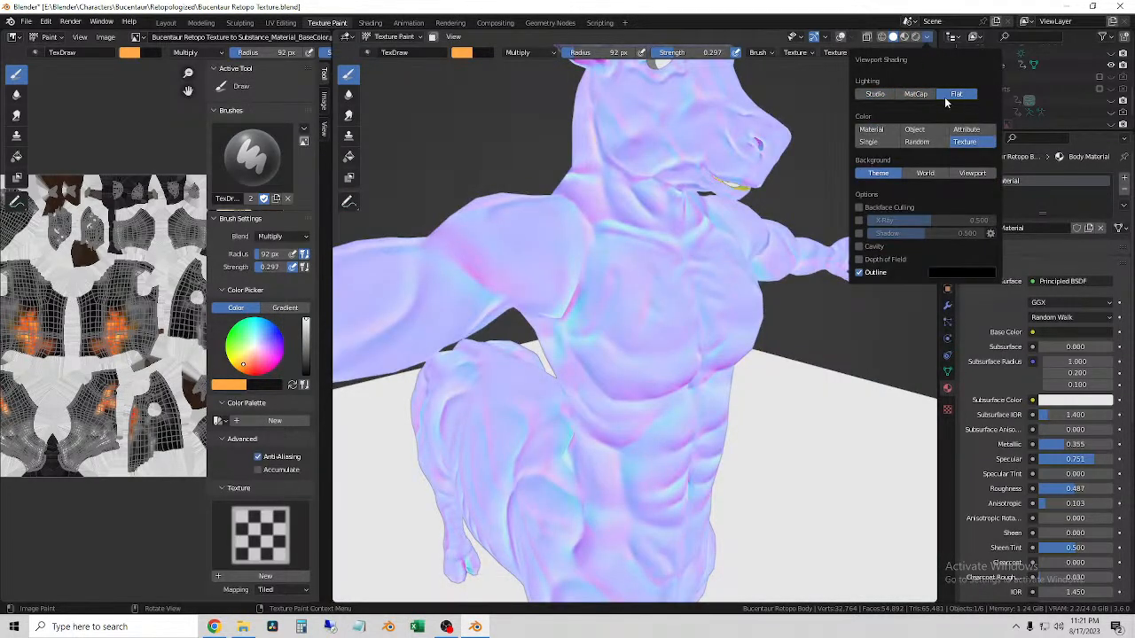
{"action": "left_click", "coordinate": [875, 94]}
- Check the studio light choices, try the Material colour option, and return the viewport colour to Texture
{"action": "left_click", "coordinate": [928, 125]}
{"action": "left_click", "coordinate": [853, 168]}
{"action": "left_click", "coordinate": [913, 121]}
{"action": "left_click", "coordinate": [771, 174]}
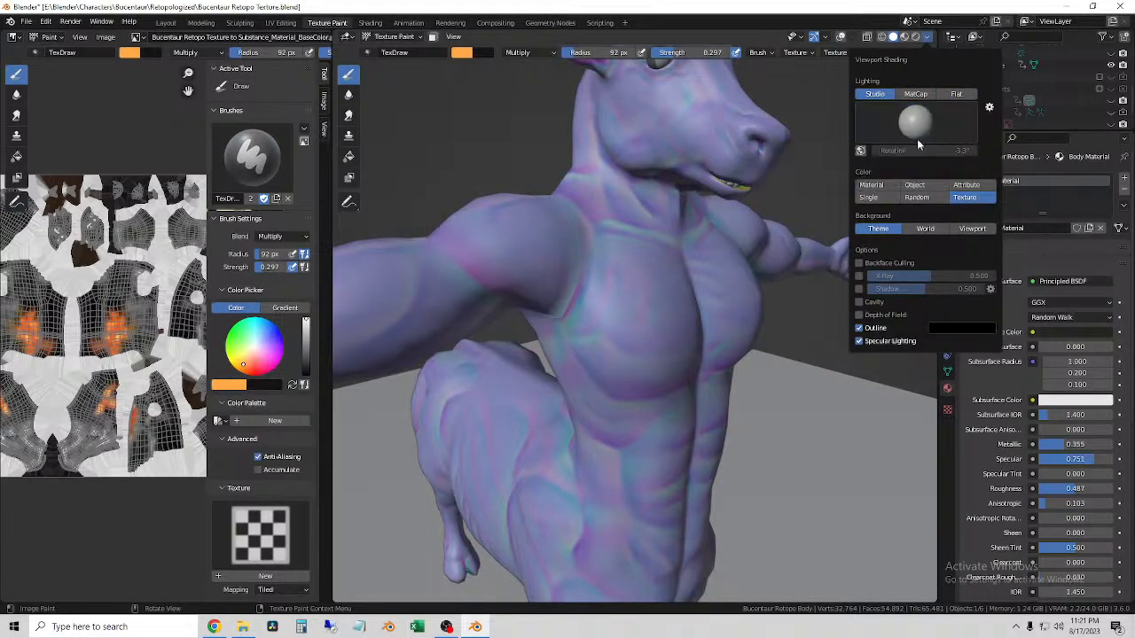
{"action": "left_click", "coordinate": [882, 187]}
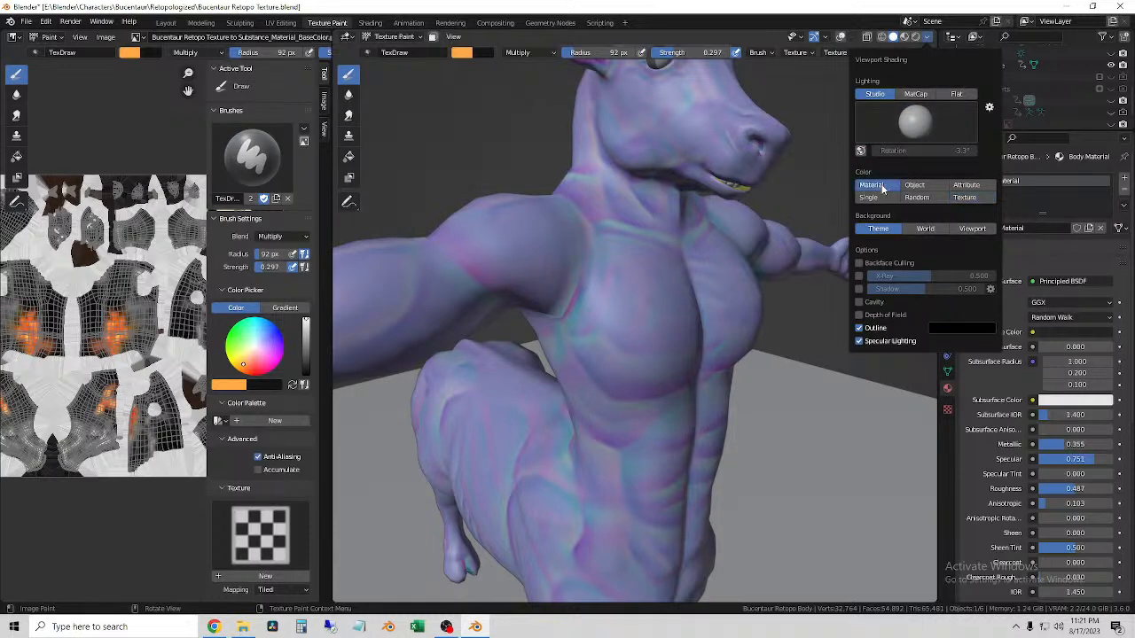
{"action": "left_click", "coordinate": [965, 197]}
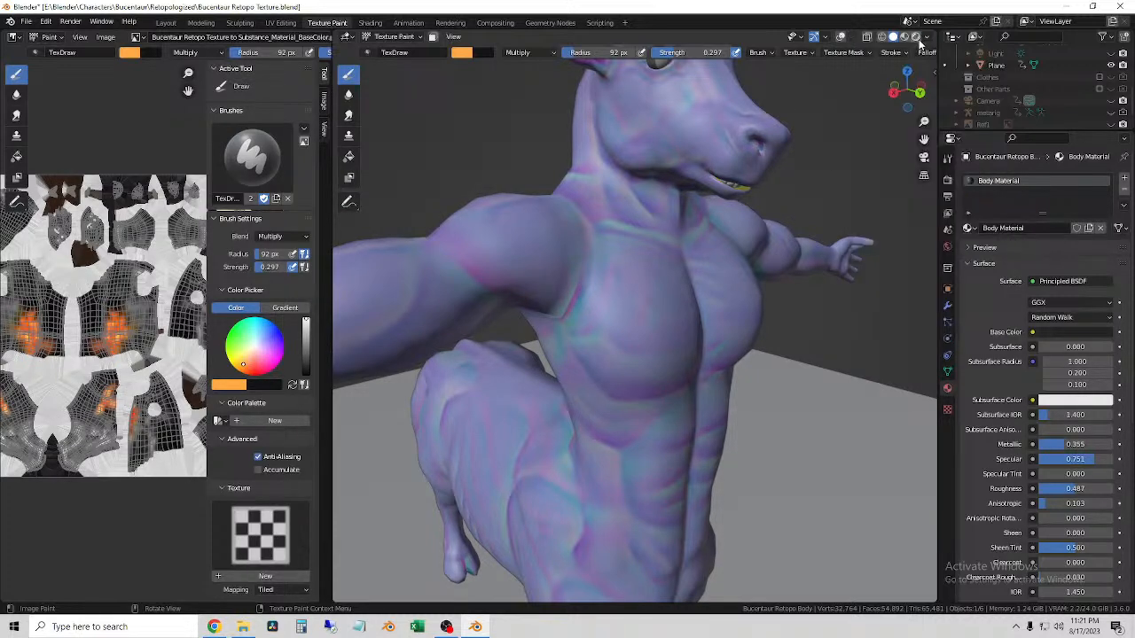
- Set the viewport to Rendered shading and examine the whole body beside its base colour image
{"action": "left_click", "coordinate": [916, 37]}
{"action": "middle_click_drag", "start_coordinate": [662, 298], "coordinate": [650, 355]}
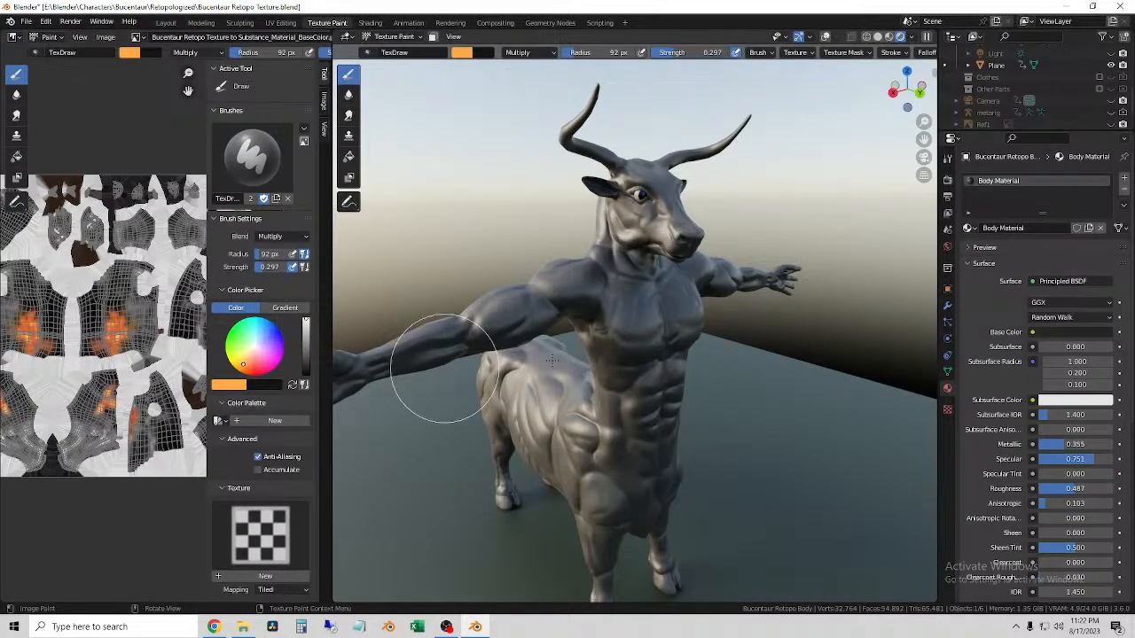
{"action": "middle_click_drag", "start_coordinate": [682, 342], "coordinate": [671, 329]}
{"action": "scroll", "coordinate": [143, 322], "scroll_direction": "down", "scroll_amount": 4}
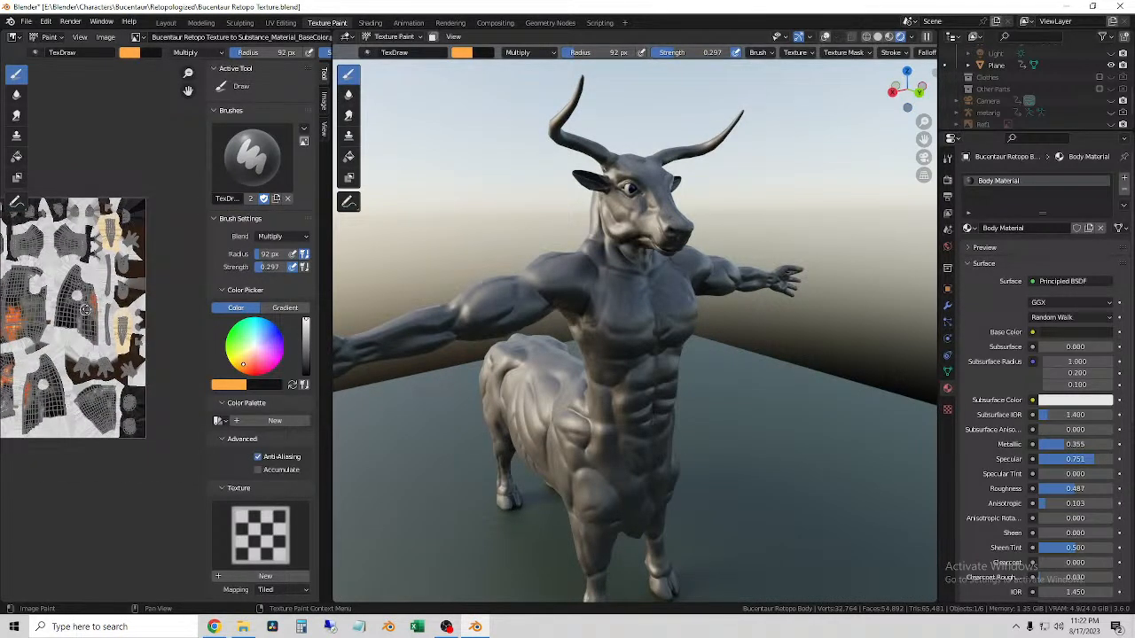
- In the Layout workspace, deselect the body, show it in Rendered shading and examine the head and torso
{"action": "scroll", "coordinate": [84, 308], "scroll_direction": "up", "scroll_amount": 1}
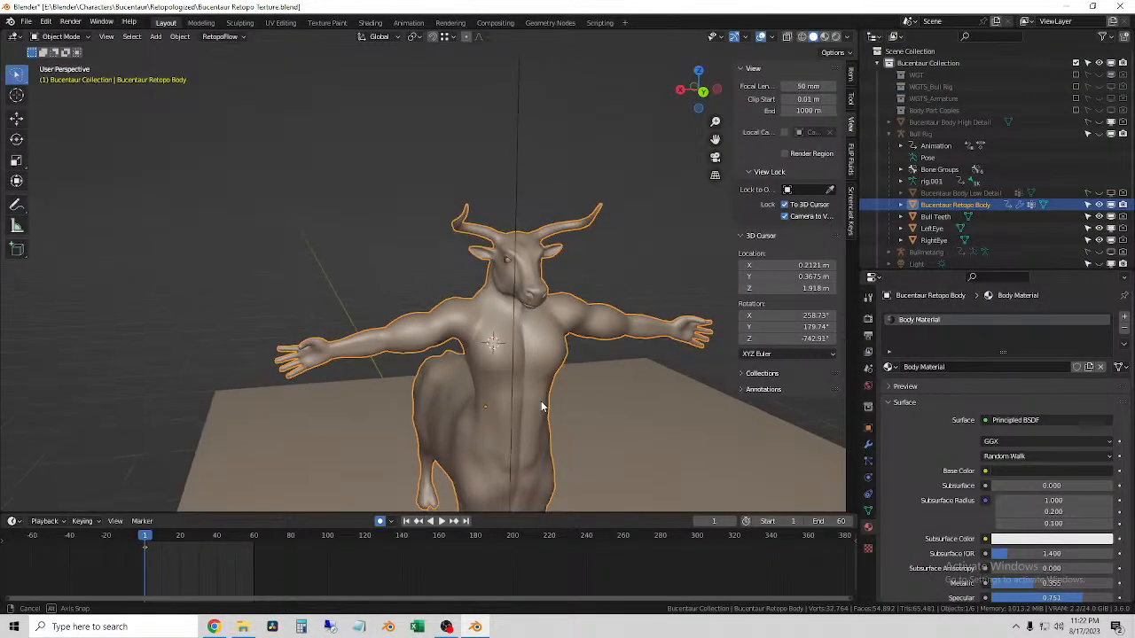
{"action": "middle_click_drag", "start_coordinate": [540, 400], "coordinate": [554, 377]}
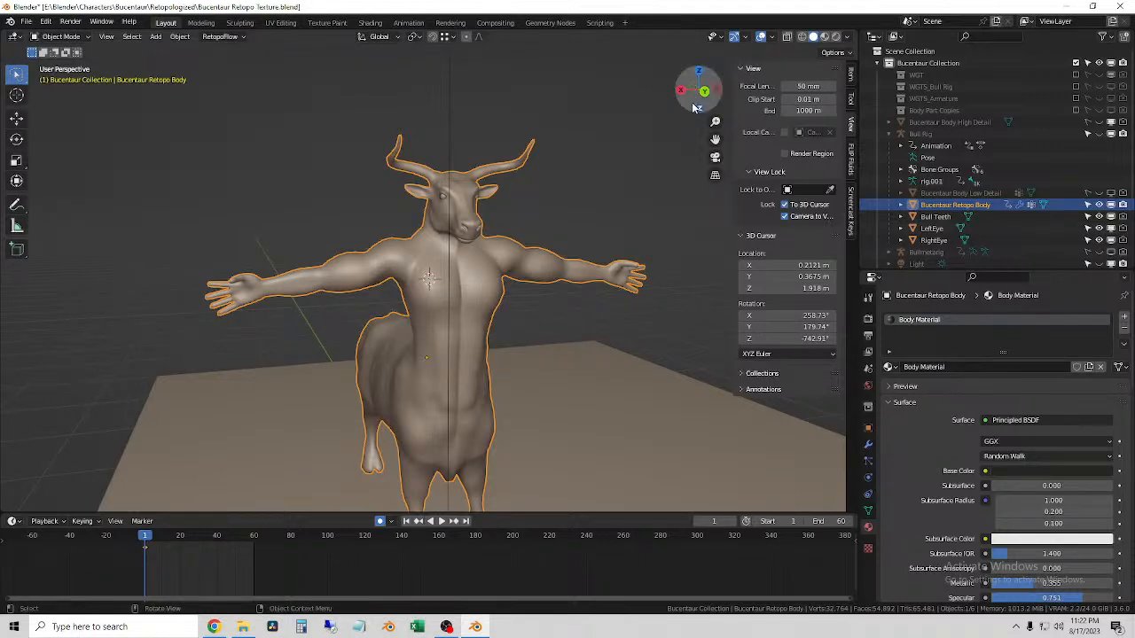
{"action": "left_click", "coordinate": [824, 36]}
{"action": "left_click", "coordinate": [618, 191]}
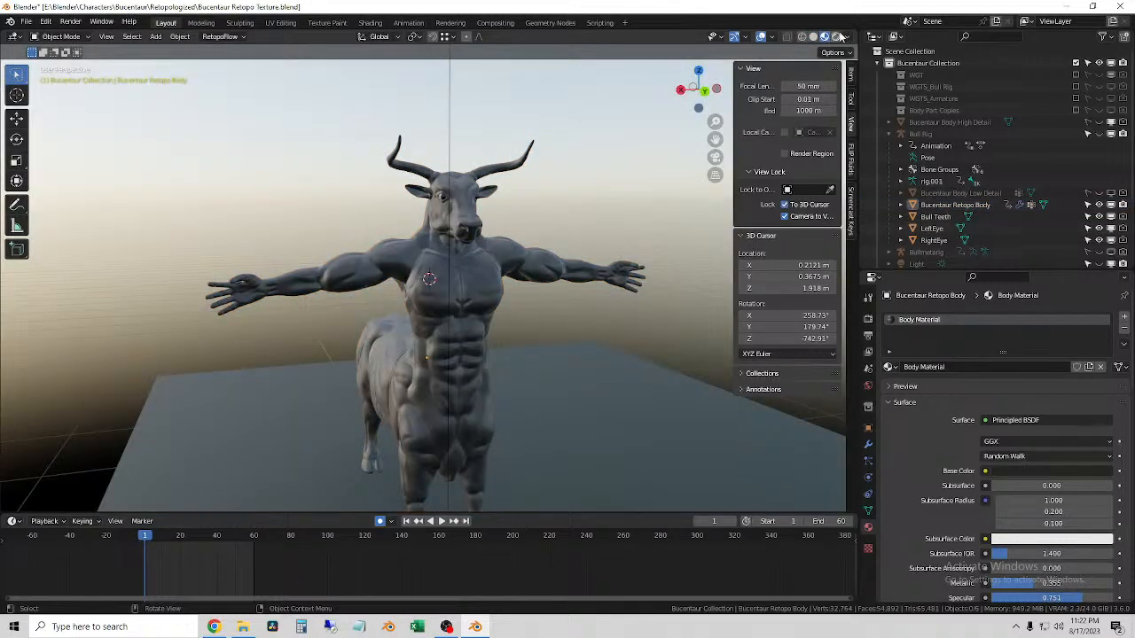
{"action": "left_click", "coordinate": [838, 36]}
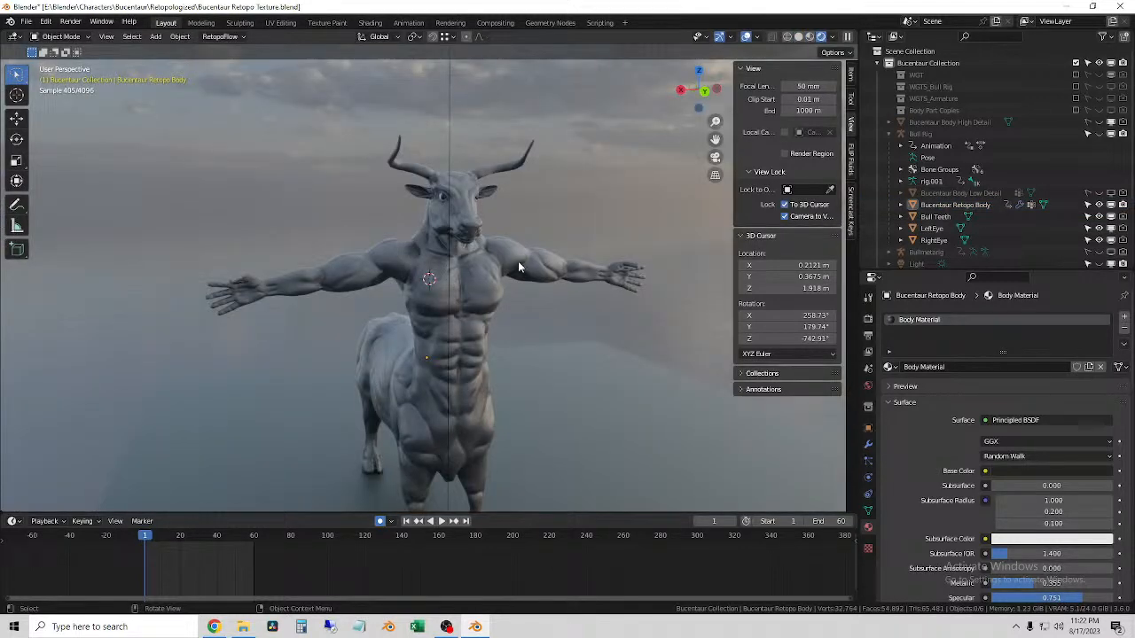
{"action": "middle_click_drag", "start_coordinate": [508, 313], "coordinate": [501, 330]}
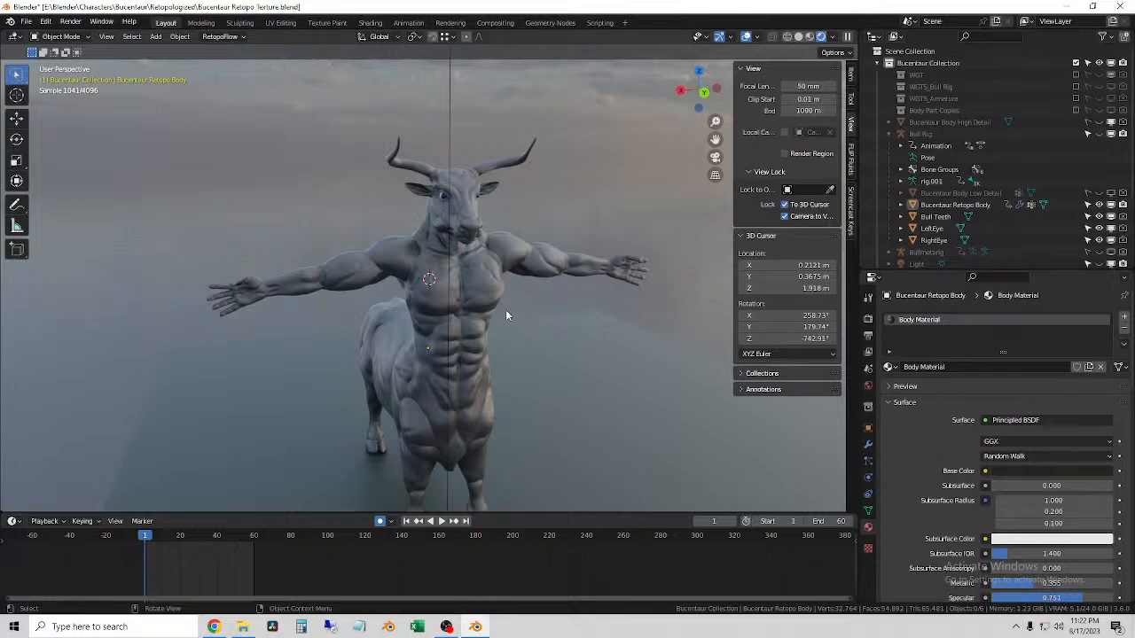
{"action": "scroll", "coordinate": [420, 316], "scroll_direction": "up", "scroll_amount": 3}
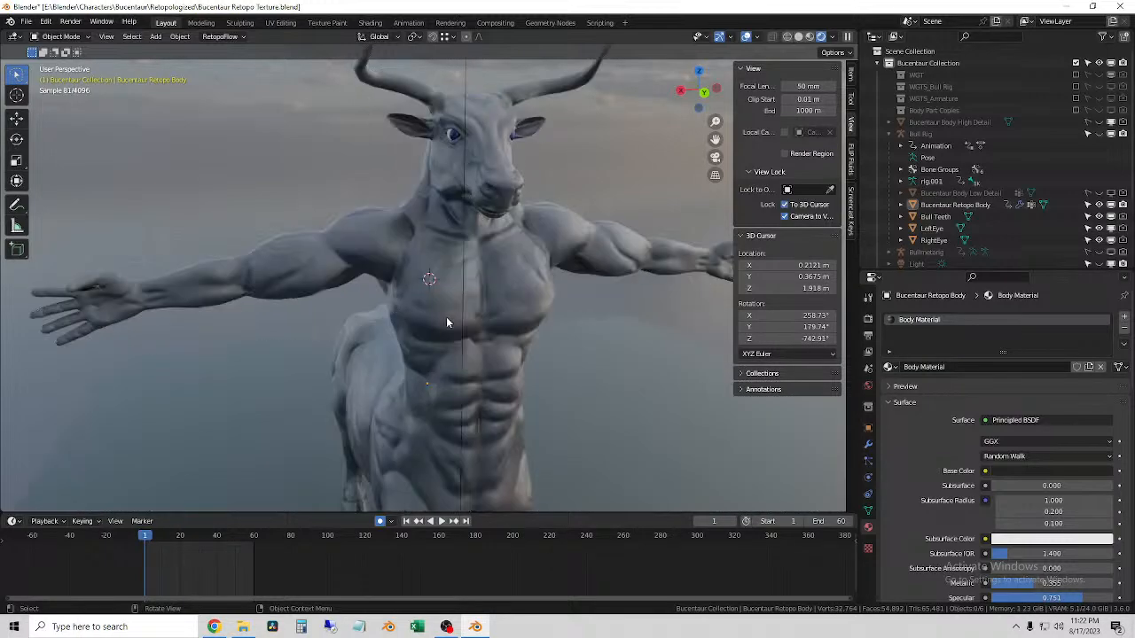
- Return the viewport to Solid shading and select the retopologized bucentaur body, with the whole figure in view
{"action": "middle_click_drag", "start_coordinate": [379, 327], "coordinate": [453, 258]}
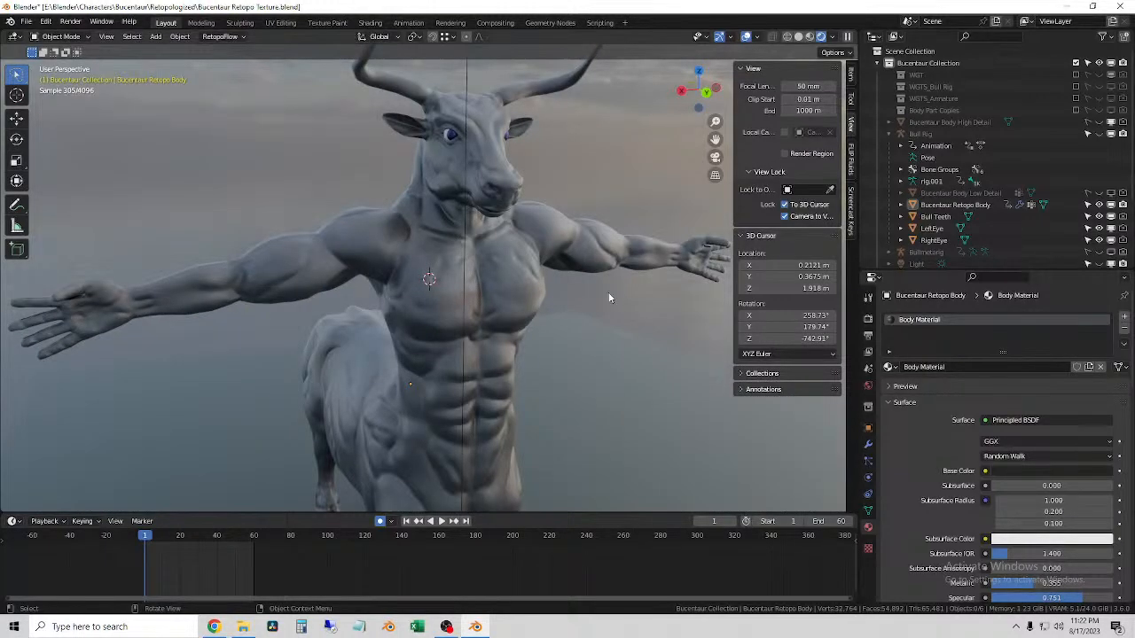
{"action": "left_click", "coordinate": [798, 36]}
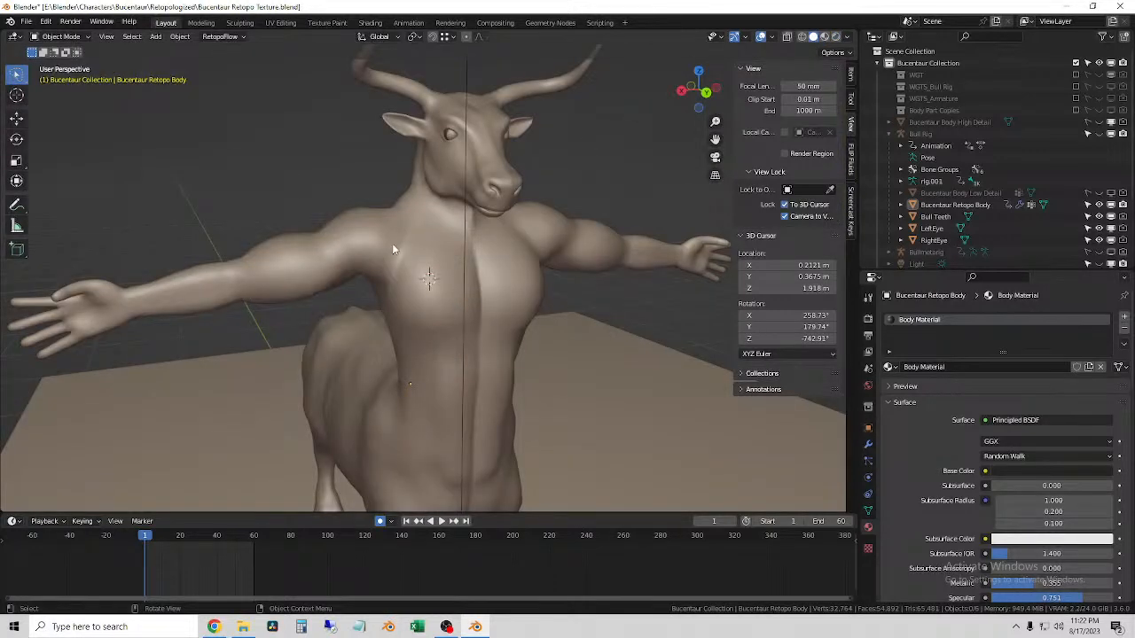
{"action": "left_click", "coordinate": [404, 270]}
{"action": "scroll", "coordinate": [408, 275], "scroll_direction": "down", "scroll_amount": 3}
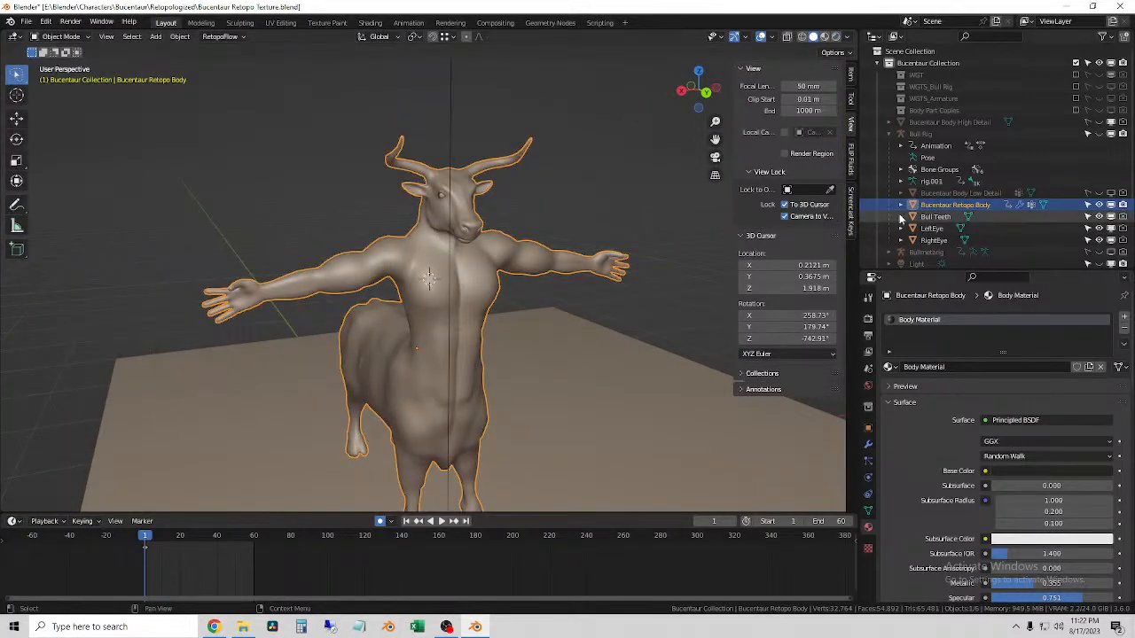
{"action": "scroll", "coordinate": [498, 257], "scroll_direction": "down", "scroll_amount": 2}
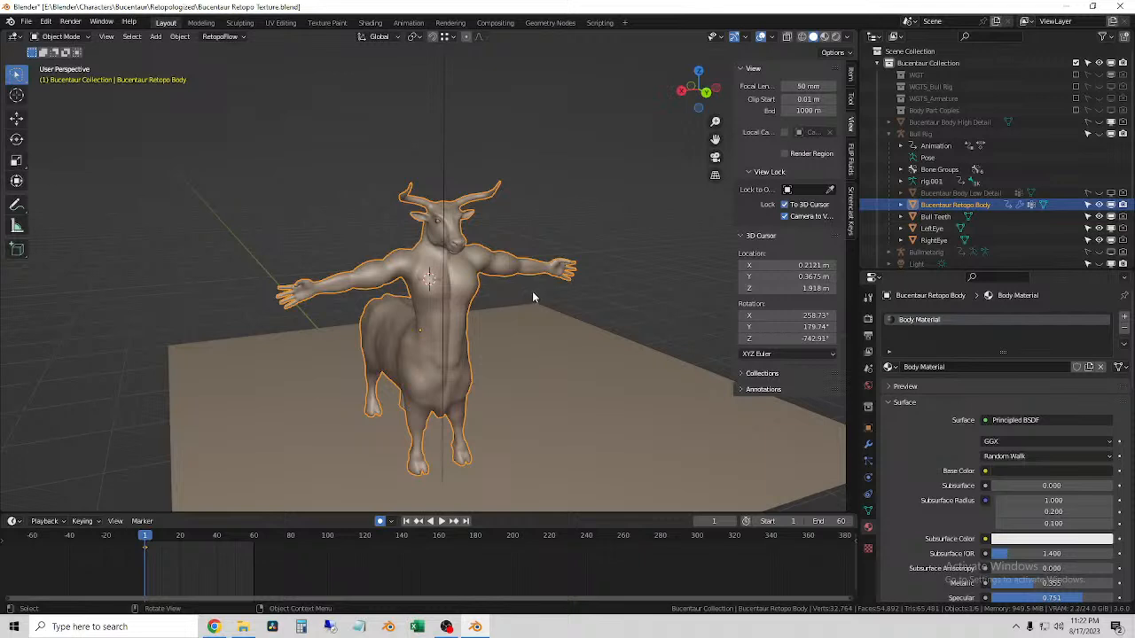
- Make sure the bucentaur body is the selected object and save the Blender file
{"action": "left_click", "coordinate": [532, 290]}
{"action": "left_click", "coordinate": [472, 276]}
{"action": "left_click", "coordinate": [26, 20]}
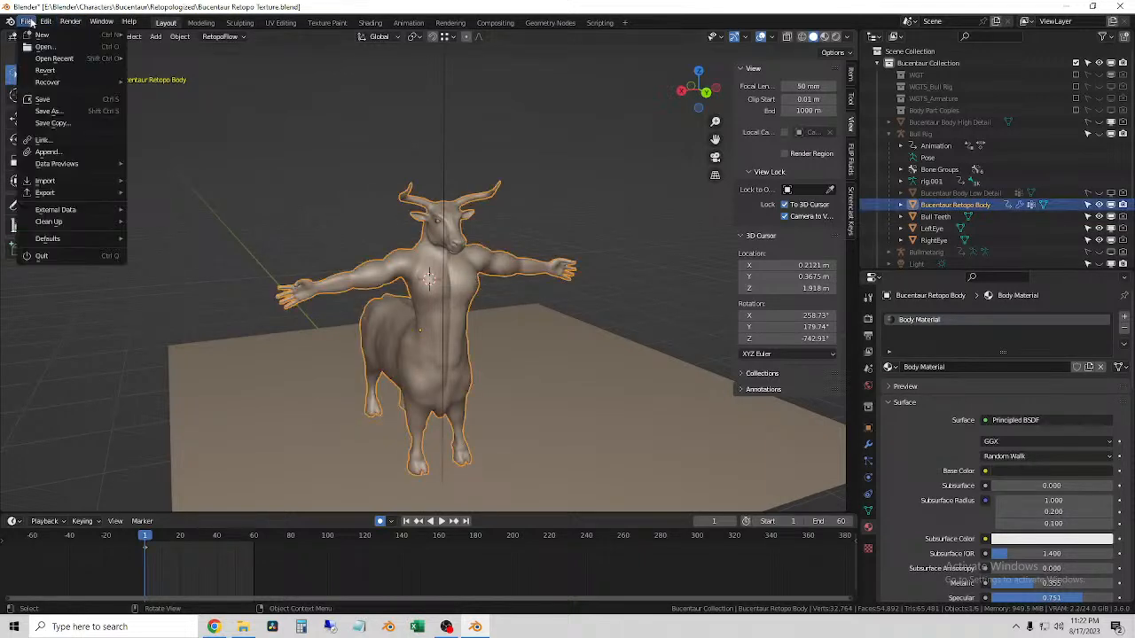
{"action": "left_click", "coordinate": [50, 101]}
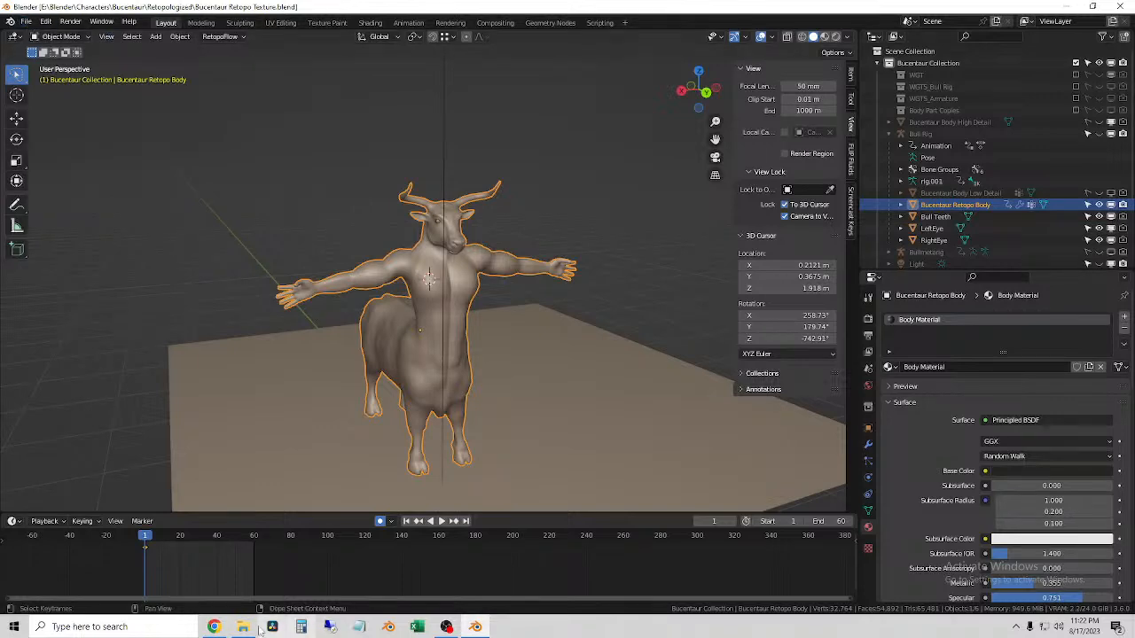
- In File Explorer, create a folder named Substance Painter 2 inside the Retopologized folder
{"action": "left_click", "coordinate": [242, 627]}
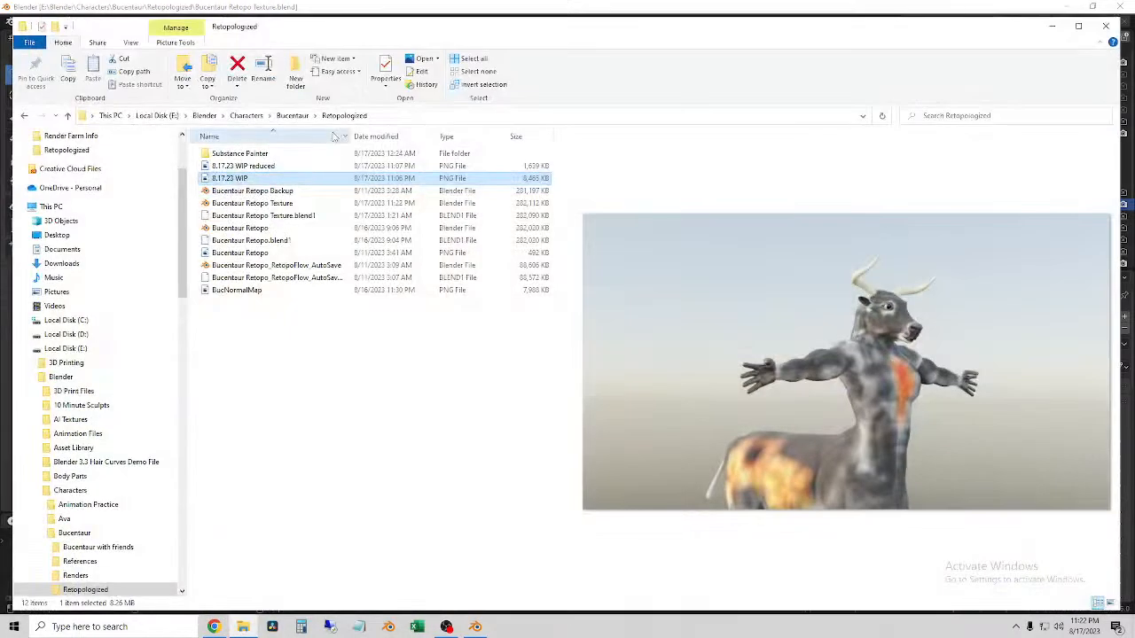
{"action": "left_click", "coordinate": [238, 158]}
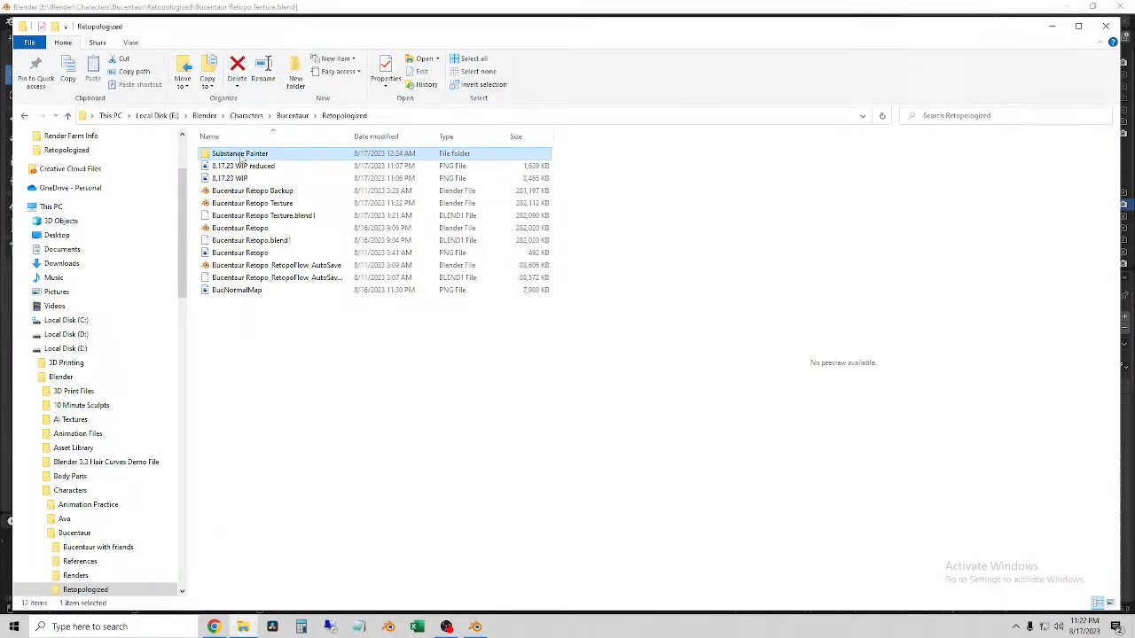
{"action": "left_click", "coordinate": [295, 73]}
{"action": "type", "text": "Substance "}
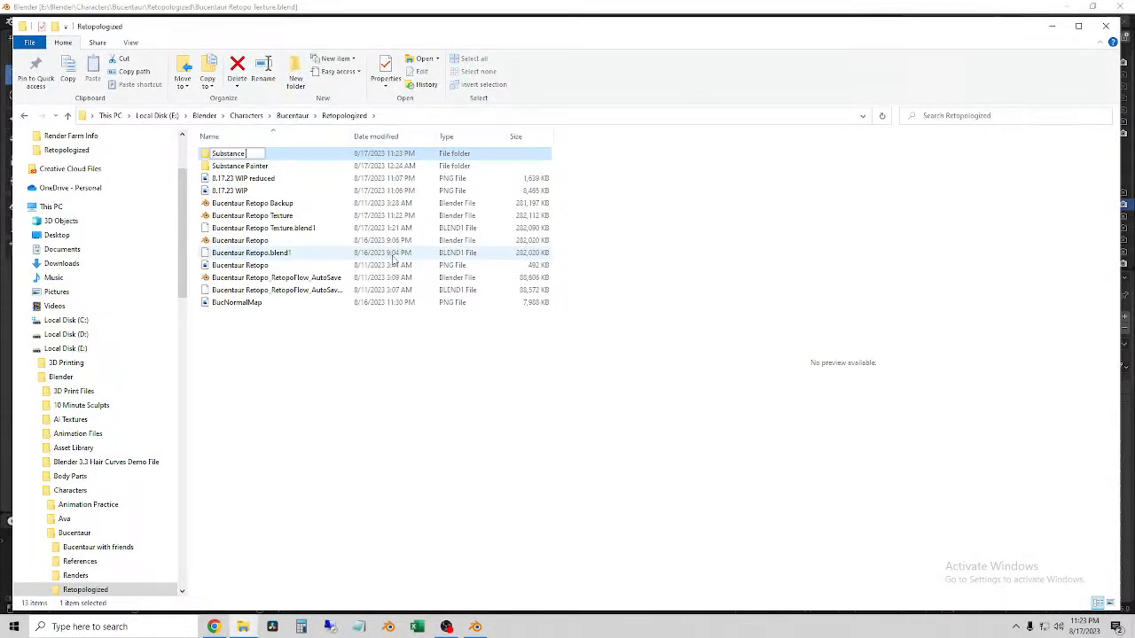
{"action": "type", "text": "Painter 2"}
{"action": "left_click", "coordinate": [304, 384]}
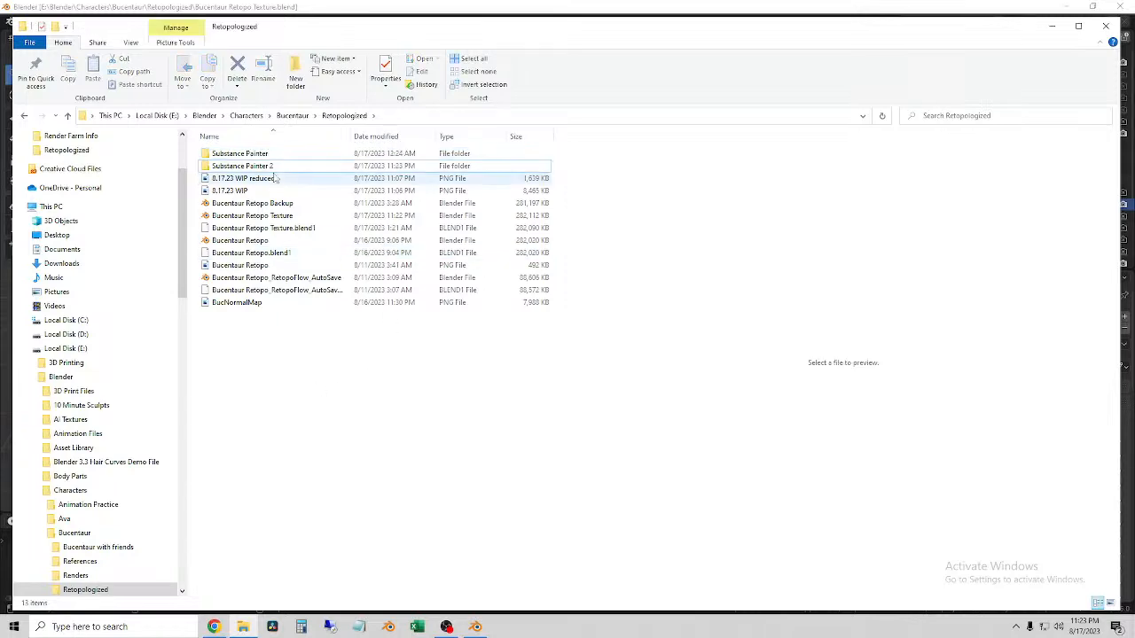
- Switch back to Blender and start an FBX export of the body with the file name Bucentaur Retopo Texture 2.fbx
{"action": "left_click", "coordinate": [1051, 26]}
{"action": "left_click", "coordinate": [349, 188]}
{"action": "left_click", "coordinate": [379, 284]}
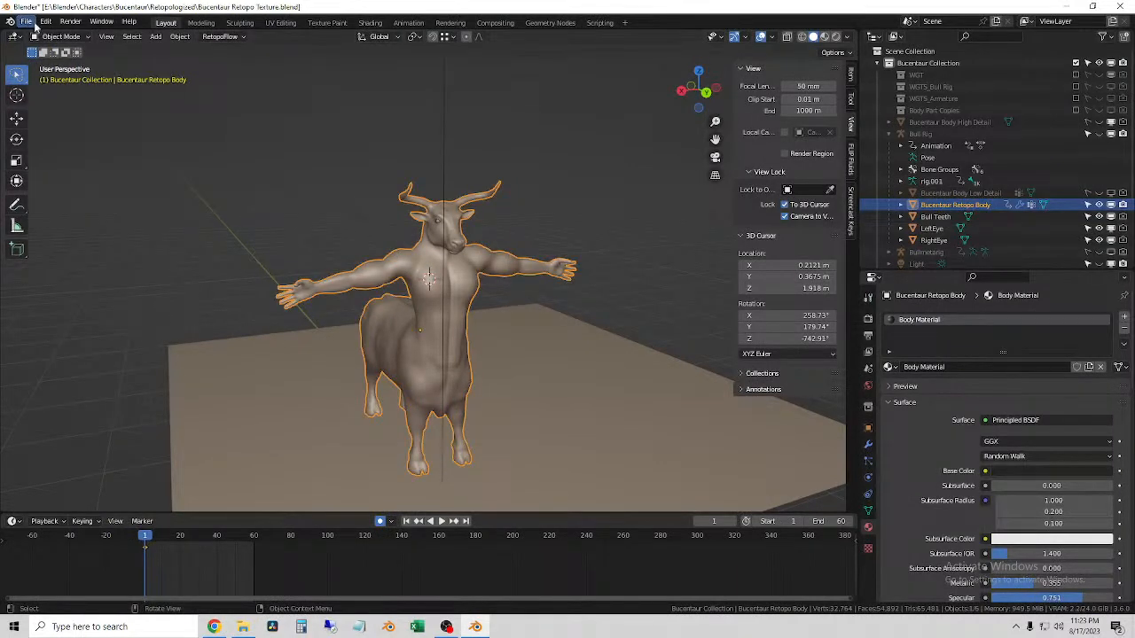
{"action": "left_click", "coordinate": [27, 22]}
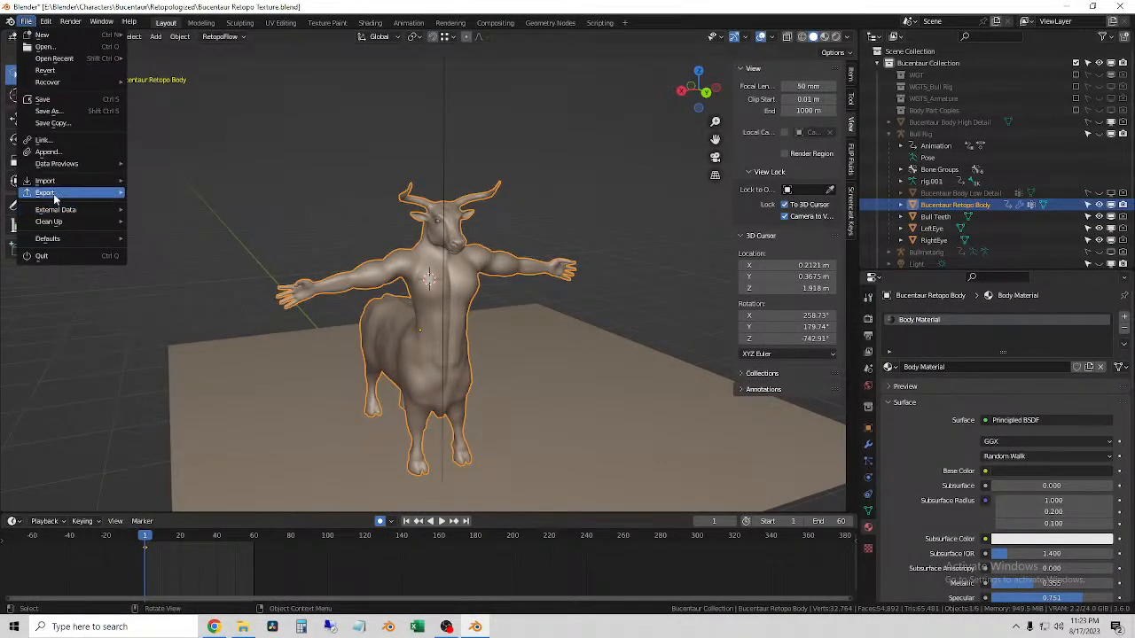
{"action": "mouse_move", "coordinate": [55, 197]}
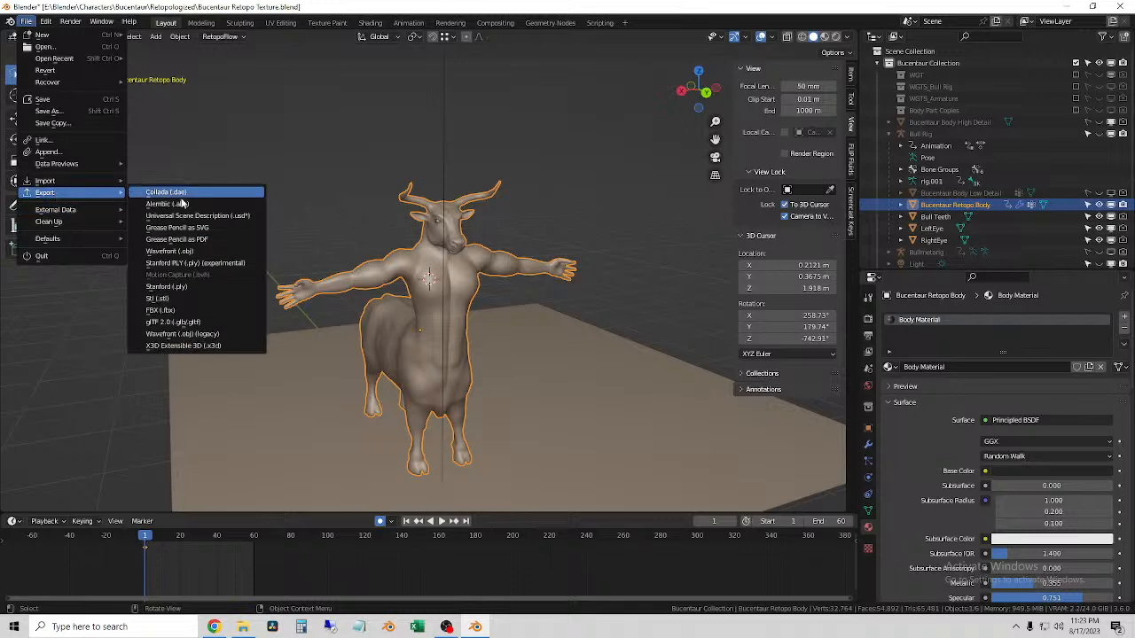
{"action": "left_click", "coordinate": [177, 311]}
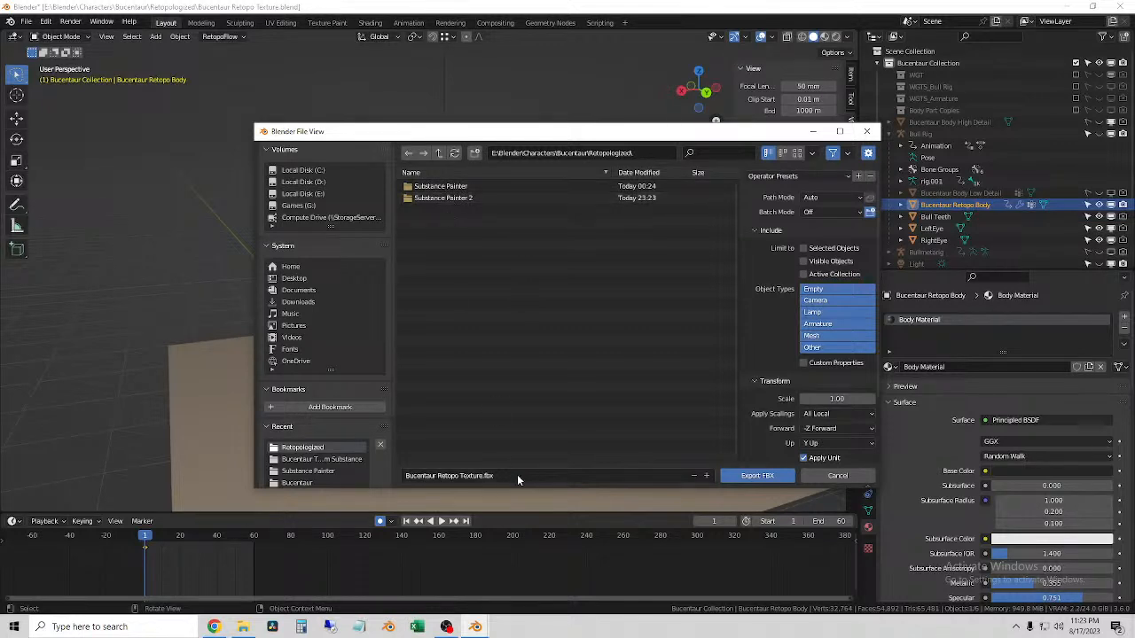
{"action": "left_click", "coordinate": [483, 476]}
{"action": "left_click", "coordinate": [483, 476]}
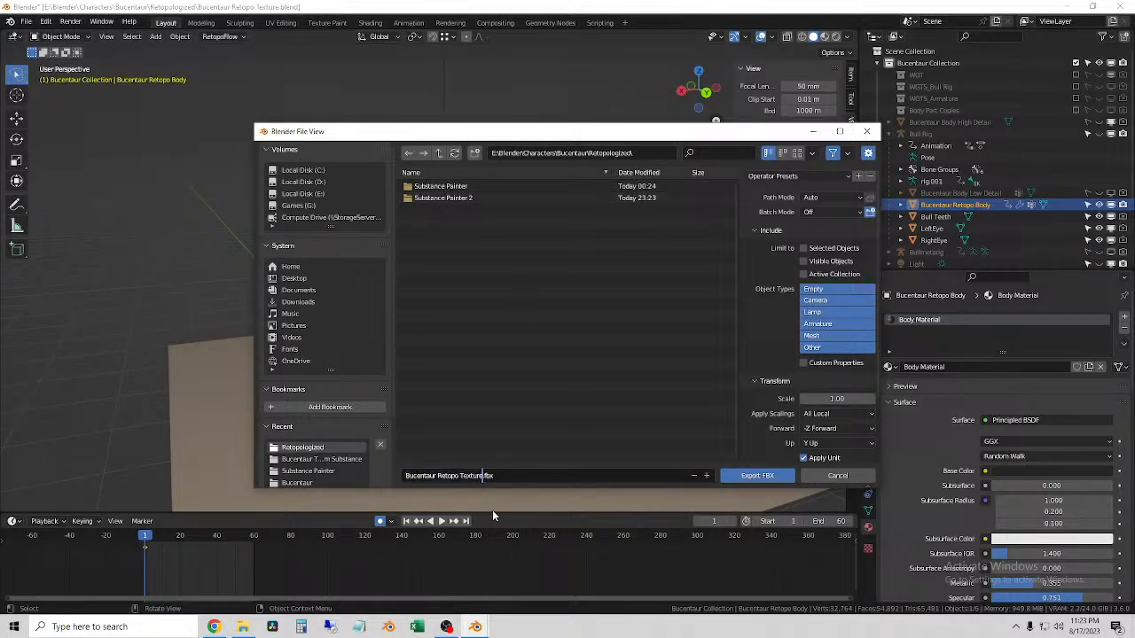
{"action": "type", "text": "2"}
- Limit the FBX export to selected objects and the Mesh object type, and turn off Bake Animation
{"action": "left_click", "coordinate": [805, 249]}
{"action": "left_click", "coordinate": [807, 249]}
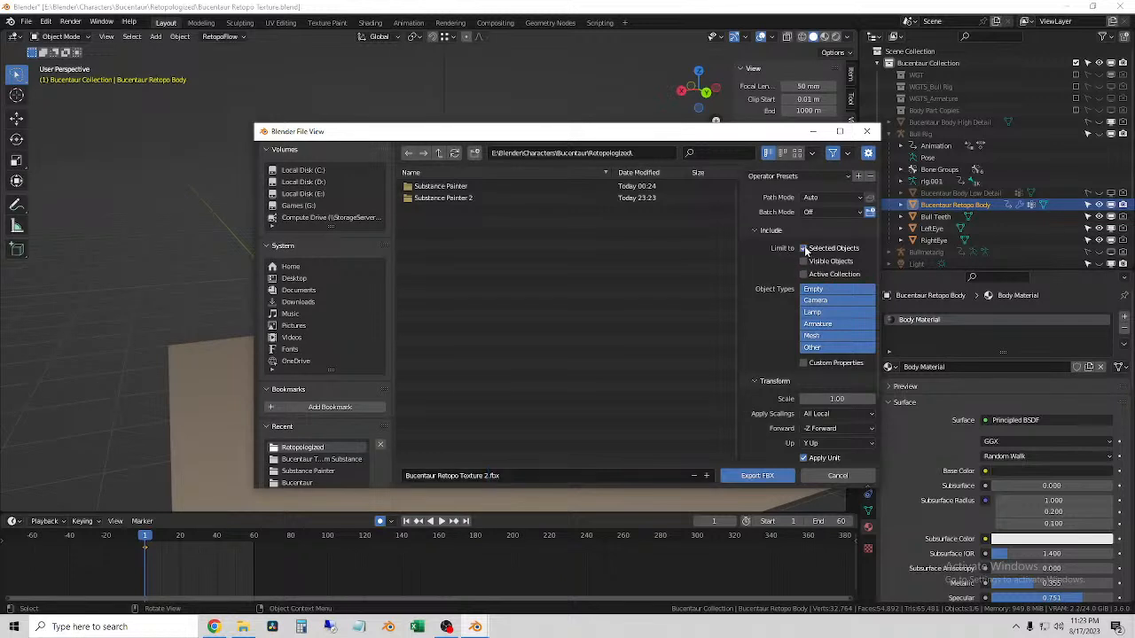
{"action": "left_click", "coordinate": [821, 337]}
{"action": "scroll", "coordinate": [773, 342], "scroll_direction": "down", "scroll_amount": 3}
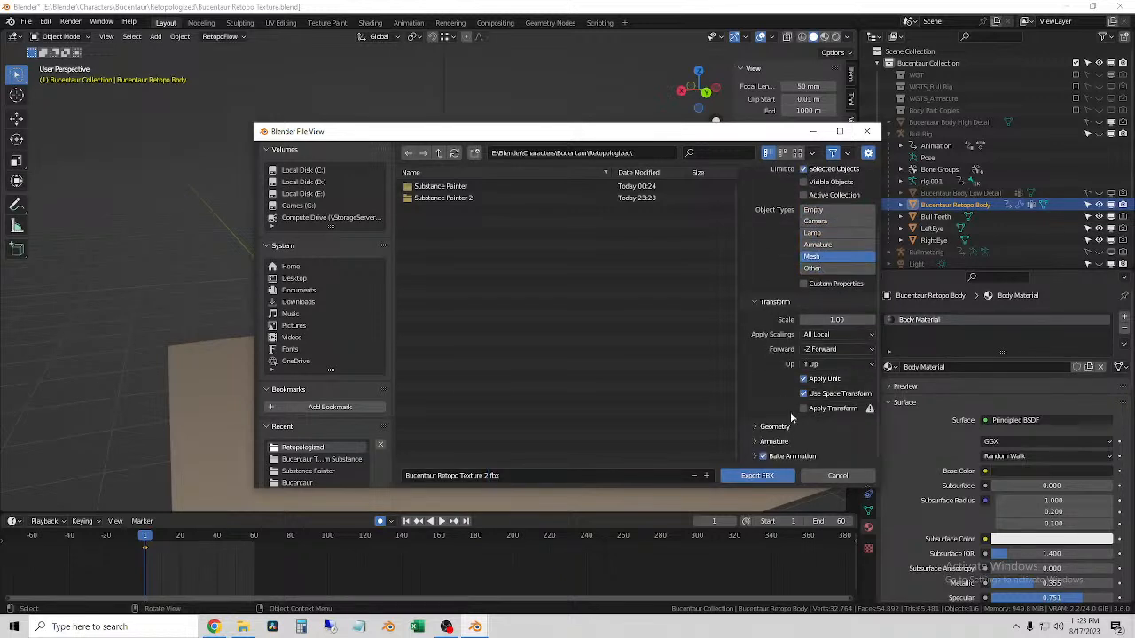
{"action": "left_click", "coordinate": [766, 457]}
- Examine the Armature and Geometry export options, including the Smoothing choices, and collapse them again
{"action": "left_click", "coordinate": [758, 442]}
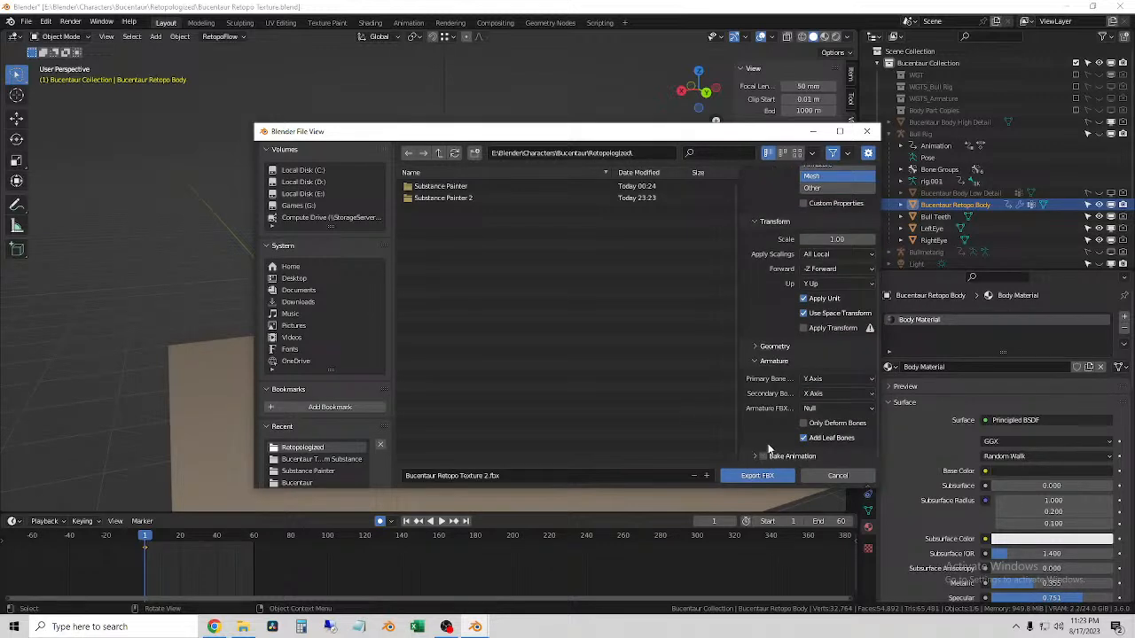
{"action": "left_click", "coordinate": [755, 346]}
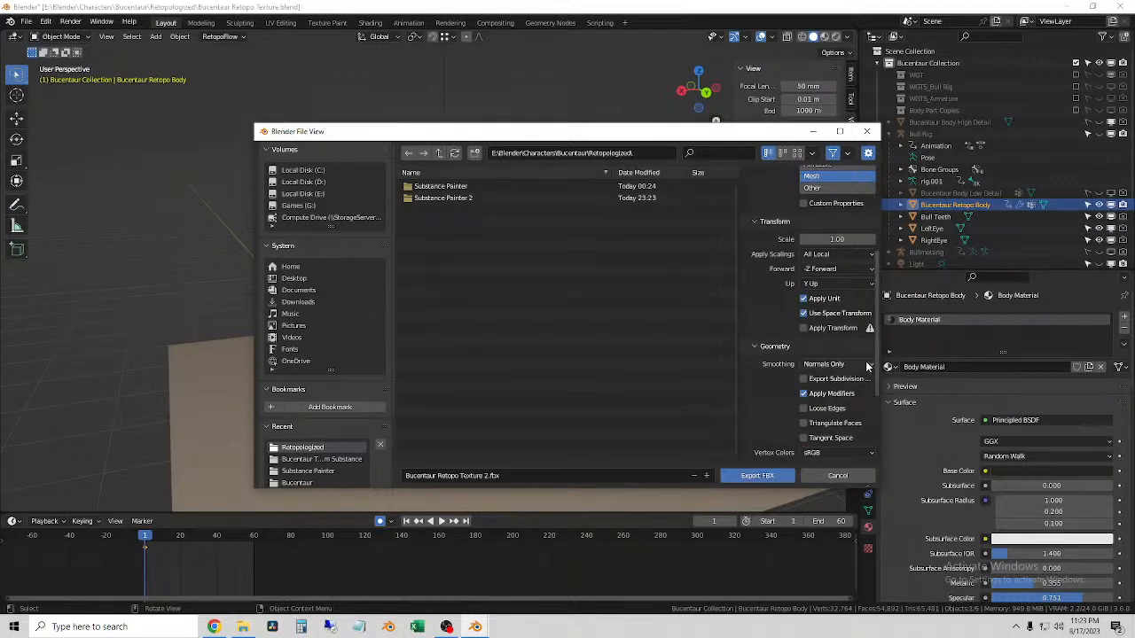
{"action": "left_click", "coordinate": [835, 365]}
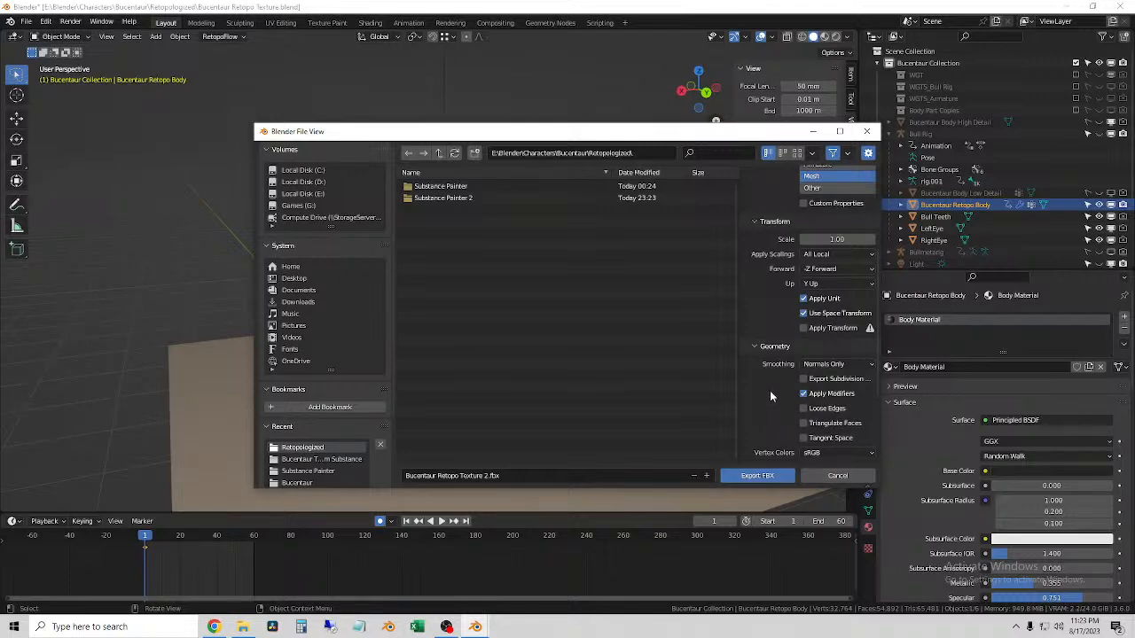
{"action": "left_click", "coordinate": [758, 347]}
{"action": "scroll", "coordinate": [759, 351], "scroll_direction": "up", "scroll_amount": 3}
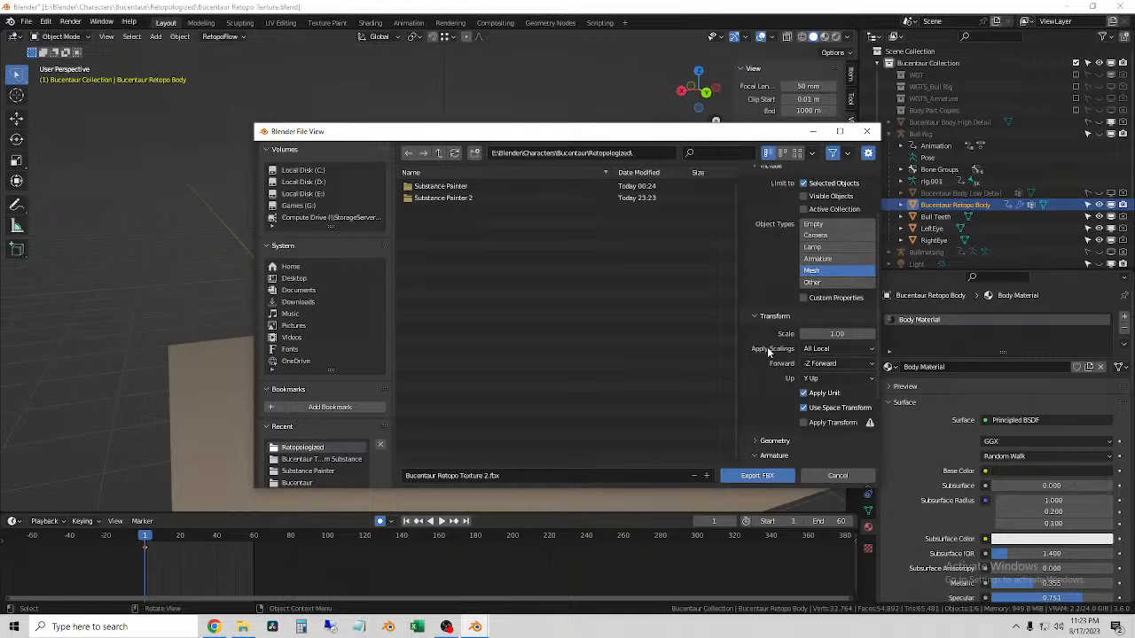
{"action": "scroll", "coordinate": [768, 348], "scroll_direction": "down", "scroll_amount": 3}
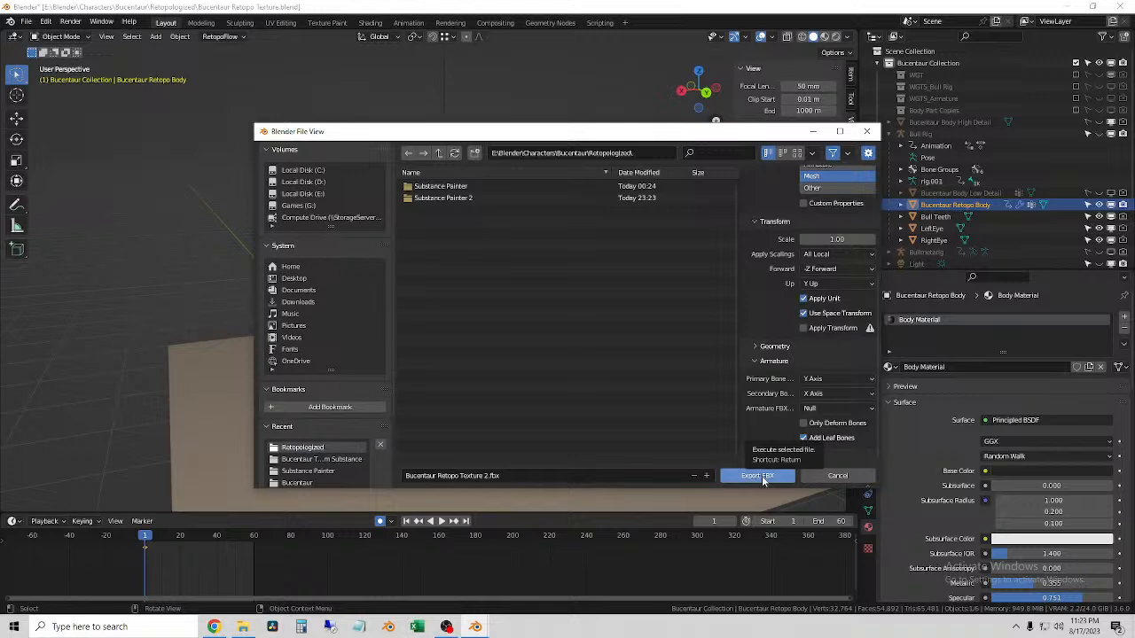
{"action": "left_click", "coordinate": [772, 360]}
{"action": "scroll", "coordinate": [757, 359], "scroll_direction": "up", "scroll_amount": 3}
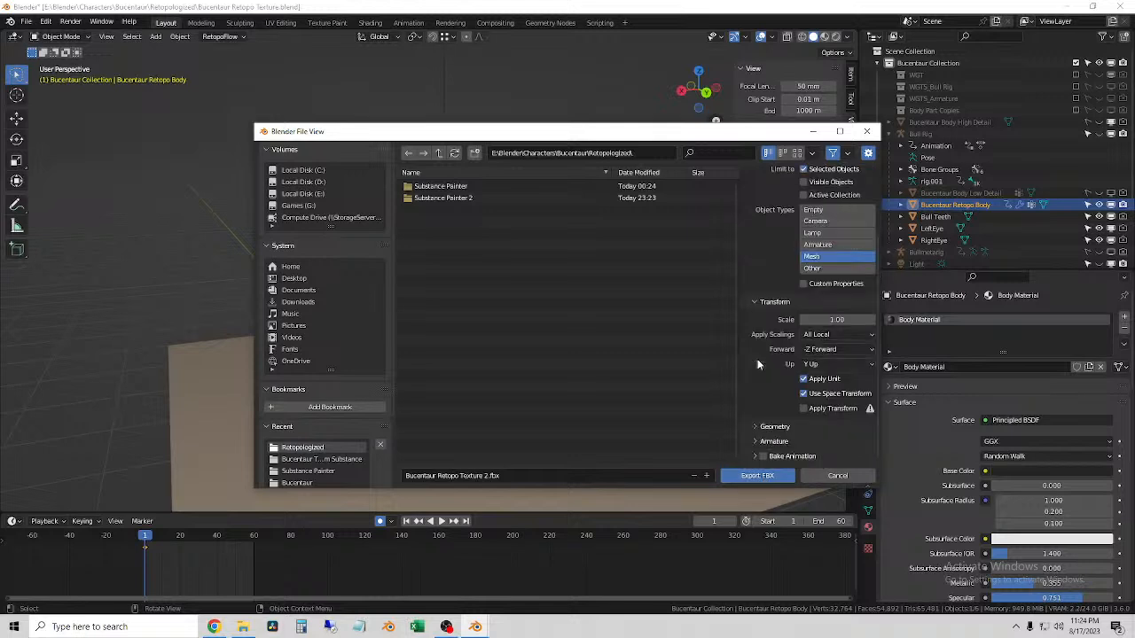
- Collapse the Transform options, recheck Geometry, and export the body as FBX to the Retopologized folder
{"action": "left_click", "coordinate": [754, 303]}
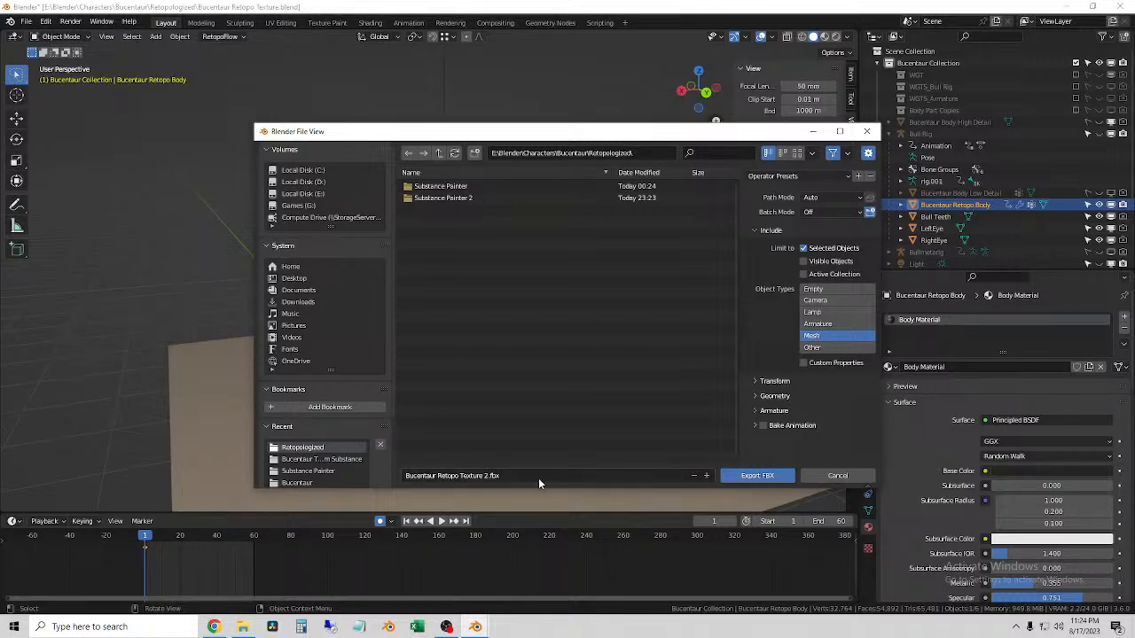
{"action": "left_click", "coordinate": [755, 396]}
{"action": "left_click", "coordinate": [755, 398]}
{"action": "left_click", "coordinate": [756, 476]}
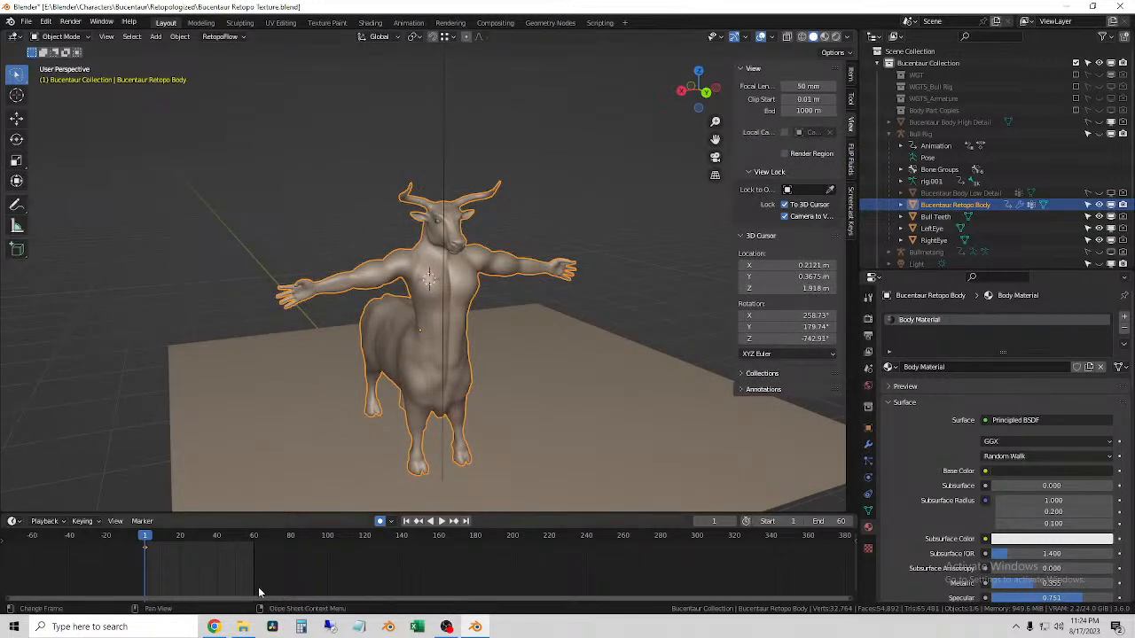
- Switch to Creative Cloud Desktop, launch Substance 3D Painter and dismiss its home screen
{"action": "left_click", "coordinate": [1016, 626]}
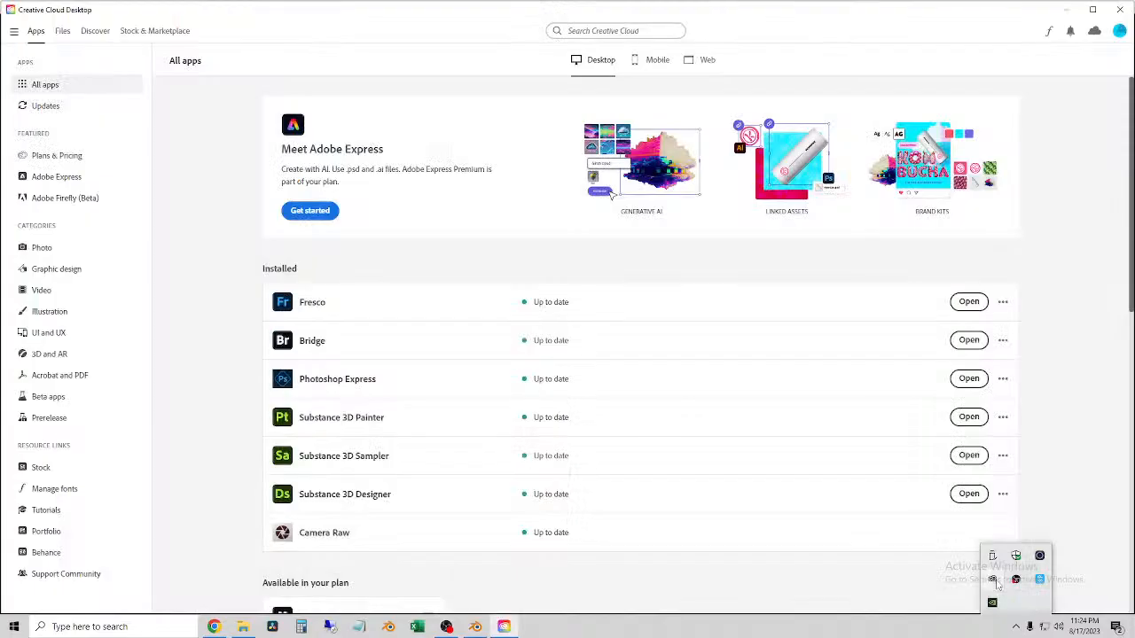
{"action": "left_click", "coordinate": [993, 579]}
{"action": "left_click", "coordinate": [968, 416]}
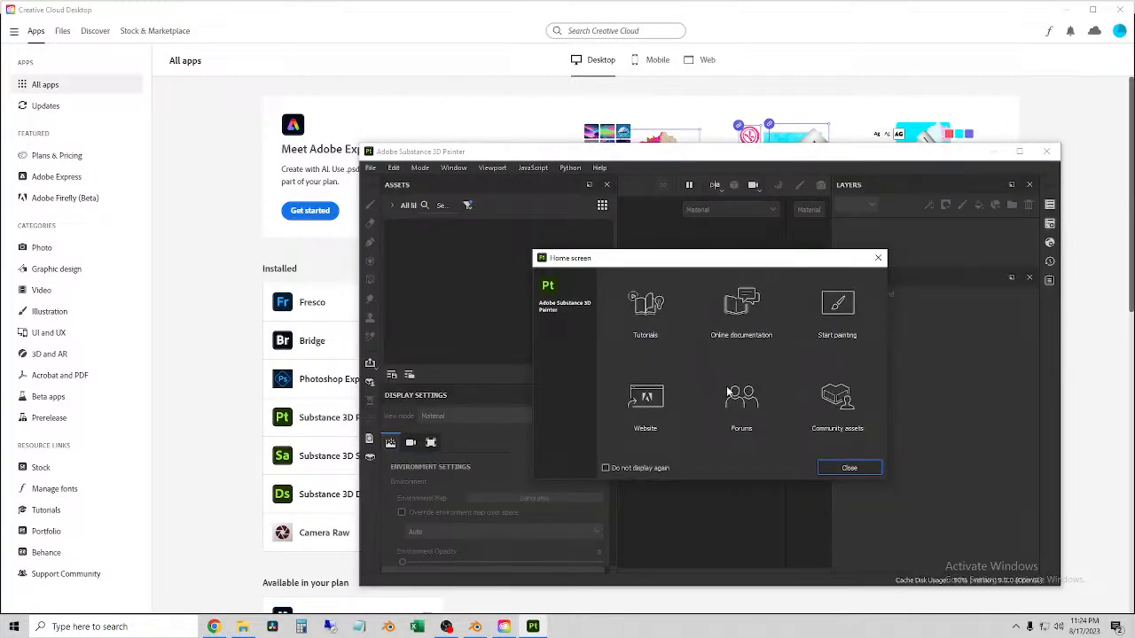
{"action": "left_click", "coordinate": [848, 468]}
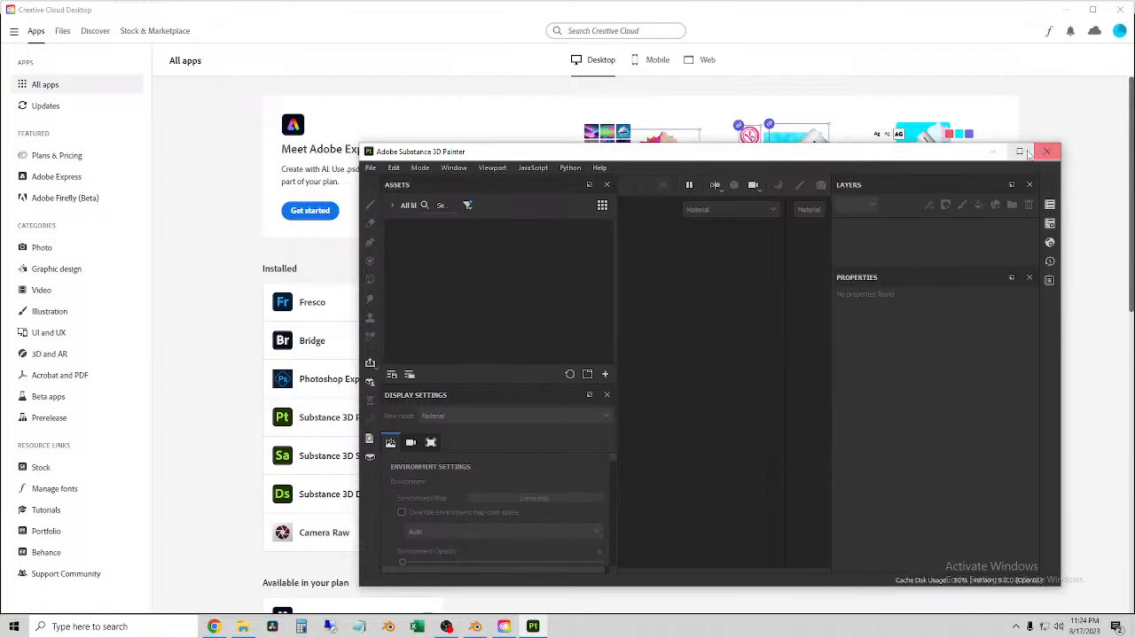
- Minimize the Creative Cloud and Blender windows and maximize Substance 3D Painter
{"action": "left_click", "coordinate": [1068, 13]}
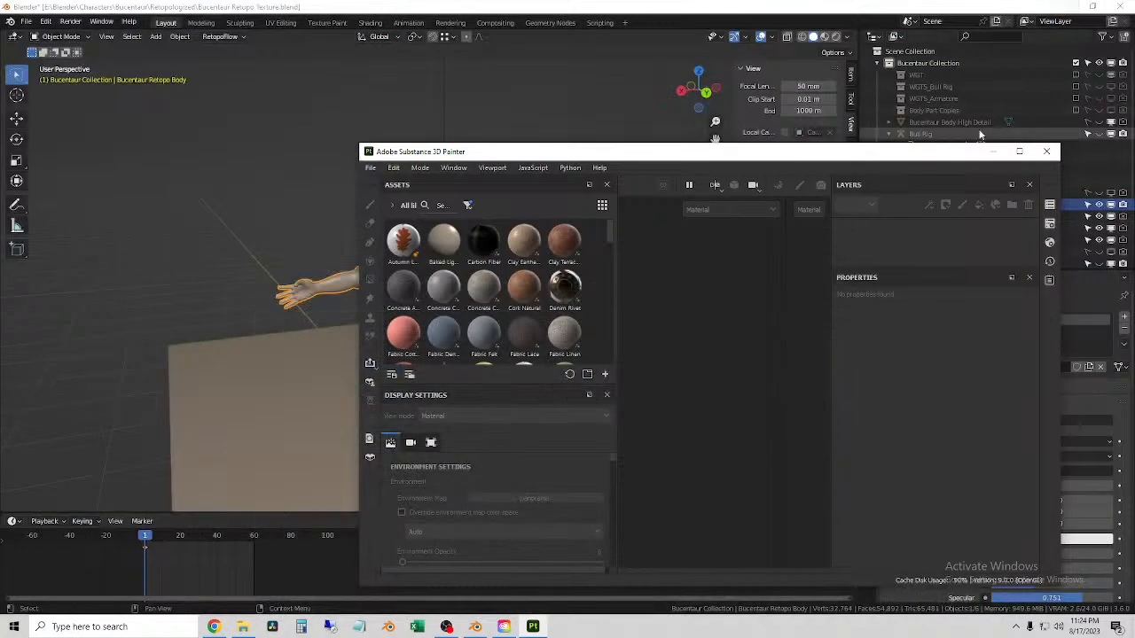
{"action": "left_click", "coordinate": [1070, 6]}
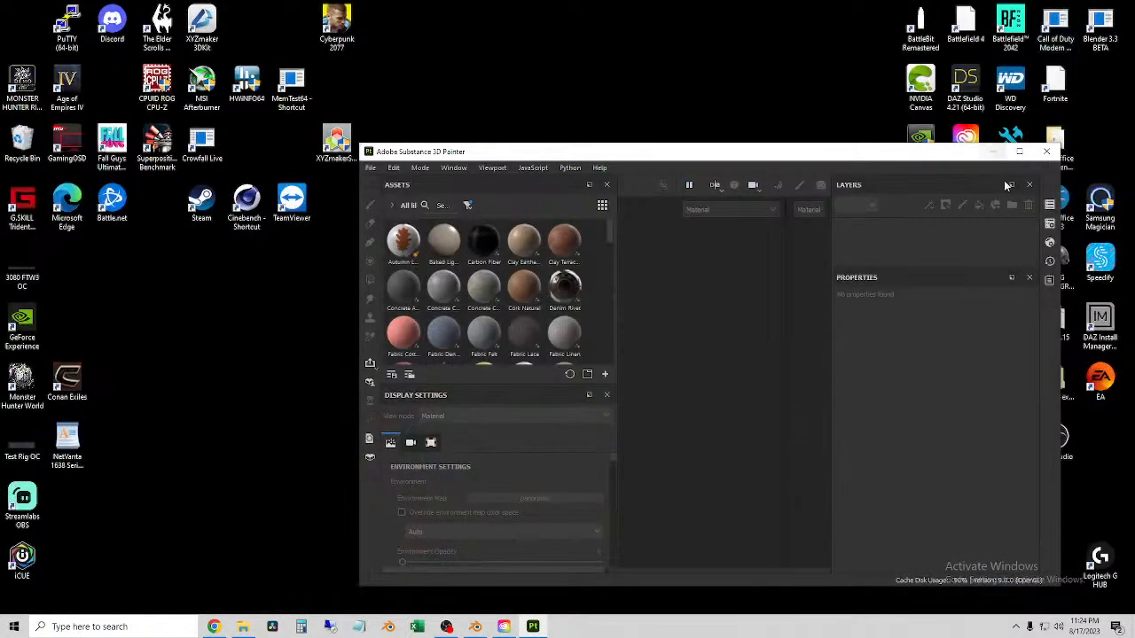
{"action": "left_click", "coordinate": [1019, 152]}
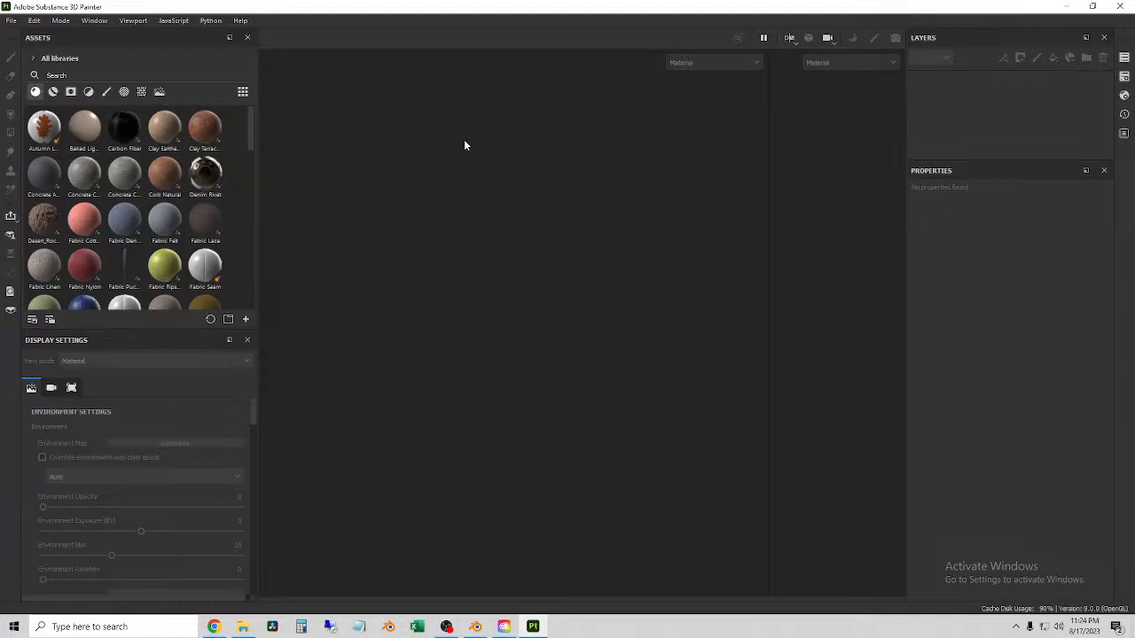
- Start a new project and choose Bucentaur Retopo Texture 2.fbx from the Retopologized folder as its mesh
{"action": "left_click", "coordinate": [12, 22]}
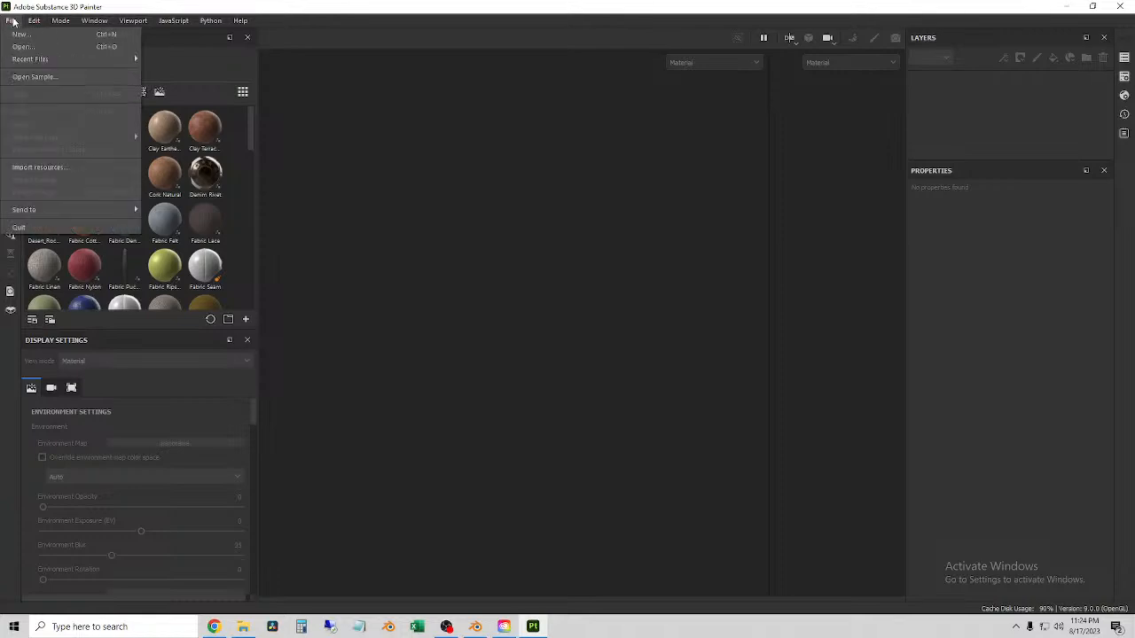
{"action": "left_click", "coordinate": [18, 34]}
{"action": "left_click", "coordinate": [683, 182]}
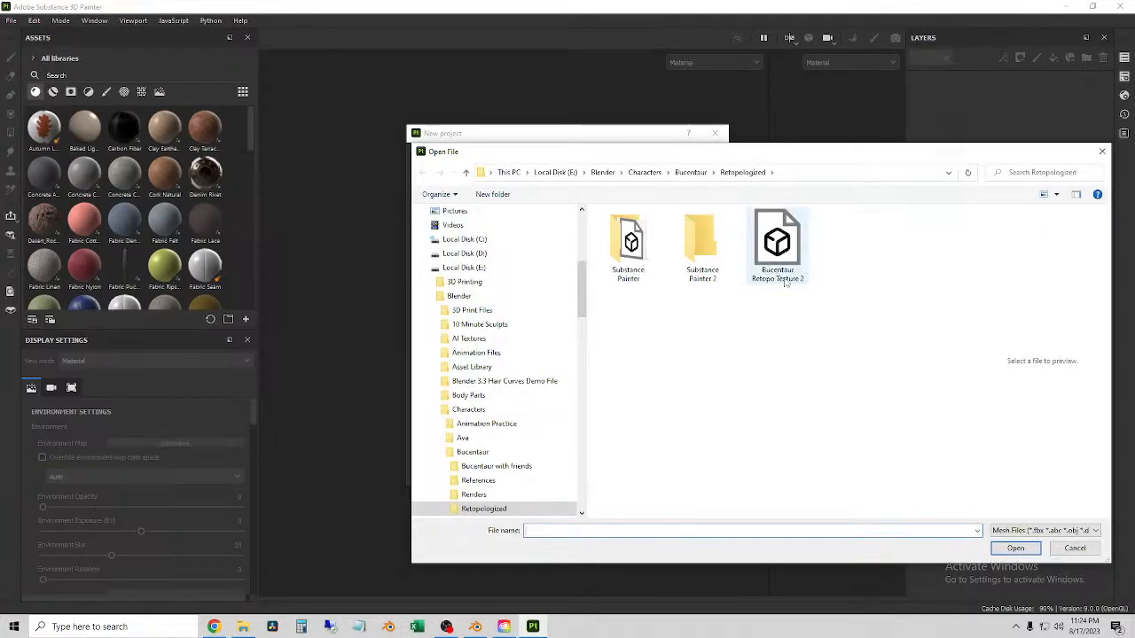
{"action": "left_click_drag", "start_coordinate": [660, 159], "coordinate": [521, 154]}
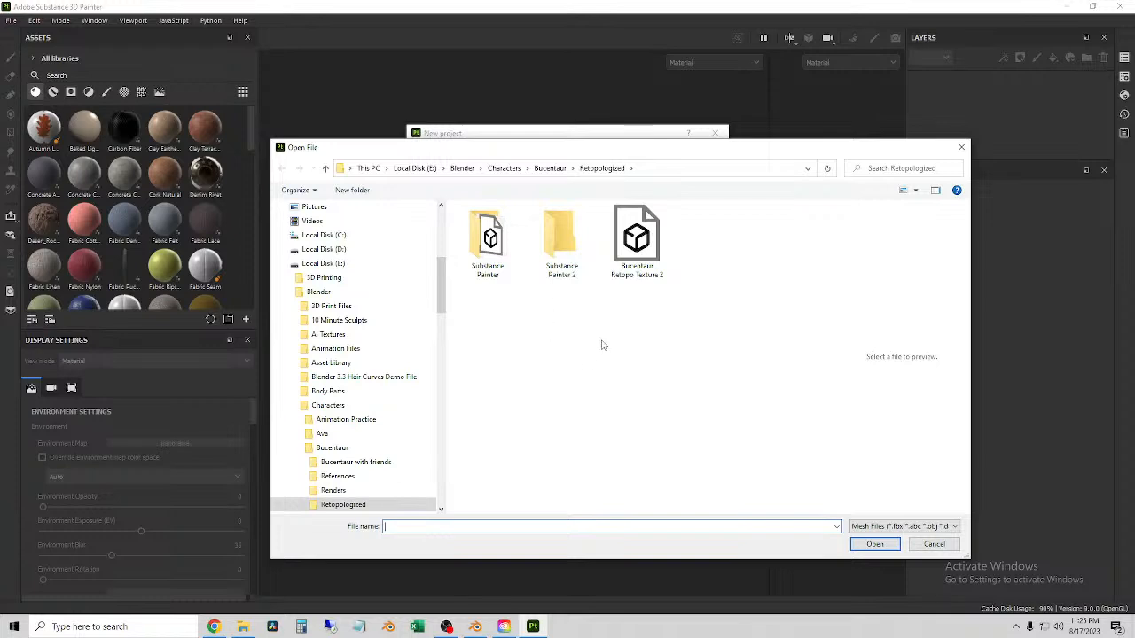
{"action": "left_click", "coordinate": [637, 240]}
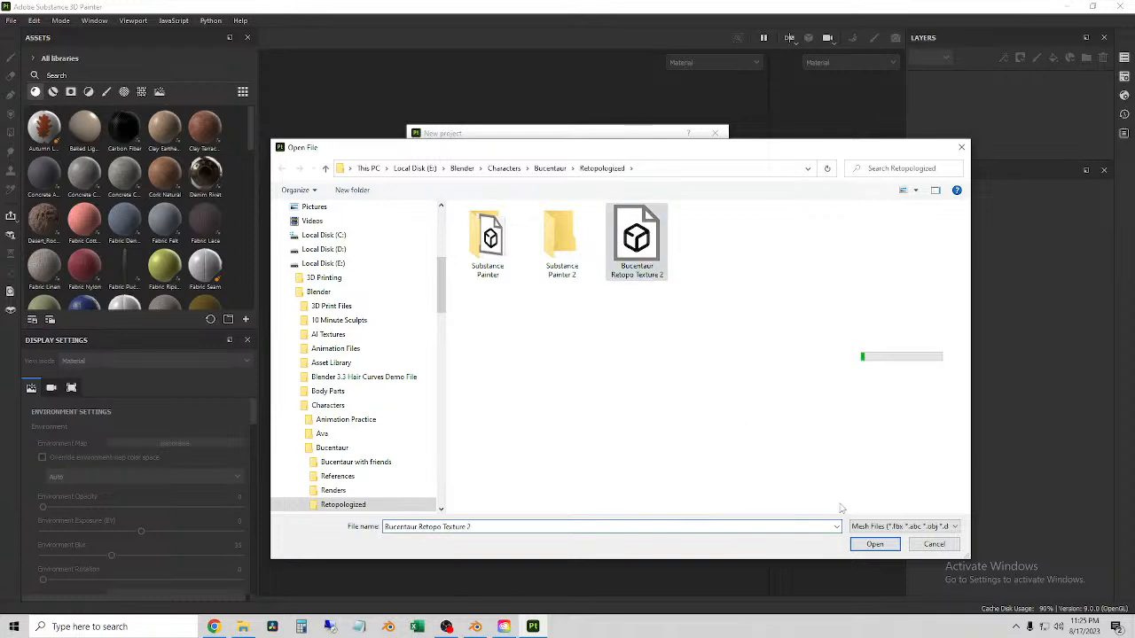
{"action": "left_click", "coordinate": [873, 545]}
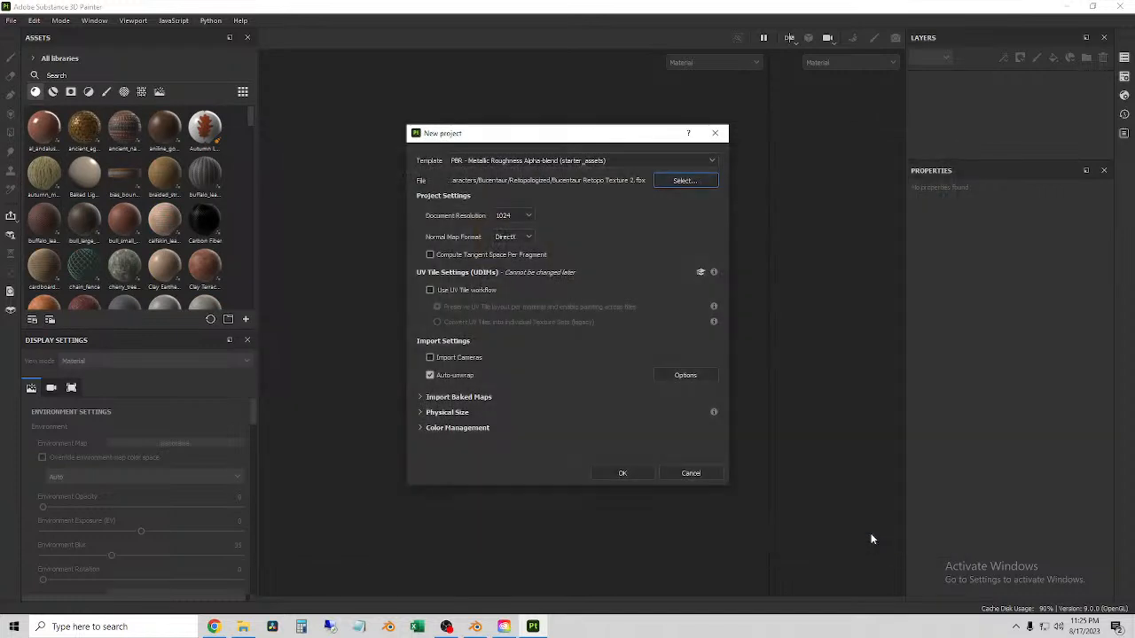
- Set the document resolution to 4096, then create the project after reviewing and clearing the Import Baked Maps section
{"action": "left_click", "coordinate": [527, 223]}
{"action": "left_click", "coordinate": [512, 261]}
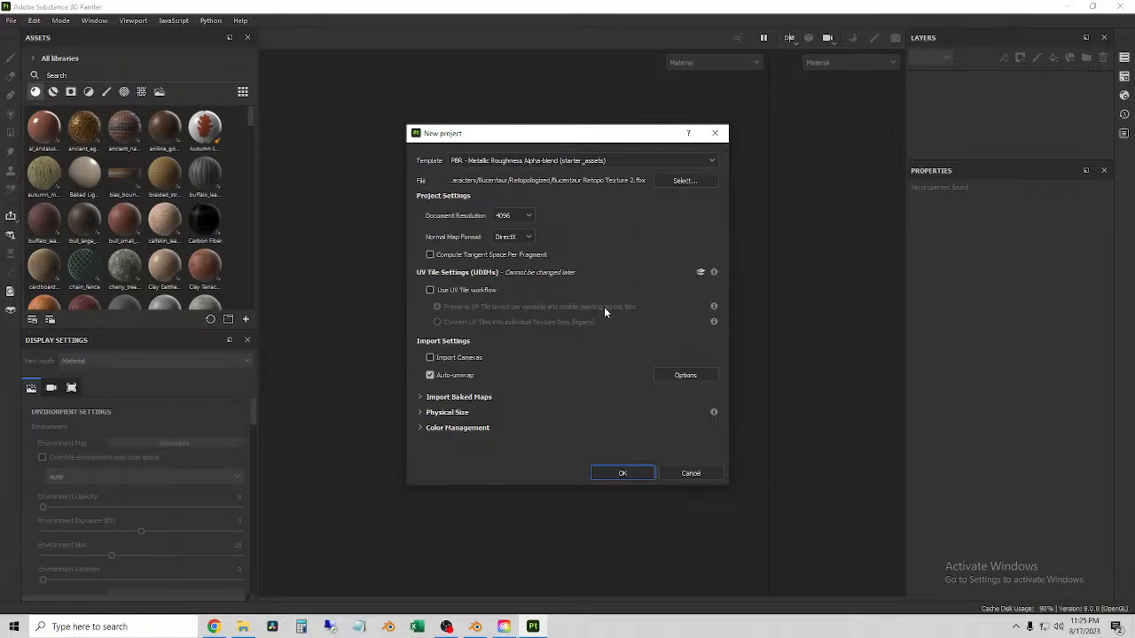
{"action": "left_click", "coordinate": [424, 398]}
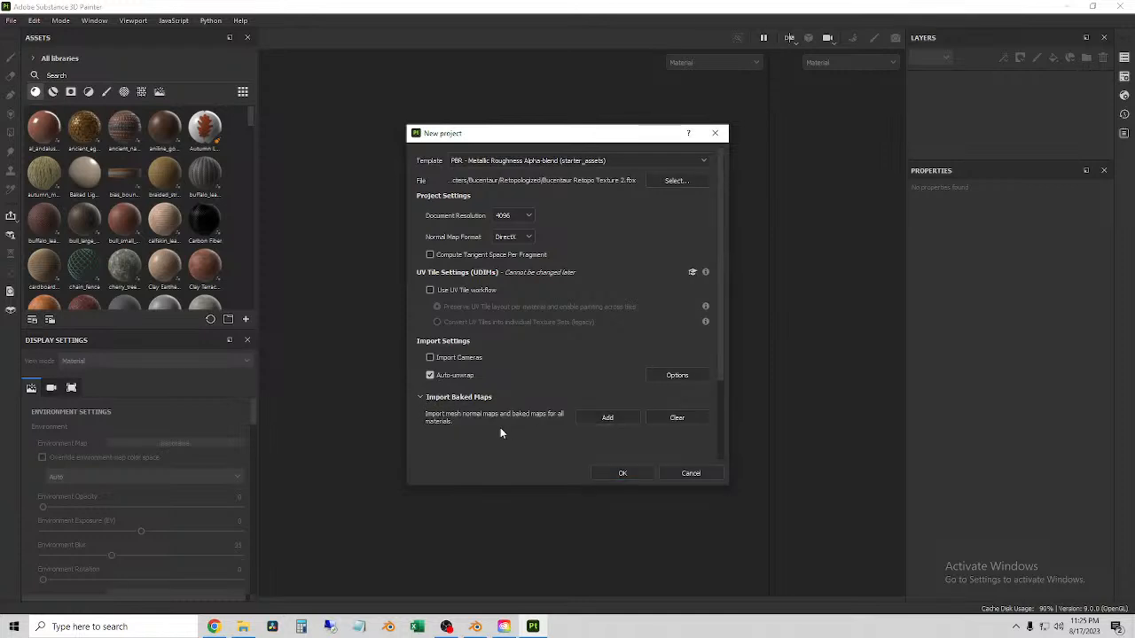
{"action": "scroll", "coordinate": [500, 427], "scroll_direction": "down", "scroll_amount": 2}
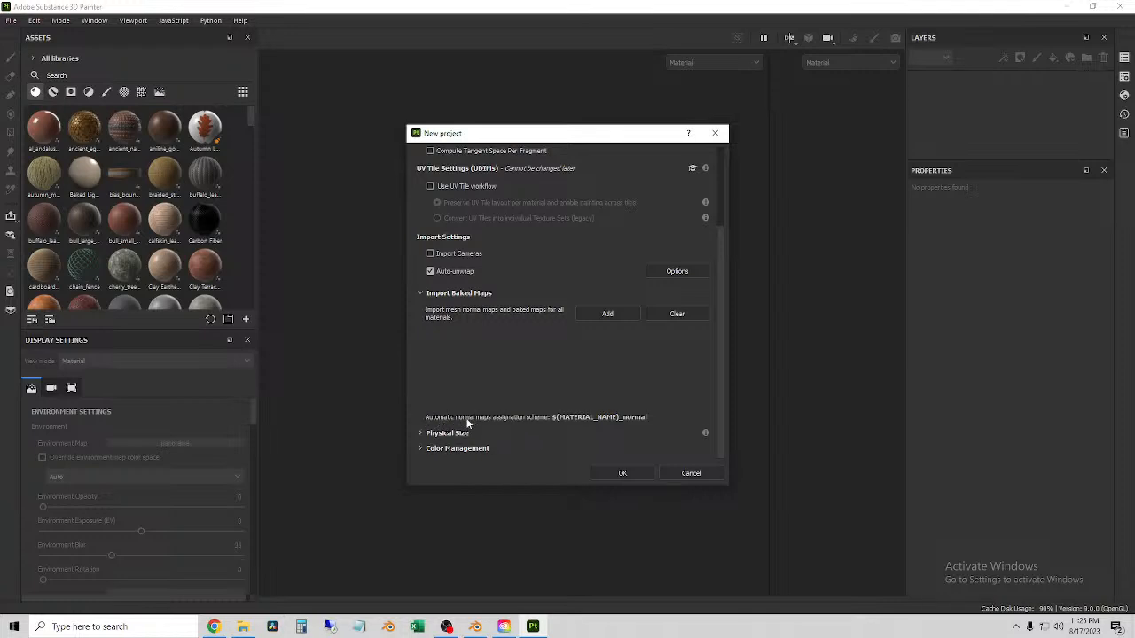
{"action": "left_click", "coordinate": [679, 313]}
{"action": "left_click", "coordinate": [422, 295]}
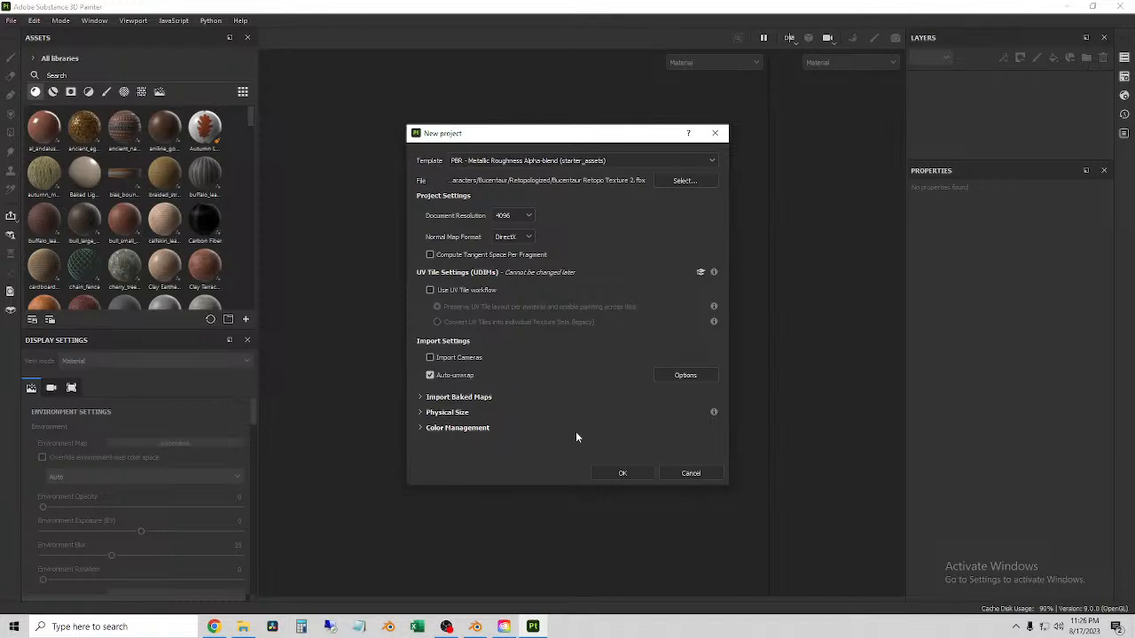
{"action": "left_click", "coordinate": [623, 473]}
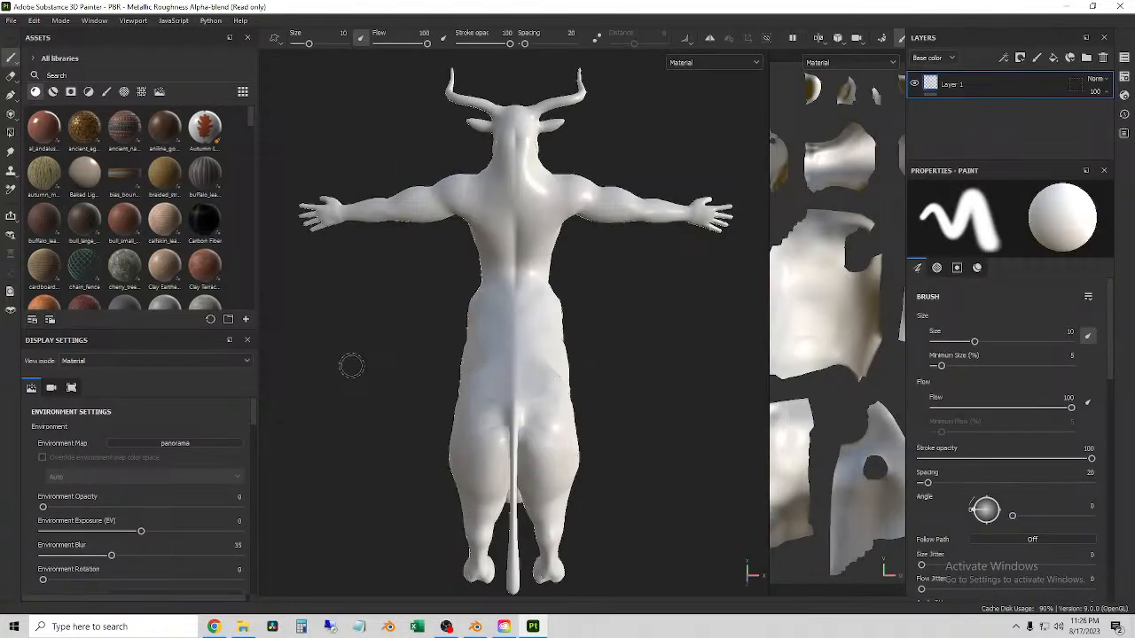
- Inspect the imported bucentaur from the front and check its texture set settings and texture set list
{"action": "left_click_drag", "start_coordinate": [666, 284], "coordinate": [356, 234], "text": "alt"}
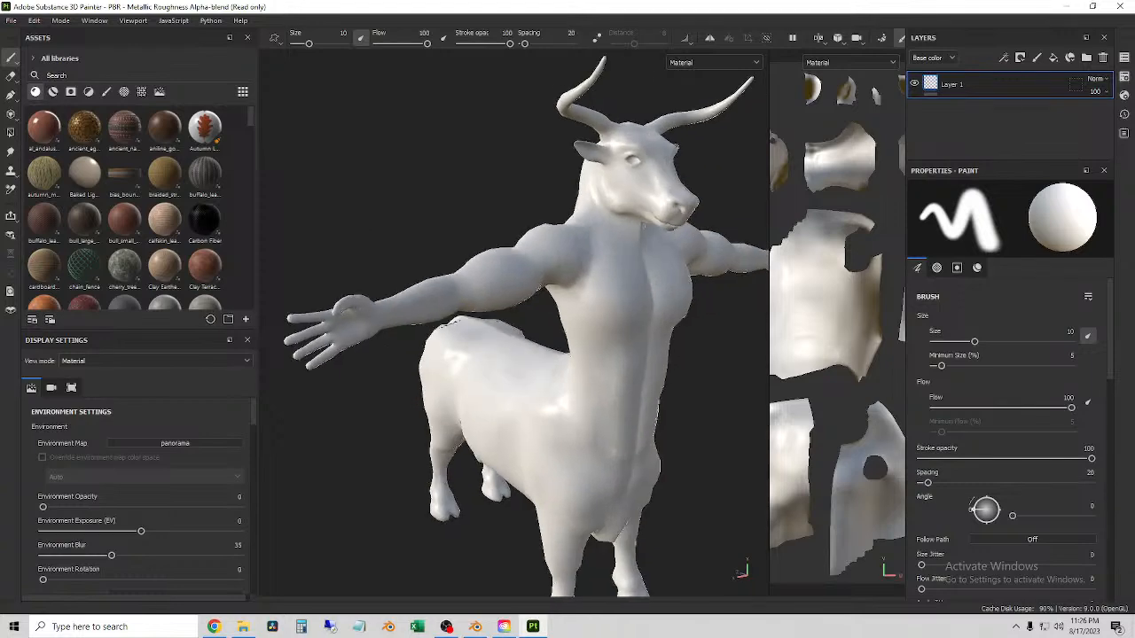
{"action": "left_click_drag", "start_coordinate": [452, 351], "coordinate": [481, 370], "text": "alt"}
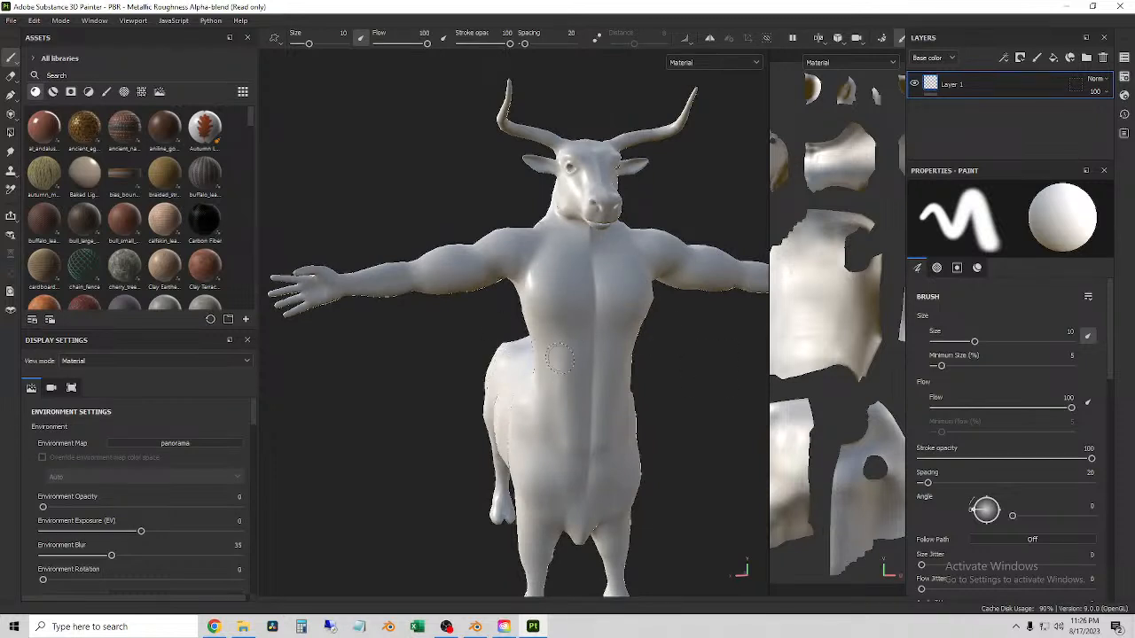
{"action": "mouse_move", "coordinate": [536, 341]}
{"action": "left_mouse_down", "text": "alt"}
{"action": "mouse_move", "coordinate": [568, 332]}
{"action": "mouse_move", "coordinate": [537, 337]}
{"action": "left_mouse_up", "text": "alt"}
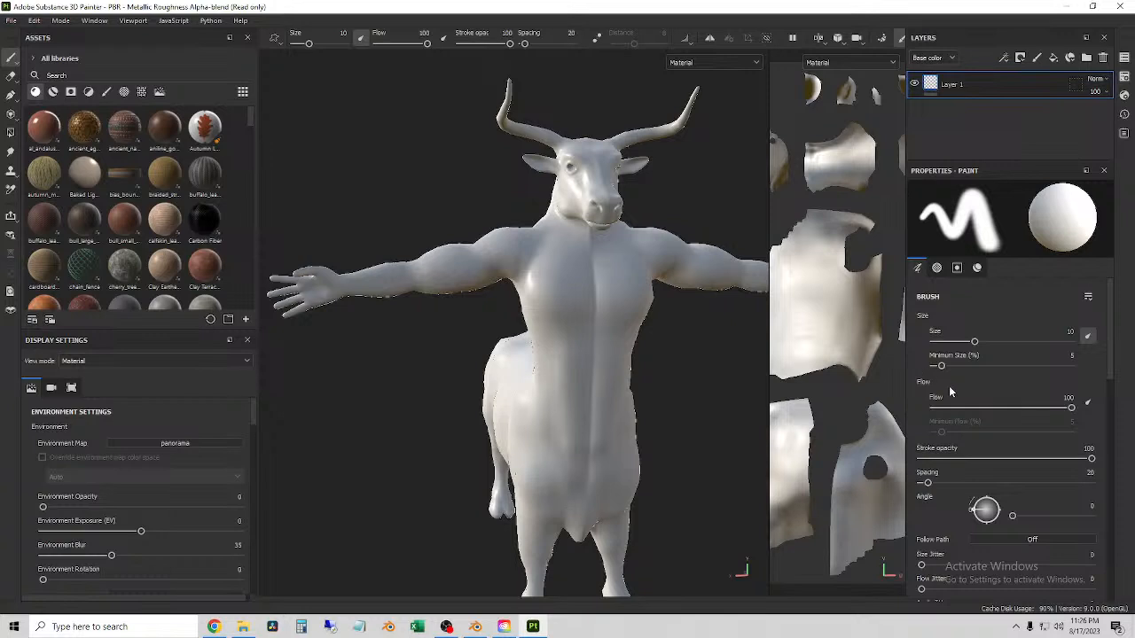
{"action": "left_click", "coordinate": [1123, 78]}
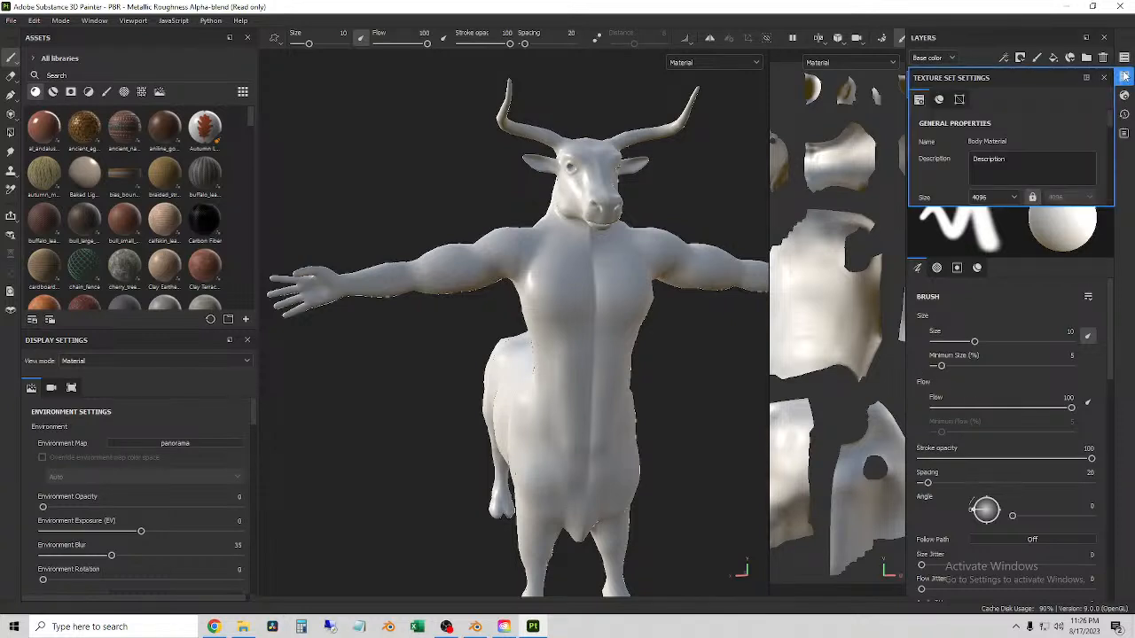
{"action": "left_click", "coordinate": [1124, 57]}
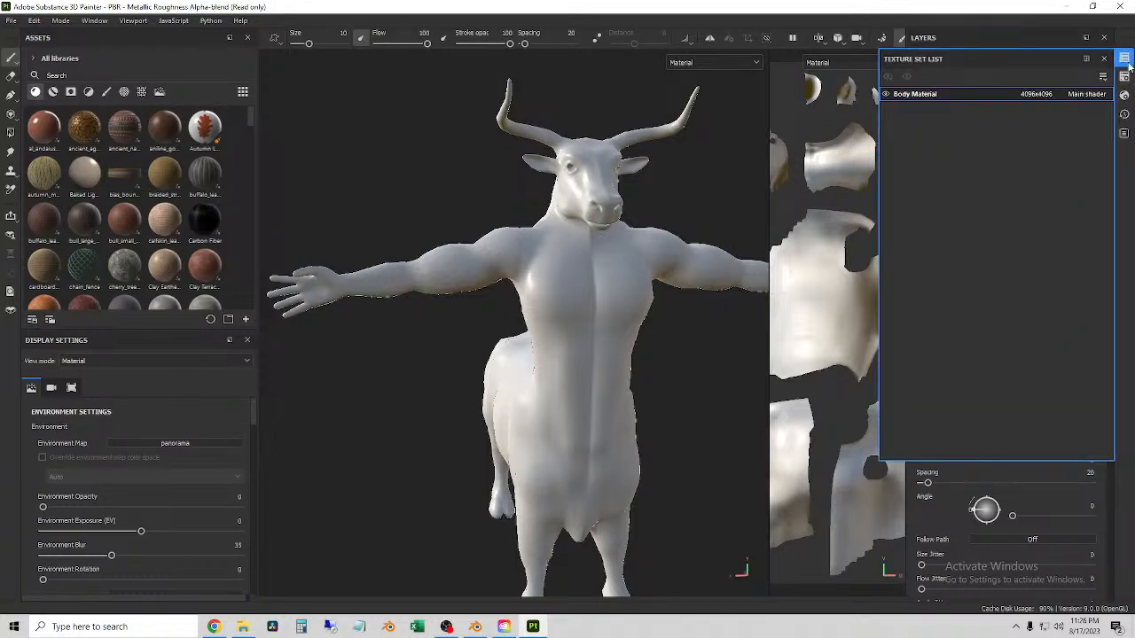
{"action": "left_click", "coordinate": [1123, 58]}
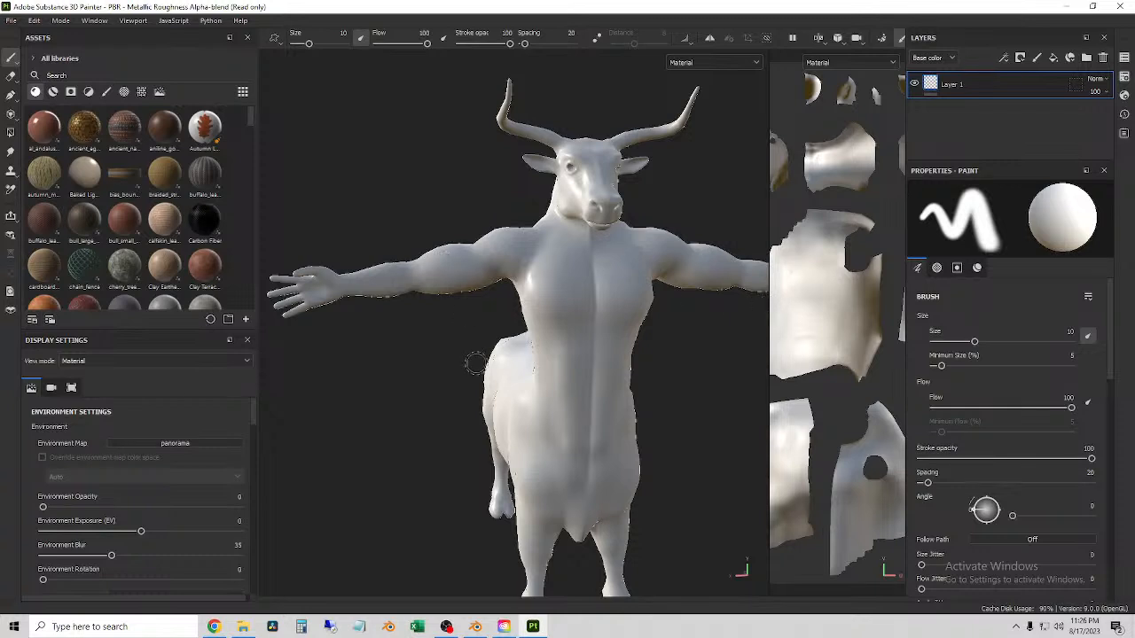
- Narrow the Assets and Display Settings area and inspect the body from front and back in Normal view mode
{"action": "left_click_drag", "start_coordinate": [257, 299], "coordinate": [213, 301]}
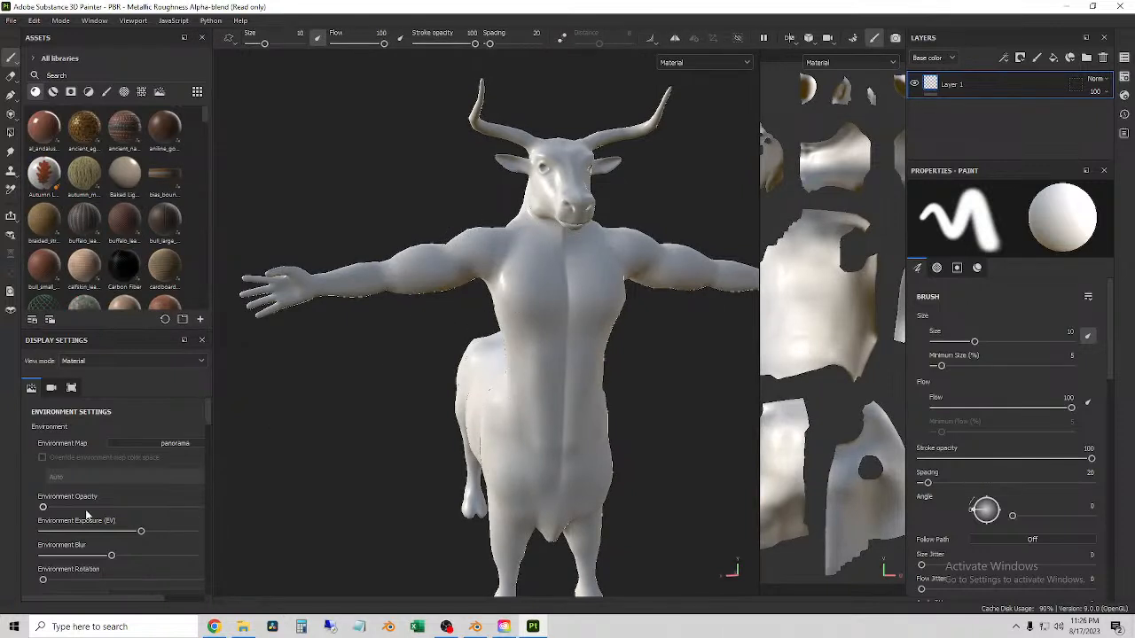
{"action": "left_click", "coordinate": [139, 361]}
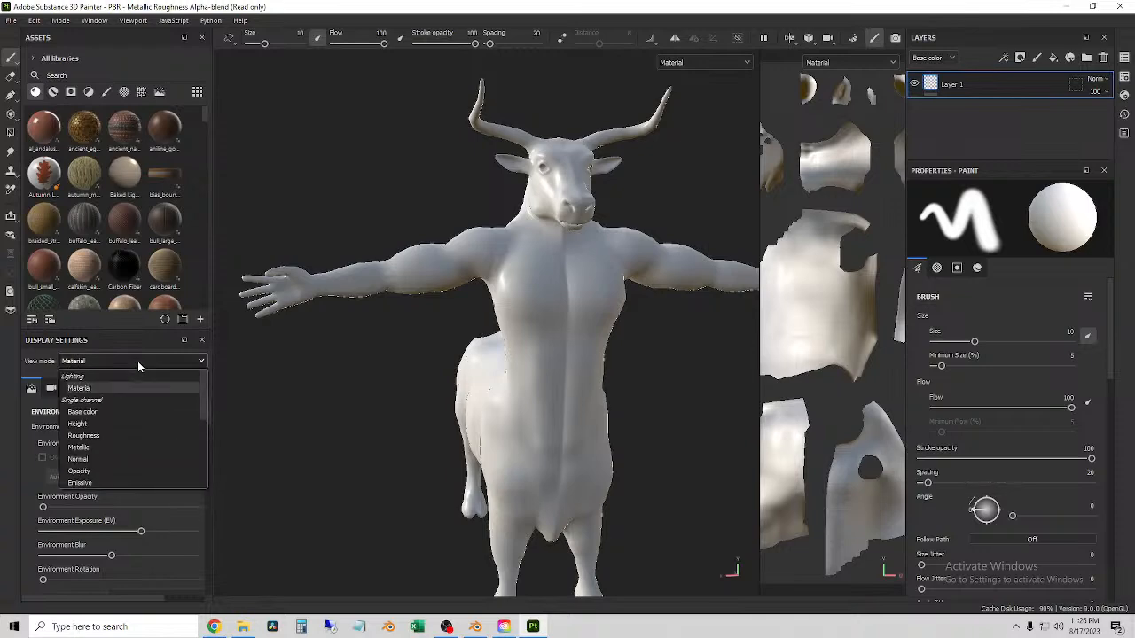
{"action": "left_click", "coordinate": [95, 460]}
{"action": "scroll", "coordinate": [543, 341], "scroll_direction": "up", "scroll_amount": 1}
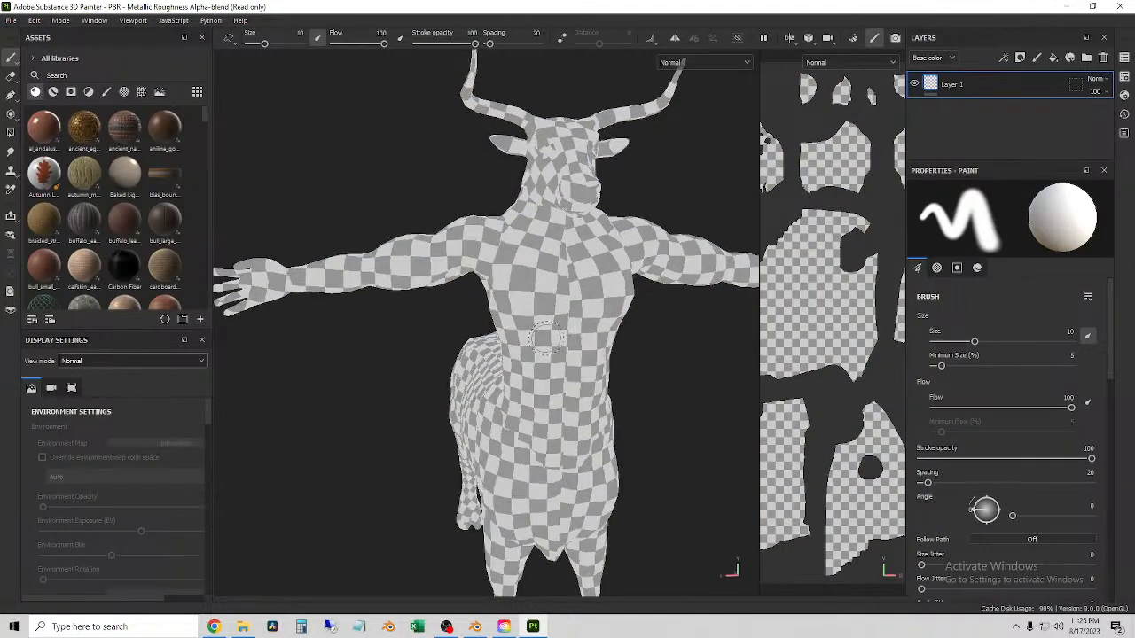
{"action": "mouse_move", "coordinate": [590, 314]}
{"action": "left_mouse_down", "text": "alt"}
{"action": "mouse_move", "coordinate": [476, 325]}
{"action": "mouse_move", "coordinate": [985, 334]}
{"action": "mouse_move", "coordinate": [599, 325]}
{"action": "mouse_move", "coordinate": [658, 292]}
{"action": "left_mouse_up", "text": "alt"}
{"action": "mouse_move", "coordinate": [475, 379]}
{"action": "left_mouse_down", "text": "alt"}
{"action": "mouse_move", "coordinate": [538, 398]}
{"action": "mouse_move", "coordinate": [750, 418]}
{"action": "mouse_move", "coordinate": [717, 438]}
{"action": "left_mouse_up", "text": "alt"}
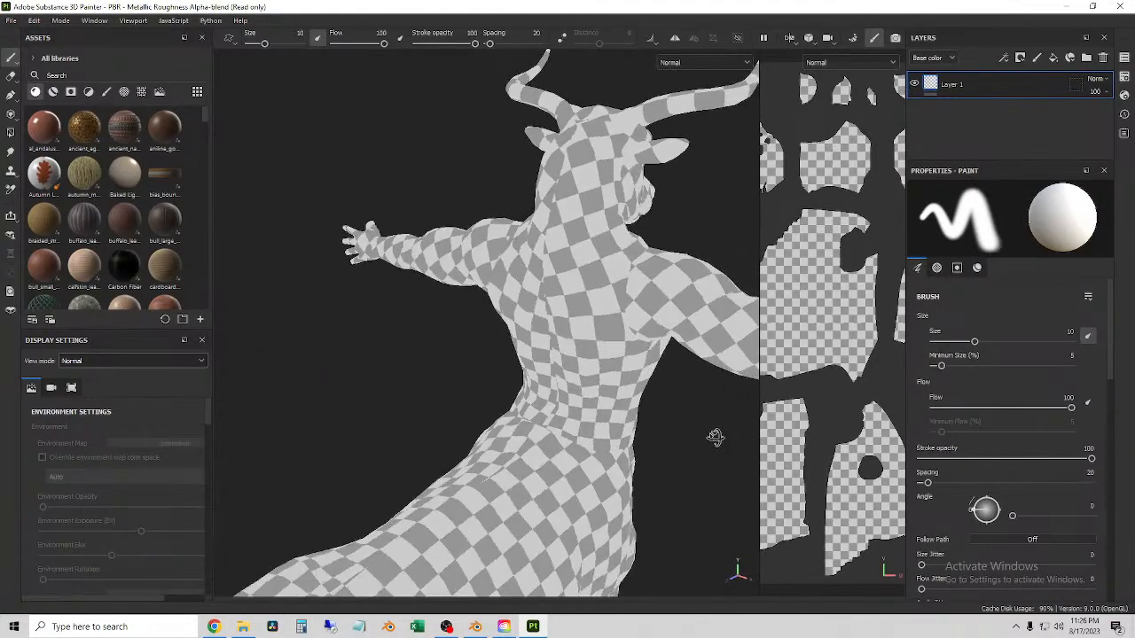
{"action": "scroll", "coordinate": [833, 358], "scroll_direction": "down", "scroll_amount": 2}
- Widen the 2D view and frame the body's UV layout beside the 3D model
{"action": "left_click_drag", "start_coordinate": [760, 372], "coordinate": [584, 381]}
{"action": "scroll", "coordinate": [757, 370], "scroll_direction": "up", "scroll_amount": 1}
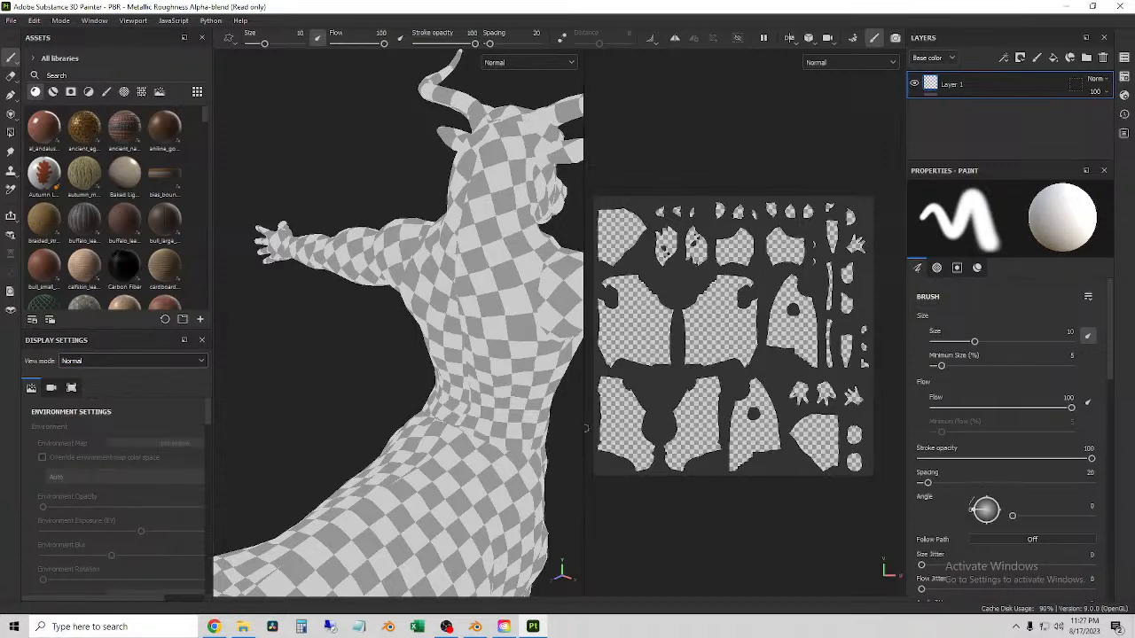
{"action": "left_click_drag", "start_coordinate": [585, 428], "coordinate": [674, 426]}
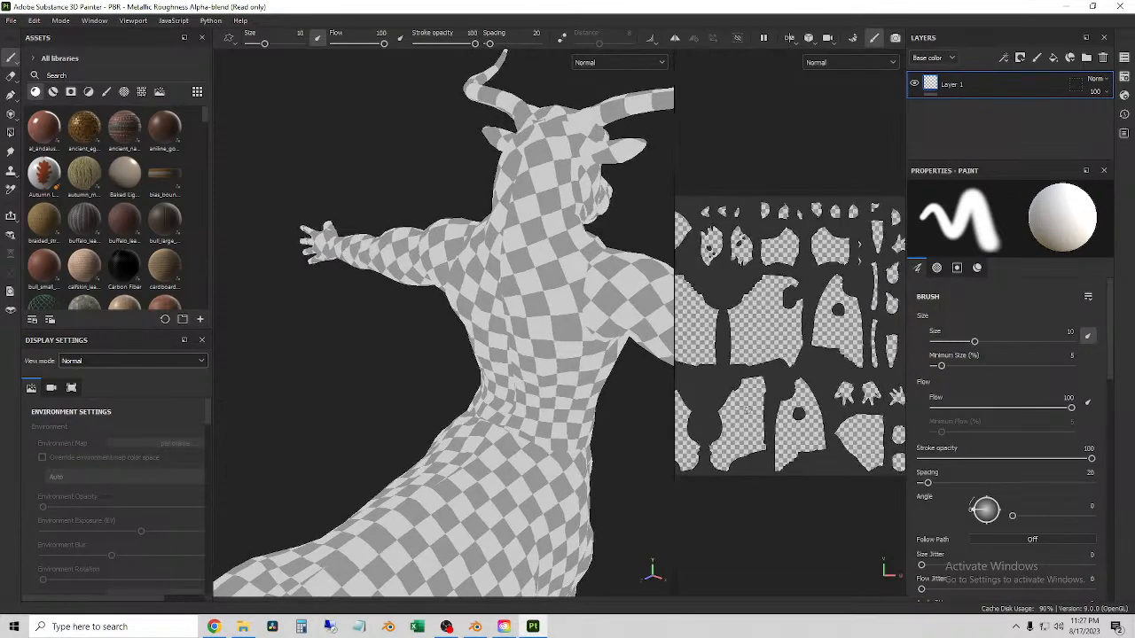
{"action": "middle_click_drag", "start_coordinate": [740, 423], "coordinate": [774, 415], "text": "alt"}
{"action": "left_click_drag", "start_coordinate": [675, 441], "coordinate": [718, 438]}
{"action": "scroll", "coordinate": [348, 288], "scroll_direction": "down", "scroll_amount": 2}
{"action": "left_click_drag", "start_coordinate": [495, 345], "coordinate": [328, 278], "text": "alt"}
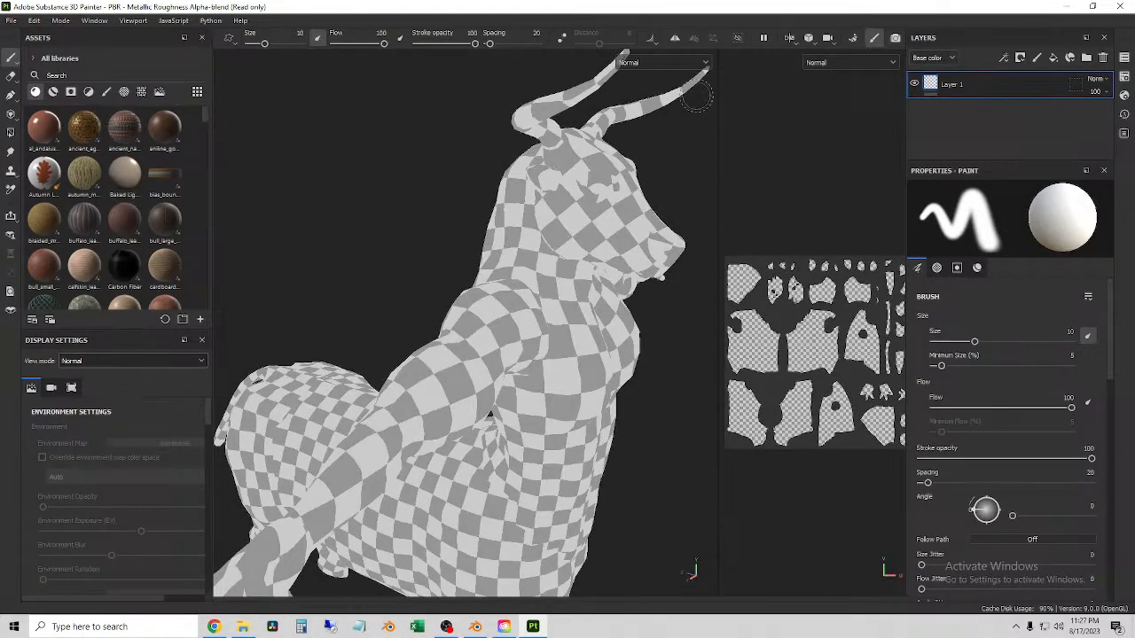
- Restore the Material view mode and light the model with the Studio White Soft environment map at slightly lower exposure
{"action": "left_click", "coordinate": [138, 362]}
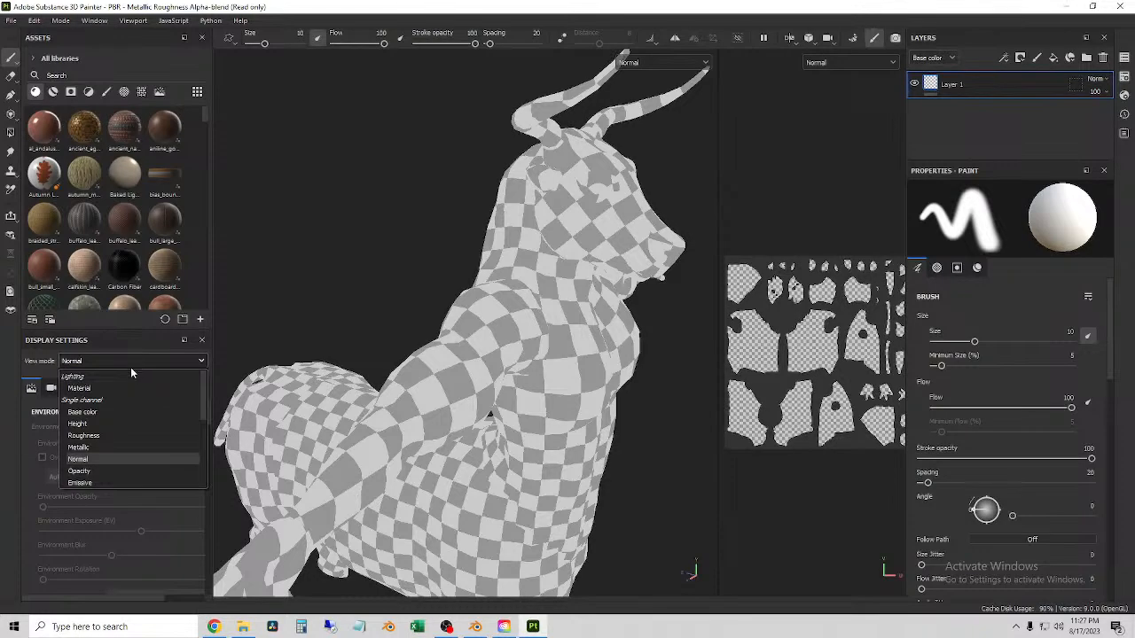
{"action": "left_click", "coordinate": [79, 389]}
{"action": "scroll", "coordinate": [167, 466], "scroll_direction": "down", "scroll_amount": 3}
{"action": "scroll", "coordinate": [167, 466], "scroll_direction": "up", "scroll_amount": 3}
{"action": "left_click", "coordinate": [169, 407]}
{"action": "left_click", "coordinate": [313, 515]}
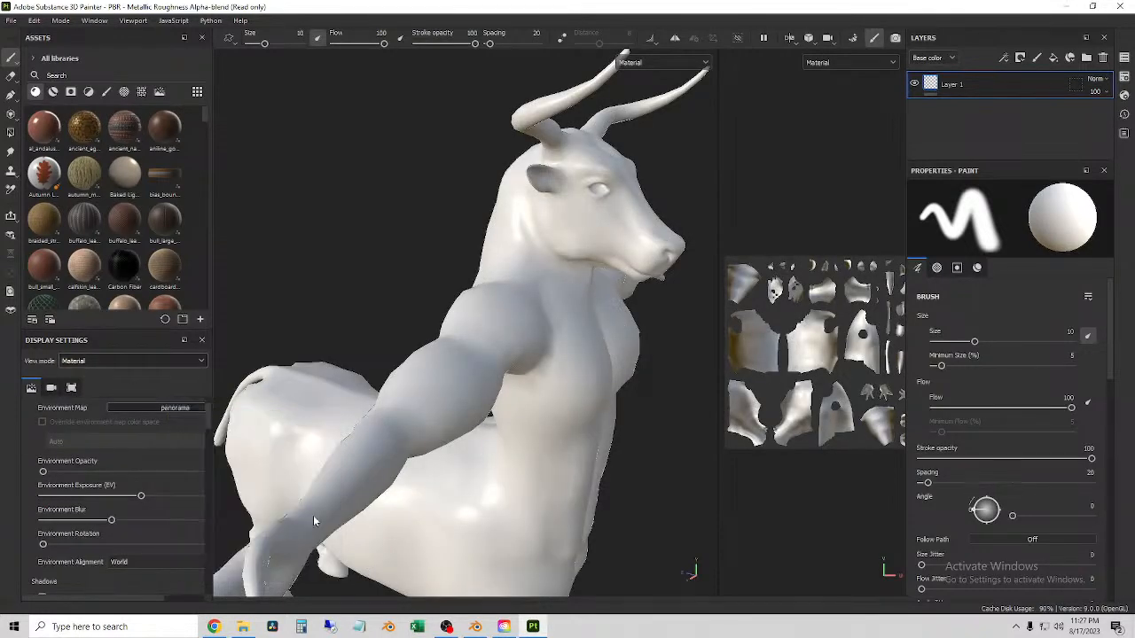
{"action": "left_click_drag", "start_coordinate": [141, 498], "coordinate": [132, 504]}
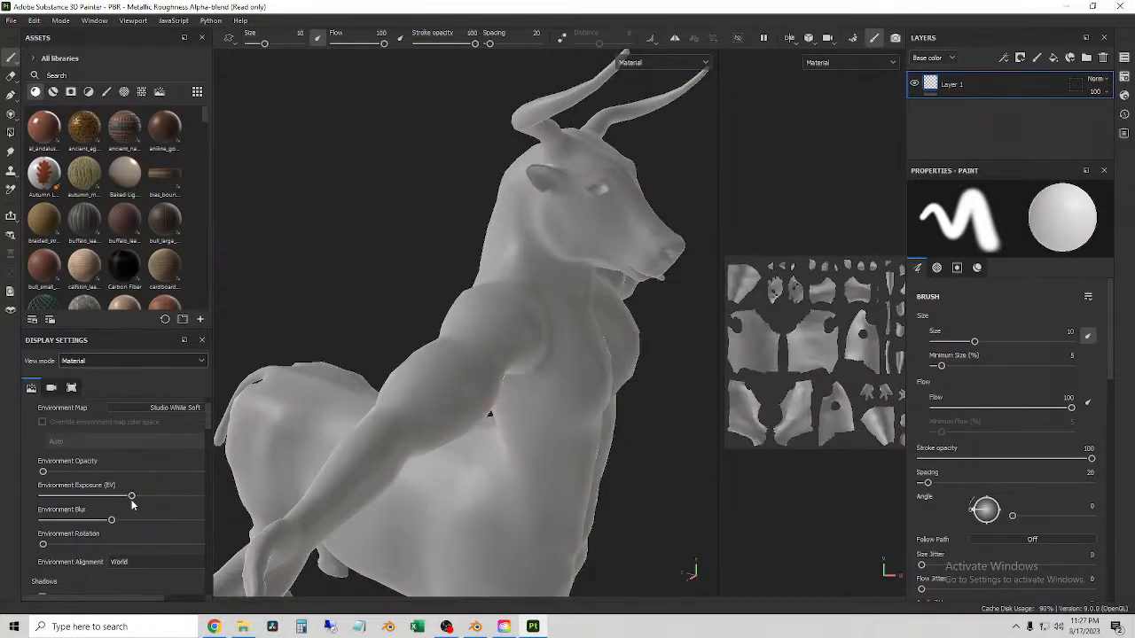
- Switch the environment shadows on and off to compare, and look through the camera settings
{"action": "scroll", "coordinate": [102, 519], "scroll_direction": "down", "scroll_amount": 3}
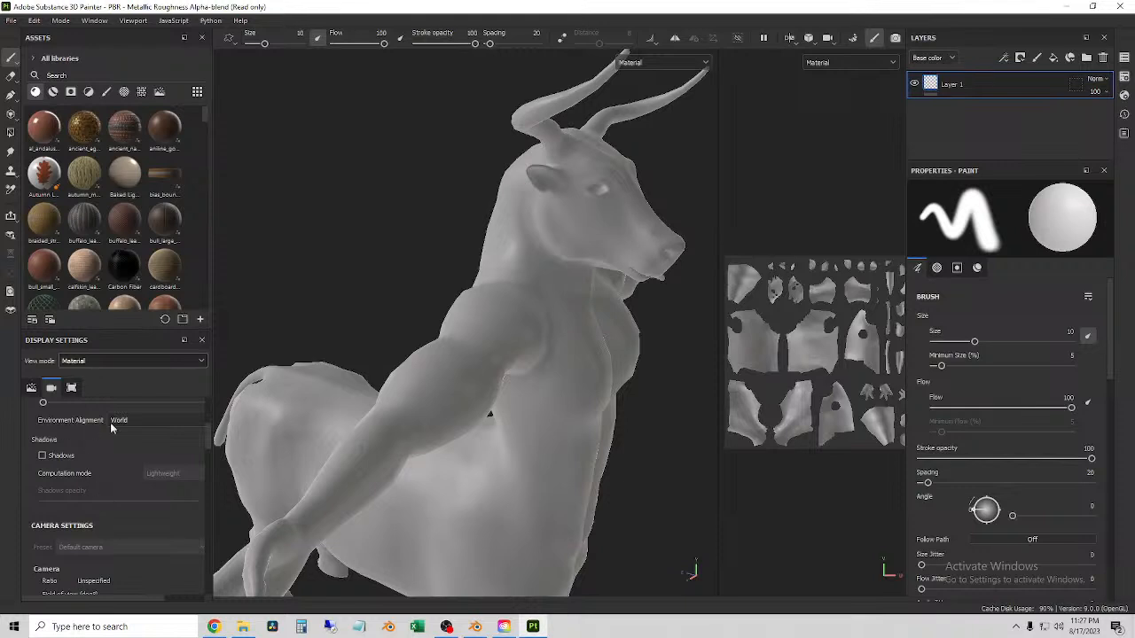
{"action": "scroll", "coordinate": [99, 492], "scroll_direction": "down", "scroll_amount": 1}
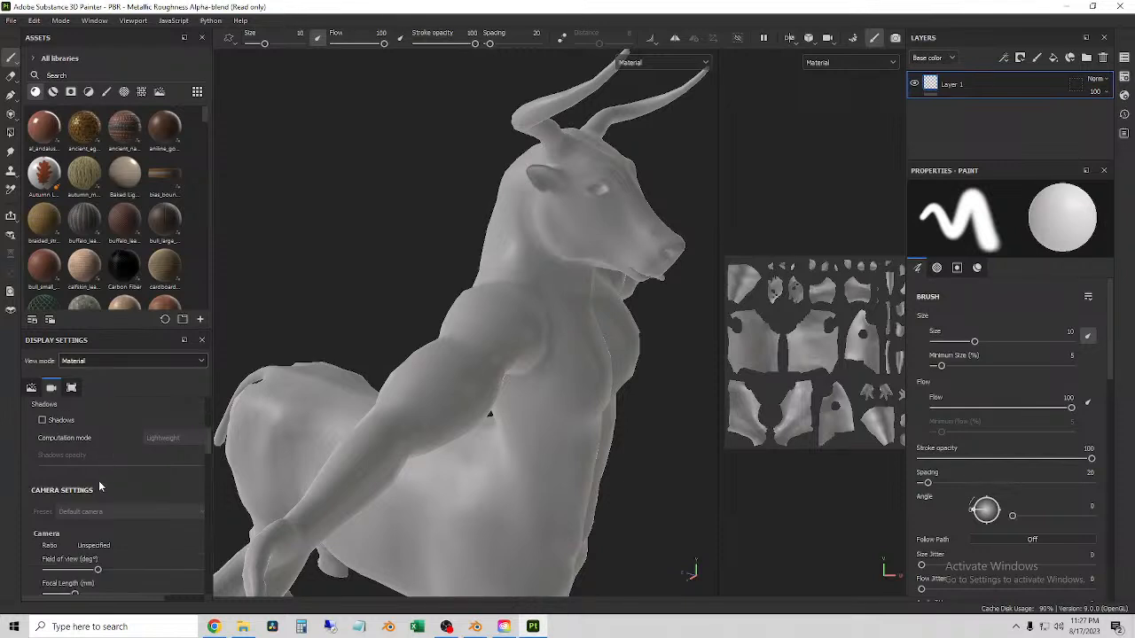
{"action": "left_click", "coordinate": [42, 423]}
{"action": "left_click", "coordinate": [42, 423]}
{"action": "scroll", "coordinate": [152, 536], "scroll_direction": "down", "scroll_amount": 3}
{"action": "scroll", "coordinate": [146, 532], "scroll_direction": "up", "scroll_amount": 5}
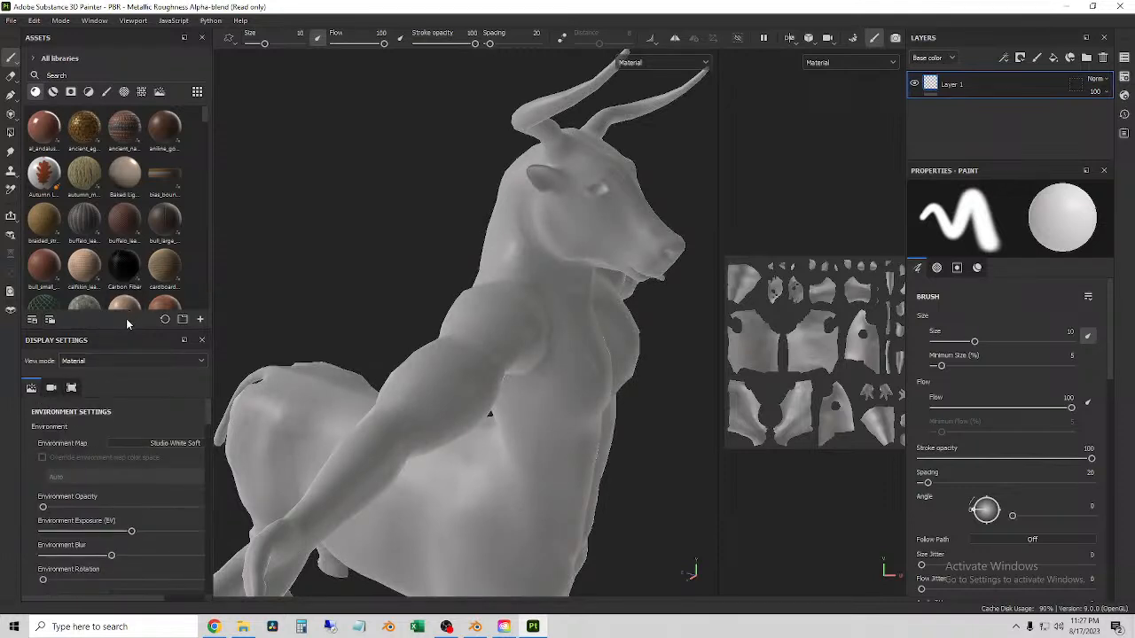
- Turn the model to a front view and rename the paint layer as Fur
{"action": "left_click_drag", "start_coordinate": [515, 336], "coordinate": [390, 248], "text": "alt"}
{"action": "double_click", "coordinate": [955, 84]}
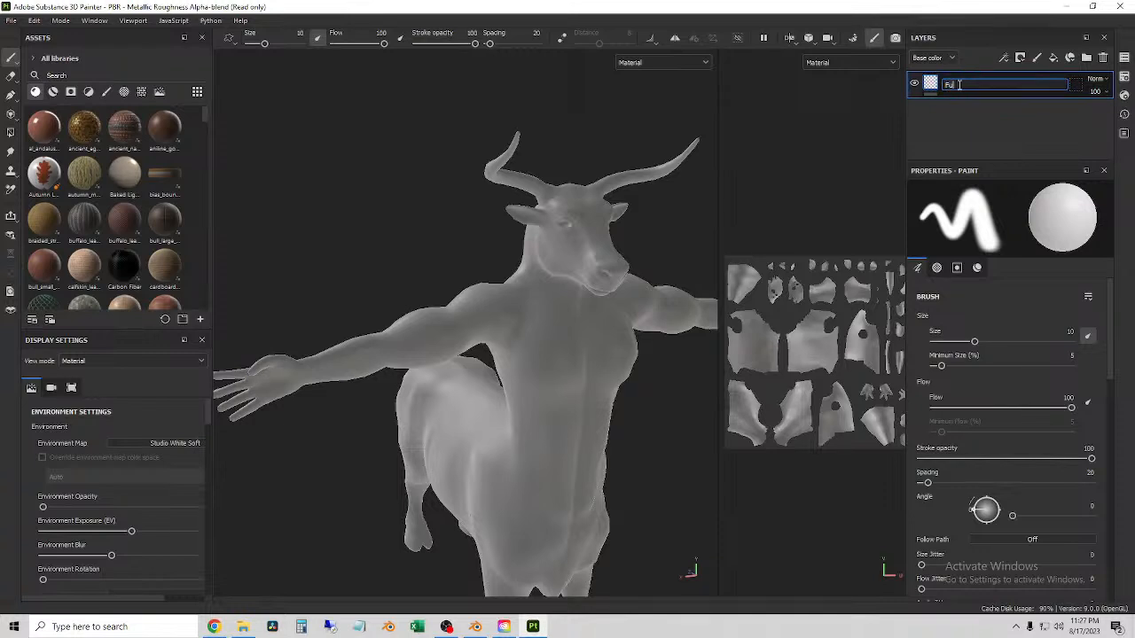
{"action": "key", "text": "Return"}
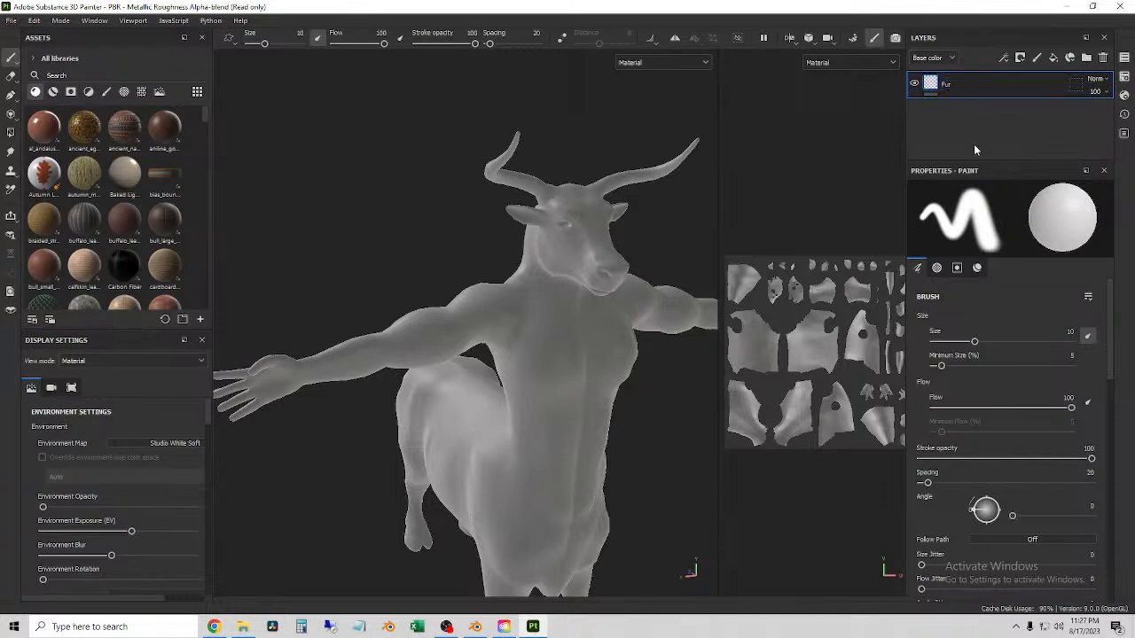
- Search the asset library for fur and load the Furbrush material onto the paint brush
{"action": "left_click", "coordinate": [63, 76]}
{"action": "type", "text": "fur"}
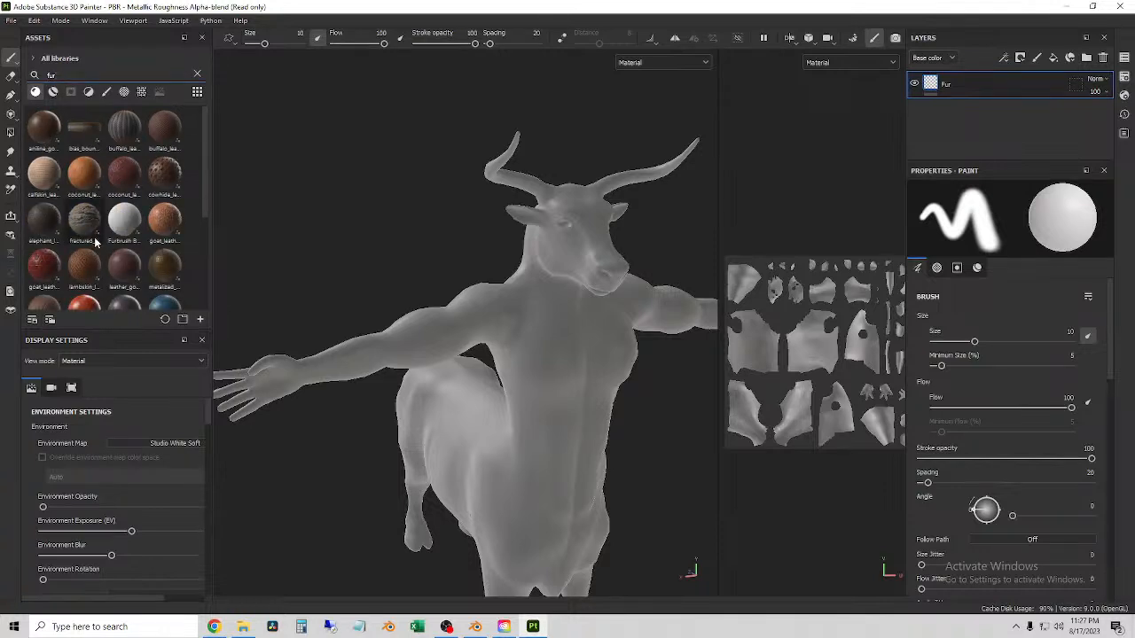
{"action": "left_click", "coordinate": [124, 220]}
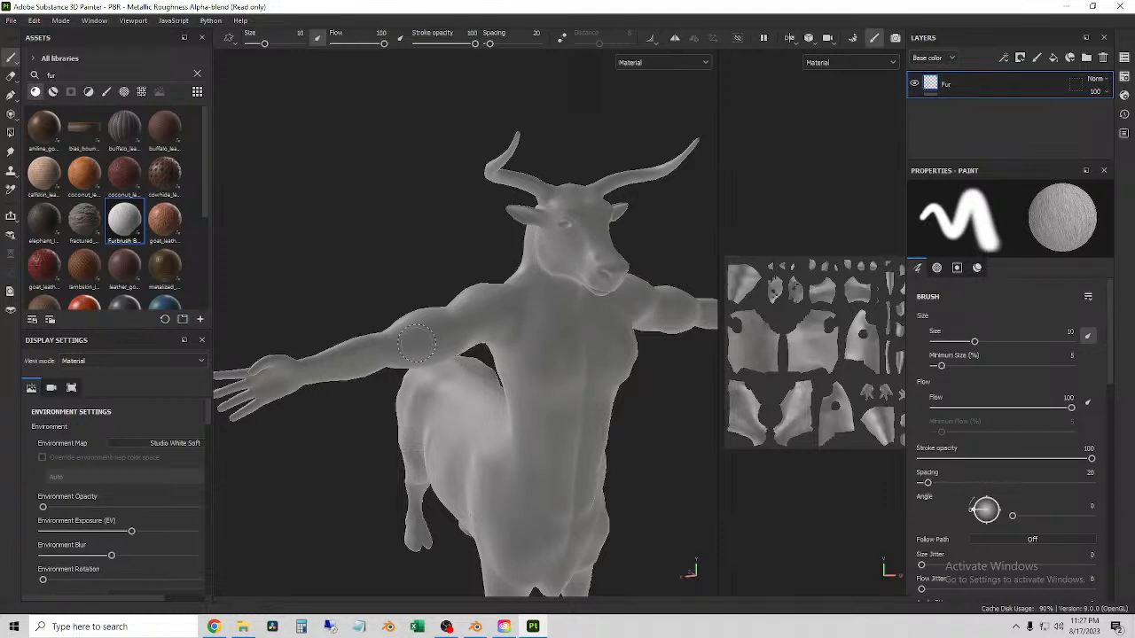
- Light the model with the Studio Automotive Neutral environment map
{"action": "scroll", "coordinate": [426, 350], "scroll_direction": "down", "scroll_amount": 1}
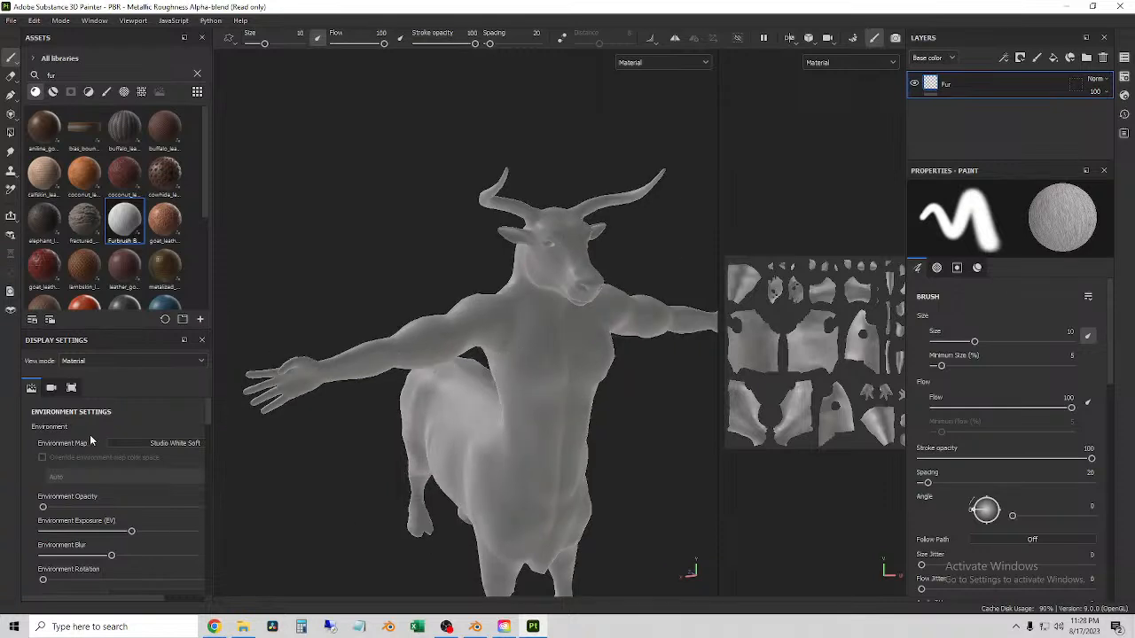
{"action": "left_click", "coordinate": [148, 444]}
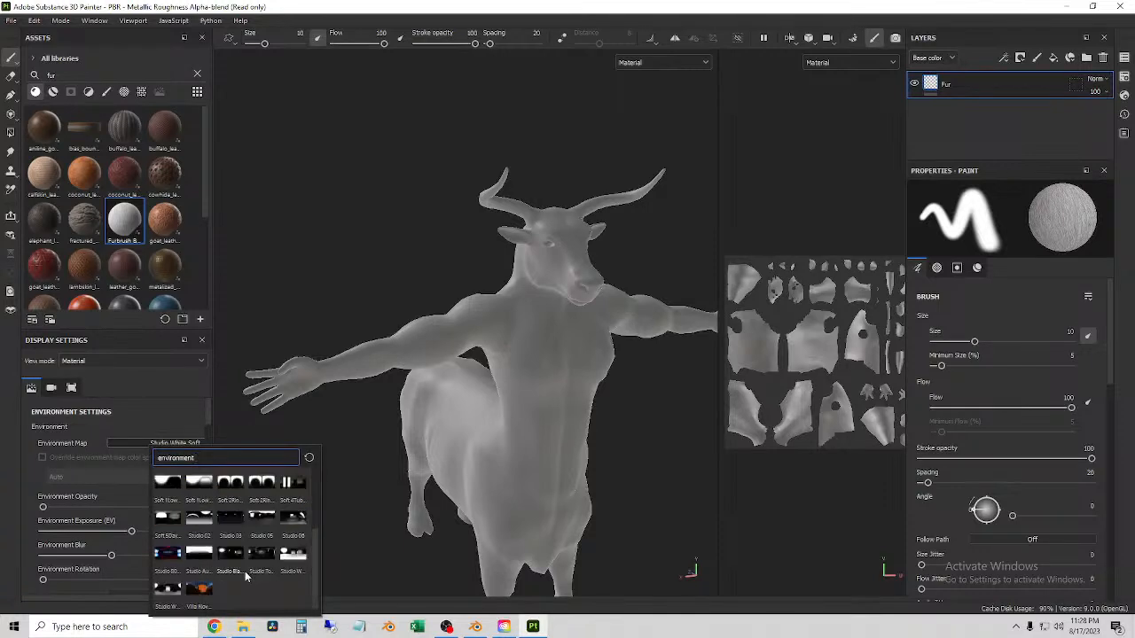
{"action": "left_click", "coordinate": [199, 551]}
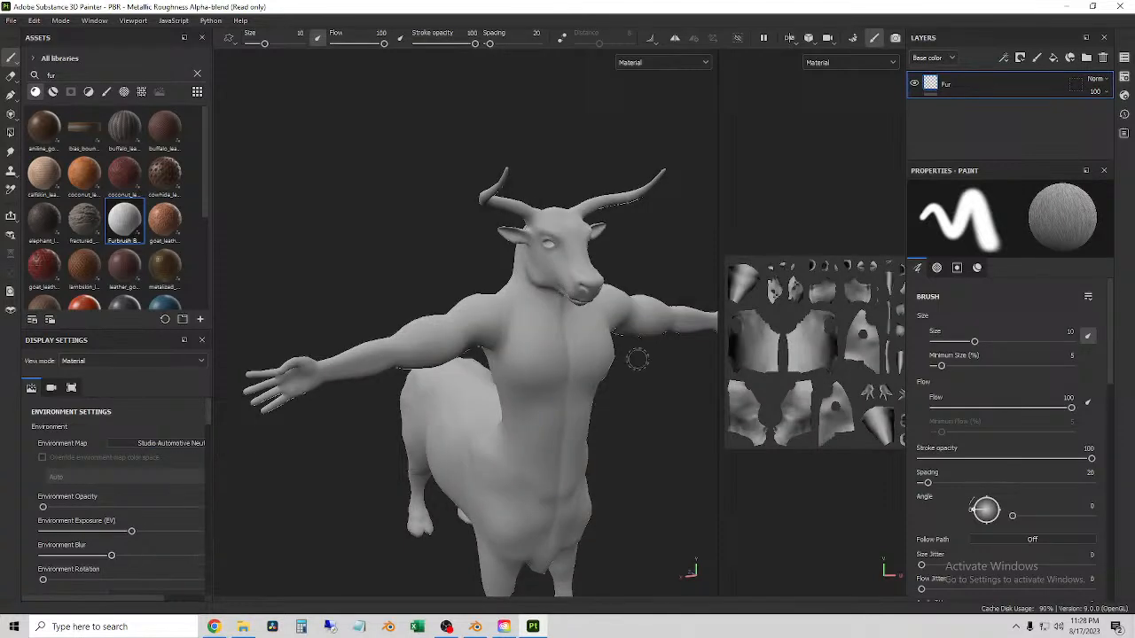
{"action": "left_click_drag", "start_coordinate": [643, 423], "coordinate": [598, 390], "text": "alt"}
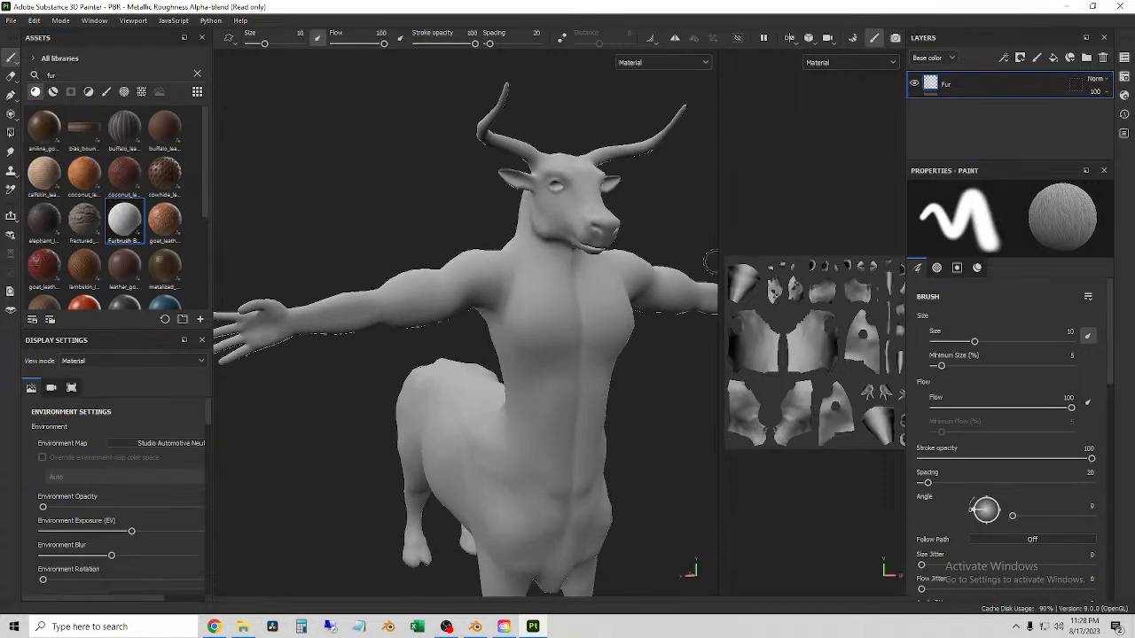
- Set the paint brush size to 21.23 and turn on Follow Path for the strokes
{"action": "left_click_drag", "start_coordinate": [264, 44], "coordinate": [273, 44]}
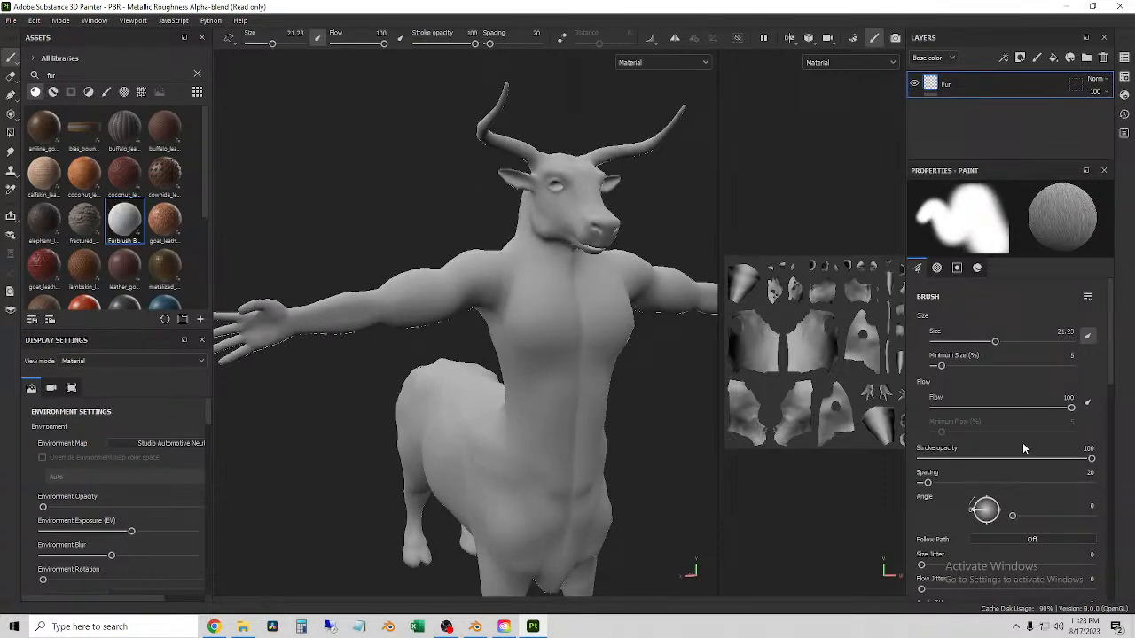
{"action": "scroll", "coordinate": [994, 494], "scroll_direction": "down", "scroll_amount": 4}
{"action": "left_click", "coordinate": [1008, 397]}
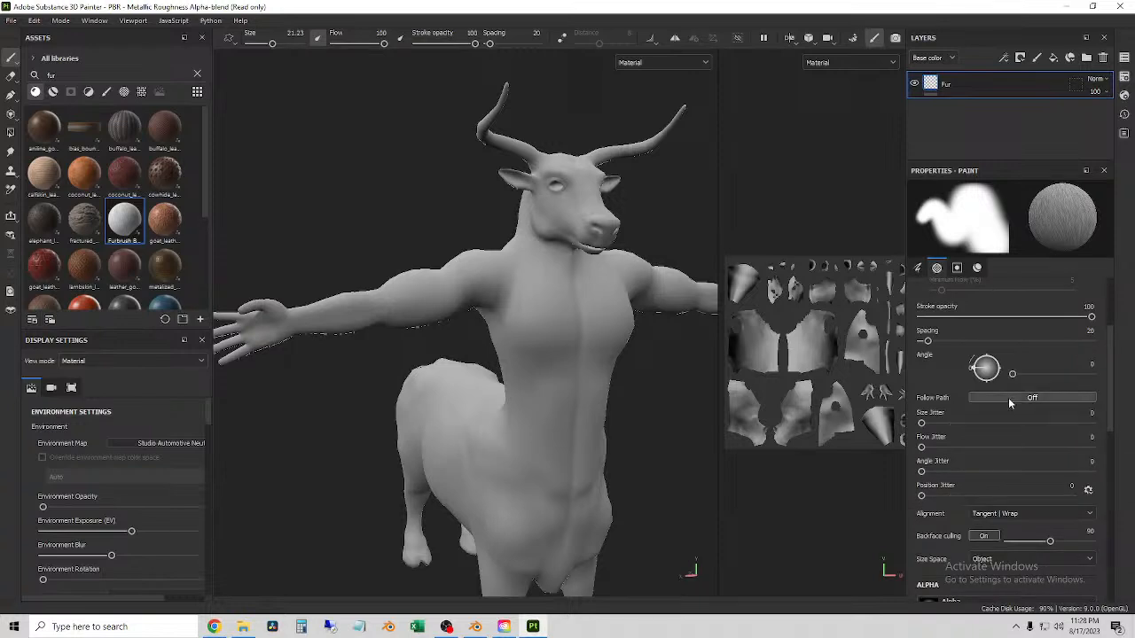
{"action": "scroll", "coordinate": [603, 372], "scroll_direction": "up", "scroll_amount": 2}
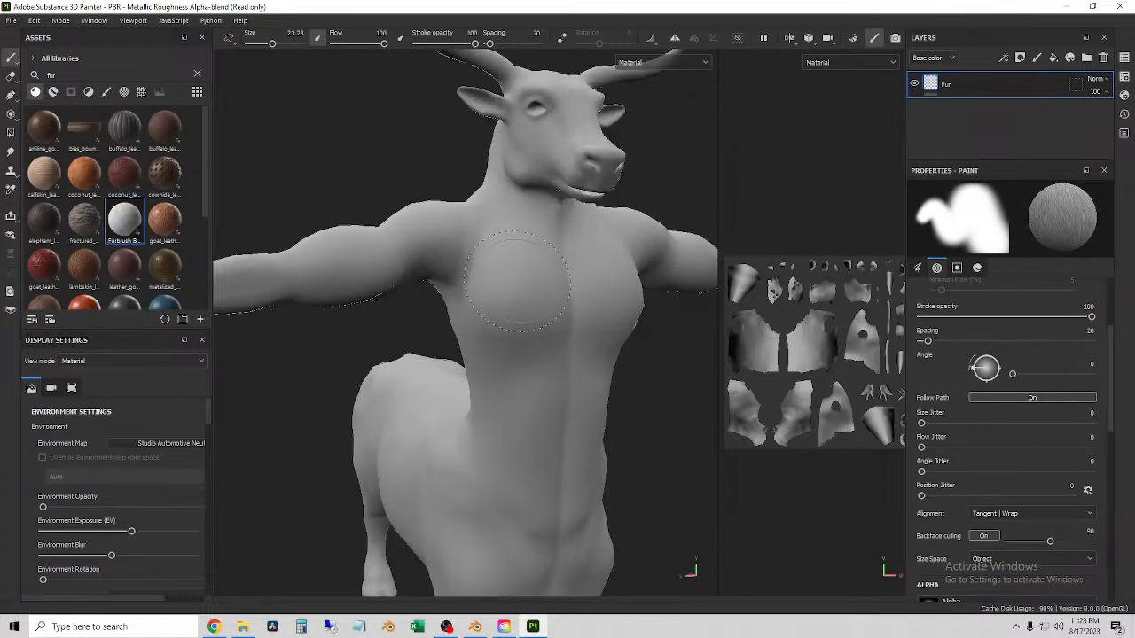
- Paint test strokes of Furbrush fur down the chest and torso
{"action": "mouse_move", "coordinate": [519, 288]}
{"action": "left_mouse_down"}
{"action": "mouse_move", "coordinate": [521, 330]}
{"action": "mouse_move", "coordinate": [499, 320]}
{"action": "mouse_move", "coordinate": [554, 318]}
{"action": "mouse_move", "coordinate": [536, 310]}
{"action": "mouse_move", "coordinate": [534, 346]}
{"action": "left_mouse_up"}
{"action": "scroll", "coordinate": [522, 334], "scroll_direction": "up", "scroll_amount": 2}
{"action": "scroll", "coordinate": [522, 333], "scroll_direction": "up", "scroll_amount": 2}
{"action": "scroll", "coordinate": [533, 315], "scroll_direction": "down", "scroll_amount": 3}
{"action": "left_click_drag", "start_coordinate": [515, 415], "coordinate": [472, 460]}
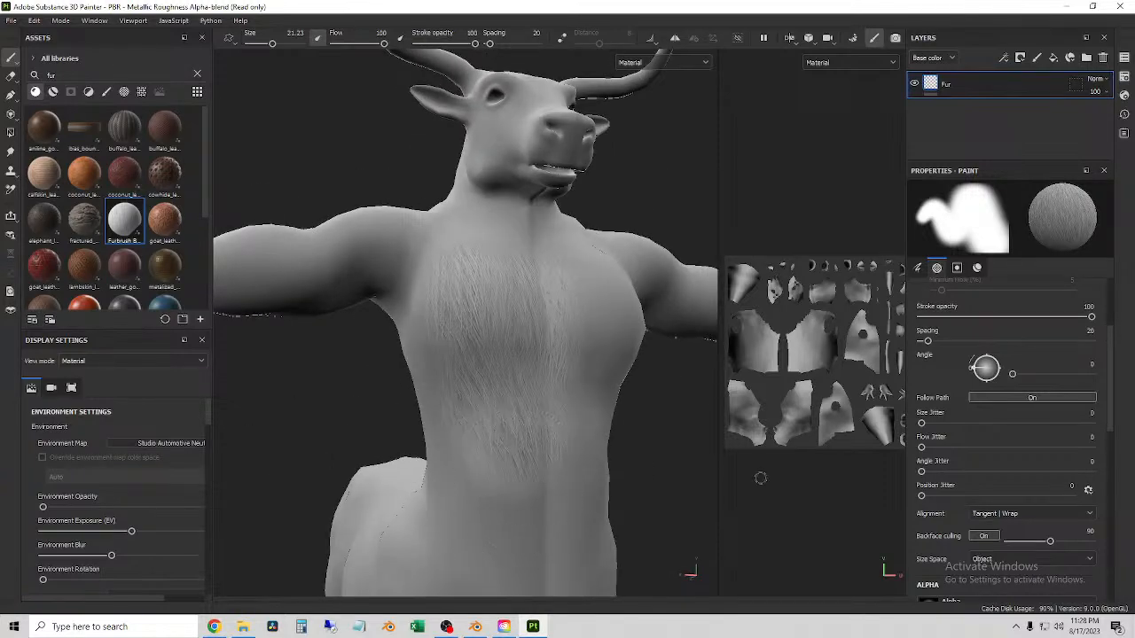
- Expand the Hair parameters of the Furbrush material to review its detail, width, length and scale settings
{"action": "scroll", "coordinate": [1058, 447], "scroll_direction": "down", "scroll_amount": 8}
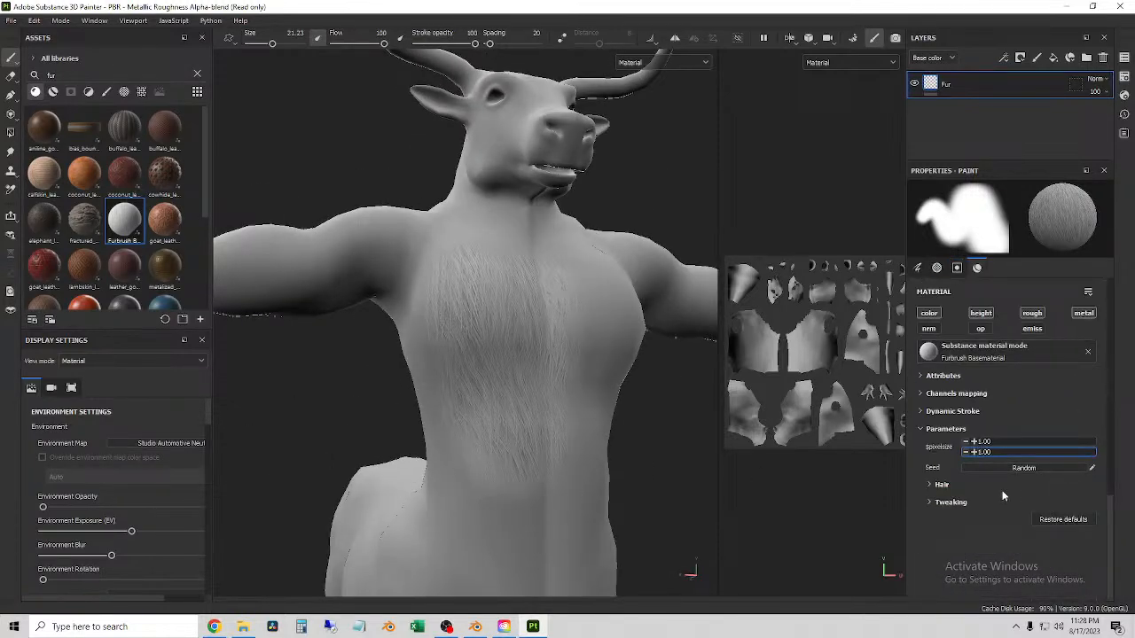
{"action": "left_click", "coordinate": [941, 485]}
{"action": "scroll", "coordinate": [944, 492], "scroll_direction": "down", "scroll_amount": 1}
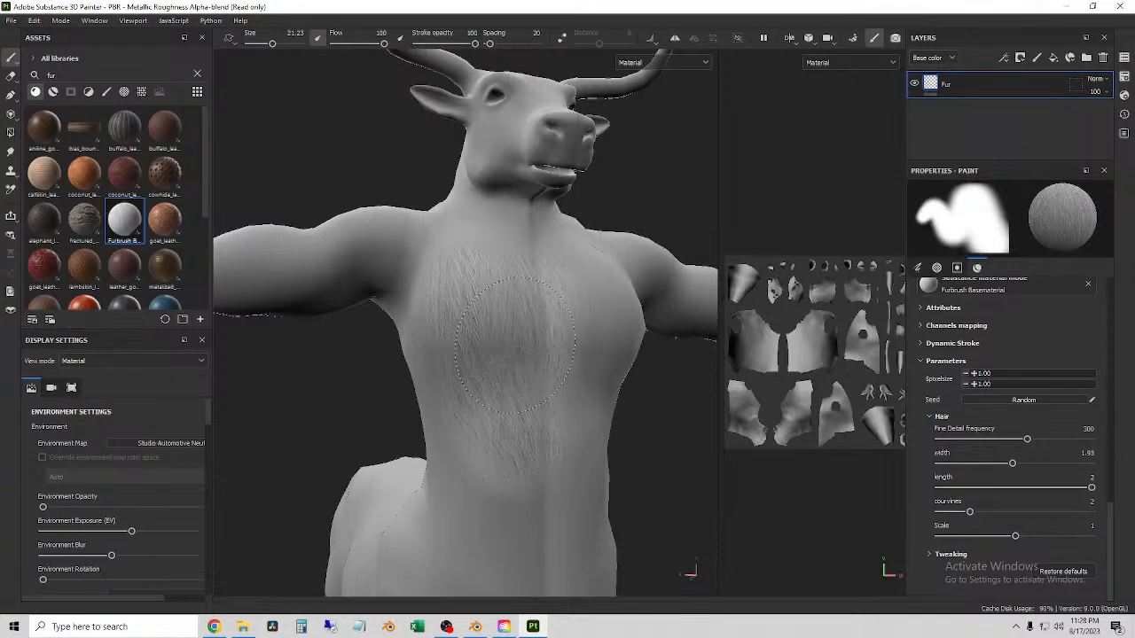
- Try one more fur stroke down the front of the chest, then undo all the fur strokes
{"action": "mouse_move", "coordinate": [527, 302]}
{"action": "left_mouse_down", "text": "alt"}
{"action": "mouse_move", "coordinate": [446, 345]}
{"action": "mouse_move", "coordinate": [573, 340]}
{"action": "left_mouse_up", "text": "alt"}
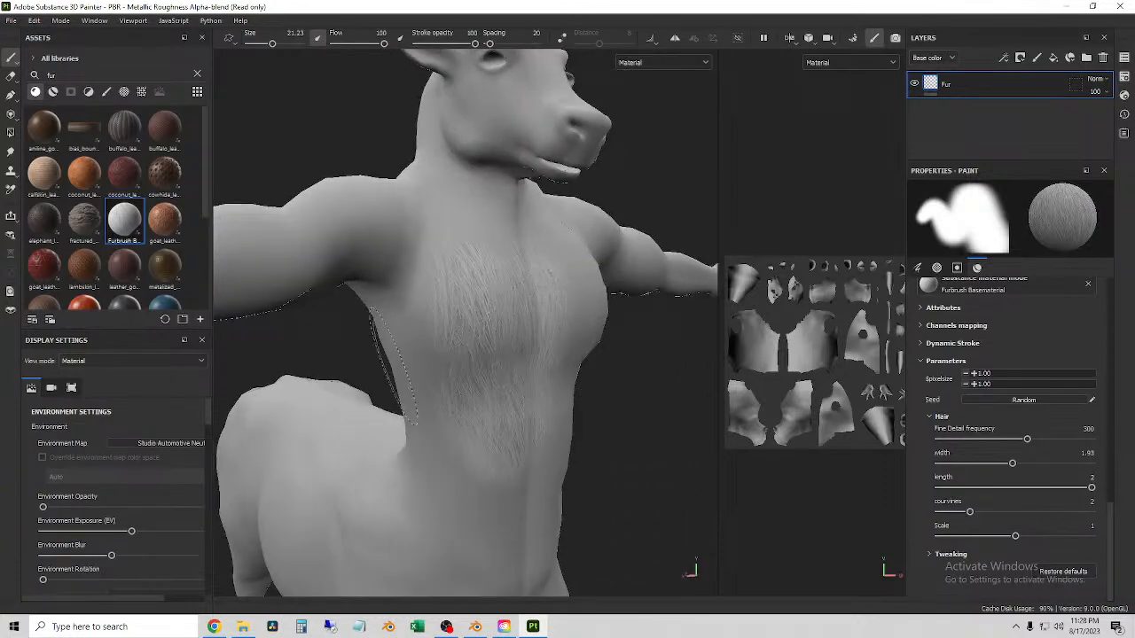
{"action": "left_click_drag", "start_coordinate": [583, 423], "coordinate": [479, 409], "text": "alt"}
{"action": "mouse_move", "coordinate": [484, 237]}
{"action": "left_mouse_down"}
{"action": "mouse_move", "coordinate": [474, 272]}
{"action": "mouse_move", "coordinate": [510, 384]}
{"action": "left_mouse_up"}
{"action": "key", "text": "ctrl+z"}
{"action": "key", "text": "ctrl+z"}
{"action": "key", "text": "ctrl+z"}
{"action": "key", "text": "ctrl+z"}
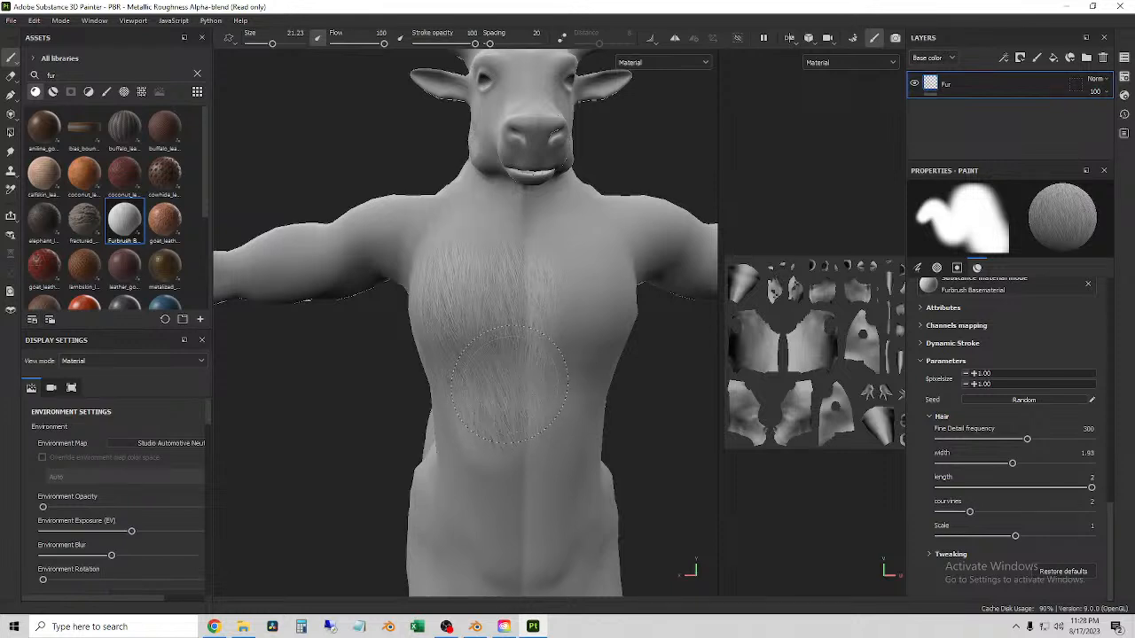
{"action": "key", "text": "ctrl+z"}
{"action": "key", "text": "ctrl+z"}
{"action": "key", "text": "ctrl+z"}
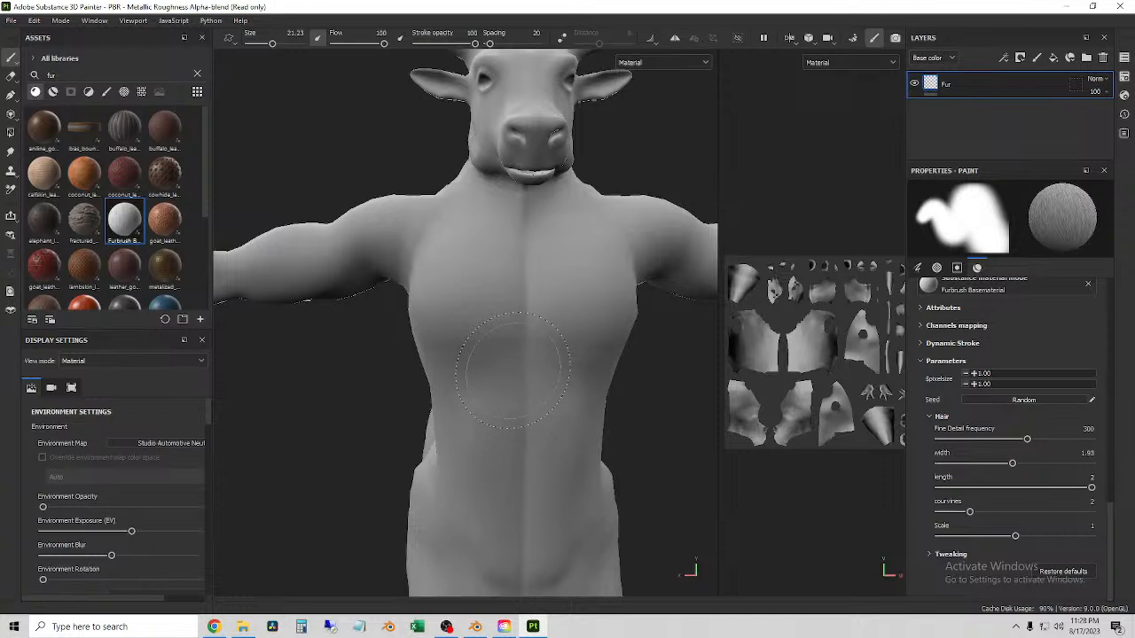
- Rename the Fur paint layer as Skin
{"action": "scroll", "coordinate": [479, 354], "scroll_direction": "down", "scroll_amount": 5}
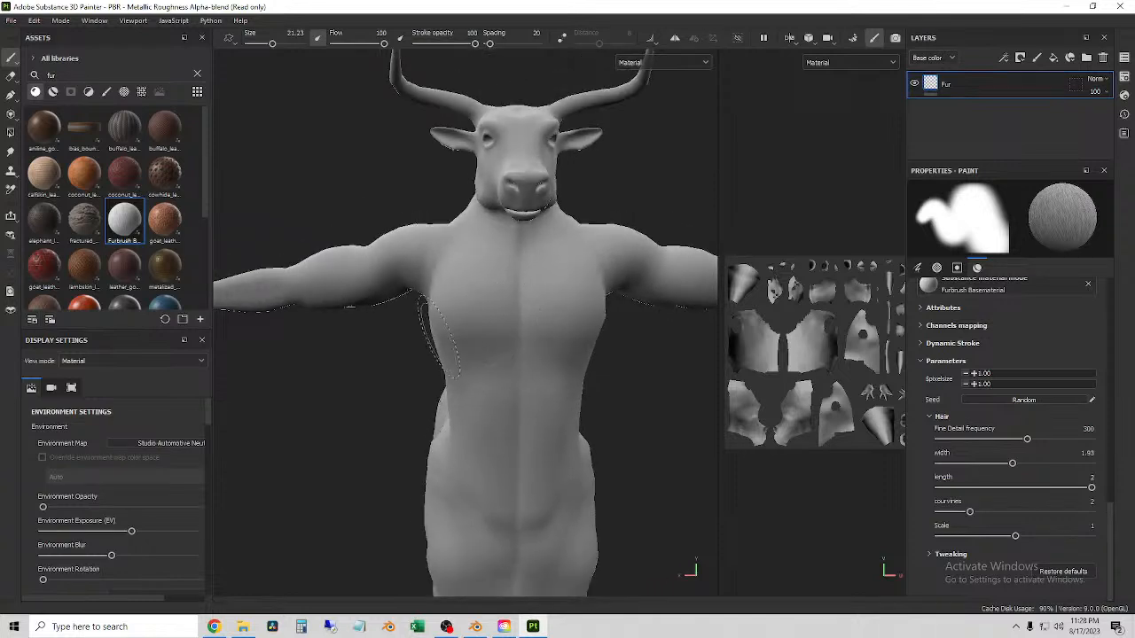
{"action": "left_click_drag", "start_coordinate": [425, 346], "coordinate": [455, 372], "text": "alt"}
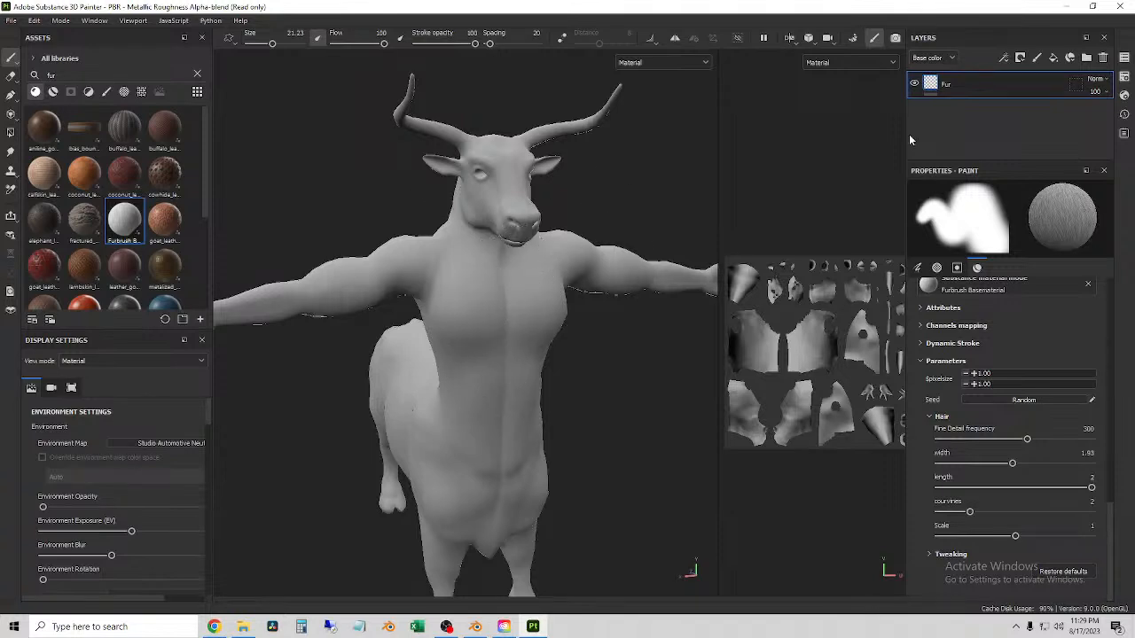
{"action": "double_click", "coordinate": [950, 87]}
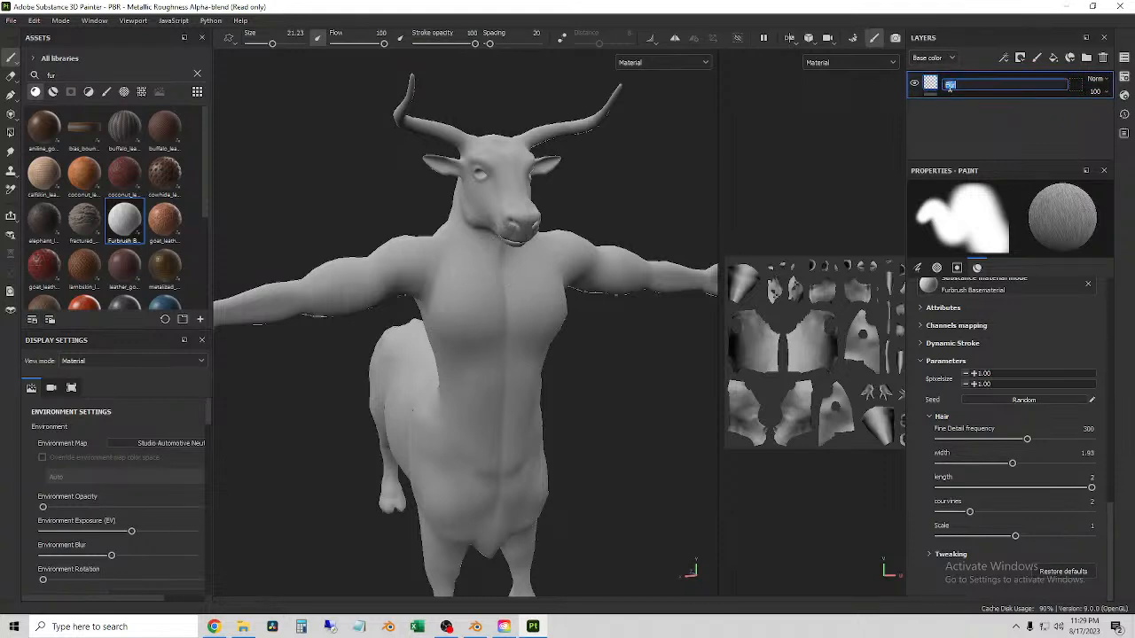
{"action": "type", "text": "Skin"}
{"action": "key", "text": "Return"}
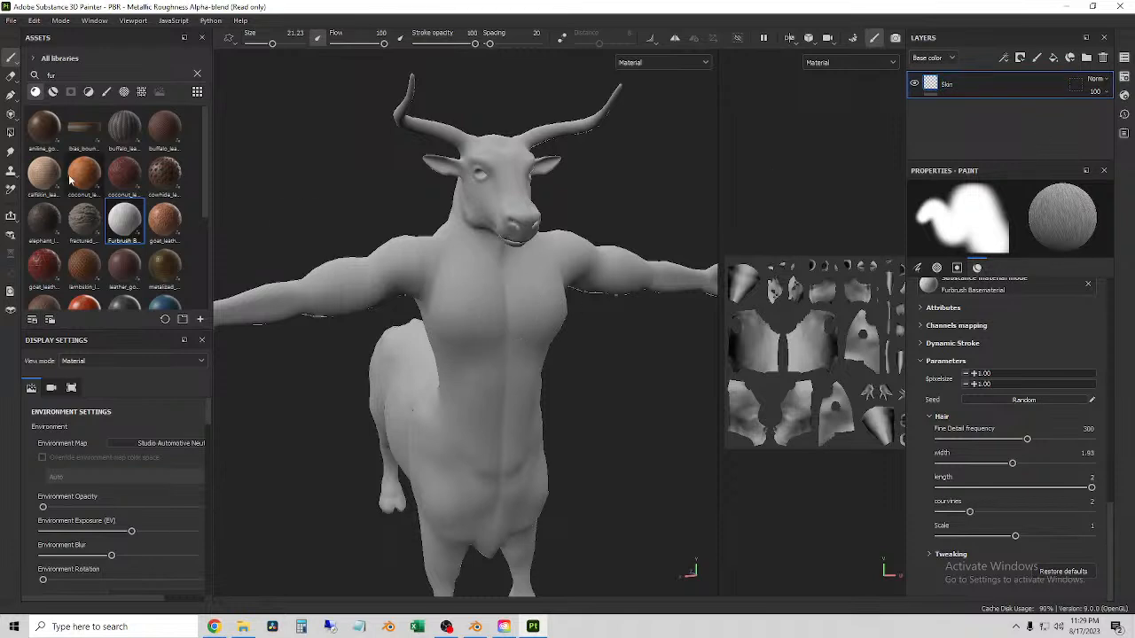
- Search the asset library for hide and select the natural_cowhide_leather material
{"action": "left_click", "coordinate": [78, 73]}
{"action": "type", "text": "hide"}
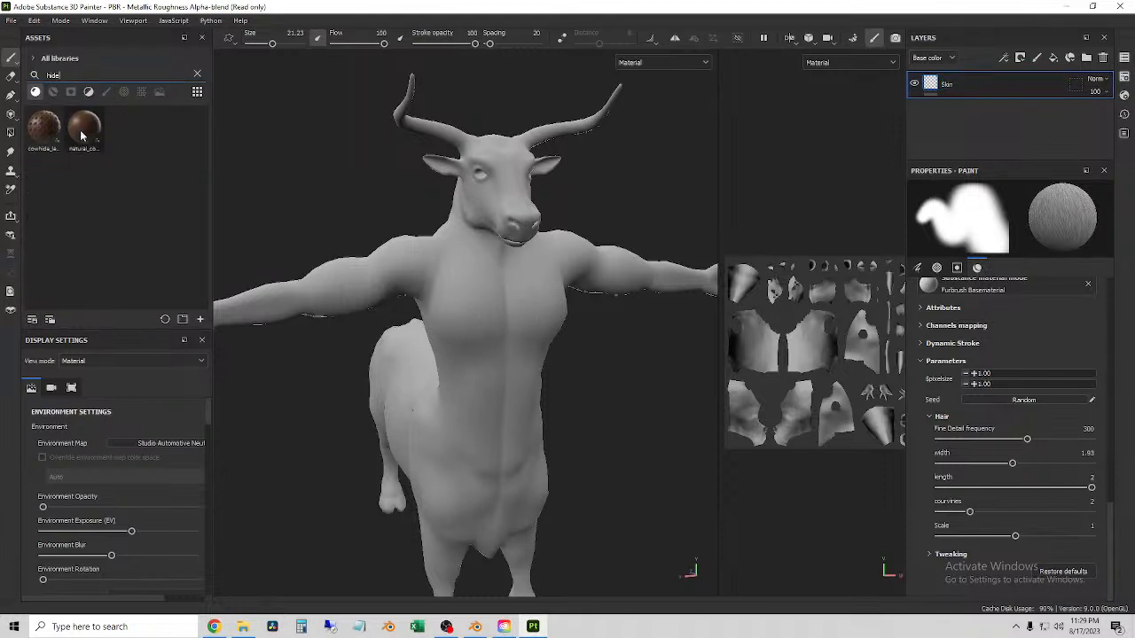
{"action": "mouse_move", "coordinate": [81, 135]}
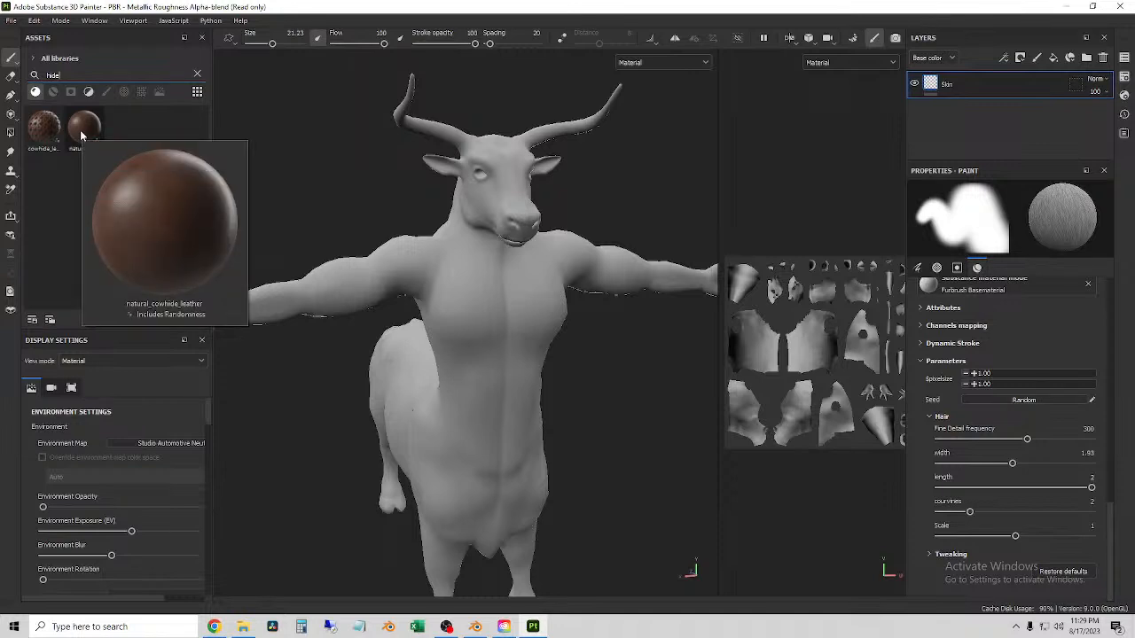
{"action": "left_click", "coordinate": [85, 135]}
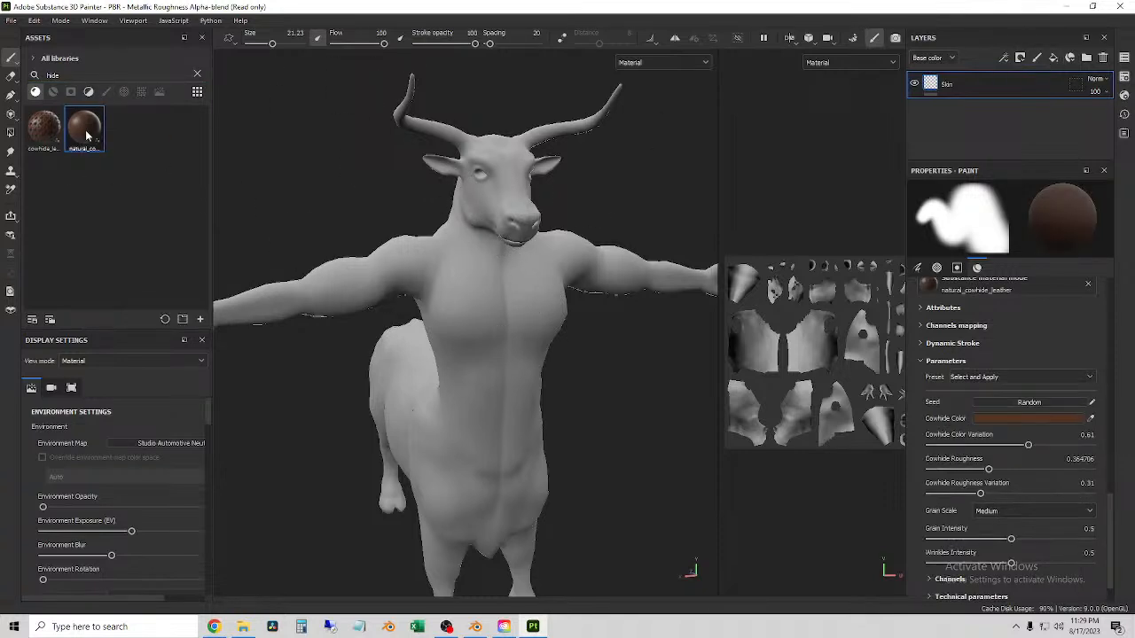
{"action": "mouse_move", "coordinate": [84, 135]}
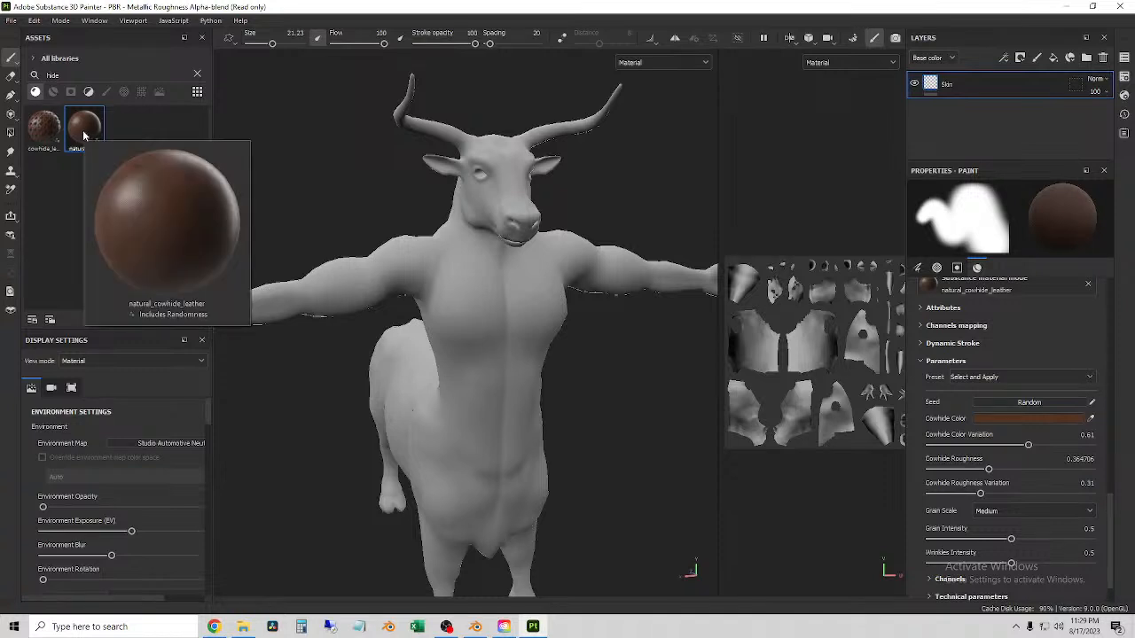
- Try natural_cowhide_leather over the whole body as a fill layer, then delete that layer
{"action": "left_click_drag", "start_coordinate": [84, 134], "coordinate": [461, 263]}
{"action": "scroll", "coordinate": [502, 357], "scroll_direction": "up", "scroll_amount": 5}
{"action": "left_click_drag", "start_coordinate": [546, 327], "coordinate": [572, 332], "text": "alt"}
{"action": "left_click_drag", "start_coordinate": [658, 303], "coordinate": [459, 217], "text": "alt"}
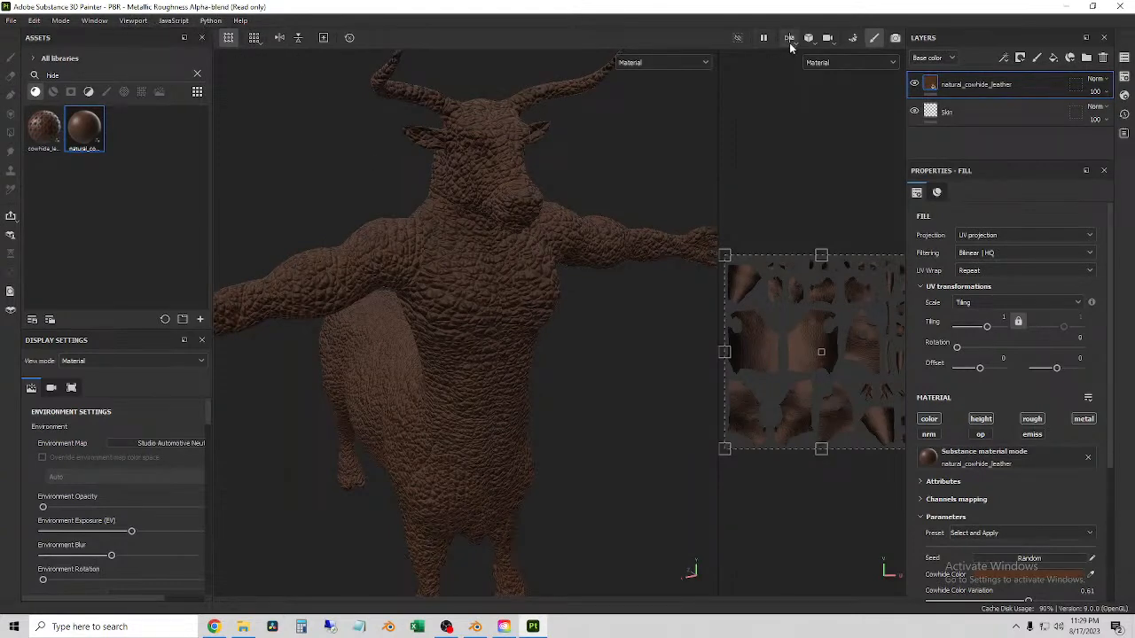
{"action": "key", "text": "Delete"}
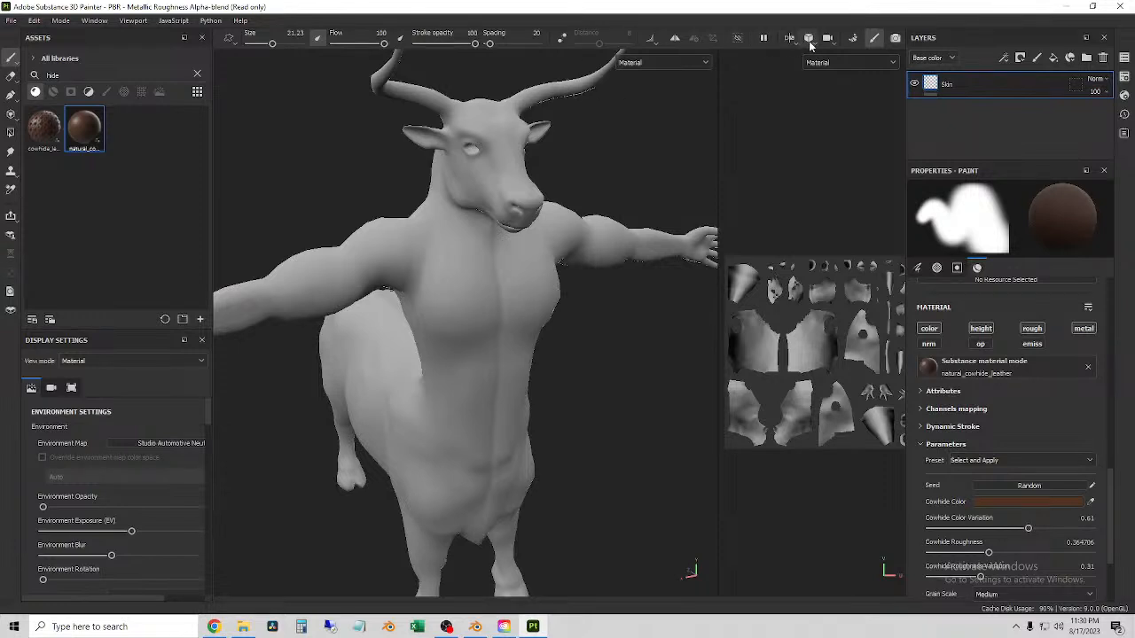
- Turn on mirror symmetry across the X axis for painting and show its settings
{"action": "left_click", "coordinate": [794, 42]}
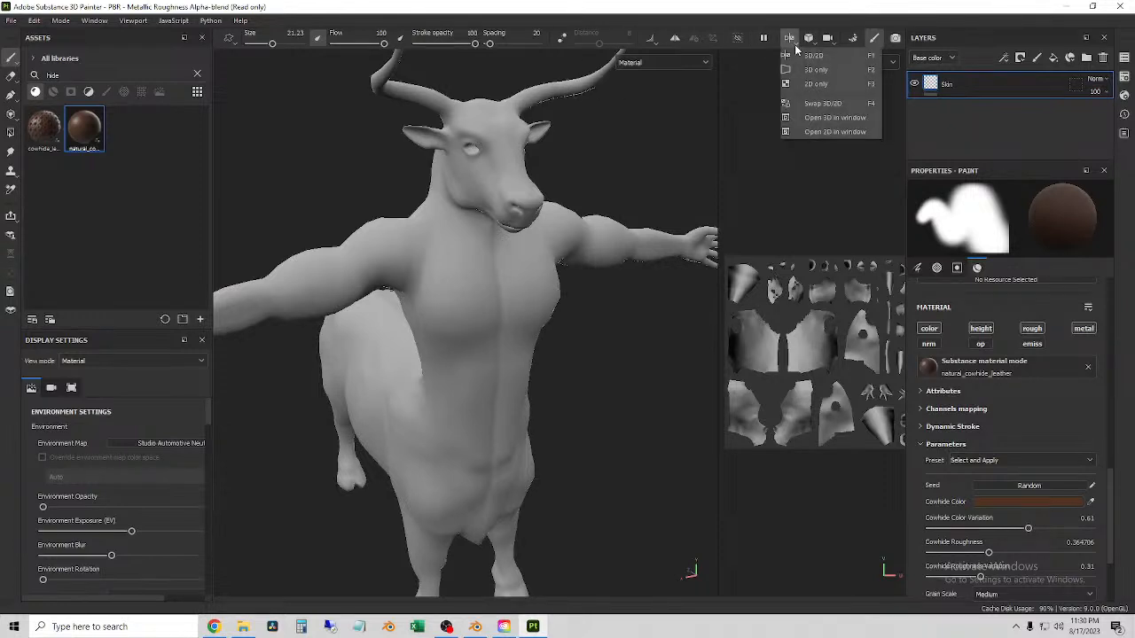
{"action": "left_click", "coordinate": [672, 41]}
{"action": "left_click", "coordinate": [672, 39]}
{"action": "left_click", "coordinate": [693, 39]}
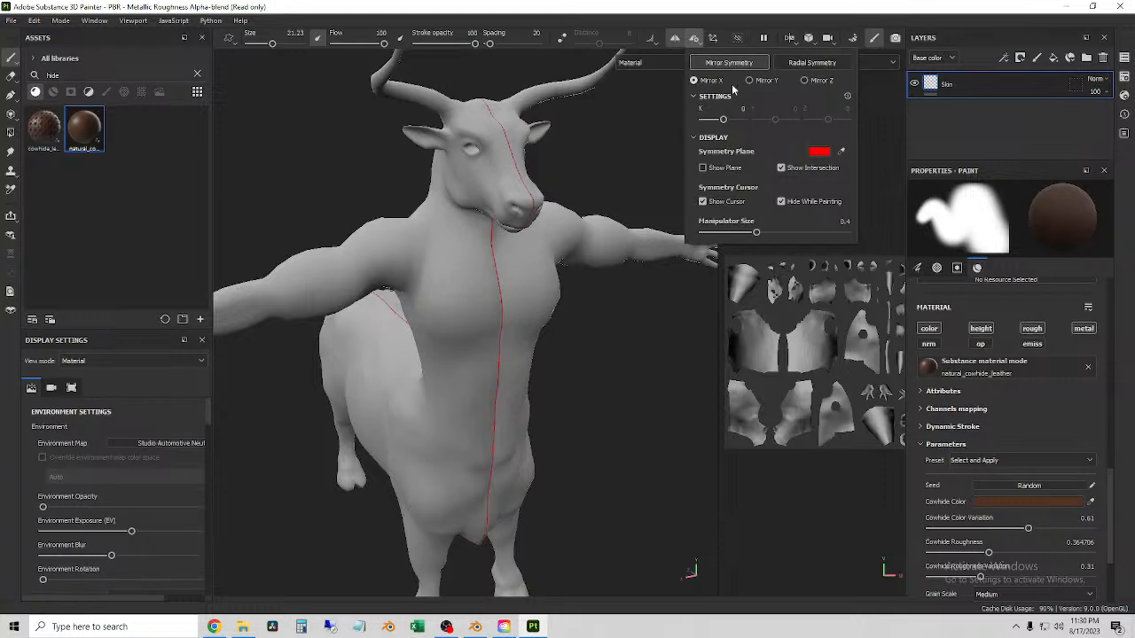
- Cover the whole body with natural_cowhide_leather as a fill layer above the Skin layer
{"action": "left_click_drag", "start_coordinate": [74, 141], "coordinate": [448, 257]}
{"action": "left_click_drag", "start_coordinate": [572, 350], "coordinate": [531, 307], "text": "alt"}
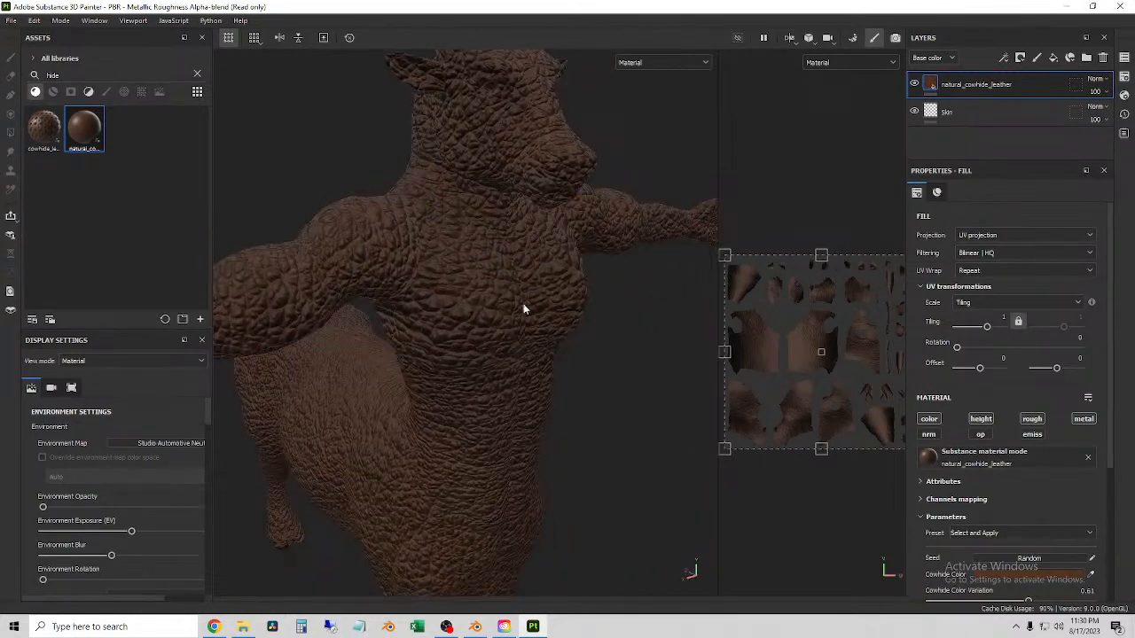
{"action": "scroll", "coordinate": [547, 381], "scroll_direction": "down", "scroll_amount": 3}
{"action": "left_click_drag", "start_coordinate": [593, 421], "coordinate": [582, 370], "text": "alt"}
{"action": "scroll", "coordinate": [577, 400], "scroll_direction": "up", "scroll_amount": 3}
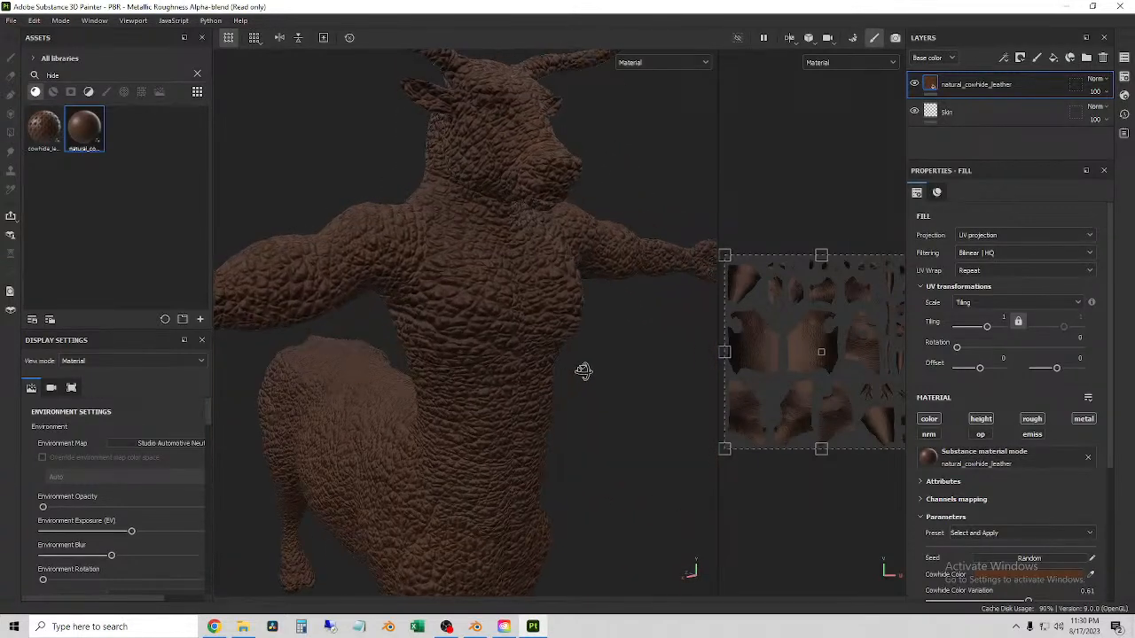
{"action": "scroll", "coordinate": [1029, 482], "scroll_direction": "down", "scroll_amount": 2}
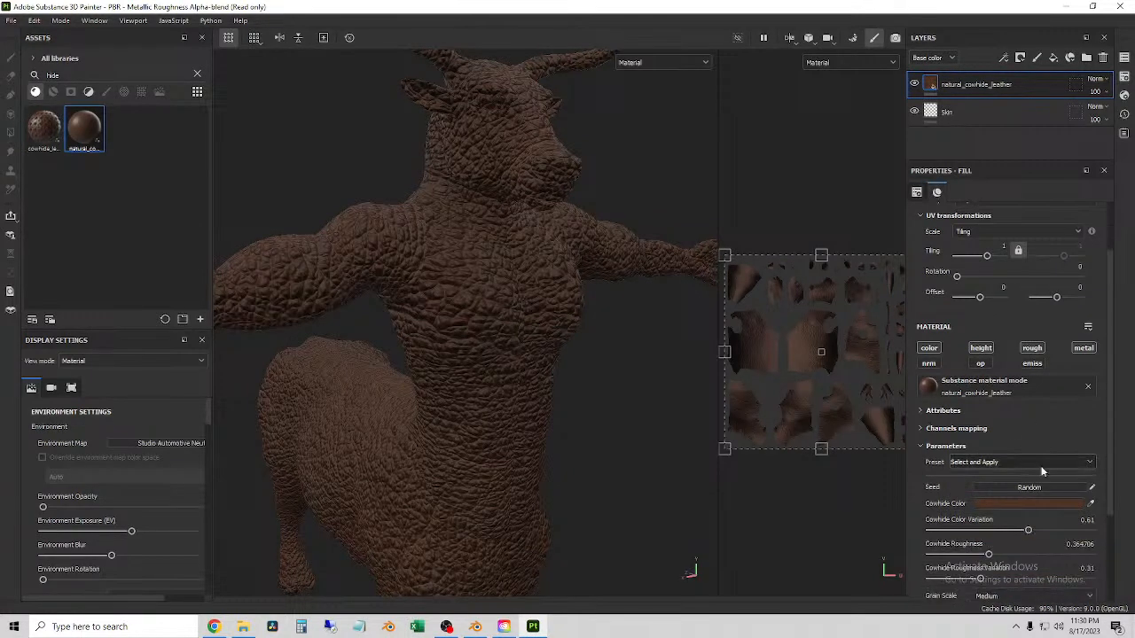
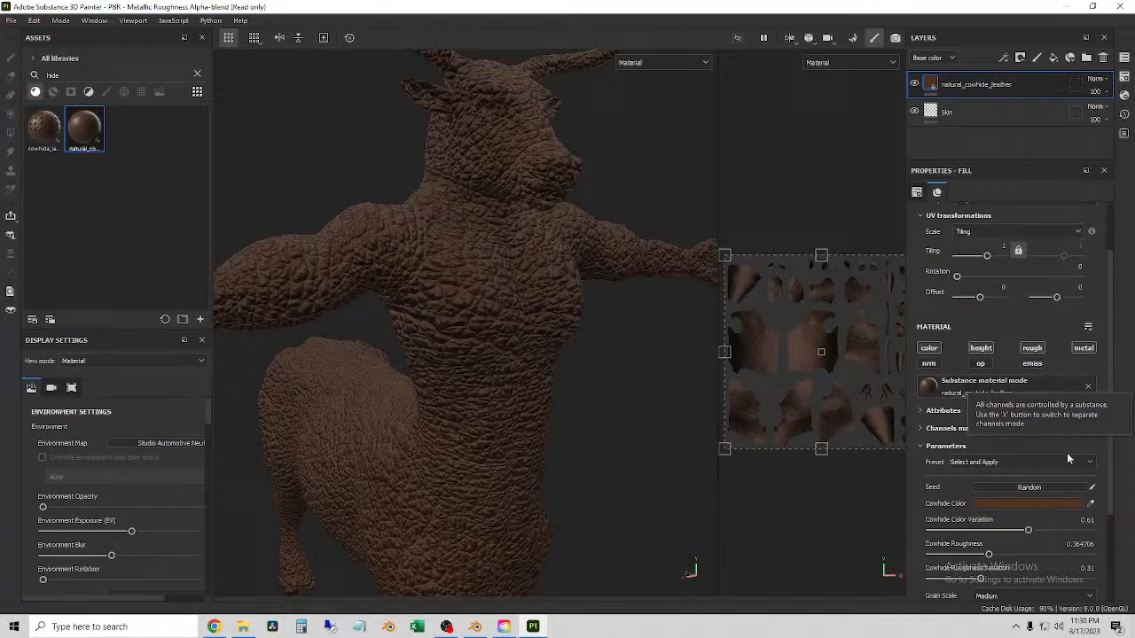
- Change the leather's Cowhide Color to a much darker brown
{"action": "left_click", "coordinate": [1069, 504]}
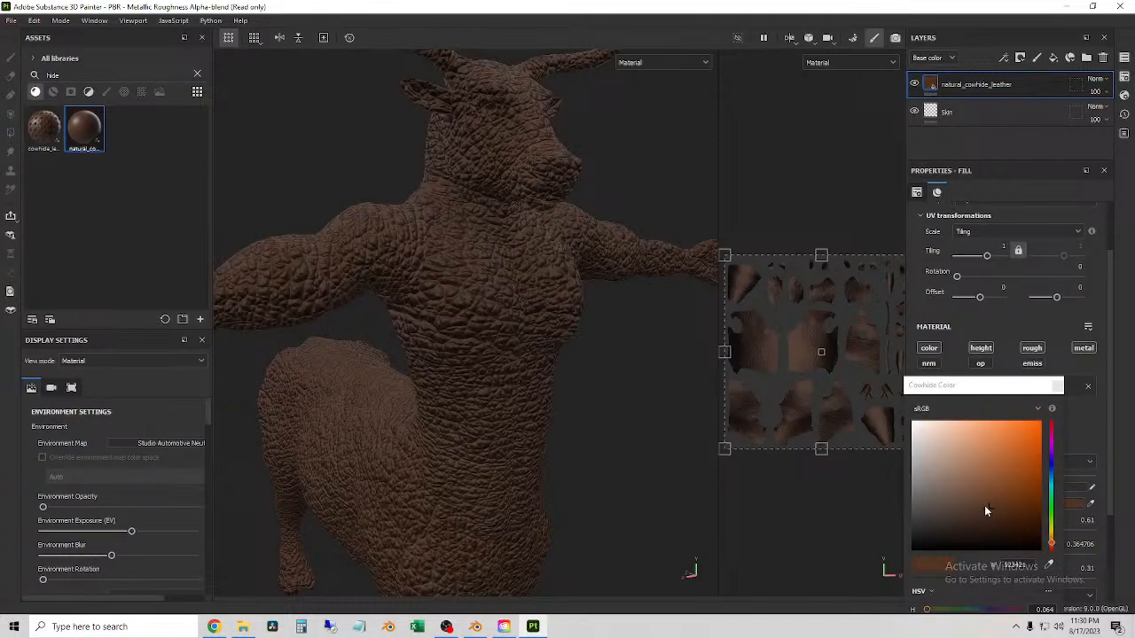
{"action": "left_click", "coordinate": [984, 530]}
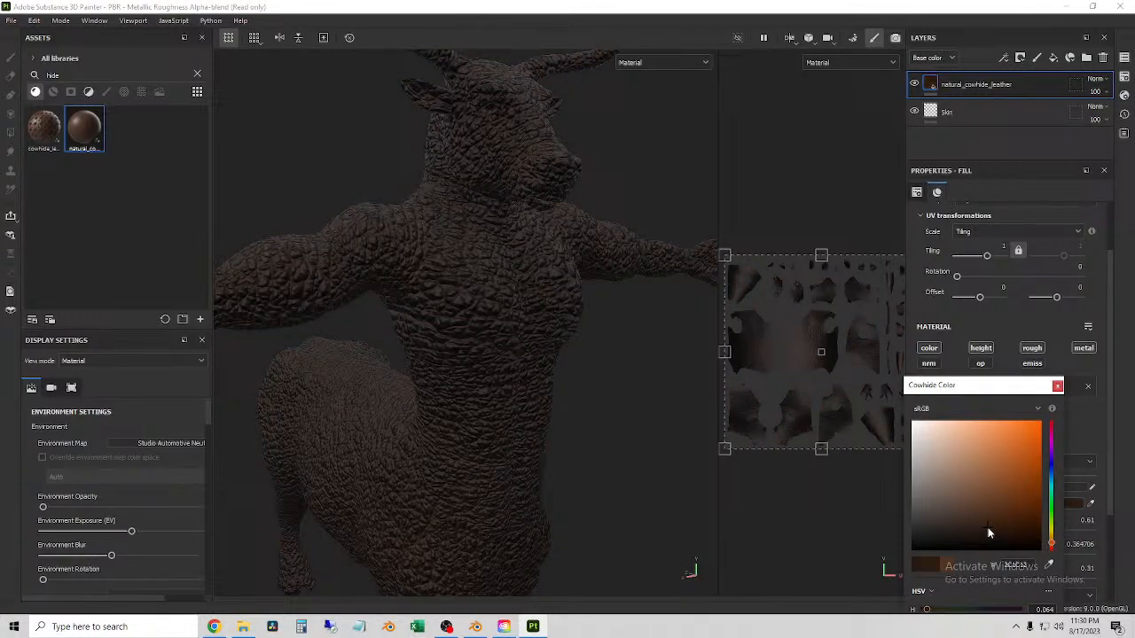
{"action": "left_click_drag", "start_coordinate": [979, 532], "coordinate": [982, 531]}
{"action": "left_click", "coordinate": [1097, 423]}
- Try the Large grain scale on the cowhide leather, then set it to Small and test the grain intensity
{"action": "scroll", "coordinate": [1059, 469], "scroll_direction": "down", "scroll_amount": 3}
{"action": "left_click", "coordinate": [1036, 469]}
{"action": "left_click", "coordinate": [1017, 488]}
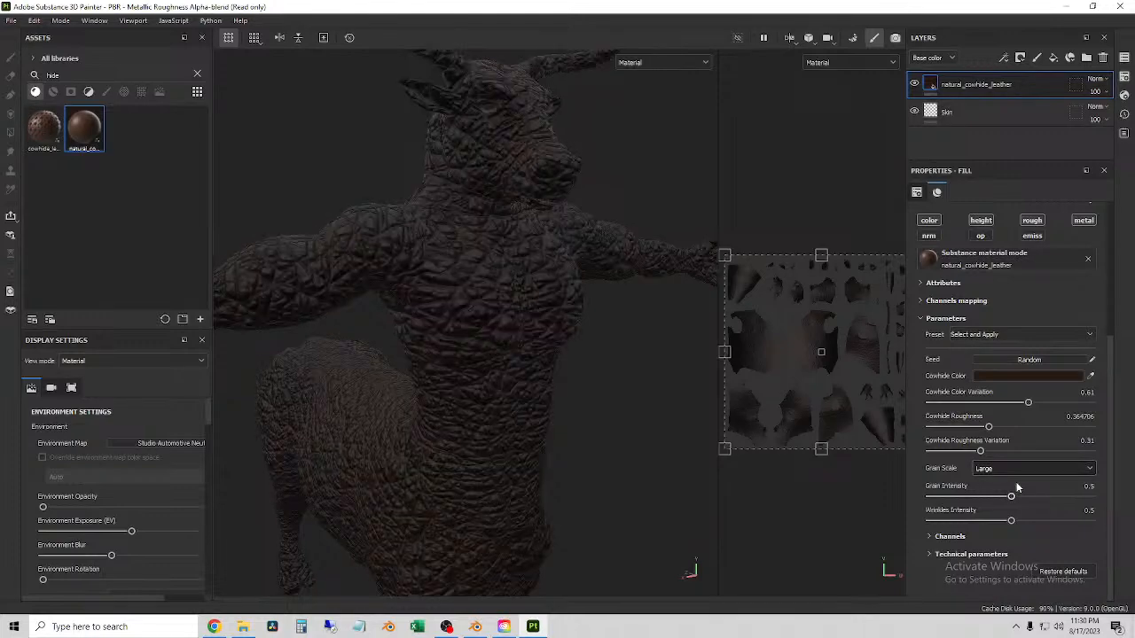
{"action": "left_click", "coordinate": [1020, 471]}
{"action": "left_click", "coordinate": [984, 508]}
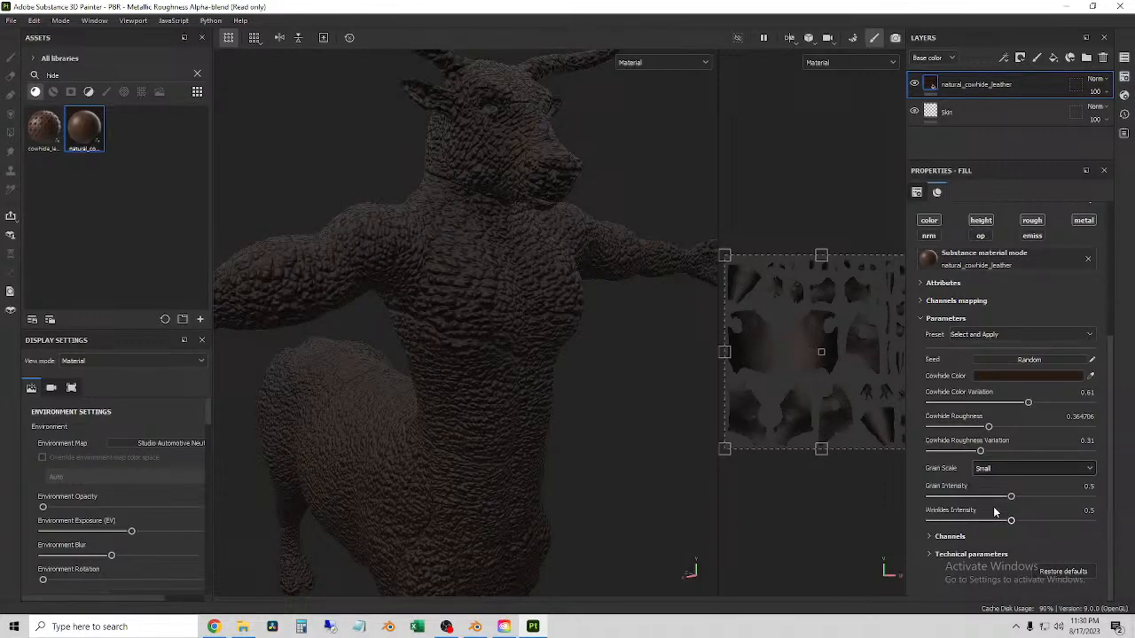
{"action": "mouse_move", "coordinate": [1011, 497]}
{"action": "left_mouse_down"}
{"action": "mouse_move", "coordinate": [1074, 498]}
{"action": "mouse_move", "coordinate": [967, 509]}
{"action": "mouse_move", "coordinate": [1011, 497]}
{"action": "left_mouse_up"}
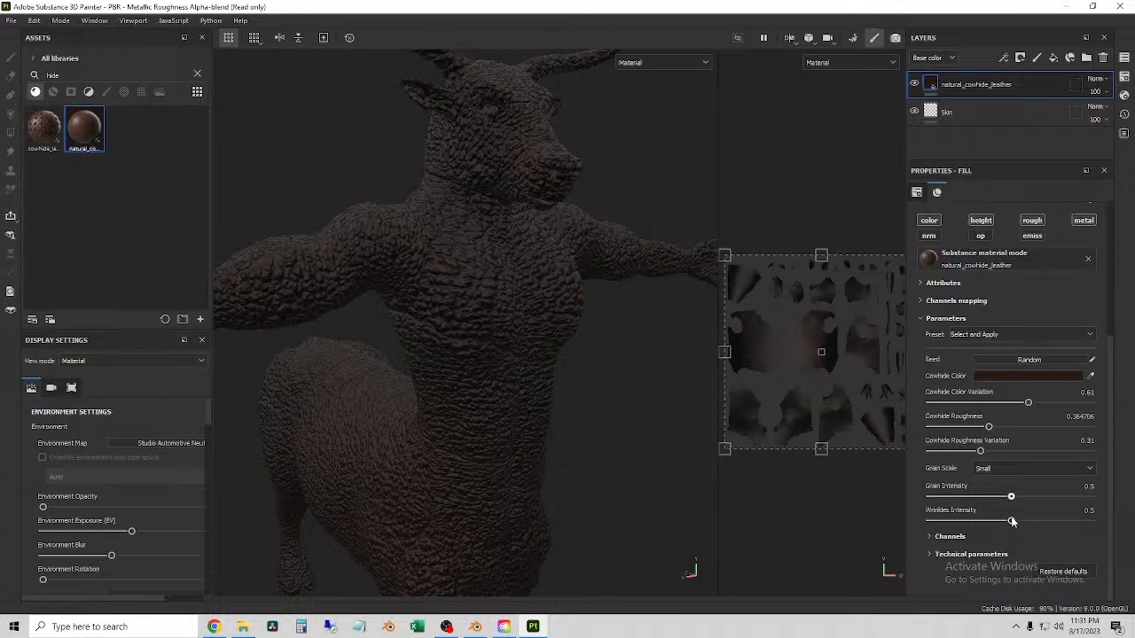
{"action": "scroll", "coordinate": [1010, 514], "scroll_direction": "up", "scroll_amount": 3}
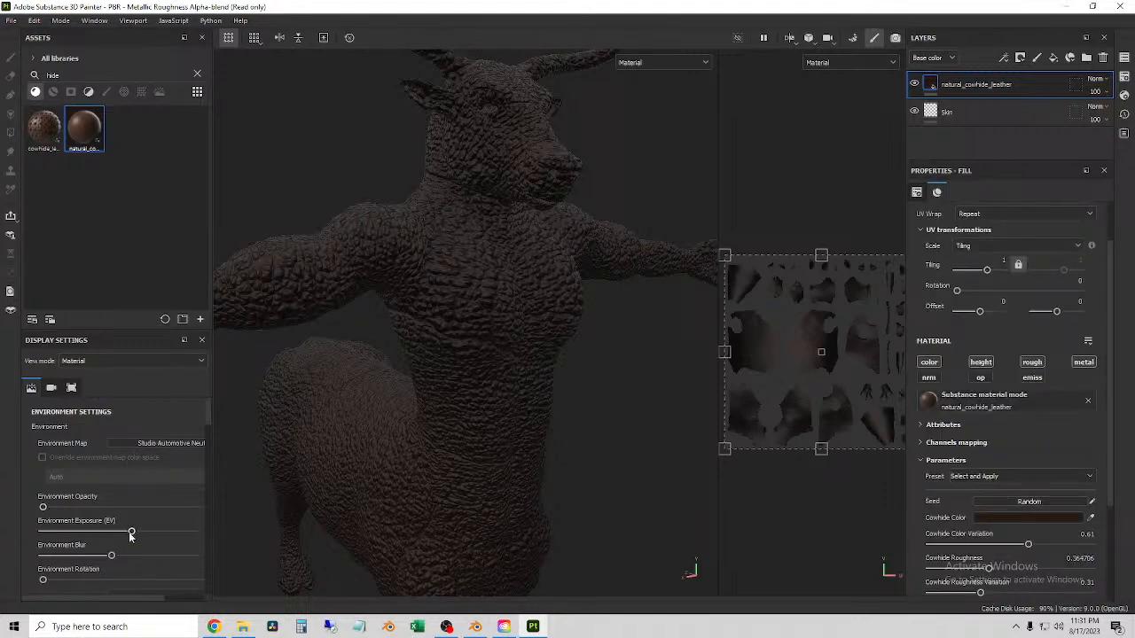
- Raise the environment exposure to brighten the model and check the leather grain on the head and chest
{"action": "left_click_drag", "start_coordinate": [131, 531], "coordinate": [141, 534]}
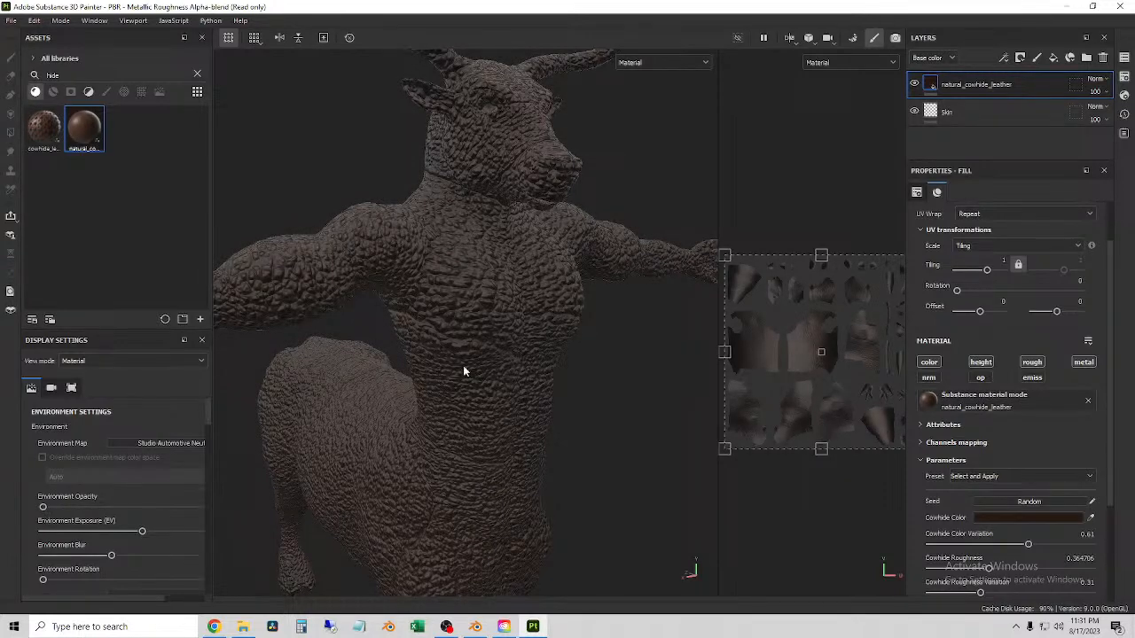
{"action": "scroll", "coordinate": [469, 372], "scroll_direction": "down", "scroll_amount": 3}
{"action": "scroll", "coordinate": [1043, 523], "scroll_direction": "down", "scroll_amount": 3}
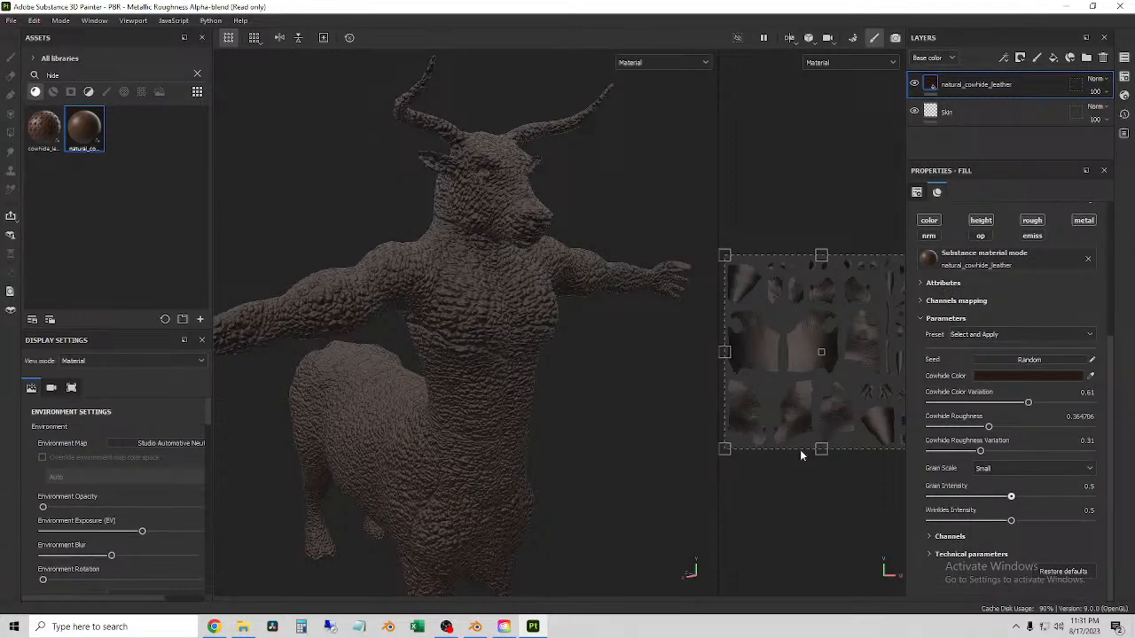
{"action": "scroll", "coordinate": [536, 248], "scroll_direction": "up", "scroll_amount": 5}
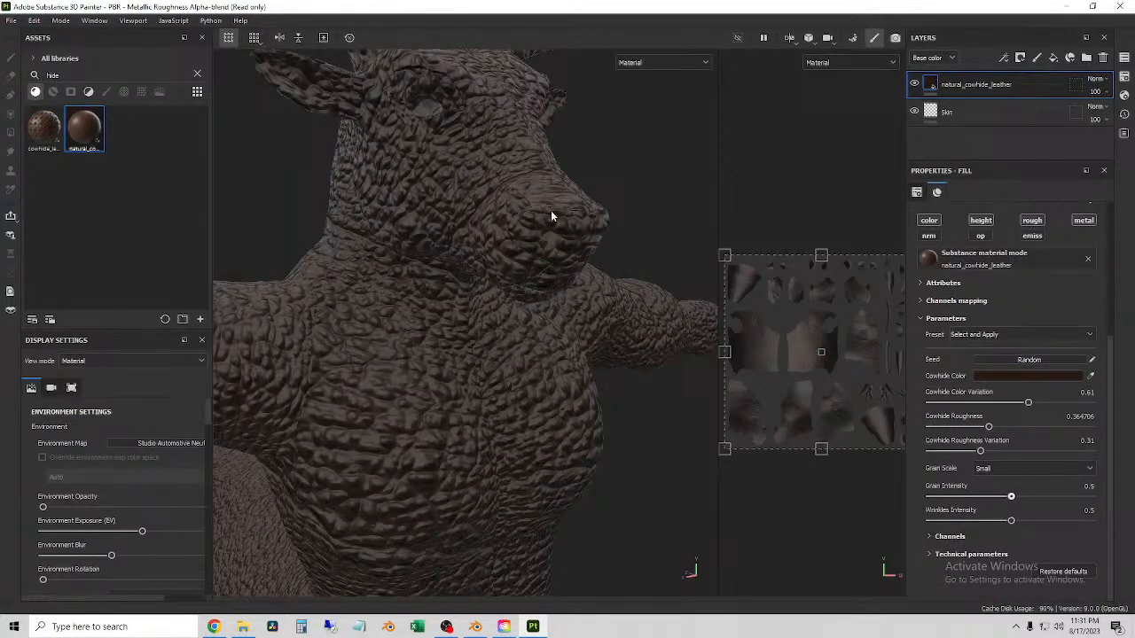
{"action": "scroll", "coordinate": [573, 309], "scroll_direction": "up", "scroll_amount": 2}
{"action": "left_click_drag", "start_coordinate": [604, 230], "coordinate": [581, 235], "text": "alt"}
{"action": "scroll", "coordinate": [523, 244], "scroll_direction": "down", "scroll_amount": 5}
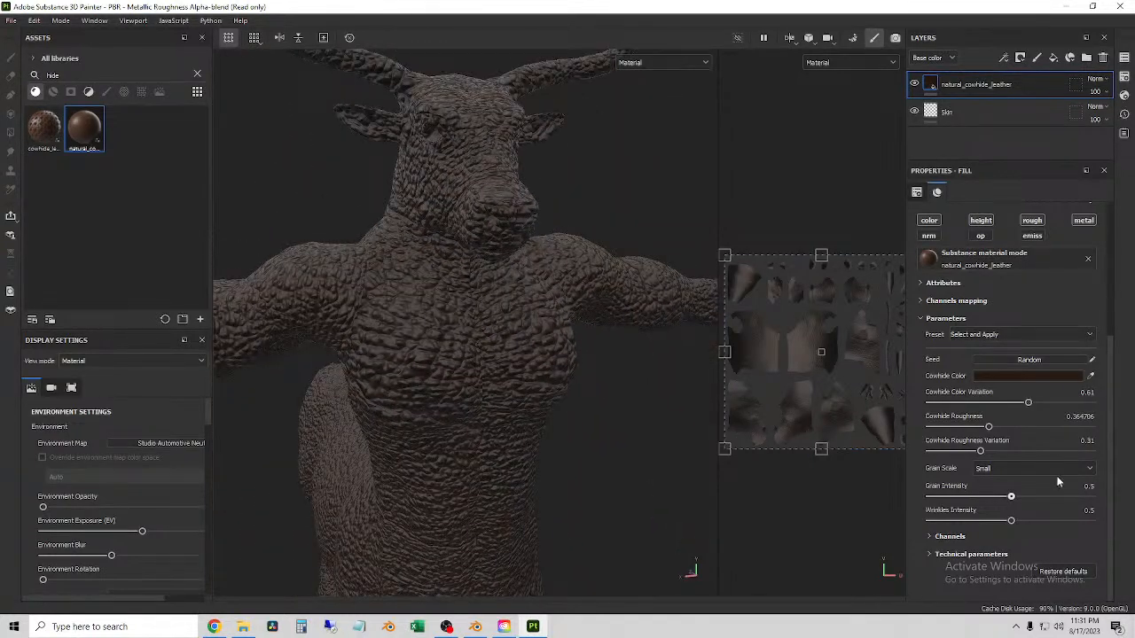
- Test a lower height range in the leather's technical parameters and set its UV tiling to 17.68
{"action": "left_click", "coordinate": [942, 555]}
{"action": "scroll", "coordinate": [975, 541], "scroll_direction": "down", "scroll_amount": 3}
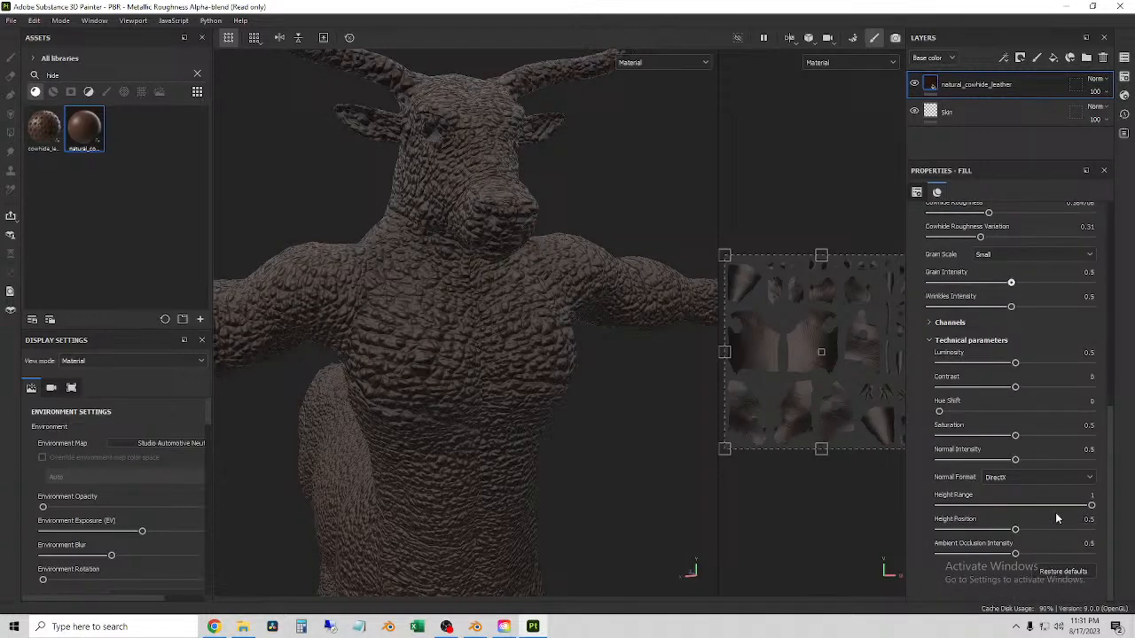
{"action": "mouse_move", "coordinate": [1090, 506]}
{"action": "left_mouse_down"}
{"action": "mouse_move", "coordinate": [1008, 506]}
{"action": "mouse_move", "coordinate": [1079, 505]}
{"action": "left_mouse_up"}
{"action": "scroll", "coordinate": [978, 421], "scroll_direction": "up", "scroll_amount": 10}
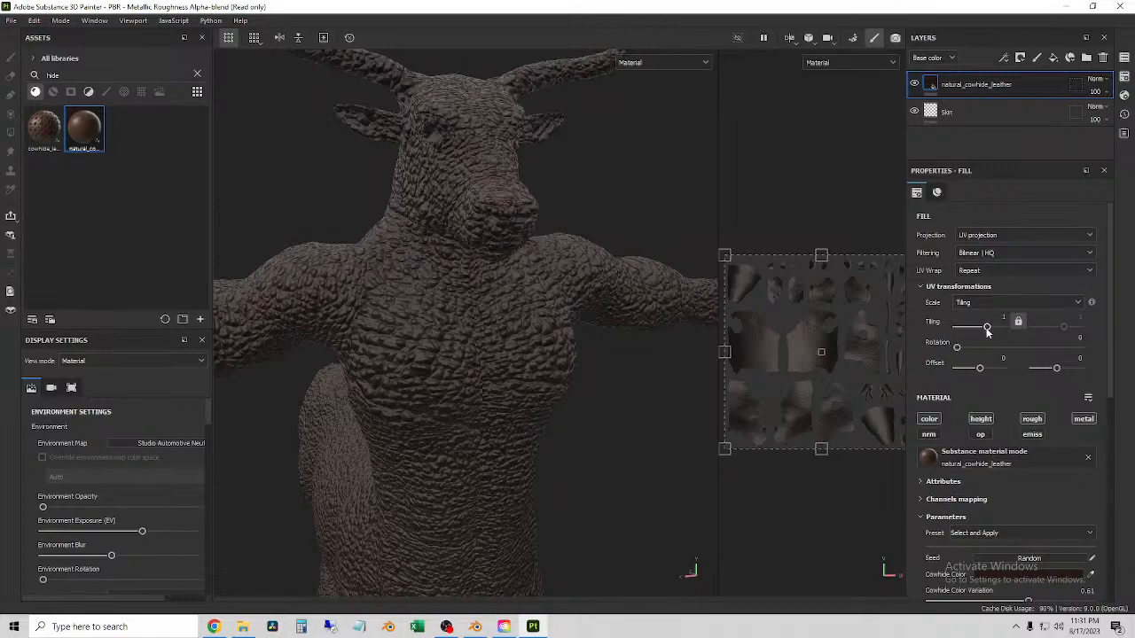
{"action": "left_click_drag", "start_coordinate": [987, 328], "coordinate": [999, 343]}
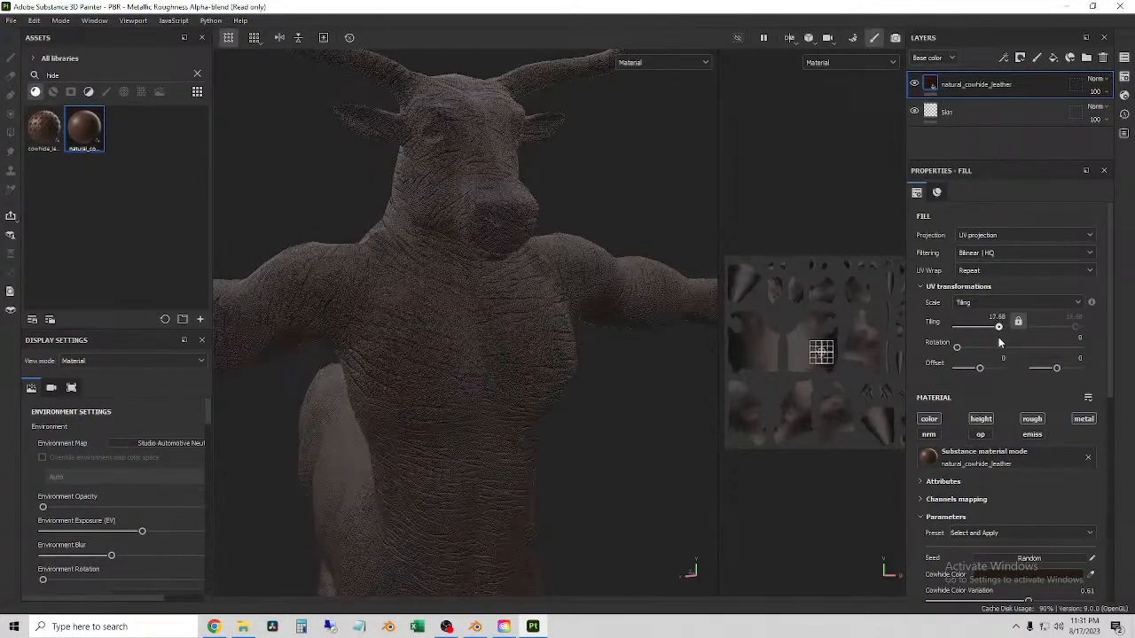
- Set the leather's Wrinkles Intensity to 0.17 and test a lower Normal Intensity
{"action": "scroll", "coordinate": [1024, 492], "scroll_direction": "down", "scroll_amount": 10}
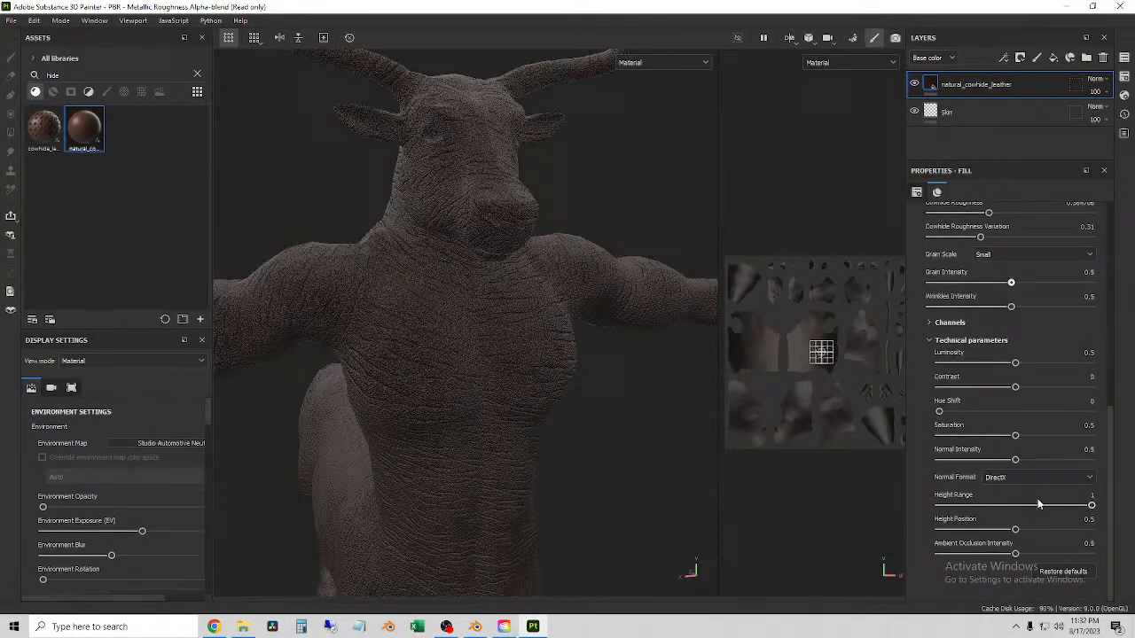
{"action": "left_click_drag", "start_coordinate": [1011, 283], "coordinate": [957, 311]}
{"action": "key", "text": "ctrl+z"}
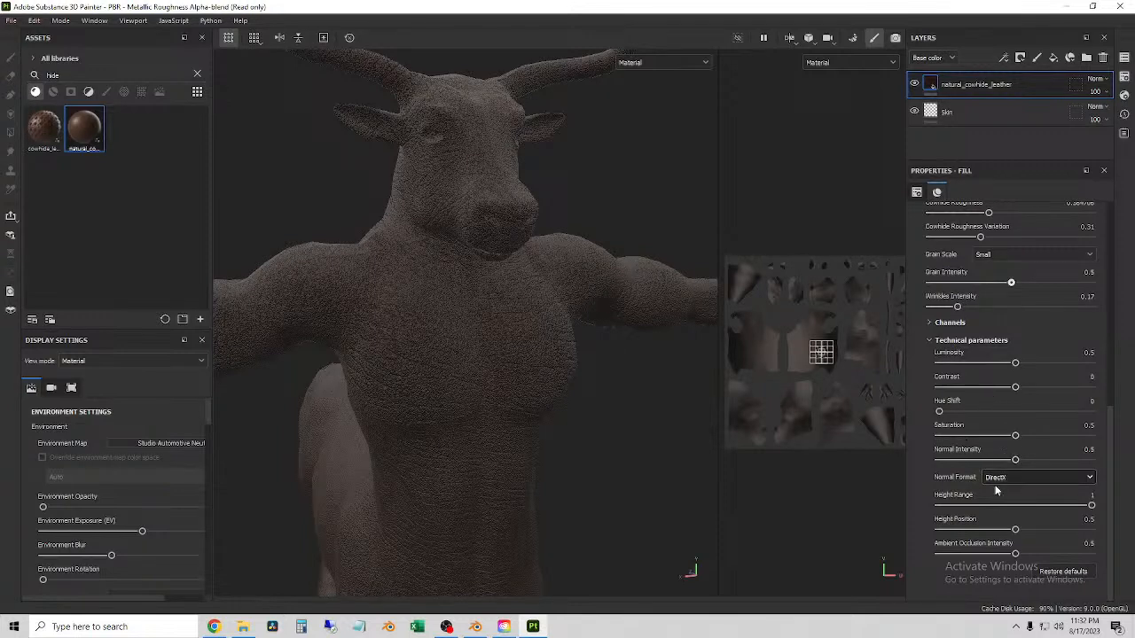
{"action": "left_click_drag", "start_coordinate": [1016, 460], "coordinate": [992, 472]}
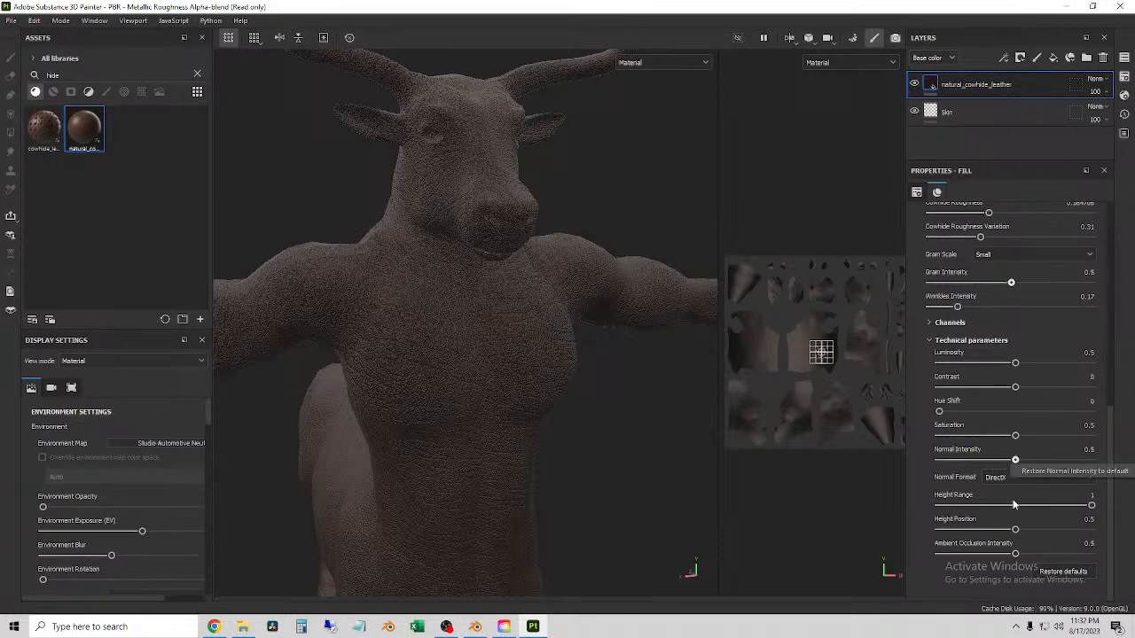
- Try a Height Position of 0.1 with a Height Range of 0.34 on the leather and check the muzzle up close
{"action": "left_click_drag", "start_coordinate": [1015, 530], "coordinate": [955, 532]}
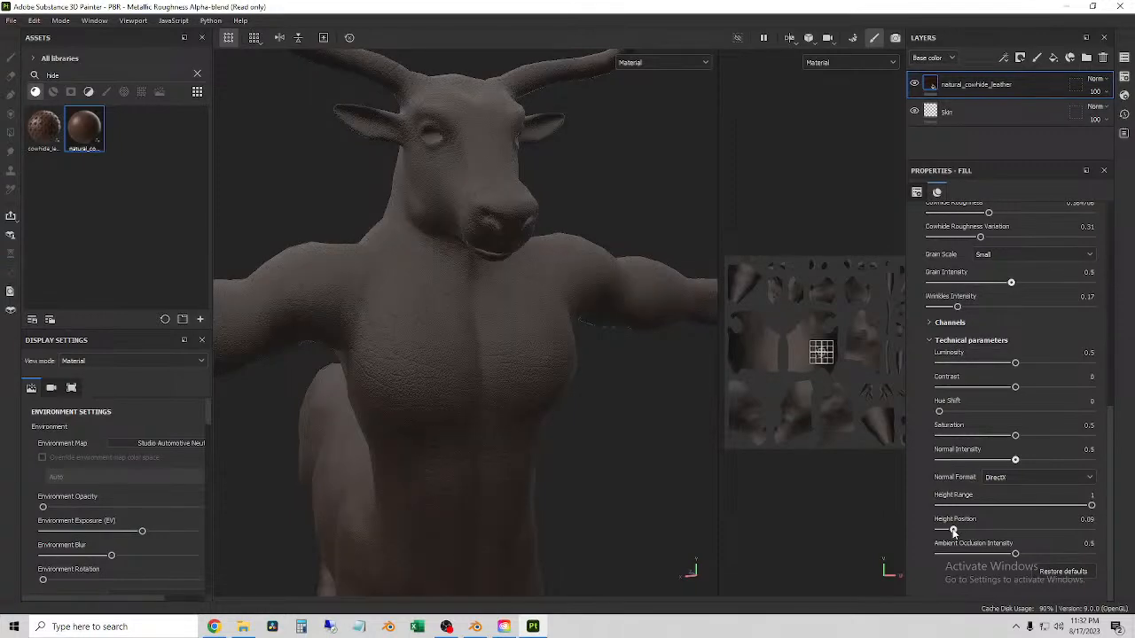
{"action": "left_click_drag", "start_coordinate": [1015, 555], "coordinate": [976, 555]}
{"action": "left_click", "coordinate": [987, 557]}
{"action": "left_click_drag", "start_coordinate": [1091, 505], "coordinate": [991, 516]}
{"action": "scroll", "coordinate": [557, 335], "scroll_direction": "up", "scroll_amount": 3}
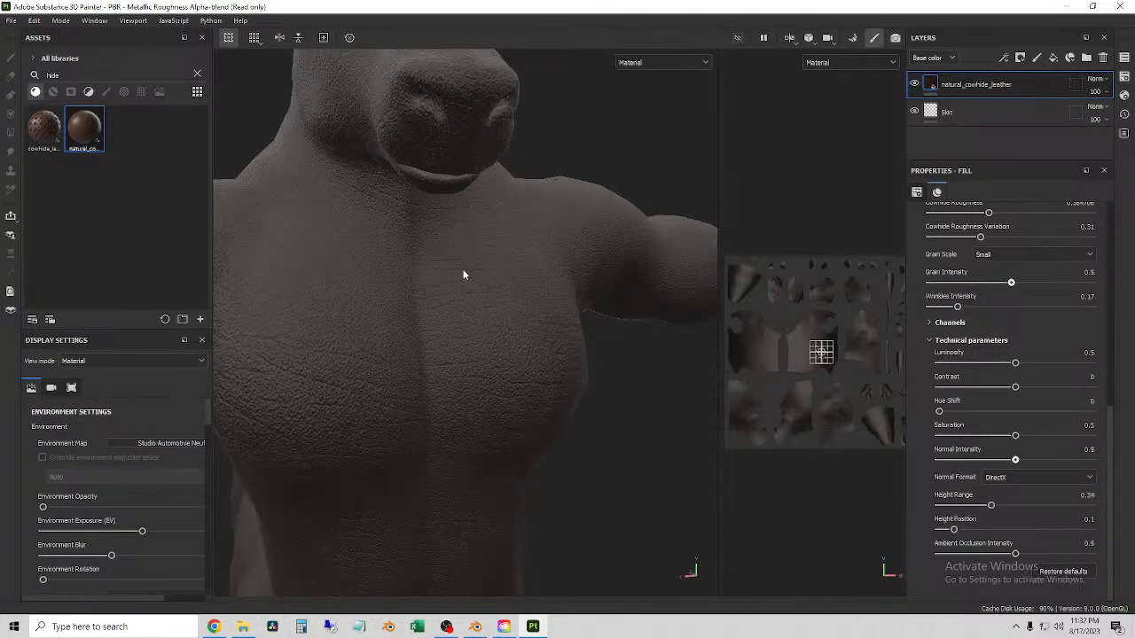
{"action": "left_click_drag", "start_coordinate": [427, 238], "coordinate": [519, 352], "text": "alt"}
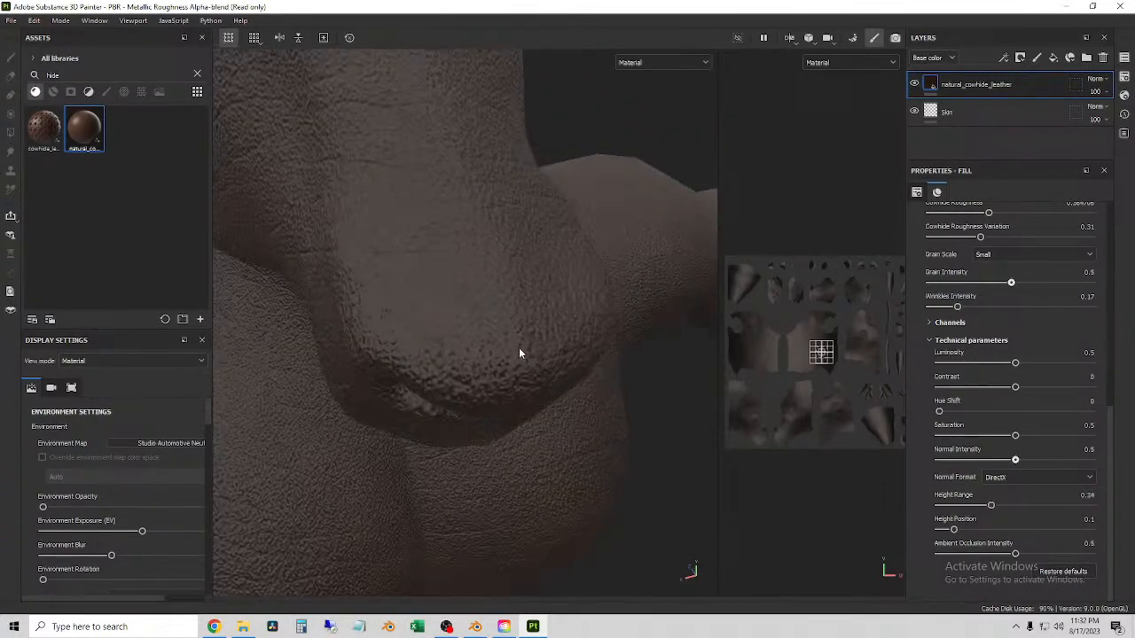
{"action": "scroll", "coordinate": [520, 352], "scroll_direction": "up", "scroll_amount": 2}
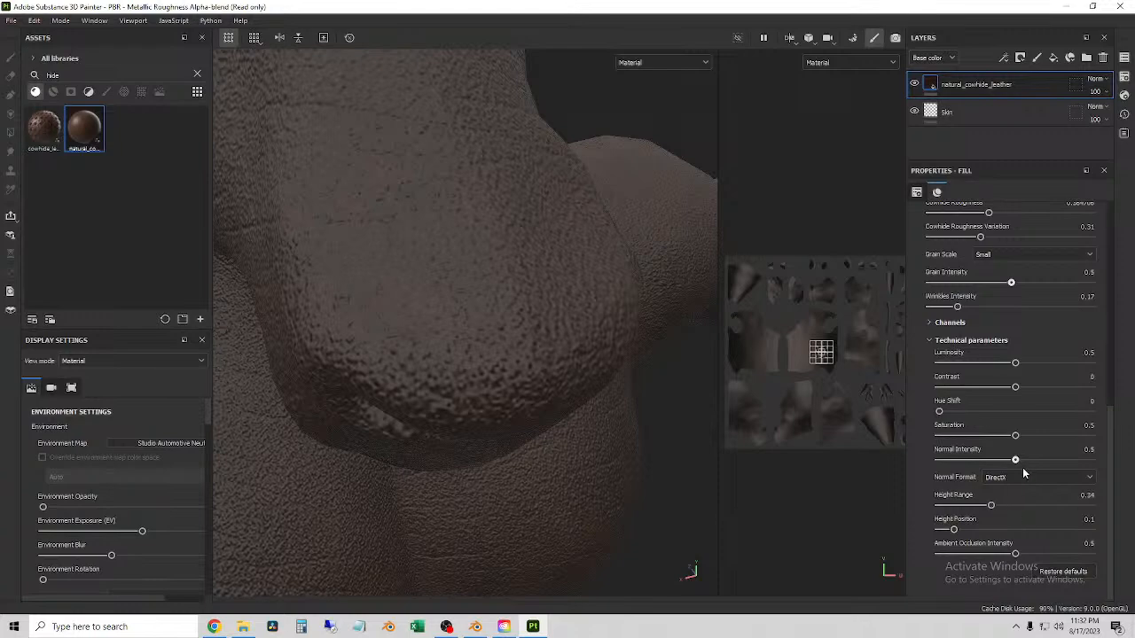
- Test a Normal Intensity of 0.6, then set the leather's Height Range to 0.92 and Height Position to 0.5
{"action": "mouse_move", "coordinate": [1015, 463]}
{"action": "left_mouse_down"}
{"action": "mouse_move", "coordinate": [970, 462]}
{"action": "mouse_move", "coordinate": [1030, 463]}
{"action": "left_mouse_up"}
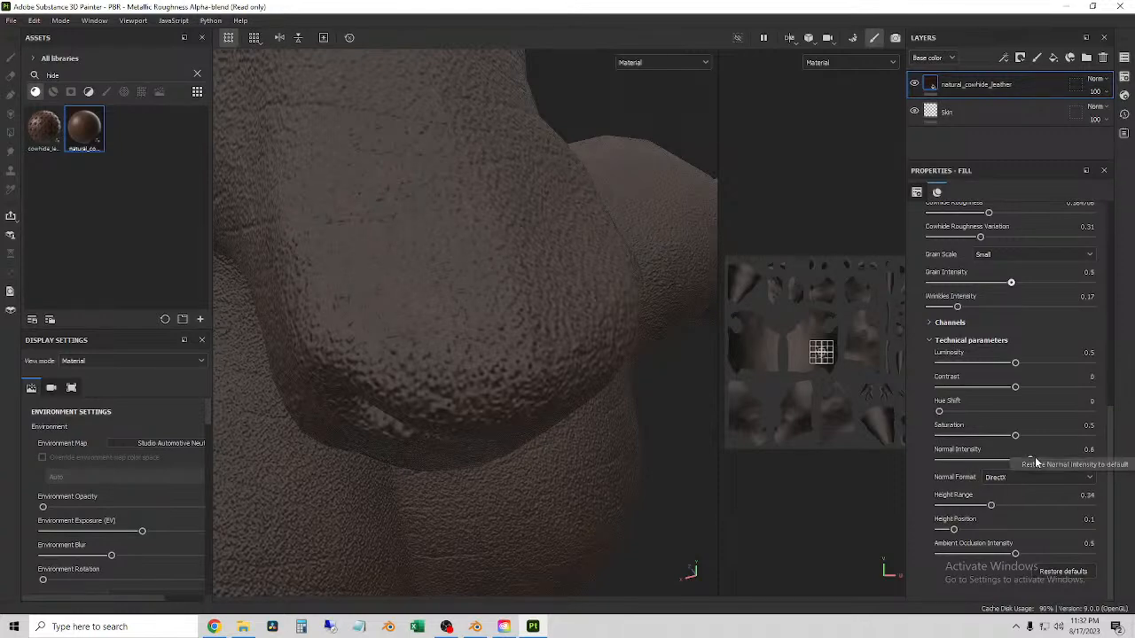
{"action": "double_click", "coordinate": [1030, 461]}
{"action": "left_click_drag", "start_coordinate": [991, 505], "coordinate": [1079, 506]}
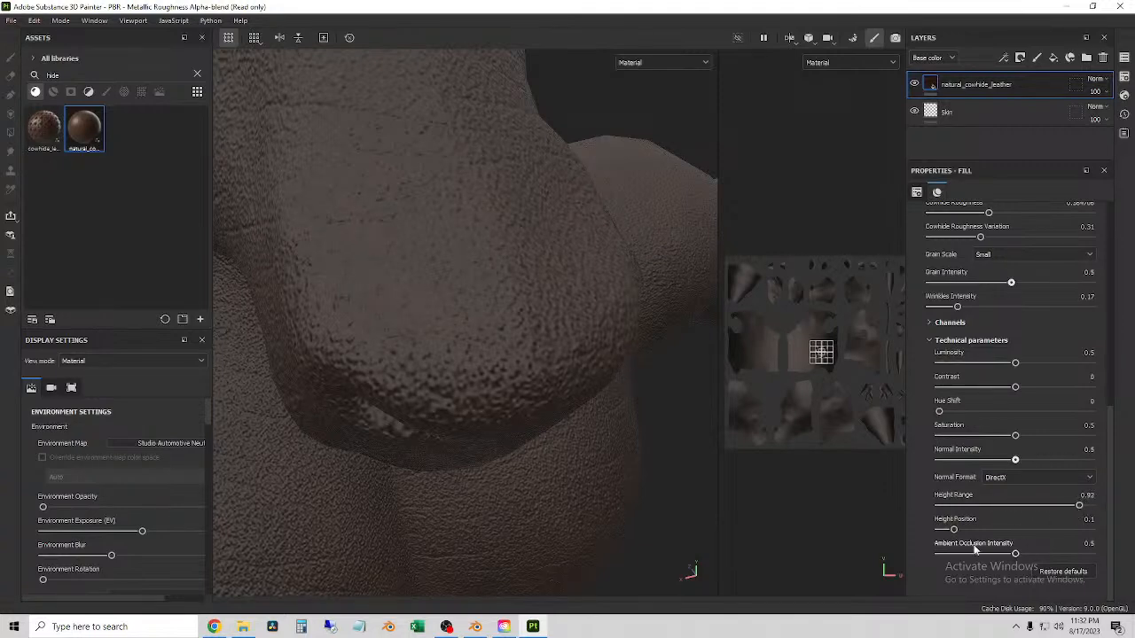
{"action": "left_click_drag", "start_coordinate": [954, 529], "coordinate": [1062, 531]}
{"action": "left_click_drag", "start_coordinate": [1088, 537], "coordinate": [1011, 536]}
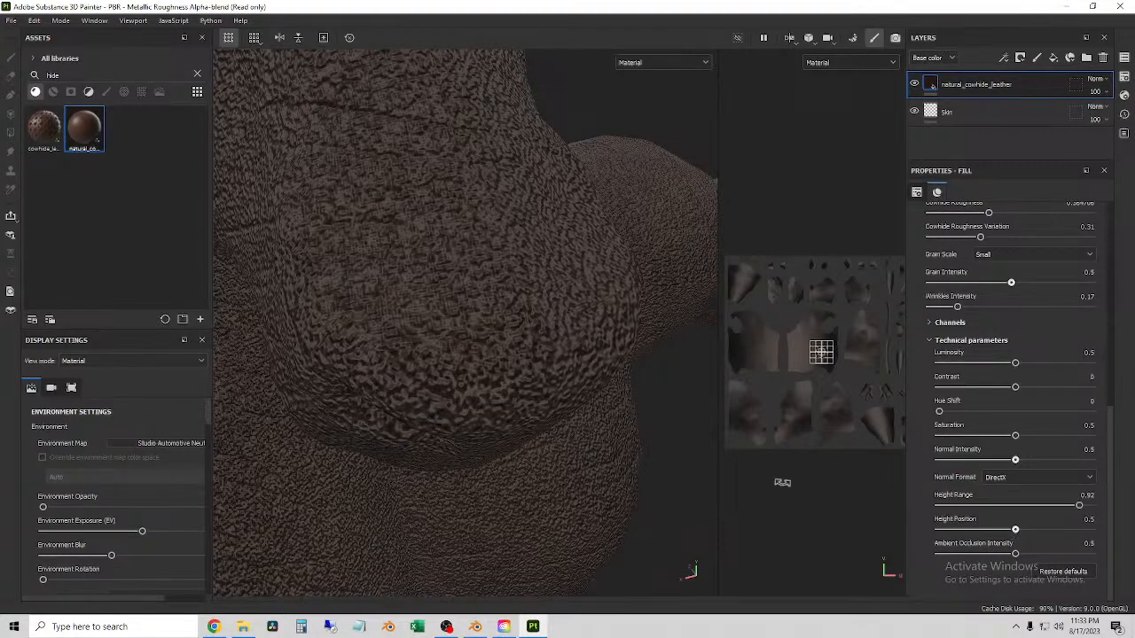
{"action": "scroll", "coordinate": [608, 417], "scroll_direction": "down", "scroll_amount": 3}
{"action": "scroll", "coordinate": [604, 420], "scroll_direction": "up", "scroll_amount": 3}
{"action": "scroll", "coordinate": [572, 432], "scroll_direction": "up", "scroll_amount": 2}
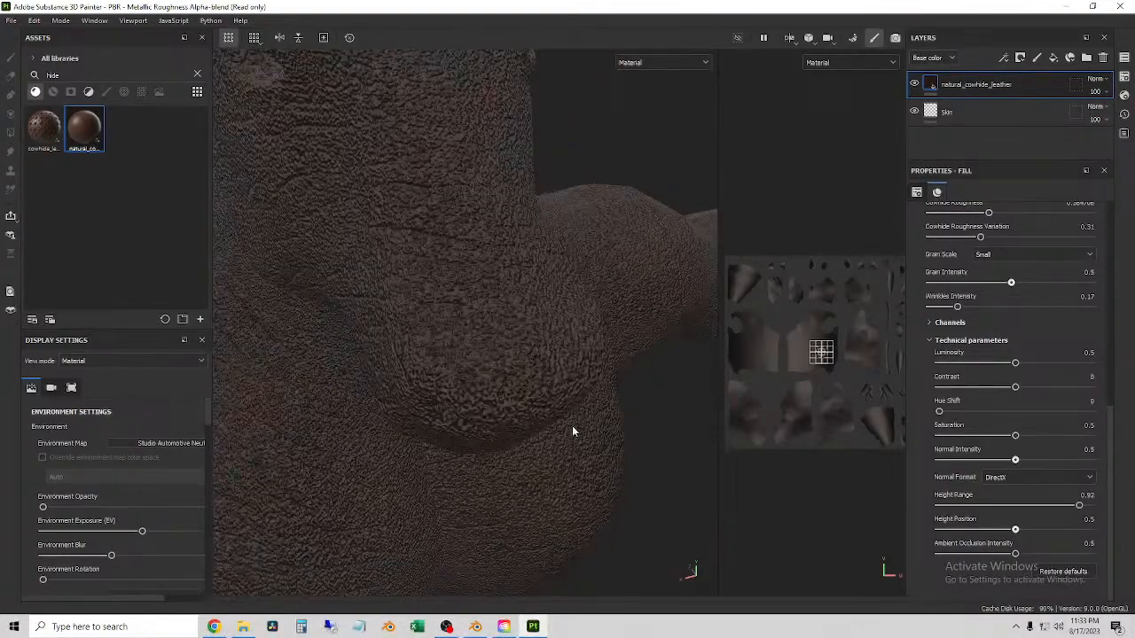
{"action": "left_click_drag", "start_coordinate": [491, 396], "coordinate": [497, 351], "text": "alt"}
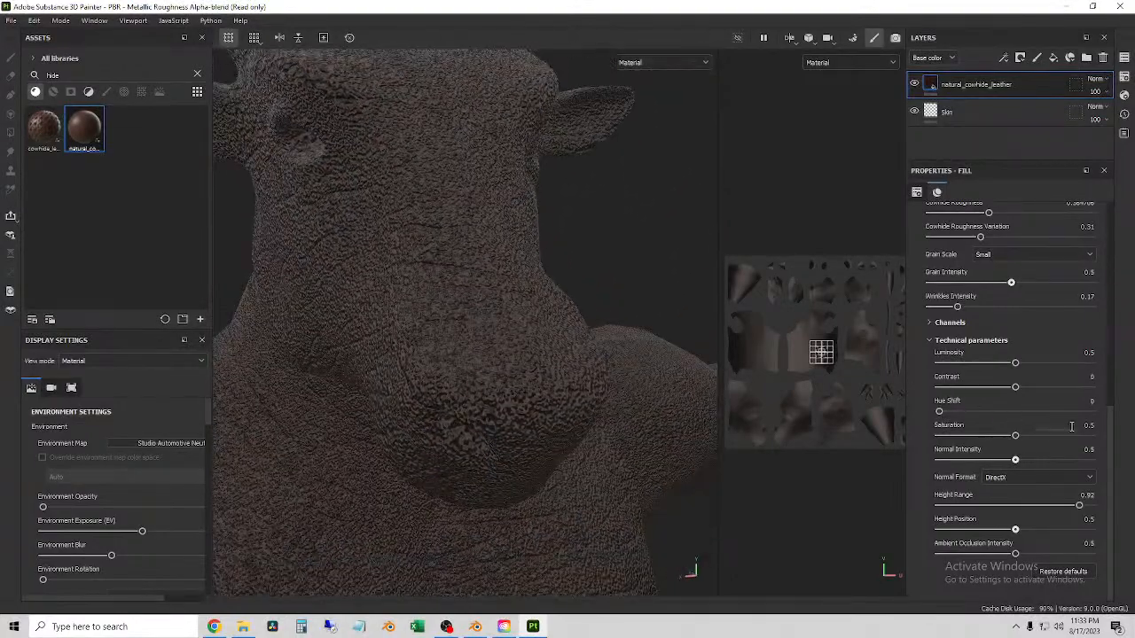
- Try a Contrast of 0.14 and a Hue Shift of 0.72 on the leather, then restore both defaults
{"action": "left_click_drag", "start_coordinate": [1016, 388], "coordinate": [1048, 412]}
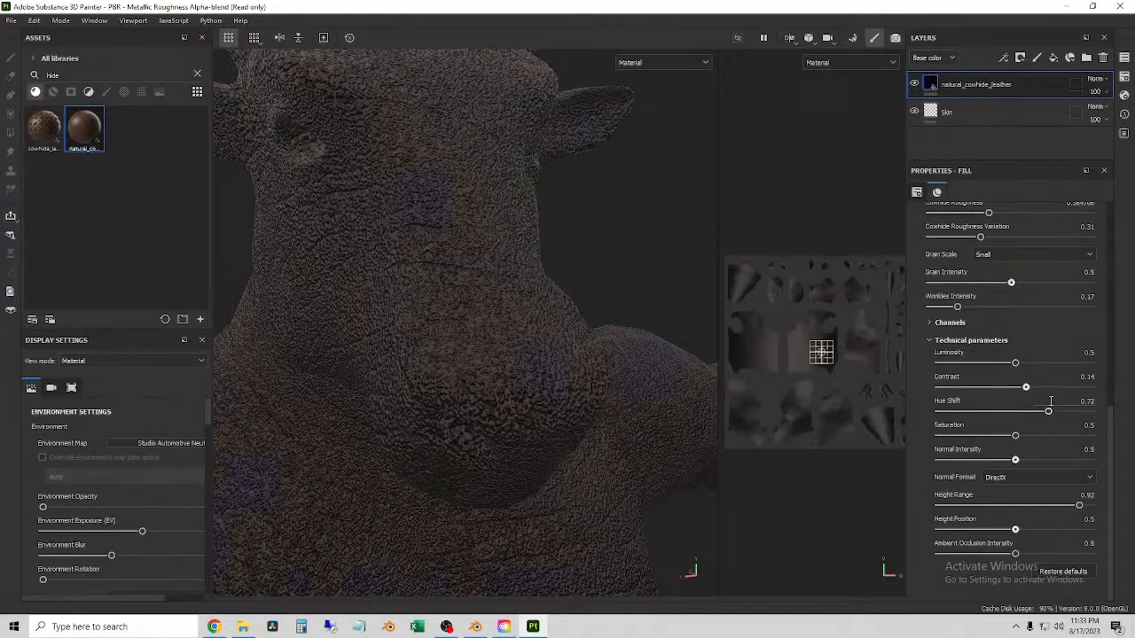
{"action": "double_click", "coordinate": [1026, 387]}
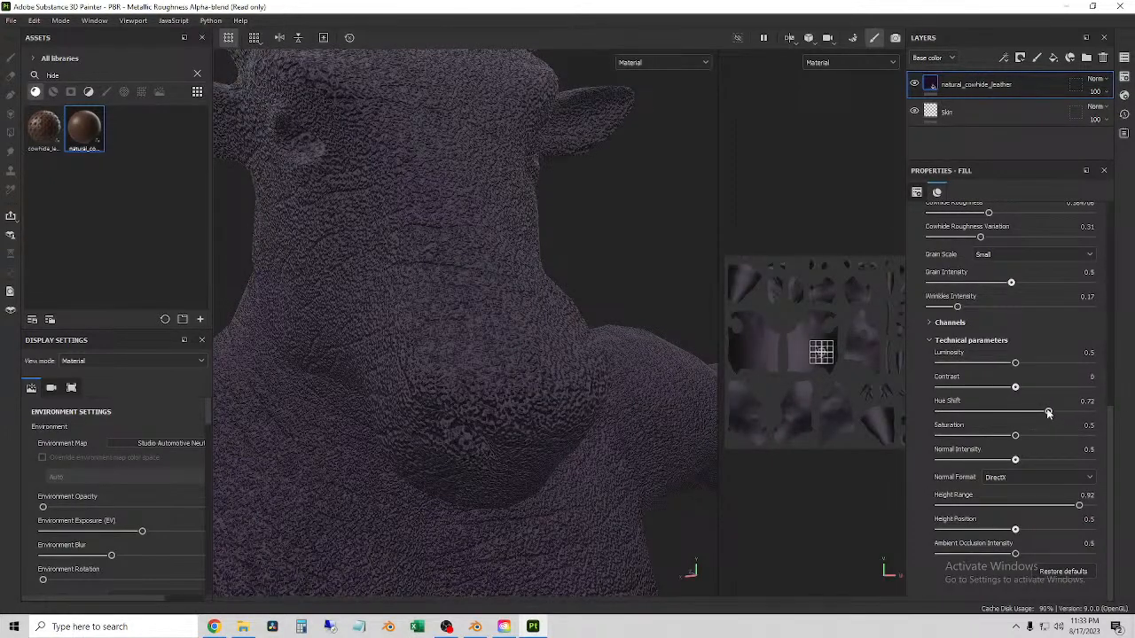
{"action": "double_click", "coordinate": [1050, 413]}
- Set Cowhide Roughness to 0.27, Cowhide Roughness Variation to 0.68 and Cowhide Color Variation to 0.34
{"action": "scroll", "coordinate": [1051, 435], "scroll_direction": "up", "scroll_amount": 3}
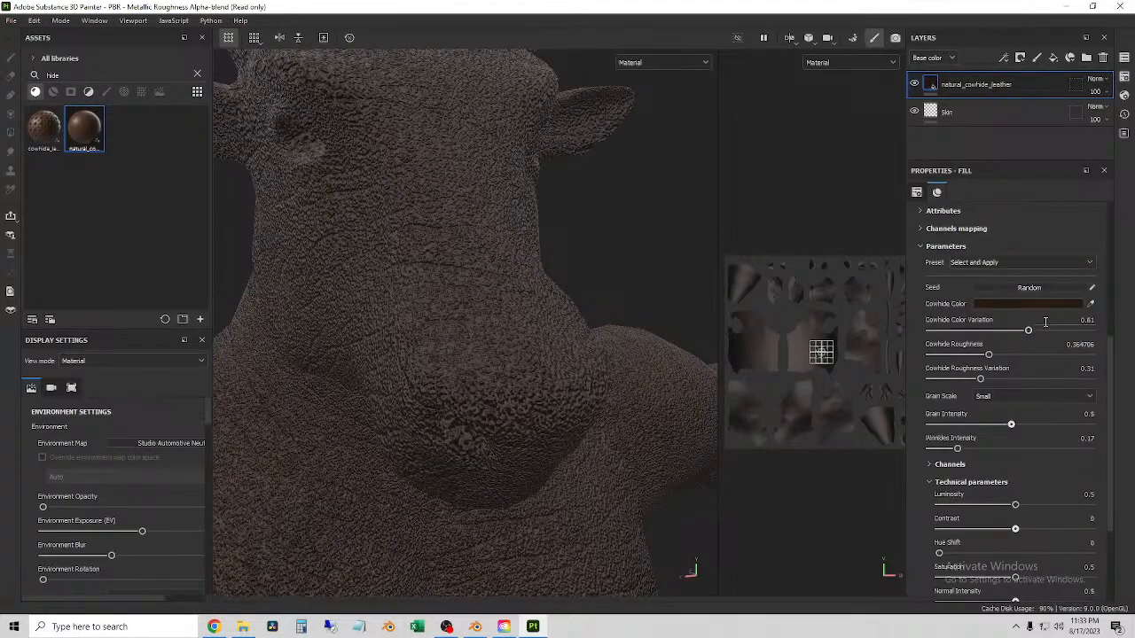
{"action": "mouse_move", "coordinate": [989, 356]}
{"action": "left_mouse_down"}
{"action": "mouse_move", "coordinate": [1070, 361]}
{"action": "mouse_move", "coordinate": [973, 355]}
{"action": "mouse_move", "coordinate": [1055, 380]}
{"action": "mouse_move", "coordinate": [1040, 379]}
{"action": "left_mouse_up"}
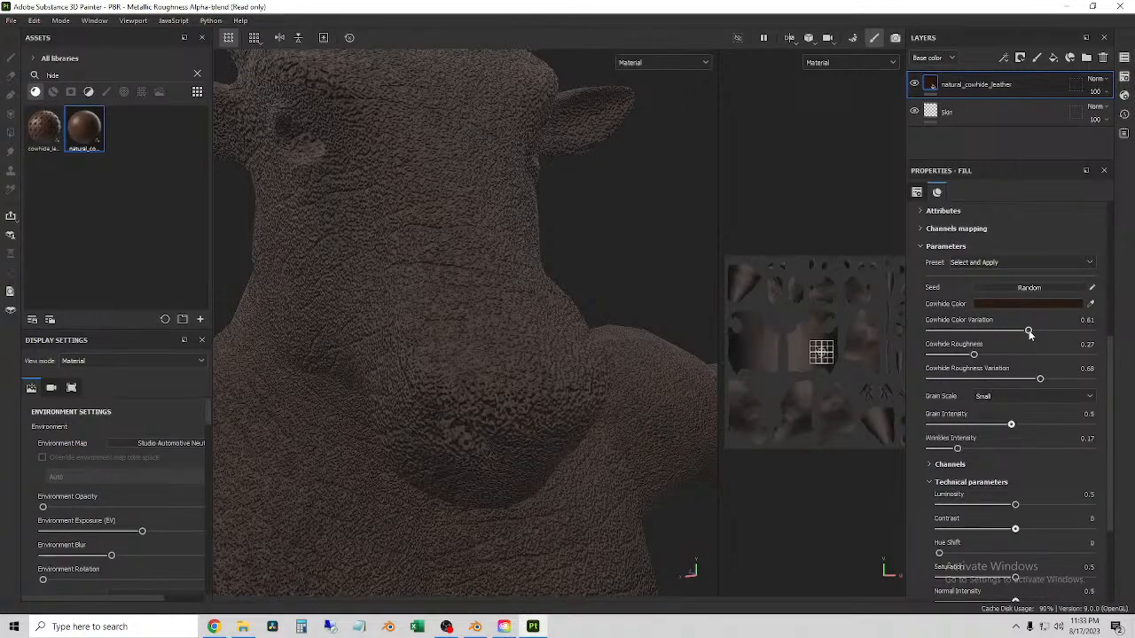
{"action": "left_click_drag", "start_coordinate": [1028, 331], "coordinate": [1078, 331]}
{"action": "left_click_drag", "start_coordinate": [986, 337], "coordinate": [982, 337]}
- Darken the leather's Cowhide Color to a nearly black brown
{"action": "scroll", "coordinate": [1050, 449], "scroll_direction": "up", "scroll_amount": 3}
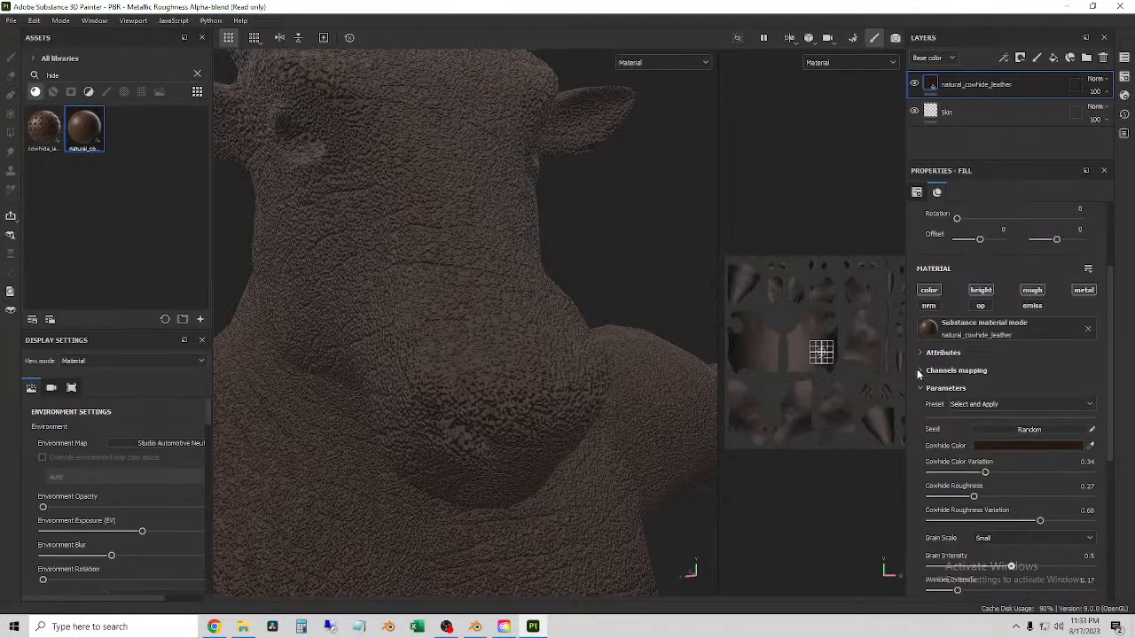
{"action": "left_click", "coordinate": [1044, 447]}
{"action": "left_click_drag", "start_coordinate": [976, 538], "coordinate": [988, 546]}
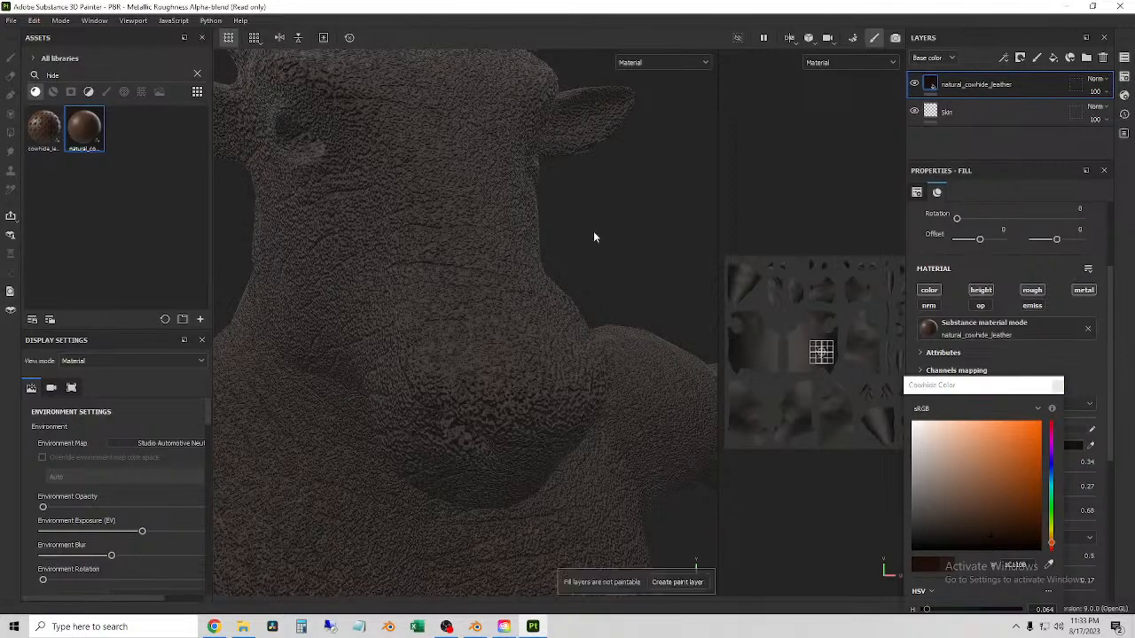
- Examine the darkened leather over the whole bucentaur from the front and both sides
{"action": "scroll", "coordinate": [592, 232], "scroll_direction": "down", "scroll_amount": 10}
{"action": "left_click_drag", "start_coordinate": [523, 478], "coordinate": [544, 277], "text": "alt"}
{"action": "left_click_drag", "start_coordinate": [641, 372], "coordinate": [435, 382], "text": "alt"}
{"action": "scroll", "coordinate": [448, 383], "scroll_direction": "down", "scroll_amount": 3}
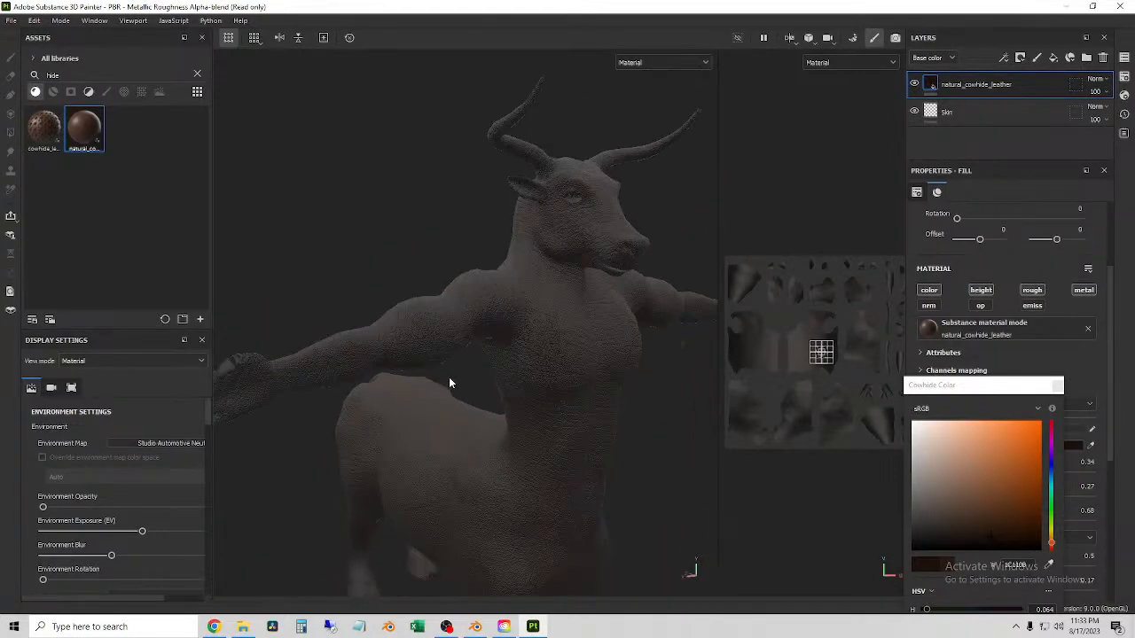
{"action": "left_click_drag", "start_coordinate": [615, 392], "coordinate": [487, 385], "text": "alt"}
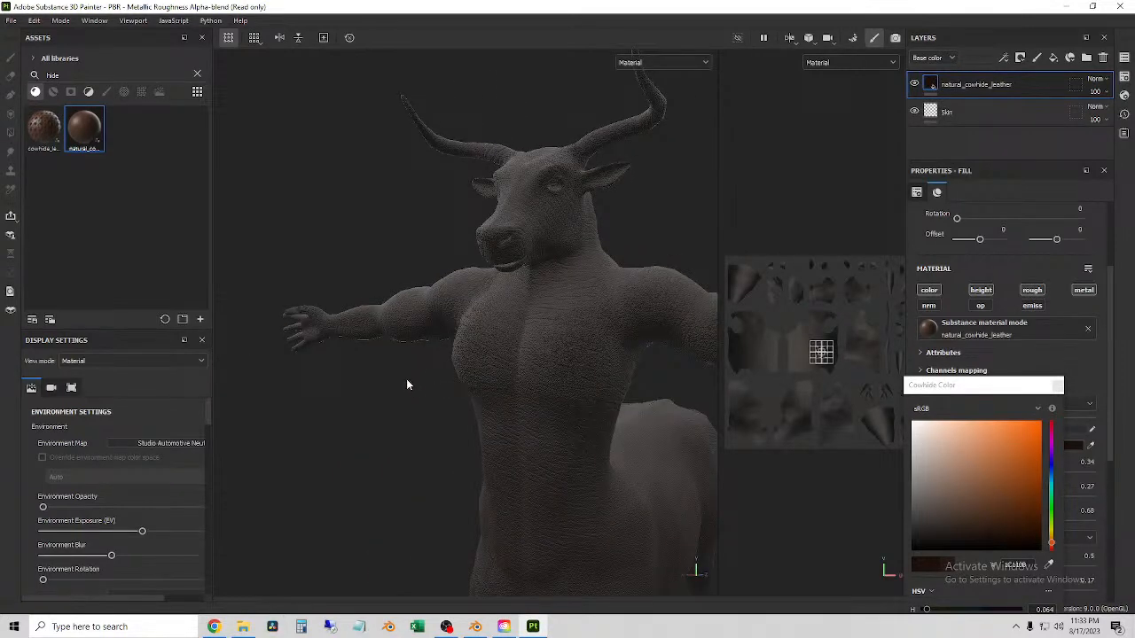
{"action": "left_click_drag", "start_coordinate": [395, 372], "coordinate": [447, 367], "text": "alt"}
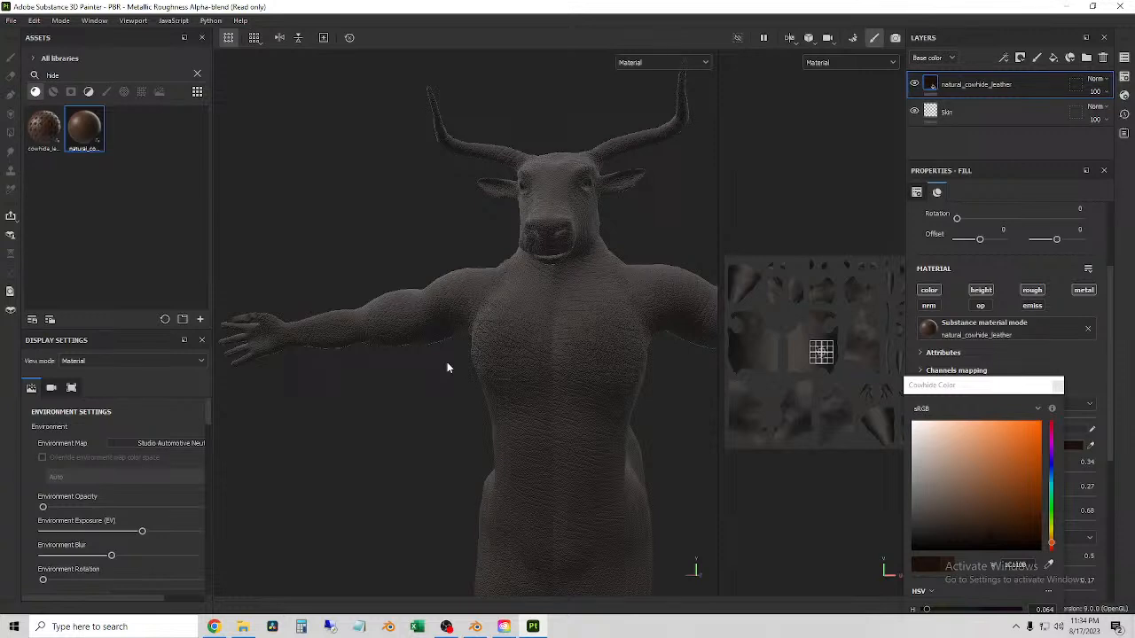
{"action": "left_click_drag", "start_coordinate": [417, 354], "coordinate": [539, 363], "text": "alt"}
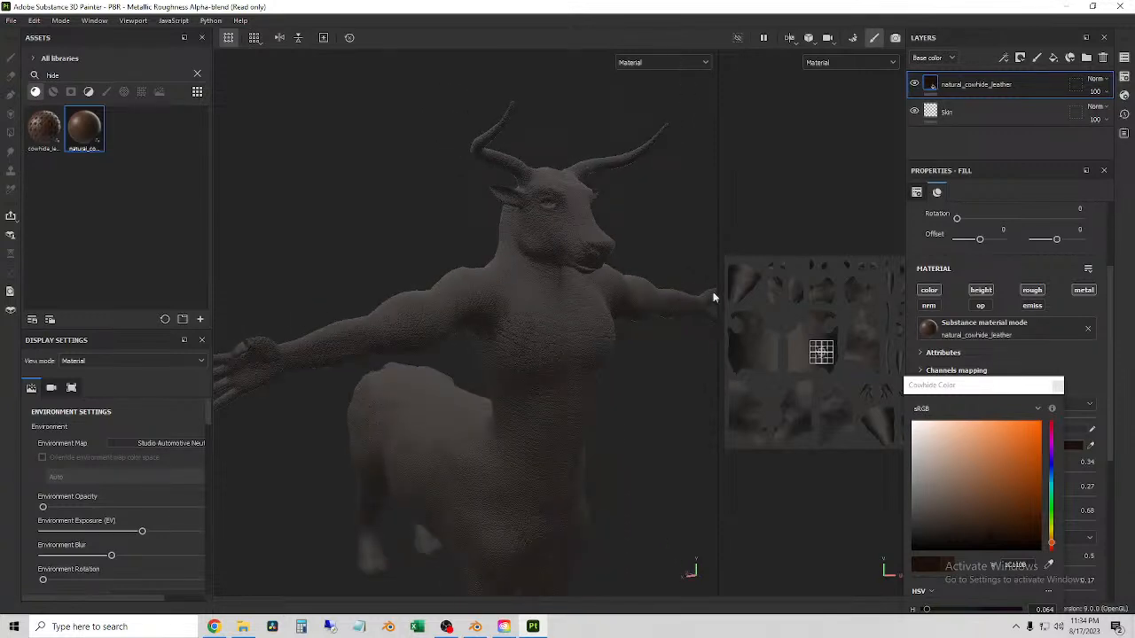
- Delete the Skin layer beneath the cowhide leather fill
{"action": "left_click", "coordinate": [975, 112]}
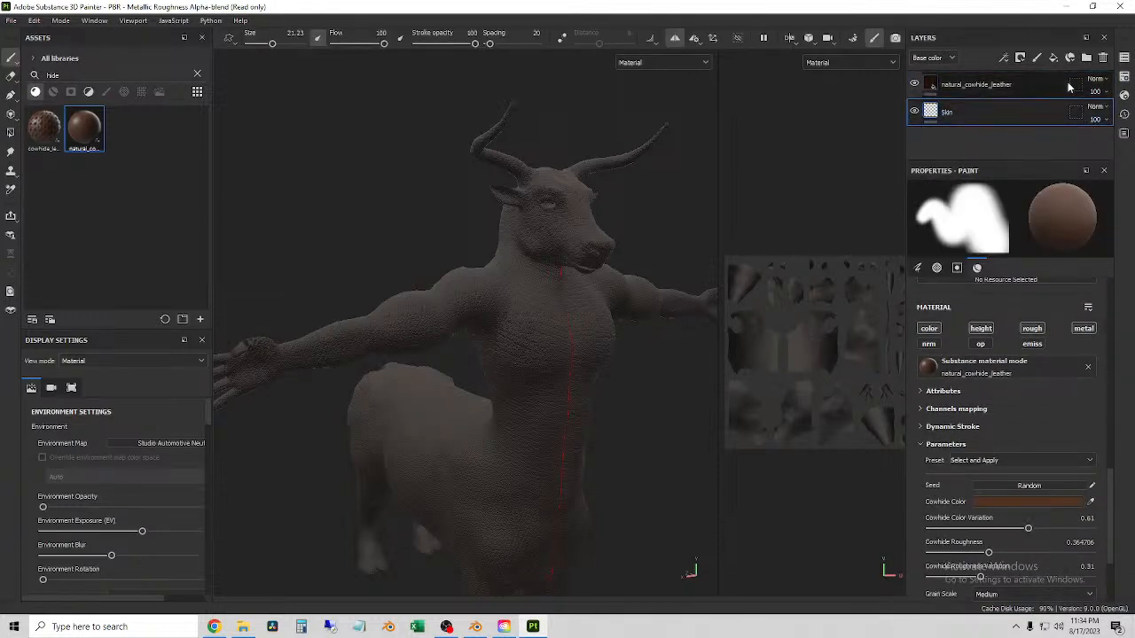
{"action": "left_click", "coordinate": [1103, 58]}
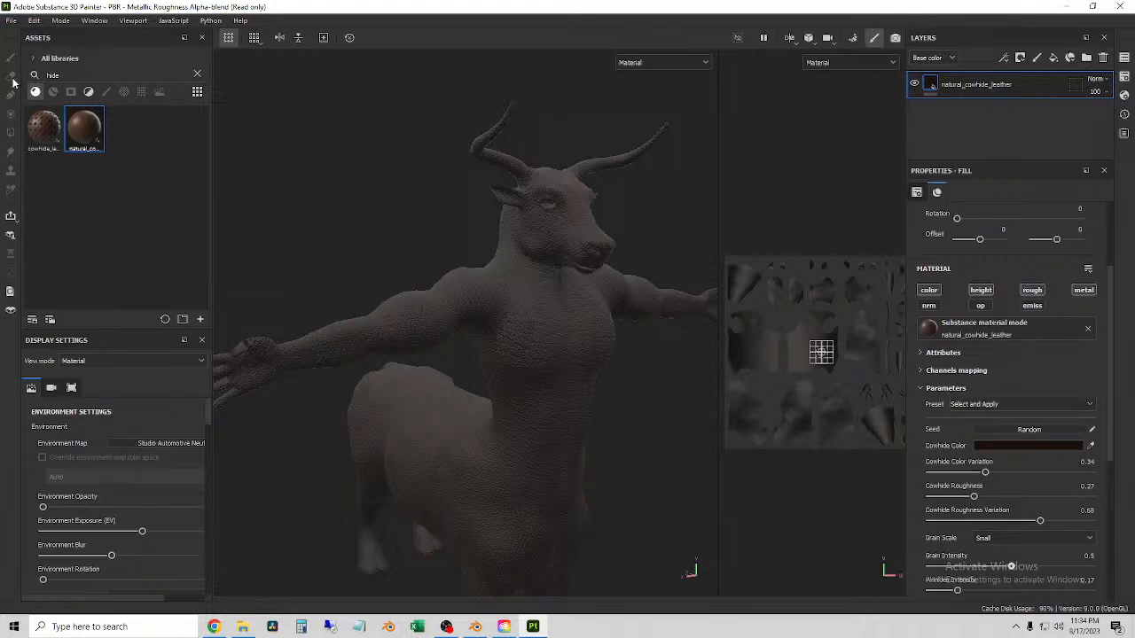
- Add a paint effect to the natural_cowhide_leather layer and switch to the Eraser for work around the head
{"action": "left_click", "coordinate": [561, 297]}
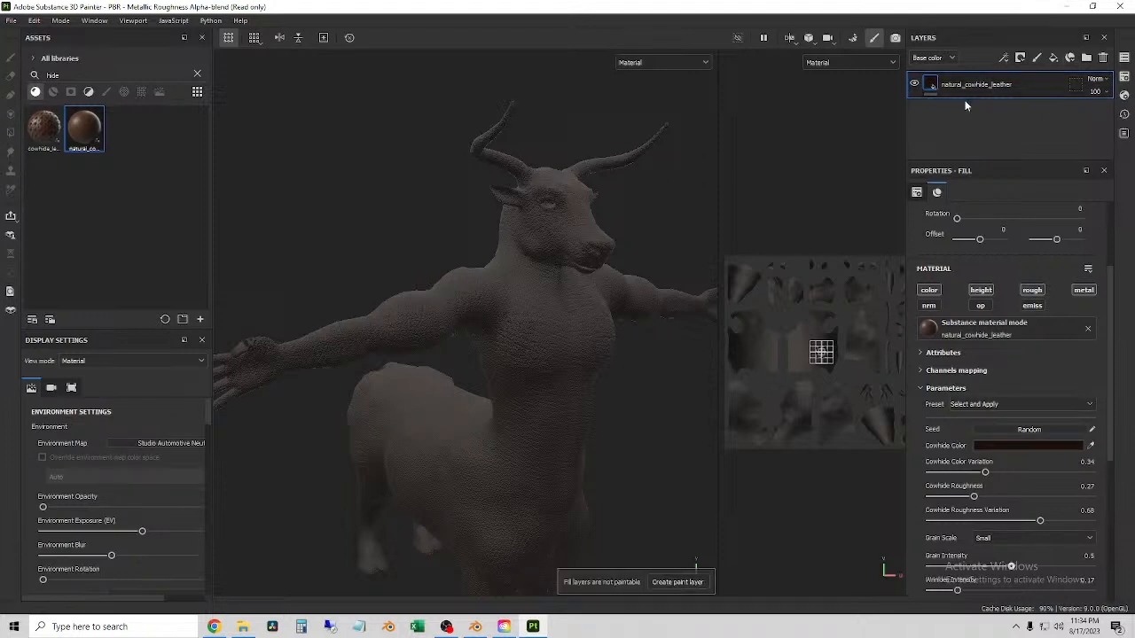
{"action": "right_click", "coordinate": [956, 80]}
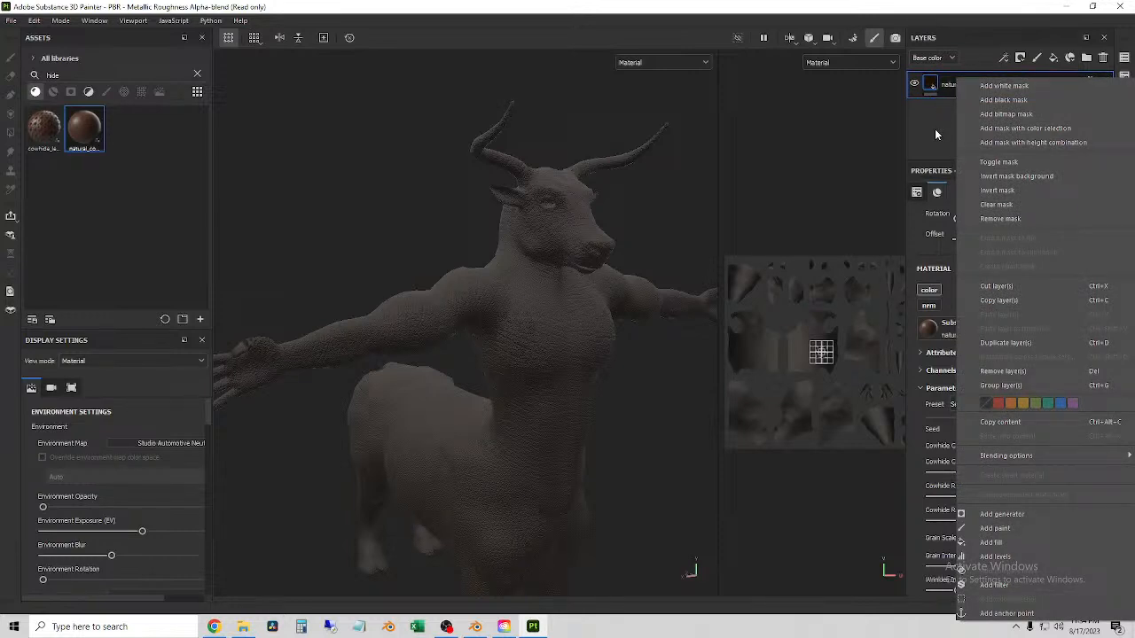
{"action": "left_click", "coordinate": [1023, 530]}
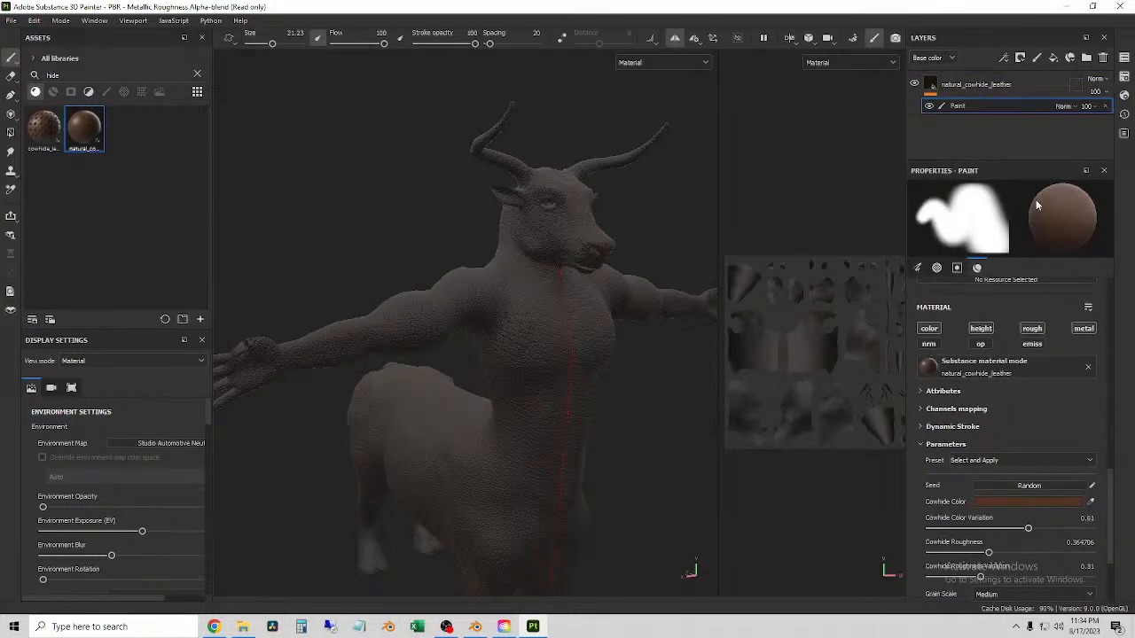
{"action": "key", "text": "e"}
{"action": "scroll", "coordinate": [514, 164], "scroll_direction": "up", "scroll_amount": 5}
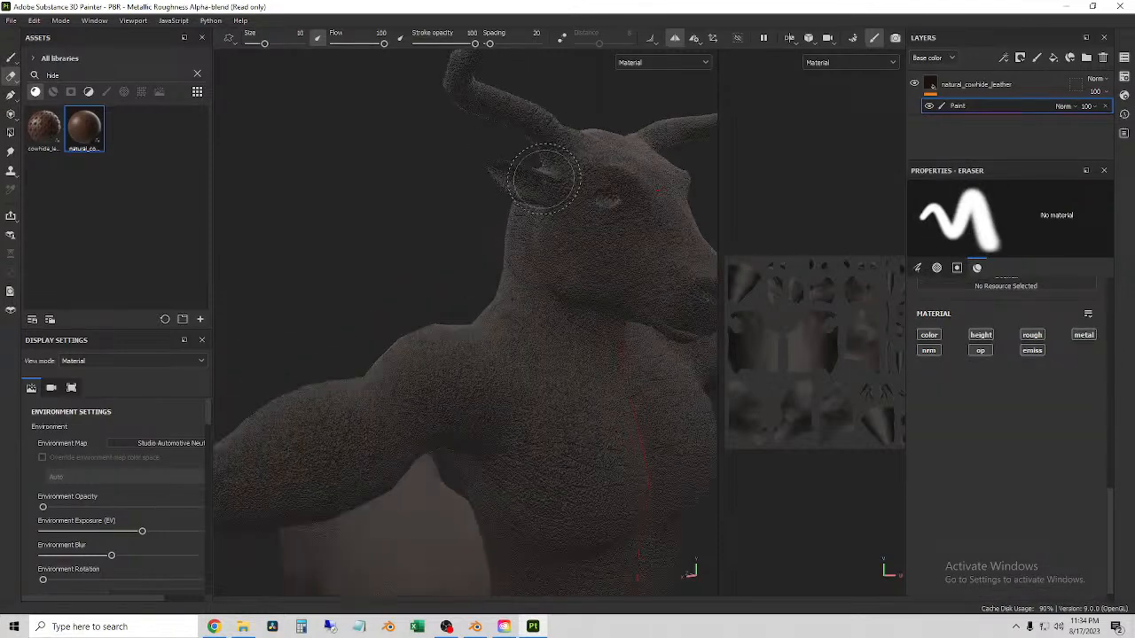
- Try the Physical Eraser in place of the regular Eraser and end on the Paint brush
{"action": "left_click_drag", "start_coordinate": [543, 177], "coordinate": [553, 324], "text": "alt"}
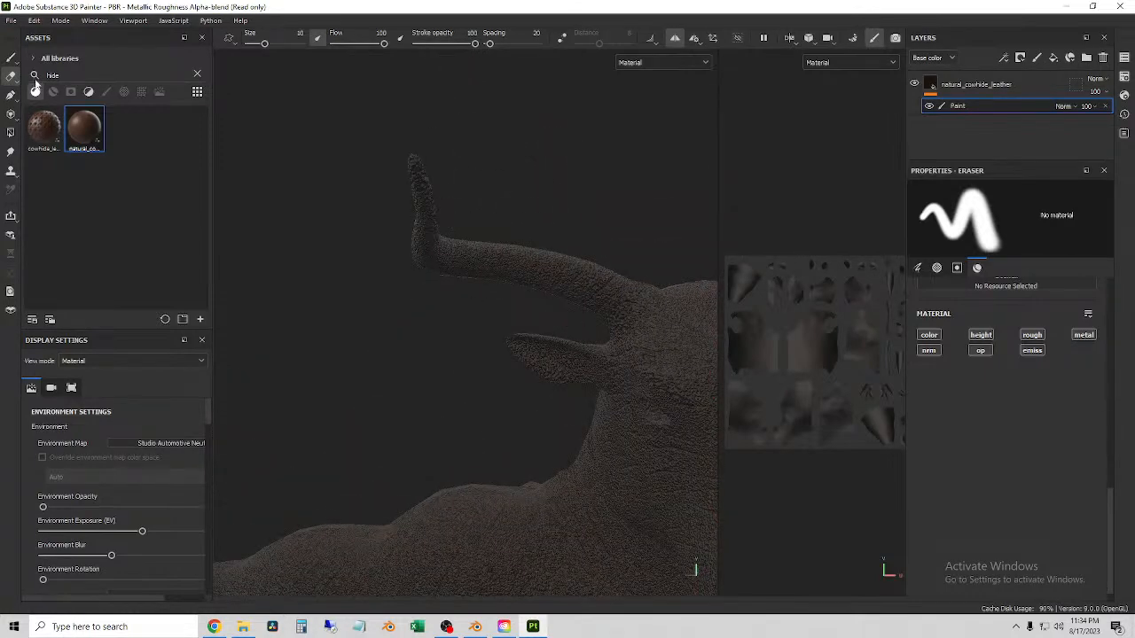
{"action": "mouse_move", "coordinate": [12, 85]}
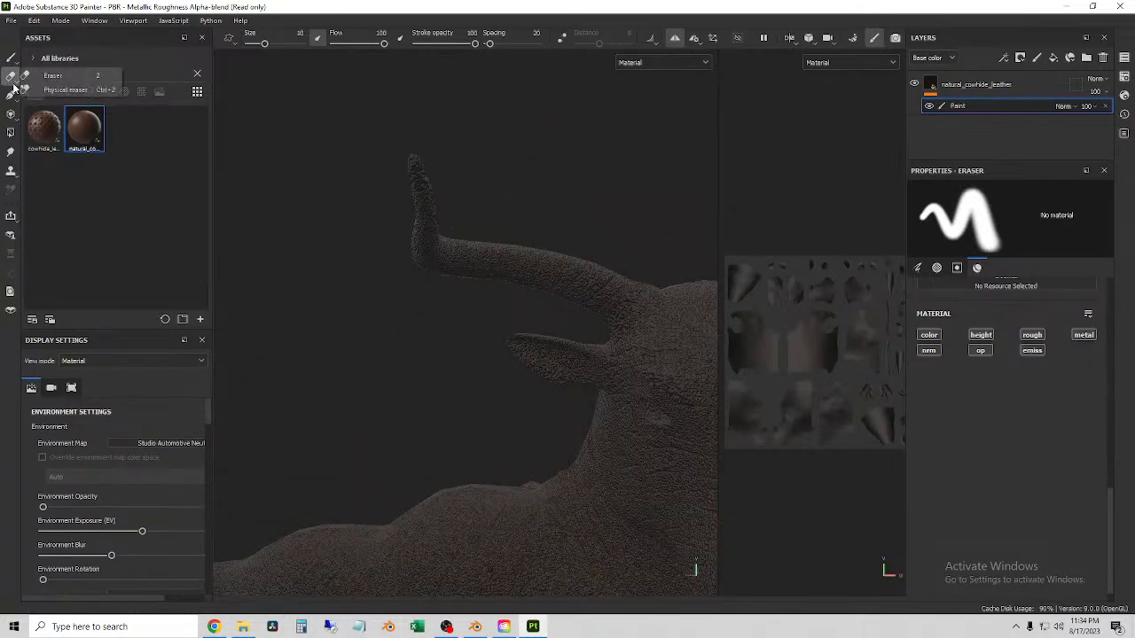
{"action": "left_click", "coordinate": [66, 90]}
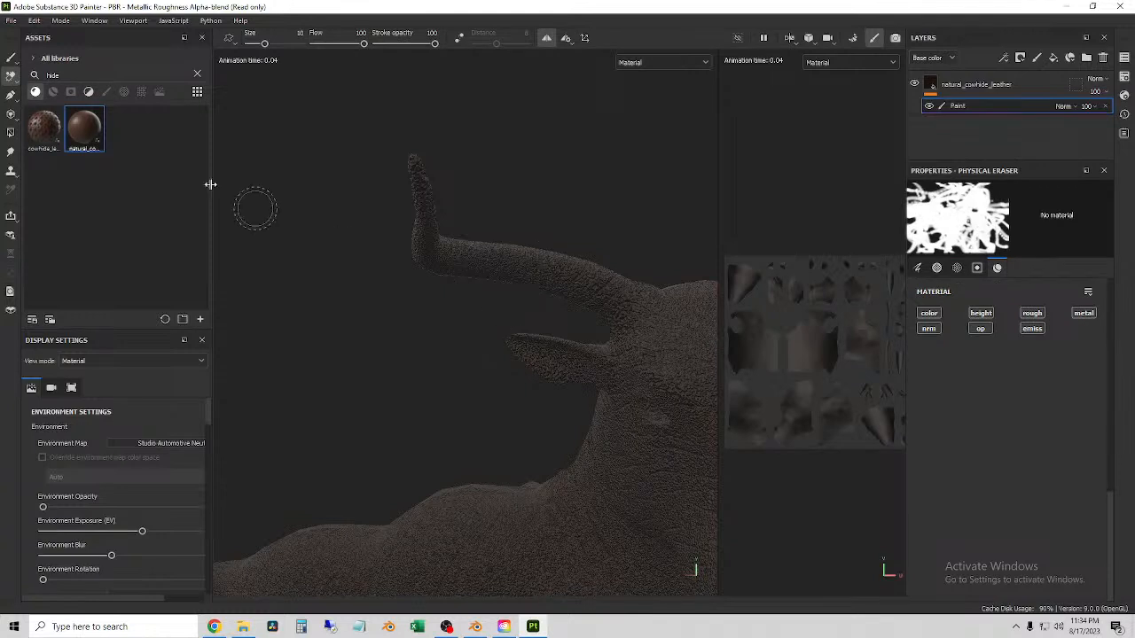
{"action": "left_click", "coordinate": [42, 77]}
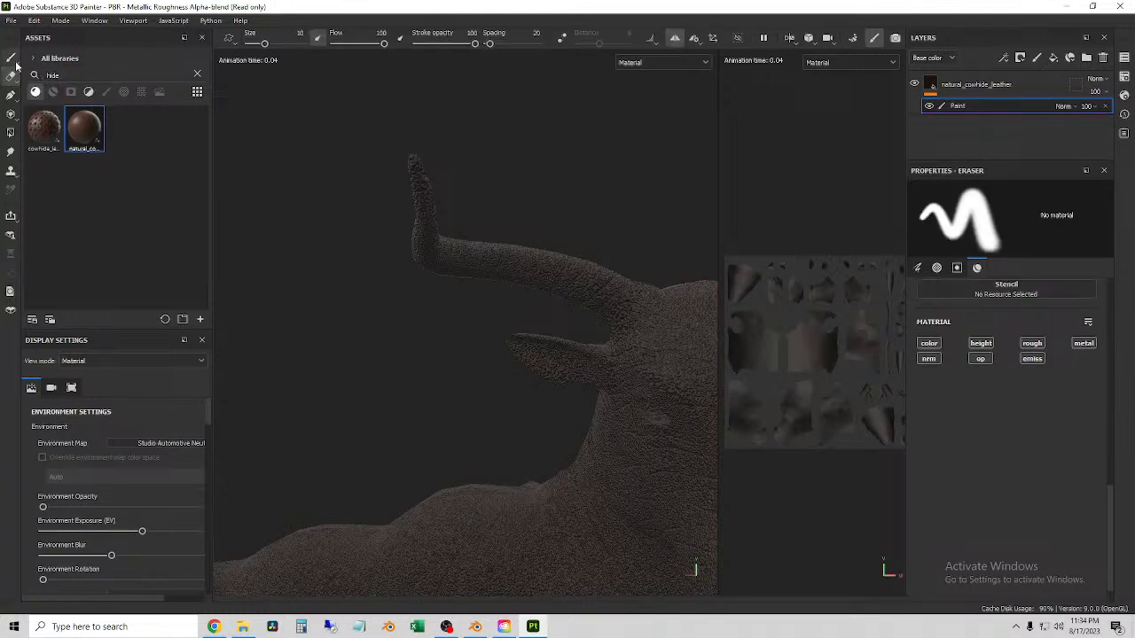
{"action": "left_click", "coordinate": [16, 59]}
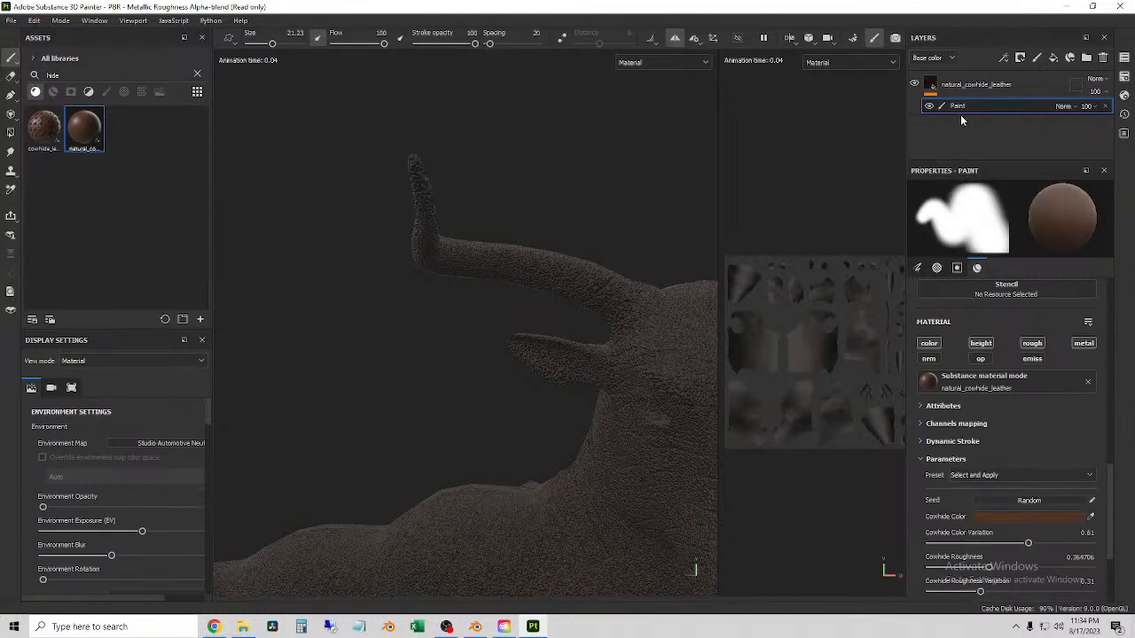
- Add a new paint layer and delete the Paint effect from the natural_cowhide_leather layer
{"action": "mouse_move", "coordinate": [969, 103]}
{"action": "left_mouse_down"}
{"action": "mouse_move", "coordinate": [969, 77]}
{"action": "mouse_move", "coordinate": [1042, 75]}
{"action": "mouse_move", "coordinate": [983, 120]}
{"action": "mouse_move", "coordinate": [989, 154]}
{"action": "mouse_move", "coordinate": [984, 147]}
{"action": "left_mouse_up"}
{"action": "left_click", "coordinate": [1036, 57]}
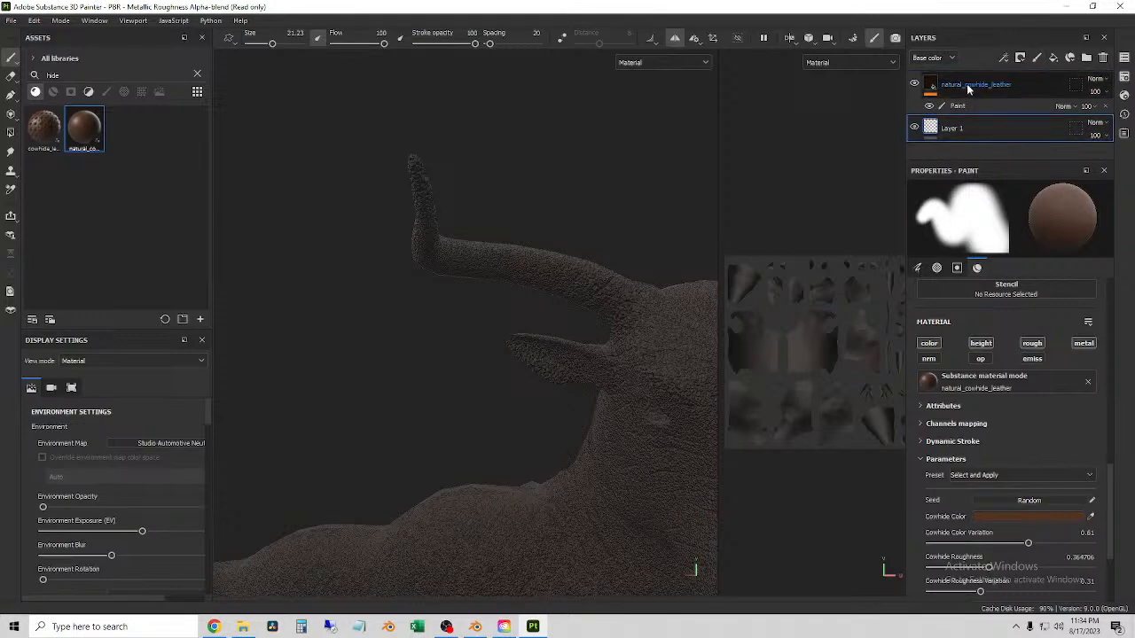
{"action": "left_click", "coordinate": [947, 104]}
{"action": "key", "text": "Delete"}
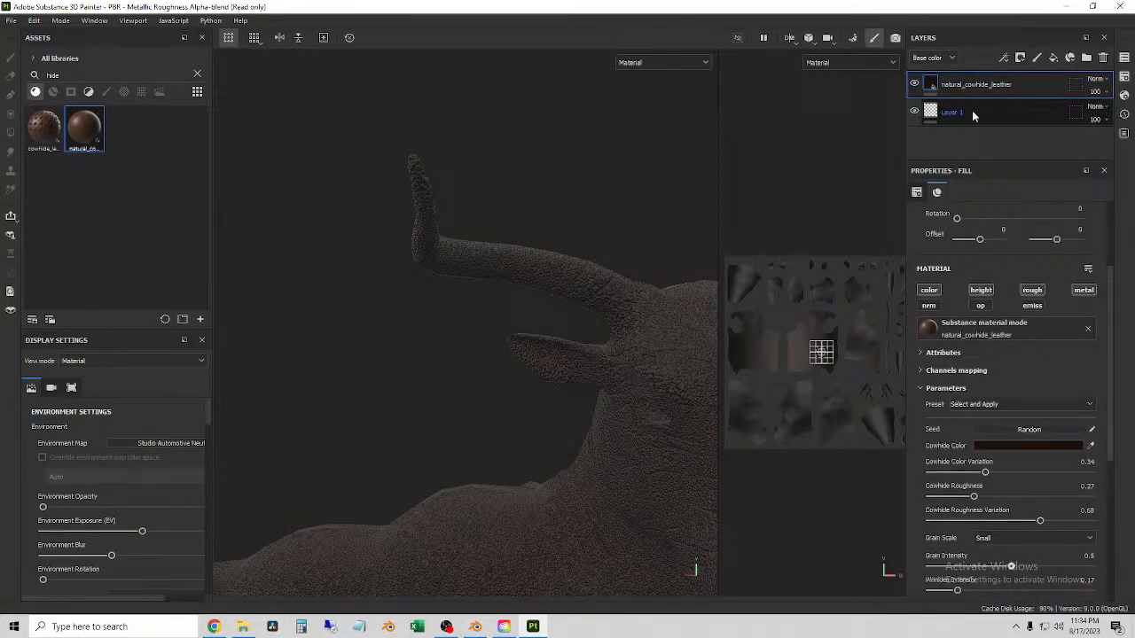
- Move the new paint layer above the natural_cowhide_leather layer in the stack
{"action": "mouse_move", "coordinate": [982, 111]}
{"action": "left_mouse_down"}
{"action": "mouse_move", "coordinate": [978, 78]}
{"action": "mouse_move", "coordinate": [981, 111]}
{"action": "left_mouse_up"}
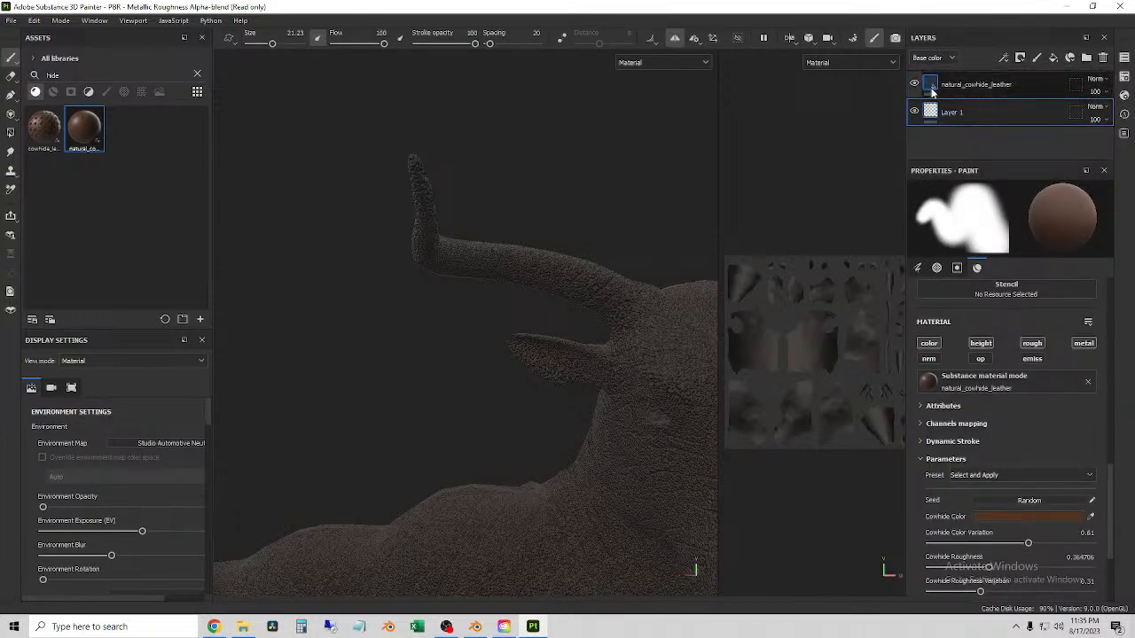
{"action": "right_click", "coordinate": [931, 90]}
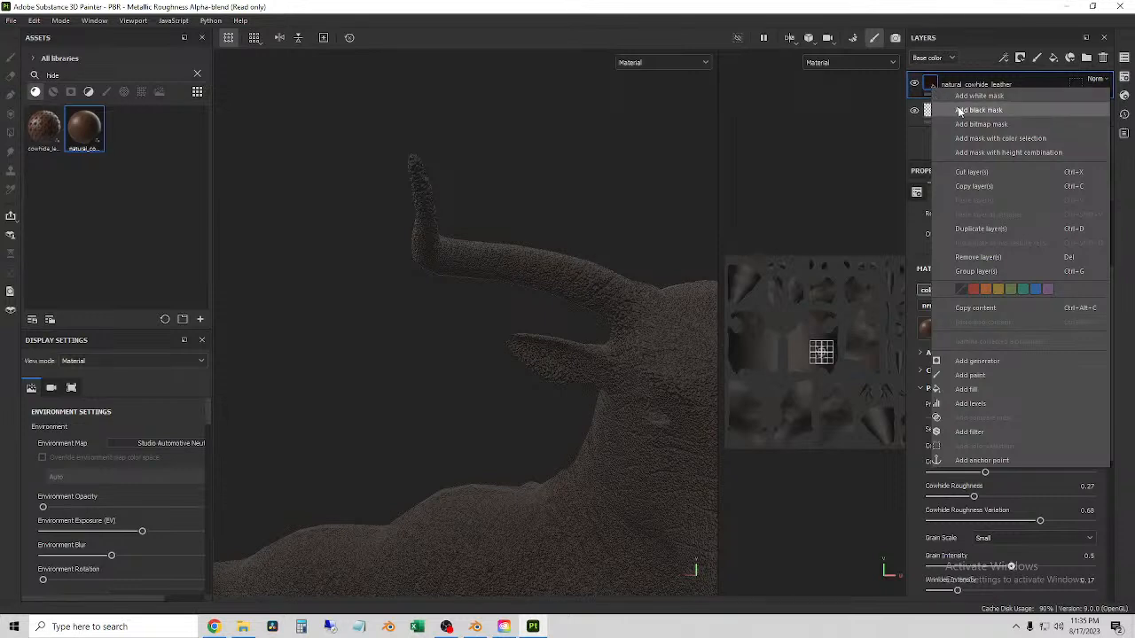
{"action": "left_click", "coordinate": [544, 204]}
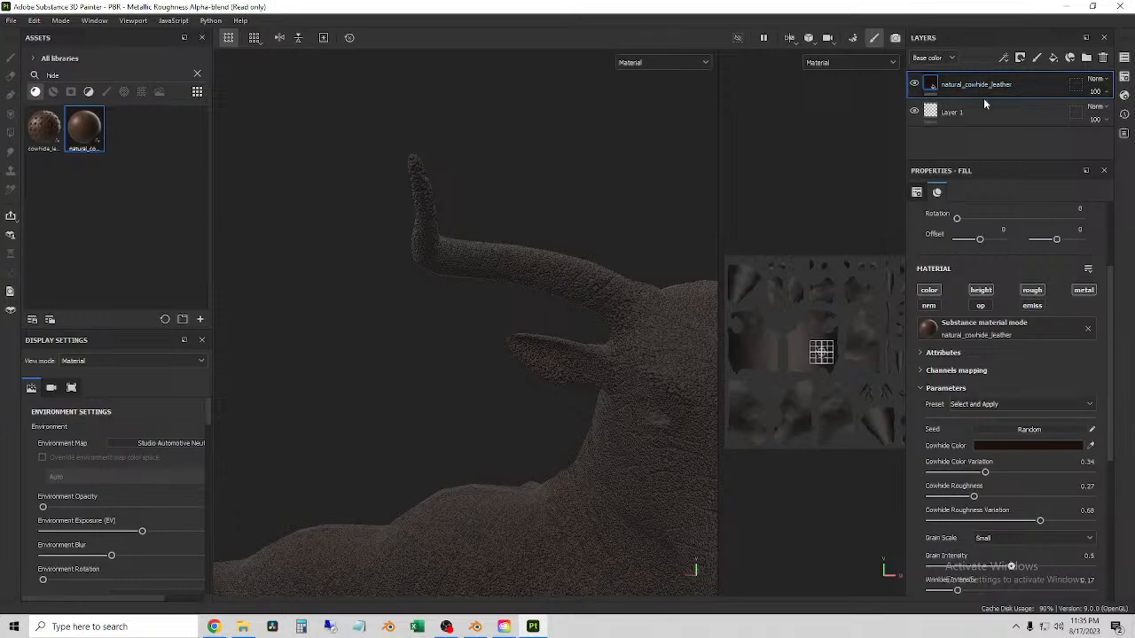
{"action": "left_click_drag", "start_coordinate": [975, 101], "coordinate": [967, 78]}
{"action": "scroll", "coordinate": [461, 223], "scroll_direction": "down", "scroll_amount": 4}
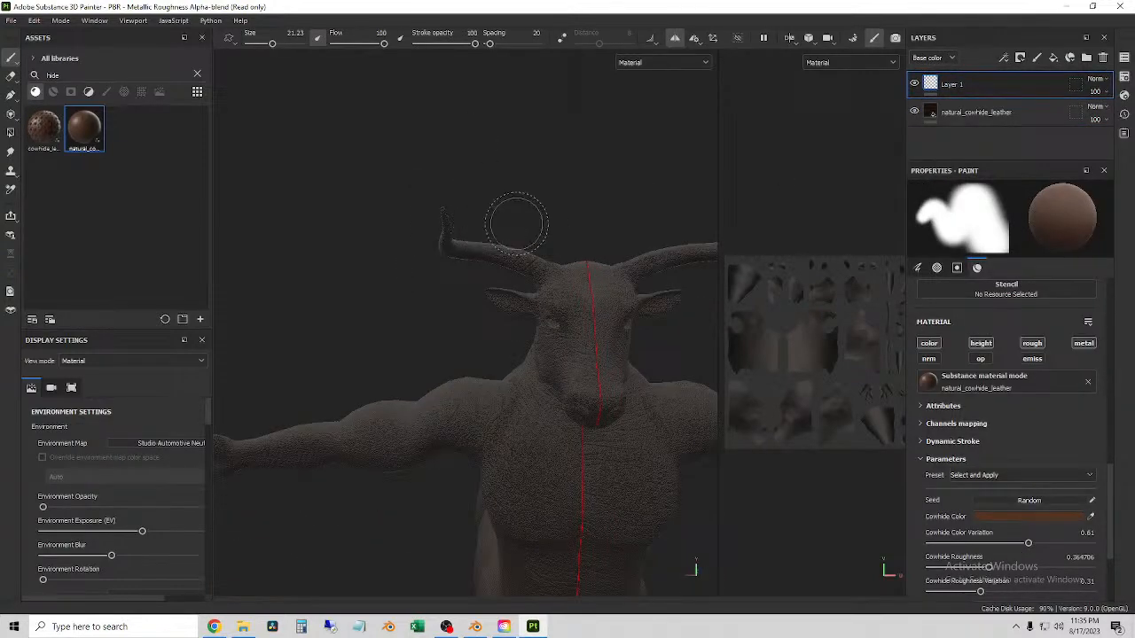
{"action": "scroll", "coordinate": [514, 229], "scroll_direction": "up", "scroll_amount": 2}
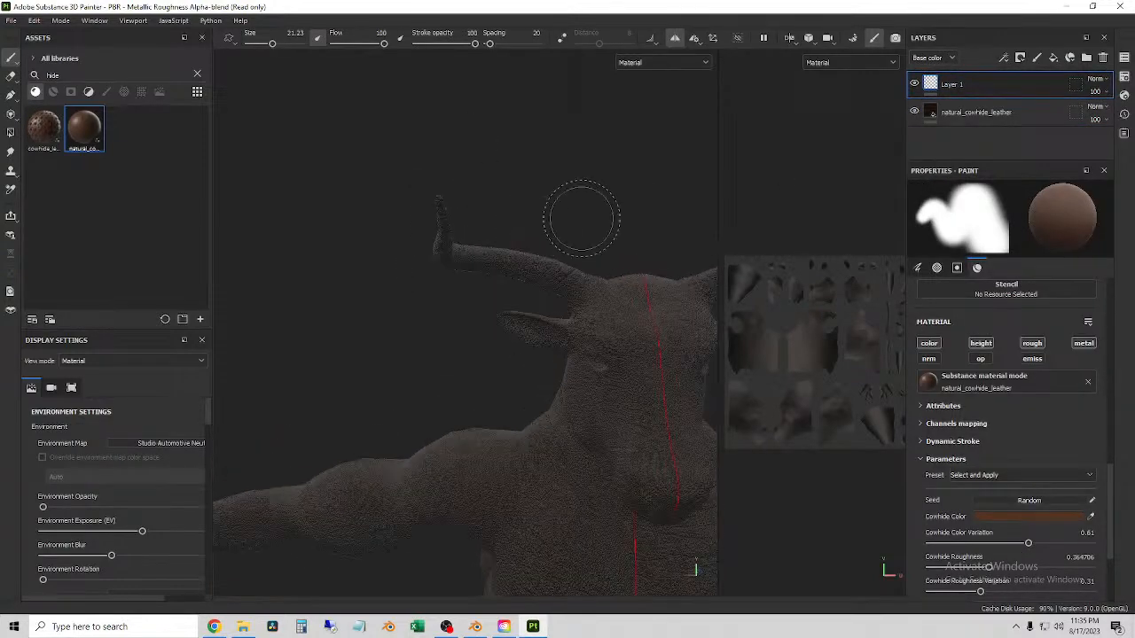
- Examine the attributes and channels mapping of the natural_cowhide_leather fill
{"action": "left_click", "coordinate": [960, 116]}
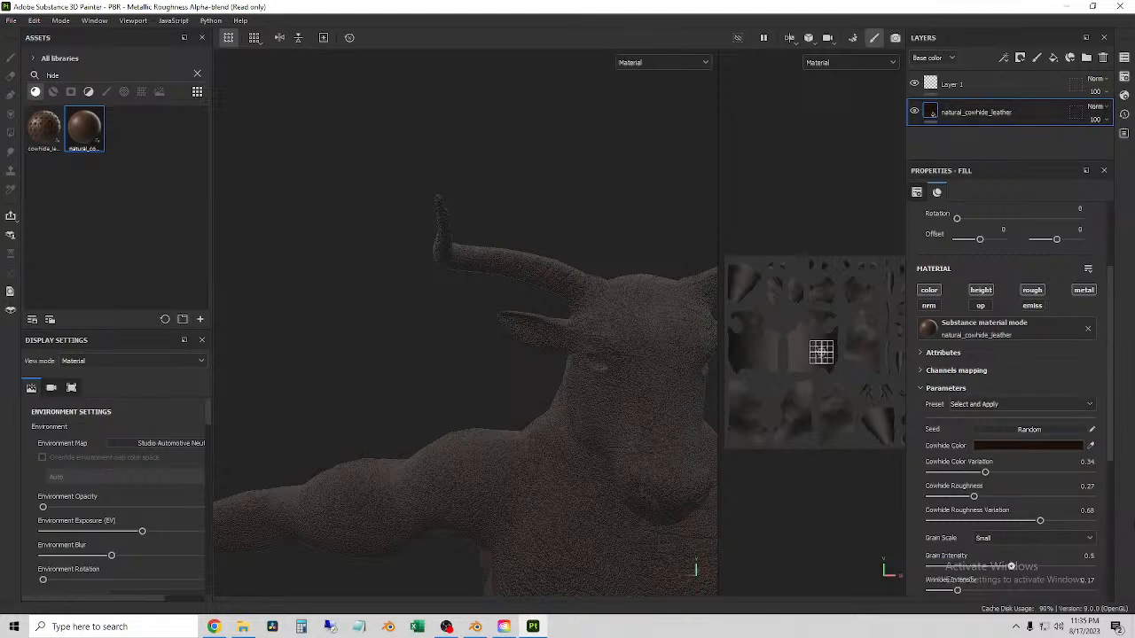
{"action": "left_click", "coordinate": [942, 353]}
{"action": "left_click", "coordinate": [942, 354]}
{"action": "left_click", "coordinate": [923, 371]}
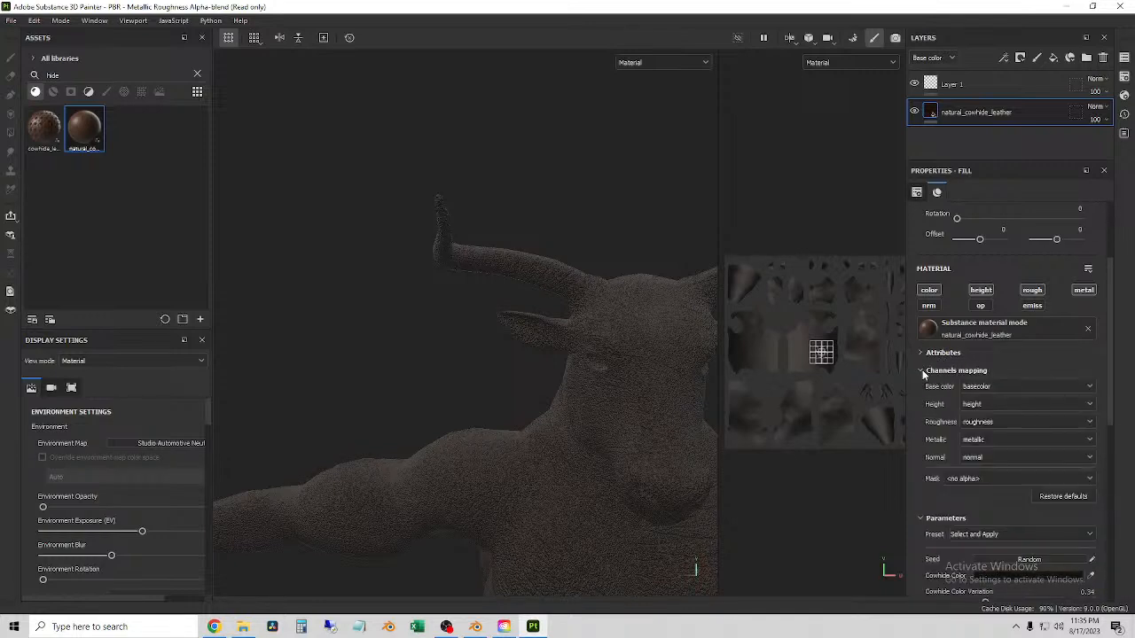
{"action": "left_click", "coordinate": [924, 372]}
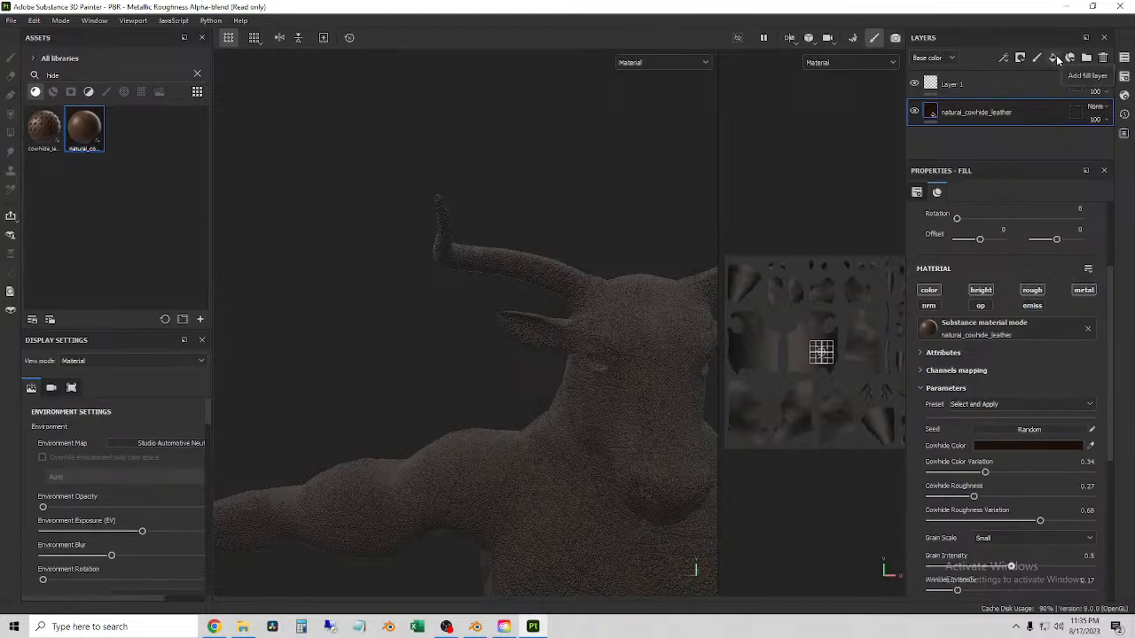
- Look through the natural_cowhide_leather layer's blending options and blending modes while checking the upper body
{"action": "left_click_drag", "start_coordinate": [535, 439], "coordinate": [410, 339], "text": "alt"}
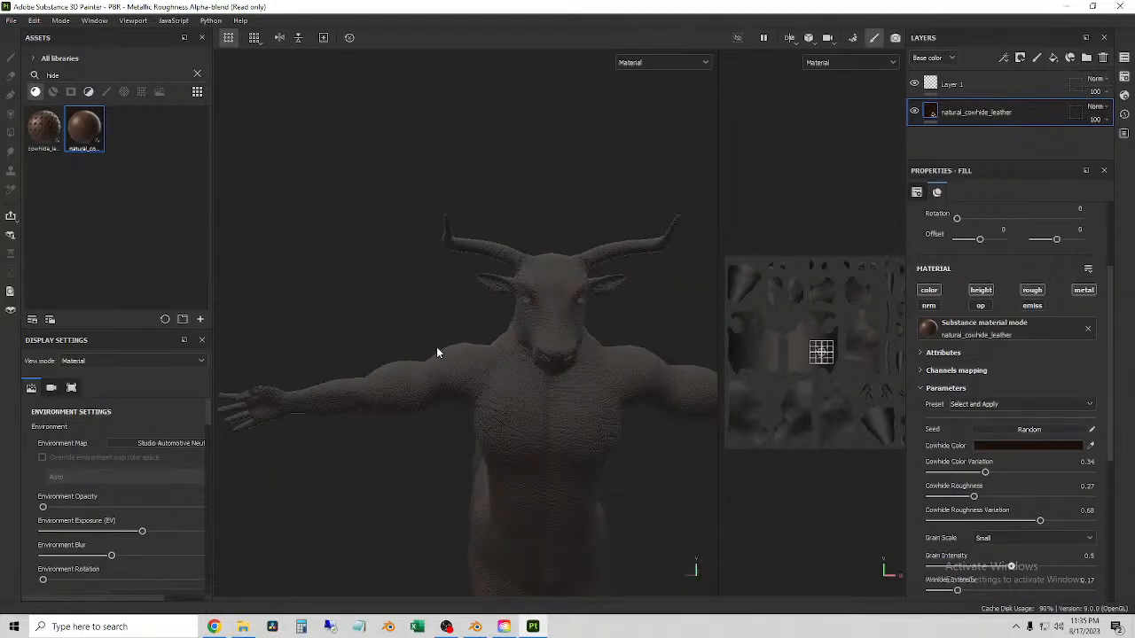
{"action": "right_click", "coordinate": [989, 115]}
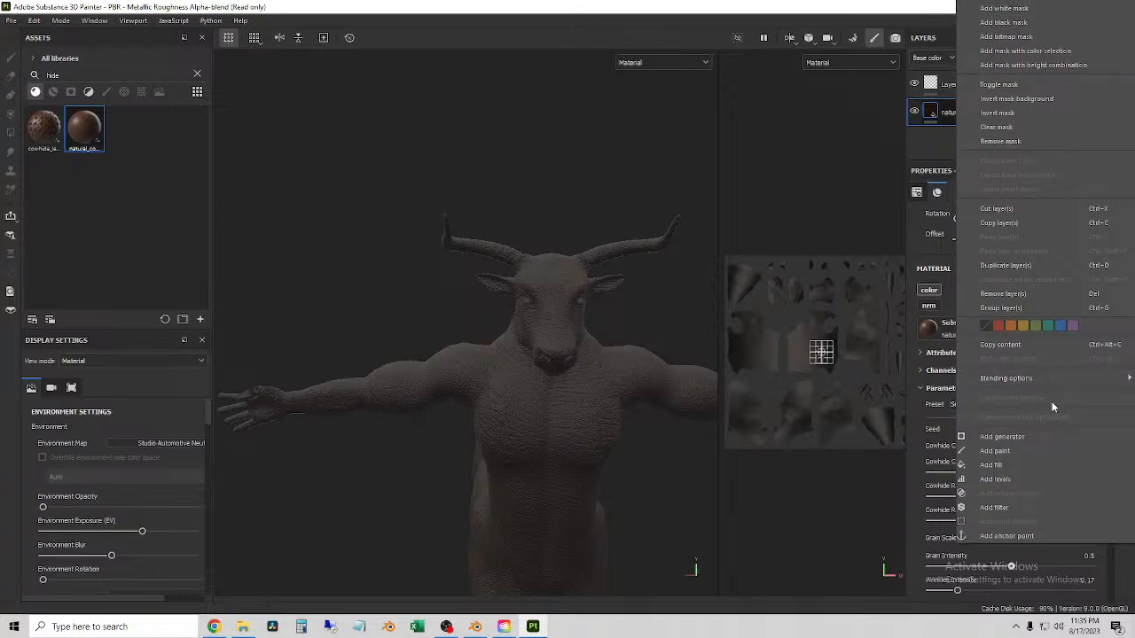
{"action": "mouse_move", "coordinate": [1038, 385]}
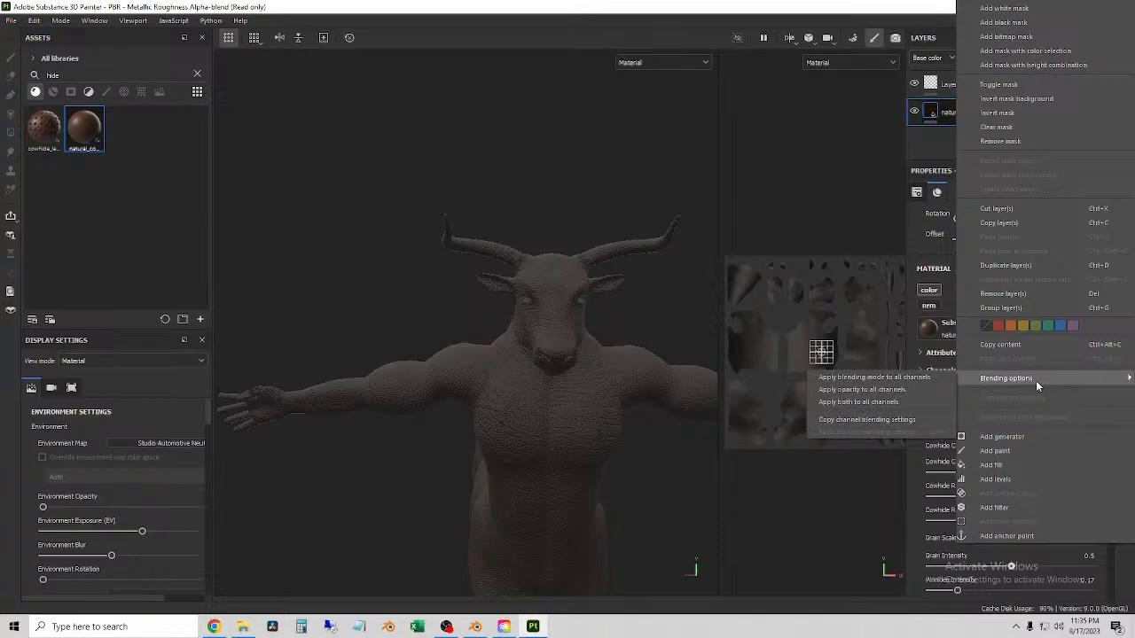
{"action": "left_click", "coordinate": [771, 180]}
{"action": "scroll", "coordinate": [568, 382], "scroll_direction": "down", "scroll_amount": 2}
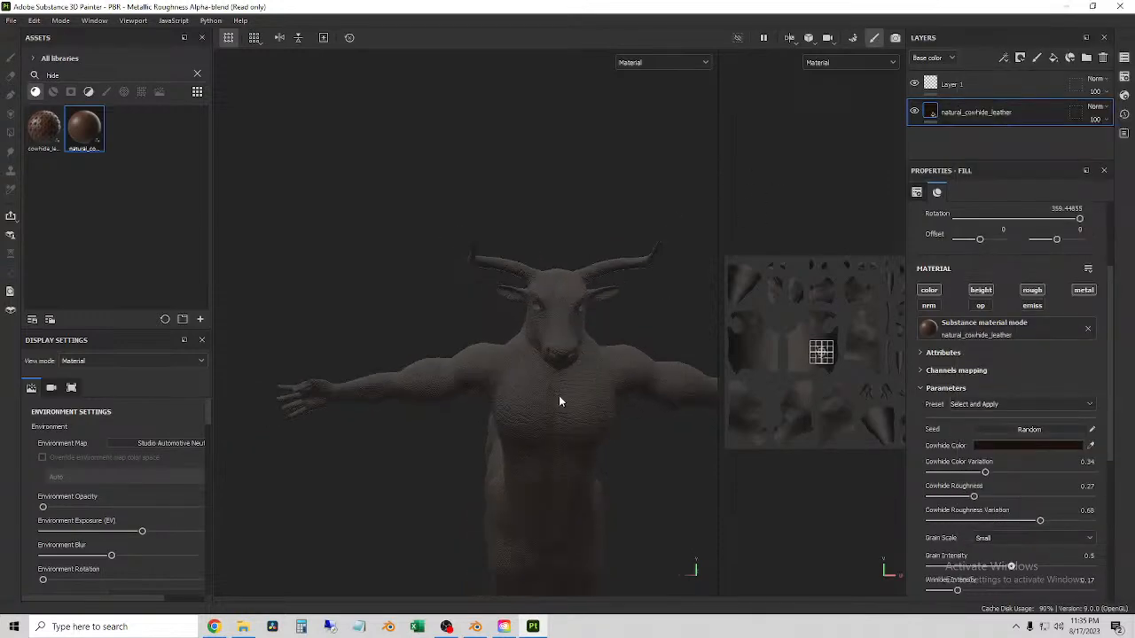
{"action": "scroll", "coordinate": [565, 378], "scroll_direction": "up", "scroll_amount": 3}
{"action": "left_click_drag", "start_coordinate": [446, 378], "coordinate": [487, 363], "text": "alt"}
{"action": "scroll", "coordinate": [573, 321], "scroll_direction": "down", "scroll_amount": 3}
{"action": "left_click_drag", "start_coordinate": [573, 320], "coordinate": [635, 283], "text": "alt"}
{"action": "left_click", "coordinate": [1100, 107]}
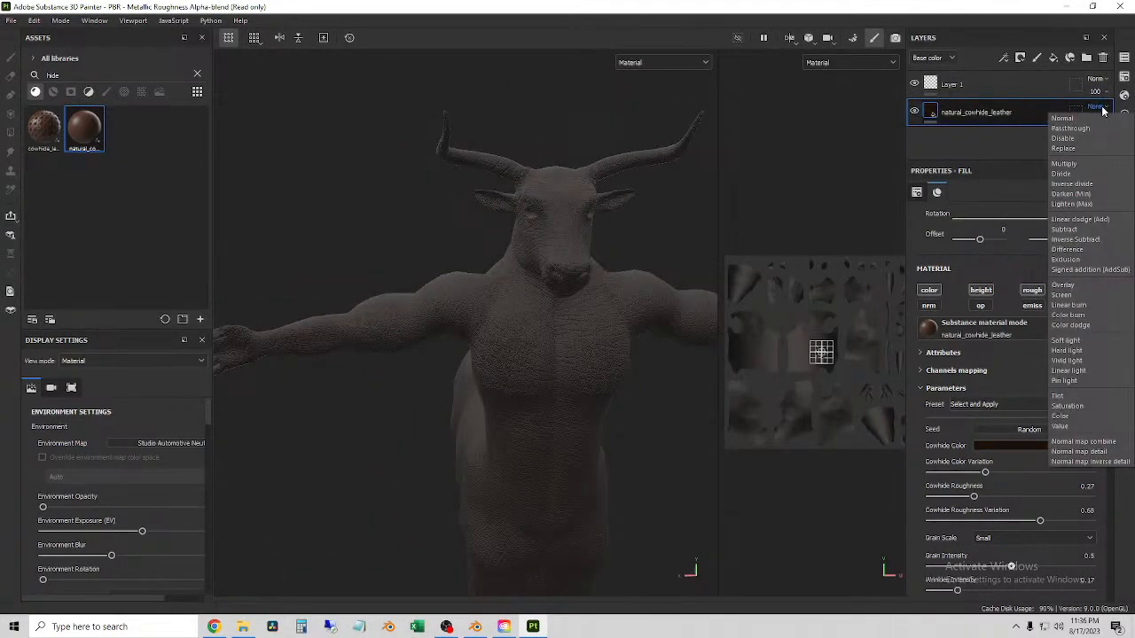
{"action": "left_click", "coordinate": [1003, 150]}
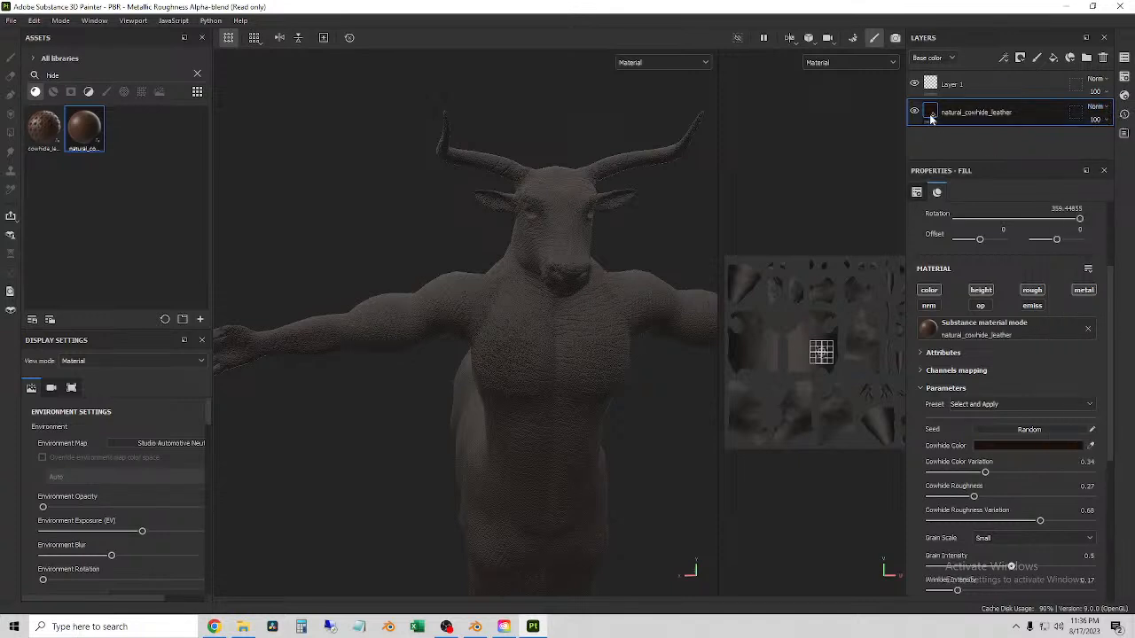
{"action": "mouse_move", "coordinate": [930, 118]}
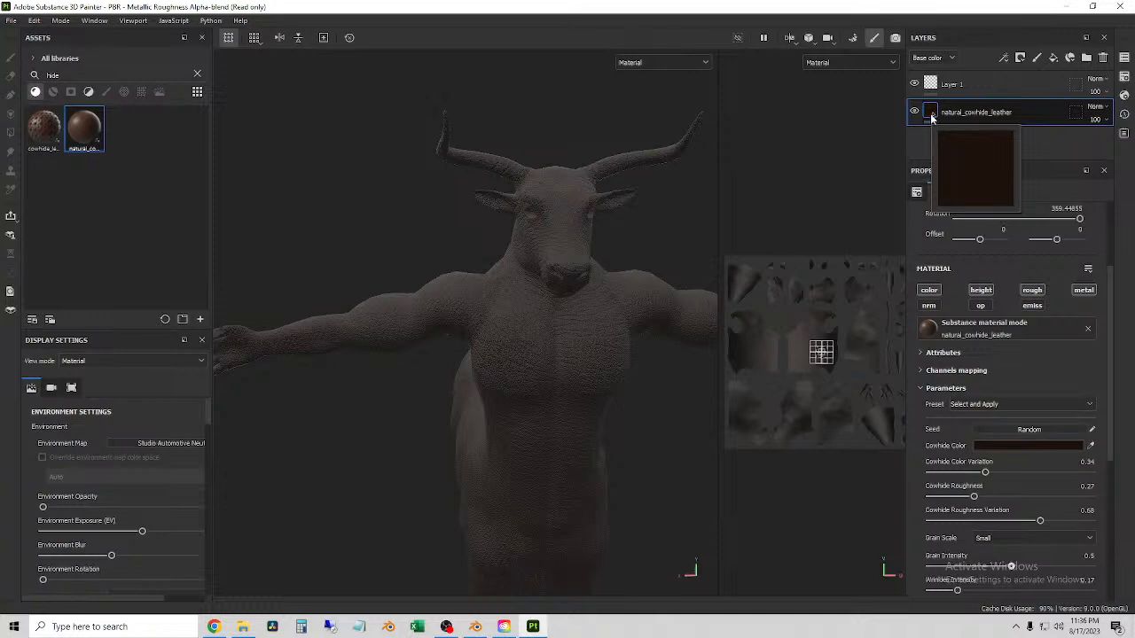
- Hide and reshow the natural_cowhide_leather layer to compare the bucentaur with and without the leather
{"action": "left_click_drag", "start_coordinate": [592, 313], "coordinate": [545, 305], "text": "alt"}
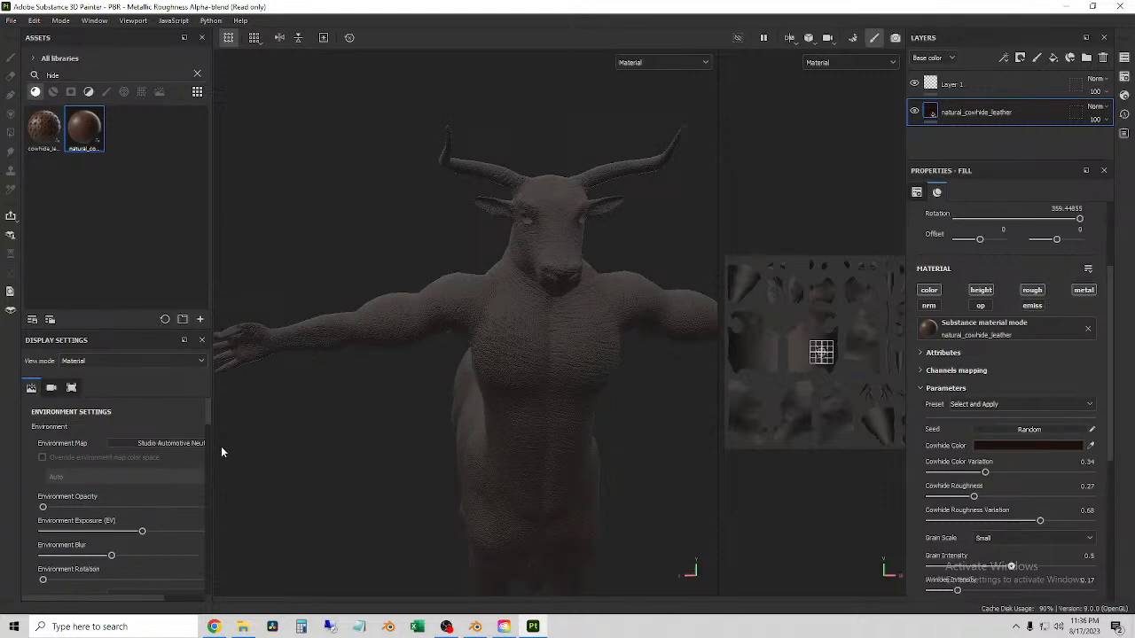
{"action": "left_click_drag", "start_coordinate": [211, 446], "coordinate": [190, 450]}
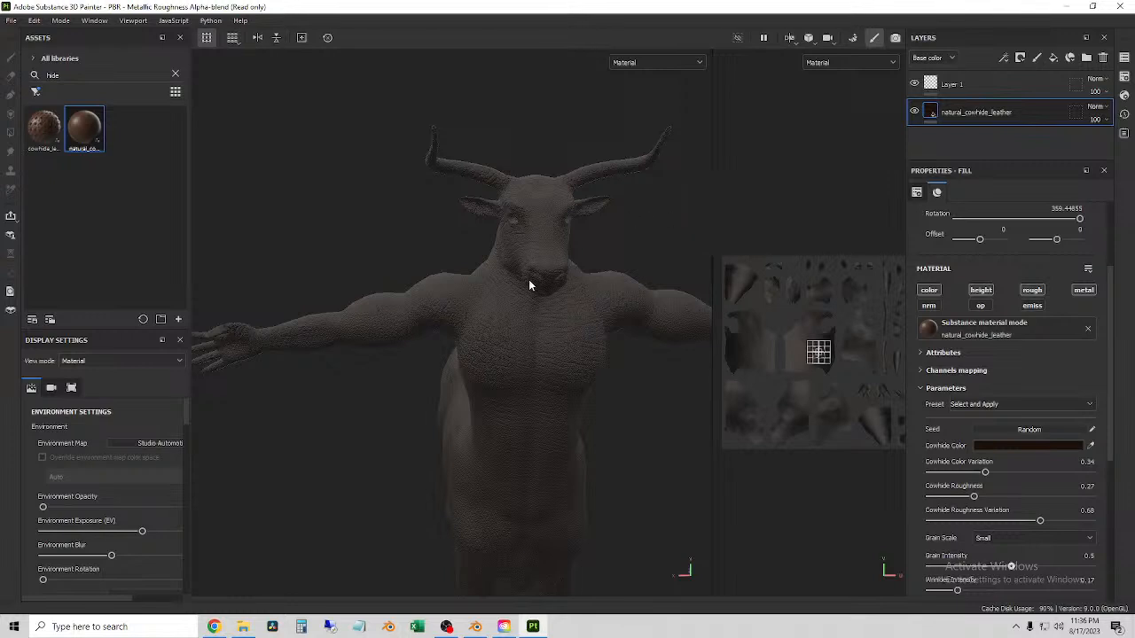
{"action": "left_click_drag", "start_coordinate": [459, 290], "coordinate": [545, 254], "text": "alt"}
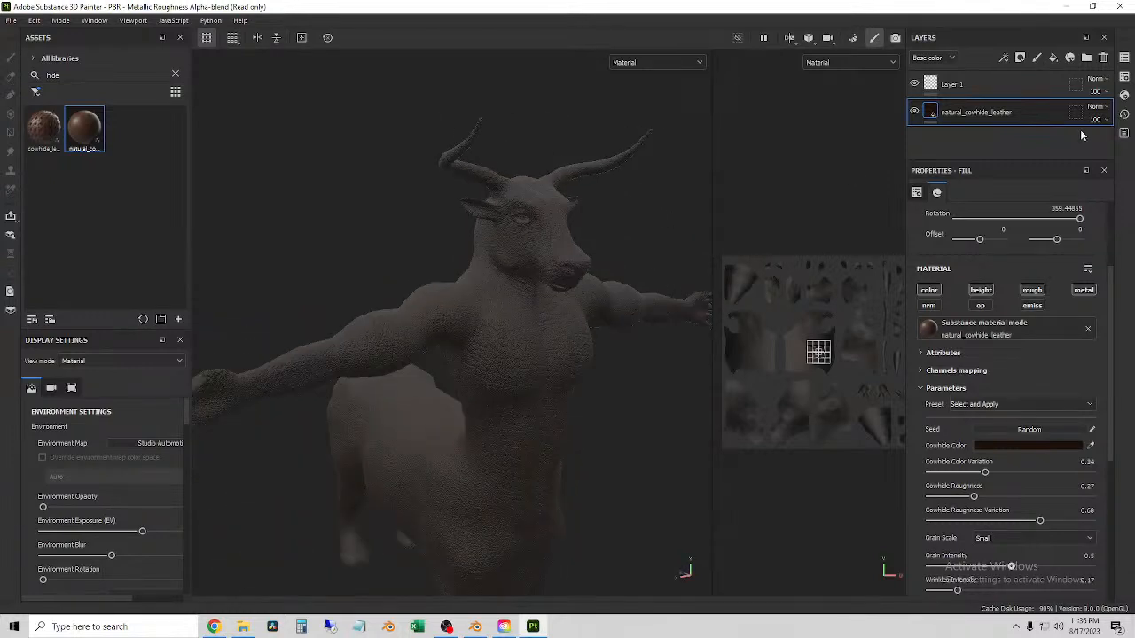
{"action": "left_click", "coordinate": [915, 114]}
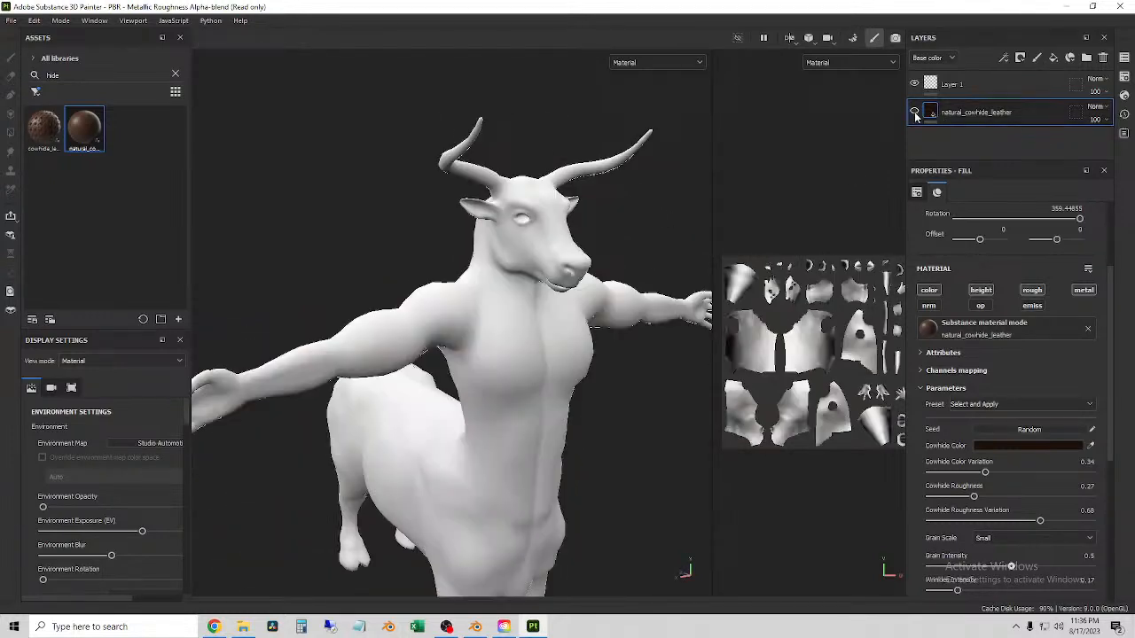
{"action": "left_click", "coordinate": [915, 113]}
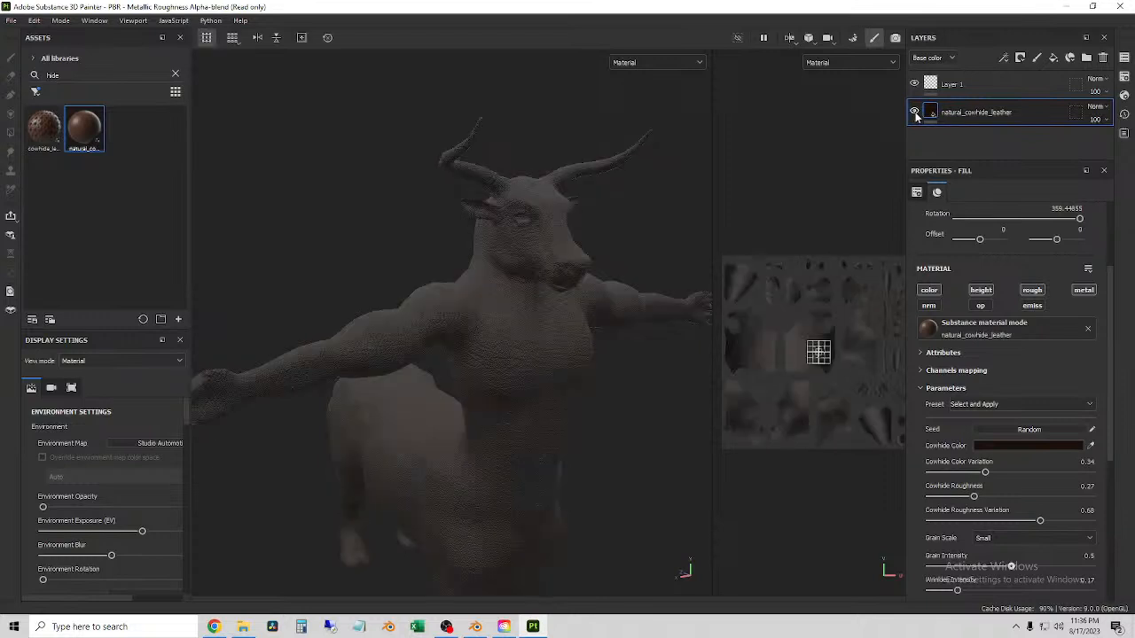
- Add a black mask to the natural_cowhide_leather layer
{"action": "right_click", "coordinate": [1071, 118]}
{"action": "left_click", "coordinate": [977, 112]}
{"action": "right_click", "coordinate": [980, 111]}
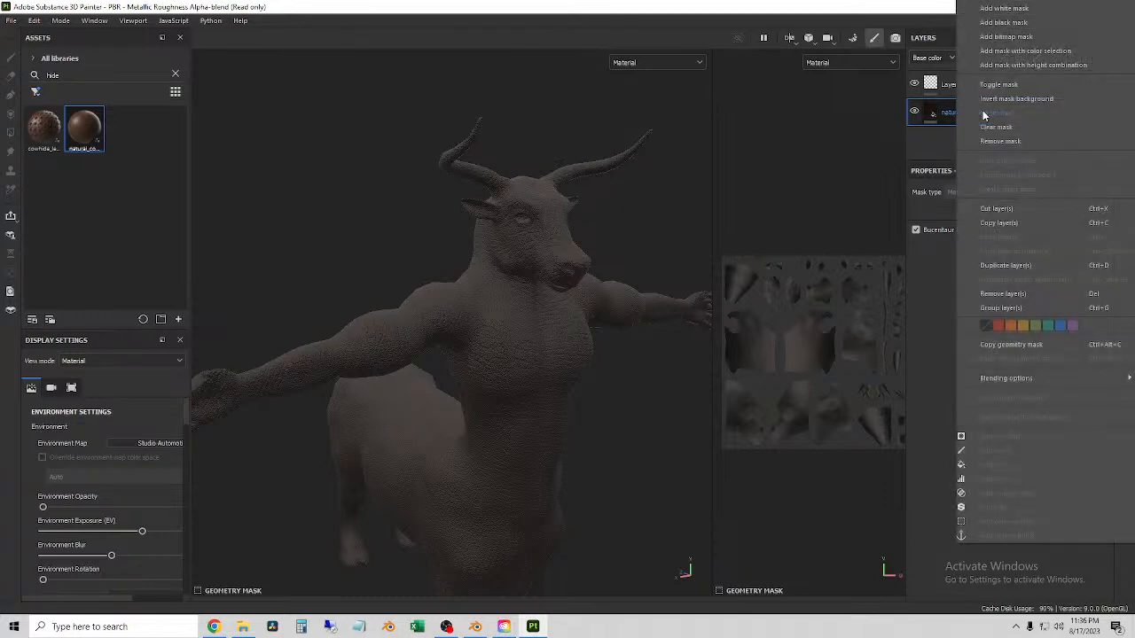
{"action": "left_click", "coordinate": [947, 146]}
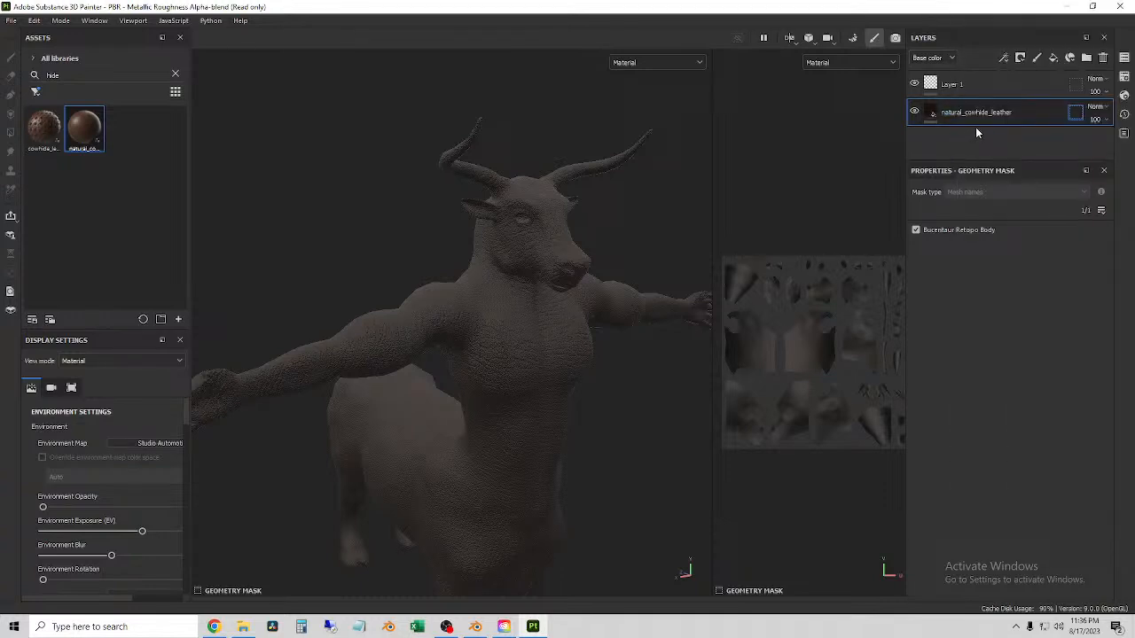
{"action": "right_click", "coordinate": [970, 112]}
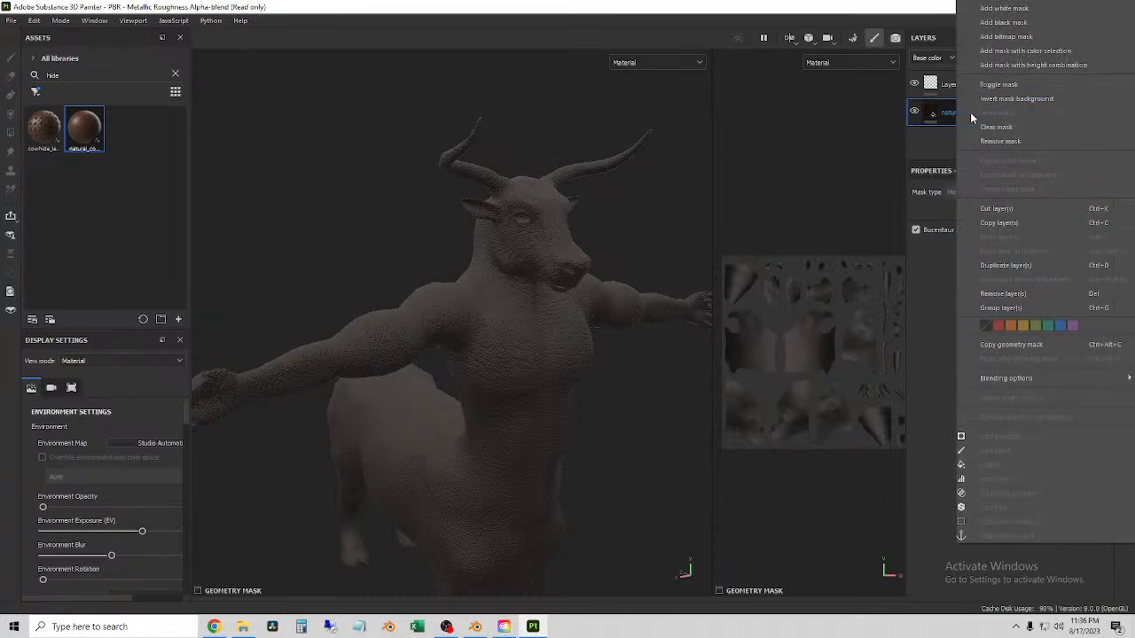
{"action": "left_click", "coordinate": [1044, 19]}
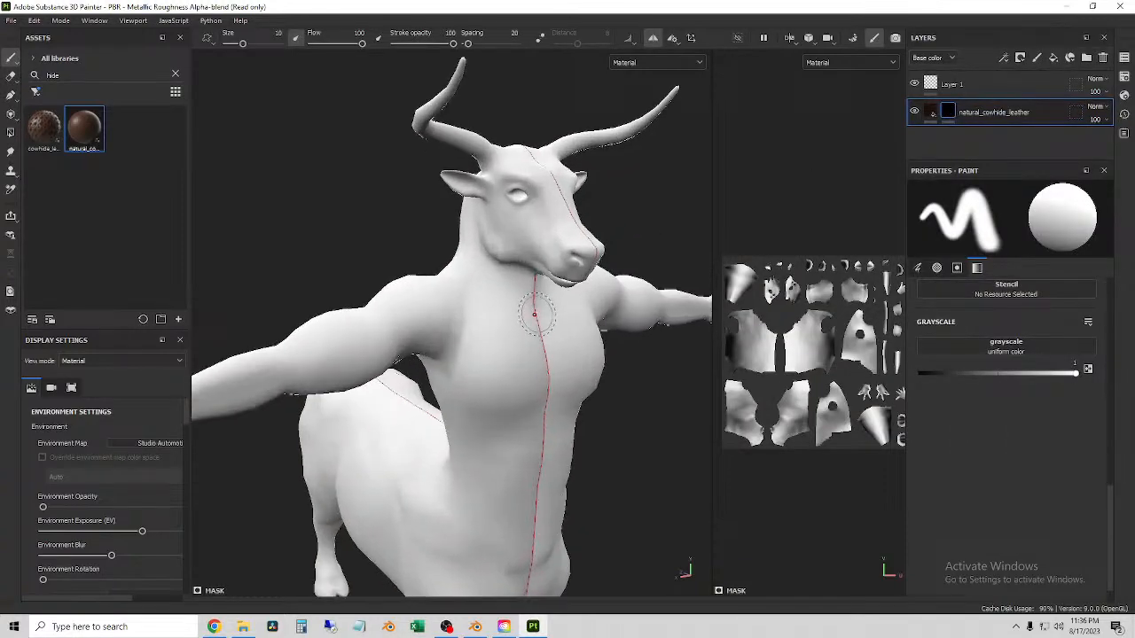
- Undo a trial mask stroke on the horns and change the leather layer's mask to white
{"action": "mouse_move", "coordinate": [638, 245]}
{"action": "left_mouse_down", "text": "alt"}
{"action": "mouse_move", "coordinate": [423, 147]}
{"action": "mouse_move", "coordinate": [448, 124]}
{"action": "mouse_move", "coordinate": [417, 130]}
{"action": "left_mouse_up", "text": "alt"}
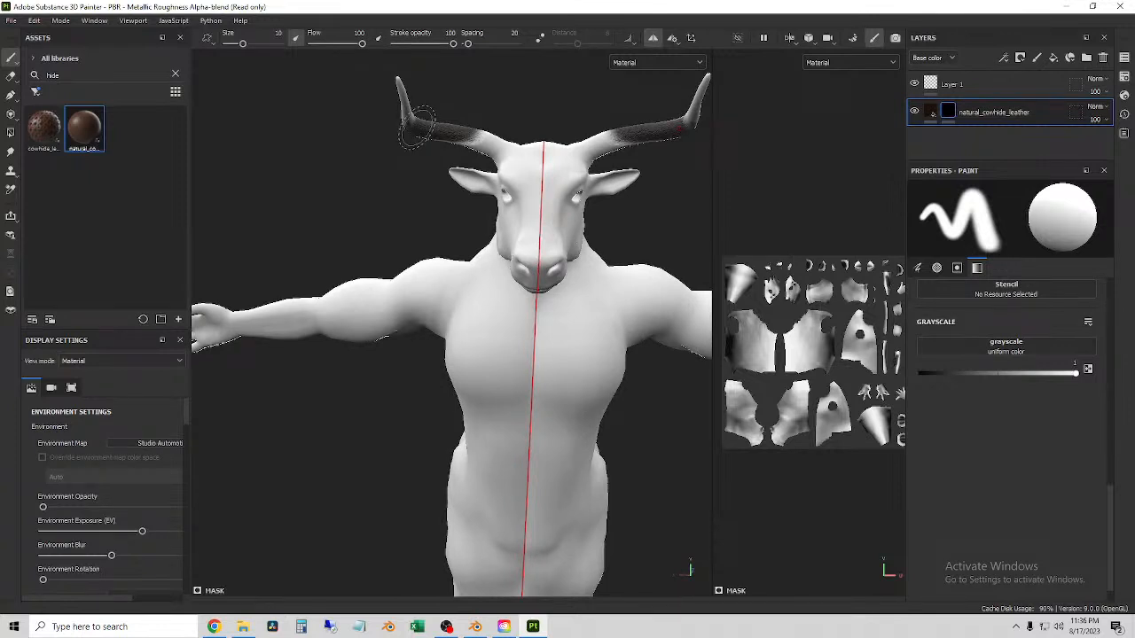
{"action": "key", "text": "ctrl+z"}
{"action": "left_click_drag", "start_coordinate": [414, 194], "coordinate": [451, 196], "text": "alt"}
{"action": "right_click", "coordinate": [951, 113]}
{"action": "left_click", "coordinate": [1003, 121]}
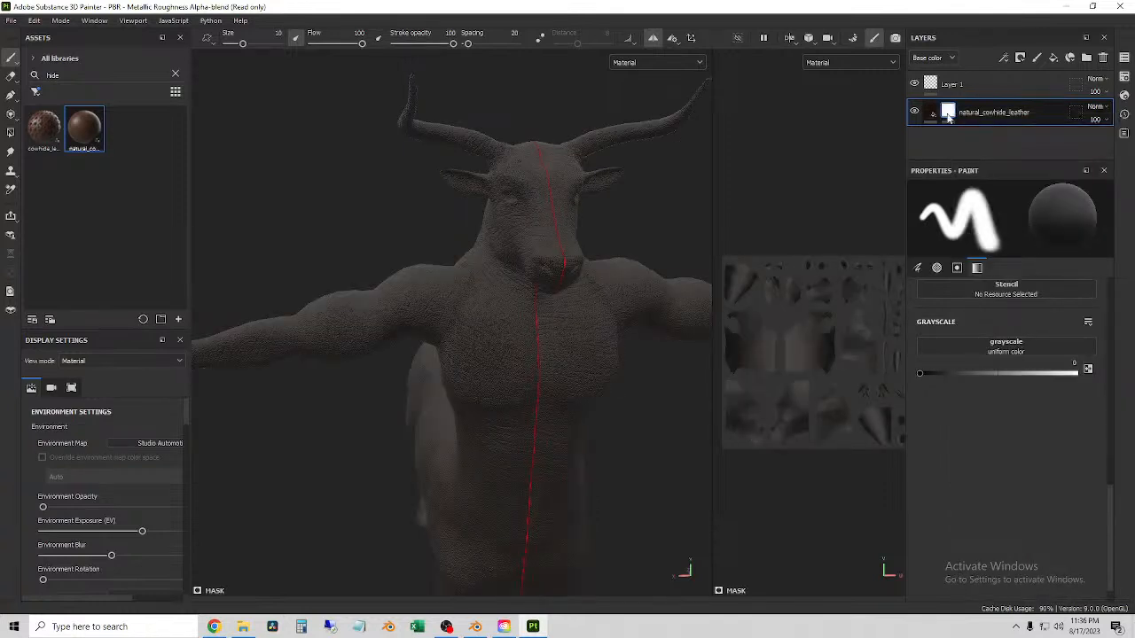
- Paint black on the leather layer's mask over the horns from the front, out to their tips
{"action": "mouse_move", "coordinate": [415, 149]}
{"action": "left_mouse_down"}
{"action": "mouse_move", "coordinate": [452, 135]}
{"action": "mouse_move", "coordinate": [489, 137]}
{"action": "mouse_move", "coordinate": [454, 138]}
{"action": "mouse_move", "coordinate": [492, 151]}
{"action": "mouse_move", "coordinate": [479, 142]}
{"action": "left_mouse_up"}
{"action": "left_click_drag", "start_coordinate": [401, 131], "coordinate": [419, 90]}
{"action": "left_click_drag", "start_coordinate": [400, 133], "coordinate": [749, 167], "text": "alt"}
{"action": "left_click_drag", "start_coordinate": [445, 133], "coordinate": [455, 170], "text": "alt"}
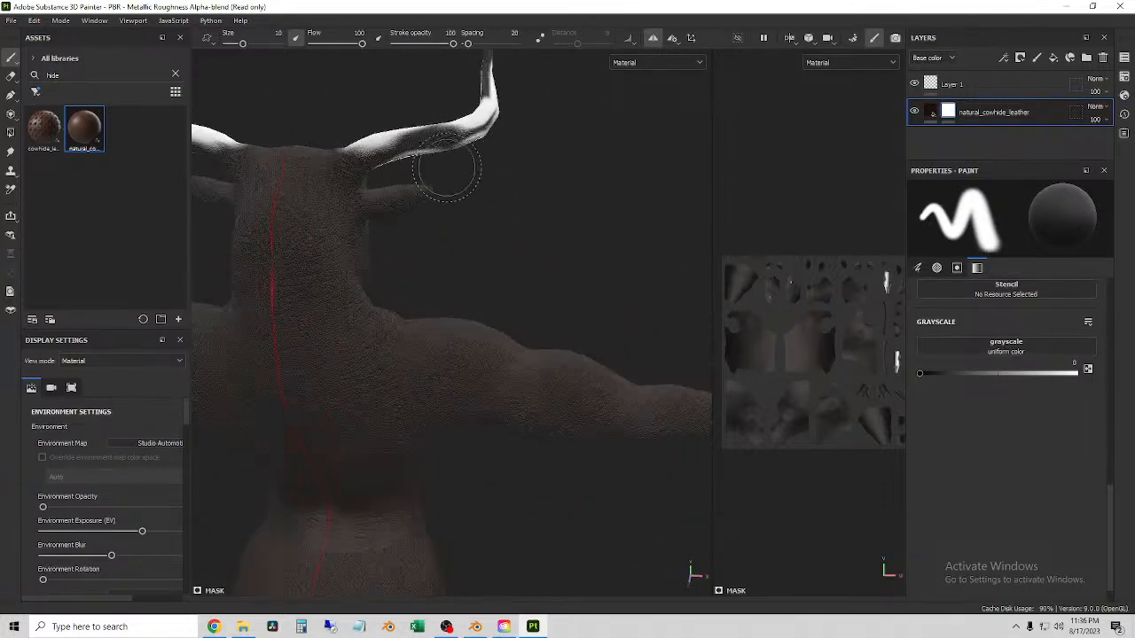
- Mask the leather off the remaining horn surfaces, covering the back, underside and curved tips
{"action": "middle_click_drag", "start_coordinate": [461, 176], "coordinate": [505, 296], "text": "alt"}
{"action": "left_click_drag", "start_coordinate": [518, 282], "coordinate": [530, 216], "text": "alt"}
{"action": "mouse_move", "coordinate": [438, 271]}
{"action": "left_mouse_down"}
{"action": "mouse_move", "coordinate": [524, 251]}
{"action": "mouse_move", "coordinate": [521, 172]}
{"action": "mouse_move", "coordinate": [525, 205]}
{"action": "left_mouse_up"}
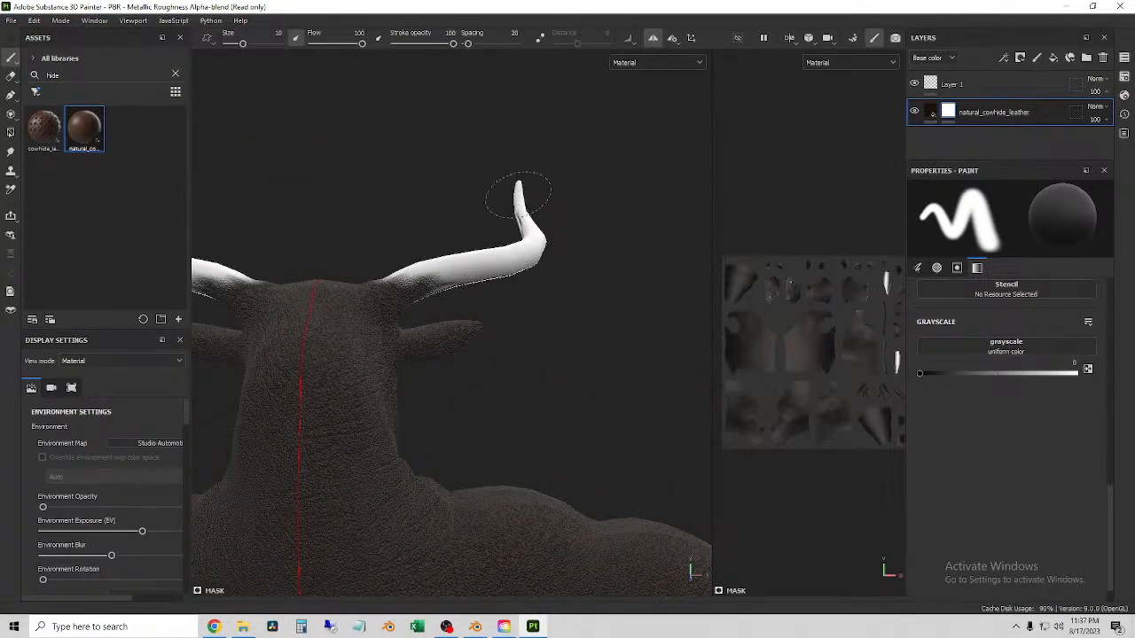
{"action": "mouse_move", "coordinate": [455, 189]}
{"action": "left_mouse_down", "text": "alt"}
{"action": "mouse_move", "coordinate": [600, 261]}
{"action": "mouse_move", "coordinate": [418, 246]}
{"action": "left_mouse_up", "text": "alt"}
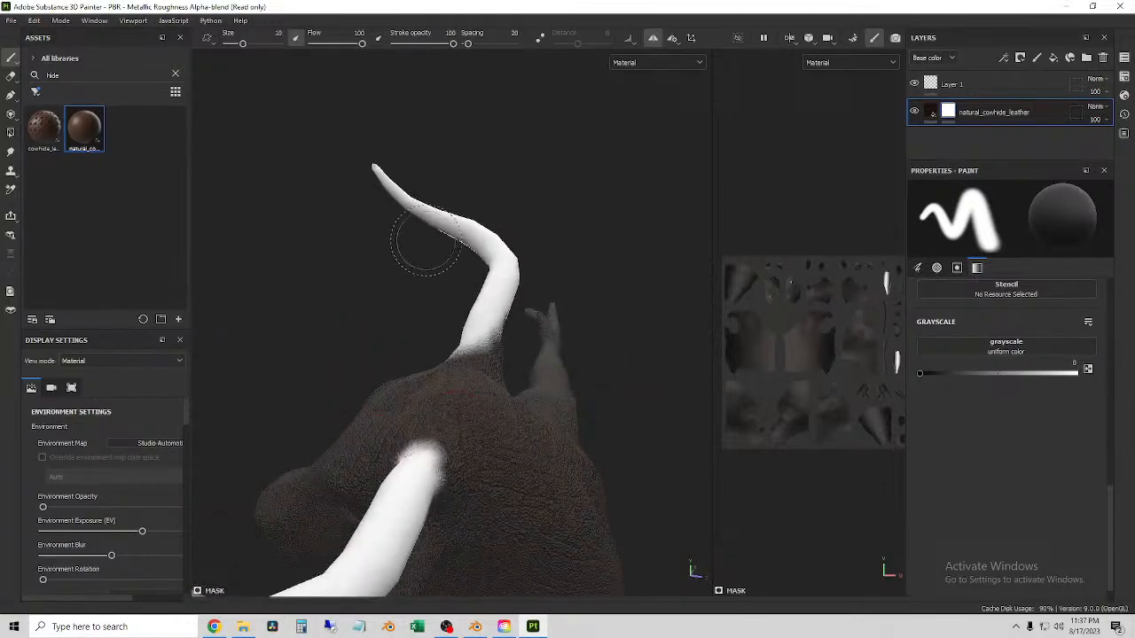
{"action": "mouse_move", "coordinate": [360, 221]}
{"action": "left_mouse_down", "text": "alt"}
{"action": "mouse_move", "coordinate": [535, 178]}
{"action": "mouse_move", "coordinate": [431, 194]}
{"action": "mouse_move", "coordinate": [636, 189]}
{"action": "left_mouse_up", "text": "alt"}
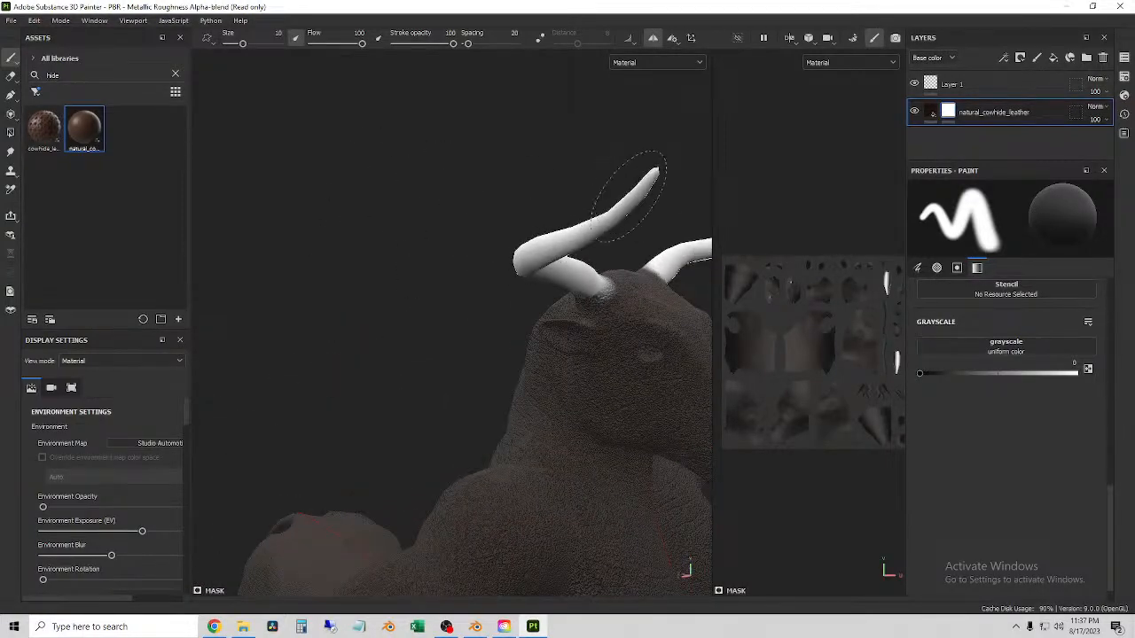
{"action": "mouse_move", "coordinate": [468, 279]}
{"action": "left_mouse_down", "text": "alt"}
{"action": "mouse_move", "coordinate": [582, 195]}
{"action": "mouse_move", "coordinate": [603, 309]}
{"action": "mouse_move", "coordinate": [405, 329]}
{"action": "left_mouse_up", "text": "alt"}
{"action": "mouse_move", "coordinate": [470, 271]}
{"action": "left_mouse_down"}
{"action": "mouse_move", "coordinate": [424, 289]}
{"action": "mouse_move", "coordinate": [452, 273]}
{"action": "left_mouse_up"}
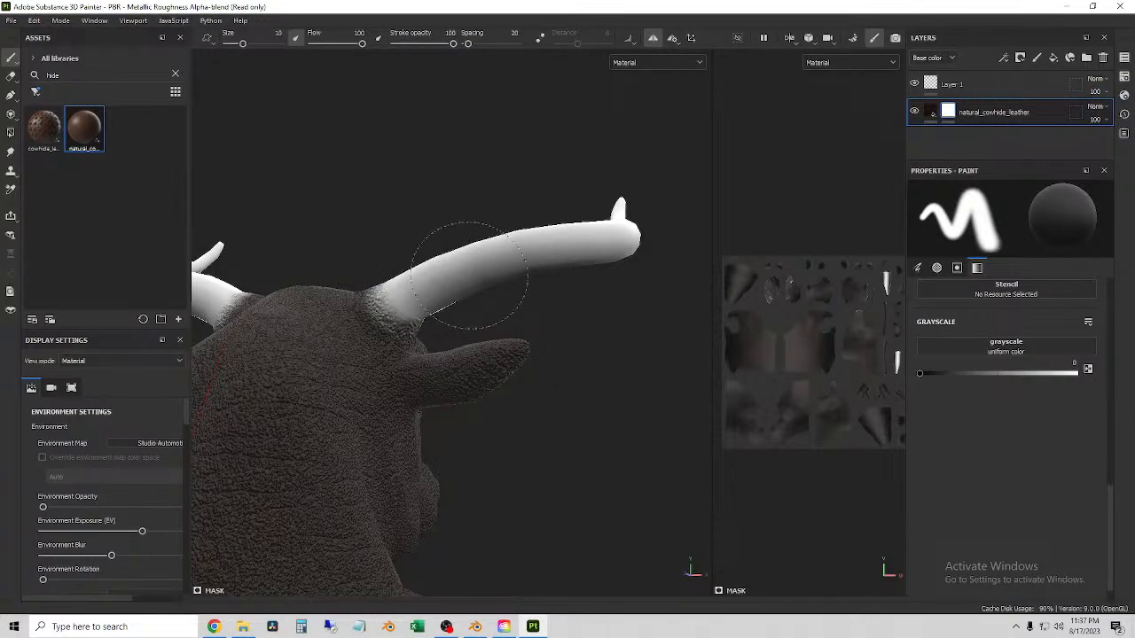
- Reduce the brush size to 4.31 and clean up the leather mask around the horn bases
{"action": "mouse_move", "coordinate": [618, 257]}
{"action": "left_mouse_down", "text": "alt"}
{"action": "mouse_move", "coordinate": [595, 296]}
{"action": "mouse_move", "coordinate": [208, 296]}
{"action": "mouse_move", "coordinate": [337, 304]}
{"action": "mouse_move", "coordinate": [420, 245]}
{"action": "mouse_move", "coordinate": [364, 293]}
{"action": "left_mouse_up", "text": "alt"}
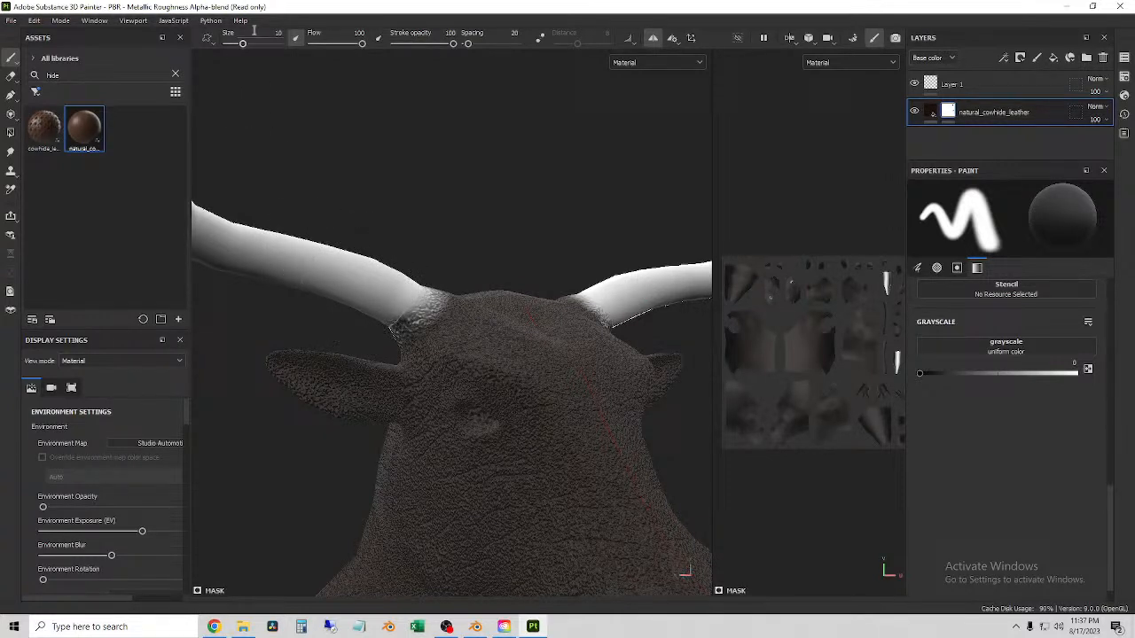
{"action": "left_click_drag", "start_coordinate": [246, 50], "coordinate": [236, 49]}
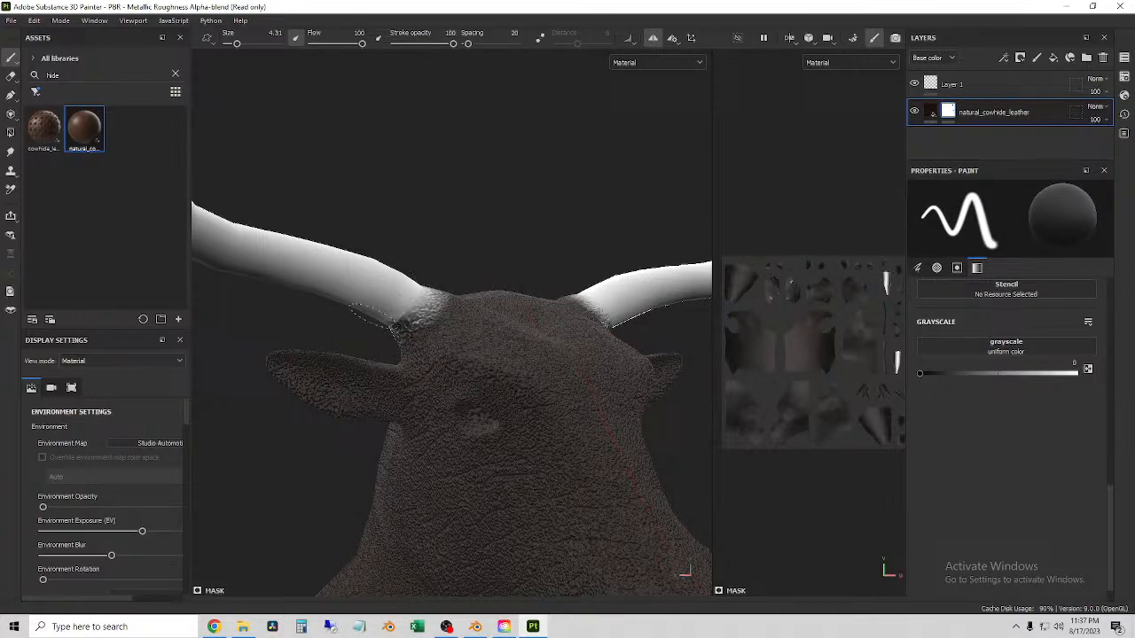
{"action": "mouse_move", "coordinate": [393, 282]}
{"action": "left_mouse_down", "text": "alt"}
{"action": "mouse_move", "coordinate": [453, 167]}
{"action": "mouse_move", "coordinate": [467, 187]}
{"action": "mouse_move", "coordinate": [449, 256]}
{"action": "mouse_move", "coordinate": [374, 334]}
{"action": "left_mouse_up", "text": "alt"}
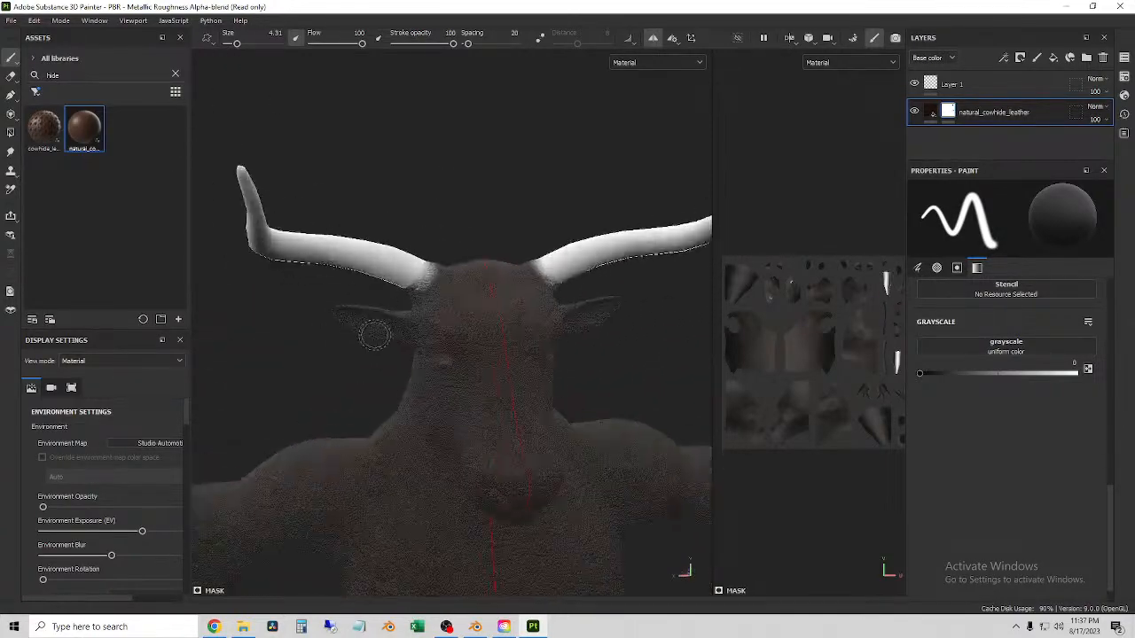
{"action": "scroll", "coordinate": [334, 381], "scroll_direction": "up", "scroll_amount": 2}
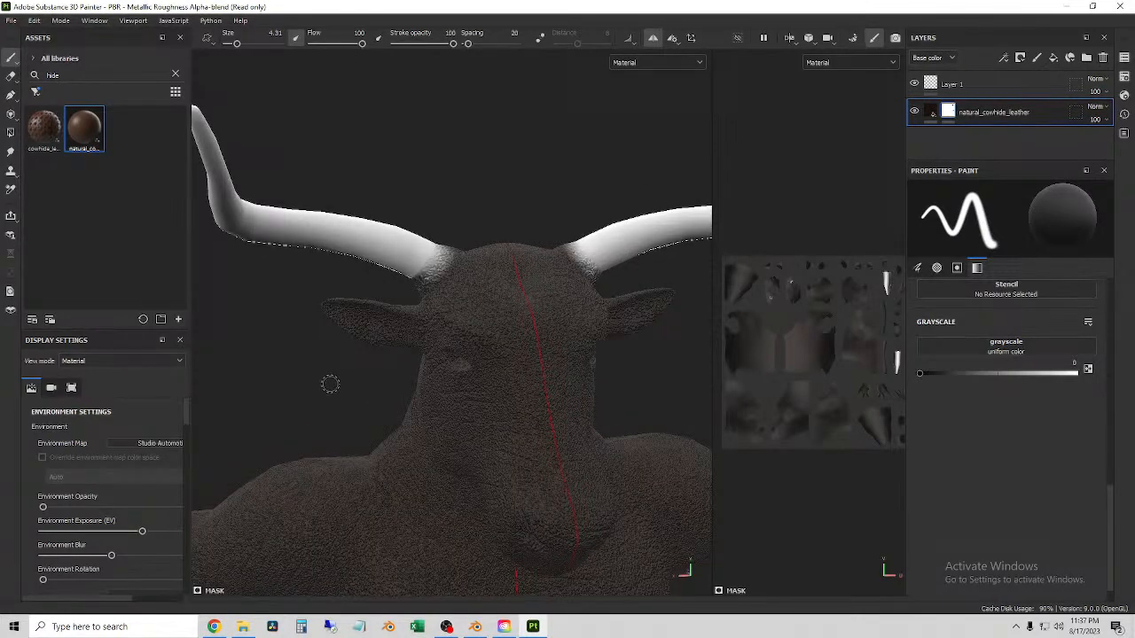
- Examine the masked horns and the leather coverage across the head, torso and hindquarters
{"action": "left_click_drag", "start_coordinate": [370, 396], "coordinate": [421, 372], "text": "alt"}
{"action": "middle_click_drag", "start_coordinate": [365, 409], "coordinate": [407, 220], "text": "alt"}
{"action": "scroll", "coordinate": [407, 220], "scroll_direction": "down", "scroll_amount": 1}
{"action": "scroll", "coordinate": [391, 262], "scroll_direction": "down", "scroll_amount": 2}
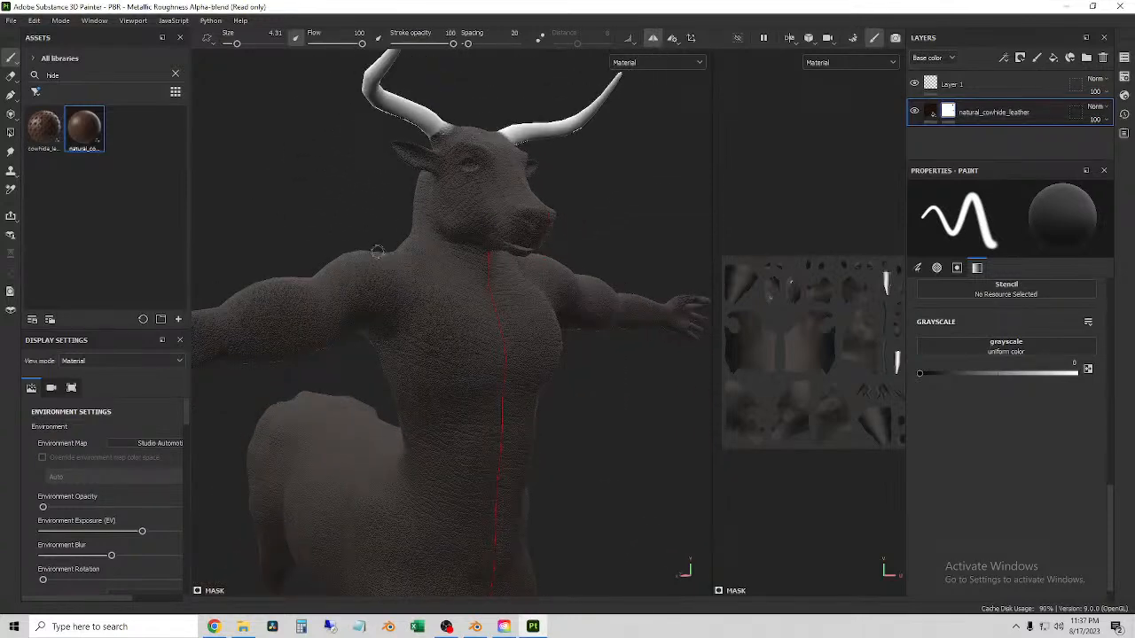
{"action": "scroll", "coordinate": [379, 260], "scroll_direction": "down", "scroll_amount": 1}
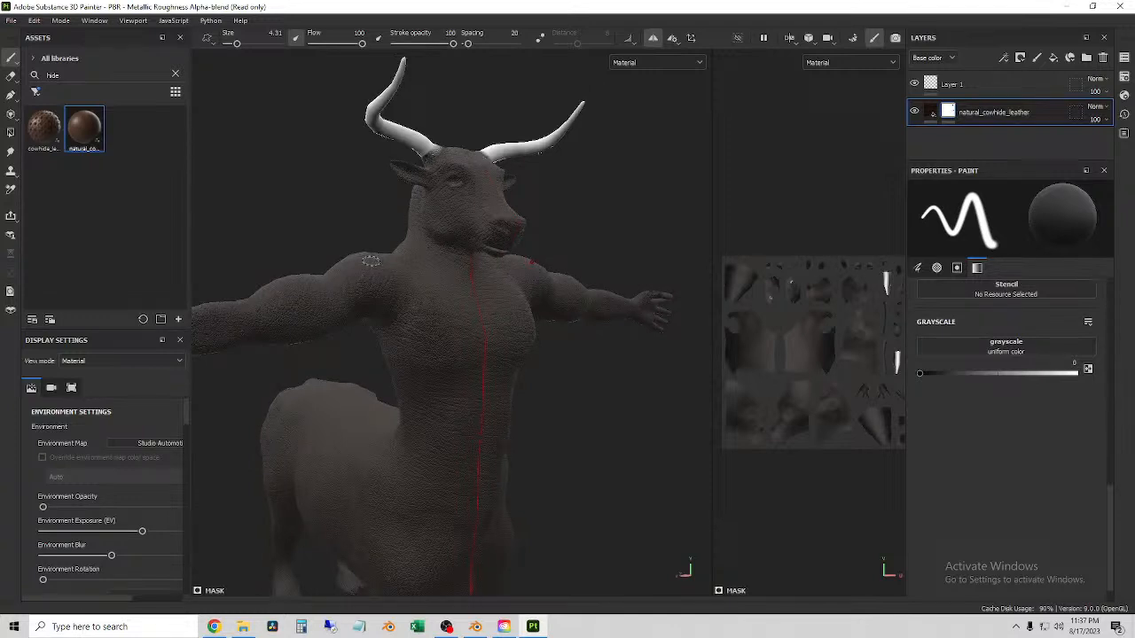
{"action": "scroll", "coordinate": [388, 283], "scroll_direction": "down", "scroll_amount": 1}
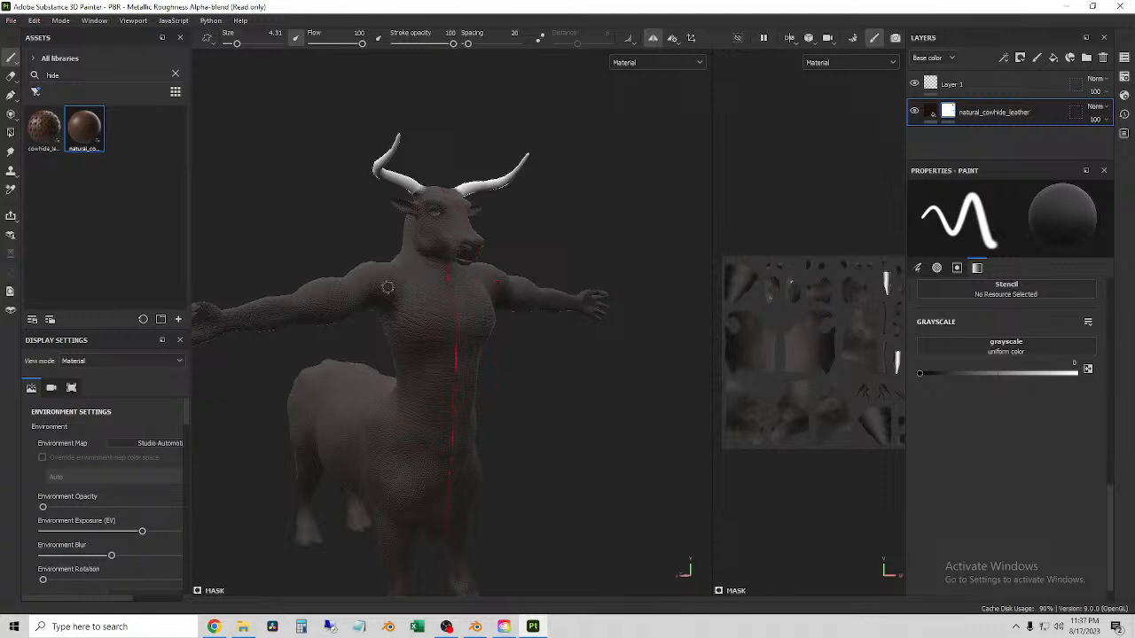
{"action": "left_click_drag", "start_coordinate": [597, 387], "coordinate": [559, 386], "text": "alt"}
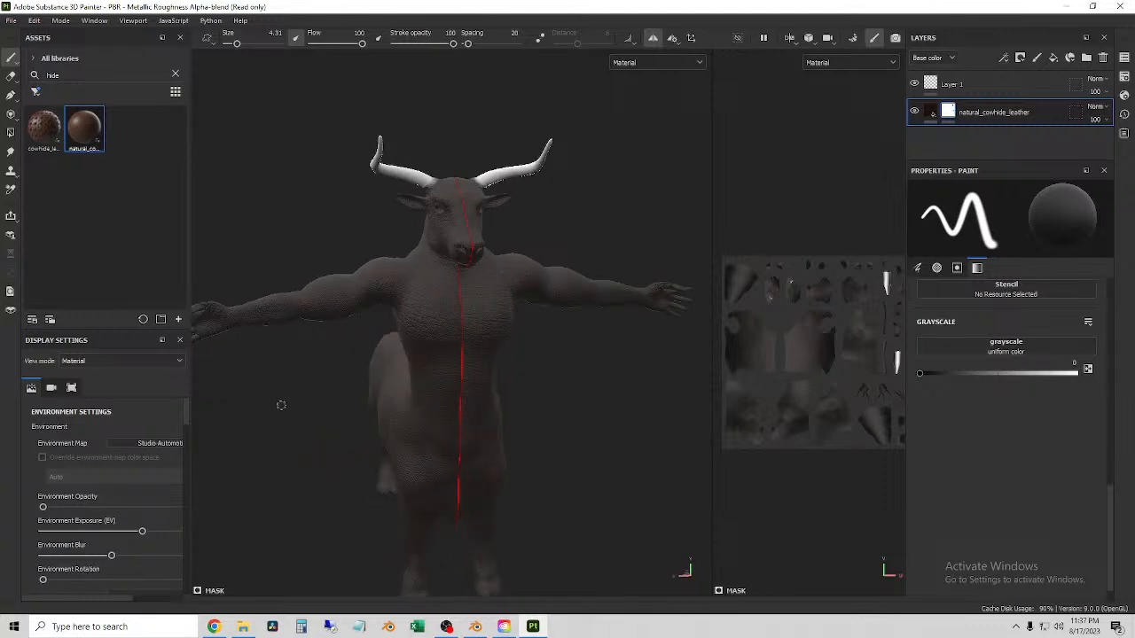
- Try painting the leather mask on the hand's thumb, and undo the stroke
{"action": "middle_click_drag", "start_coordinate": [294, 412], "coordinate": [411, 418], "text": "alt"}
{"action": "scroll", "coordinate": [411, 417], "scroll_direction": "up", "scroll_amount": 2}
{"action": "middle_click_drag", "start_coordinate": [254, 329], "coordinate": [524, 285], "text": "alt"}
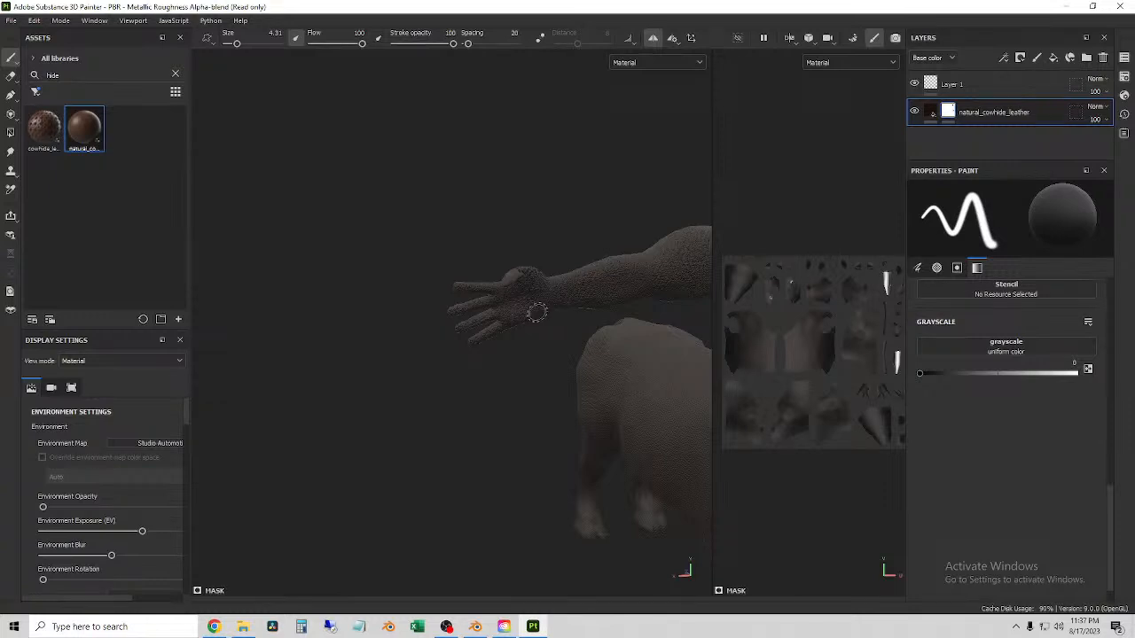
{"action": "scroll", "coordinate": [524, 297], "scroll_direction": "up", "scroll_amount": 3}
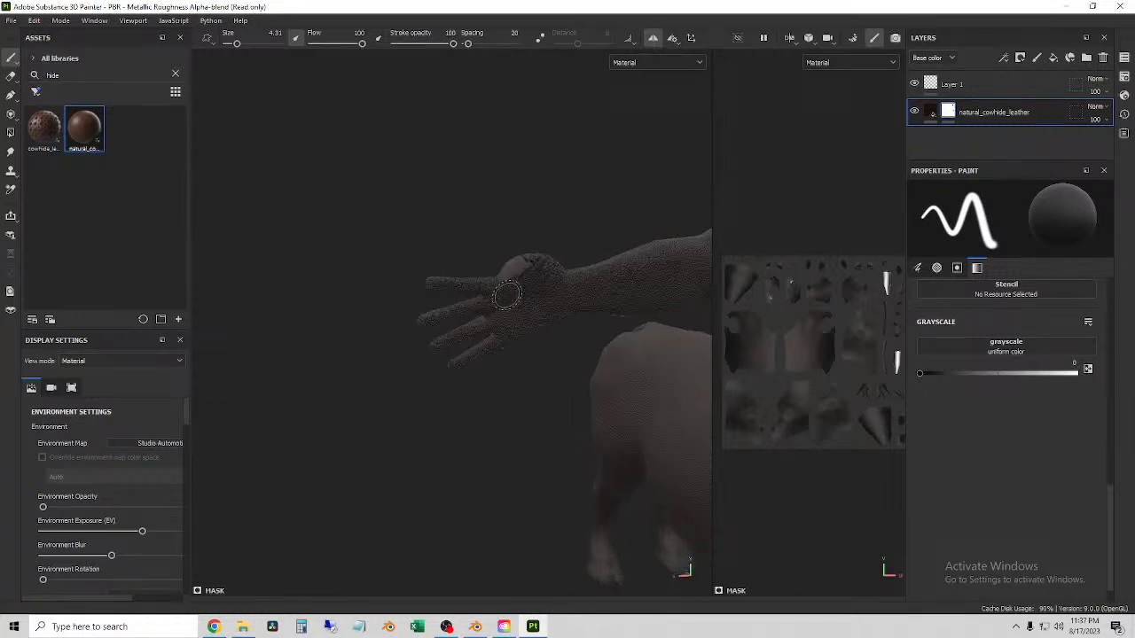
{"action": "mouse_move", "coordinate": [584, 208]}
{"action": "left_mouse_down", "text": "alt"}
{"action": "mouse_move", "coordinate": [530, 204]}
{"action": "mouse_move", "coordinate": [479, 162]}
{"action": "mouse_move", "coordinate": [491, 183]}
{"action": "left_mouse_up", "text": "alt"}
{"action": "left_click", "coordinate": [505, 235]}
{"action": "mouse_move", "coordinate": [505, 241]}
{"action": "left_mouse_down"}
{"action": "mouse_move", "coordinate": [480, 236]}
{"action": "mouse_move", "coordinate": [491, 233]}
{"action": "left_mouse_up"}
{"action": "mouse_move", "coordinate": [491, 172]}
{"action": "left_mouse_down", "text": "alt"}
{"action": "mouse_move", "coordinate": [615, 281]}
{"action": "mouse_move", "coordinate": [459, 227]}
{"action": "mouse_move", "coordinate": [463, 210]}
{"action": "mouse_move", "coordinate": [851, 256]}
{"action": "left_mouse_up", "text": "alt"}
{"action": "key", "text": "ctrl+z"}
- Paint a test mark on the thumb and locate its UV island in the 2D texture view
{"action": "scroll", "coordinate": [870, 340], "scroll_direction": "up", "scroll_amount": 6}
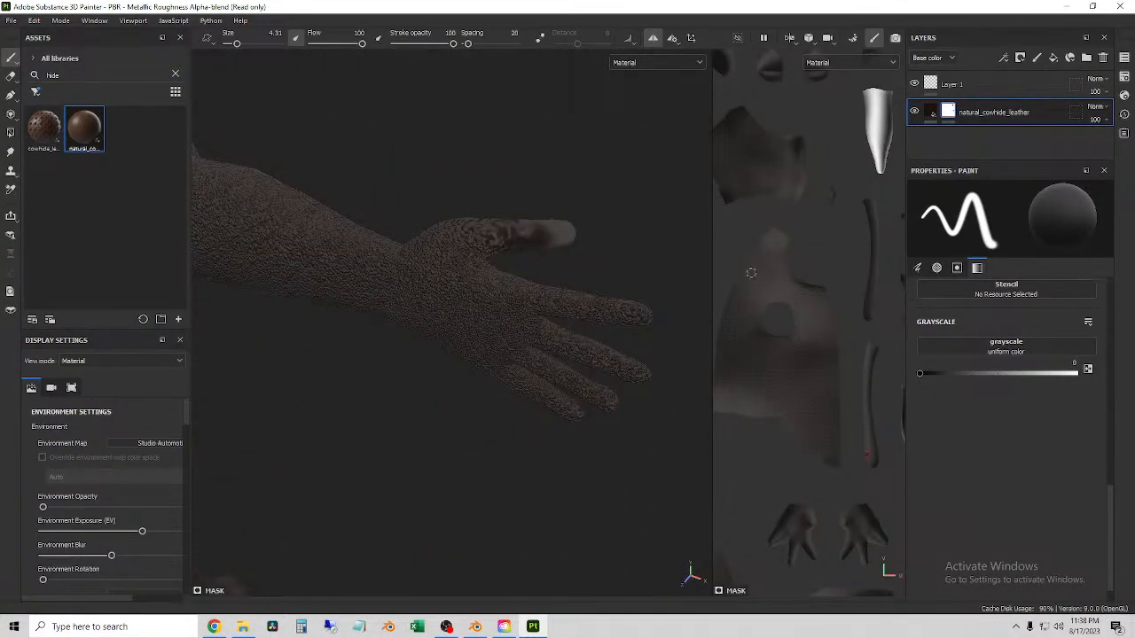
{"action": "scroll", "coordinate": [776, 244], "scroll_direction": "down", "scroll_amount": 4}
{"action": "middle_click_drag", "start_coordinate": [806, 255], "coordinate": [724, 174], "text": "alt"}
{"action": "scroll", "coordinate": [776, 338], "scroll_direction": "up", "scroll_amount": 2}
{"action": "scroll", "coordinate": [778, 339], "scroll_direction": "up", "scroll_amount": 2}
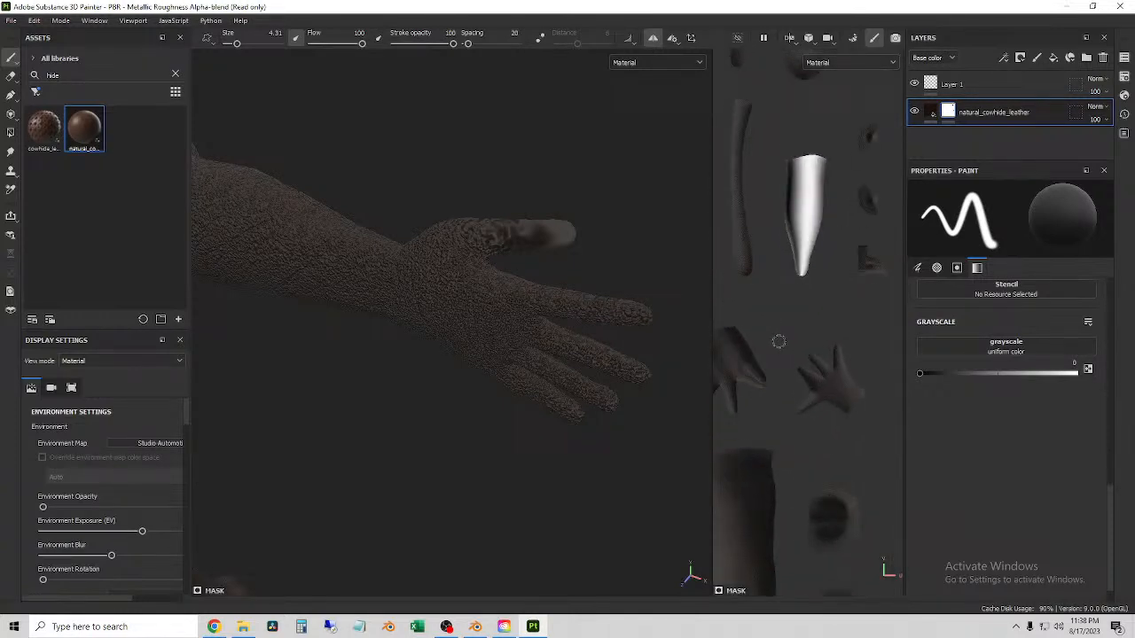
{"action": "middle_click_drag", "start_coordinate": [813, 156], "coordinate": [813, 536], "text": "alt"}
{"action": "mouse_move", "coordinate": [528, 226]}
{"action": "left_mouse_down"}
{"action": "mouse_move", "coordinate": [494, 203]}
{"action": "mouse_move", "coordinate": [523, 238]}
{"action": "mouse_move", "coordinate": [546, 235]}
{"action": "left_mouse_up"}
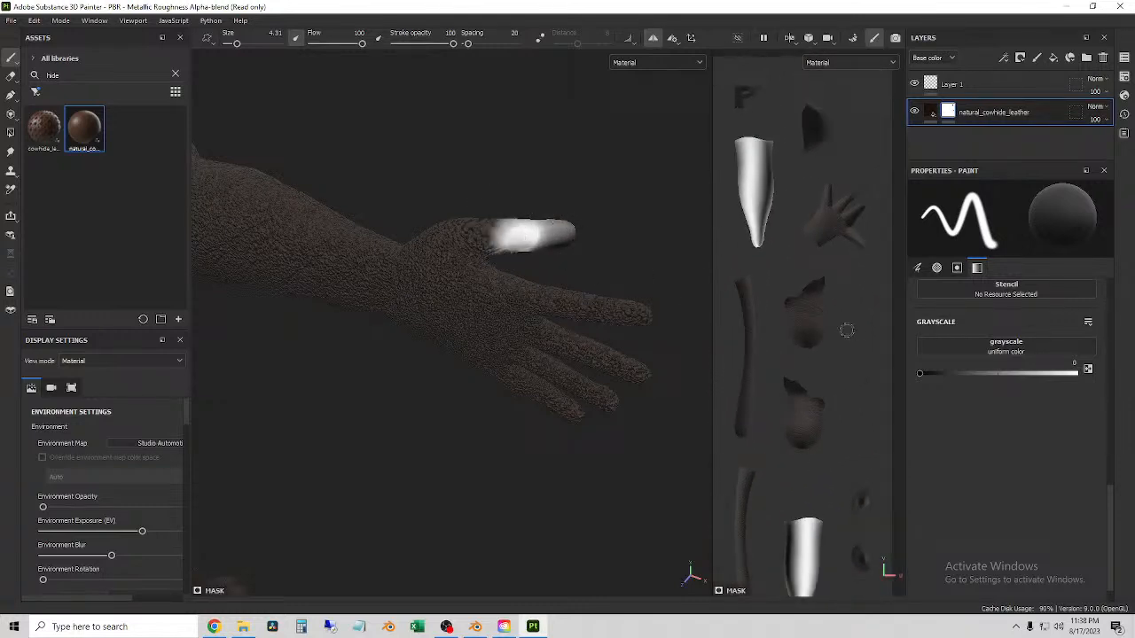
{"action": "scroll", "coordinate": [852, 332], "scroll_direction": "down", "scroll_amount": 3}
{"action": "scroll", "coordinate": [779, 341], "scroll_direction": "up", "scroll_amount": 6}
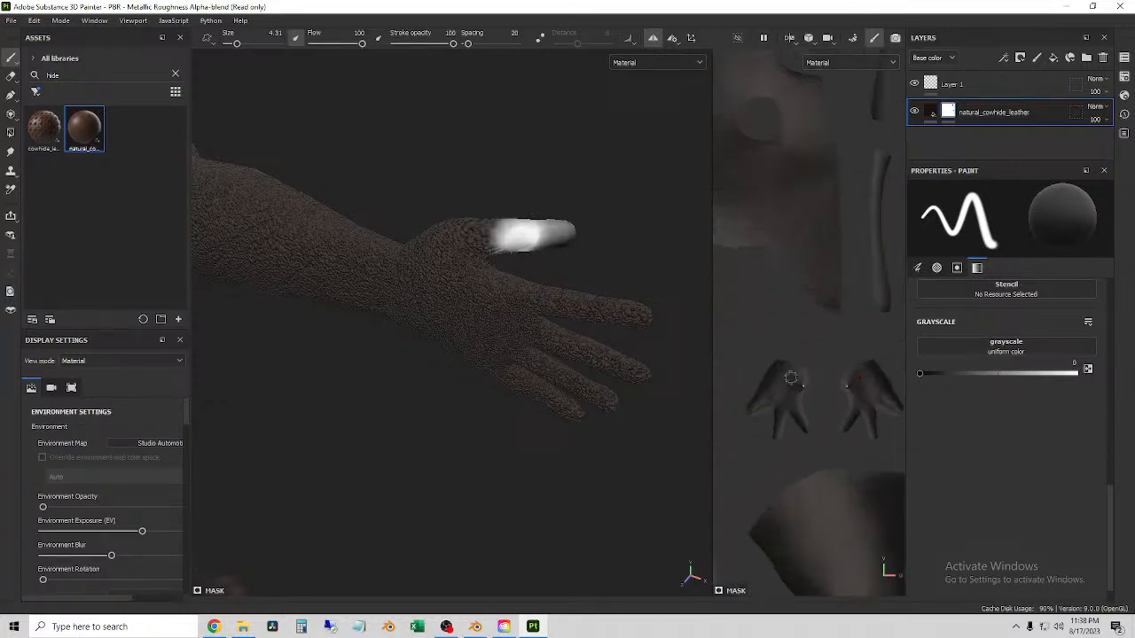
{"action": "scroll", "coordinate": [849, 460], "scroll_direction": "down", "scroll_amount": 3}
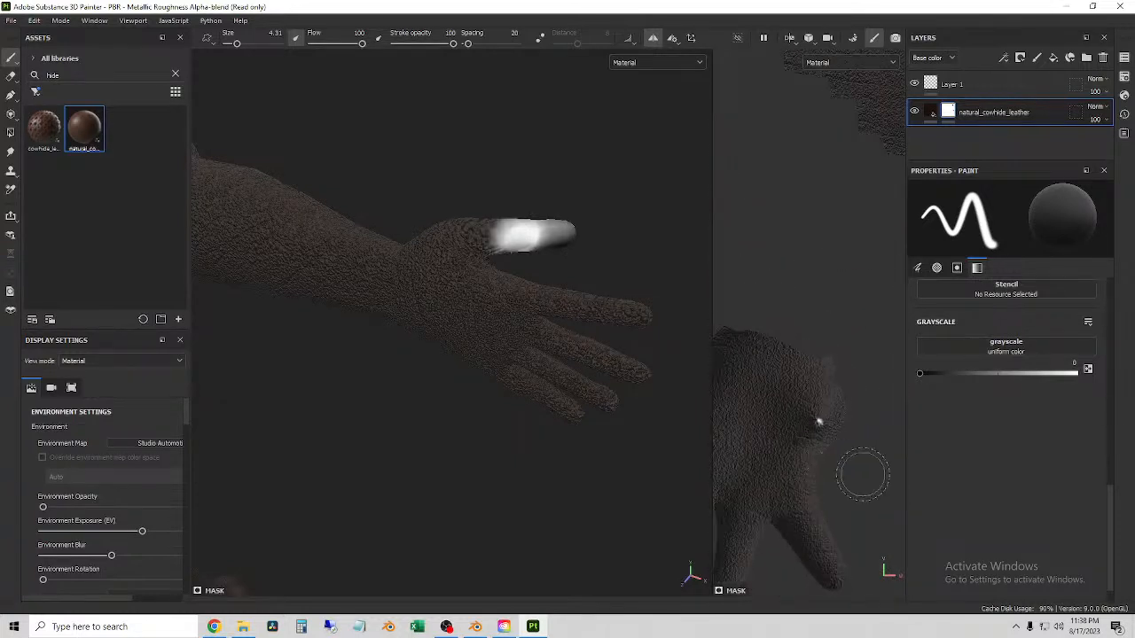
{"action": "middle_click_drag", "start_coordinate": [859, 472], "coordinate": [806, 431], "text": "alt"}
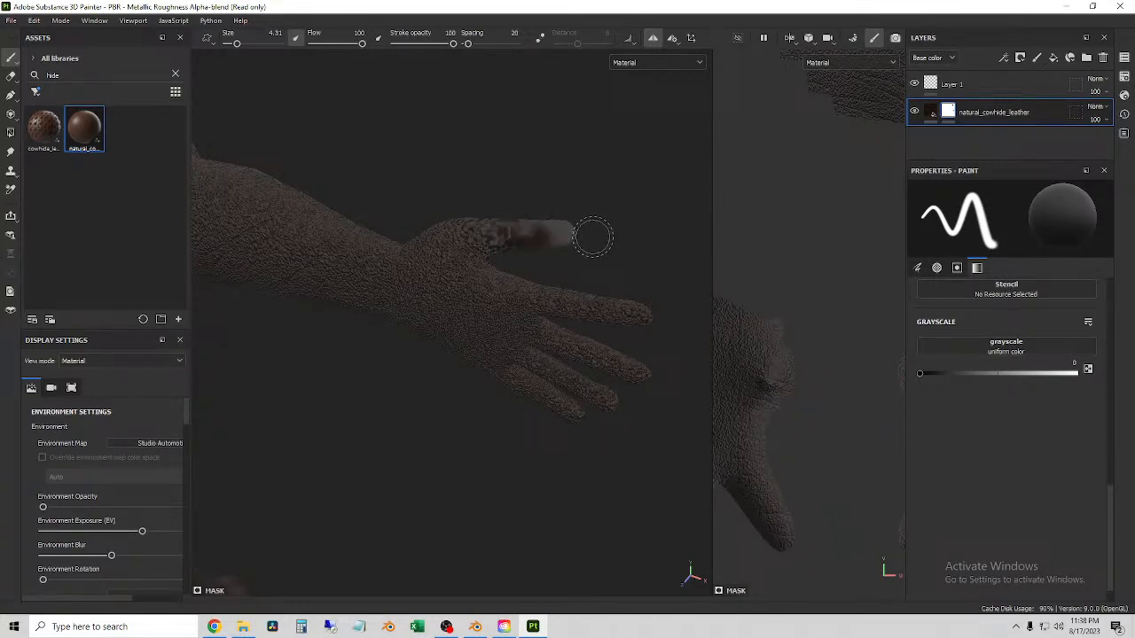
- Mask the leather off the tips of the hand's four fingers to form the nails
{"action": "mouse_move", "coordinate": [606, 166]}
{"action": "left_mouse_down", "text": "alt"}
{"action": "mouse_move", "coordinate": [603, 329]}
{"action": "mouse_move", "coordinate": [633, 398]}
{"action": "mouse_move", "coordinate": [580, 228]}
{"action": "mouse_move", "coordinate": [529, 191]}
{"action": "mouse_move", "coordinate": [607, 170]}
{"action": "left_mouse_up", "text": "alt"}
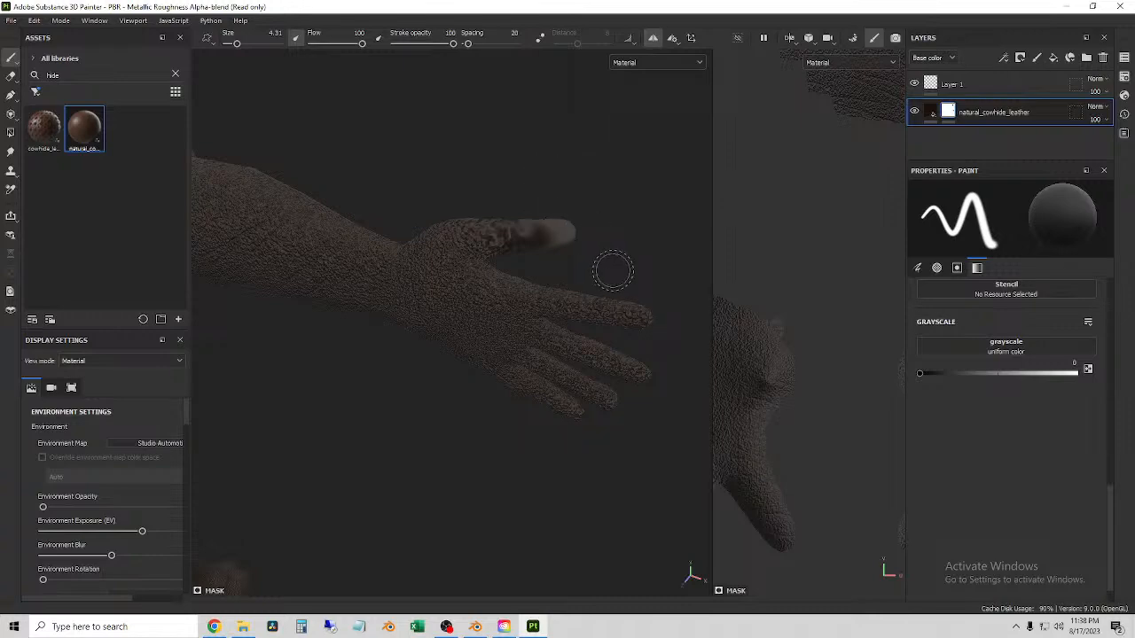
{"action": "left_click_drag", "start_coordinate": [590, 264], "coordinate": [574, 281], "text": "alt"}
{"action": "left_click_drag", "start_coordinate": [446, 242], "coordinate": [512, 267], "text": "alt"}
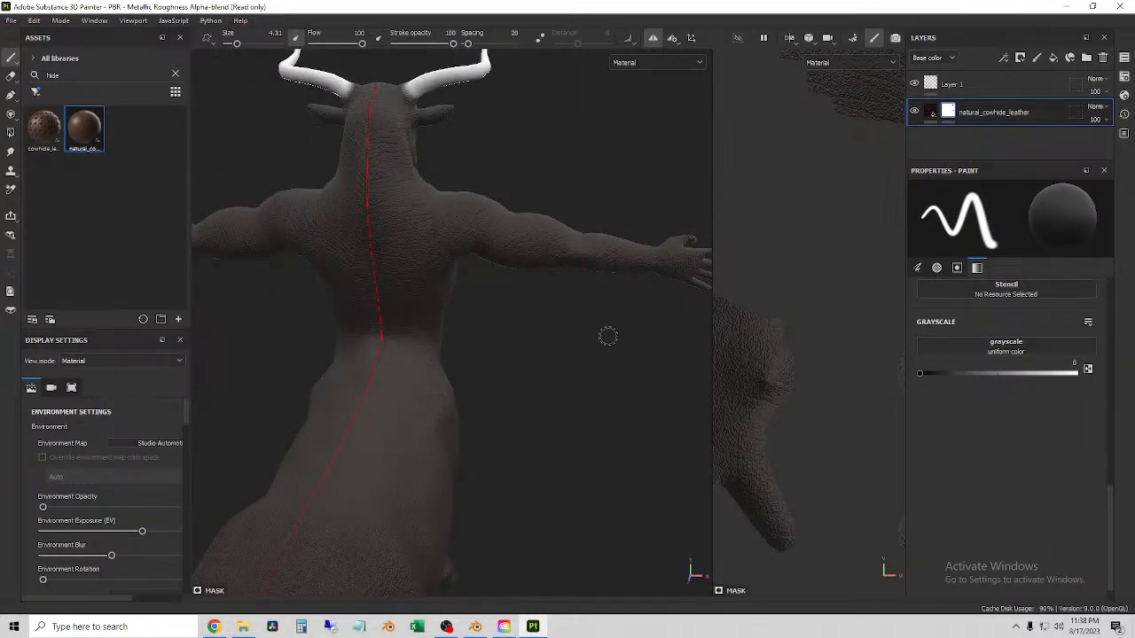
{"action": "mouse_move", "coordinate": [610, 335]}
{"action": "left_mouse_down", "text": "alt"}
{"action": "mouse_move", "coordinate": [553, 331]}
{"action": "mouse_move", "coordinate": [562, 321]}
{"action": "mouse_move", "coordinate": [350, 324]}
{"action": "mouse_move", "coordinate": [622, 320]}
{"action": "left_mouse_up", "text": "alt"}
{"action": "middle_click_drag", "start_coordinate": [622, 320], "coordinate": [469, 306], "text": "alt"}
{"action": "right_click_drag", "start_coordinate": [469, 307], "coordinate": [568, 286], "text": "alt"}
{"action": "mouse_move", "coordinate": [568, 287]}
{"action": "left_mouse_down", "text": "alt"}
{"action": "mouse_move", "coordinate": [391, 290]}
{"action": "mouse_move", "coordinate": [443, 177]}
{"action": "left_mouse_up", "text": "alt"}
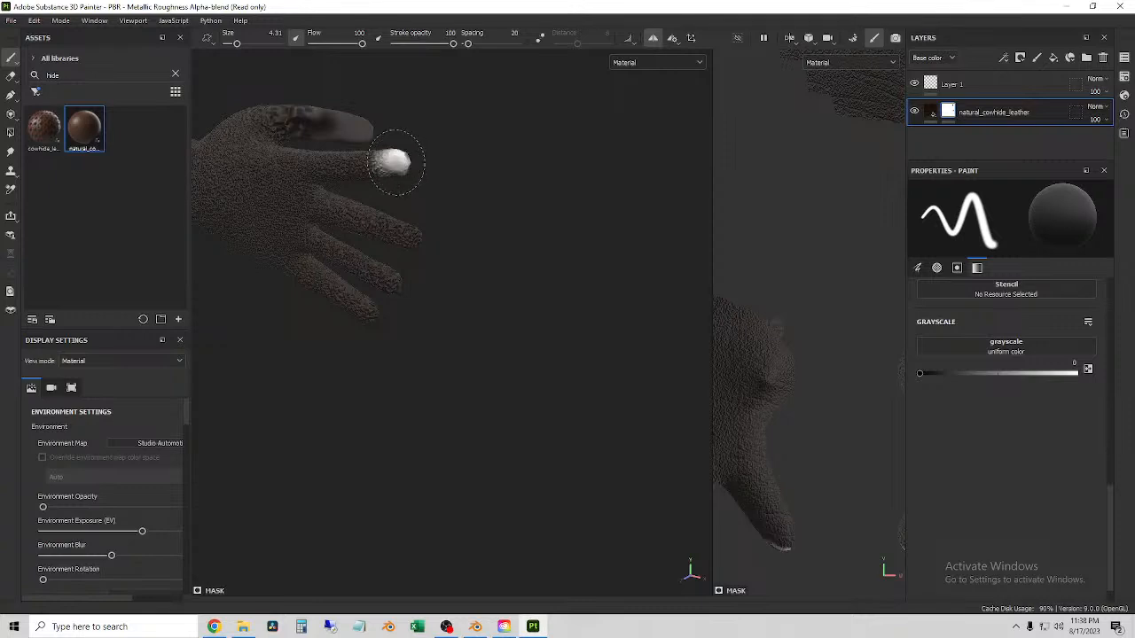
{"action": "left_click_drag", "start_coordinate": [411, 240], "coordinate": [406, 234]}
{"action": "left_click_drag", "start_coordinate": [454, 313], "coordinate": [422, 304], "text": "alt"}
{"action": "left_click", "coordinate": [388, 286]}
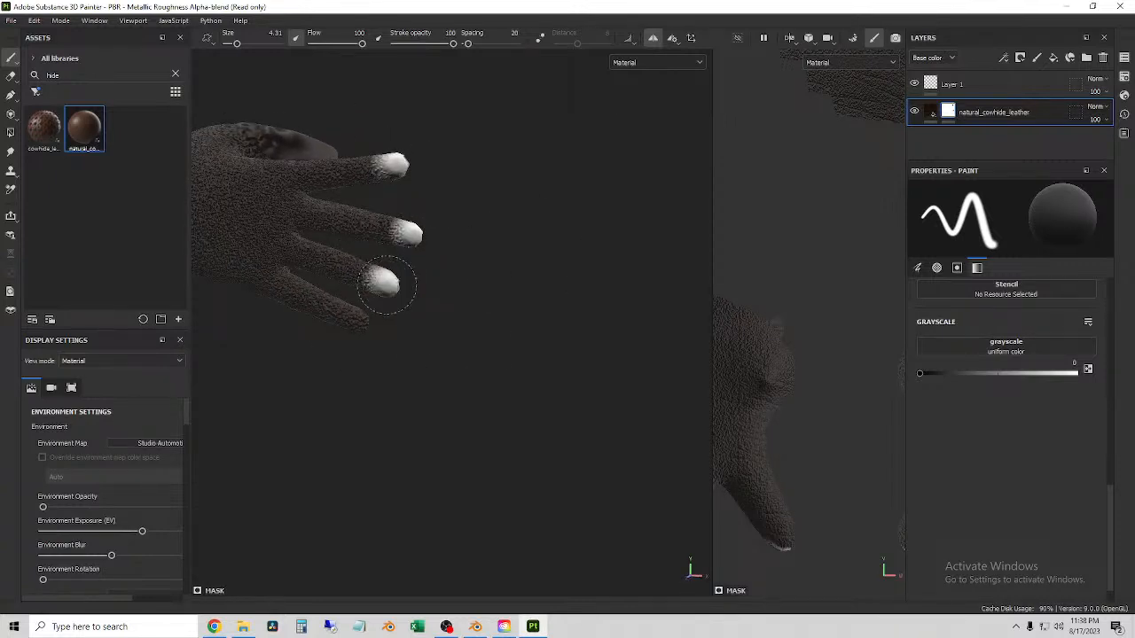
{"action": "left_click", "coordinate": [355, 326]}
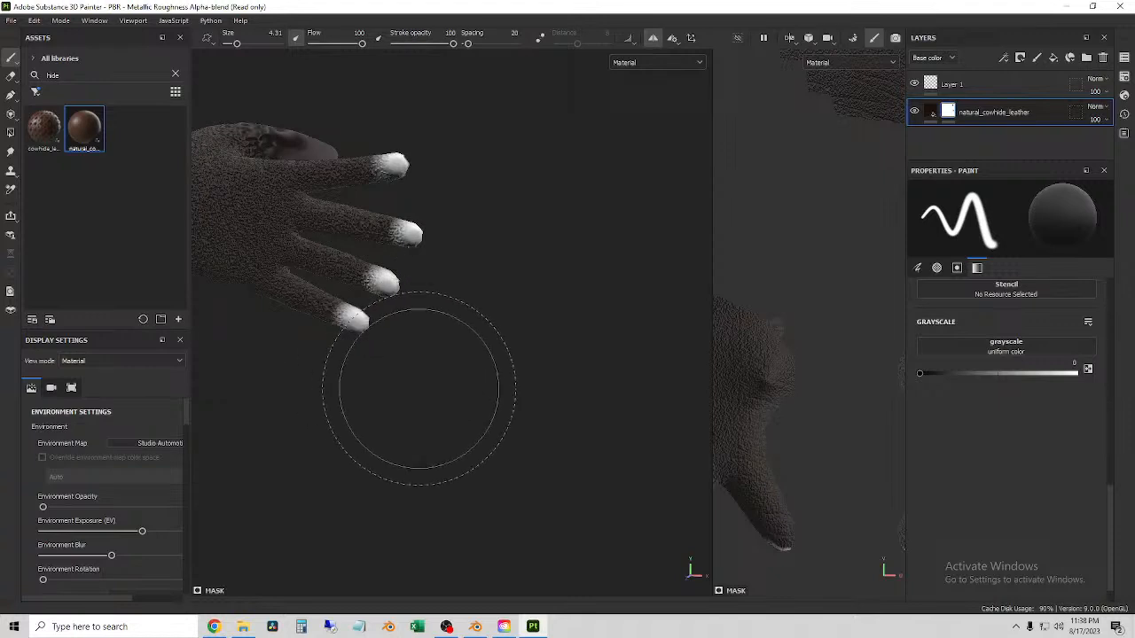
- Try to mask the leather off the thumb tip from the side and check the hand
{"action": "left_click_drag", "start_coordinate": [375, 413], "coordinate": [464, 371], "text": "alt"}
{"action": "scroll", "coordinate": [442, 365], "scroll_direction": "down", "scroll_amount": 4}
{"action": "left_click_drag", "start_coordinate": [507, 252], "coordinate": [432, 225], "text": "alt"}
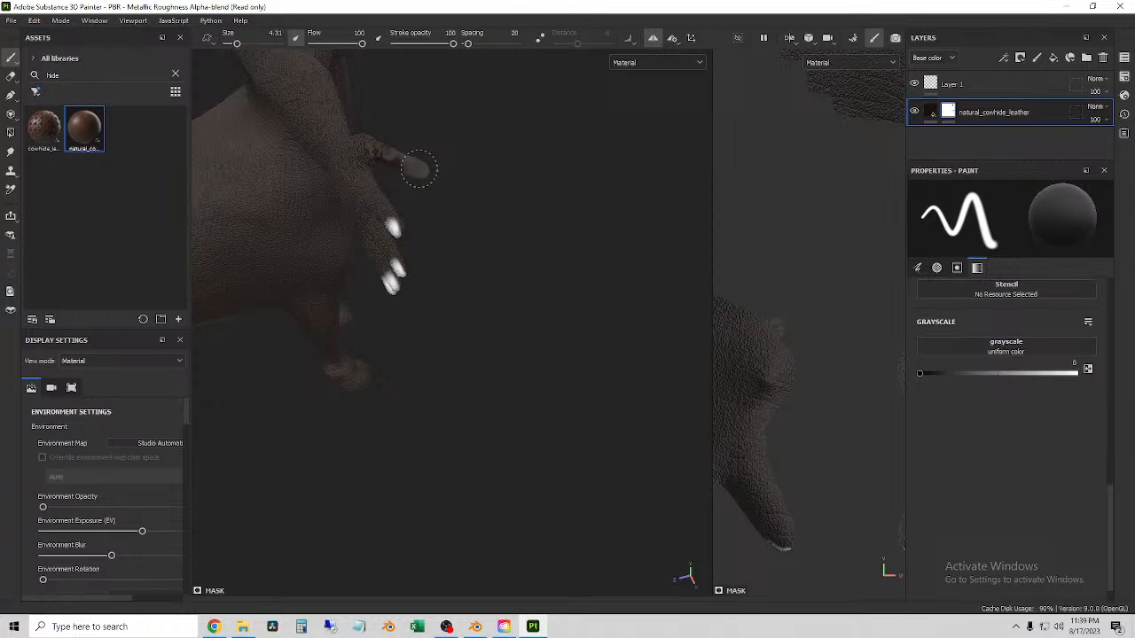
{"action": "left_click_drag", "start_coordinate": [409, 165], "coordinate": [415, 168]}
{"action": "left_click_drag", "start_coordinate": [427, 184], "coordinate": [422, 198], "text": "alt"}
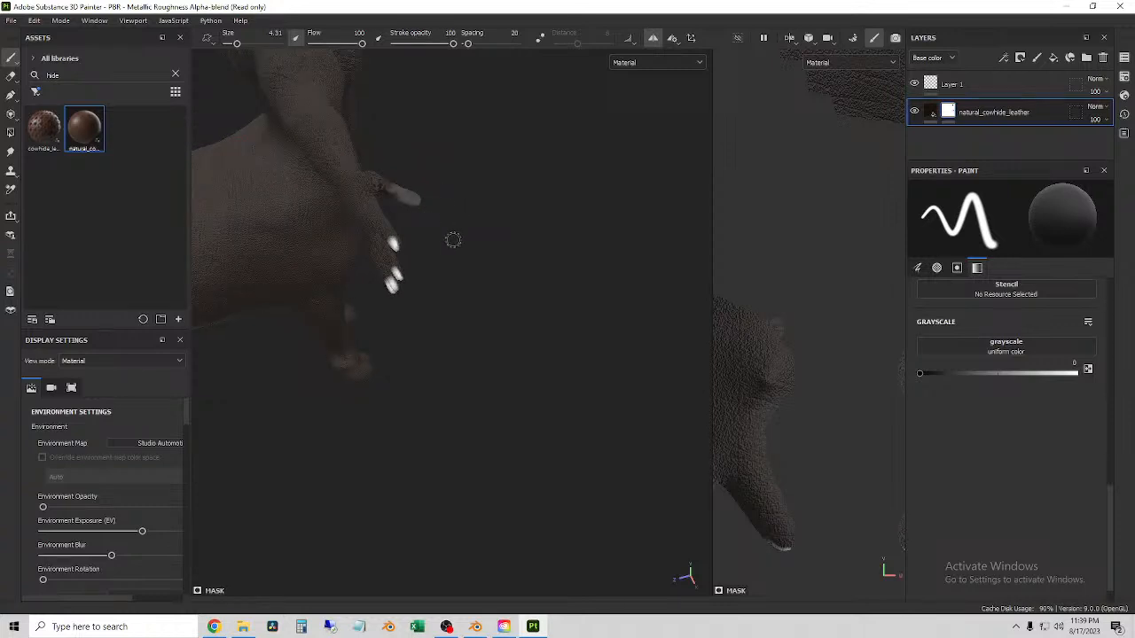
{"action": "scroll", "coordinate": [474, 235], "scroll_direction": "down", "scroll_amount": 2}
{"action": "left_click_drag", "start_coordinate": [362, 304], "coordinate": [442, 294], "text": "alt"}
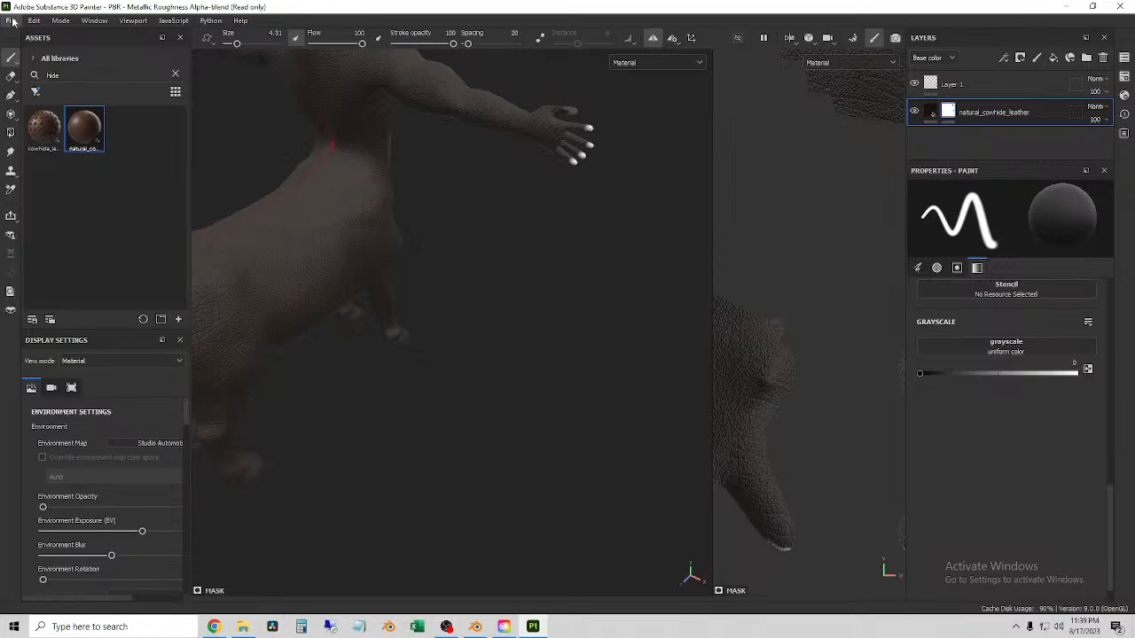
- Start saving the project in the Bucentaur Substance folder, choosing the existing file name Retopo Texture File
{"action": "left_click", "coordinate": [11, 21]}
{"action": "left_click", "coordinate": [37, 113]}
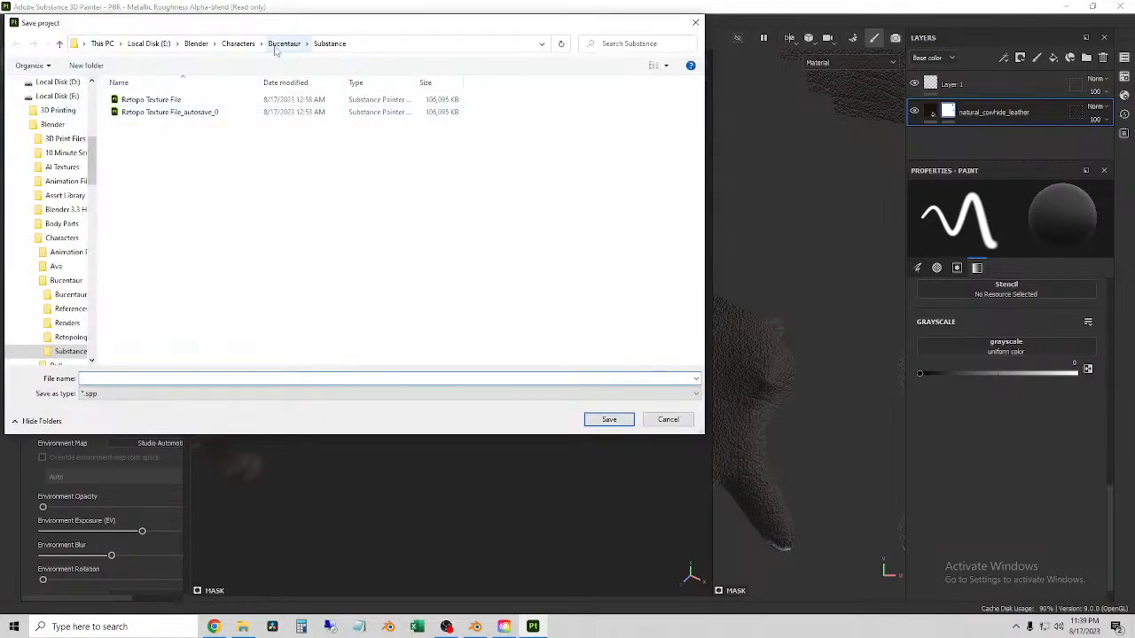
{"action": "left_click", "coordinate": [153, 100]}
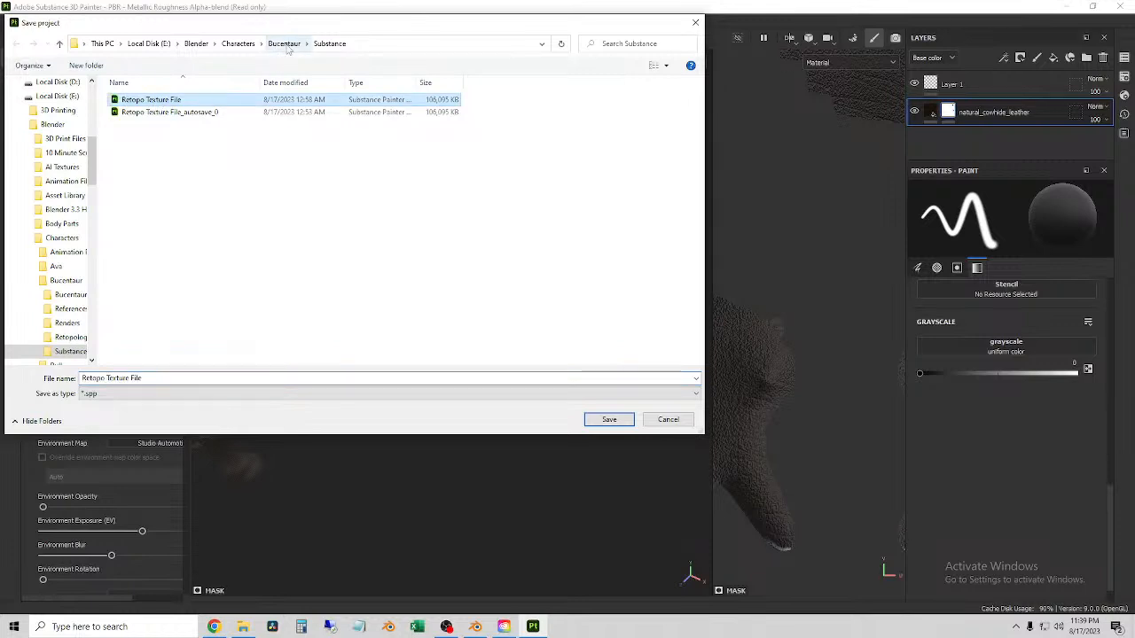
- Save the project as Retopo Texture File 2 in the Substance Painter 2 folder under Bucentaur > Retopologized
{"action": "left_click", "coordinate": [284, 44]}
{"action": "double_click", "coordinate": [336, 114]}
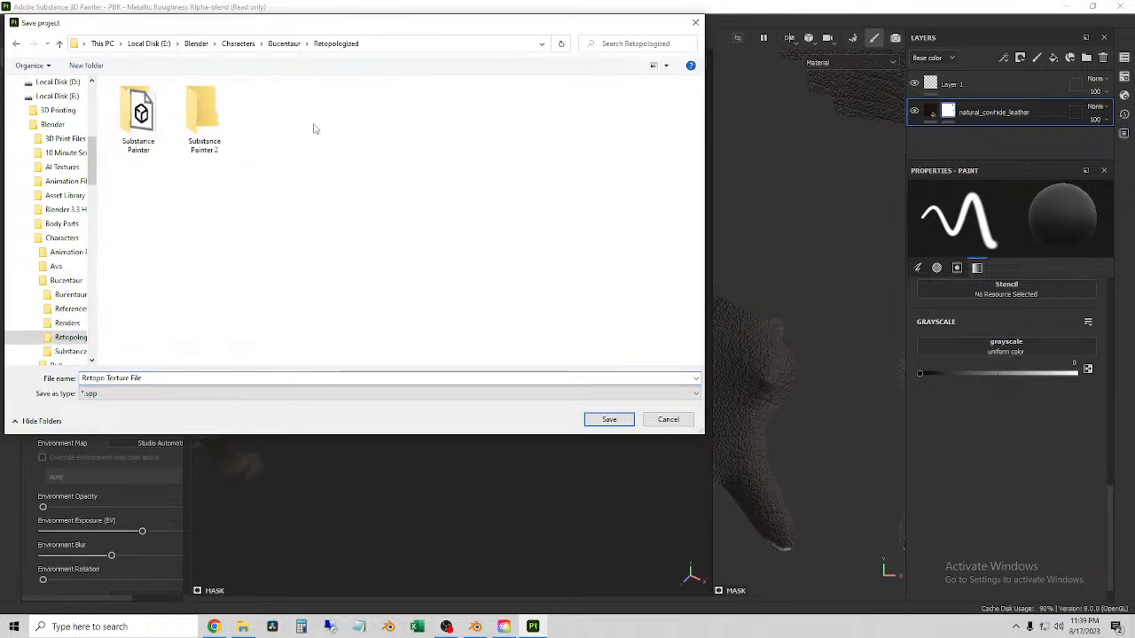
{"action": "double_click", "coordinate": [201, 129]}
{"action": "double_click", "coordinate": [164, 379]}
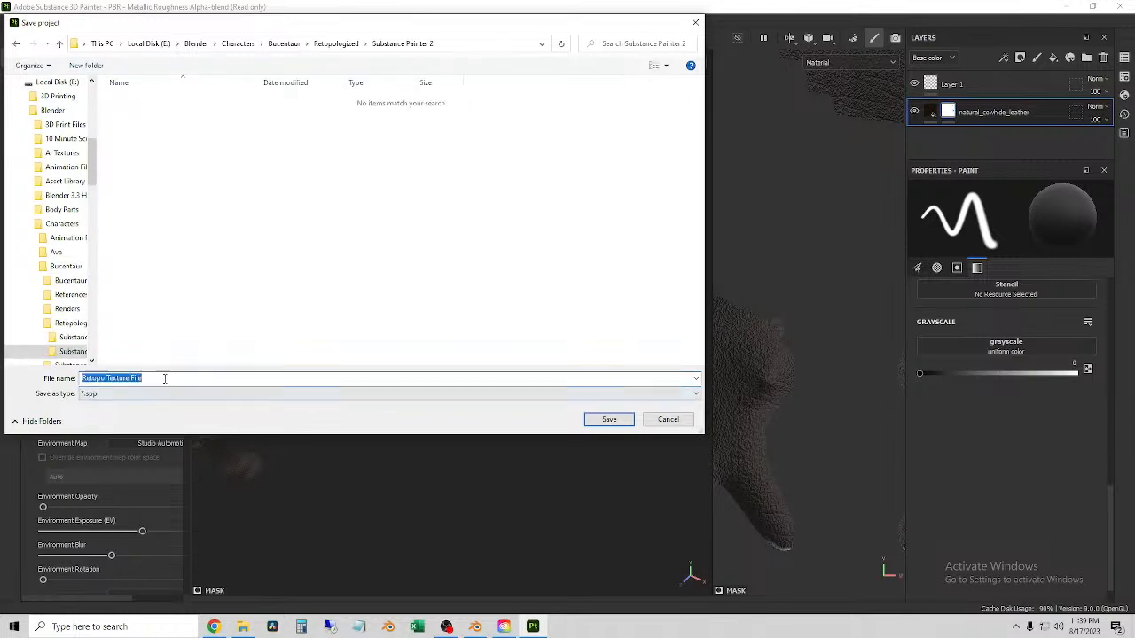
{"action": "type", "text": "2"}
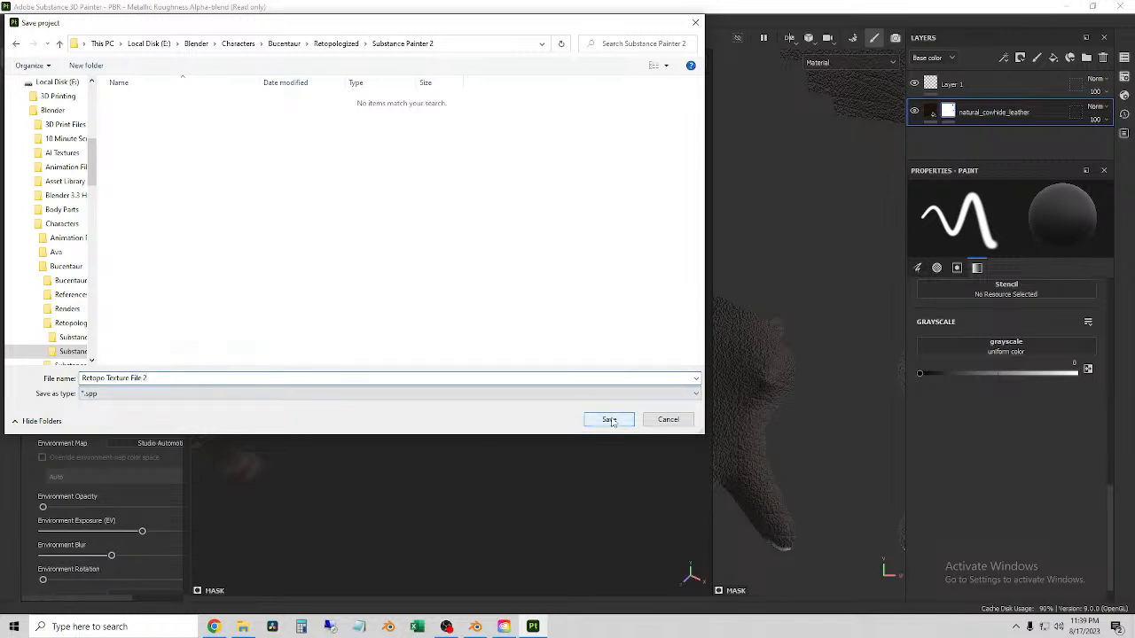
{"action": "left_click", "coordinate": [609, 419]}
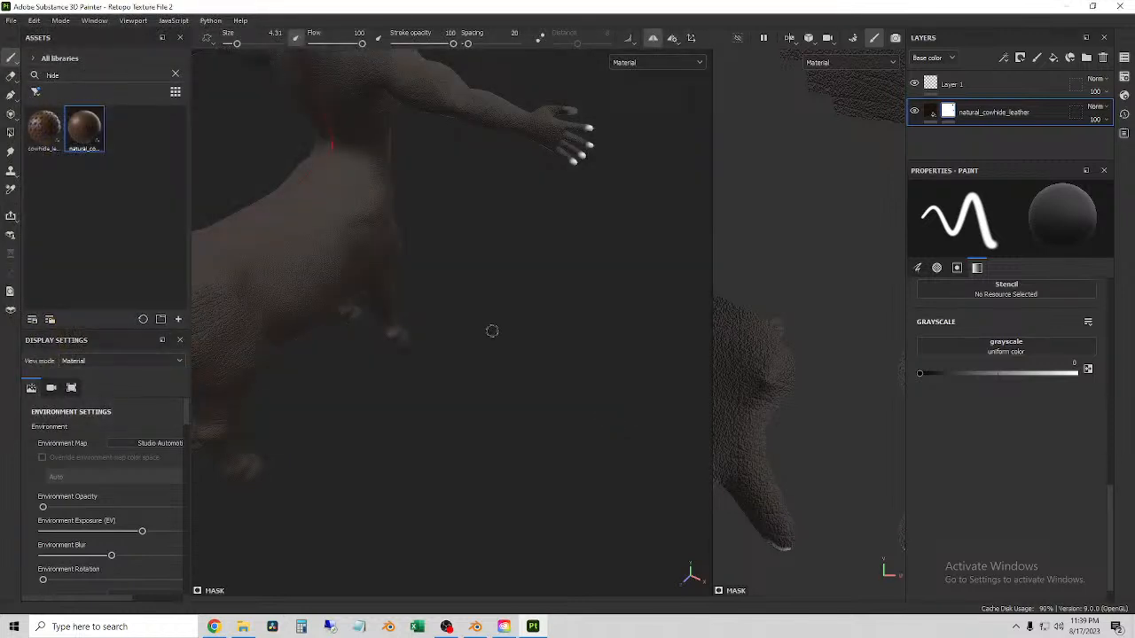
- Paint black on the natural_cowhide_leather mask to remove the hide from the toes of the front hooves
{"action": "left_click_drag", "start_coordinate": [494, 245], "coordinate": [492, 254], "text": "alt"}
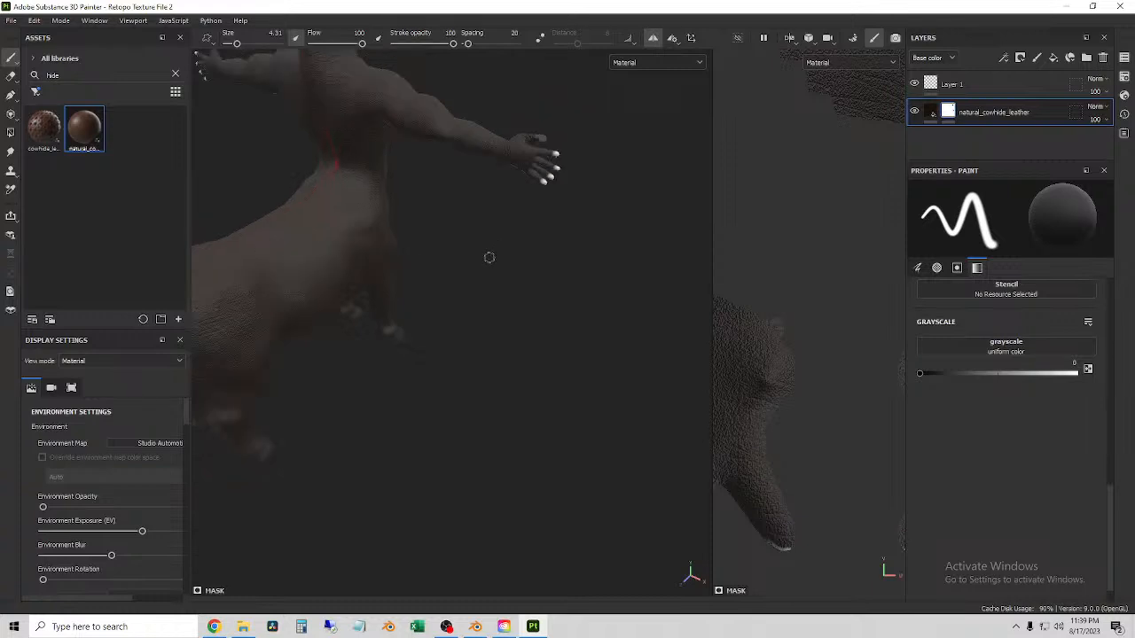
{"action": "left_click_drag", "start_coordinate": [443, 312], "coordinate": [297, 313], "text": "alt"}
{"action": "scroll", "coordinate": [327, 335], "scroll_direction": "up", "scroll_amount": 6}
{"action": "left_click_drag", "start_coordinate": [367, 400], "coordinate": [373, 373], "text": "alt"}
{"action": "middle_click_drag", "start_coordinate": [372, 370], "coordinate": [473, 354], "text": "alt"}
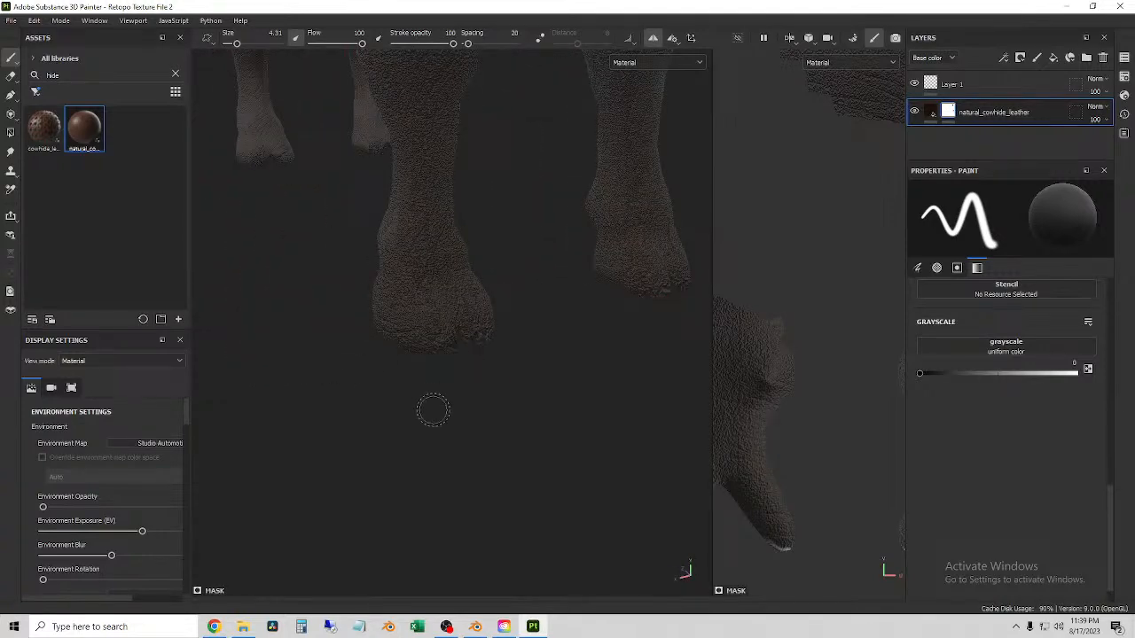
{"action": "left_click_drag", "start_coordinate": [437, 403], "coordinate": [452, 388], "text": "alt"}
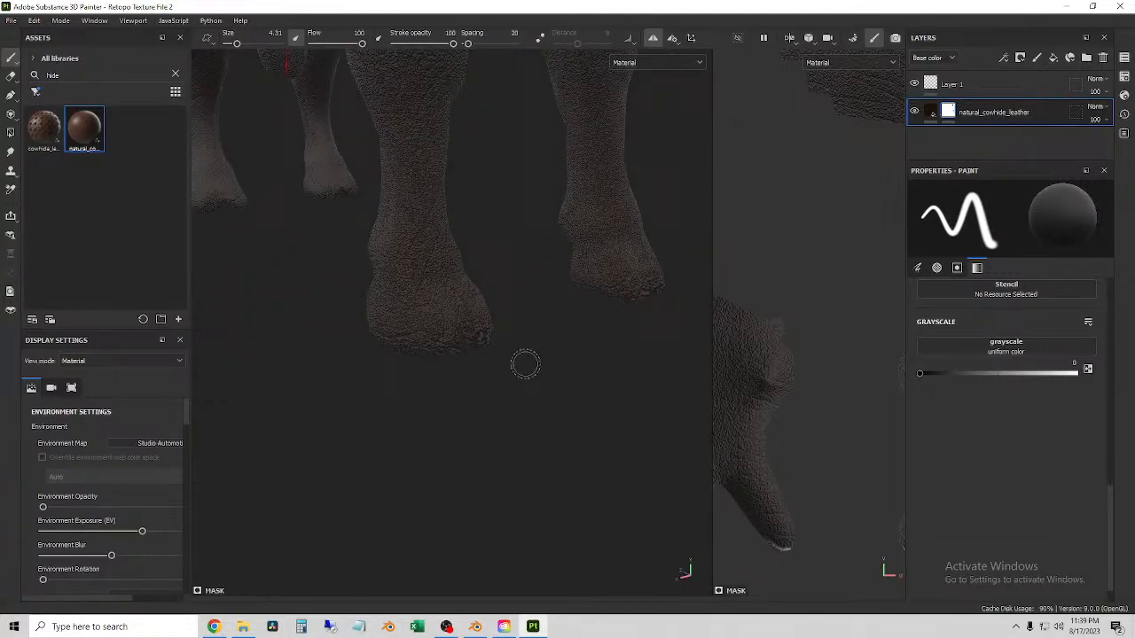
{"action": "mouse_move", "coordinate": [453, 321]}
{"action": "left_mouse_down"}
{"action": "mouse_move", "coordinate": [423, 344]}
{"action": "mouse_move", "coordinate": [435, 358]}
{"action": "mouse_move", "coordinate": [461, 297]}
{"action": "mouse_move", "coordinate": [393, 340]}
{"action": "mouse_move", "coordinate": [542, 337]}
{"action": "mouse_move", "coordinate": [530, 348]}
{"action": "mouse_move", "coordinate": [540, 324]}
{"action": "mouse_move", "coordinate": [523, 306]}
{"action": "mouse_move", "coordinate": [416, 328]}
{"action": "left_mouse_up"}
- Mask the hide off both dewclaws at the back of the front foot
{"action": "left_click", "coordinate": [487, 202]}
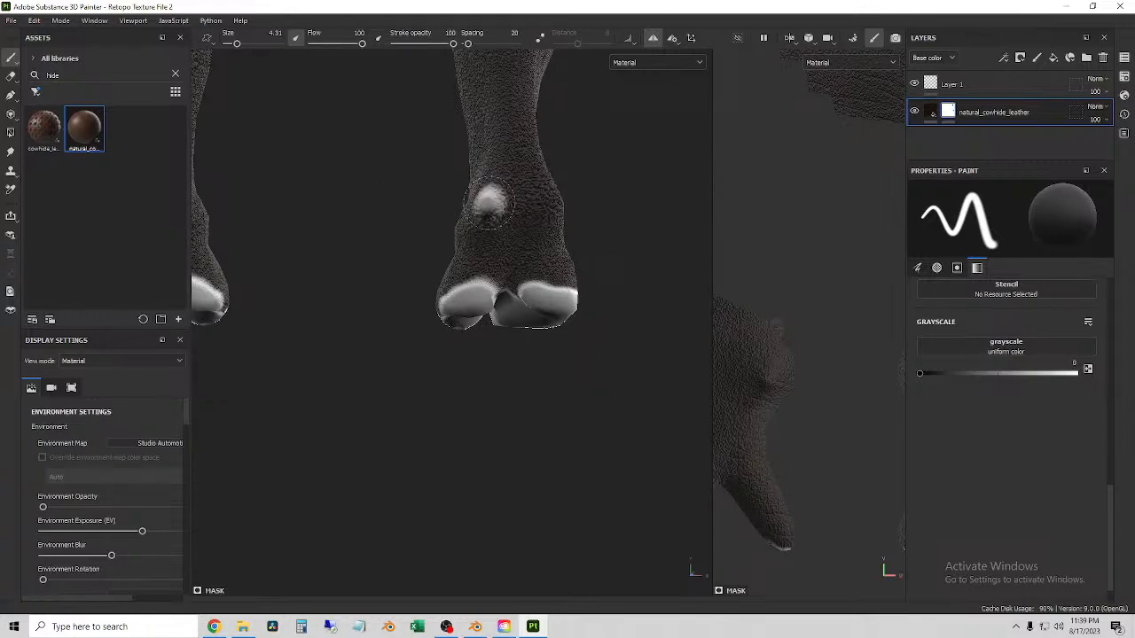
{"action": "mouse_move", "coordinate": [543, 213]}
{"action": "left_mouse_down", "text": "alt"}
{"action": "mouse_move", "coordinate": [544, 198]}
{"action": "mouse_move", "coordinate": [503, 319]}
{"action": "left_mouse_up", "text": "alt"}
{"action": "left_click", "coordinate": [542, 193]}
- Paint the leather mask over the underside and lower surfaces of the front hoof
{"action": "scroll", "coordinate": [503, 319], "scroll_direction": "up", "scroll_amount": 5}
{"action": "mouse_move", "coordinate": [421, 325]}
{"action": "left_mouse_down", "text": "alt"}
{"action": "mouse_move", "coordinate": [382, 290]}
{"action": "mouse_move", "coordinate": [418, 325]}
{"action": "left_mouse_up", "text": "alt"}
{"action": "scroll", "coordinate": [418, 326], "scroll_direction": "down", "scroll_amount": 3}
{"action": "mouse_move", "coordinate": [403, 519]}
{"action": "left_mouse_down", "text": "alt"}
{"action": "mouse_move", "coordinate": [301, 510]}
{"action": "mouse_move", "coordinate": [367, 516]}
{"action": "mouse_move", "coordinate": [321, 497]}
{"action": "mouse_move", "coordinate": [368, 507]}
{"action": "mouse_move", "coordinate": [385, 458]}
{"action": "mouse_move", "coordinate": [371, 372]}
{"action": "left_mouse_up", "text": "alt"}
{"action": "mouse_move", "coordinate": [443, 487]}
{"action": "left_mouse_down"}
{"action": "mouse_move", "coordinate": [429, 534]}
{"action": "mouse_move", "coordinate": [461, 498]}
{"action": "mouse_move", "coordinate": [471, 523]}
{"action": "left_mouse_up"}
{"action": "left_click_drag", "start_coordinate": [471, 523], "coordinate": [474, 515], "text": "ctrl+alt"}
{"action": "middle_click_drag", "start_coordinate": [474, 515], "coordinate": [470, 420], "text": "alt"}
{"action": "mouse_move", "coordinate": [498, 459]}
{"action": "left_mouse_down"}
{"action": "mouse_move", "coordinate": [495, 420]}
{"action": "mouse_move", "coordinate": [525, 532]}
{"action": "mouse_move", "coordinate": [587, 446]}
{"action": "mouse_move", "coordinate": [425, 521]}
{"action": "mouse_move", "coordinate": [437, 548]}
{"action": "left_mouse_up"}
{"action": "mouse_move", "coordinate": [615, 412]}
{"action": "left_mouse_down"}
{"action": "mouse_move", "coordinate": [505, 395]}
{"action": "mouse_move", "coordinate": [600, 450]}
{"action": "mouse_move", "coordinate": [610, 443]}
{"action": "left_mouse_up"}
{"action": "mouse_move", "coordinate": [548, 424]}
{"action": "left_mouse_down"}
{"action": "mouse_move", "coordinate": [498, 420]}
{"action": "mouse_move", "coordinate": [513, 407]}
{"action": "mouse_move", "coordinate": [384, 408]}
{"action": "left_mouse_up"}
- Remove the remaining hide around the sides and back of the front hoof, up to the hairline
{"action": "left_click_drag", "start_coordinate": [430, 447], "coordinate": [567, 454], "text": "alt"}
{"action": "left_click_drag", "start_coordinate": [370, 390], "coordinate": [255, 383]}
{"action": "left_click_drag", "start_coordinate": [266, 394], "coordinate": [479, 415], "text": "alt"}
{"action": "middle_click_drag", "start_coordinate": [304, 410], "coordinate": [506, 397], "text": "alt"}
{"action": "left_click_drag", "start_coordinate": [519, 390], "coordinate": [445, 386]}
{"action": "left_click_drag", "start_coordinate": [381, 407], "coordinate": [449, 403], "text": "alt"}
{"action": "mouse_move", "coordinate": [324, 445]}
{"action": "left_mouse_down"}
{"action": "mouse_move", "coordinate": [307, 436]}
{"action": "mouse_move", "coordinate": [309, 456]}
{"action": "mouse_move", "coordinate": [360, 487]}
{"action": "mouse_move", "coordinate": [420, 466]}
{"action": "mouse_move", "coordinate": [495, 395]}
{"action": "left_mouse_up"}
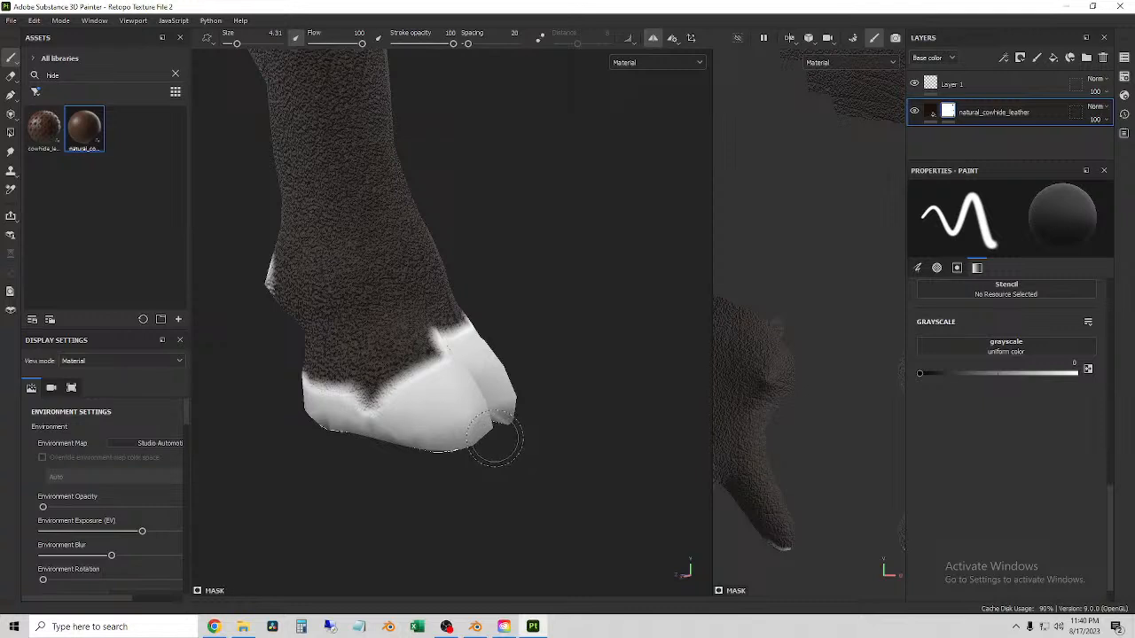
{"action": "mouse_move", "coordinate": [461, 423]}
{"action": "left_mouse_down", "text": "alt"}
{"action": "mouse_move", "coordinate": [372, 448]}
{"action": "mouse_move", "coordinate": [390, 383]}
{"action": "mouse_move", "coordinate": [441, 402]}
{"action": "mouse_move", "coordinate": [355, 408]}
{"action": "left_mouse_up", "text": "alt"}
{"action": "mouse_move", "coordinate": [429, 437]}
{"action": "left_mouse_down", "text": "alt"}
{"action": "mouse_move", "coordinate": [456, 443]}
{"action": "mouse_move", "coordinate": [320, 482]}
{"action": "mouse_move", "coordinate": [403, 452]}
{"action": "mouse_move", "coordinate": [355, 448]}
{"action": "left_mouse_up", "text": "alt"}
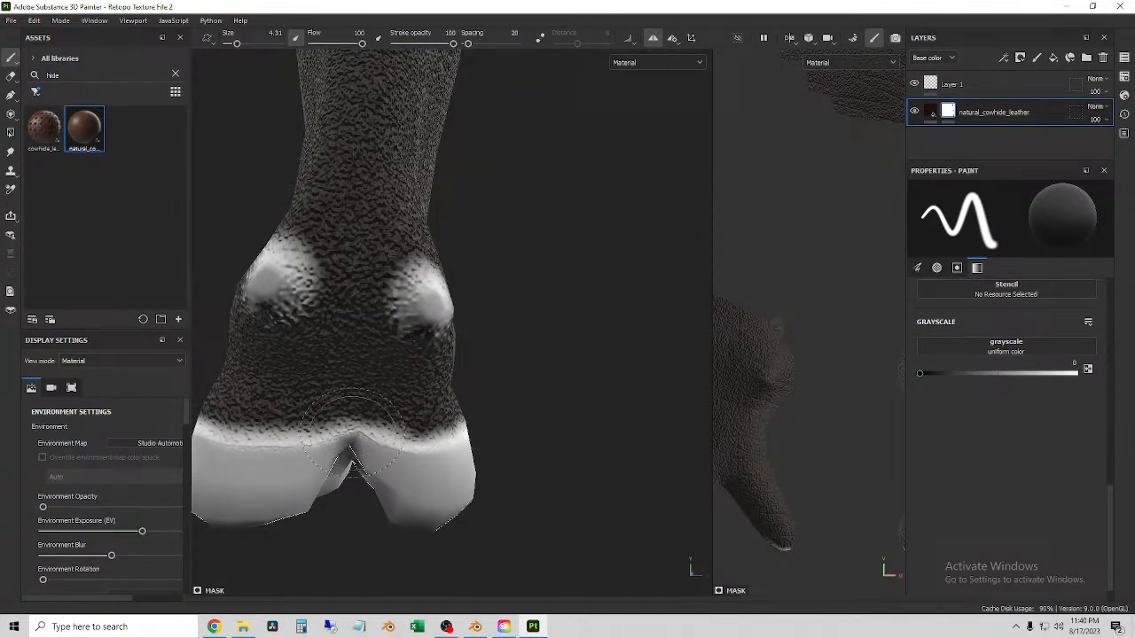
{"action": "scroll", "coordinate": [311, 495], "scroll_direction": "down", "scroll_amount": 5}
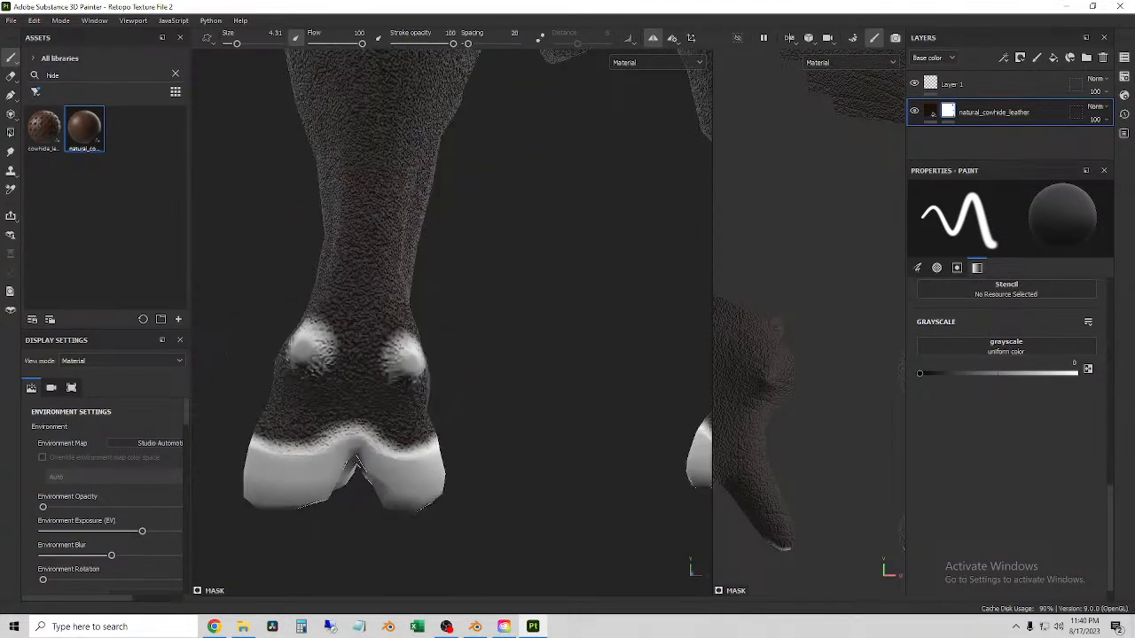
- Mask the hide off the front and side of the rear hoof
{"action": "mouse_move", "coordinate": [312, 497]}
{"action": "left_mouse_down", "text": "alt"}
{"action": "mouse_move", "coordinate": [523, 496]}
{"action": "mouse_move", "coordinate": [398, 455]}
{"action": "left_mouse_up", "text": "alt"}
{"action": "mouse_move", "coordinate": [489, 453]}
{"action": "left_mouse_down", "text": "alt"}
{"action": "mouse_move", "coordinate": [390, 448]}
{"action": "mouse_move", "coordinate": [373, 425]}
{"action": "left_mouse_up", "text": "alt"}
{"action": "mouse_move", "coordinate": [587, 346]}
{"action": "left_mouse_down", "text": "alt"}
{"action": "mouse_move", "coordinate": [349, 311]}
{"action": "mouse_move", "coordinate": [224, 343]}
{"action": "mouse_move", "coordinate": [732, 343]}
{"action": "left_mouse_up", "text": "alt"}
{"action": "left_click_drag", "start_coordinate": [394, 344], "coordinate": [552, 338], "text": "alt"}
{"action": "left_click_drag", "start_coordinate": [372, 355], "coordinate": [566, 364], "text": "alt"}
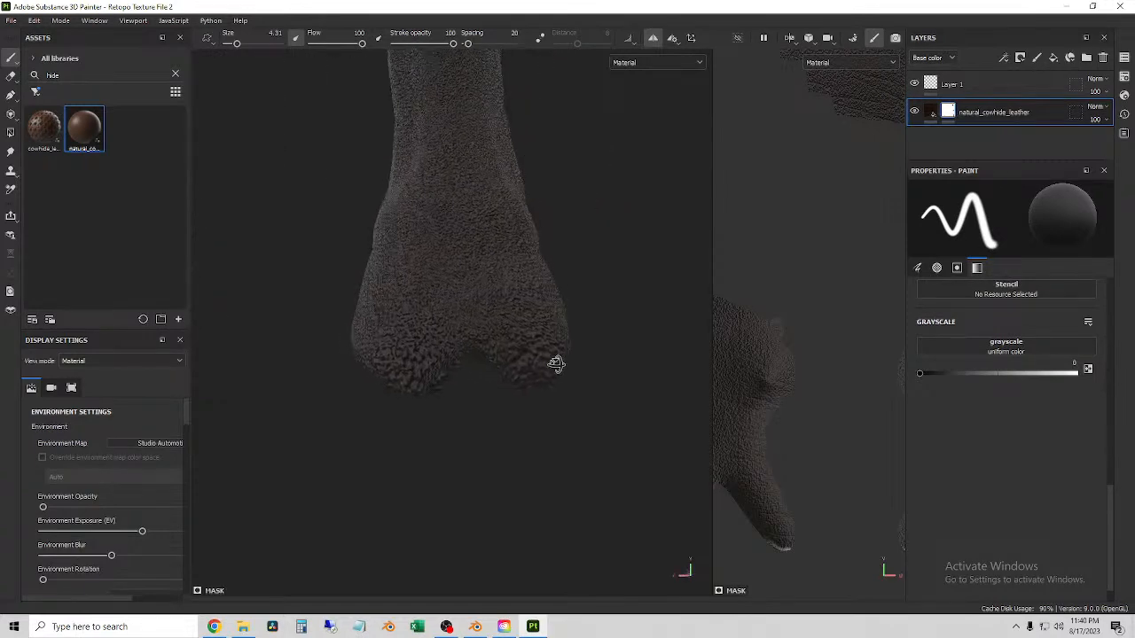
{"action": "mouse_move", "coordinate": [461, 301]}
{"action": "left_mouse_down"}
{"action": "mouse_move", "coordinate": [532, 320]}
{"action": "mouse_move", "coordinate": [381, 337]}
{"action": "mouse_move", "coordinate": [543, 383]}
{"action": "left_mouse_up"}
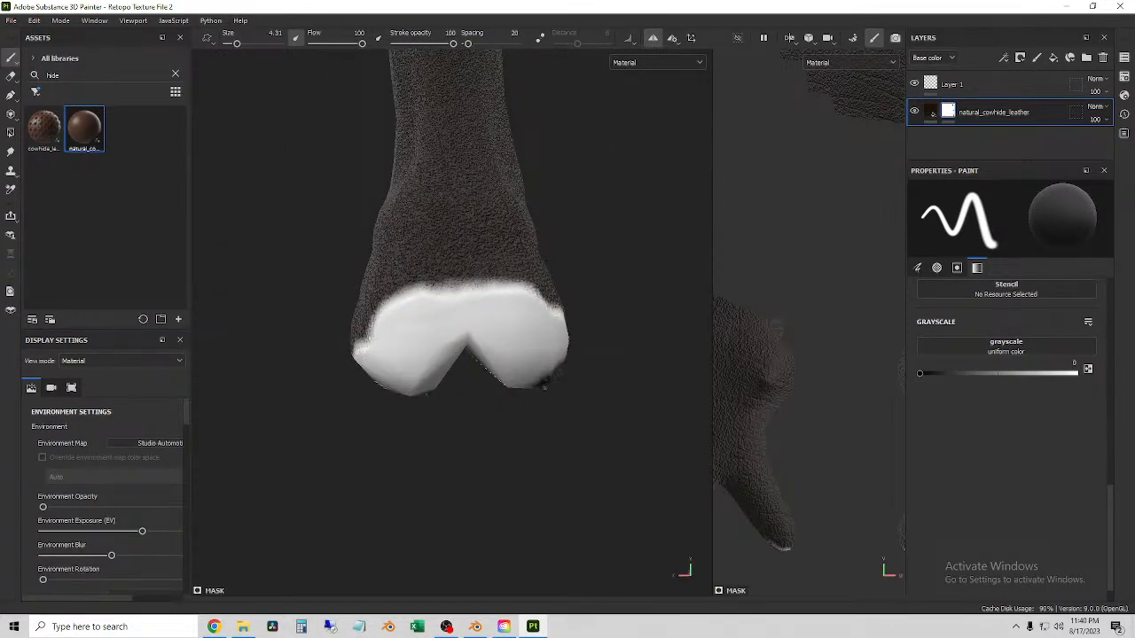
{"action": "mouse_move", "coordinate": [403, 366]}
{"action": "left_mouse_down", "text": "alt"}
{"action": "mouse_move", "coordinate": [544, 369]}
{"action": "mouse_move", "coordinate": [510, 368]}
{"action": "left_mouse_up", "text": "alt"}
{"action": "mouse_move", "coordinate": [501, 341]}
{"action": "left_mouse_down"}
{"action": "mouse_move", "coordinate": [523, 368]}
{"action": "mouse_move", "coordinate": [412, 346]}
{"action": "mouse_move", "coordinate": [405, 330]}
{"action": "mouse_move", "coordinate": [441, 325]}
{"action": "mouse_move", "coordinate": [449, 358]}
{"action": "mouse_move", "coordinate": [488, 345]}
{"action": "left_mouse_up"}
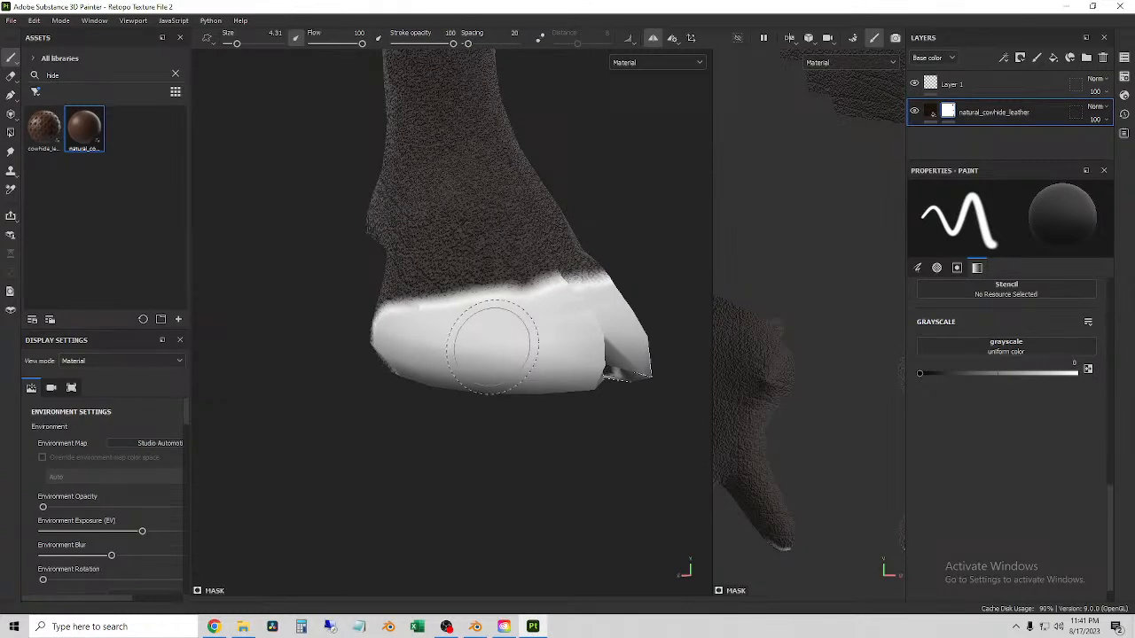
- Mask the remaining hide off the heel area of the rear hoof
{"action": "mouse_move", "coordinate": [611, 373]}
{"action": "left_mouse_down", "text": "alt"}
{"action": "mouse_move", "coordinate": [449, 381]}
{"action": "mouse_move", "coordinate": [540, 394]}
{"action": "mouse_move", "coordinate": [567, 372]}
{"action": "mouse_move", "coordinate": [577, 337]}
{"action": "mouse_move", "coordinate": [580, 488]}
{"action": "mouse_move", "coordinate": [495, 474]}
{"action": "mouse_move", "coordinate": [492, 461]}
{"action": "mouse_move", "coordinate": [550, 377]}
{"action": "mouse_move", "coordinate": [568, 457]}
{"action": "mouse_move", "coordinate": [532, 475]}
{"action": "mouse_move", "coordinate": [407, 363]}
{"action": "mouse_move", "coordinate": [483, 404]}
{"action": "mouse_move", "coordinate": [476, 385]}
{"action": "left_mouse_up", "text": "alt"}
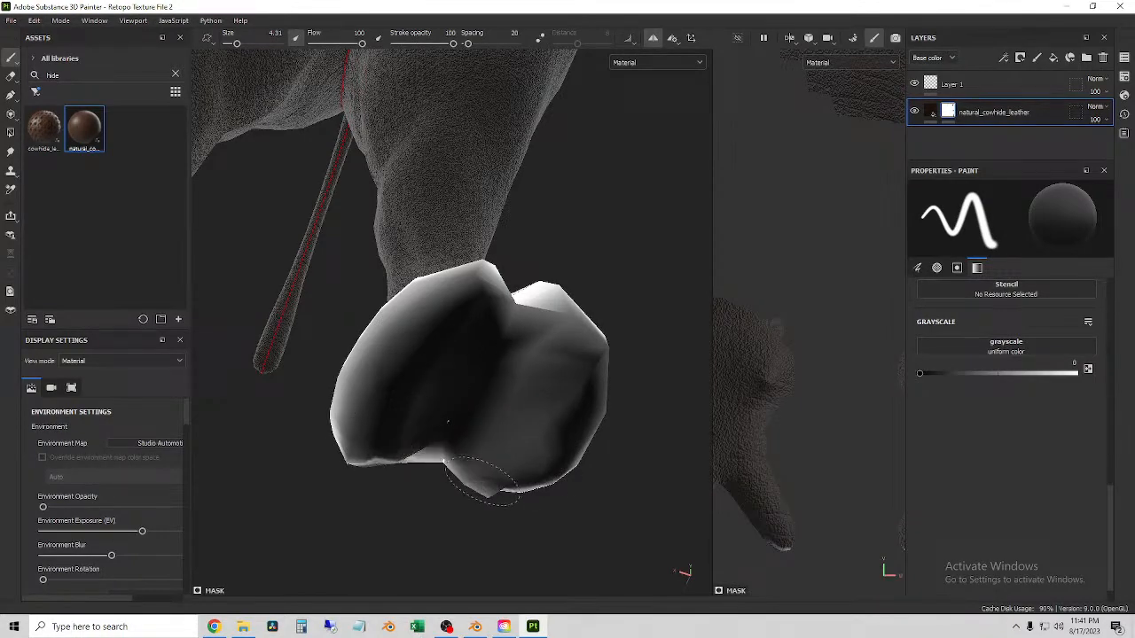
{"action": "left_click_drag", "start_coordinate": [406, 523], "coordinate": [648, 585], "text": "alt"}
{"action": "mouse_move", "coordinate": [486, 394]}
{"action": "left_mouse_down"}
{"action": "mouse_move", "coordinate": [461, 403]}
{"action": "mouse_move", "coordinate": [558, 376]}
{"action": "mouse_move", "coordinate": [594, 399]}
{"action": "mouse_move", "coordinate": [608, 440]}
{"action": "mouse_move", "coordinate": [539, 458]}
{"action": "mouse_move", "coordinate": [581, 439]}
{"action": "mouse_move", "coordinate": [470, 432]}
{"action": "mouse_move", "coordinate": [506, 413]}
{"action": "mouse_move", "coordinate": [581, 412]}
{"action": "left_mouse_up"}
{"action": "mouse_move", "coordinate": [479, 439]}
{"action": "left_mouse_down", "text": "alt"}
{"action": "mouse_move", "coordinate": [582, 439]}
{"action": "mouse_move", "coordinate": [456, 412]}
{"action": "left_mouse_up", "text": "alt"}
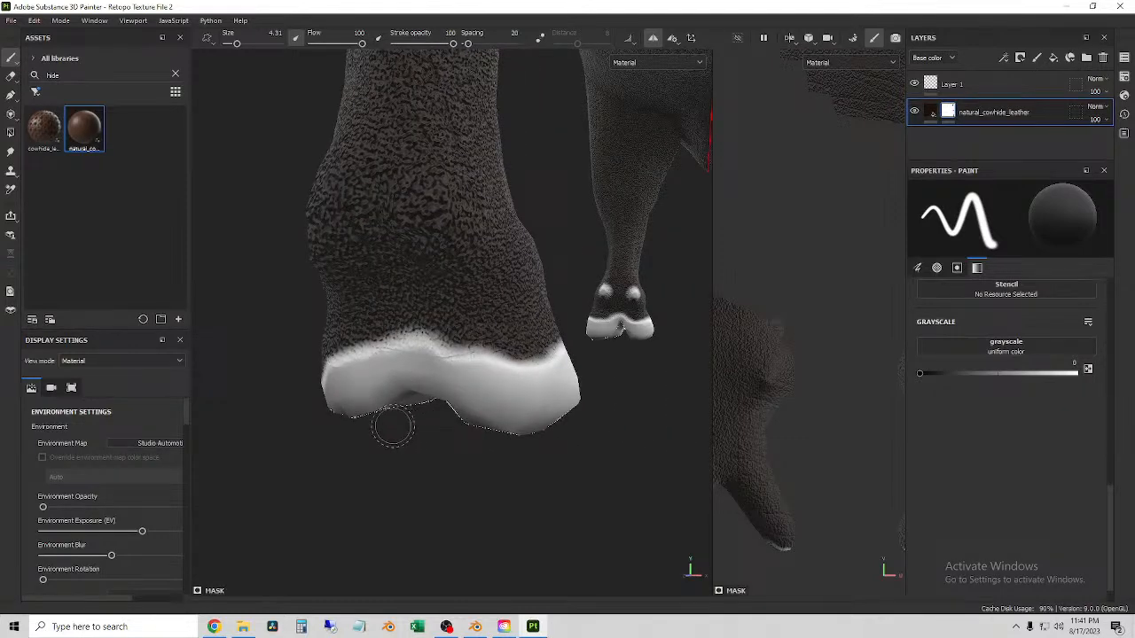
- Mask the hide off both dewclaws at the back of the rear foot
{"action": "left_click_drag", "start_coordinate": [346, 308], "coordinate": [415, 282], "text": "alt"}
{"action": "left_click_drag", "start_coordinate": [359, 214], "coordinate": [361, 224]}
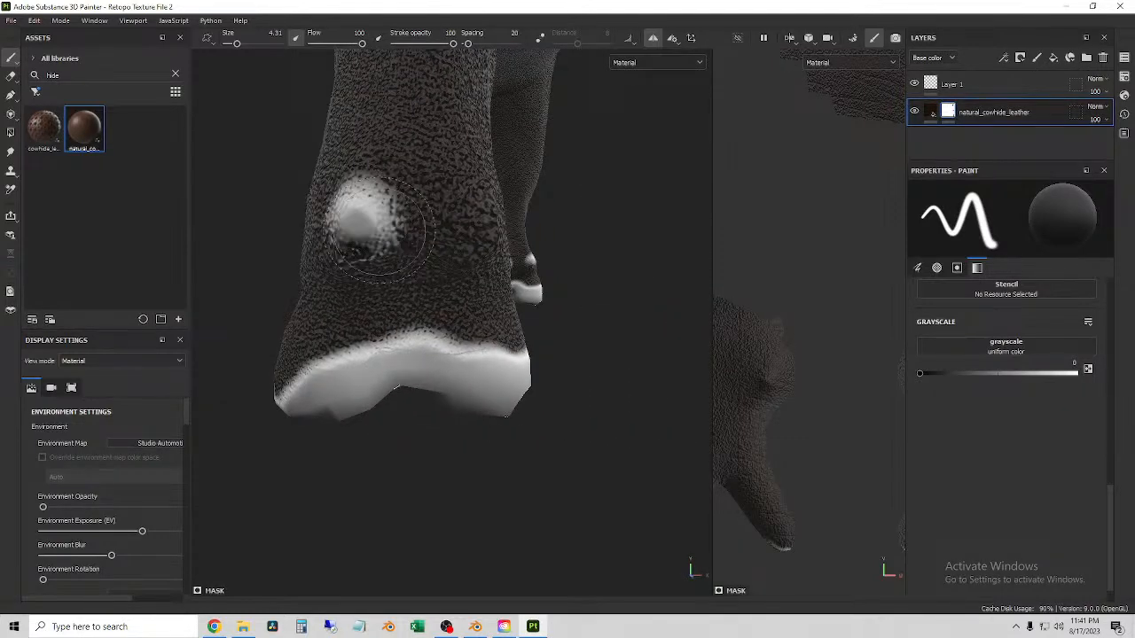
{"action": "left_click_drag", "start_coordinate": [489, 259], "coordinate": [438, 252], "text": "alt"}
{"action": "left_click", "coordinate": [447, 221]}
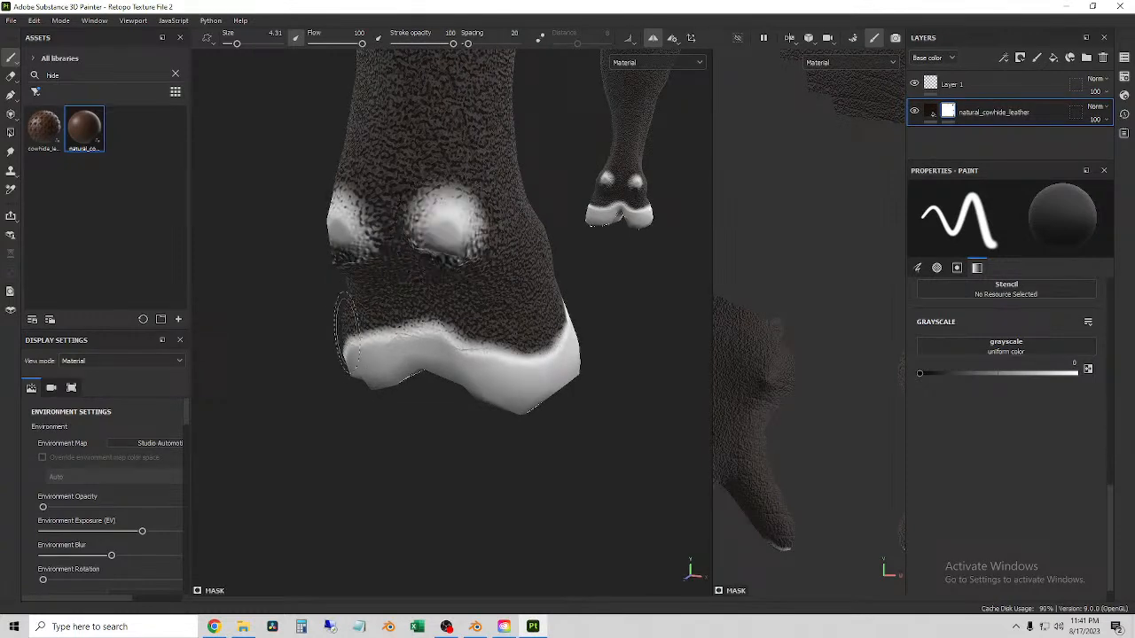
- Clean up leftover hide along the rear hoof's side and heel cleft in the leather mask
{"action": "left_click_drag", "start_coordinate": [329, 335], "coordinate": [445, 341], "text": "alt"}
{"action": "mouse_move", "coordinate": [465, 421]}
{"action": "left_mouse_down", "text": "alt"}
{"action": "mouse_move", "coordinate": [347, 362]}
{"action": "mouse_move", "coordinate": [248, 340]}
{"action": "mouse_move", "coordinate": [285, 355]}
{"action": "mouse_move", "coordinate": [268, 364]}
{"action": "mouse_move", "coordinate": [366, 328]}
{"action": "left_mouse_up", "text": "alt"}
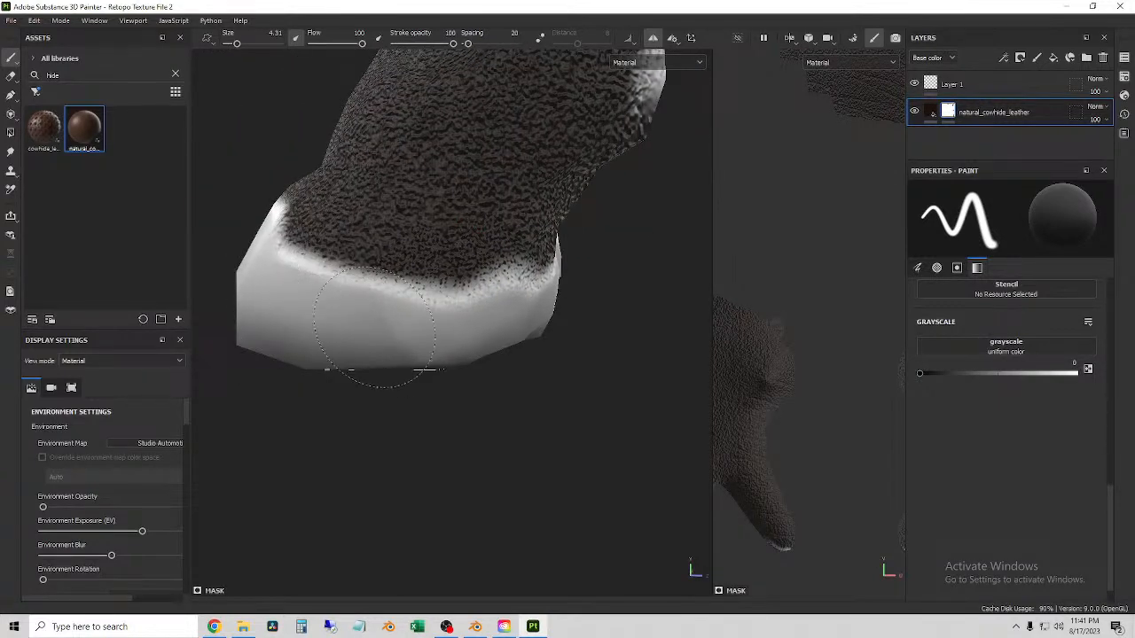
{"action": "mouse_move", "coordinate": [516, 323]}
{"action": "left_mouse_down", "text": "alt"}
{"action": "mouse_move", "coordinate": [395, 347]}
{"action": "mouse_move", "coordinate": [410, 346]}
{"action": "left_mouse_up", "text": "alt"}
{"action": "mouse_move", "coordinate": [461, 345]}
{"action": "left_mouse_down"}
{"action": "mouse_move", "coordinate": [592, 358]}
{"action": "mouse_move", "coordinate": [537, 406]}
{"action": "mouse_move", "coordinate": [506, 380]}
{"action": "left_mouse_up"}
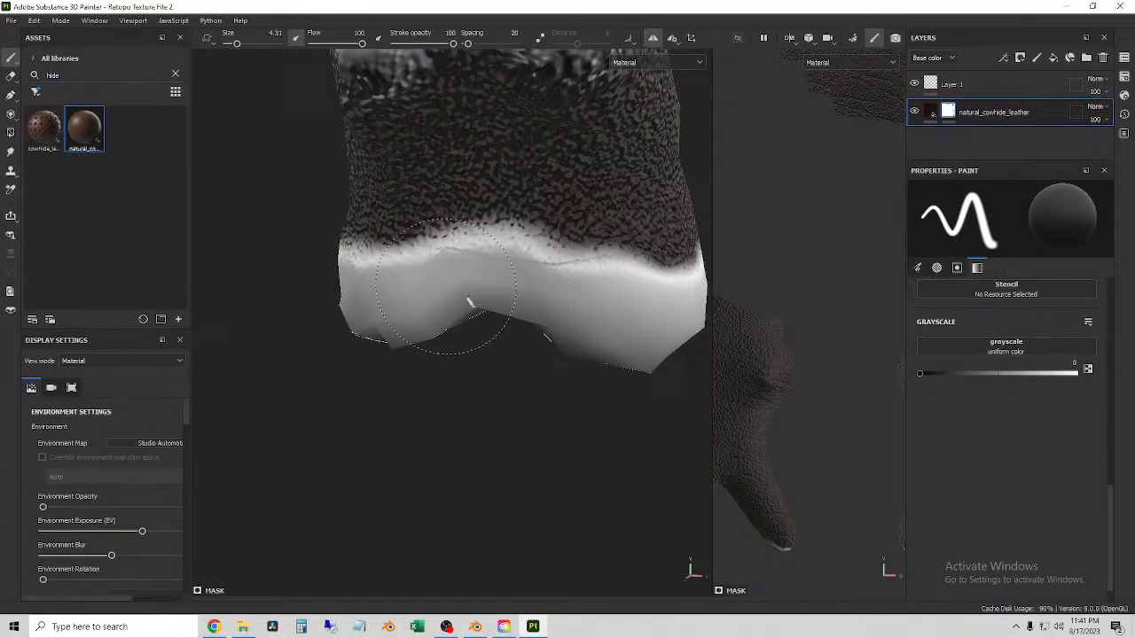
{"action": "mouse_move", "coordinate": [469, 304]}
{"action": "left_mouse_down", "text": "alt"}
{"action": "mouse_move", "coordinate": [456, 352]}
{"action": "mouse_move", "coordinate": [514, 272]}
{"action": "mouse_move", "coordinate": [545, 390]}
{"action": "mouse_move", "coordinate": [490, 379]}
{"action": "left_mouse_up", "text": "alt"}
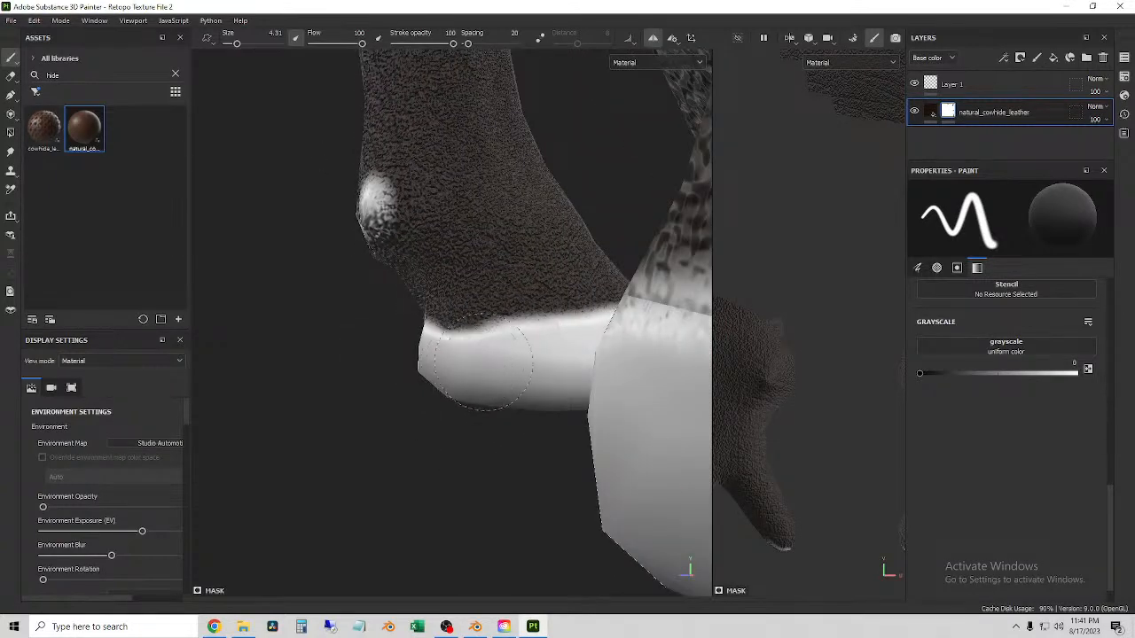
- Examine the hooves from all sides for leftover hide and an even upper edge
{"action": "mouse_move", "coordinate": [392, 362]}
{"action": "left_mouse_down", "text": "alt"}
{"action": "mouse_move", "coordinate": [455, 375]}
{"action": "mouse_move", "coordinate": [523, 362]}
{"action": "mouse_move", "coordinate": [605, 390]}
{"action": "left_mouse_up", "text": "alt"}
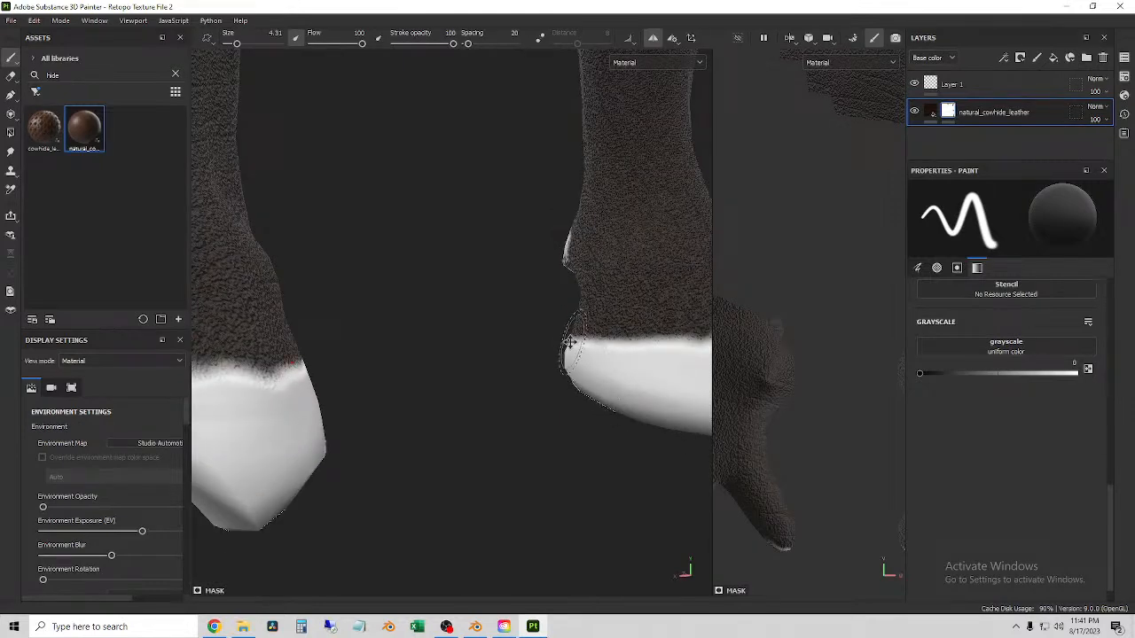
{"action": "left_click_drag", "start_coordinate": [572, 346], "coordinate": [554, 363], "text": "alt"}
{"action": "mouse_move", "coordinate": [623, 355]}
{"action": "left_mouse_down", "text": "alt"}
{"action": "mouse_move", "coordinate": [567, 380]}
{"action": "mouse_move", "coordinate": [622, 355]}
{"action": "left_mouse_up", "text": "alt"}
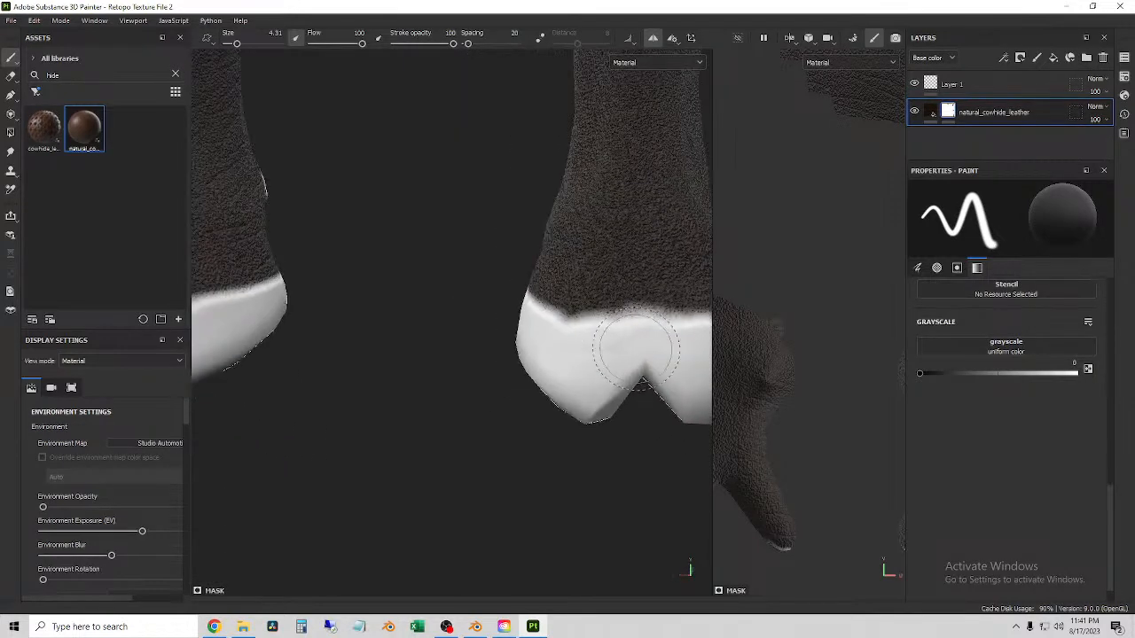
{"action": "mouse_move", "coordinate": [547, 349]}
{"action": "left_mouse_down", "text": "alt"}
{"action": "mouse_move", "coordinate": [428, 365]}
{"action": "mouse_move", "coordinate": [556, 377]}
{"action": "mouse_move", "coordinate": [393, 431]}
{"action": "left_mouse_up", "text": "alt"}
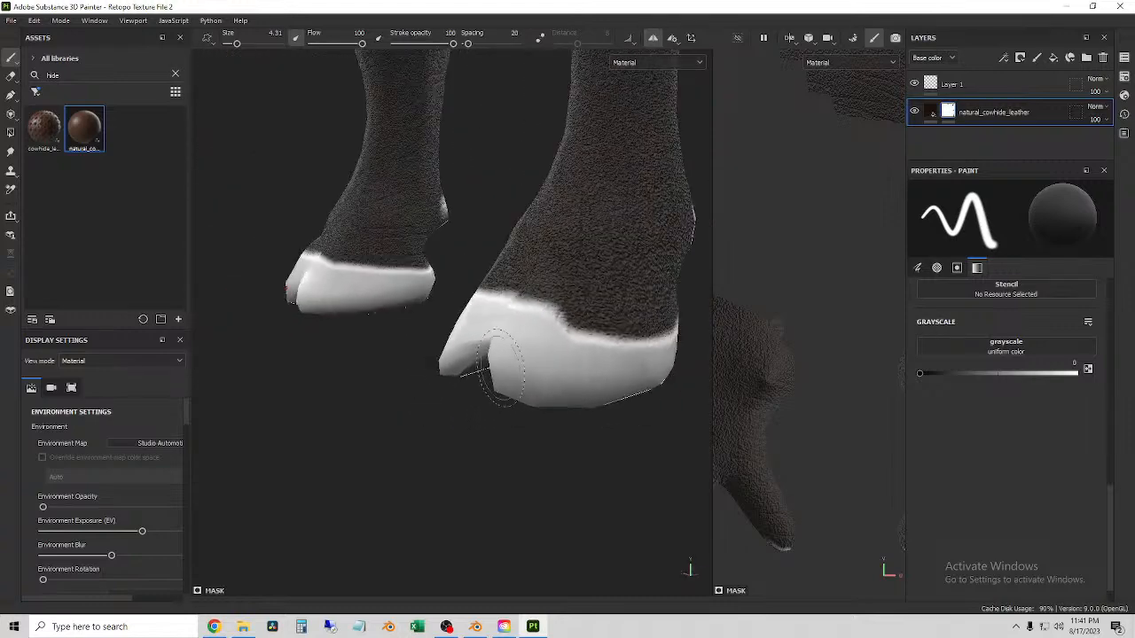
{"action": "mouse_move", "coordinate": [634, 363]}
{"action": "left_mouse_down", "text": "alt"}
{"action": "mouse_move", "coordinate": [598, 380]}
{"action": "mouse_move", "coordinate": [506, 360]}
{"action": "mouse_move", "coordinate": [454, 363]}
{"action": "left_mouse_up", "text": "alt"}
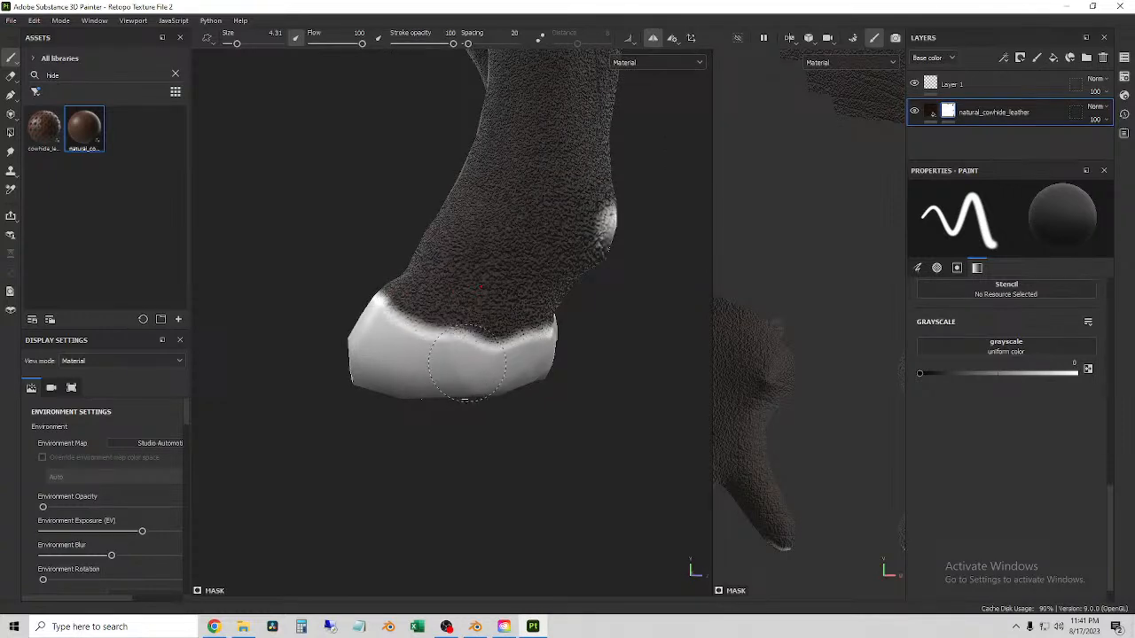
{"action": "left_click_drag", "start_coordinate": [565, 373], "coordinate": [379, 348], "text": "alt"}
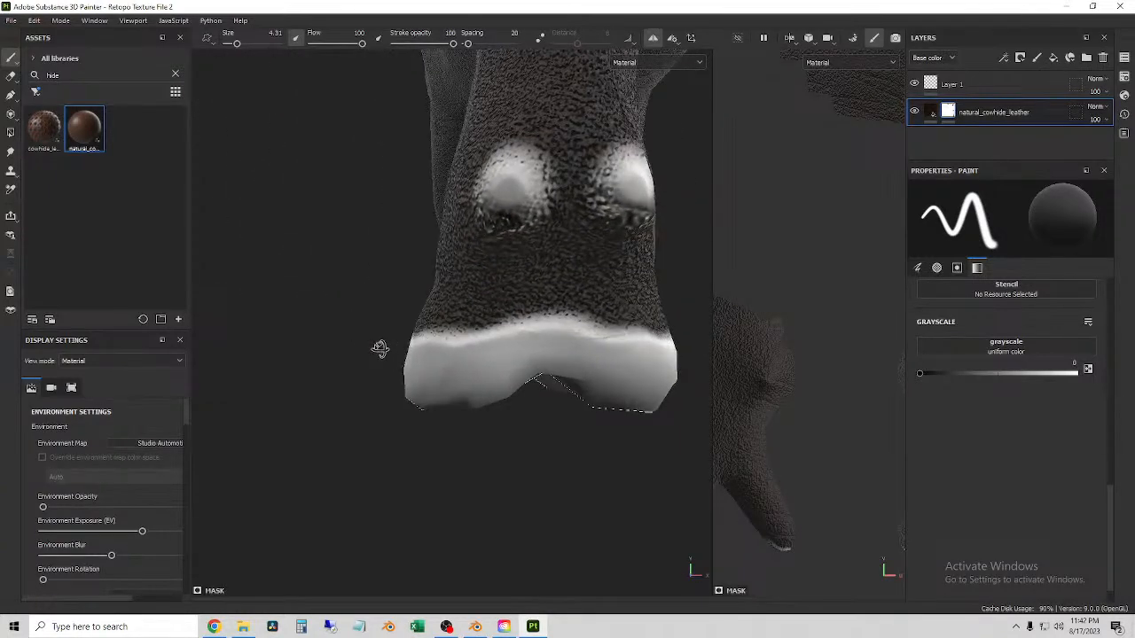
{"action": "mouse_move", "coordinate": [461, 368]}
{"action": "left_mouse_down", "text": "alt"}
{"action": "mouse_move", "coordinate": [519, 405]}
{"action": "mouse_move", "coordinate": [382, 363]}
{"action": "mouse_move", "coordinate": [370, 346]}
{"action": "left_mouse_up", "text": "alt"}
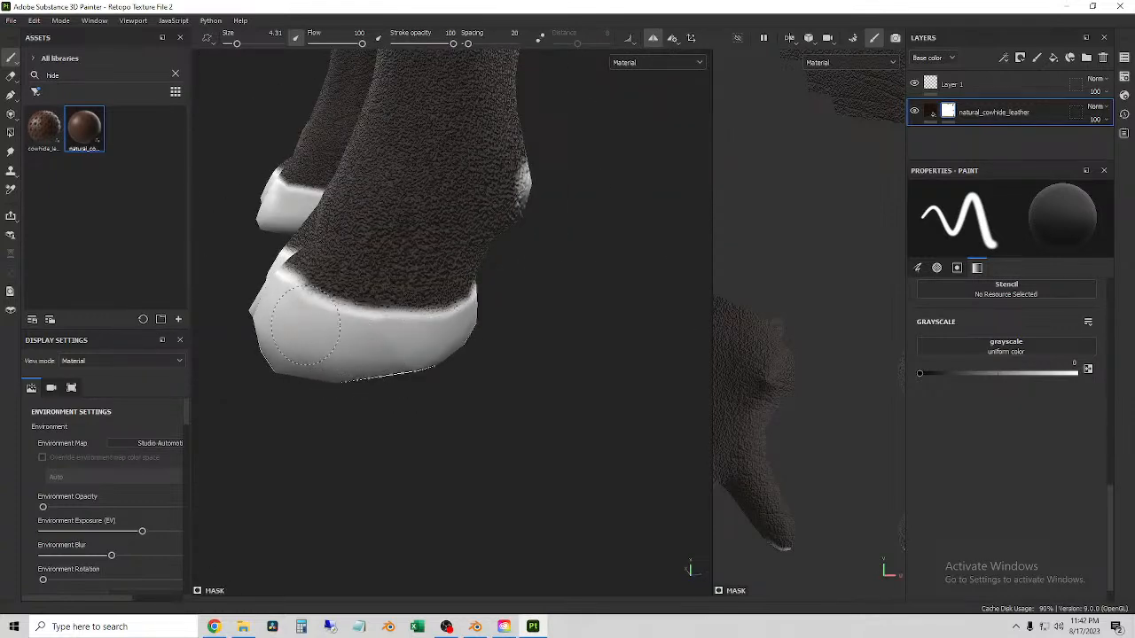
{"action": "scroll", "coordinate": [316, 362], "scroll_direction": "down", "scroll_amount": 1}
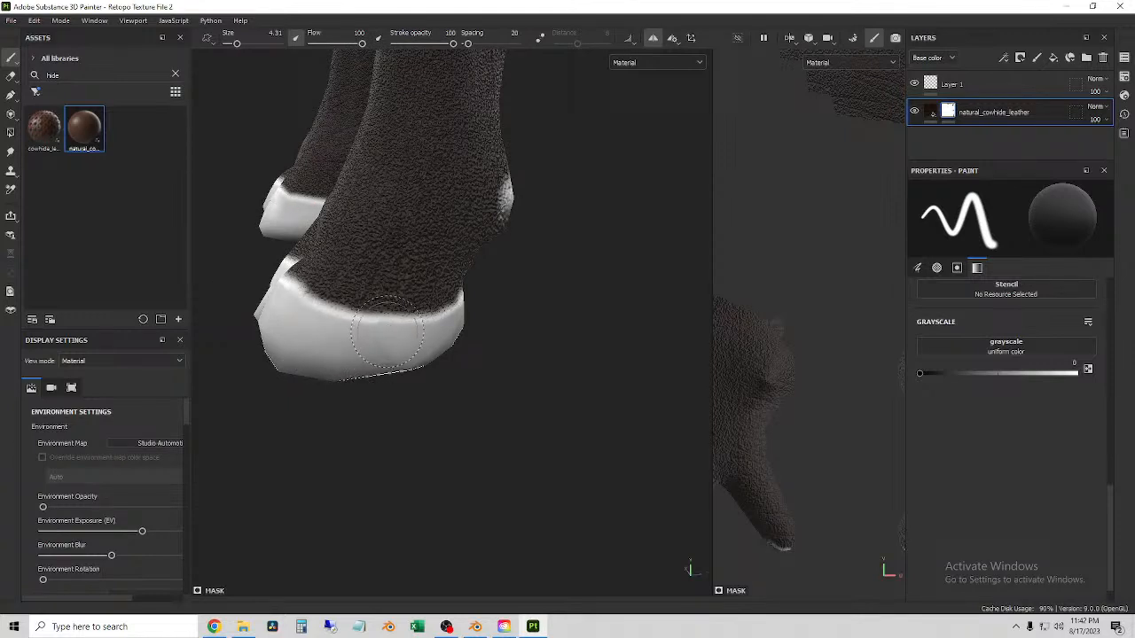
{"action": "scroll", "coordinate": [418, 284], "scroll_direction": "down", "scroll_amount": 2}
- Touch up the mask on the front of the hoof, just above the cleft
{"action": "left_click_drag", "start_coordinate": [373, 336], "coordinate": [560, 341], "text": "alt"}
{"action": "middle_click_drag", "start_coordinate": [329, 358], "coordinate": [519, 329], "text": "alt"}
{"action": "left_click_drag", "start_coordinate": [501, 325], "coordinate": [532, 321], "text": "alt"}
{"action": "scroll", "coordinate": [503, 290], "scroll_direction": "up", "scroll_amount": 2}
{"action": "mouse_move", "coordinate": [470, 293]}
{"action": "left_mouse_down"}
{"action": "mouse_move", "coordinate": [479, 270]}
{"action": "mouse_move", "coordinate": [492, 278]}
{"action": "mouse_move", "coordinate": [528, 257]}
{"action": "mouse_move", "coordinate": [423, 304]}
{"action": "mouse_move", "coordinate": [390, 297]}
{"action": "mouse_move", "coordinate": [443, 317]}
{"action": "mouse_move", "coordinate": [577, 329]}
{"action": "mouse_move", "coordinate": [626, 304]}
{"action": "mouse_move", "coordinate": [474, 315]}
{"action": "left_mouse_up"}
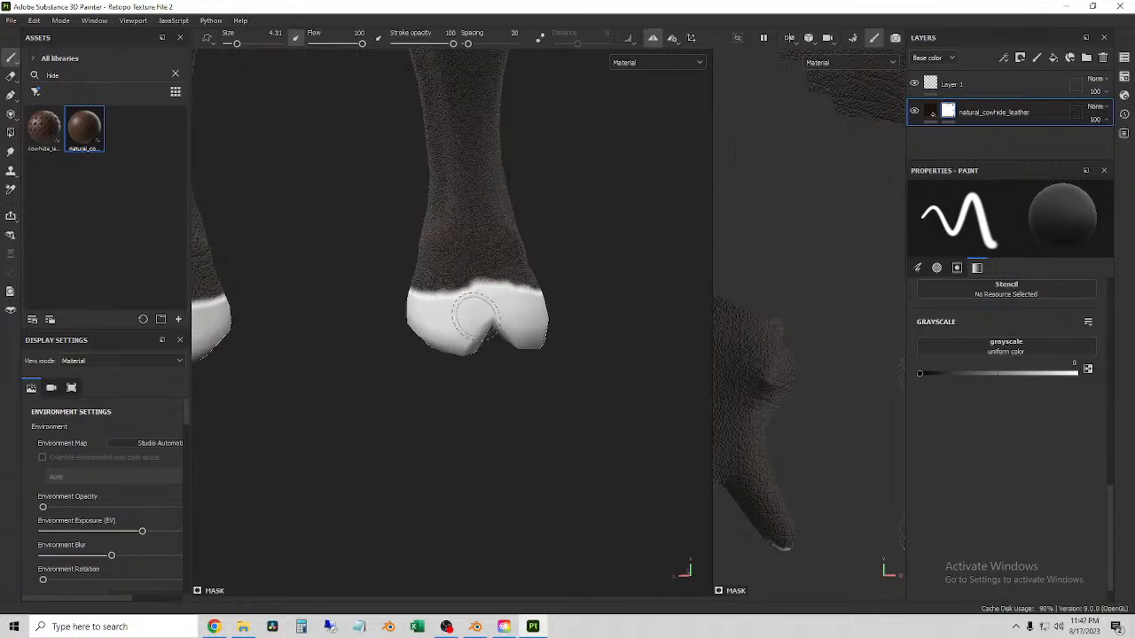
- Examine the whole creature, including the masked hooves, horns and head
{"action": "left_click_drag", "start_coordinate": [438, 353], "coordinate": [526, 263], "text": "alt"}
{"action": "scroll", "coordinate": [500, 353], "scroll_direction": "down", "scroll_amount": 5}
{"action": "scroll", "coordinate": [500, 352], "scroll_direction": "down", "scroll_amount": 3}
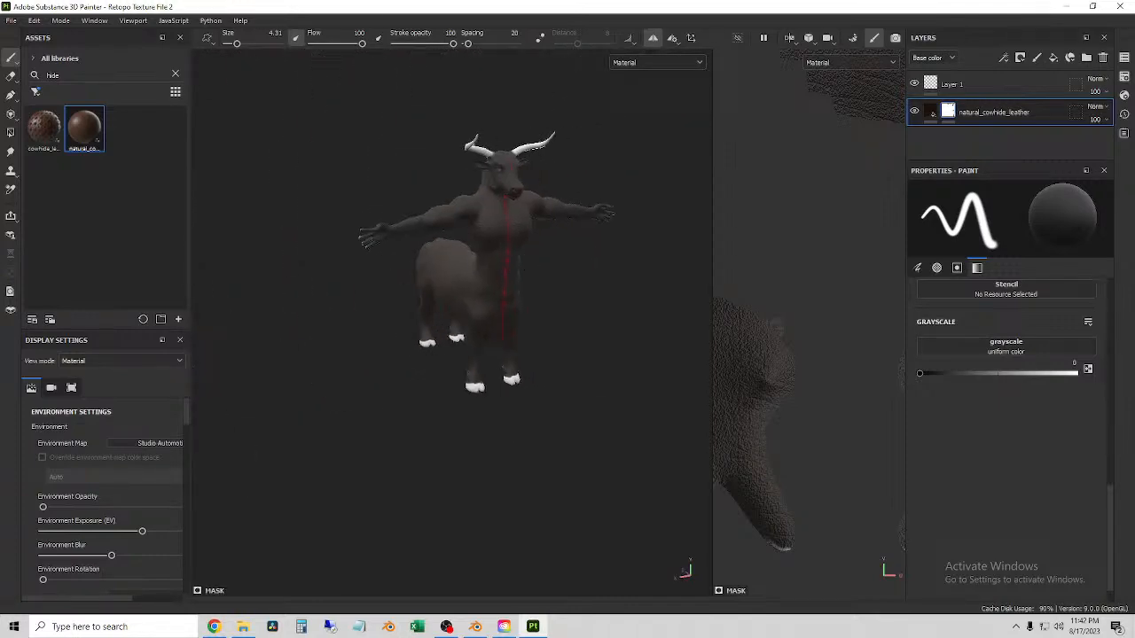
{"action": "scroll", "coordinate": [514, 365], "scroll_direction": "up", "scroll_amount": 5}
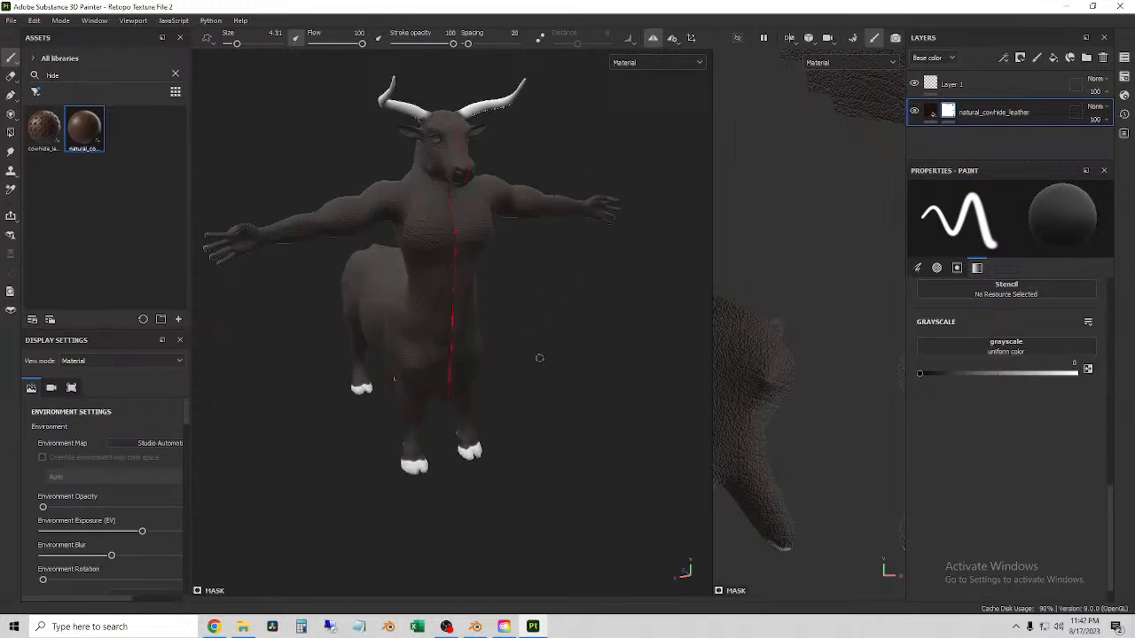
{"action": "left_click_drag", "start_coordinate": [565, 282], "coordinate": [545, 310], "text": "alt"}
{"action": "scroll", "coordinate": [540, 328], "scroll_direction": "up", "scroll_amount": 4}
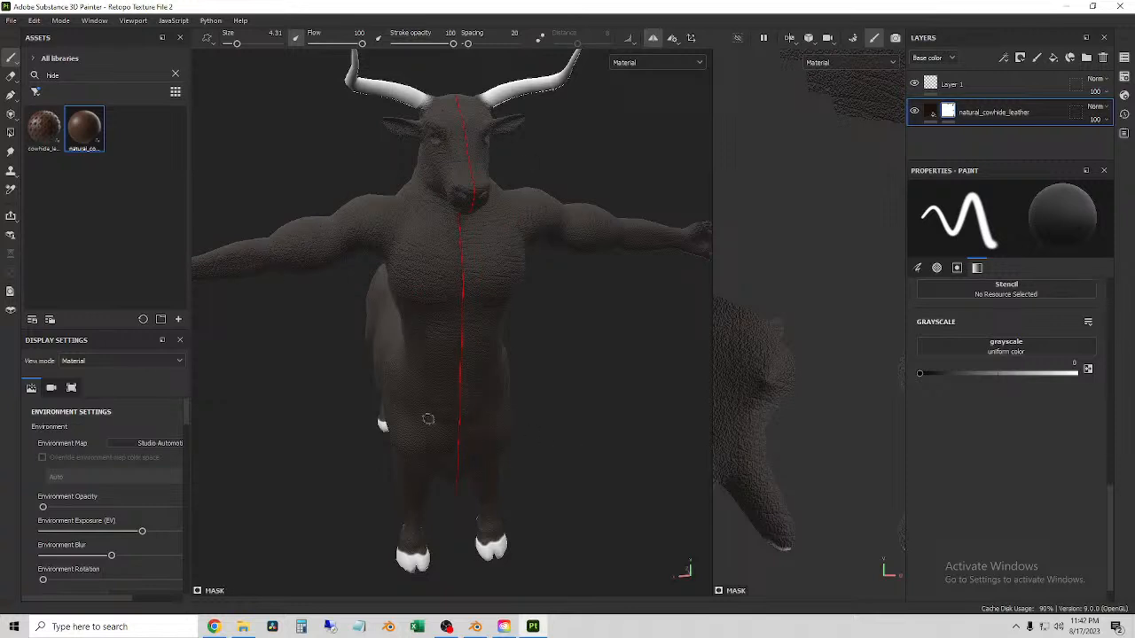
{"action": "left_click_drag", "start_coordinate": [427, 419], "coordinate": [450, 410], "text": "alt"}
{"action": "left_click_drag", "start_coordinate": [547, 396], "coordinate": [506, 406], "text": "alt"}
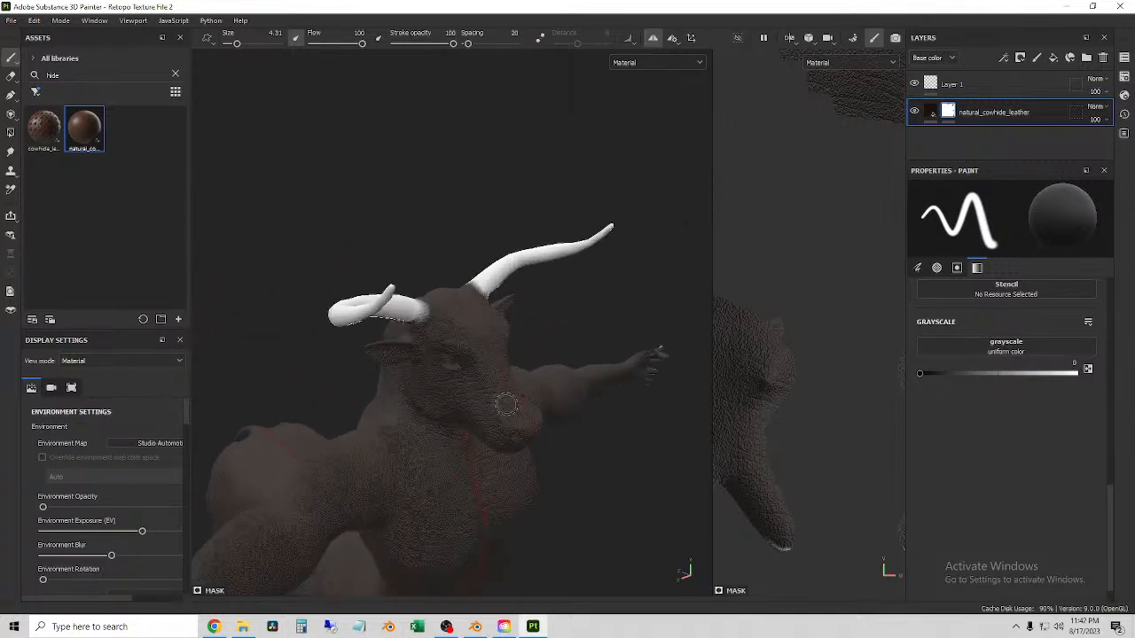
- Rename the paint layer above the cowhide leather layer to Horns
{"action": "double_click", "coordinate": [956, 85]}
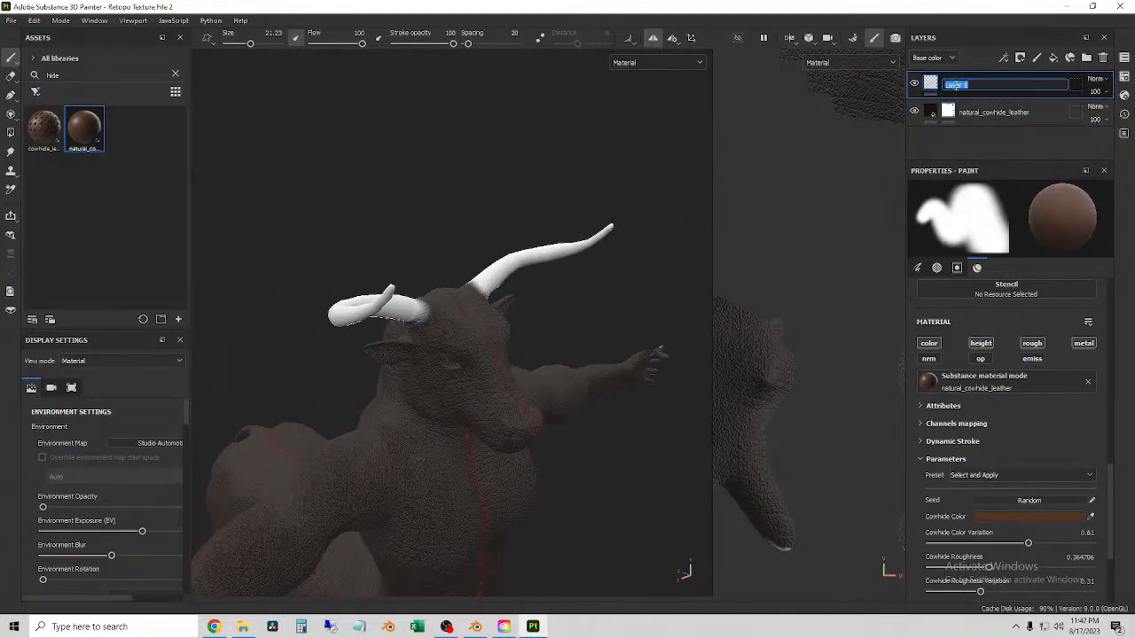
{"action": "left_click", "coordinate": [973, 140]}
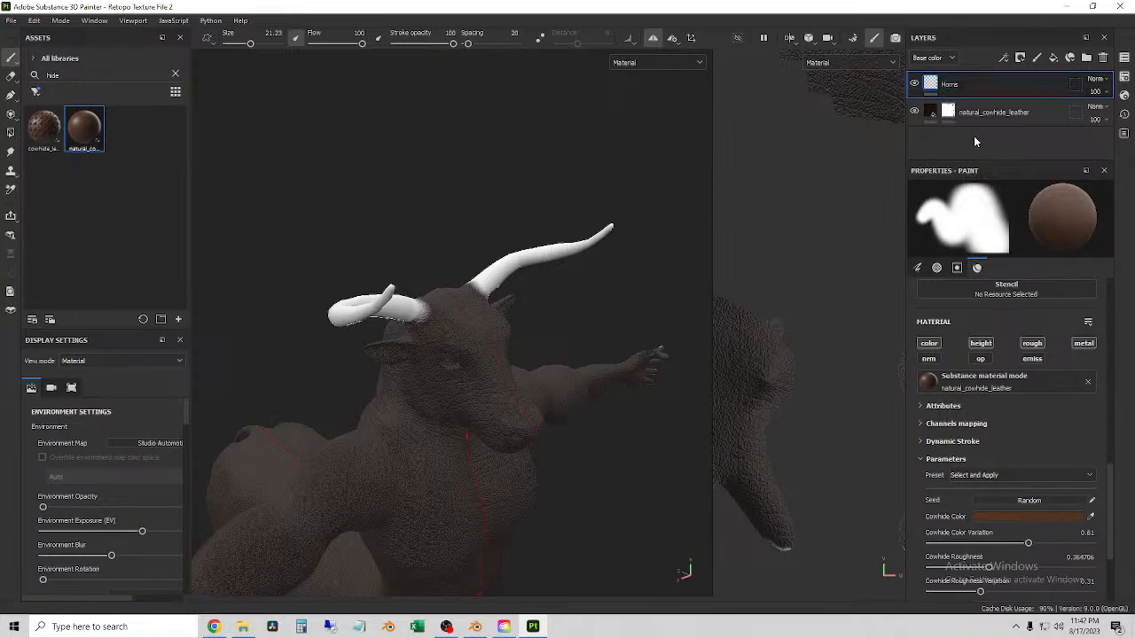
- Search the asset library for a tusk material and clear the search
{"action": "mouse_move", "coordinate": [532, 257]}
{"action": "left_mouse_down", "text": "alt"}
{"action": "mouse_move", "coordinate": [461, 248]}
{"action": "mouse_move", "coordinate": [515, 253]}
{"action": "left_mouse_up", "text": "alt"}
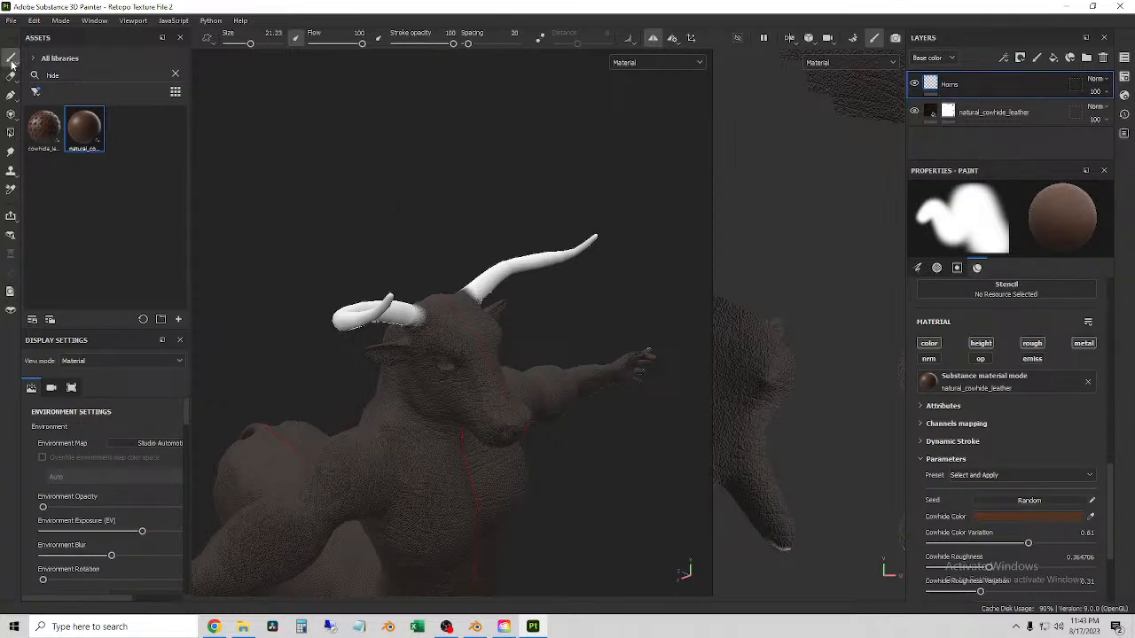
{"action": "left_click", "coordinate": [175, 75]}
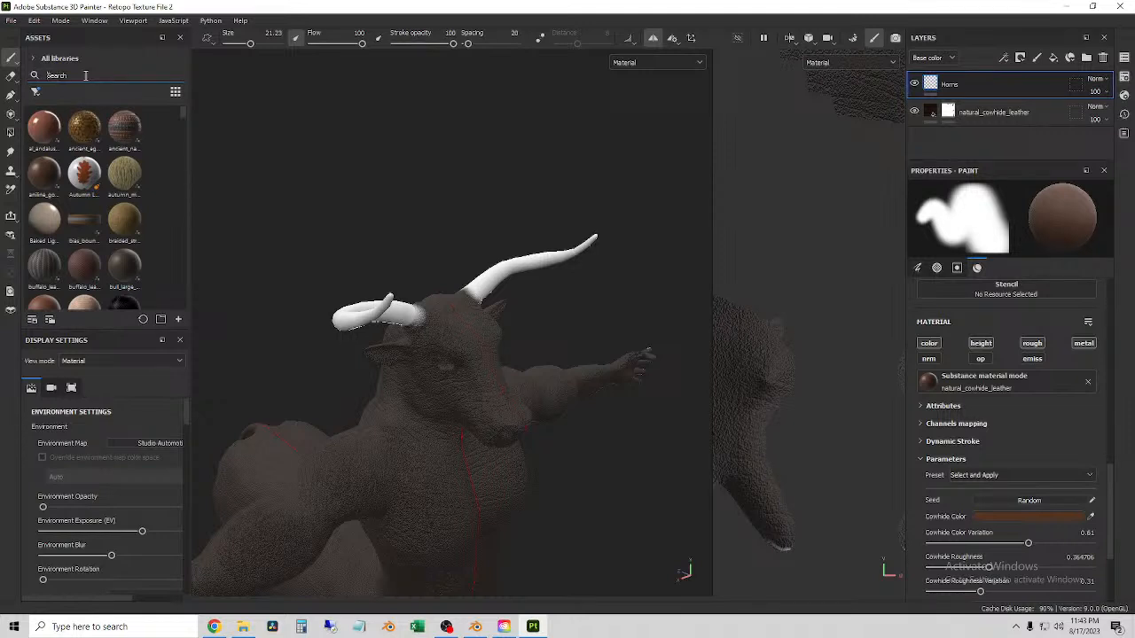
{"action": "type", "text": "tusk"}
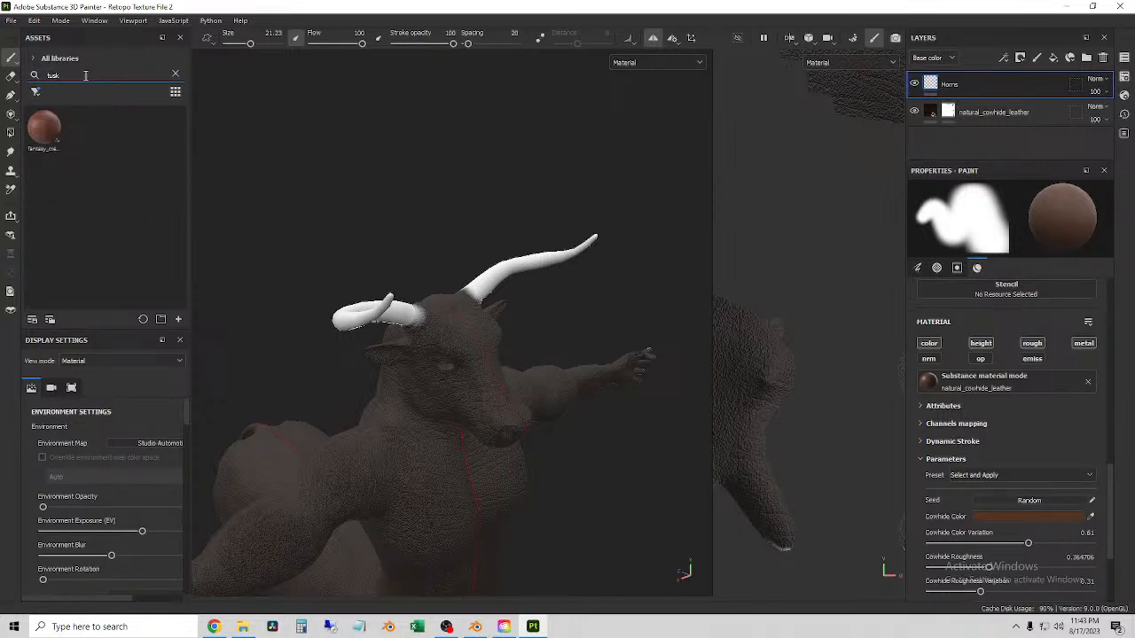
{"action": "key", "text": "BackSpace"}
{"action": "key", "text": "BackSpace"}
{"action": "key", "text": "BackSpace"}
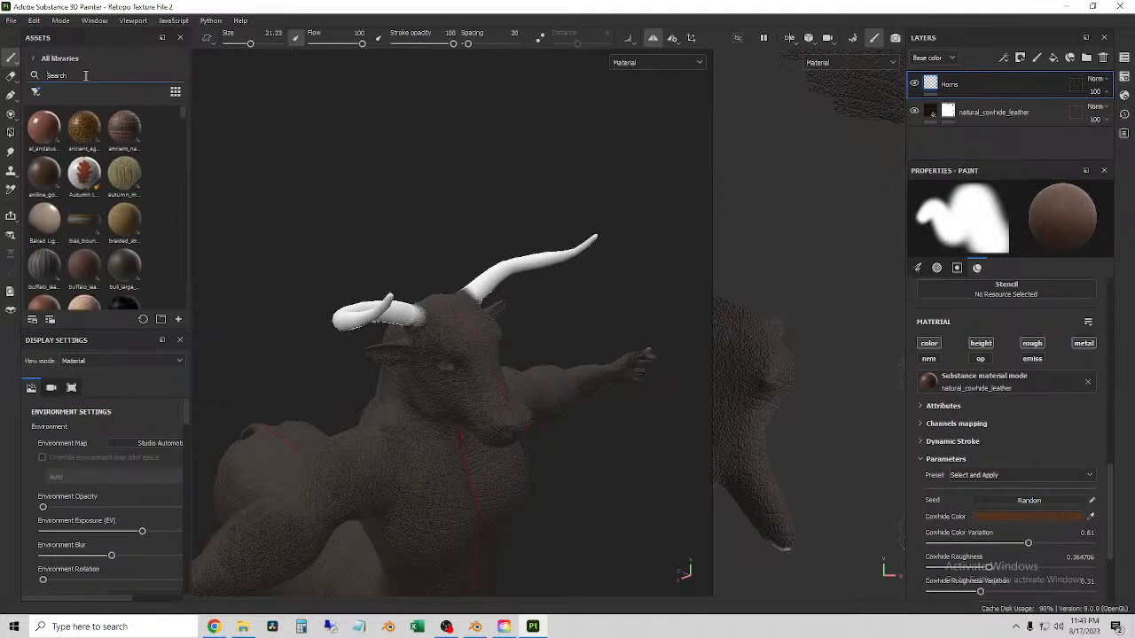
- Find the ivory_beige material by searching for ivo and select it as the paint material for the Horns layer
{"action": "type", "text": "iv"}
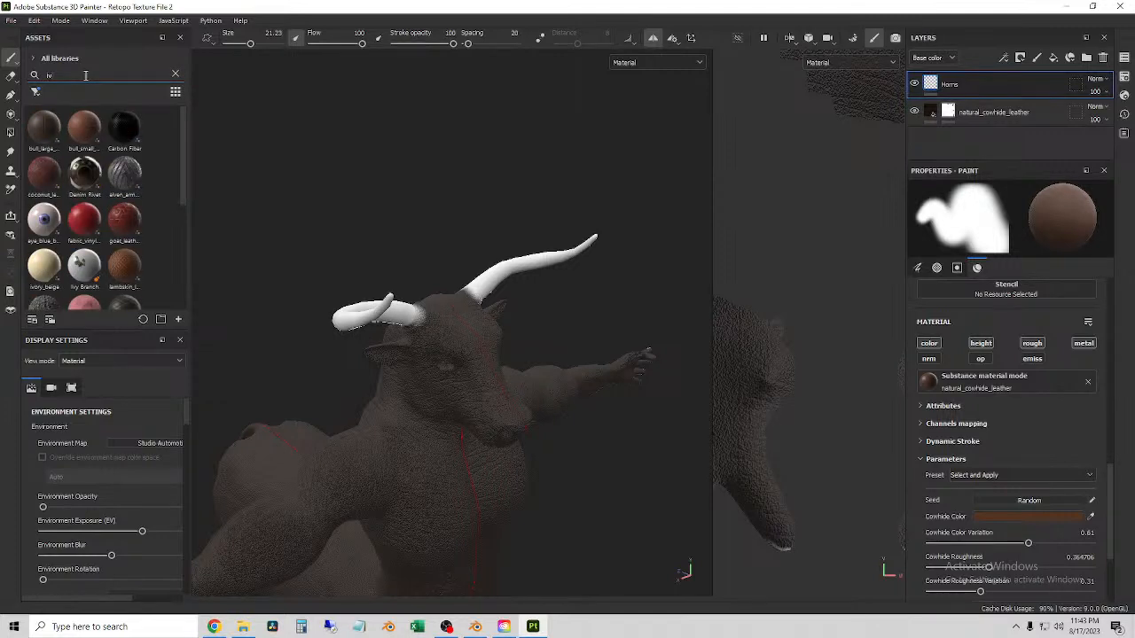
{"action": "type", "text": "o"}
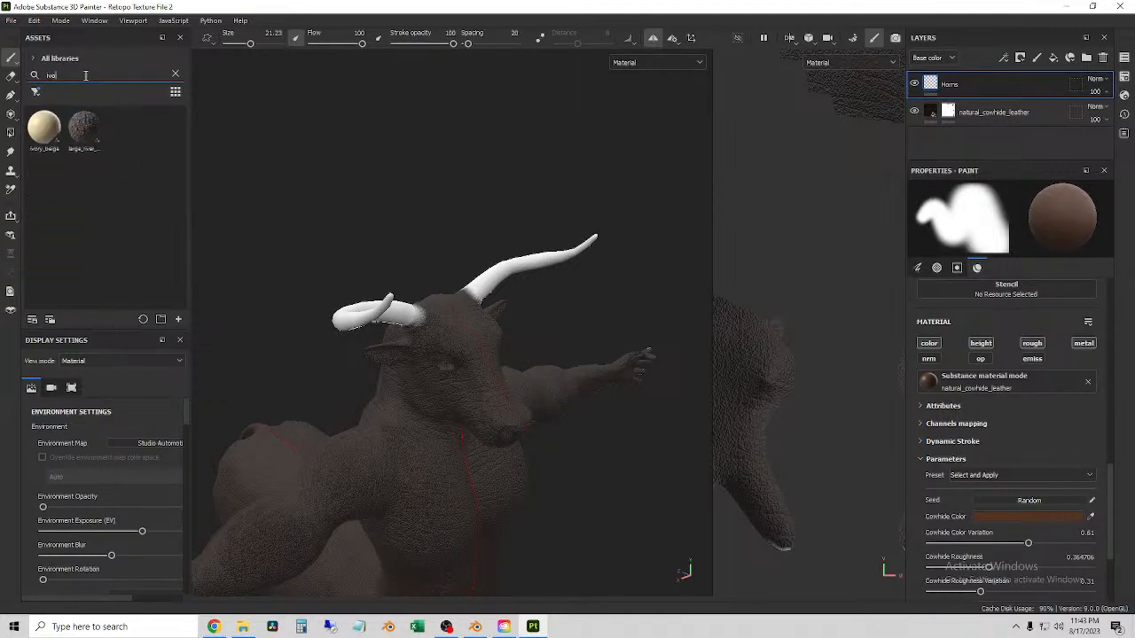
{"action": "left_click", "coordinate": [44, 128]}
- Set the brush size to 6.34 and try an ivory test stroke on the horn
{"action": "mouse_move", "coordinate": [355, 312]}
{"action": "left_mouse_down", "text": "alt"}
{"action": "mouse_move", "coordinate": [371, 311]}
{"action": "mouse_move", "coordinate": [430, 246]}
{"action": "left_mouse_up", "text": "alt"}
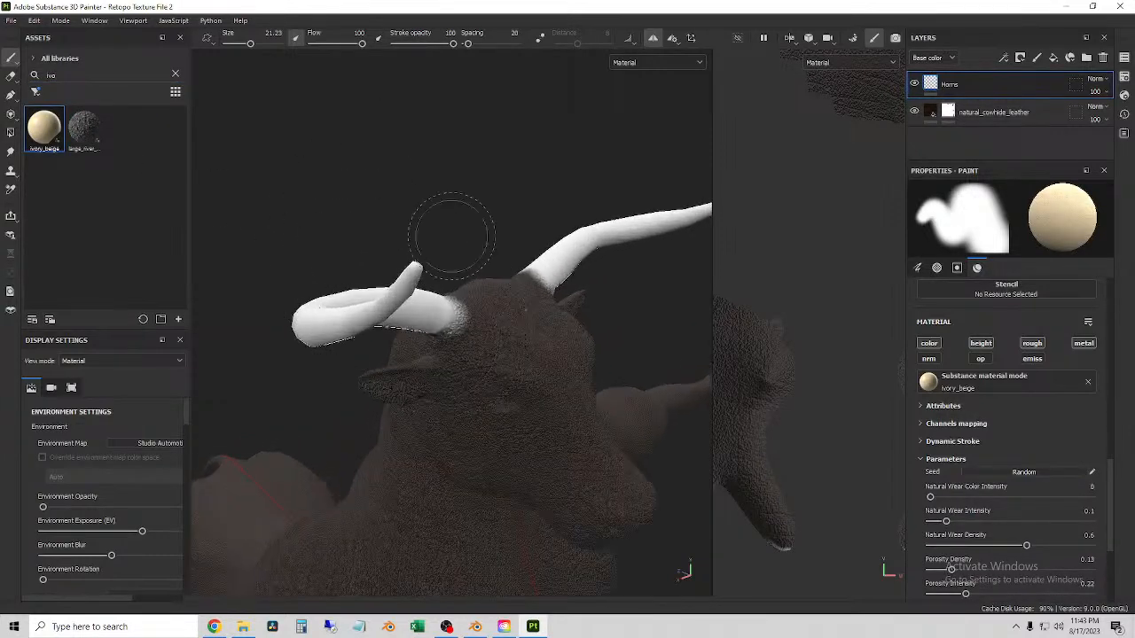
{"action": "mouse_move", "coordinate": [456, 203]}
{"action": "left_mouse_down", "text": "alt"}
{"action": "mouse_move", "coordinate": [418, 223]}
{"action": "mouse_move", "coordinate": [369, 216]}
{"action": "left_mouse_up", "text": "alt"}
{"action": "middle_click_drag", "start_coordinate": [578, 320], "coordinate": [466, 265], "text": "alt"}
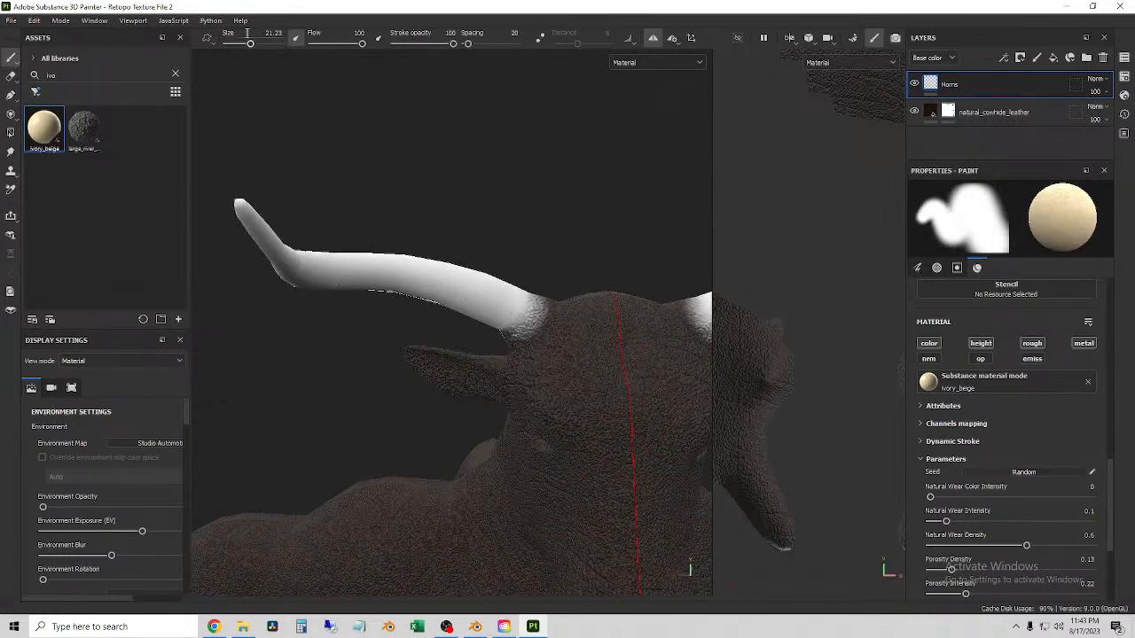
{"action": "left_click_drag", "start_coordinate": [250, 43], "coordinate": [239, 42]}
{"action": "mouse_move", "coordinate": [454, 315]}
{"action": "left_mouse_down"}
{"action": "mouse_move", "coordinate": [459, 297]}
{"action": "mouse_move", "coordinate": [434, 274]}
{"action": "mouse_move", "coordinate": [350, 267]}
{"action": "mouse_move", "coordinate": [377, 275]}
{"action": "left_mouse_up"}
{"action": "key", "text": "ctrl+z"}
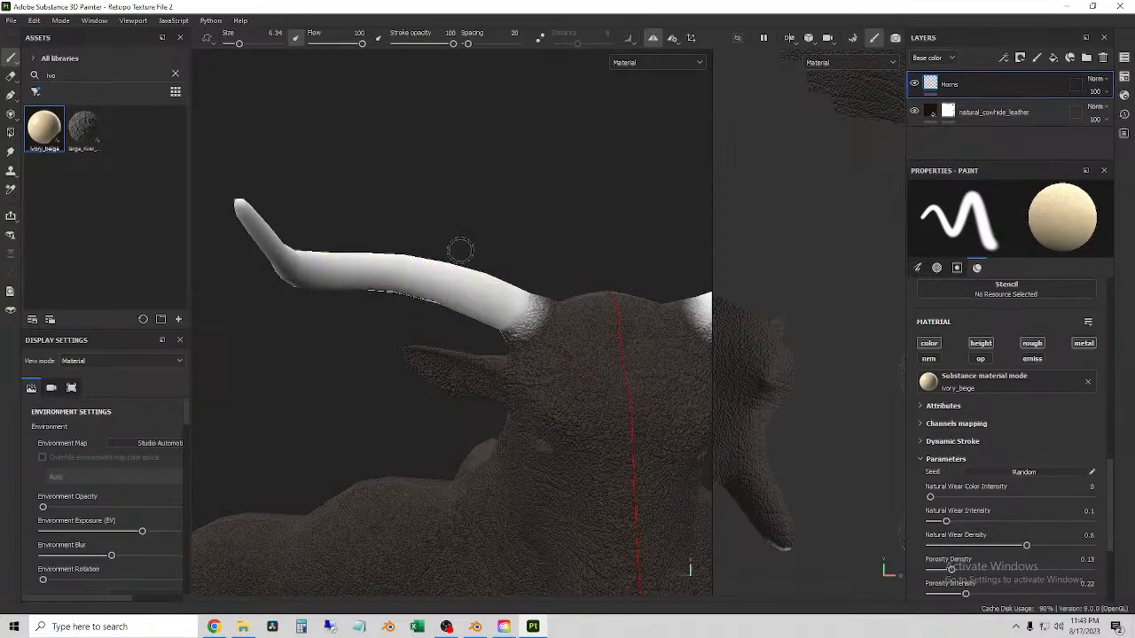
- Try an ivory stroke along the horn with Natural Wear Color Intensity set to 1
{"action": "scroll", "coordinate": [1019, 466], "scroll_direction": "up", "scroll_amount": 10}
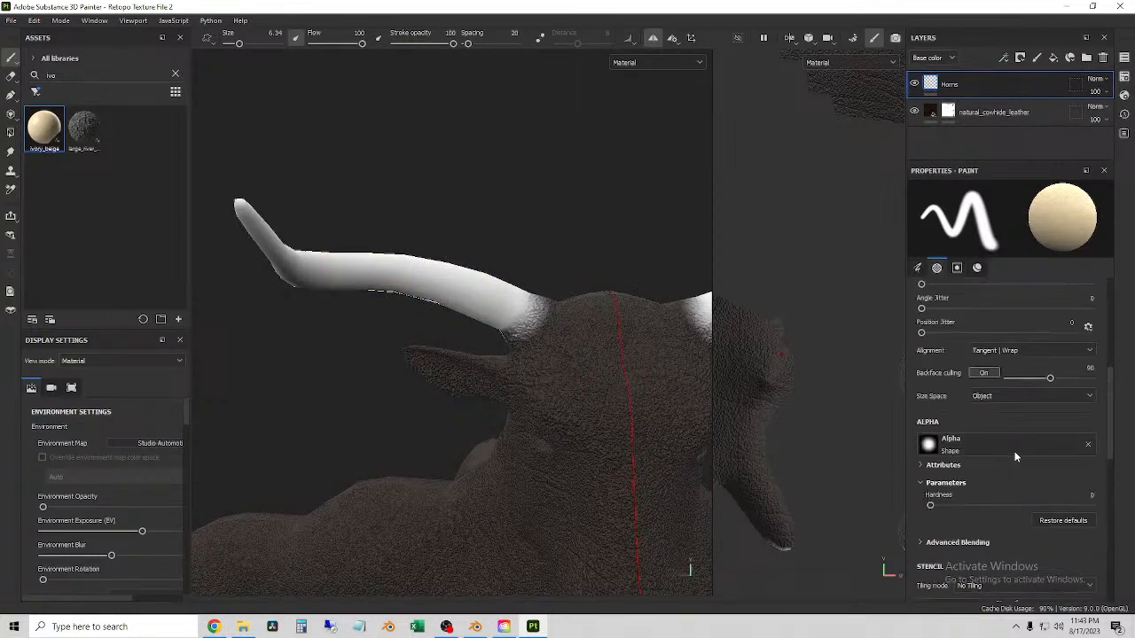
{"action": "scroll", "coordinate": [1012, 454], "scroll_direction": "down", "scroll_amount": 8}
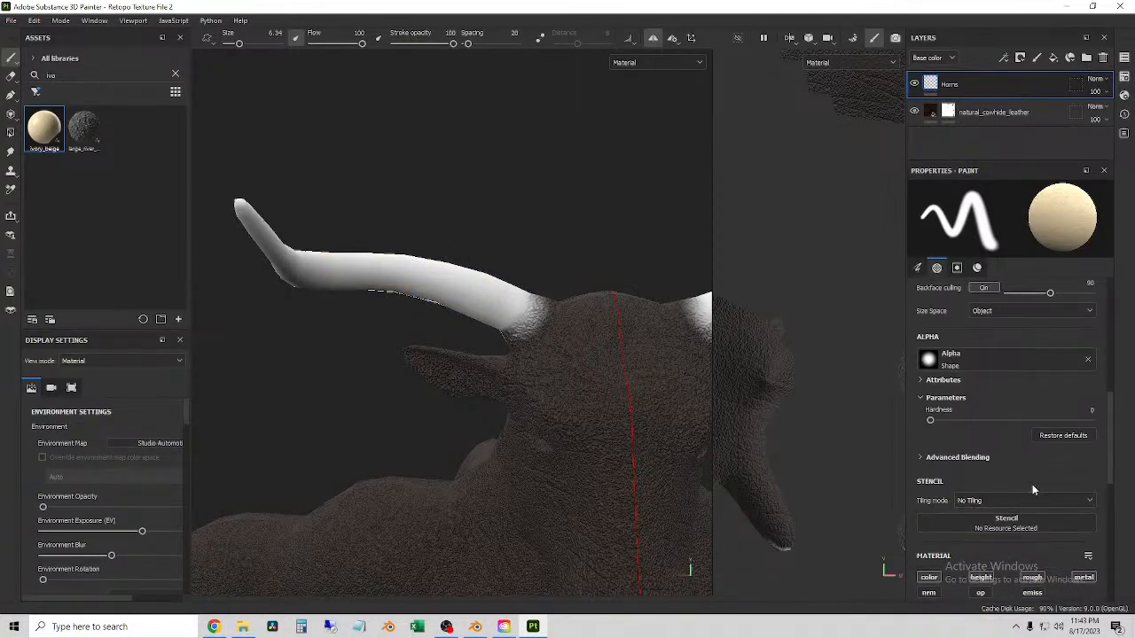
{"action": "scroll", "coordinate": [982, 458], "scroll_direction": "down", "scroll_amount": 4}
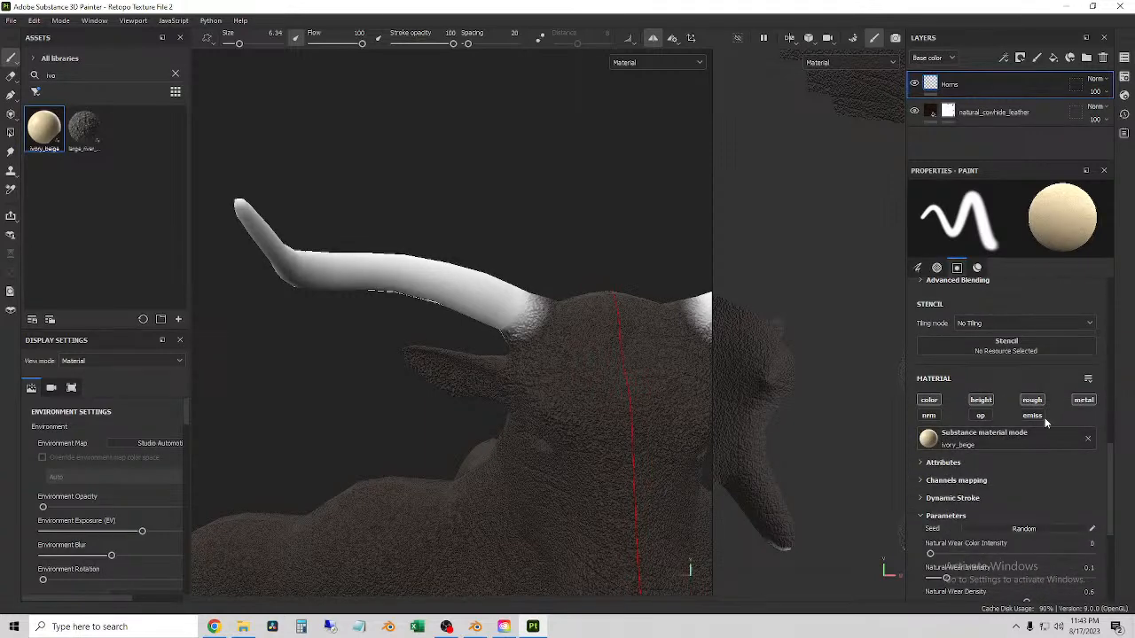
{"action": "scroll", "coordinate": [937, 419], "scroll_direction": "down", "scroll_amount": 5}
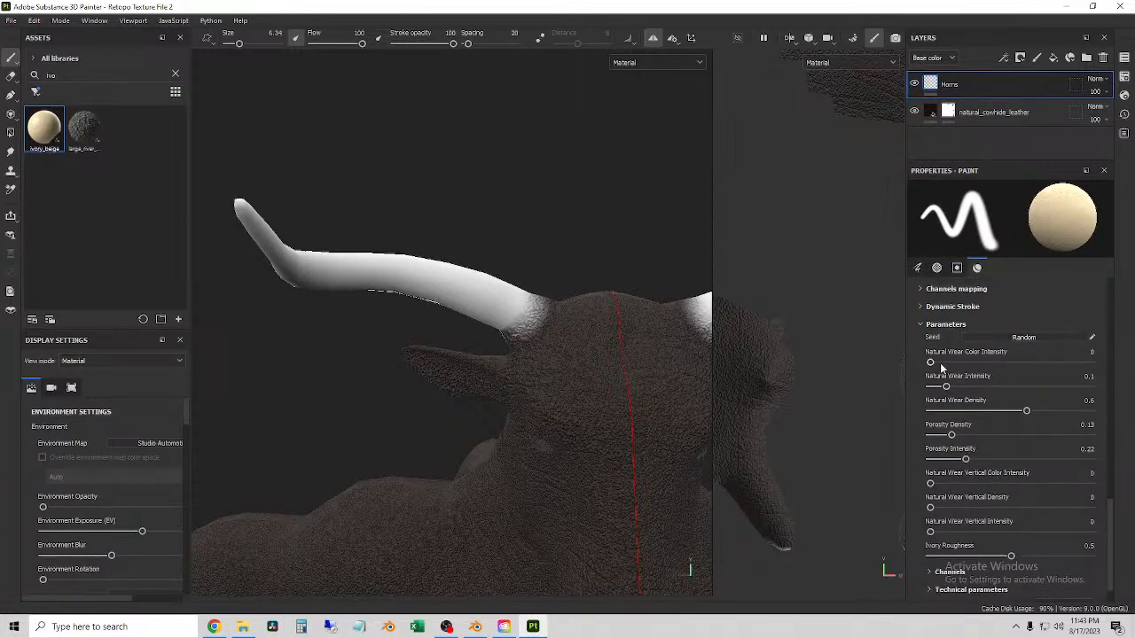
{"action": "left_click_drag", "start_coordinate": [931, 363], "coordinate": [1092, 362]}
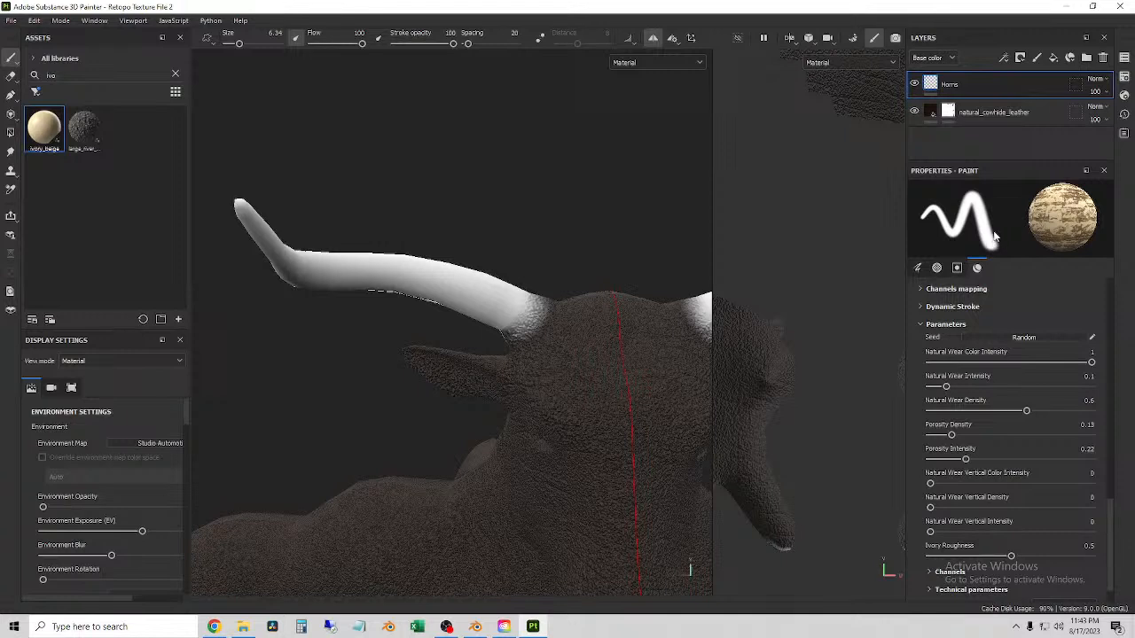
{"action": "left_click_drag", "start_coordinate": [443, 276], "coordinate": [319, 275]}
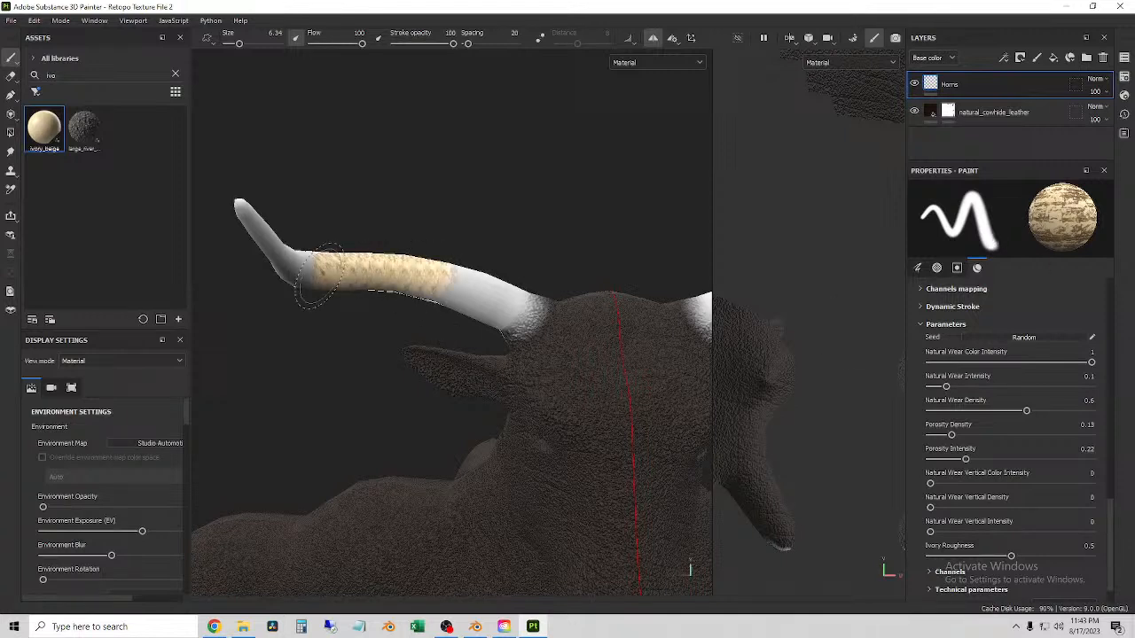
{"action": "key", "text": "ctrl+z"}
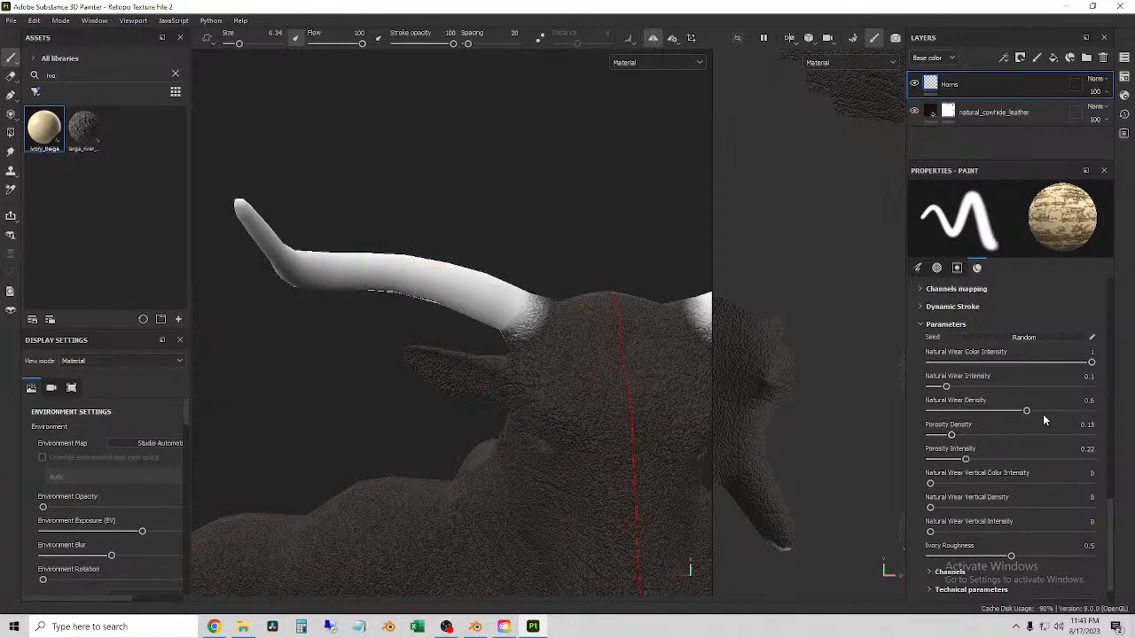
- Set ivory Natural Wear Color Intensity 0.58, Intensity 0.37, Density 0.14, Porosity Density 0.19, Porosity Intensity 0.26 and Vertical Color Intensity 0.15
{"action": "left_click_drag", "start_coordinate": [1054, 363], "coordinate": [1024, 366]}
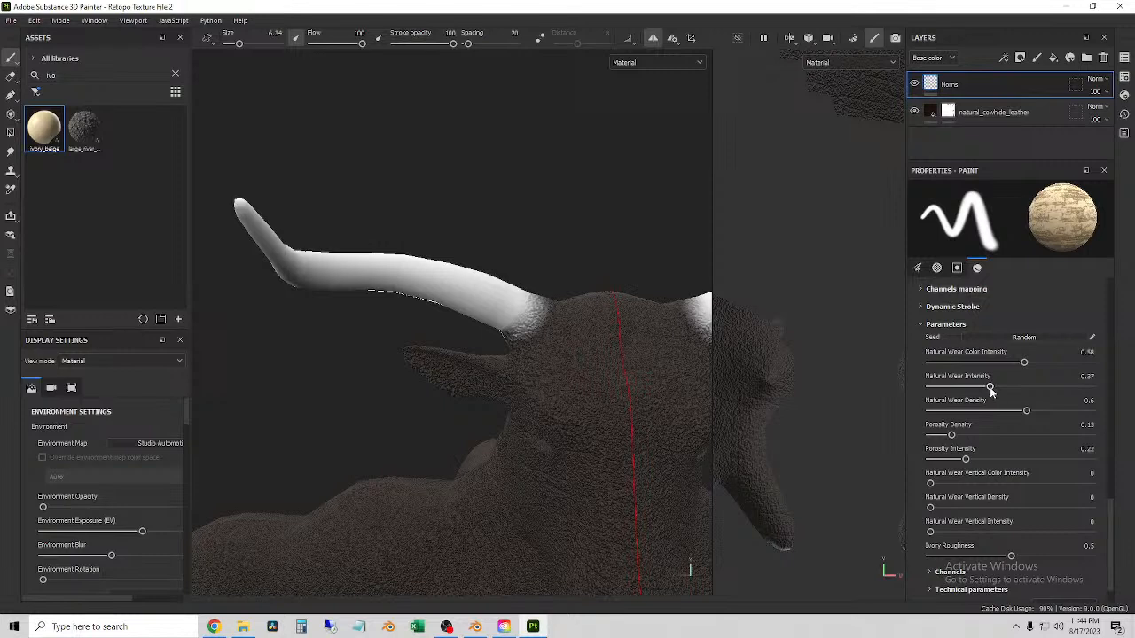
{"action": "left_click_drag", "start_coordinate": [1028, 411], "coordinate": [938, 450]}
{"action": "scroll", "coordinate": [975, 479], "scroll_direction": "down", "scroll_amount": 1}
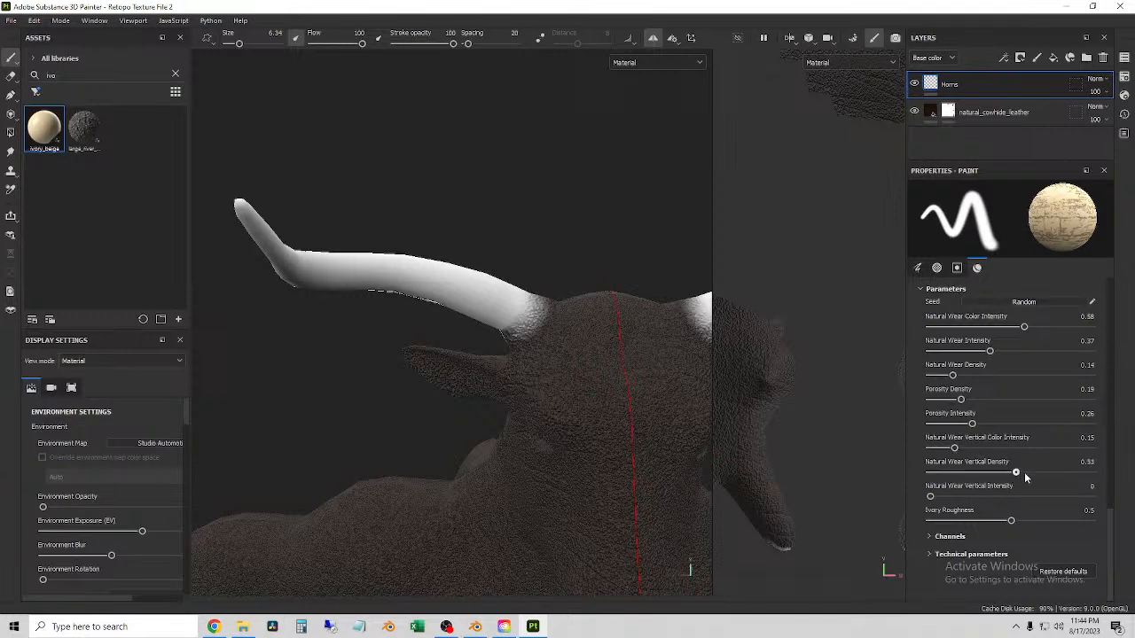
- Set Natural Wear Vertical Density to 0.07, Vertical Intensity to 0.05 and Ivory Roughness to 0.73, and disable the ivory's Normal channel
{"action": "left_click_drag", "start_coordinate": [1030, 475], "coordinate": [955, 474]}
{"action": "mouse_move", "coordinate": [947, 499]}
{"action": "left_mouse_down"}
{"action": "mouse_move", "coordinate": [986, 499]}
{"action": "mouse_move", "coordinate": [937, 499]}
{"action": "left_mouse_up"}
{"action": "left_click", "coordinate": [930, 535]}
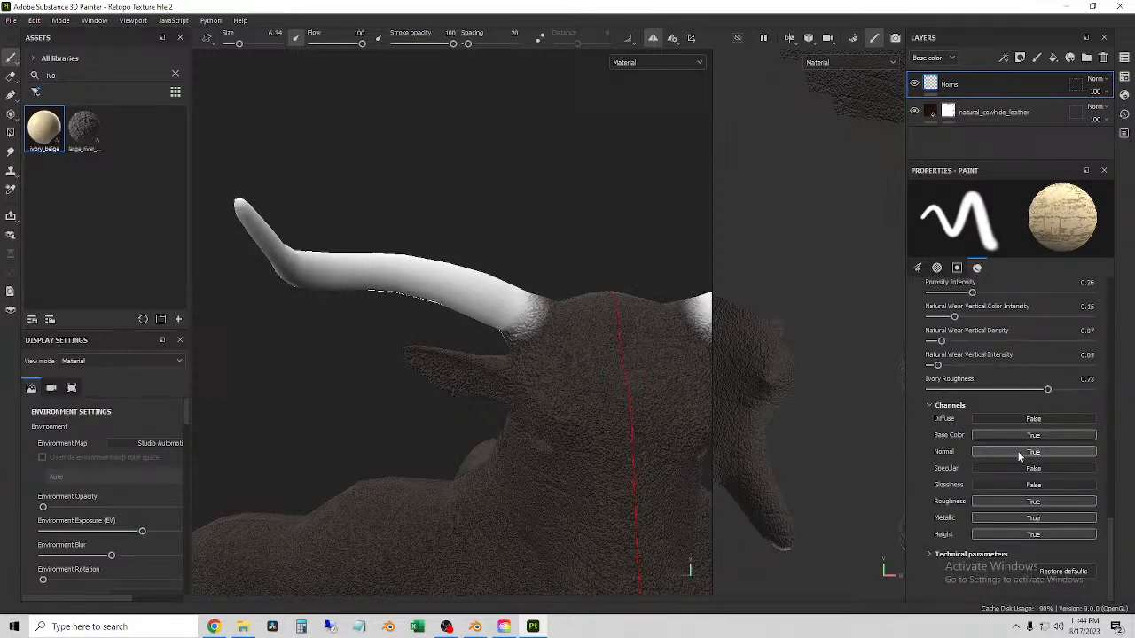
{"action": "left_click", "coordinate": [1018, 452]}
- Examine the ivory material's technical parameters, channels mapping, attributes and dynamic stroke options, along with the brush settings
{"action": "left_click", "coordinate": [950, 555]}
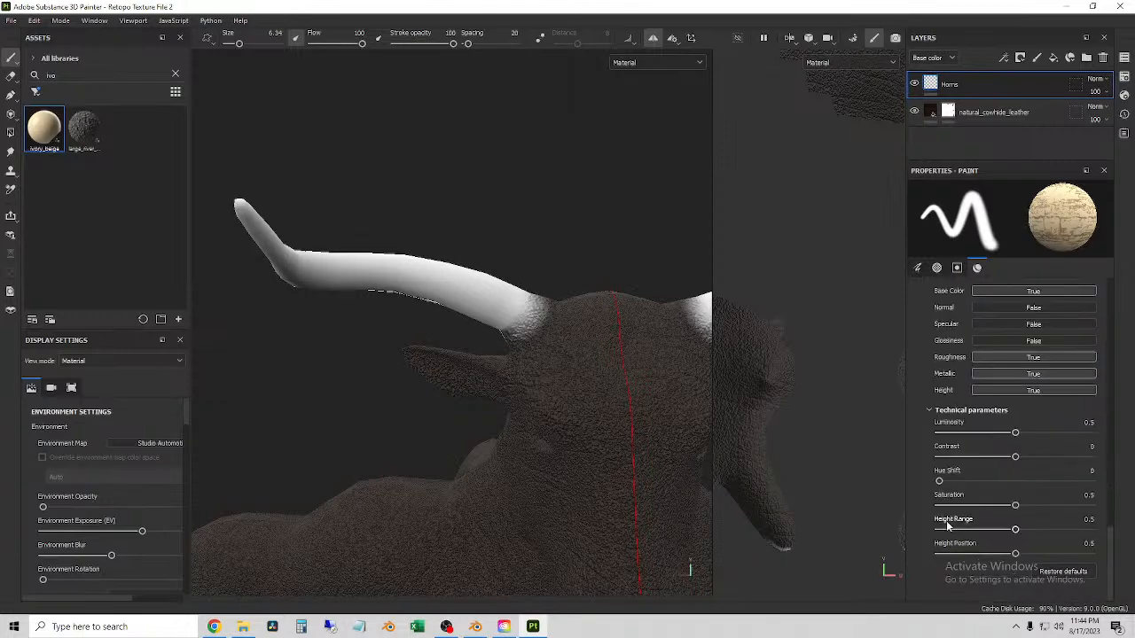
{"action": "scroll", "coordinate": [962, 495], "scroll_direction": "up", "scroll_amount": 8}
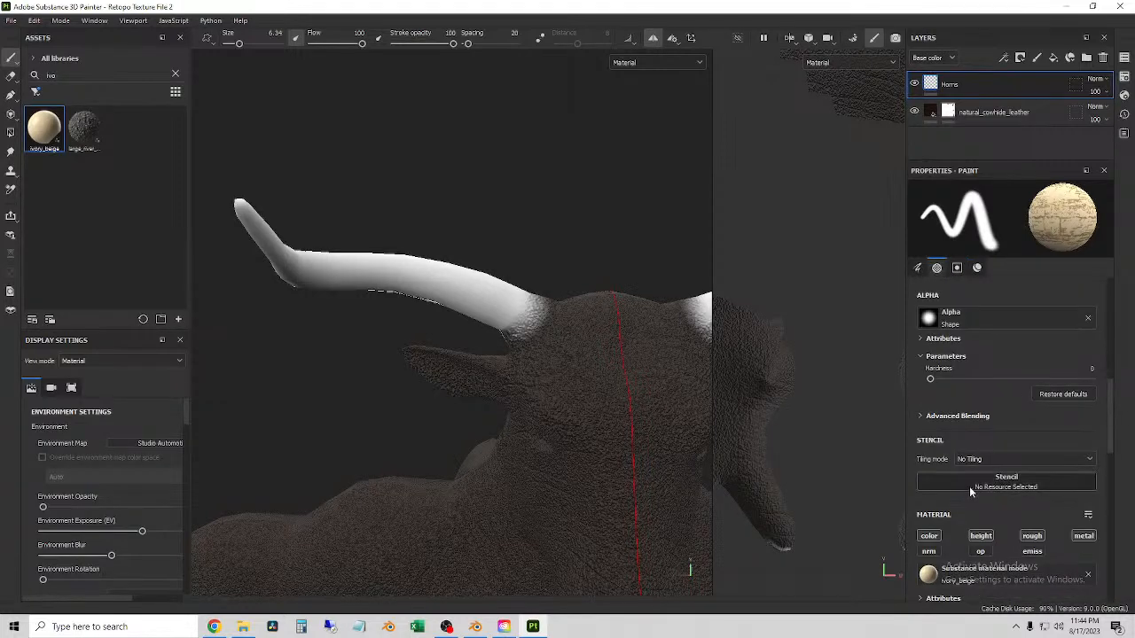
{"action": "scroll", "coordinate": [992, 527], "scroll_direction": "down", "scroll_amount": 5}
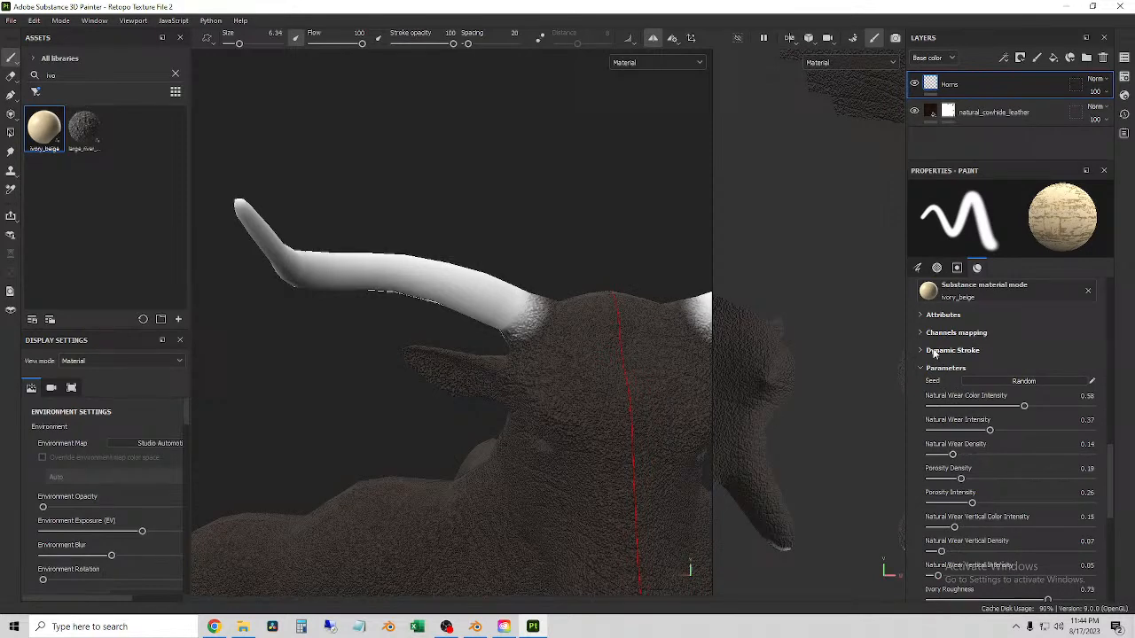
{"action": "left_click", "coordinate": [942, 332]}
{"action": "left_click", "coordinate": [938, 314]}
{"action": "left_click", "coordinate": [938, 314]}
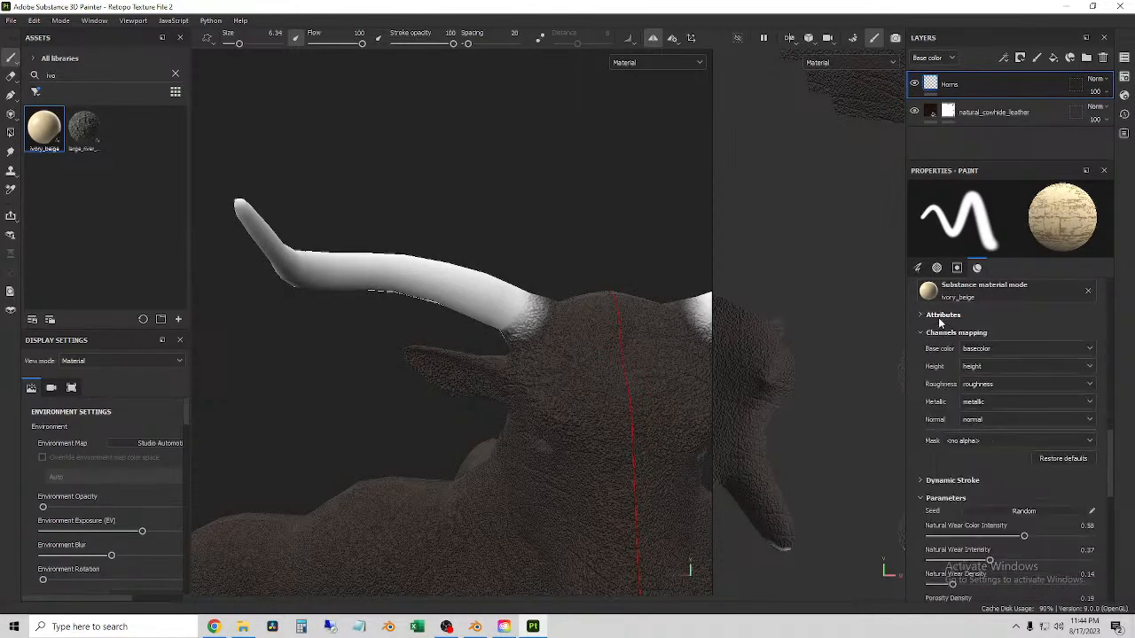
{"action": "scroll", "coordinate": [1004, 519], "scroll_direction": "up", "scroll_amount": 10}
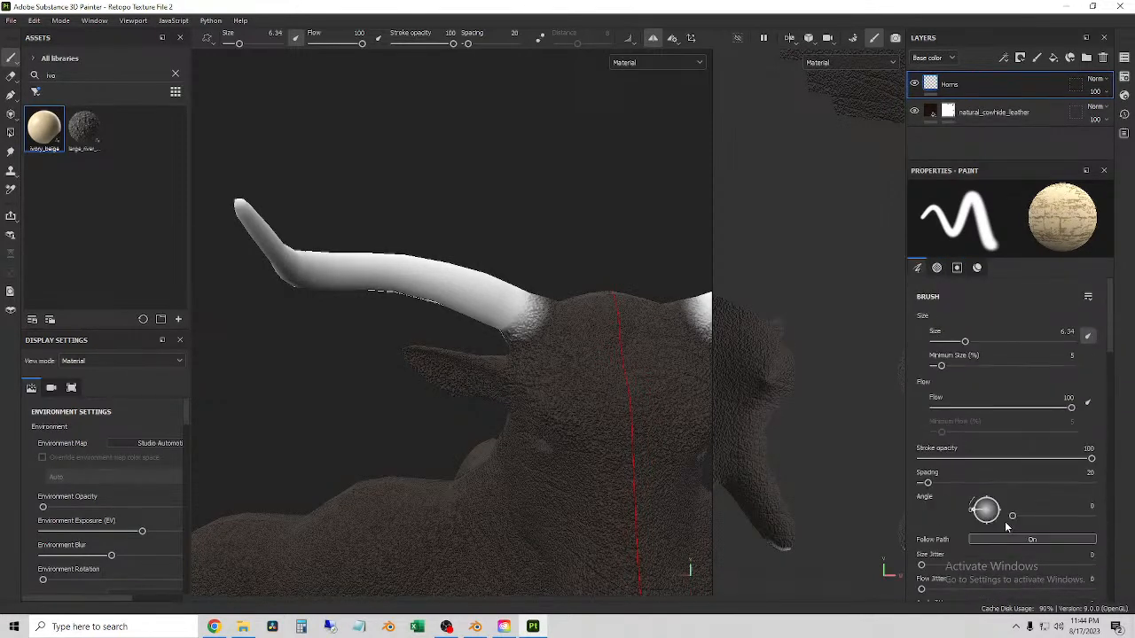
{"action": "scroll", "coordinate": [1007, 521], "scroll_direction": "down", "scroll_amount": 10}
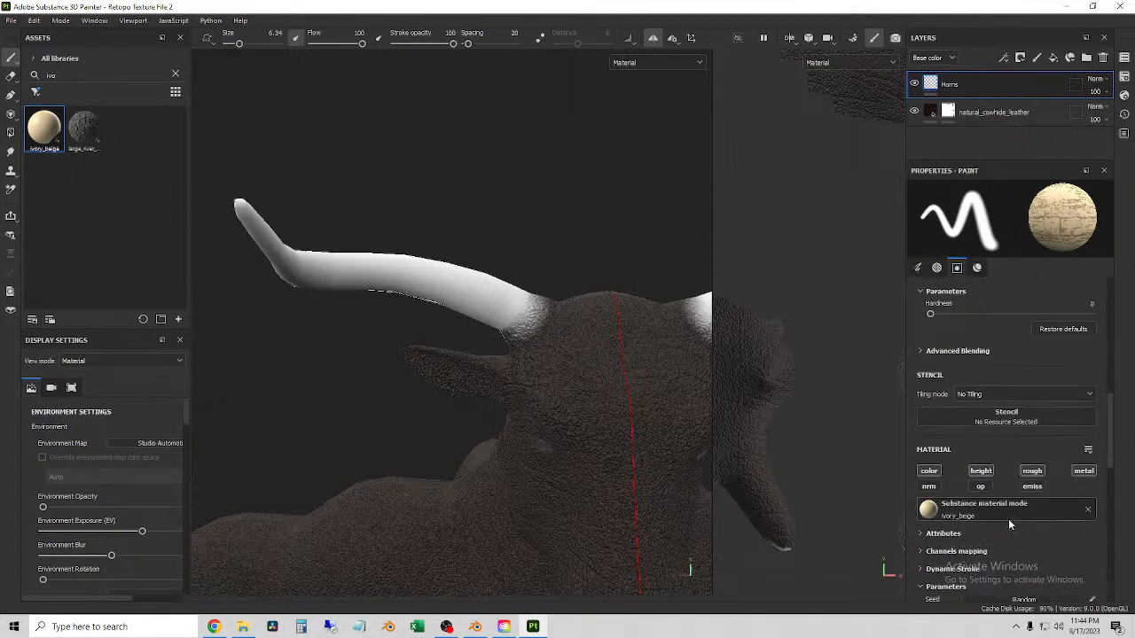
{"action": "scroll", "coordinate": [1008, 522], "scroll_direction": "up", "scroll_amount": 2}
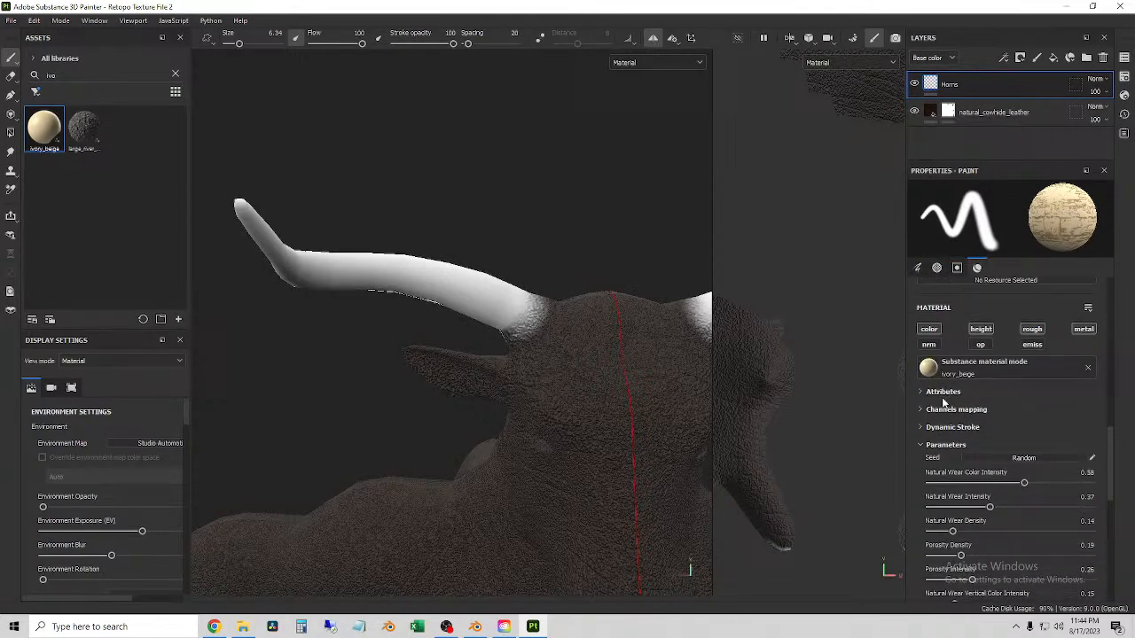
{"action": "left_click", "coordinate": [945, 427]}
{"action": "scroll", "coordinate": [948, 434], "scroll_direction": "down", "scroll_amount": 4}
{"action": "scroll", "coordinate": [977, 382], "scroll_direction": "down", "scroll_amount": 5}
{"action": "scroll", "coordinate": [986, 399], "scroll_direction": "down", "scroll_amount": 3}
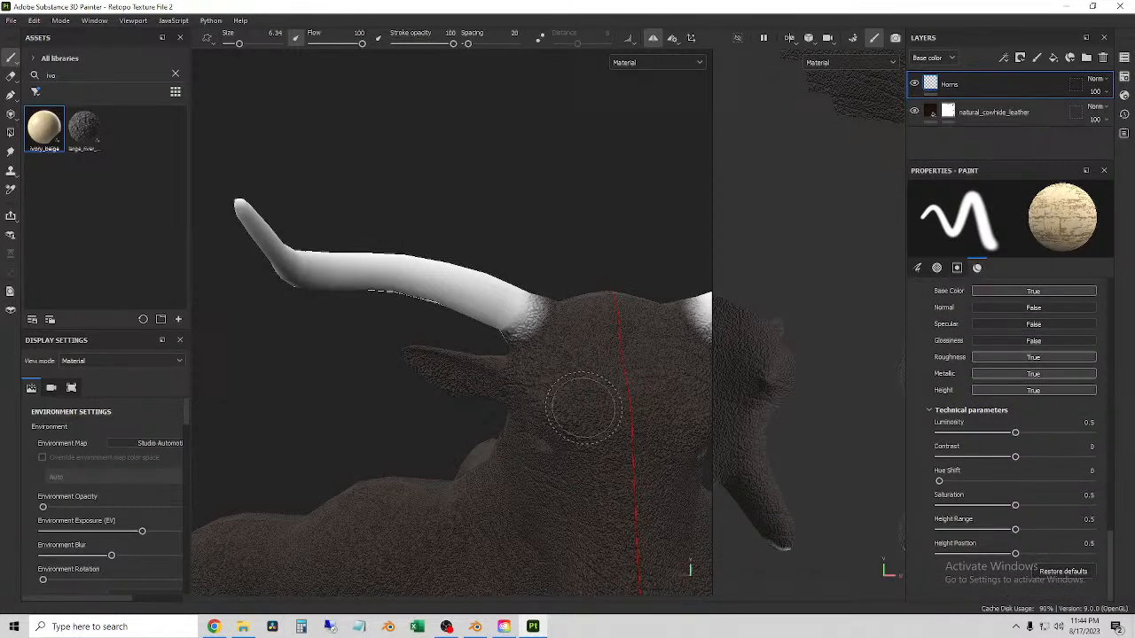
- Paint ivory along one side of the horn out to its tip, enlarging the brush size to 20.23
{"action": "scroll", "coordinate": [415, 314], "scroll_direction": "up", "scroll_amount": 2}
{"action": "left_click_drag", "start_coordinate": [501, 295], "coordinate": [471, 253], "text": "alt"}
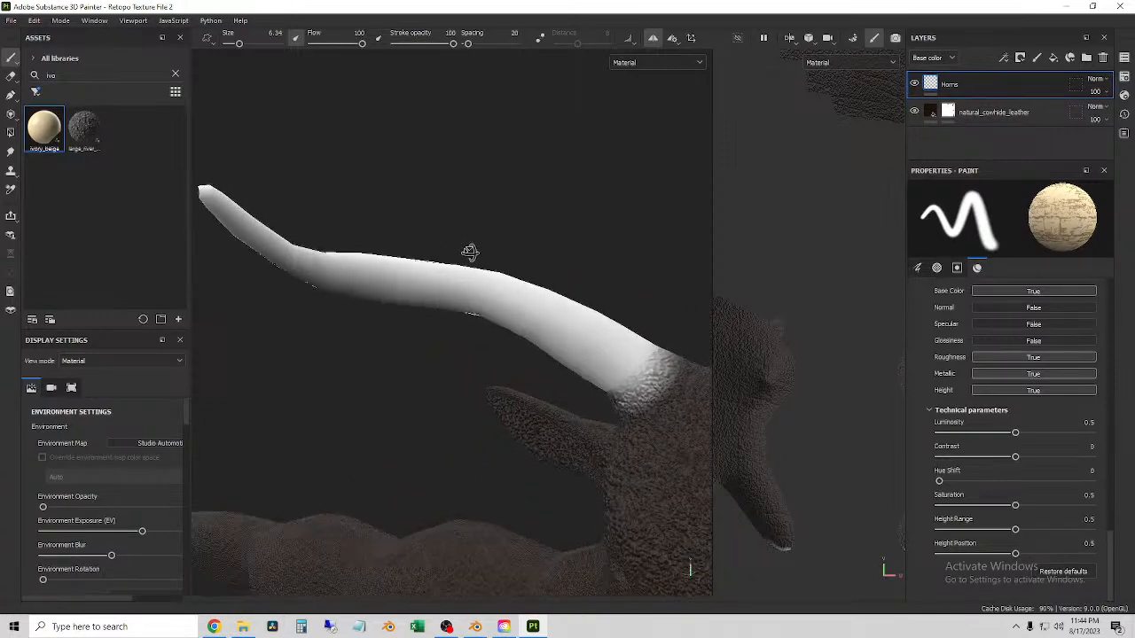
{"action": "mouse_move", "coordinate": [577, 319]}
{"action": "left_mouse_down"}
{"action": "mouse_move", "coordinate": [405, 257]}
{"action": "mouse_move", "coordinate": [301, 257]}
{"action": "left_mouse_up"}
{"action": "left_click_drag", "start_coordinate": [239, 42], "coordinate": [250, 42]}
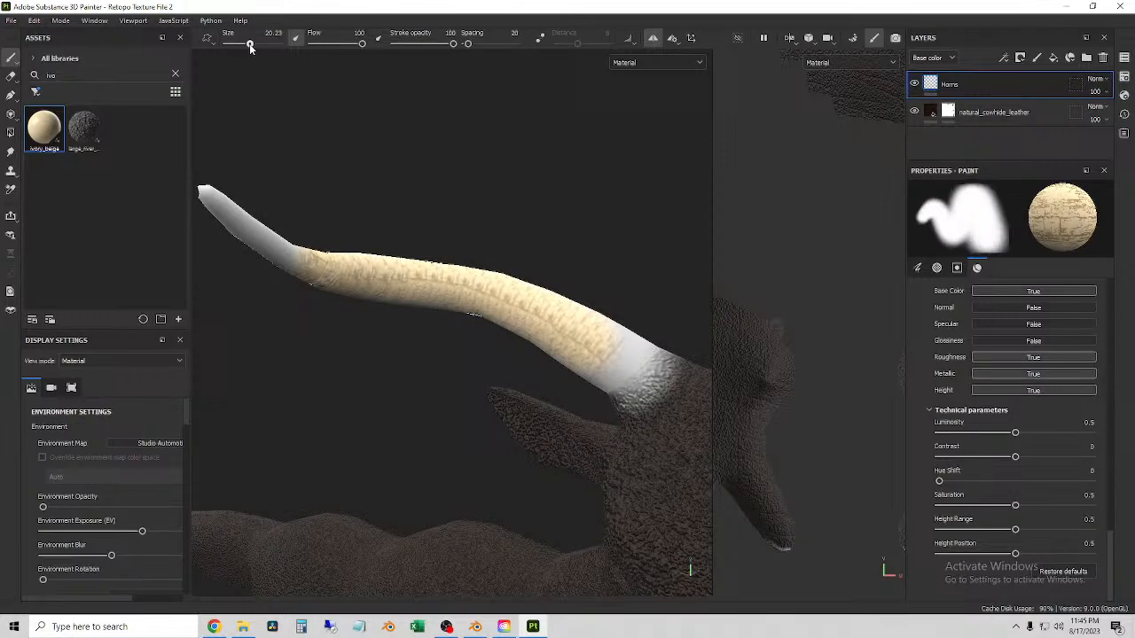
{"action": "mouse_move", "coordinate": [464, 289]}
{"action": "left_mouse_down"}
{"action": "mouse_move", "coordinate": [380, 279]}
{"action": "mouse_move", "coordinate": [329, 208]}
{"action": "mouse_move", "coordinate": [304, 222]}
{"action": "mouse_move", "coordinate": [360, 299]}
{"action": "mouse_move", "coordinate": [375, 233]}
{"action": "mouse_move", "coordinate": [461, 325]}
{"action": "mouse_move", "coordinate": [423, 321]}
{"action": "mouse_move", "coordinate": [405, 293]}
{"action": "left_mouse_up"}
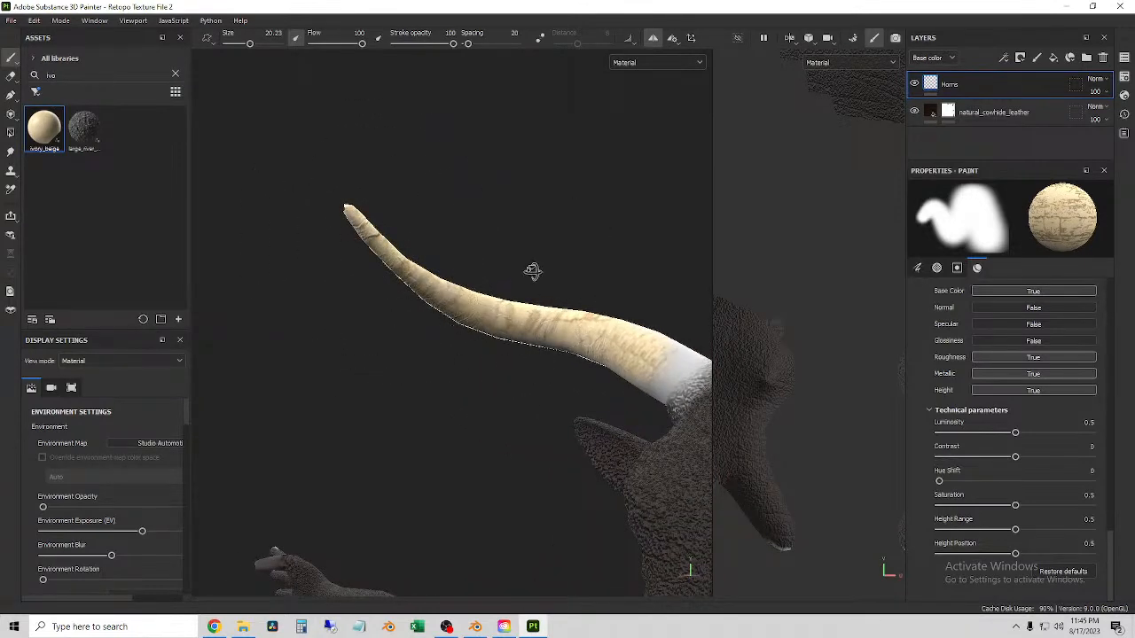
- Paint ivory over the bare opposite side of the horn, from its middle out to the curved tip
{"action": "left_click_drag", "start_coordinate": [534, 271], "coordinate": [479, 390], "text": "alt"}
{"action": "mouse_move", "coordinate": [466, 323]}
{"action": "left_mouse_down", "text": "alt"}
{"action": "mouse_move", "coordinate": [393, 266]}
{"action": "mouse_move", "coordinate": [355, 355]}
{"action": "mouse_move", "coordinate": [359, 341]}
{"action": "left_mouse_up", "text": "alt"}
{"action": "key", "text": "ctrl+z"}
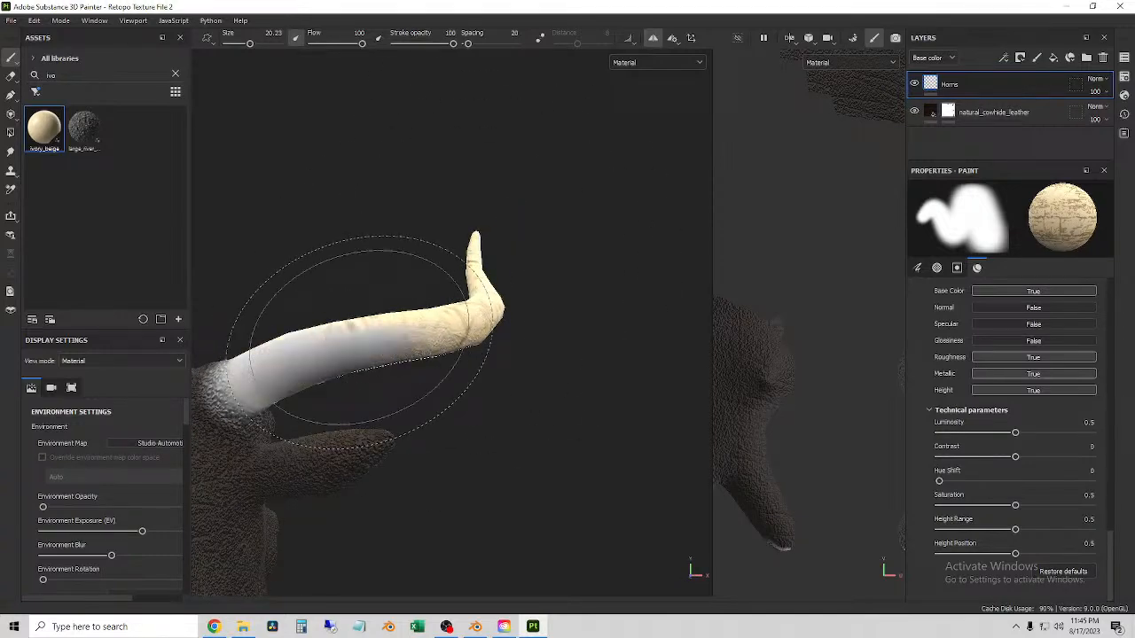
{"action": "scroll", "coordinate": [350, 333], "scroll_direction": "up", "scroll_amount": 1}
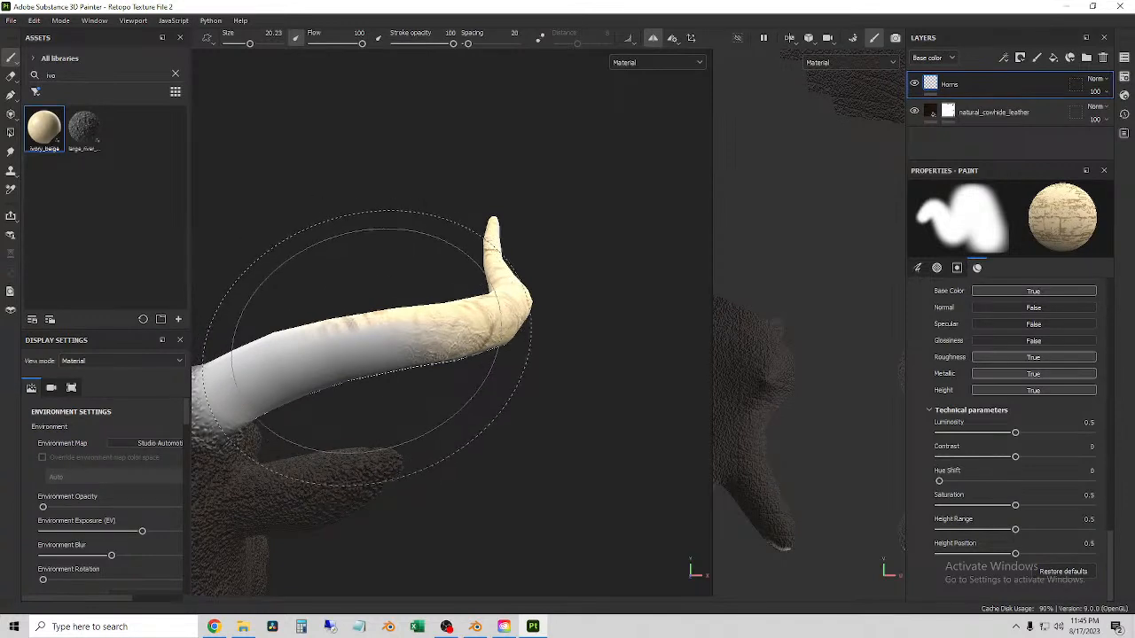
{"action": "left_click_drag", "start_coordinate": [410, 342], "coordinate": [394, 337]}
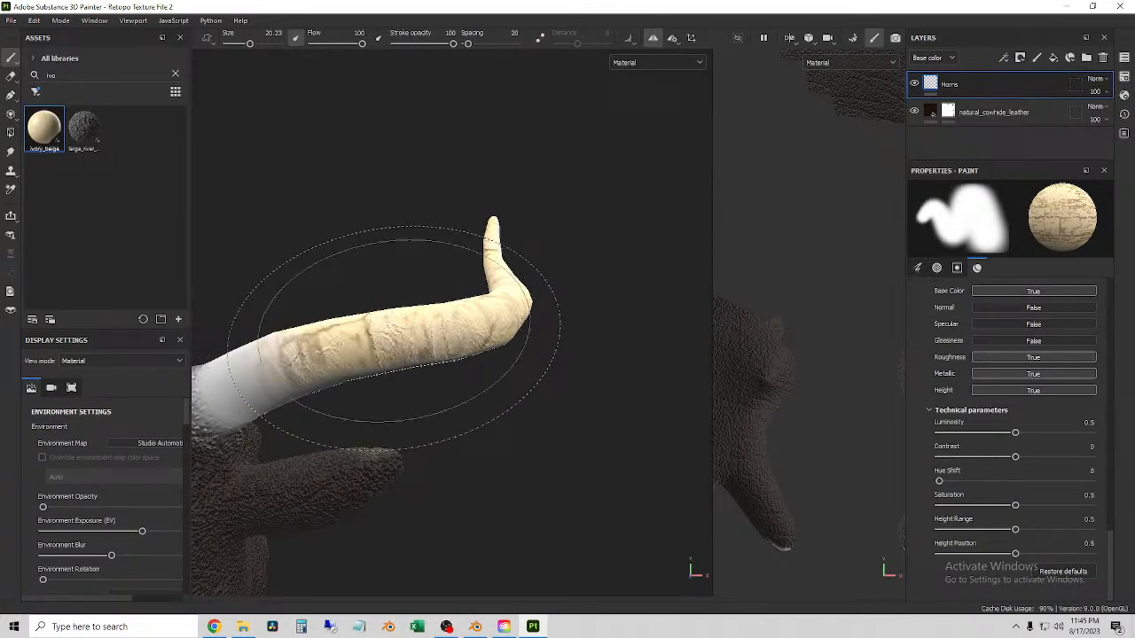
{"action": "left_click_drag", "start_coordinate": [453, 331], "coordinate": [508, 300]}
- Paint ivory over the bare lower section of the horn down to its base at the head, using brush size 10.81
{"action": "left_click_drag", "start_coordinate": [249, 42], "coordinate": [236, 44]}
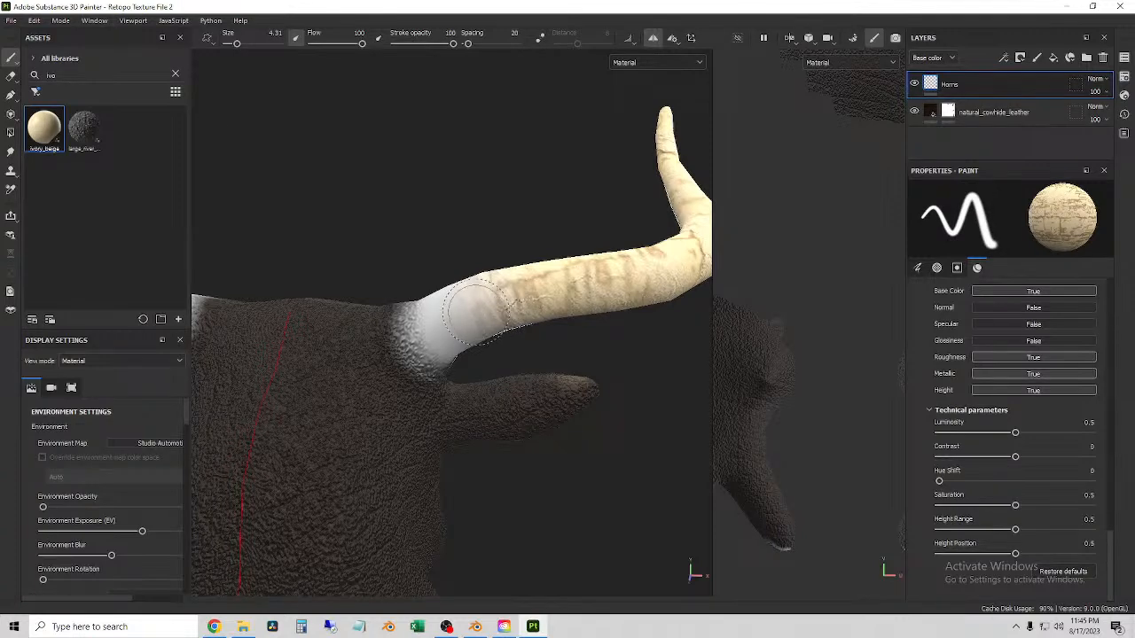
{"action": "left_click_drag", "start_coordinate": [237, 43], "coordinate": [243, 43]}
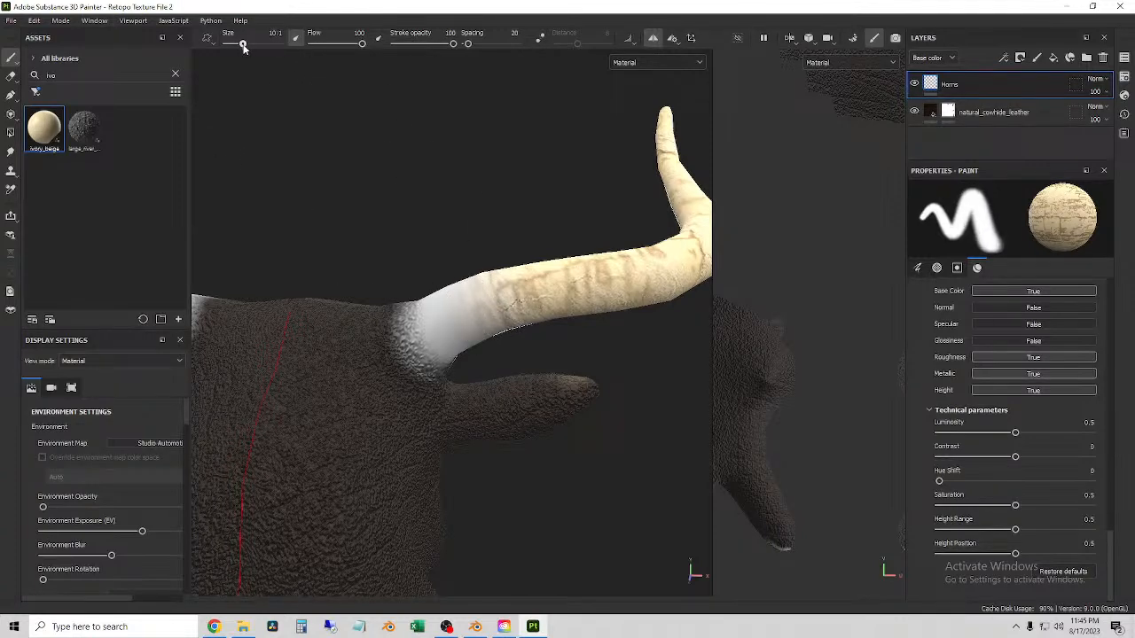
{"action": "mouse_move", "coordinate": [472, 302]}
{"action": "left_mouse_down"}
{"action": "mouse_move", "coordinate": [479, 266]}
{"action": "mouse_move", "coordinate": [479, 321]}
{"action": "mouse_move", "coordinate": [484, 296]}
{"action": "mouse_move", "coordinate": [426, 299]}
{"action": "mouse_move", "coordinate": [520, 310]}
{"action": "mouse_move", "coordinate": [499, 312]}
{"action": "mouse_move", "coordinate": [405, 253]}
{"action": "left_mouse_up"}
{"action": "mouse_move", "coordinate": [354, 284]}
{"action": "left_mouse_down", "text": "alt"}
{"action": "mouse_move", "coordinate": [470, 296]}
{"action": "mouse_move", "coordinate": [476, 178]}
{"action": "mouse_move", "coordinate": [562, 241]}
{"action": "mouse_move", "coordinate": [523, 257]}
{"action": "mouse_move", "coordinate": [483, 250]}
{"action": "mouse_move", "coordinate": [494, 277]}
{"action": "mouse_move", "coordinate": [601, 188]}
{"action": "mouse_move", "coordinate": [603, 248]}
{"action": "left_mouse_up", "text": "alt"}
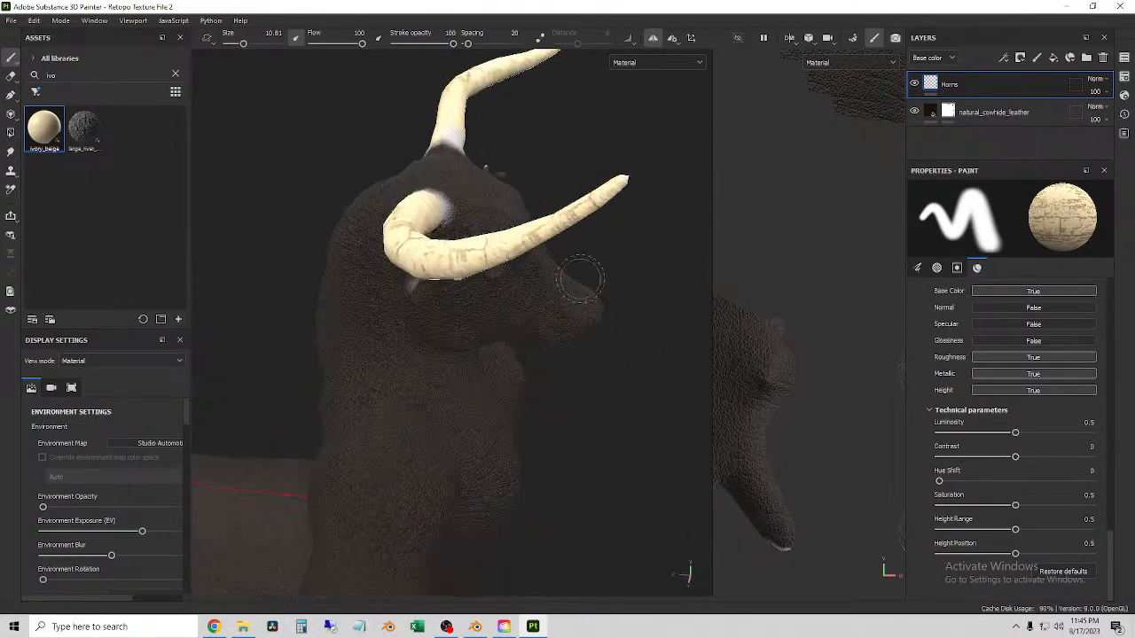
{"action": "mouse_move", "coordinate": [444, 261]}
{"action": "left_mouse_down", "text": "alt"}
{"action": "mouse_move", "coordinate": [559, 321]}
{"action": "mouse_move", "coordinate": [316, 329]}
{"action": "mouse_move", "coordinate": [320, 372]}
{"action": "mouse_move", "coordinate": [544, 387]}
{"action": "mouse_move", "coordinate": [393, 367]}
{"action": "mouse_move", "coordinate": [458, 334]}
{"action": "mouse_move", "coordinate": [405, 355]}
{"action": "mouse_move", "coordinate": [608, 305]}
{"action": "mouse_move", "coordinate": [532, 364]}
{"action": "mouse_move", "coordinate": [454, 378]}
{"action": "mouse_move", "coordinate": [474, 415]}
{"action": "left_mouse_up", "text": "alt"}
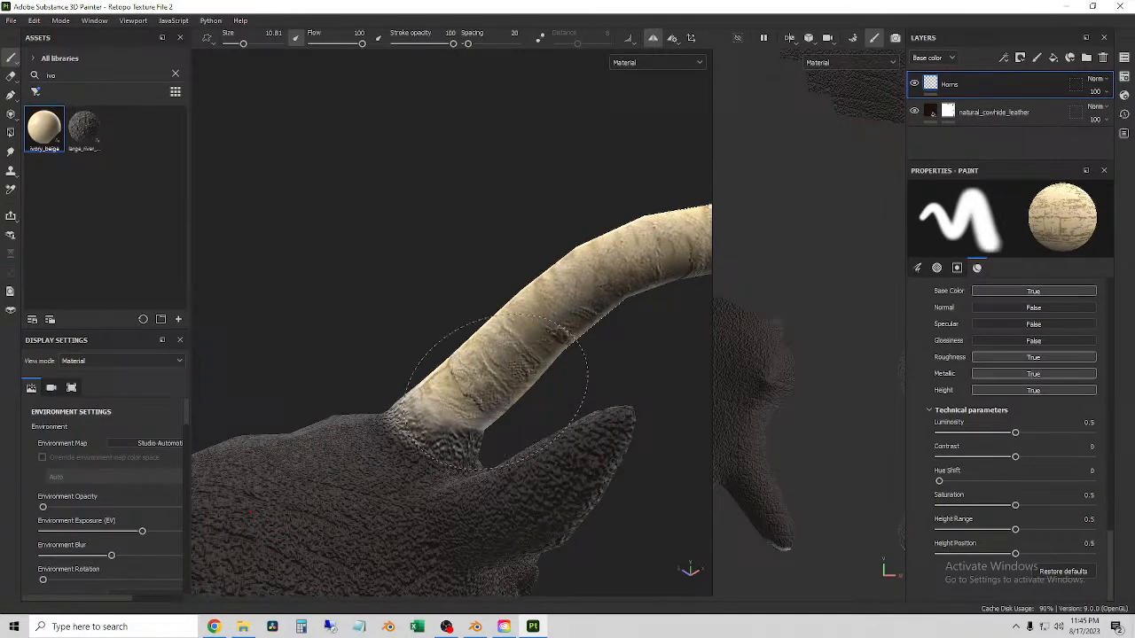
{"action": "mouse_move", "coordinate": [505, 368]}
{"action": "left_mouse_down", "text": "alt"}
{"action": "mouse_move", "coordinate": [545, 487]}
{"action": "mouse_move", "coordinate": [398, 329]}
{"action": "mouse_move", "coordinate": [487, 328]}
{"action": "mouse_move", "coordinate": [471, 357]}
{"action": "mouse_move", "coordinate": [488, 456]}
{"action": "mouse_move", "coordinate": [616, 332]}
{"action": "mouse_move", "coordinate": [443, 368]}
{"action": "mouse_move", "coordinate": [233, 322]}
{"action": "mouse_move", "coordinate": [269, 369]}
{"action": "mouse_move", "coordinate": [313, 334]}
{"action": "mouse_move", "coordinate": [293, 326]}
{"action": "left_mouse_up", "text": "alt"}
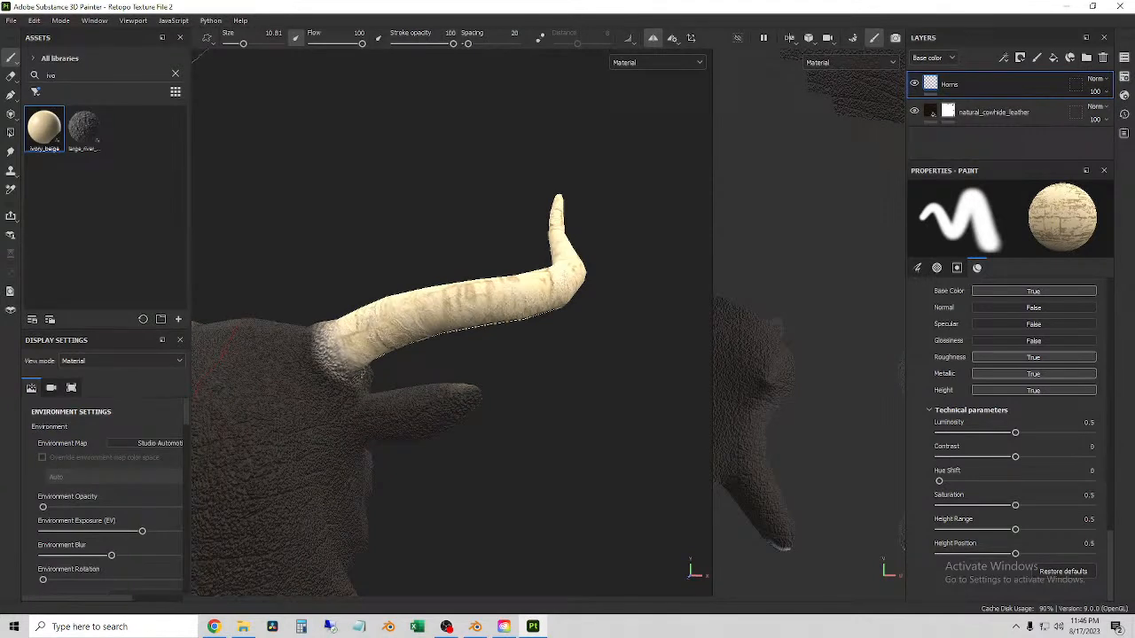
- Erase the ivory overspill around the outer side of the horn base, using eraser size 1.43
{"action": "left_click", "coordinate": [12, 76]}
{"action": "left_click_drag", "start_coordinate": [242, 42], "coordinate": [231, 43]}
{"action": "mouse_move", "coordinate": [458, 409]}
{"action": "right_mouse_down", "text": "ctrl"}
{"action": "mouse_move", "coordinate": [523, 408]}
{"action": "mouse_move", "coordinate": [464, 397]}
{"action": "right_mouse_up", "text": "ctrl"}
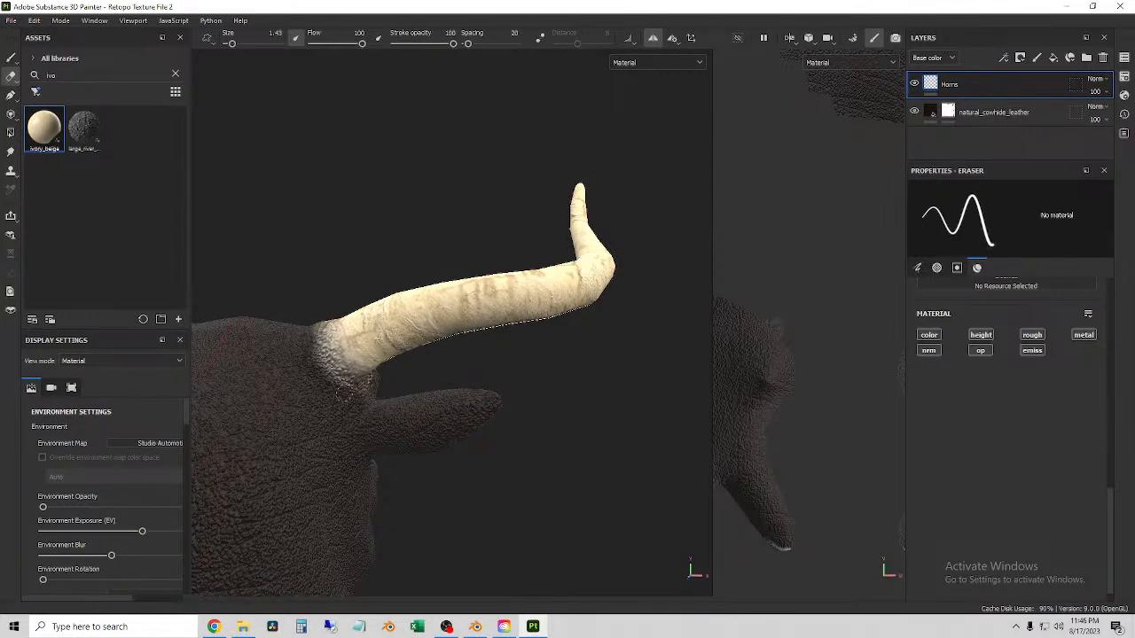
{"action": "mouse_move", "coordinate": [307, 346]}
{"action": "left_mouse_down"}
{"action": "mouse_move", "coordinate": [353, 392]}
{"action": "mouse_move", "coordinate": [312, 341]}
{"action": "left_mouse_up"}
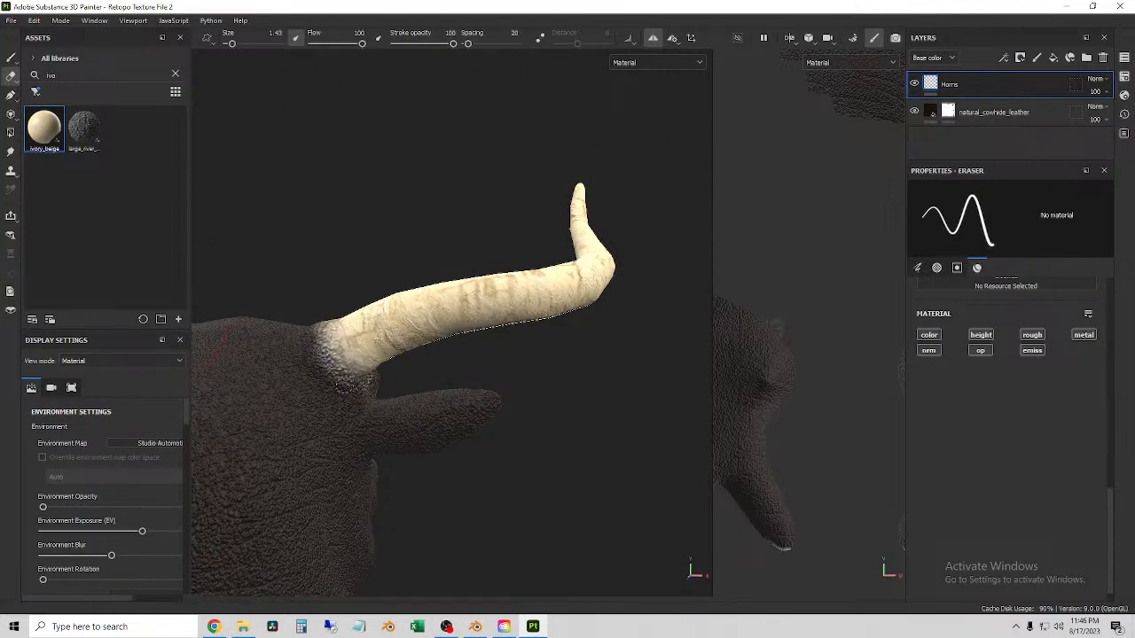
{"action": "left_click_drag", "start_coordinate": [334, 387], "coordinate": [370, 423], "text": "alt"}
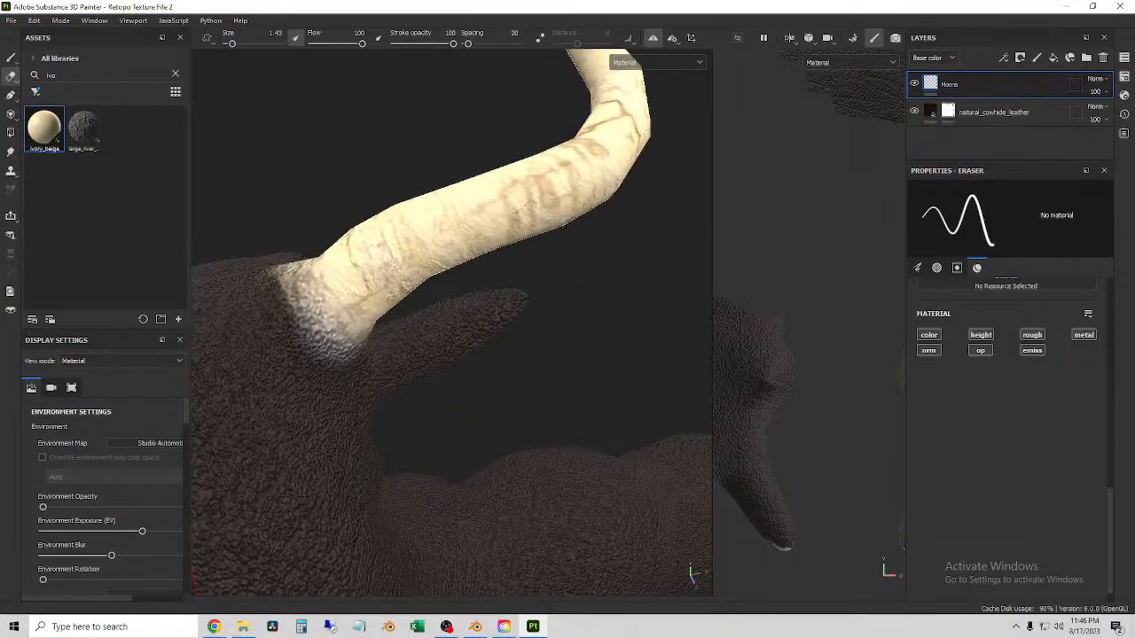
{"action": "left_click_drag", "start_coordinate": [299, 360], "coordinate": [508, 383], "text": "alt"}
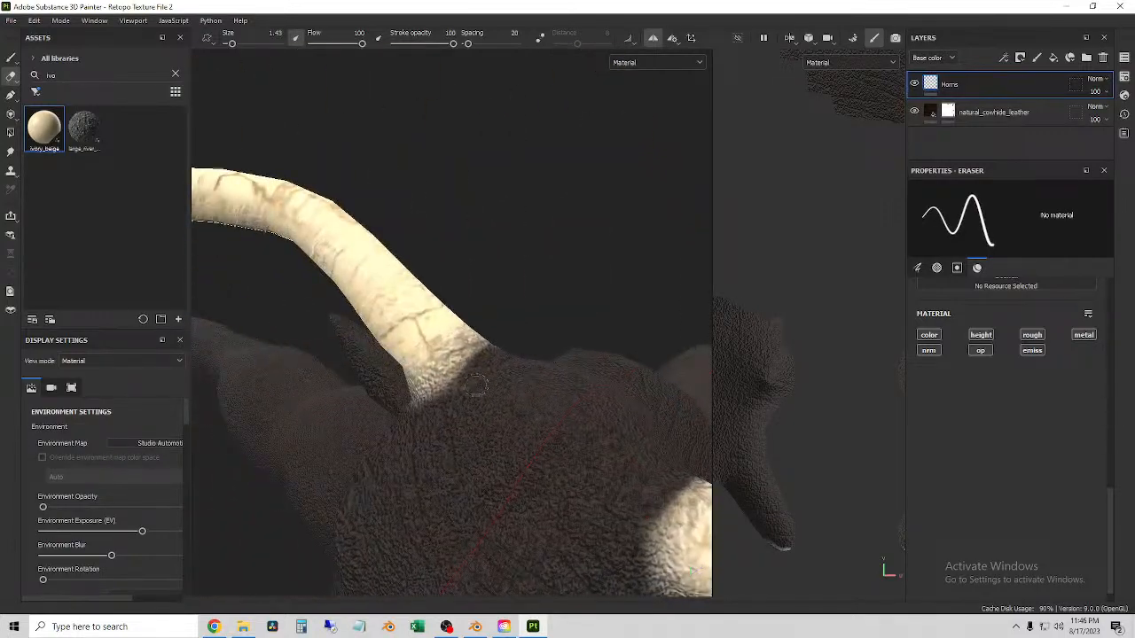
- Clean up the ivory edge with the Eraser where the horn bases meet the forehead
{"action": "left_click_drag", "start_coordinate": [406, 408], "coordinate": [434, 394], "text": "alt"}
{"action": "mouse_move", "coordinate": [430, 351]}
{"action": "left_mouse_down"}
{"action": "mouse_move", "coordinate": [375, 424]}
{"action": "mouse_move", "coordinate": [429, 326]}
{"action": "mouse_move", "coordinate": [388, 398]}
{"action": "mouse_move", "coordinate": [469, 365]}
{"action": "left_mouse_up"}
{"action": "left_click_drag", "start_coordinate": [386, 410], "coordinate": [325, 462]}
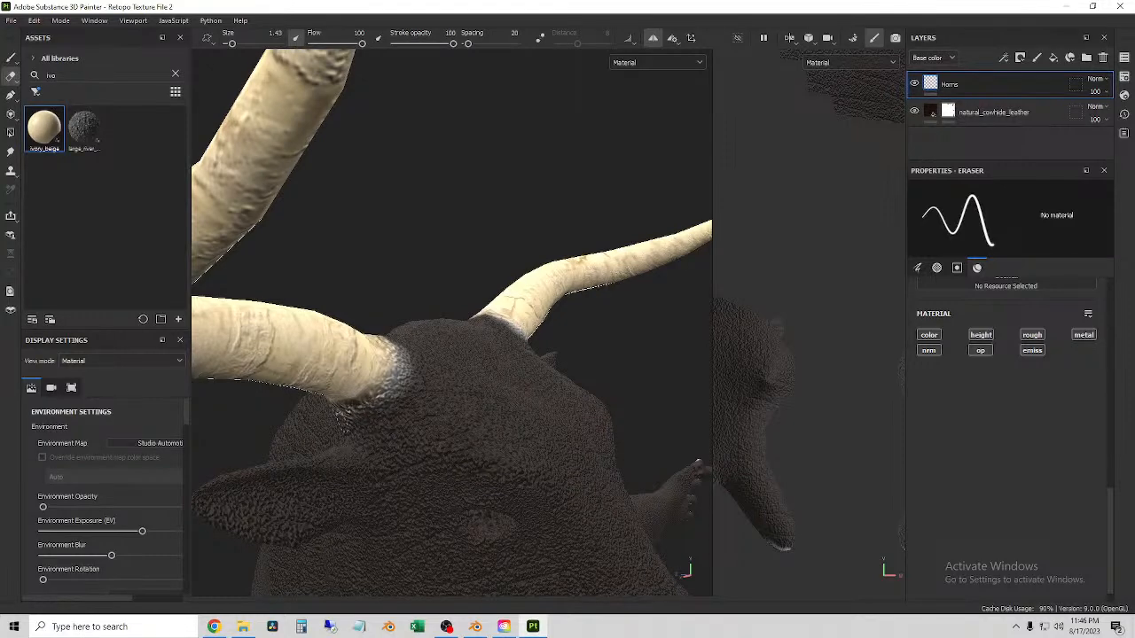
{"action": "mouse_move", "coordinate": [383, 412]}
{"action": "left_mouse_down", "text": "alt"}
{"action": "mouse_move", "coordinate": [390, 390]}
{"action": "mouse_move", "coordinate": [360, 395]}
{"action": "mouse_move", "coordinate": [312, 342]}
{"action": "mouse_move", "coordinate": [441, 367]}
{"action": "mouse_move", "coordinate": [299, 373]}
{"action": "mouse_move", "coordinate": [428, 366]}
{"action": "left_mouse_up", "text": "alt"}
{"action": "left_click_drag", "start_coordinate": [367, 390], "coordinate": [486, 325], "text": "alt"}
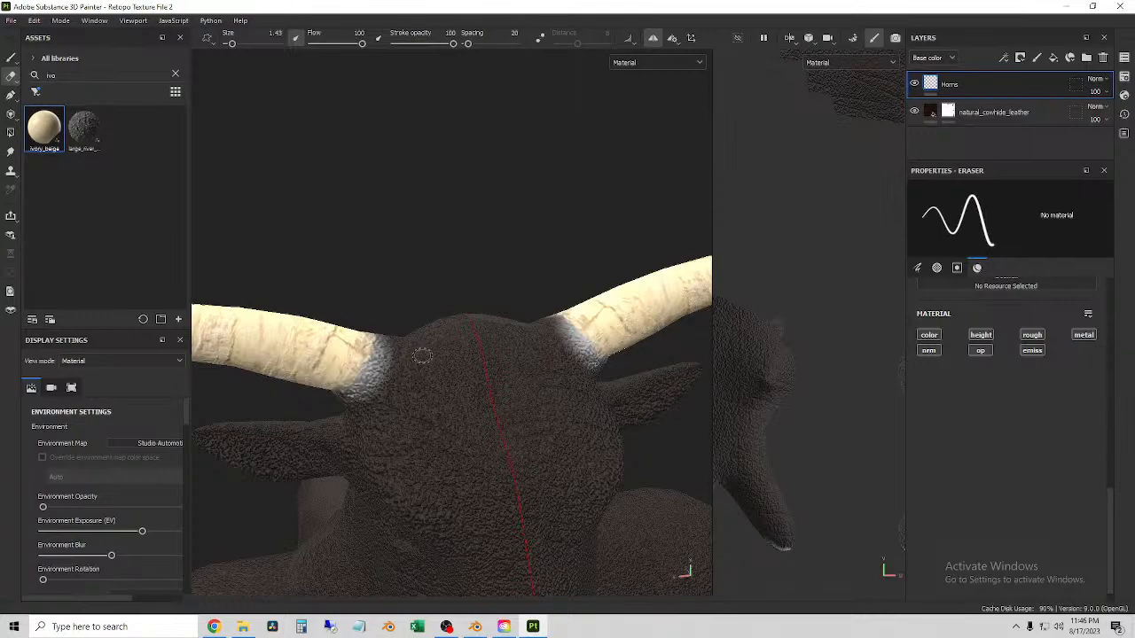
{"action": "left_click_drag", "start_coordinate": [396, 377], "coordinate": [368, 409], "text": "alt"}
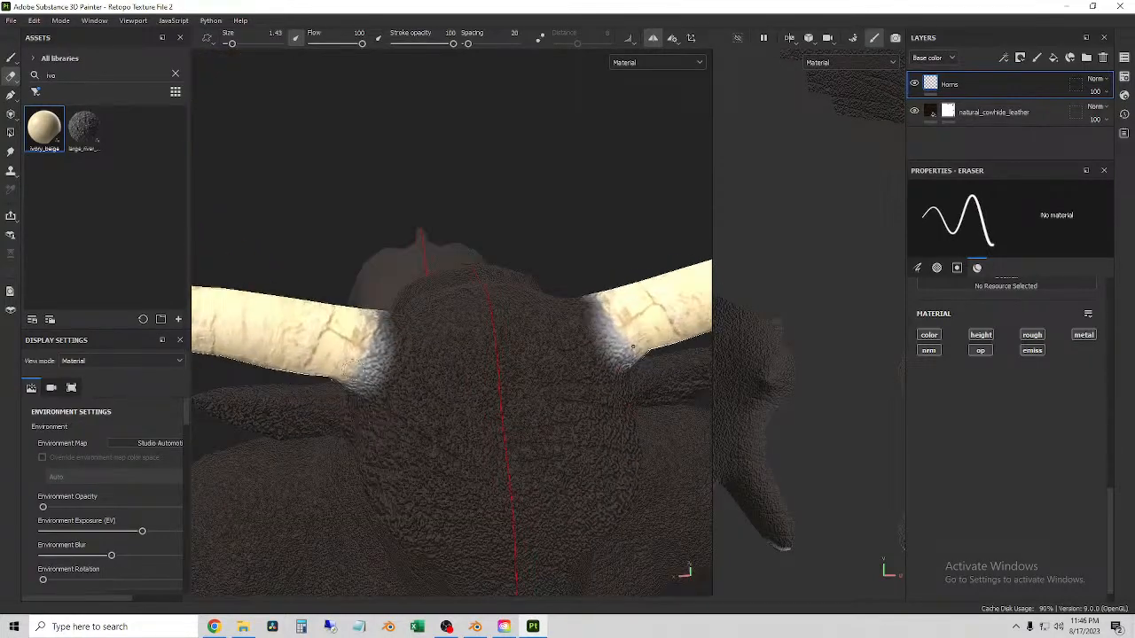
- Try touching up the cowhide leather mask at the horn base and replacing it with a black mask, and undo the replacement
{"action": "left_click", "coordinate": [949, 113]}
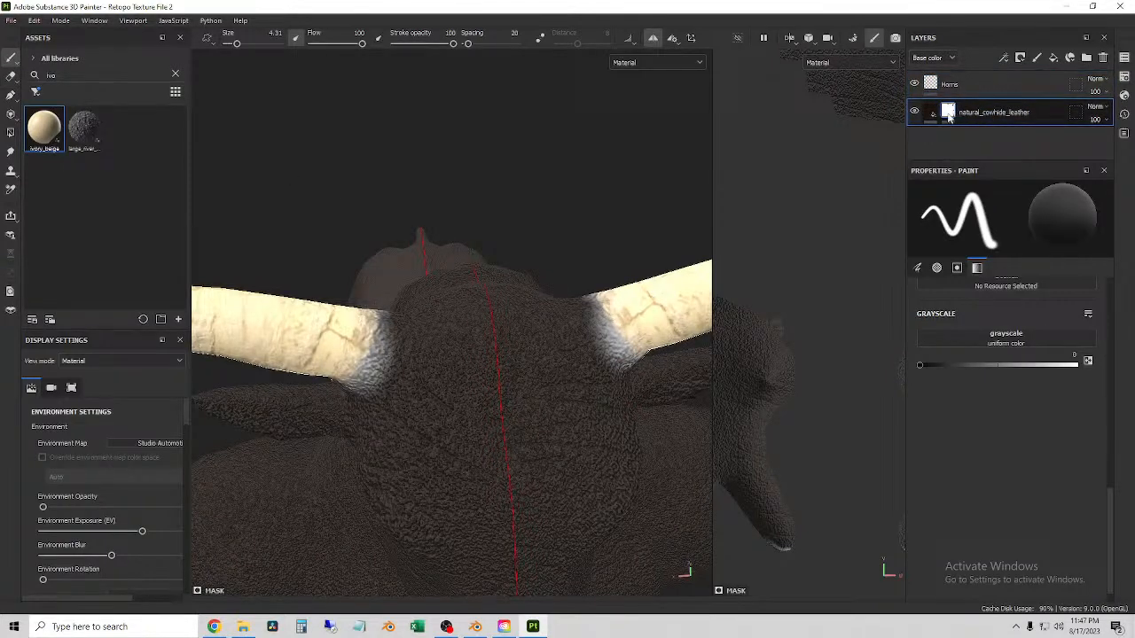
{"action": "left_click_drag", "start_coordinate": [371, 390], "coordinate": [377, 381]}
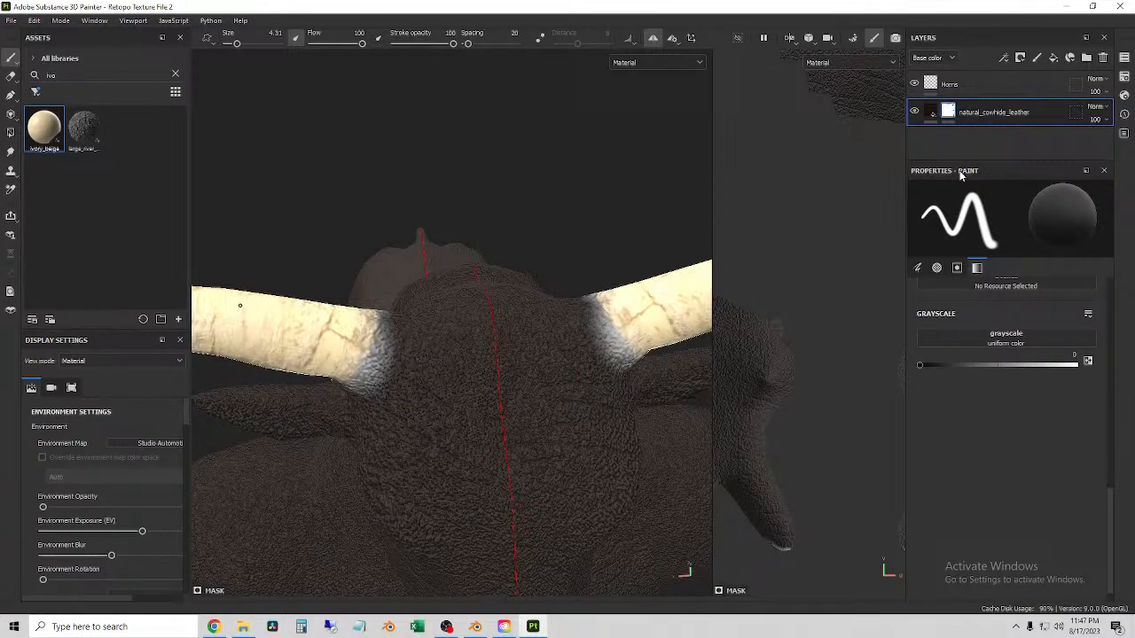
{"action": "mouse_move", "coordinate": [952, 112]}
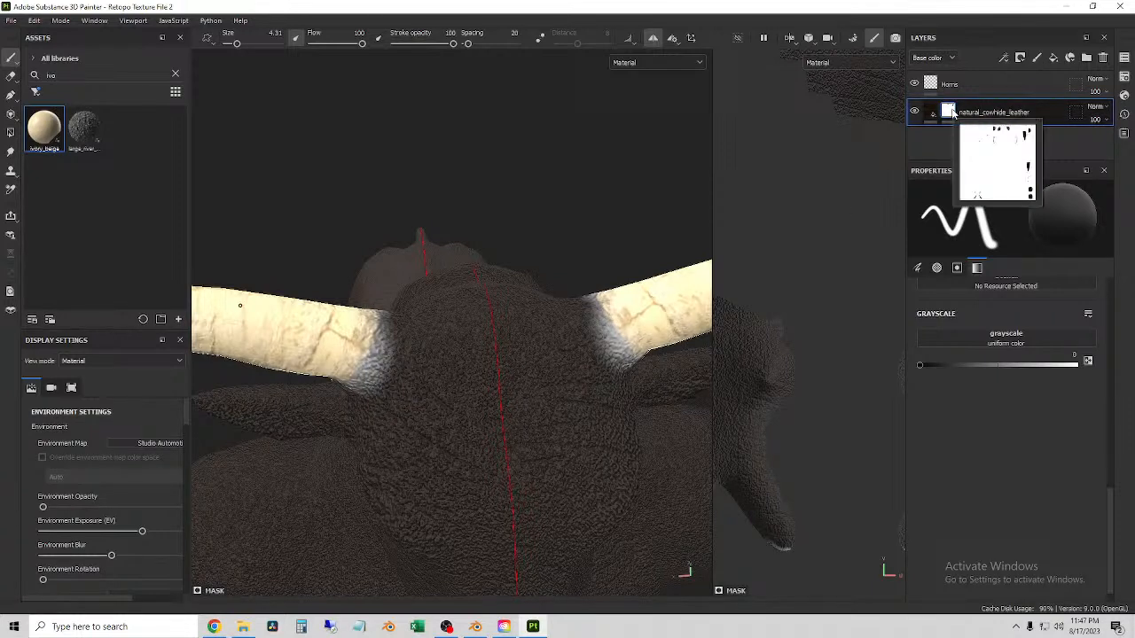
{"action": "right_click", "coordinate": [951, 110]}
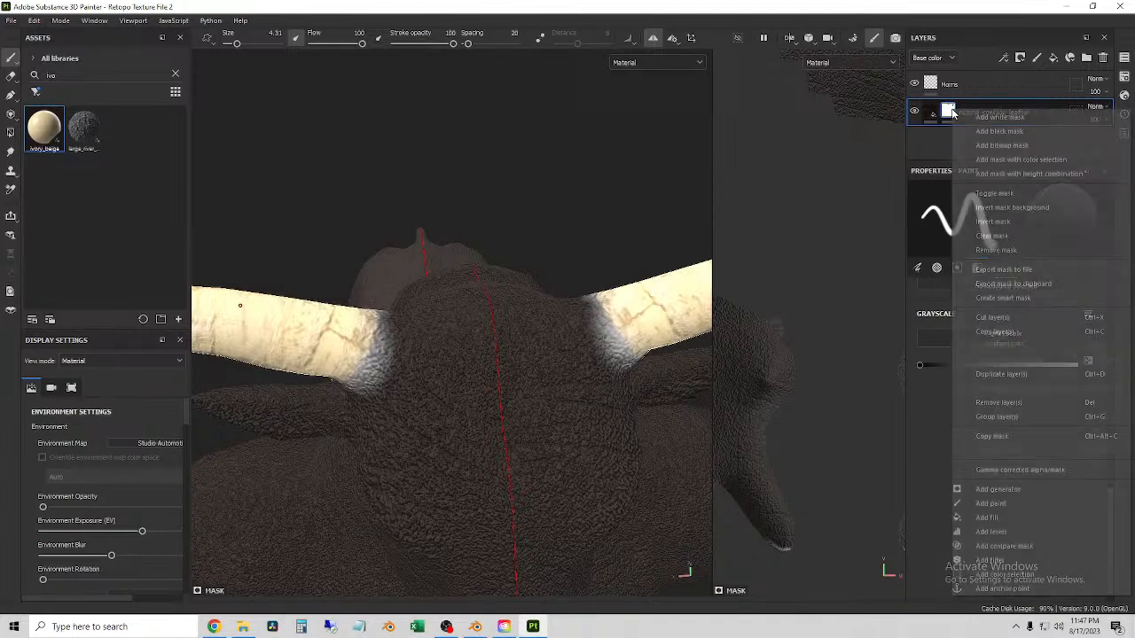
{"action": "left_click", "coordinate": [1034, 130]}
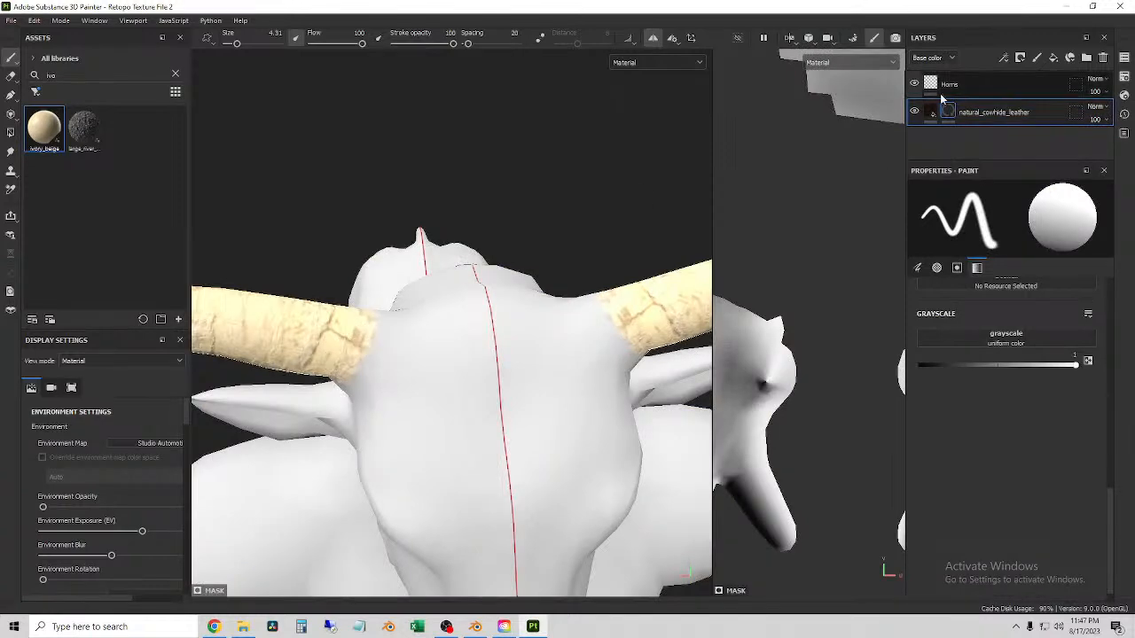
{"action": "right_click", "coordinate": [948, 112]}
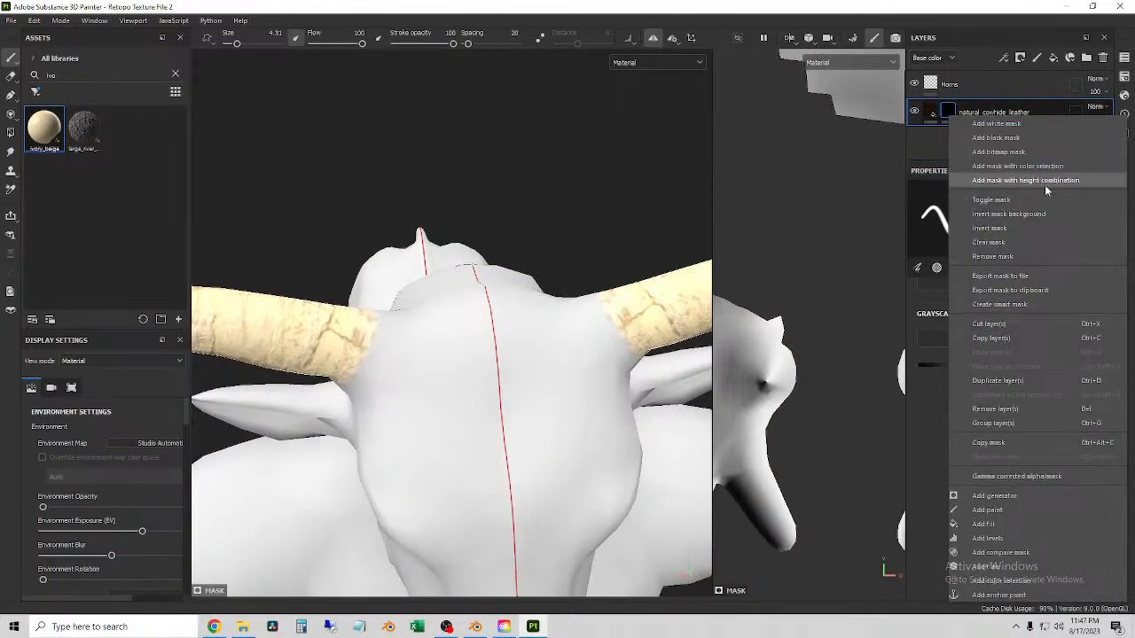
{"action": "key", "text": "ctrl+z"}
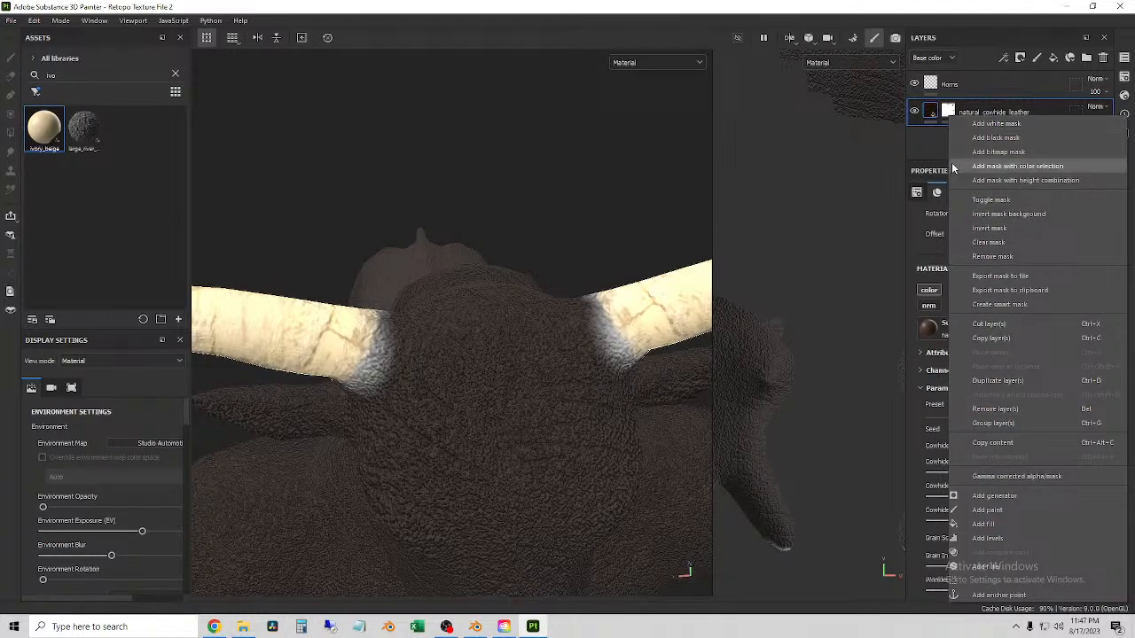
{"action": "left_click", "coordinate": [936, 145]}
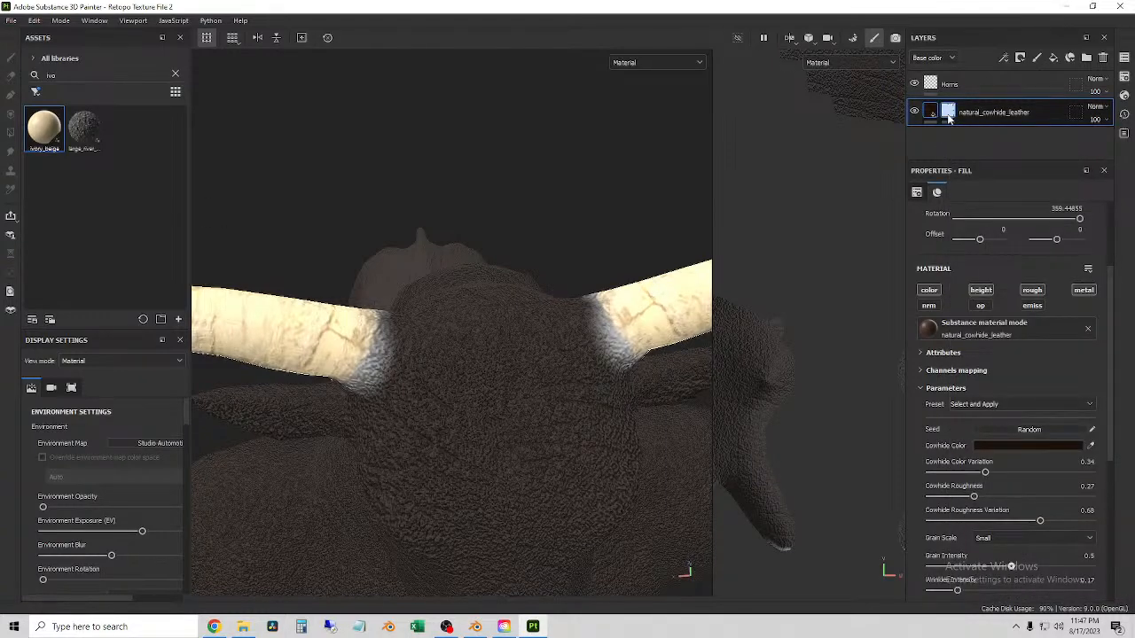
- Toggle the cowhide leather layer's mask off and back on to compare how the leather affects the horns
{"action": "right_click", "coordinate": [948, 114]}
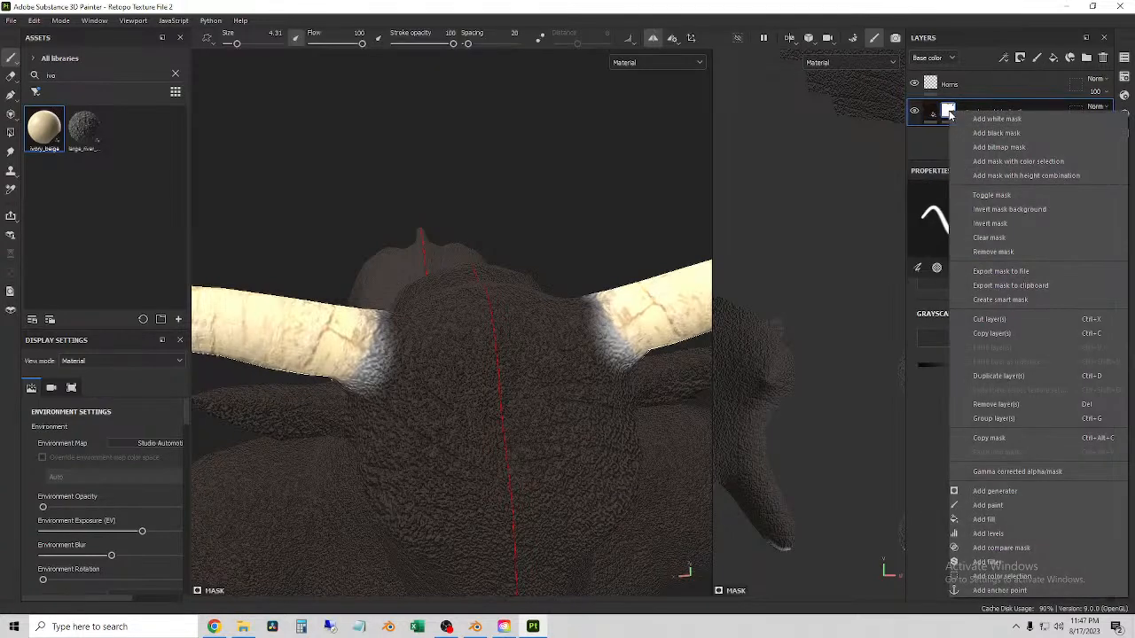
{"action": "left_click", "coordinate": [1012, 195]}
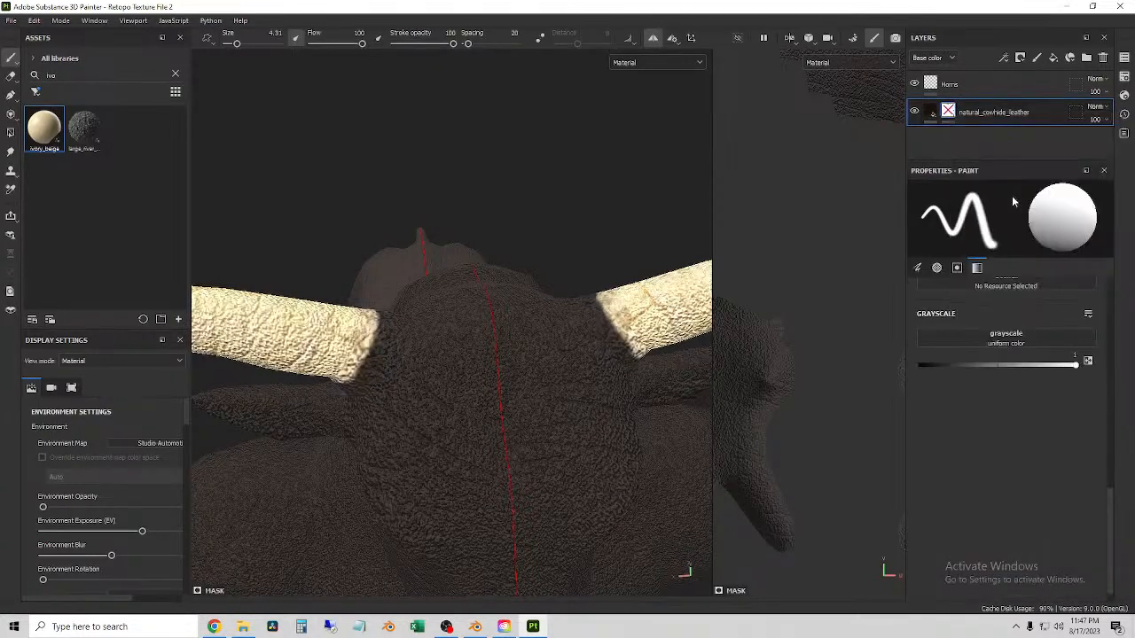
{"action": "left_click_drag", "start_coordinate": [567, 266], "coordinate": [529, 379], "text": "alt"}
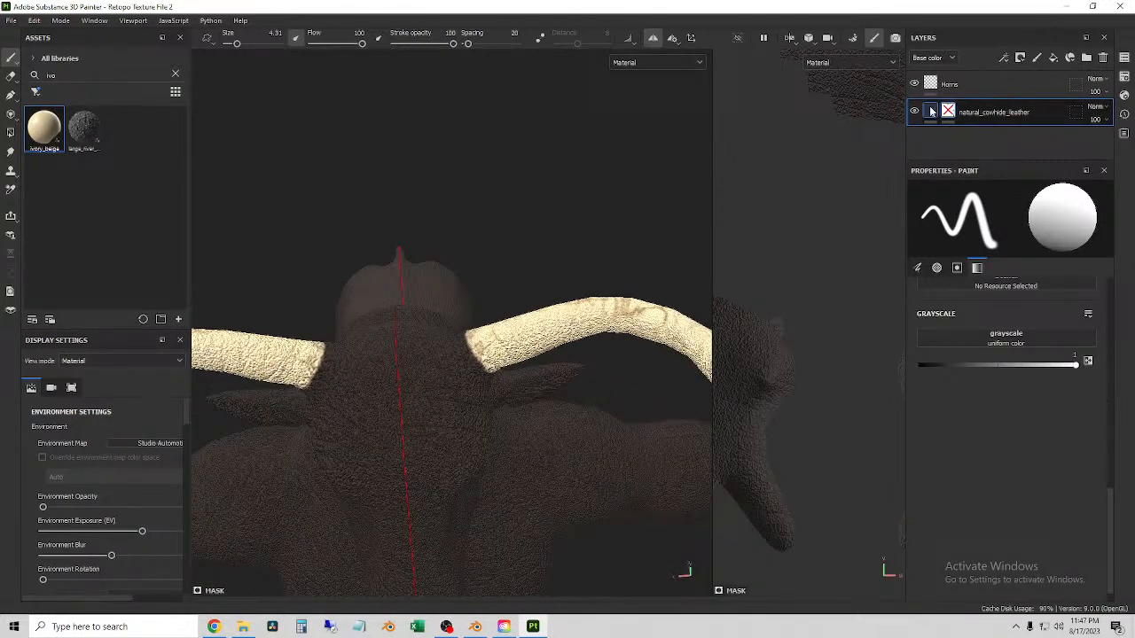
{"action": "right_click", "coordinate": [949, 113]}
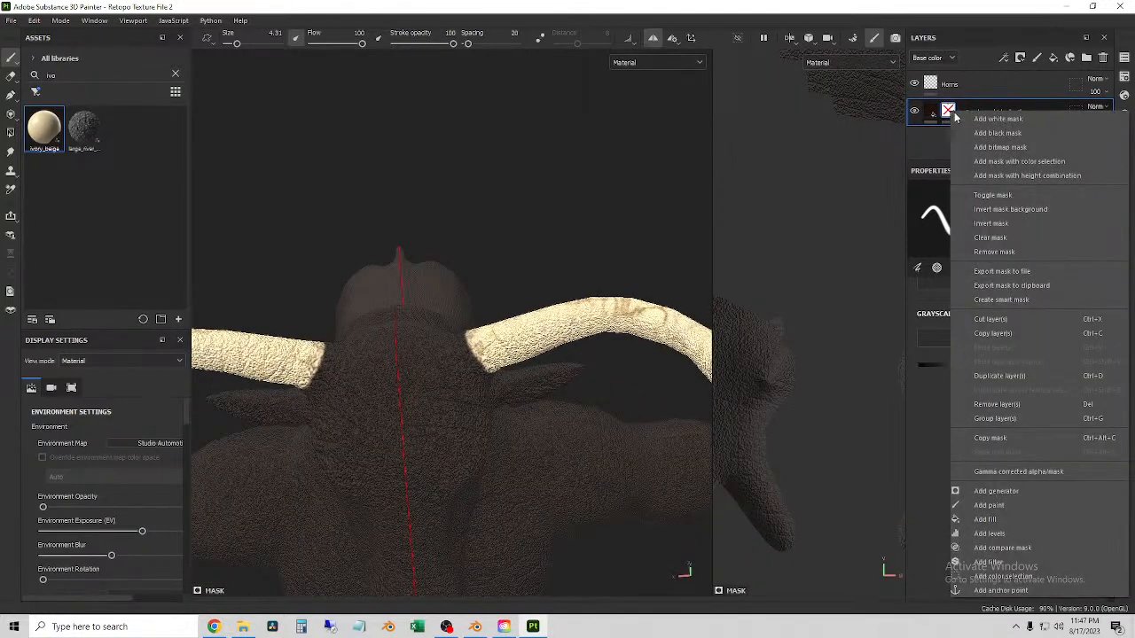
{"action": "left_click", "coordinate": [1065, 198]}
{"action": "scroll", "coordinate": [509, 256], "scroll_direction": "down", "scroll_amount": 3}
{"action": "scroll", "coordinate": [447, 324], "scroll_direction": "up", "scroll_amount": 4}
{"action": "left_click_drag", "start_coordinate": [552, 313], "coordinate": [481, 342], "text": "alt"}
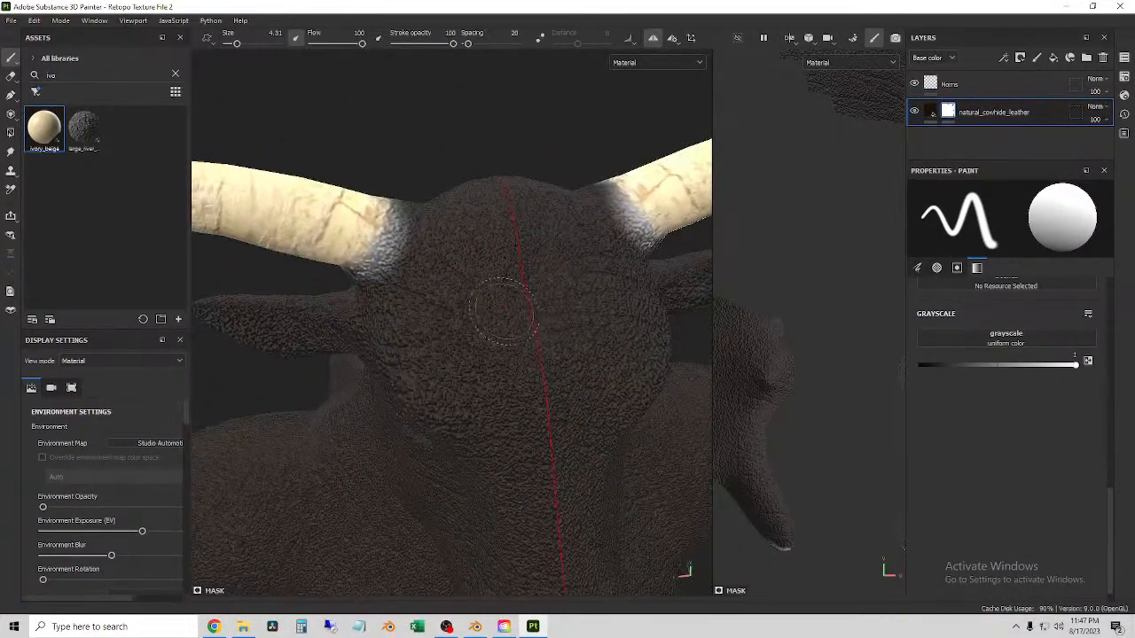
- Try black mask paint with grayscale 0 at the horn base, restore grayscale to 1, and check the brush settings
{"action": "left_click", "coordinate": [934, 111]}
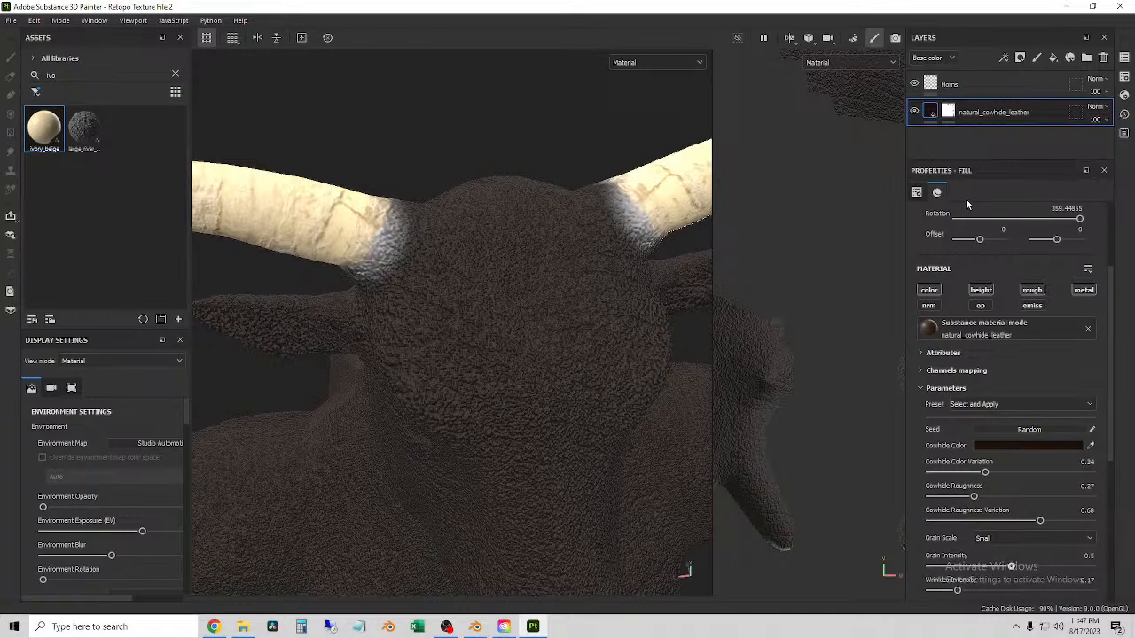
{"action": "left_click", "coordinate": [948, 112]}
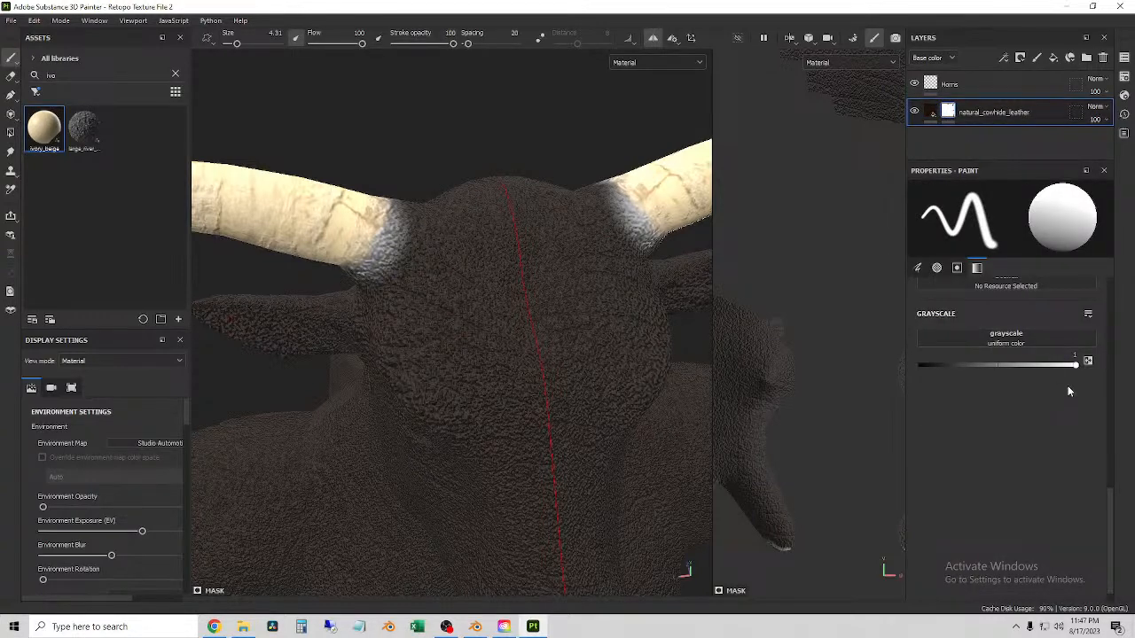
{"action": "left_click_drag", "start_coordinate": [1075, 370], "coordinate": [862, 370]}
{"action": "left_click", "coordinate": [397, 237]}
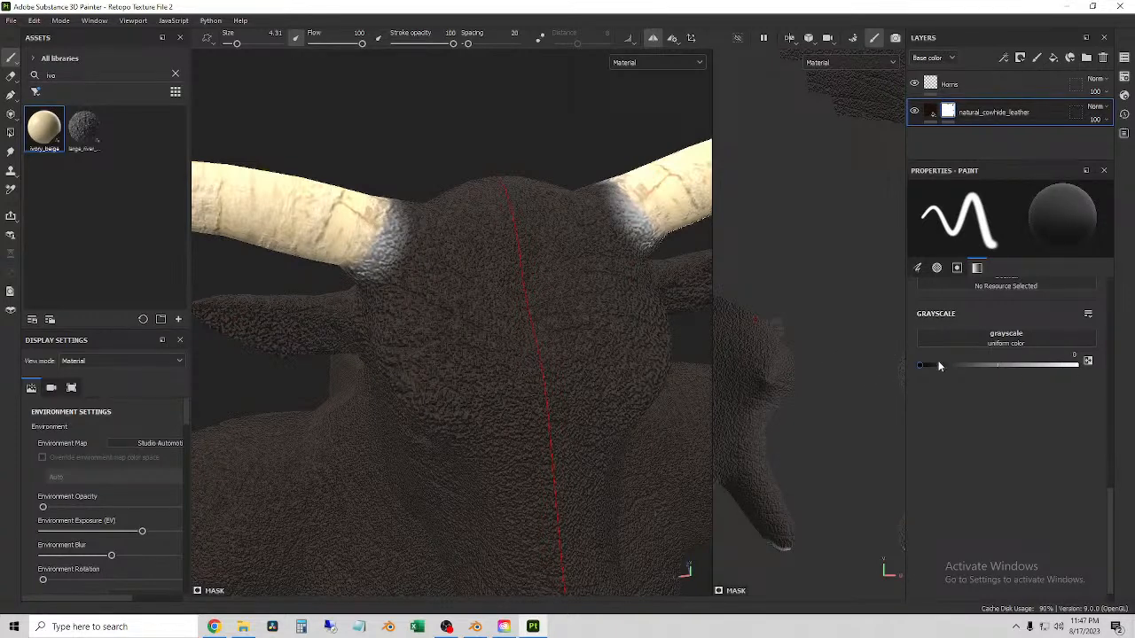
{"action": "left_click_drag", "start_coordinate": [947, 365], "coordinate": [1079, 365]}
{"action": "scroll", "coordinate": [1009, 401], "scroll_direction": "up", "scroll_amount": 10}
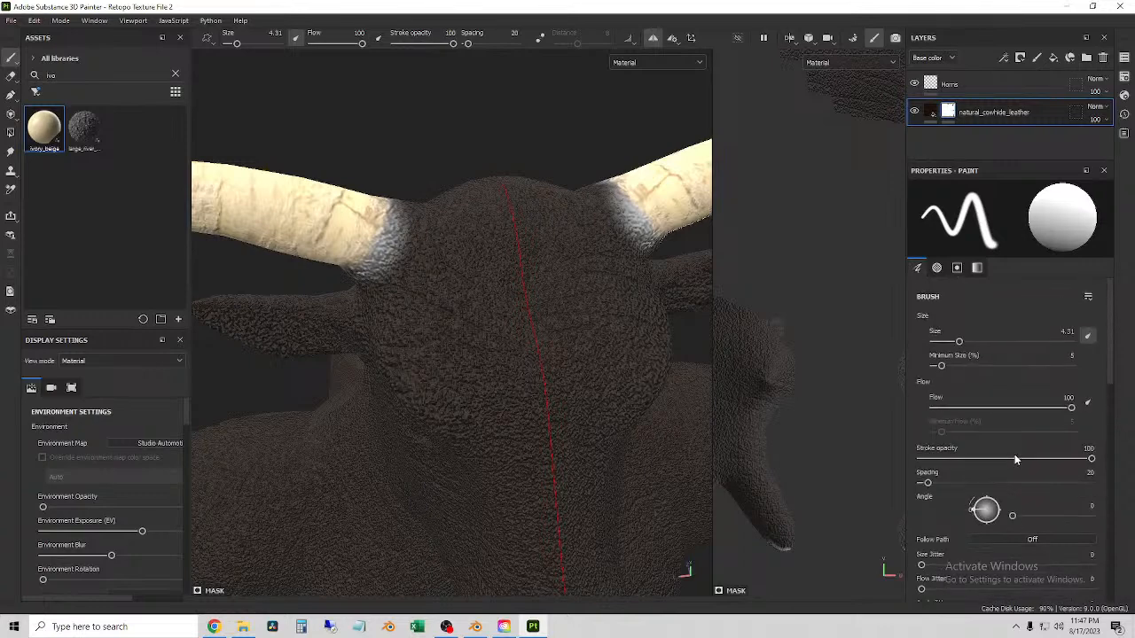
{"action": "left_click", "coordinate": [939, 268]}
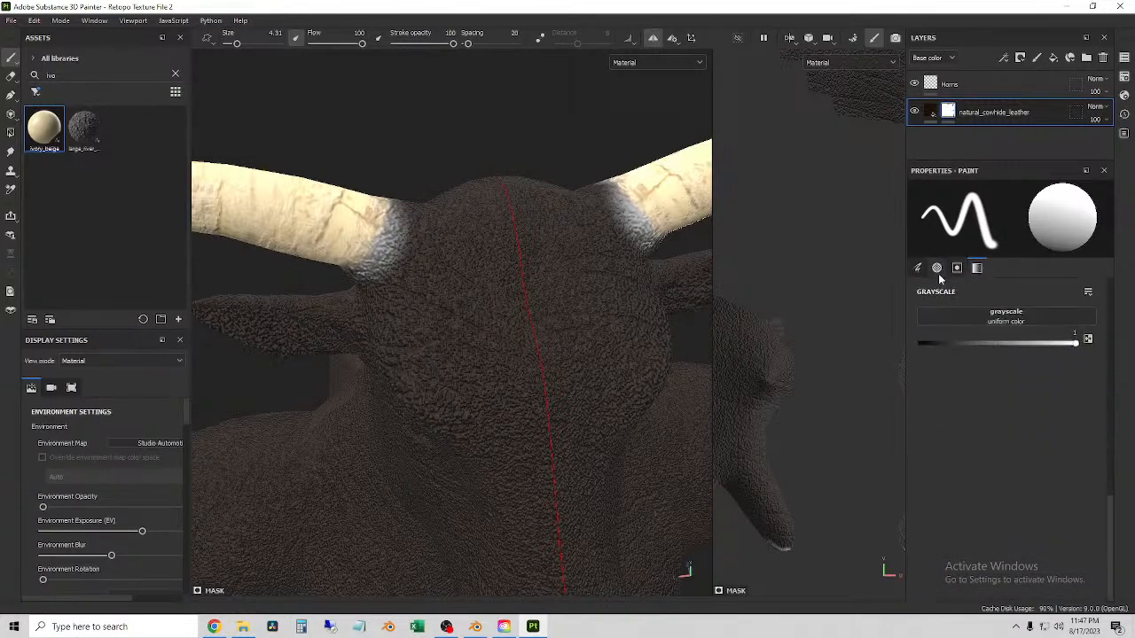
{"action": "left_click", "coordinate": [920, 271]}
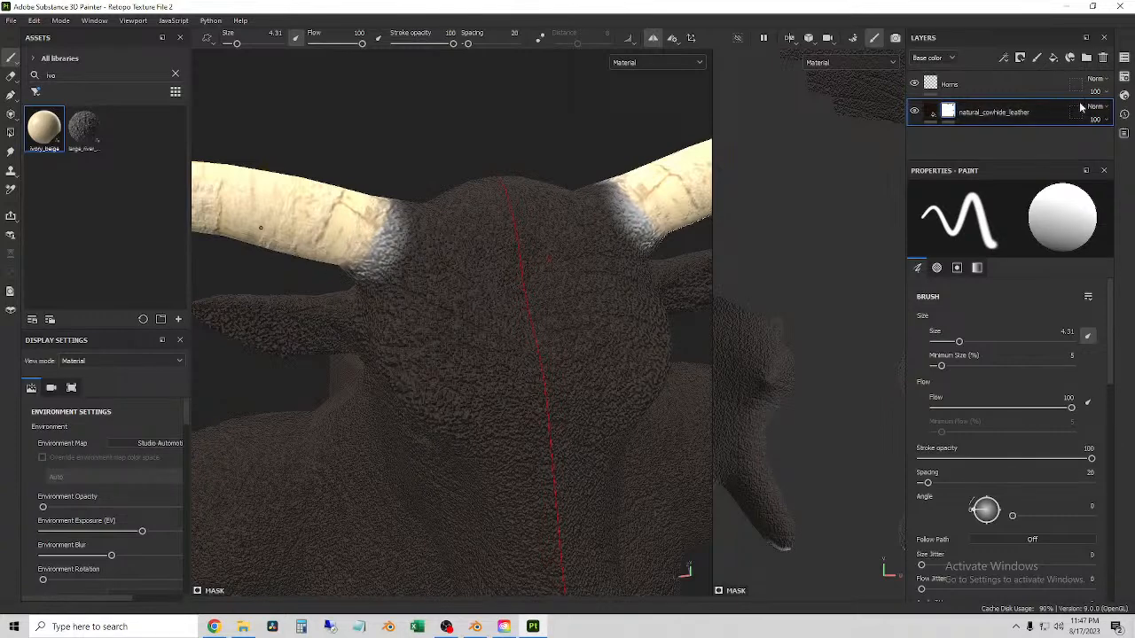
- Make the Horns layer active with the Eraser, keeping its name, and select the ivory_beige material
{"action": "left_click", "coordinate": [955, 86]}
{"action": "key", "text": "e"}
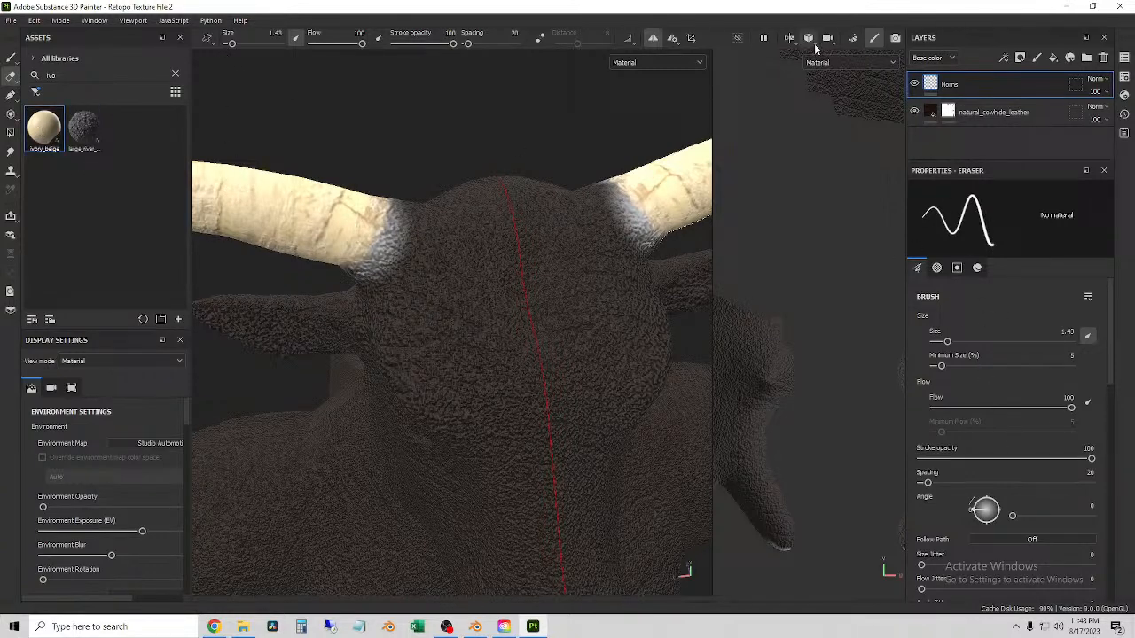
{"action": "double_click", "coordinate": [959, 88]}
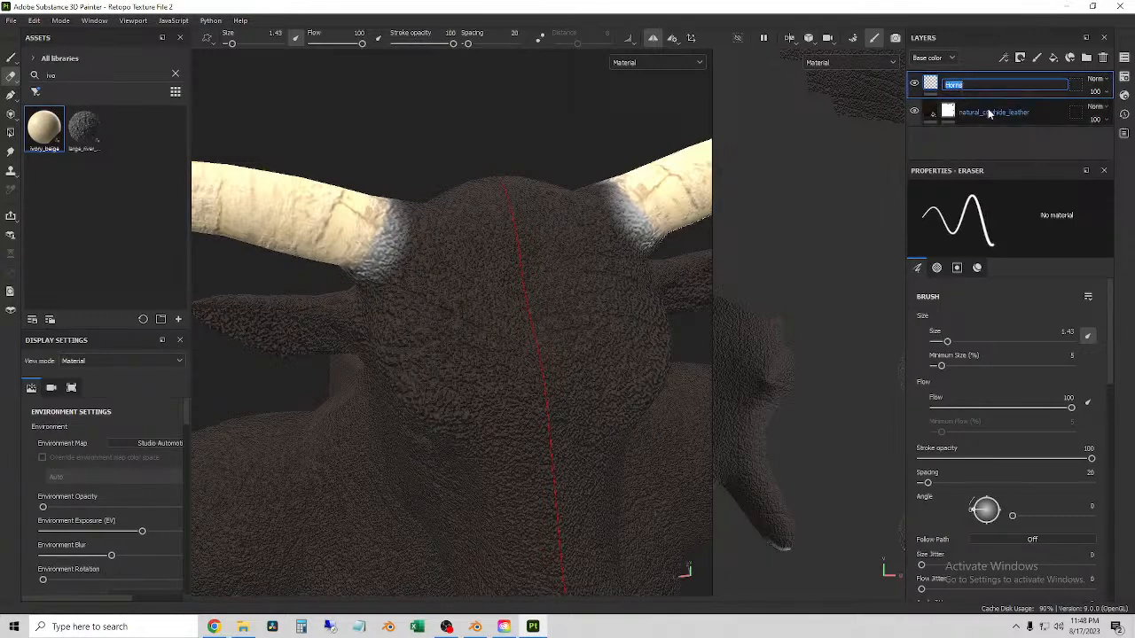
{"action": "left_click", "coordinate": [982, 109]}
{"action": "left_click", "coordinate": [959, 89]}
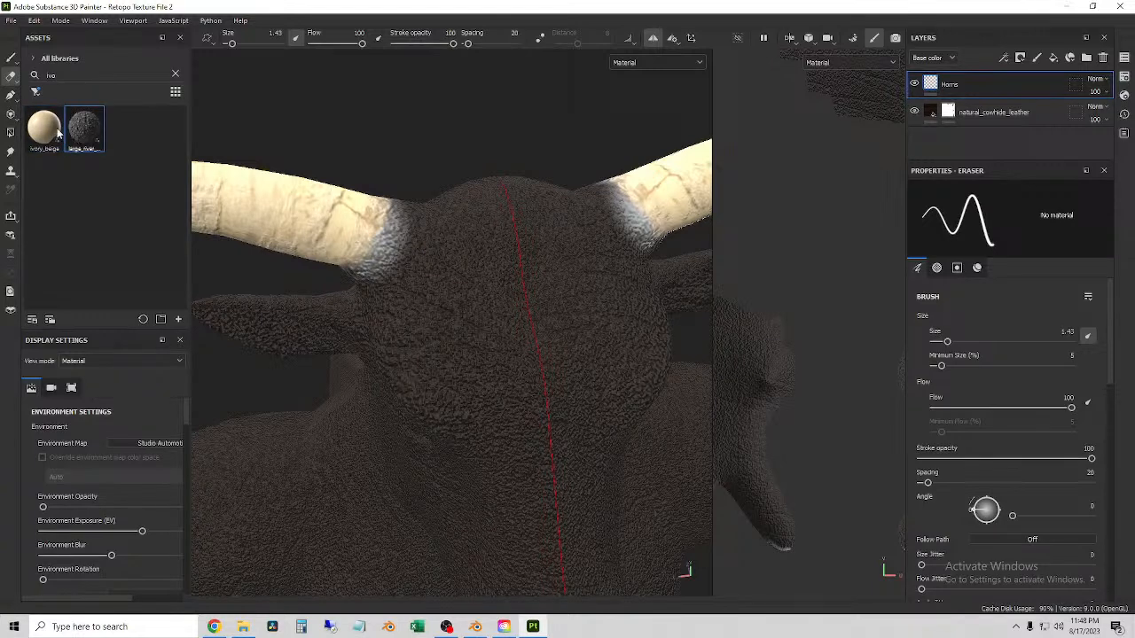
{"action": "mouse_move", "coordinate": [44, 126]}
{"action": "left_mouse_down"}
{"action": "mouse_move", "coordinate": [186, 131]}
{"action": "mouse_move", "coordinate": [1025, 217]}
{"action": "mouse_move", "coordinate": [46, 132]}
{"action": "left_mouse_up"}
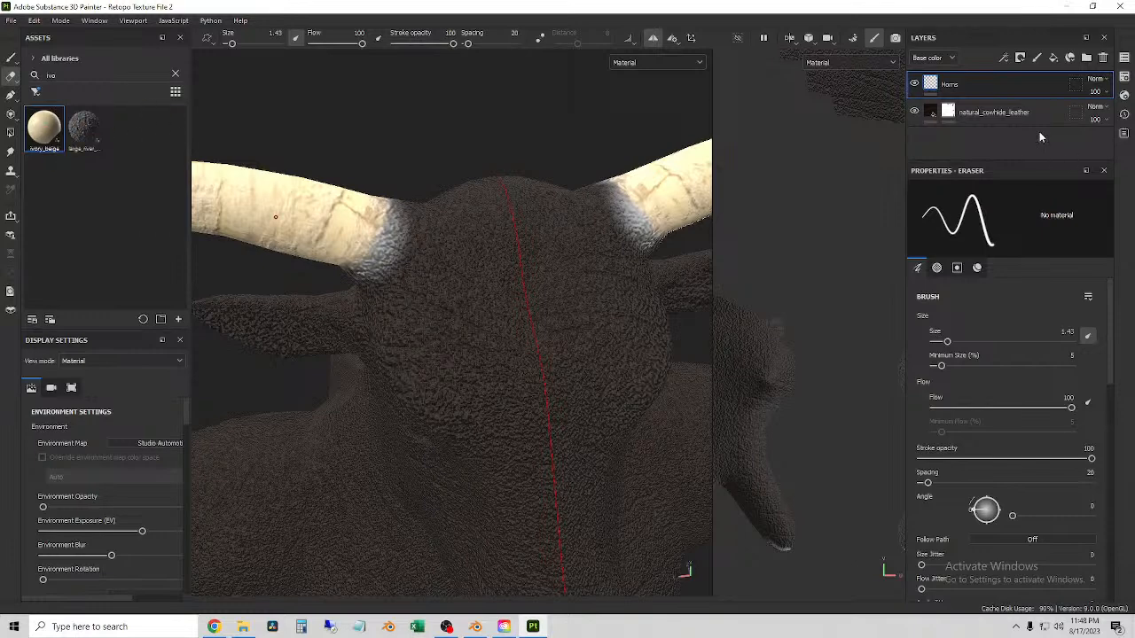
{"action": "left_click", "coordinate": [995, 120]}
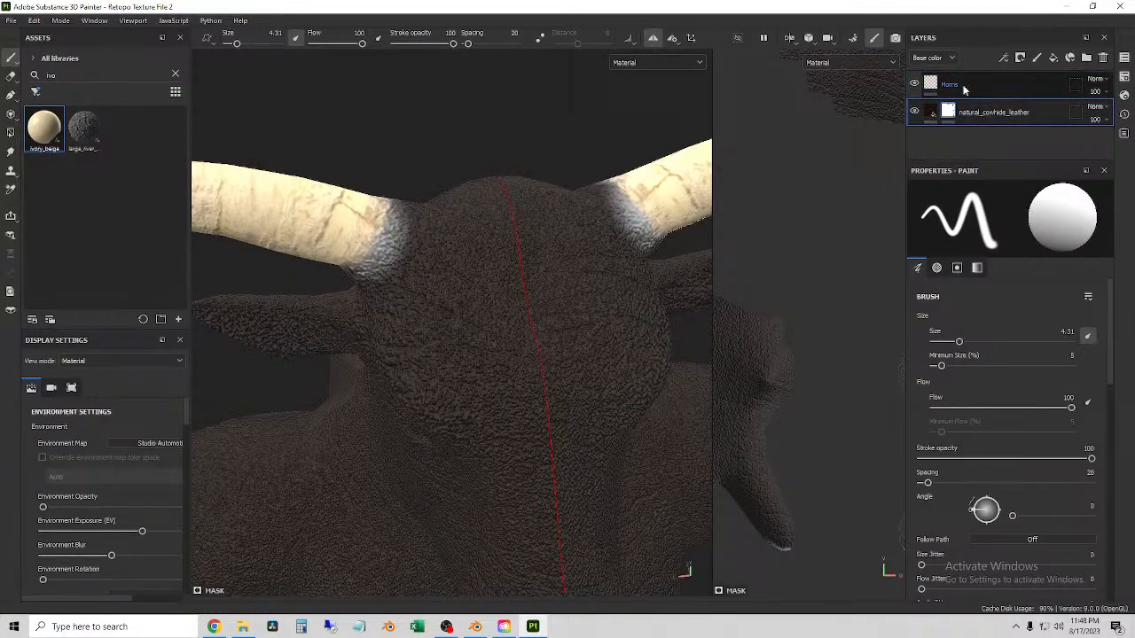
{"action": "left_click", "coordinate": [963, 89]}
{"action": "scroll", "coordinate": [544, 228], "scroll_direction": "down", "scroll_amount": 5}
{"action": "left_click_drag", "start_coordinate": [523, 232], "coordinate": [507, 209], "text": "alt"}
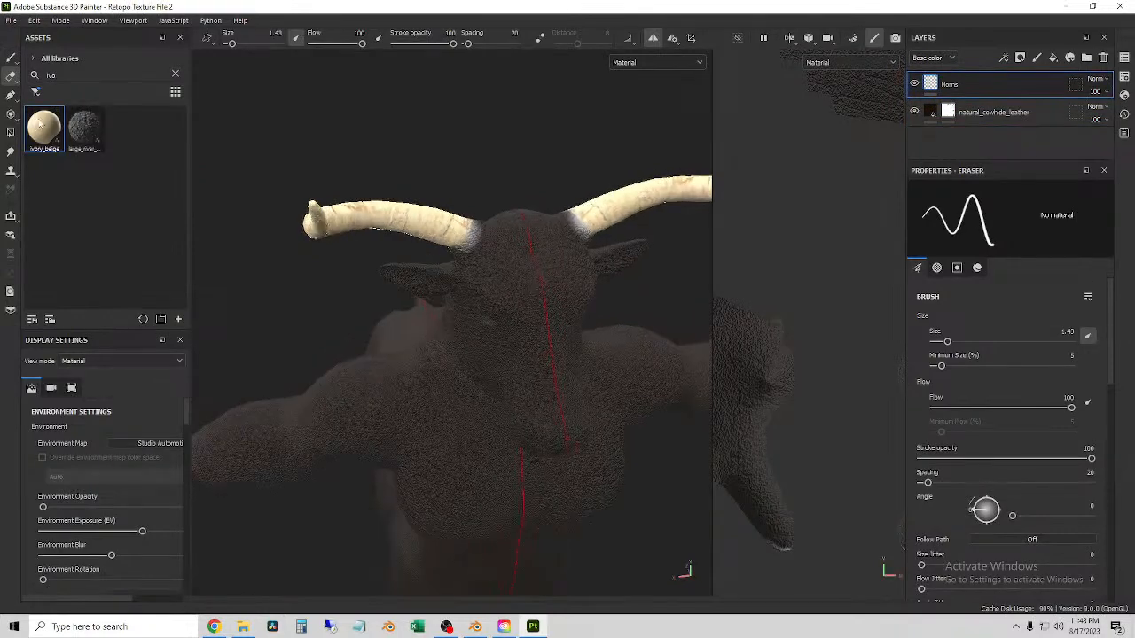
{"action": "left_click", "coordinate": [5, 59]}
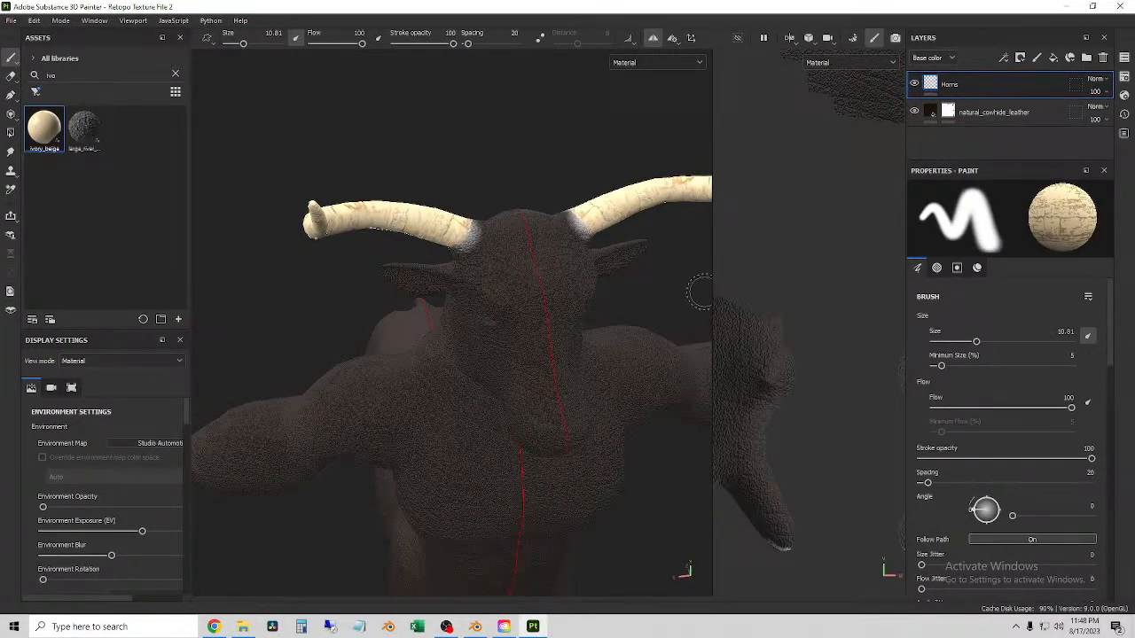
{"action": "scroll", "coordinate": [450, 257], "scroll_direction": "up", "scroll_amount": 4}
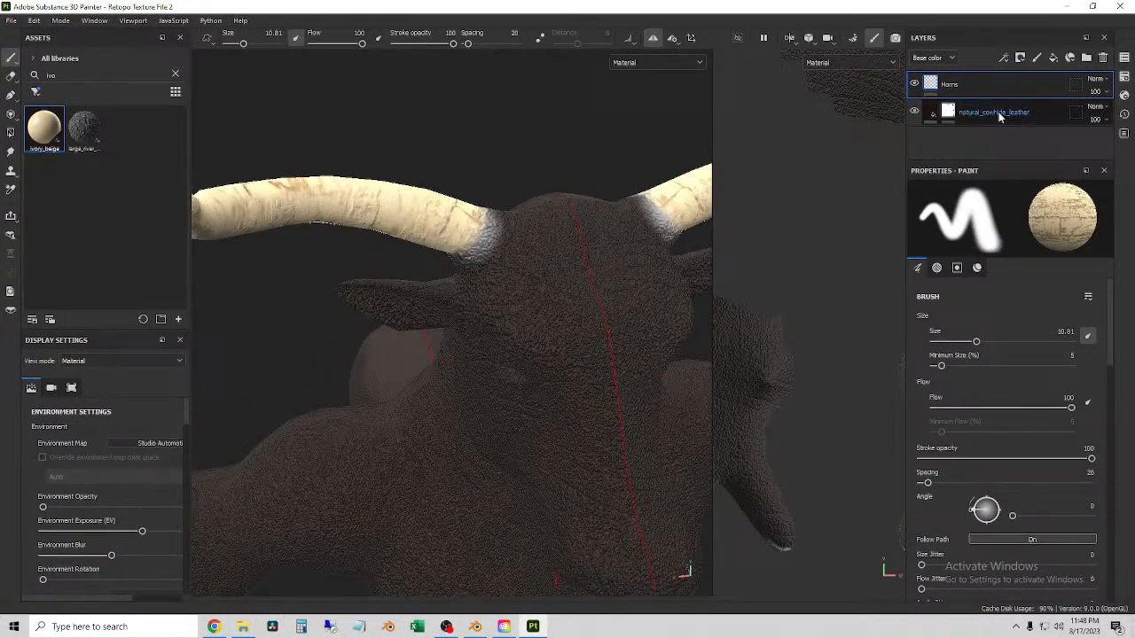
- Paint the cowhide leather layer's mask around the horn base to cover the pale seam between ivory and leather
{"action": "left_click", "coordinate": [999, 111]}
{"action": "scroll", "coordinate": [488, 232], "scroll_direction": "up", "scroll_amount": 1}
{"action": "scroll", "coordinate": [490, 237], "scroll_direction": "up", "scroll_amount": 1}
{"action": "mouse_move", "coordinate": [500, 227]}
{"action": "left_mouse_down"}
{"action": "mouse_move", "coordinate": [508, 243]}
{"action": "mouse_move", "coordinate": [486, 240]}
{"action": "mouse_move", "coordinate": [487, 222]}
{"action": "mouse_move", "coordinate": [476, 280]}
{"action": "mouse_move", "coordinate": [532, 233]}
{"action": "left_mouse_up"}
{"action": "mouse_move", "coordinate": [469, 284]}
{"action": "left_mouse_down"}
{"action": "mouse_move", "coordinate": [480, 276]}
{"action": "mouse_move", "coordinate": [448, 279]}
{"action": "mouse_move", "coordinate": [537, 288]}
{"action": "left_mouse_up"}
{"action": "mouse_move", "coordinate": [434, 282]}
{"action": "left_mouse_down"}
{"action": "mouse_move", "coordinate": [441, 296]}
{"action": "mouse_move", "coordinate": [399, 286]}
{"action": "left_mouse_up"}
{"action": "mouse_move", "coordinate": [399, 288]}
{"action": "left_mouse_down", "text": "alt"}
{"action": "mouse_move", "coordinate": [474, 306]}
{"action": "mouse_move", "coordinate": [374, 259]}
{"action": "mouse_move", "coordinate": [417, 279]}
{"action": "mouse_move", "coordinate": [369, 239]}
{"action": "mouse_move", "coordinate": [375, 253]}
{"action": "mouse_move", "coordinate": [462, 244]}
{"action": "mouse_move", "coordinate": [479, 254]}
{"action": "left_mouse_up", "text": "alt"}
{"action": "mouse_move", "coordinate": [390, 252]}
{"action": "left_mouse_down"}
{"action": "mouse_move", "coordinate": [381, 246]}
{"action": "mouse_move", "coordinate": [540, 282]}
{"action": "mouse_move", "coordinate": [376, 272]}
{"action": "mouse_move", "coordinate": [418, 325]}
{"action": "mouse_move", "coordinate": [499, 296]}
{"action": "mouse_move", "coordinate": [400, 285]}
{"action": "mouse_move", "coordinate": [431, 284]}
{"action": "mouse_move", "coordinate": [474, 373]}
{"action": "mouse_move", "coordinate": [461, 355]}
{"action": "left_mouse_up"}
{"action": "scroll", "coordinate": [414, 257], "scroll_direction": "down", "scroll_amount": 2}
{"action": "scroll", "coordinate": [377, 304], "scroll_direction": "up", "scroll_amount": 2}
- Set the cowhide leather material's Grain Intensity to 0.27 and Wrinkles Intensity to 0.12
{"action": "left_click", "coordinate": [930, 111]}
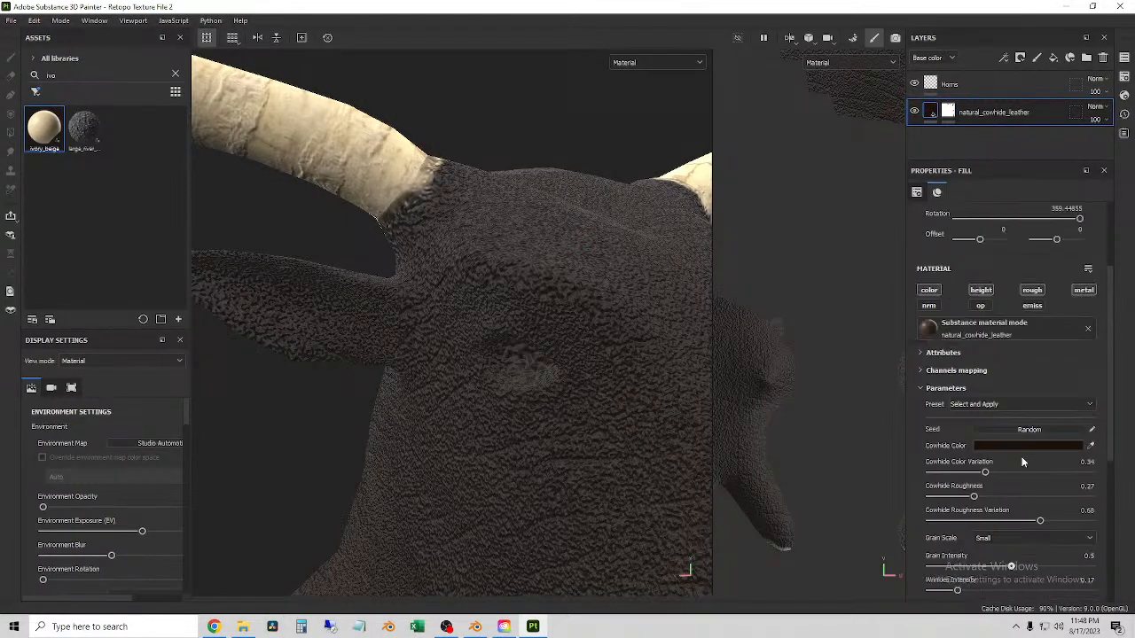
{"action": "scroll", "coordinate": [1021, 457], "scroll_direction": "down", "scroll_amount": 3}
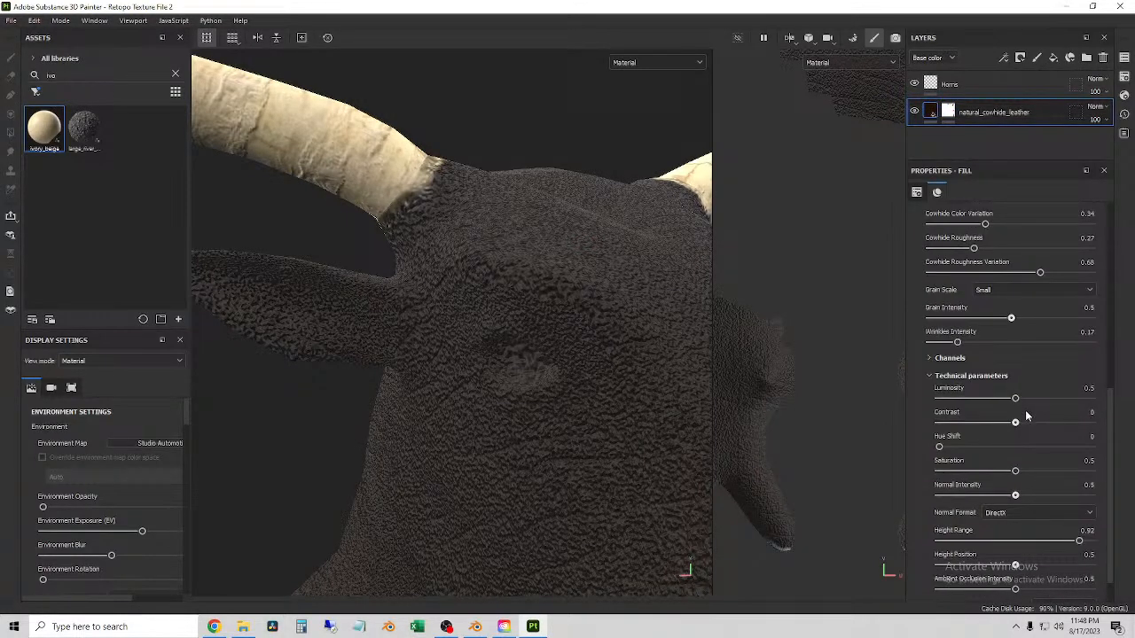
{"action": "left_click_drag", "start_coordinate": [1011, 319], "coordinate": [970, 320]}
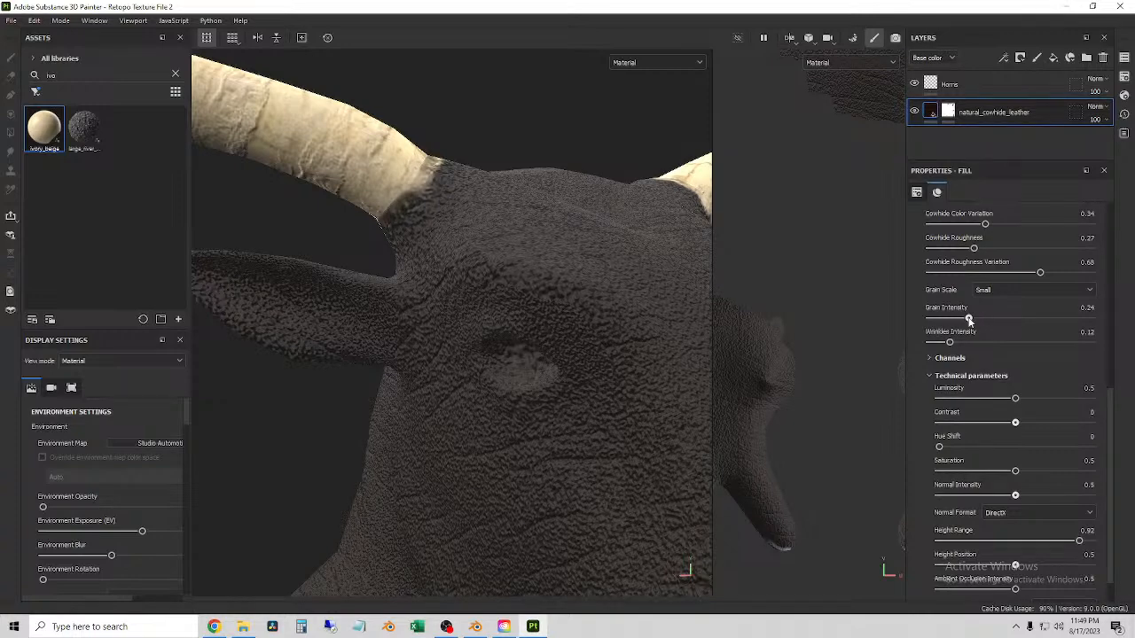
- Try the Large grain scale on the cowhide leather and switch it back to Small
{"action": "left_click", "coordinate": [1006, 290]}
{"action": "left_click", "coordinate": [999, 307]}
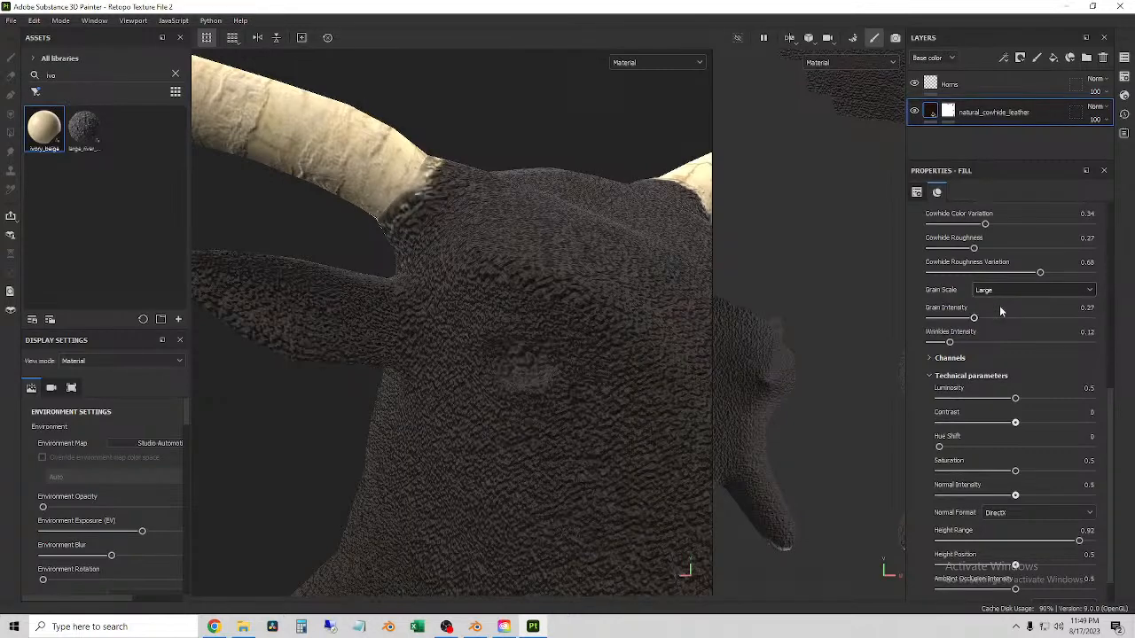
{"action": "left_click", "coordinate": [1016, 289]}
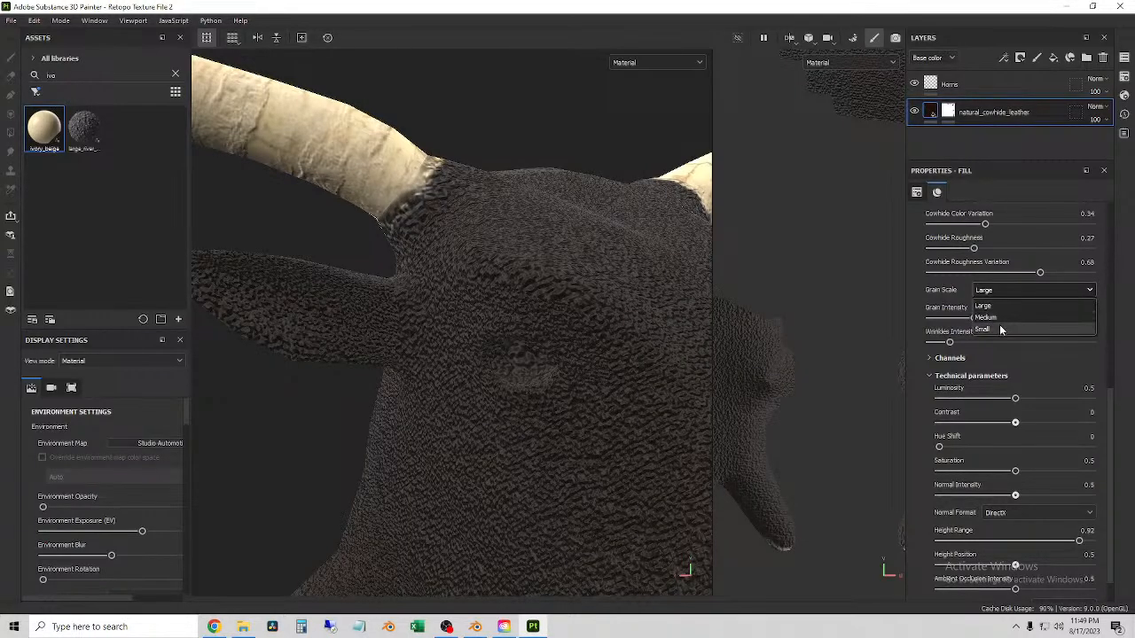
{"action": "left_click", "coordinate": [1000, 329]}
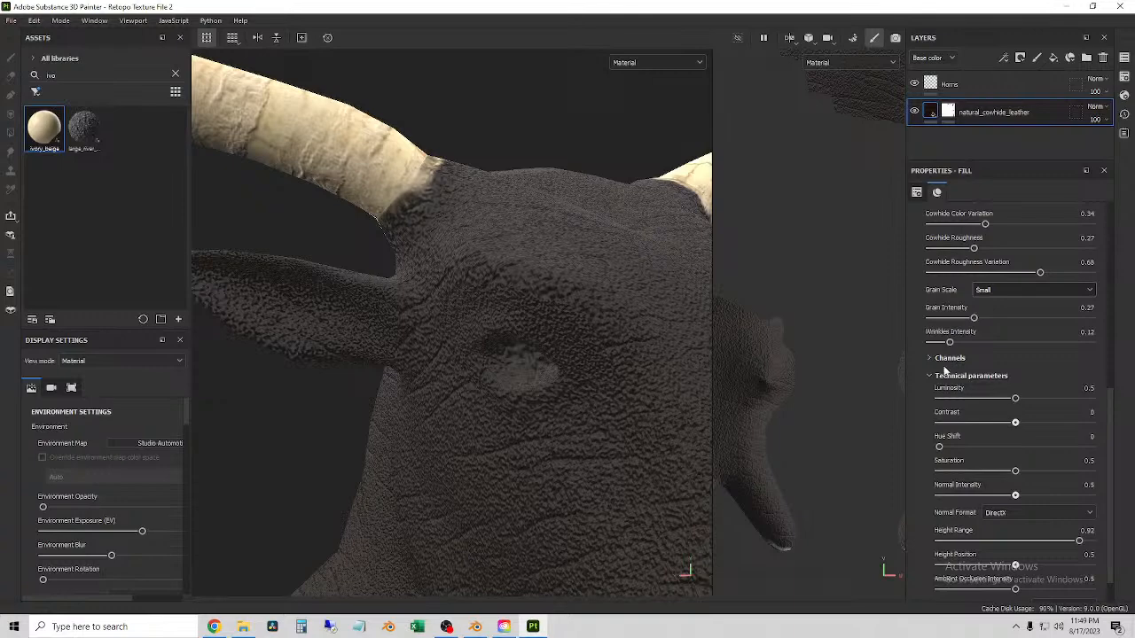
- Check the leather material's channel settings, and set its Height Range to 0.3 and Height Position to 0.43
{"action": "left_click", "coordinate": [950, 358]}
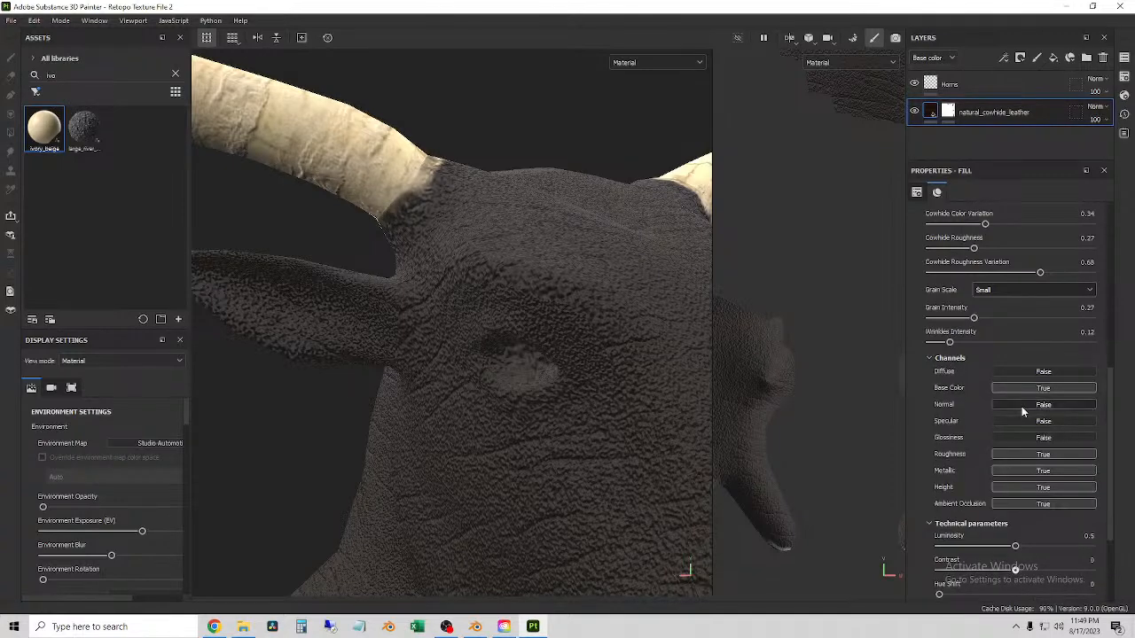
{"action": "left_click", "coordinate": [949, 359]}
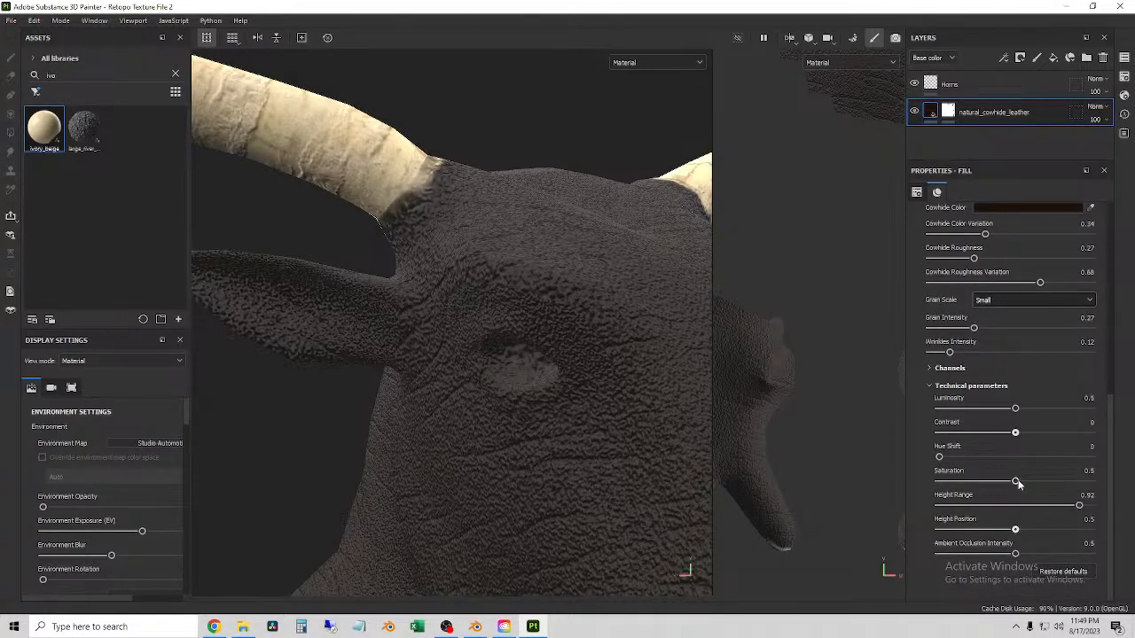
{"action": "left_click_drag", "start_coordinate": [1079, 505], "coordinate": [992, 507]}
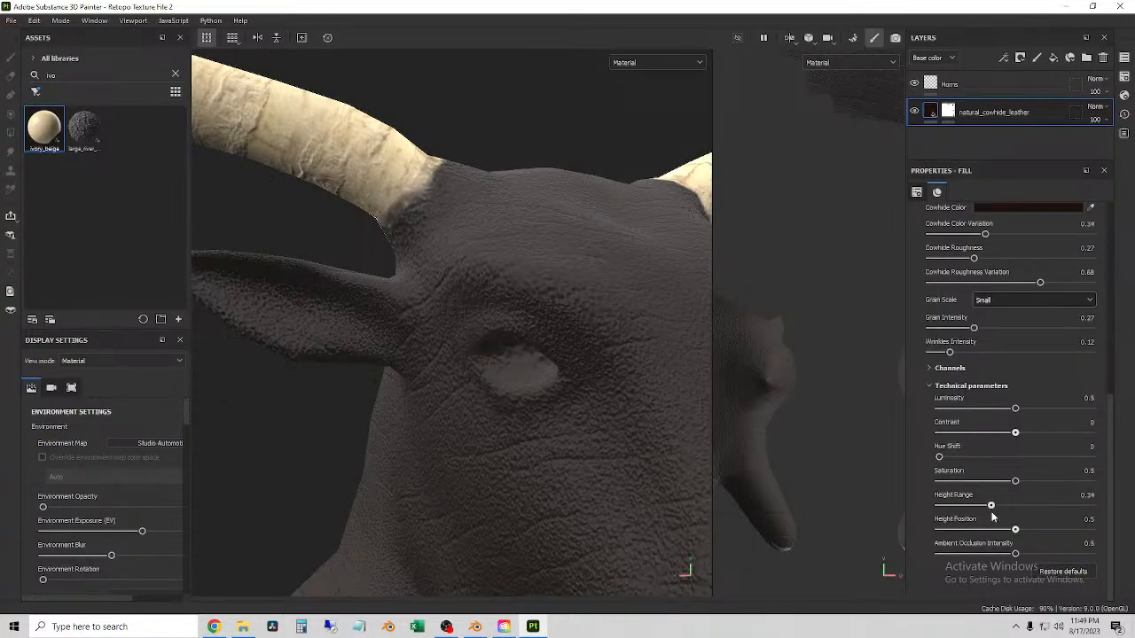
{"action": "left_click_drag", "start_coordinate": [991, 517], "coordinate": [1075, 532]}
{"action": "mouse_move", "coordinate": [1006, 530]}
{"action": "left_mouse_down"}
{"action": "mouse_move", "coordinate": [982, 530]}
{"action": "mouse_move", "coordinate": [1010, 536]}
{"action": "left_mouse_up"}
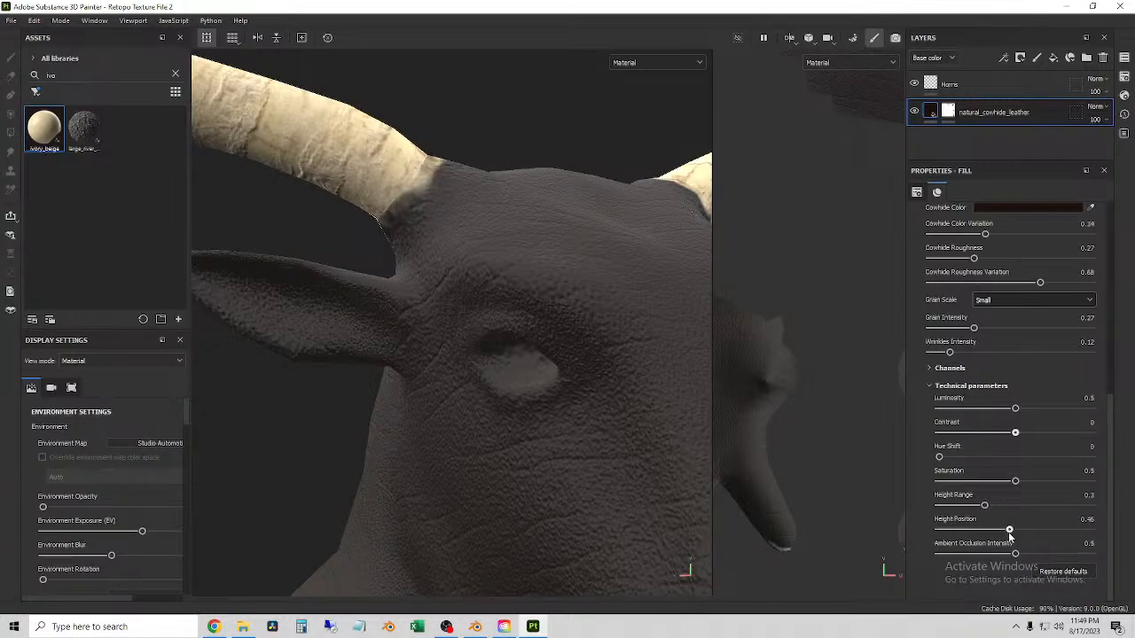
- Examine the leather surface relief on the head, horn bases and torso from several angles
{"action": "scroll", "coordinate": [401, 378], "scroll_direction": "down", "scroll_amount": 3}
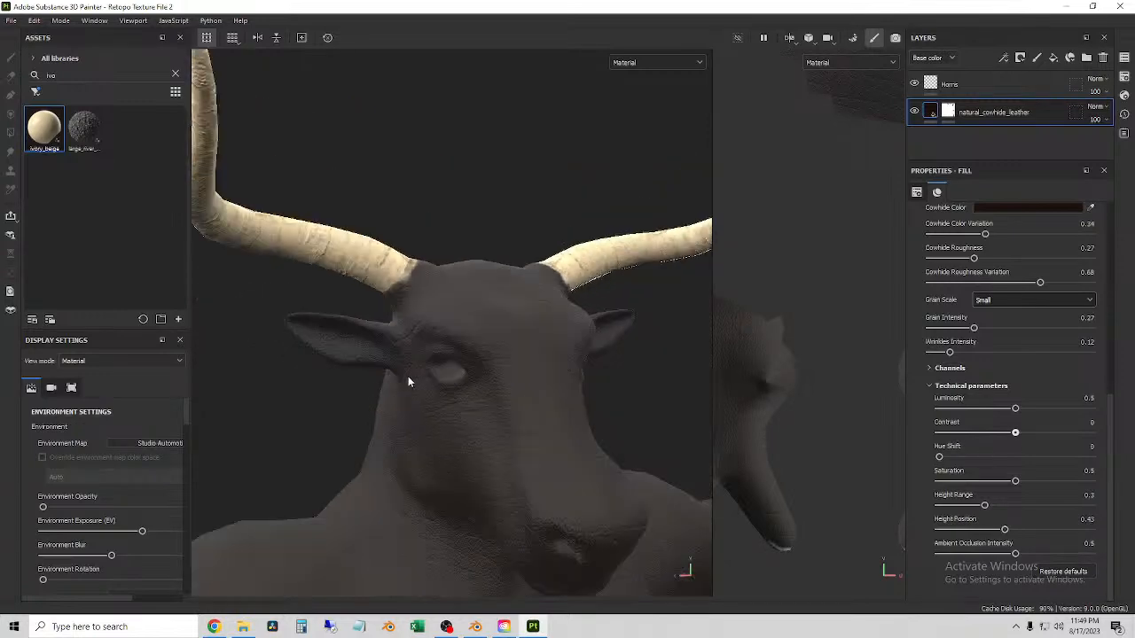
{"action": "left_click_drag", "start_coordinate": [620, 387], "coordinate": [591, 347], "text": "alt"}
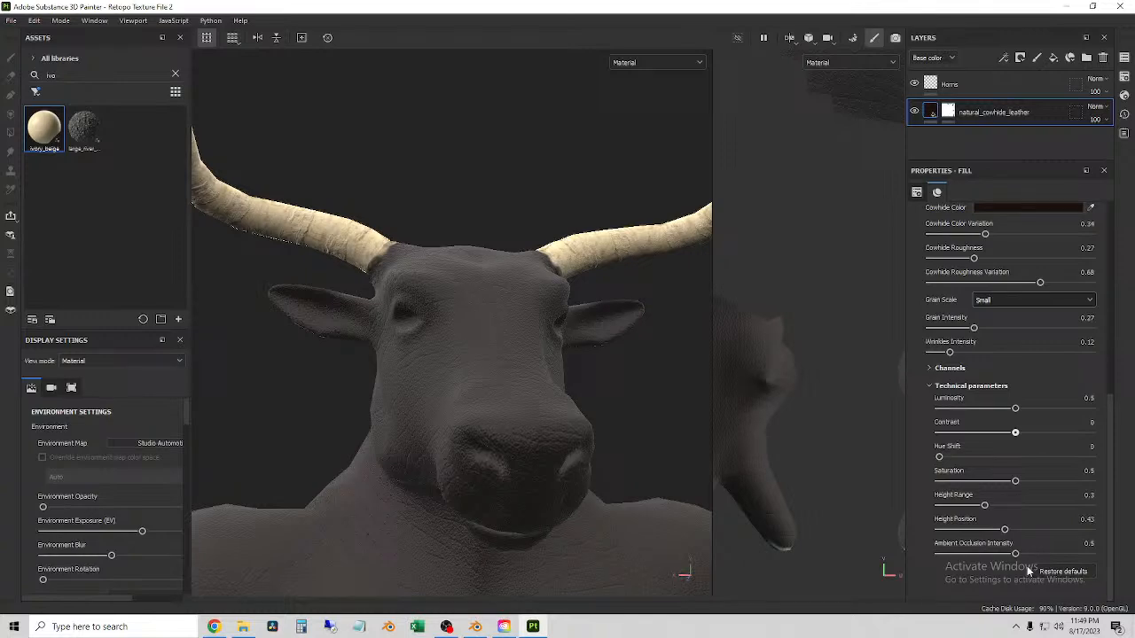
{"action": "scroll", "coordinate": [455, 379], "scroll_direction": "down", "scroll_amount": 5}
{"action": "left_click_drag", "start_coordinate": [497, 424], "coordinate": [603, 426], "text": "alt"}
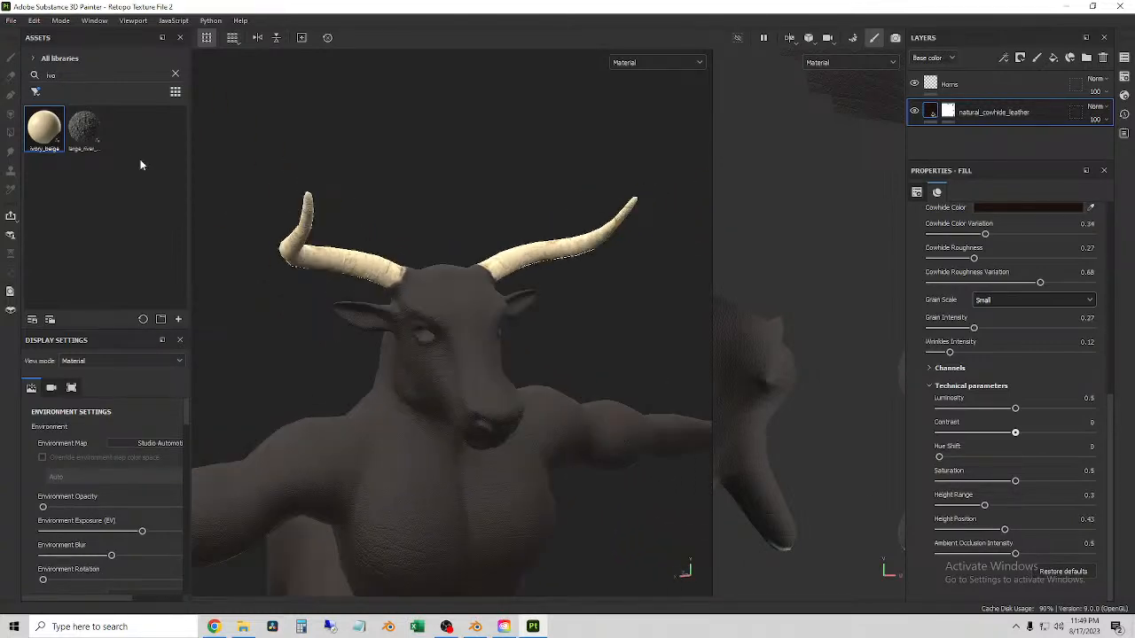
{"action": "scroll", "coordinate": [445, 261], "scroll_direction": "up", "scroll_amount": 3}
{"action": "left_click_drag", "start_coordinate": [444, 261], "coordinate": [448, 269], "text": "alt"}
{"action": "left_click_drag", "start_coordinate": [398, 225], "coordinate": [463, 380], "text": "alt"}
{"action": "scroll", "coordinate": [479, 408], "scroll_direction": "down", "scroll_amount": 2}
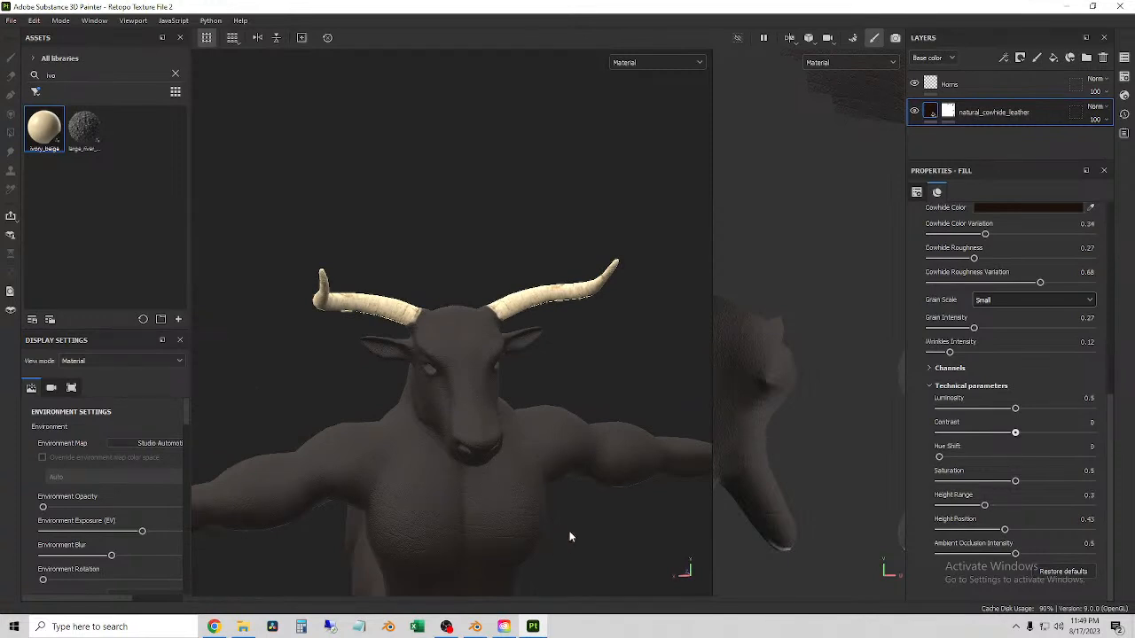
{"action": "left_click_drag", "start_coordinate": [559, 537], "coordinate": [630, 506], "text": "alt"}
- Inspect the lower legs and the untextured white hooves up close
{"action": "middle_click_drag", "start_coordinate": [577, 530], "coordinate": [517, 186], "text": "alt"}
{"action": "middle_click_drag", "start_coordinate": [476, 450], "coordinate": [524, 9], "text": "alt"}
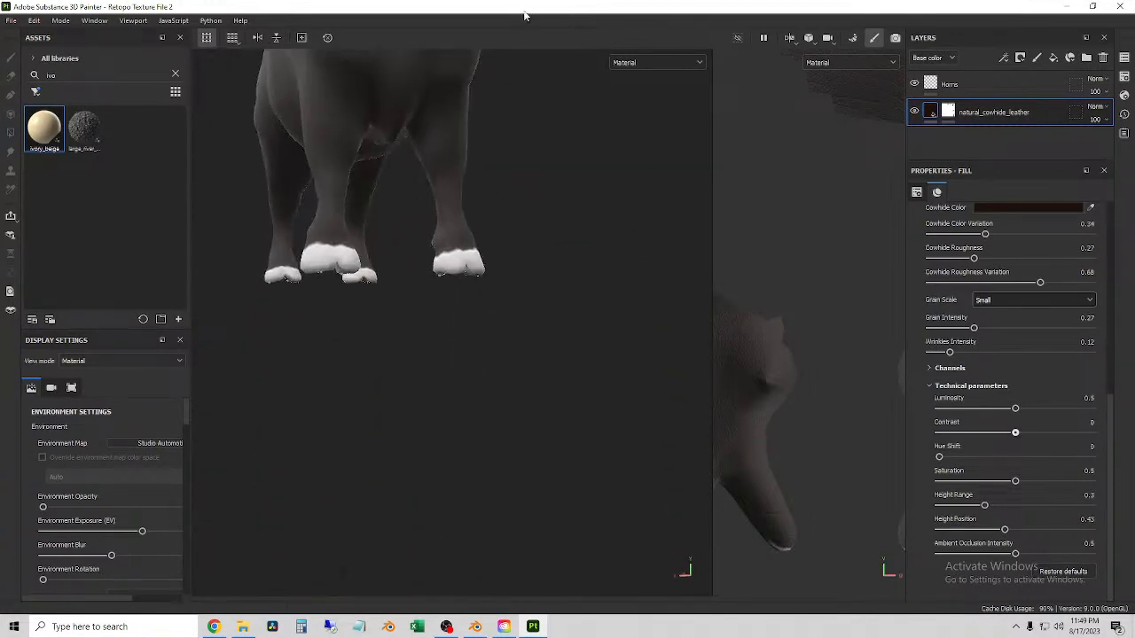
{"action": "scroll", "coordinate": [476, 256], "scroll_direction": "up", "scroll_amount": 2}
{"action": "left_click_drag", "start_coordinate": [592, 541], "coordinate": [628, 527], "text": "alt"}
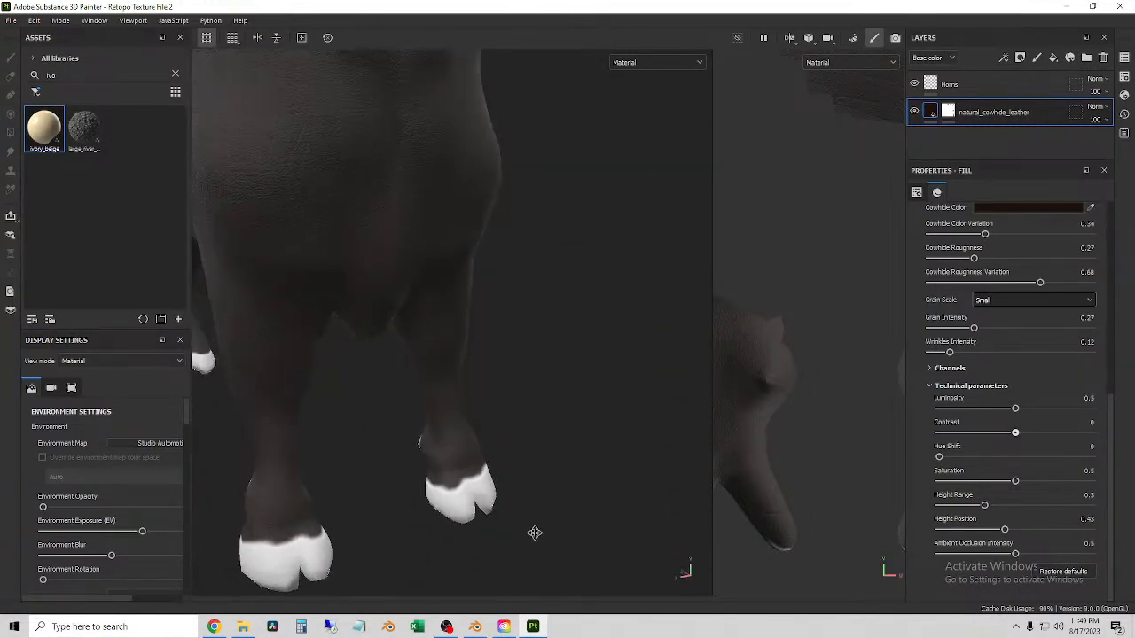
{"action": "middle_click_drag", "start_coordinate": [540, 539], "coordinate": [522, 323], "text": "alt"}
{"action": "scroll", "coordinate": [521, 324], "scroll_direction": "up", "scroll_amount": 2}
{"action": "middle_click_drag", "start_coordinate": [549, 458], "coordinate": [519, 283], "text": "alt"}
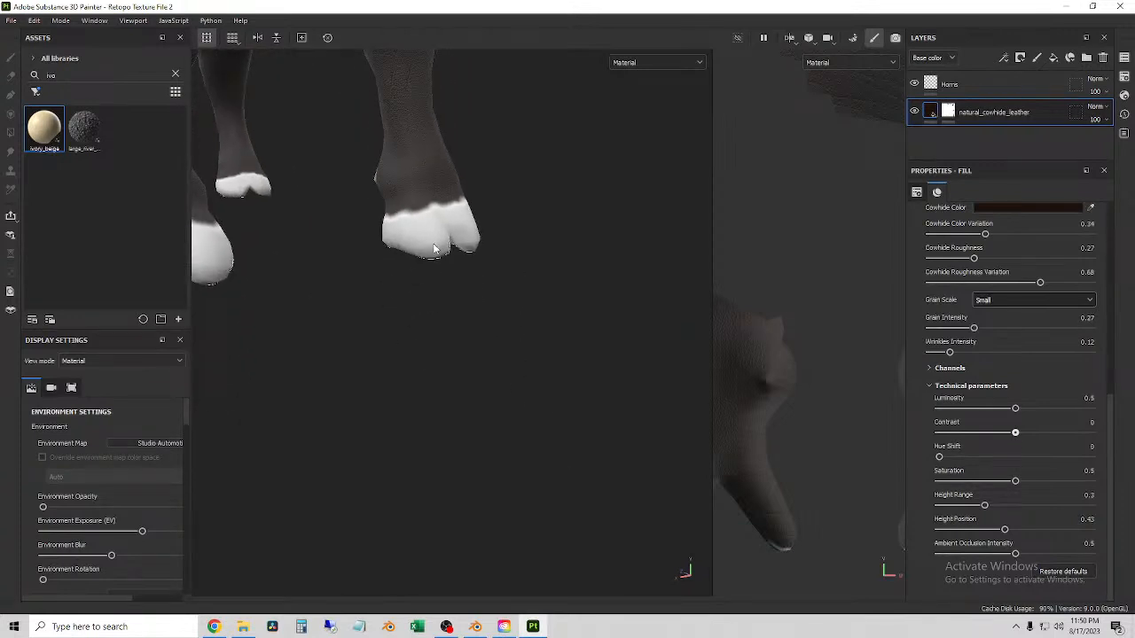
{"action": "scroll", "coordinate": [433, 243], "scroll_direction": "up", "scroll_amount": 3}
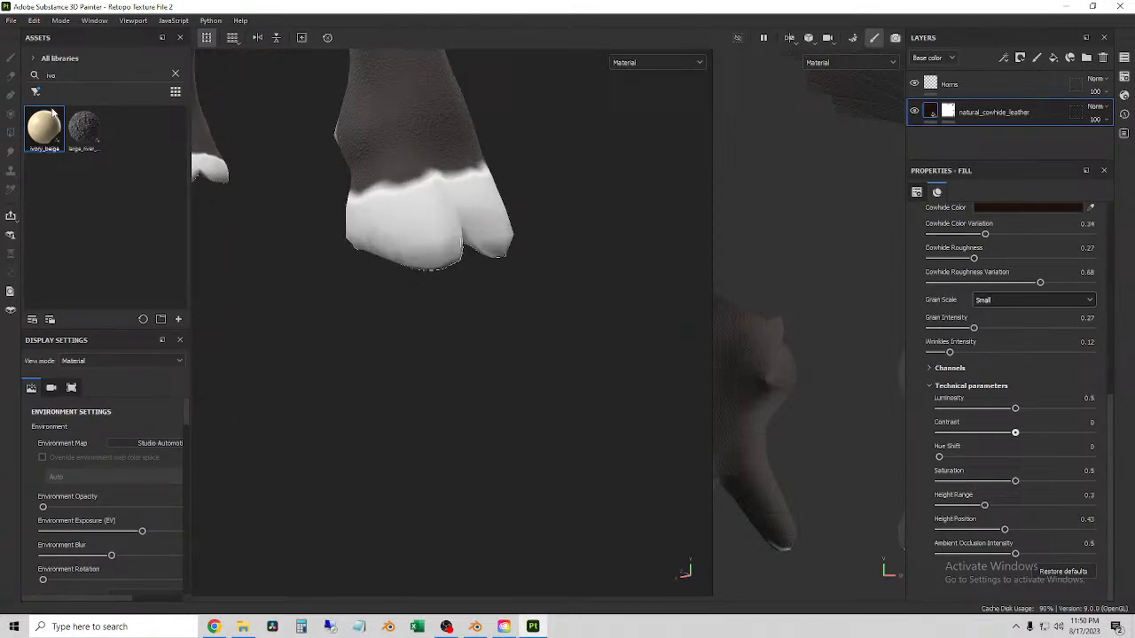
- Clear the asset search and browse the full material library for a suitable hoof material
{"action": "left_click", "coordinate": [174, 76]}
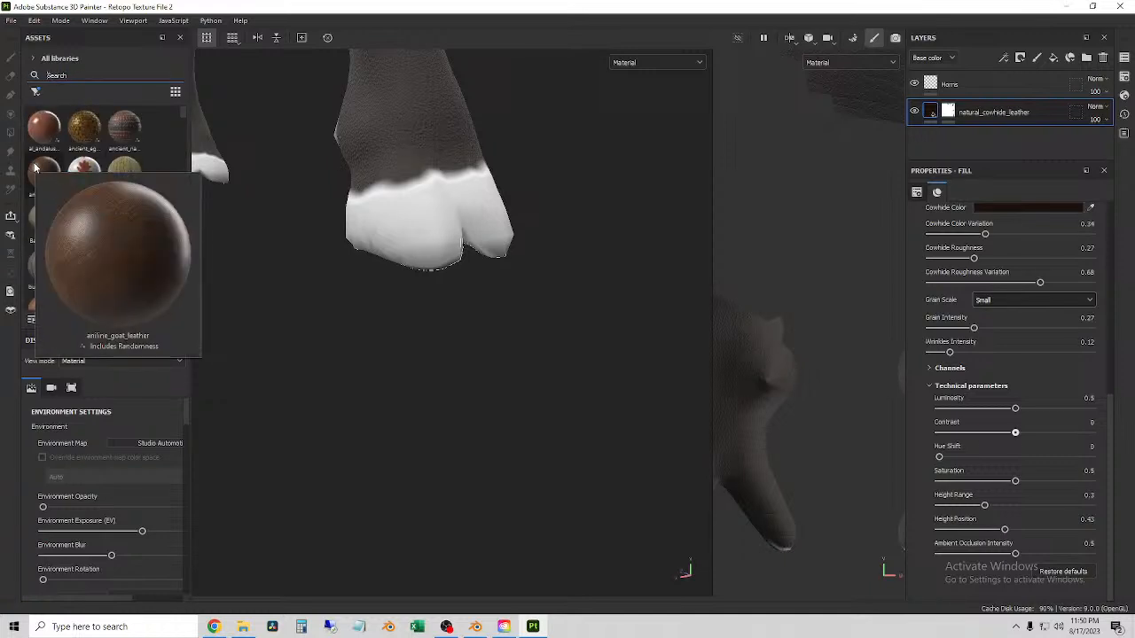
{"action": "scroll", "coordinate": [160, 223], "scroll_direction": "down", "scroll_amount": 5}
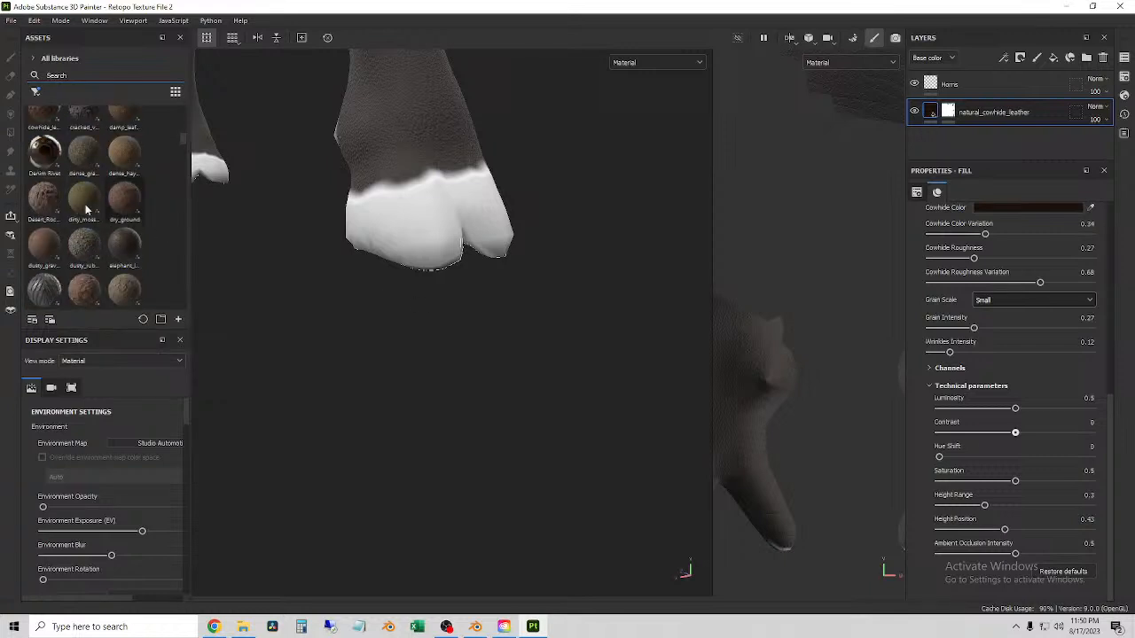
{"action": "scroll", "coordinate": [71, 251], "scroll_direction": "down", "scroll_amount": 3}
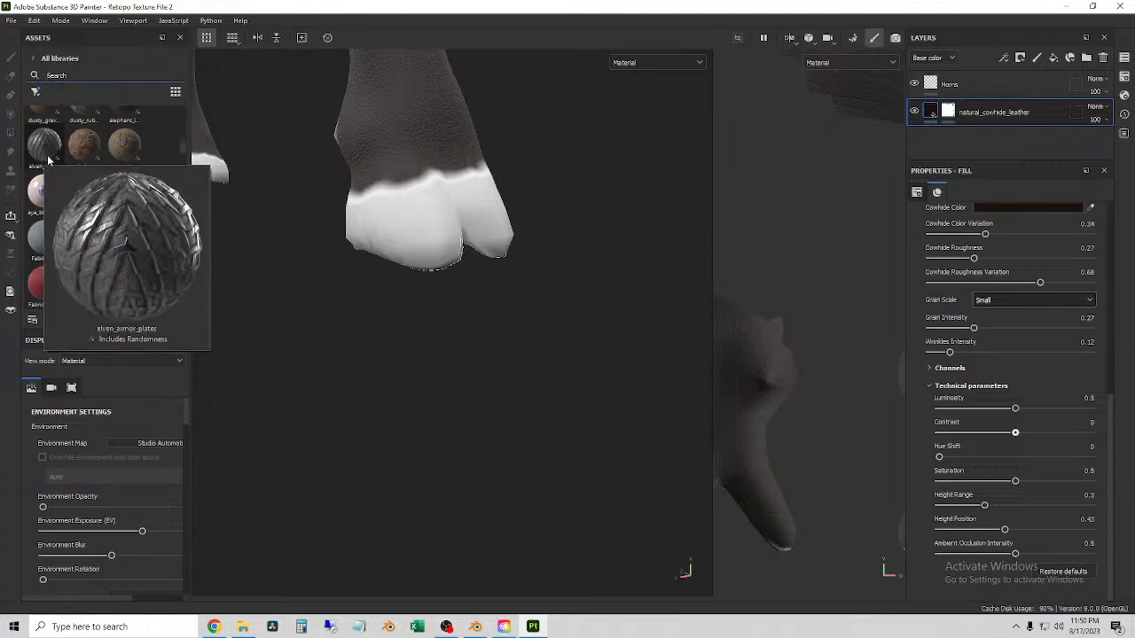
{"action": "scroll", "coordinate": [44, 164], "scroll_direction": "down", "scroll_amount": 3}
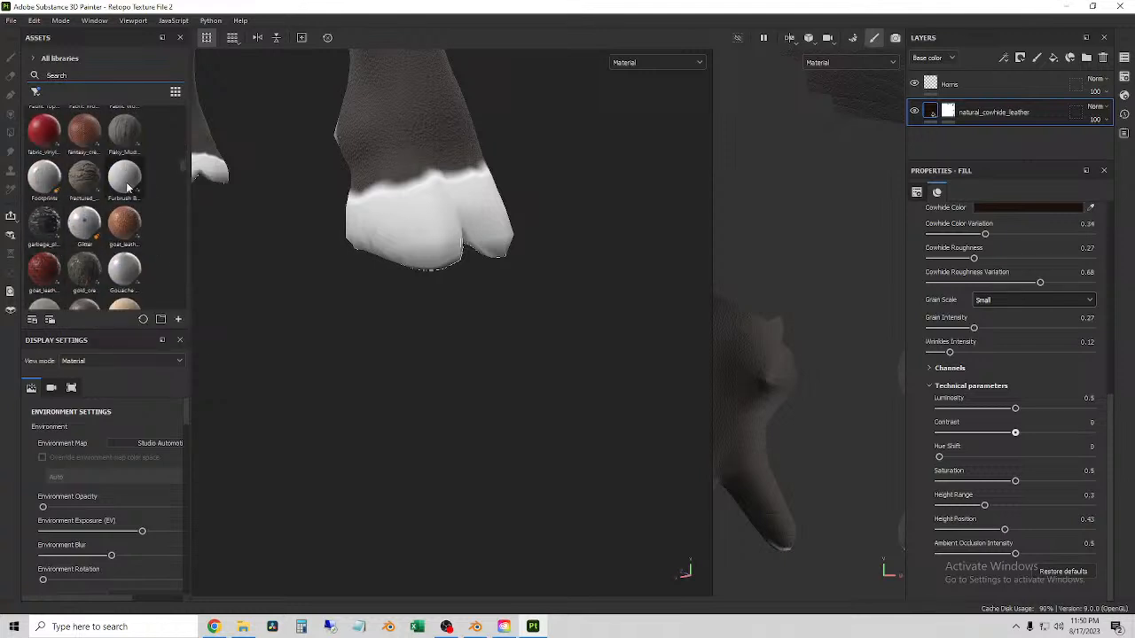
{"action": "scroll", "coordinate": [131, 197], "scroll_direction": "down", "scroll_amount": 5}
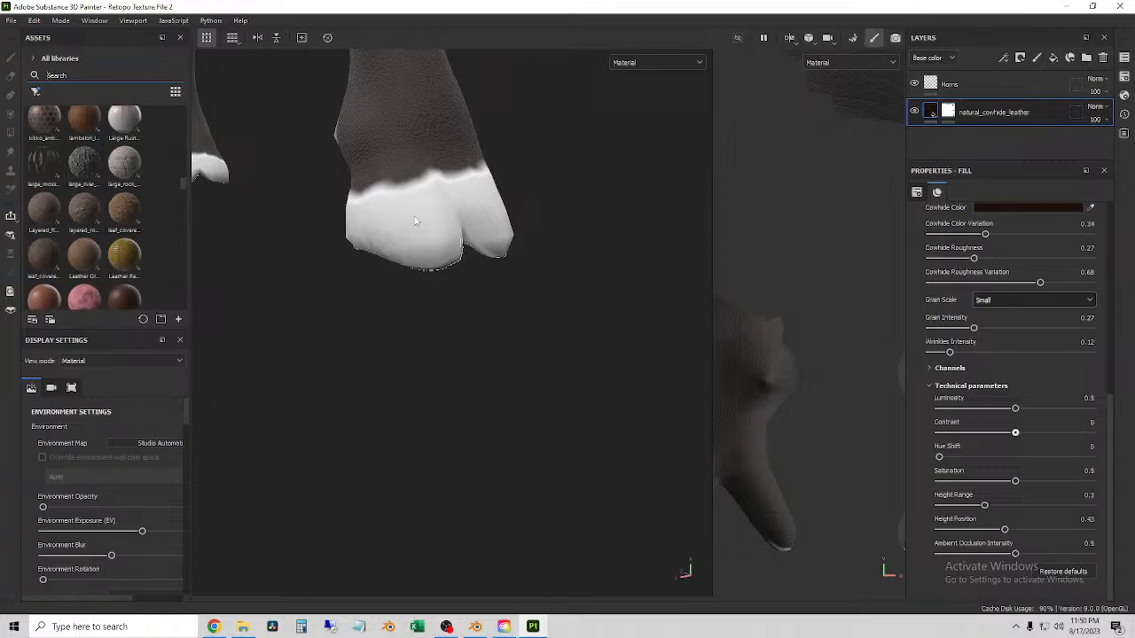
- Add a new paint layer above the Horns layer and name it Hooves
{"action": "left_click", "coordinate": [992, 86]}
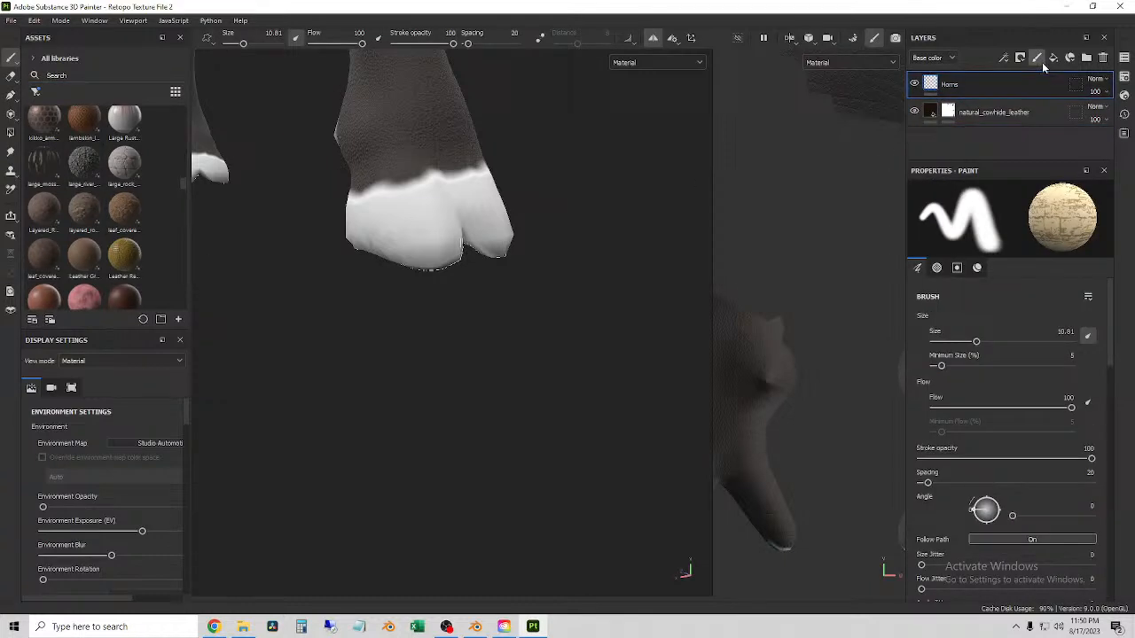
{"action": "left_click", "coordinate": [1036, 58]}
{"action": "double_click", "coordinate": [955, 85]}
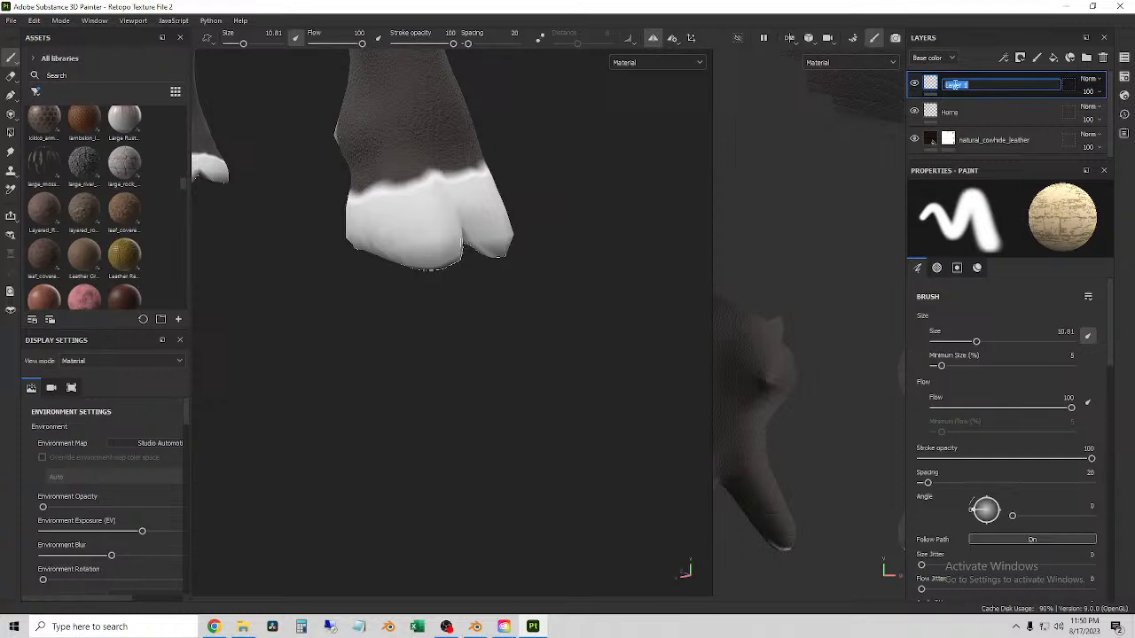
{"action": "type", "text": "Hooves"}
{"action": "key", "text": "Return"}
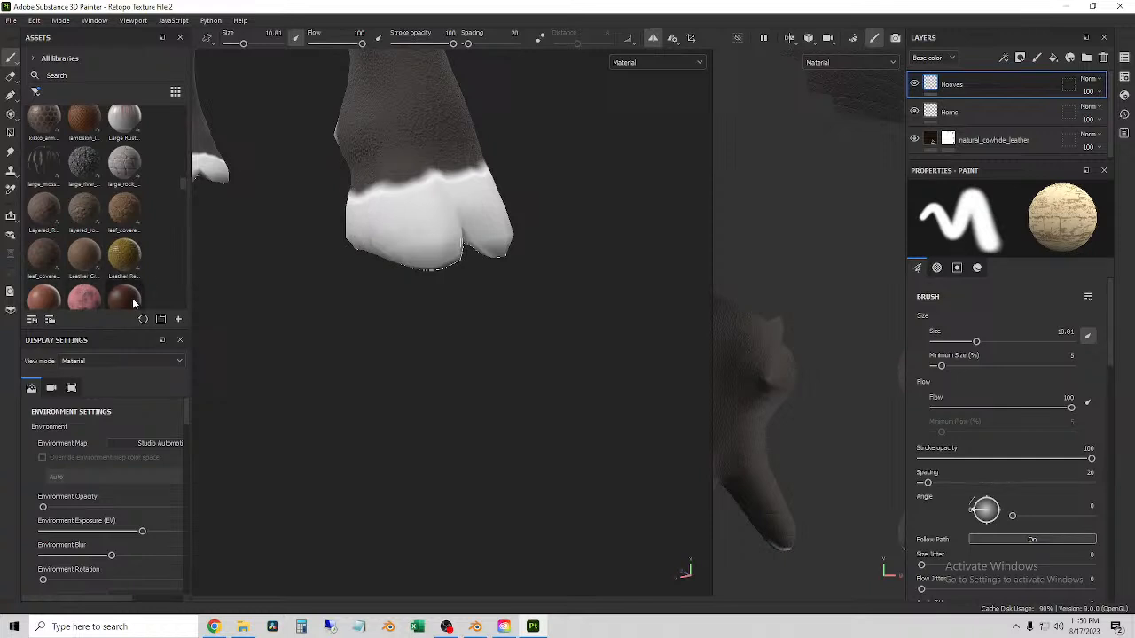
- Load the marble_portoro_gold_clean material into the Hooves layer's paint brush and review the brush and alpha settings
{"action": "mouse_move", "coordinate": [133, 302]}
{"action": "scroll", "coordinate": [133, 304], "scroll_direction": "down", "scroll_amount": 5}
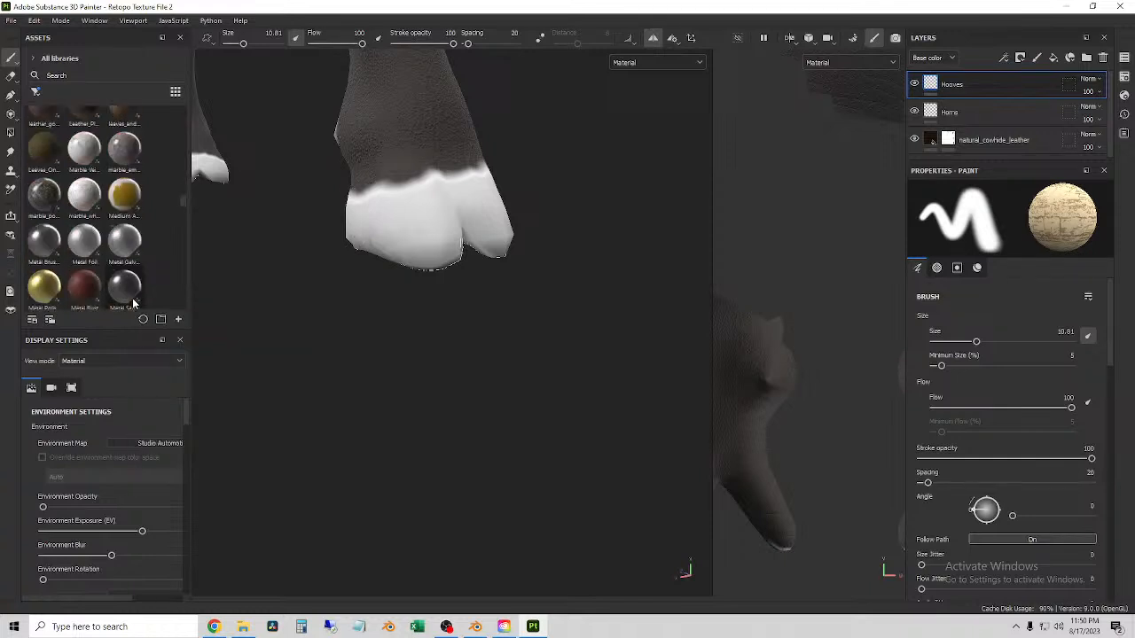
{"action": "mouse_move", "coordinate": [40, 209]}
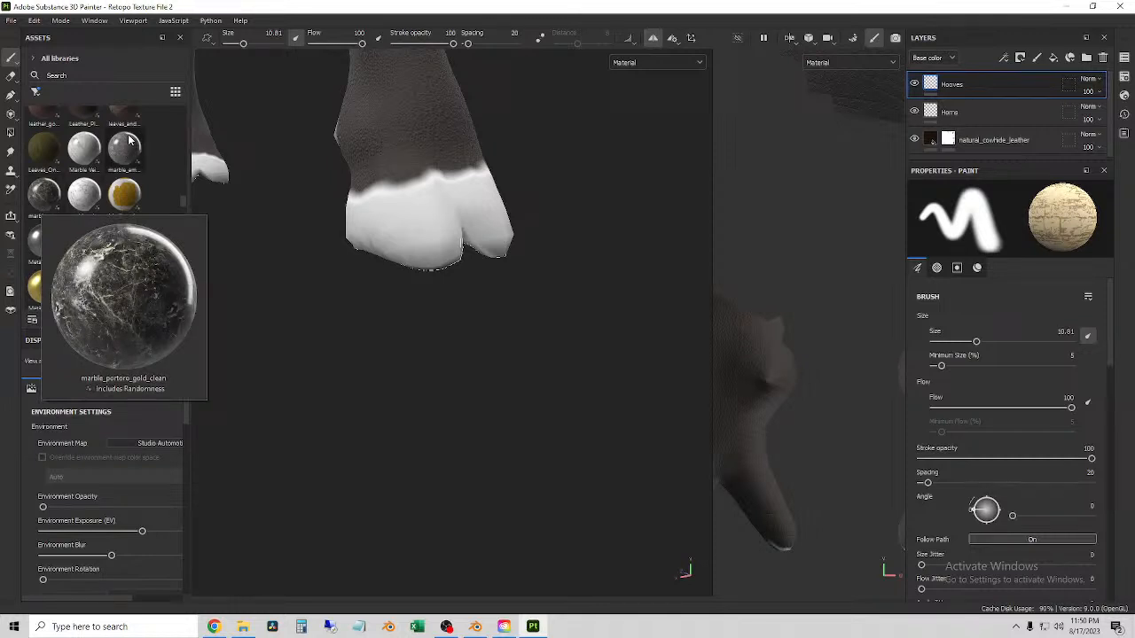
{"action": "left_click", "coordinate": [43, 194]}
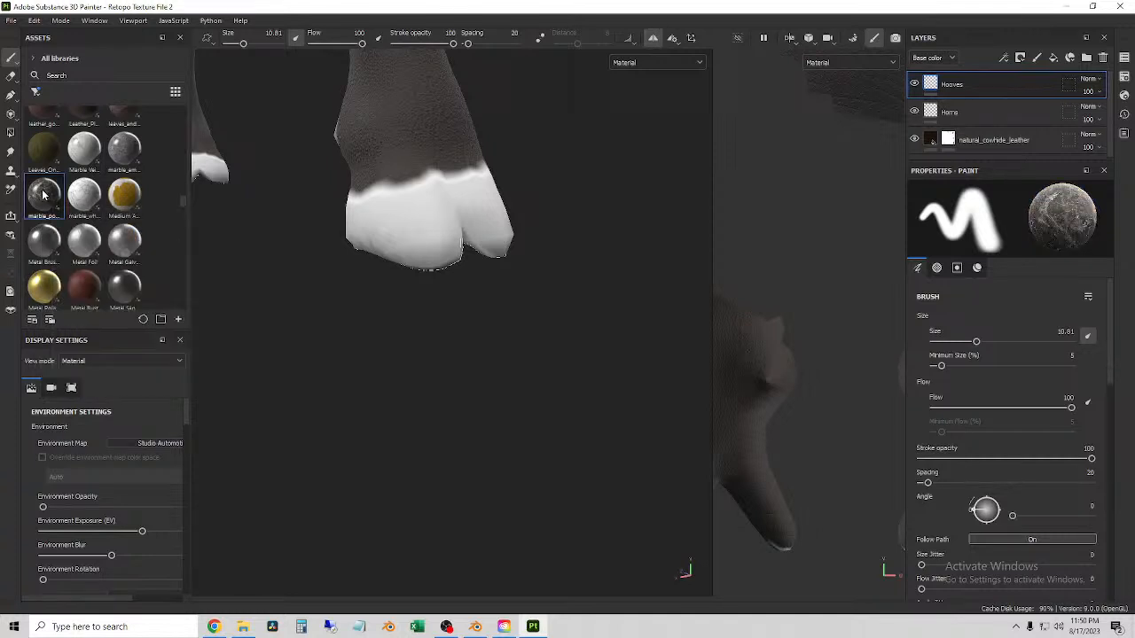
{"action": "scroll", "coordinate": [1050, 388], "scroll_direction": "down", "scroll_amount": 15}
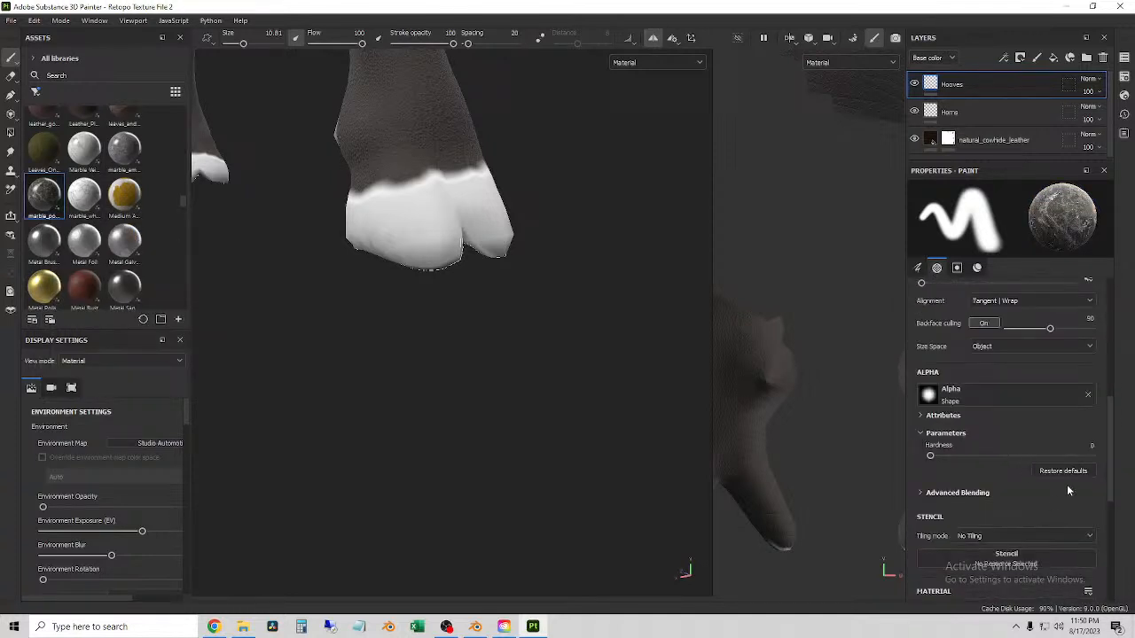
{"action": "scroll", "coordinate": [1051, 523], "scroll_direction": "up", "scroll_amount": 8}
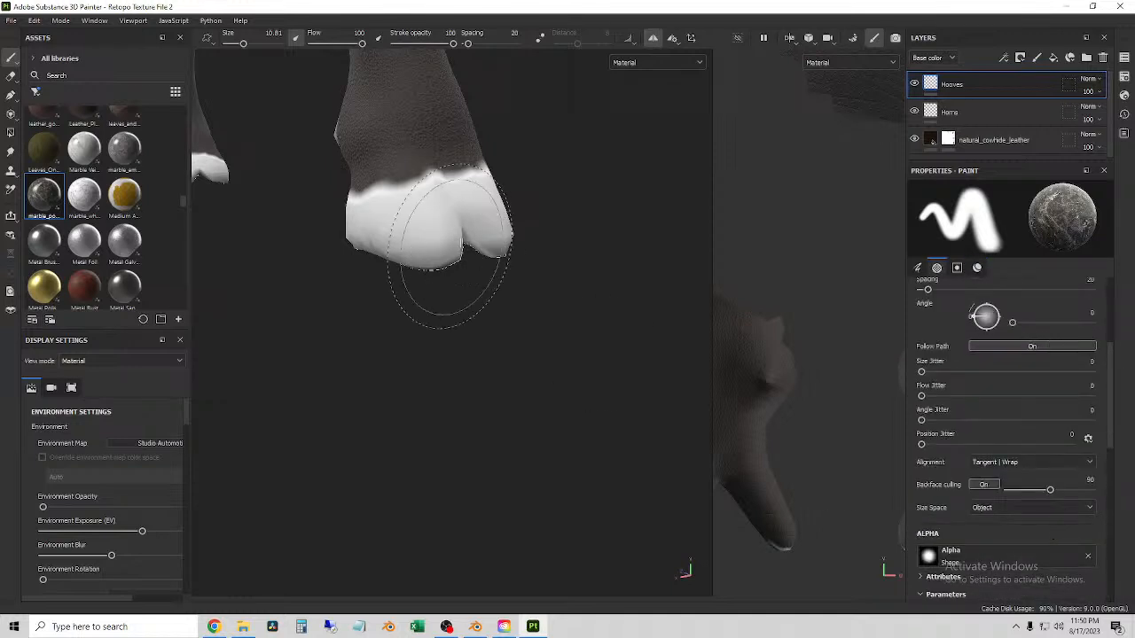
- Test a marble stroke on the hoof, undo it, and review the brush material's channels mapping and attributes
{"action": "left_click", "coordinate": [439, 217]}
{"action": "left_click_drag", "start_coordinate": [457, 220], "coordinate": [468, 220]}
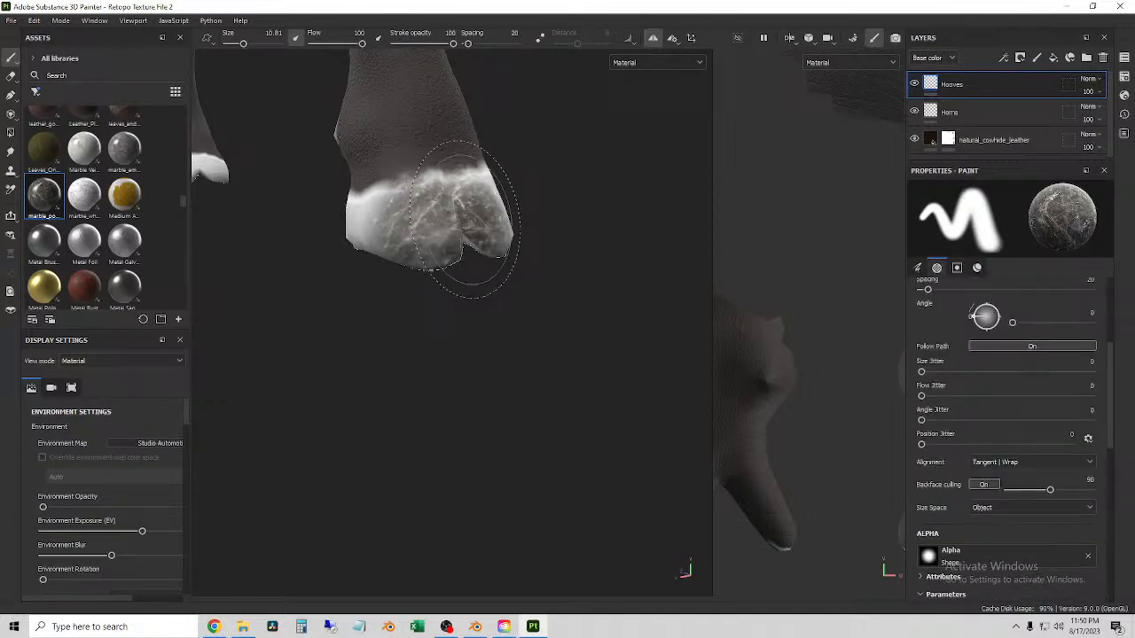
{"action": "scroll", "coordinate": [1046, 496], "scroll_direction": "down", "scroll_amount": 8}
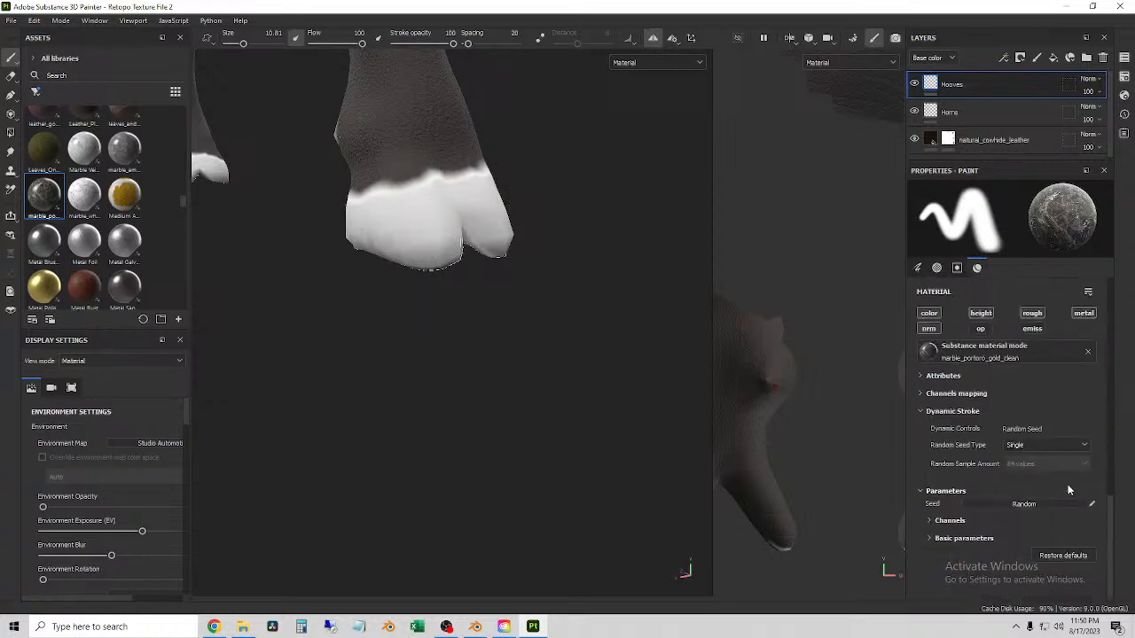
{"action": "left_click", "coordinate": [931, 396]}
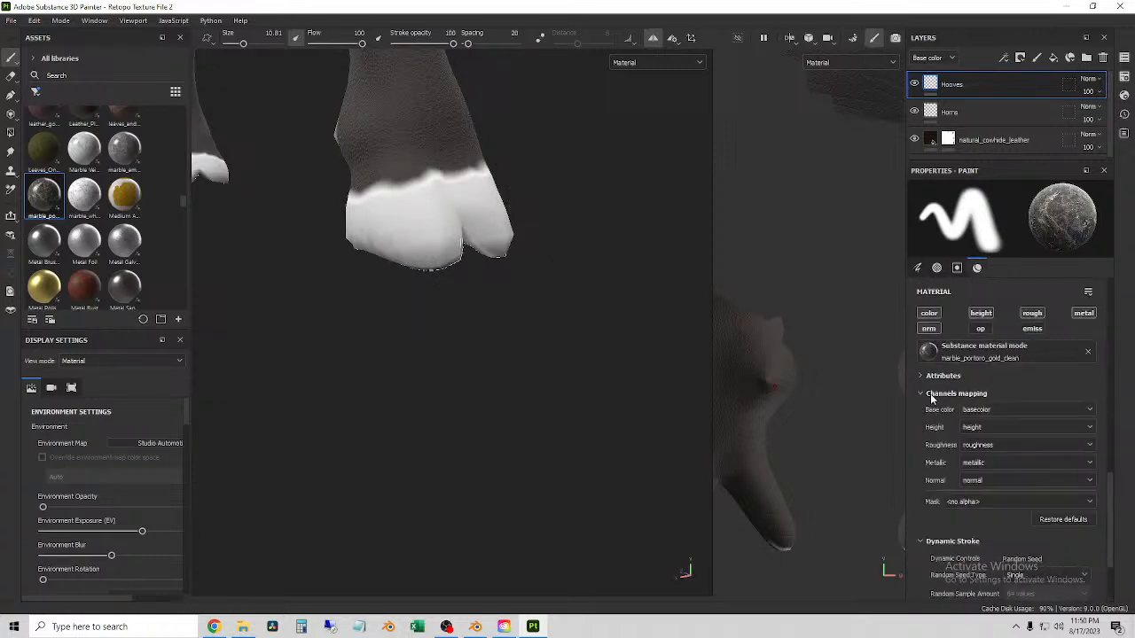
{"action": "left_click", "coordinate": [939, 377]}
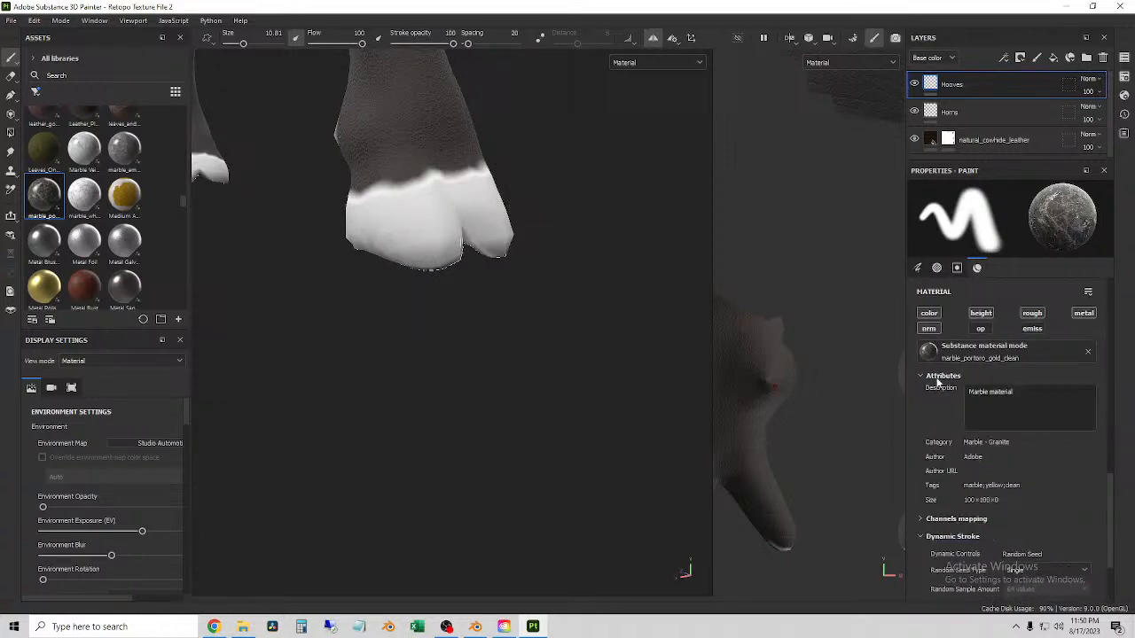
{"action": "left_click", "coordinate": [939, 378]}
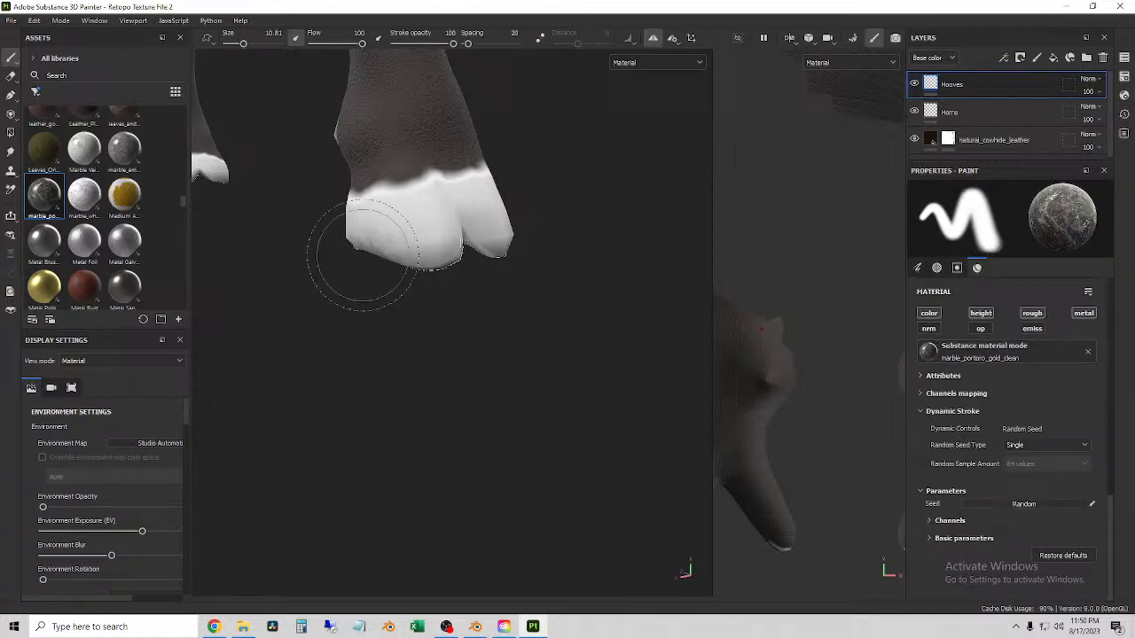
- Paint the front of the hoof with the portoro gold marble and check the coverage from the side and front
{"action": "left_click_drag", "start_coordinate": [435, 235], "coordinate": [441, 248]}
{"action": "scroll", "coordinate": [448, 256], "scroll_direction": "up", "scroll_amount": 1}
{"action": "mouse_move", "coordinate": [562, 228]}
{"action": "left_mouse_down", "text": "alt"}
{"action": "mouse_move", "coordinate": [393, 223]}
{"action": "mouse_move", "coordinate": [511, 274]}
{"action": "mouse_move", "coordinate": [472, 217]}
{"action": "mouse_move", "coordinate": [646, 215]}
{"action": "mouse_move", "coordinate": [393, 253]}
{"action": "left_mouse_up", "text": "alt"}
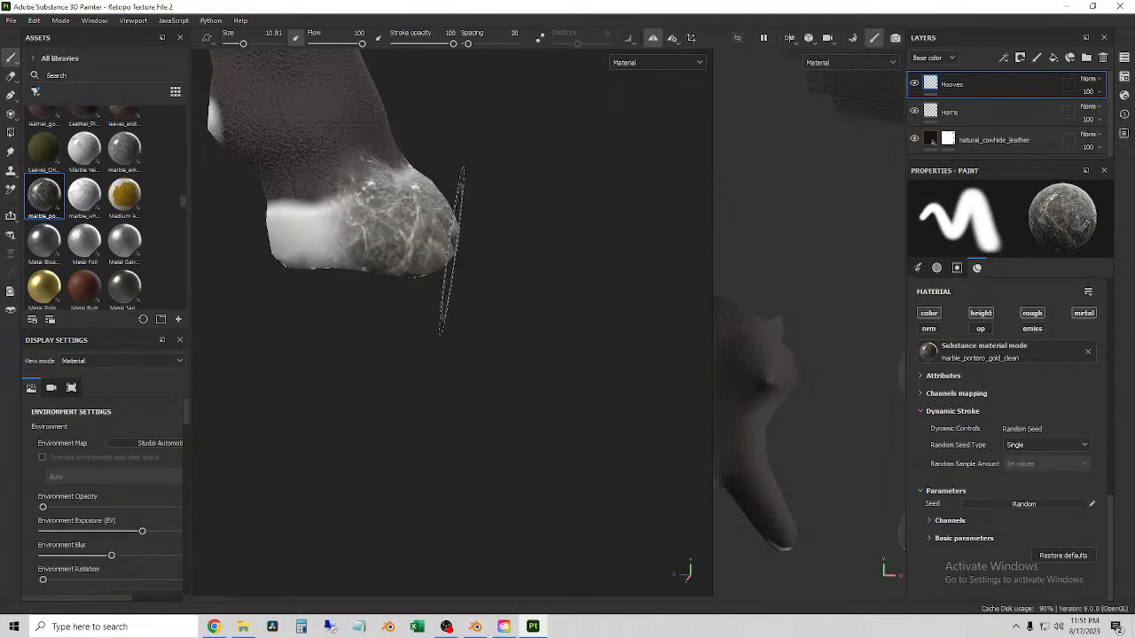
{"action": "mouse_move", "coordinate": [421, 275]}
{"action": "left_mouse_down", "text": "alt"}
{"action": "mouse_move", "coordinate": [271, 284]}
{"action": "mouse_move", "coordinate": [426, 281]}
{"action": "left_mouse_up", "text": "alt"}
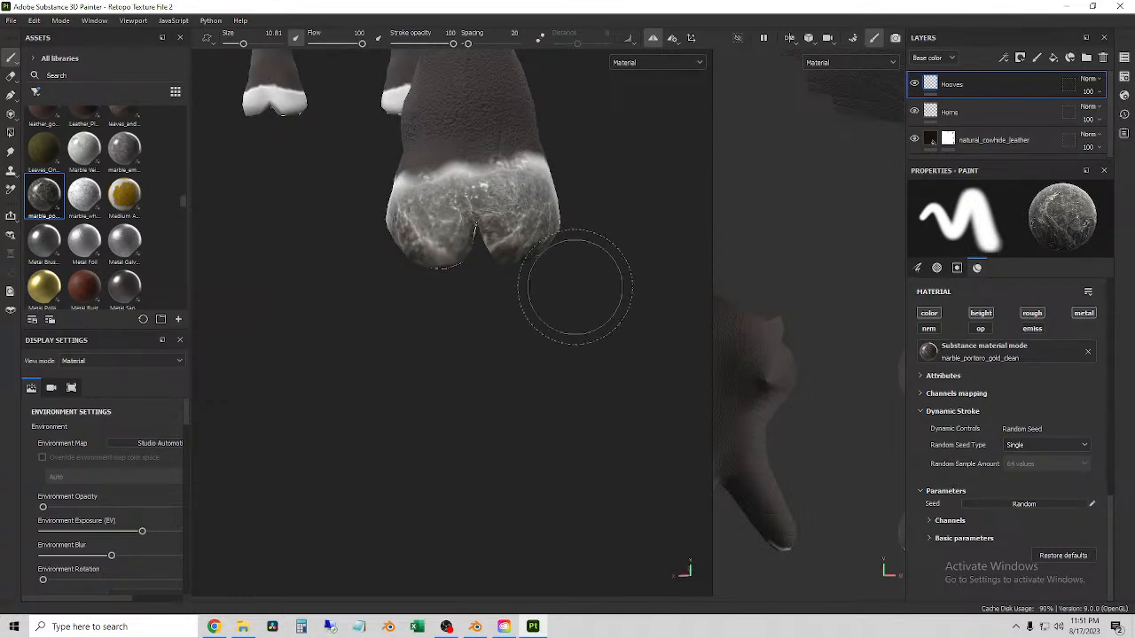
- Review the marble's basic parameters and set its Normal channel to False
{"action": "left_click", "coordinate": [945, 394]}
{"action": "left_click", "coordinate": [945, 394]}
{"action": "left_click", "coordinate": [957, 537]}
{"action": "scroll", "coordinate": [959, 539], "scroll_direction": "down", "scroll_amount": 5}
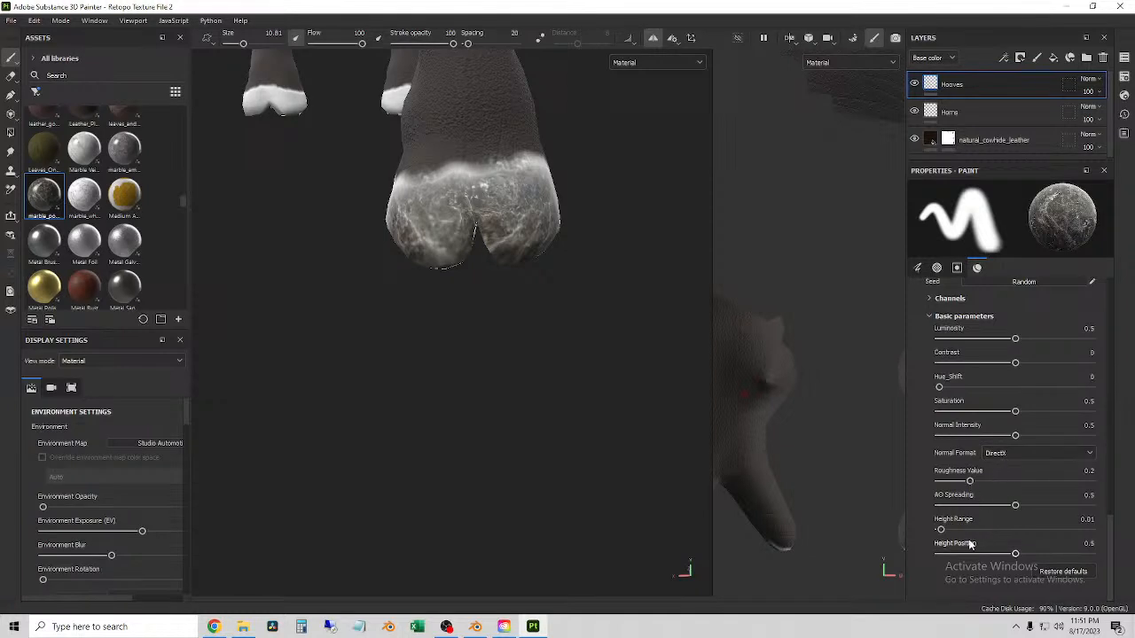
{"action": "scroll", "coordinate": [980, 505], "scroll_direction": "up", "scroll_amount": 2}
{"action": "left_click", "coordinate": [947, 370]}
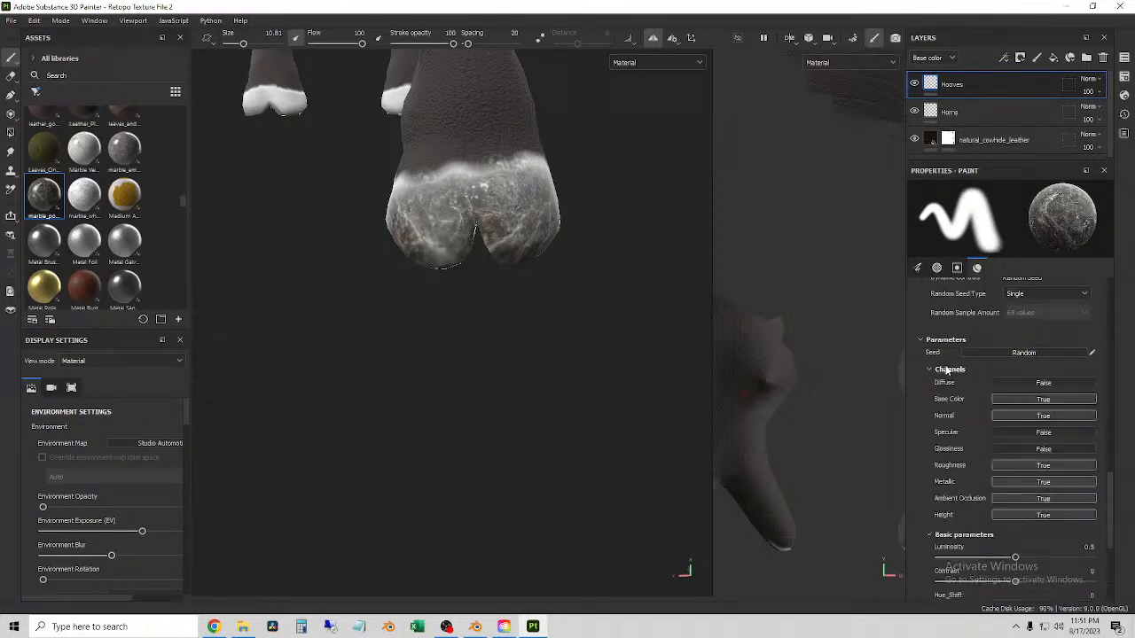
{"action": "left_click", "coordinate": [1037, 416]}
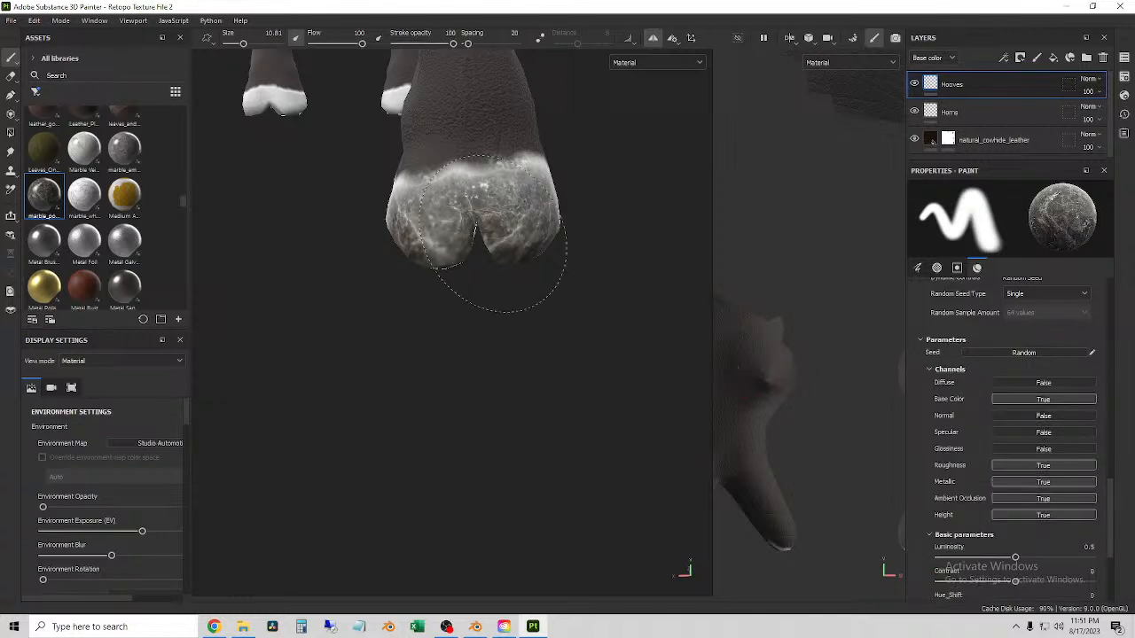
- Paint over the front of the hoof again and extend the marble around its back and inner sides
{"action": "mouse_move", "coordinate": [486, 229]}
{"action": "left_mouse_down"}
{"action": "mouse_move", "coordinate": [449, 236]}
{"action": "mouse_move", "coordinate": [534, 242]}
{"action": "left_mouse_up"}
{"action": "scroll", "coordinate": [447, 257], "scroll_direction": "up", "scroll_amount": 2}
{"action": "left_click_drag", "start_coordinate": [438, 257], "coordinate": [493, 252], "text": "alt"}
{"action": "middle_click_drag", "start_coordinate": [383, 232], "coordinate": [498, 249], "text": "alt"}
{"action": "mouse_move", "coordinate": [494, 248]}
{"action": "left_mouse_down"}
{"action": "mouse_move", "coordinate": [476, 241]}
{"action": "mouse_move", "coordinate": [380, 293]}
{"action": "mouse_move", "coordinate": [739, 235]}
{"action": "left_mouse_up"}
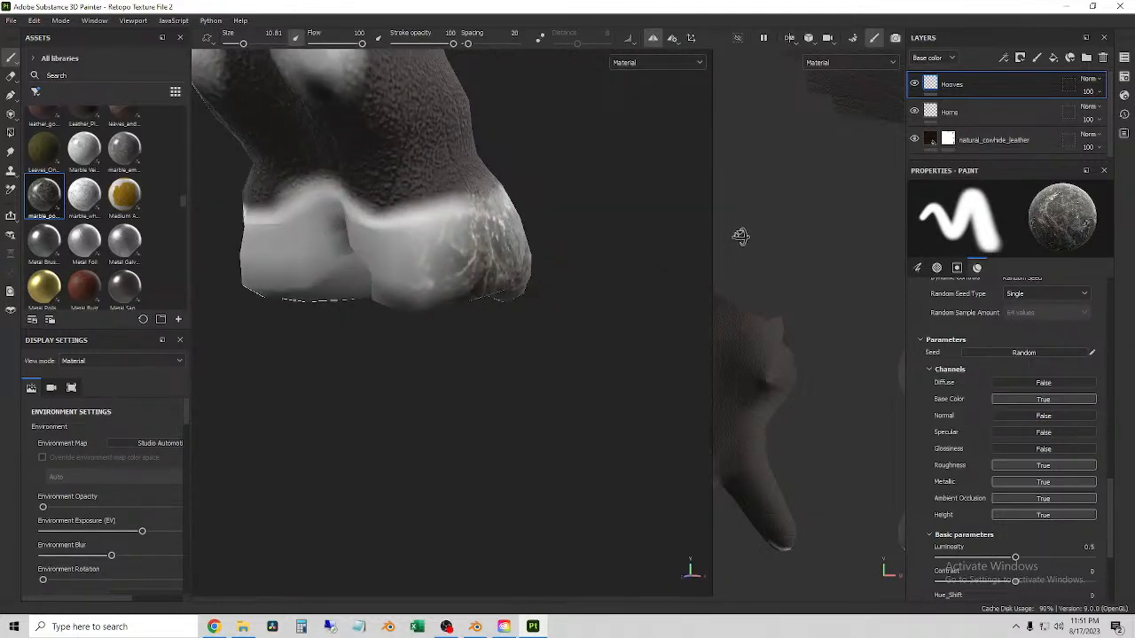
{"action": "mouse_move", "coordinate": [417, 264]}
{"action": "left_mouse_down"}
{"action": "mouse_move", "coordinate": [302, 266]}
{"action": "mouse_move", "coordinate": [311, 292]}
{"action": "left_mouse_up"}
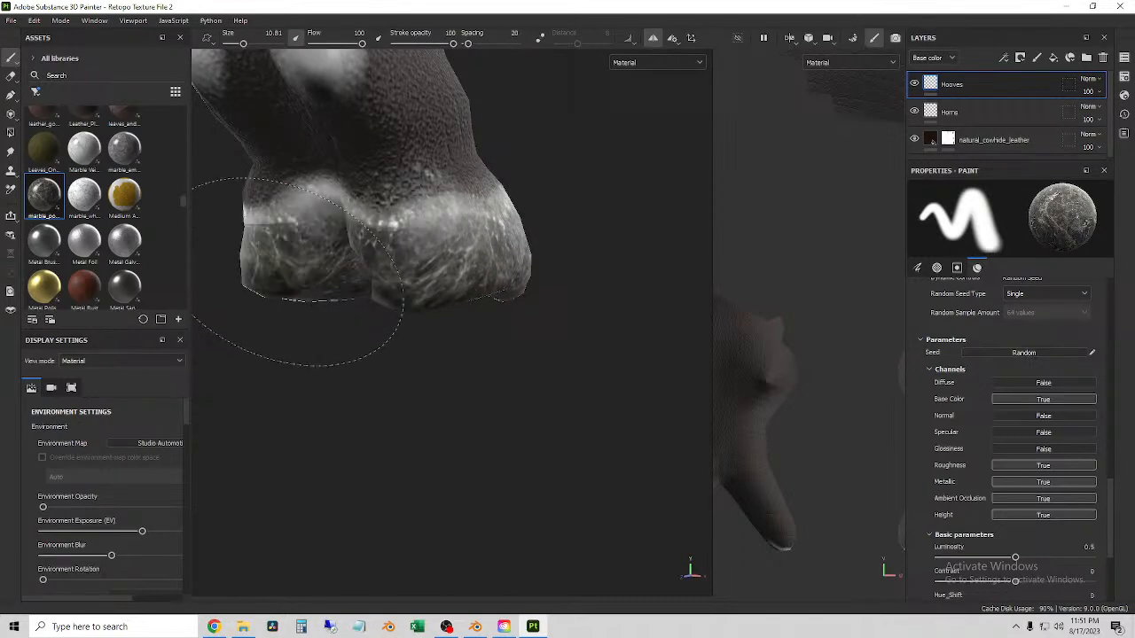
{"action": "left_click_drag", "start_coordinate": [500, 273], "coordinate": [277, 306], "text": "alt"}
{"action": "scroll", "coordinate": [456, 299], "scroll_direction": "down", "scroll_amount": 4}
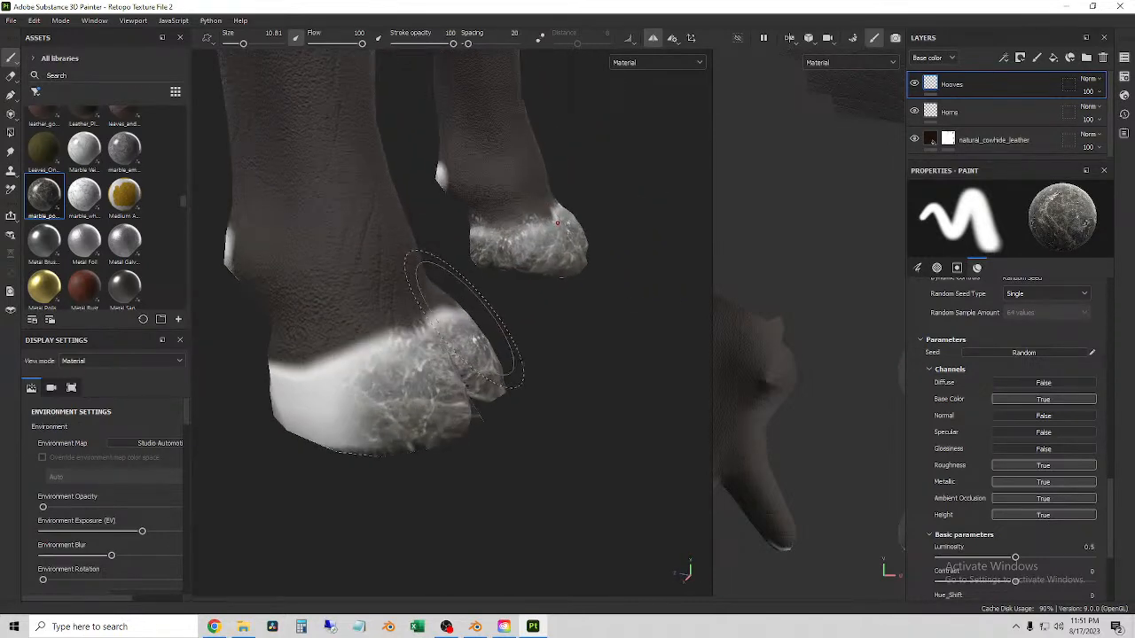
- Undo all the marble strokes painted on the hooves
{"action": "key", "text": "ctrl+z"}
{"action": "key", "text": "ctrl+z"}
{"action": "key", "text": "ctrl+z"}
{"action": "key", "text": "ctrl+z"}
{"action": "key", "text": "ctrl+z"}
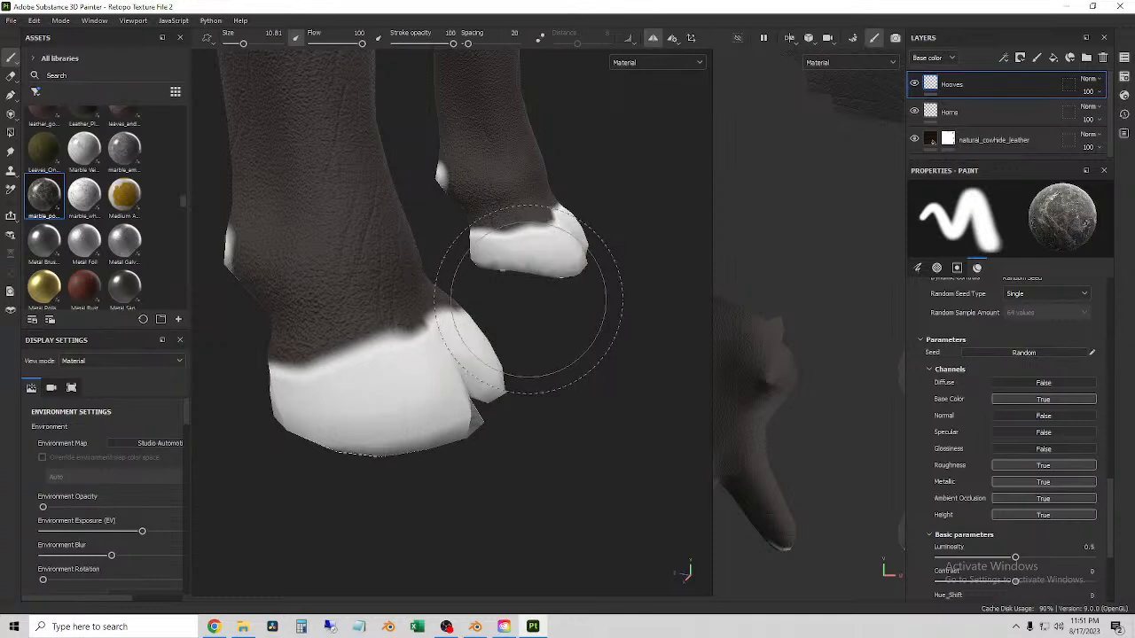
{"action": "left_click_drag", "start_coordinate": [552, 297], "coordinate": [417, 287], "text": "alt"}
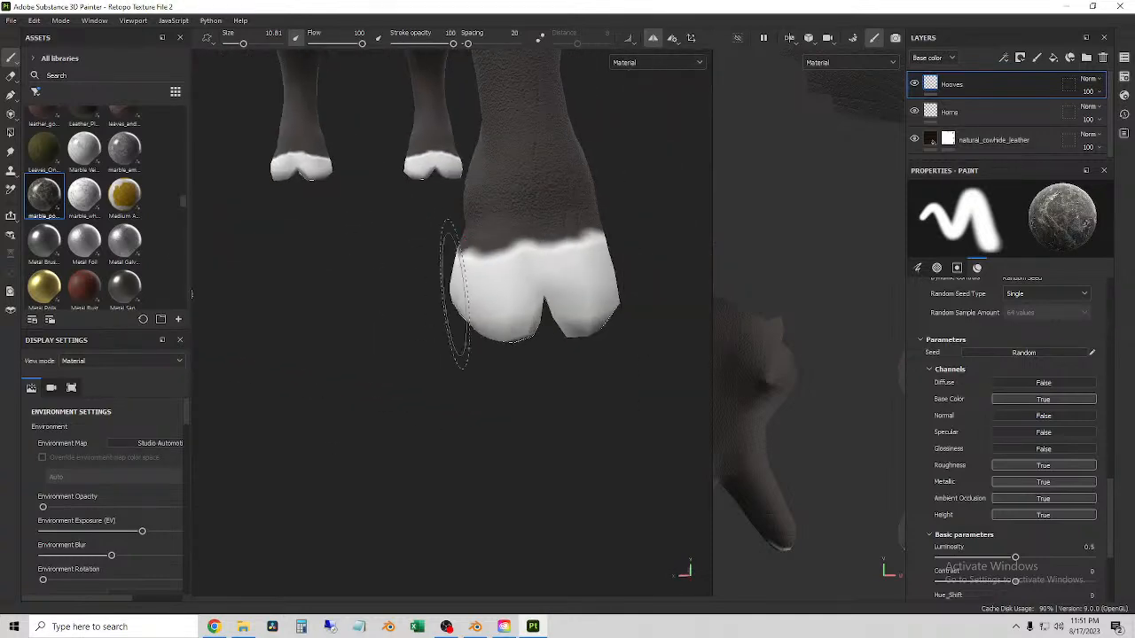
- Browse the material library and search it for rock materials as an alternative for the hooves
{"action": "scroll", "coordinate": [92, 219], "scroll_direction": "down", "scroll_amount": 5}
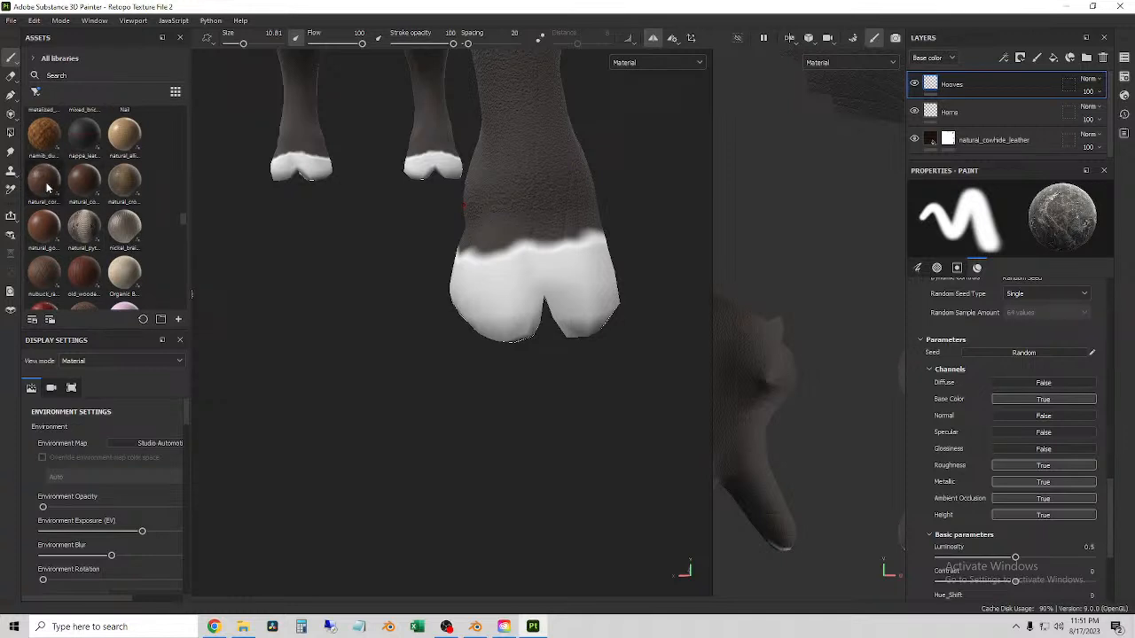
{"action": "scroll", "coordinate": [137, 263], "scroll_direction": "up", "scroll_amount": 8}
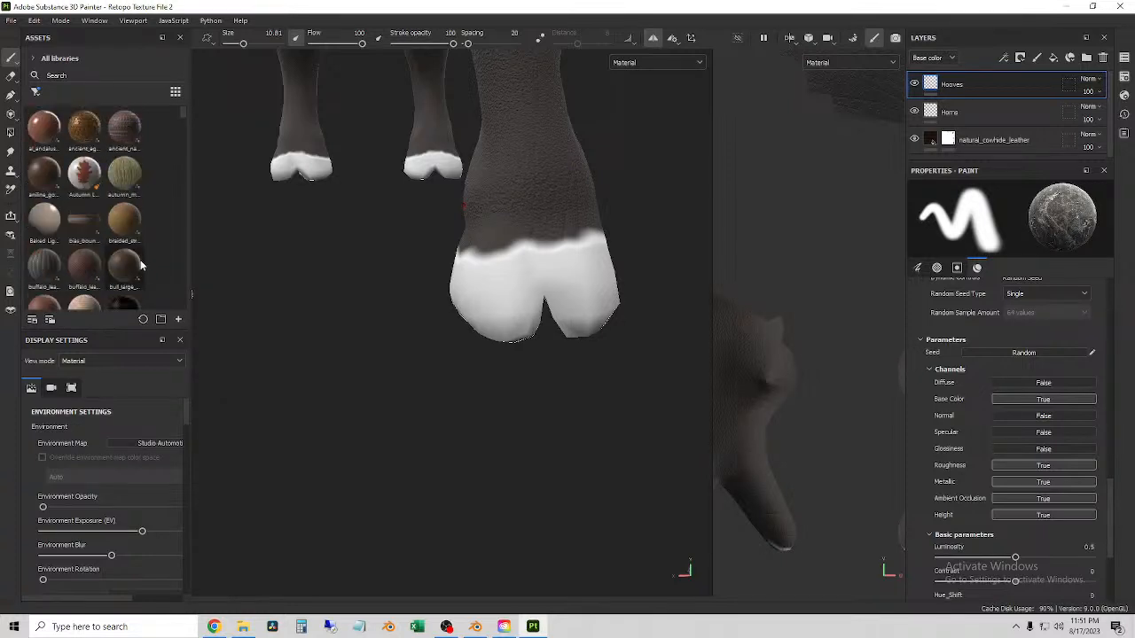
{"action": "left_click", "coordinate": [76, 75]}
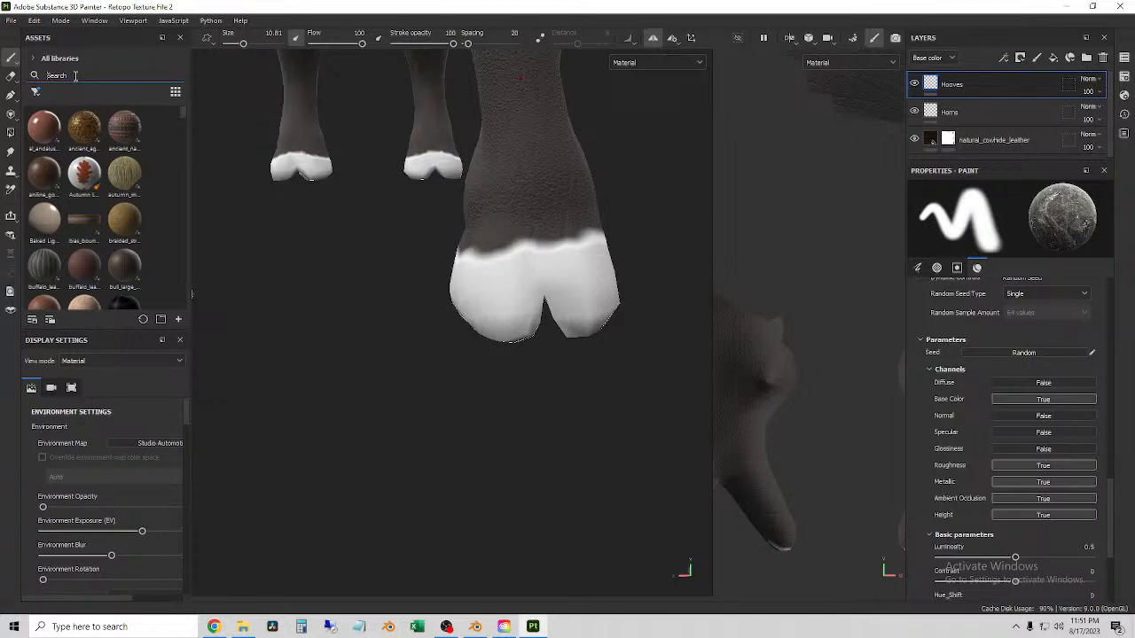
{"action": "type", "text": "rock"}
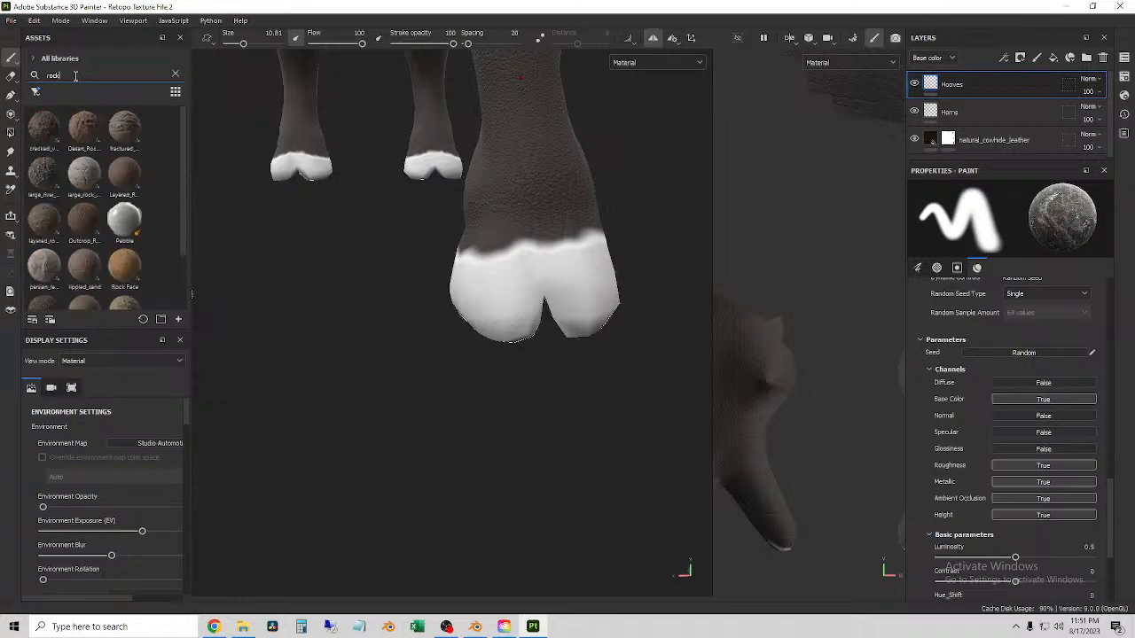
{"action": "scroll", "coordinate": [143, 227], "scroll_direction": "down", "scroll_amount": 1}
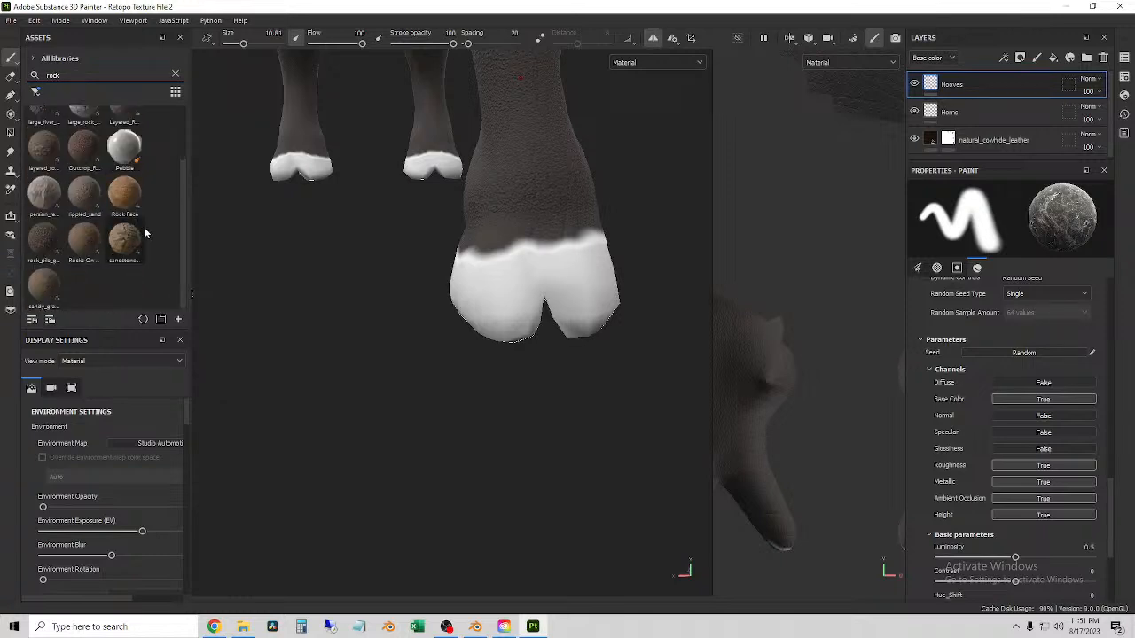
{"action": "scroll", "coordinate": [156, 267], "scroll_direction": "up", "scroll_amount": 1}
- Search the assets for marble and compare the previews of the red, white and brown marble materials
{"action": "left_click_drag", "start_coordinate": [66, 77], "coordinate": [28, 78]}
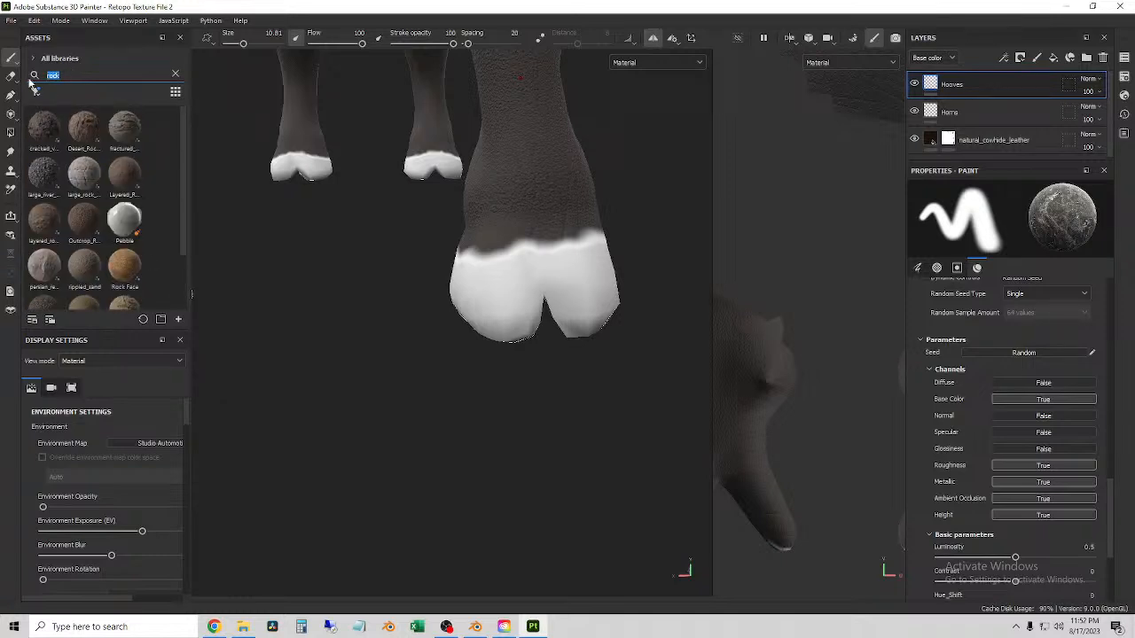
{"action": "type", "text": "marble"}
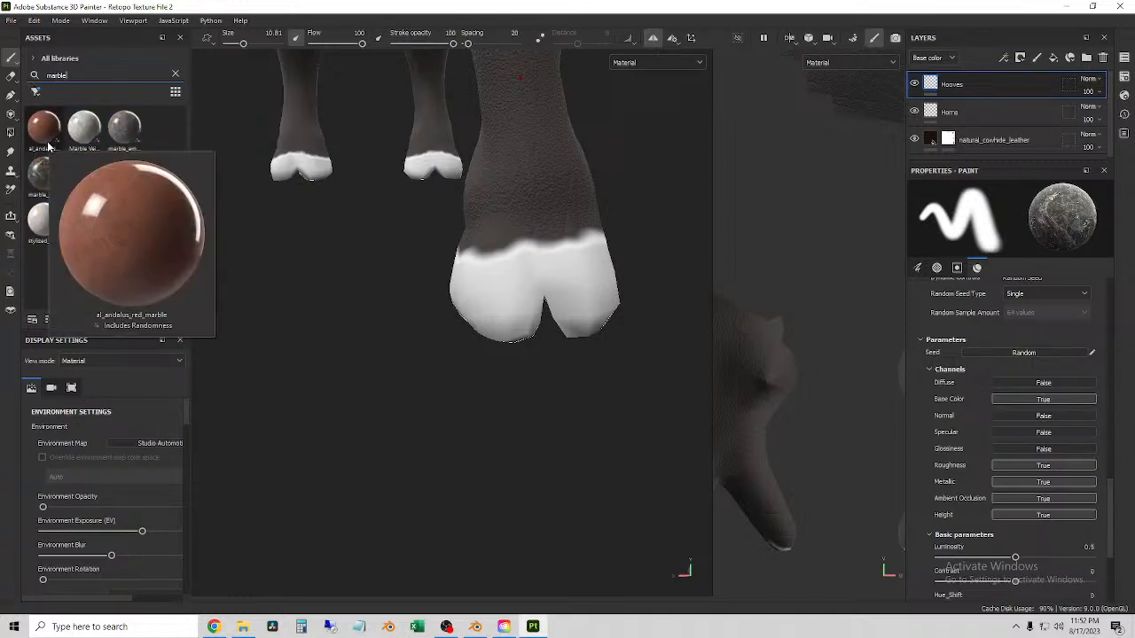
{"action": "mouse_move", "coordinate": [122, 180]}
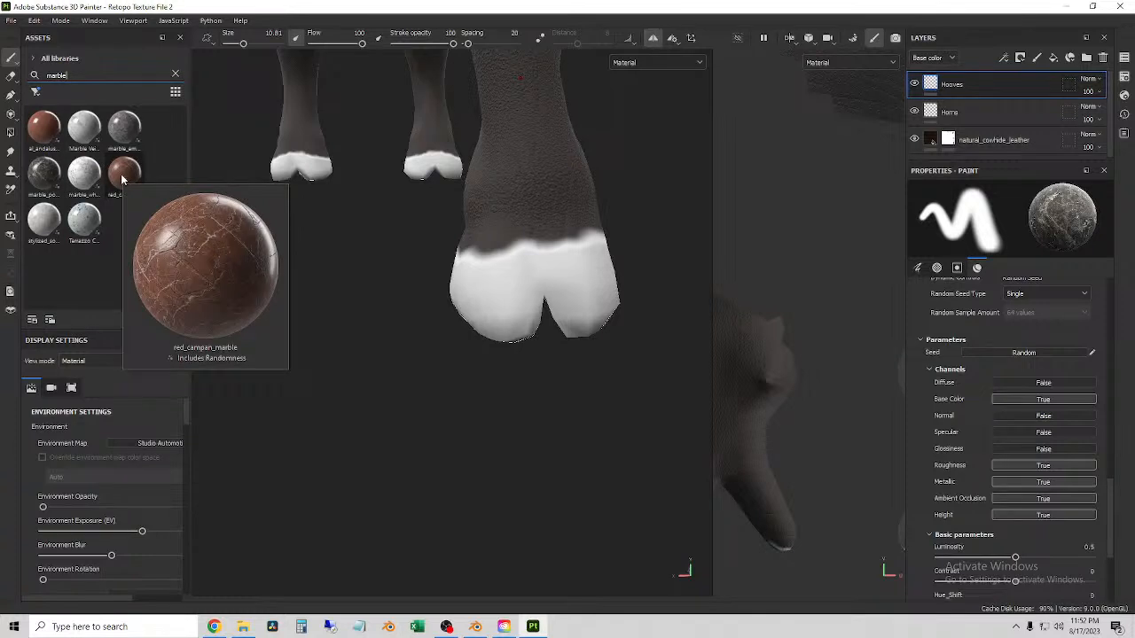
{"action": "mouse_move", "coordinate": [47, 175]}
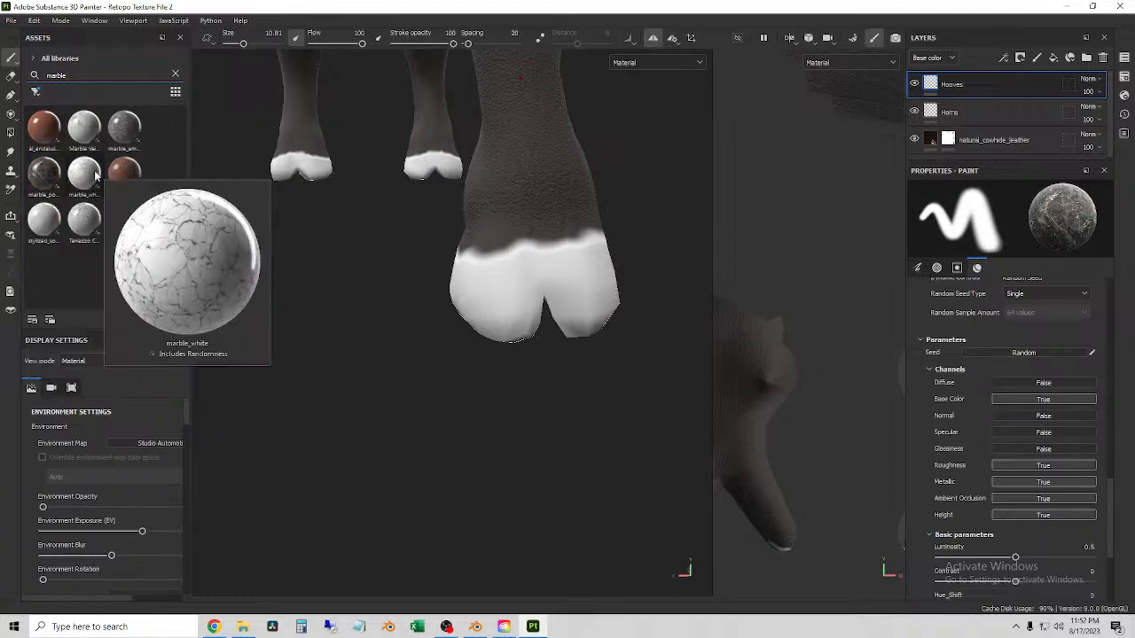
{"action": "mouse_move", "coordinate": [133, 124]}
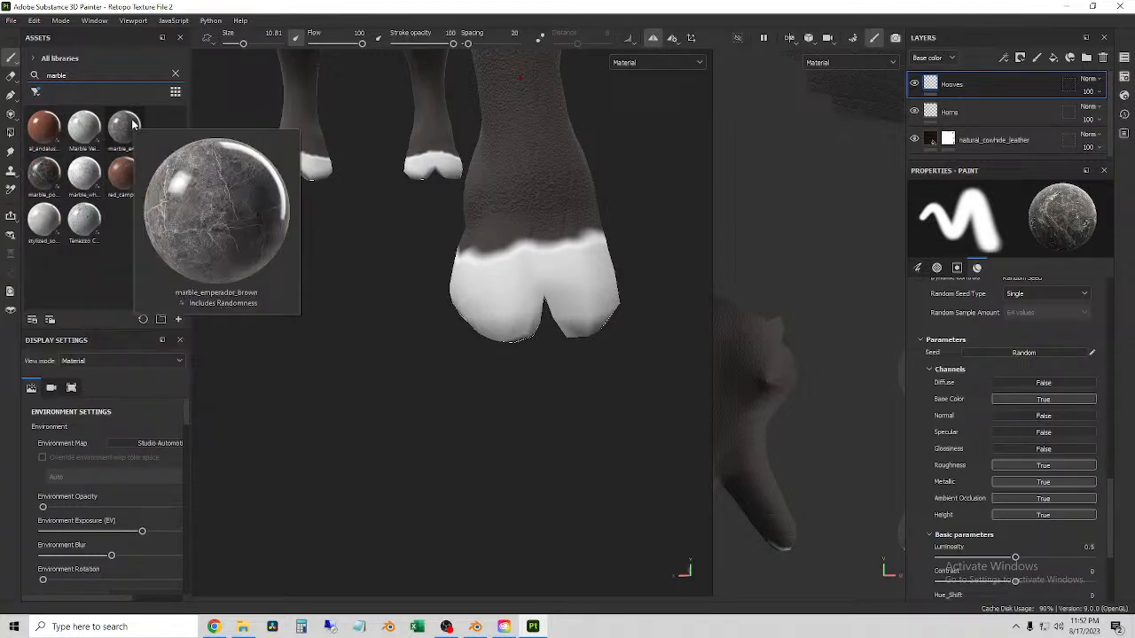
{"action": "mouse_move", "coordinate": [80, 124]}
{"action": "mouse_move", "coordinate": [41, 113]}
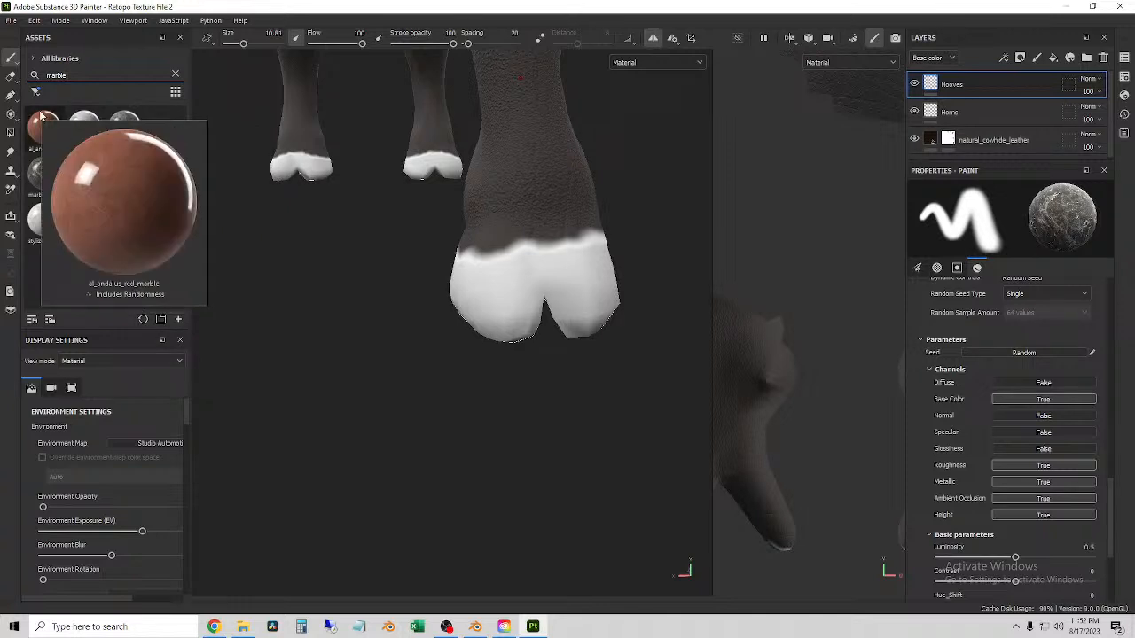
- Load al_andalus_red_marble as the Hooves brush material and undo the trial stroke on the hoof
{"action": "left_click", "coordinate": [43, 118]}
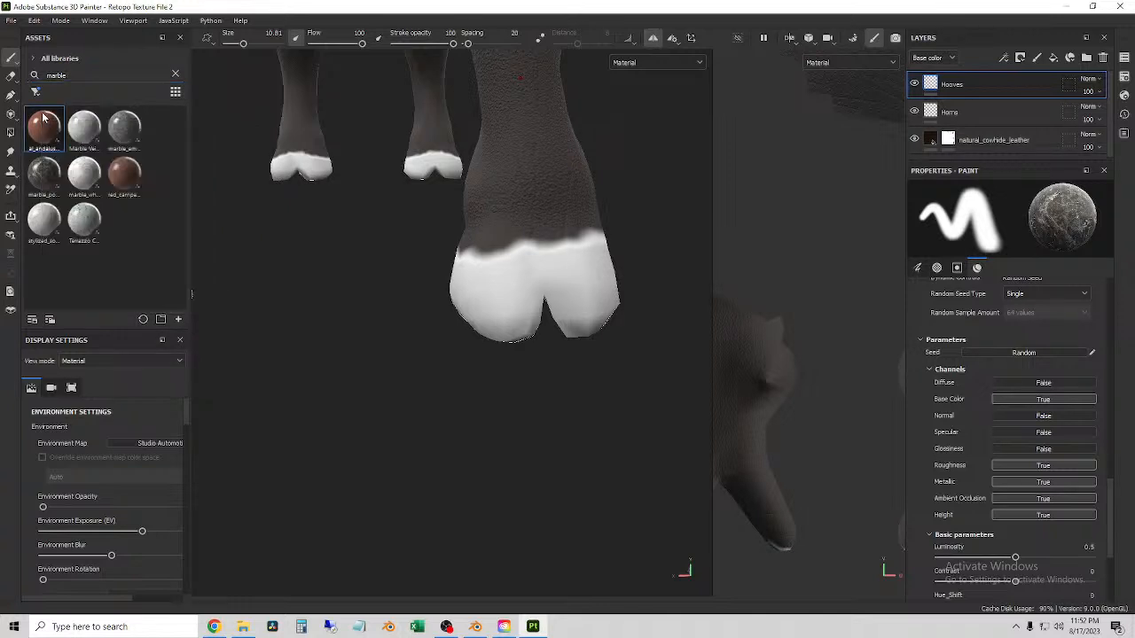
{"action": "left_click_drag", "start_coordinate": [481, 342], "coordinate": [510, 297]}
{"action": "key", "text": "ctrl+z"}
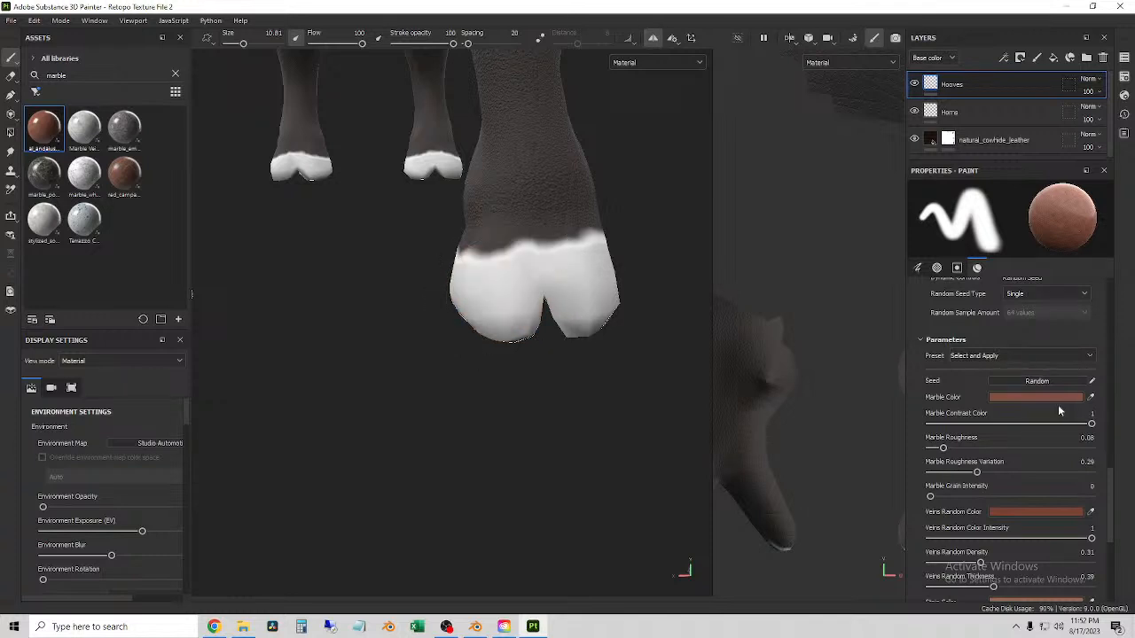
- Set the brush material's Marble Color to a dark neutral grey
{"action": "left_click", "coordinate": [1064, 397]}
{"action": "left_click_drag", "start_coordinate": [976, 511], "coordinate": [917, 529]}
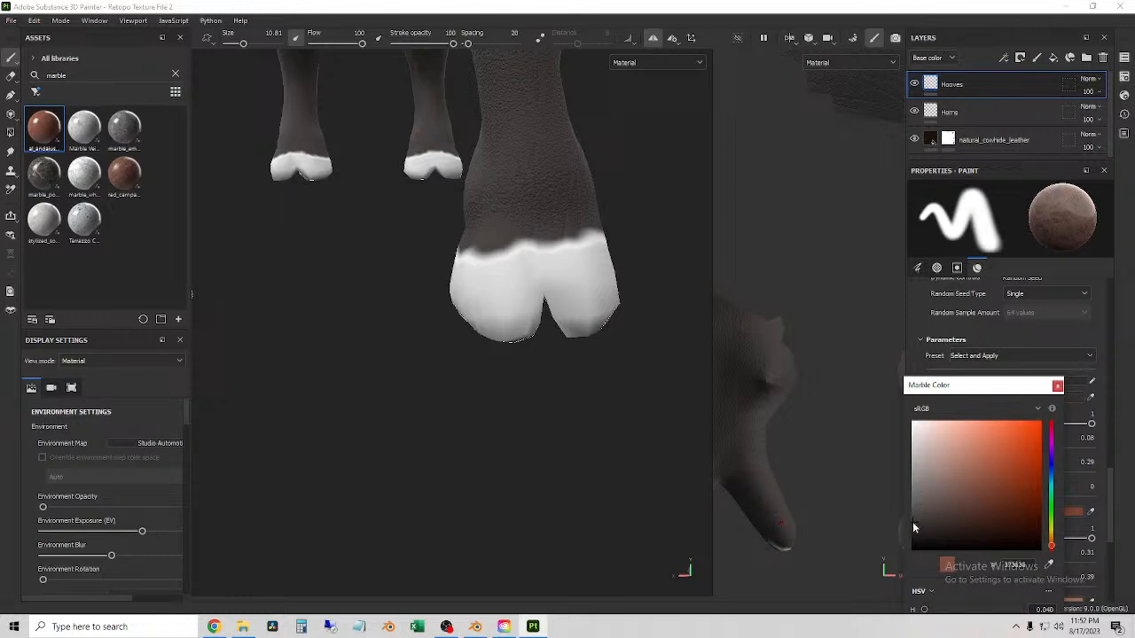
{"action": "left_click", "coordinate": [1058, 387]}
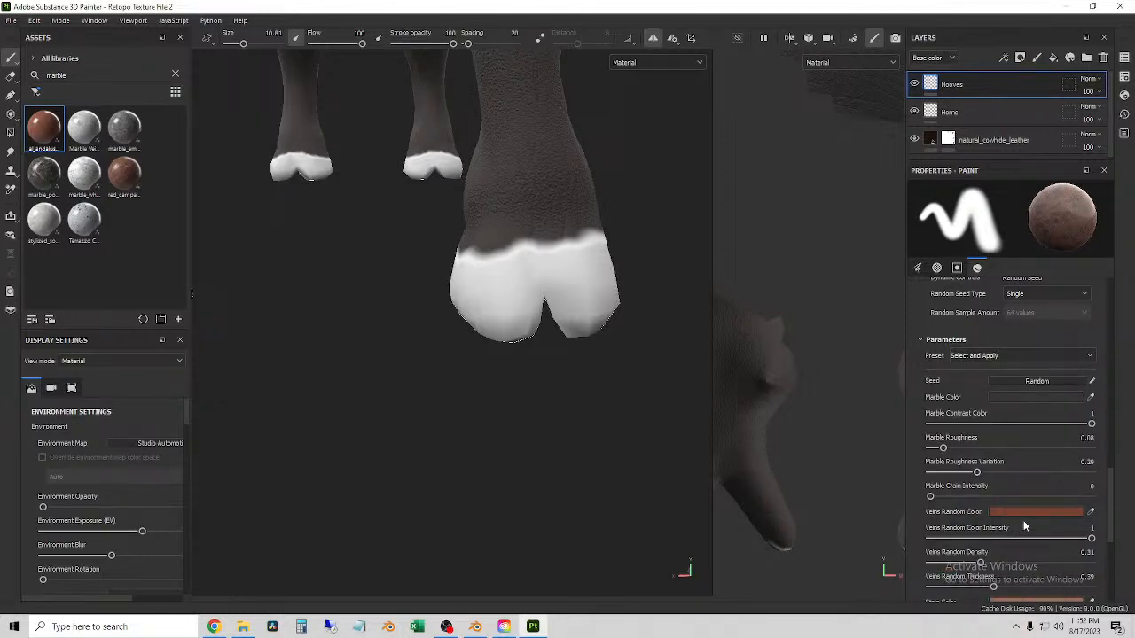
- Set the marble's Stain Color to black and its Aggregate Color to near-black
{"action": "scroll", "coordinate": [1026, 507], "scroll_direction": "down", "scroll_amount": 2}
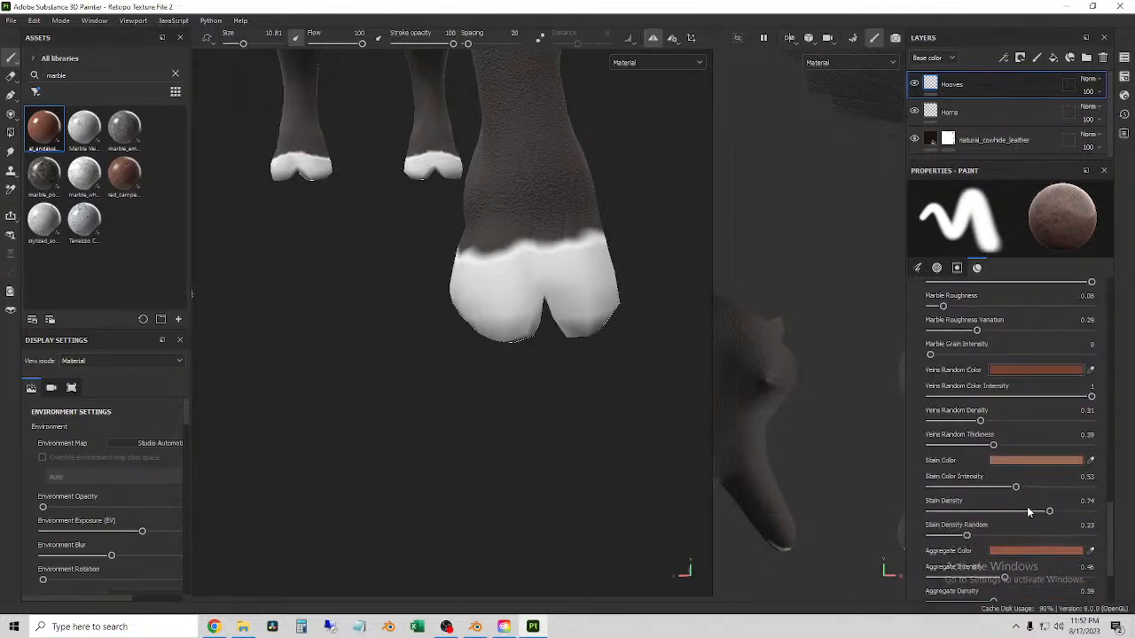
{"action": "left_click", "coordinate": [1061, 460]}
{"action": "left_click_drag", "start_coordinate": [977, 529], "coordinate": [939, 548]}
{"action": "left_click", "coordinate": [1057, 387]}
{"action": "scroll", "coordinate": [1010, 425], "scroll_direction": "down", "scroll_amount": 3}
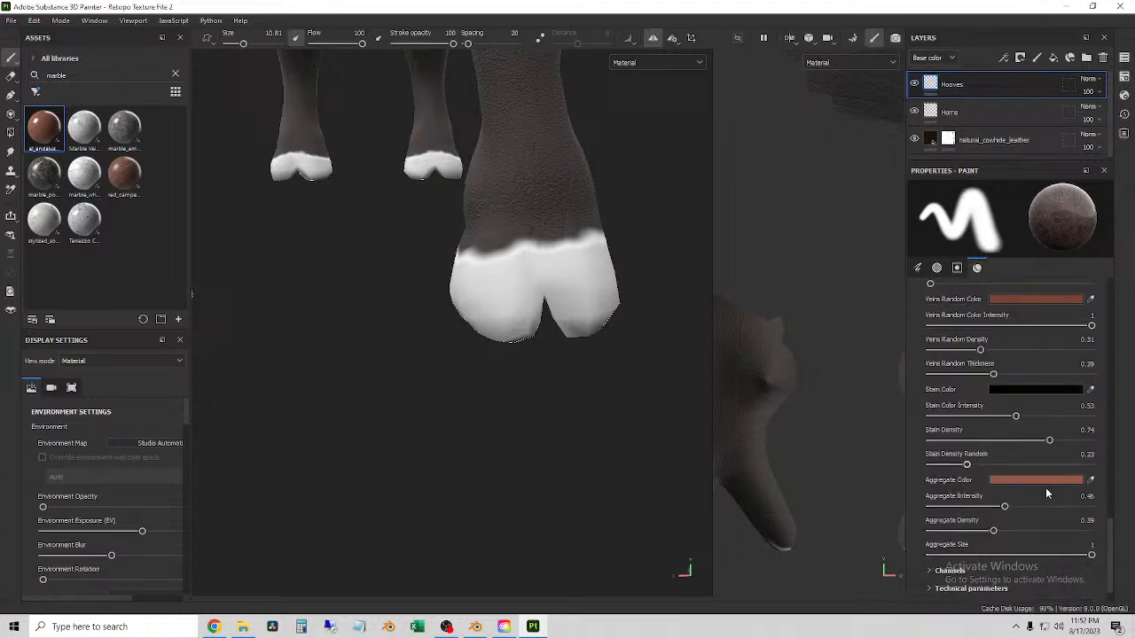
{"action": "left_click", "coordinate": [1023, 445]}
{"action": "left_click", "coordinate": [976, 500]}
{"action": "left_click_drag", "start_coordinate": [978, 504], "coordinate": [922, 553]}
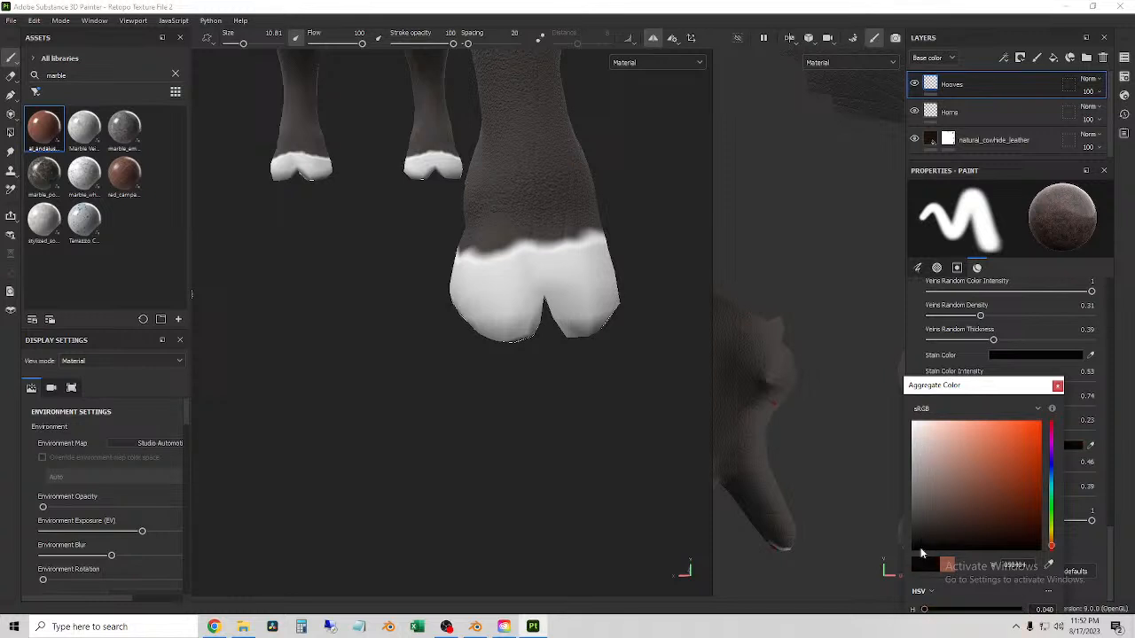
{"action": "left_click", "coordinate": [1057, 385]}
- Set the marble's Veins Random Color to a neutral medium grey
{"action": "scroll", "coordinate": [1050, 394], "scroll_direction": "up", "scroll_amount": 4}
{"action": "left_click", "coordinate": [1038, 406]}
{"action": "left_click_drag", "start_coordinate": [993, 434], "coordinate": [947, 520]}
{"action": "left_click_drag", "start_coordinate": [946, 520], "coordinate": [981, 546]}
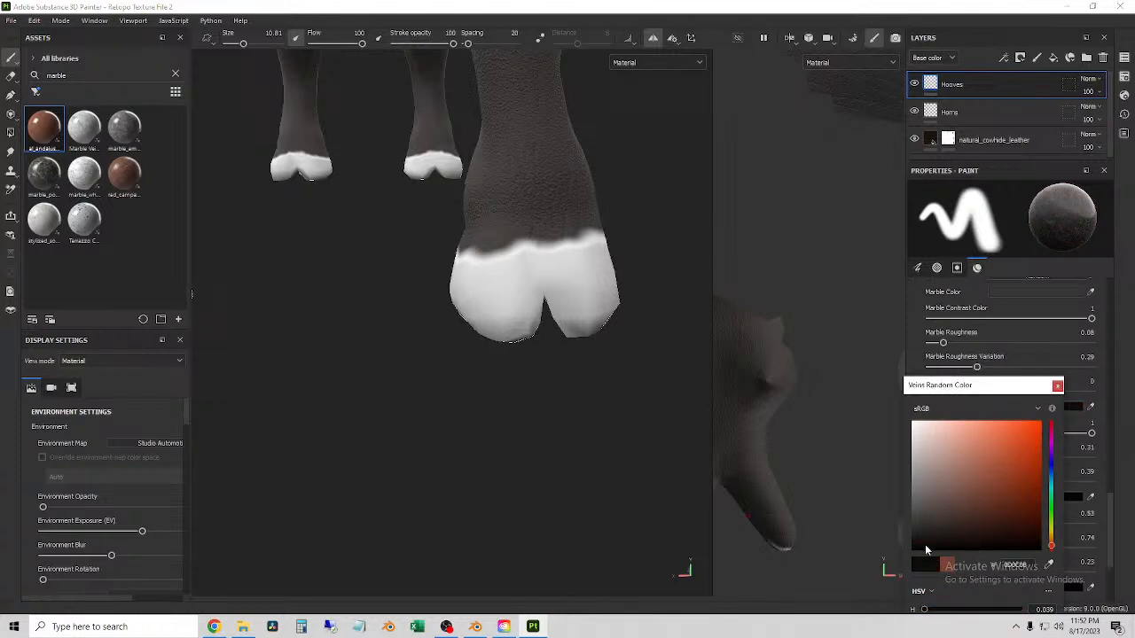
{"action": "left_click_drag", "start_coordinate": [922, 552], "coordinate": [910, 497]}
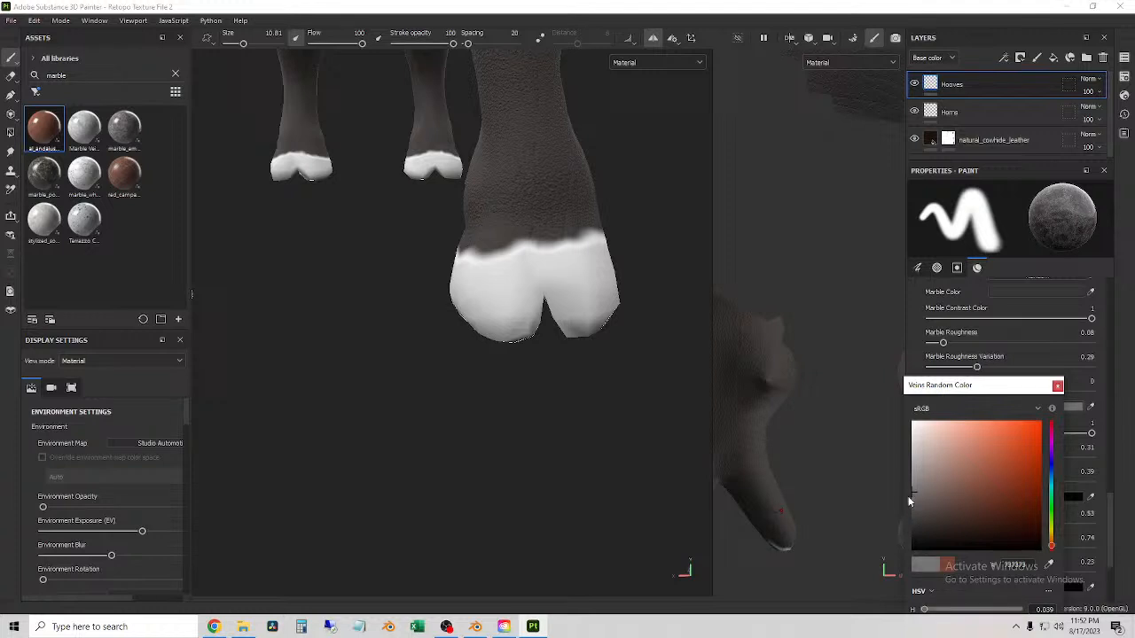
- Fine-tune the marble's Stain Color and Aggregate Color as near-black tones
{"action": "left_click", "coordinate": [1058, 388]}
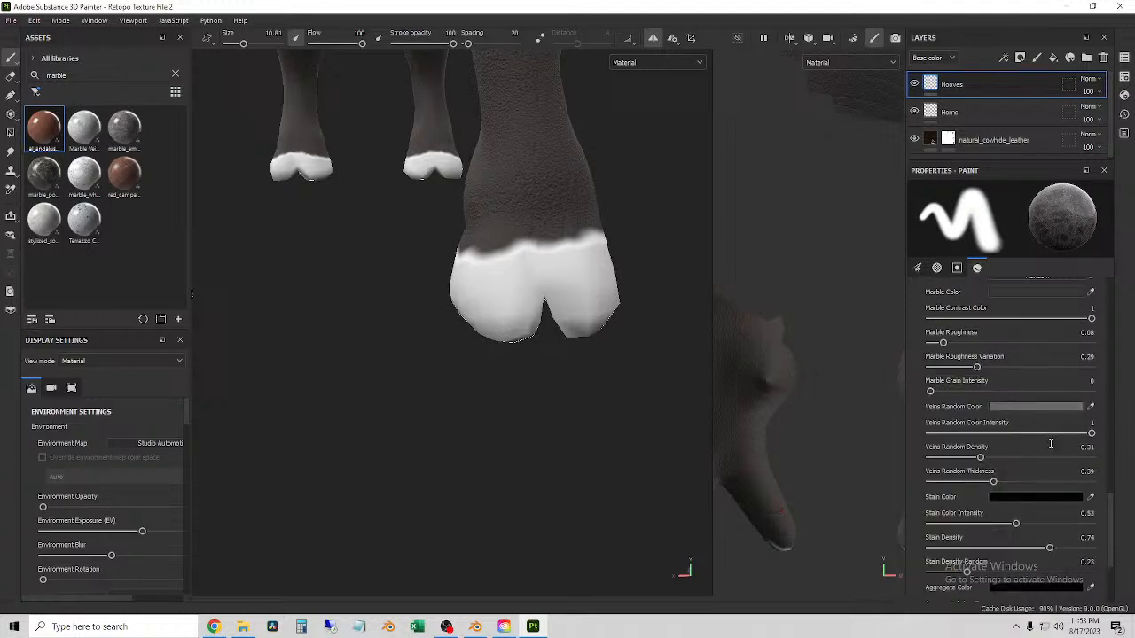
{"action": "scroll", "coordinate": [1047, 497], "scroll_direction": "down", "scroll_amount": 1}
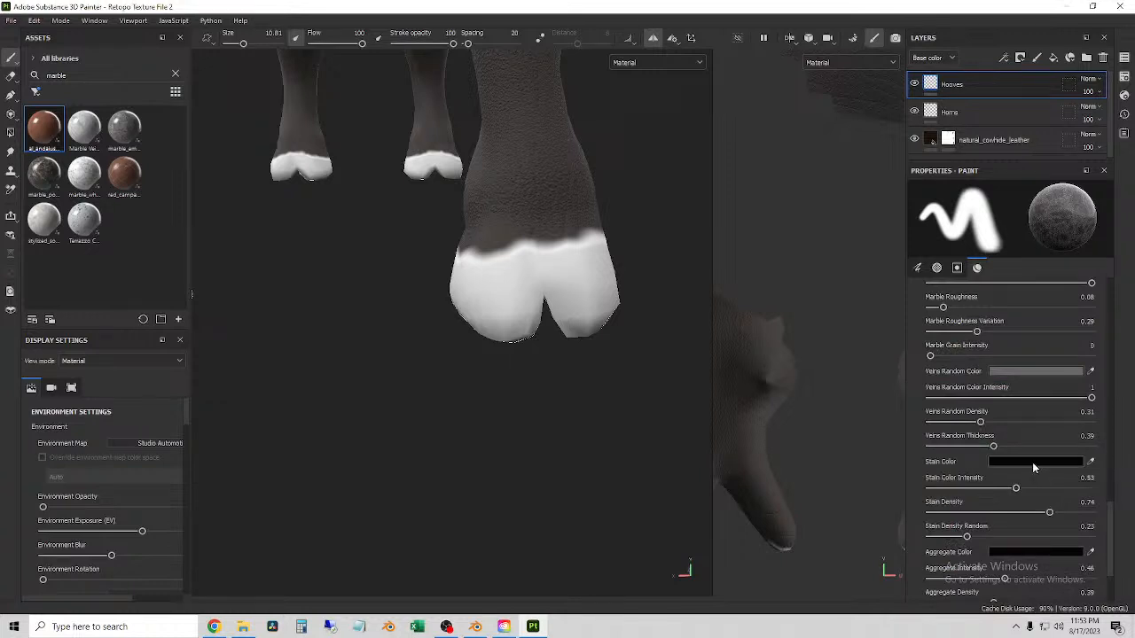
{"action": "left_click", "coordinate": [1033, 463]}
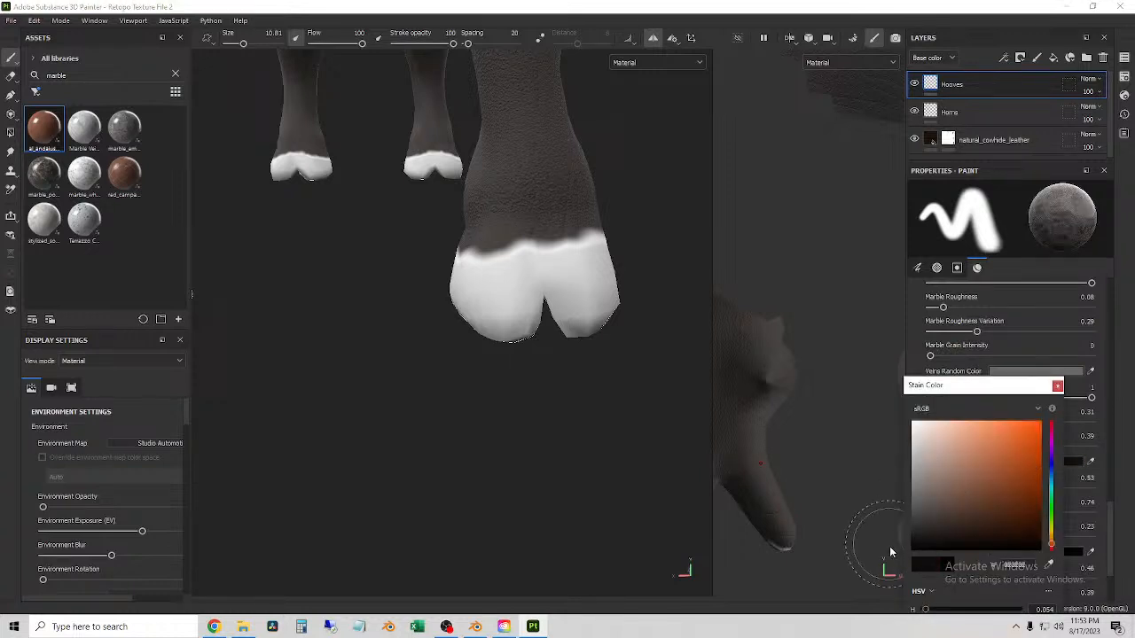
{"action": "left_click", "coordinate": [1058, 387]}
{"action": "left_click", "coordinate": [1072, 551]}
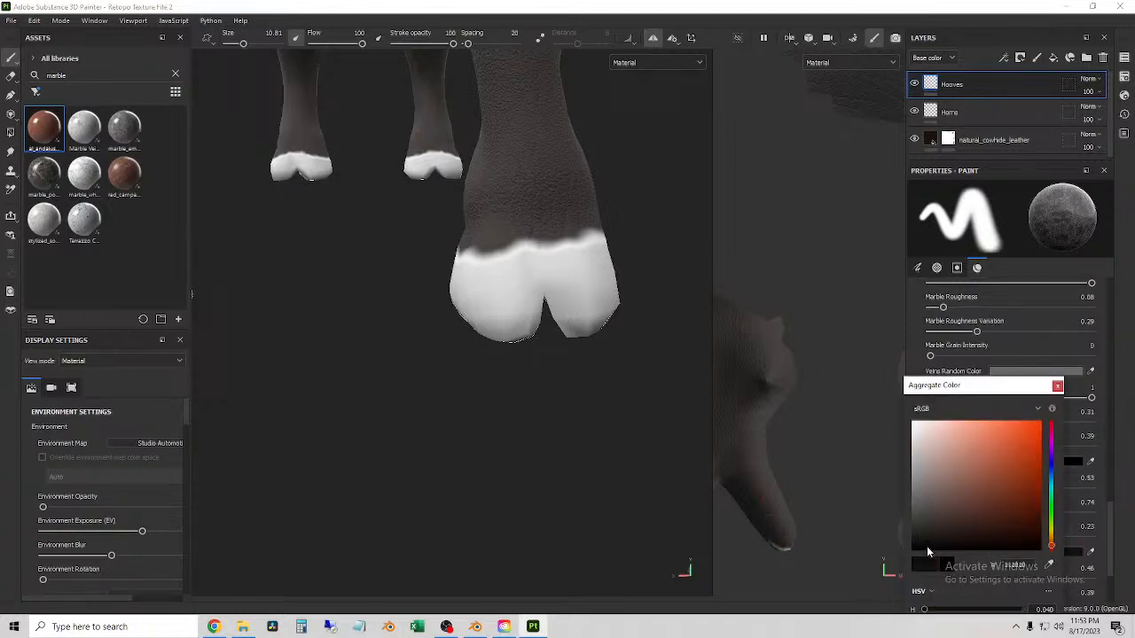
{"action": "left_click", "coordinate": [1058, 386]}
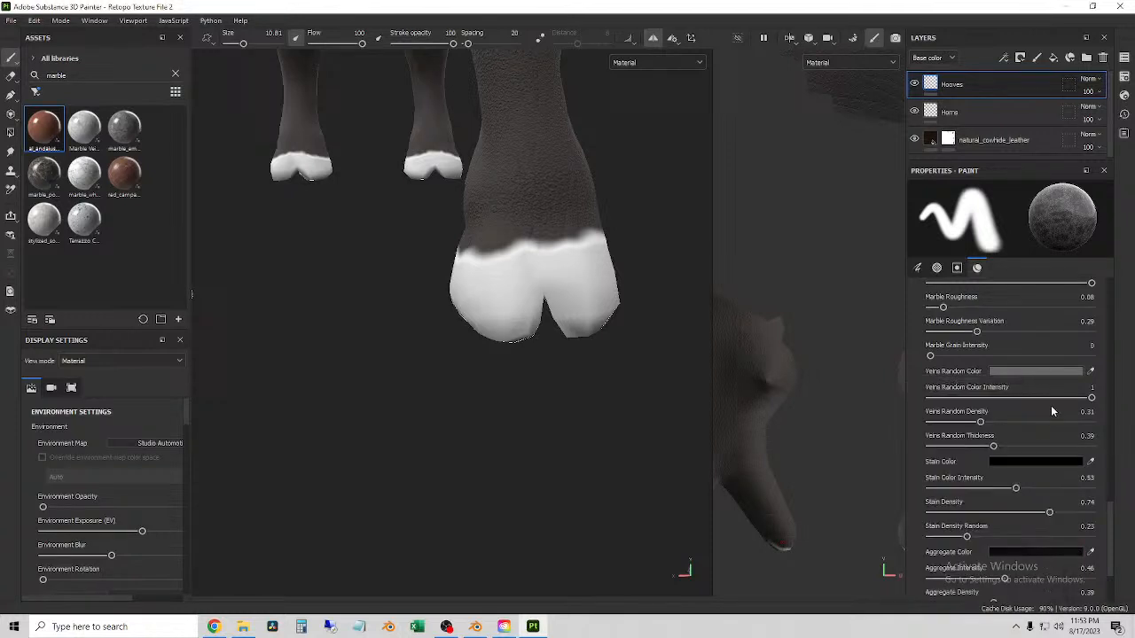
- Set the brush material's Marble Color to pure black (000000)
{"action": "scroll", "coordinate": [1027, 440], "scroll_direction": "up", "scroll_amount": 4}
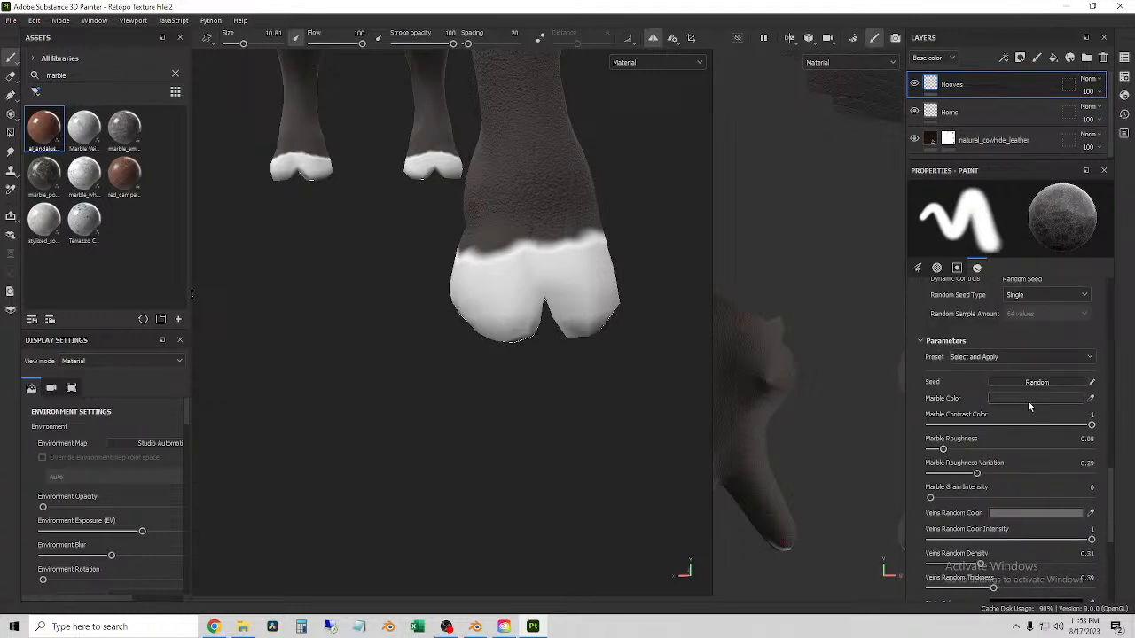
{"action": "left_click", "coordinate": [1022, 399]}
{"action": "left_click", "coordinate": [932, 546]}
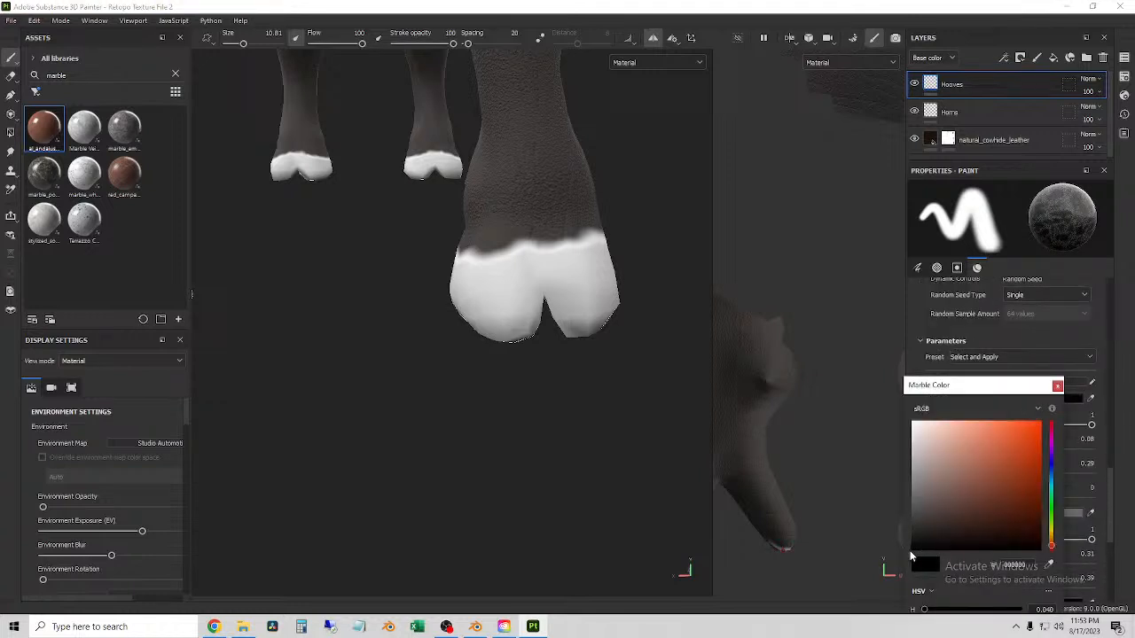
{"action": "left_click", "coordinate": [1058, 386]}
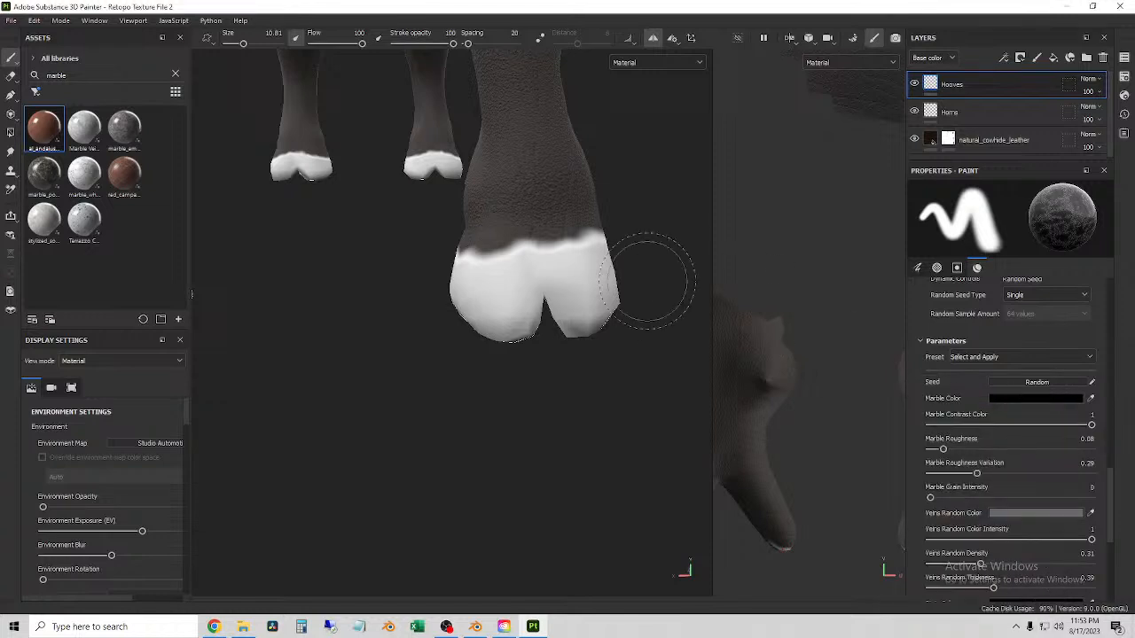
- Paint a trial stroke of the black marble on the front hoof and undo it
{"action": "mouse_move", "coordinate": [523, 315]}
{"action": "left_mouse_down"}
{"action": "mouse_move", "coordinate": [572, 319]}
{"action": "mouse_move", "coordinate": [594, 288]}
{"action": "mouse_move", "coordinate": [514, 300]}
{"action": "mouse_move", "coordinate": [541, 277]}
{"action": "mouse_move", "coordinate": [504, 276]}
{"action": "mouse_move", "coordinate": [579, 284]}
{"action": "mouse_move", "coordinate": [529, 277]}
{"action": "left_mouse_up"}
{"action": "scroll", "coordinate": [599, 294], "scroll_direction": "up", "scroll_amount": 1}
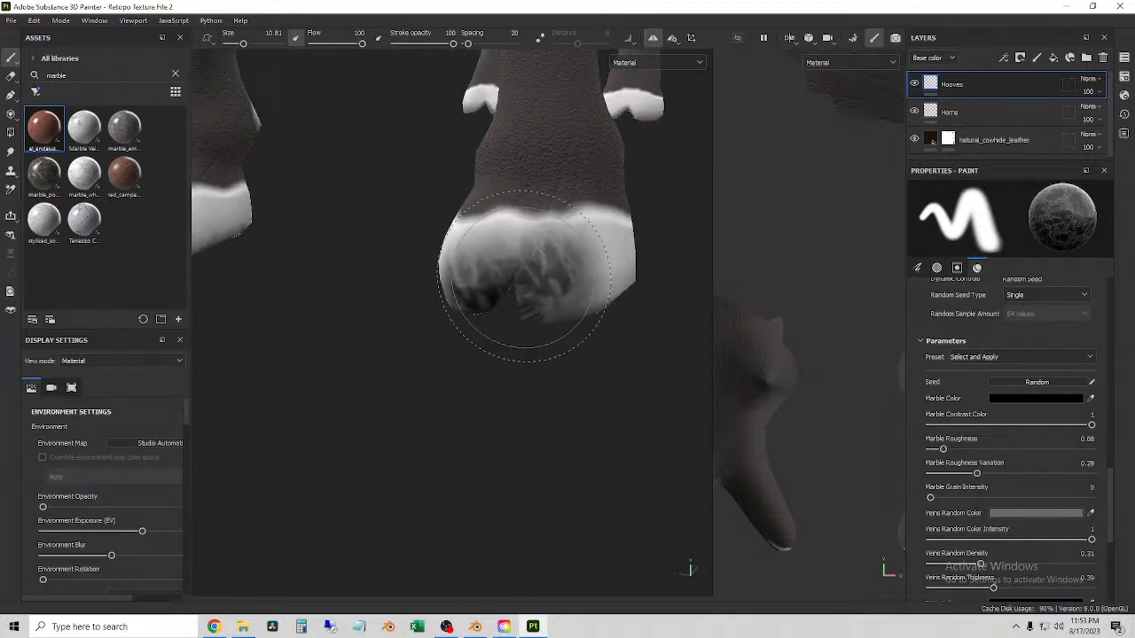
{"action": "key", "text": "ctrl+z"}
- Set Veins Random Density to 0.03, Veins Random Thickness to 0.13 and Marble Roughness to 0.28 for the marble
{"action": "scroll", "coordinate": [969, 422], "scroll_direction": "down", "scroll_amount": 4}
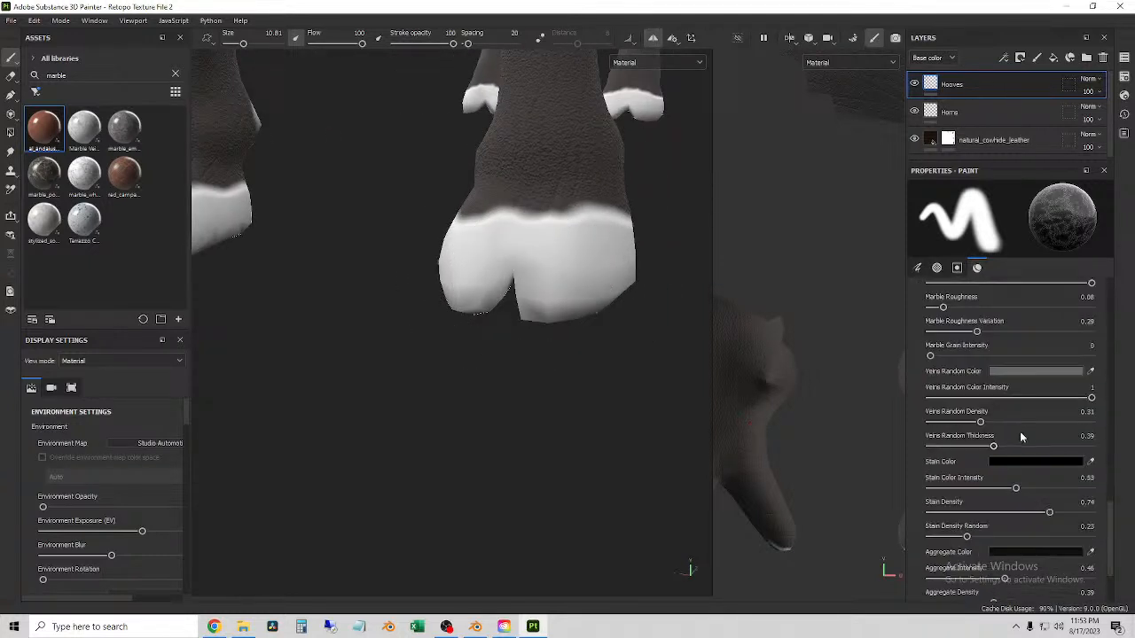
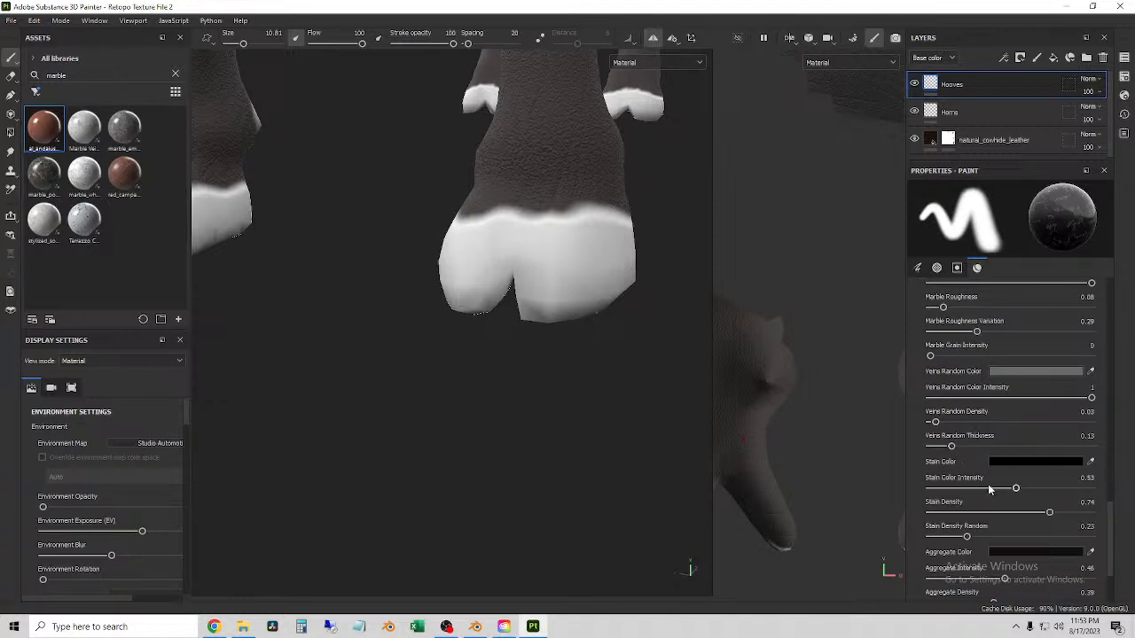
{"action": "scroll", "coordinate": [988, 469], "scroll_direction": "up", "scroll_amount": 2}
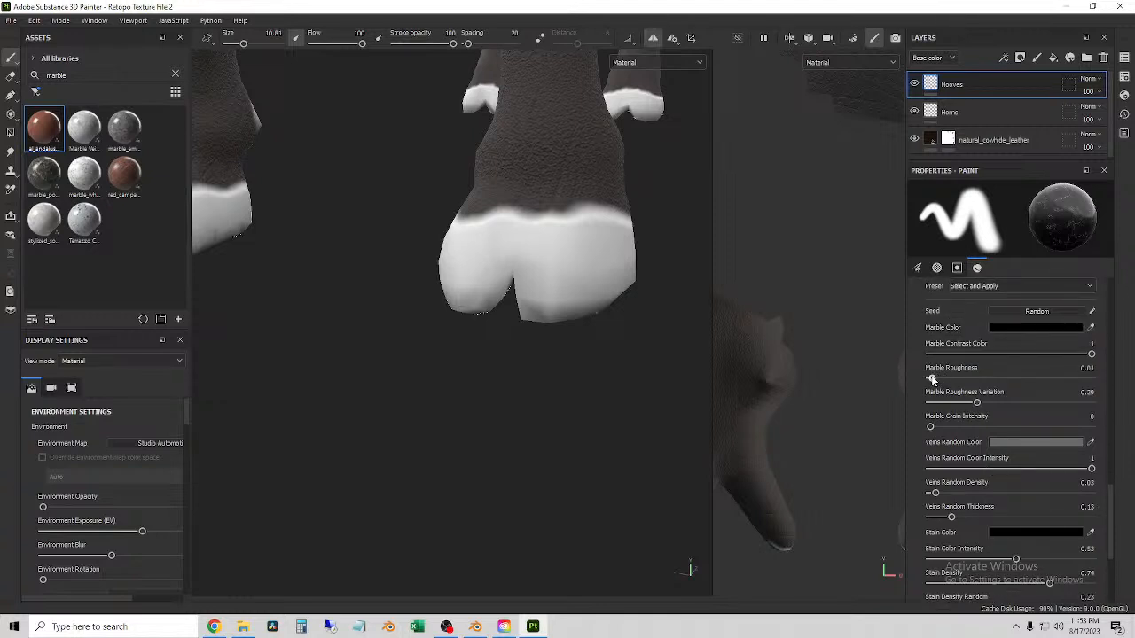
{"action": "left_click_drag", "start_coordinate": [997, 380], "coordinate": [975, 380]}
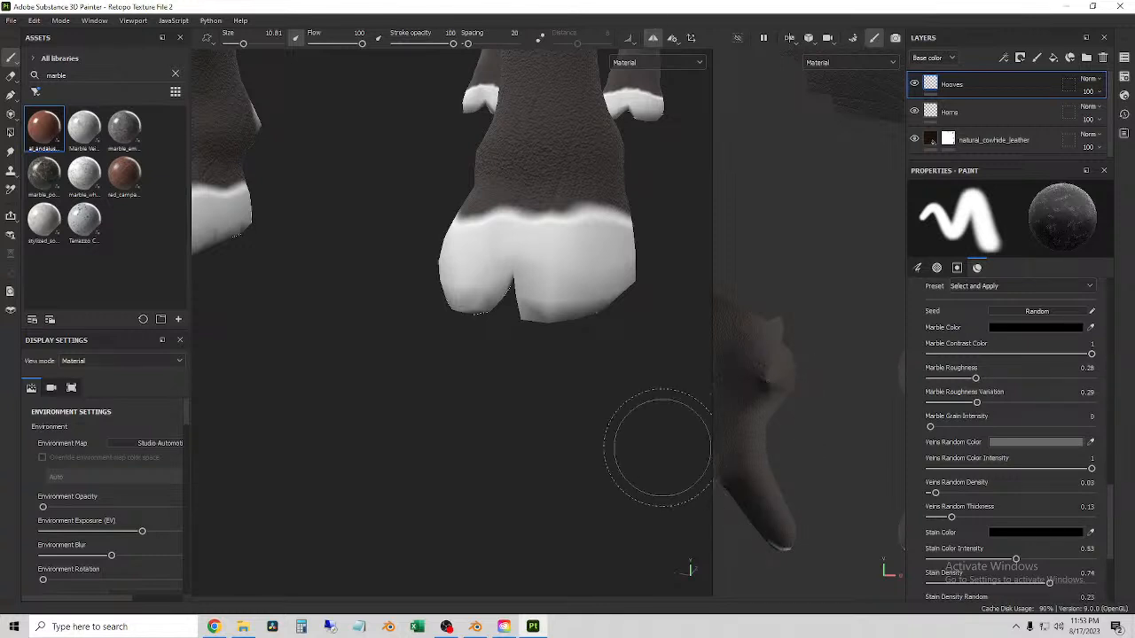
- Paint the dark marble over the front faces and outer side of the front hoof on the Hooves layer
{"action": "left_click", "coordinate": [554, 279]}
{"action": "left_click_drag", "start_coordinate": [552, 287], "coordinate": [535, 301]}
{"action": "left_click_drag", "start_coordinate": [443, 302], "coordinate": [542, 341], "text": "alt"}
{"action": "left_click", "coordinate": [444, 271]}
{"action": "left_click", "coordinate": [415, 267]}
{"action": "mouse_move", "coordinate": [594, 288]}
{"action": "left_mouse_down", "text": "alt"}
{"action": "mouse_move", "coordinate": [521, 250]}
{"action": "mouse_move", "coordinate": [575, 267]}
{"action": "left_mouse_up", "text": "alt"}
{"action": "left_click", "coordinate": [532, 257]}
{"action": "left_click", "coordinate": [507, 259]}
{"action": "left_click", "coordinate": [494, 242]}
{"action": "left_click", "coordinate": [390, 274]}
{"action": "left_click", "coordinate": [353, 274]}
- Paint the dark marble over the sole of the front hoof
{"action": "scroll", "coordinate": [343, 273], "scroll_direction": "up", "scroll_amount": 5}
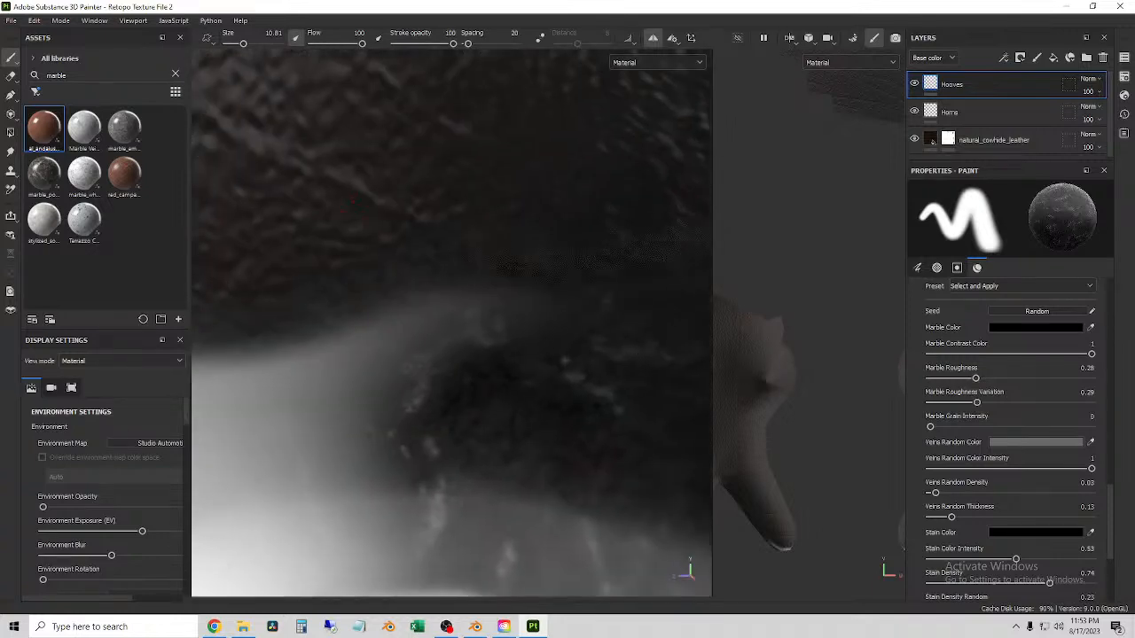
{"action": "left_click_drag", "start_coordinate": [350, 271], "coordinate": [581, 417], "text": "alt"}
{"action": "scroll", "coordinate": [447, 342], "scroll_direction": "down", "scroll_amount": 5}
{"action": "left_click_drag", "start_coordinate": [446, 334], "coordinate": [672, 290], "text": "alt"}
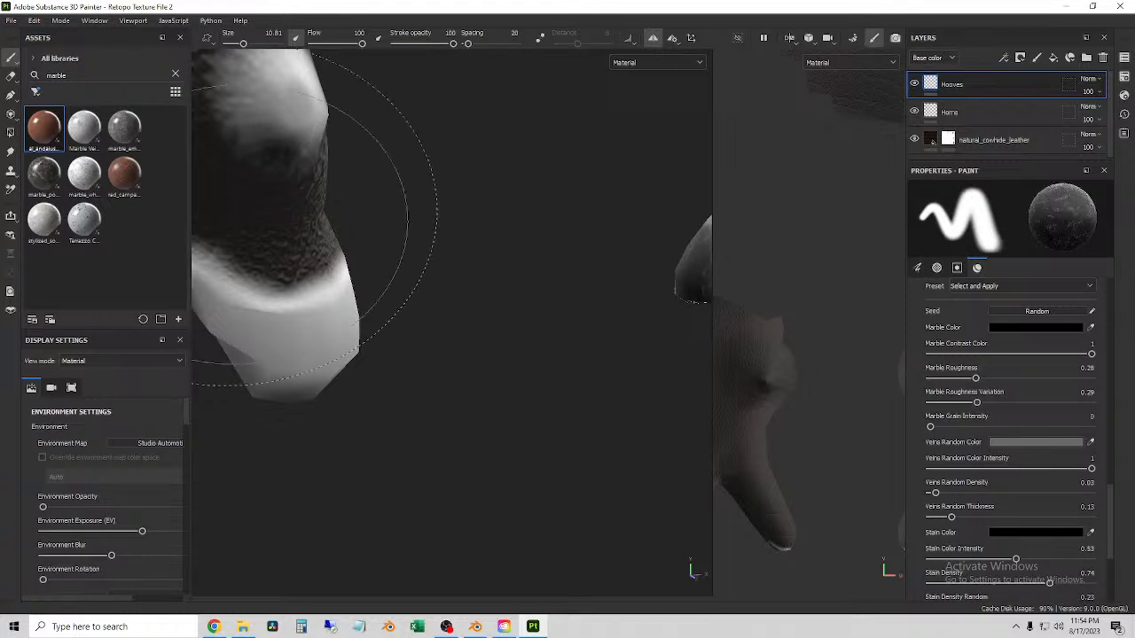
{"action": "mouse_move", "coordinate": [581, 282]}
{"action": "left_mouse_down", "text": "alt"}
{"action": "mouse_move", "coordinate": [461, 272]}
{"action": "mouse_move", "coordinate": [334, 317]}
{"action": "mouse_move", "coordinate": [411, 187]}
{"action": "mouse_move", "coordinate": [396, 175]}
{"action": "left_mouse_up", "text": "alt"}
{"action": "left_click_drag", "start_coordinate": [406, 418], "coordinate": [344, 409]}
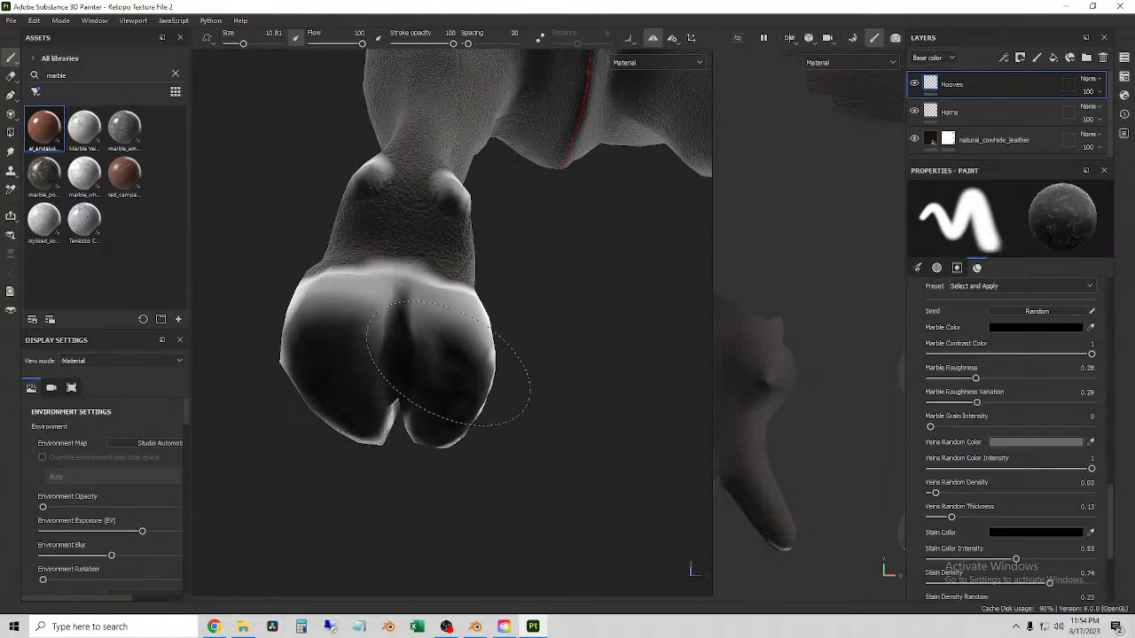
- Cover the remaining white areas on the sides and back of the front hoof with the dark marble
{"action": "mouse_move", "coordinate": [403, 324]}
{"action": "left_mouse_down", "text": "alt"}
{"action": "mouse_move", "coordinate": [398, 414]}
{"action": "mouse_move", "coordinate": [510, 345]}
{"action": "mouse_move", "coordinate": [517, 332]}
{"action": "mouse_move", "coordinate": [502, 309]}
{"action": "mouse_move", "coordinate": [568, 306]}
{"action": "mouse_move", "coordinate": [334, 231]}
{"action": "mouse_move", "coordinate": [329, 282]}
{"action": "mouse_move", "coordinate": [516, 326]}
{"action": "left_mouse_up", "text": "alt"}
{"action": "scroll", "coordinate": [516, 332], "scroll_direction": "up", "scroll_amount": 5}
{"action": "scroll", "coordinate": [513, 326], "scroll_direction": "down", "scroll_amount": 5}
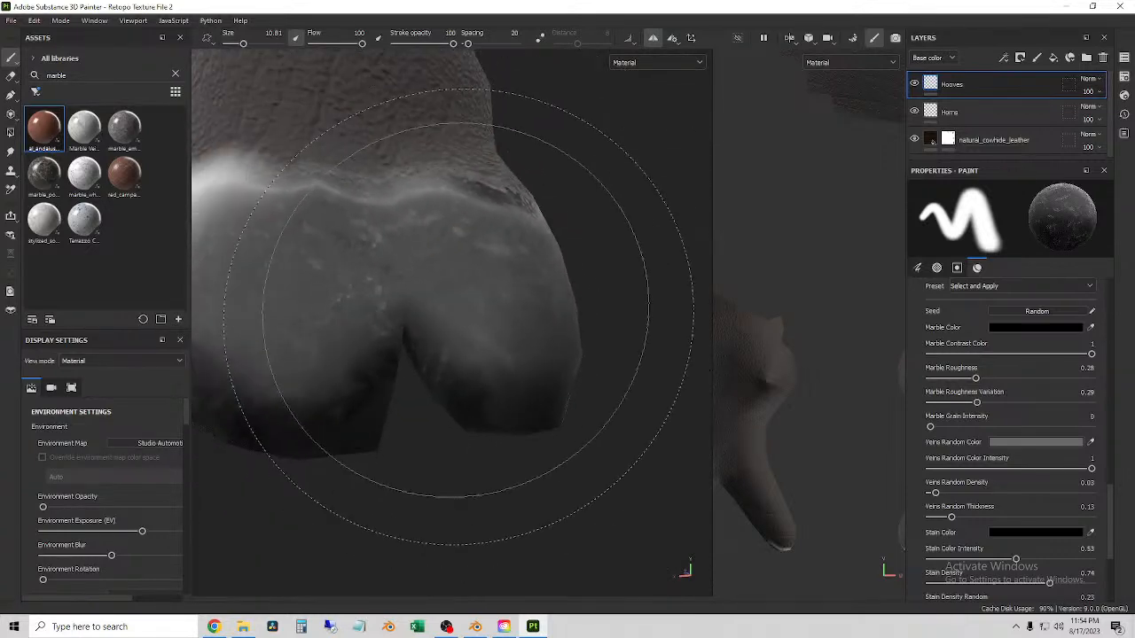
{"action": "mouse_move", "coordinate": [382, 304]}
{"action": "left_mouse_down", "text": "alt"}
{"action": "mouse_move", "coordinate": [354, 342]}
{"action": "mouse_move", "coordinate": [497, 327]}
{"action": "mouse_move", "coordinate": [342, 317]}
{"action": "mouse_move", "coordinate": [510, 292]}
{"action": "left_mouse_up", "text": "alt"}
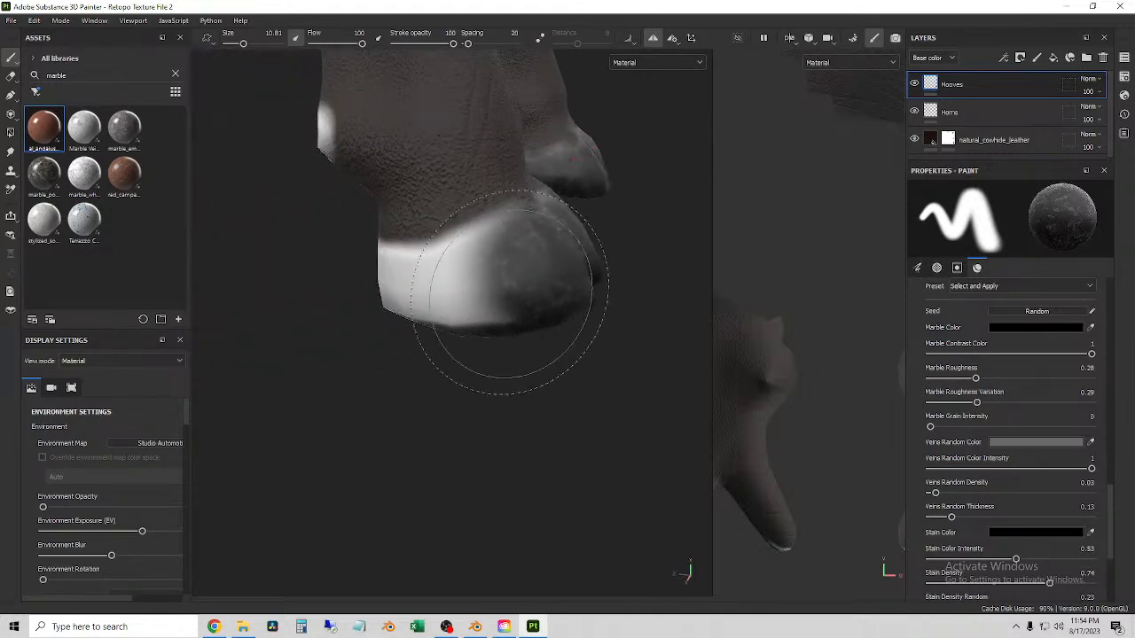
{"action": "left_click_drag", "start_coordinate": [443, 304], "coordinate": [380, 355], "text": "alt"}
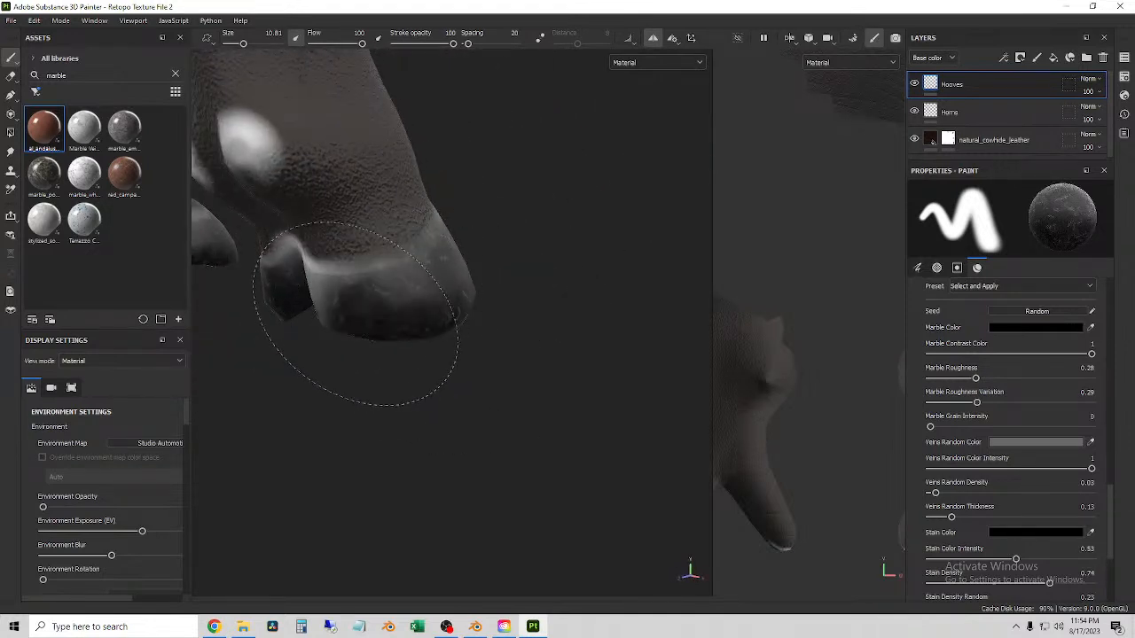
{"action": "left_click_drag", "start_coordinate": [356, 314], "coordinate": [459, 309], "text": "alt"}
{"action": "mouse_move", "coordinate": [369, 337]}
{"action": "left_mouse_down", "text": "alt"}
{"action": "mouse_move", "coordinate": [292, 257]}
{"action": "mouse_move", "coordinate": [314, 309]}
{"action": "mouse_move", "coordinate": [455, 278]}
{"action": "mouse_move", "coordinate": [570, 311]}
{"action": "mouse_move", "coordinate": [563, 268]}
{"action": "left_mouse_up", "text": "alt"}
{"action": "scroll", "coordinate": [549, 314], "scroll_direction": "up", "scroll_amount": 5}
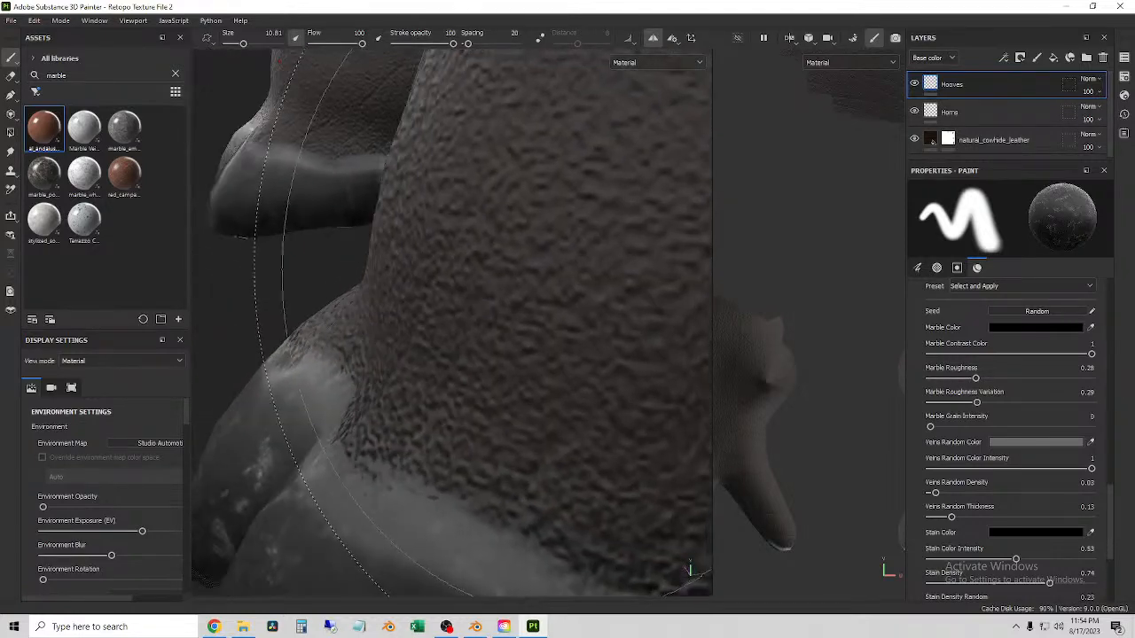
{"action": "scroll", "coordinate": [532, 319], "scroll_direction": "down", "scroll_amount": 5}
{"action": "mouse_move", "coordinate": [519, 379]}
{"action": "left_mouse_down", "text": "alt"}
{"action": "mouse_move", "coordinate": [500, 482]}
{"action": "mouse_move", "coordinate": [564, 370]}
{"action": "mouse_move", "coordinate": [599, 341]}
{"action": "left_mouse_up", "text": "alt"}
- Reduce the brush size to 5.28 and paint the two white dewclaws above the front hoof with marble
{"action": "left_click_drag", "start_coordinate": [244, 44], "coordinate": [238, 44]}
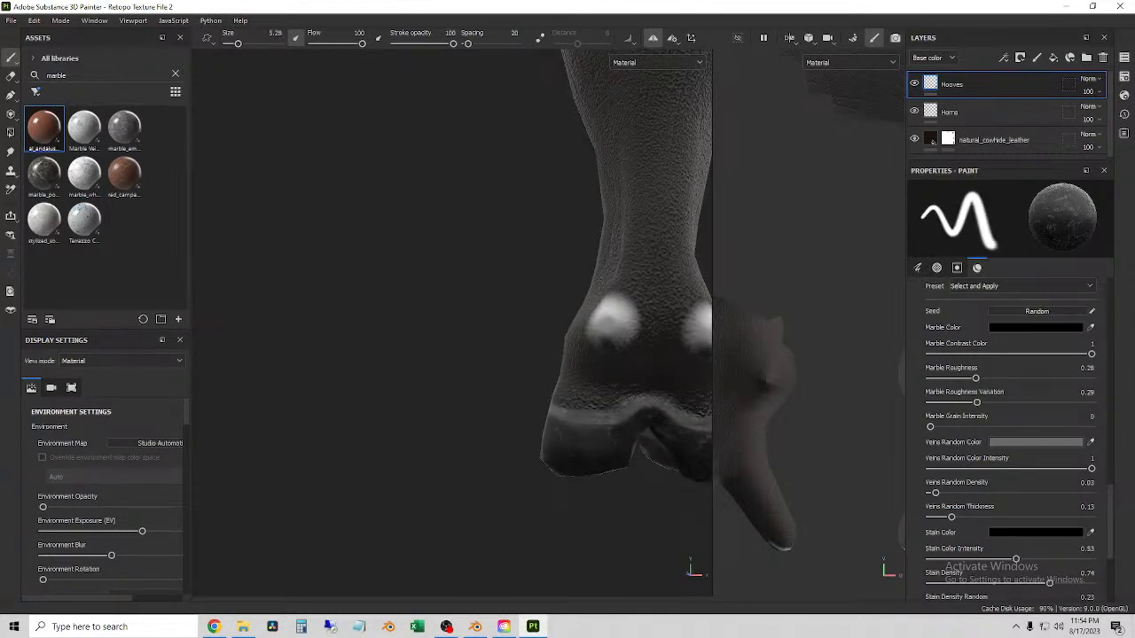
{"action": "mouse_move", "coordinate": [563, 311]}
{"action": "left_mouse_down", "text": "alt"}
{"action": "mouse_move", "coordinate": [506, 307]}
{"action": "mouse_move", "coordinate": [487, 341]}
{"action": "left_mouse_up", "text": "alt"}
{"action": "scroll", "coordinate": [486, 348], "scroll_direction": "up", "scroll_amount": 2}
{"action": "mouse_move", "coordinate": [427, 316]}
{"action": "left_mouse_down", "text": "alt"}
{"action": "mouse_move", "coordinate": [417, 326]}
{"action": "mouse_move", "coordinate": [417, 299]}
{"action": "mouse_move", "coordinate": [405, 310]}
{"action": "mouse_move", "coordinate": [501, 315]}
{"action": "mouse_move", "coordinate": [470, 319]}
{"action": "left_mouse_up", "text": "alt"}
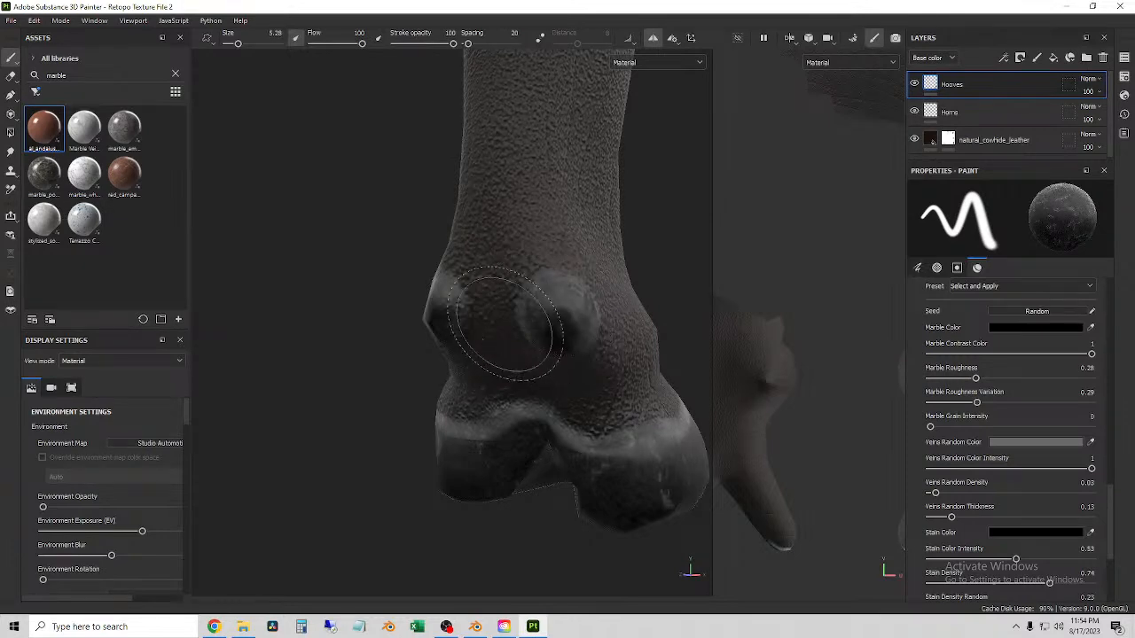
{"action": "scroll", "coordinate": [519, 324], "scroll_direction": "down", "scroll_amount": 3}
- Paint a first marble stroke across the cleft of the white rear hoof
{"action": "left_click_drag", "start_coordinate": [598, 380], "coordinate": [633, 431], "text": "alt"}
{"action": "scroll", "coordinate": [577, 410], "scroll_direction": "up", "scroll_amount": 5}
{"action": "scroll", "coordinate": [458, 285], "scroll_direction": "down", "scroll_amount": 3}
{"action": "left_click_drag", "start_coordinate": [468, 285], "coordinate": [871, 211], "text": "alt"}
{"action": "left_click_drag", "start_coordinate": [562, 298], "coordinate": [582, 310], "text": "alt"}
{"action": "mouse_move", "coordinate": [403, 284]}
{"action": "left_mouse_down", "text": "alt"}
{"action": "mouse_move", "coordinate": [506, 319]}
{"action": "mouse_move", "coordinate": [363, 331]}
{"action": "left_mouse_up", "text": "alt"}
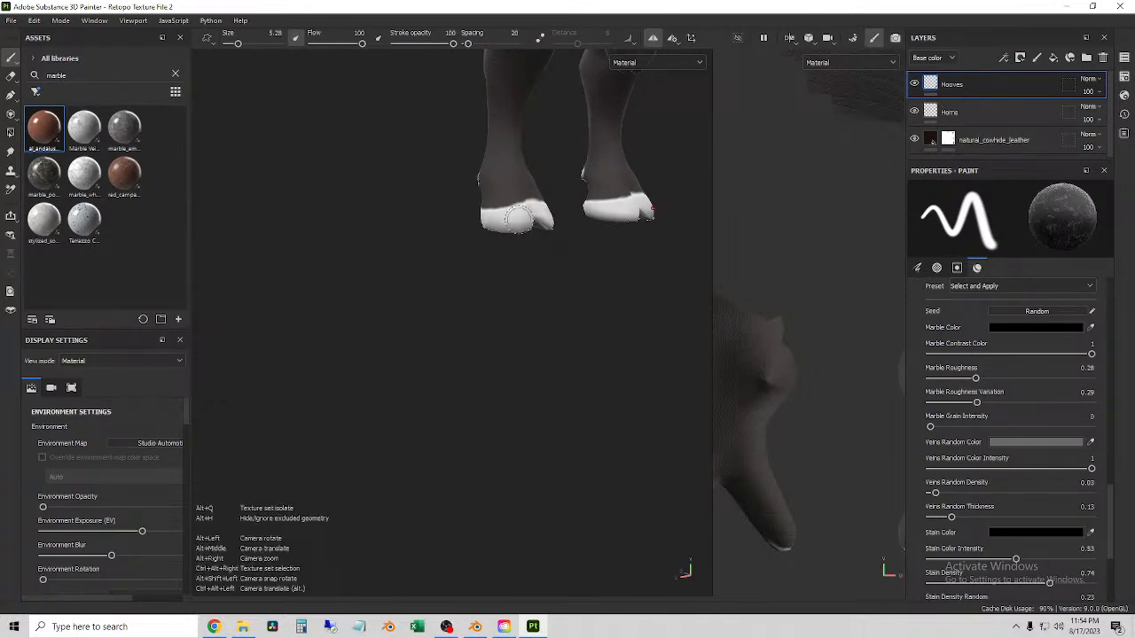
{"action": "right_click_drag", "start_coordinate": [516, 217], "coordinate": [564, 256], "text": "alt"}
{"action": "left_click_drag", "start_coordinate": [564, 256], "coordinate": [423, 253], "text": "alt"}
{"action": "mouse_move", "coordinate": [456, 217]}
{"action": "left_mouse_down"}
{"action": "mouse_move", "coordinate": [385, 228]}
{"action": "mouse_move", "coordinate": [375, 273]}
{"action": "left_mouse_up"}
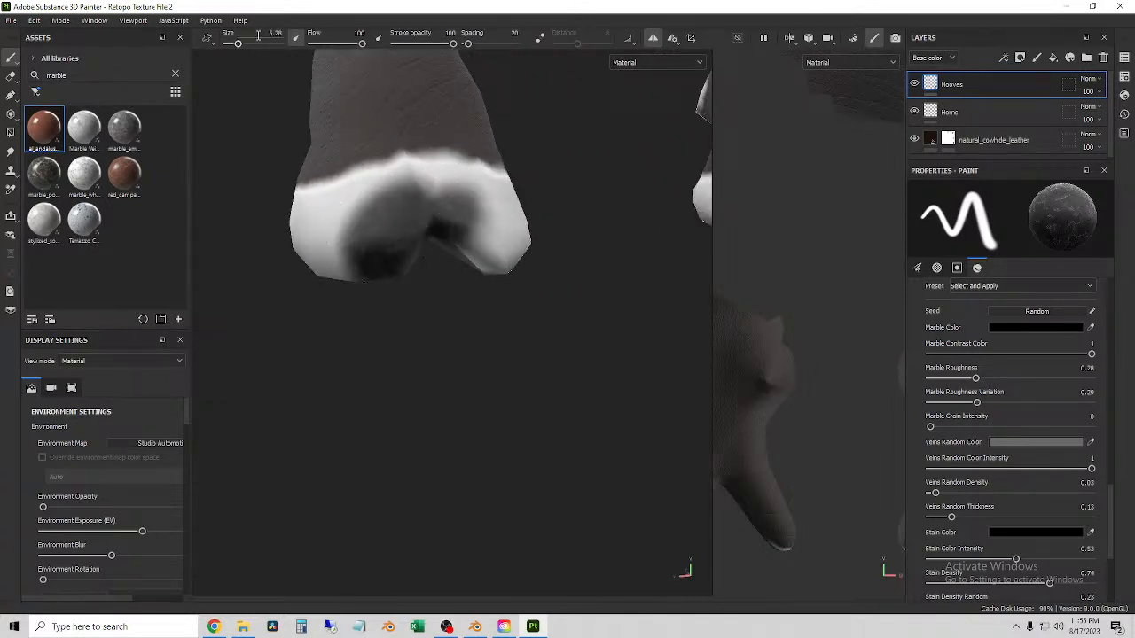
- Enlarge the brush size to 10.81 and paint the front and side of the rear hoof with dark marble
{"action": "left_click_drag", "start_coordinate": [240, 47], "coordinate": [244, 48]}
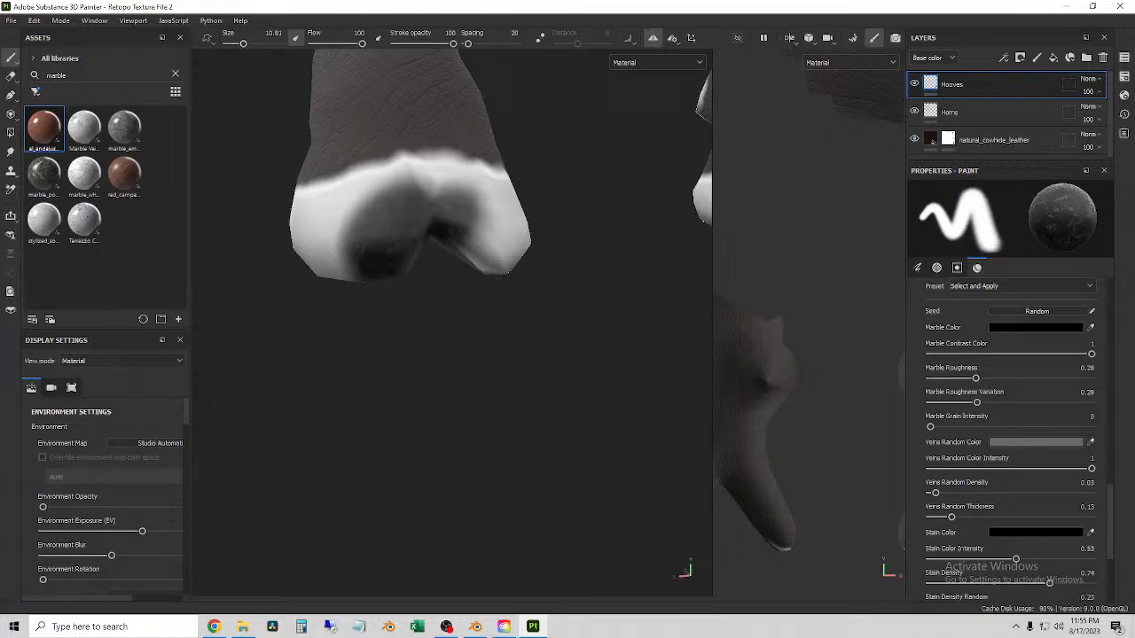
{"action": "mouse_move", "coordinate": [380, 233]}
{"action": "left_mouse_down"}
{"action": "mouse_move", "coordinate": [380, 254]}
{"action": "mouse_move", "coordinate": [430, 240]}
{"action": "mouse_move", "coordinate": [450, 218]}
{"action": "mouse_move", "coordinate": [568, 244]}
{"action": "left_mouse_up"}
{"action": "middle_click_drag", "start_coordinate": [374, 274], "coordinate": [533, 293], "text": "alt"}
{"action": "left_click_drag", "start_coordinate": [501, 273], "coordinate": [444, 275]}
{"action": "left_click_drag", "start_coordinate": [390, 305], "coordinate": [556, 292], "text": "alt"}
{"action": "mouse_move", "coordinate": [470, 306]}
{"action": "left_mouse_down"}
{"action": "mouse_move", "coordinate": [429, 301]}
{"action": "mouse_move", "coordinate": [380, 272]}
{"action": "mouse_move", "coordinate": [427, 302]}
{"action": "mouse_move", "coordinate": [390, 309]}
{"action": "mouse_move", "coordinate": [430, 304]}
{"action": "left_mouse_up"}
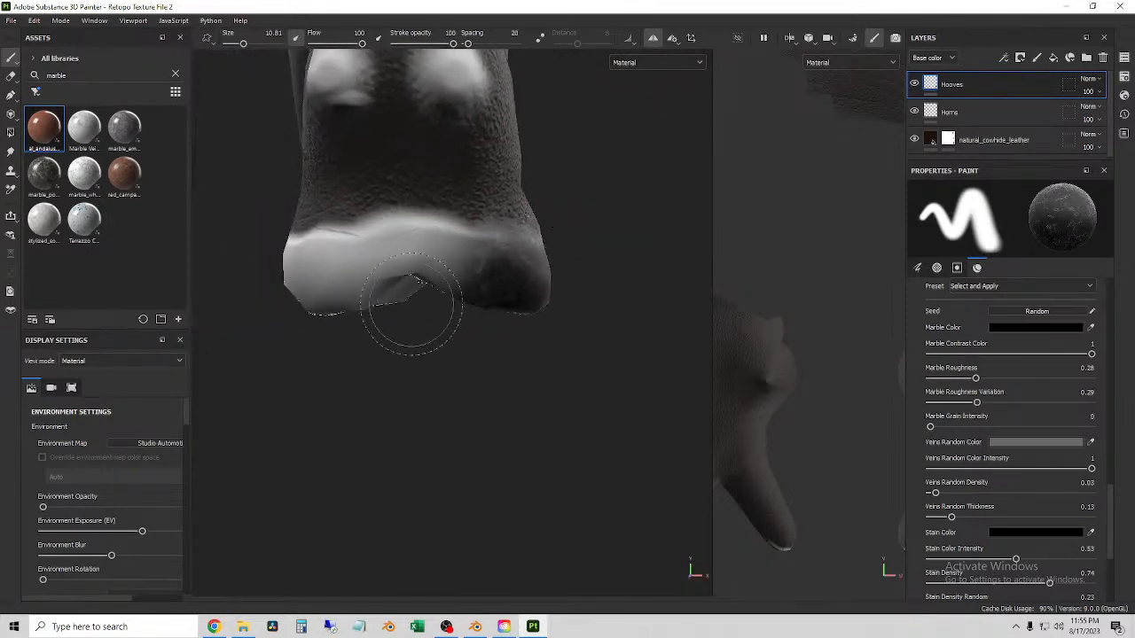
- Fill the remaining white areas on the back, inner side and sole of the rear hoof with dark marble
{"action": "left_click_drag", "start_coordinate": [359, 283], "coordinate": [392, 379], "text": "alt"}
{"action": "left_click_drag", "start_coordinate": [348, 286], "coordinate": [453, 344], "text": "alt"}
{"action": "mouse_move", "coordinate": [397, 318]}
{"action": "left_mouse_down", "text": "alt"}
{"action": "mouse_move", "coordinate": [417, 323]}
{"action": "mouse_move", "coordinate": [381, 319]}
{"action": "mouse_move", "coordinate": [479, 354]}
{"action": "left_mouse_up", "text": "alt"}
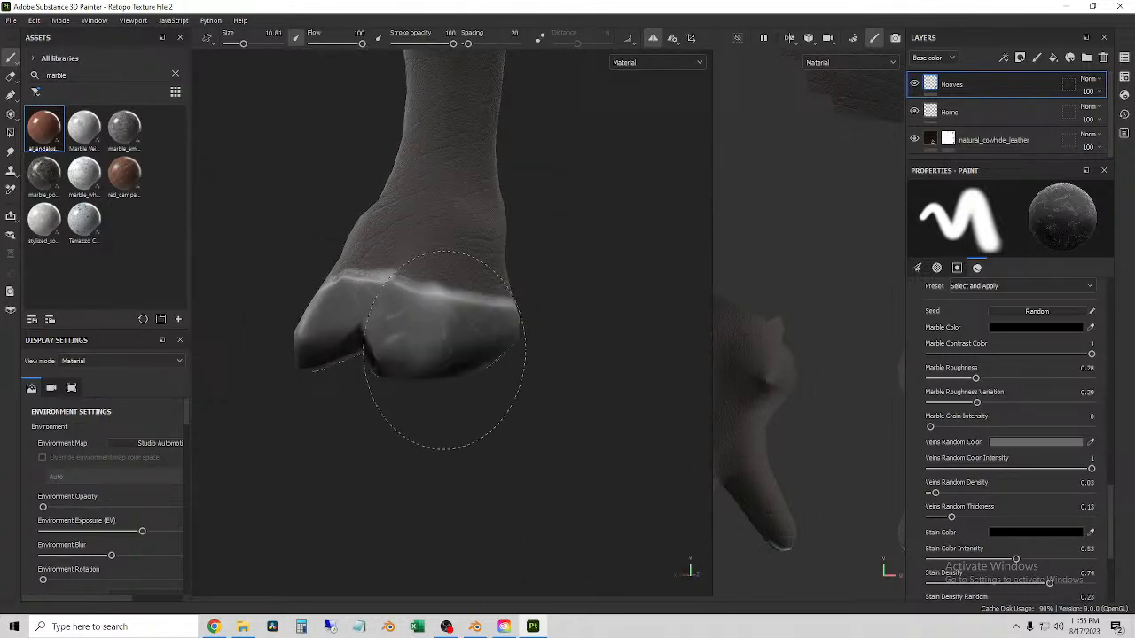
{"action": "left_click_drag", "start_coordinate": [400, 358], "coordinate": [391, 362], "text": "alt"}
{"action": "left_click_drag", "start_coordinate": [328, 333], "coordinate": [298, 336]}
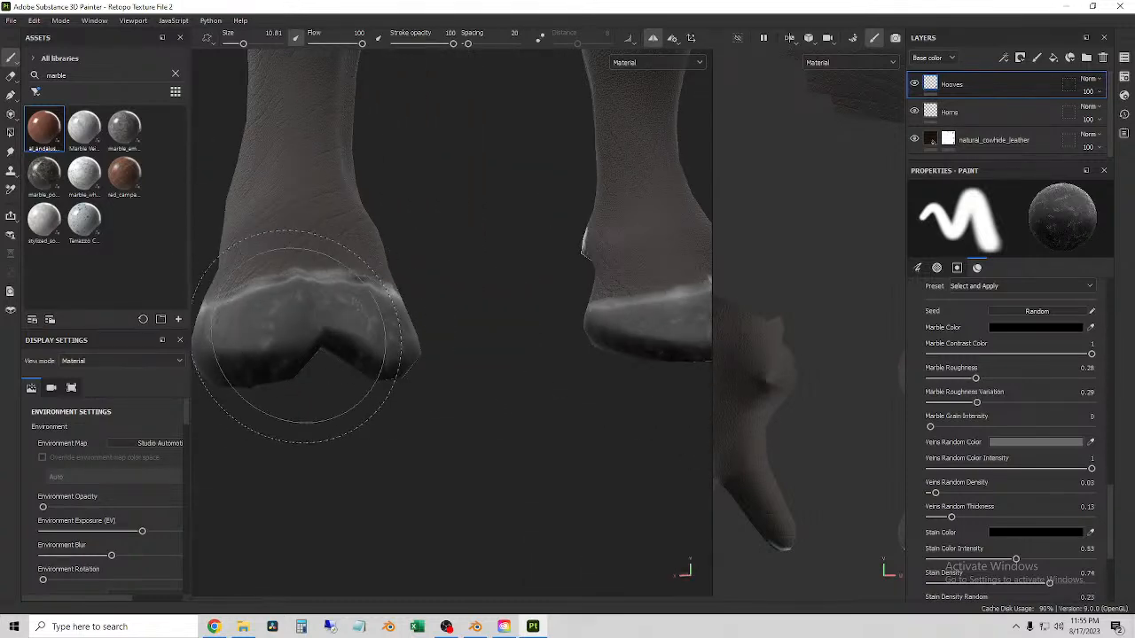
{"action": "mouse_move", "coordinate": [399, 337]}
{"action": "left_mouse_down", "text": "alt"}
{"action": "mouse_move", "coordinate": [421, 287]}
{"action": "mouse_move", "coordinate": [410, 330]}
{"action": "left_mouse_up", "text": "alt"}
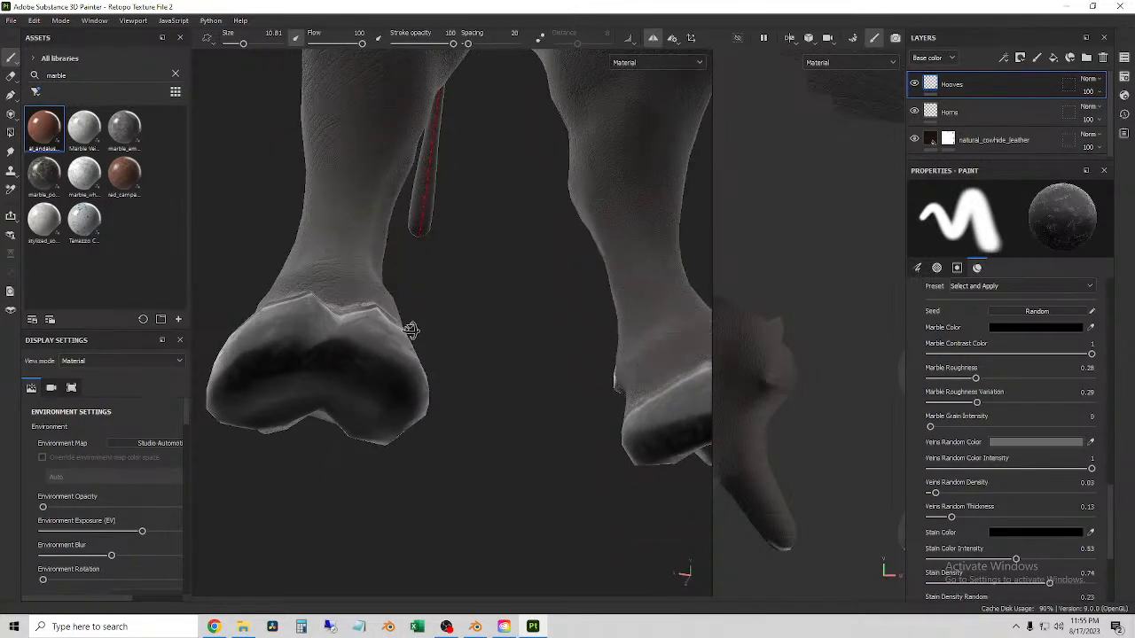
{"action": "left_click_drag", "start_coordinate": [488, 352], "coordinate": [489, 391], "text": "alt"}
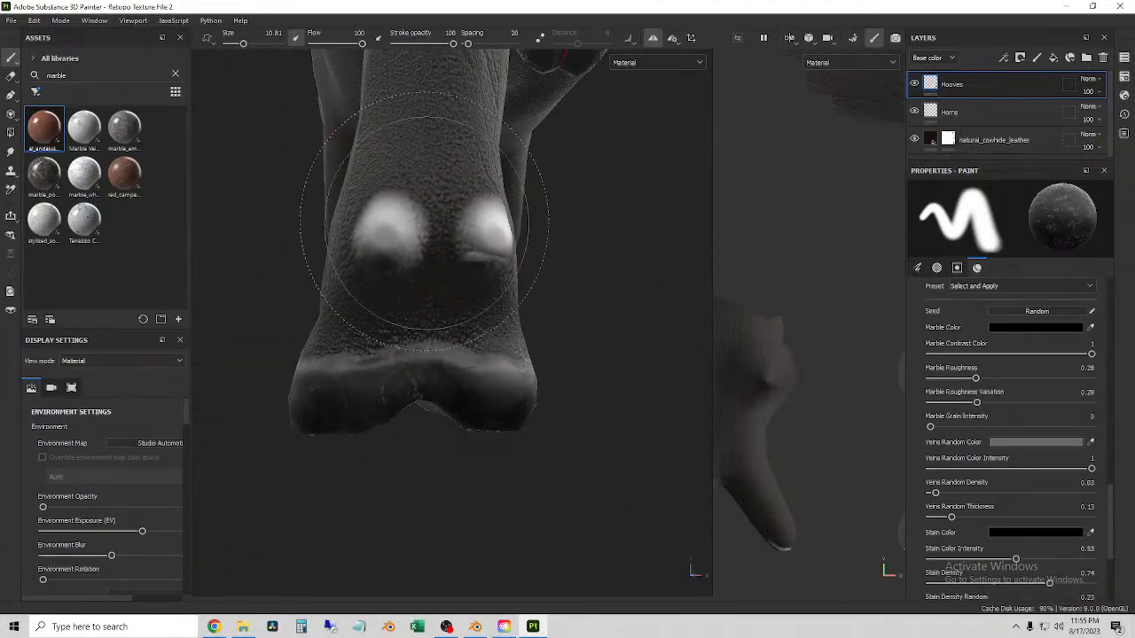
- Set the brush size to 6.9 and paint both dewclaws above the rear hoof with the dark marble
{"action": "left_click_drag", "start_coordinate": [243, 45], "coordinate": [237, 46]}
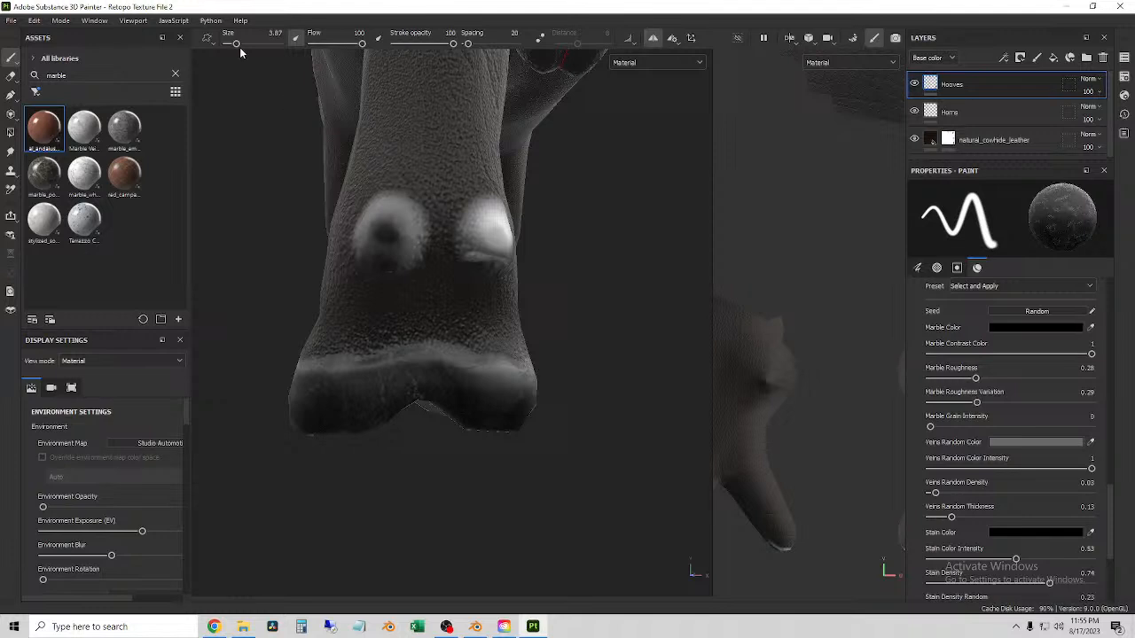
{"action": "left_click_drag", "start_coordinate": [238, 45], "coordinate": [240, 46]}
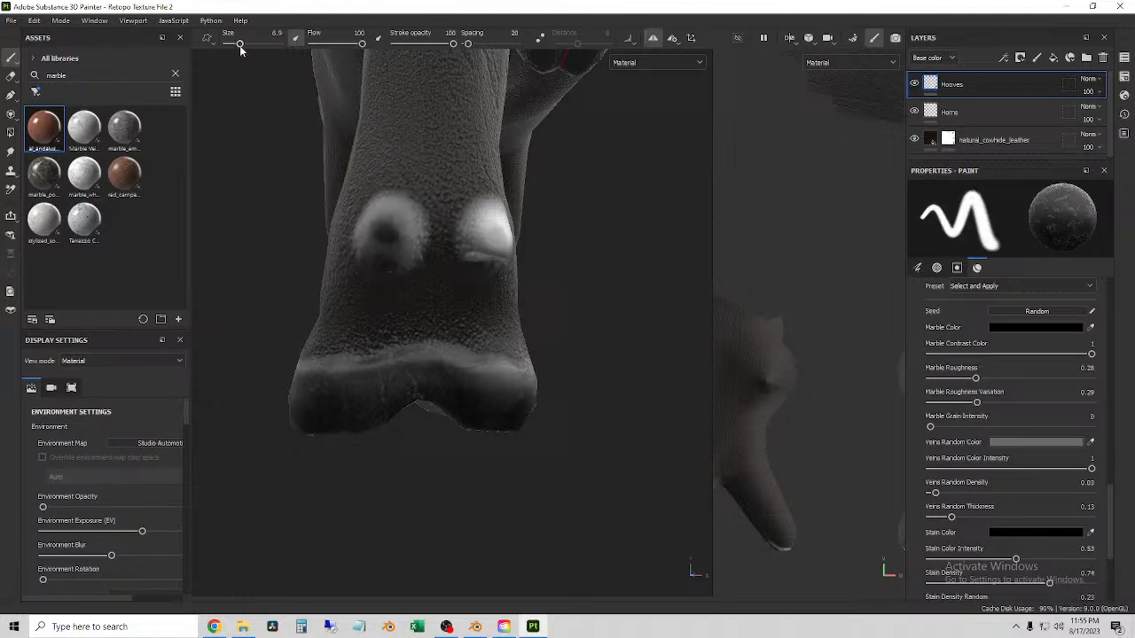
{"action": "left_click", "coordinate": [386, 236]}
{"action": "left_click_drag", "start_coordinate": [387, 236], "coordinate": [418, 260], "text": "alt"}
{"action": "left_click", "coordinate": [503, 235]}
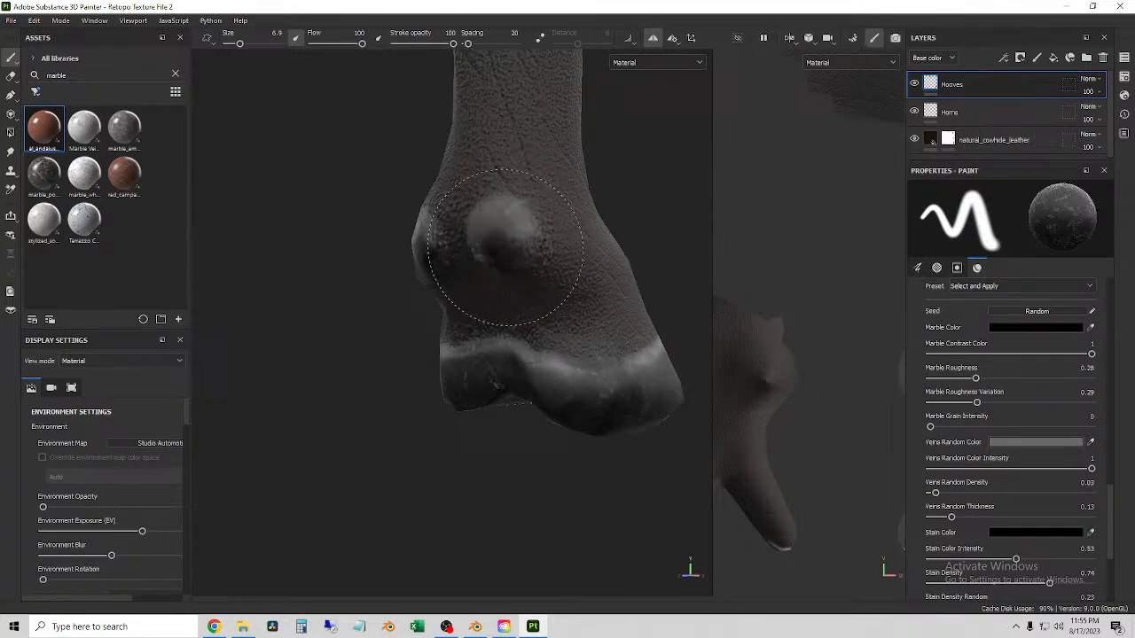
{"action": "mouse_move", "coordinate": [478, 319]}
{"action": "left_mouse_down", "text": "alt"}
{"action": "mouse_move", "coordinate": [579, 292]}
{"action": "mouse_move", "coordinate": [515, 272]}
{"action": "left_mouse_up", "text": "alt"}
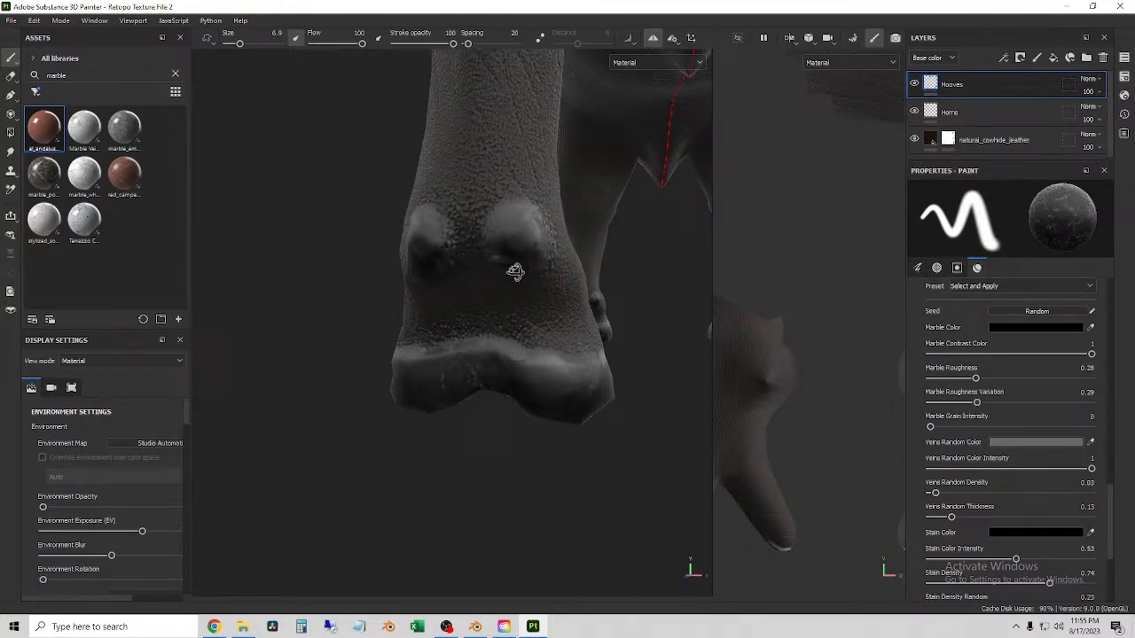
{"action": "mouse_move", "coordinate": [390, 294]}
{"action": "left_mouse_down", "text": "alt"}
{"action": "mouse_move", "coordinate": [507, 270]}
{"action": "mouse_move", "coordinate": [515, 252]}
{"action": "left_mouse_up", "text": "alt"}
{"action": "mouse_move", "coordinate": [379, 405]}
{"action": "left_mouse_down", "text": "alt"}
{"action": "mouse_move", "coordinate": [397, 466]}
{"action": "mouse_move", "coordinate": [469, 418]}
{"action": "left_mouse_up", "text": "alt"}
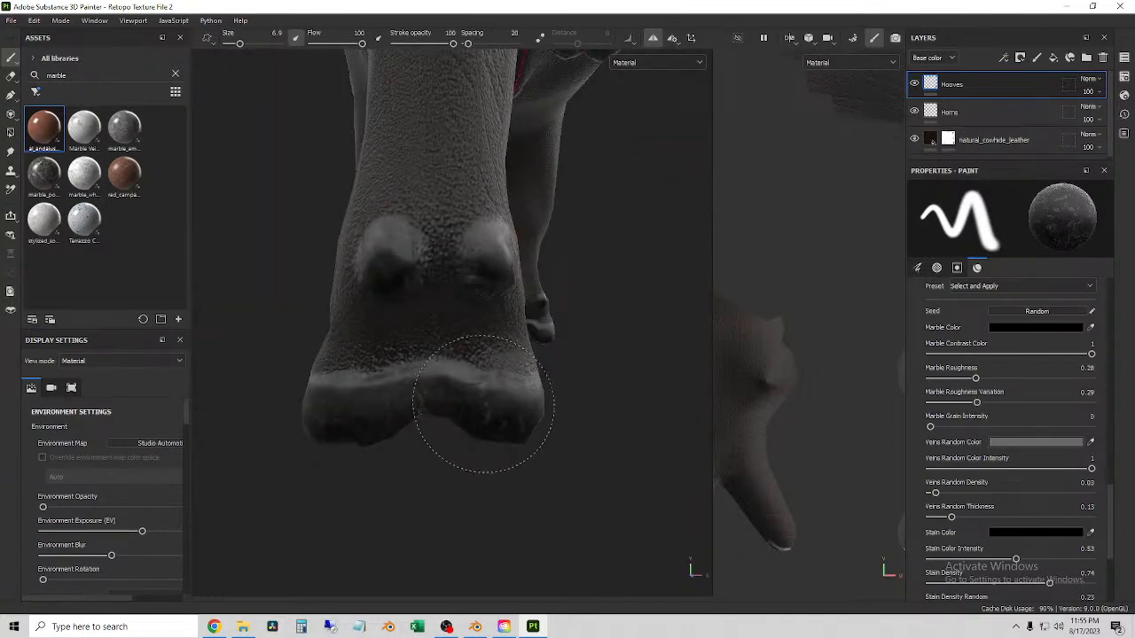
- Paint the white tips of the middle and index fingers with the dark marble
{"action": "left_click_drag", "start_coordinate": [332, 389], "coordinate": [527, 388], "text": "alt"}
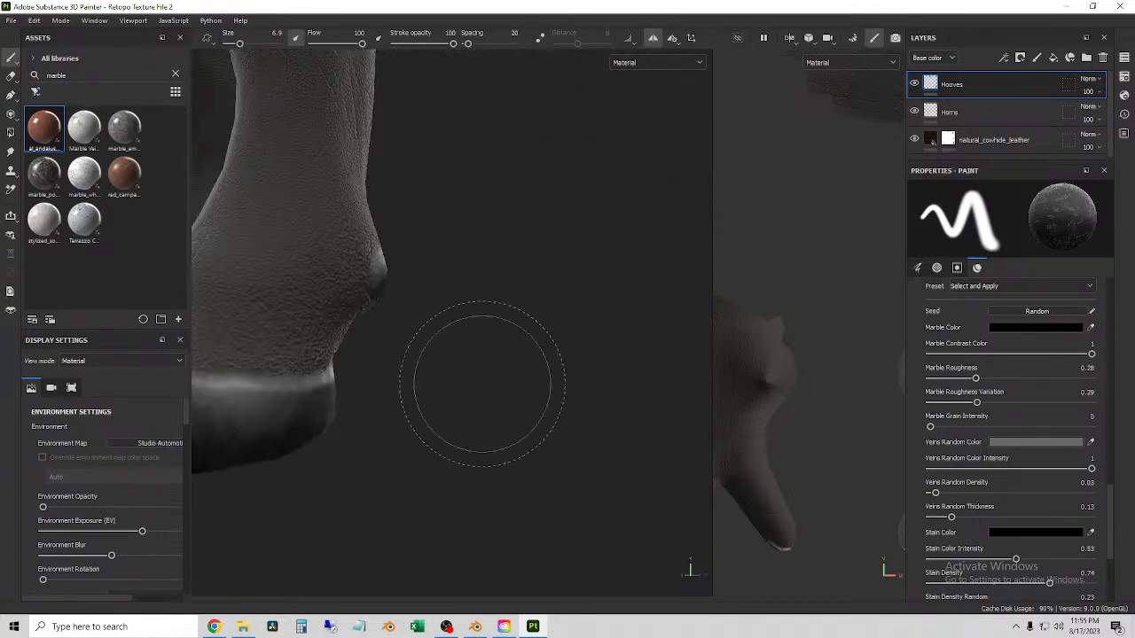
{"action": "left_click_drag", "start_coordinate": [313, 373], "coordinate": [510, 368], "text": "alt"}
{"action": "scroll", "coordinate": [349, 367], "scroll_direction": "down", "scroll_amount": 6}
{"action": "left_click_drag", "start_coordinate": [461, 319], "coordinate": [399, 301], "text": "alt"}
{"action": "middle_click_drag", "start_coordinate": [441, 133], "coordinate": [485, 420], "text": "alt"}
{"action": "left_click_drag", "start_coordinate": [445, 388], "coordinate": [660, 359], "text": "alt"}
{"action": "middle_click_drag", "start_coordinate": [661, 359], "coordinate": [468, 358], "text": "alt"}
{"action": "scroll", "coordinate": [521, 301], "scroll_direction": "up", "scroll_amount": 4}
{"action": "scroll", "coordinate": [522, 301], "scroll_direction": "down", "scroll_amount": 4}
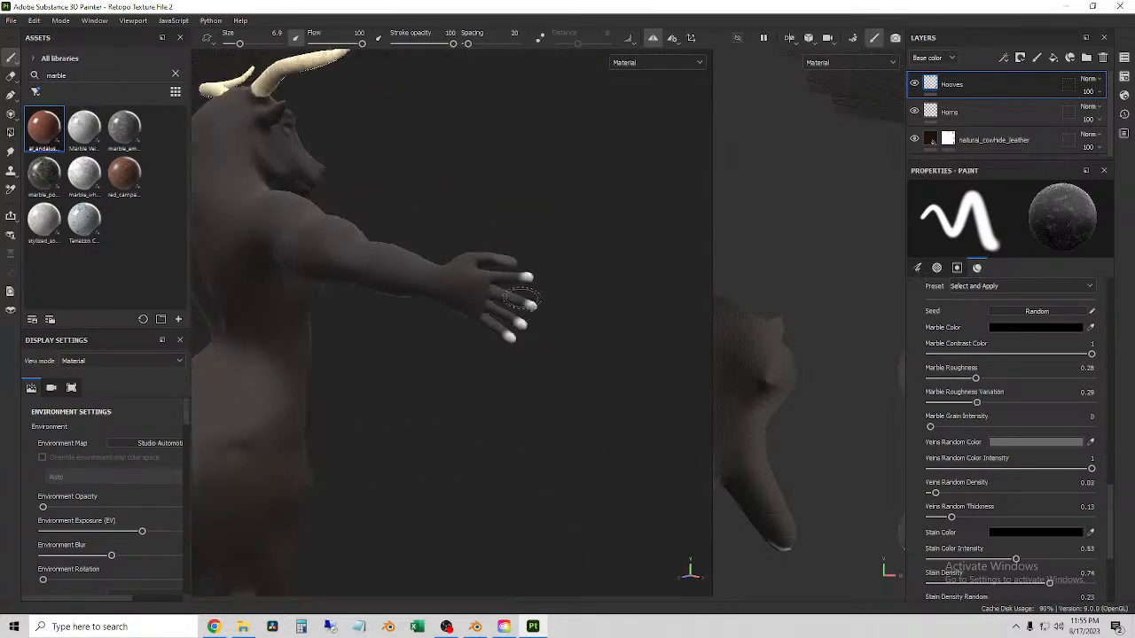
{"action": "middle_click_drag", "start_coordinate": [537, 286], "coordinate": [439, 309], "text": "alt"}
{"action": "scroll", "coordinate": [452, 306], "scroll_direction": "up", "scroll_amount": 2}
{"action": "scroll", "coordinate": [468, 304], "scroll_direction": "up", "scroll_amount": 5}
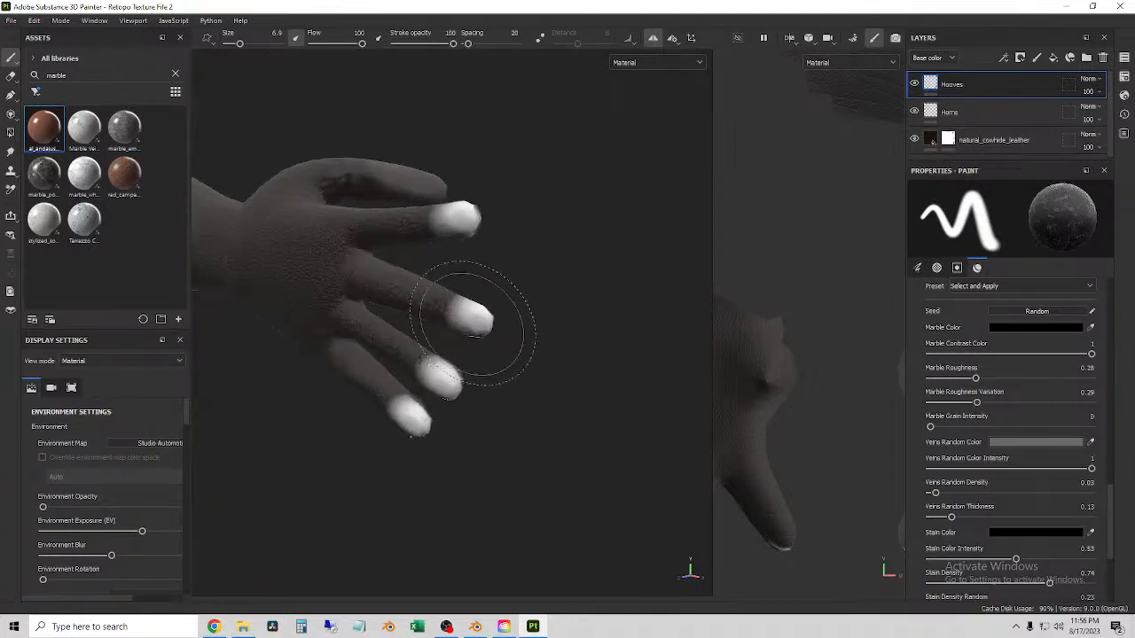
{"action": "left_click", "coordinate": [486, 316]}
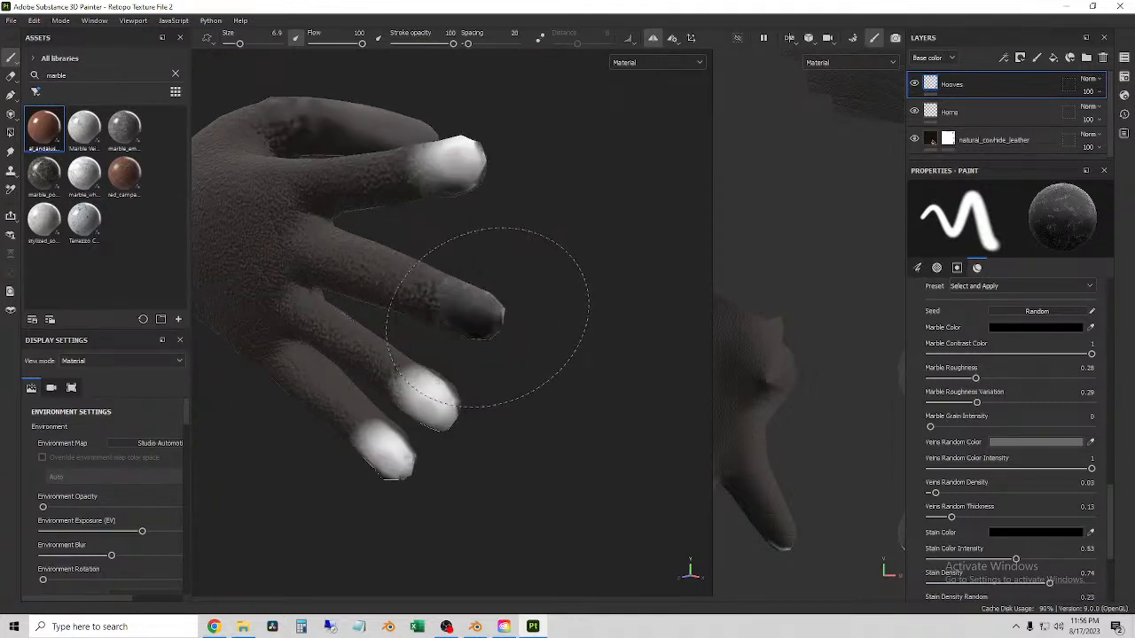
{"action": "left_click", "coordinate": [465, 162]}
- Paint the white tips of the ring and little fingers on the same hand with the dark marble
{"action": "left_click_drag", "start_coordinate": [469, 329], "coordinate": [531, 322], "text": "alt"}
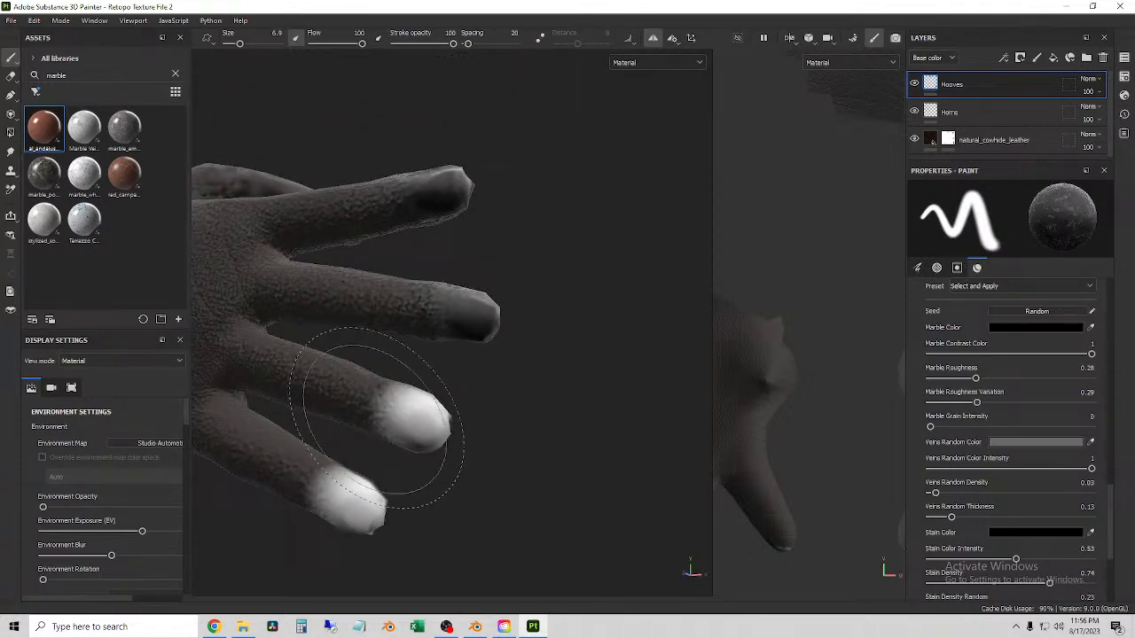
{"action": "left_click", "coordinate": [416, 416]}
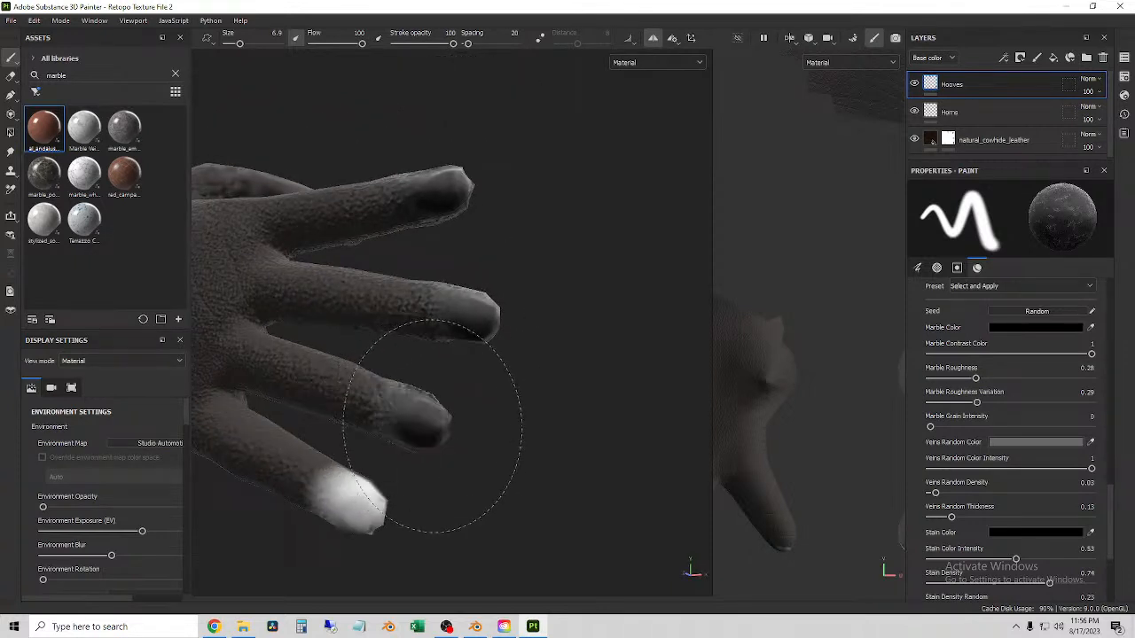
{"action": "left_click", "coordinate": [364, 509]}
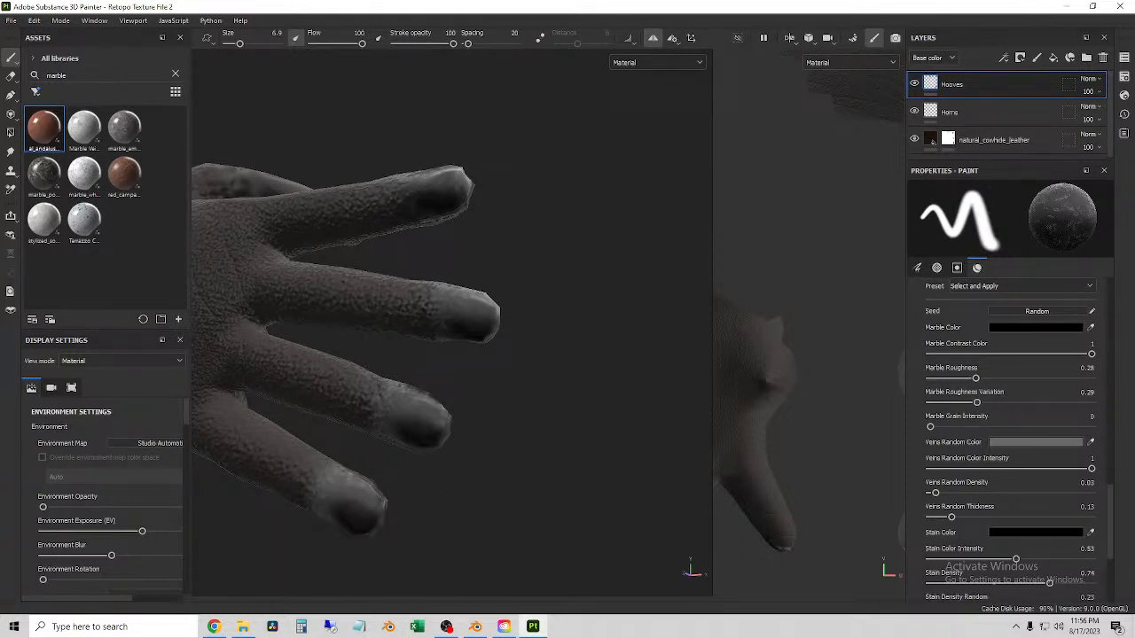
{"action": "scroll", "coordinate": [570, 329], "scroll_direction": "down", "scroll_amount": 6}
{"action": "left_click_drag", "start_coordinate": [539, 310], "coordinate": [458, 332], "text": "alt"}
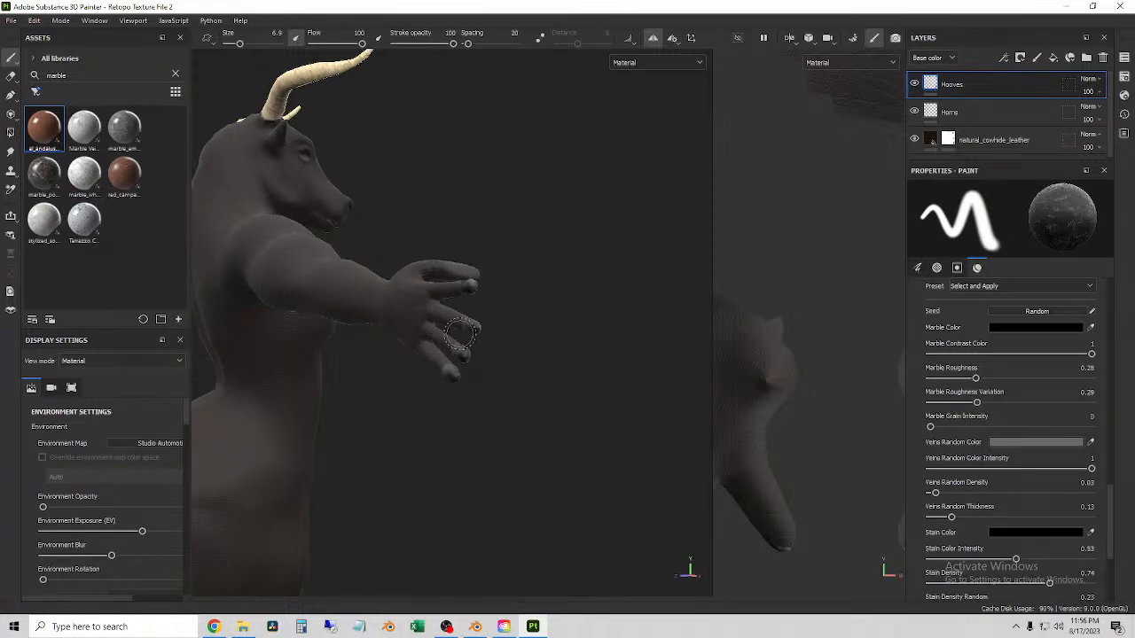
- Review the whole textured Bucentaur and save the project
{"action": "scroll", "coordinate": [461, 337], "scroll_direction": "down", "scroll_amount": 5}
{"action": "mouse_move", "coordinate": [472, 351]}
{"action": "left_mouse_down", "text": "alt"}
{"action": "mouse_move", "coordinate": [443, 388]}
{"action": "mouse_move", "coordinate": [474, 403]}
{"action": "mouse_move", "coordinate": [372, 392]}
{"action": "mouse_move", "coordinate": [479, 413]}
{"action": "mouse_move", "coordinate": [443, 417]}
{"action": "mouse_move", "coordinate": [506, 417]}
{"action": "mouse_move", "coordinate": [431, 421]}
{"action": "mouse_move", "coordinate": [481, 426]}
{"action": "mouse_move", "coordinate": [487, 362]}
{"action": "mouse_move", "coordinate": [537, 385]}
{"action": "mouse_move", "coordinate": [373, 274]}
{"action": "mouse_move", "coordinate": [577, 435]}
{"action": "mouse_move", "coordinate": [550, 378]}
{"action": "mouse_move", "coordinate": [607, 459]}
{"action": "mouse_move", "coordinate": [549, 404]}
{"action": "mouse_move", "coordinate": [562, 422]}
{"action": "left_mouse_up", "text": "alt"}
{"action": "scroll", "coordinate": [527, 408], "scroll_direction": "up", "scroll_amount": 2}
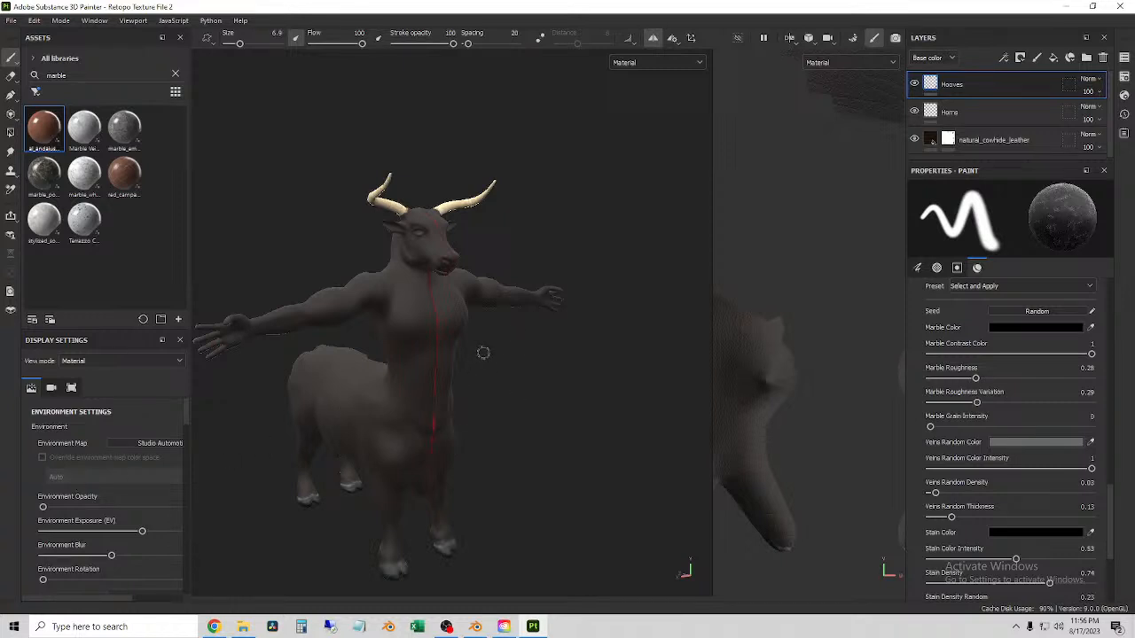
{"action": "middle_click_drag", "start_coordinate": [483, 353], "coordinate": [537, 329]}
{"action": "left_click", "coordinate": [12, 21]}
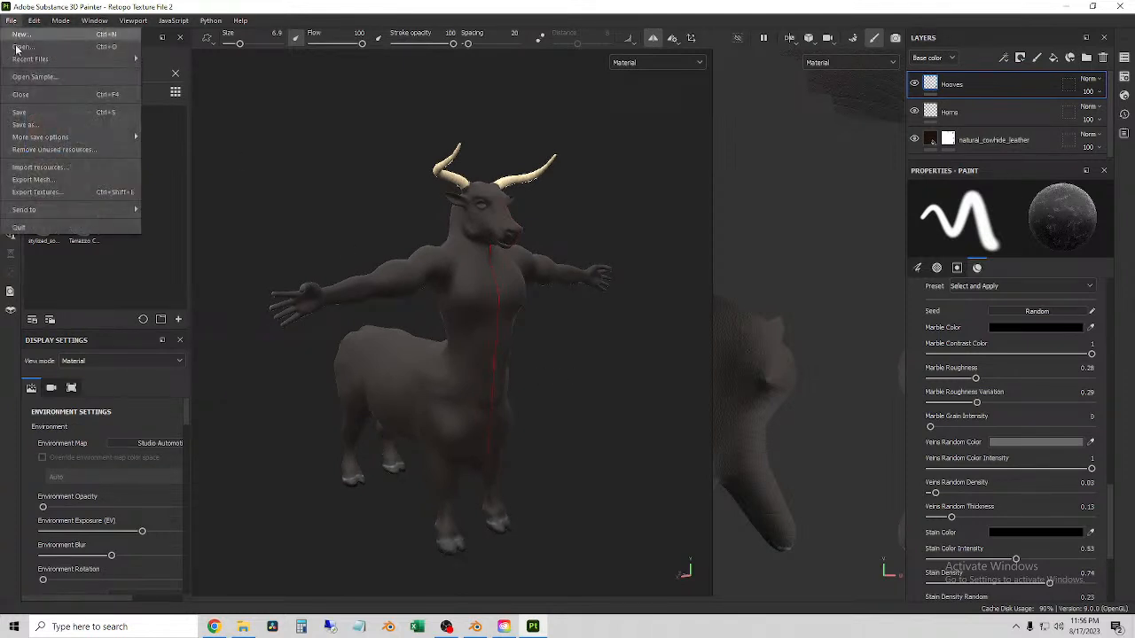
{"action": "left_click", "coordinate": [36, 115]}
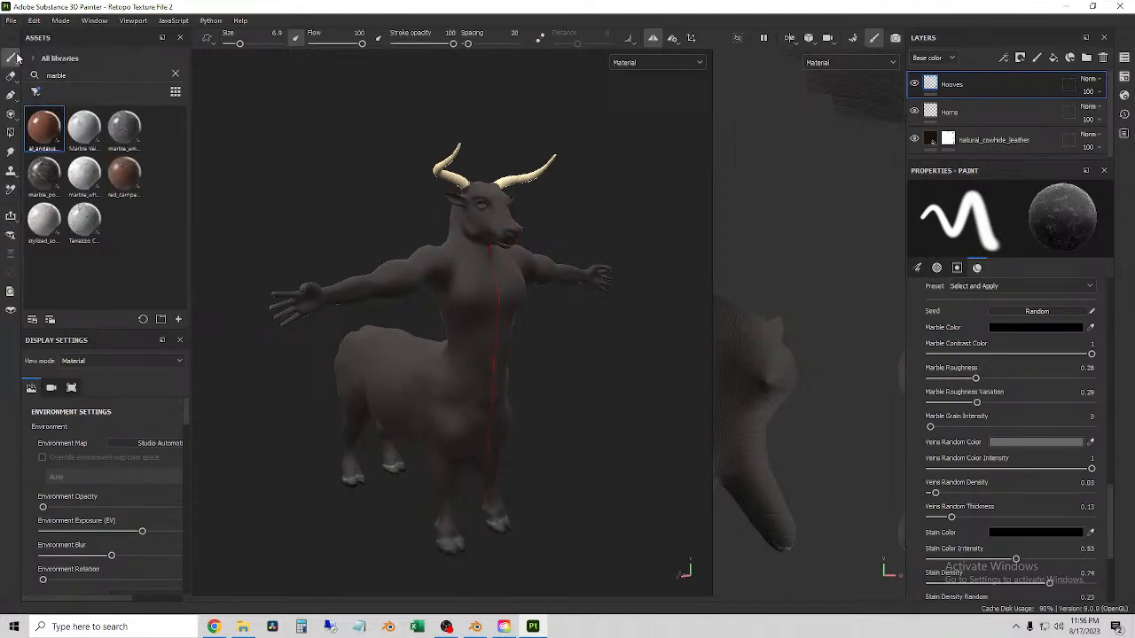
- Start exporting the textures and browse for the output directory to Bucentaur/Retopologized/Substance Painter 2
{"action": "left_click", "coordinate": [12, 23]}
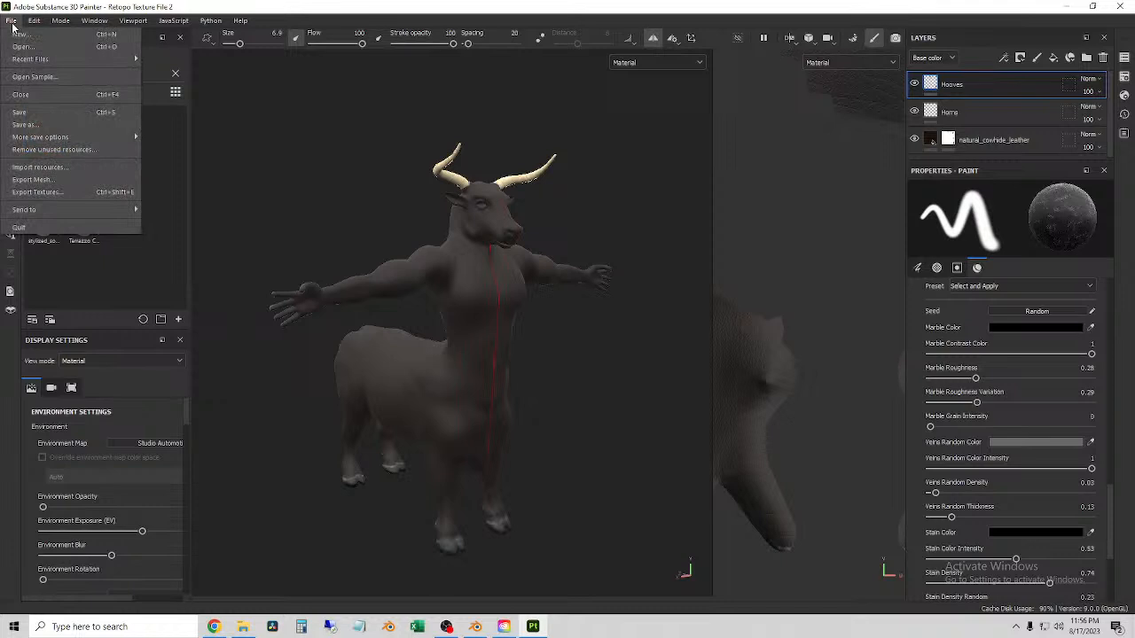
{"action": "mouse_move", "coordinate": [56, 139]}
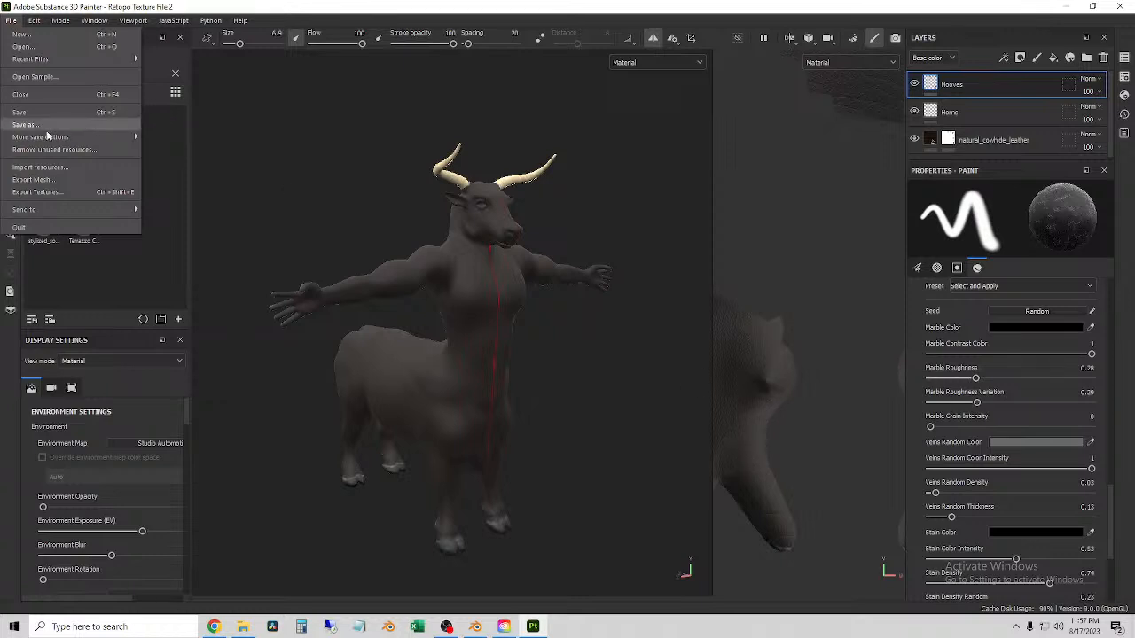
{"action": "left_click", "coordinate": [48, 191]}
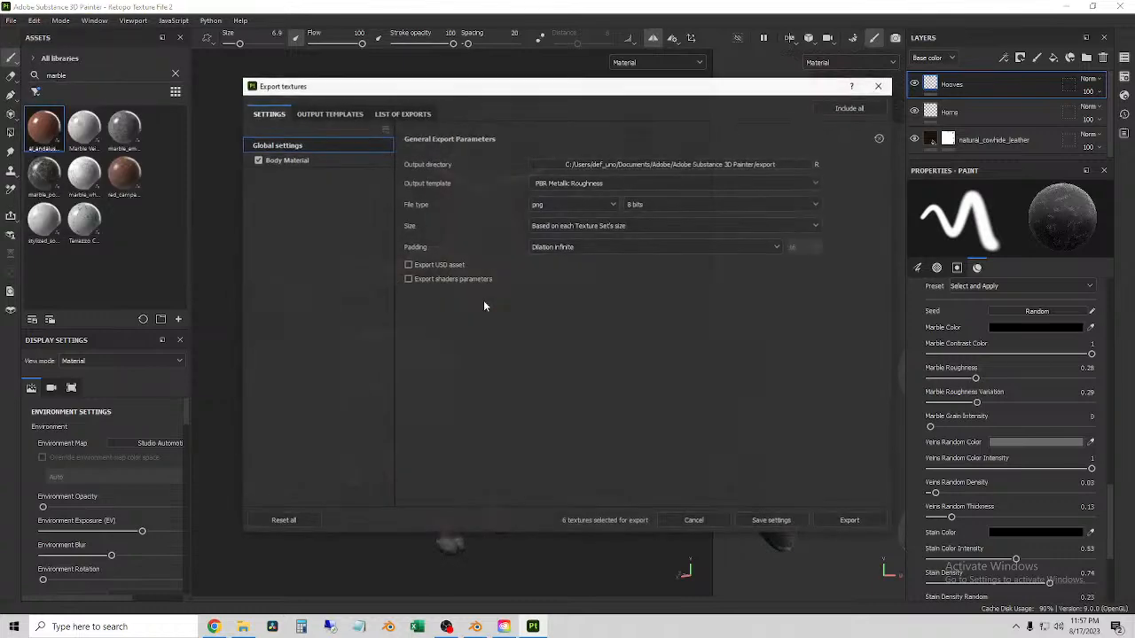
{"action": "left_click", "coordinate": [797, 164]}
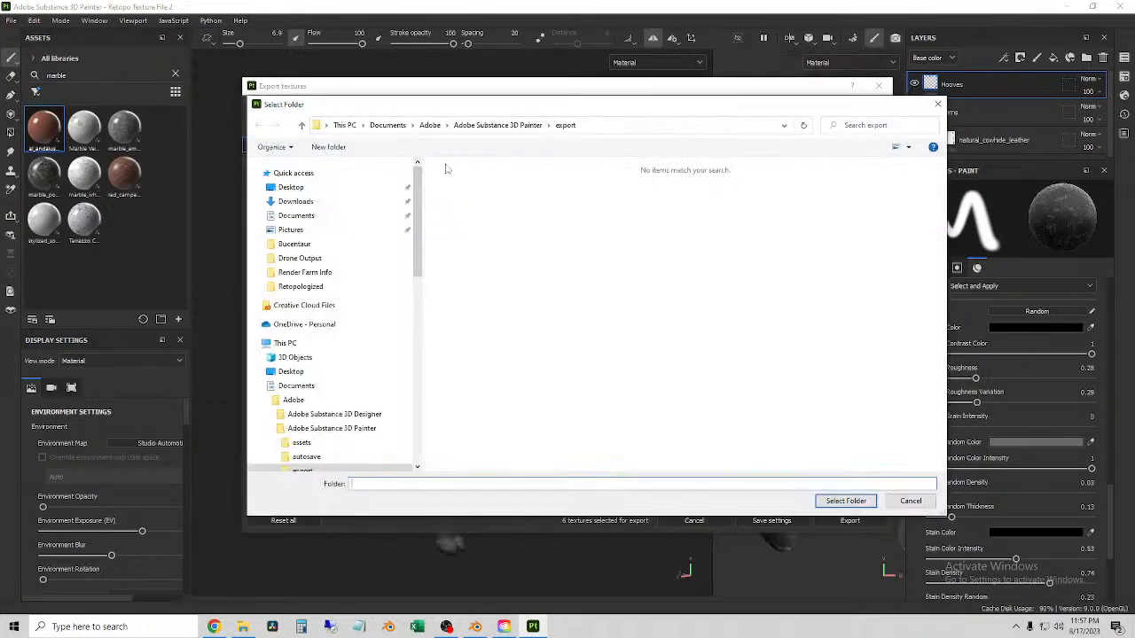
{"action": "left_click", "coordinate": [302, 244]}
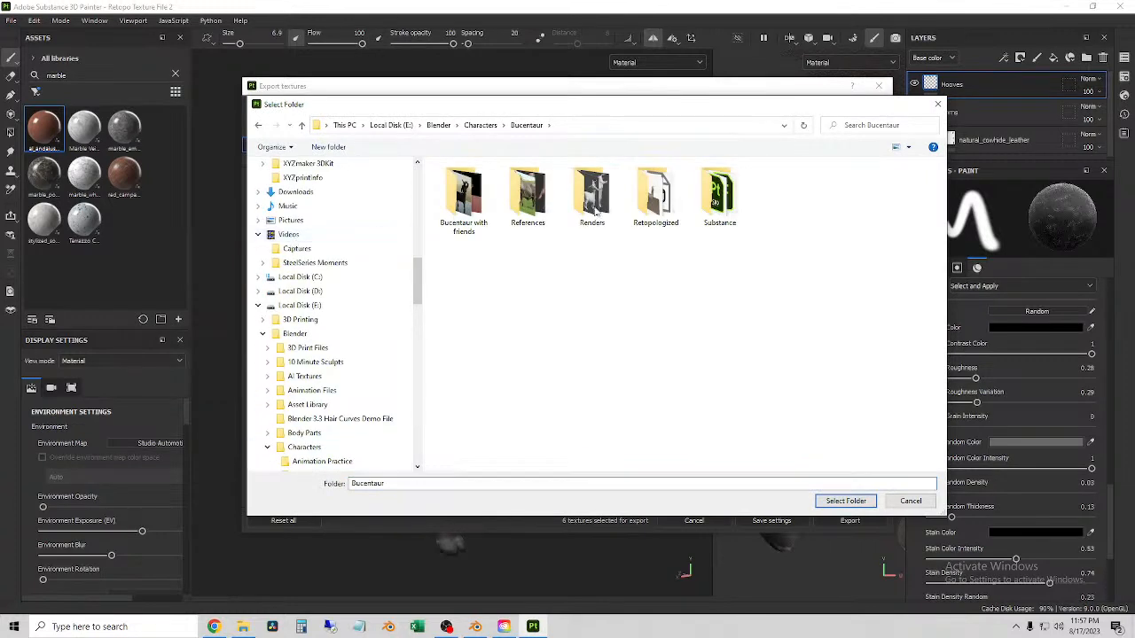
{"action": "double_click", "coordinate": [657, 199]}
{"action": "double_click", "coordinate": [526, 197]}
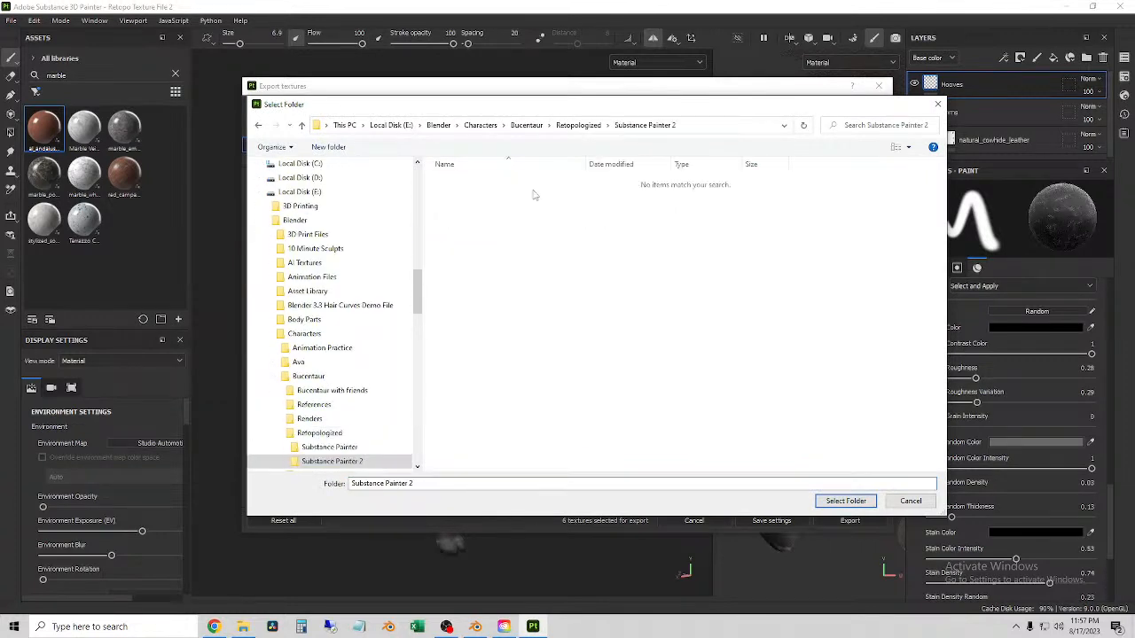
- Create a folder named Textures 2 inside Substance Painter 2 and choose it as the export's output directory
{"action": "right_click", "coordinate": [525, 313]}
{"action": "mouse_move", "coordinate": [621, 437]}
{"action": "left_click", "coordinate": [681, 440]}
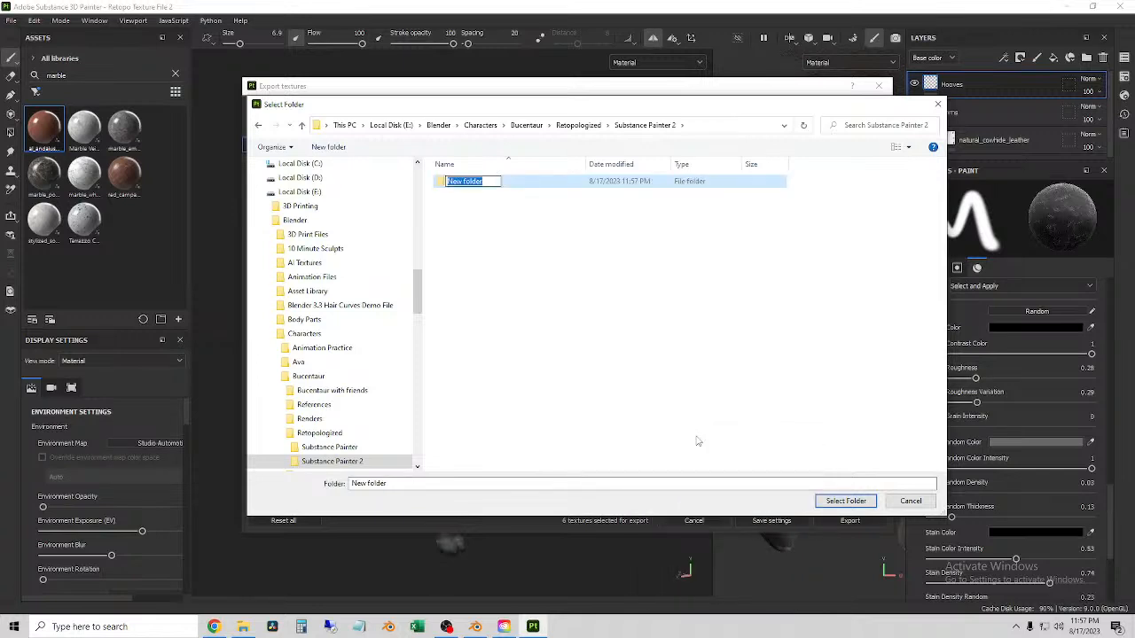
{"action": "type", "text": "Textures 2"}
{"action": "key", "text": "Return"}
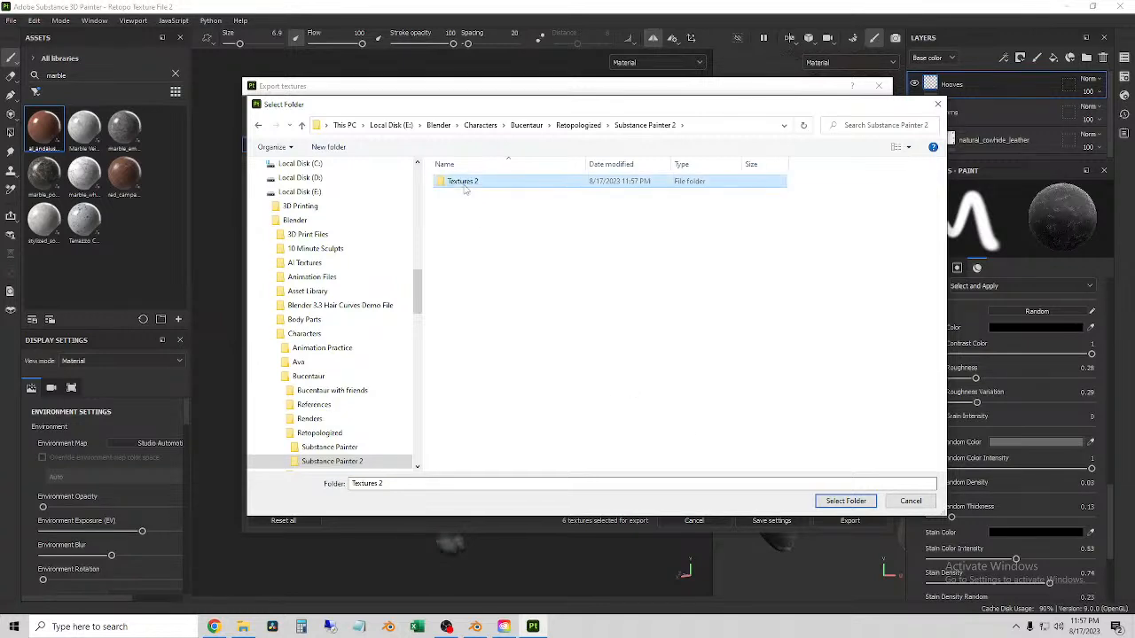
{"action": "double_click", "coordinate": [461, 181]}
{"action": "left_click", "coordinate": [846, 500]}
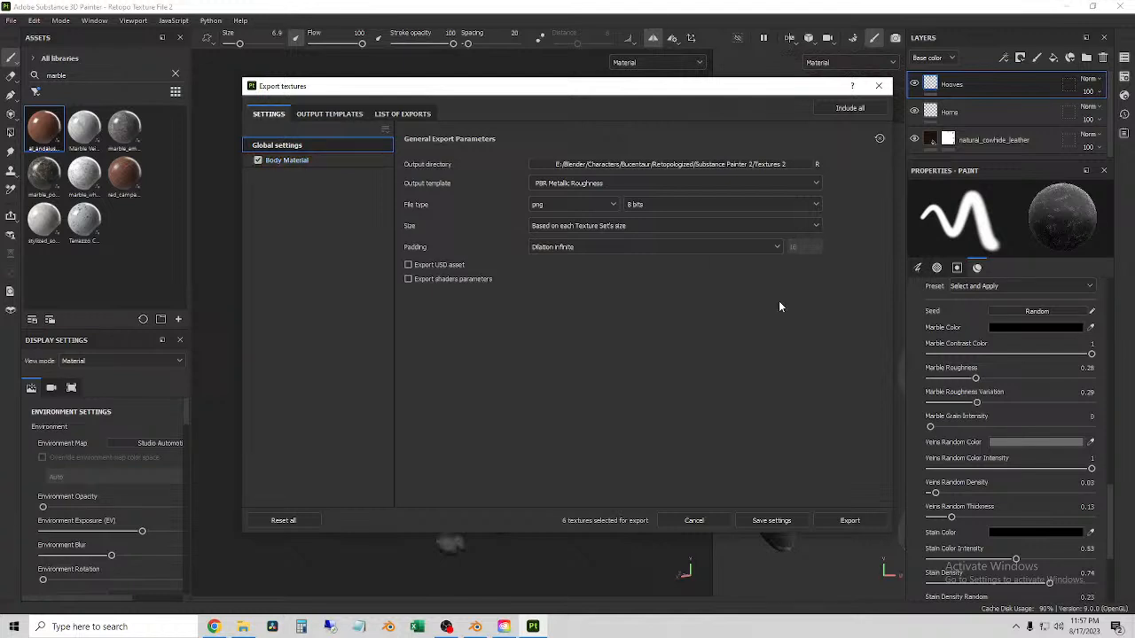
- Set the PNG bit depth to 16 bits and export the Body Material textures
{"action": "left_click", "coordinate": [708, 209]}
{"action": "left_click", "coordinate": [641, 243]}
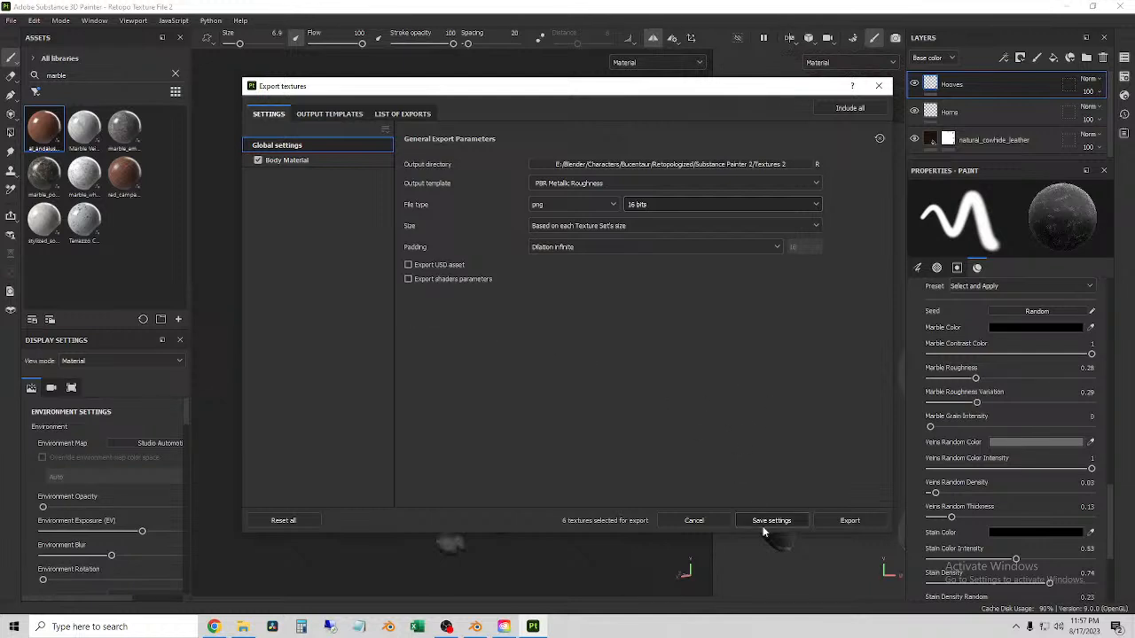
{"action": "left_click", "coordinate": [837, 523]}
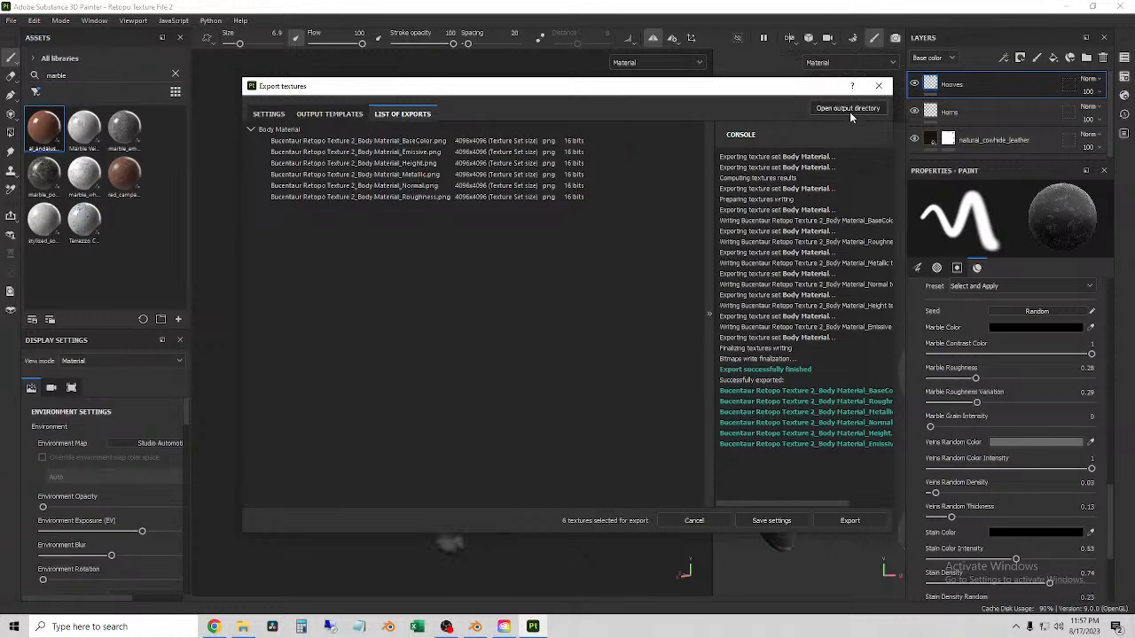
{"action": "left_click", "coordinate": [878, 85]}
- Save the project and close Substance 3D Painter
{"action": "left_click", "coordinate": [10, 19]}
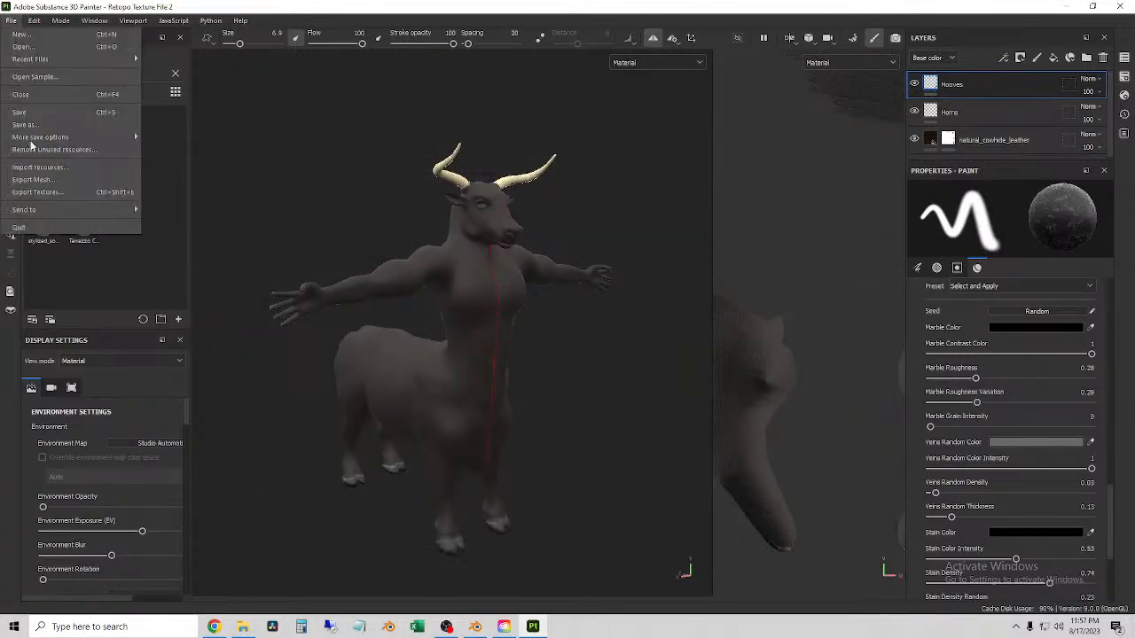
{"action": "left_click", "coordinate": [26, 113]}
{"action": "left_click", "coordinate": [1119, 6]}
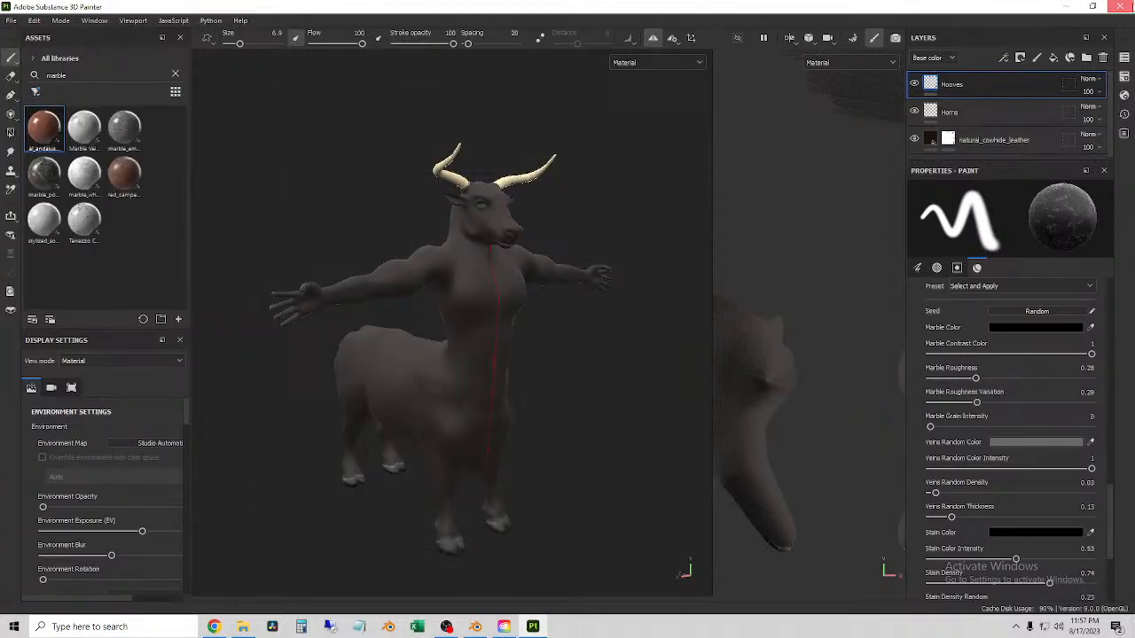
- Switch to Blender and display the Bucentaur in rendered viewport shading
{"action": "left_click", "coordinate": [475, 626]}
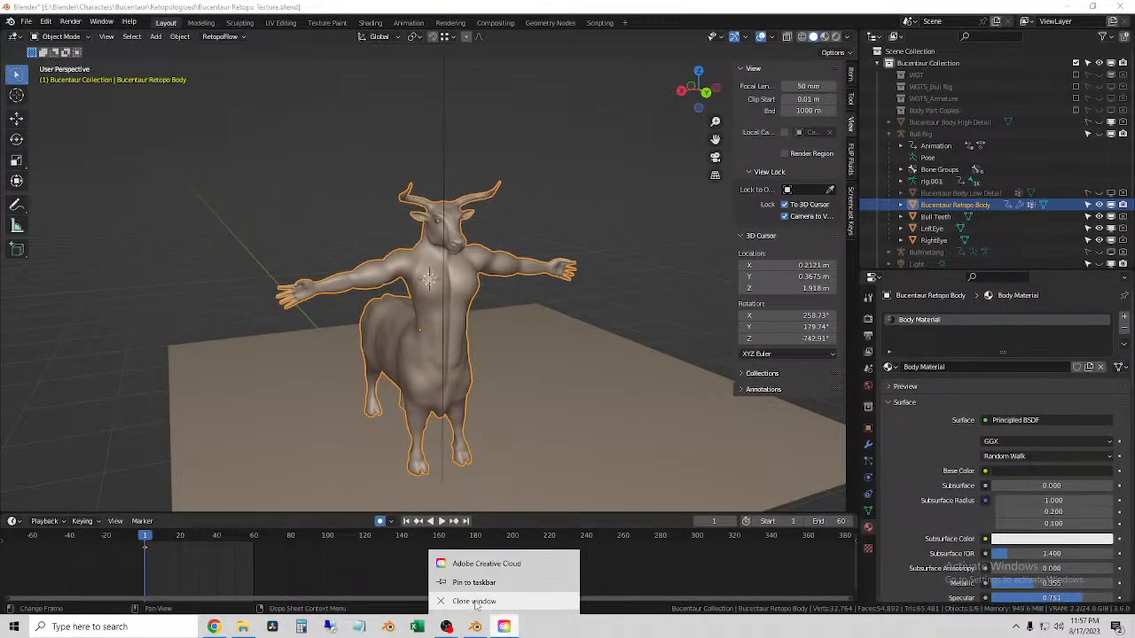
{"action": "left_click", "coordinate": [494, 278]}
{"action": "left_click", "coordinate": [472, 277]}
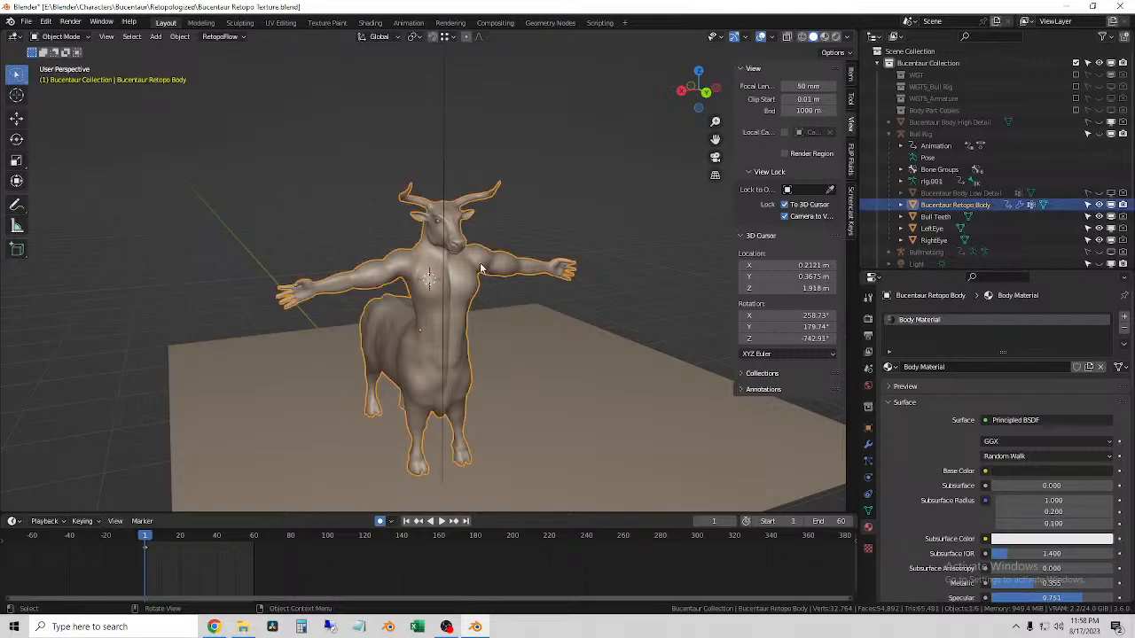
{"action": "left_click", "coordinate": [835, 36]}
{"action": "scroll", "coordinate": [459, 326], "scroll_direction": "up", "scroll_amount": 5}
{"action": "scroll", "coordinate": [457, 323], "scroll_direction": "down", "scroll_amount": 4}
{"action": "middle_click_drag", "start_coordinate": [463, 376], "coordinate": [594, 264]}
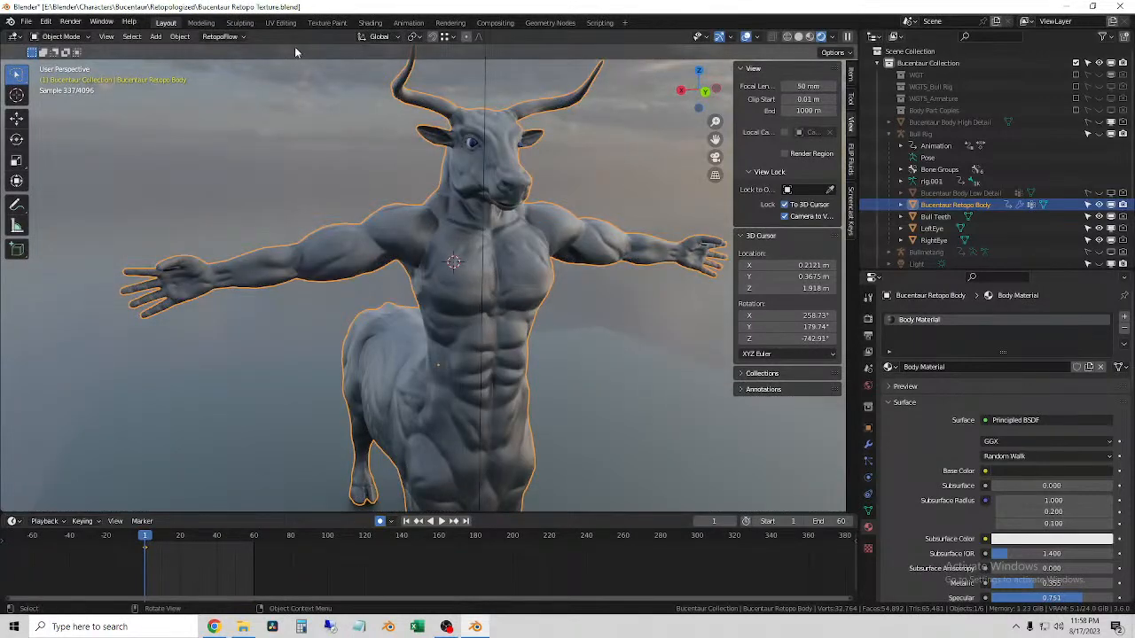
- In the Shading workspace, disconnect the Normal Map node from the Principled BSDF of Body Material
{"action": "left_click", "coordinate": [370, 22]}
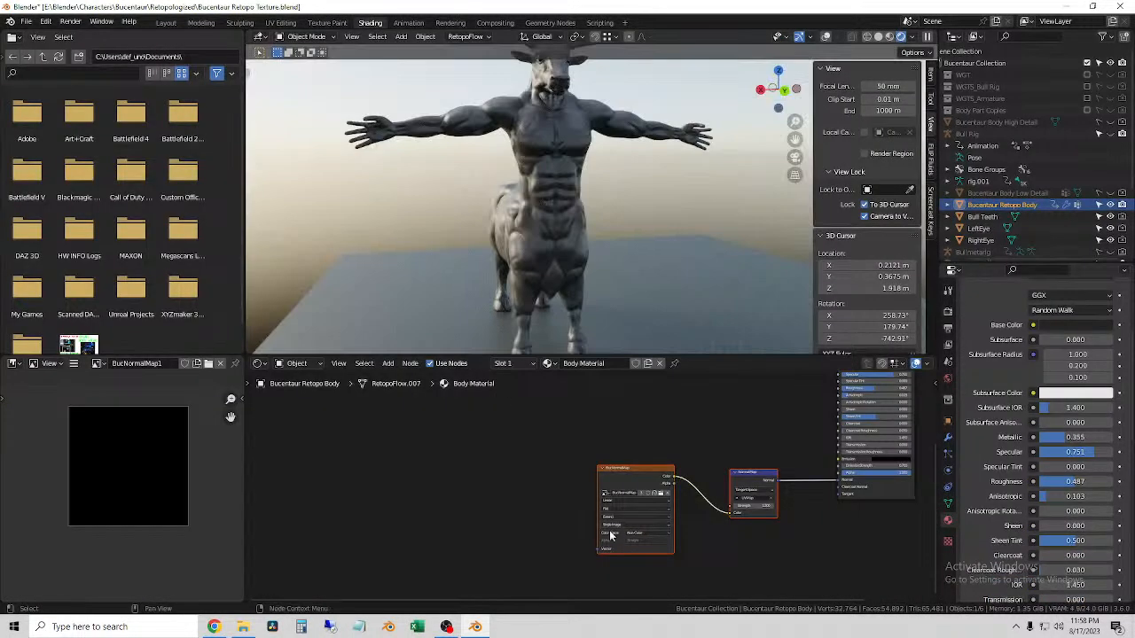
{"action": "scroll", "coordinate": [558, 266], "scroll_direction": "down", "scroll_amount": 3}
{"action": "middle_click_drag", "start_coordinate": [537, 226], "coordinate": [580, 298]}
{"action": "scroll", "coordinate": [580, 299], "scroll_direction": "up", "scroll_amount": 4}
{"action": "left_click_drag", "start_coordinate": [840, 486], "coordinate": [817, 481]}
{"action": "scroll", "coordinate": [558, 235], "scroll_direction": "down", "scroll_amount": 3}
{"action": "middle_click_drag", "start_coordinate": [547, 248], "coordinate": [544, 213]}
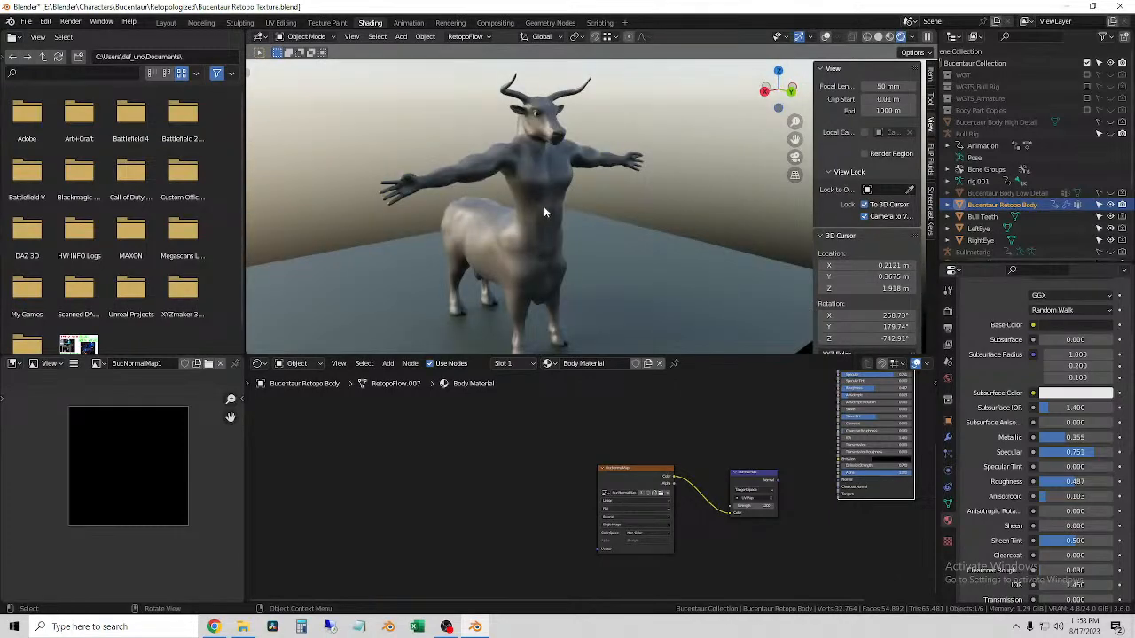
- Enlarge the 3D viewport above the node editor and enable the Screencast Keys display
{"action": "left_click_drag", "start_coordinate": [706, 355], "coordinate": [703, 399]}
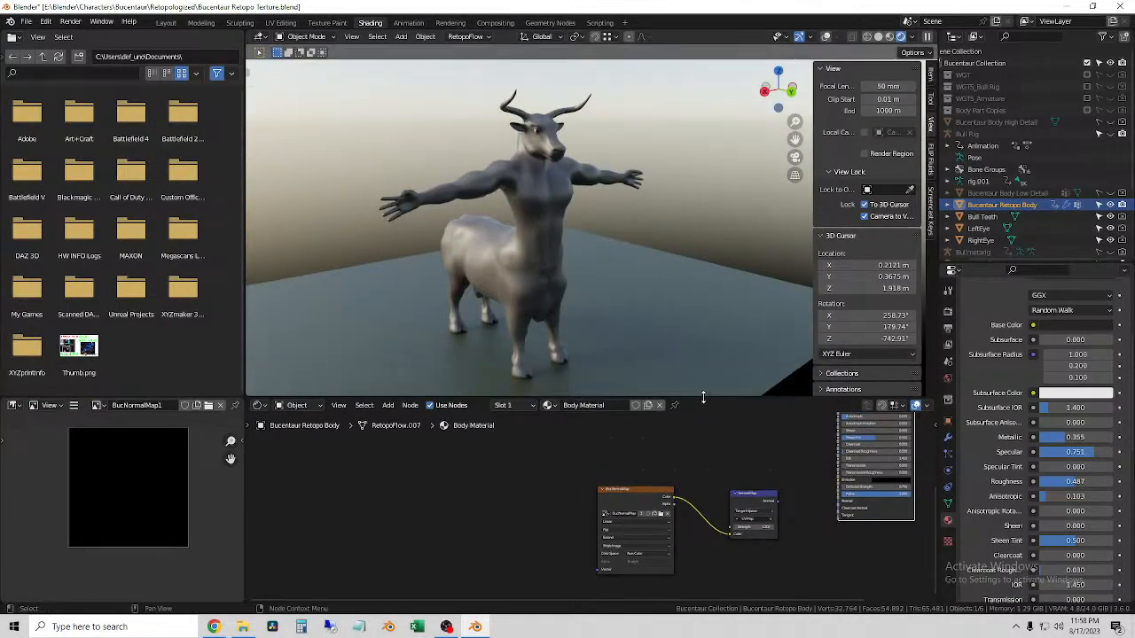
{"action": "scroll", "coordinate": [677, 451], "scroll_direction": "down", "scroll_amount": 4}
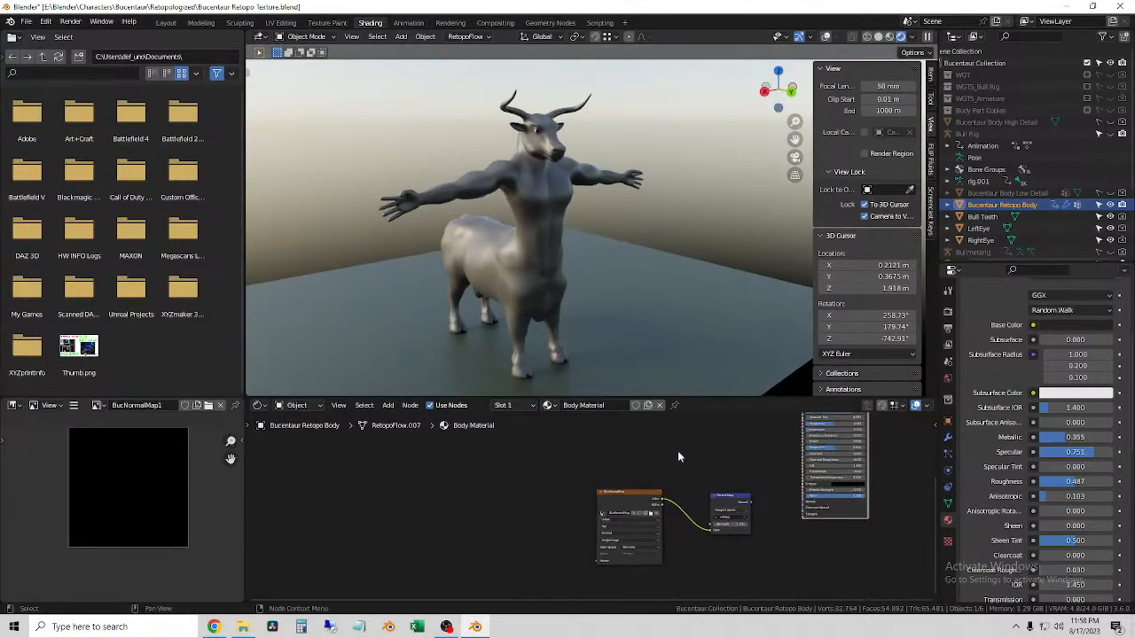
{"action": "left_click", "coordinate": [931, 82]}
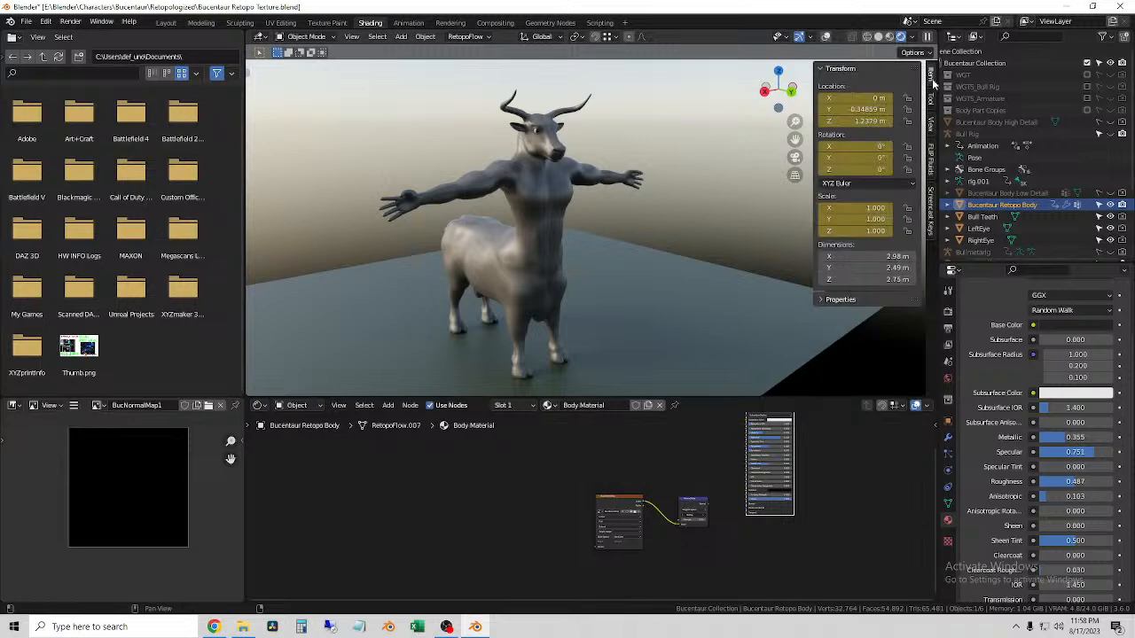
{"action": "left_click", "coordinate": [929, 216]}
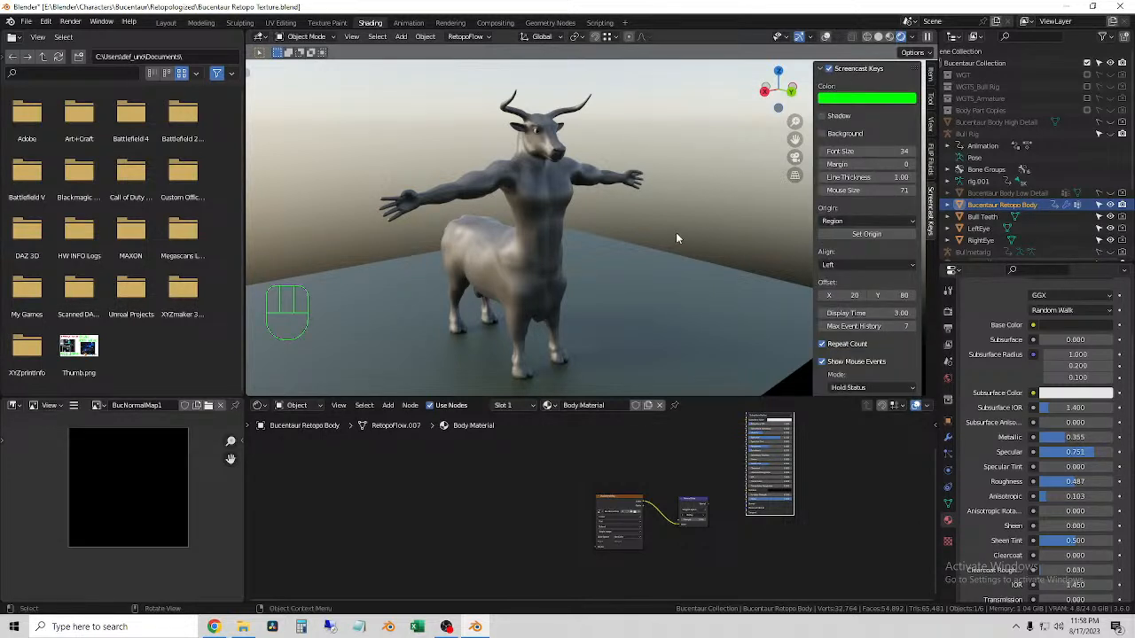
- Hide the 3D viewport's sidebar and turn on the viewport overlays
{"action": "middle_click_drag", "start_coordinate": [675, 191], "coordinate": [696, 206]}
{"action": "key", "text": "n"}
{"action": "left_click", "coordinate": [600, 181]}
{"action": "middle_click_drag", "start_coordinate": [701, 202], "coordinate": [687, 232]}
{"action": "left_click", "coordinate": [825, 37]}
{"action": "scroll", "coordinate": [614, 230], "scroll_direction": "up", "scroll_amount": 1}
{"action": "scroll", "coordinate": [613, 229], "scroll_direction": "down", "scroll_amount": 2}
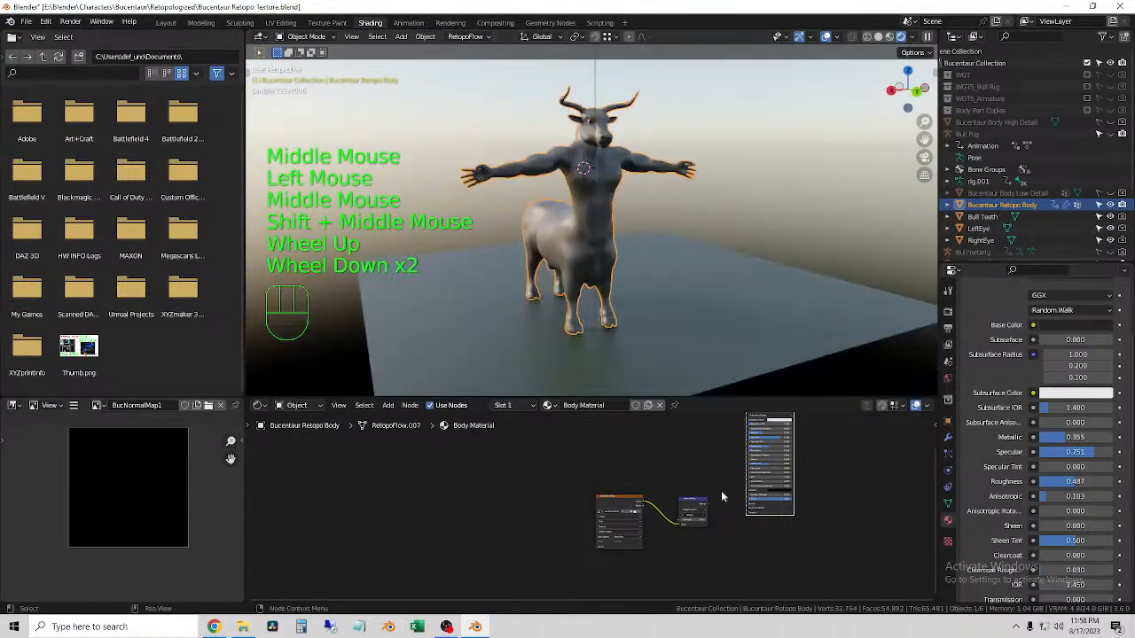
- Start a Principled Texture Setup for the Principled BSDF and browse to the Textures 2 folder inside Substance Painter 2
{"action": "middle_click_drag", "start_coordinate": [712, 461], "coordinate": [761, 550], "text": "shift"}
{"action": "left_click", "coordinate": [707, 498]}
{"action": "left_click", "coordinate": [697, 504]}
{"action": "left_click", "coordinate": [698, 502]}
{"action": "scroll", "coordinate": [699, 502], "scroll_direction": "up", "scroll_amount": 3}
{"action": "middle_click_drag", "start_coordinate": [707, 513], "coordinate": [593, 483]}
{"action": "scroll", "coordinate": [640, 450], "scroll_direction": "down", "scroll_amount": 4}
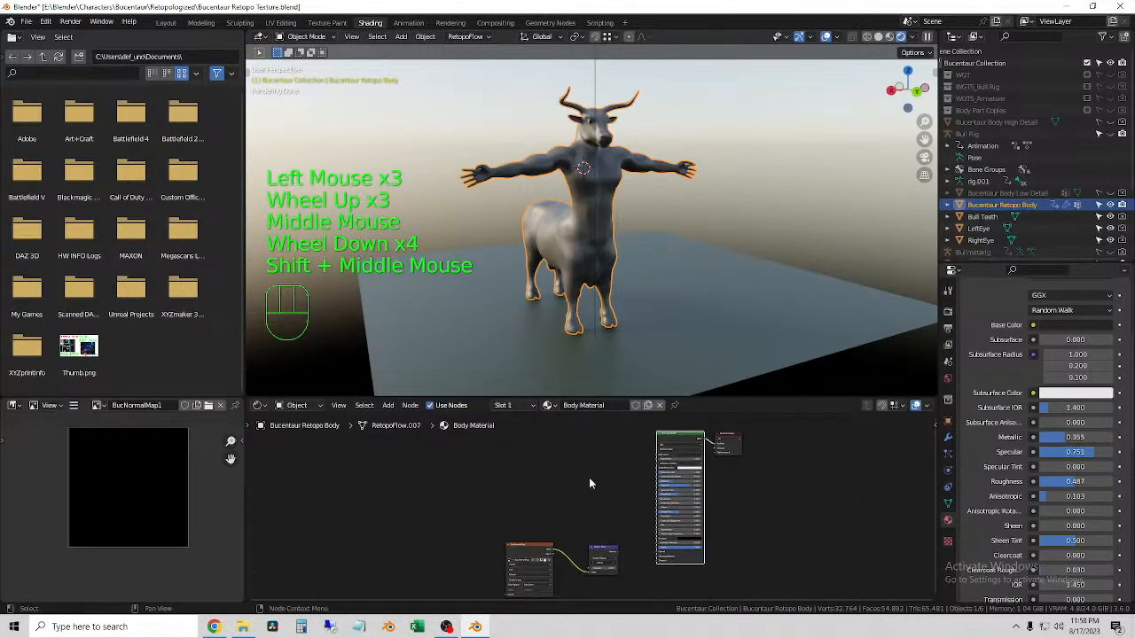
{"action": "key", "text": "shift+ctrl"}
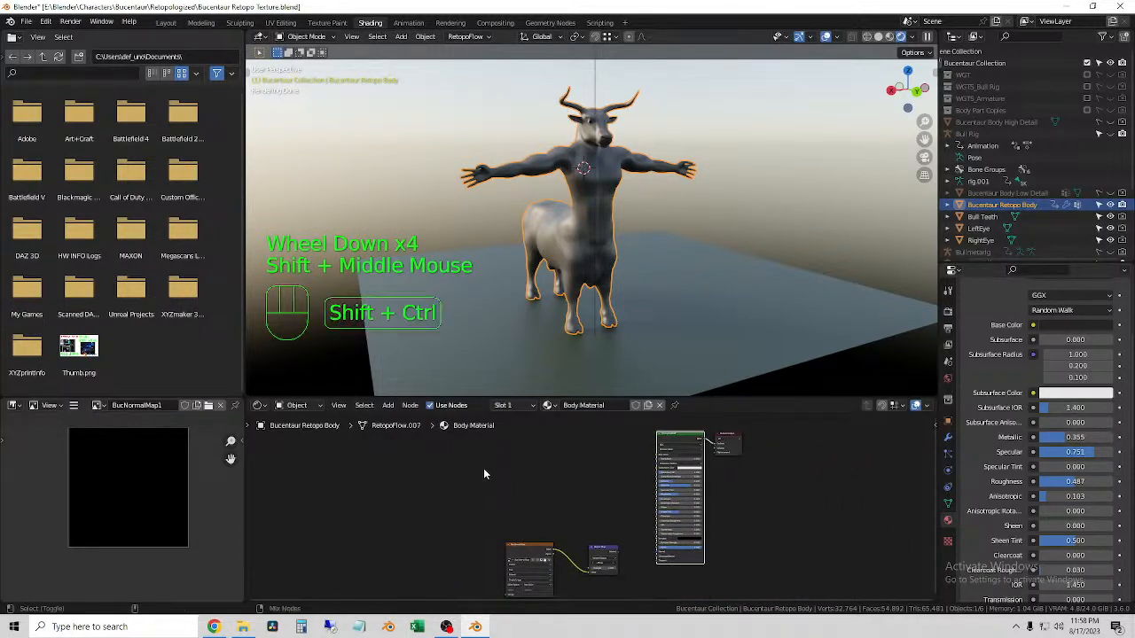
{"action": "key", "text": "ctrl+shift+t"}
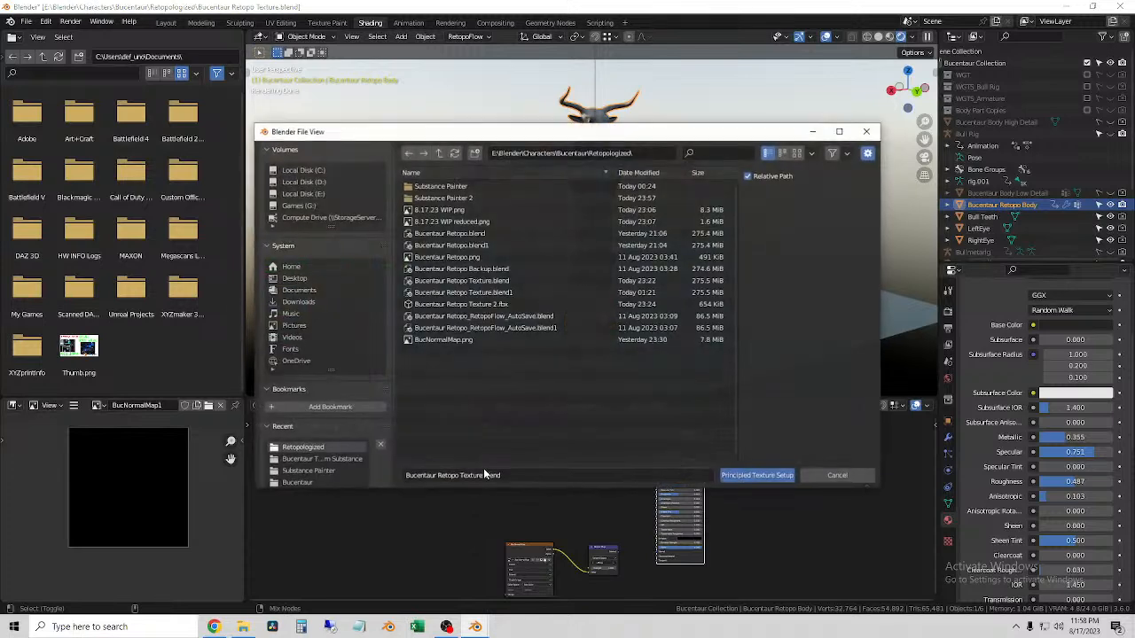
{"action": "double_click", "coordinate": [455, 200]}
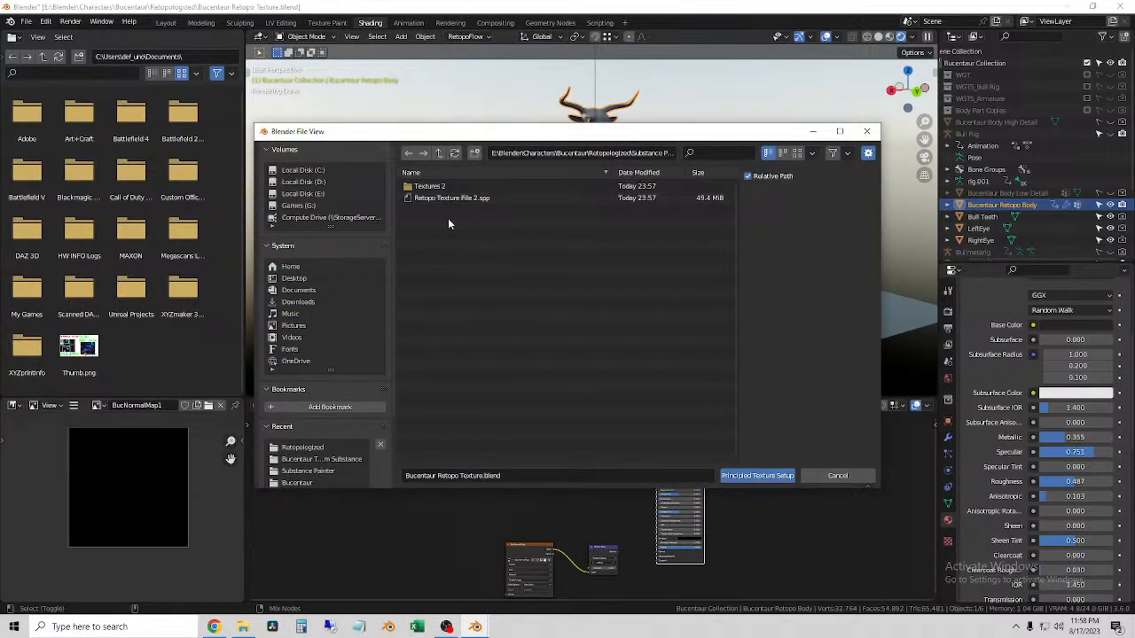
{"action": "left_click", "coordinate": [432, 198]}
{"action": "double_click", "coordinate": [430, 186]}
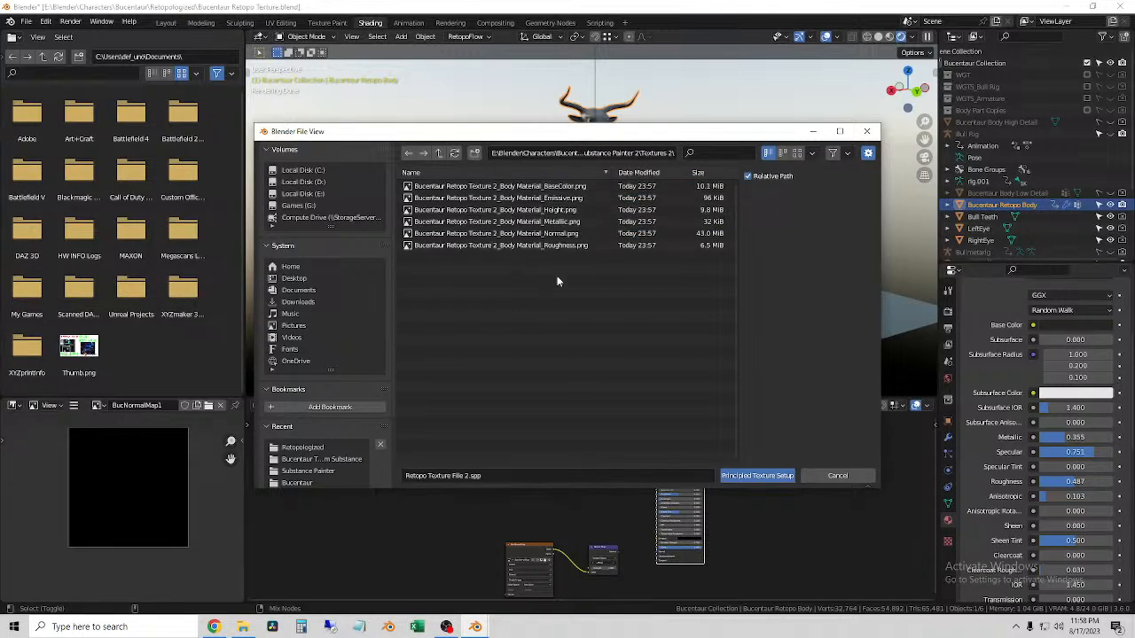
- Load the BaseColor, Emissive, Height, Metallic and Roughness maps into the Principled BSDF, leaving out the Normal map
{"action": "left_click", "coordinate": [567, 246]}
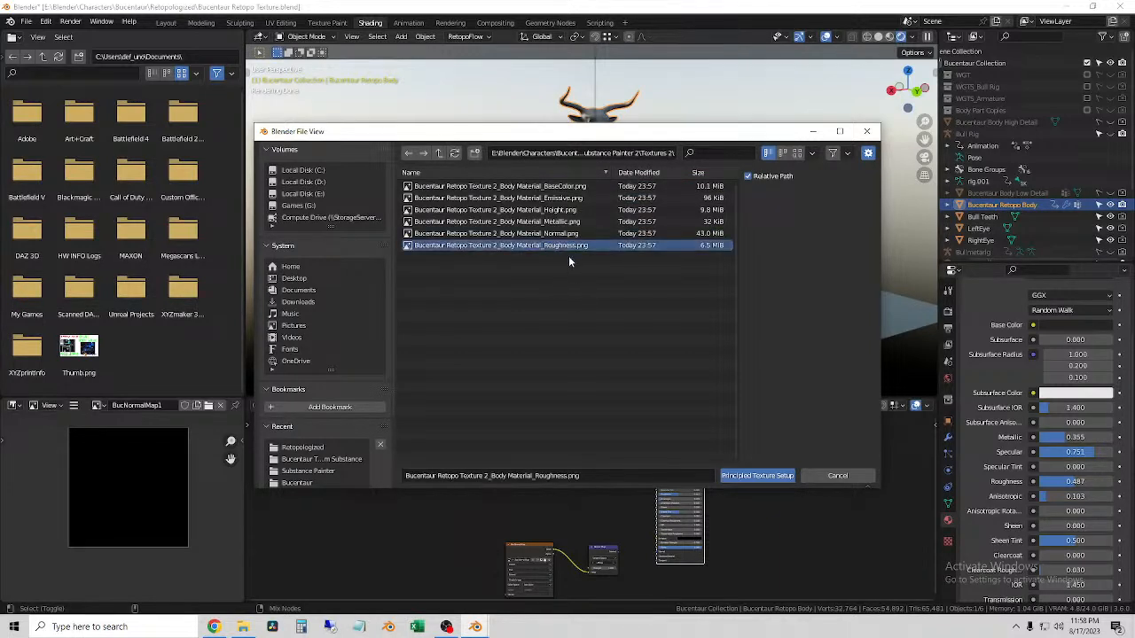
{"action": "left_click", "coordinate": [572, 221], "text": "ctrl"}
{"action": "left_click", "coordinate": [572, 210], "text": "ctrl"}
{"action": "left_click", "coordinate": [570, 198], "text": "ctrl"}
{"action": "left_click", "coordinate": [570, 187], "text": "ctrl"}
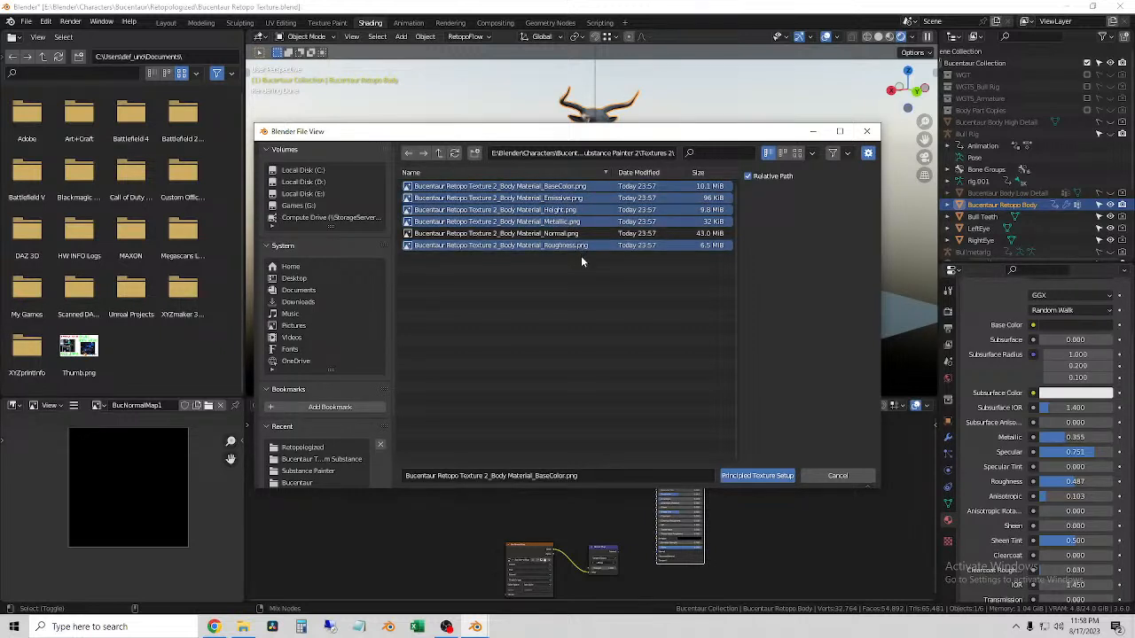
{"action": "left_click", "coordinate": [748, 476]}
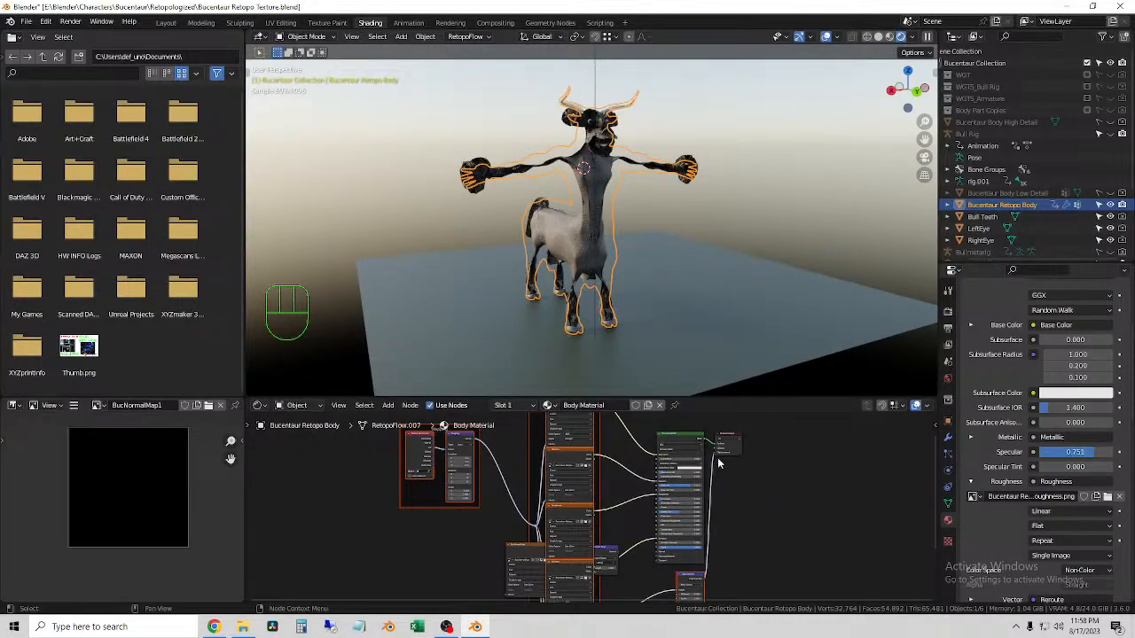
- Examine the displaced Bucentaur body and hands from several angles in the rendered view
{"action": "scroll", "coordinate": [641, 282], "scroll_direction": "up", "scroll_amount": 2}
{"action": "middle_click_drag", "start_coordinate": [633, 276], "coordinate": [719, 262]}
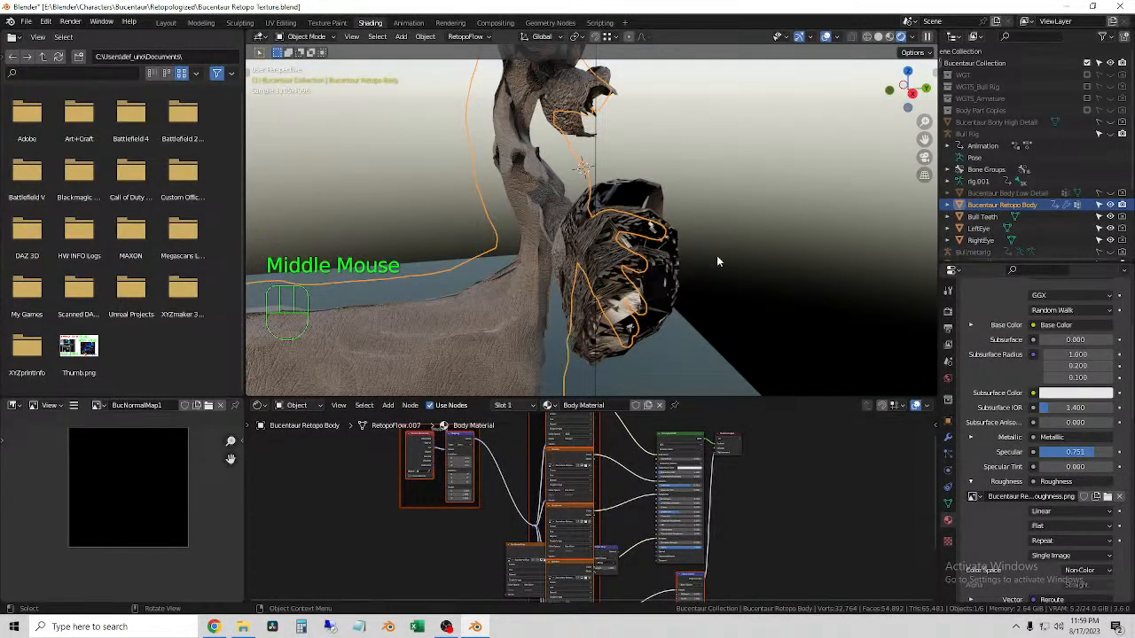
{"action": "middle_click_drag", "start_coordinate": [516, 271], "coordinate": [612, 249]}
{"action": "scroll", "coordinate": [615, 263], "scroll_direction": "down", "scroll_amount": 2}
{"action": "middle_click_drag", "start_coordinate": [627, 178], "coordinate": [726, 145], "text": "shift"}
{"action": "scroll", "coordinate": [671, 260], "scroll_direction": "up", "scroll_amount": 2}
{"action": "scroll", "coordinate": [676, 325], "scroll_direction": "down", "scroll_amount": 2}
{"action": "scroll", "coordinate": [648, 324], "scroll_direction": "up", "scroll_amount": 3}
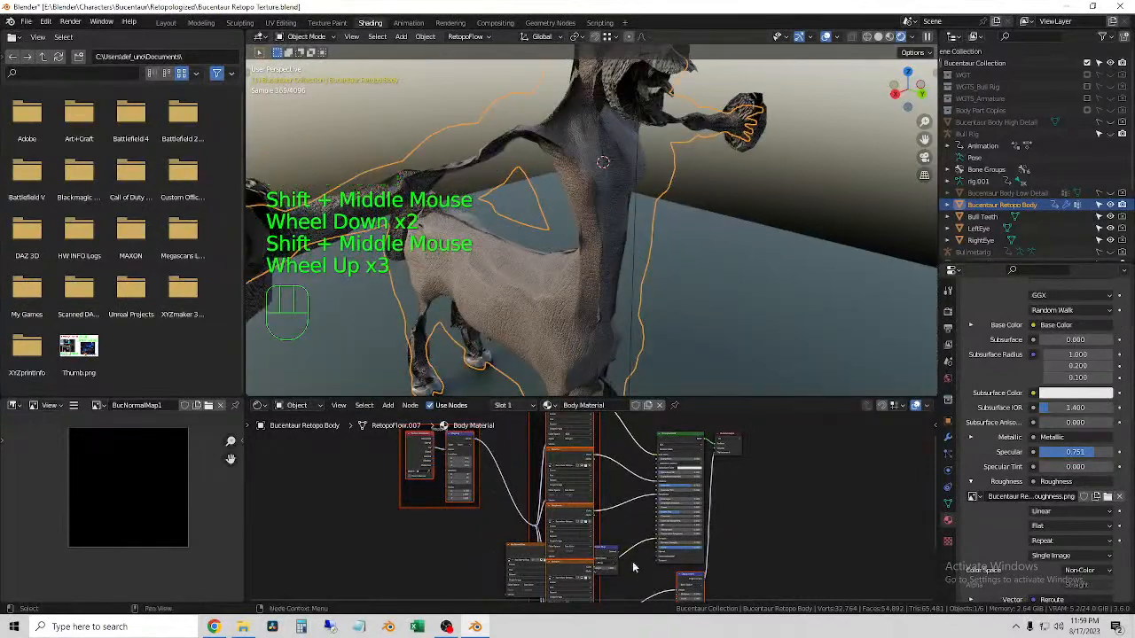
- Move the Displacement node clear of the texture nodes and lower its Scale
{"action": "scroll", "coordinate": [576, 496], "scroll_direction": "down", "scroll_amount": 3}
{"action": "middle_click_drag", "start_coordinate": [611, 532], "coordinate": [688, 529]}
{"action": "left_click_drag", "start_coordinate": [637, 416], "coordinate": [543, 435]}
{"action": "scroll", "coordinate": [645, 574], "scroll_direction": "up", "scroll_amount": 5}
{"action": "scroll", "coordinate": [645, 574], "scroll_direction": "up", "scroll_amount": 1}
{"action": "middle_click_drag", "start_coordinate": [644, 574], "coordinate": [600, 441], "text": "shift"}
{"action": "left_click_drag", "start_coordinate": [635, 458], "coordinate": [837, 543]}
{"action": "left_click", "coordinate": [695, 549]}
{"action": "middle_click_drag", "start_coordinate": [837, 543], "coordinate": [738, 503], "text": "shift"}
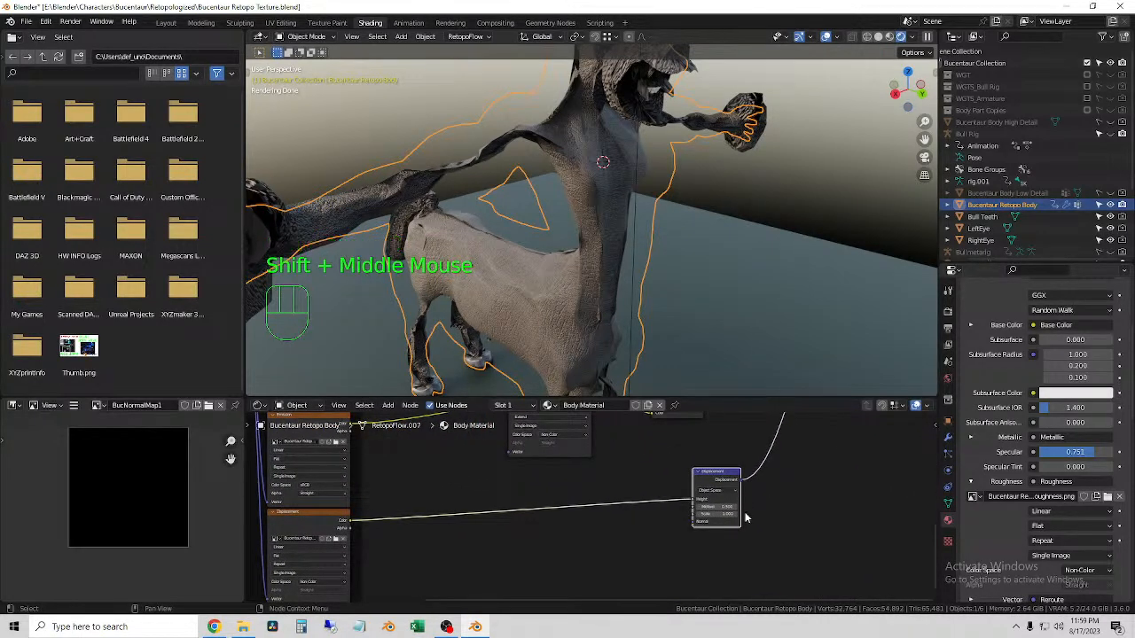
{"action": "left_click", "coordinate": [722, 515]}
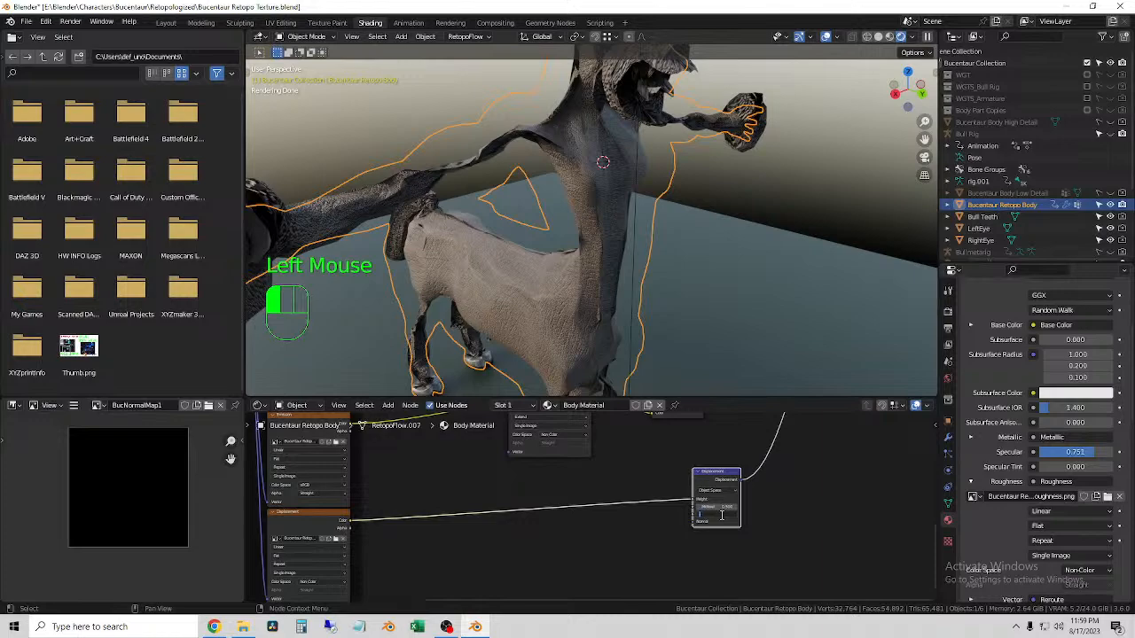
{"action": "left_click", "coordinate": [825, 482]}
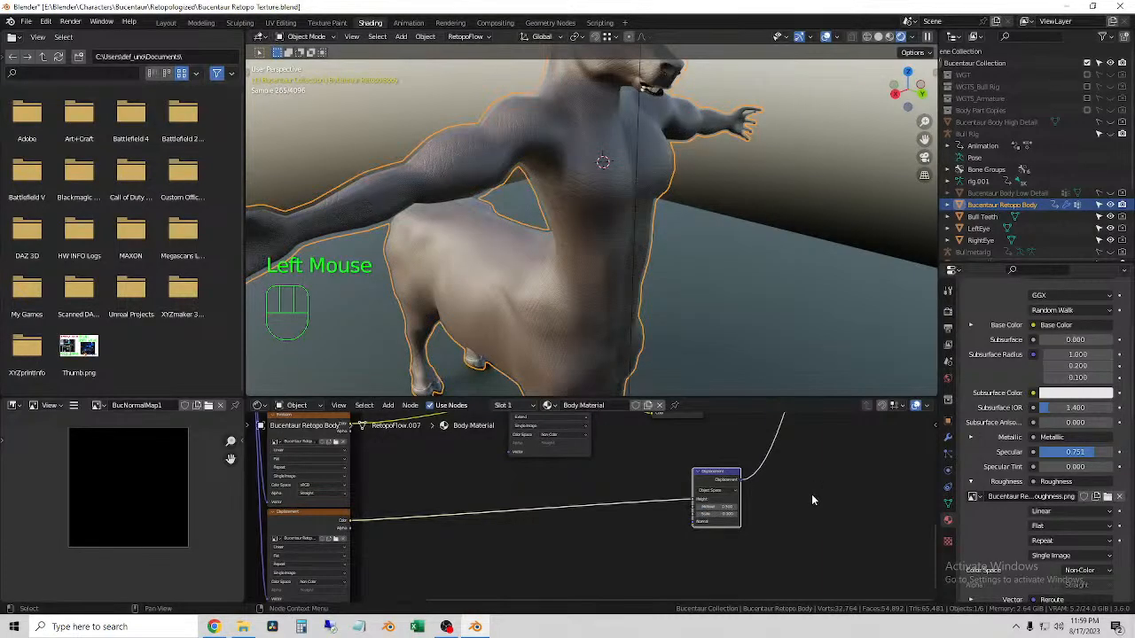
- Place the 3D cursor on the snout and inspect the skin displacement on the head up close
{"action": "middle_click_drag", "start_coordinate": [669, 232], "coordinate": [674, 328], "text": "shift"}
{"action": "right_click", "coordinate": [678, 247], "text": "shift"}
{"action": "scroll", "coordinate": [701, 297], "scroll_direction": "up", "scroll_amount": 4}
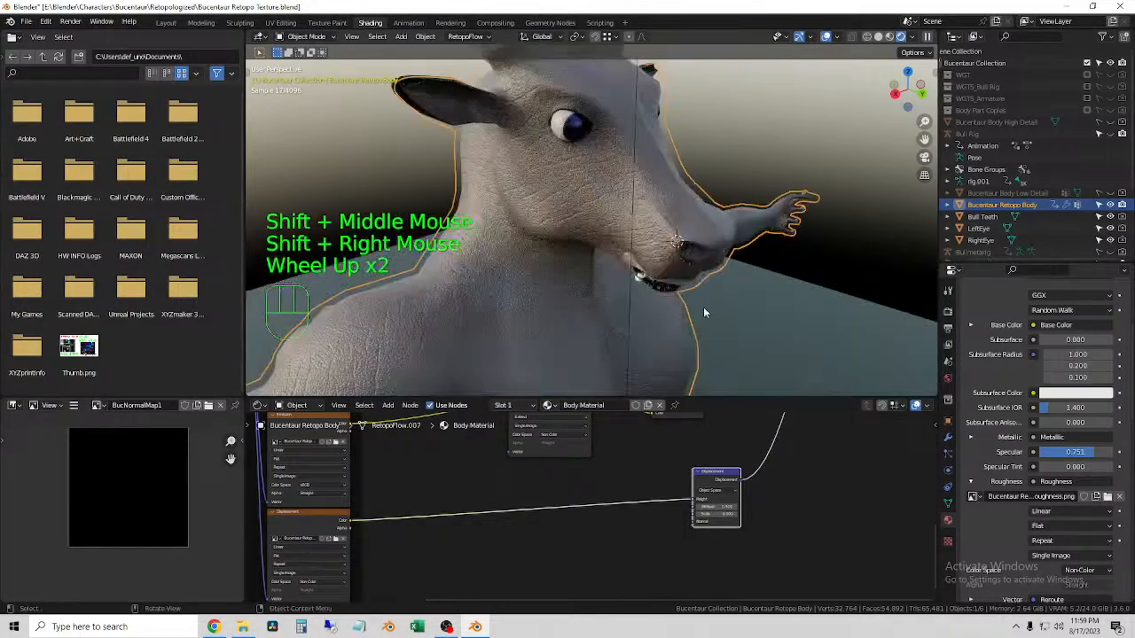
{"action": "middle_click_drag", "start_coordinate": [695, 311], "coordinate": [689, 307]}
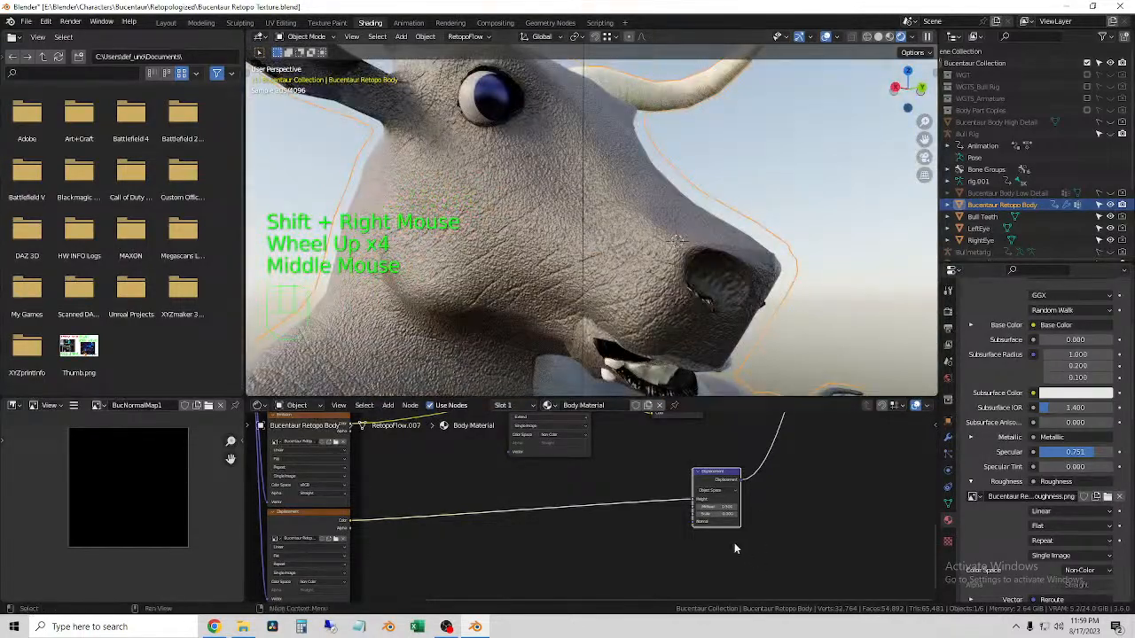
- Keep the Displacement node in Object Space and try a Midlevel of 0.100
{"action": "left_click", "coordinate": [718, 506]}
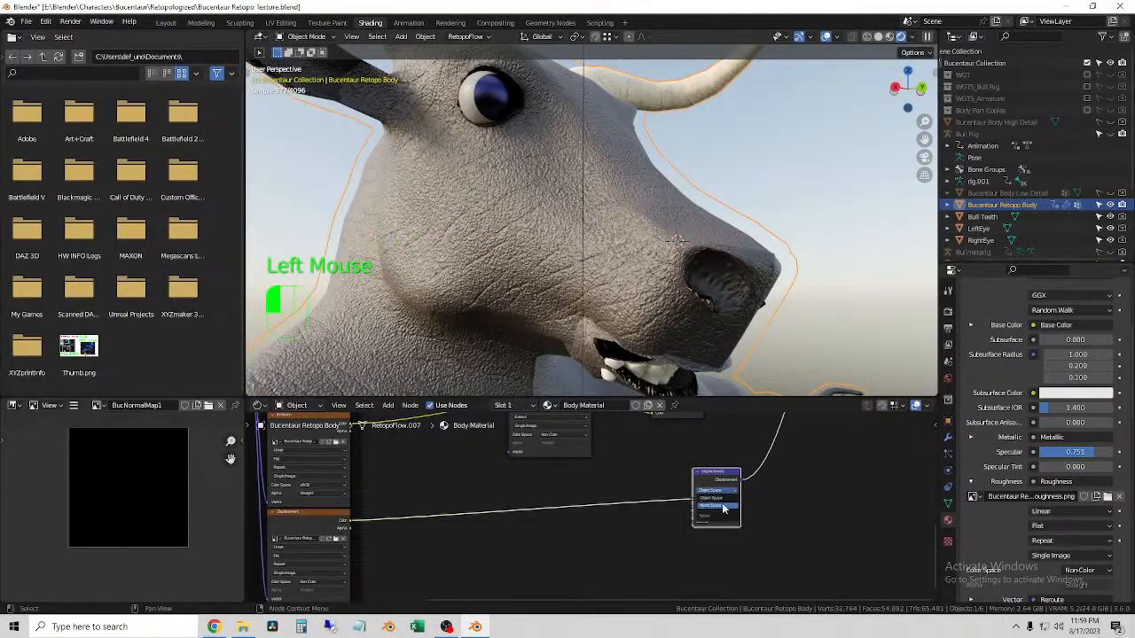
{"action": "left_click", "coordinate": [728, 492]}
{"action": "left_click", "coordinate": [723, 500]}
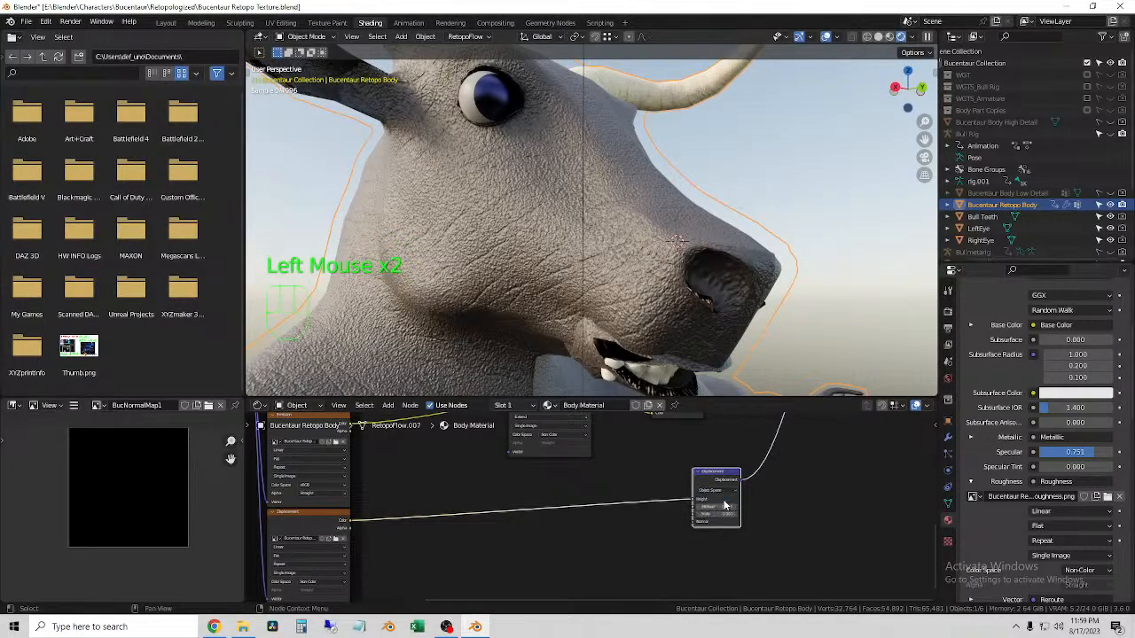
{"action": "mouse_move", "coordinate": [709, 506]}
{"action": "left_mouse_down"}
{"action": "mouse_move", "coordinate": [753, 506]}
{"action": "mouse_move", "coordinate": [709, 506]}
{"action": "left_mouse_up"}
{"action": "left_click", "coordinate": [726, 512]}
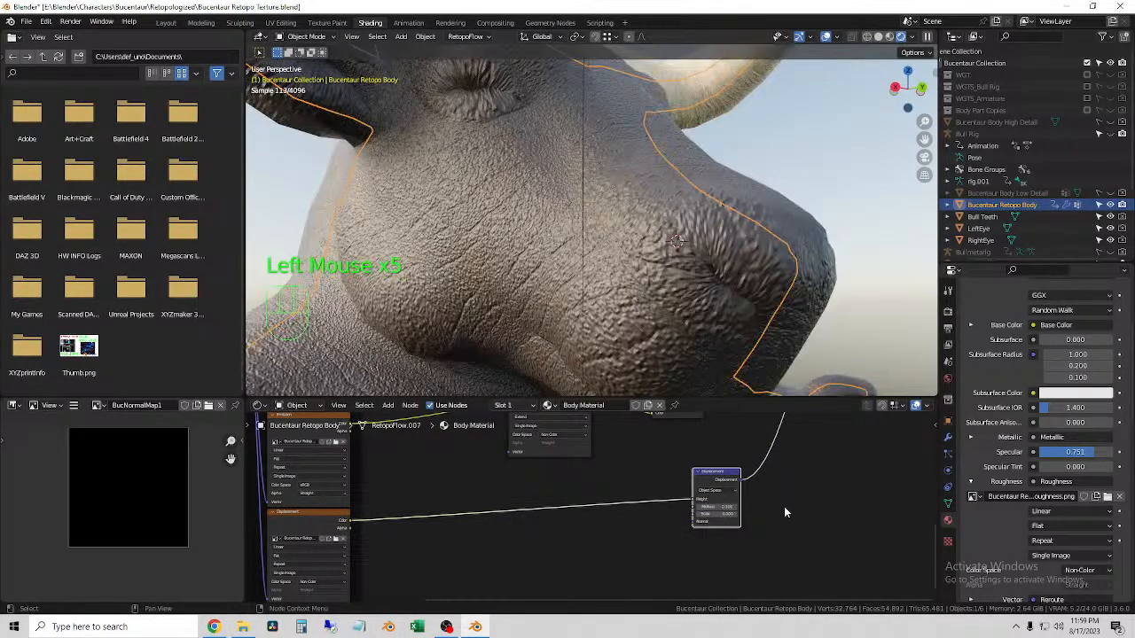
- Try a Displacement Scale of 1, and reset the node's Scale and Midlevel to 0
{"action": "left_click", "coordinate": [726, 513]}
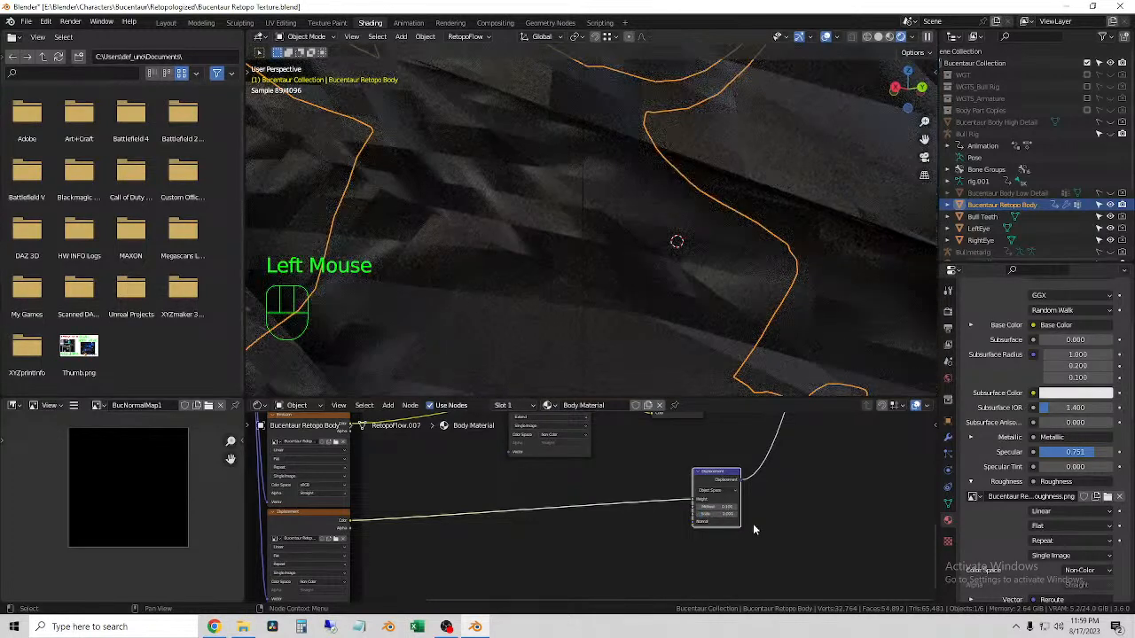
{"action": "left_click", "coordinate": [723, 514]}
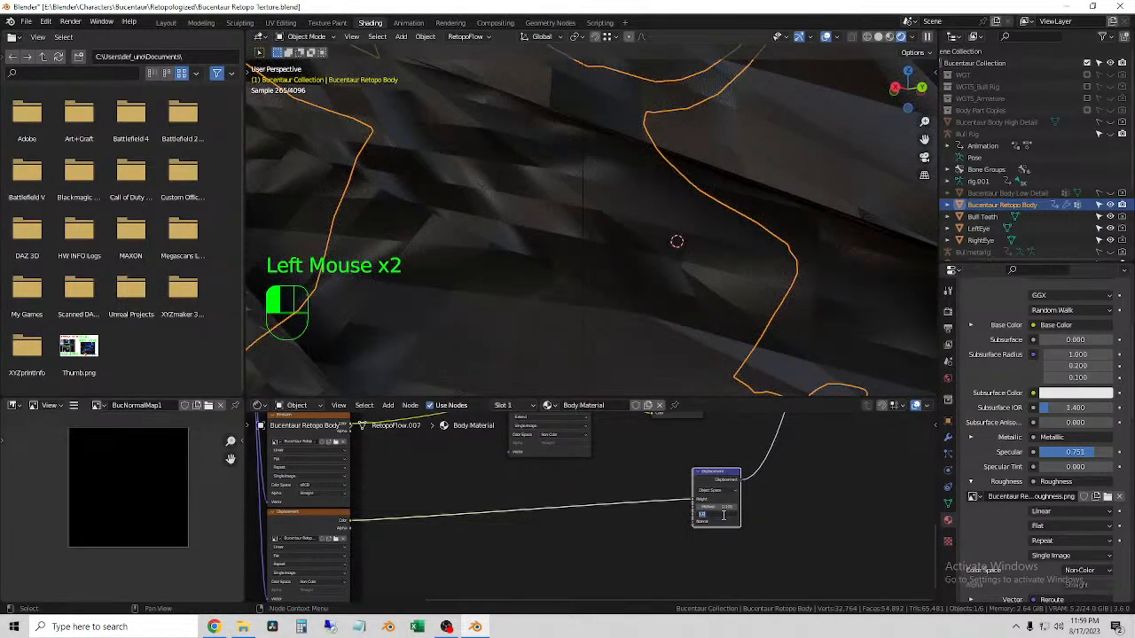
{"action": "left_click", "coordinate": [724, 507]}
{"action": "scroll", "coordinate": [714, 238], "scroll_direction": "down", "scroll_amount": 2}
{"action": "middle_click_drag", "start_coordinate": [714, 238], "coordinate": [684, 264]}
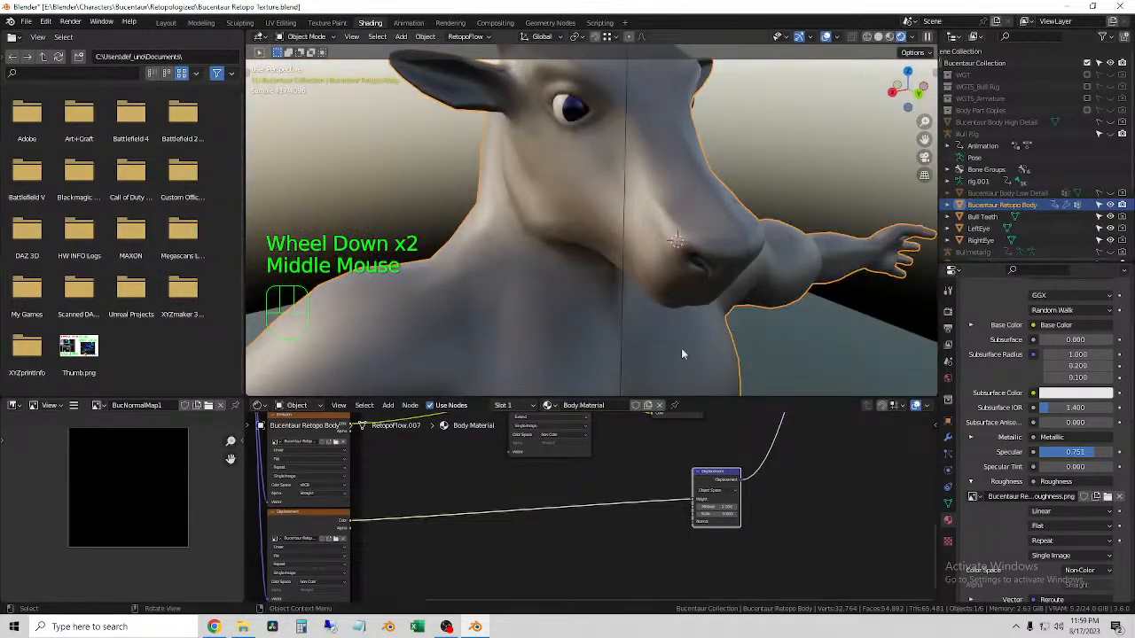
- Move the Material Output node farther from the Principled BSDF and switch the Displacement node to World Space
{"action": "middle_click_drag", "start_coordinate": [638, 445], "coordinate": [567, 536], "text": "shift"}
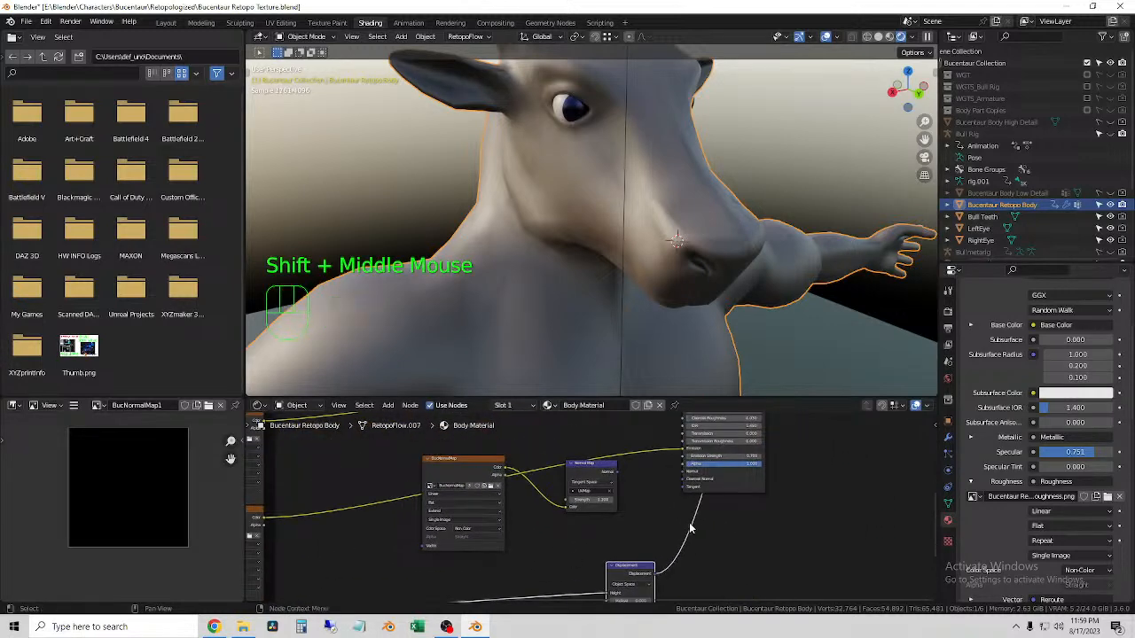
{"action": "scroll", "coordinate": [694, 537], "scroll_direction": "down", "scroll_amount": 5}
{"action": "middle_click_drag", "start_coordinate": [691, 492], "coordinate": [801, 443], "text": "shift"}
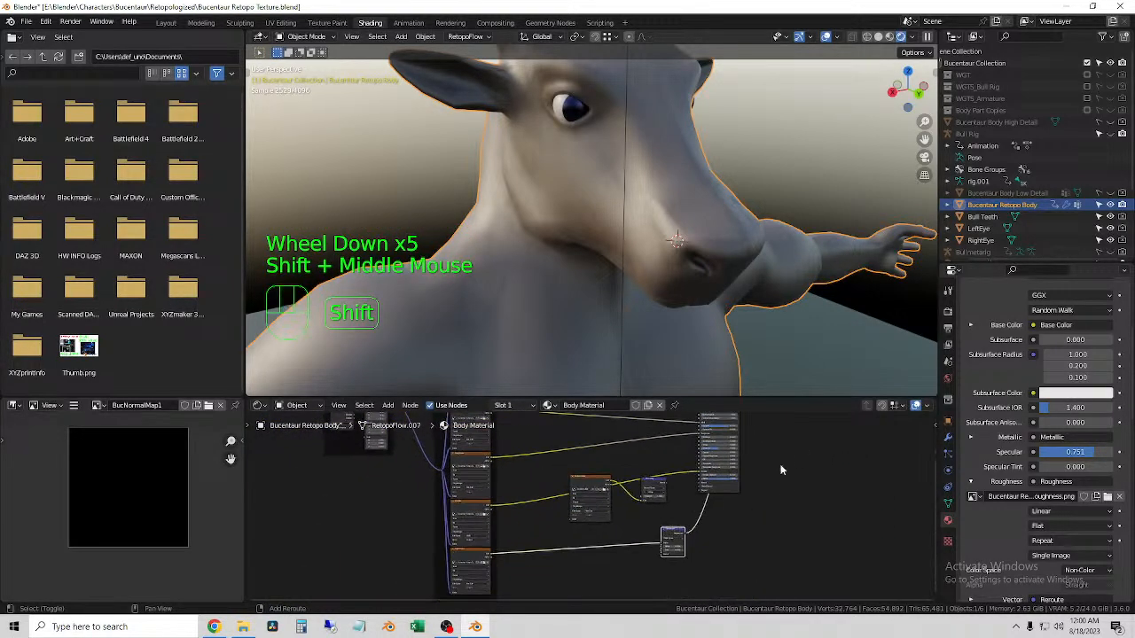
{"action": "middle_click_drag", "start_coordinate": [766, 486], "coordinate": [775, 571], "text": "shift"}
{"action": "left_click_drag", "start_coordinate": [734, 512], "coordinate": [685, 452]}
{"action": "middle_click_drag", "start_coordinate": [668, 324], "coordinate": [650, 581]}
{"action": "scroll", "coordinate": [674, 560], "scroll_direction": "up", "scroll_amount": 4}
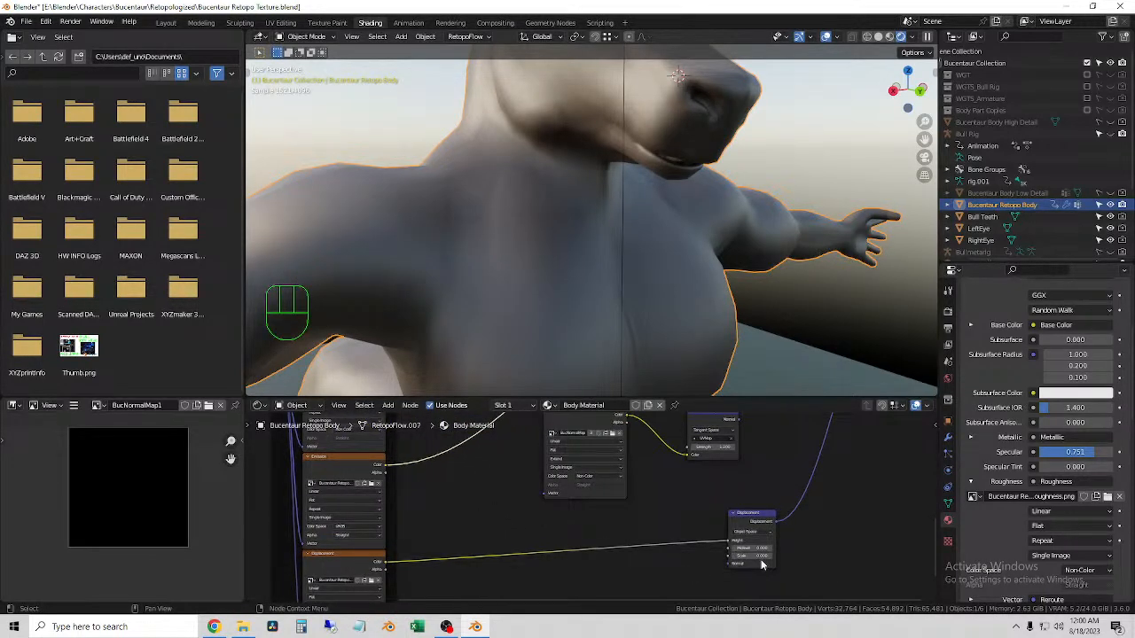
- Set the Displacement node's Scale to 0.010, adjust its Midlevel, and place the 3D cursor on the snout for a close view
{"action": "left_click", "coordinate": [754, 556]}
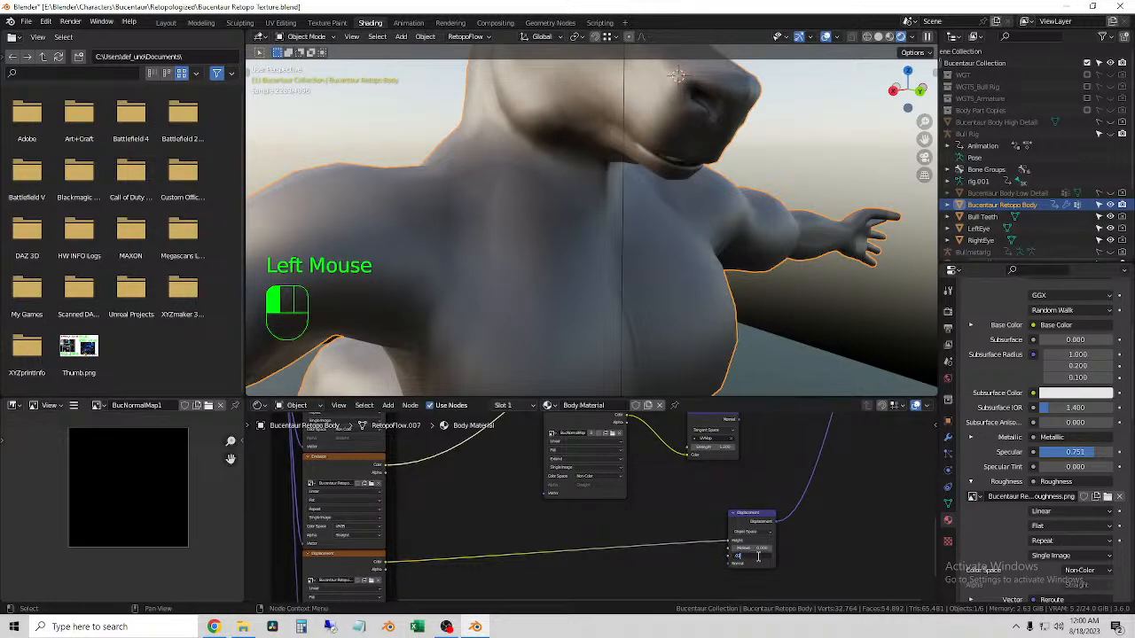
{"action": "key", "text": "Return"}
{"action": "left_click", "coordinate": [752, 549]}
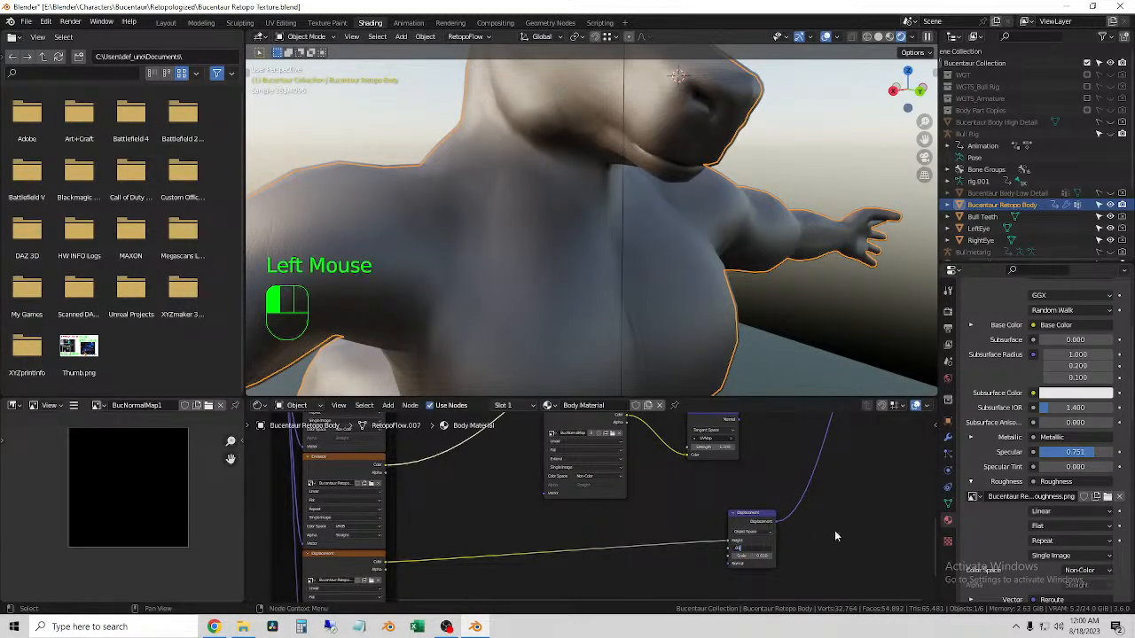
{"action": "scroll", "coordinate": [678, 174], "scroll_direction": "down", "scroll_amount": 2}
{"action": "middle_click_drag", "start_coordinate": [676, 168], "coordinate": [674, 308], "text": "shift"}
{"action": "right_click", "coordinate": [673, 307], "text": "shift"}
{"action": "scroll", "coordinate": [598, 282], "scroll_direction": "up", "scroll_amount": 3}
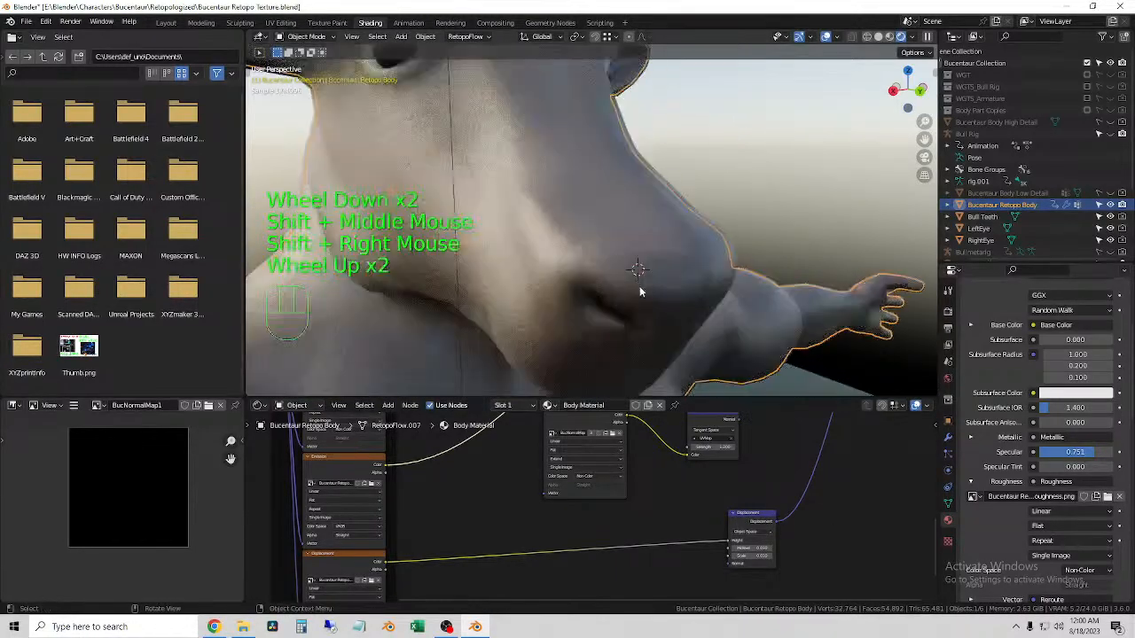
{"action": "scroll", "coordinate": [614, 310], "scroll_direction": "down", "scroll_amount": 1}
- Test higher Scale and Midlevel values on the Displacement node, and bring the Scale back down to a subtle amount
{"action": "left_click", "coordinate": [777, 558]}
{"action": "left_click", "coordinate": [772, 556]}
{"action": "left_click", "coordinate": [772, 556]}
{"action": "left_click", "coordinate": [772, 556]}
{"action": "left_click", "coordinate": [772, 556]}
{"action": "left_click", "coordinate": [773, 556]}
{"action": "left_click", "coordinate": [762, 548]}
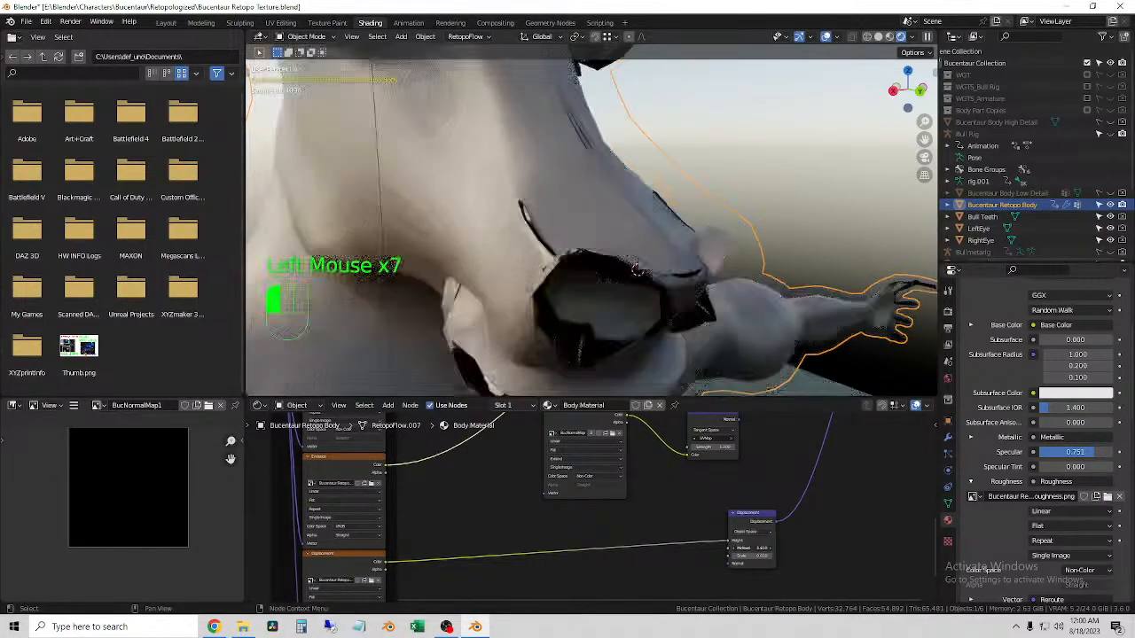
{"action": "left_click", "coordinate": [768, 557]}
{"action": "left_click", "coordinate": [769, 556]}
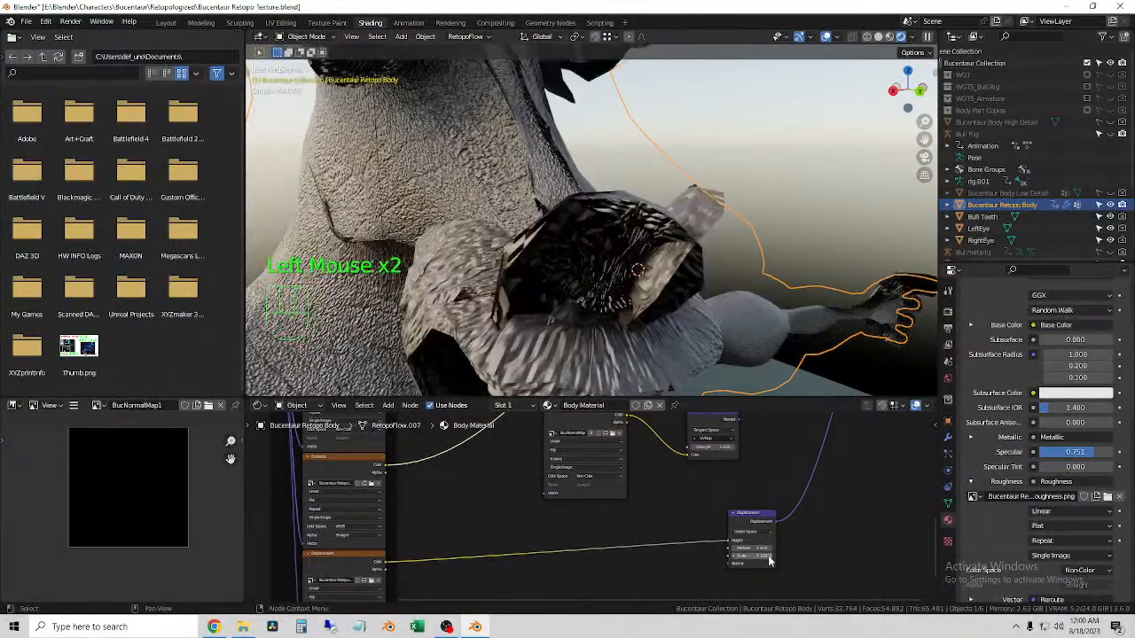
{"action": "left_click", "coordinate": [733, 560]}
{"action": "left_click", "coordinate": [734, 561]}
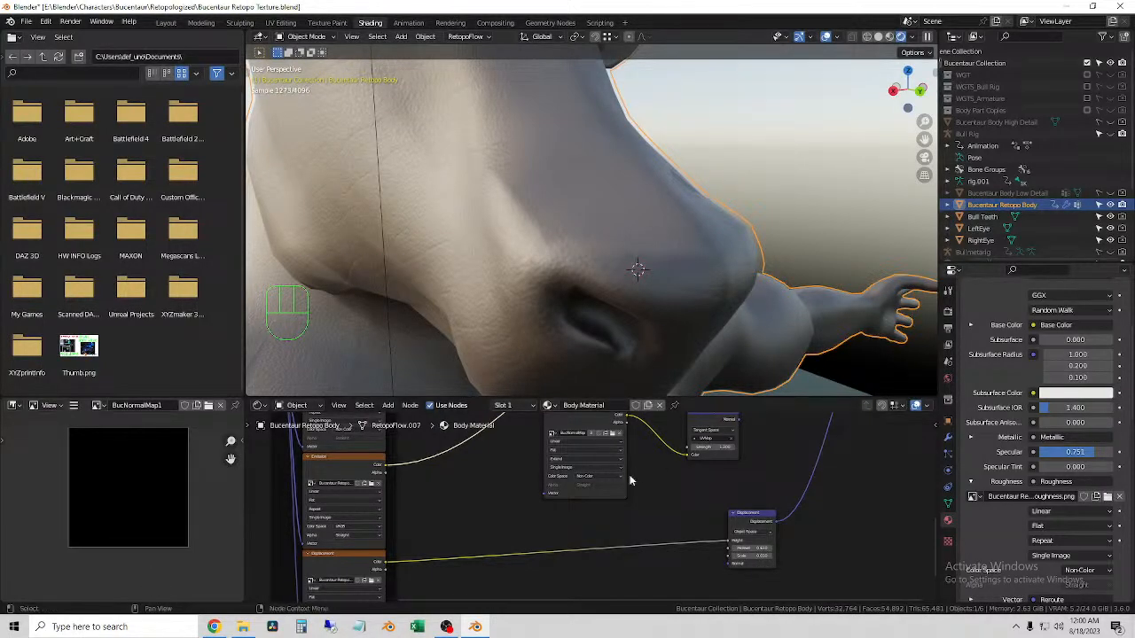
- Examine the subtly displaced skin across the Bucentaur's head and upper body
{"action": "scroll", "coordinate": [773, 295], "scroll_direction": "down", "scroll_amount": 3}
{"action": "left_click", "coordinate": [759, 233], "text": "shift"}
{"action": "left_click", "coordinate": [717, 220], "text": "alt"}
{"action": "scroll", "coordinate": [698, 231], "scroll_direction": "down", "scroll_amount": 1}
{"action": "middle_click_drag", "start_coordinate": [698, 231], "coordinate": [807, 232]}
{"action": "mouse_move", "coordinate": [634, 215]}
{"action": "middle_mouse_down"}
{"action": "mouse_move", "coordinate": [765, 226]}
{"action": "mouse_move", "coordinate": [658, 233]}
{"action": "mouse_move", "coordinate": [609, 220]}
{"action": "mouse_move", "coordinate": [610, 294]}
{"action": "mouse_move", "coordinate": [616, 285]}
{"action": "middle_mouse_up"}
{"action": "scroll", "coordinate": [610, 220], "scroll_direction": "down", "scroll_amount": 2}
{"action": "scroll", "coordinate": [771, 463], "scroll_direction": "down", "scroll_amount": 1}
- Move the Normal Map node beside the Principled BSDF and connect it to the shader's Normal input
{"action": "middle_click_drag", "start_coordinate": [770, 463], "coordinate": [712, 558], "text": "shift"}
{"action": "left_click_drag", "start_coordinate": [714, 553], "coordinate": [664, 491]}
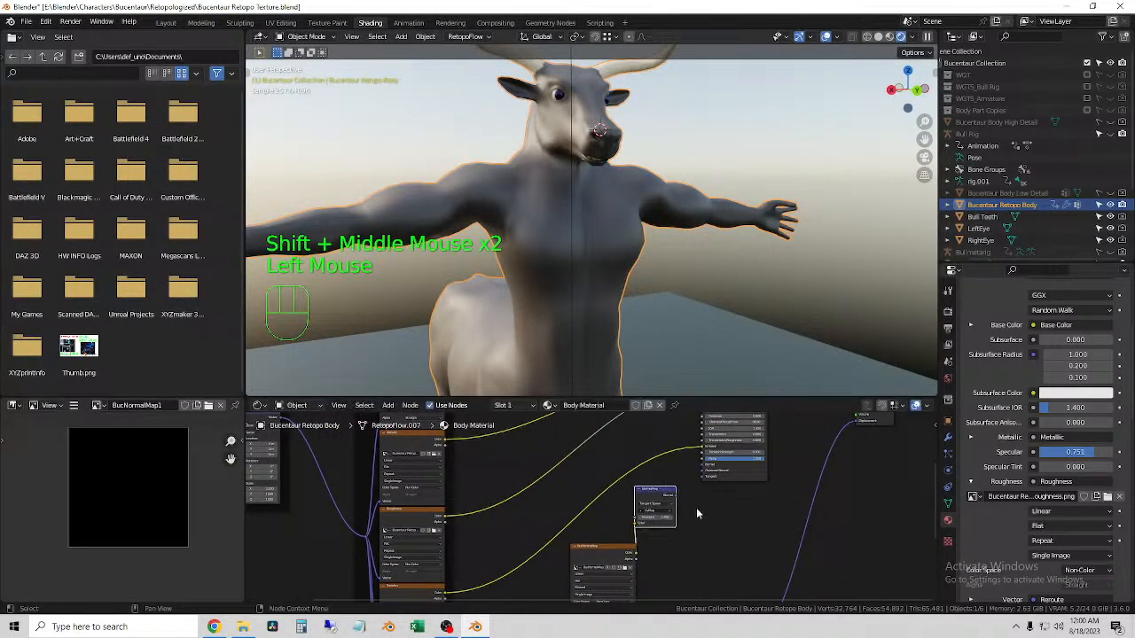
{"action": "left_click", "coordinate": [677, 501]}
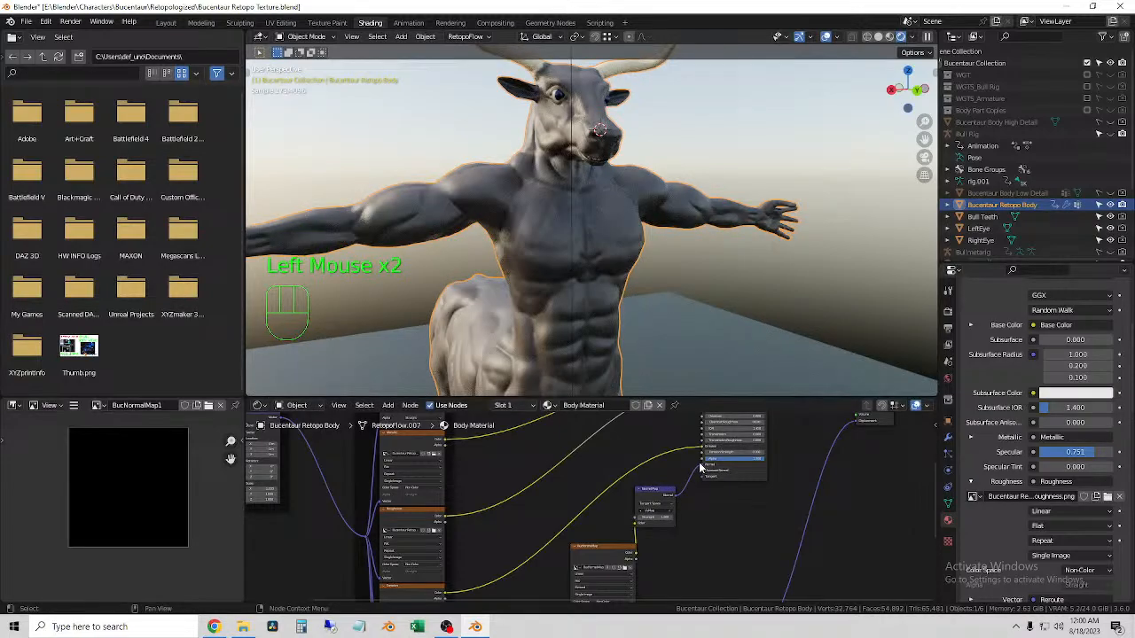
- Place the 3D cursor on the nose and examine the normal map detail on the muzzle
{"action": "scroll", "coordinate": [624, 274], "scroll_direction": "up", "scroll_amount": 2}
{"action": "middle_click_drag", "start_coordinate": [584, 275], "coordinate": [702, 266], "text": "shift"}
{"action": "scroll", "coordinate": [668, 291], "scroll_direction": "up", "scroll_amount": 2}
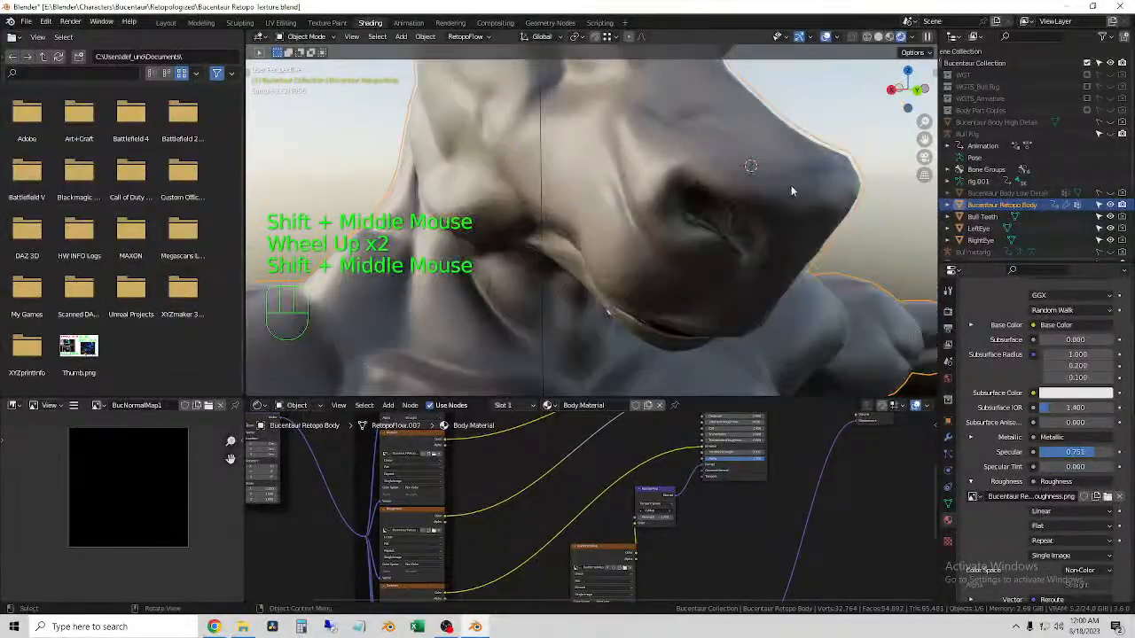
{"action": "middle_click_drag", "start_coordinate": [834, 233], "coordinate": [685, 224]}
{"action": "right_click", "coordinate": [617, 214], "text": "shift"}
{"action": "scroll", "coordinate": [629, 257], "scroll_direction": "up", "scroll_amount": 2}
{"action": "scroll", "coordinate": [607, 251], "scroll_direction": "down", "scroll_amount": 2}
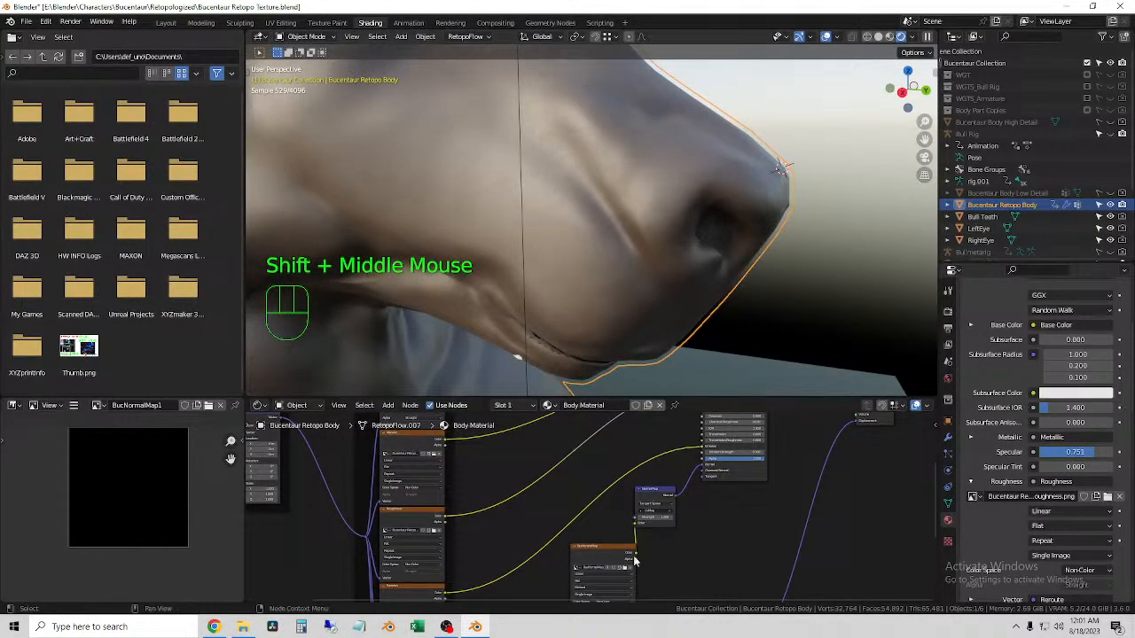
- Rearrange the Normal Map node and the BucNormalMap image node side by side below the Principled BSDF
{"action": "left_click", "coordinate": [674, 526]}
{"action": "left_click_drag", "start_coordinate": [662, 517], "coordinate": [621, 517]}
{"action": "scroll", "coordinate": [679, 544], "scroll_direction": "down", "scroll_amount": 2}
{"action": "middle_click_drag", "start_coordinate": [679, 544], "coordinate": [664, 518], "text": "shift"}
{"action": "scroll", "coordinate": [683, 536], "scroll_direction": "down", "scroll_amount": 1}
{"action": "scroll", "coordinate": [695, 497], "scroll_direction": "up", "scroll_amount": 5}
{"action": "scroll", "coordinate": [661, 517], "scroll_direction": "down", "scroll_amount": 6}
{"action": "left_click_drag", "start_coordinate": [626, 469], "coordinate": [638, 498]}
{"action": "left_click", "coordinate": [579, 512]}
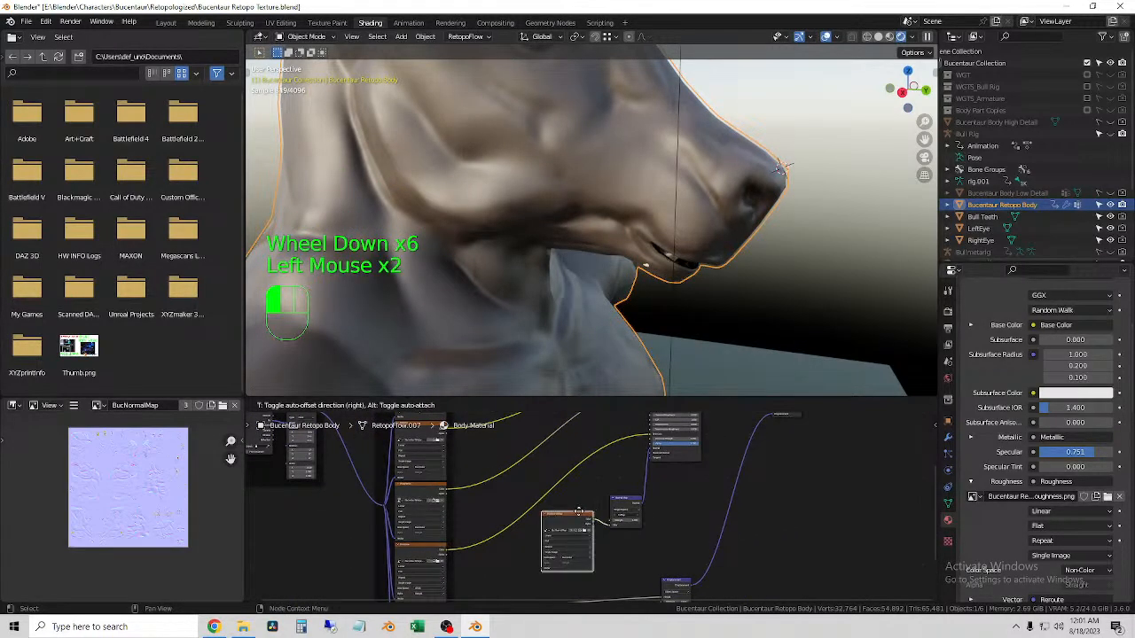
- Set the Displacement node's Midlevel to 0.01 and check the effect on the Bucentaur's head
{"action": "middle_click_drag", "start_coordinate": [628, 551], "coordinate": [730, 435], "text": "shift"}
{"action": "scroll", "coordinate": [687, 473], "scroll_direction": "up", "scroll_amount": 4}
{"action": "middle_click_drag", "start_coordinate": [688, 472], "coordinate": [592, 577], "text": "shift"}
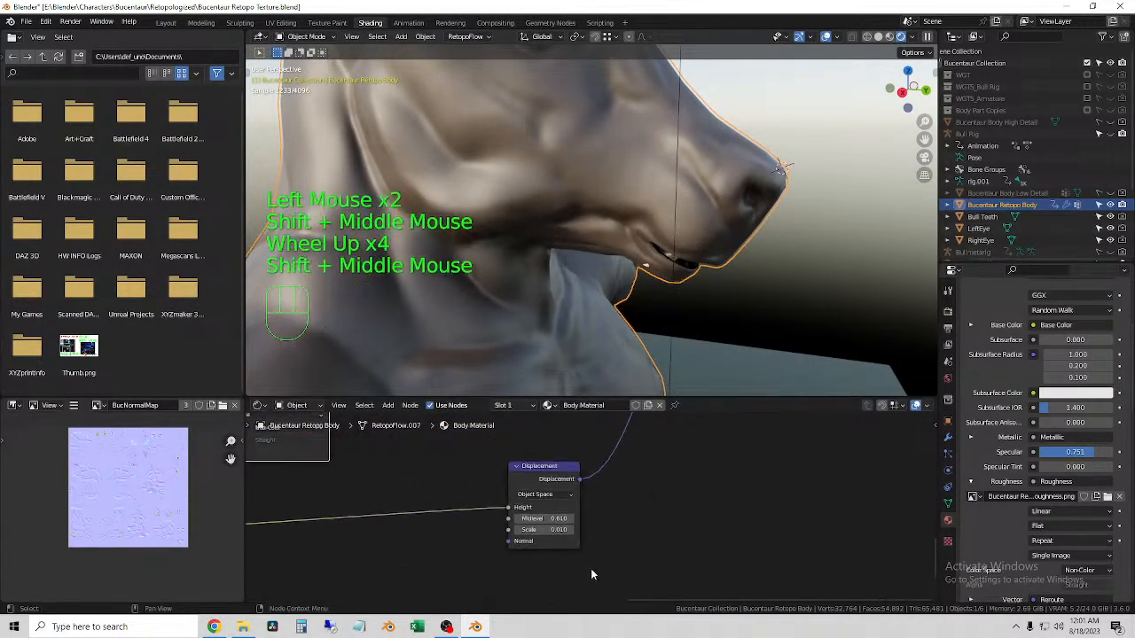
{"action": "scroll", "coordinate": [583, 536], "scroll_direction": "up", "scroll_amount": 2}
{"action": "left_click", "coordinate": [503, 525]}
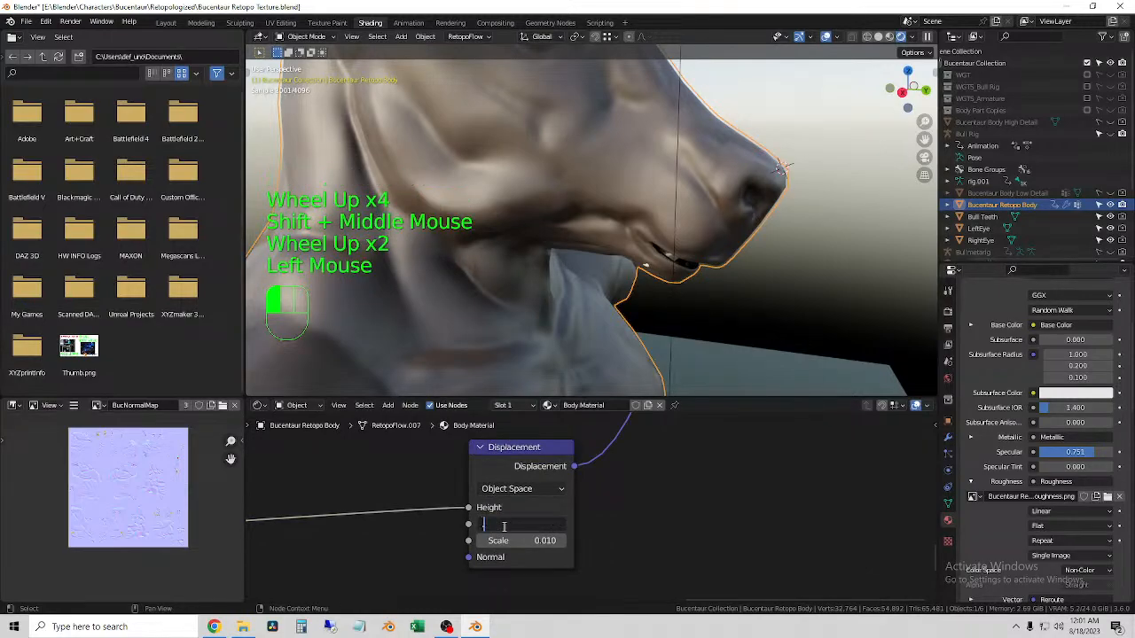
{"action": "type", "text": ".01"}
{"action": "key", "text": "Return"}
{"action": "middle_click_drag", "start_coordinate": [656, 293], "coordinate": [674, 235]}
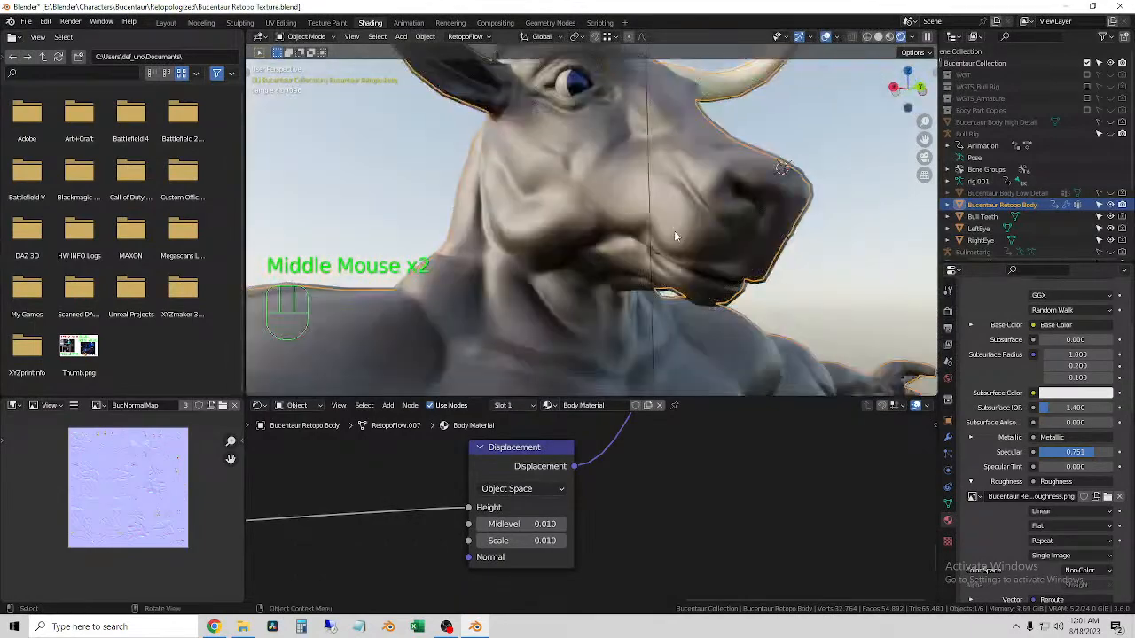
- Move the Displacement node up beside the BucNormalMap image and Normal Map nodes
{"action": "middle_click_drag", "start_coordinate": [625, 426], "coordinate": [635, 558], "text": "shift"}
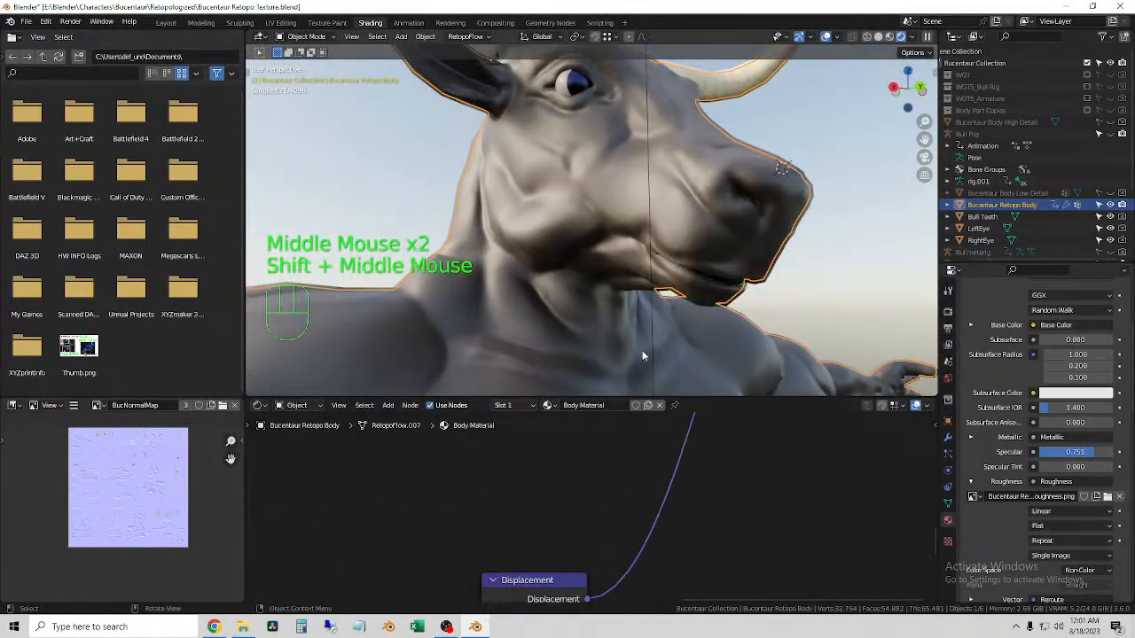
{"action": "scroll", "coordinate": [641, 354], "scroll_direction": "down", "scroll_amount": 2}
{"action": "scroll", "coordinate": [634, 503], "scroll_direction": "down", "scroll_amount": 3}
{"action": "middle_click_drag", "start_coordinate": [700, 319], "coordinate": [724, 279]}
{"action": "left_click_drag", "start_coordinate": [567, 542], "coordinate": [543, 493]}
{"action": "scroll", "coordinate": [627, 524], "scroll_direction": "down", "scroll_amount": 5}
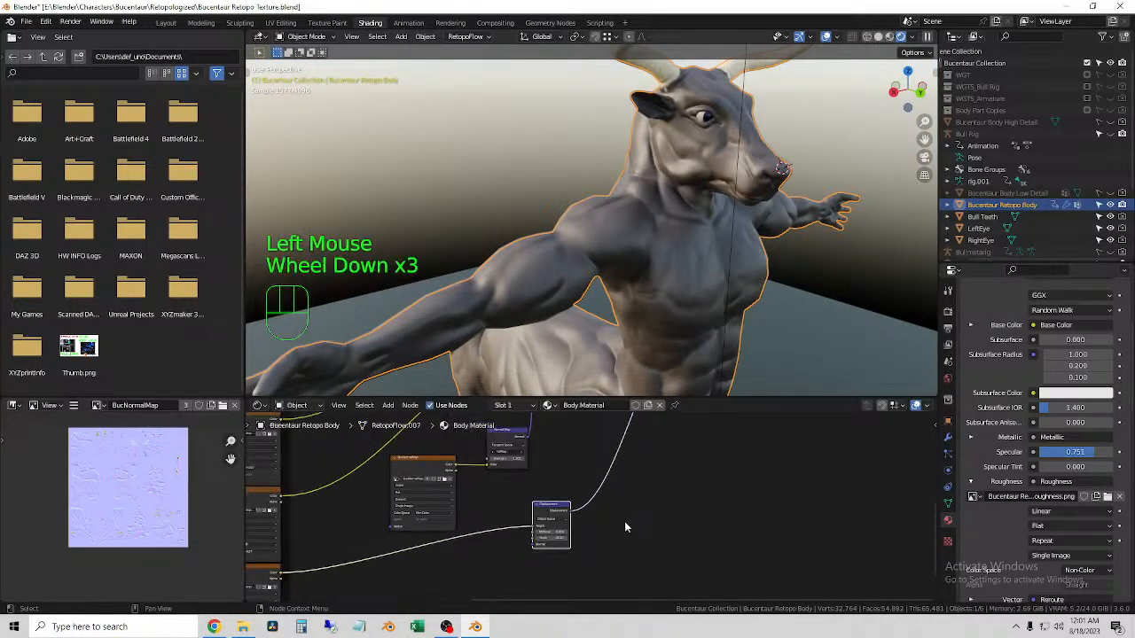
{"action": "middle_click_drag", "start_coordinate": [613, 524], "coordinate": [569, 470], "text": "shift"}
{"action": "scroll", "coordinate": [550, 483], "scroll_direction": "up", "scroll_amount": 2}
{"action": "left_click_drag", "start_coordinate": [454, 500], "coordinate": [472, 476]}
{"action": "middle_click_drag", "start_coordinate": [479, 483], "coordinate": [479, 465], "text": "shift"}
{"action": "scroll", "coordinate": [597, 523], "scroll_direction": "up", "scroll_amount": 4}
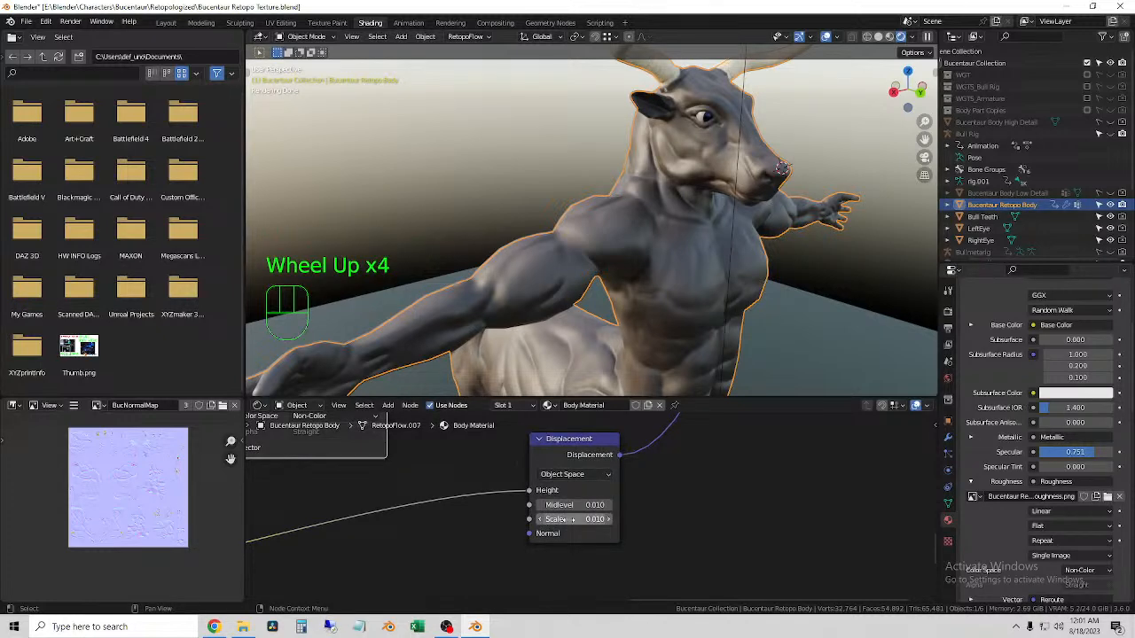
- Connect the Normal Map node's Normal output to the Displacement node's Normal input and move the Displacement node slightly away
{"action": "middle_click_drag", "start_coordinate": [573, 520], "coordinate": [626, 567], "text": "shift"}
{"action": "scroll", "coordinate": [613, 537], "scroll_direction": "down", "scroll_amount": 4}
{"action": "left_click_drag", "start_coordinate": [611, 428], "coordinate": [617, 571]}
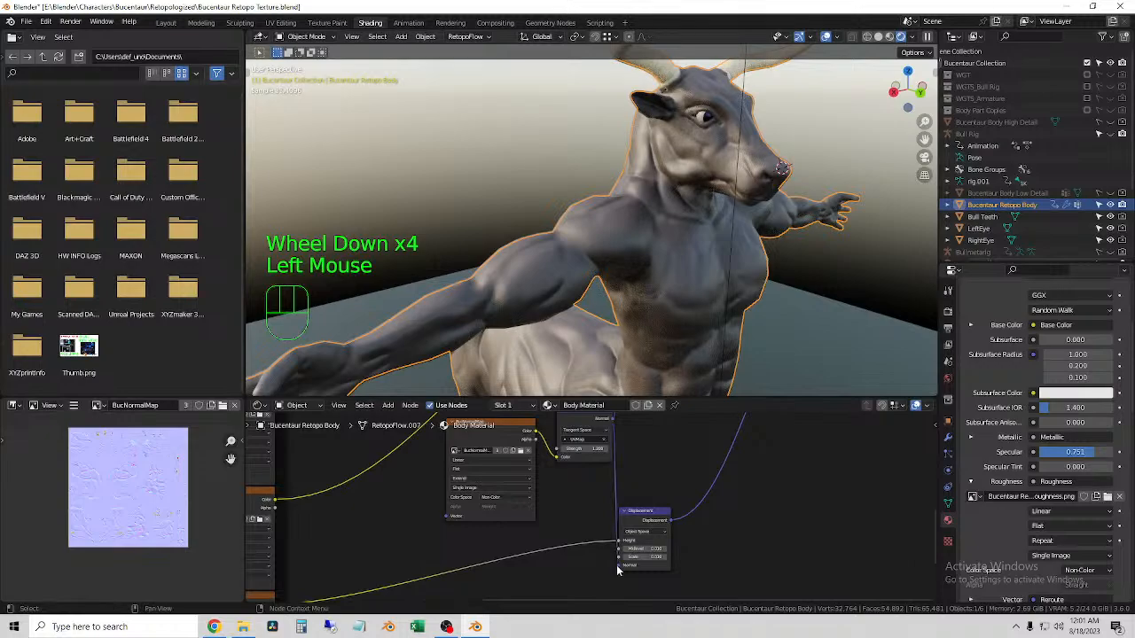
{"action": "scroll", "coordinate": [743, 206], "scroll_direction": "up", "scroll_amount": 4}
{"action": "scroll", "coordinate": [724, 224], "scroll_direction": "up", "scroll_amount": 1}
{"action": "middle_click_drag", "start_coordinate": [729, 222], "coordinate": [754, 317]}
{"action": "scroll", "coordinate": [795, 241], "scroll_direction": "down", "scroll_amount": 2}
{"action": "left_click_drag", "start_coordinate": [648, 513], "coordinate": [692, 475]}
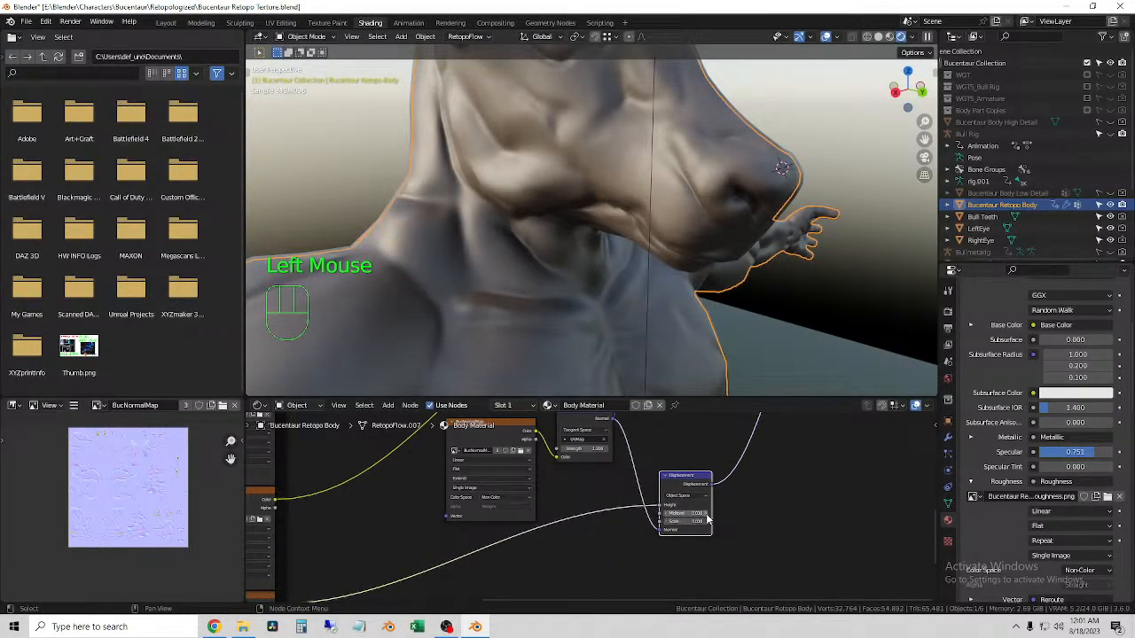
- Raise the Displacement node's Midlevel to about 17.5 and deselect the Bucentaur body
{"action": "left_click_drag", "start_coordinate": [678, 514], "coordinate": [775, 514]}
{"action": "scroll", "coordinate": [780, 271], "scroll_direction": "down", "scroll_amount": 5}
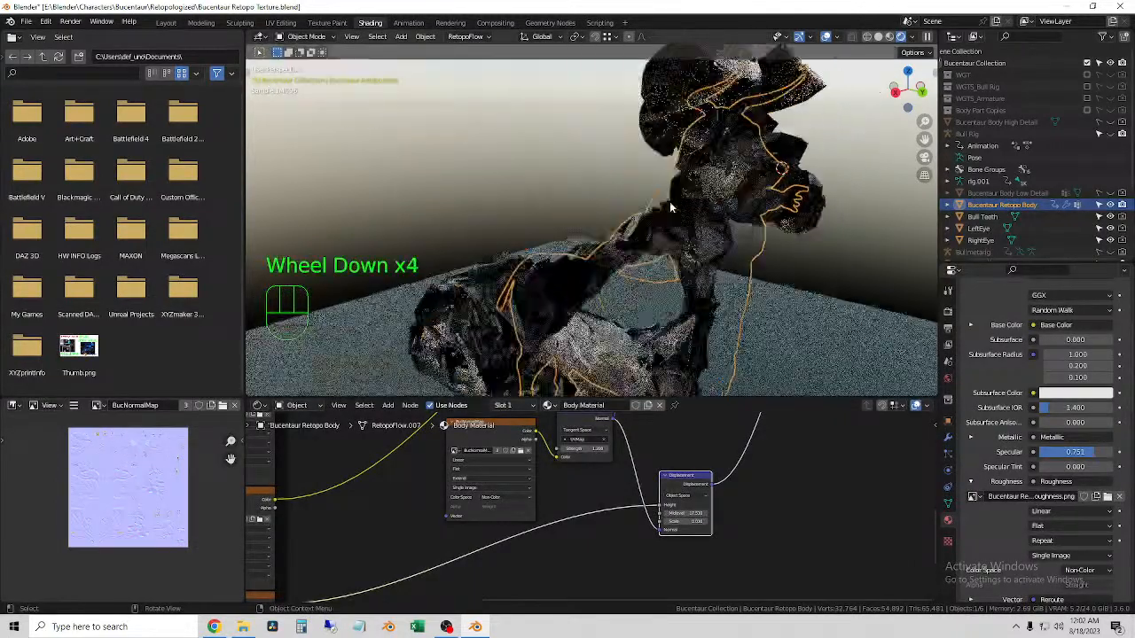
{"action": "left_click", "coordinate": [845, 249]}
{"action": "middle_click_drag", "start_coordinate": [845, 249], "coordinate": [674, 267]}
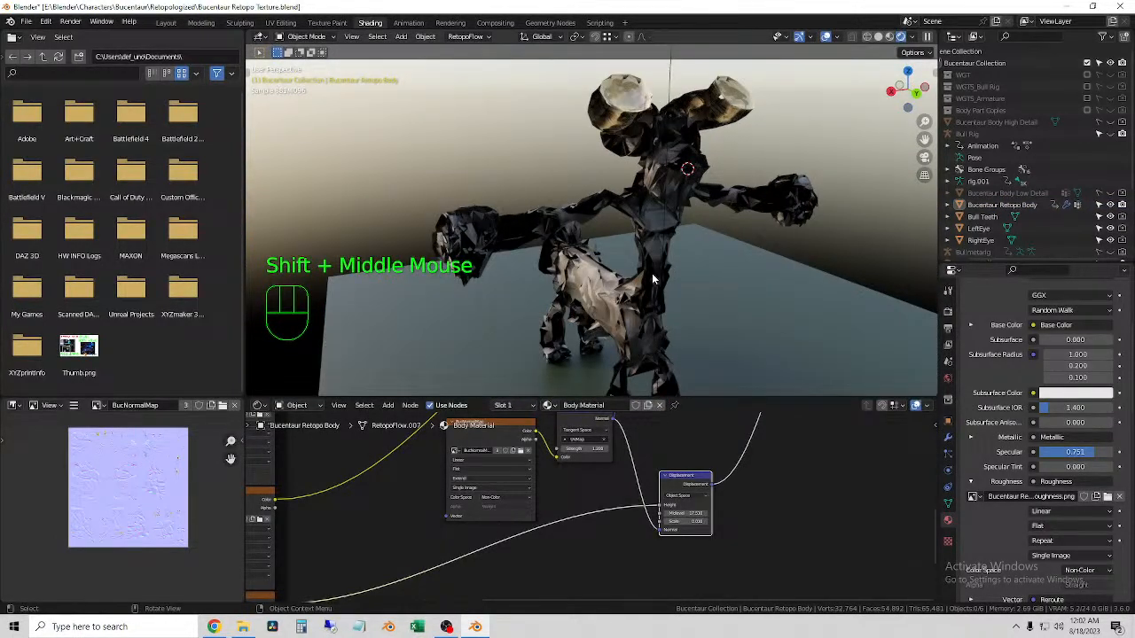
- Examine from several sides how the extreme Midlevel distorts the Bucentaur's whole body
{"action": "middle_click_drag", "start_coordinate": [603, 282], "coordinate": [703, 257]}
{"action": "scroll", "coordinate": [638, 270], "scroll_direction": "up", "scroll_amount": 2}
{"action": "scroll", "coordinate": [703, 257], "scroll_direction": "down", "scroll_amount": 1}
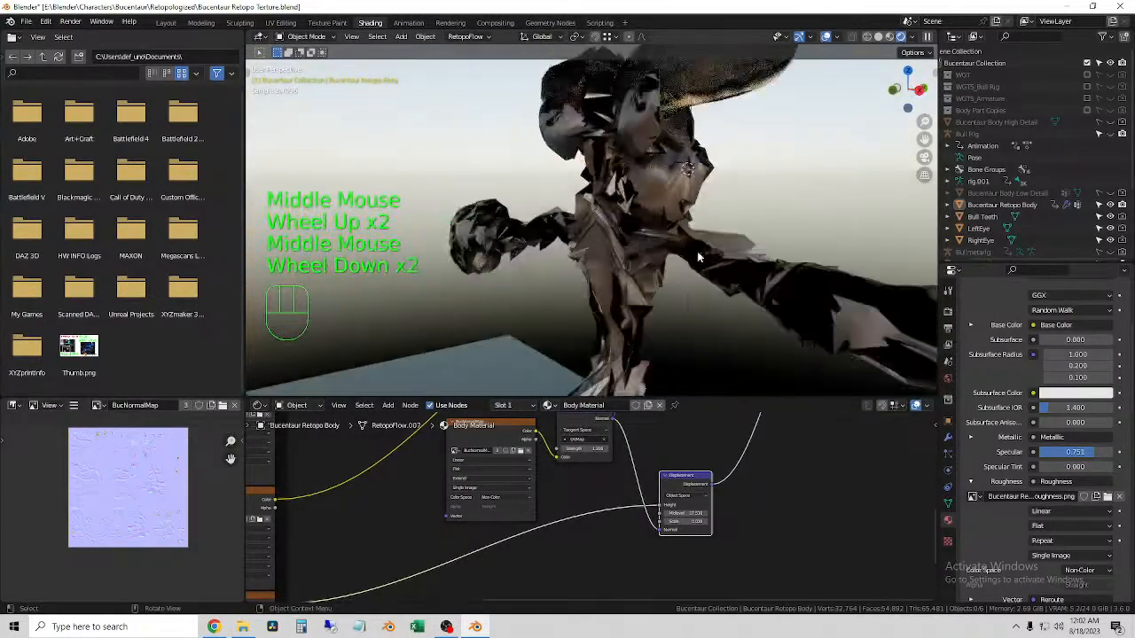
{"action": "scroll", "coordinate": [591, 268], "scroll_direction": "down", "scroll_amount": 2}
{"action": "mouse_move", "coordinate": [592, 267]}
{"action": "middle_mouse_down"}
{"action": "mouse_move", "coordinate": [606, 267]}
{"action": "mouse_move", "coordinate": [576, 270]}
{"action": "mouse_move", "coordinate": [594, 276]}
{"action": "middle_mouse_up"}
{"action": "scroll", "coordinate": [610, 281], "scroll_direction": "down", "scroll_amount": 1}
{"action": "scroll", "coordinate": [610, 281], "scroll_direction": "up", "scroll_amount": 2}
{"action": "scroll", "coordinate": [757, 258], "scroll_direction": "up", "scroll_amount": 1}
{"action": "middle_click_drag", "start_coordinate": [757, 258], "coordinate": [634, 260]}
{"action": "scroll", "coordinate": [637, 261], "scroll_direction": "down", "scroll_amount": 2}
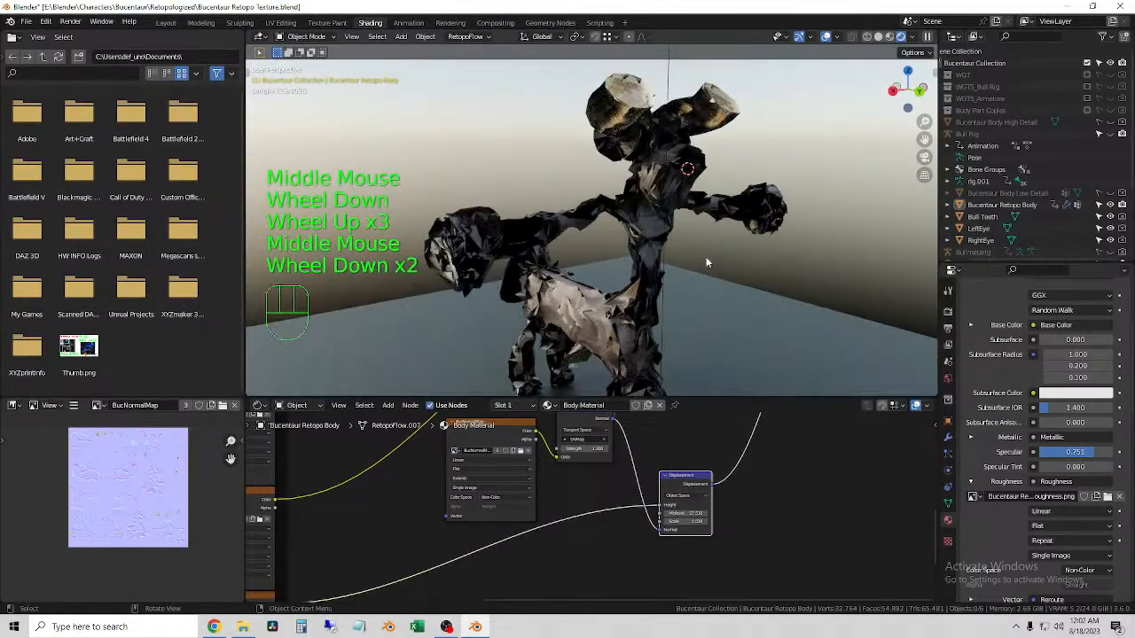
{"action": "middle_click_drag", "start_coordinate": [706, 262], "coordinate": [679, 254]}
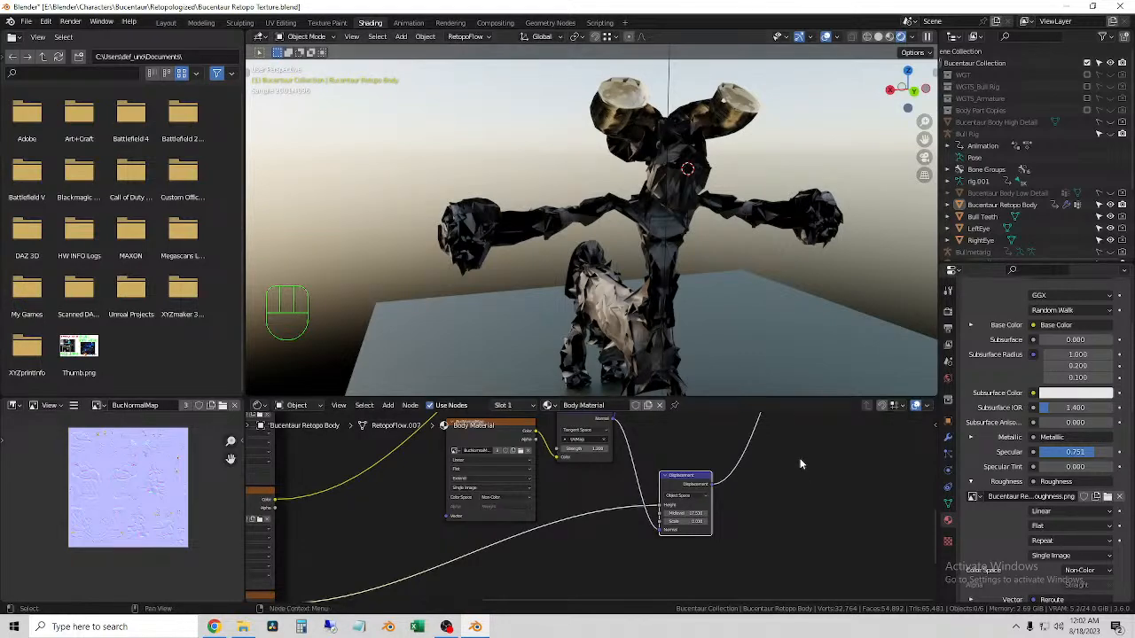
- Lower the Displacement node's Midlevel to 1.41
{"action": "mouse_move", "coordinate": [691, 512]}
{"action": "left_mouse_down"}
{"action": "mouse_move", "coordinate": [729, 512]}
{"action": "mouse_move", "coordinate": [691, 513]}
{"action": "left_mouse_up"}
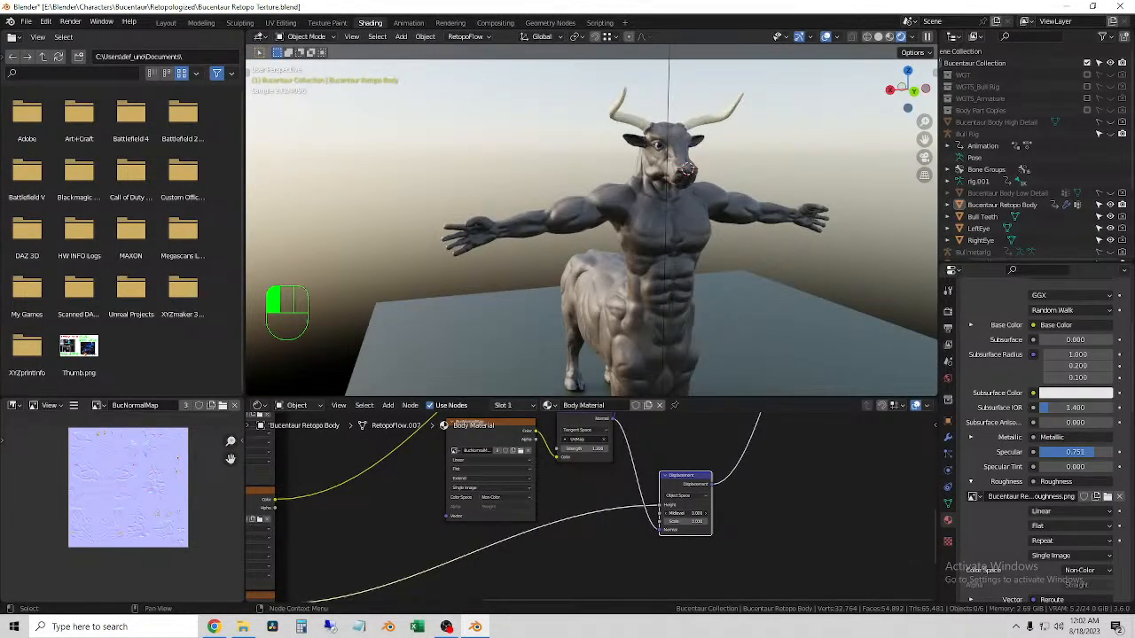
{"action": "left_click_drag", "start_coordinate": [691, 512], "coordinate": [712, 512]}
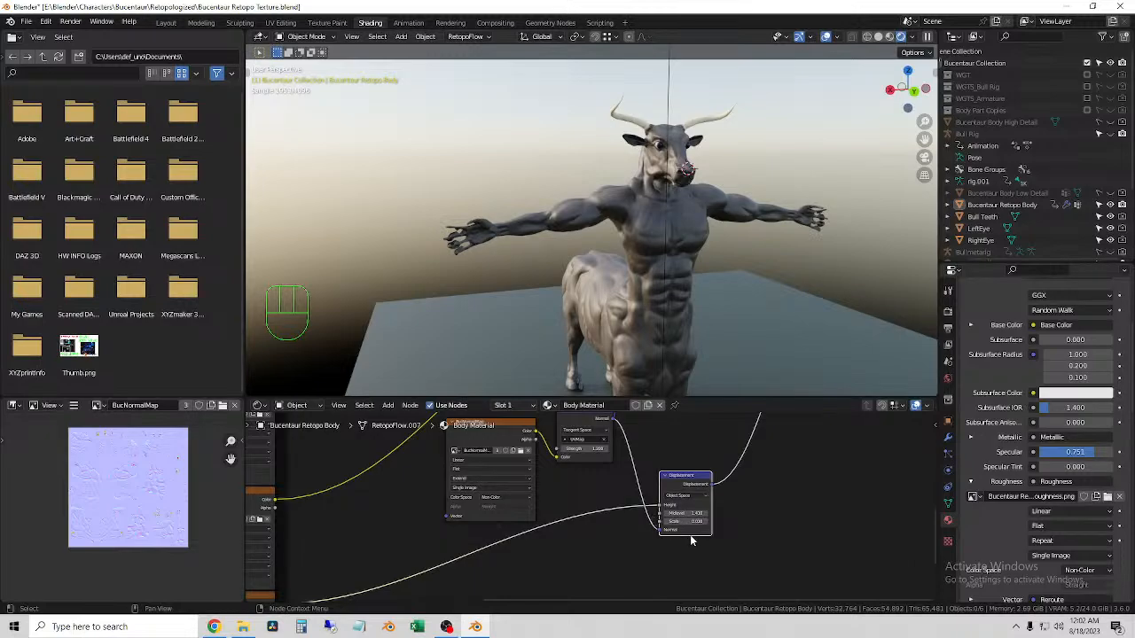
{"action": "mouse_move", "coordinate": [691, 521]}
{"action": "left_mouse_down"}
{"action": "mouse_move", "coordinate": [709, 521]}
{"action": "mouse_move", "coordinate": [690, 522]}
{"action": "left_mouse_up"}
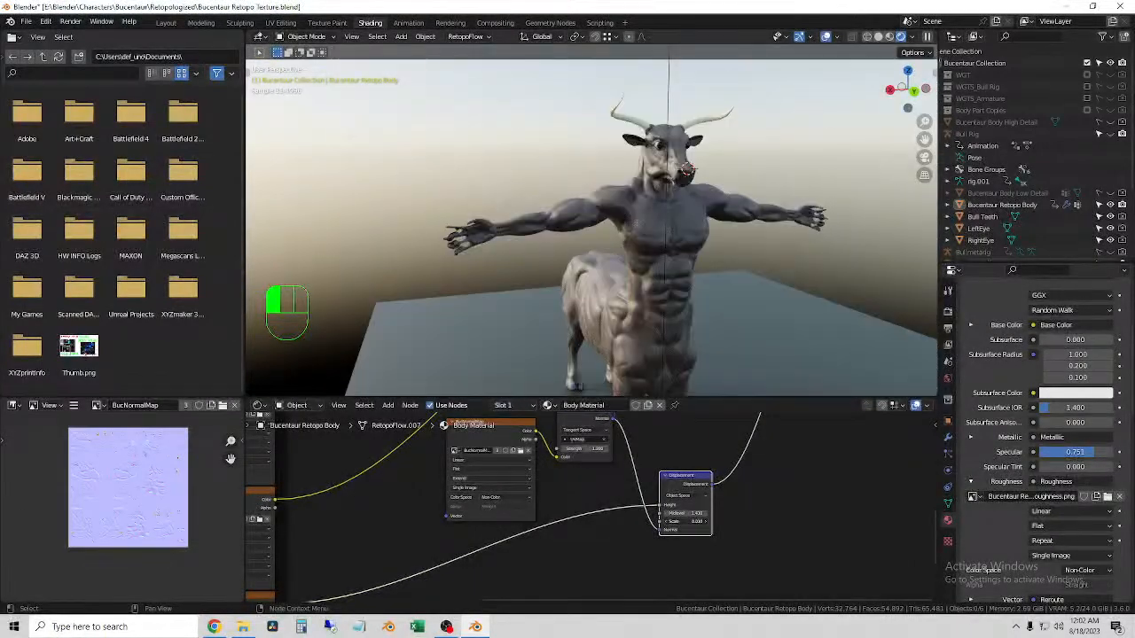
{"action": "scroll", "coordinate": [699, 533], "scroll_direction": "up", "scroll_amount": 4}
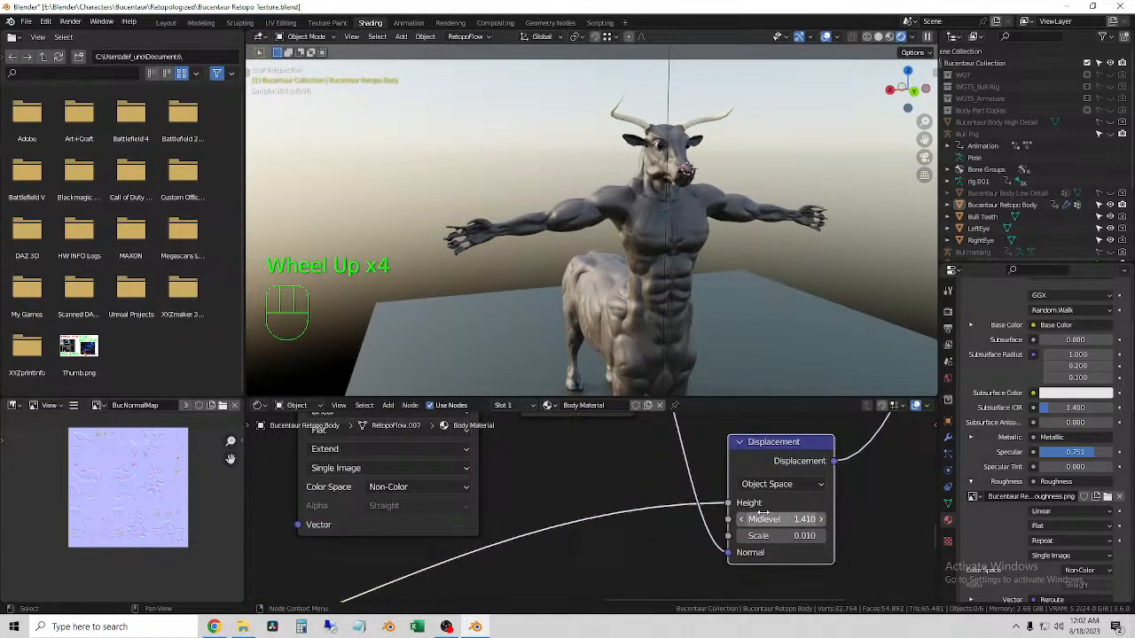
- Examine the Body Material's node connections between the normal map, Principled BSDF, Displacement and Material Output nodes
{"action": "scroll", "coordinate": [738, 533], "scroll_direction": "down", "scroll_amount": 3}
{"action": "middle_click_drag", "start_coordinate": [710, 543], "coordinate": [688, 438], "text": "shift"}
{"action": "scroll", "coordinate": [634, 555], "scroll_direction": "up", "scroll_amount": 1}
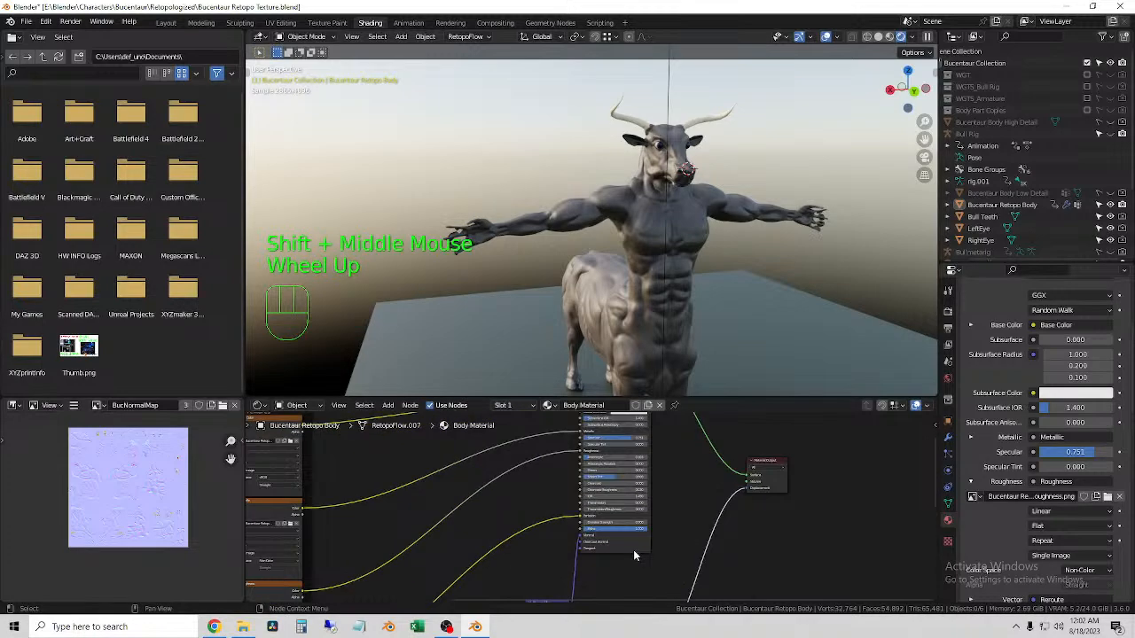
{"action": "middle_click_drag", "start_coordinate": [765, 553], "coordinate": [738, 550], "text": "shift"}
{"action": "scroll", "coordinate": [649, 496], "scroll_direction": "up", "scroll_amount": 2}
{"action": "middle_click_drag", "start_coordinate": [650, 496], "coordinate": [707, 540], "text": "shift"}
{"action": "scroll", "coordinate": [696, 513], "scroll_direction": "down", "scroll_amount": 1}
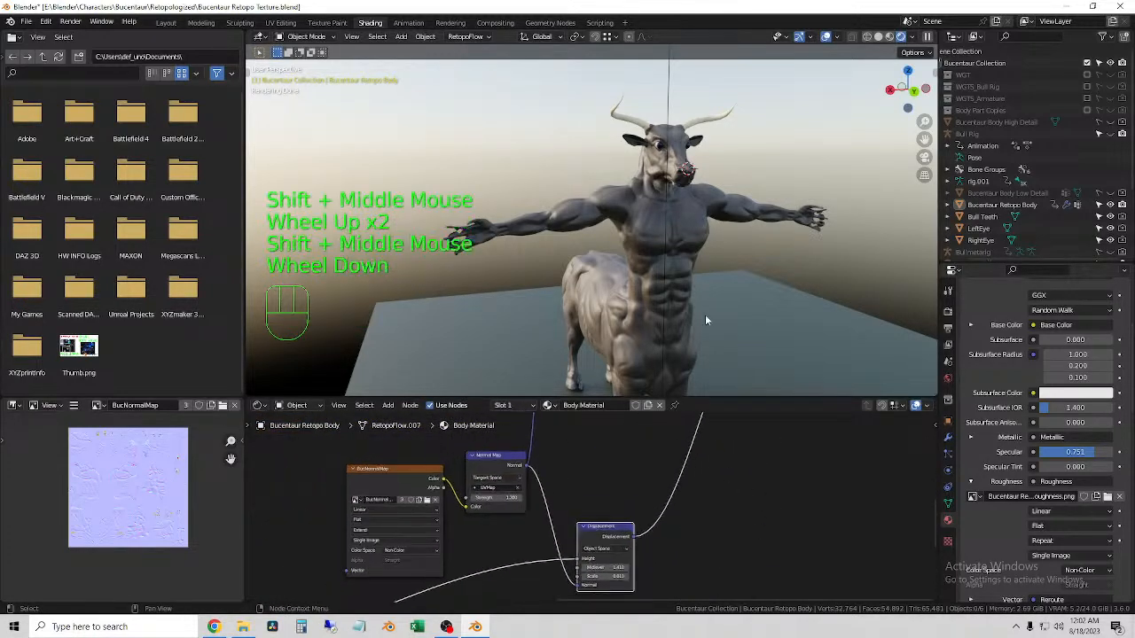
- Place the 3D cursor at the mouth and examine the displacement around the lips, teeth and nostrils
{"action": "scroll", "coordinate": [709, 208], "scroll_direction": "up", "scroll_amount": 4}
{"action": "middle_click_drag", "start_coordinate": [709, 208], "coordinate": [724, 199]}
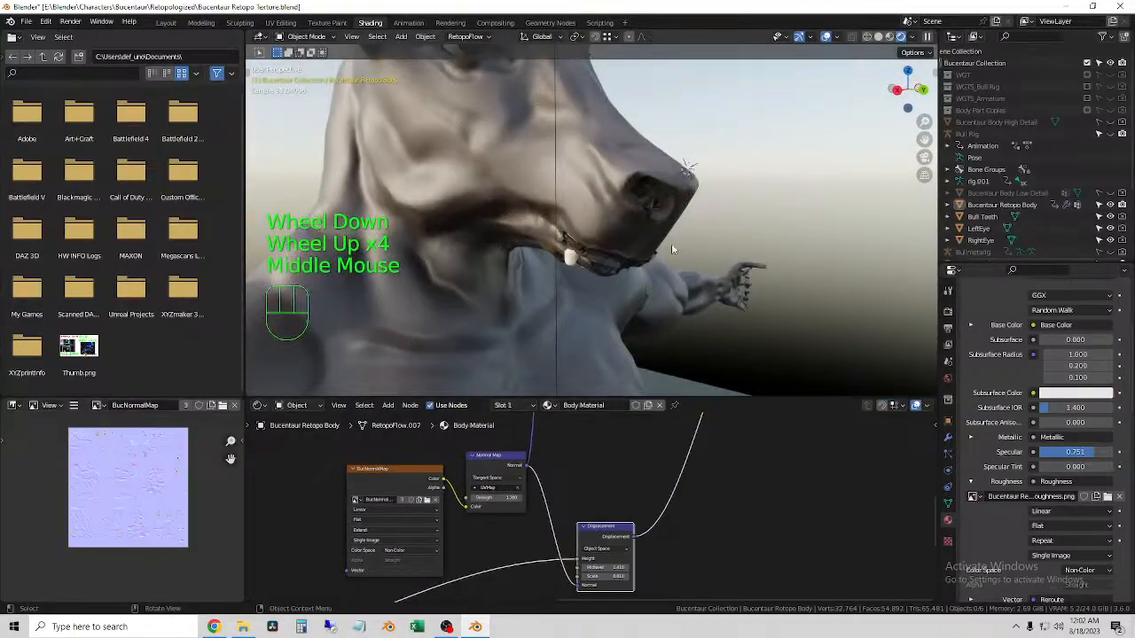
{"action": "scroll", "coordinate": [675, 237], "scroll_direction": "up", "scroll_amount": 3}
{"action": "middle_click_drag", "start_coordinate": [649, 276], "coordinate": [640, 267]}
{"action": "middle_click_drag", "start_coordinate": [715, 196], "coordinate": [858, 77], "text": "shift"}
{"action": "right_click", "coordinate": [606, 285], "text": "shift"}
{"action": "scroll", "coordinate": [605, 285], "scroll_direction": "up", "scroll_amount": 2}
{"action": "scroll", "coordinate": [605, 286], "scroll_direction": "down", "scroll_amount": 3}
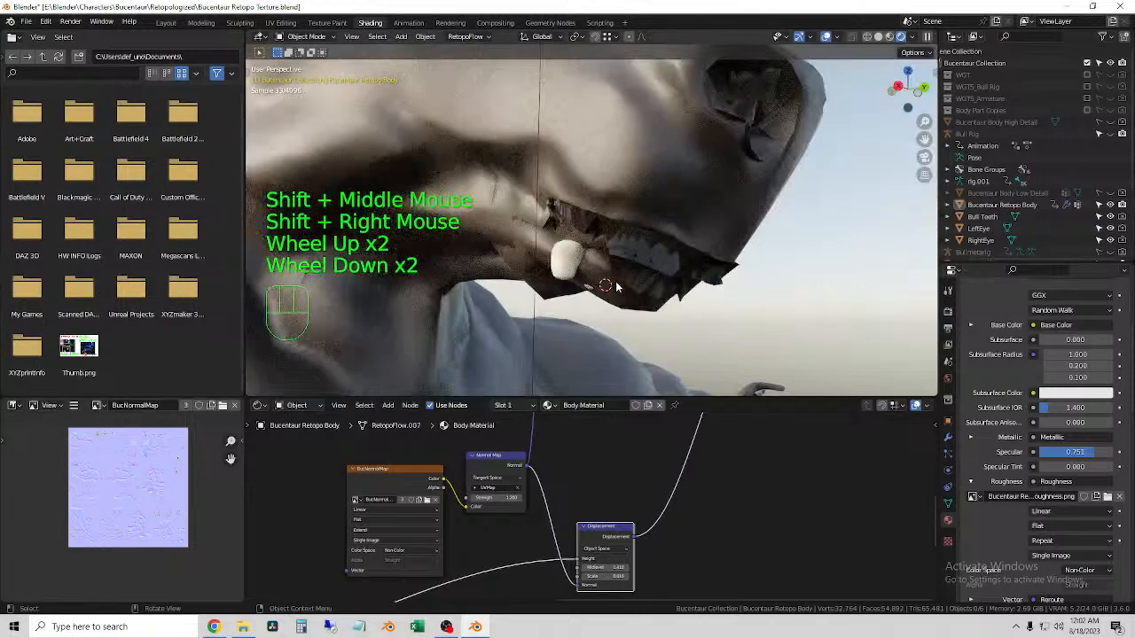
{"action": "scroll", "coordinate": [606, 586], "scroll_direction": "up", "scroll_amount": 1}
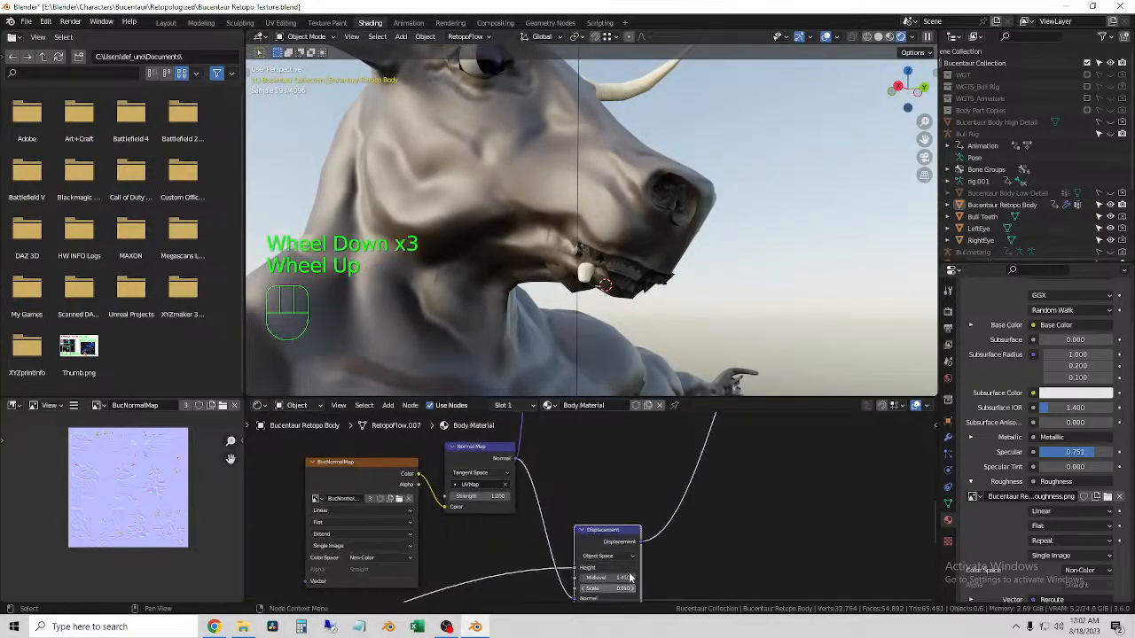
- Set both the Midlevel and Scale of the Displacement node to 0.001 and check the nose up close
{"action": "left_click", "coordinate": [611, 535]}
{"action": "scroll", "coordinate": [616, 542], "scroll_direction": "up", "scroll_amount": 2}
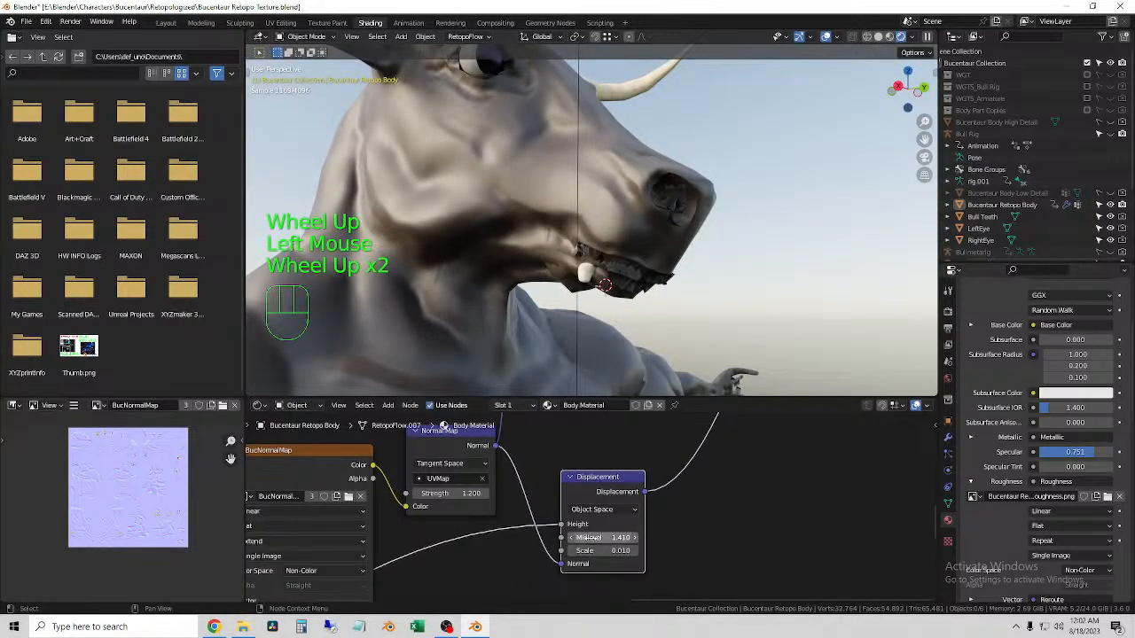
{"action": "left_click", "coordinate": [593, 538]}
{"action": "type", "text": "0.001"}
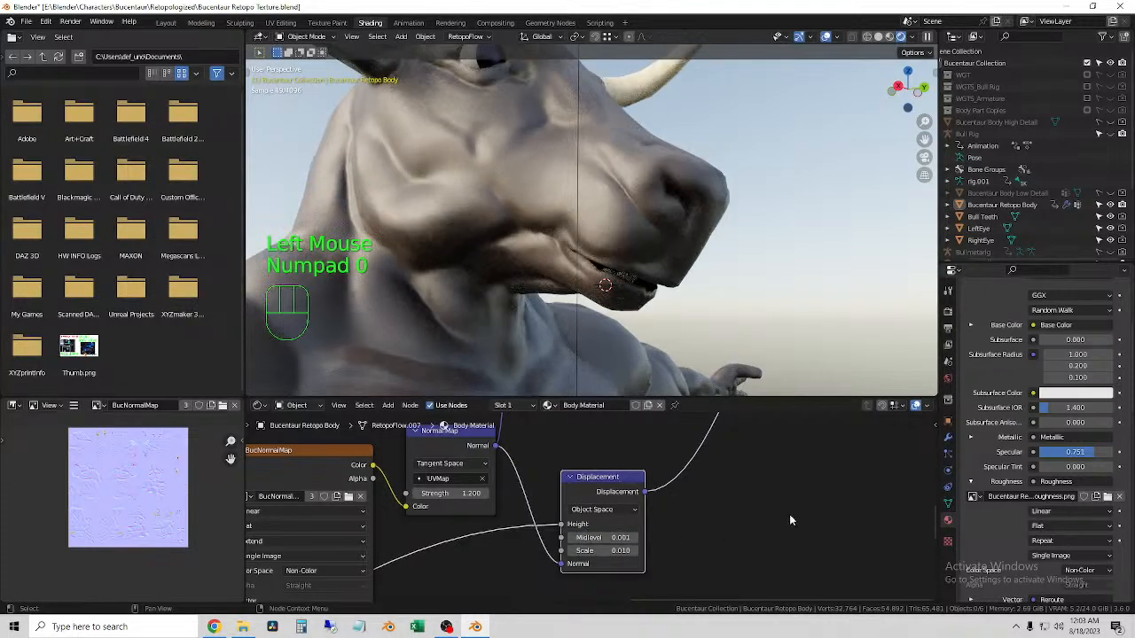
{"action": "left_click", "coordinate": [603, 550]}
{"action": "type", "text": "0.001"}
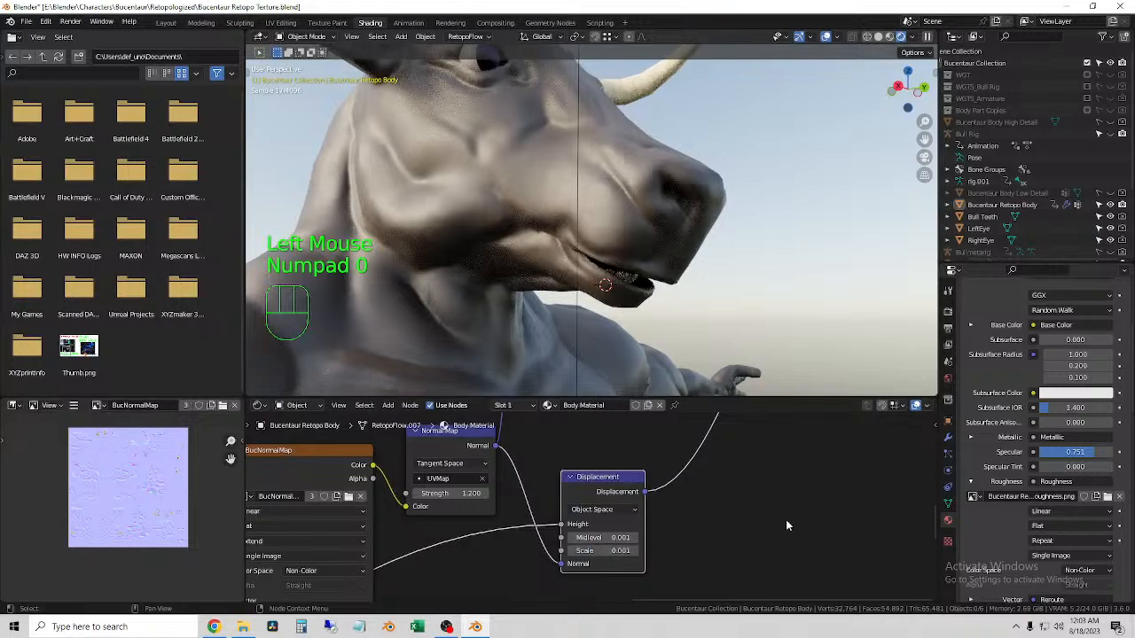
{"action": "middle_click_drag", "start_coordinate": [685, 216], "coordinate": [612, 295]}
{"action": "scroll", "coordinate": [637, 260], "scroll_direction": "up", "scroll_amount": 2}
{"action": "scroll", "coordinate": [608, 274], "scroll_direction": "down", "scroll_amount": 2}
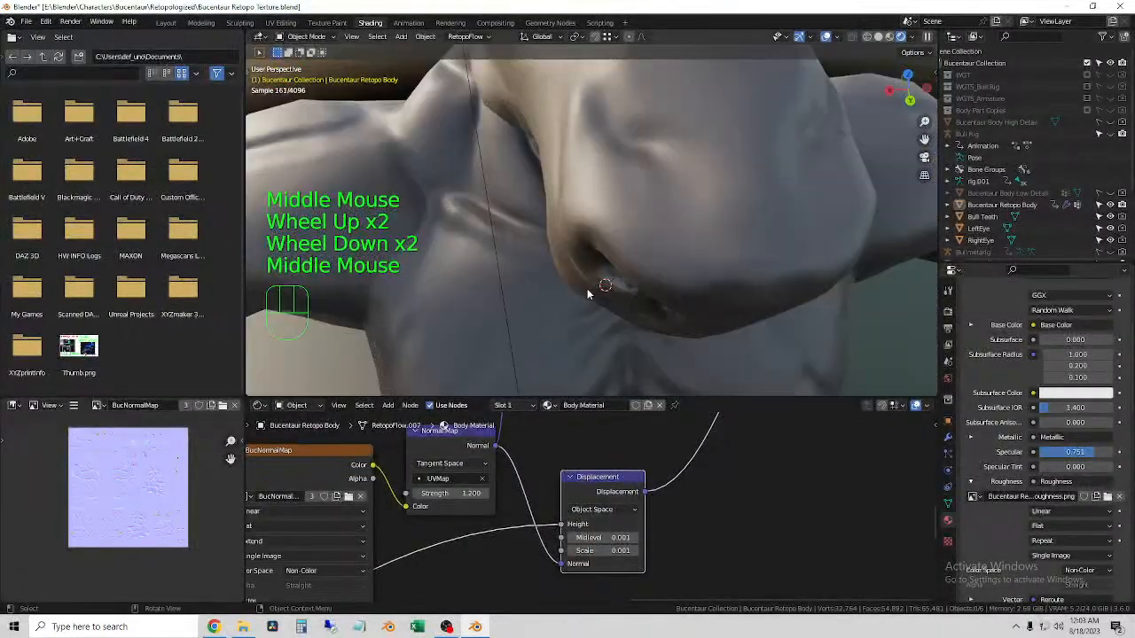
- Set the Body Material's surface displacement method to Bump Only
{"action": "scroll", "coordinate": [1038, 541], "scroll_direction": "down", "scroll_amount": 2}
{"action": "scroll", "coordinate": [1037, 542], "scroll_direction": "down", "scroll_amount": 4}
{"action": "scroll", "coordinate": [1028, 528], "scroll_direction": "up", "scroll_amount": 2}
{"action": "scroll", "coordinate": [1018, 512], "scroll_direction": "down", "scroll_amount": 3}
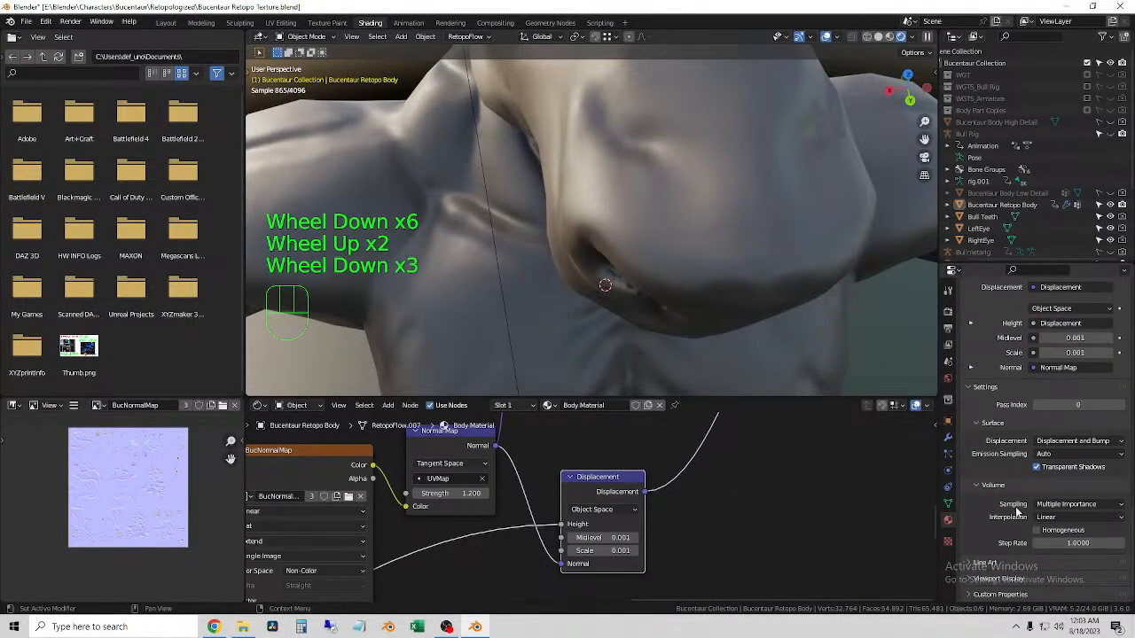
{"action": "left_click", "coordinate": [1075, 441]}
{"action": "left_click", "coordinate": [1068, 456]}
- Set the Displacement node's Scale to 1
{"action": "left_click_drag", "start_coordinate": [605, 538], "coordinate": [741, 538]}
{"action": "right_click", "coordinate": [610, 539]}
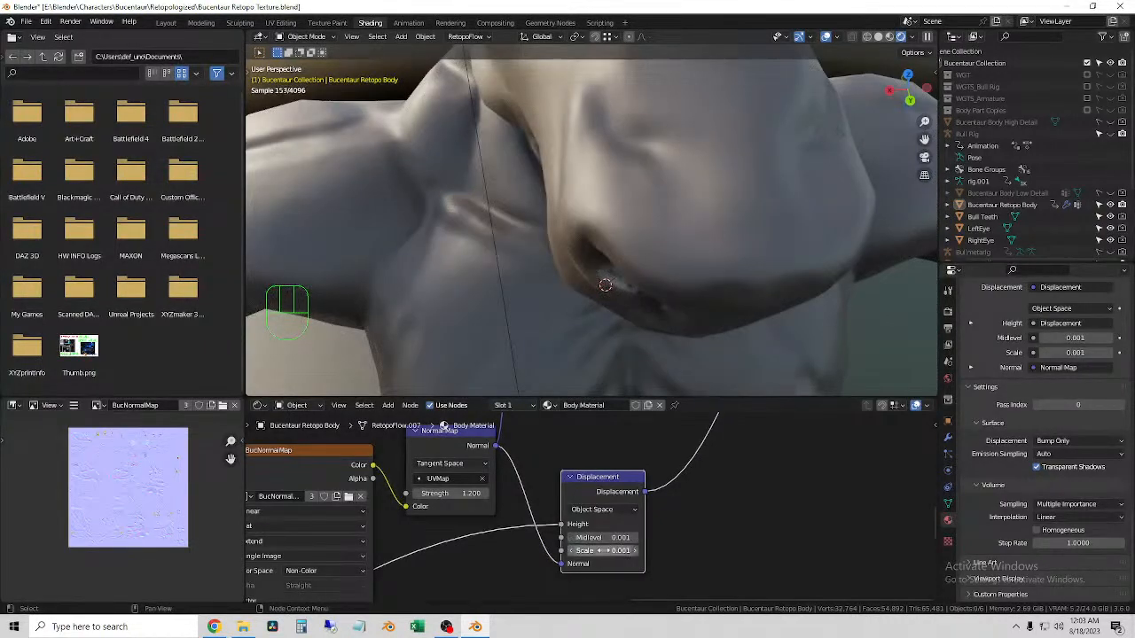
{"action": "left_click_drag", "start_coordinate": [609, 550], "coordinate": [629, 551]}
{"action": "double_click", "coordinate": [605, 551]}
{"action": "type", "text": "1"}
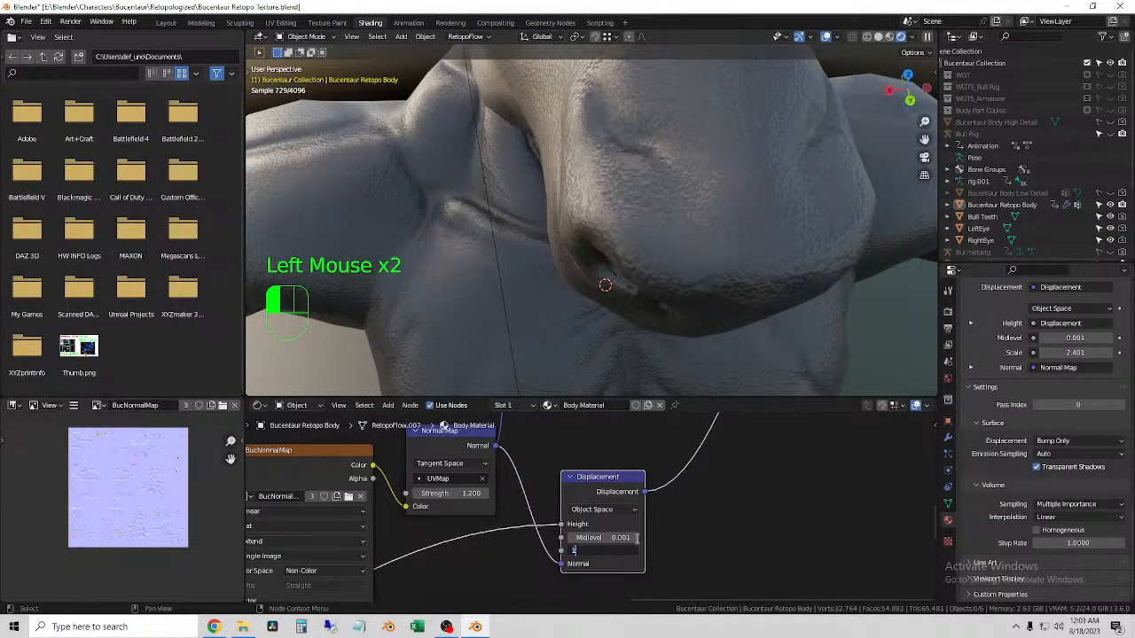
- Set the Displacement node's Midlevel to 0.5 and inspect the bump detail on the head and chest
{"action": "left_click", "coordinate": [610, 538]}
{"action": "type", "text": "0.5"}
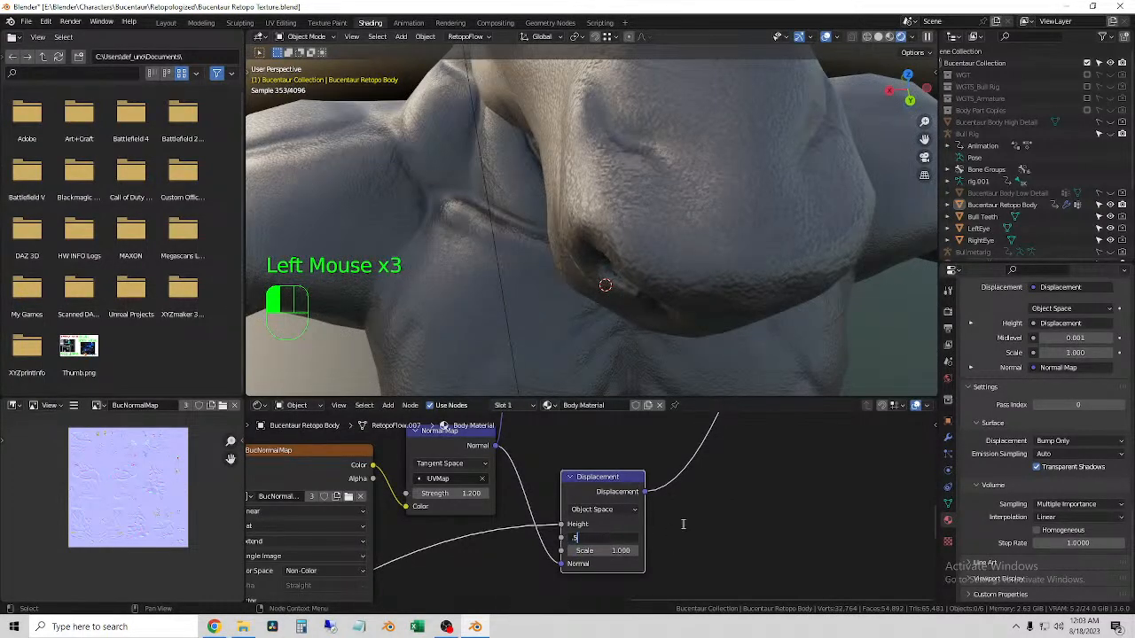
{"action": "key", "text": "Return"}
{"action": "scroll", "coordinate": [671, 233], "scroll_direction": "down", "scroll_amount": 4}
{"action": "scroll", "coordinate": [645, 279], "scroll_direction": "up", "scroll_amount": 2}
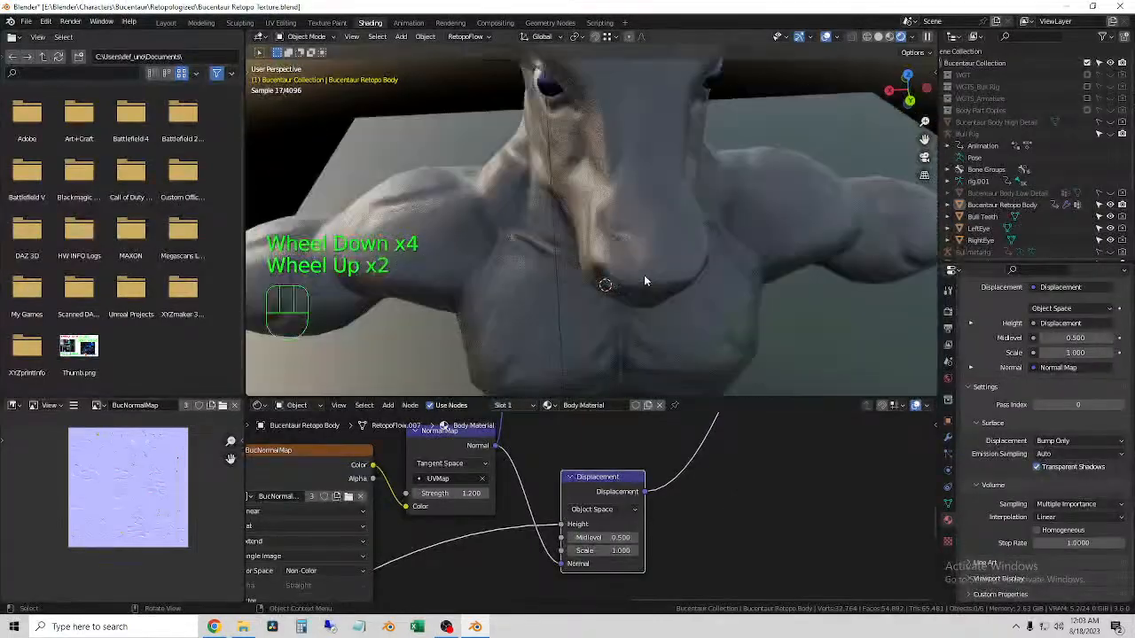
{"action": "middle_click_drag", "start_coordinate": [564, 306], "coordinate": [671, 286]}
{"action": "scroll", "coordinate": [672, 287], "scroll_direction": "up", "scroll_amount": 2}
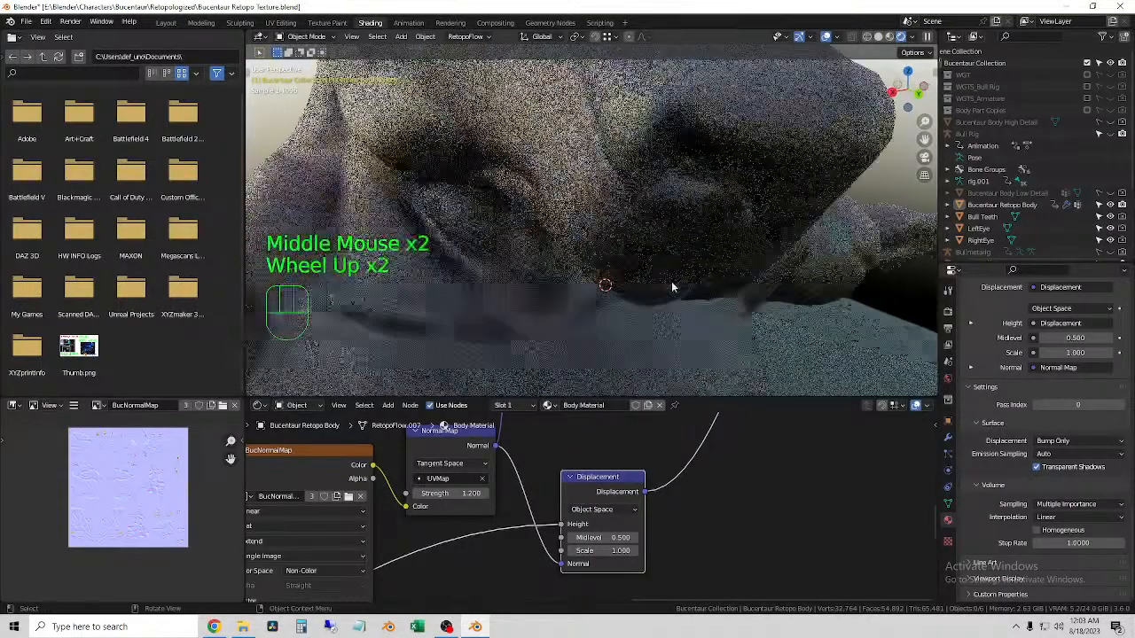
{"action": "scroll", "coordinate": [671, 286], "scroll_direction": "down", "scroll_amount": 3}
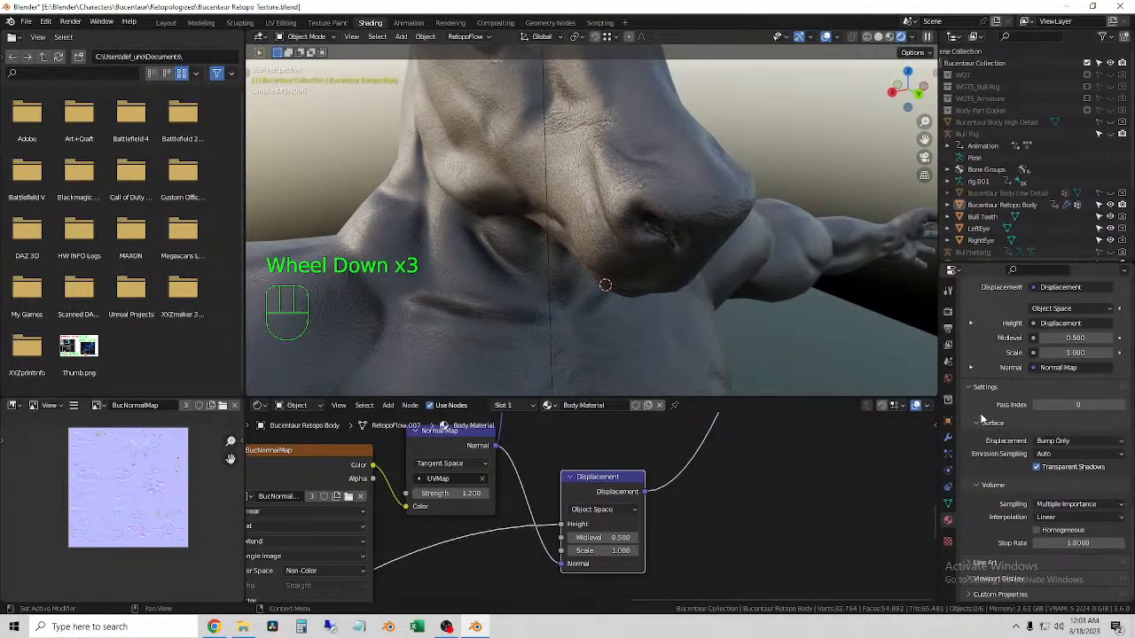
- Compare the Body Material's Displacement Only method with Bump Only on the face, finishing on Bump Only
{"action": "left_click", "coordinate": [1077, 442]}
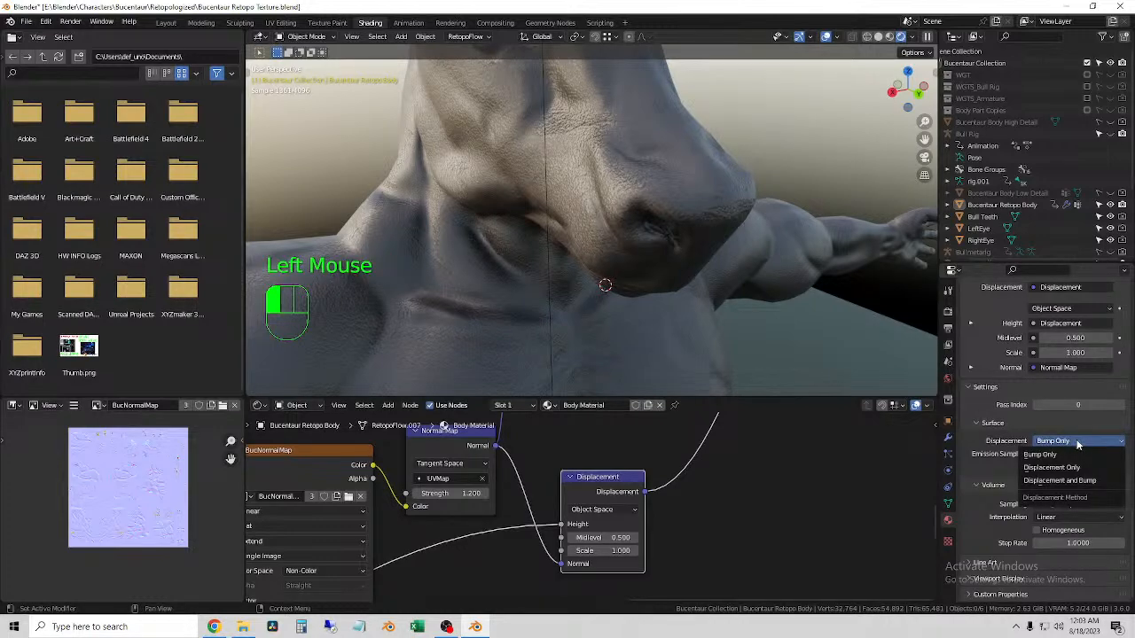
{"action": "left_click", "coordinate": [1062, 468]}
{"action": "left_click", "coordinate": [1070, 443]}
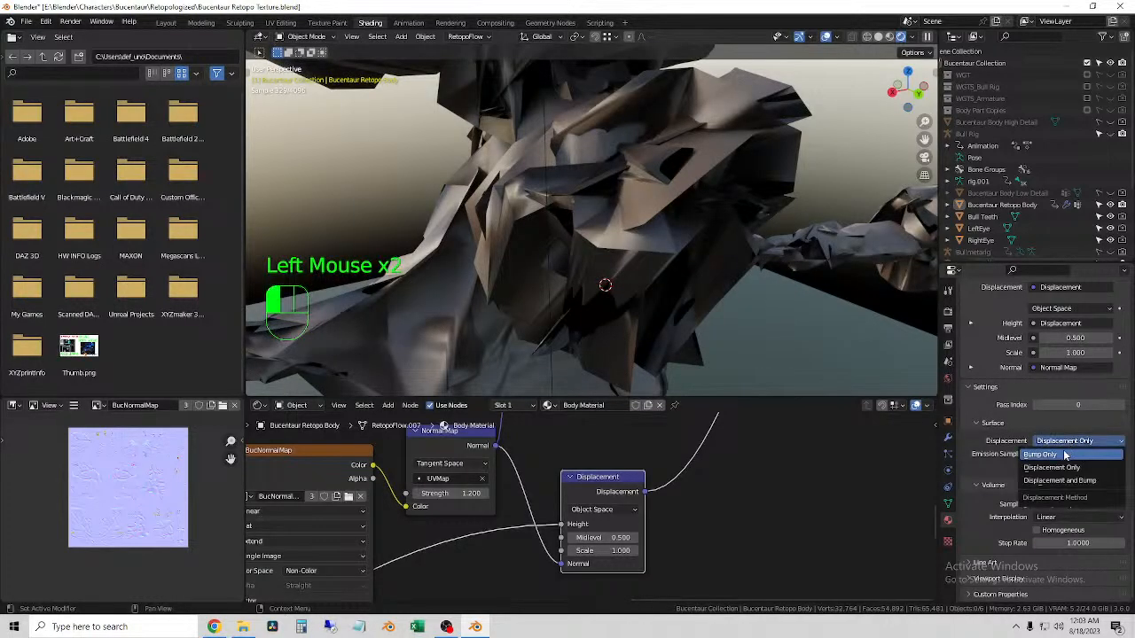
{"action": "left_click", "coordinate": [1064, 454]}
{"action": "scroll", "coordinate": [751, 329], "scroll_direction": "down", "scroll_amount": 2}
{"action": "middle_click_drag", "start_coordinate": [701, 322], "coordinate": [649, 285]}
{"action": "scroll", "coordinate": [665, 300], "scroll_direction": "up", "scroll_amount": 2}
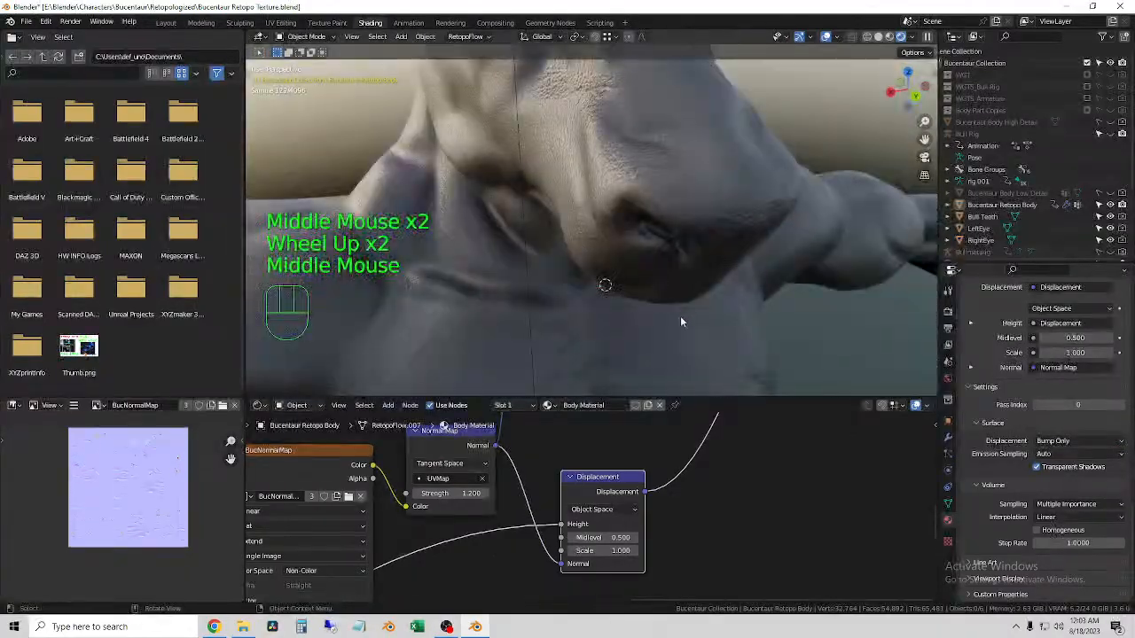
- Try small adjustments to the Displacement node's Midlevel and Scale and the Normal Map node's Strength
{"action": "left_click", "coordinate": [623, 537]}
{"action": "mouse_move", "coordinate": [622, 537]}
{"action": "left_mouse_down"}
{"action": "mouse_move", "coordinate": [674, 537]}
{"action": "mouse_move", "coordinate": [623, 537]}
{"action": "left_mouse_up"}
{"action": "left_click", "coordinate": [572, 552]}
{"action": "left_click", "coordinate": [571, 552]}
{"action": "left_click", "coordinate": [635, 551]}
{"action": "left_click", "coordinate": [635, 551]}
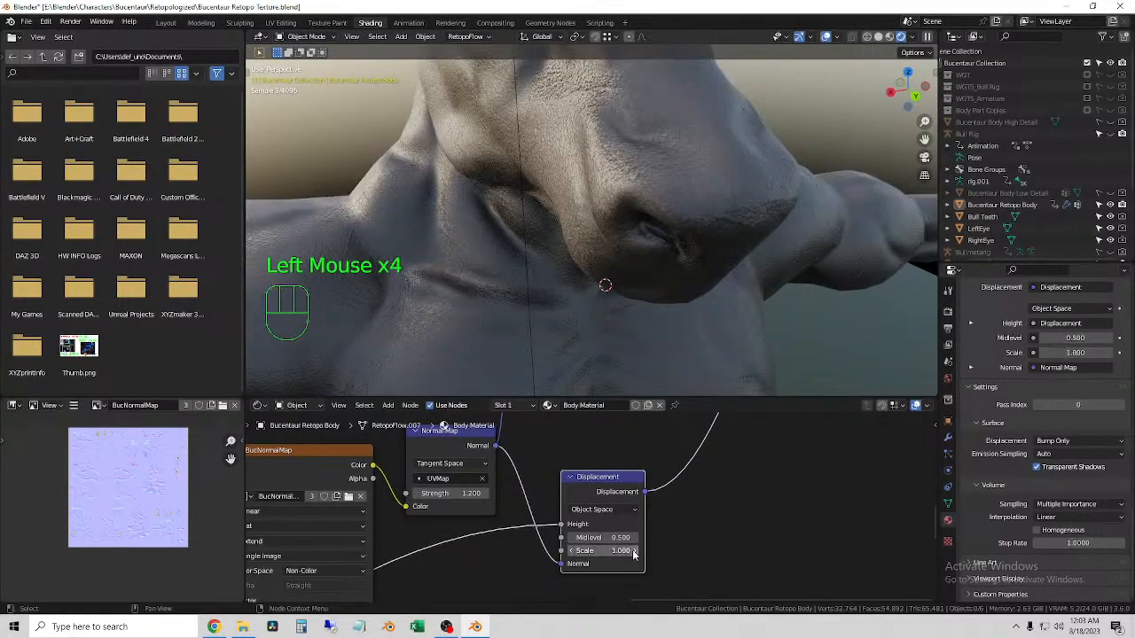
{"action": "scroll", "coordinate": [687, 529], "scroll_direction": "down", "scroll_amount": 2}
{"action": "mouse_move", "coordinate": [487, 497]}
{"action": "left_mouse_down"}
{"action": "mouse_move", "coordinate": [466, 496]}
{"action": "mouse_move", "coordinate": [554, 497]}
{"action": "mouse_move", "coordinate": [506, 496]}
{"action": "left_mouse_up"}
- Examine the bump detail on the Bucentaur's chest and abdomen from several angles
{"action": "scroll", "coordinate": [674, 226], "scroll_direction": "down", "scroll_amount": 2}
{"action": "scroll", "coordinate": [675, 226], "scroll_direction": "down", "scroll_amount": 1}
{"action": "middle_click_drag", "start_coordinate": [674, 226], "coordinate": [687, 186]}
{"action": "middle_click_drag", "start_coordinate": [687, 186], "coordinate": [690, 146], "text": "shift"}
{"action": "scroll", "coordinate": [635, 268], "scroll_direction": "up", "scroll_amount": 2}
{"action": "middle_click_drag", "start_coordinate": [670, 352], "coordinate": [673, 312], "text": "shift"}
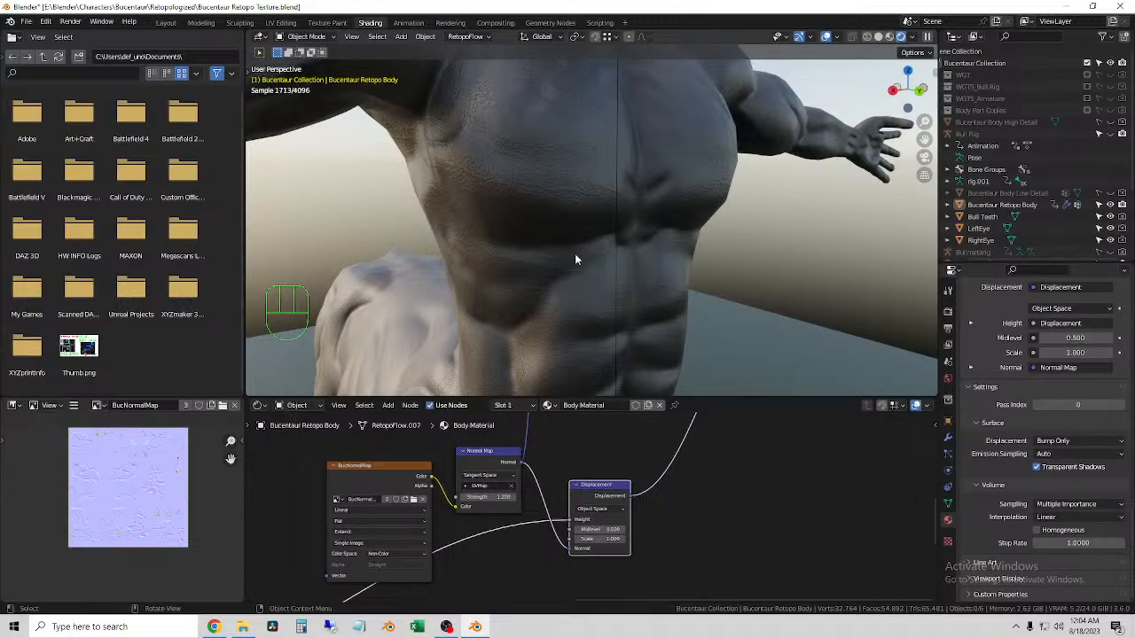
{"action": "scroll", "coordinate": [574, 253], "scroll_direction": "down", "scroll_amount": 2}
{"action": "scroll", "coordinate": [551, 266], "scroll_direction": "up", "scroll_amount": 2}
{"action": "middle_click_drag", "start_coordinate": [546, 273], "coordinate": [632, 327]}
{"action": "scroll", "coordinate": [626, 269], "scroll_direction": "up", "scroll_amount": 1}
{"action": "scroll", "coordinate": [626, 269], "scroll_direction": "down", "scroll_amount": 2}
- Examine the skin detail on the shoulders and upper arms, using the 3D cursor to mark the inspected areas
{"action": "right_click", "coordinate": [602, 211], "text": "shift"}
{"action": "scroll", "coordinate": [609, 232], "scroll_direction": "down", "scroll_amount": 1}
{"action": "scroll", "coordinate": [609, 235], "scroll_direction": "down", "scroll_amount": 1}
{"action": "middle_click_drag", "start_coordinate": [674, 278], "coordinate": [562, 264]}
{"action": "scroll", "coordinate": [564, 259], "scroll_direction": "up", "scroll_amount": 2}
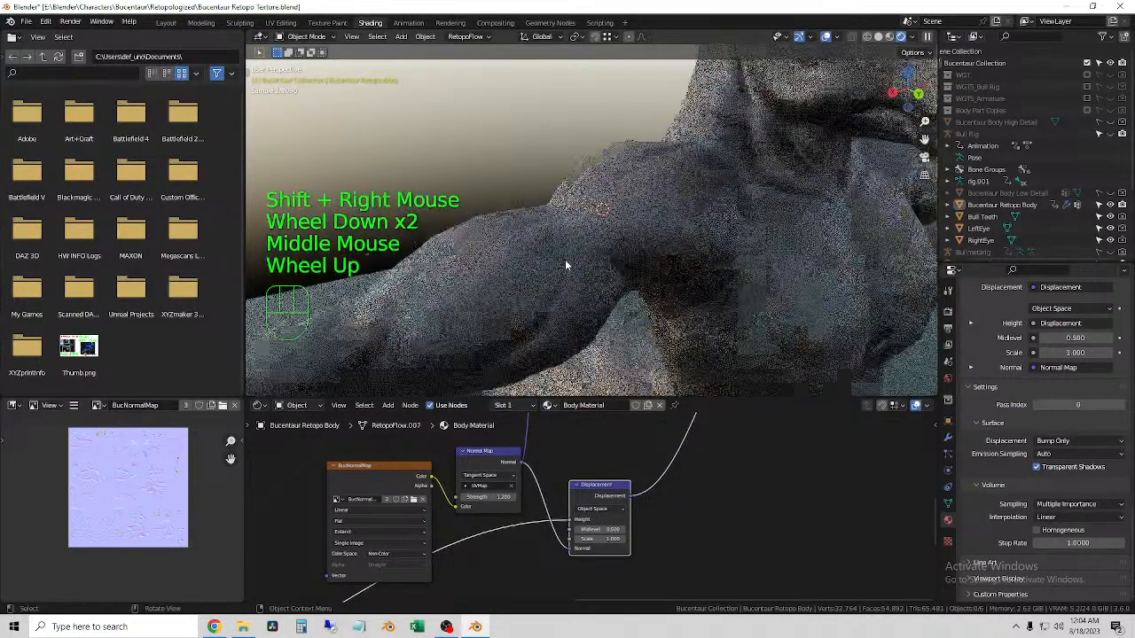
{"action": "scroll", "coordinate": [564, 260], "scroll_direction": "down", "scroll_amount": 2}
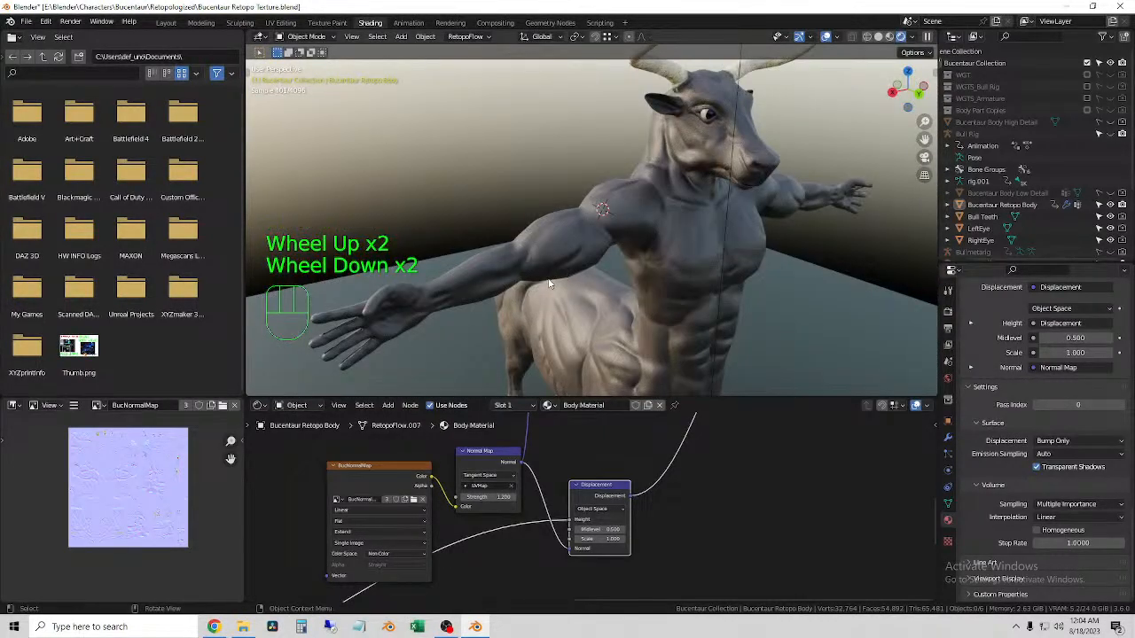
{"action": "middle_click_drag", "start_coordinate": [737, 321], "coordinate": [629, 282]}
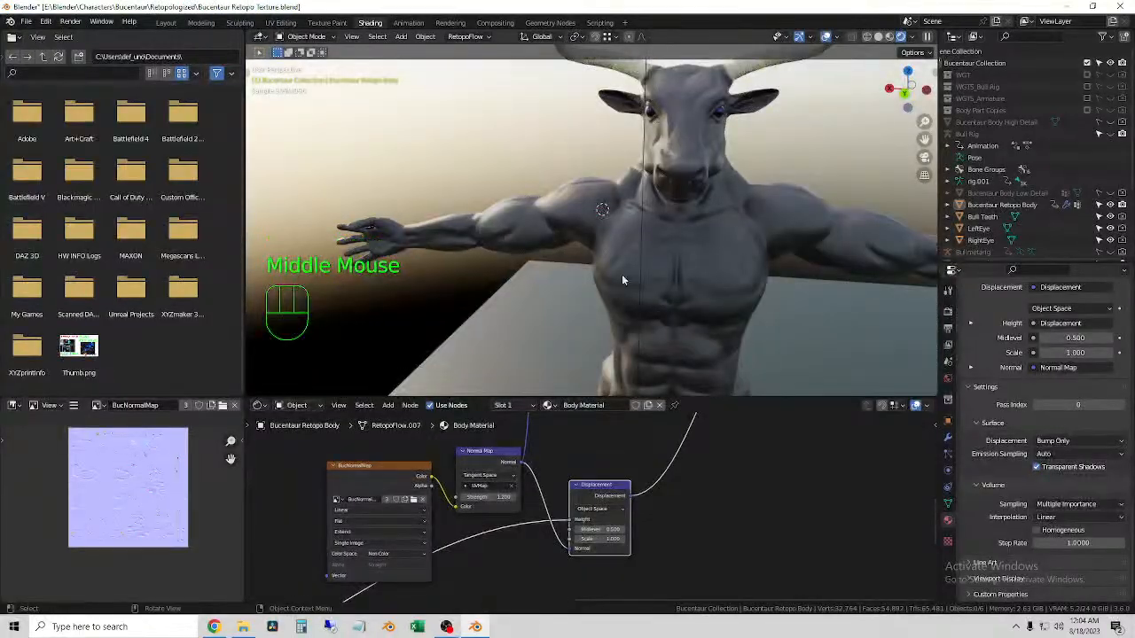
{"action": "right_click", "coordinate": [567, 227], "text": "shift"}
{"action": "scroll", "coordinate": [558, 218], "scroll_direction": "up", "scroll_amount": 2}
{"action": "scroll", "coordinate": [557, 218], "scroll_direction": "up", "scroll_amount": 1}
{"action": "scroll", "coordinate": [563, 220], "scroll_direction": "down", "scroll_amount": 1}
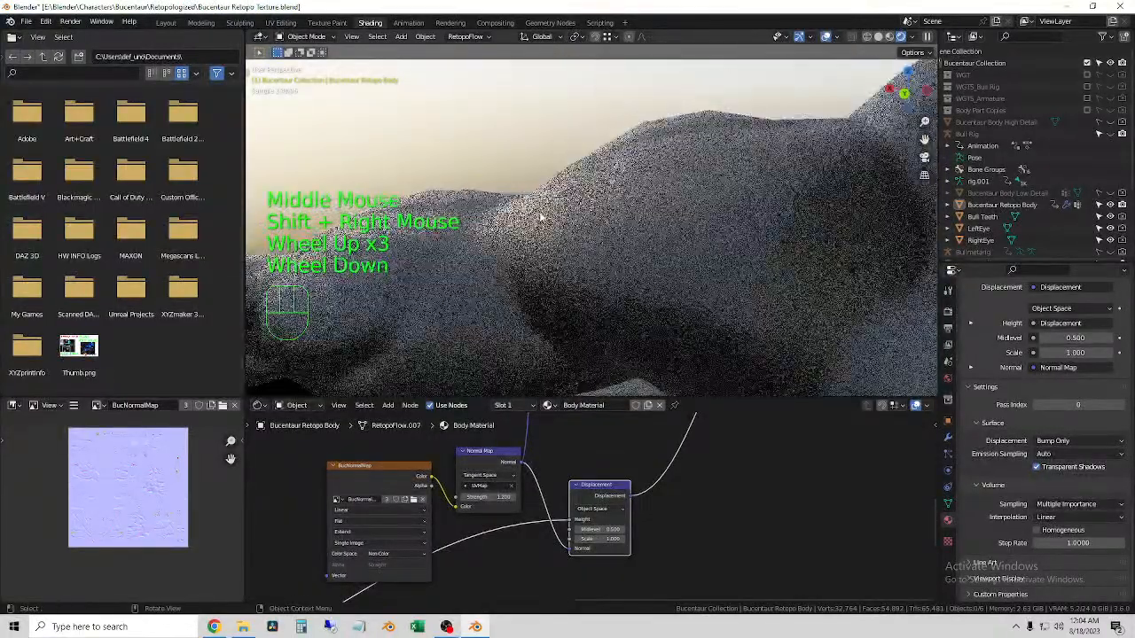
{"action": "middle_click_drag", "start_coordinate": [568, 222], "coordinate": [635, 231]}
{"action": "scroll", "coordinate": [532, 216], "scroll_direction": "down", "scroll_amount": 1}
{"action": "scroll", "coordinate": [532, 215], "scroll_direction": "down", "scroll_amount": 1}
{"action": "middle_click_drag", "start_coordinate": [531, 215], "coordinate": [614, 182]}
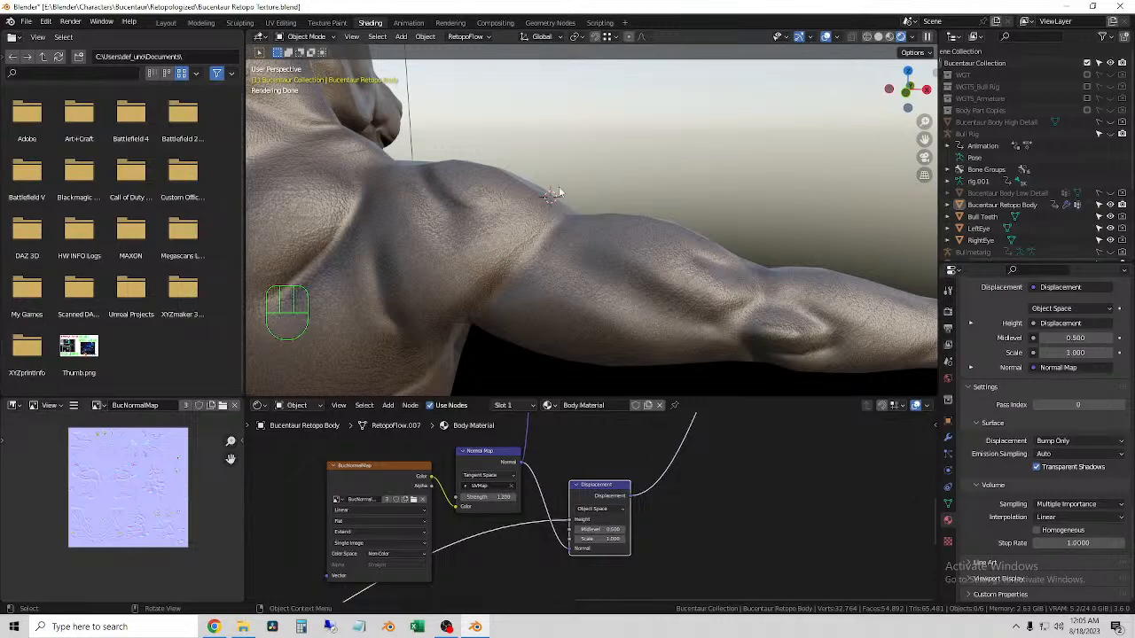
- Examine the whole figure and the front hooves, placing the 3D cursor on a hoof
{"action": "scroll", "coordinate": [580, 174], "scroll_direction": "down", "scroll_amount": 2}
{"action": "middle_click_drag", "start_coordinate": [628, 156], "coordinate": [582, 220]}
{"action": "scroll", "coordinate": [575, 227], "scroll_direction": "down", "scroll_amount": 2}
{"action": "middle_click_drag", "start_coordinate": [669, 230], "coordinate": [643, 245]}
{"action": "scroll", "coordinate": [712, 246], "scroll_direction": "down", "scroll_amount": 2}
{"action": "middle_click_drag", "start_coordinate": [714, 248], "coordinate": [731, 177], "text": "shift"}
{"action": "middle_click_drag", "start_coordinate": [731, 240], "coordinate": [577, 232]}
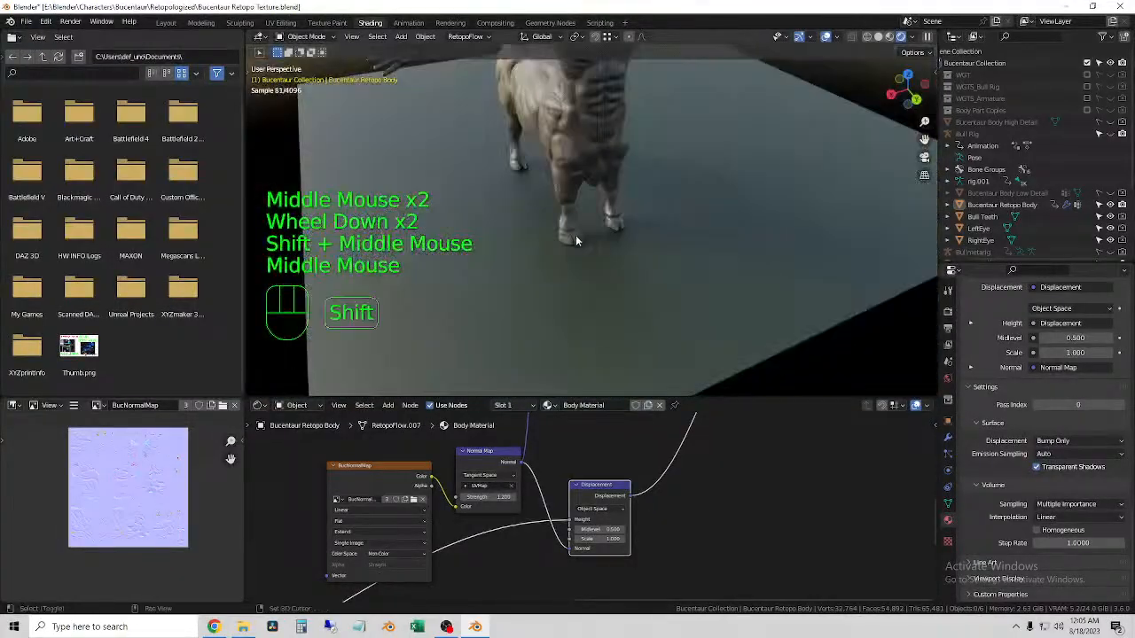
{"action": "right_click", "coordinate": [572, 237], "text": "shift"}
{"action": "scroll", "coordinate": [572, 238], "scroll_direction": "up", "scroll_amount": 5}
{"action": "middle_click_drag", "start_coordinate": [515, 266], "coordinate": [550, 215]}
{"action": "scroll", "coordinate": [567, 230], "scroll_direction": "down", "scroll_amount": 2}
{"action": "middle_click_drag", "start_coordinate": [636, 212], "coordinate": [574, 239]}
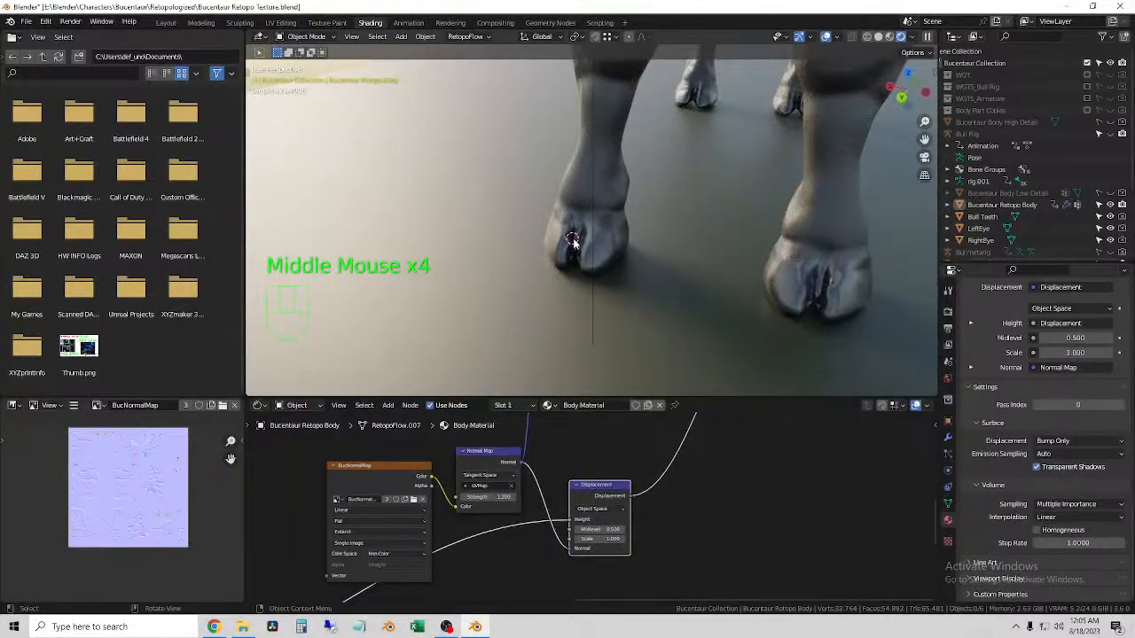
- Try nudging the Displacement node's Scale and Midlevel while comparing the hoof detail
{"action": "left_click", "coordinate": [578, 540]}
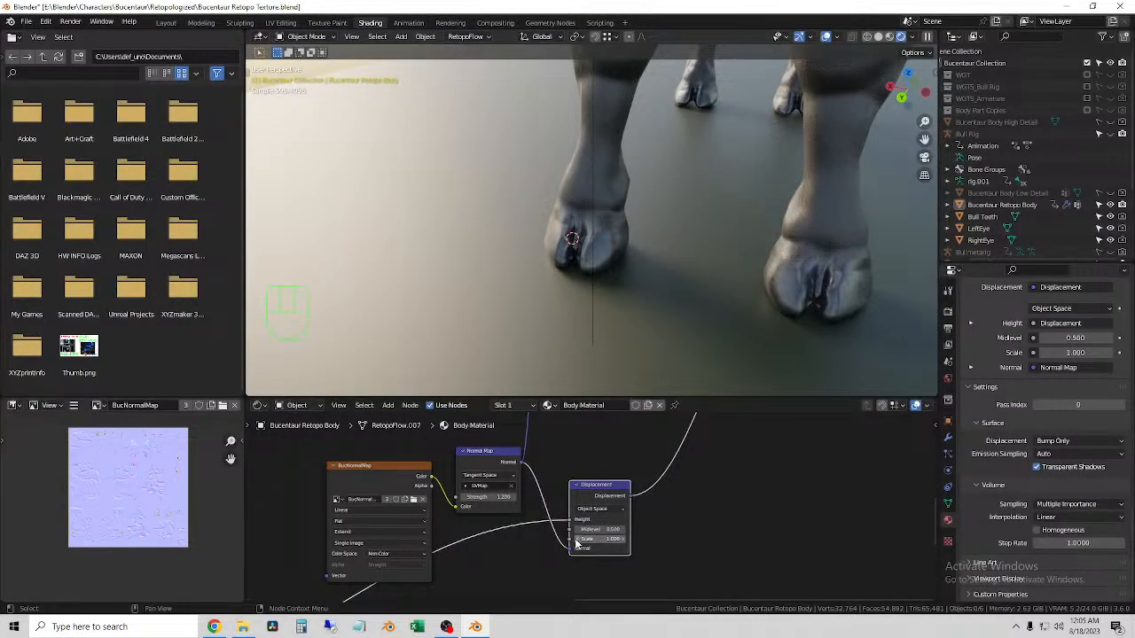
{"action": "left_click", "coordinate": [623, 540]}
{"action": "left_click_drag", "start_coordinate": [599, 529], "coordinate": [638, 530]}
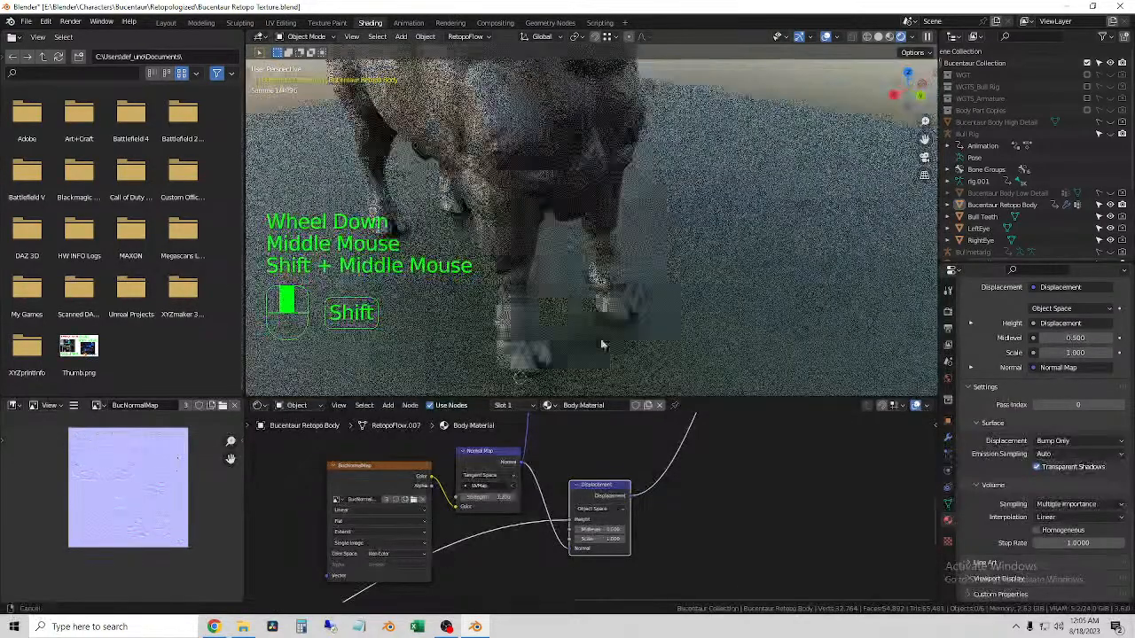
- Examine the legs, the overall body and the muzzle, placing the 3D cursor on the muzzle
{"action": "middle_click_drag", "start_coordinate": [603, 341], "coordinate": [592, 312], "text": "shift"}
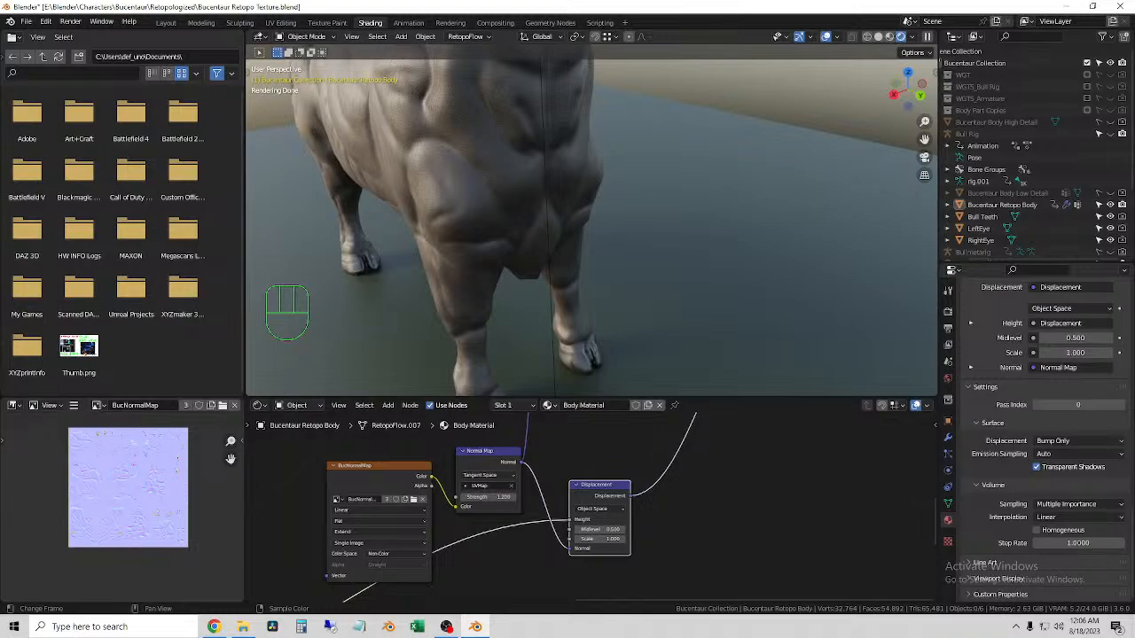
{"action": "scroll", "coordinate": [518, 241], "scroll_direction": "down", "scroll_amount": 2}
{"action": "middle_click_drag", "start_coordinate": [518, 242], "coordinate": [587, 182]}
{"action": "scroll", "coordinate": [696, 281], "scroll_direction": "down", "scroll_amount": 4}
{"action": "middle_click_drag", "start_coordinate": [773, 296], "coordinate": [728, 223]}
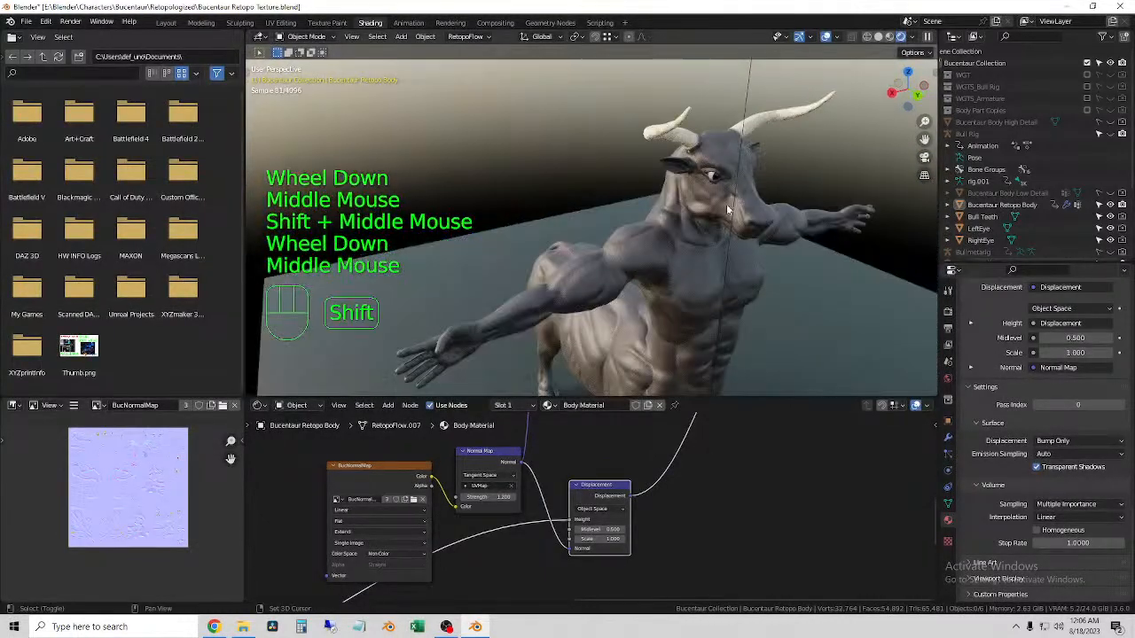
{"action": "right_click", "coordinate": [739, 224], "text": "shift"}
{"action": "scroll", "coordinate": [740, 226], "scroll_direction": "up", "scroll_amount": 4}
{"action": "middle_click_drag", "start_coordinate": [779, 262], "coordinate": [644, 233]}
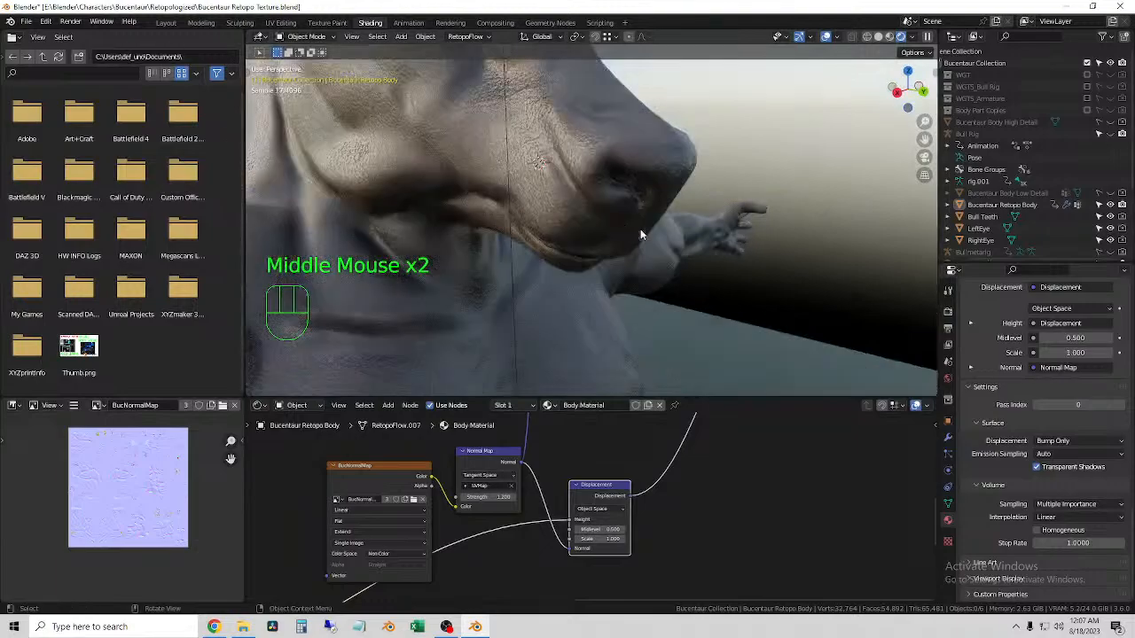
{"action": "scroll", "coordinate": [555, 178], "scroll_direction": "down", "scroll_amount": 1}
{"action": "middle_click_drag", "start_coordinate": [555, 178], "coordinate": [611, 111], "text": "shift"}
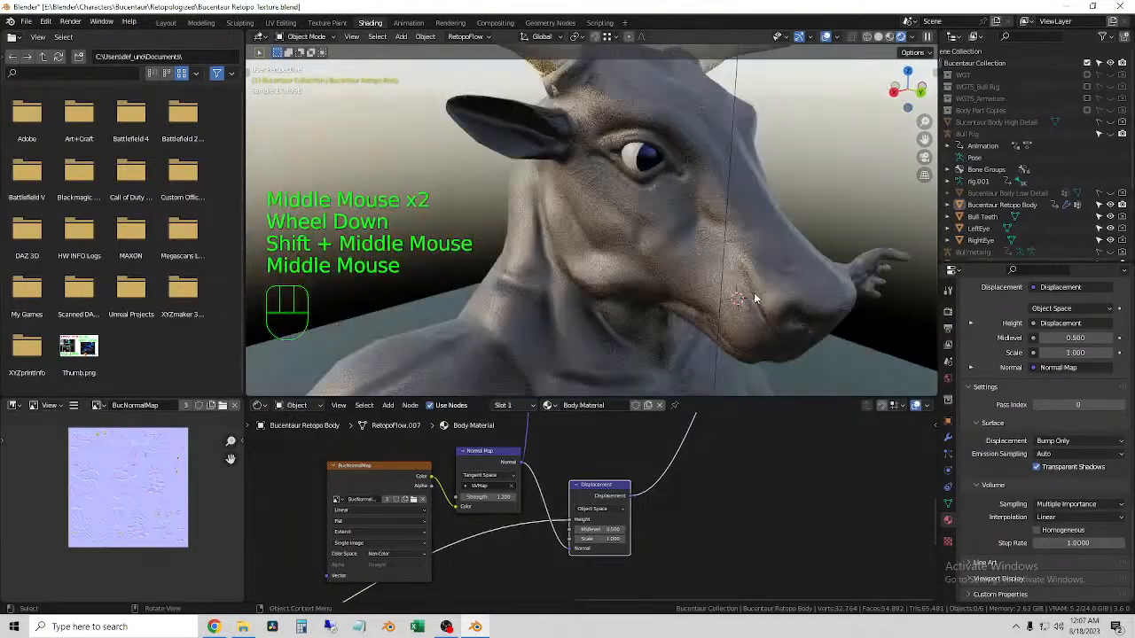
- Examine the right eye, horns and face, clearing the eye's selection after picking it
{"action": "left_click", "coordinate": [652, 159]}
{"action": "middle_click_drag", "start_coordinate": [661, 164], "coordinate": [758, 352]}
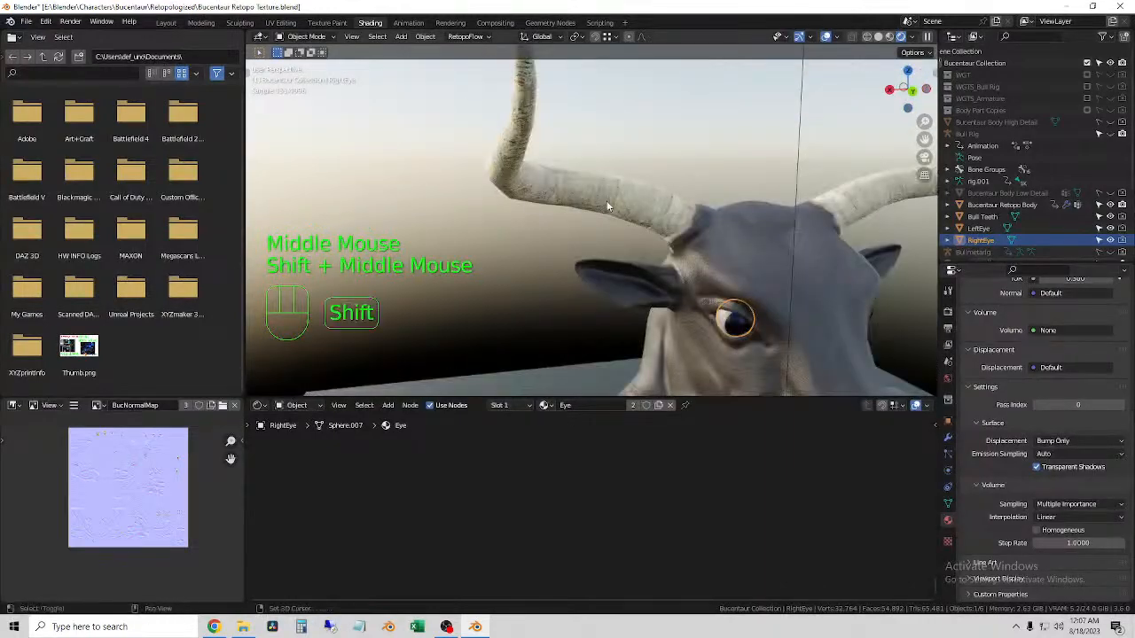
{"action": "left_click", "coordinate": [759, 355]}
{"action": "middle_click_drag", "start_coordinate": [760, 360], "coordinate": [529, 166], "text": "shift"}
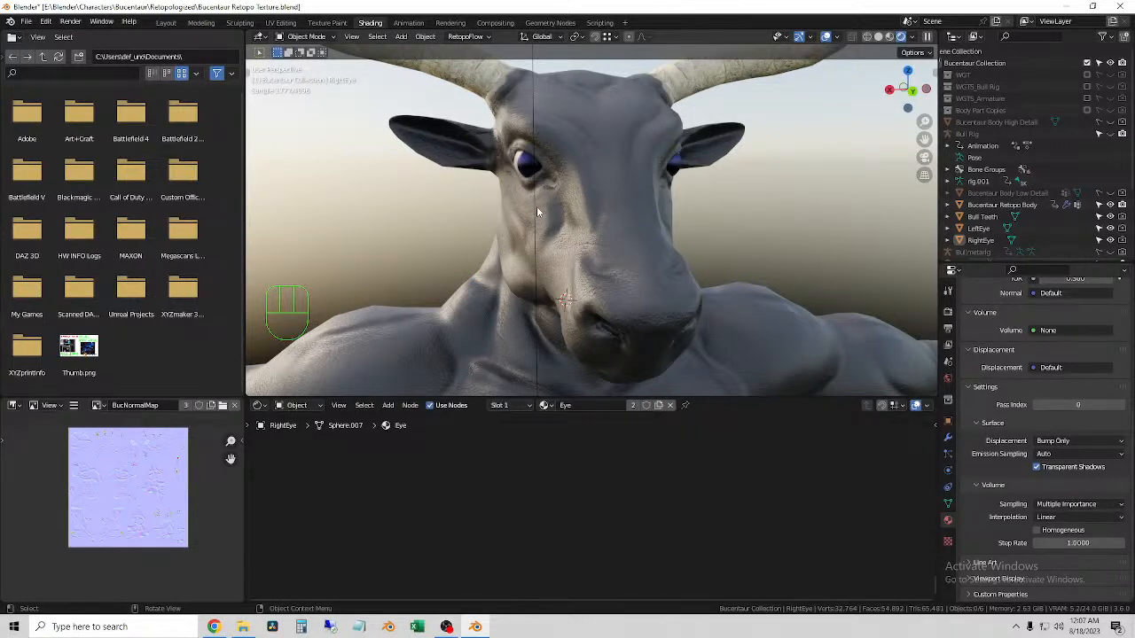
{"action": "middle_click_drag", "start_coordinate": [606, 205], "coordinate": [632, 250]}
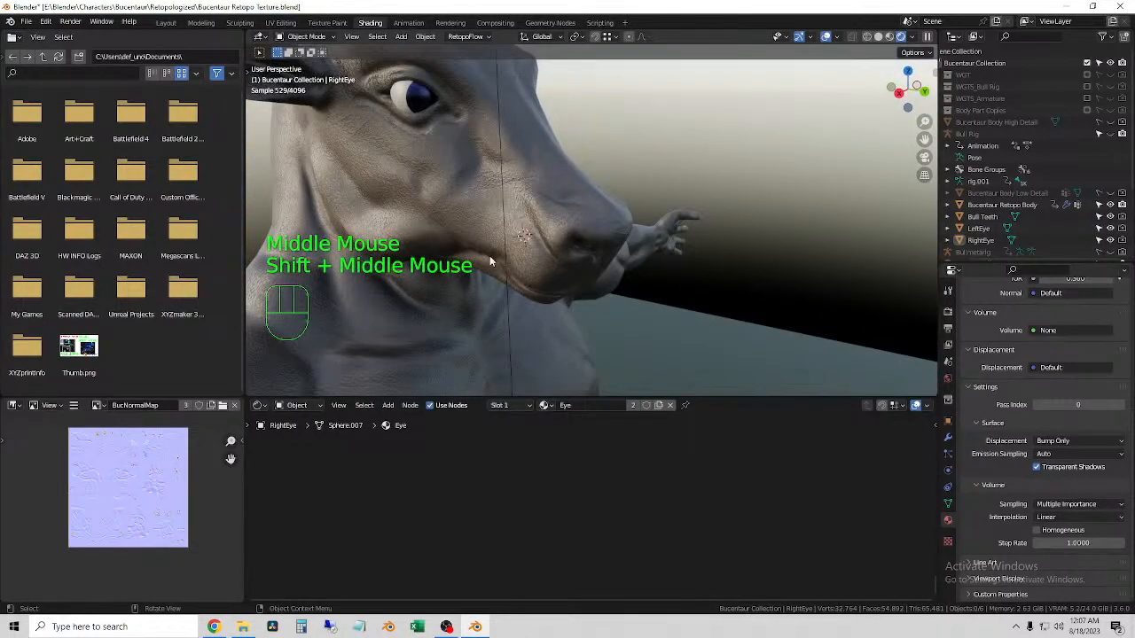
{"action": "scroll", "coordinate": [484, 227], "scroll_direction": "down", "scroll_amount": 1}
{"action": "scroll", "coordinate": [575, 305], "scroll_direction": "up", "scroll_amount": 2}
{"action": "middle_click_drag", "start_coordinate": [575, 305], "coordinate": [602, 284]}
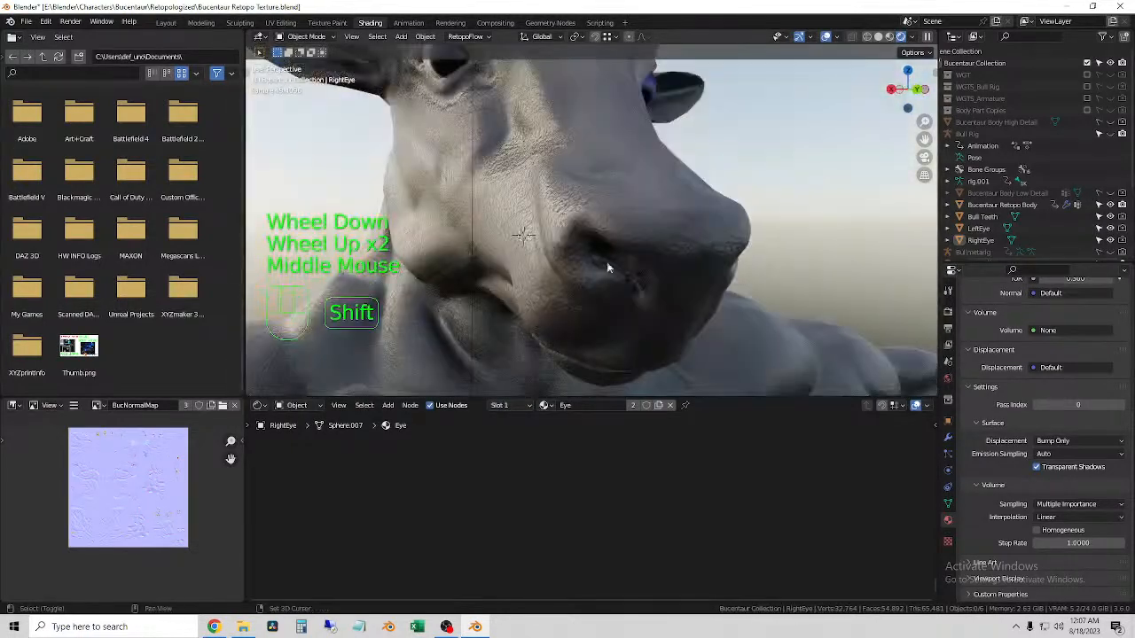
- Examine the nostrils, mouth and underside of the muzzle up close, marking the mouth area with the 3D cursor
{"action": "right_click", "coordinate": [624, 315], "text": "shift"}
{"action": "scroll", "coordinate": [623, 315], "scroll_direction": "up", "scroll_amount": 1}
{"action": "scroll", "coordinate": [628, 355], "scroll_direction": "up", "scroll_amount": 1}
{"action": "scroll", "coordinate": [635, 344], "scroll_direction": "down", "scroll_amount": 1}
{"action": "middle_click_drag", "start_coordinate": [634, 344], "coordinate": [626, 177]}
{"action": "scroll", "coordinate": [662, 324], "scroll_direction": "down", "scroll_amount": 2}
{"action": "scroll", "coordinate": [619, 239], "scroll_direction": "up", "scroll_amount": 2}
{"action": "middle_click_drag", "start_coordinate": [620, 234], "coordinate": [541, 256]}
{"action": "scroll", "coordinate": [627, 223], "scroll_direction": "down", "scroll_amount": 2}
{"action": "scroll", "coordinate": [647, 223], "scroll_direction": "down", "scroll_amount": 2}
{"action": "scroll", "coordinate": [682, 213], "scroll_direction": "down", "scroll_amount": 1}
- Examine the back of the hand, the fingers and the nails, placing the 3D cursor on a fingertip
{"action": "right_click", "coordinate": [559, 296], "text": "shift"}
{"action": "scroll", "coordinate": [566, 312], "scroll_direction": "up", "scroll_amount": 4}
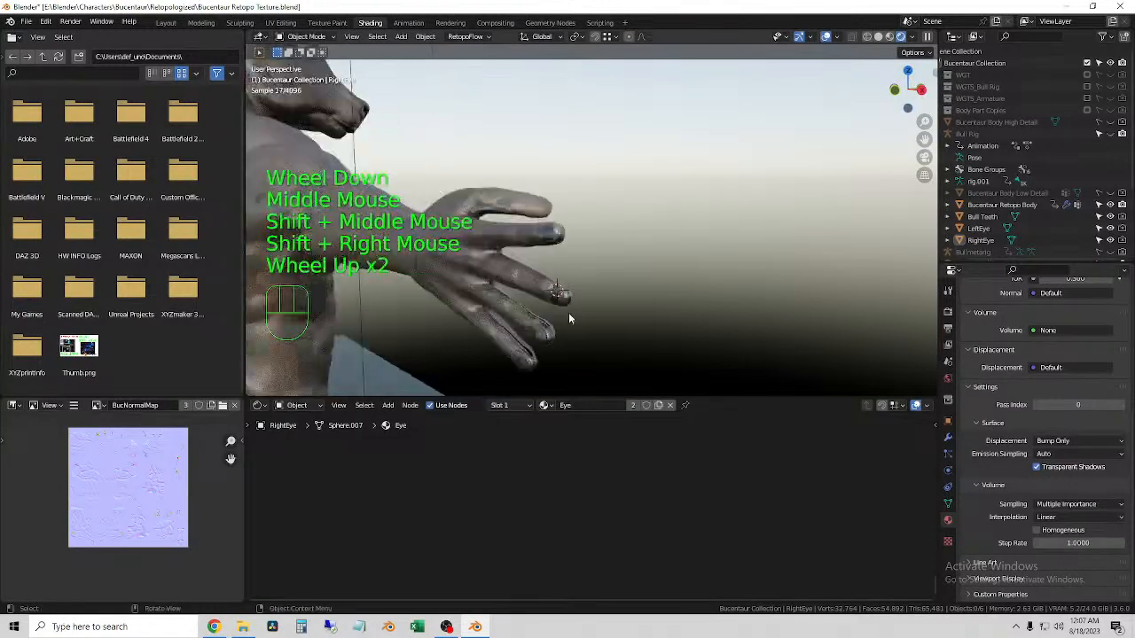
{"action": "middle_click_drag", "start_coordinate": [566, 312], "coordinate": [656, 260]}
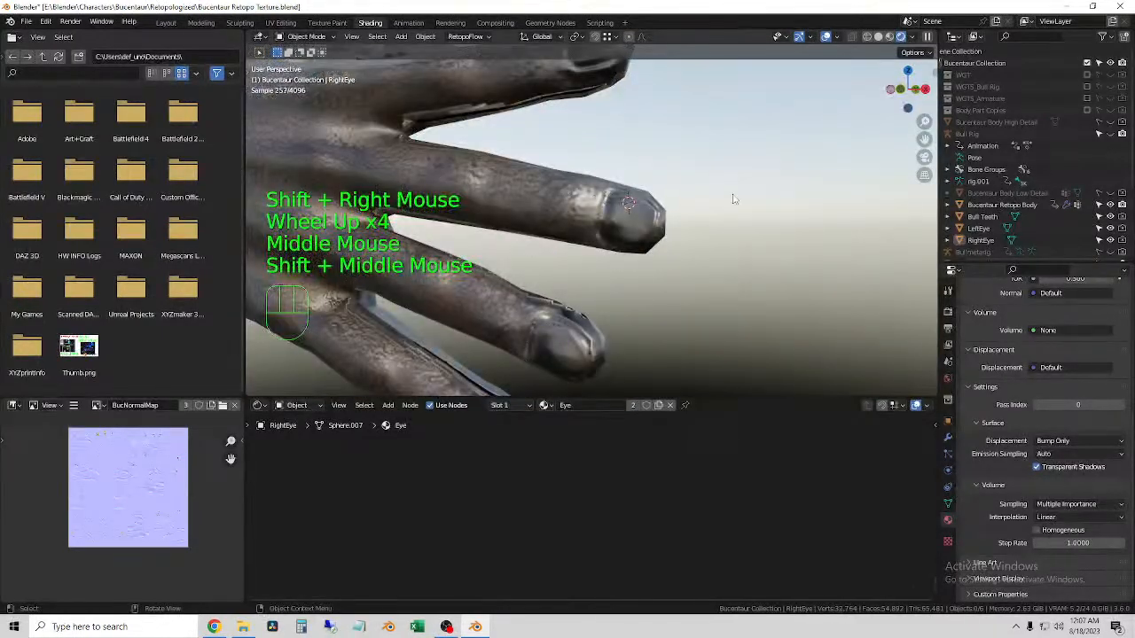
{"action": "scroll", "coordinate": [701, 216], "scroll_direction": "down", "scroll_amount": 1}
{"action": "middle_click_drag", "start_coordinate": [701, 215], "coordinate": [677, 223]}
{"action": "scroll", "coordinate": [674, 213], "scroll_direction": "down", "scroll_amount": 2}
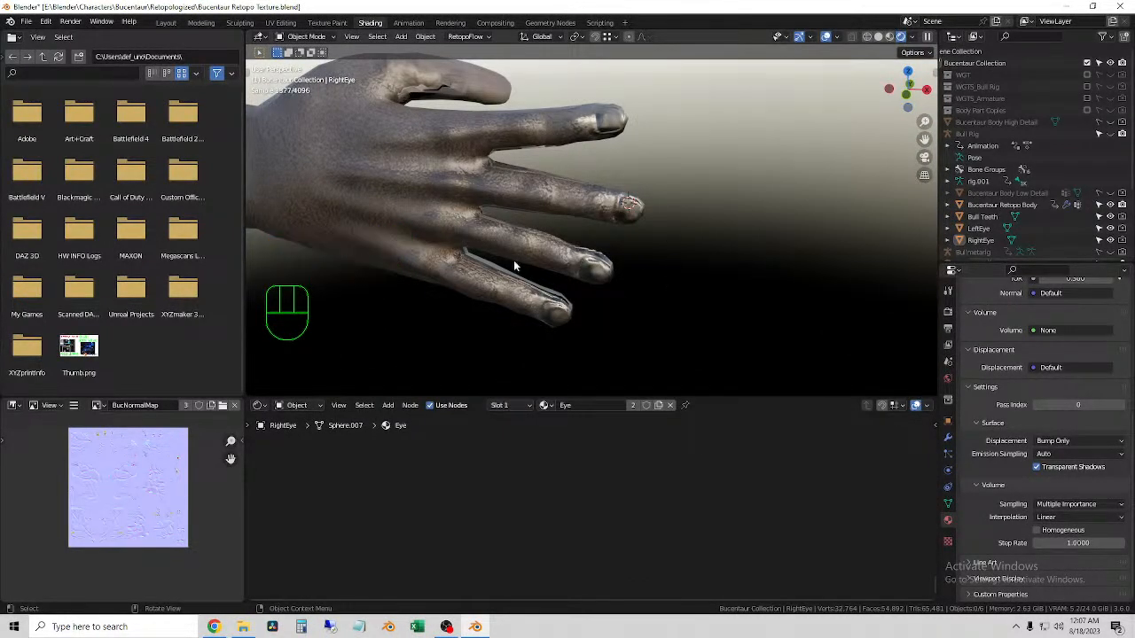
{"action": "scroll", "coordinate": [603, 294], "scroll_direction": "up", "scroll_amount": 2}
{"action": "middle_click_drag", "start_coordinate": [603, 293], "coordinate": [649, 256]}
{"action": "scroll", "coordinate": [656, 266], "scroll_direction": "down", "scroll_amount": 1}
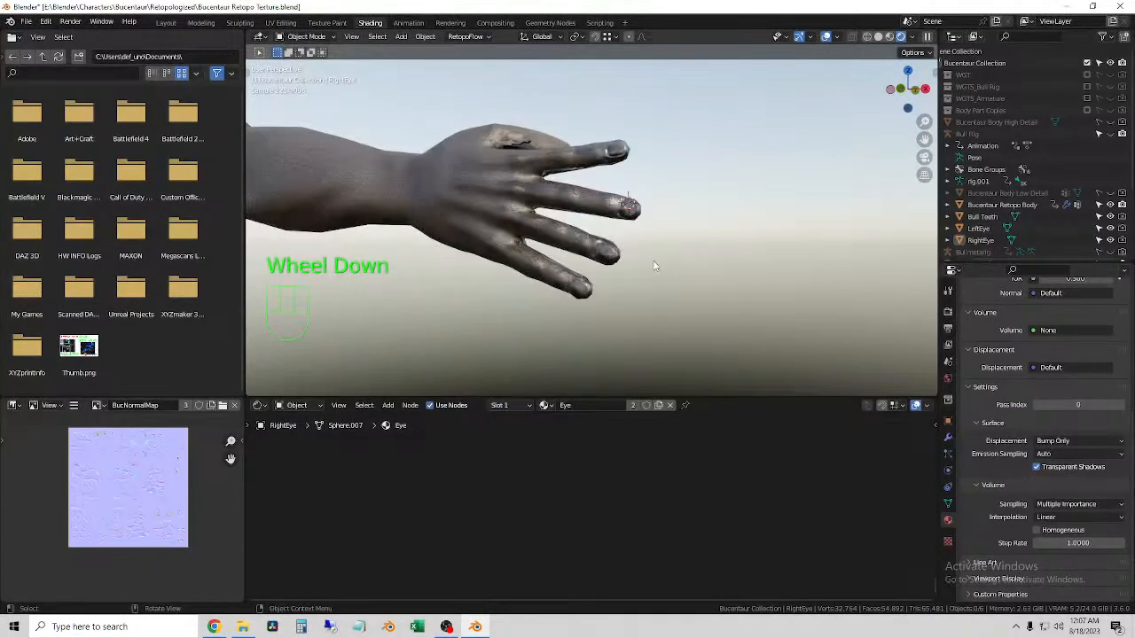
{"action": "scroll", "coordinate": [630, 285], "scroll_direction": "up", "scroll_amount": 2}
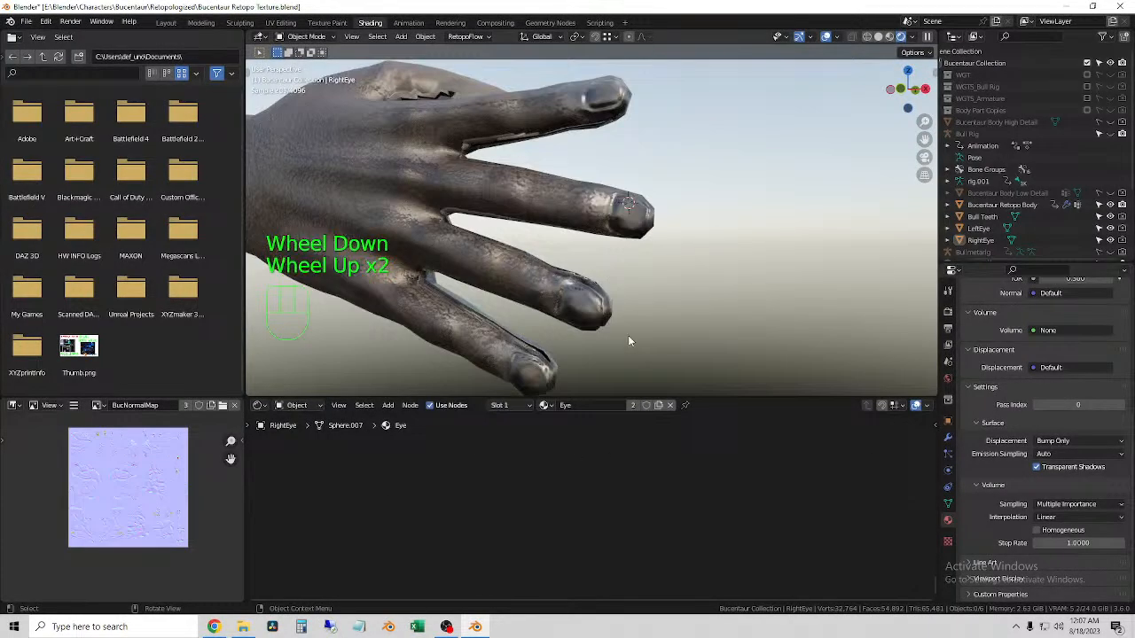
- Select the Bucentaur Retopo Body to bring back its Body Material nodes while viewing the hand
{"action": "scroll", "coordinate": [603, 324], "scroll_direction": "down", "scroll_amount": 2}
{"action": "left_click", "coordinate": [577, 306]}
{"action": "scroll", "coordinate": [643, 288], "scroll_direction": "up", "scroll_amount": 3}
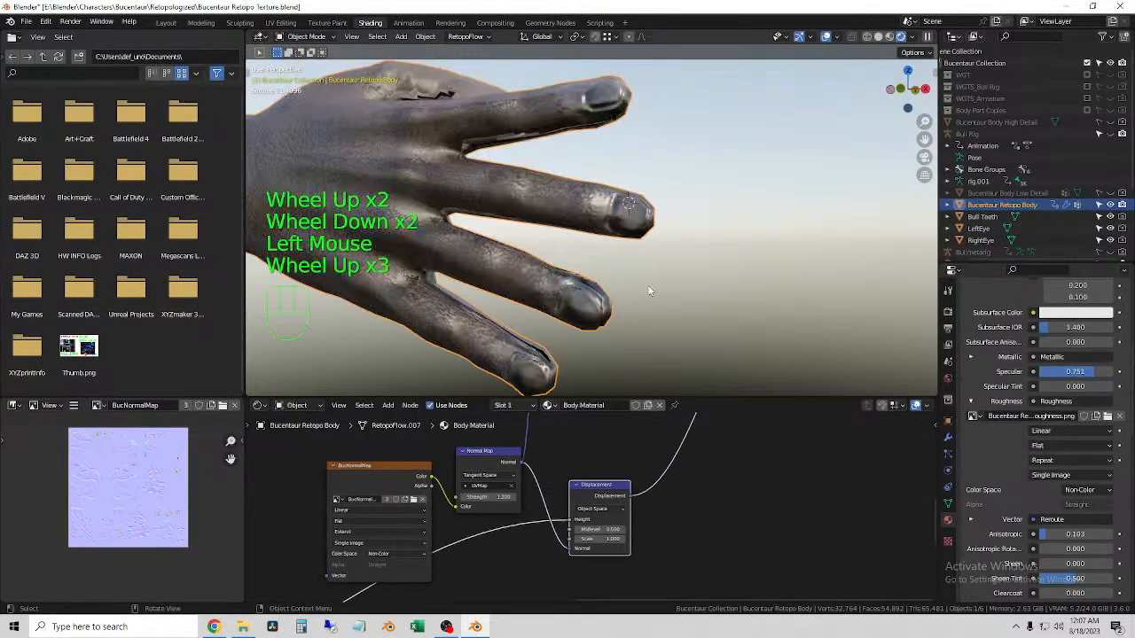
- Examine the body material's surface detail up close on the hand and fingers, the ear and the face
{"action": "left_click", "coordinate": [618, 324]}
{"action": "scroll", "coordinate": [616, 302], "scroll_direction": "down", "scroll_amount": 2}
{"action": "middle_click_drag", "start_coordinate": [616, 301], "coordinate": [629, 279]}
{"action": "scroll", "coordinate": [678, 275], "scroll_direction": "down", "scroll_amount": 2}
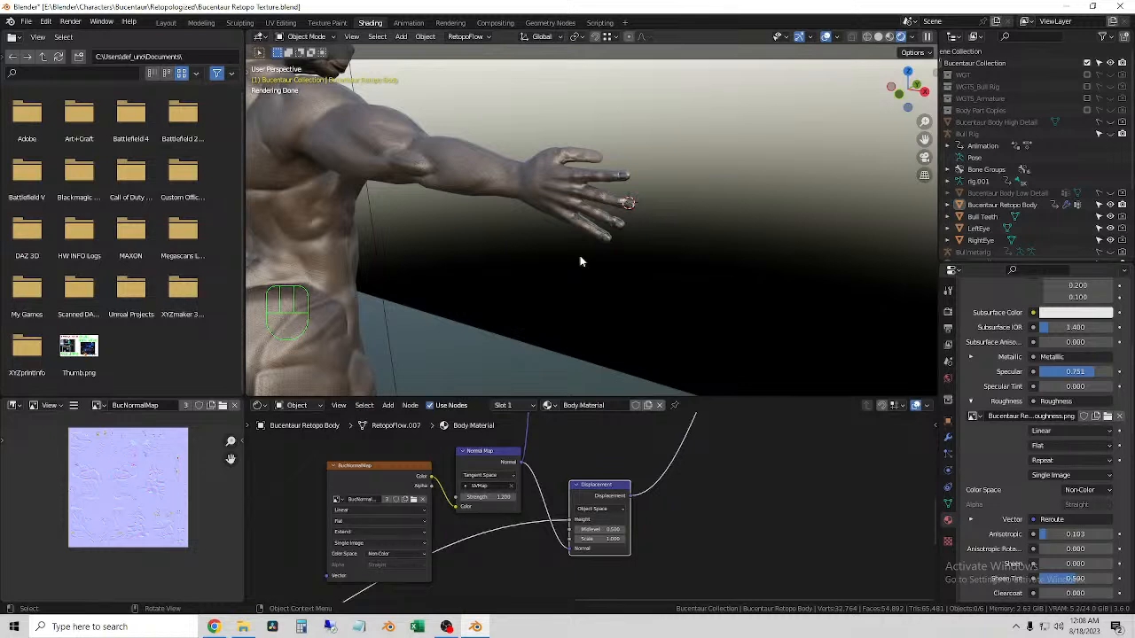
{"action": "middle_click_drag", "start_coordinate": [608, 190], "coordinate": [590, 274], "text": "shift"}
{"action": "scroll", "coordinate": [485, 266], "scroll_direction": "down", "scroll_amount": 2}
{"action": "scroll", "coordinate": [576, 224], "scroll_direction": "down", "scroll_amount": 1}
{"action": "middle_click_drag", "start_coordinate": [724, 166], "coordinate": [606, 158]}
{"action": "right_click", "coordinate": [589, 115], "text": "shift"}
{"action": "scroll", "coordinate": [602, 129], "scroll_direction": "up", "scroll_amount": 4}
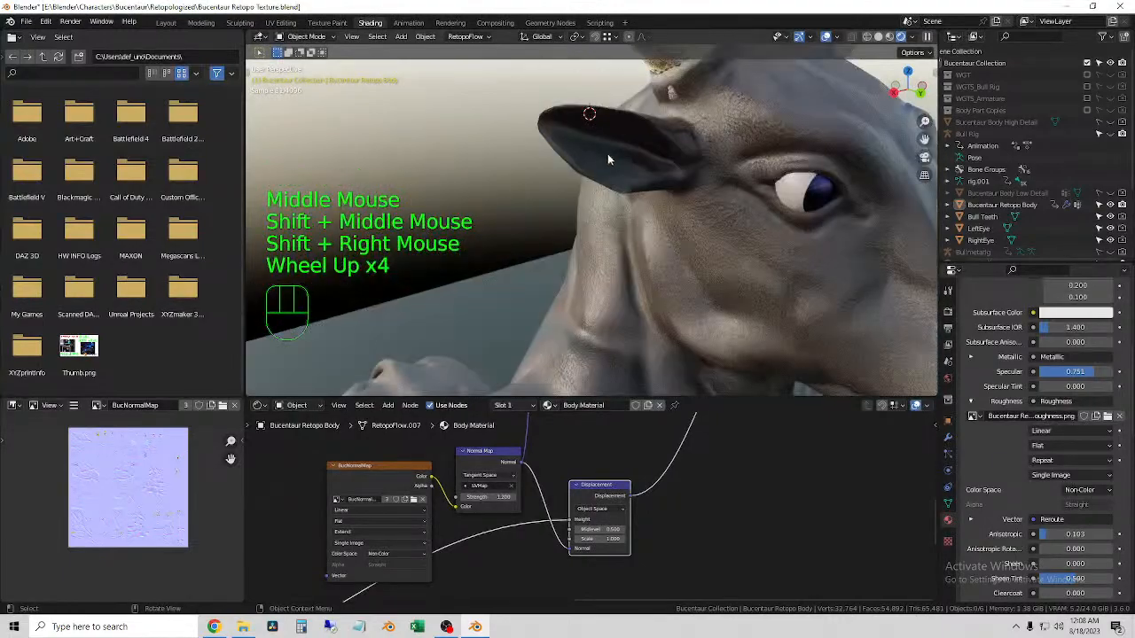
{"action": "left_click", "coordinate": [531, 177]}
{"action": "scroll", "coordinate": [652, 184], "scroll_direction": "down", "scroll_amount": 2}
{"action": "middle_click_drag", "start_coordinate": [652, 183], "coordinate": [749, 194]}
{"action": "right_click", "coordinate": [673, 213], "text": "shift"}
{"action": "scroll", "coordinate": [646, 206], "scroll_direction": "up", "scroll_amount": 3}
{"action": "scroll", "coordinate": [644, 203], "scroll_direction": "down", "scroll_amount": 2}
{"action": "scroll", "coordinate": [706, 212], "scroll_direction": "down", "scroll_amount": 2}
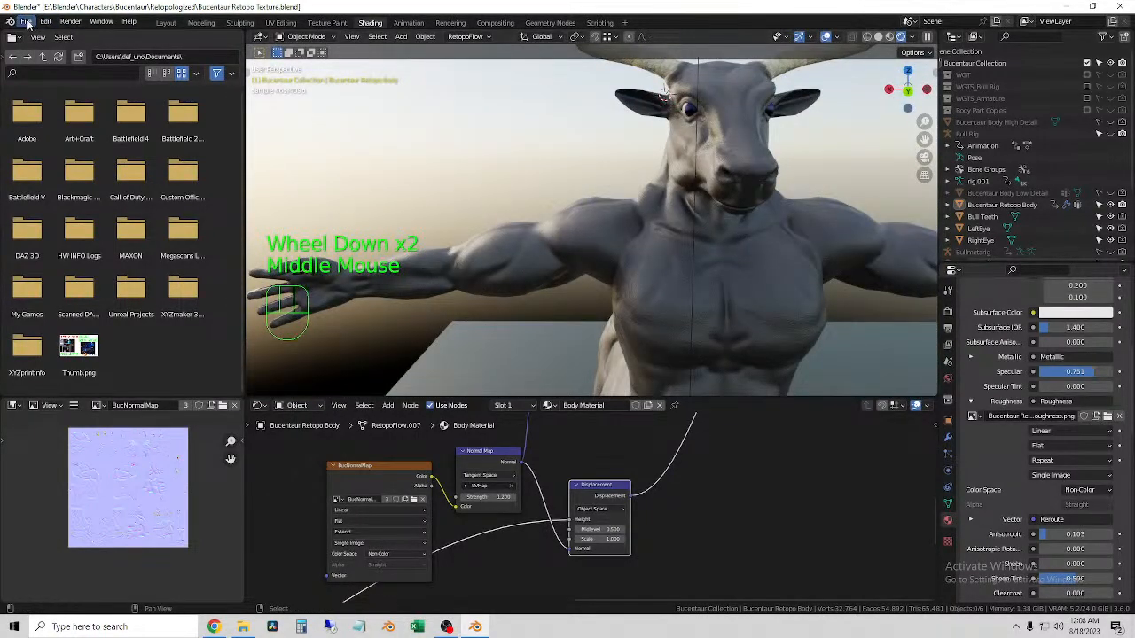
- Save the current blend file with the textured retopo body
{"action": "left_click", "coordinate": [27, 21]}
{"action": "left_click", "coordinate": [44, 99]}
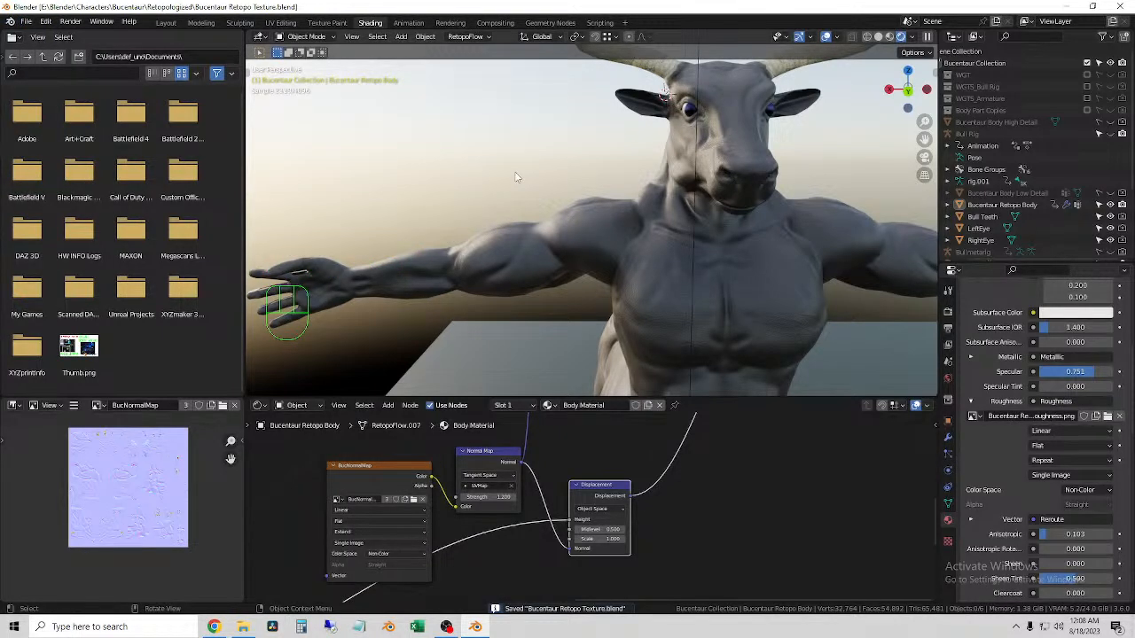
{"action": "left_click", "coordinate": [44, 21]}
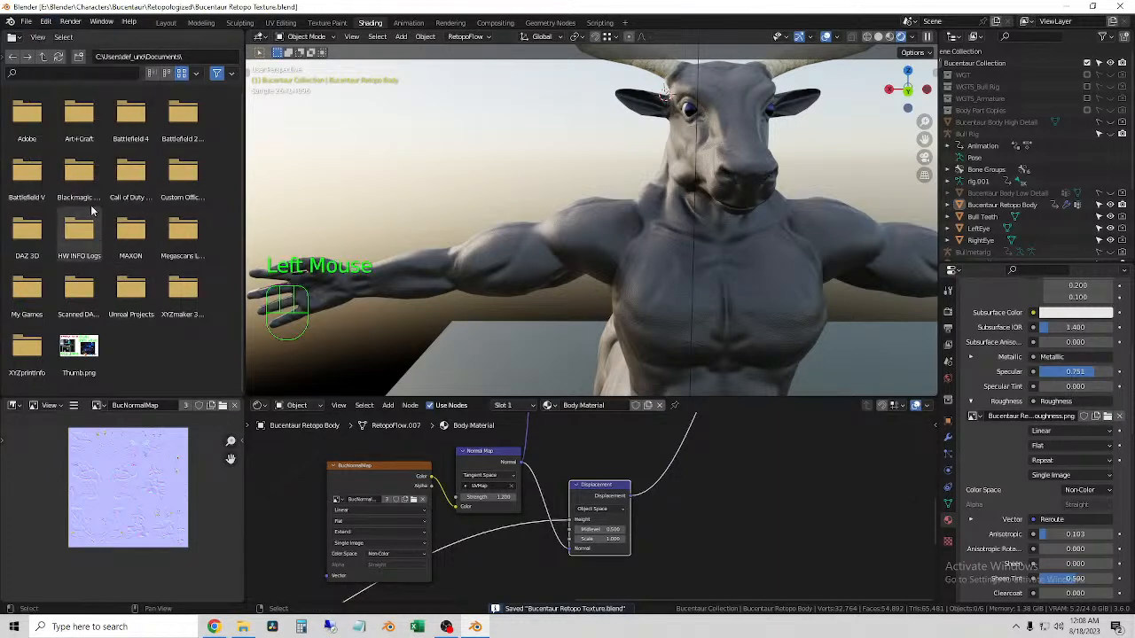
- Pack all external resources, including the body's texture images, into the blend file
{"action": "left_click", "coordinate": [26, 20]}
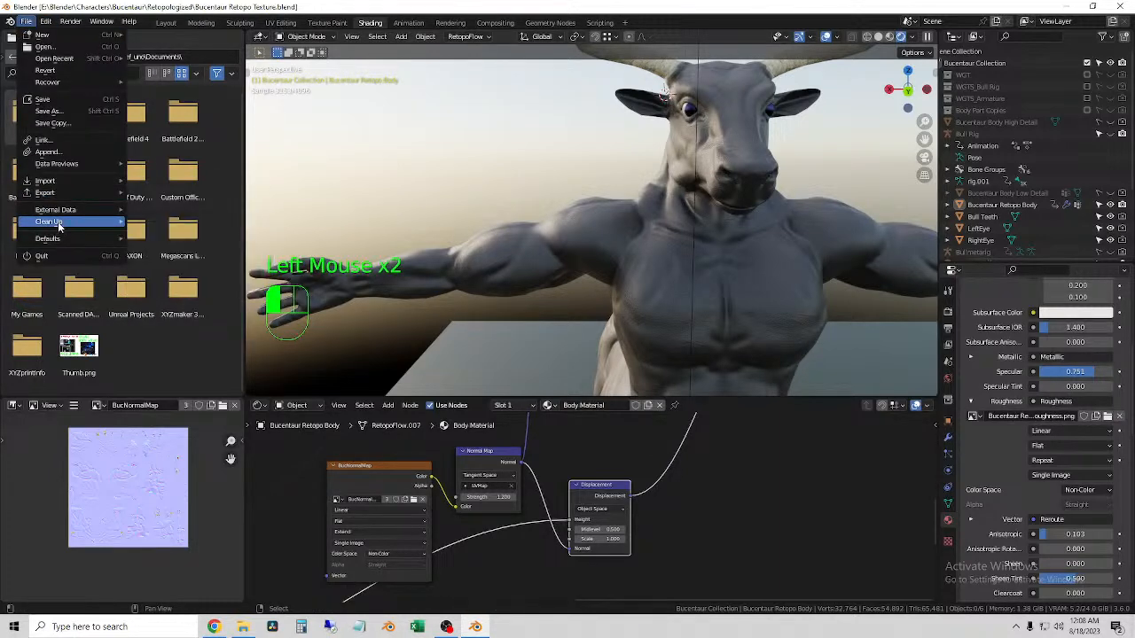
{"action": "mouse_move", "coordinate": [59, 228]}
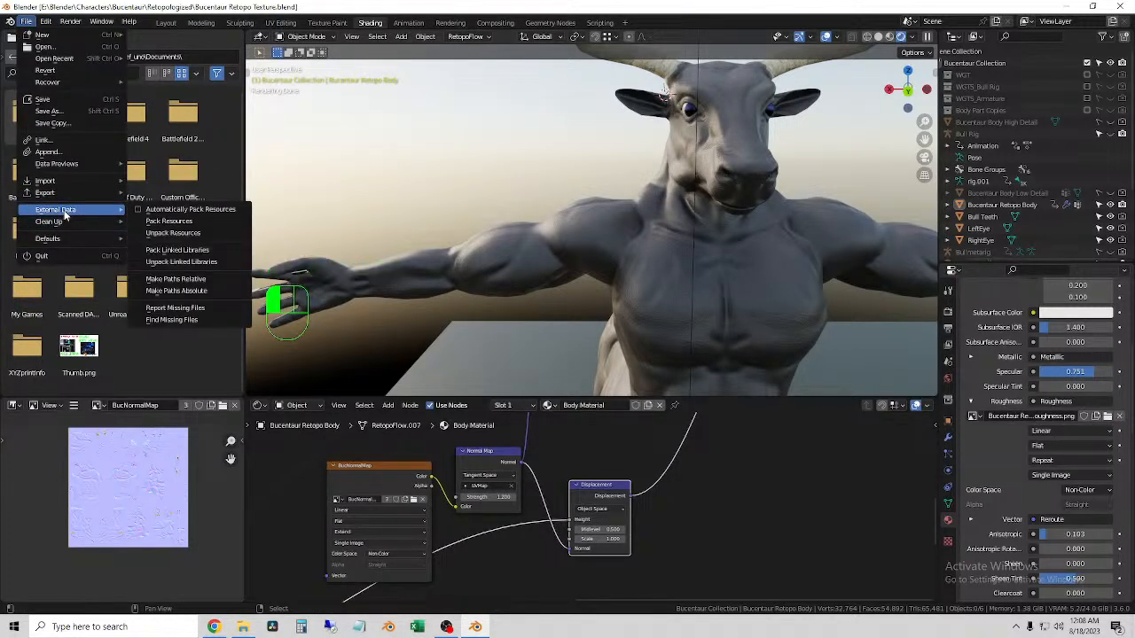
{"action": "left_click", "coordinate": [198, 224]}
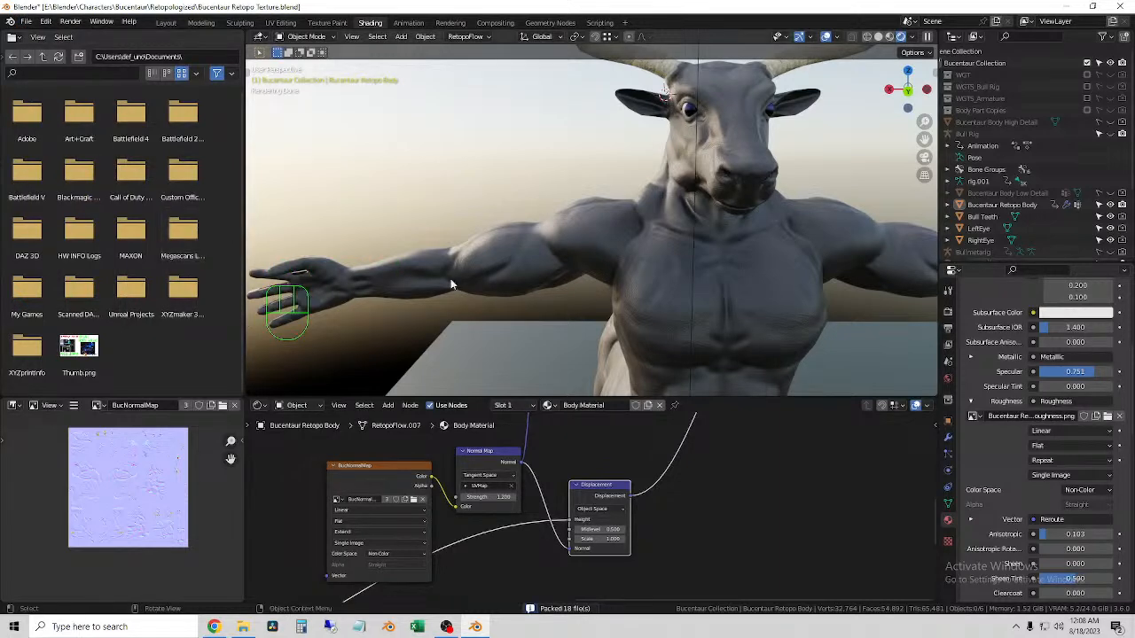
{"action": "left_click", "coordinate": [406, 143]}
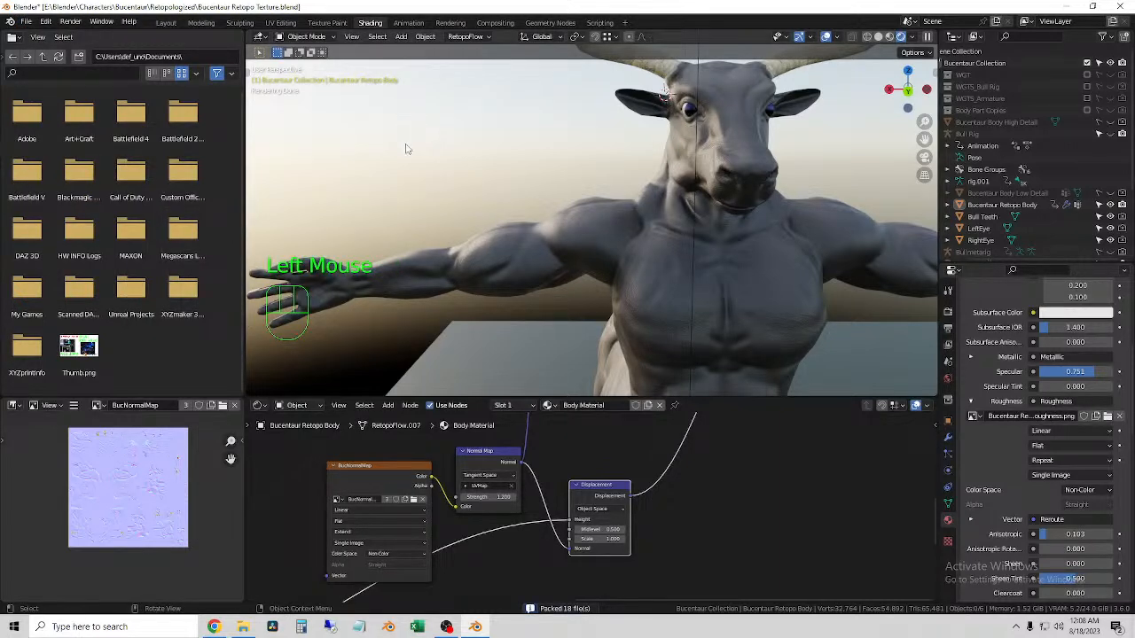
{"action": "scroll", "coordinate": [409, 155], "scroll_direction": "down", "scroll_amount": 2}
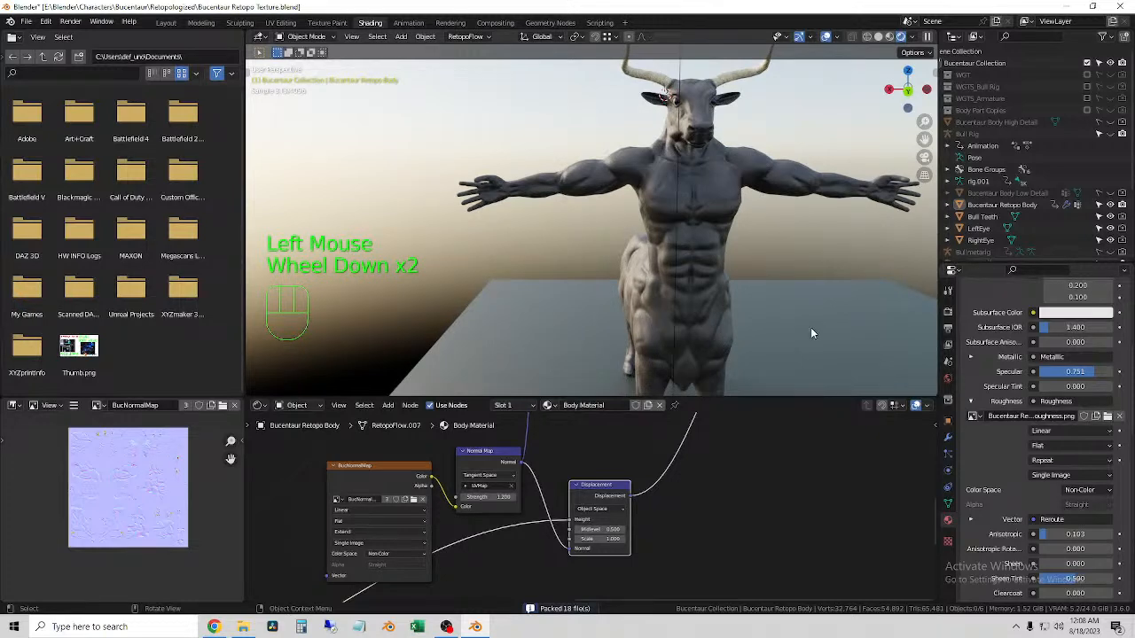
{"action": "left_click", "coordinate": [571, 197]}
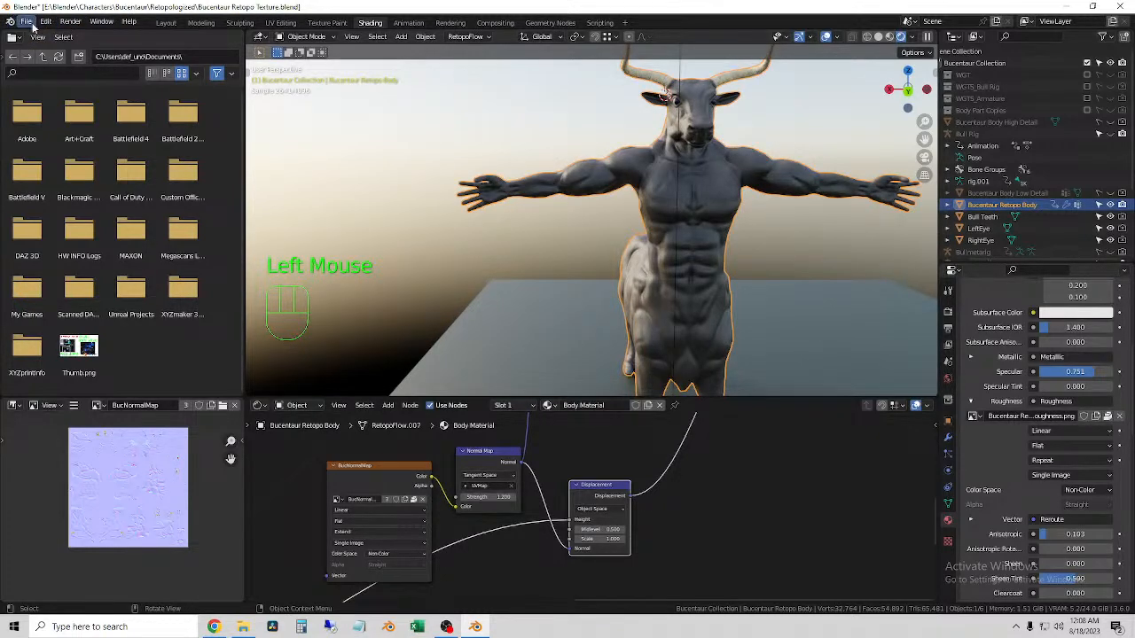
{"action": "left_click", "coordinate": [26, 21]}
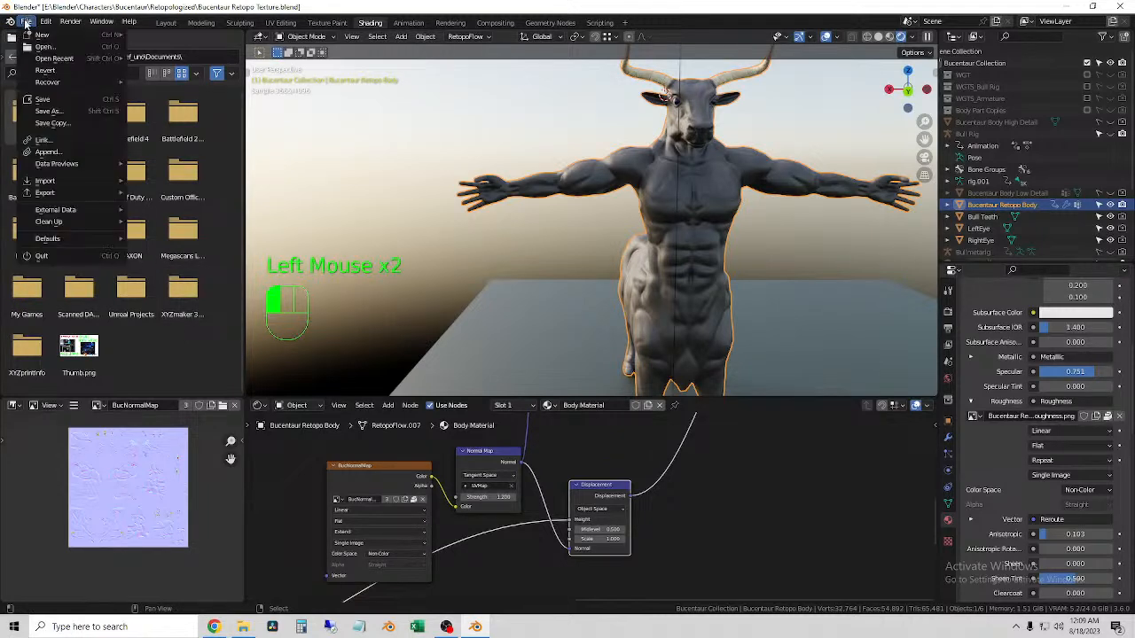
{"action": "mouse_move", "coordinate": [57, 212]}
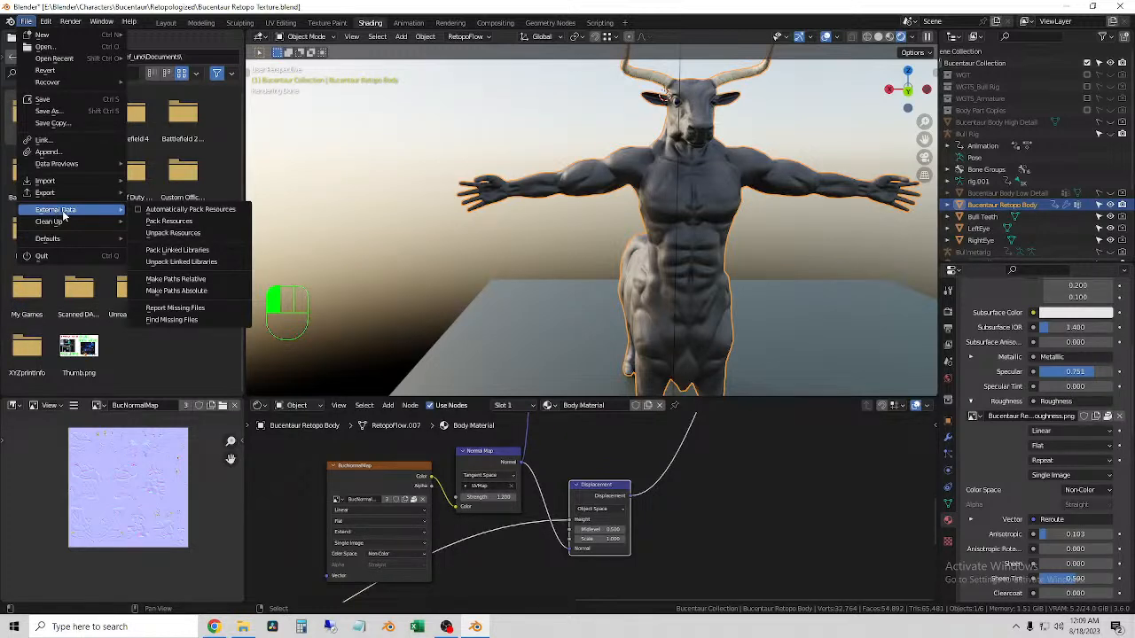
{"action": "left_click", "coordinate": [408, 174]}
- Examine the rendered character from the front, from the whole body to the head and shoulders
{"action": "middle_click_drag", "start_coordinate": [588, 222], "coordinate": [561, 237]}
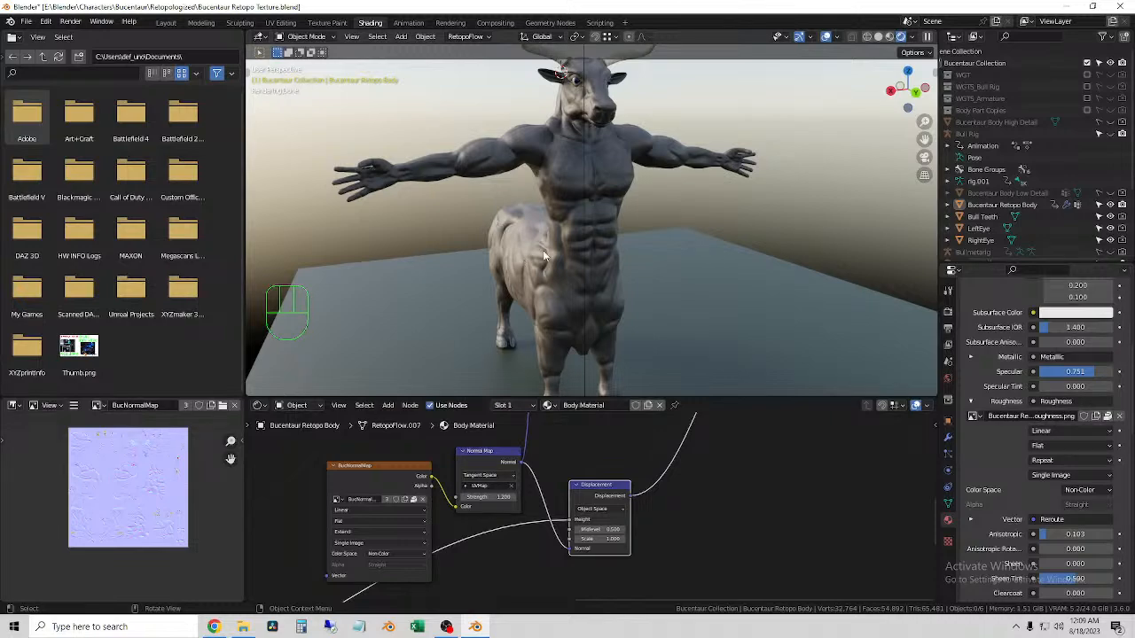
{"action": "scroll", "coordinate": [534, 251], "scroll_direction": "down", "scroll_amount": 2}
{"action": "scroll", "coordinate": [535, 251], "scroll_direction": "up", "scroll_amount": 2}
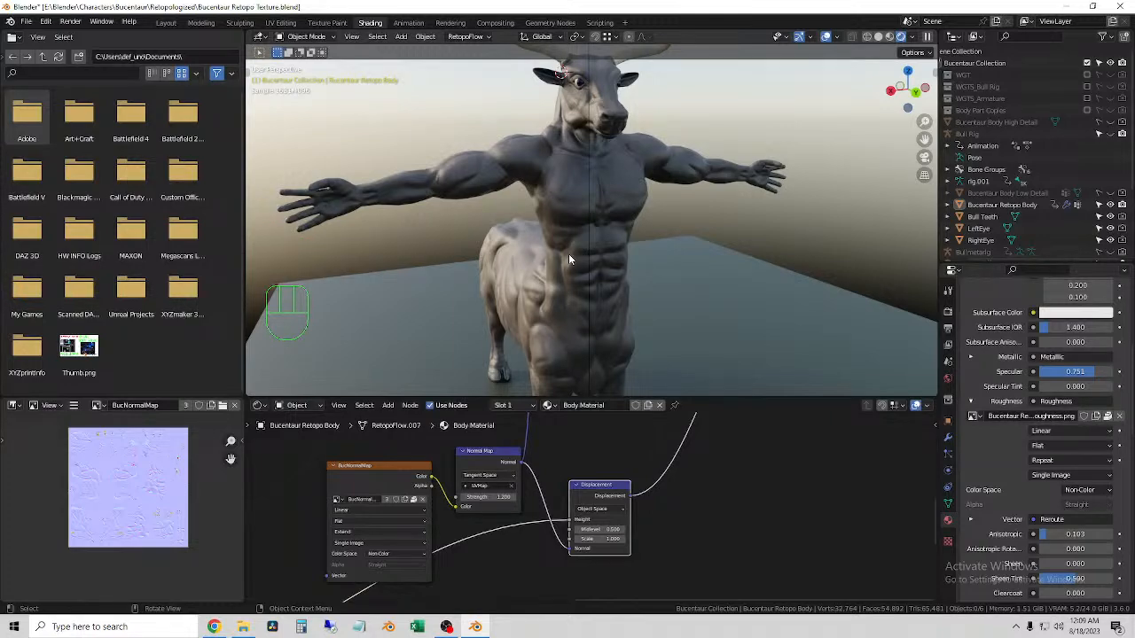
{"action": "scroll", "coordinate": [560, 244], "scroll_direction": "down", "scroll_amount": 1}
{"action": "middle_click_drag", "start_coordinate": [567, 237], "coordinate": [574, 223], "text": "shift"}
{"action": "right_click", "coordinate": [585, 135], "text": "shift"}
{"action": "scroll", "coordinate": [585, 137], "scroll_direction": "up", "scroll_amount": 4}
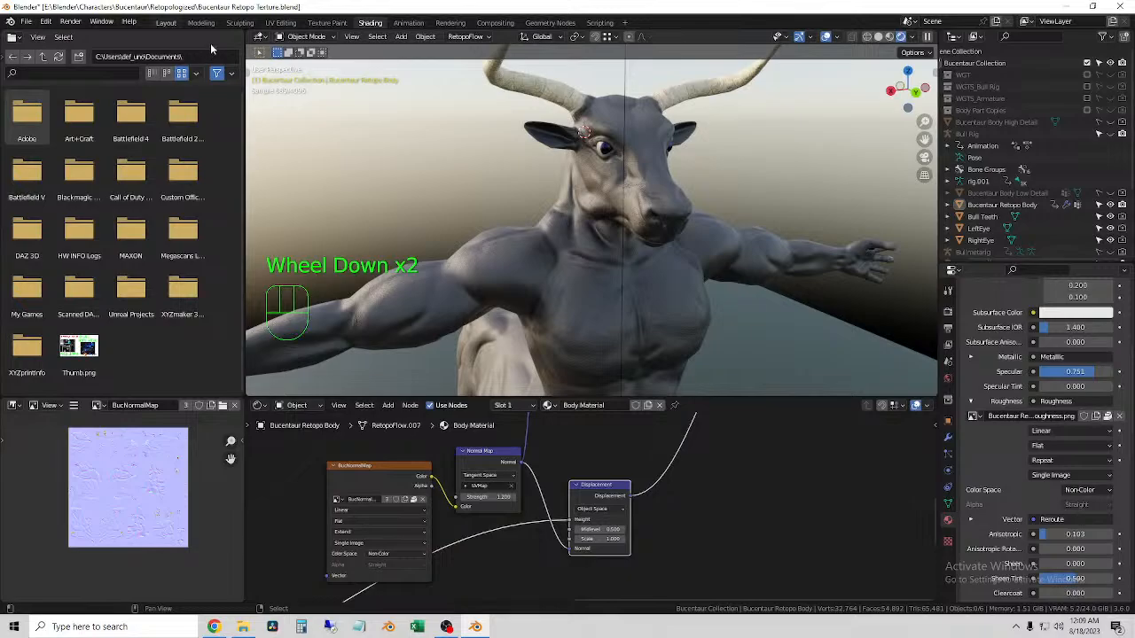
- Switch to the Layout workspace and examine the rendered character's back and arms from behind
{"action": "left_click", "coordinate": [166, 22]}
{"action": "scroll", "coordinate": [514, 372], "scroll_direction": "down", "scroll_amount": 2}
{"action": "scroll", "coordinate": [526, 344], "scroll_direction": "up", "scroll_amount": 3}
{"action": "scroll", "coordinate": [564, 392], "scroll_direction": "up", "scroll_amount": 1}
{"action": "middle_click_drag", "start_coordinate": [565, 392], "coordinate": [452, 333], "text": "shift"}
{"action": "scroll", "coordinate": [512, 334], "scroll_direction": "down", "scroll_amount": 3}
{"action": "scroll", "coordinate": [344, 309], "scroll_direction": "up", "scroll_amount": 3}
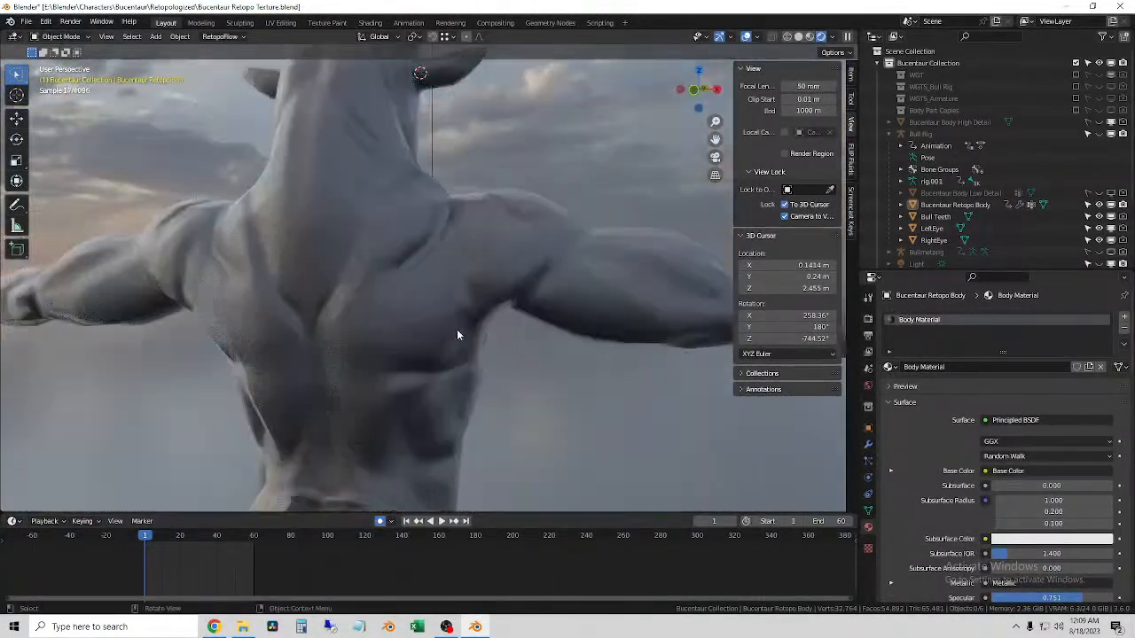
{"action": "middle_click_drag", "start_coordinate": [568, 369], "coordinate": [534, 391]}
{"action": "scroll", "coordinate": [549, 402], "scroll_direction": "down", "scroll_amount": 2}
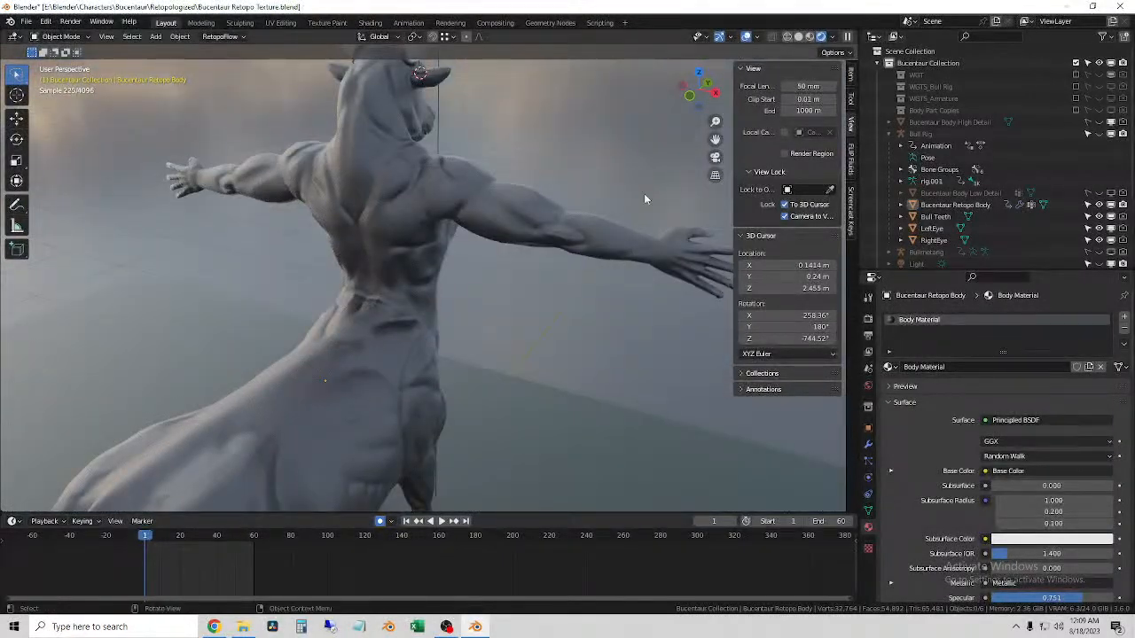
{"action": "scroll", "coordinate": [466, 269], "scroll_direction": "down", "scroll_amount": 4}
{"action": "scroll", "coordinate": [493, 283], "scroll_direction": "up", "scroll_amount": 3}
{"action": "middle_click_drag", "start_coordinate": [466, 269], "coordinate": [551, 258], "text": "shift"}
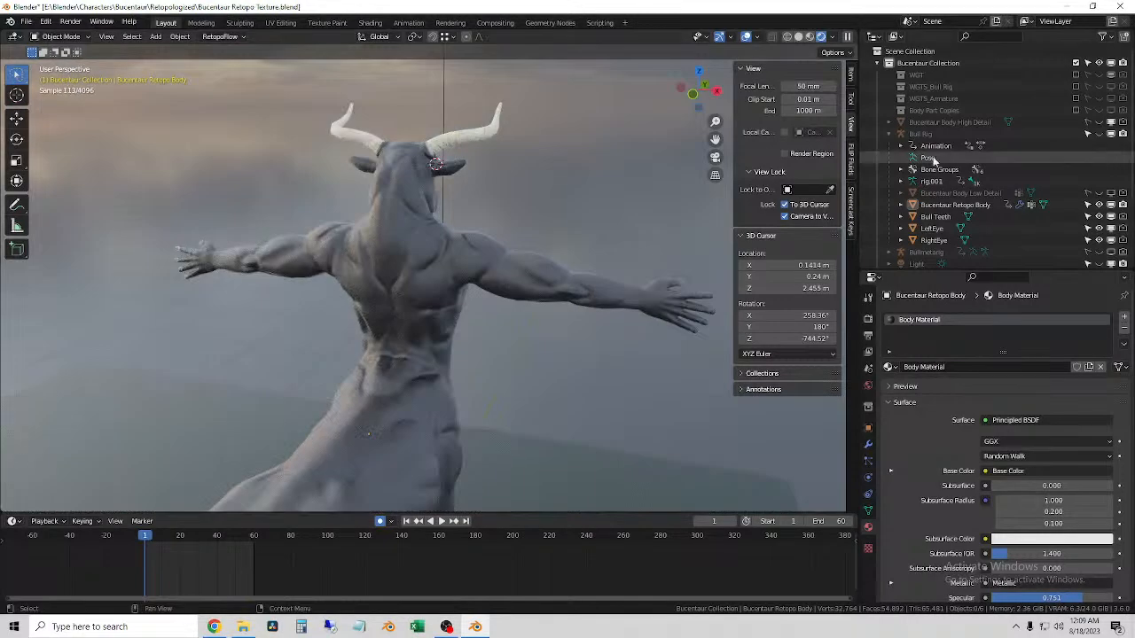
- Unhide the Bull Rig armature, select it and put it in Pose Mode
{"action": "left_click", "coordinate": [1099, 136]}
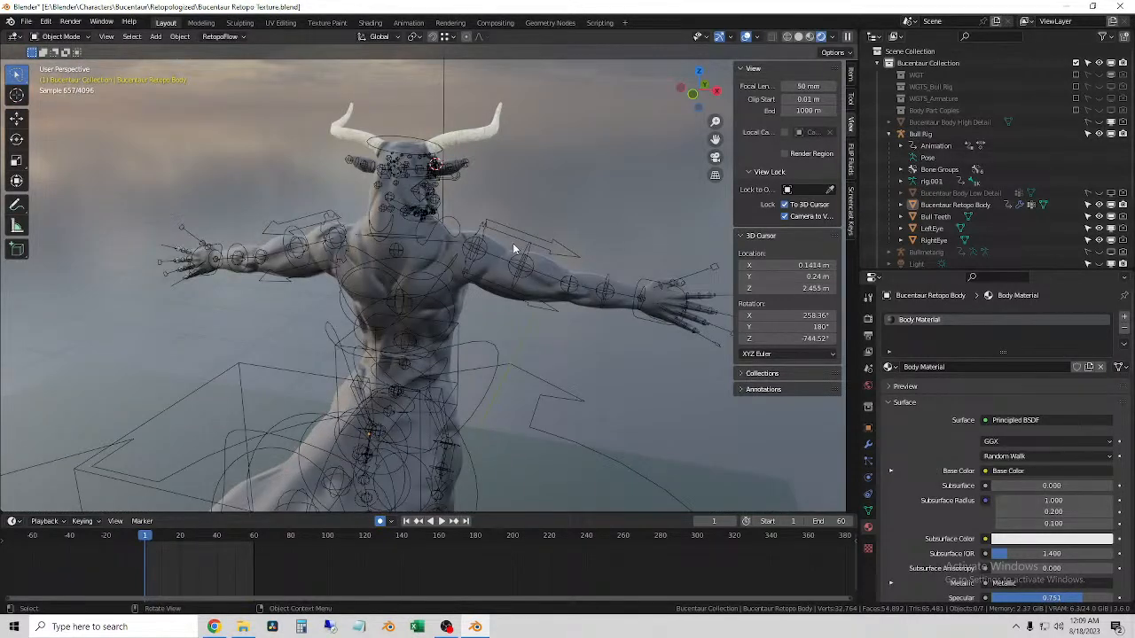
{"action": "left_click", "coordinate": [497, 223]}
{"action": "left_click", "coordinate": [60, 36]}
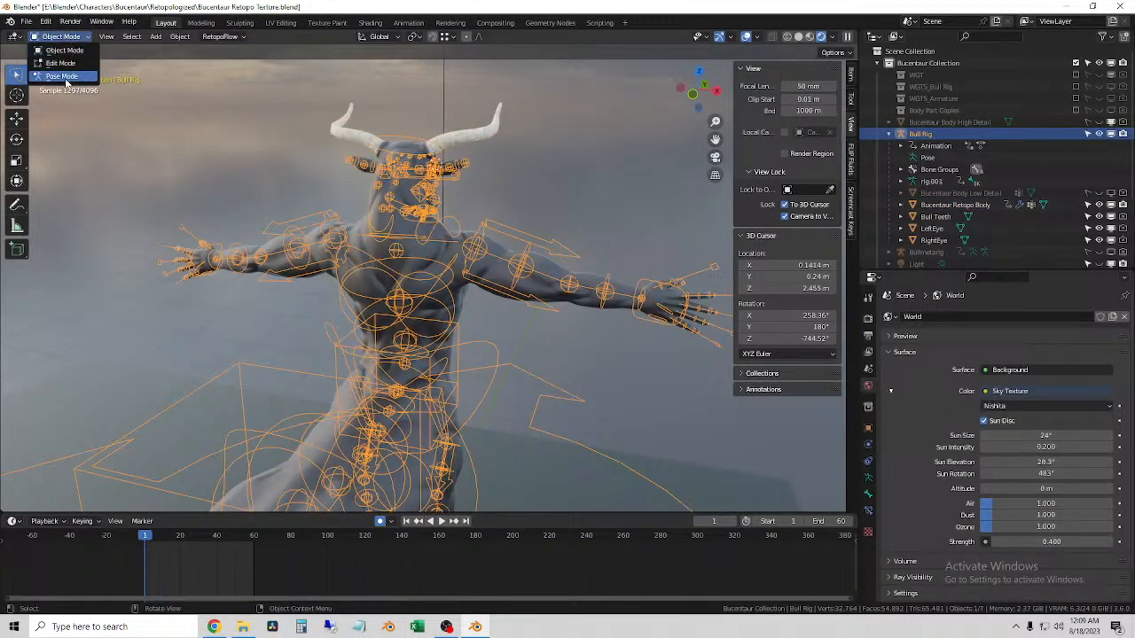
{"action": "left_click", "coordinate": [62, 76]}
- Try moving the right hand's IK control from the back view to test how the arm bends
{"action": "left_click", "coordinate": [646, 280]}
{"action": "key", "text": "g"}
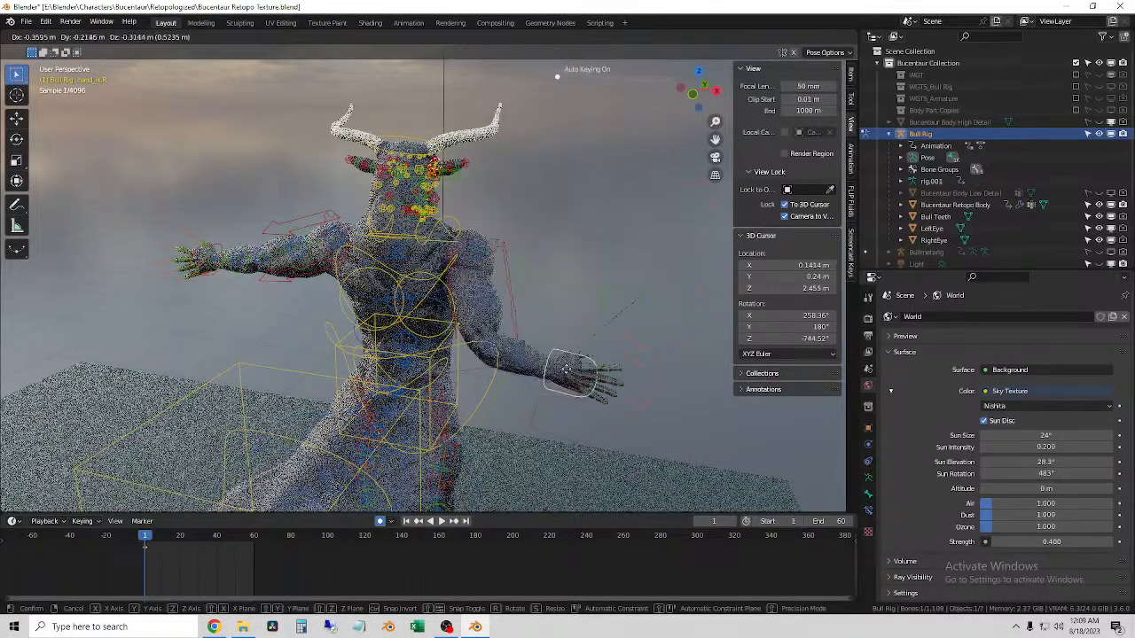
{"action": "right_click", "coordinate": [572, 300]}
- Try moving the right hand's IK control again with the character seen from the front
{"action": "middle_click_drag", "start_coordinate": [575, 299], "coordinate": [445, 305]}
{"action": "scroll", "coordinate": [445, 306], "scroll_direction": "up", "scroll_amount": 4}
{"action": "middle_click_drag", "start_coordinate": [487, 386], "coordinate": [489, 324], "text": "shift"}
{"action": "scroll", "coordinate": [488, 319], "scroll_direction": "up", "scroll_amount": 2}
{"action": "scroll", "coordinate": [489, 324], "scroll_direction": "down", "scroll_amount": 4}
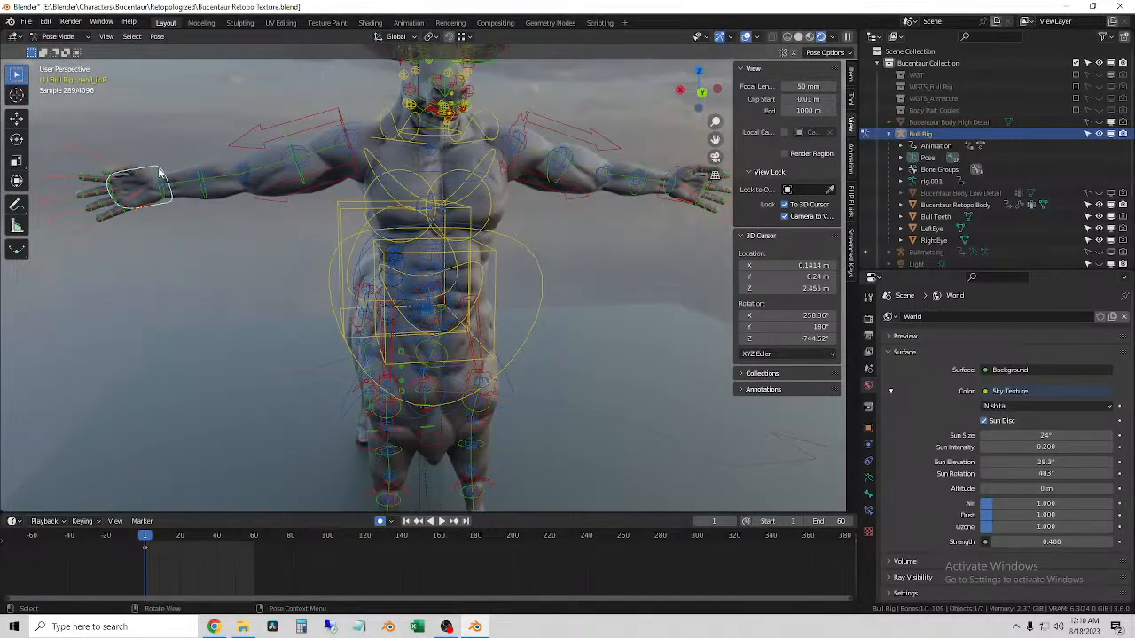
{"action": "key", "text": "g"}
{"action": "right_click", "coordinate": [656, 162]}
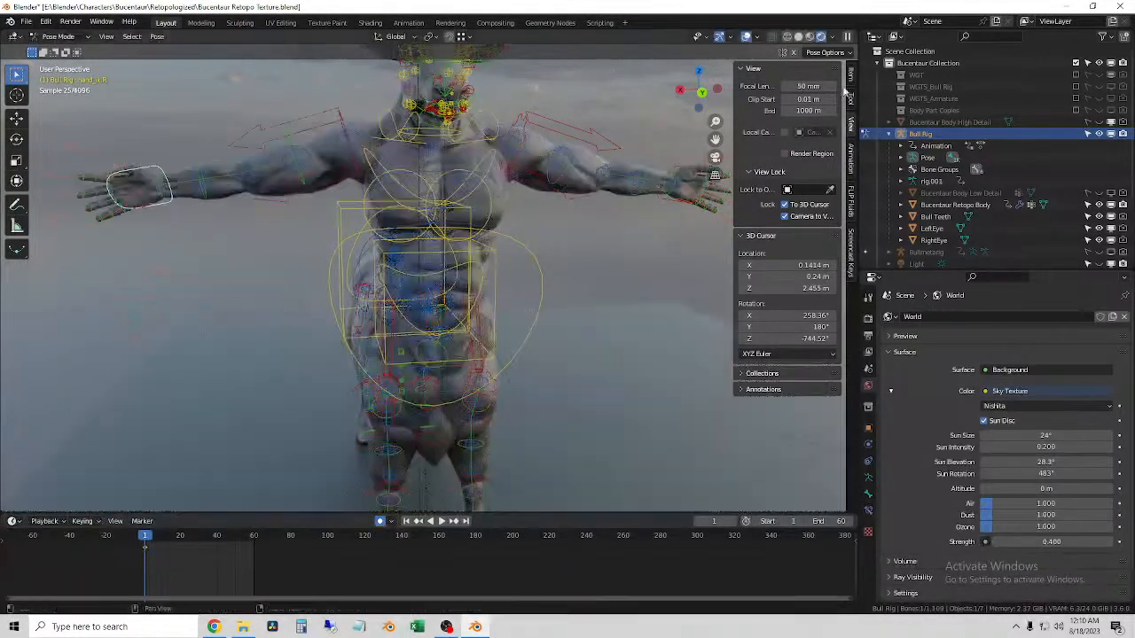
- Try moving the right hand's IK control while the viewport overlays are temporarily hidden
{"action": "left_click", "coordinate": [745, 38]}
{"action": "key", "text": "g"}
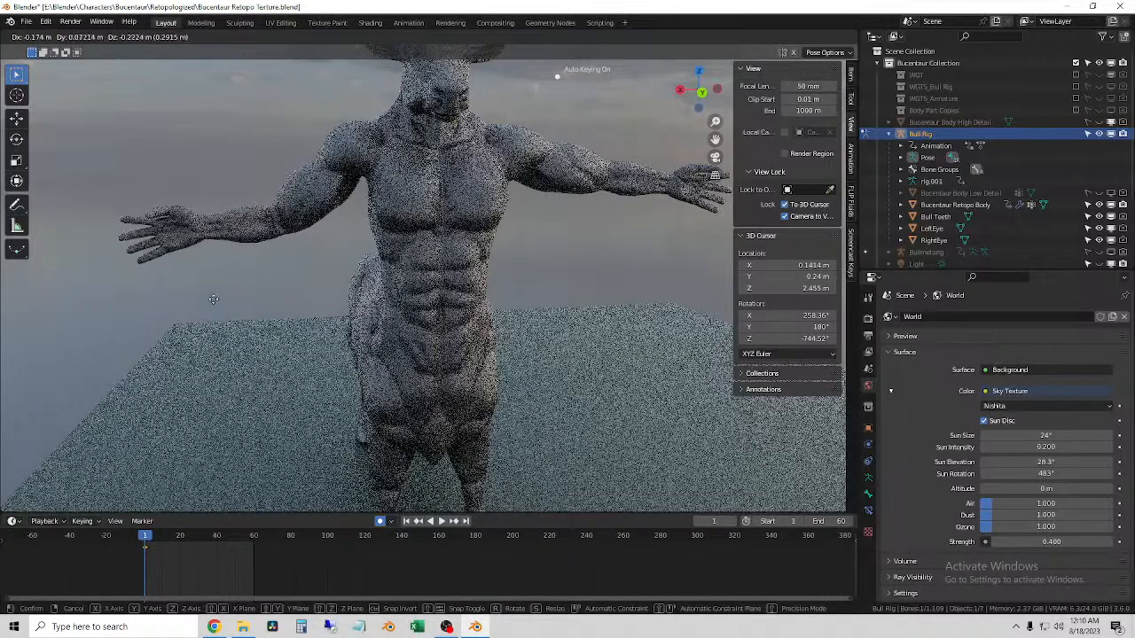
{"action": "right_click", "coordinate": [207, 269]}
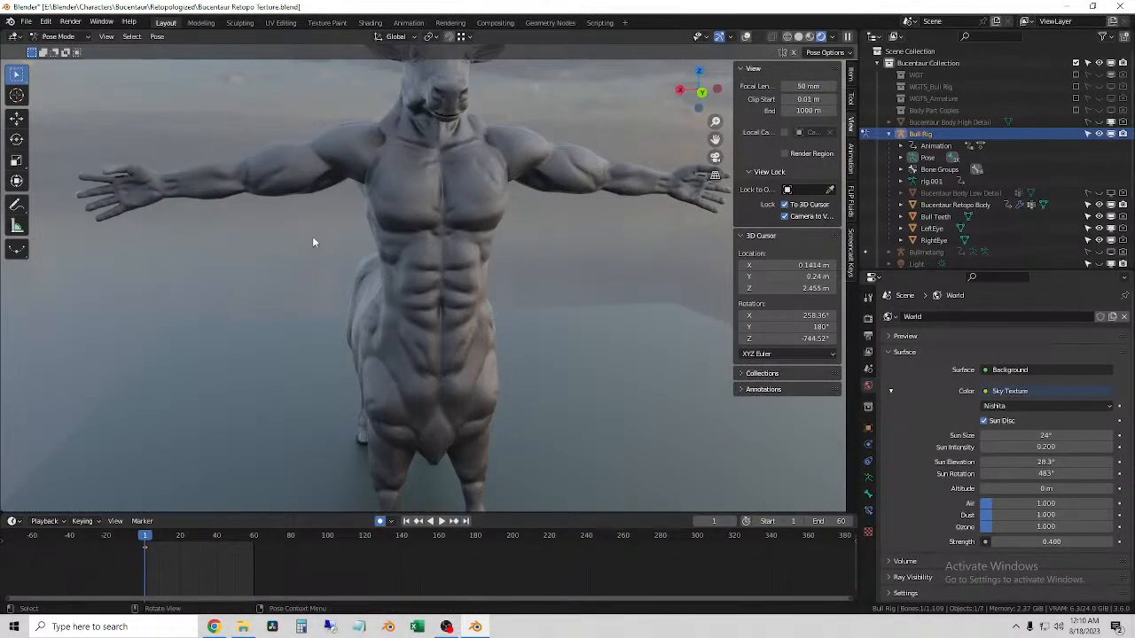
{"action": "left_click", "coordinate": [745, 37]}
- Try rotating the torso control to test how the upper body deforms
{"action": "left_click", "coordinate": [535, 256]}
{"action": "key", "text": "r"}
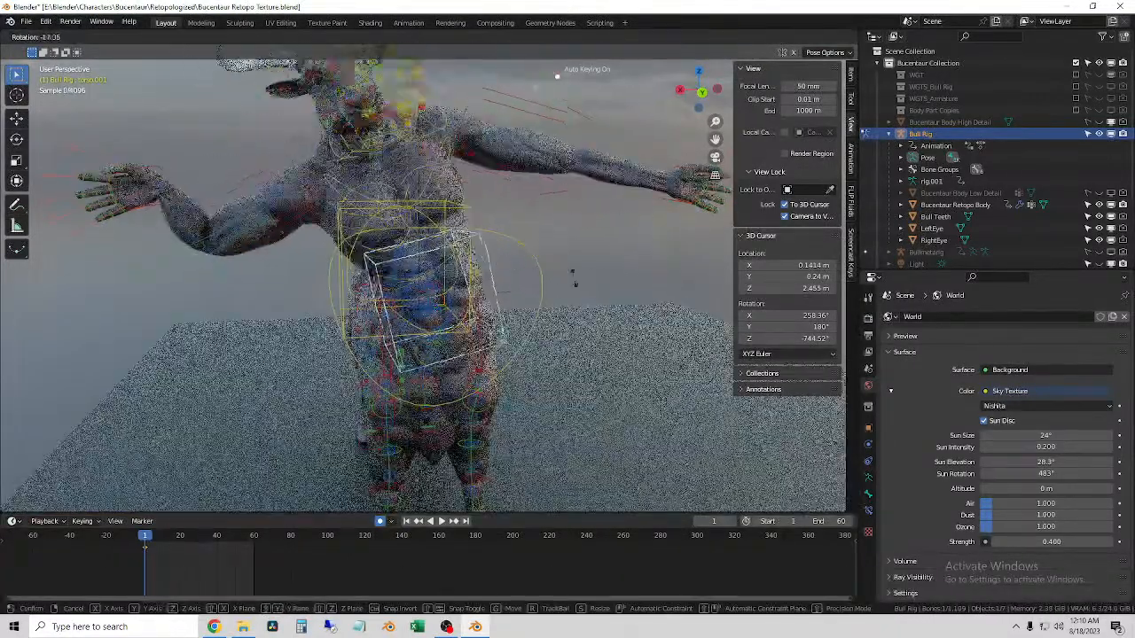
{"action": "key", "text": "Escape"}
{"action": "scroll", "coordinate": [624, 242], "scroll_direction": "down", "scroll_amount": 3}
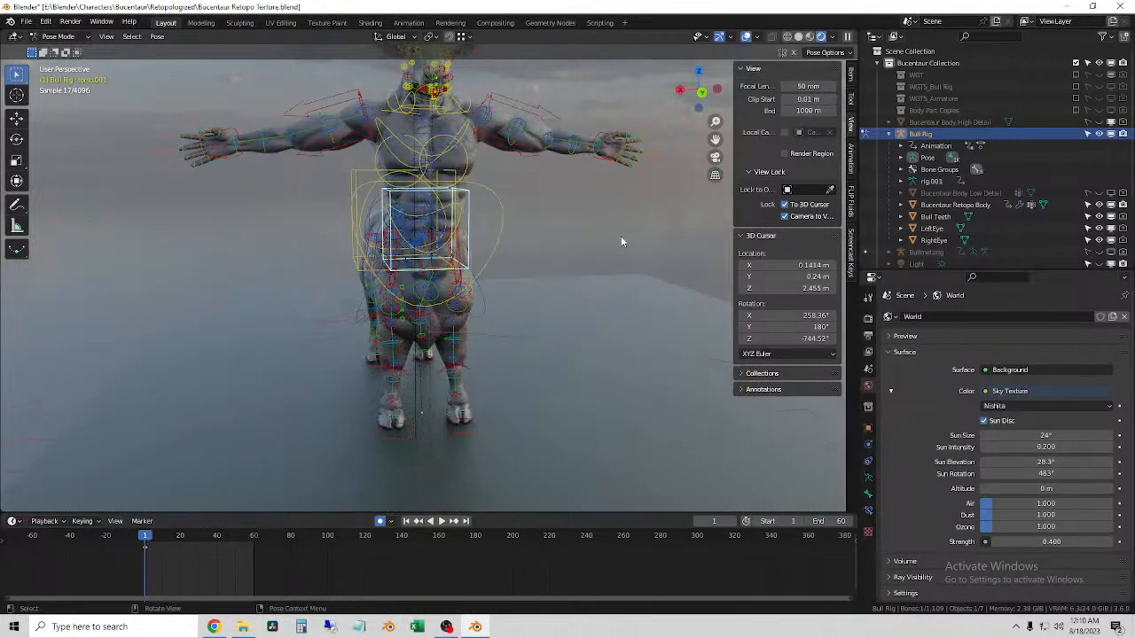
{"action": "scroll", "coordinate": [569, 219], "scroll_direction": "up", "scroll_amount": 2}
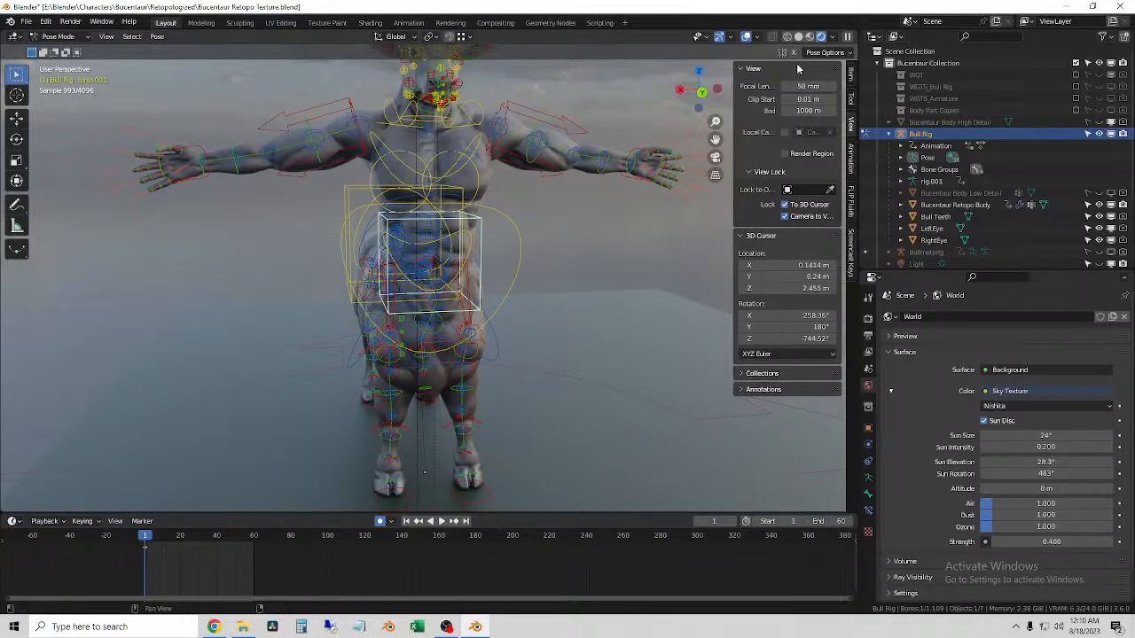
- Place the 3D cursor on the bull's head and switch the viewport to Solid shading
{"action": "scroll", "coordinate": [550, 257], "scroll_direction": "up", "scroll_amount": 5}
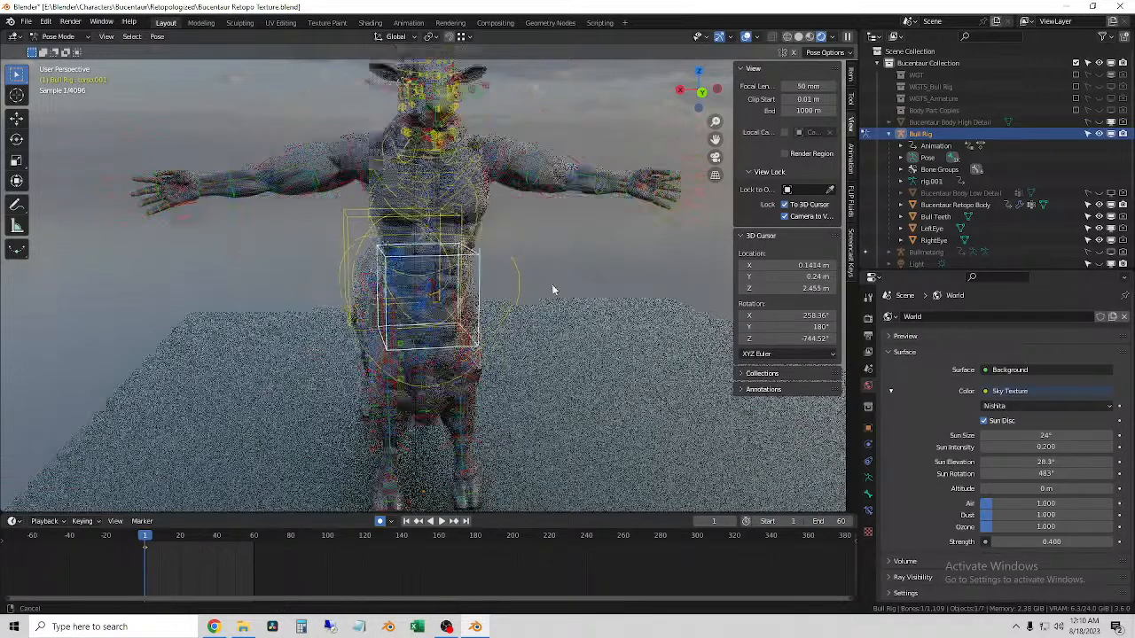
{"action": "middle_click_drag", "start_coordinate": [547, 233], "coordinate": [442, 206]}
{"action": "right_click", "coordinate": [442, 206], "text": "shift"}
{"action": "scroll", "coordinate": [443, 206], "scroll_direction": "up", "scroll_amount": 5}
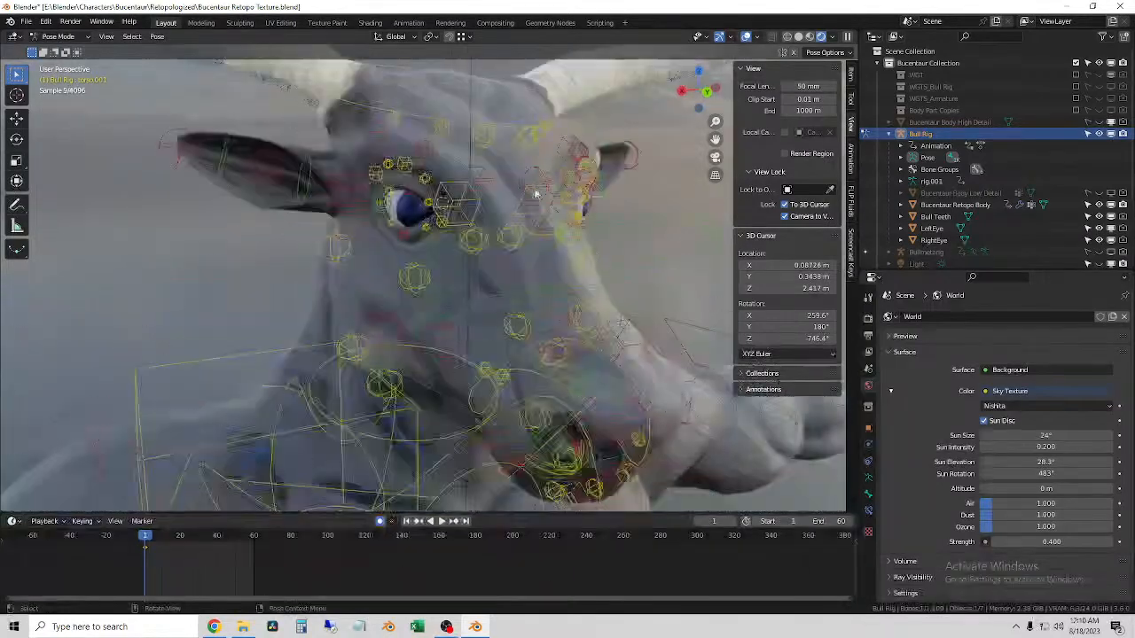
{"action": "left_click", "coordinate": [800, 37]}
{"action": "scroll", "coordinate": [617, 235], "scroll_direction": "down", "scroll_amount": 5}
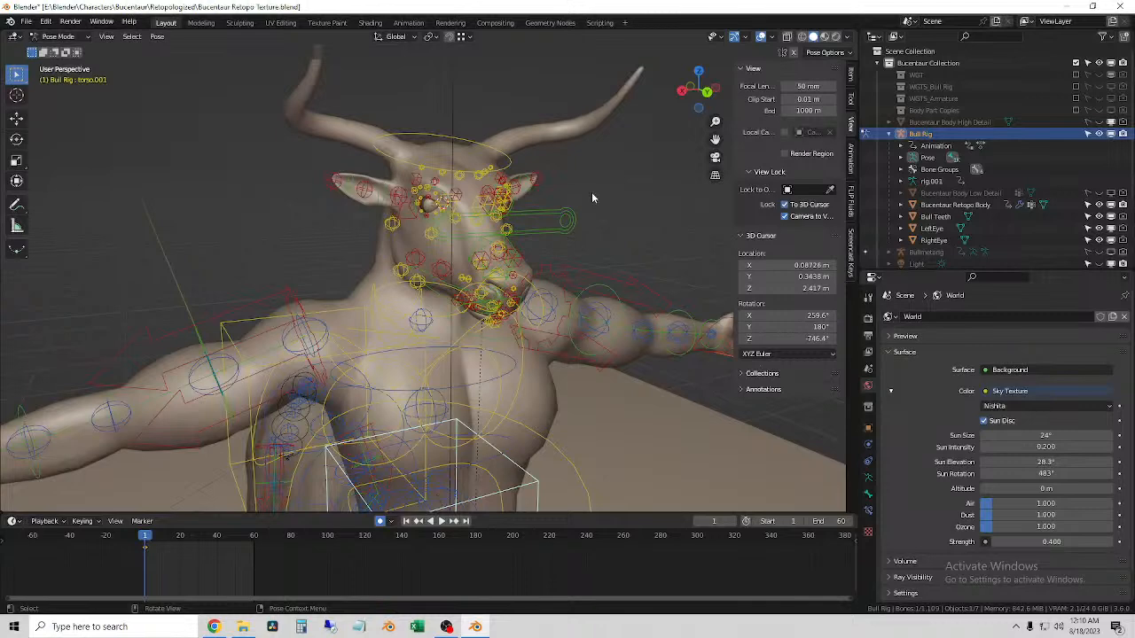
- Return the Bull Rig to Object Mode with nothing selected, and save the blend file
{"action": "left_click", "coordinate": [58, 37]}
{"action": "left_click", "coordinate": [53, 49]}
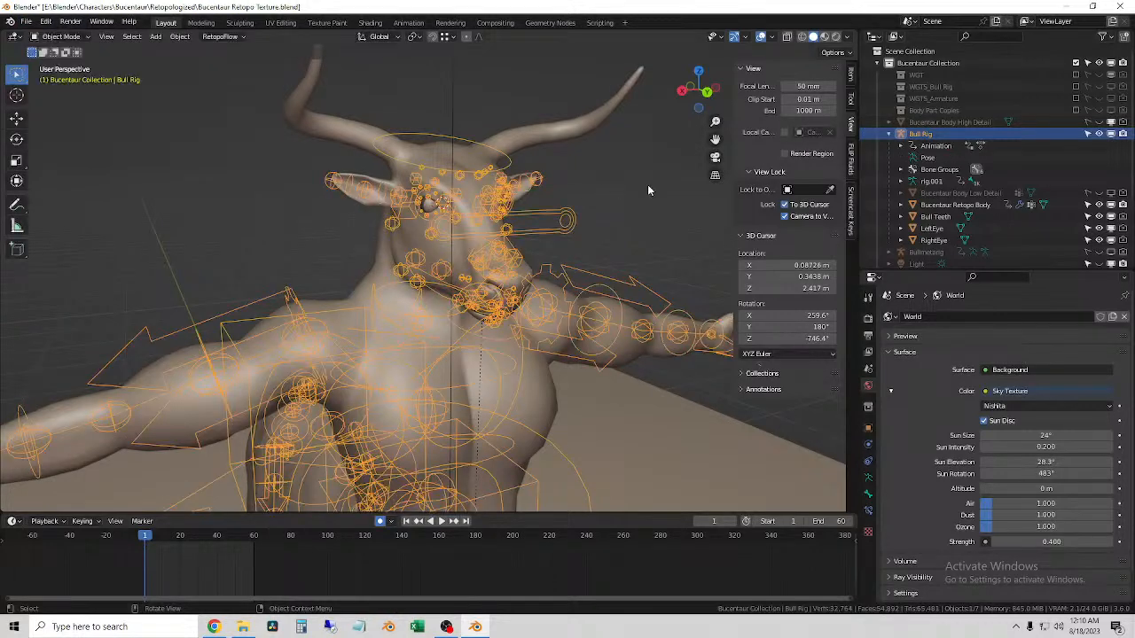
{"action": "left_click", "coordinate": [648, 190]}
{"action": "left_click", "coordinate": [27, 20]}
{"action": "left_click", "coordinate": [53, 134]}
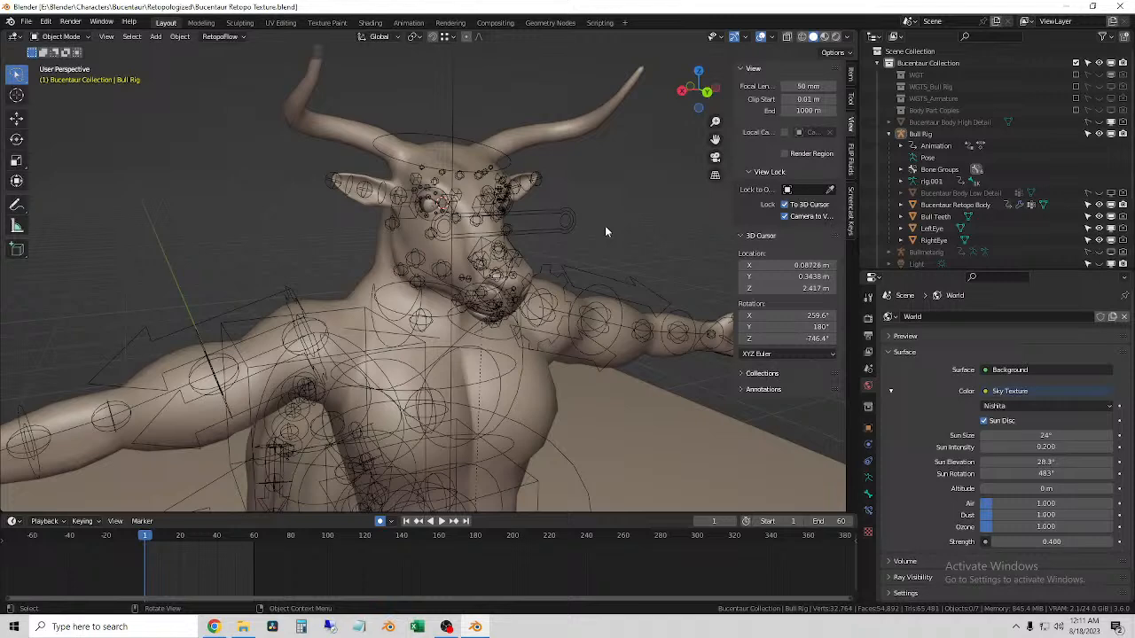
{"action": "scroll", "coordinate": [576, 267], "scroll_direction": "down", "scroll_amount": 2}
{"action": "mouse_move", "coordinate": [529, 299]}
{"action": "middle_mouse_down"}
{"action": "mouse_move", "coordinate": [482, 289]}
{"action": "mouse_move", "coordinate": [580, 283]}
{"action": "mouse_move", "coordinate": [509, 309]}
{"action": "middle_mouse_up"}
{"action": "scroll", "coordinate": [468, 293], "scroll_direction": "up", "scroll_amount": 3}
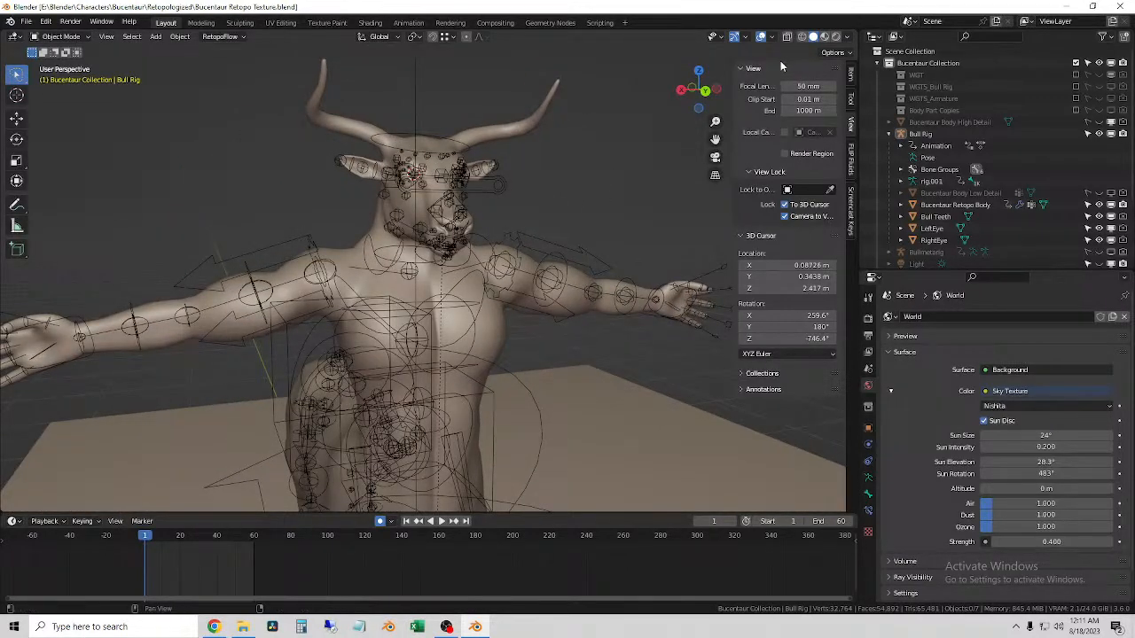
- Switch the viewport to Rendered shading to show the rigged character with its textures
{"action": "middle_click_drag", "start_coordinate": [526, 204], "coordinate": [195, 102]}
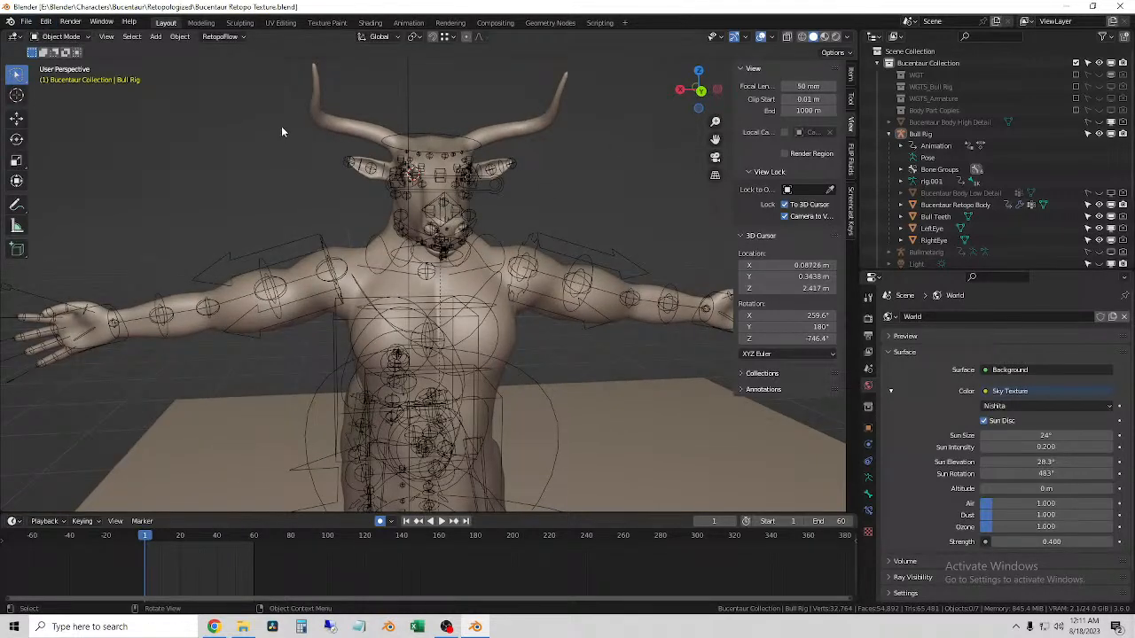
{"action": "middle_click_drag", "start_coordinate": [463, 225], "coordinate": [549, 177]}
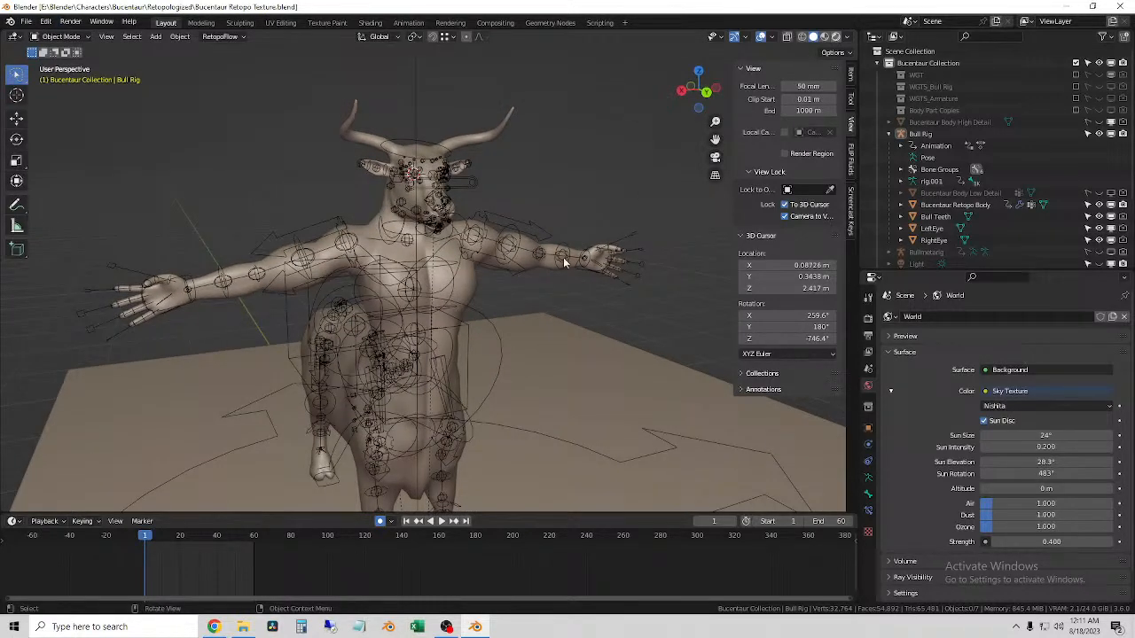
{"action": "left_click", "coordinate": [835, 36]}
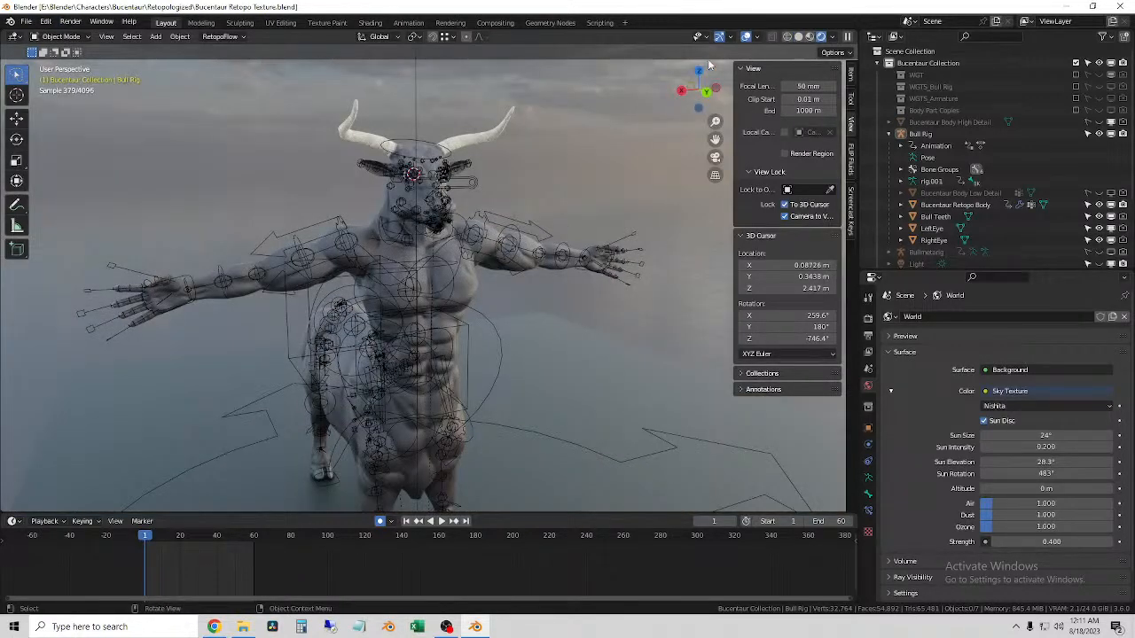
- Select the Bucentaur Retopo Body to display its material, deselect it, and save the blend file
{"action": "left_click", "coordinate": [489, 134]}
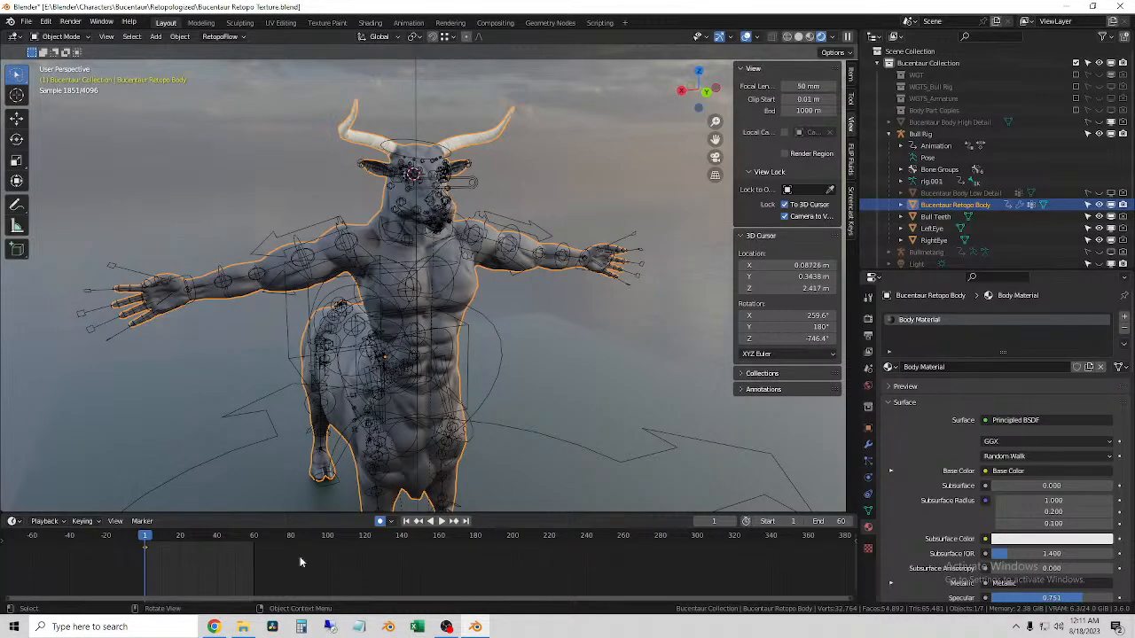
{"action": "left_click", "coordinate": [574, 147]}
{"action": "left_click", "coordinate": [26, 21]}
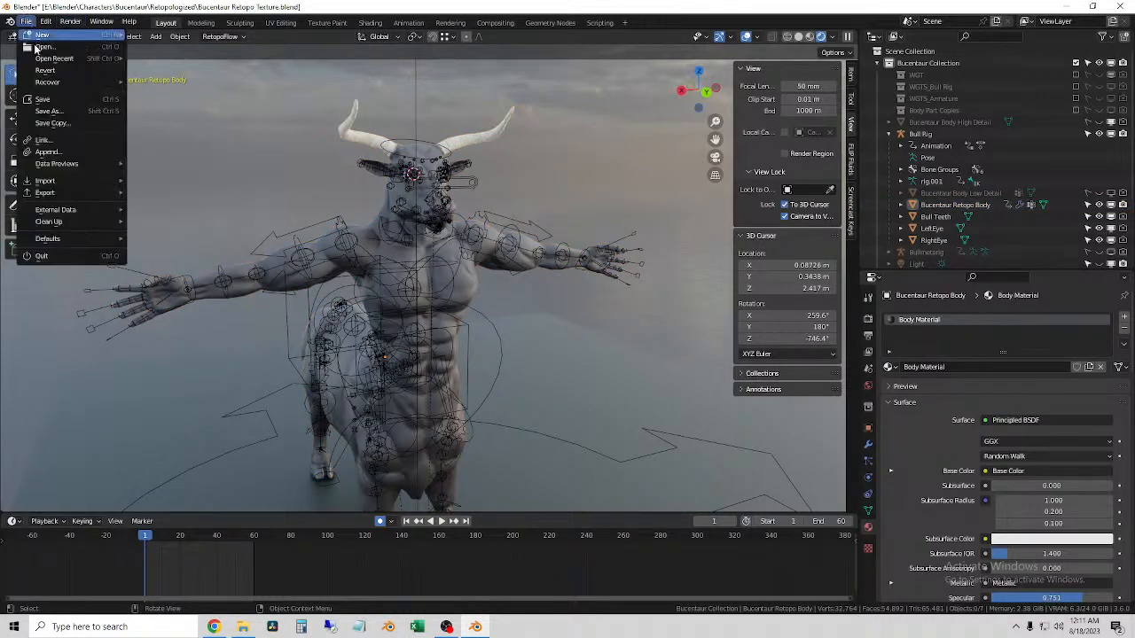
{"action": "left_click", "coordinate": [46, 100]}
- Examine the bull's face and RightEye from the back orthographic view, leaving the eye deselected
{"action": "middle_click_drag", "start_coordinate": [546, 274], "coordinate": [532, 292]}
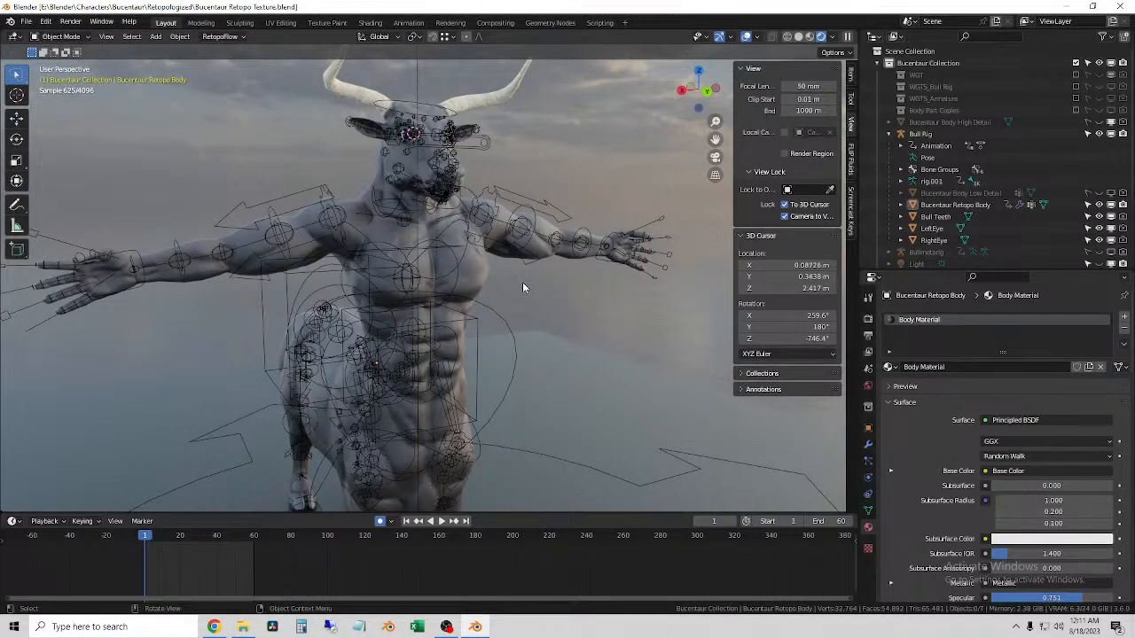
{"action": "scroll", "coordinate": [452, 332], "scroll_direction": "up", "scroll_amount": 4}
{"action": "scroll", "coordinate": [453, 328], "scroll_direction": "down", "scroll_amount": 2}
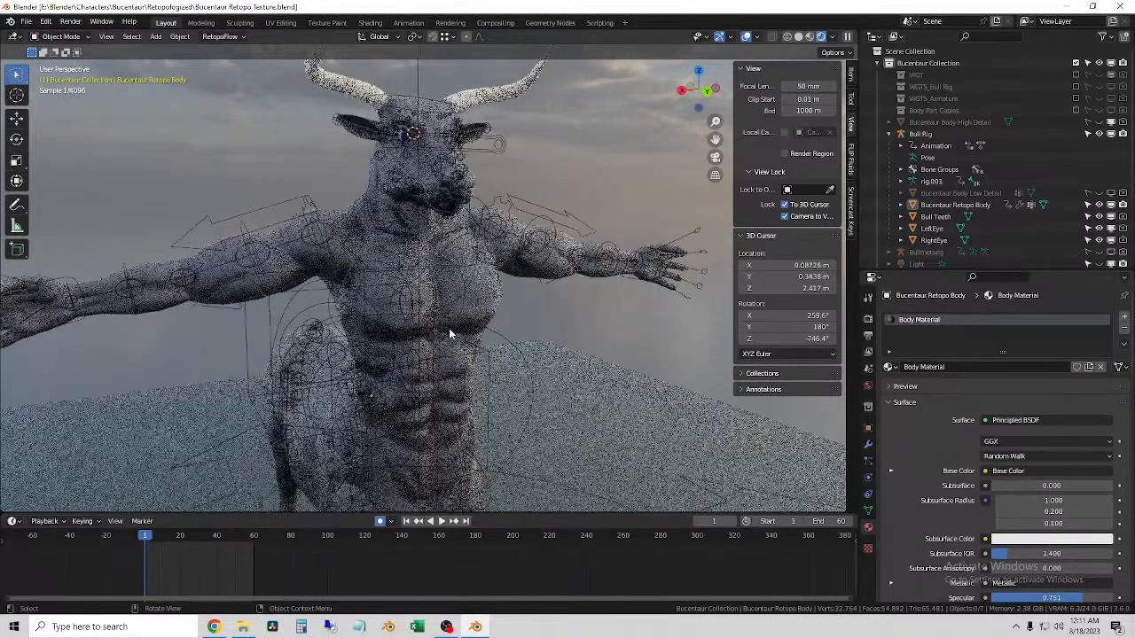
{"action": "middle_click_drag", "start_coordinate": [450, 331], "coordinate": [420, 353]}
{"action": "scroll", "coordinate": [455, 349], "scroll_direction": "down", "scroll_amount": 2}
{"action": "left_click", "coordinate": [408, 133]}
{"action": "scroll", "coordinate": [406, 135], "scroll_direction": "up", "scroll_amount": 10}
{"action": "middle_click_drag", "start_coordinate": [405, 143], "coordinate": [342, 170]}
{"action": "scroll", "coordinate": [344, 169], "scroll_direction": "down", "scroll_amount": 2}
{"action": "left_click", "coordinate": [694, 92]}
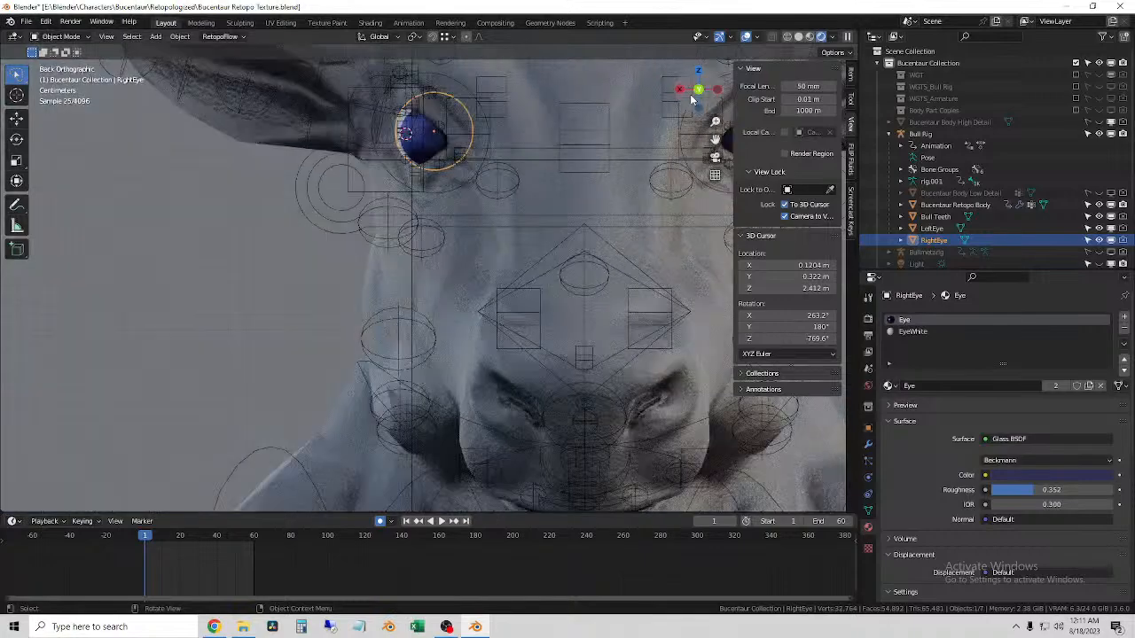
{"action": "scroll", "coordinate": [508, 211], "scroll_direction": "down", "scroll_amount": 3}
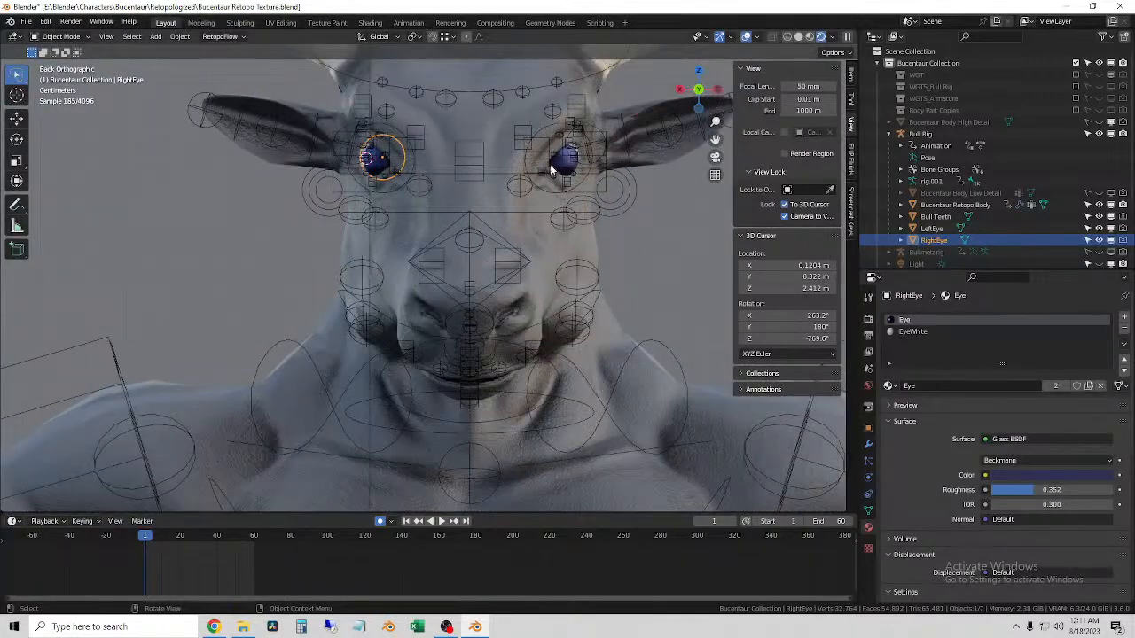
{"action": "key", "text": "alt+a"}
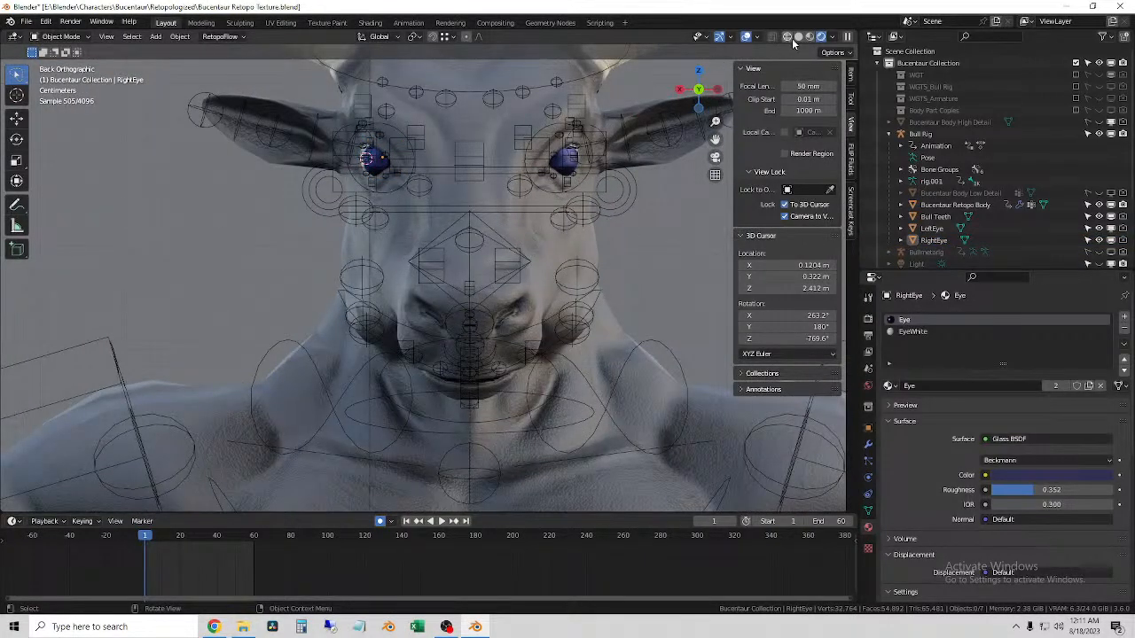
- Hide the Bull Rig and the Bucentaur Retopo Body in the viewport
{"action": "left_click", "coordinate": [1099, 134]}
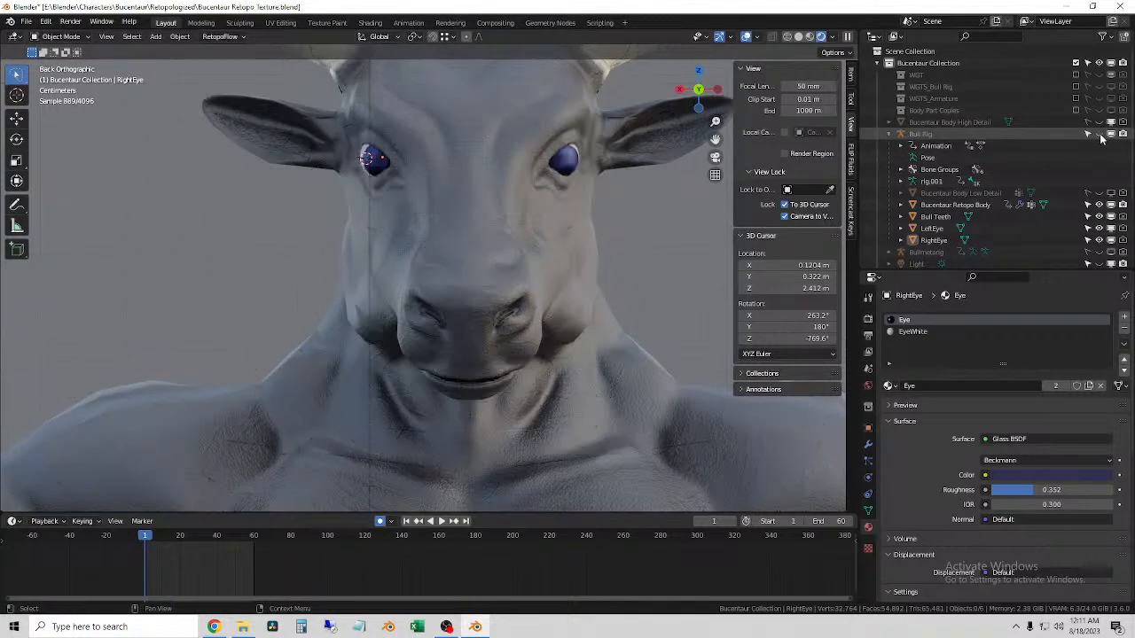
{"action": "left_click", "coordinate": [454, 192]}
{"action": "left_click", "coordinate": [1099, 204]}
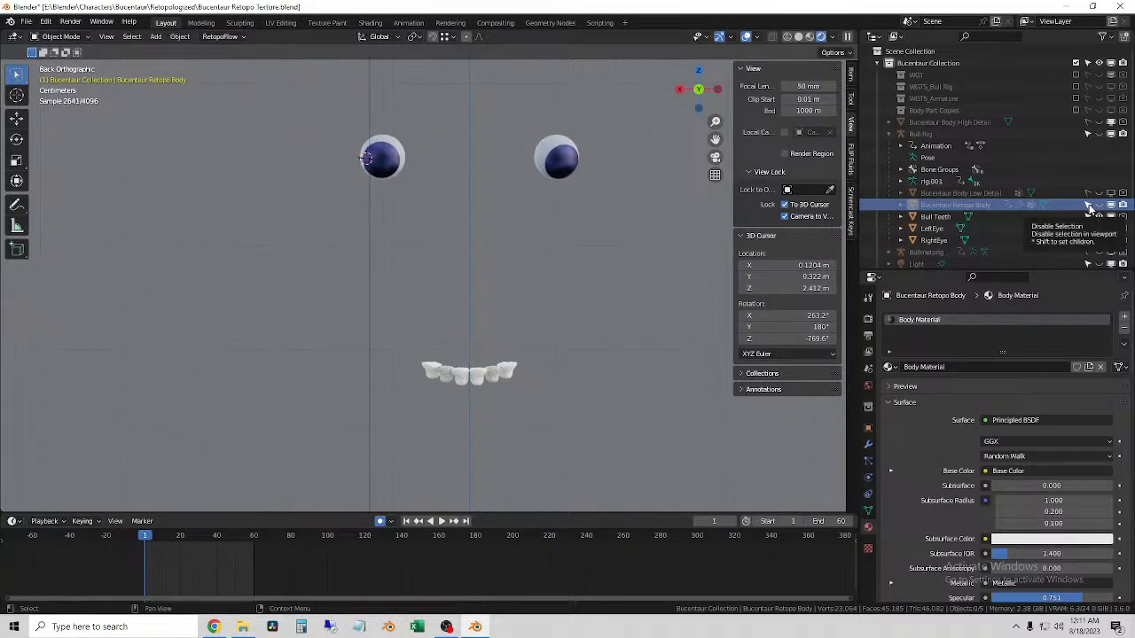
- Select Bull Teeth and RightEye in turn to examine the separate parts and their materials
{"action": "middle_click_drag", "start_coordinate": [482, 274], "coordinate": [505, 307]}
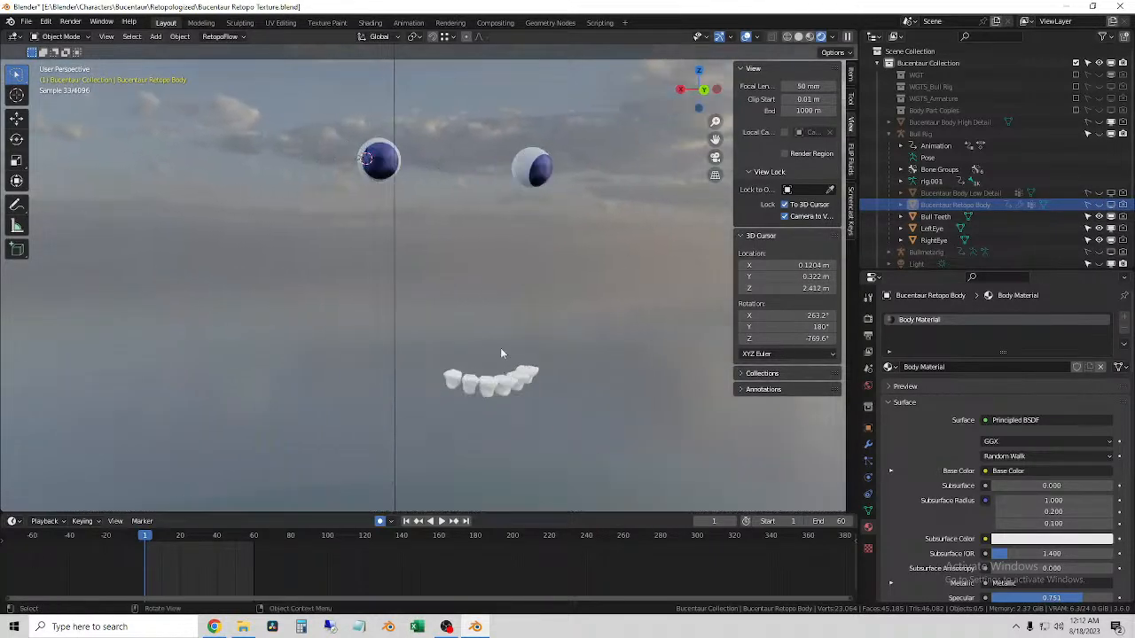
{"action": "left_click", "coordinate": [507, 381]}
{"action": "scroll", "coordinate": [507, 381], "scroll_direction": "down", "scroll_amount": 8}
{"action": "scroll", "coordinate": [503, 379], "scroll_direction": "up", "scroll_amount": 9}
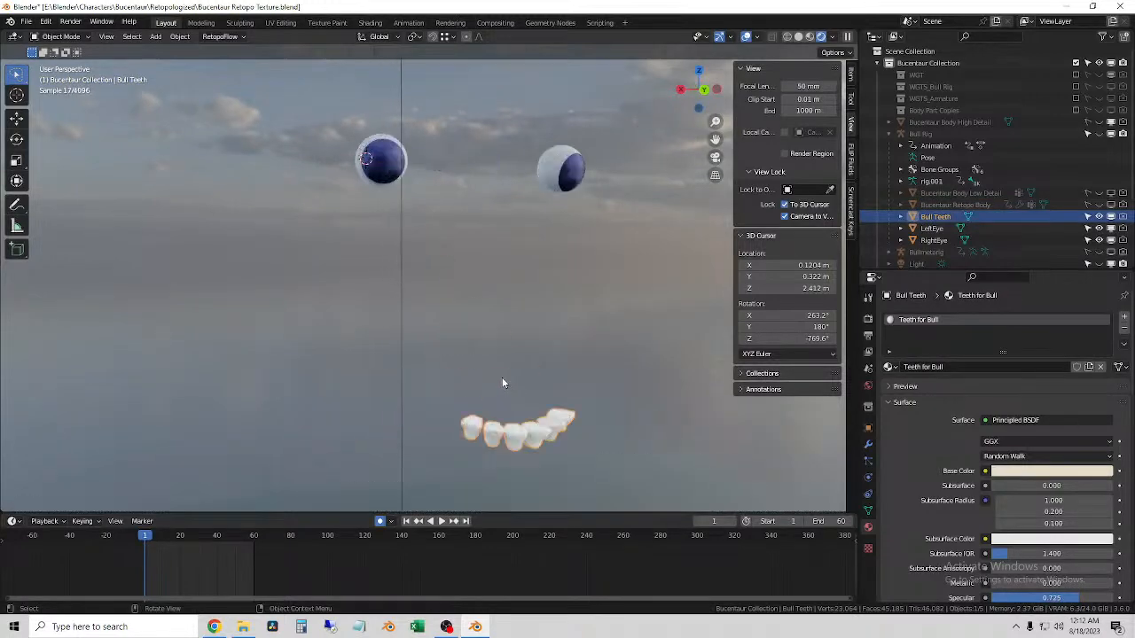
{"action": "scroll", "coordinate": [405, 207], "scroll_direction": "up", "scroll_amount": 4}
{"action": "left_click", "coordinate": [405, 212]}
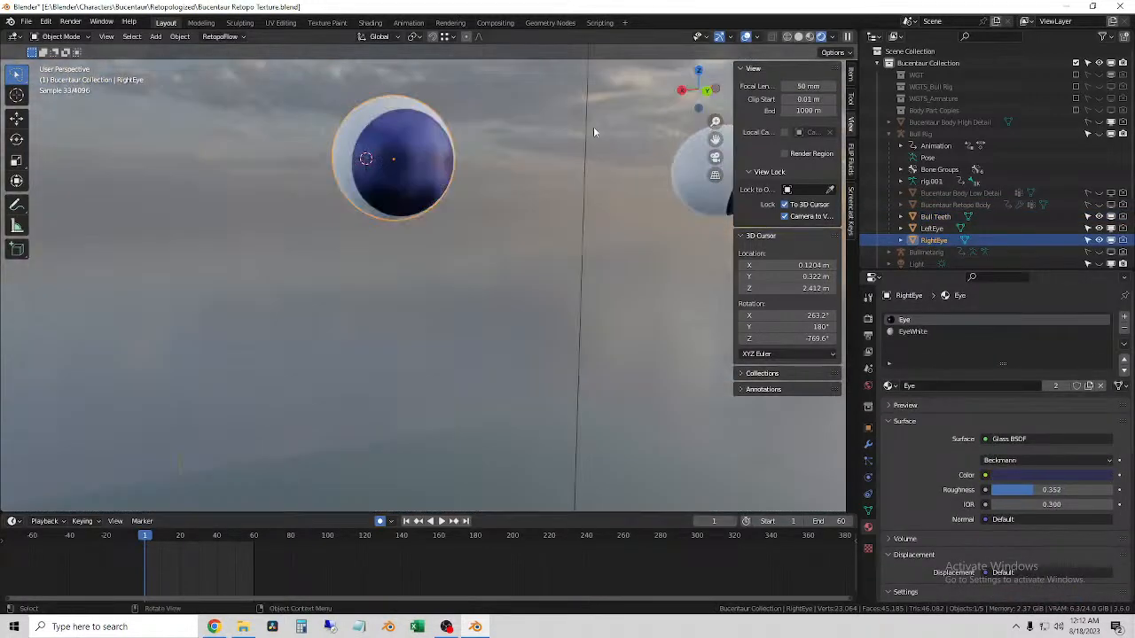
- Examine the RightEye mesh in Wireframe shading and again in Solid shading
{"action": "left_click", "coordinate": [786, 36]}
{"action": "mouse_move", "coordinate": [456, 186]}
{"action": "middle_mouse_down"}
{"action": "mouse_move", "coordinate": [629, 210]}
{"action": "mouse_move", "coordinate": [544, 213]}
{"action": "mouse_move", "coordinate": [526, 231]}
{"action": "middle_mouse_up"}
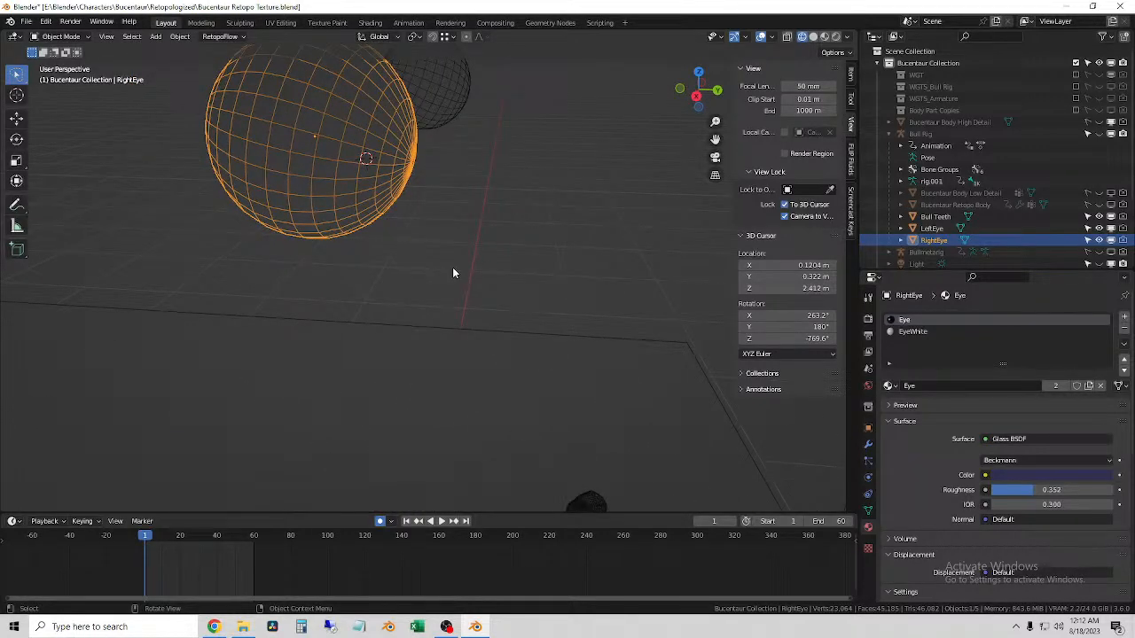
{"action": "middle_click_drag", "start_coordinate": [392, 253], "coordinate": [473, 204]}
{"action": "left_click", "coordinate": [813, 37]}
{"action": "scroll", "coordinate": [395, 240], "scroll_direction": "up", "scroll_amount": 3}
{"action": "mouse_move", "coordinate": [395, 241]}
{"action": "middle_mouse_down"}
{"action": "mouse_move", "coordinate": [558, 257]}
{"action": "mouse_move", "coordinate": [400, 233]}
{"action": "middle_mouse_up"}
{"action": "scroll", "coordinate": [560, 259], "scroll_direction": "down", "scroll_amount": 3}
{"action": "left_click", "coordinate": [430, 156]}
{"action": "left_click", "coordinate": [408, 167]}
{"action": "middle_click_drag", "start_coordinate": [408, 168], "coordinate": [432, 171]}
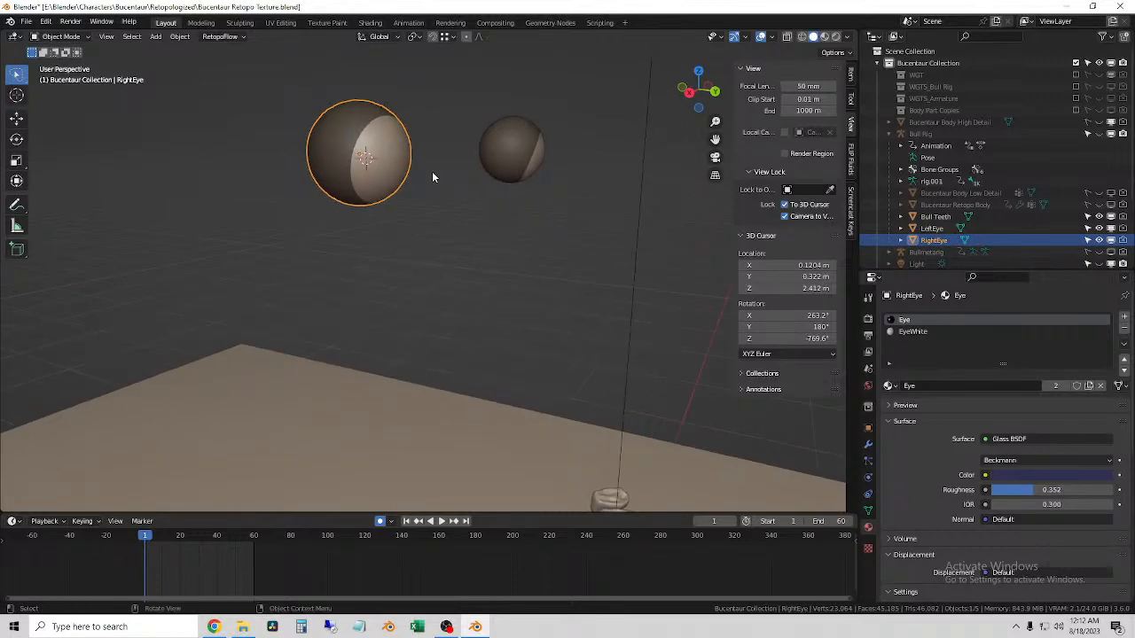
{"action": "scroll", "coordinate": [953, 523], "scroll_direction": "down", "scroll_amount": 8}
{"action": "scroll", "coordinate": [964, 501], "scroll_direction": "up", "scroll_amount": 10}
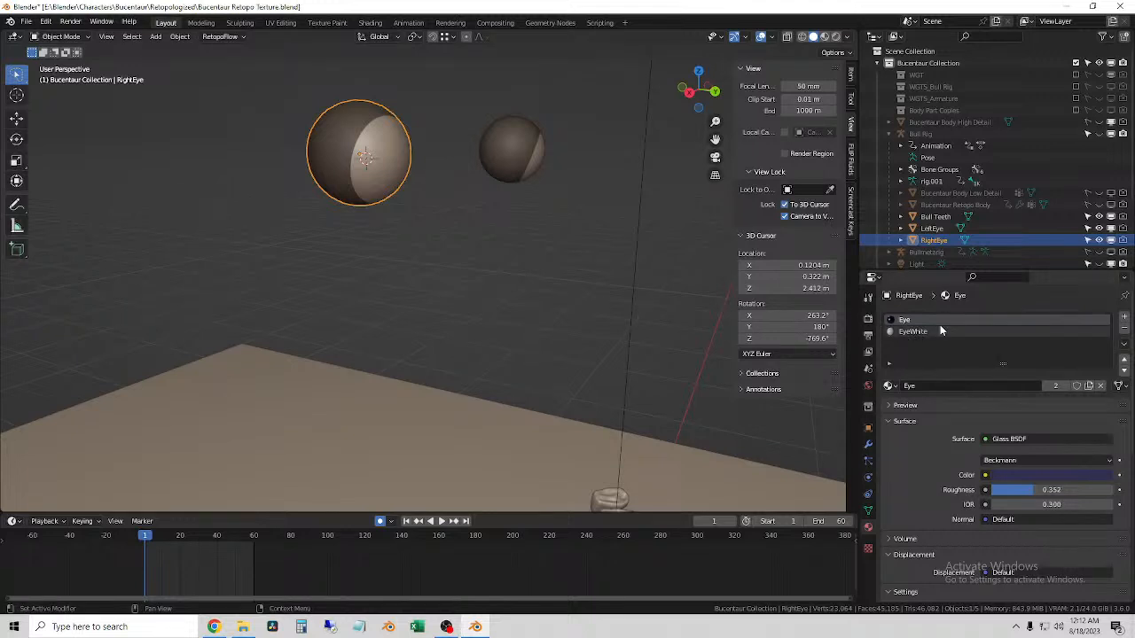
- Deselect the eye and check both eyes in Material Preview before returning to Solid shading
{"action": "left_click", "coordinate": [462, 195]}
{"action": "left_click", "coordinate": [823, 36]}
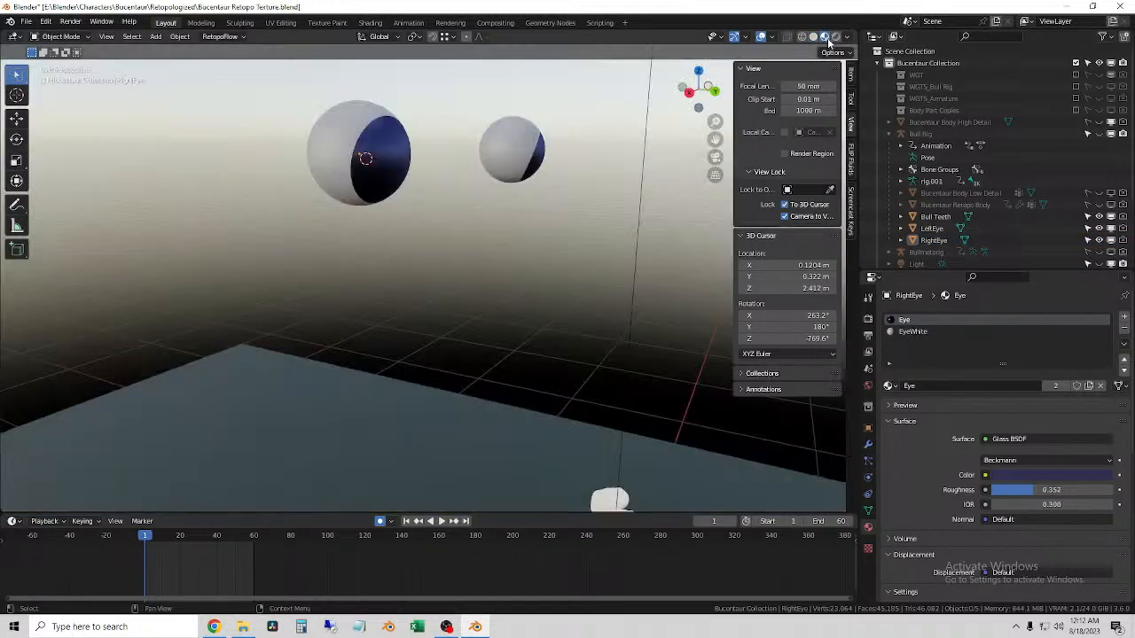
{"action": "middle_click_drag", "start_coordinate": [430, 218], "coordinate": [398, 153]}
{"action": "left_click", "coordinate": [813, 36]}
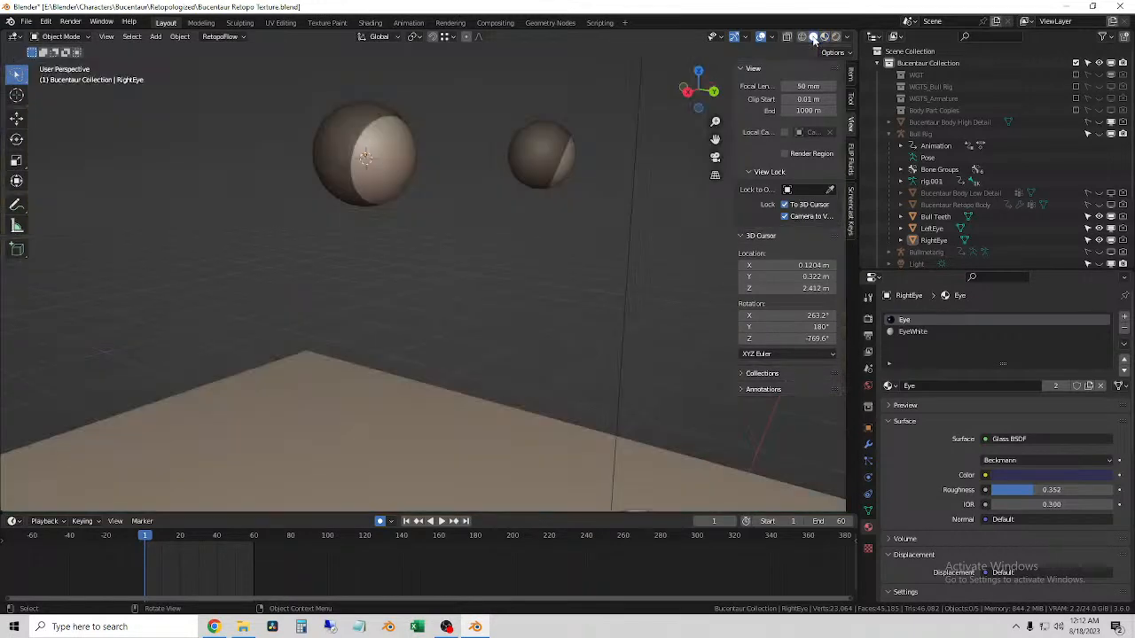
- Select RightEye, compare both eyes' orientation from the back orthographic view, and deselect it
{"action": "left_click", "coordinate": [347, 135]}
{"action": "mouse_move", "coordinate": [425, 157]}
{"action": "middle_mouse_down"}
{"action": "mouse_move", "coordinate": [413, 170]}
{"action": "mouse_move", "coordinate": [478, 186]}
{"action": "mouse_move", "coordinate": [428, 203]}
{"action": "mouse_move", "coordinate": [416, 241]}
{"action": "mouse_move", "coordinate": [427, 298]}
{"action": "mouse_move", "coordinate": [421, 221]}
{"action": "mouse_move", "coordinate": [472, 186]}
{"action": "mouse_move", "coordinate": [429, 179]}
{"action": "middle_mouse_up"}
{"action": "scroll", "coordinate": [478, 186], "scroll_direction": "down", "scroll_amount": 3}
{"action": "left_click", "coordinate": [696, 92]}
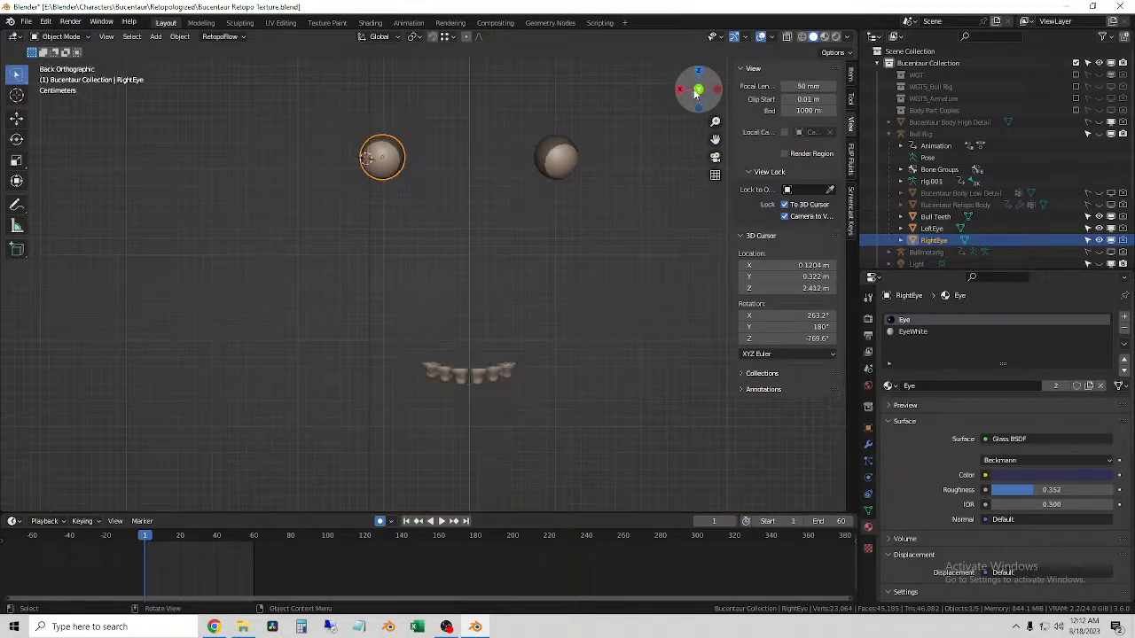
{"action": "left_click", "coordinate": [529, 257]}
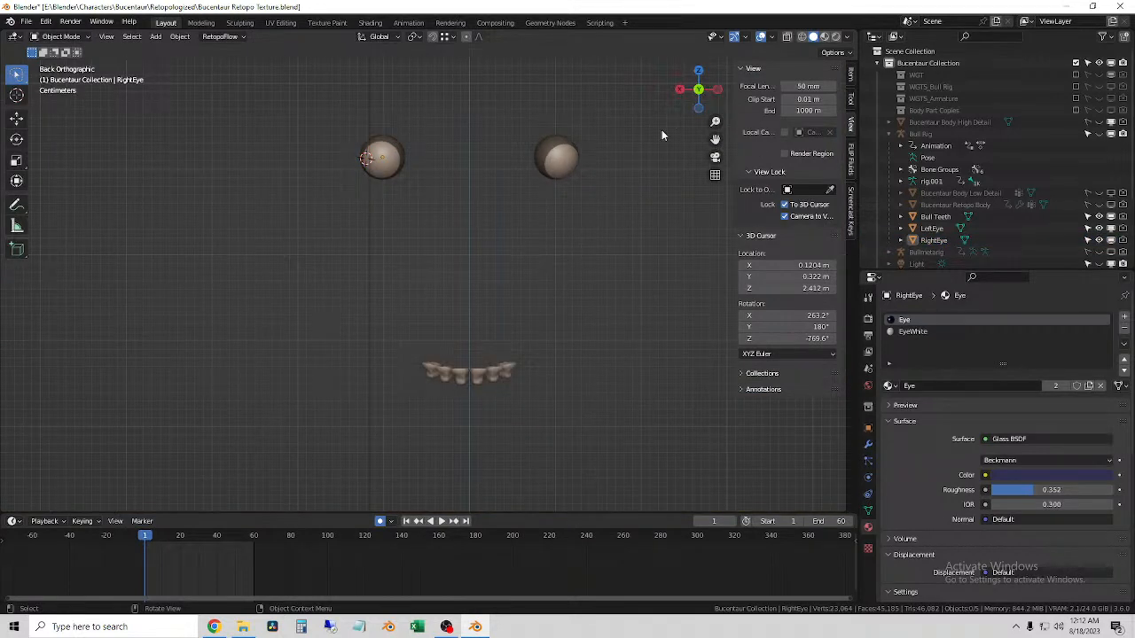
- Delete the LeftEye object while working in the top orthographic view
{"action": "middle_click_drag", "start_coordinate": [552, 240], "coordinate": [600, 248]}
{"action": "left_click", "coordinate": [700, 85]}
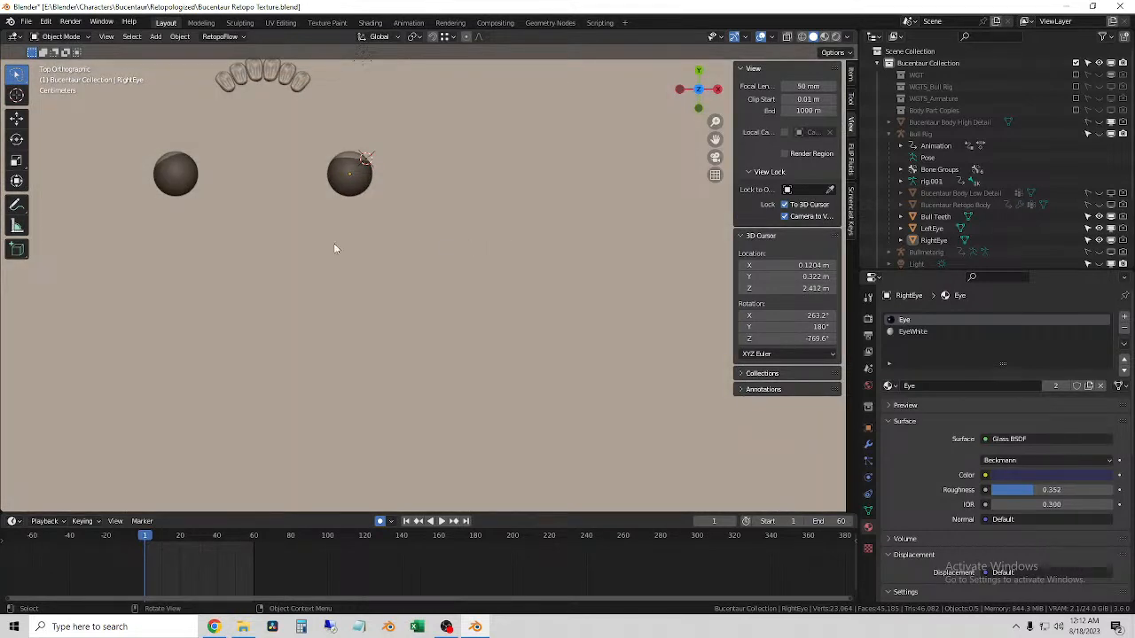
{"action": "middle_click_drag", "start_coordinate": [335, 245], "coordinate": [584, 292], "text": "shift"}
{"action": "left_click", "coordinate": [429, 220]}
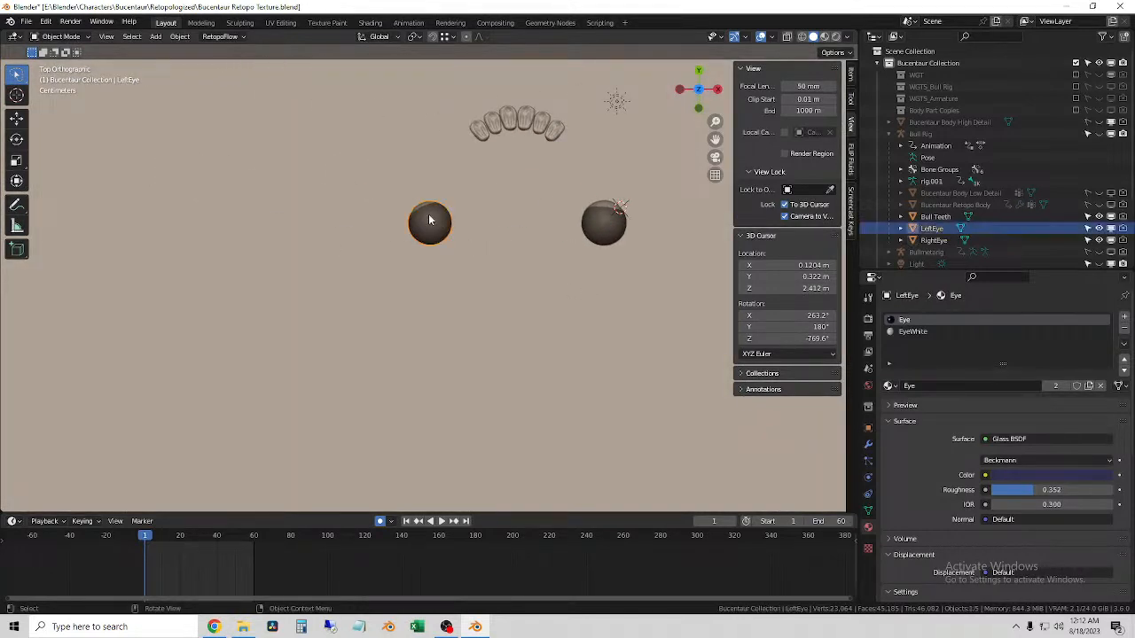
{"action": "key", "text": "x"}
{"action": "left_click", "coordinate": [486, 256]}
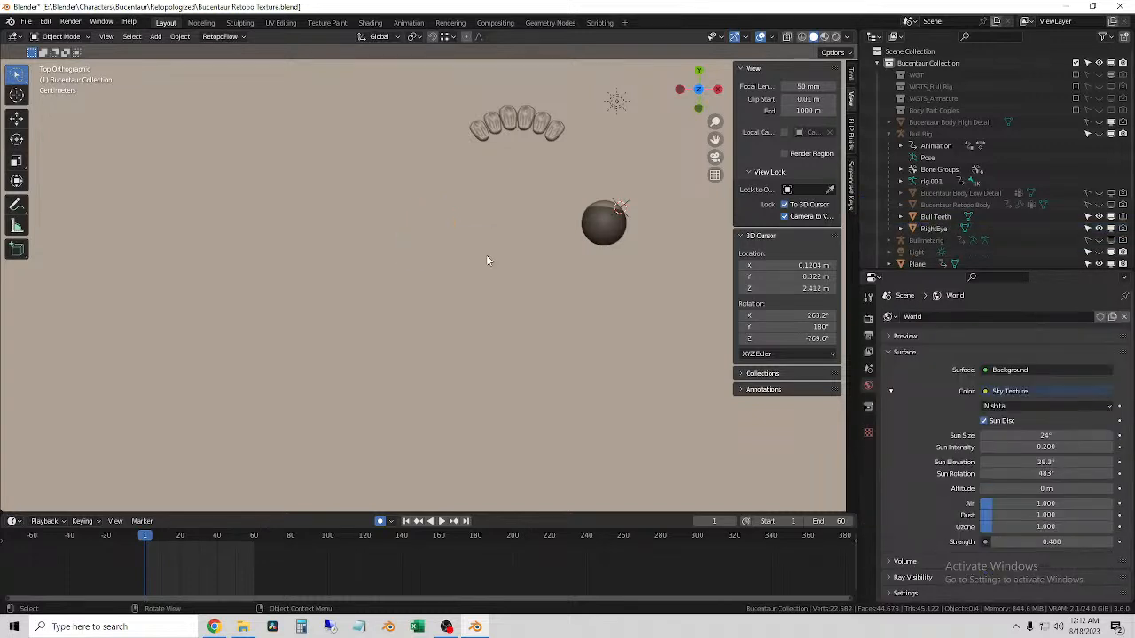
- Select RightEye and display it in Wireframe shading from the back orthographic view
{"action": "left_click", "coordinate": [609, 225]}
{"action": "middle_click_drag", "start_coordinate": [634, 228], "coordinate": [413, 184]}
{"action": "scroll", "coordinate": [447, 210], "scroll_direction": "up", "scroll_amount": 9}
{"action": "middle_click_drag", "start_coordinate": [503, 248], "coordinate": [512, 197]}
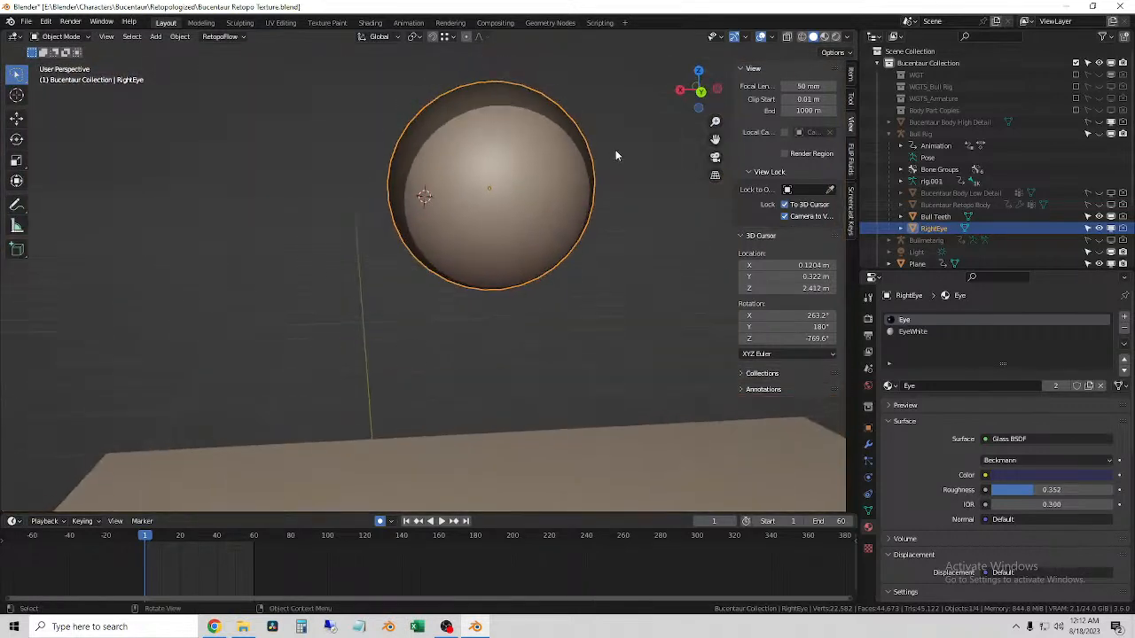
{"action": "left_click", "coordinate": [700, 96]}
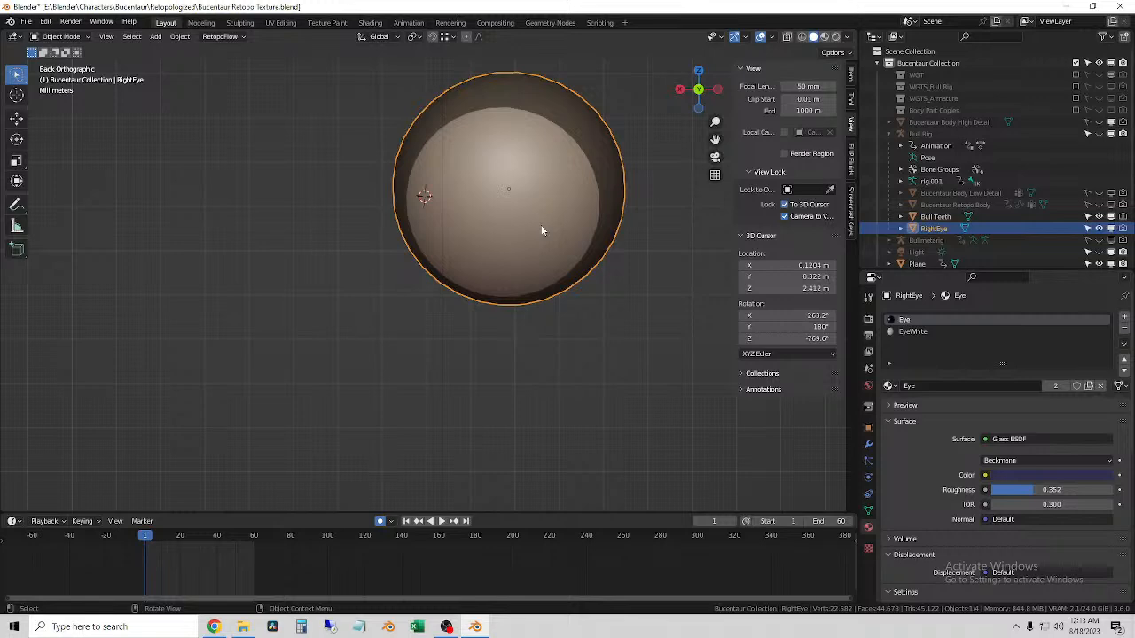
{"action": "left_click", "coordinate": [801, 37]}
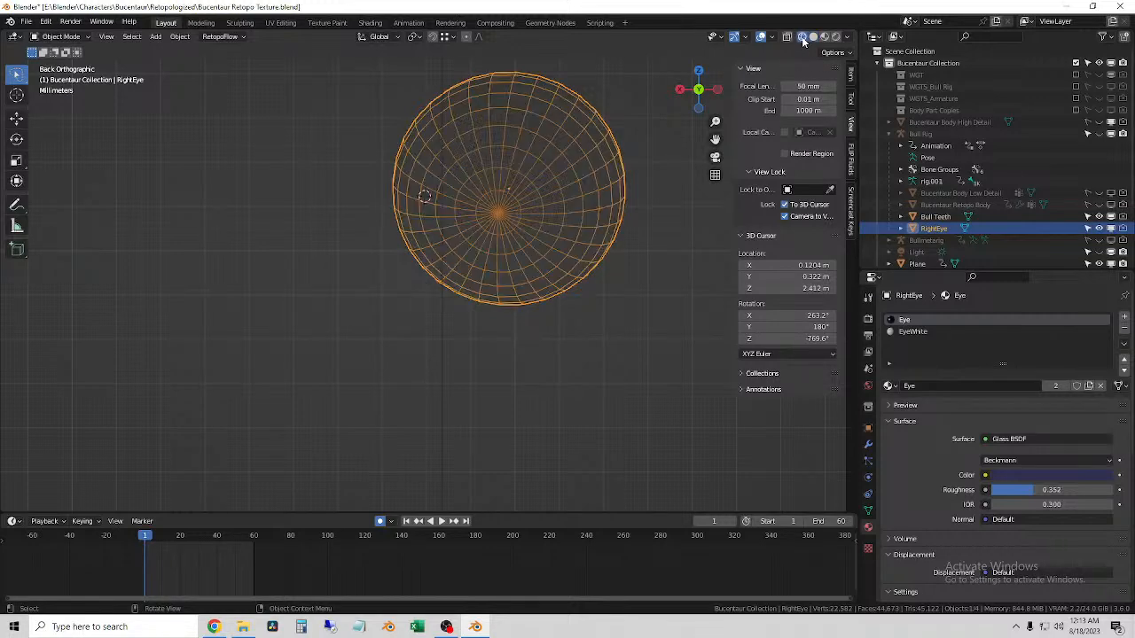
{"action": "scroll", "coordinate": [585, 216], "scroll_direction": "down", "scroll_amount": 5}
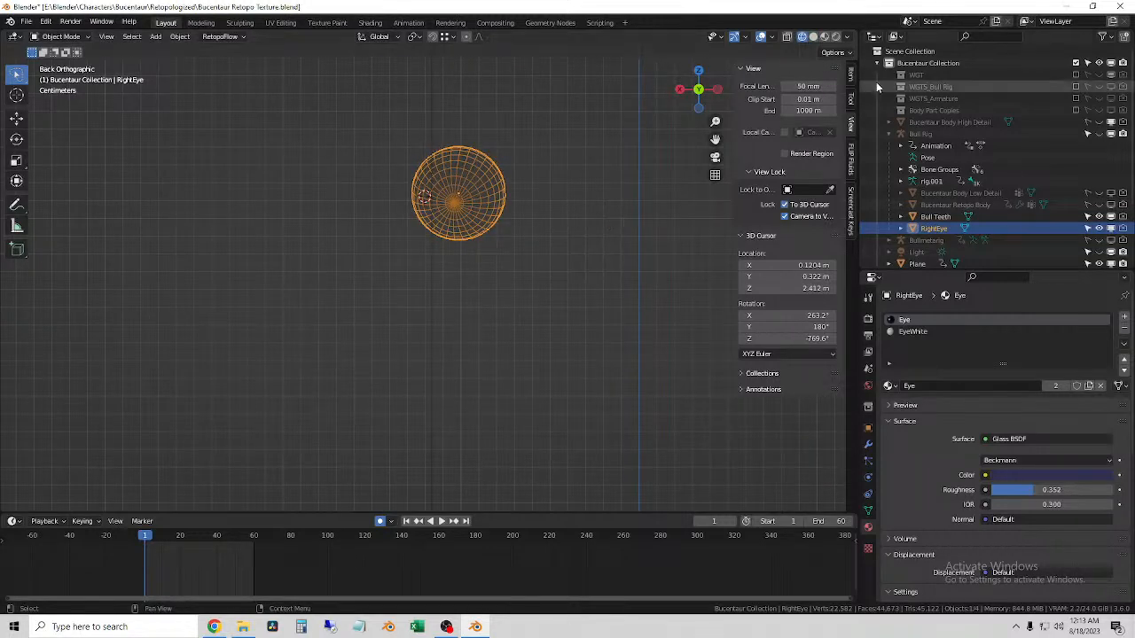
- Try reversing the sign of RightEye's Y location and altering its rotation values, undoing these changes
{"action": "left_click", "coordinate": [852, 74]}
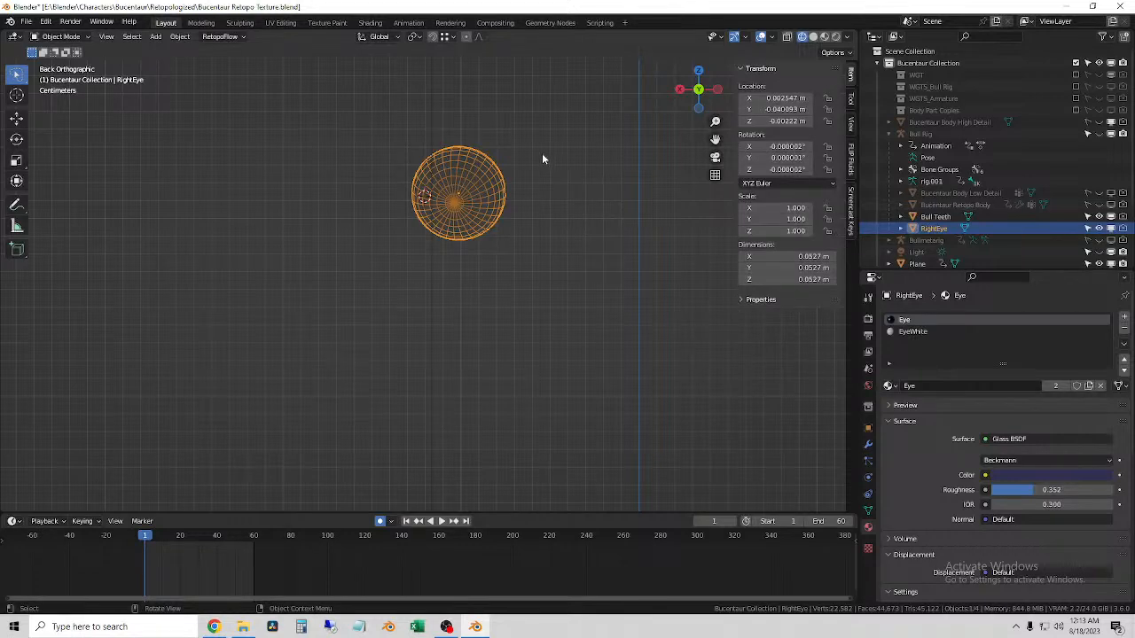
{"action": "mouse_move", "coordinate": [620, 190]}
{"action": "middle_mouse_down"}
{"action": "mouse_move", "coordinate": [532, 242]}
{"action": "mouse_move", "coordinate": [650, 380]}
{"action": "mouse_move", "coordinate": [510, 225]}
{"action": "mouse_move", "coordinate": [621, 177]}
{"action": "middle_mouse_up"}
{"action": "key", "text": "minus"}
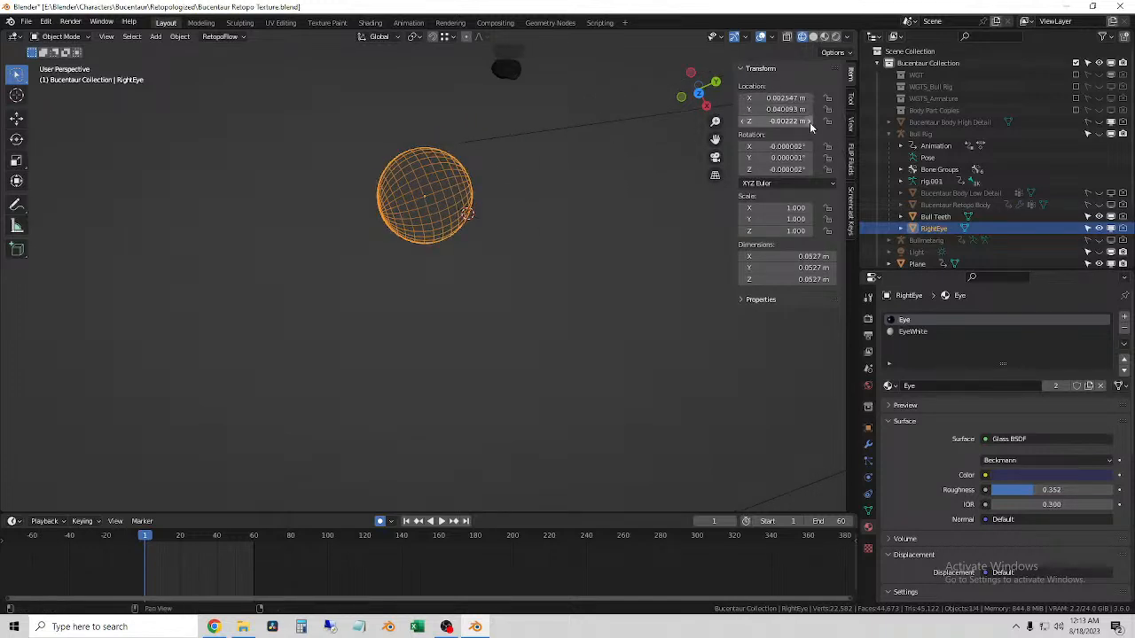
{"action": "key", "text": "ctrl+z"}
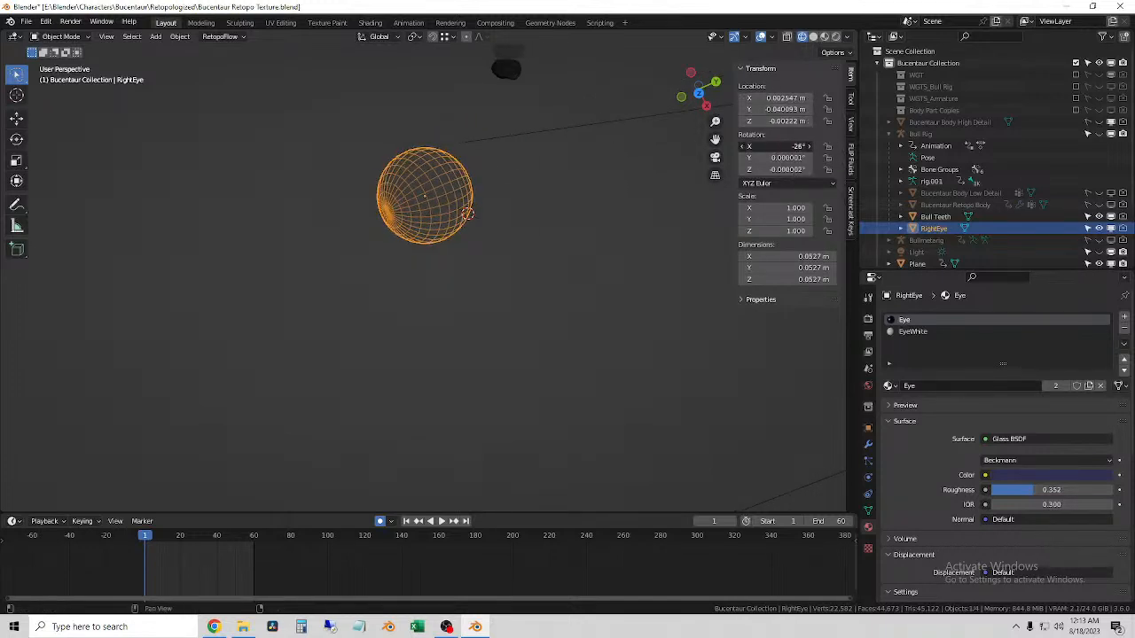
{"action": "left_click_drag", "start_coordinate": [792, 170], "coordinate": [816, 169]}
{"action": "key", "text": "ctrl+z"}
- Rotate RightEye around the global Z axis in the top orthographic view, to a Z rotation of about 5.6°
{"action": "scroll", "coordinate": [579, 218], "scroll_direction": "down", "scroll_amount": 2}
{"action": "middle_click_drag", "start_coordinate": [579, 219], "coordinate": [545, 85]}
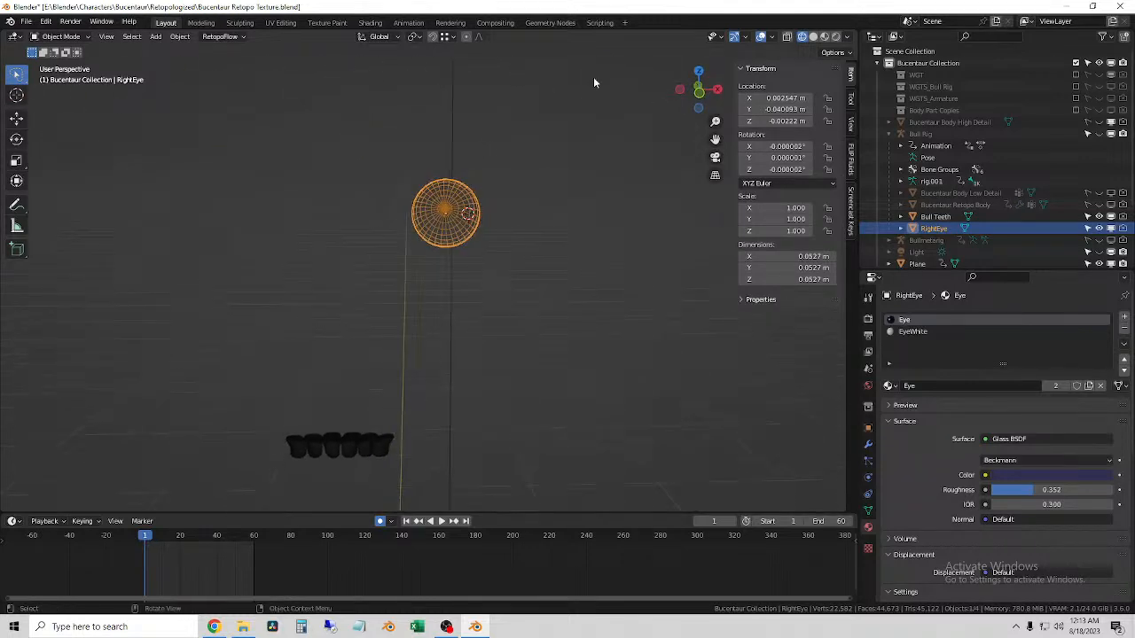
{"action": "left_click", "coordinate": [699, 71]}
{"action": "key", "text": "r"}
{"action": "key", "text": "z"}
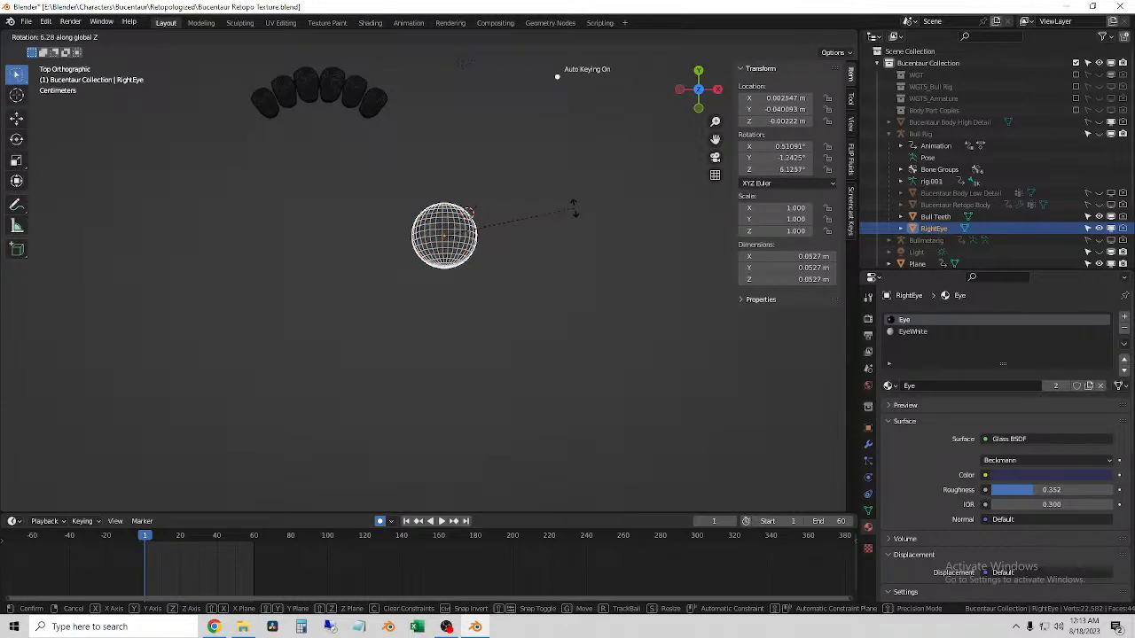
{"action": "left_click", "coordinate": [574, 210]}
- Undo RightEye's extra Z rotation and clear its parent using the Clear and Keep Transformation option
{"action": "left_click", "coordinate": [518, 255]}
{"action": "key", "text": "ctrl+z"}
{"action": "right_click", "coordinate": [519, 255]}
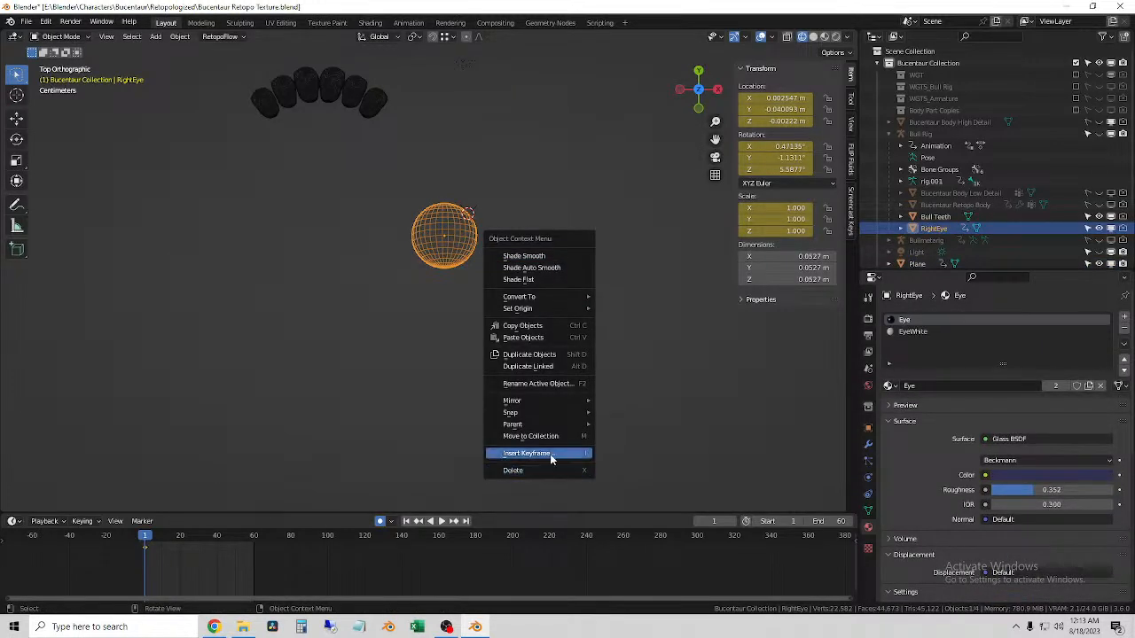
{"action": "mouse_move", "coordinate": [555, 425]}
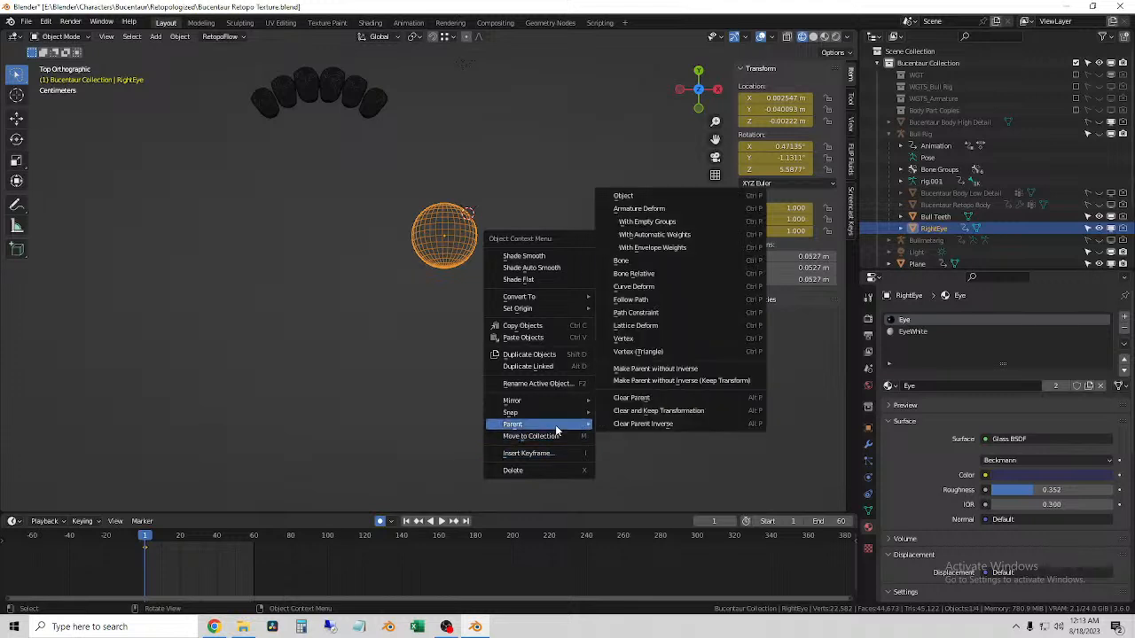
{"action": "left_click", "coordinate": [665, 399]}
{"action": "left_click", "coordinate": [153, 498]}
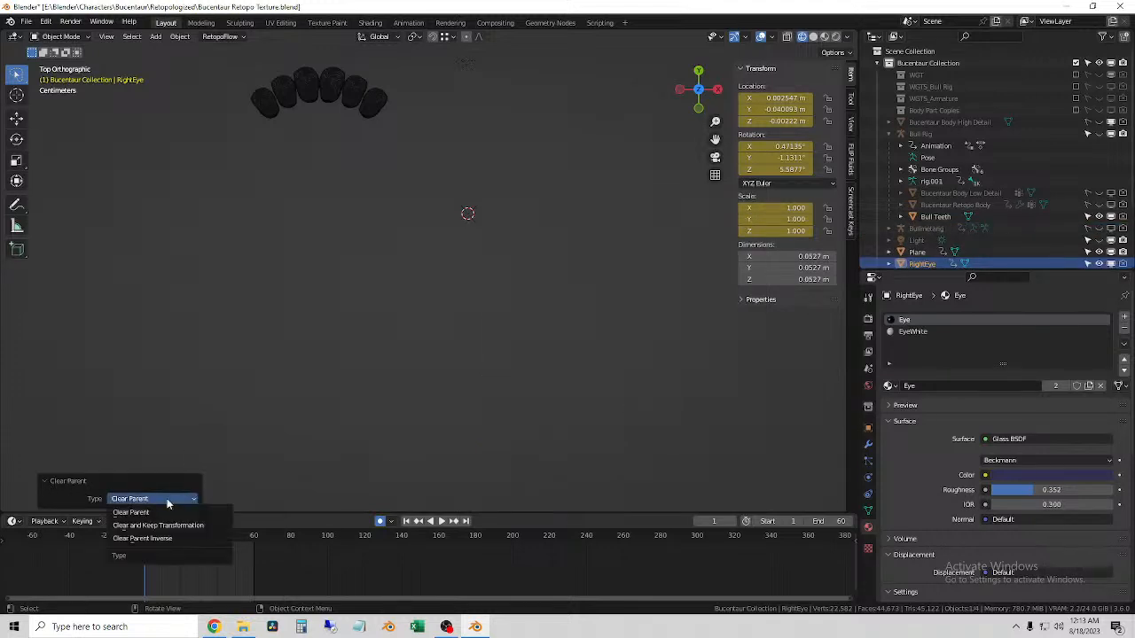
{"action": "left_click", "coordinate": [171, 526]}
- Select RightEye near the ground and move it up about 2.41 m along global Z in the right orthographic view
{"action": "left_click", "coordinate": [524, 376]}
{"action": "middle_click_drag", "start_coordinate": [524, 377], "coordinate": [386, 352]}
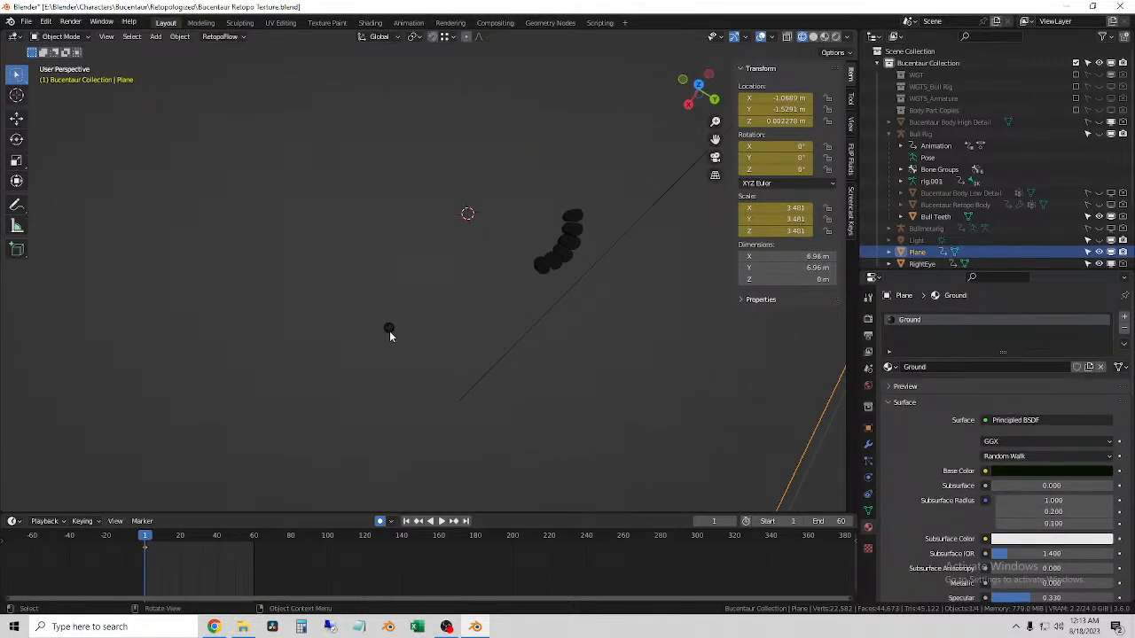
{"action": "left_click", "coordinate": [389, 332]}
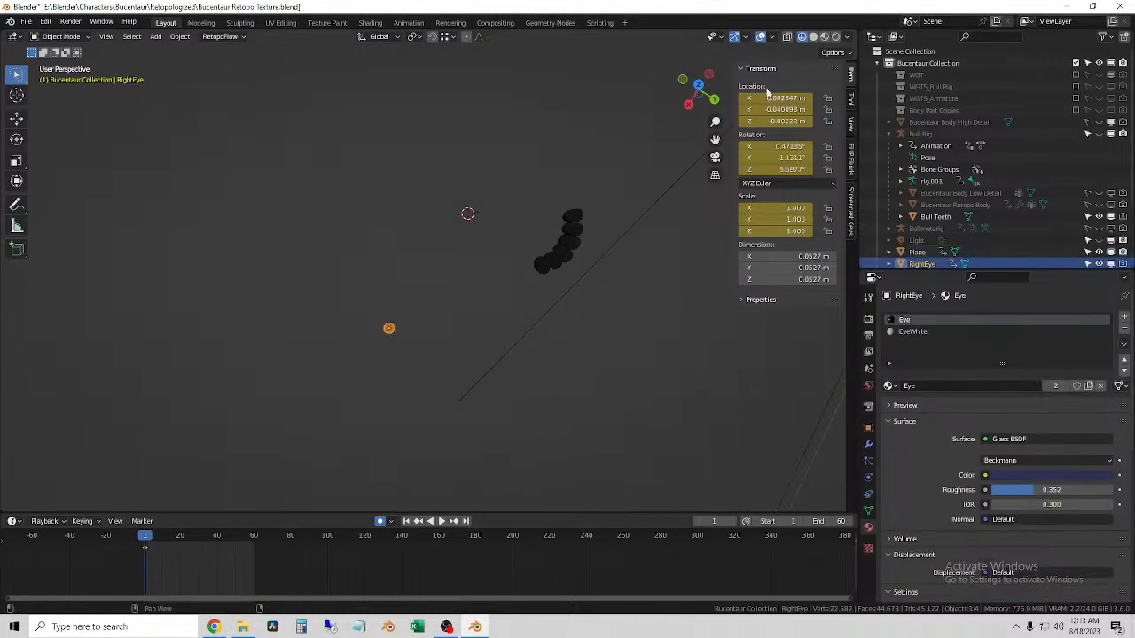
{"action": "left_click", "coordinate": [687, 108]}
{"action": "key", "text": "g"}
{"action": "key", "text": "z"}
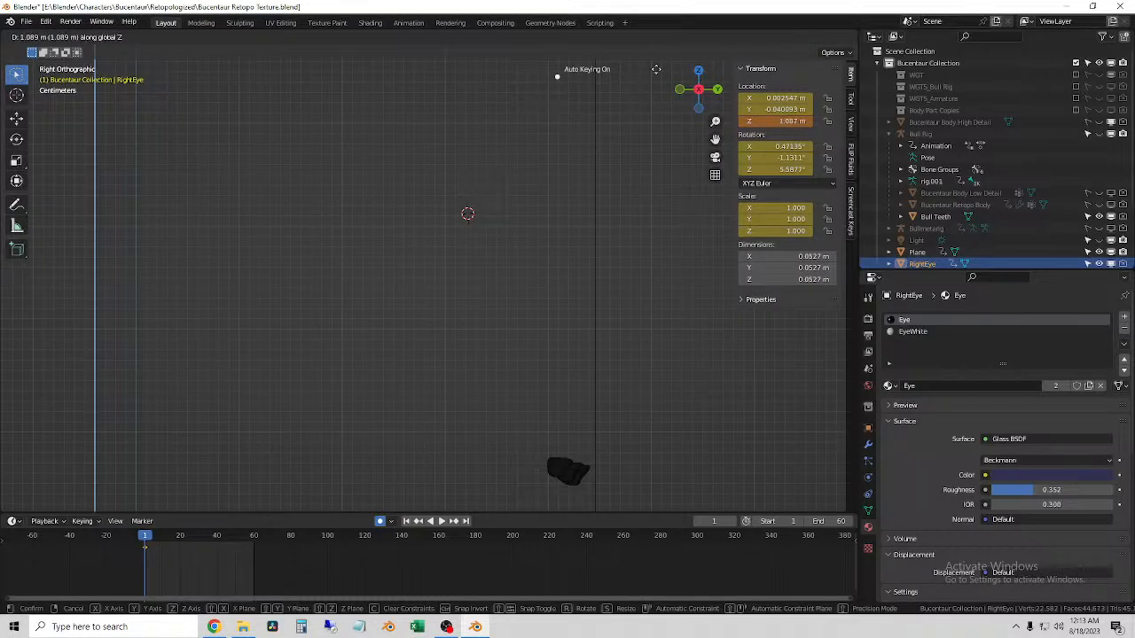
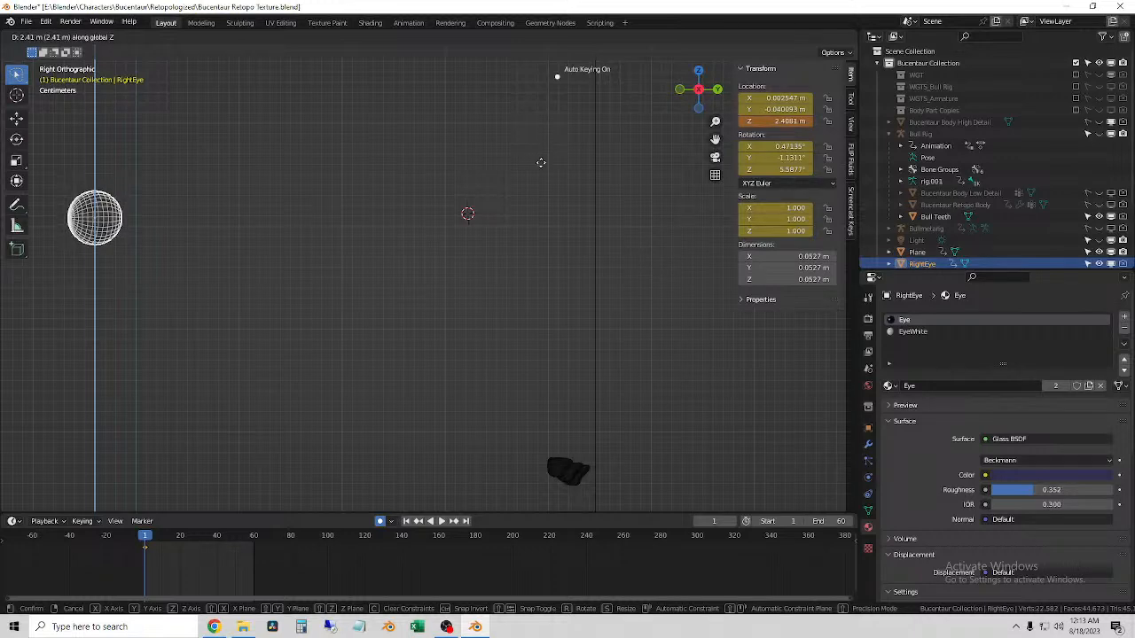
{"action": "left_click", "coordinate": [541, 166]}
- Move RightEye along the global Y axis to a Y location of about 0.291 m, near the 3D cursor
{"action": "key", "text": "g"}
{"action": "key", "text": "y"}
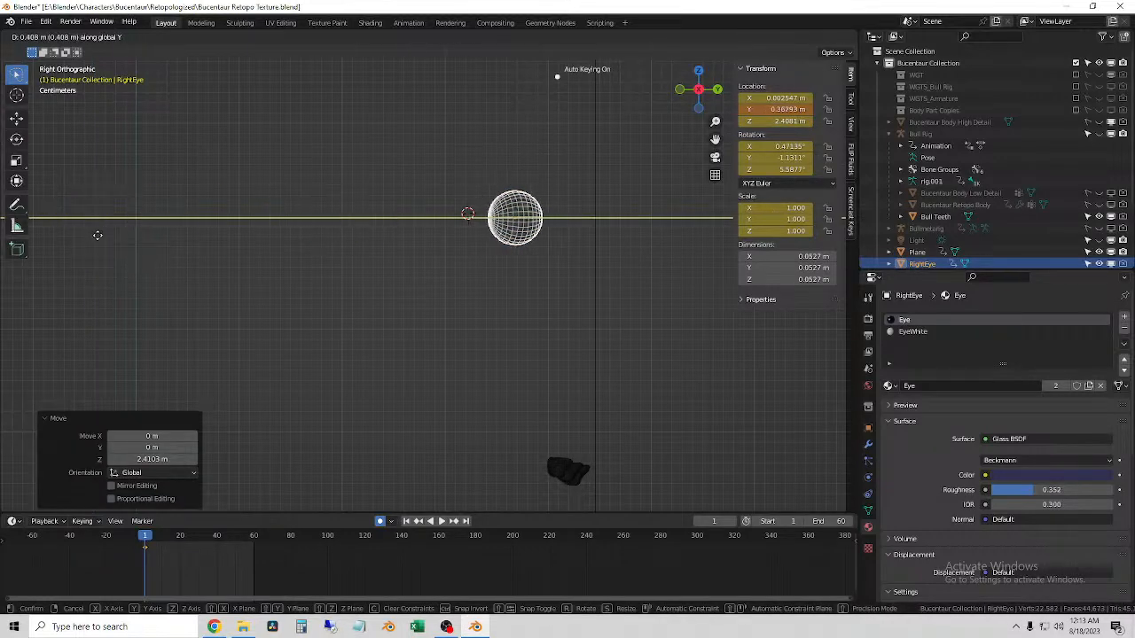
{"action": "left_click", "coordinate": [468, 214]}
- Rotate RightEye about -18.7° around the global Z axis in the top orthographic view, squaring up its wireframe grid
{"action": "middle_click_drag", "start_coordinate": [365, 266], "coordinate": [476, 221]}
{"action": "scroll", "coordinate": [531, 183], "scroll_direction": "up", "scroll_amount": 5}
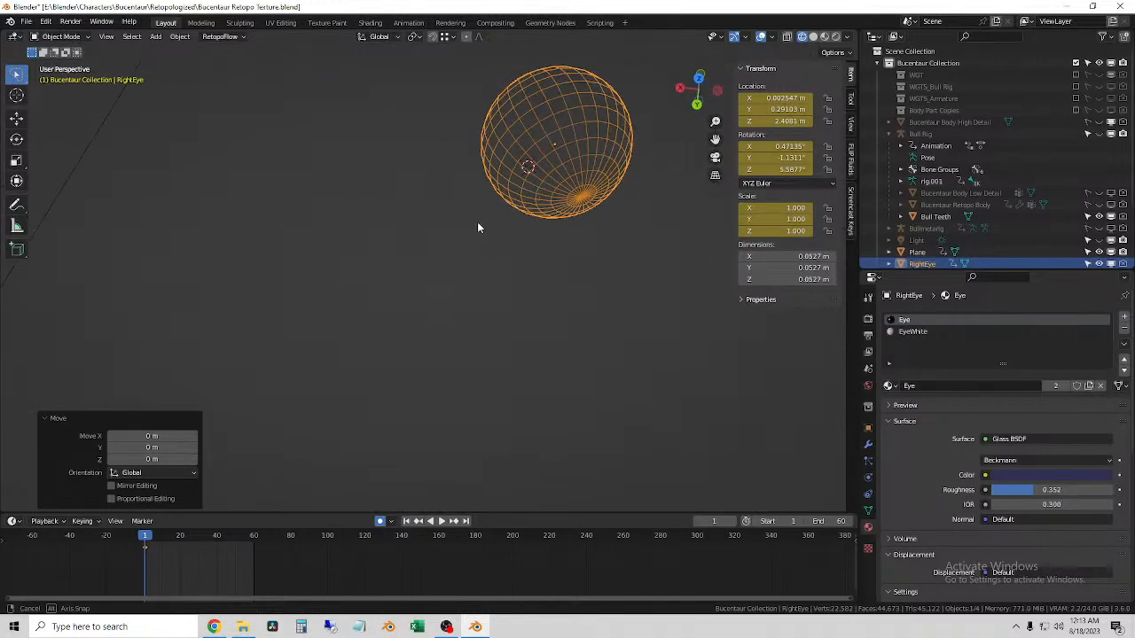
{"action": "left_click", "coordinate": [700, 82]}
{"action": "scroll", "coordinate": [530, 177], "scroll_direction": "down", "scroll_amount": 5}
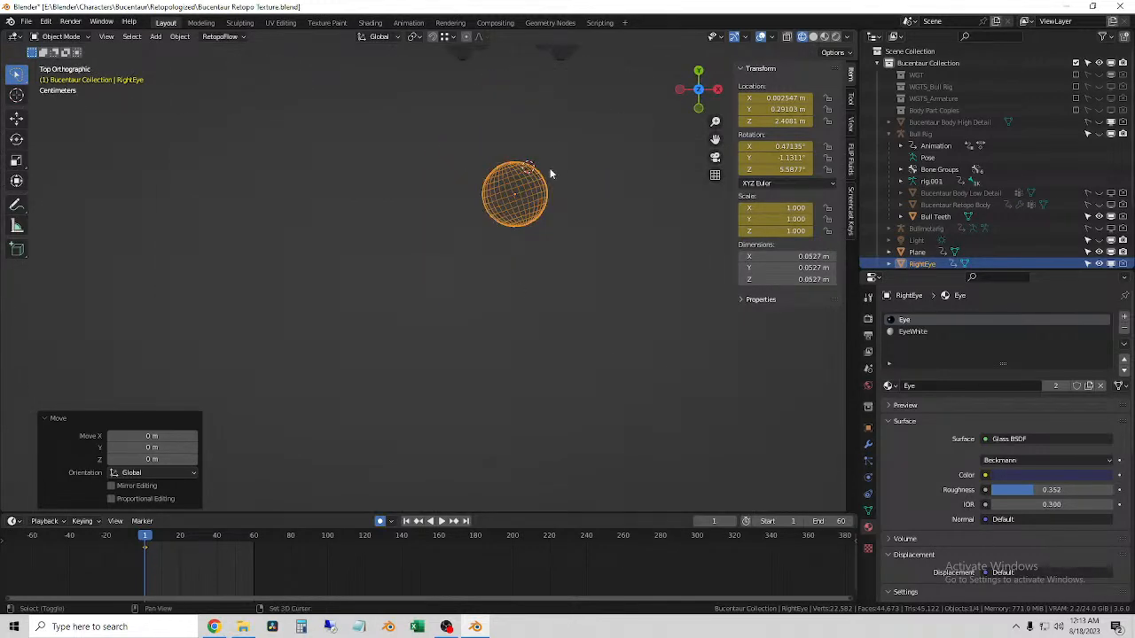
{"action": "middle_click_drag", "start_coordinate": [544, 183], "coordinate": [528, 305], "text": "shift"}
{"action": "middle_click_drag", "start_coordinate": [519, 358], "coordinate": [521, 336], "text": "shift"}
{"action": "scroll", "coordinate": [523, 335], "scroll_direction": "up", "scroll_amount": 3}
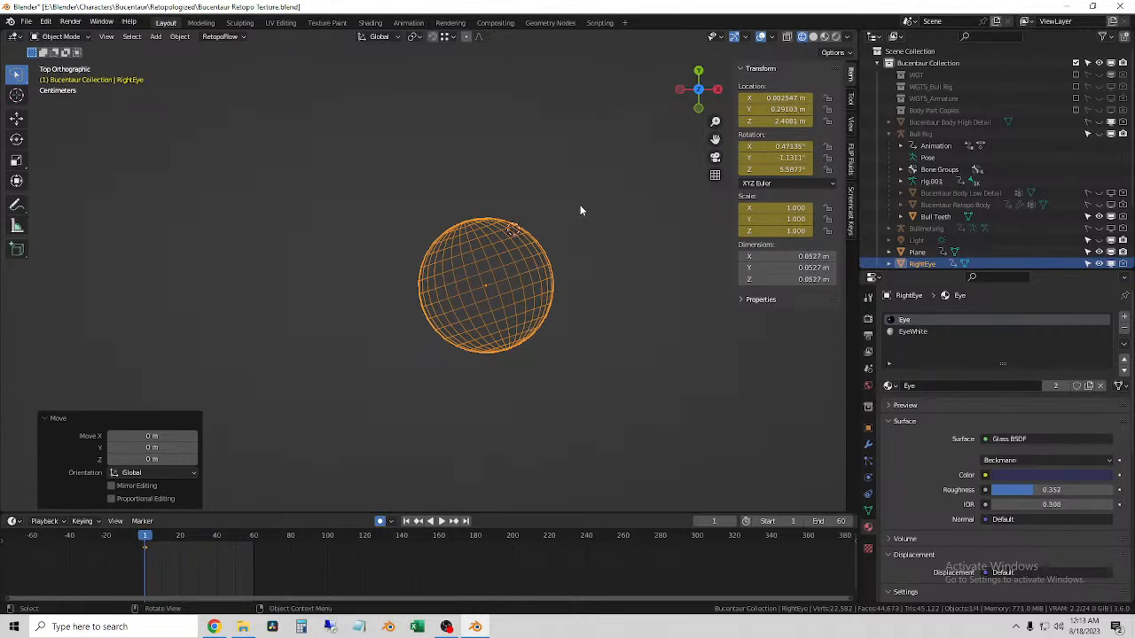
{"action": "key", "text": "r"}
{"action": "key", "text": "z"}
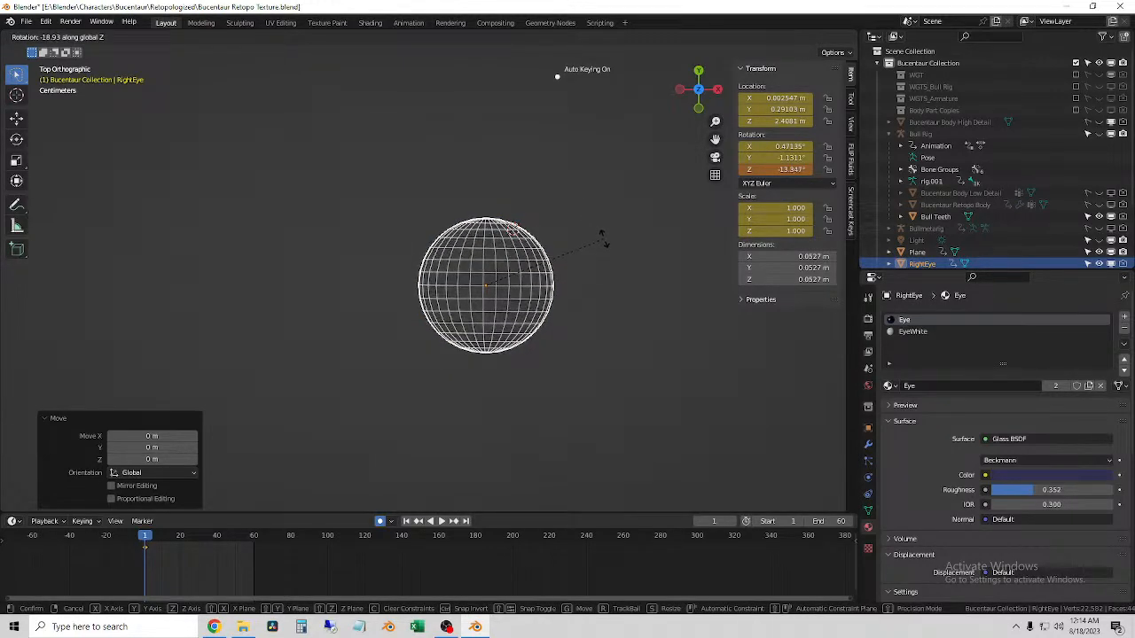
{"action": "left_click", "coordinate": [603, 238]}
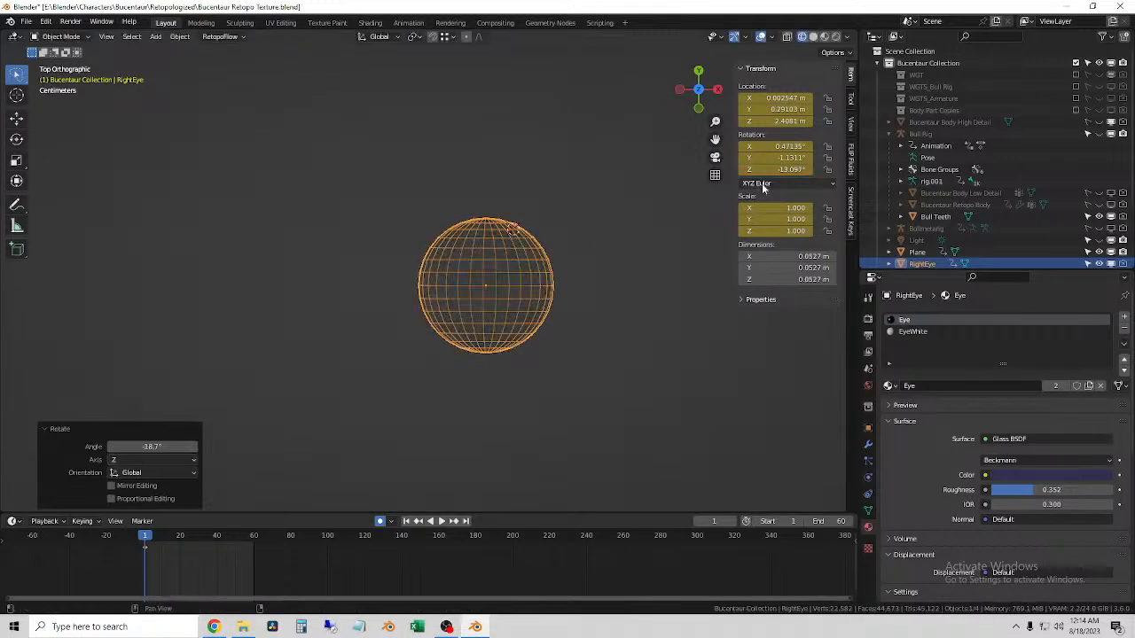
- Apply All Transforms to RightEye
{"action": "key", "text": "ctrl+a"}
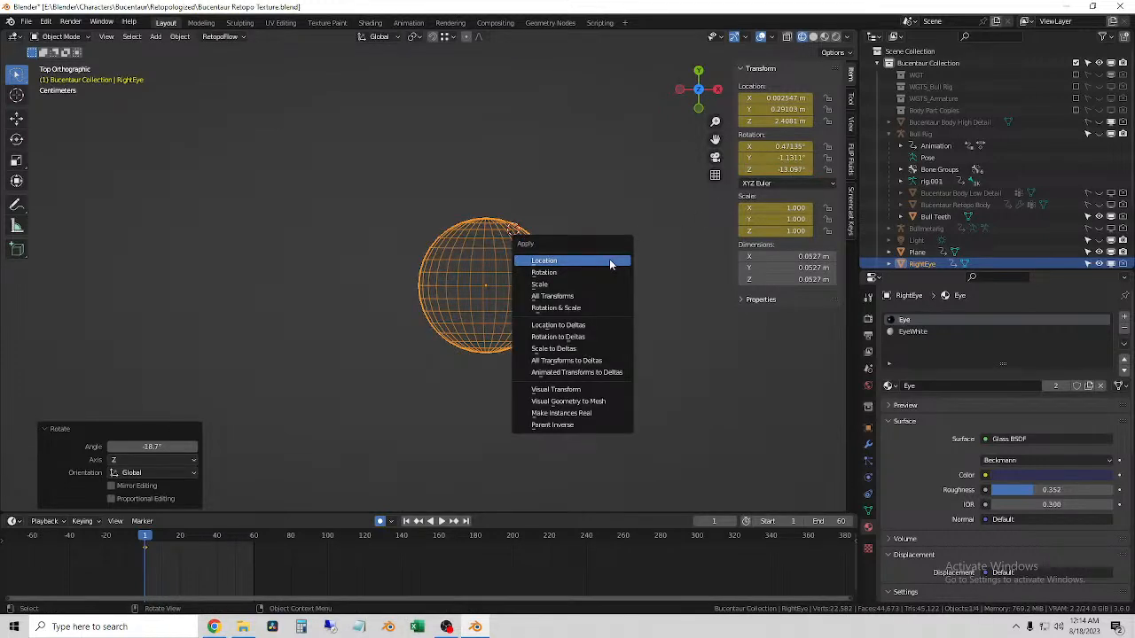
{"action": "left_click", "coordinate": [567, 295]}
{"action": "left_click", "coordinate": [605, 271]}
{"action": "middle_click_drag", "start_coordinate": [605, 270], "coordinate": [514, 255]}
{"action": "left_click", "coordinate": [486, 218]}
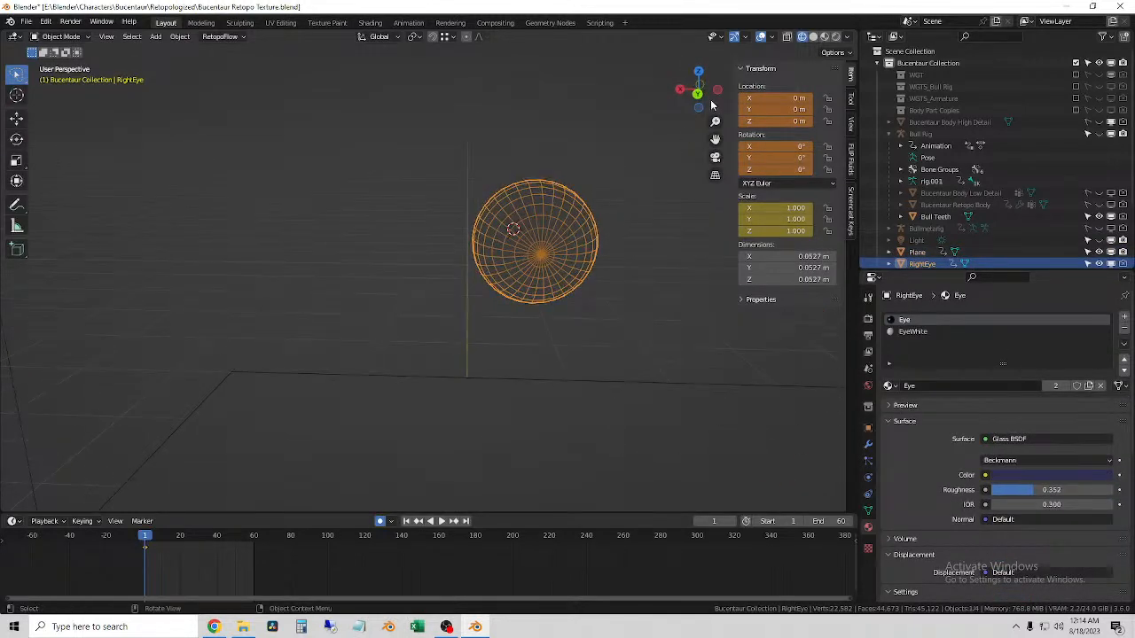
- Display RightEye in Solid shading and enter Edit Mode on it
{"action": "left_click", "coordinate": [810, 39]}
{"action": "left_click", "coordinate": [803, 38]}
{"action": "left_click", "coordinate": [813, 38]}
{"action": "left_click", "coordinate": [58, 36]}
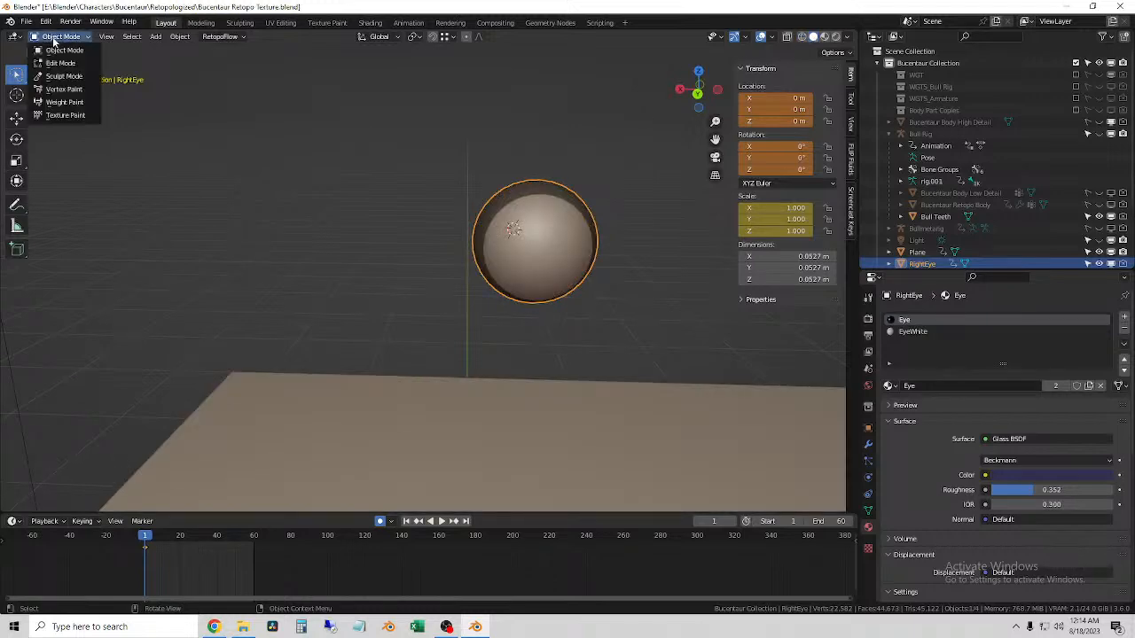
{"action": "left_click", "coordinate": [55, 64]}
- Try selecting part of the eye mesh with Select Linked, delimited by UVs
{"action": "mouse_move", "coordinate": [560, 275]}
{"action": "middle_mouse_down"}
{"action": "mouse_move", "coordinate": [630, 277]}
{"action": "mouse_move", "coordinate": [451, 258]}
{"action": "mouse_move", "coordinate": [557, 284]}
{"action": "mouse_move", "coordinate": [603, 286]}
{"action": "mouse_move", "coordinate": [461, 254]}
{"action": "mouse_move", "coordinate": [570, 268]}
{"action": "mouse_move", "coordinate": [466, 299]}
{"action": "mouse_move", "coordinate": [508, 287]}
{"action": "mouse_move", "coordinate": [416, 282]}
{"action": "mouse_move", "coordinate": [593, 289]}
{"action": "mouse_move", "coordinate": [553, 288]}
{"action": "middle_mouse_up"}
{"action": "left_click", "coordinate": [646, 265]}
{"action": "key", "text": "ctrl+l"}
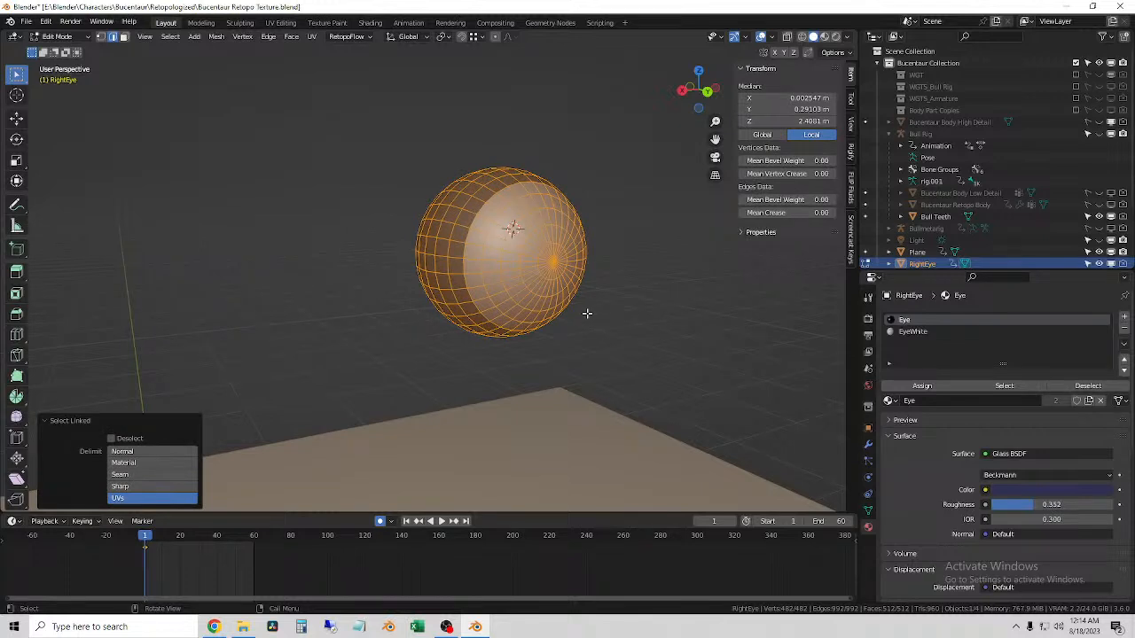
{"action": "mouse_move", "coordinate": [586, 289]}
{"action": "middle_mouse_down"}
{"action": "mouse_move", "coordinate": [613, 291]}
{"action": "mouse_move", "coordinate": [565, 287]}
{"action": "middle_mouse_up"}
{"action": "left_click", "coordinate": [613, 290]}
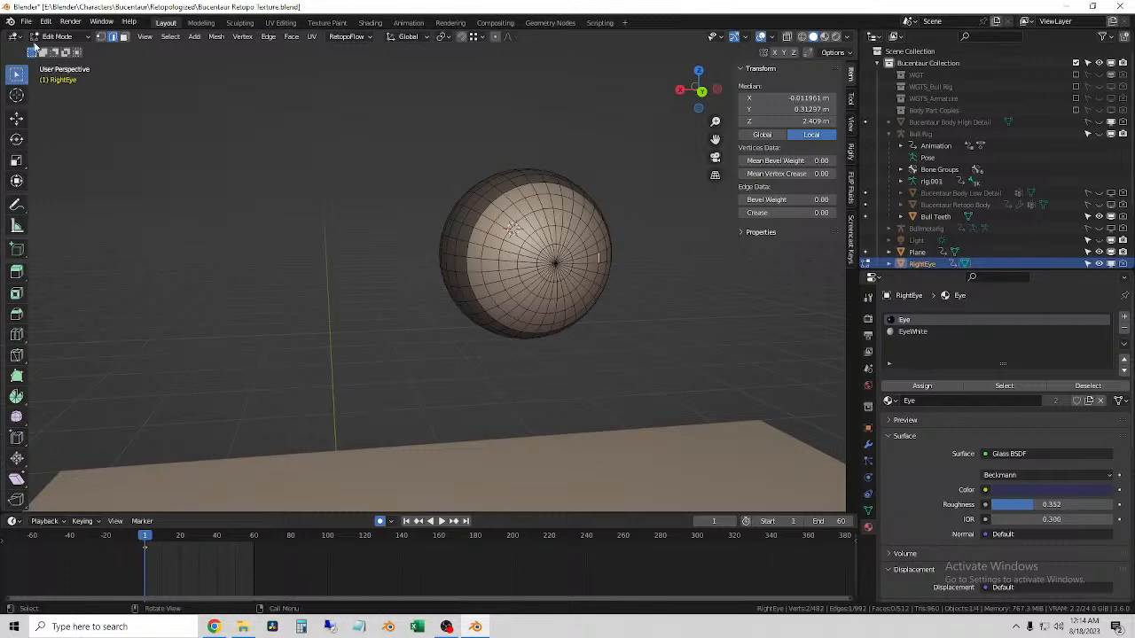
- Face the eye's front pole, switch to face selection and deselect everything
{"action": "left_click", "coordinate": [16, 74]}
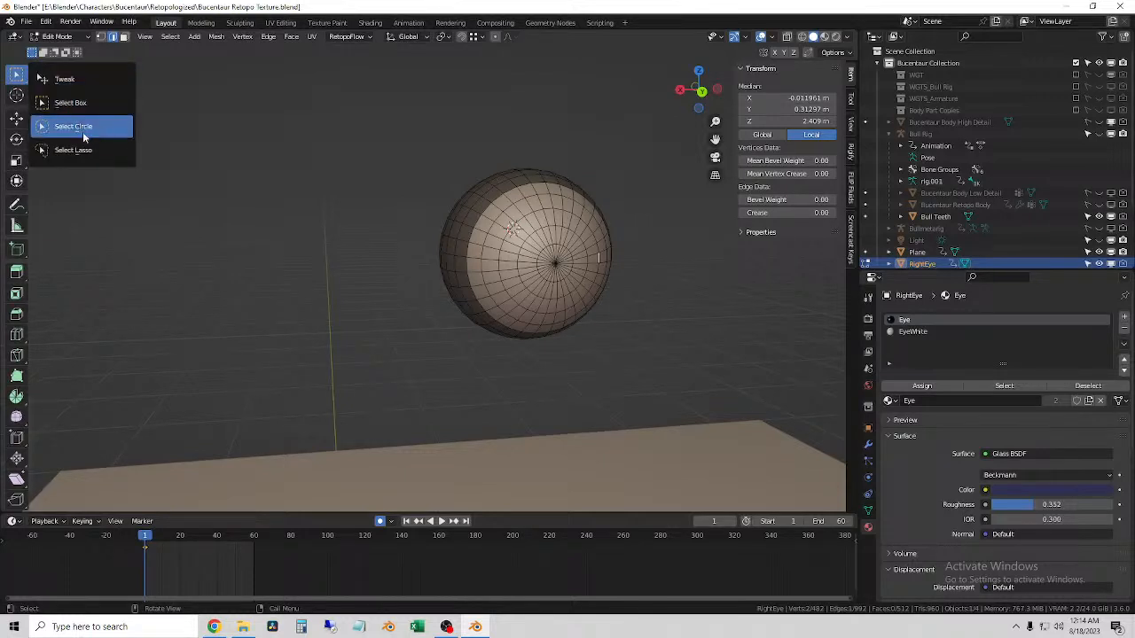
{"action": "middle_click_drag", "start_coordinate": [228, 193], "coordinate": [641, 365]}
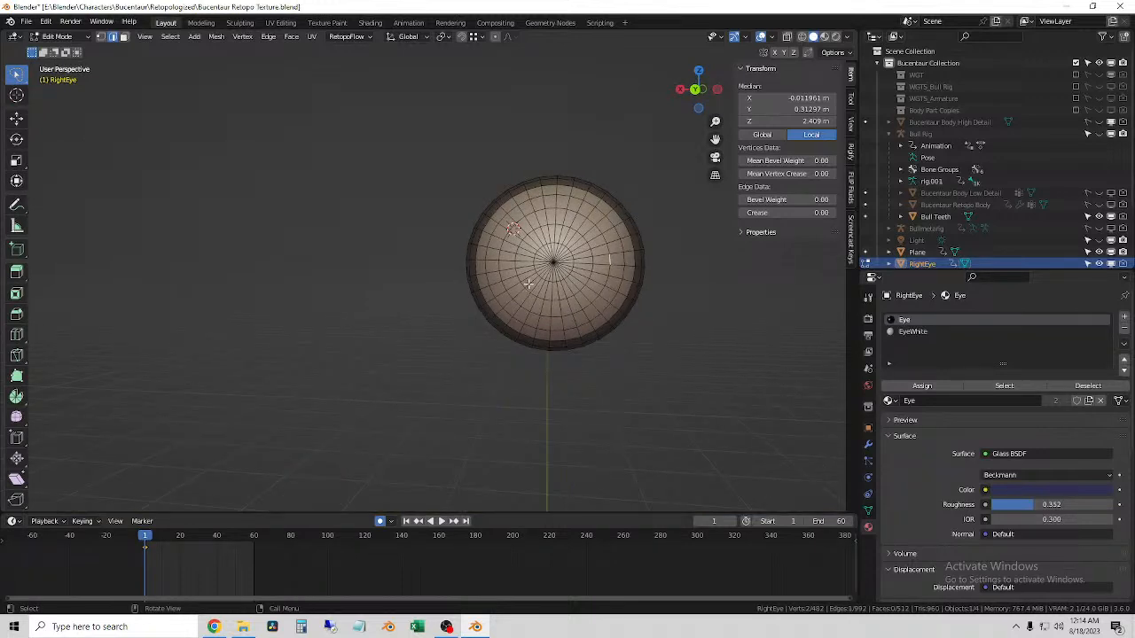
{"action": "left_click", "coordinate": [527, 284], "text": "ctrl"}
{"action": "key", "text": "alt+a"}
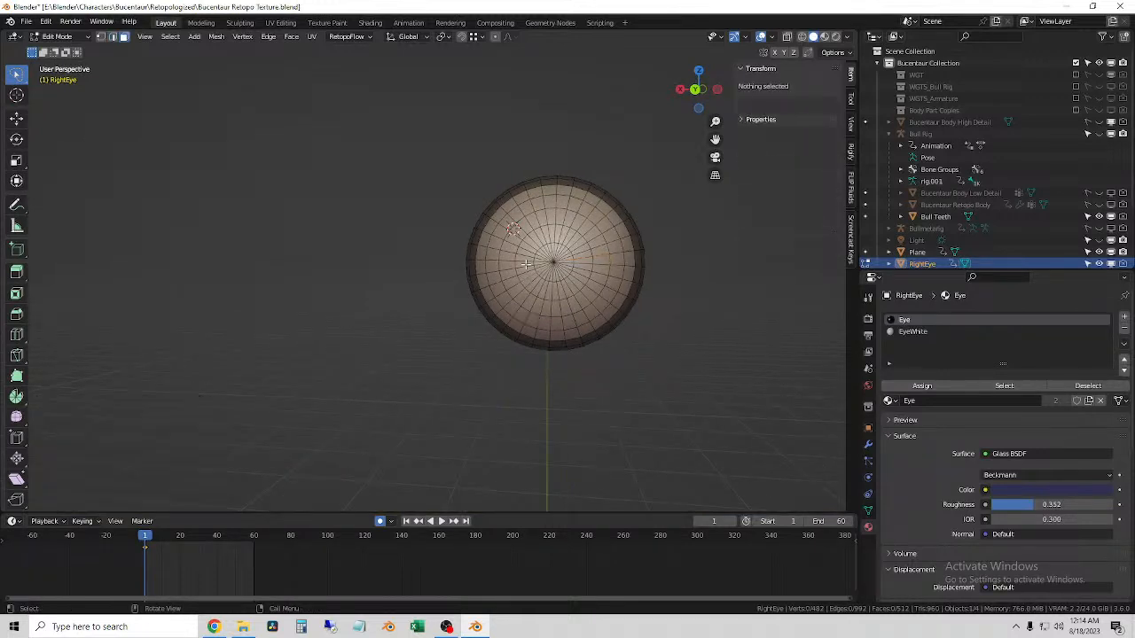
- Try selecting the face loops around the front pole of the eye with loop and ring selection
{"action": "left_click", "coordinate": [528, 269], "text": "ctrl"}
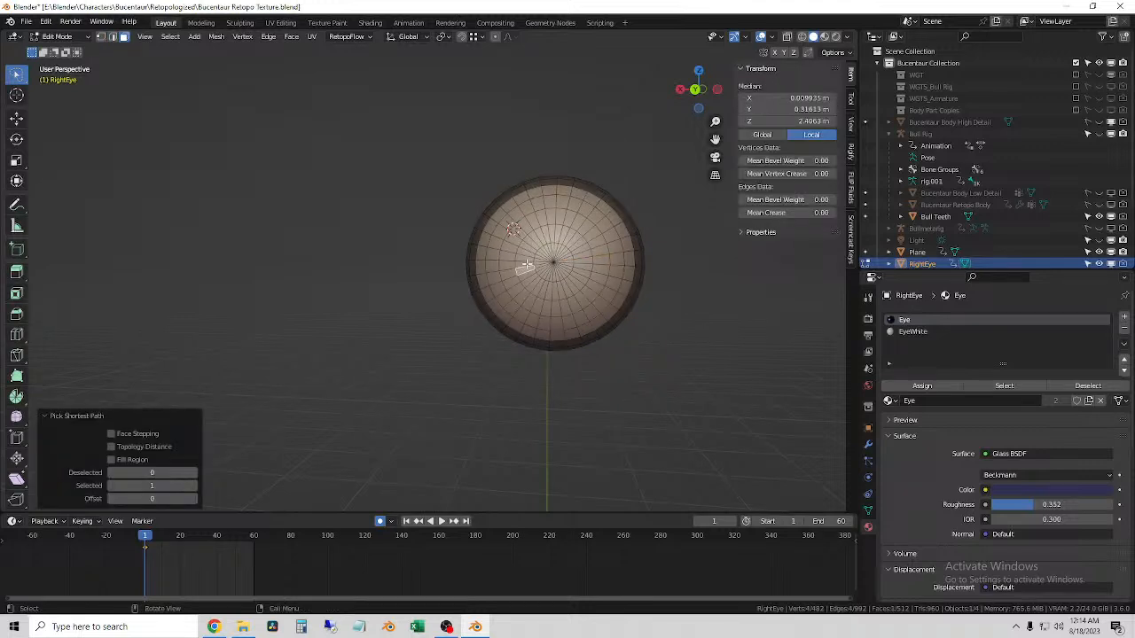
{"action": "left_click", "coordinate": [524, 264], "text": "shift"}
{"action": "left_click", "coordinate": [524, 265], "text": "alt"}
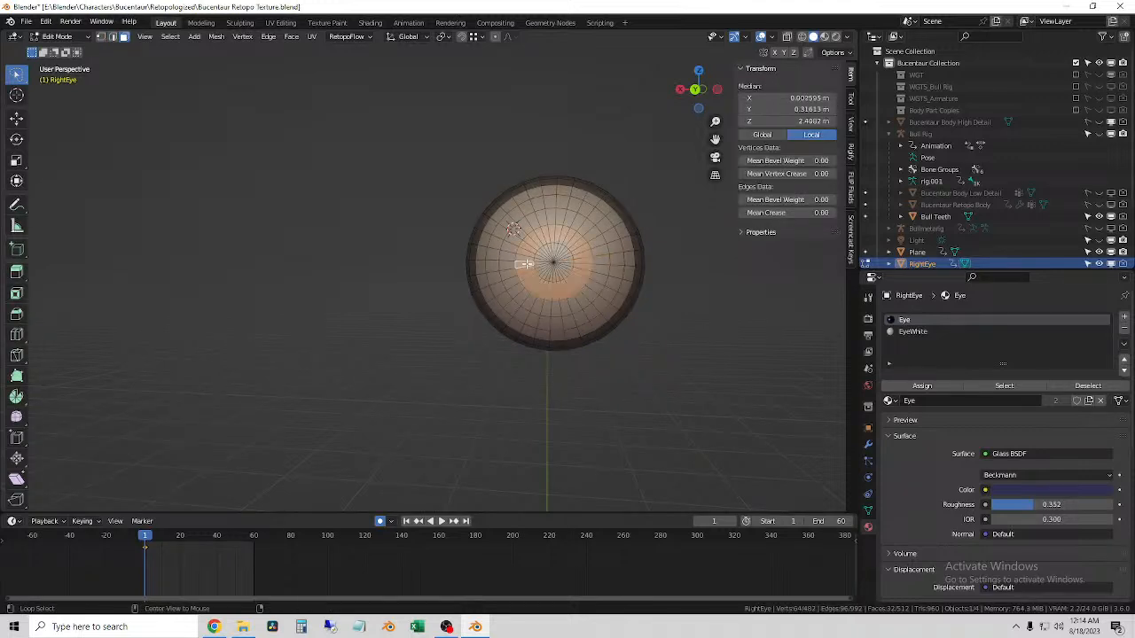
{"action": "left_click", "coordinate": [542, 263], "text": "alt"}
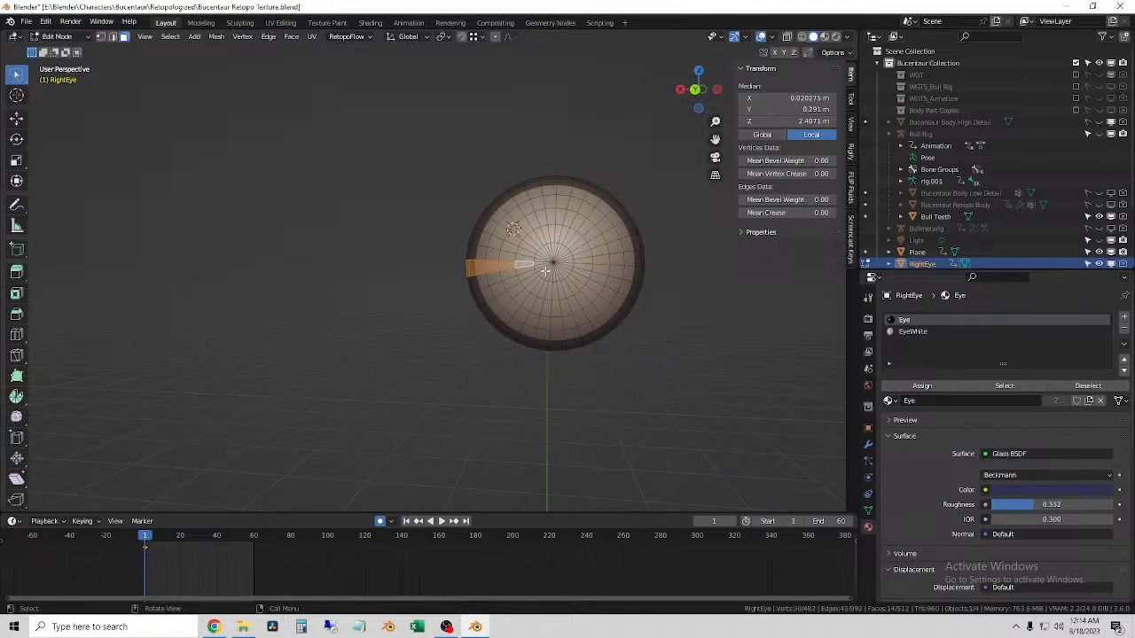
{"action": "left_click", "coordinate": [545, 270]}
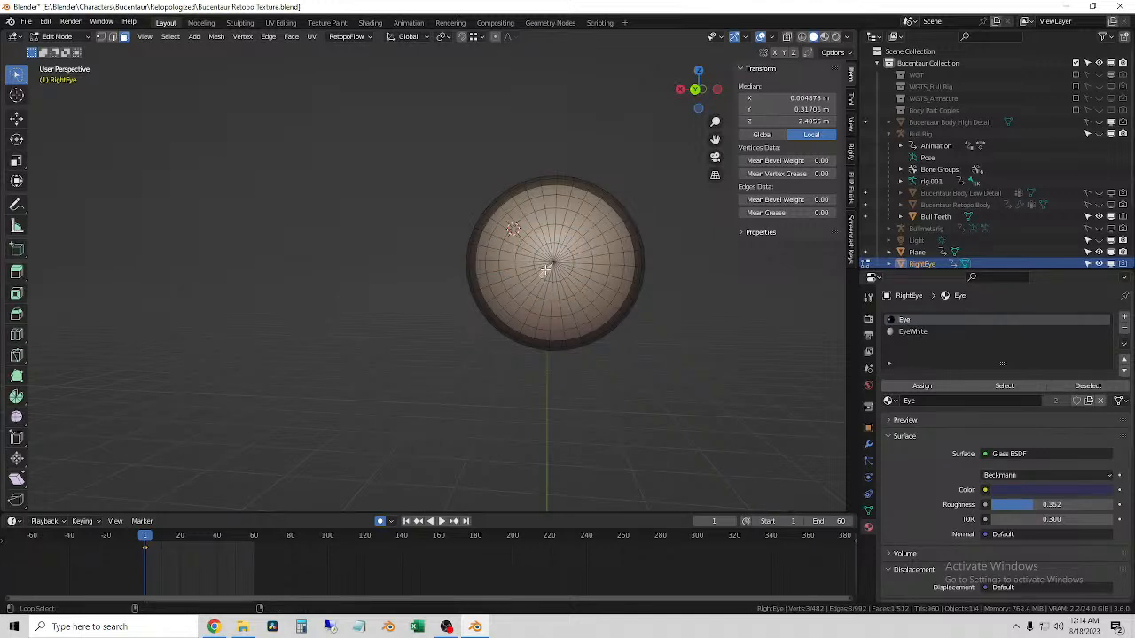
{"action": "left_click", "coordinate": [542, 264], "text": "alt"}
{"action": "left_click", "coordinate": [543, 263]}
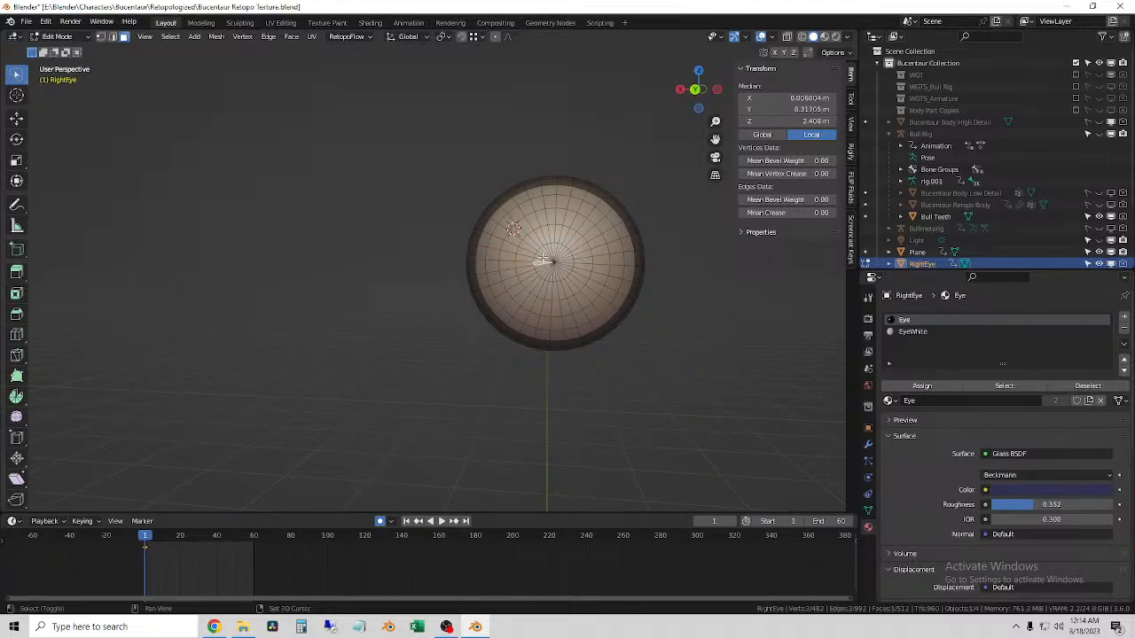
{"action": "left_click", "coordinate": [545, 259], "text": "ctrl+alt"}
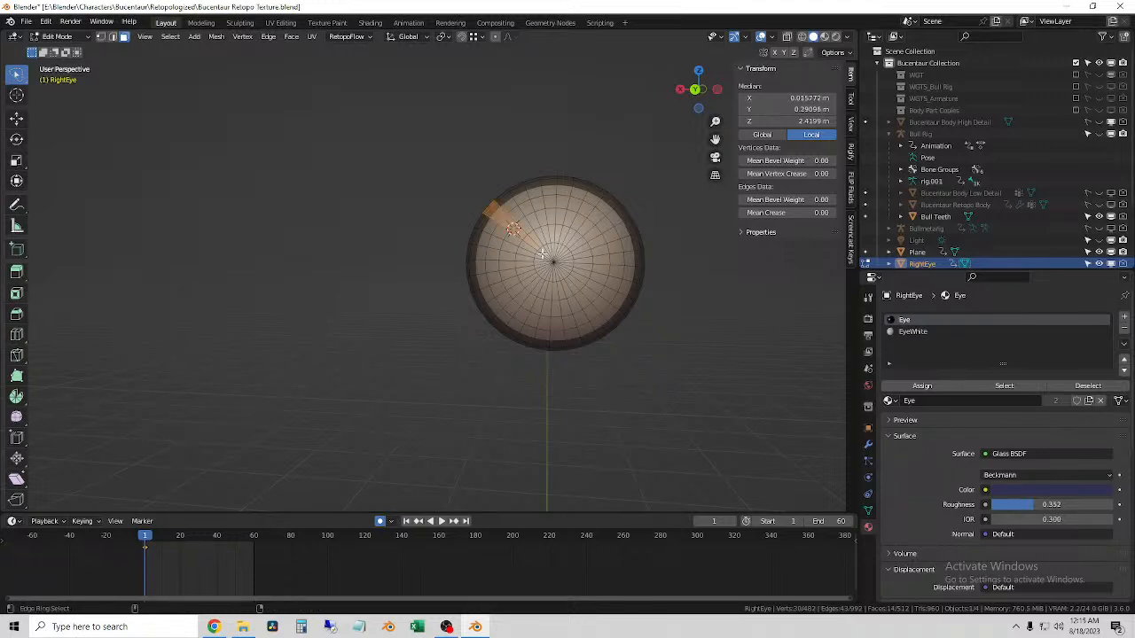
{"action": "left_click", "coordinate": [523, 270], "text": "ctrl+alt"}
{"action": "left_click", "coordinate": [513, 272], "text": "ctrl+alt"}
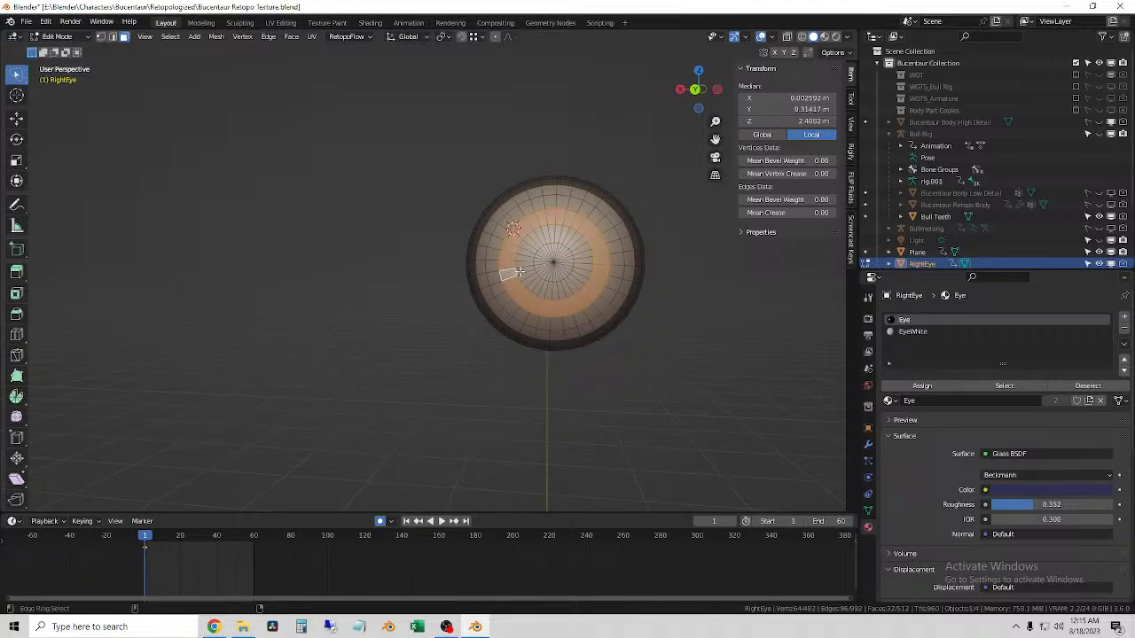
{"action": "left_click", "coordinate": [521, 271], "text": "ctrl+alt+shift"}
{"action": "left_click", "coordinate": [542, 265], "text": "ctrl+alt+shift"}
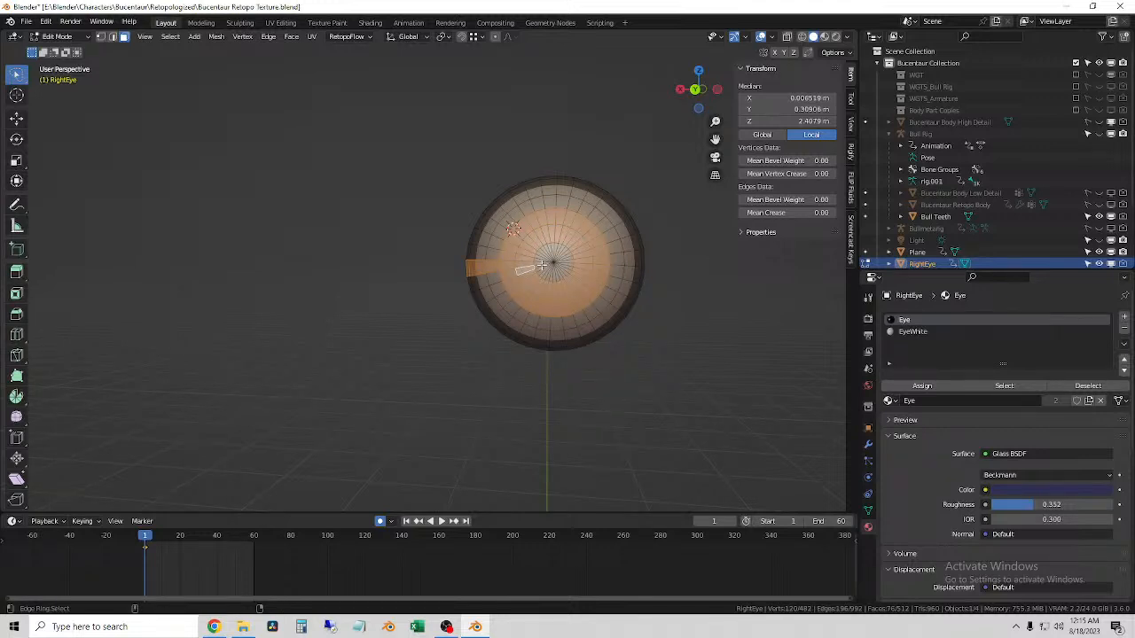
{"action": "left_click", "coordinate": [512, 268], "text": "ctrl+alt+shift"}
{"action": "left_click", "coordinate": [541, 266], "text": "ctrl+alt+shift"}
{"action": "left_click", "coordinate": [567, 272], "text": "ctrl+alt+shift"}
{"action": "left_click", "coordinate": [567, 272]}
- Select five concentric face rings at the front of the eye, starting from the pole and working outward
{"action": "scroll", "coordinate": [560, 274], "scroll_direction": "up", "scroll_amount": 2}
{"action": "left_click_drag", "start_coordinate": [574, 275], "coordinate": [596, 299]}
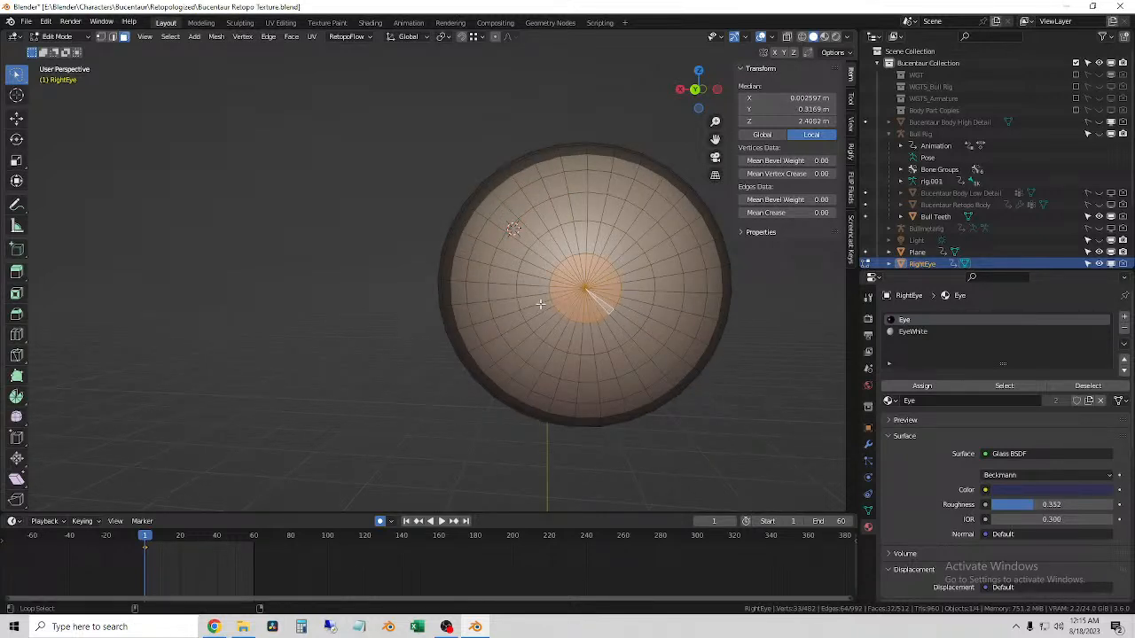
{"action": "left_click", "coordinate": [542, 306], "text": "alt+shift"}
{"action": "left_click", "coordinate": [515, 325], "text": "alt+shift"}
{"action": "left_click", "coordinate": [489, 322], "text": "alt+shift"}
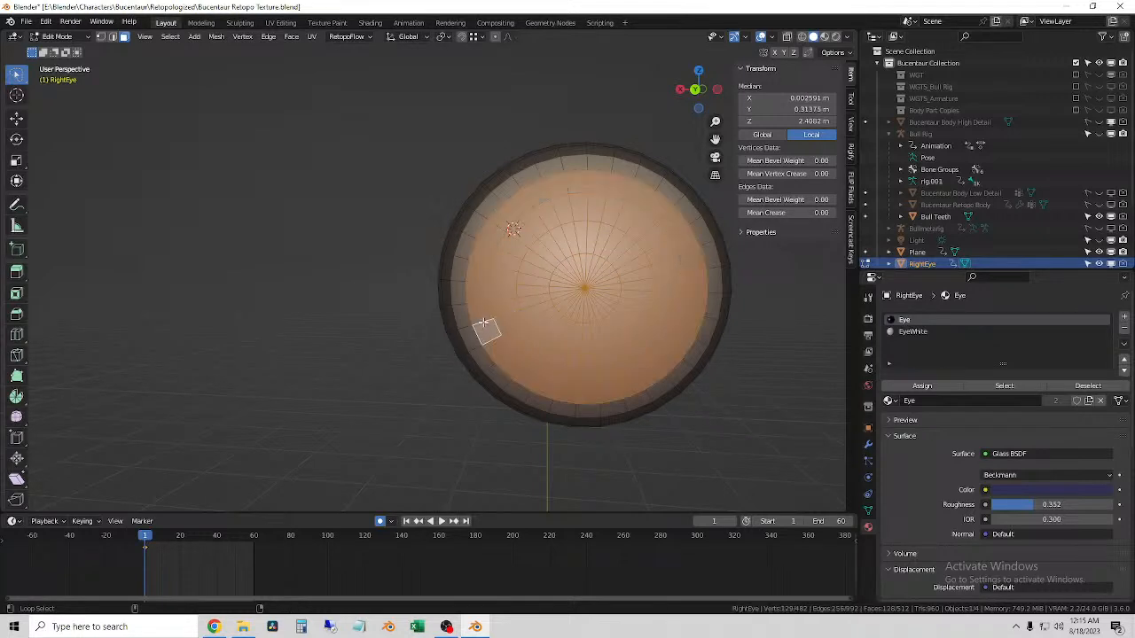
{"action": "left_click", "coordinate": [476, 314], "text": "alt+shift"}
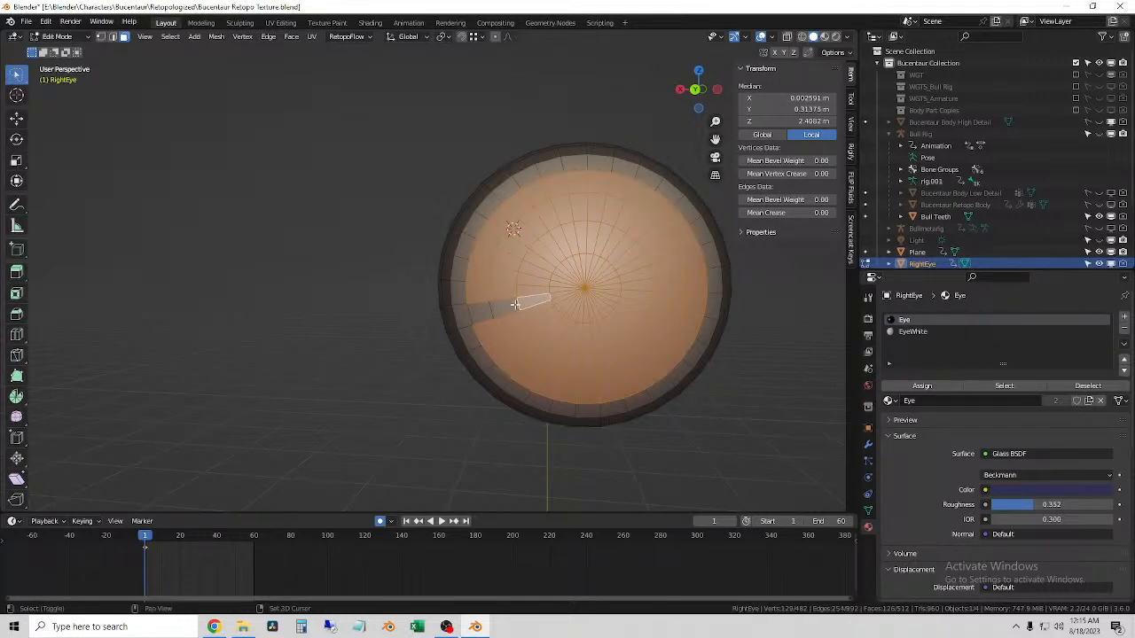
{"action": "middle_click_drag", "start_coordinate": [497, 309], "coordinate": [570, 316]}
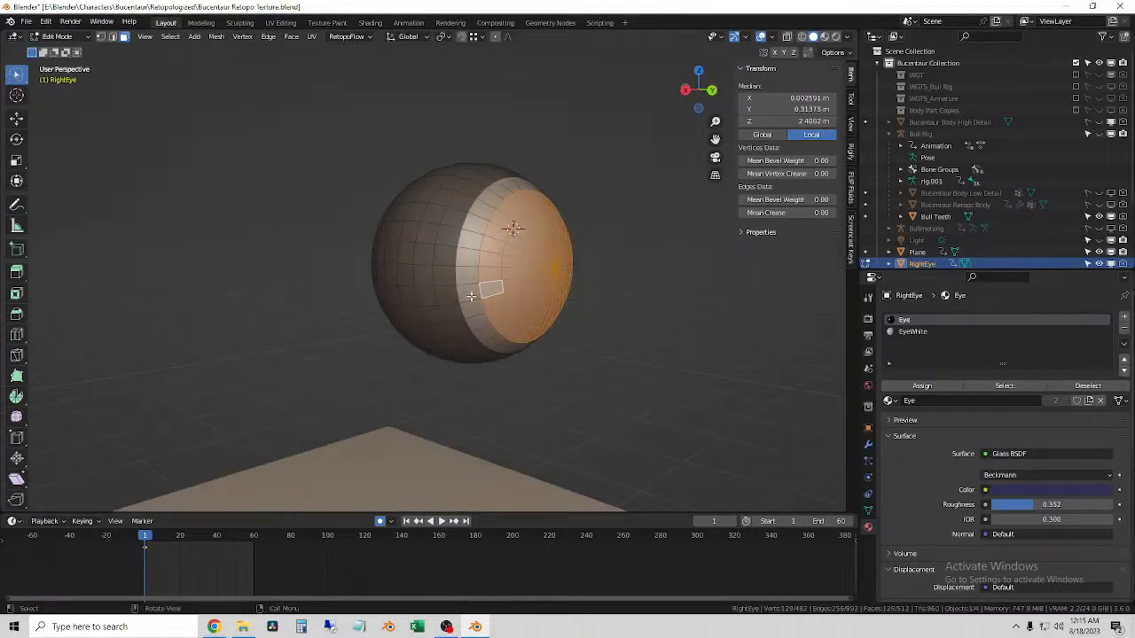
{"action": "middle_click_drag", "start_coordinate": [474, 294], "coordinate": [567, 310]}
- Try scaling down the selected front cap of the eye to about 0.7
{"action": "key", "text": "s"}
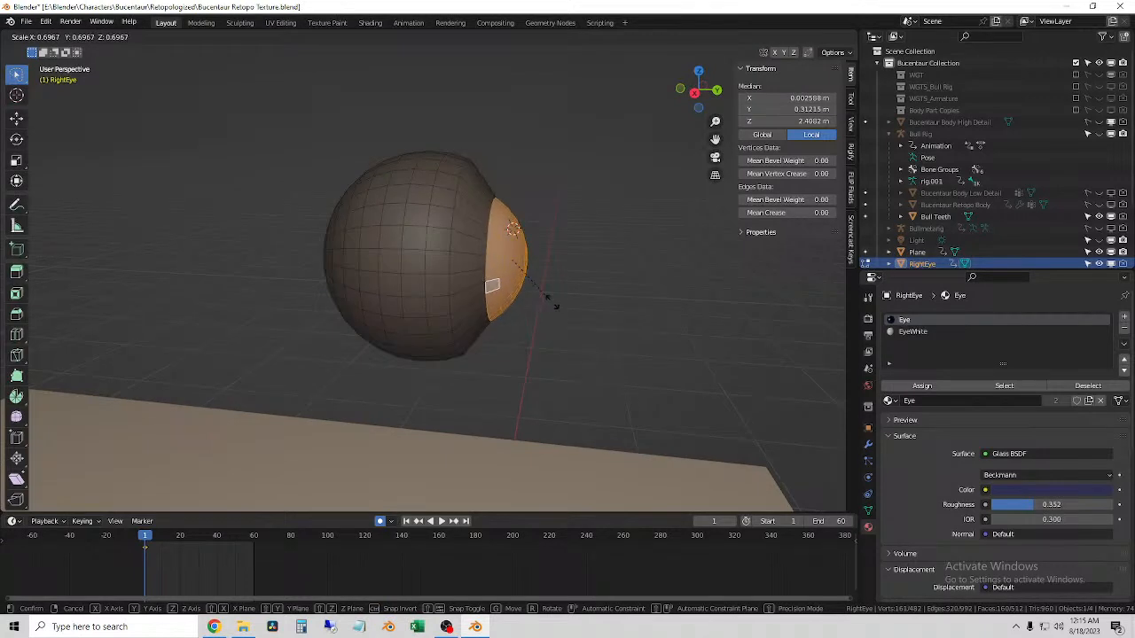
{"action": "left_click", "coordinate": [577, 296]}
{"action": "middle_click_drag", "start_coordinate": [605, 222], "coordinate": [621, 215]}
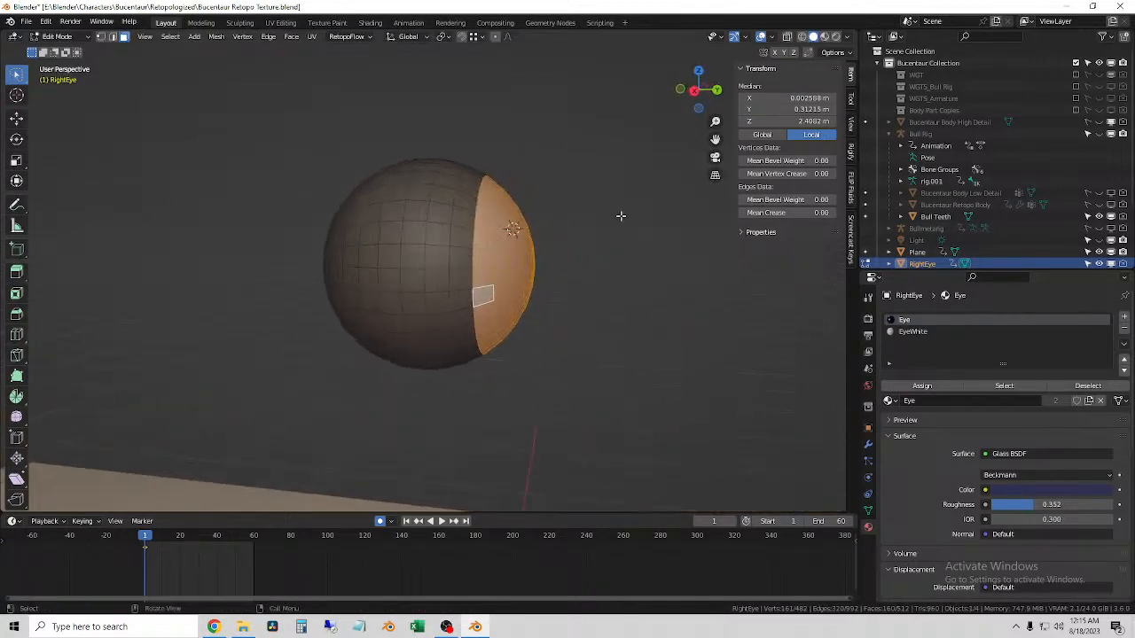
- Scale the selected front cap of the eye to about 0.75 and move it about -0.0057 m along Y
{"action": "left_click", "coordinate": [693, 90]}
{"action": "key", "text": "s"}
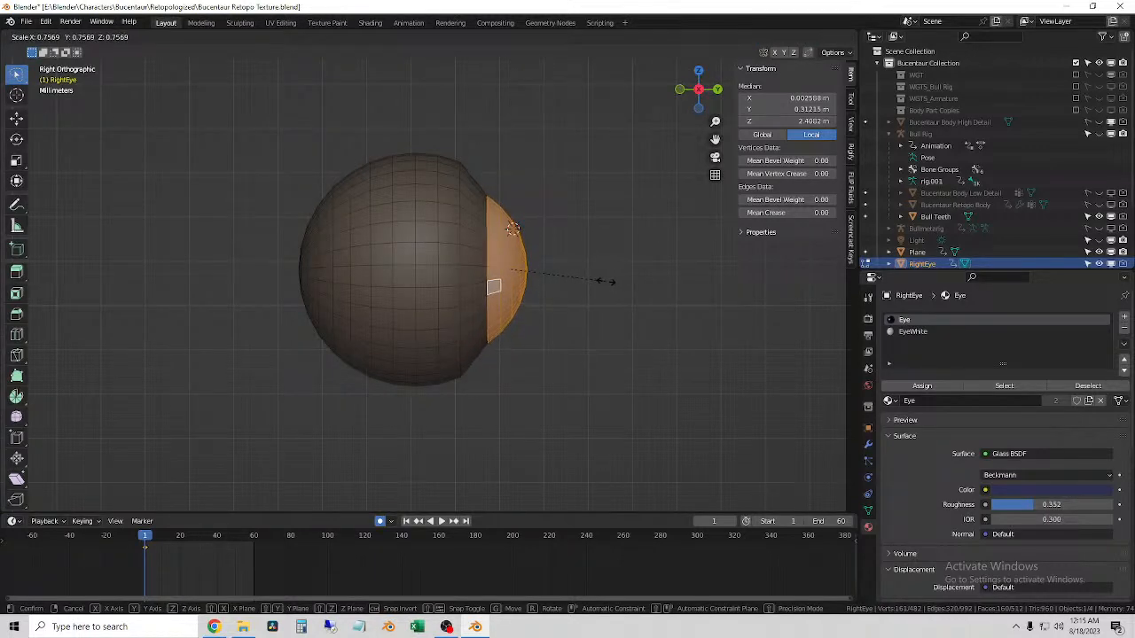
{"action": "left_click", "coordinate": [606, 282]}
{"action": "key", "text": "g"}
{"action": "key", "text": "y"}
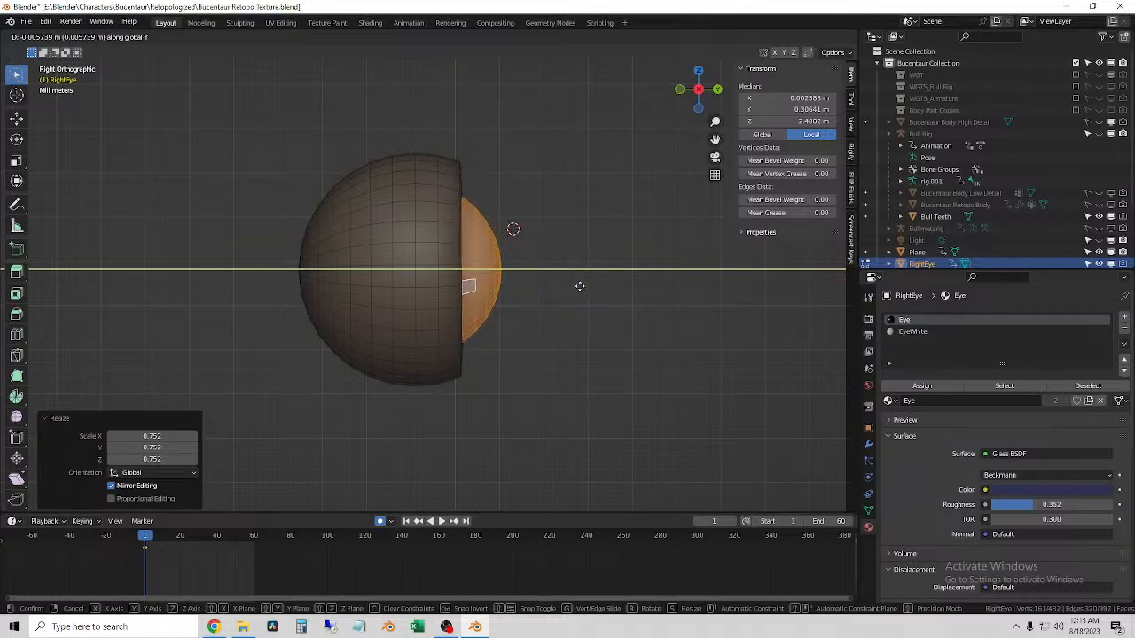
{"action": "left_click", "coordinate": [579, 287]}
- Flatten the front cap to about 0.44 along Y and shift it about -0.0029 m along Y
{"action": "key", "text": "s"}
{"action": "key", "text": "y"}
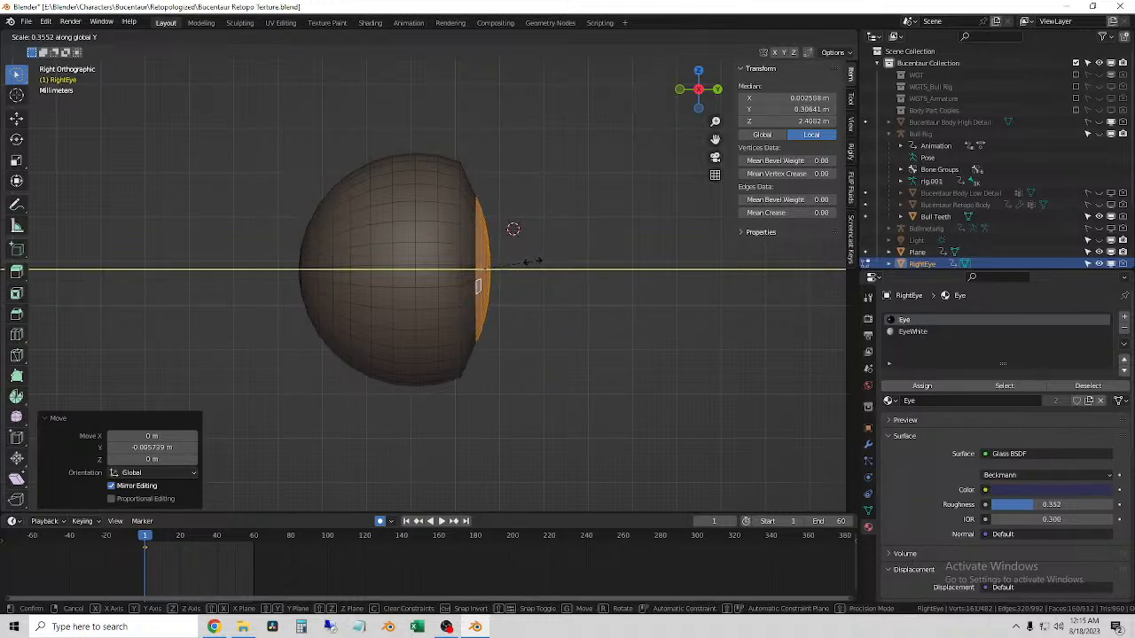
{"action": "left_click", "coordinate": [550, 263]}
{"action": "key", "text": "g"}
{"action": "key", "text": "z"}
{"action": "right_click", "coordinate": [591, 266]}
{"action": "key", "text": "g"}
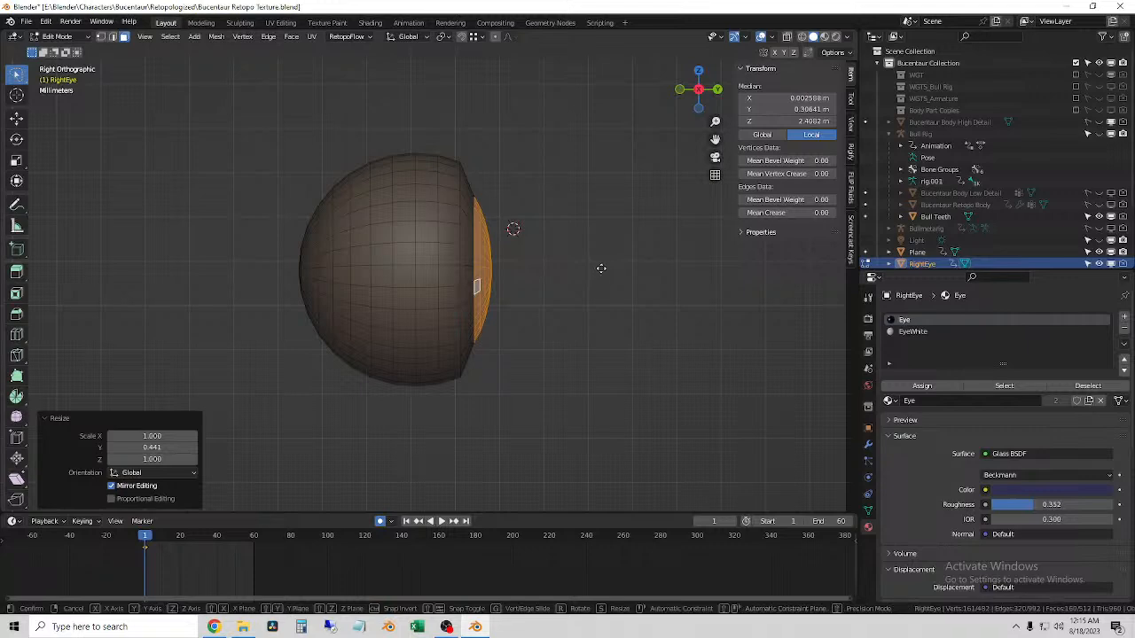
{"action": "key", "text": "y"}
{"action": "left_click", "coordinate": [588, 267]}
- Examine the flattened, recessed front cap of the eye from the front and at an angle
{"action": "middle_click_drag", "start_coordinate": [588, 267], "coordinate": [511, 276]}
{"action": "scroll", "coordinate": [615, 263], "scroll_direction": "up", "scroll_amount": 2}
{"action": "middle_click_drag", "start_coordinate": [641, 266], "coordinate": [507, 289]}
{"action": "scroll", "coordinate": [503, 279], "scroll_direction": "up", "scroll_amount": 4}
{"action": "left_click", "coordinate": [696, 90]}
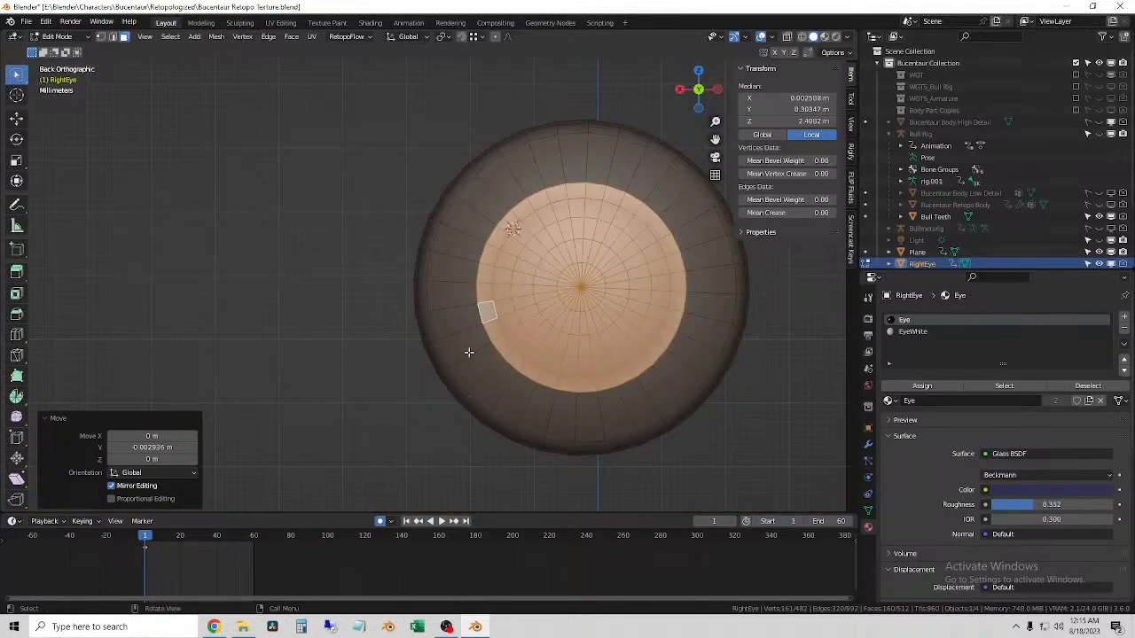
{"action": "scroll", "coordinate": [475, 344], "scroll_direction": "down", "scroll_amount": 2}
{"action": "middle_click_drag", "start_coordinate": [472, 295], "coordinate": [458, 325]}
{"action": "scroll", "coordinate": [575, 380], "scroll_direction": "down", "scroll_amount": 2}
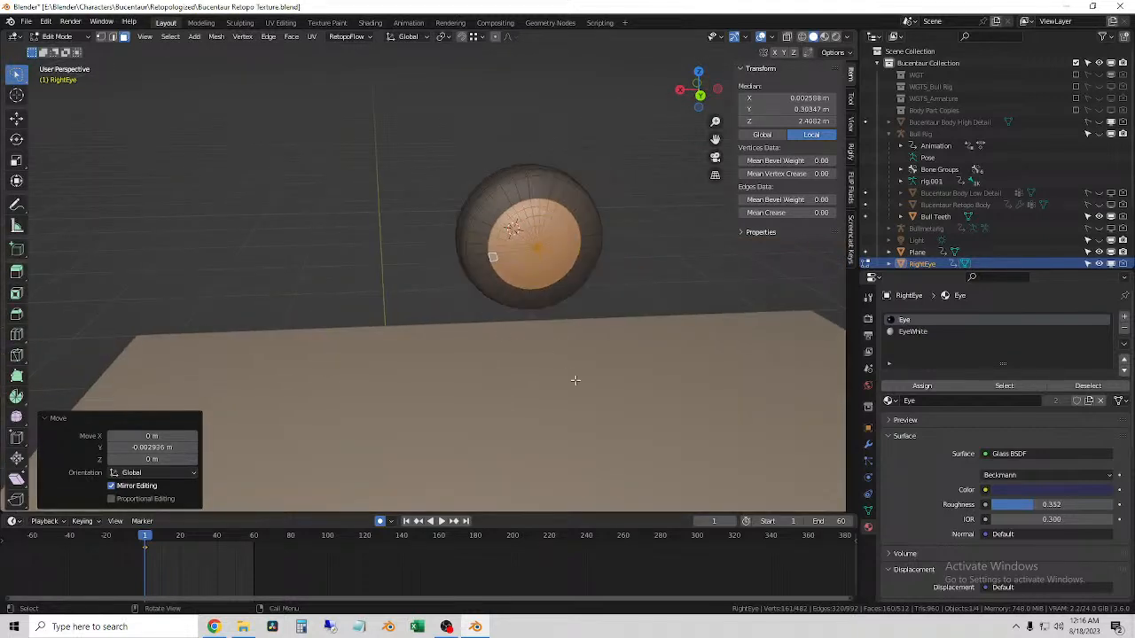
{"action": "left_click", "coordinate": [700, 97]}
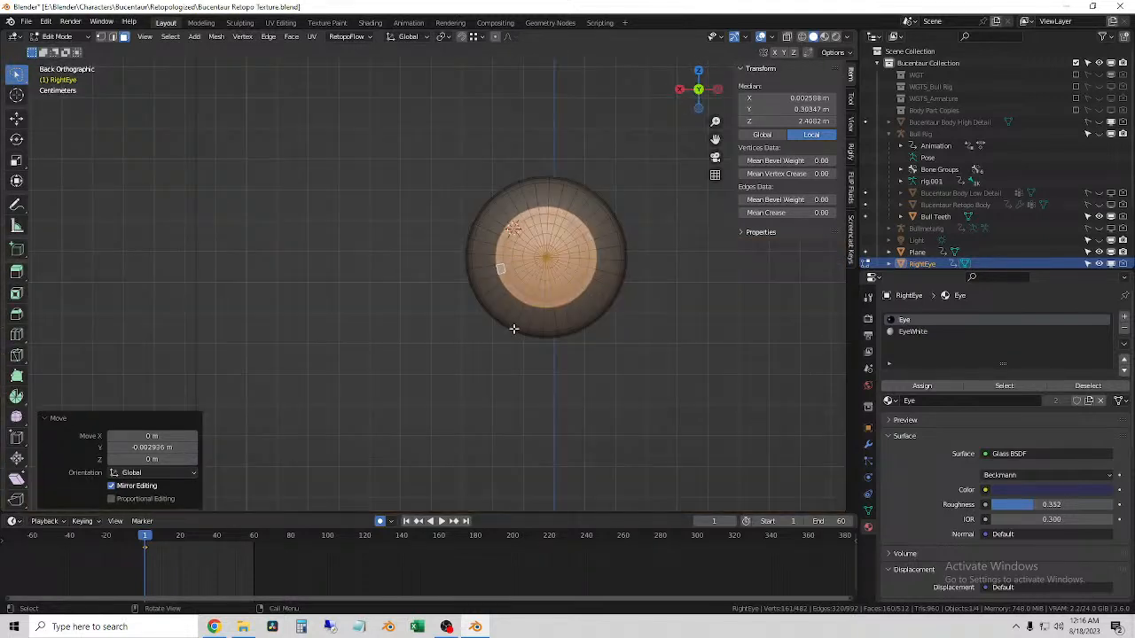
{"action": "middle_click_drag", "start_coordinate": [476, 308], "coordinate": [438, 237]}
- Select the edge loop around the eye's outer front rim and try extruding it forward by about 0.007 m
{"action": "left_click_drag", "start_coordinate": [438, 238], "coordinate": [479, 262]}
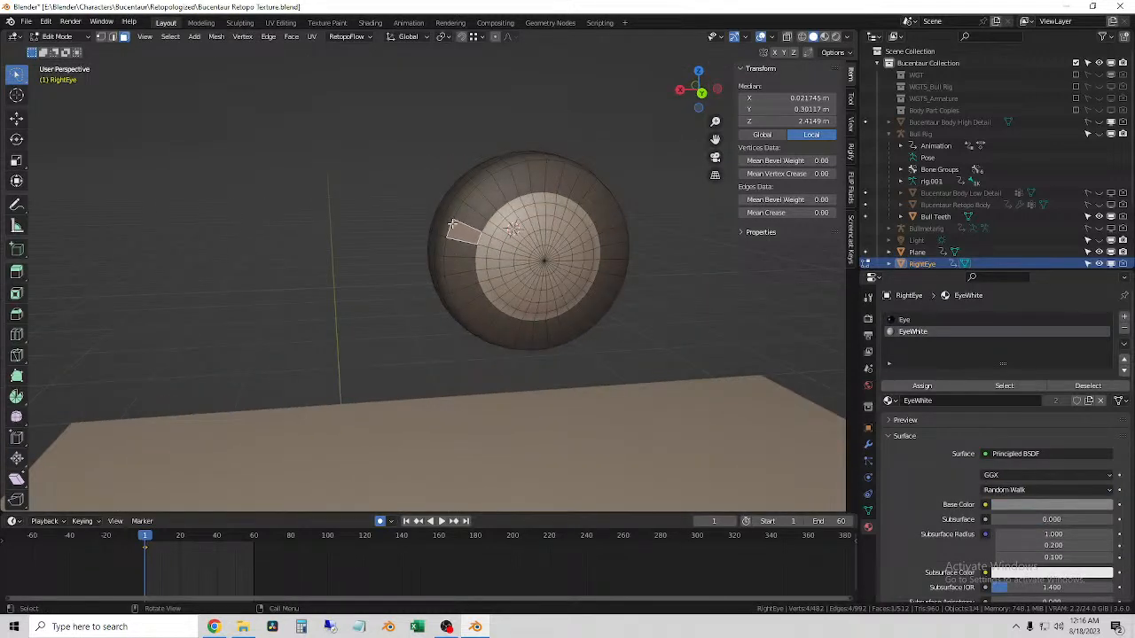
{"action": "middle_click_drag", "start_coordinate": [457, 215], "coordinate": [448, 251]}
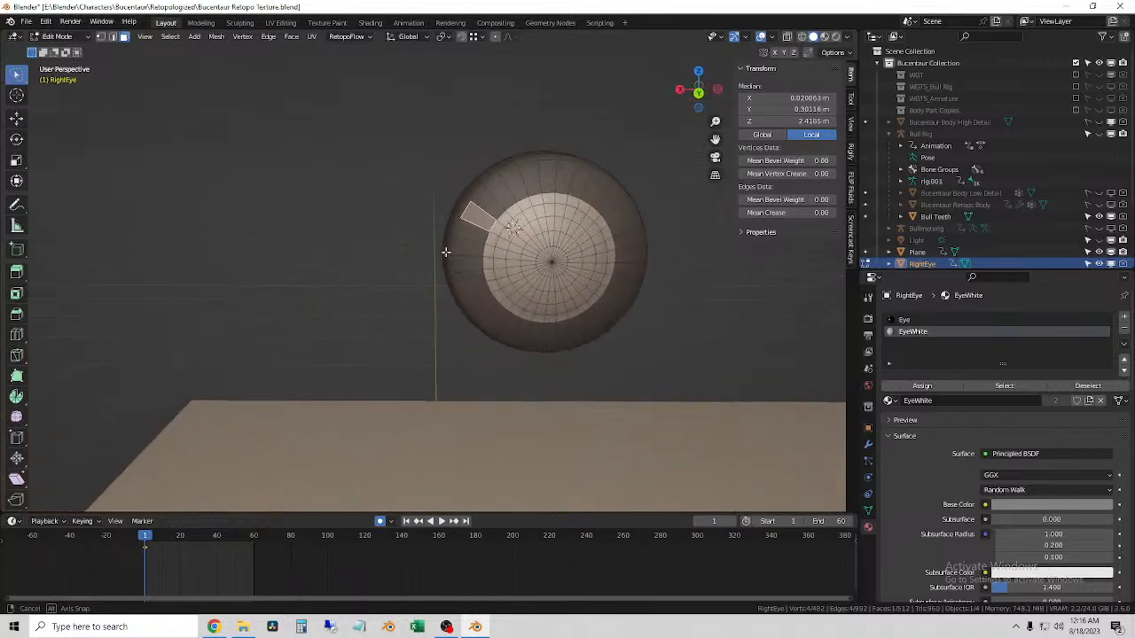
{"action": "left_click", "coordinate": [477, 193]}
{"action": "key", "text": "2"}
{"action": "left_click", "coordinate": [472, 193], "text": "alt"}
{"action": "middle_click_drag", "start_coordinate": [471, 193], "coordinate": [620, 182]}
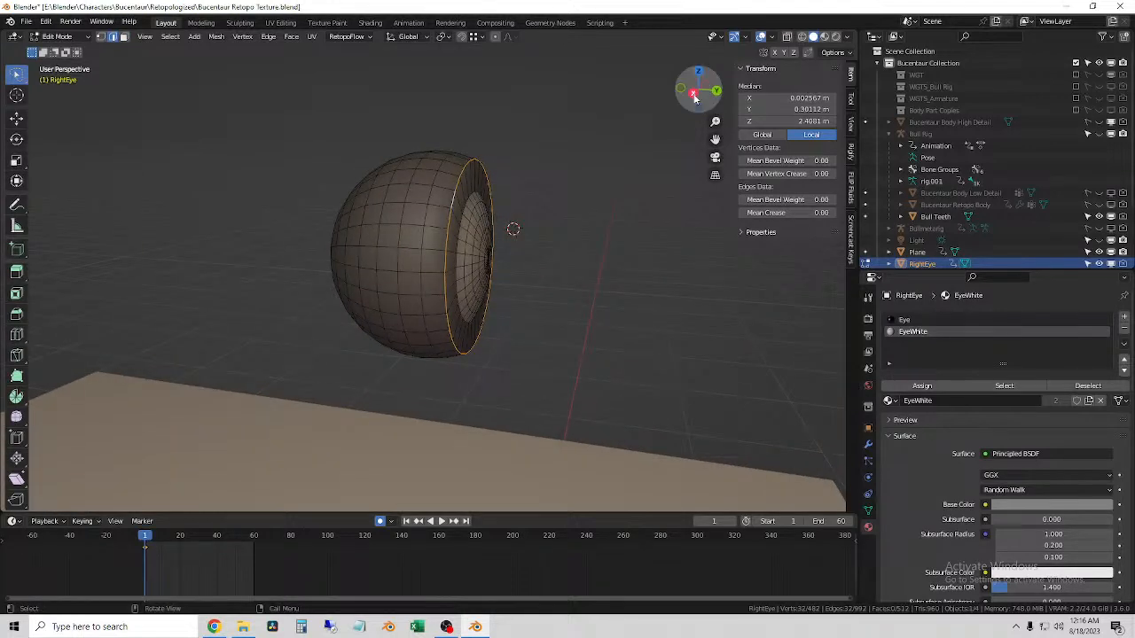
{"action": "middle_click_drag", "start_coordinate": [545, 236], "coordinate": [543, 246]}
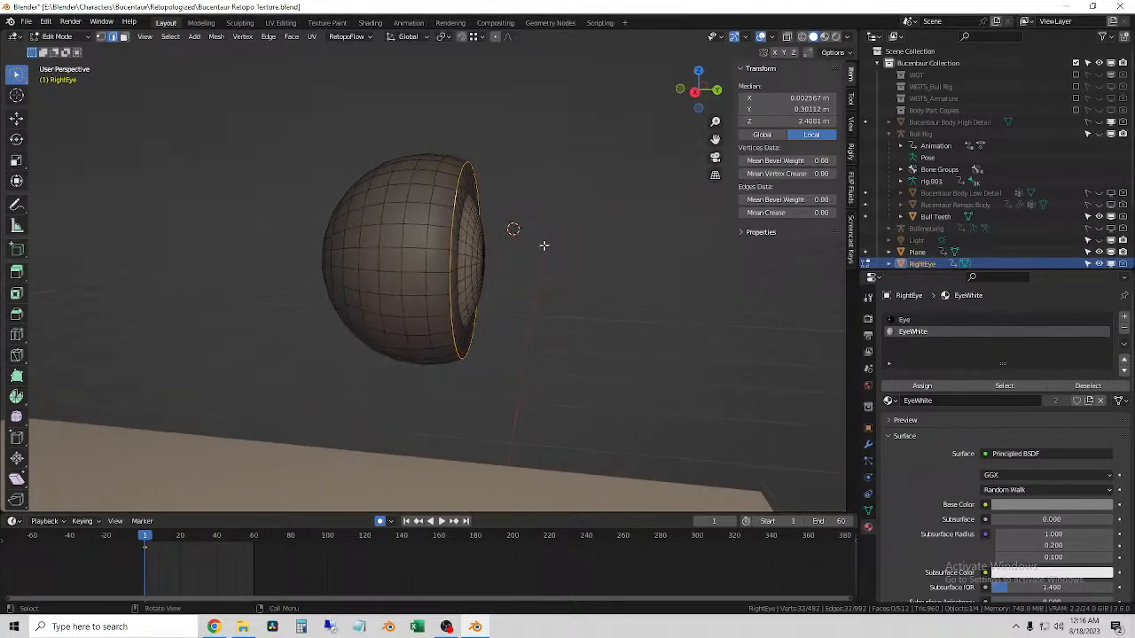
{"action": "key", "text": "g"}
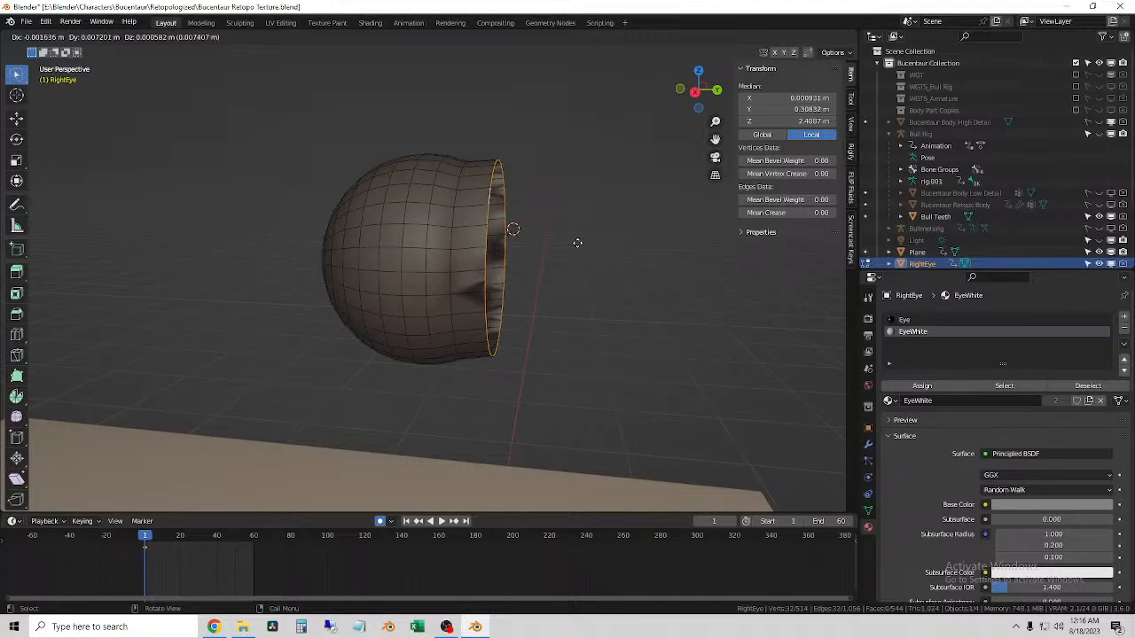
{"action": "left_click", "coordinate": [577, 242]}
- Face the eye's front pole, switch to face selection and try selecting the cap's inner face rings
{"action": "mouse_move", "coordinate": [612, 245]}
{"action": "middle_mouse_down"}
{"action": "mouse_move", "coordinate": [438, 257]}
{"action": "mouse_move", "coordinate": [460, 252]}
{"action": "middle_mouse_up"}
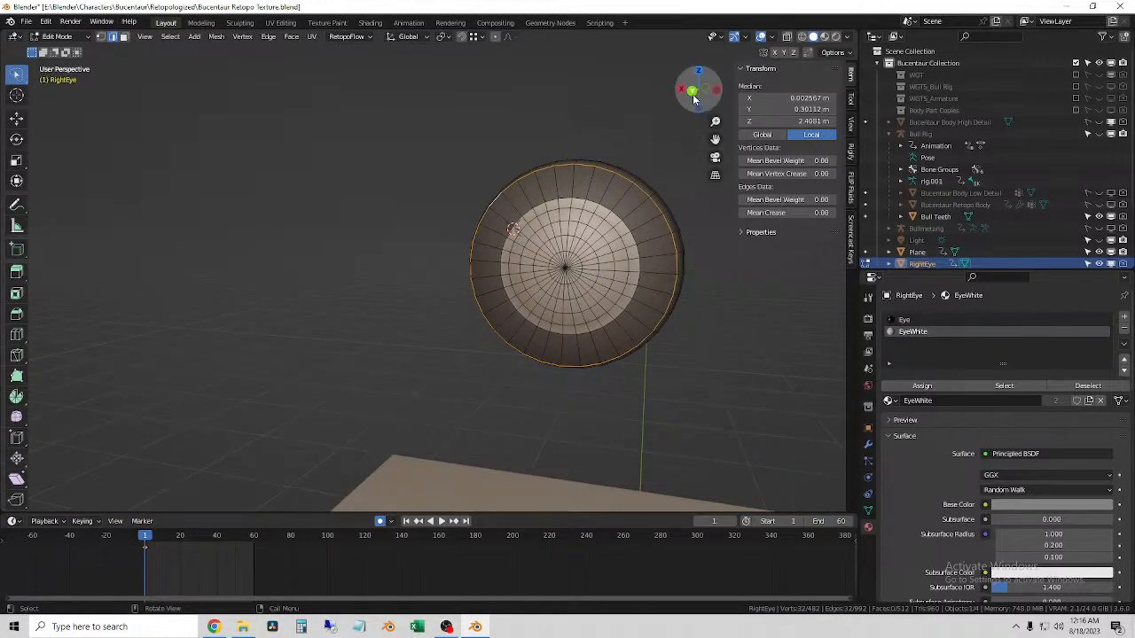
{"action": "scroll", "coordinate": [622, 238], "scroll_direction": "up", "scroll_amount": 2}
{"action": "left_click", "coordinate": [691, 90]}
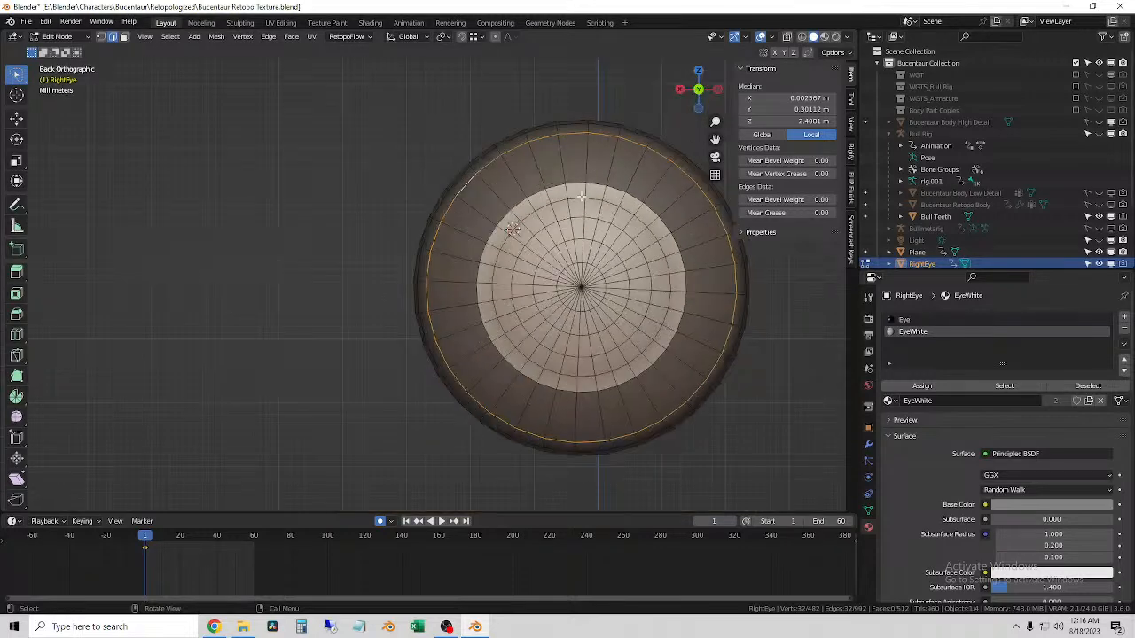
{"action": "scroll", "coordinate": [453, 304], "scroll_direction": "up", "scroll_amount": 2}
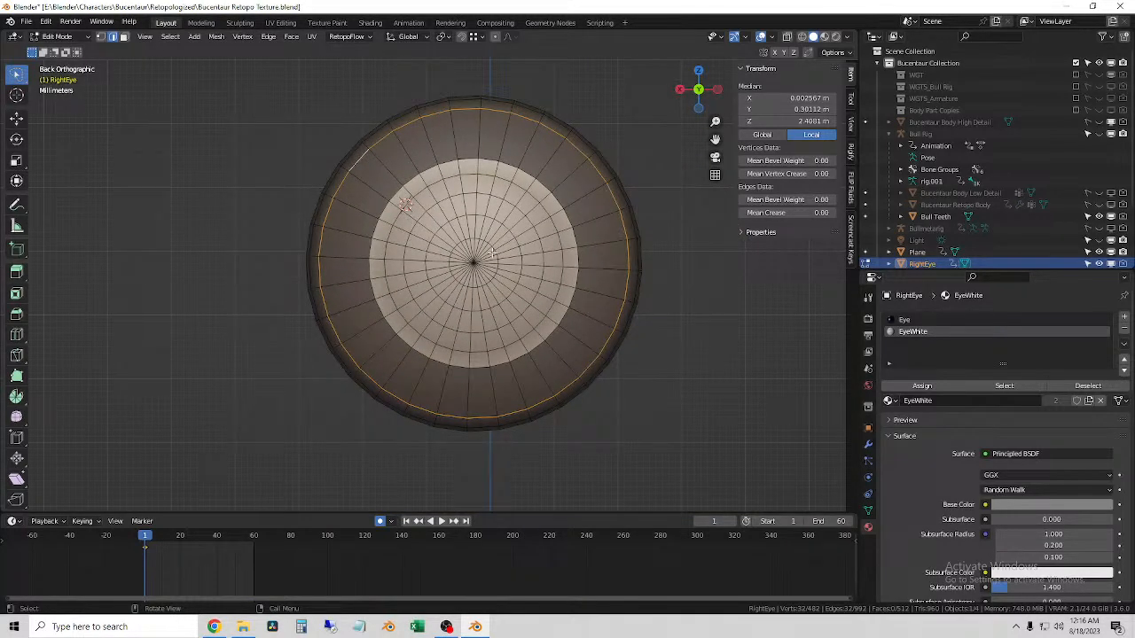
{"action": "mouse_move", "coordinate": [420, 186]}
{"action": "left_mouse_down"}
{"action": "mouse_move", "coordinate": [496, 170]}
{"action": "mouse_move", "coordinate": [554, 226]}
{"action": "mouse_move", "coordinate": [570, 298]}
{"action": "mouse_move", "coordinate": [481, 364]}
{"action": "mouse_move", "coordinate": [404, 337]}
{"action": "mouse_move", "coordinate": [375, 282]}
{"action": "mouse_move", "coordinate": [390, 213]}
{"action": "mouse_move", "coordinate": [406, 197]}
{"action": "left_mouse_up"}
{"action": "key", "text": "3"}
{"action": "left_click", "coordinate": [547, 232], "text": "shift"}
{"action": "left_click", "coordinate": [550, 244], "text": "shift"}
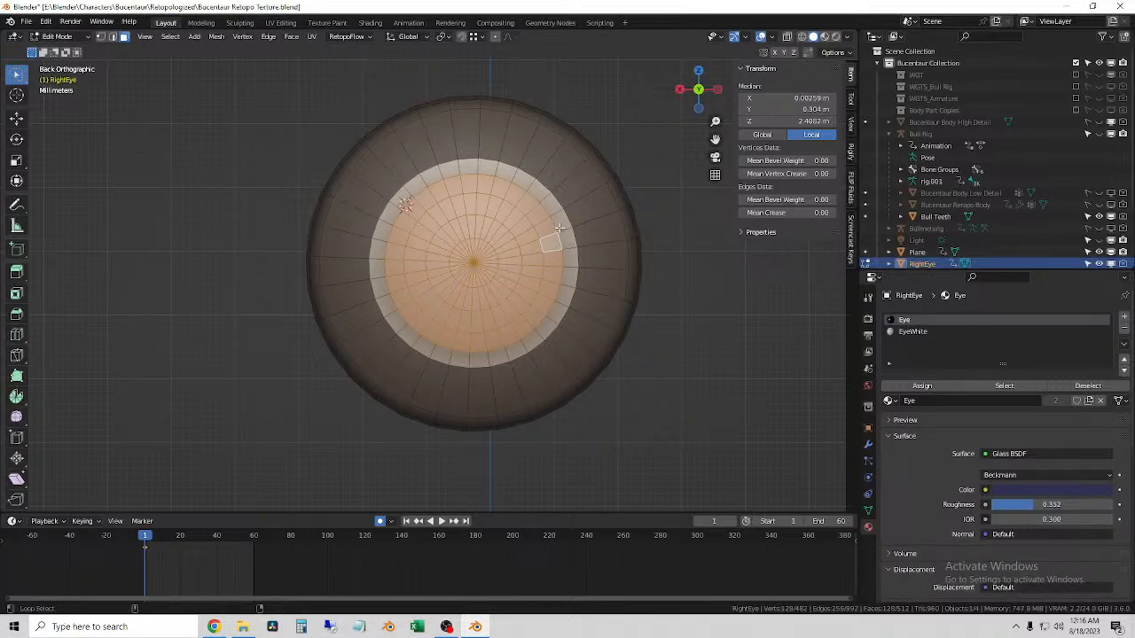
{"action": "left_click", "coordinate": [511, 245], "text": "shift"}
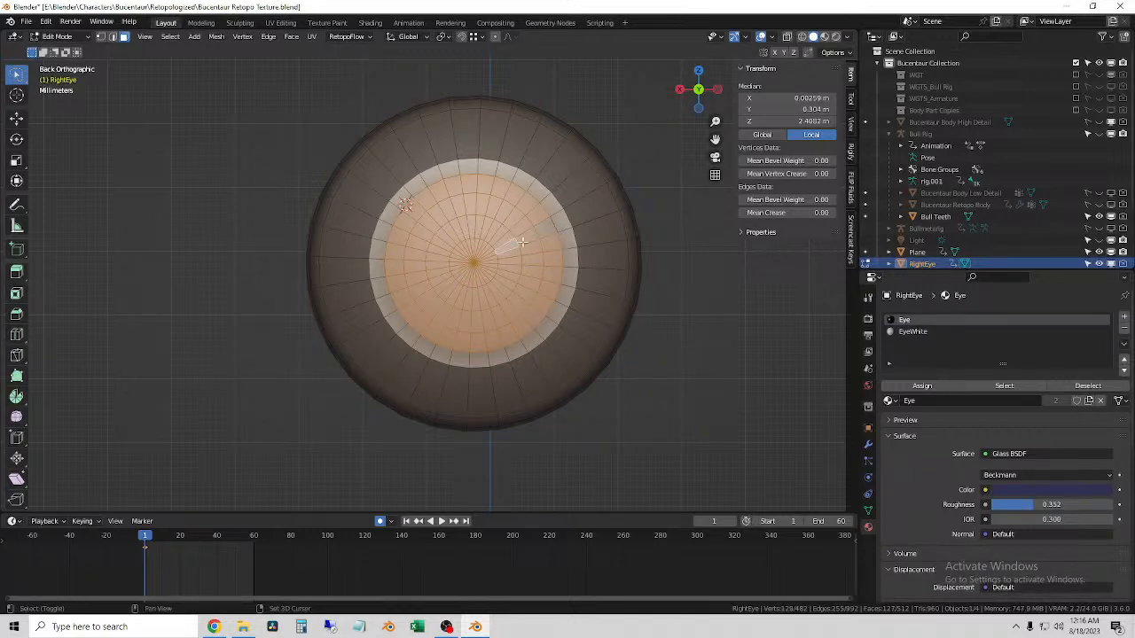
- Select all five concentric face rings of the recessed front cap, from the outermost ring in to the pole
{"action": "left_click", "coordinate": [561, 228], "text": "ctrl+alt"}
{"action": "left_click", "coordinate": [546, 229], "text": "ctrl+alt+shift"}
{"action": "left_click", "coordinate": [519, 246], "text": "ctrl+alt+shift"}
{"action": "left_click", "coordinate": [505, 248], "text": "ctrl+alt+shift"}
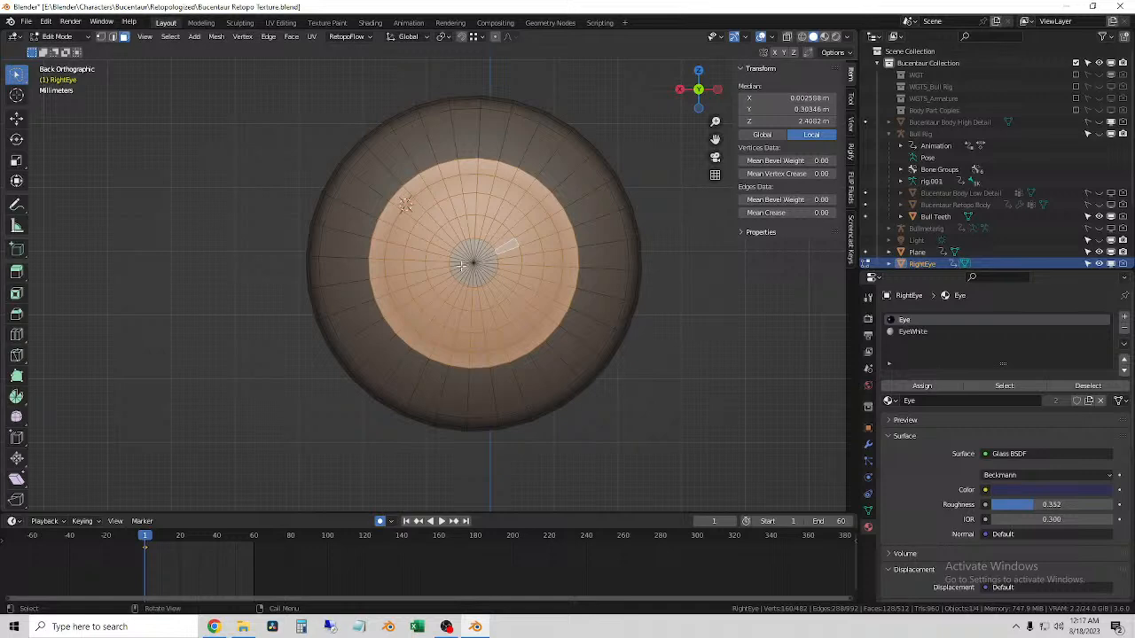
{"action": "left_click", "coordinate": [462, 266], "text": "ctrl+alt+shift"}
- Duplicate the selected cap faces and move the copy about 0.0092 m along Y, in front of the eye
{"action": "middle_click_drag", "start_coordinate": [462, 266], "coordinate": [562, 258]}
{"action": "key", "text": "g"}
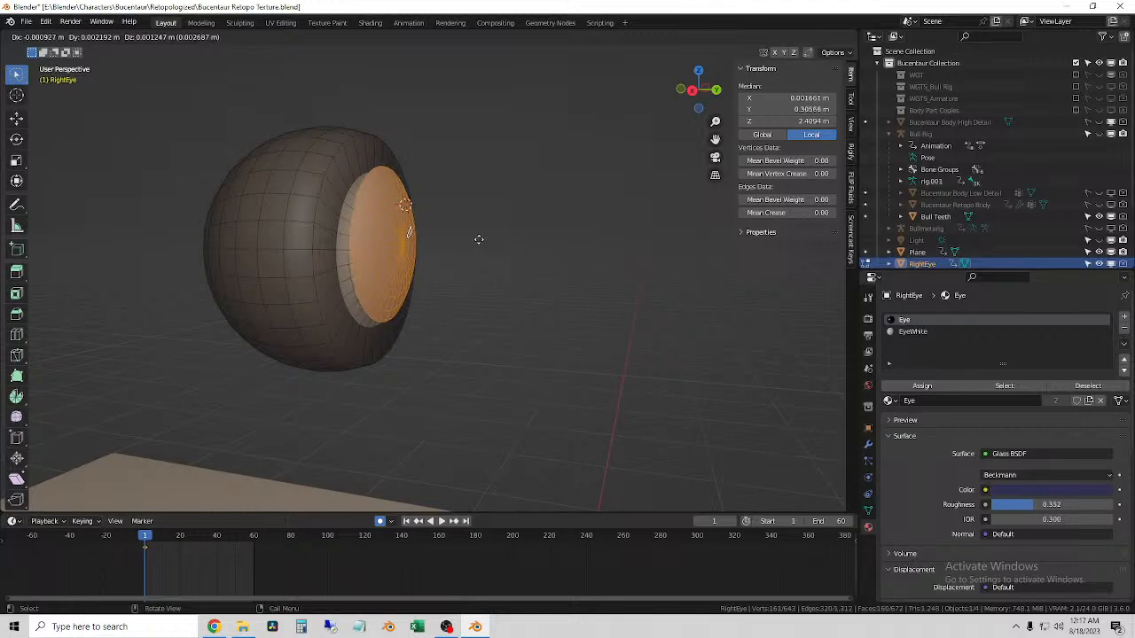
{"action": "key", "text": "y"}
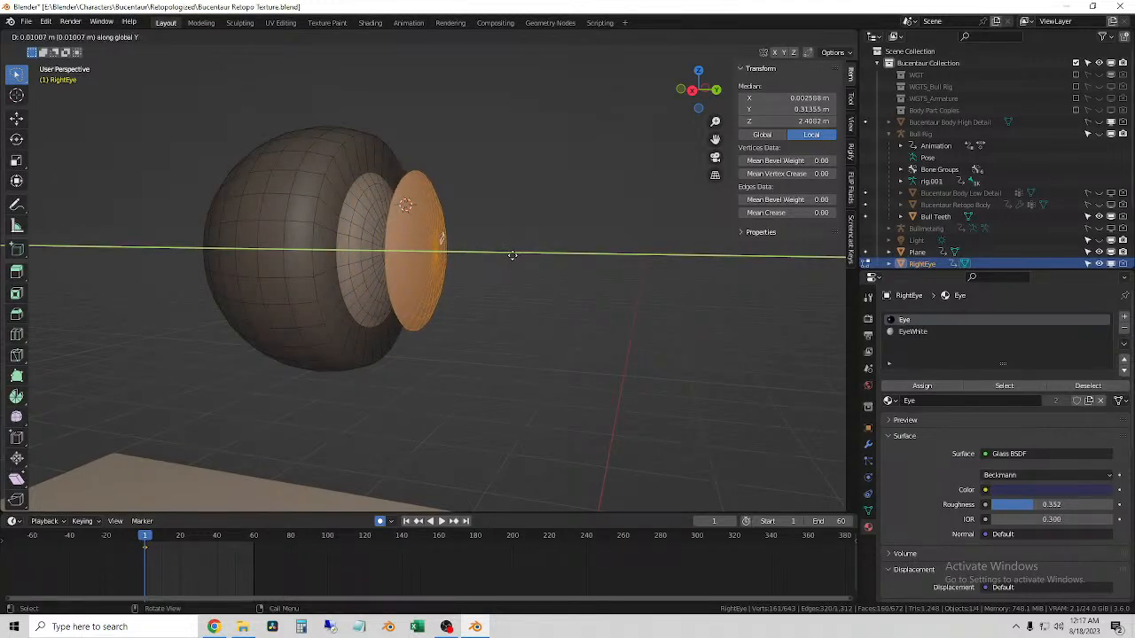
{"action": "left_click", "coordinate": [506, 261]}
{"action": "middle_click_drag", "start_coordinate": [506, 261], "coordinate": [424, 266]}
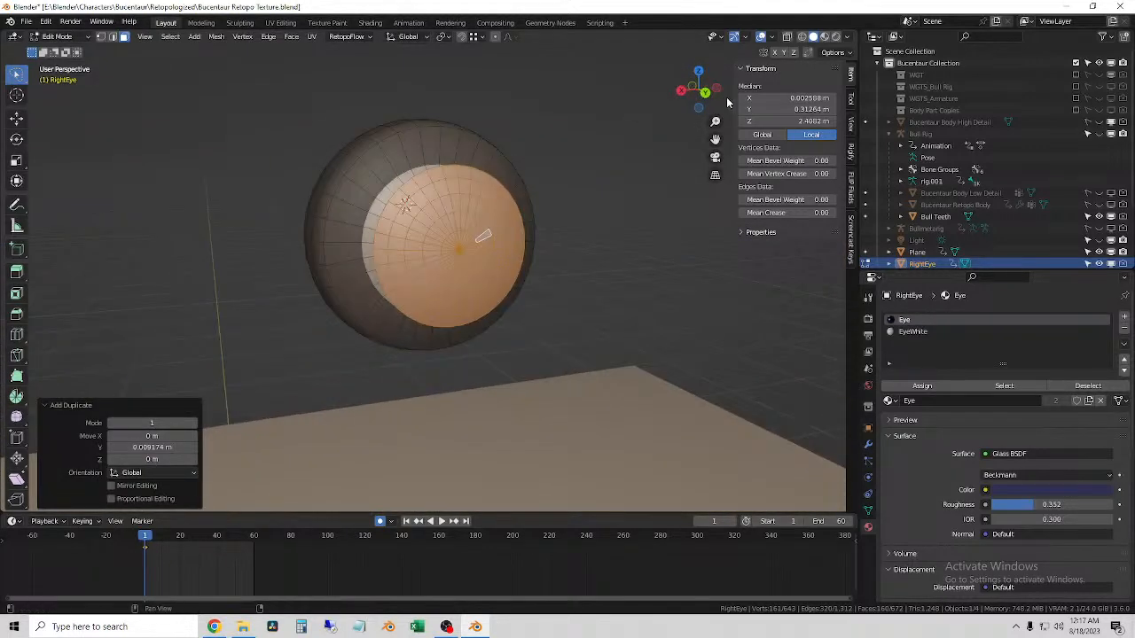
- Scale the duplicated cap to about 1.46 so it nearly covers the eye's front opening
{"action": "left_click", "coordinate": [705, 95]}
{"action": "key", "text": "s"}
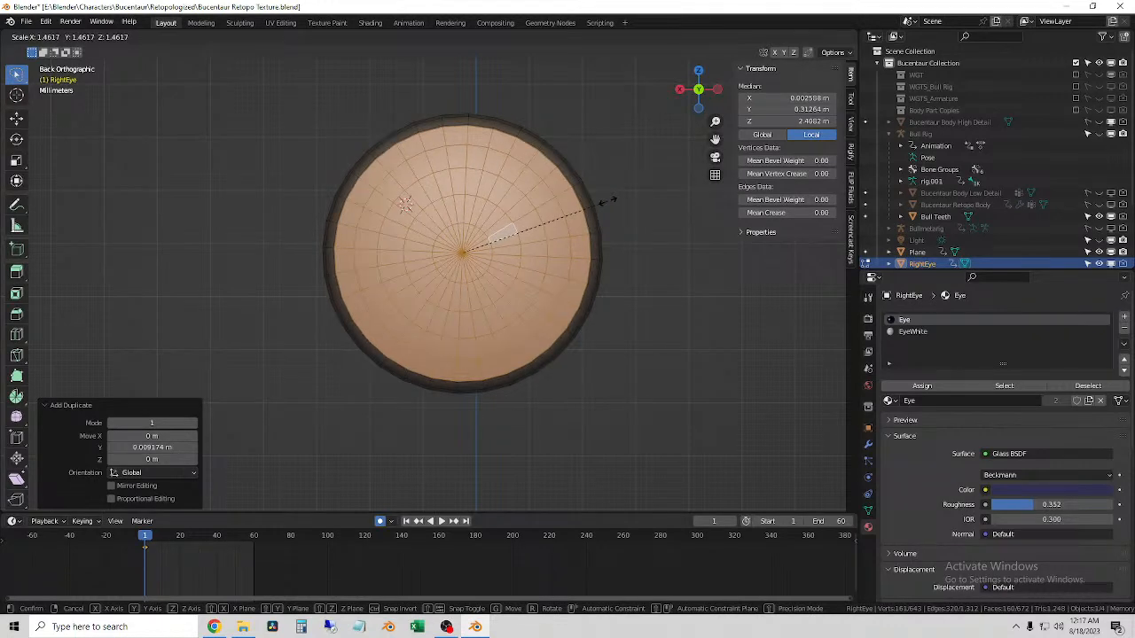
{"action": "left_click", "coordinate": [608, 201]}
{"action": "mouse_move", "coordinate": [633, 132]}
{"action": "middle_mouse_down"}
{"action": "mouse_move", "coordinate": [567, 190]}
{"action": "mouse_move", "coordinate": [638, 151]}
{"action": "middle_mouse_up"}
{"action": "left_click", "coordinate": [694, 92]}
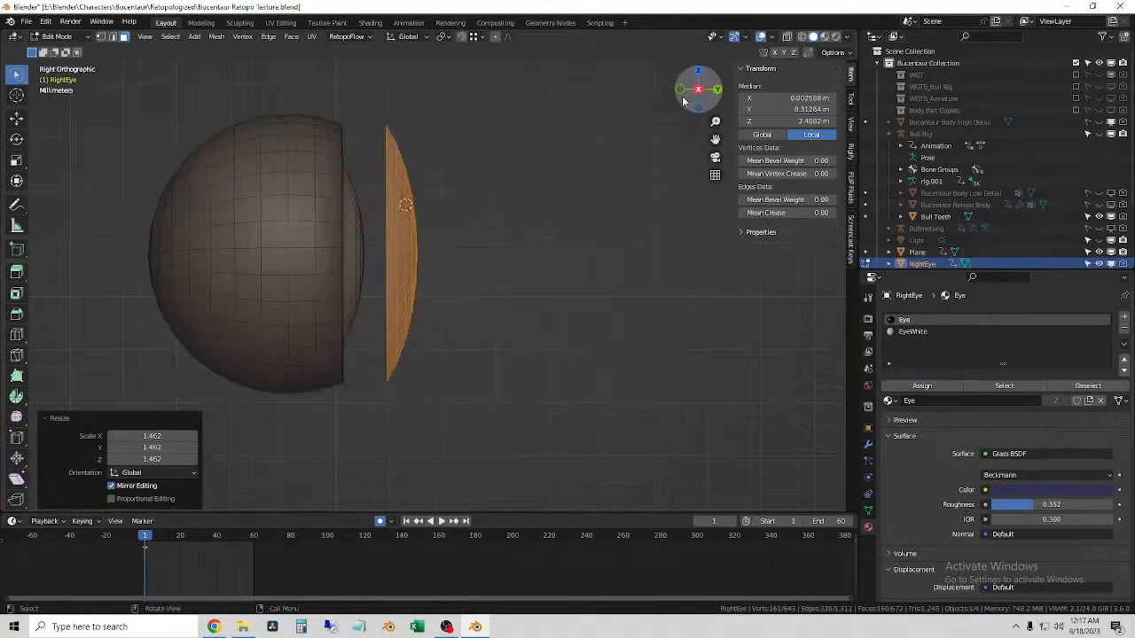
- Turn on X-ray, select the whole duplicated cap and move it along Y toward the eyeball
{"action": "left_click", "coordinate": [385, 157], "text": "alt"}
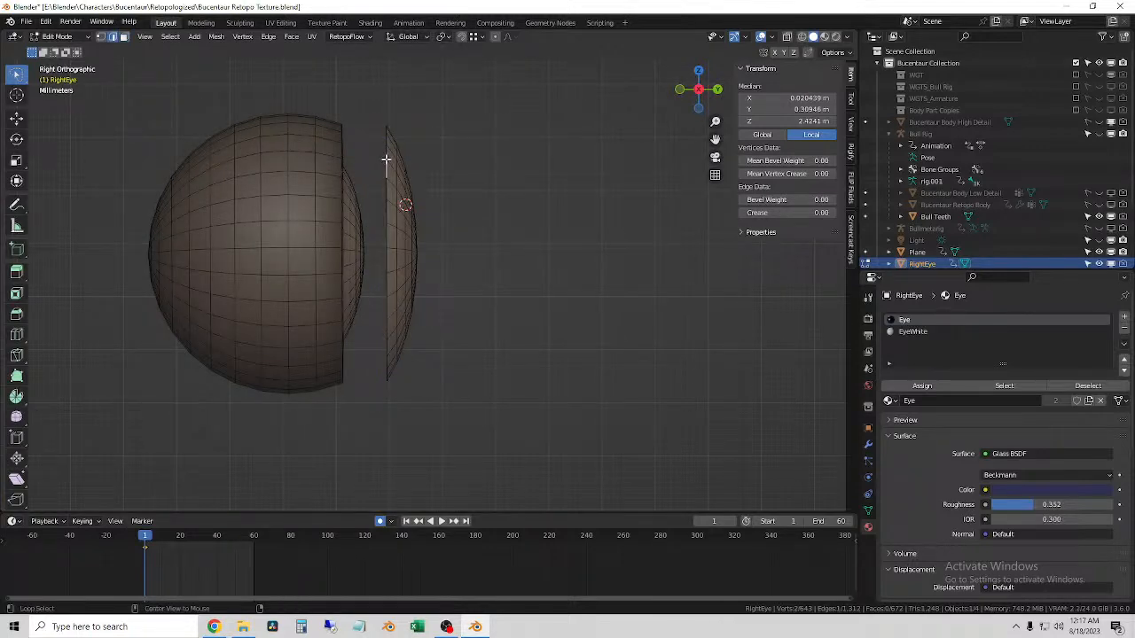
{"action": "middle_click_drag", "start_coordinate": [485, 191], "coordinate": [568, 159]}
{"action": "left_click", "coordinate": [698, 89]}
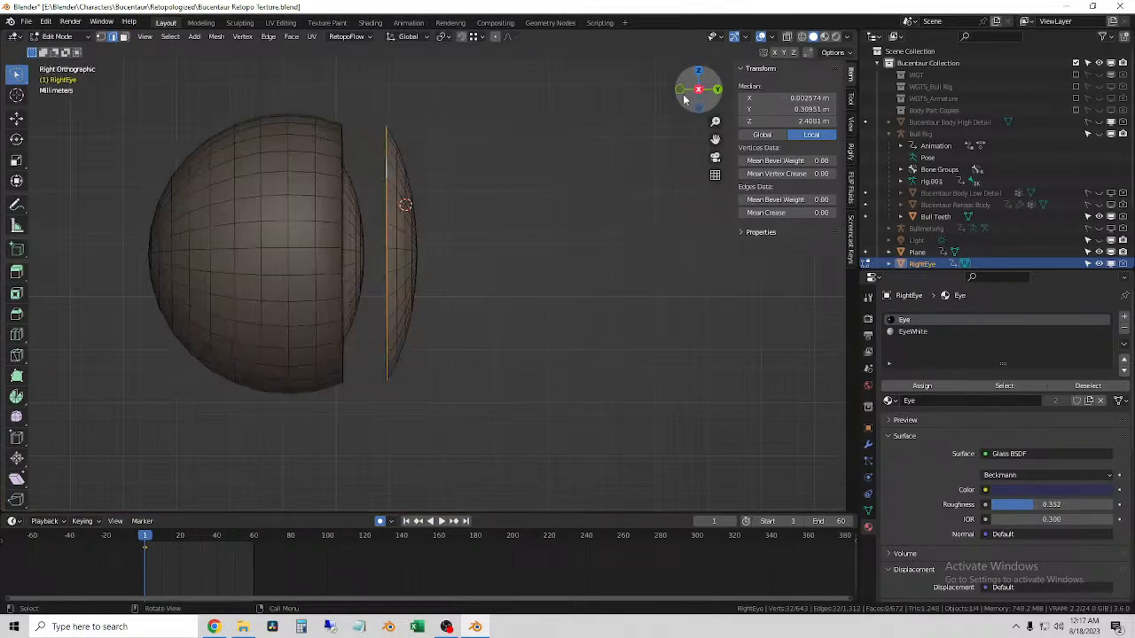
{"action": "mouse_move", "coordinate": [493, 452]}
{"action": "left_mouse_down"}
{"action": "mouse_move", "coordinate": [392, 116]}
{"action": "mouse_move", "coordinate": [389, 127]}
{"action": "left_mouse_up"}
{"action": "left_click", "coordinate": [786, 38]}
{"action": "mouse_move", "coordinate": [377, 99]}
{"action": "left_mouse_down"}
{"action": "mouse_move", "coordinate": [404, 422]}
{"action": "mouse_move", "coordinate": [375, 352]}
{"action": "left_mouse_up"}
{"action": "key", "text": "g"}
{"action": "key", "text": "y"}
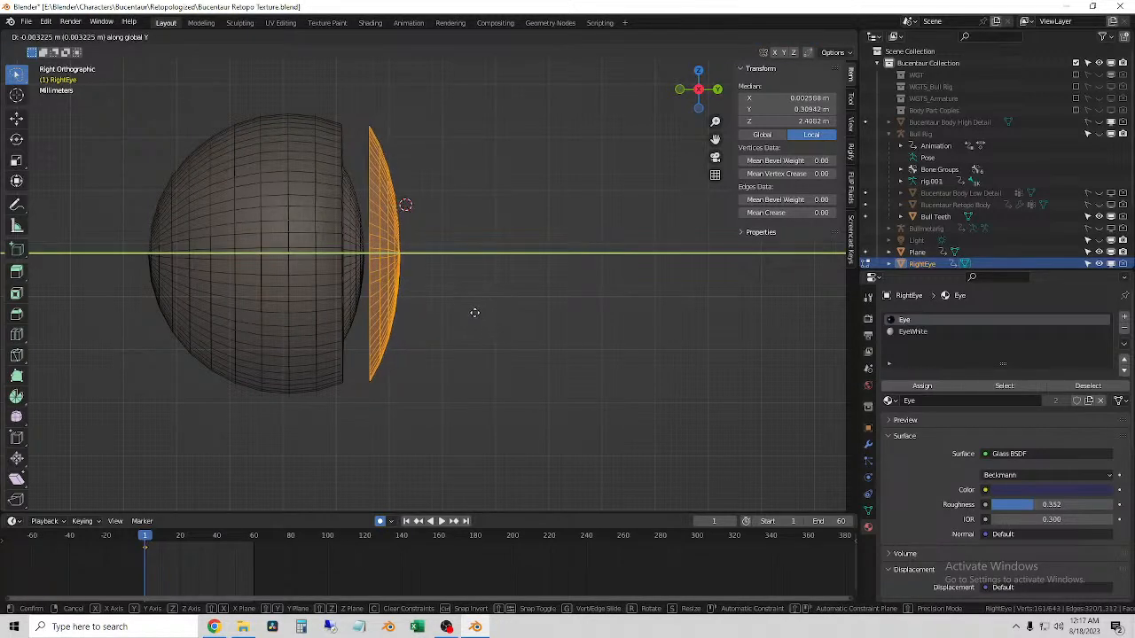
{"action": "left_click", "coordinate": [452, 303]}
- Turn off X-ray, select the duplicated cap's rim edge loop and move it about -0.0033 m along Y to the eyeball's rim
{"action": "left_click", "coordinate": [416, 246]}
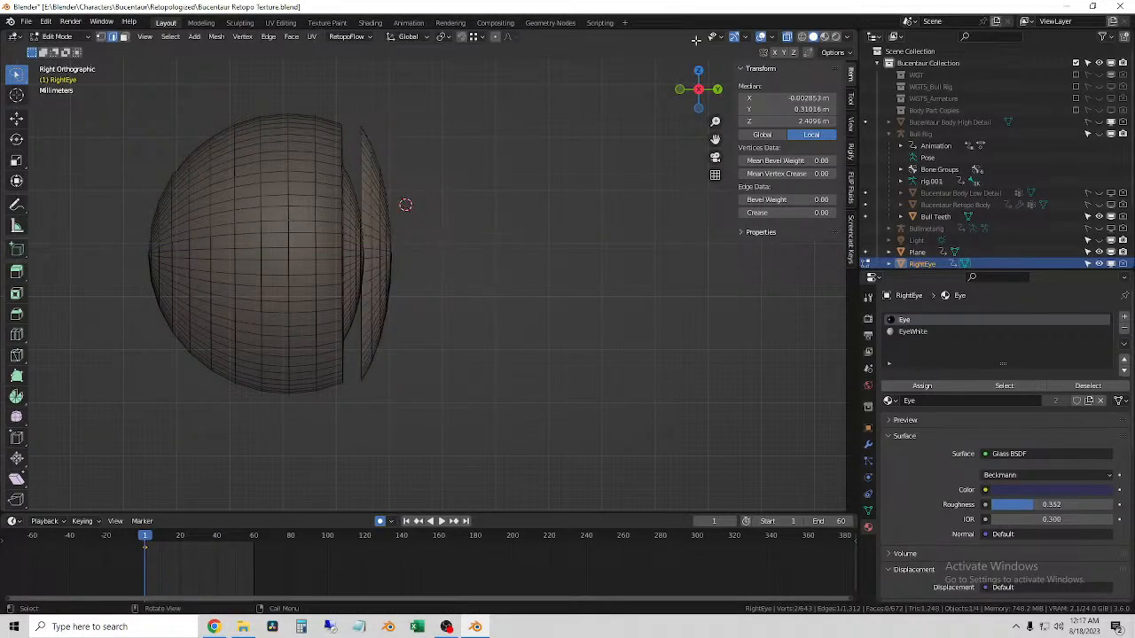
{"action": "left_click", "coordinate": [786, 38]}
{"action": "left_click", "coordinate": [375, 174], "text": "alt"}
{"action": "key", "text": "g"}
{"action": "key", "text": "y"}
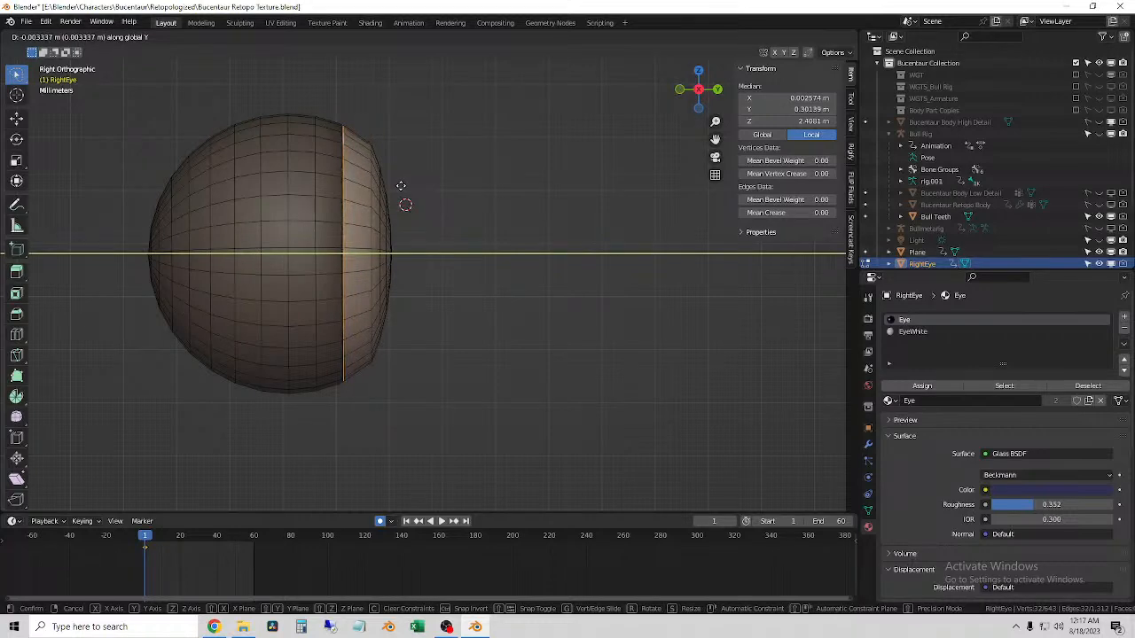
{"action": "left_click", "coordinate": [401, 186]}
- Place the 3D cursor near the eye's rim and nudge the cap's rim loop about -0.00025 m along Y
{"action": "middle_click_drag", "start_coordinate": [456, 187], "coordinate": [622, 127]}
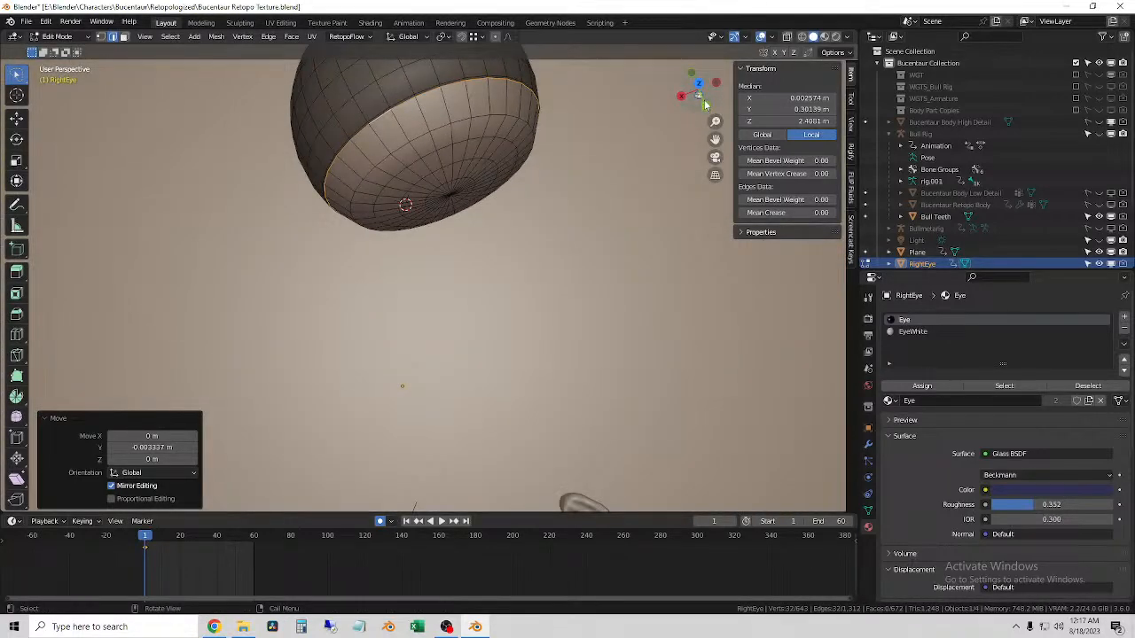
{"action": "middle_click_drag", "start_coordinate": [585, 171], "coordinate": [534, 289], "text": "shift"}
{"action": "scroll", "coordinate": [534, 289], "scroll_direction": "up", "scroll_amount": 1}
{"action": "right_click", "coordinate": [406, 211], "text": "shift"}
{"action": "scroll", "coordinate": [407, 212], "scroll_direction": "up", "scroll_amount": 3}
{"action": "middle_click_drag", "start_coordinate": [408, 213], "coordinate": [527, 141]}
{"action": "key", "text": "g"}
{"action": "key", "text": "y"}
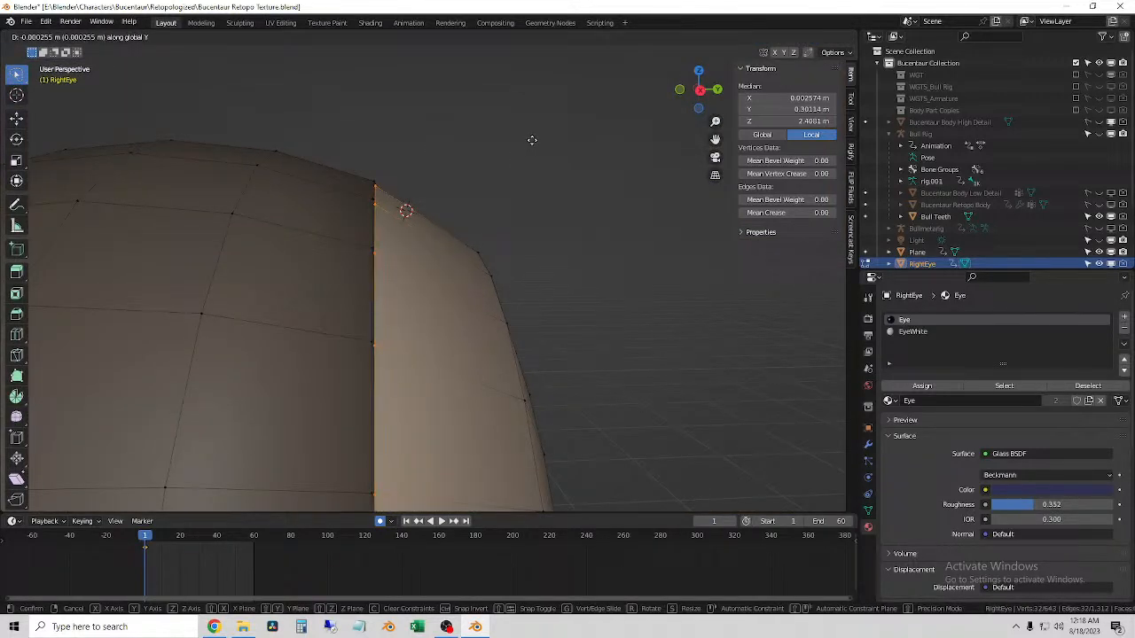
{"action": "left_click", "coordinate": [533, 136]}
- Scale the cap's rim loop to about 1.009 to match the eyeball's rim
{"action": "middle_click_drag", "start_coordinate": [535, 165], "coordinate": [516, 186]}
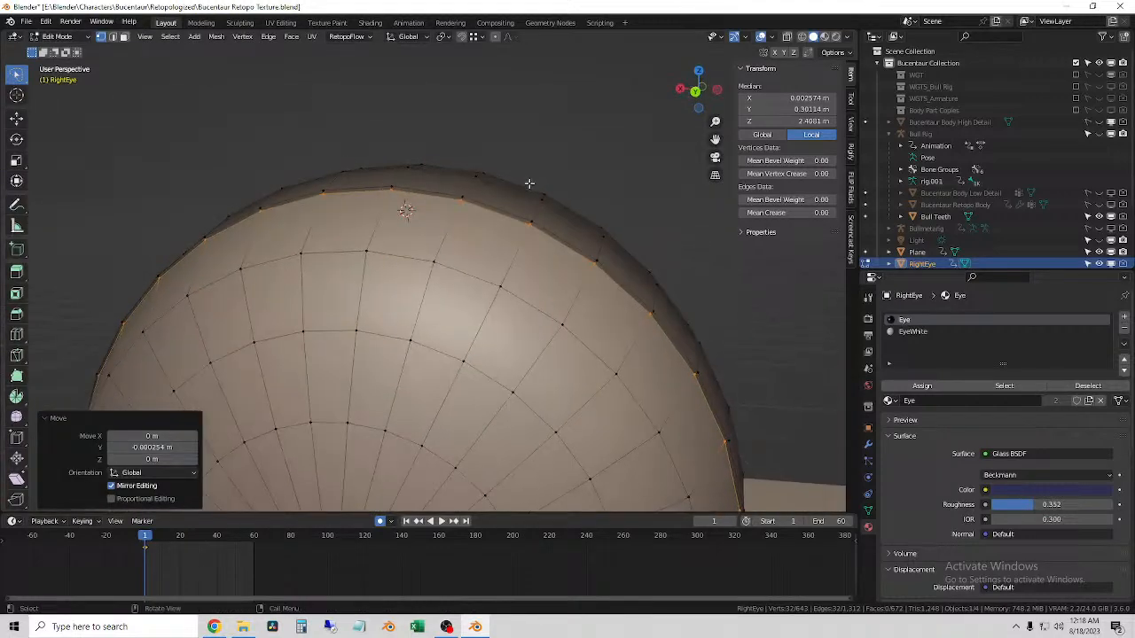
{"action": "key", "text": "s"}
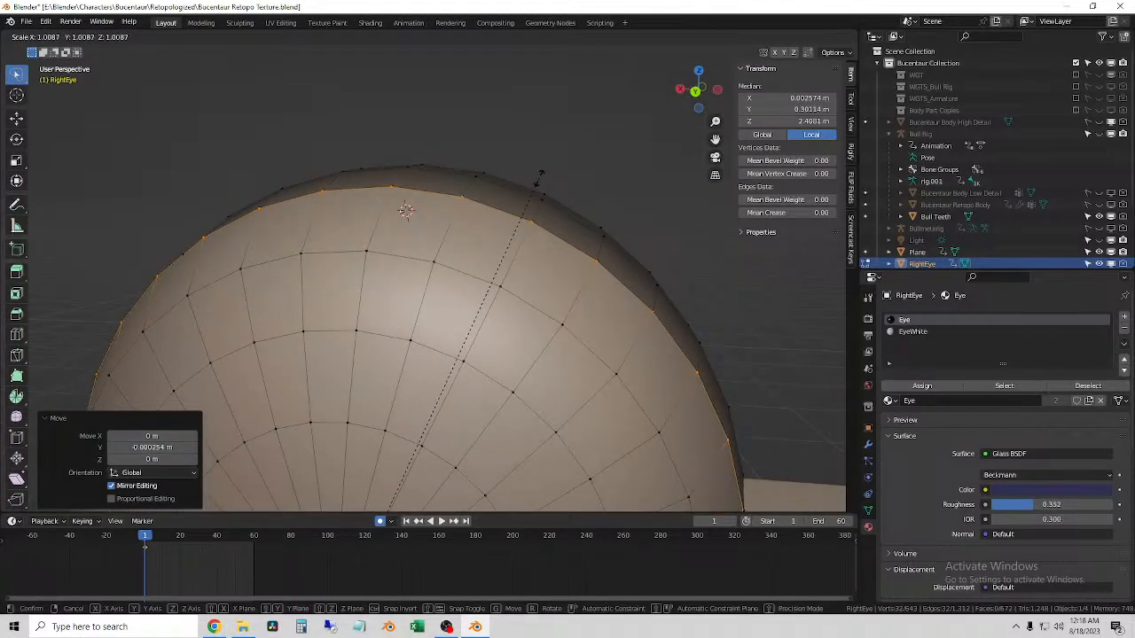
{"action": "left_click", "coordinate": [539, 174]}
{"action": "middle_click_drag", "start_coordinate": [474, 190], "coordinate": [638, 177]}
{"action": "left_click", "coordinate": [698, 101]}
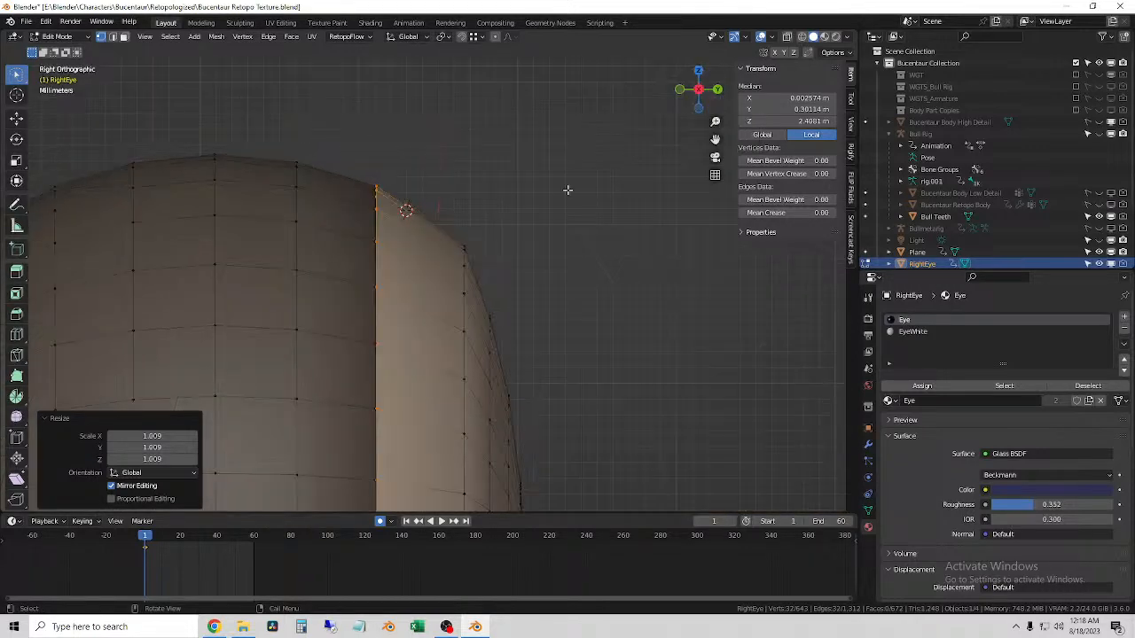
- Merge all of the eye mesh's vertices by distance at 0.0001 m and inspect the interior with X-ray
{"action": "scroll", "coordinate": [585, 203], "scroll_direction": "down", "scroll_amount": 5}
{"action": "middle_click_drag", "start_coordinate": [480, 390], "coordinate": [479, 265], "text": "shift"}
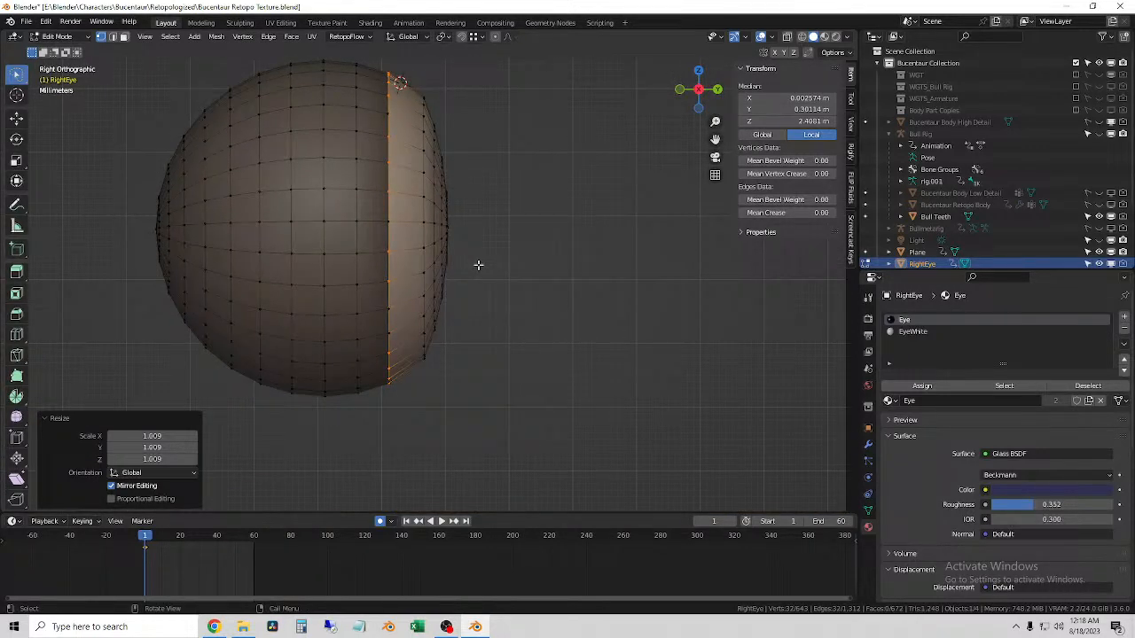
{"action": "key", "text": "a"}
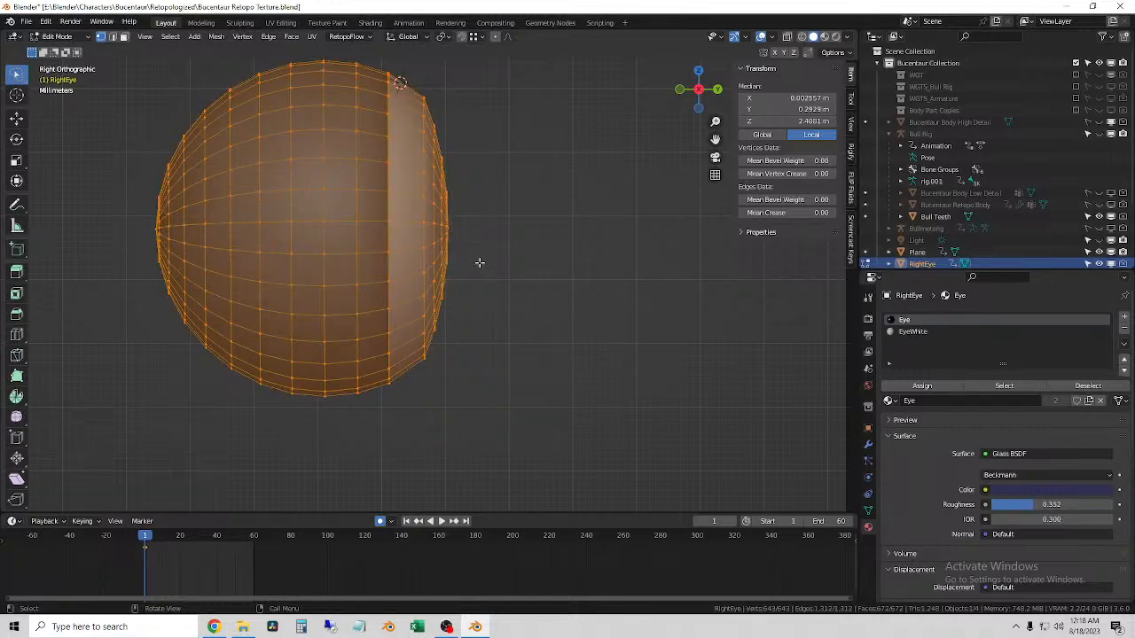
{"action": "key", "text": "m"}
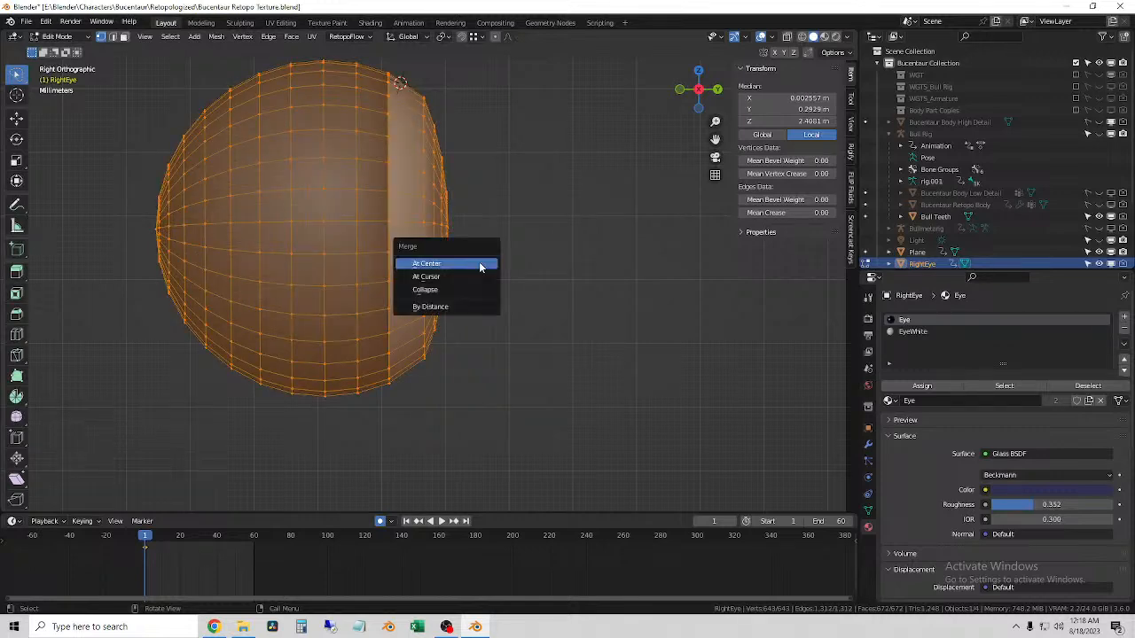
{"action": "left_click", "coordinate": [456, 306]}
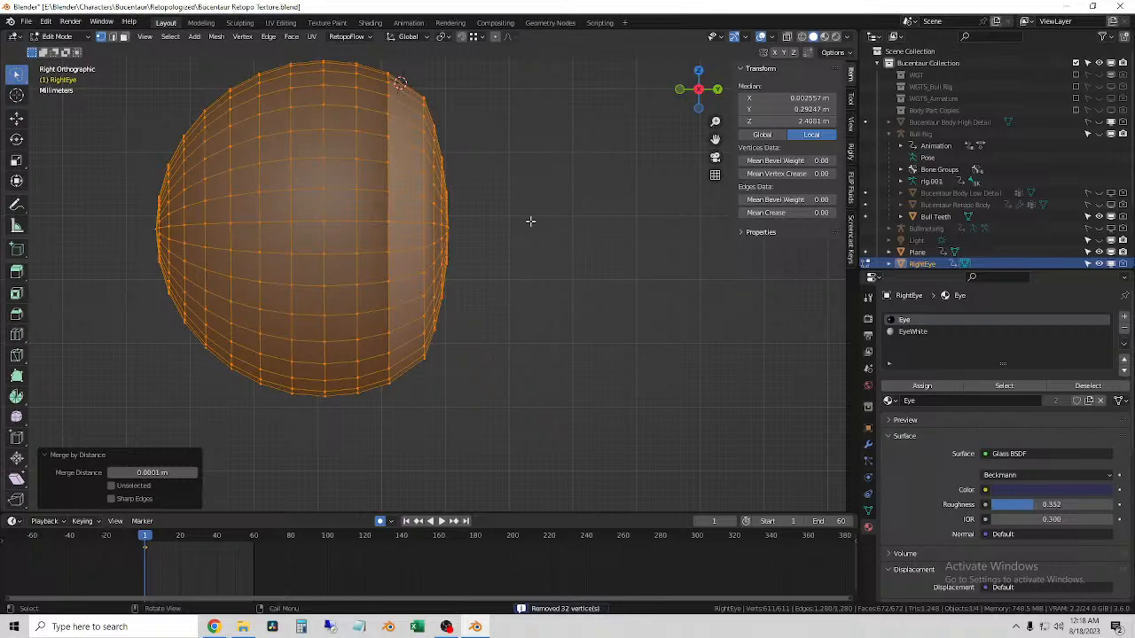
{"action": "mouse_move", "coordinate": [502, 186]}
{"action": "middle_mouse_down"}
{"action": "mouse_move", "coordinate": [549, 195]}
{"action": "mouse_move", "coordinate": [474, 190]}
{"action": "mouse_move", "coordinate": [498, 187]}
{"action": "middle_mouse_up"}
{"action": "left_click", "coordinate": [584, 181]}
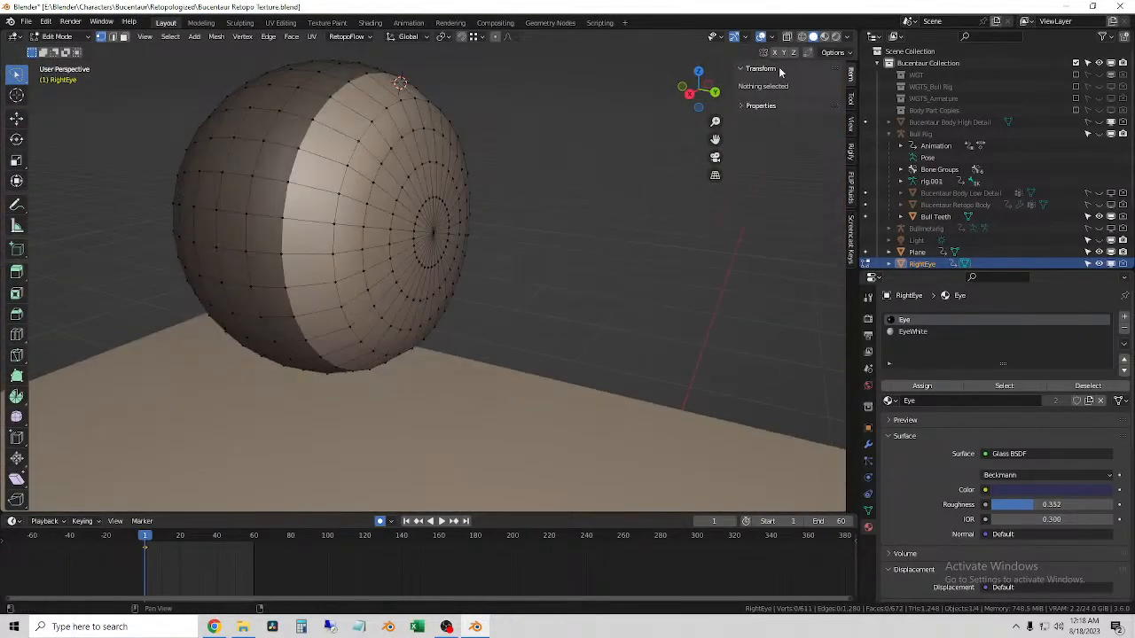
{"action": "left_click", "coordinate": [787, 38]}
{"action": "middle_click_drag", "start_coordinate": [498, 229], "coordinate": [457, 293]}
{"action": "scroll", "coordinate": [550, 233], "scroll_direction": "up", "scroll_amount": 2}
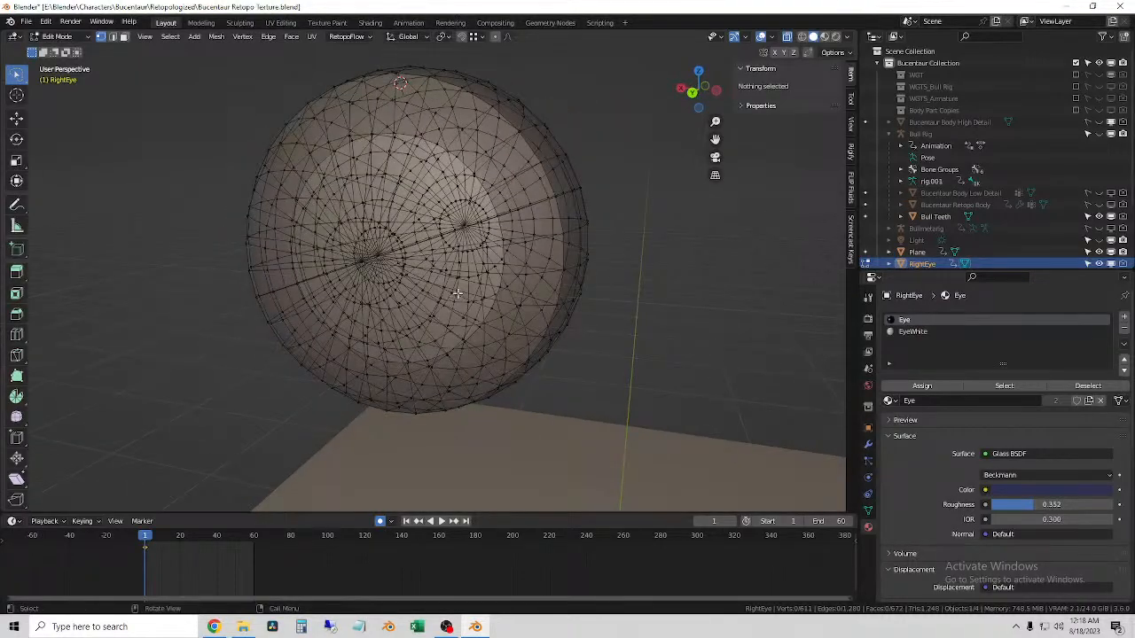
{"action": "middle_click_drag", "start_coordinate": [587, 241], "coordinate": [667, 252]}
{"action": "left_click", "coordinate": [787, 39]}
- Select the edge loop just inside the cap's rim and edge-slide it toward the rim to smooth the cap's profile
{"action": "middle_click_drag", "start_coordinate": [494, 210], "coordinate": [595, 208]}
{"action": "left_click", "coordinate": [410, 182], "text": "alt"}
{"action": "key", "text": "g"}
{"action": "key", "text": "g"}
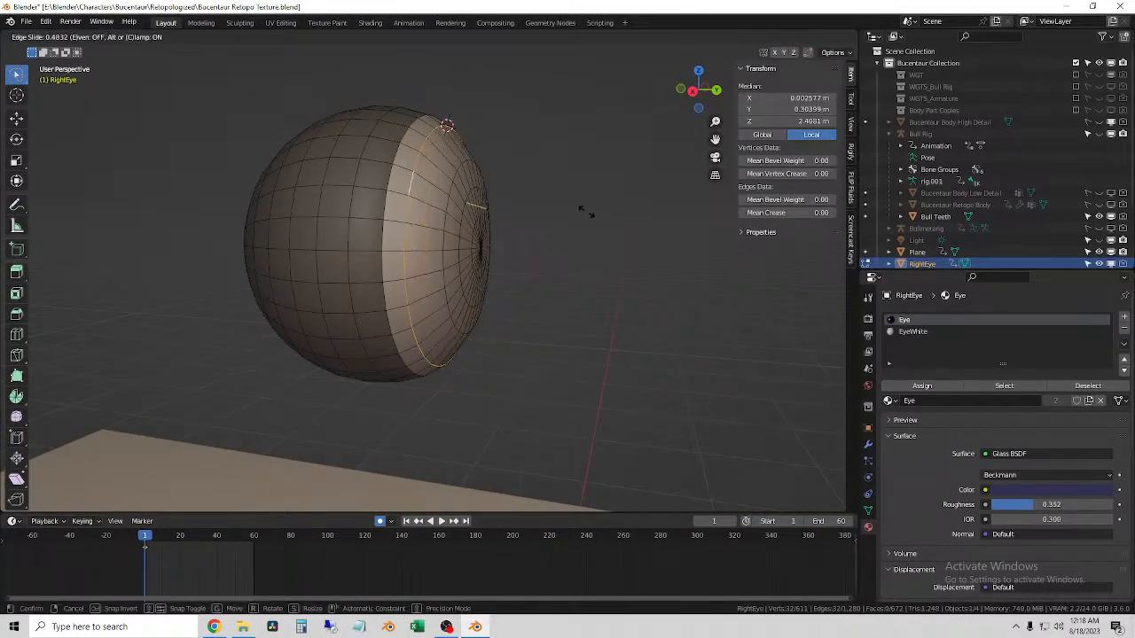
{"action": "left_click", "coordinate": [460, 225]}
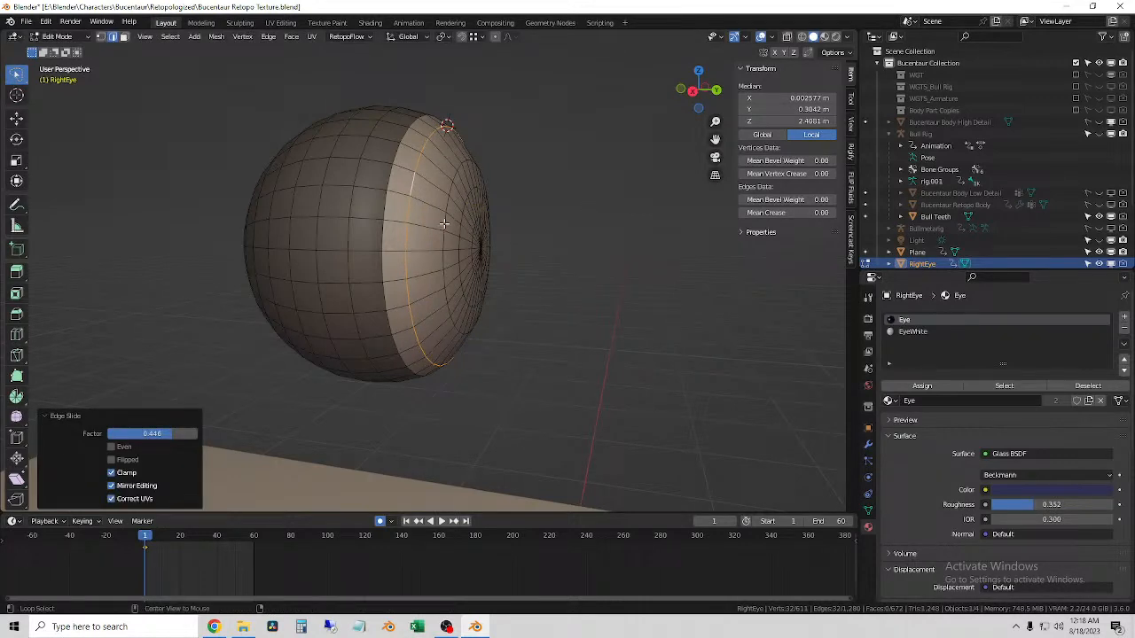
{"action": "key", "text": "g"}
{"action": "key", "text": "g"}
{"action": "left_click", "coordinate": [546, 236]}
{"action": "middle_click_drag", "start_coordinate": [546, 236], "coordinate": [390, 248]}
{"action": "left_click", "coordinate": [559, 205]}
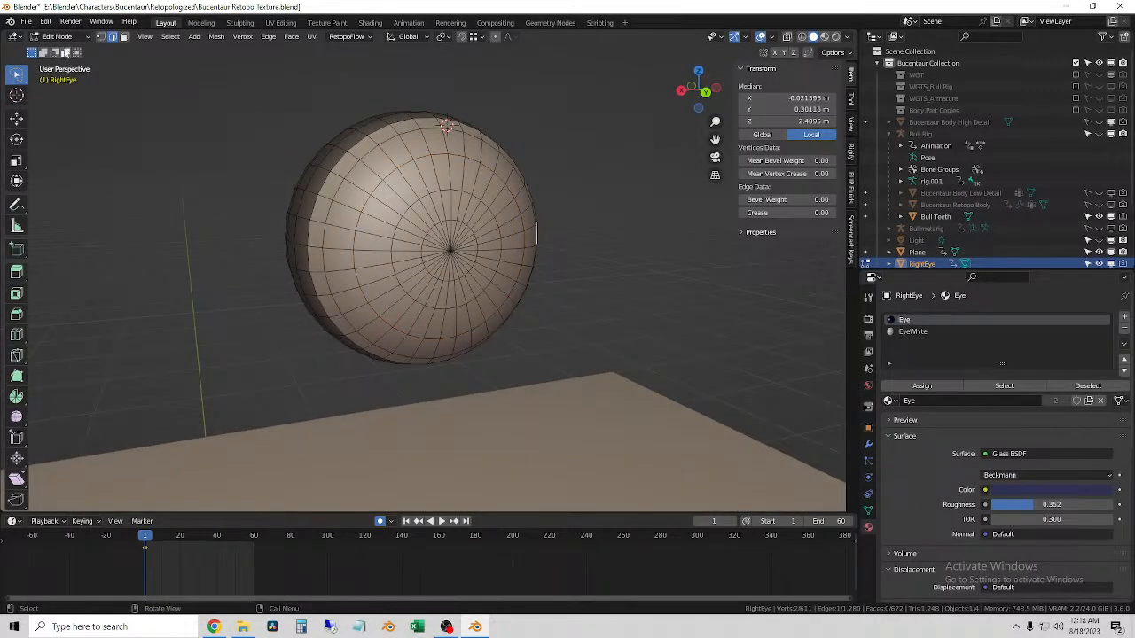
- Switch to rendered shading and check the Eye and EyeWhite materials on the eyeball and cap
{"action": "middle_click_drag", "start_coordinate": [518, 226], "coordinate": [638, 257]}
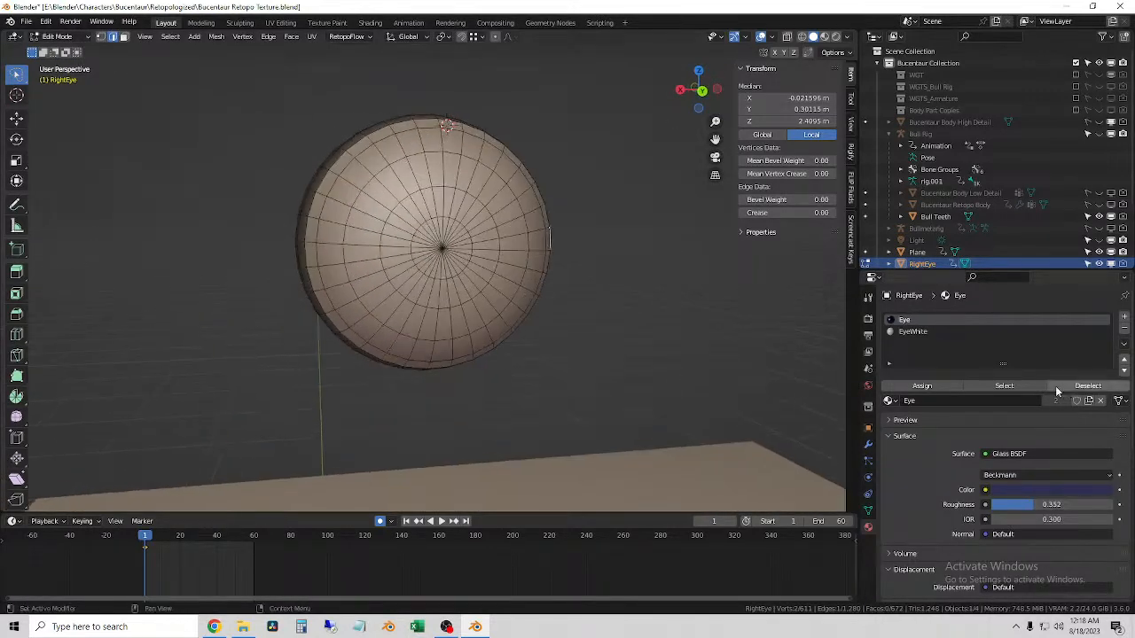
{"action": "left_click", "coordinate": [913, 331]}
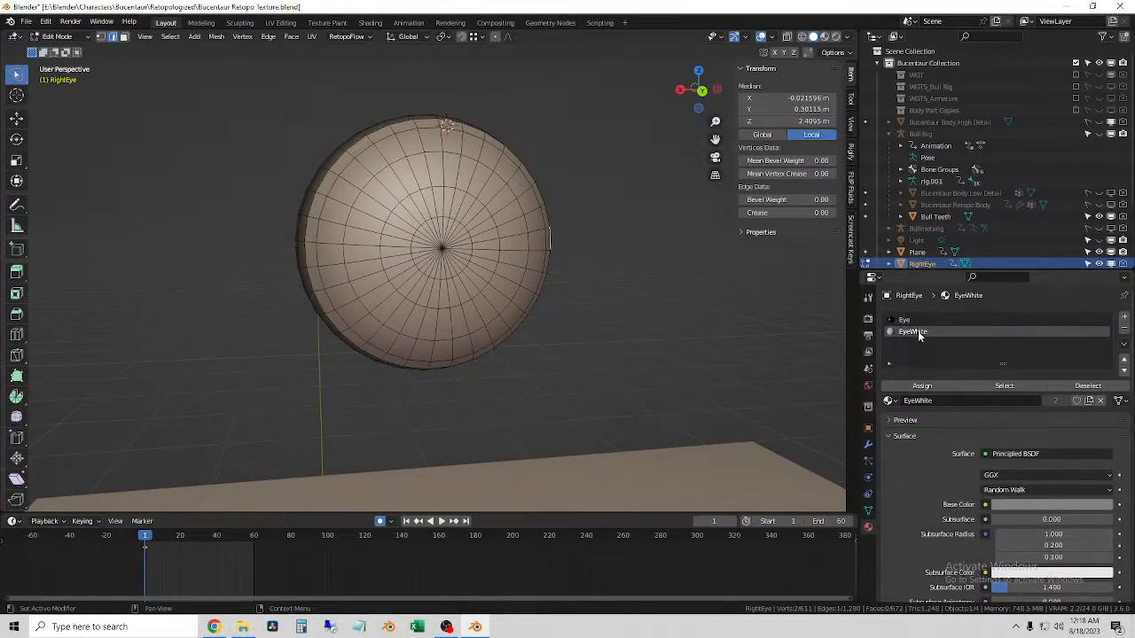
{"action": "left_click", "coordinate": [837, 39]}
{"action": "mouse_move", "coordinate": [548, 290]}
{"action": "middle_mouse_down"}
{"action": "mouse_move", "coordinate": [654, 311]}
{"action": "mouse_move", "coordinate": [476, 229]}
{"action": "middle_mouse_up"}
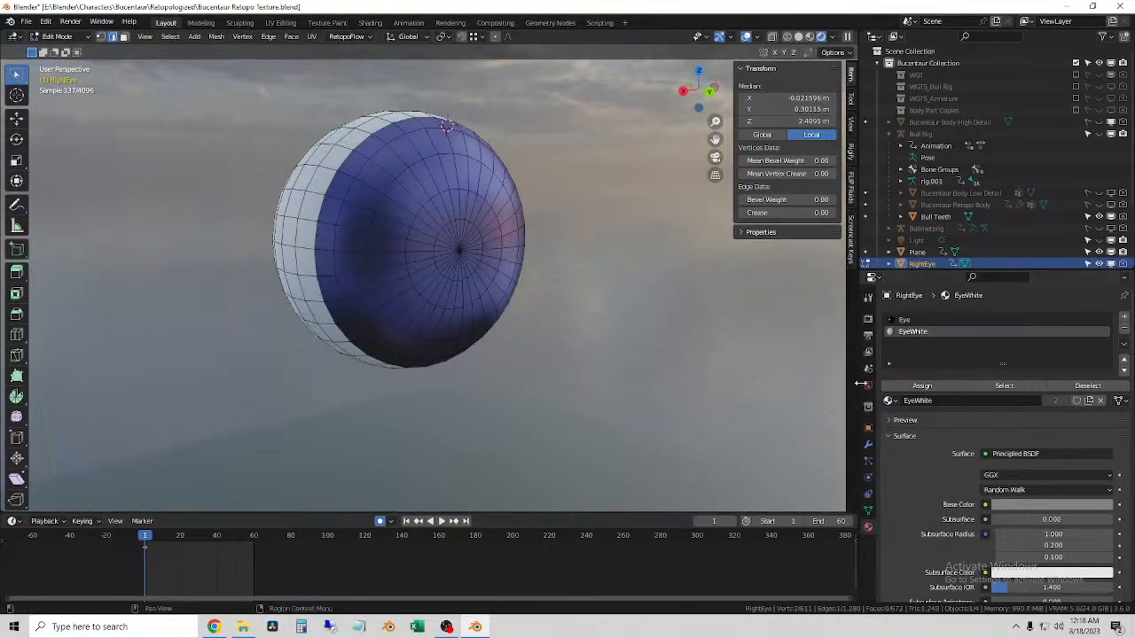
{"action": "left_click", "coordinate": [906, 321]}
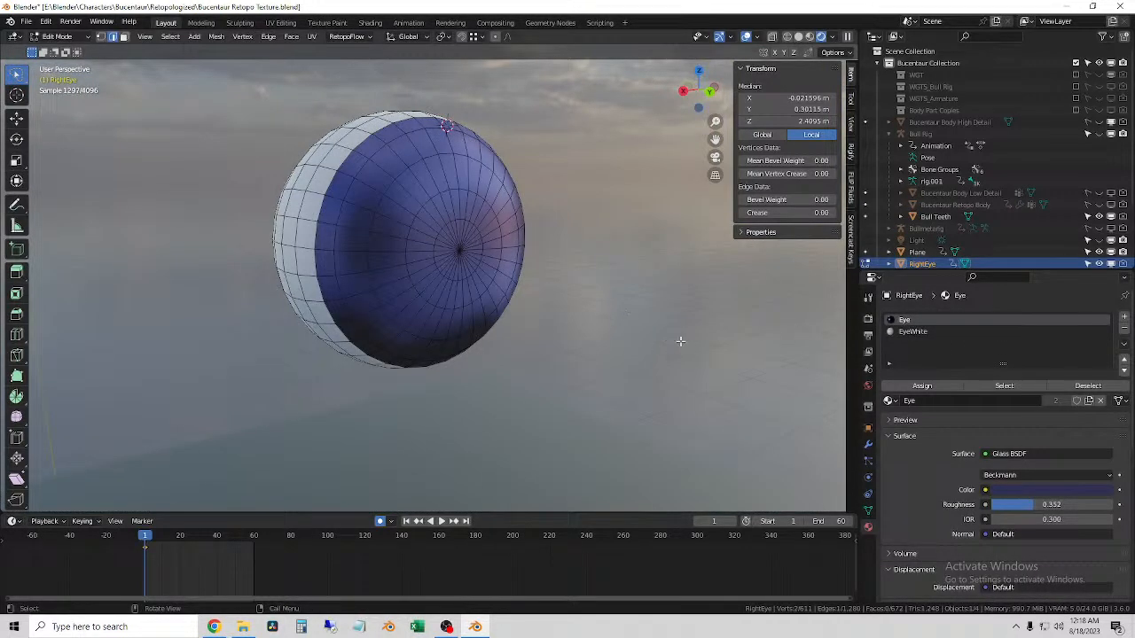
{"action": "left_click", "coordinate": [913, 332]}
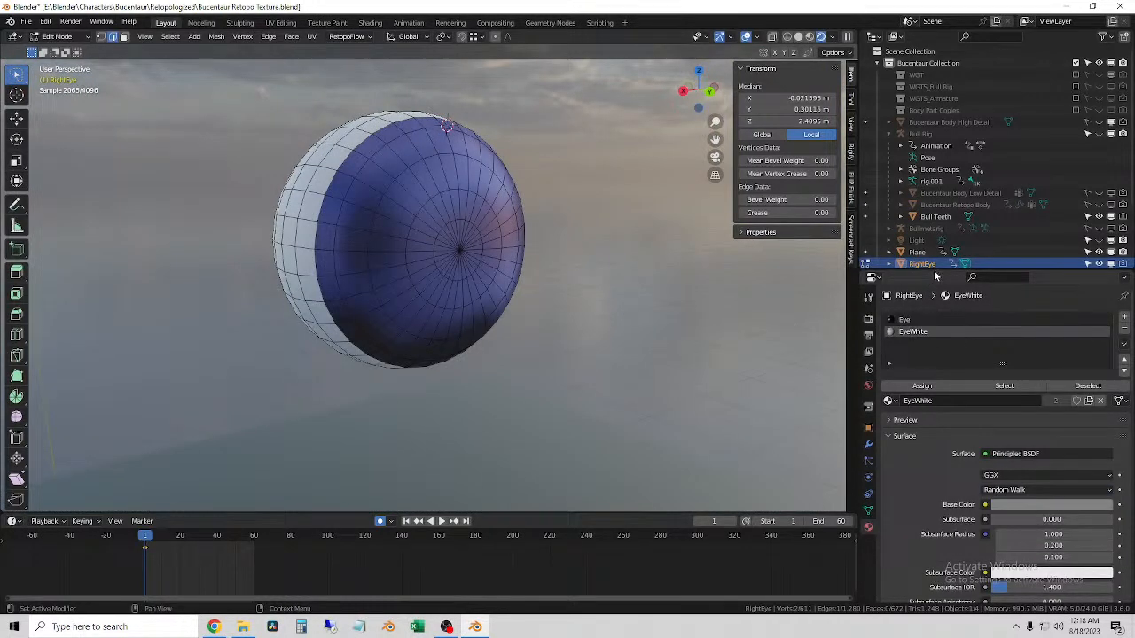
{"action": "middle_click_drag", "start_coordinate": [608, 175], "coordinate": [625, 180]}
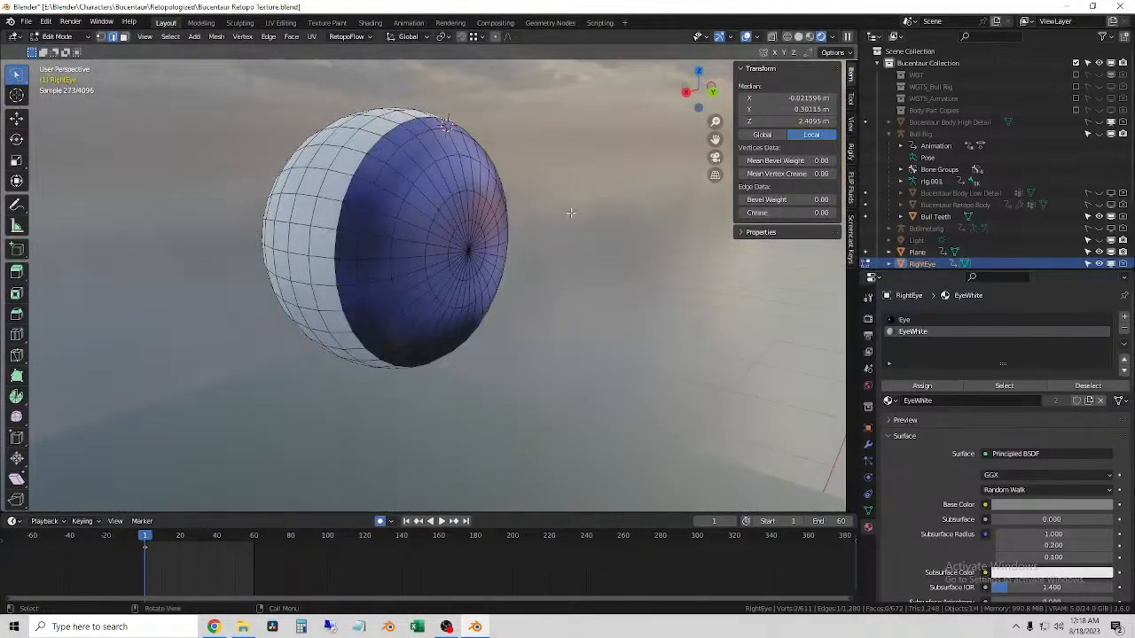
{"action": "middle_click_drag", "start_coordinate": [566, 200], "coordinate": [513, 218]}
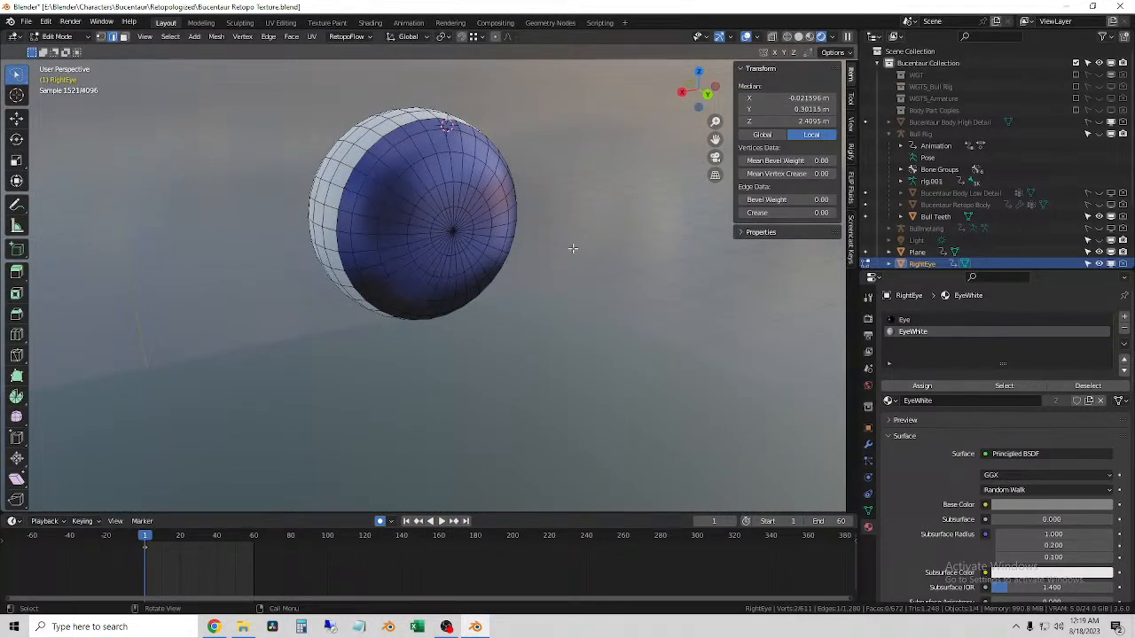
- In the back view, select the three innermost face rings of the outer cap
{"action": "left_click", "coordinate": [713, 99]}
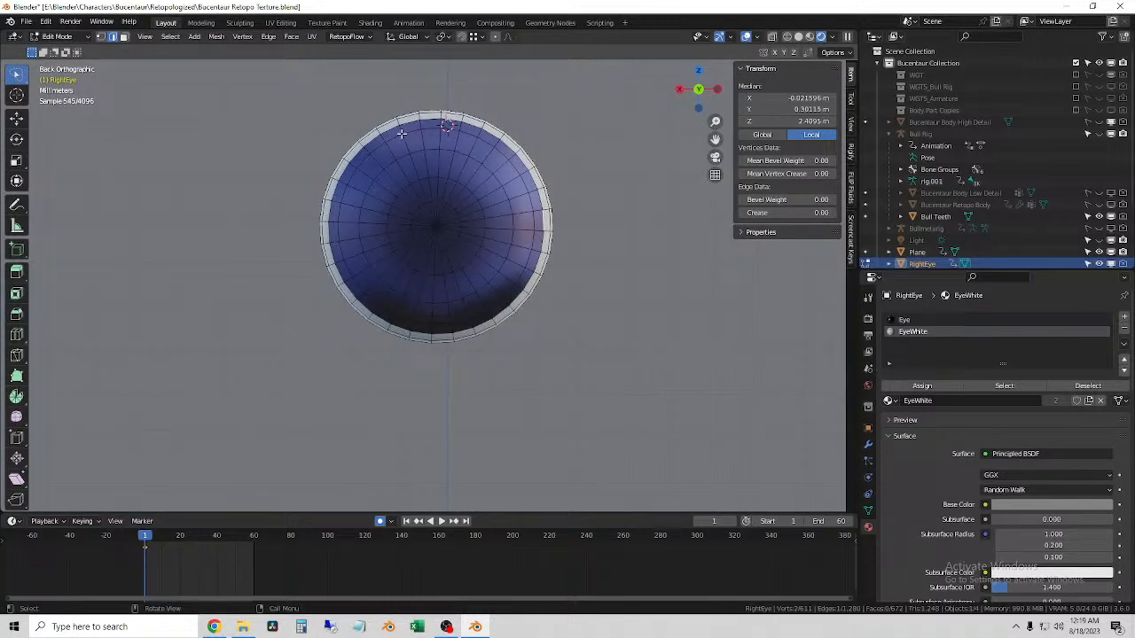
{"action": "left_click", "coordinate": [410, 133], "text": "alt"}
{"action": "left_click", "coordinate": [329, 122]}
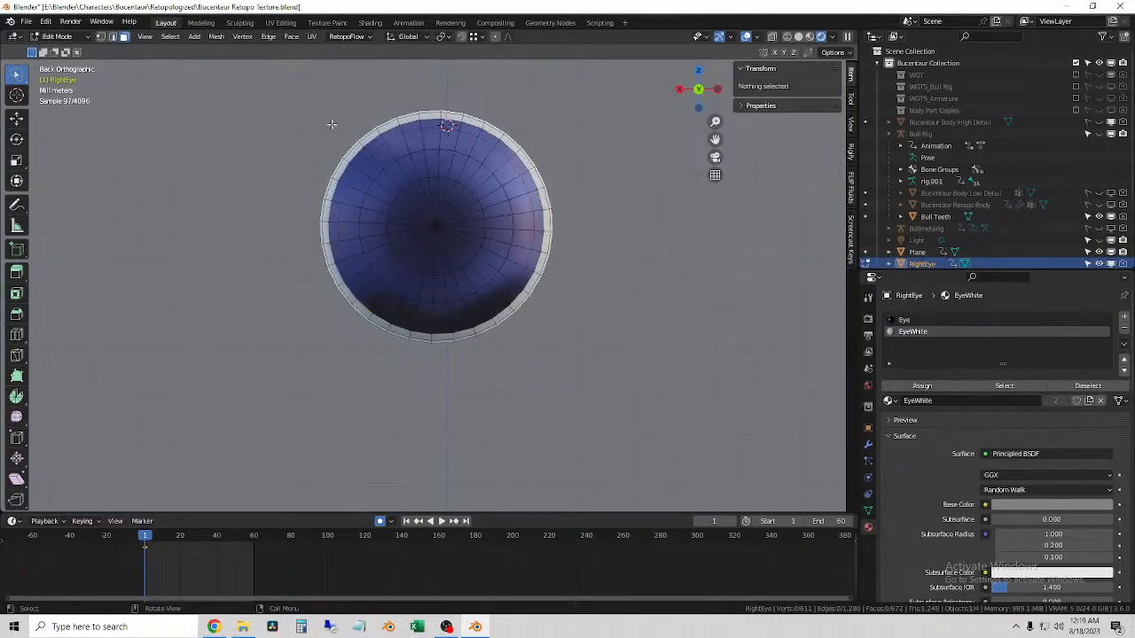
{"action": "left_click", "coordinate": [430, 223], "text": "alt"}
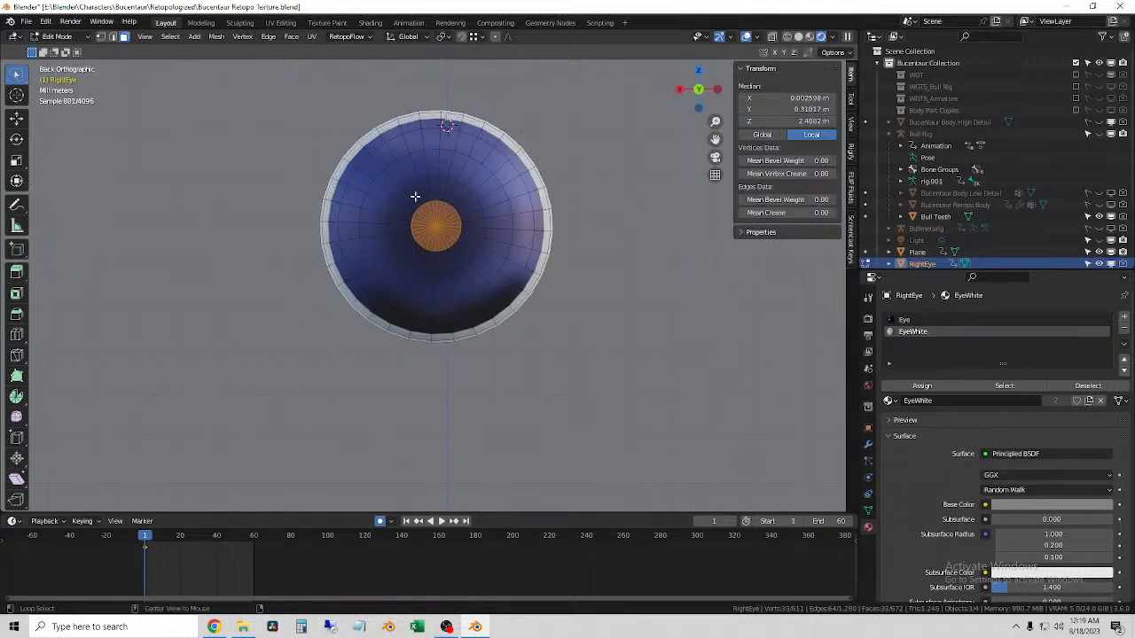
{"action": "left_click", "coordinate": [413, 194], "text": "alt"}
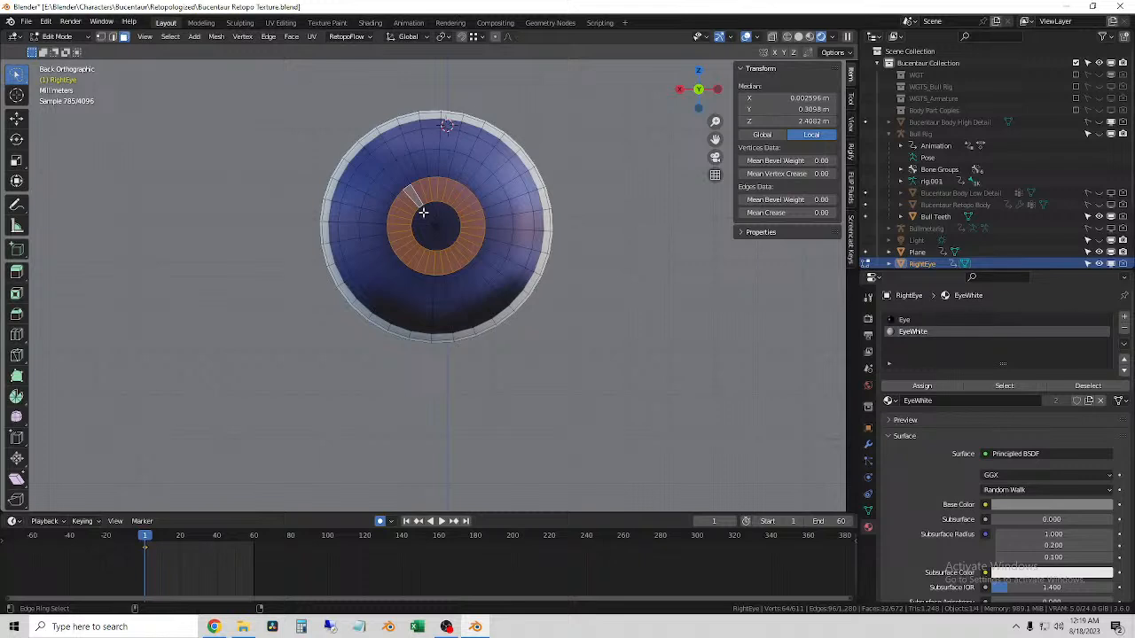
{"action": "left_click", "coordinate": [422, 226], "text": "alt+shift"}
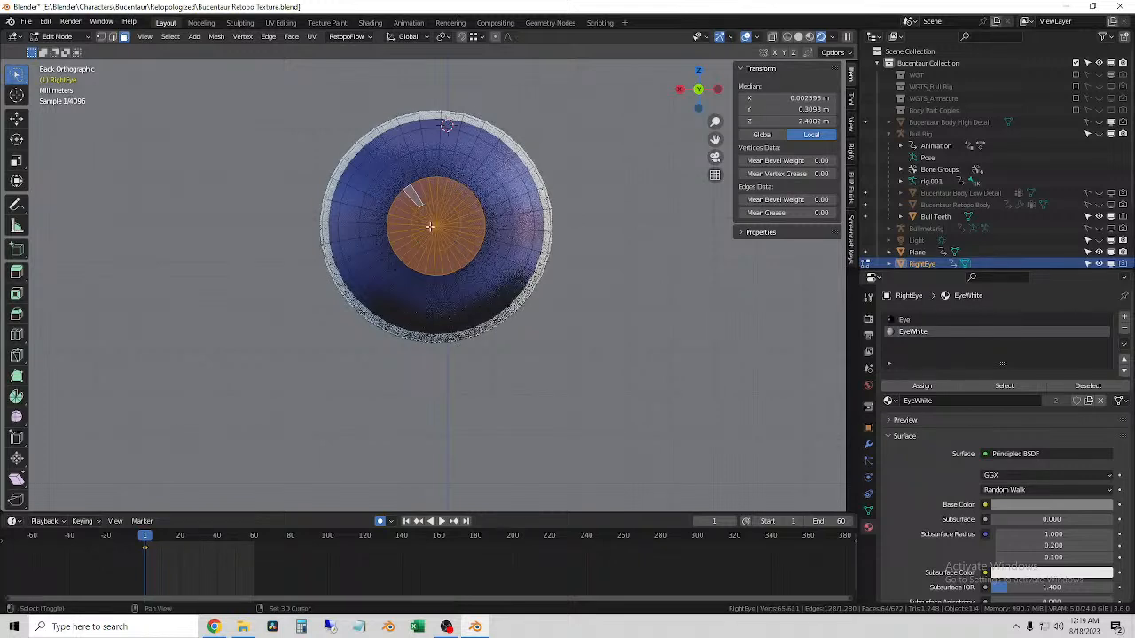
{"action": "left_click", "coordinate": [398, 179], "text": "alt+shift"}
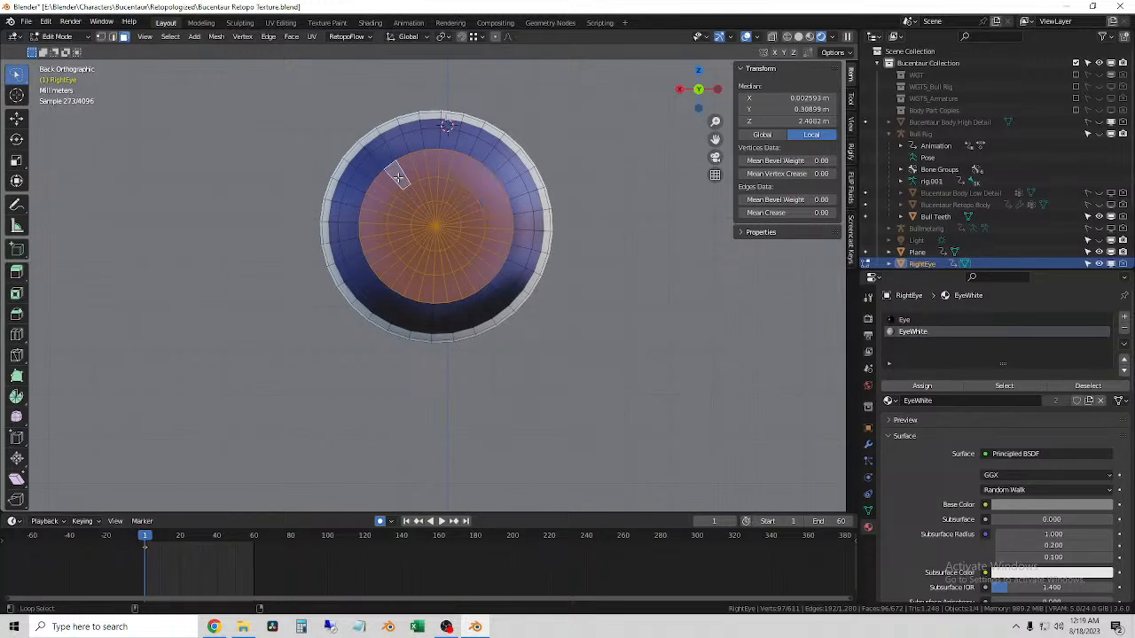
- Extend the face selection over the cap's two outer rings up to the eye white
{"action": "left_click", "coordinate": [412, 194], "text": "shift"}
{"action": "left_click", "coordinate": [403, 181], "text": "shift"}
{"action": "left_click", "coordinate": [386, 160], "text": "alt+shift"}
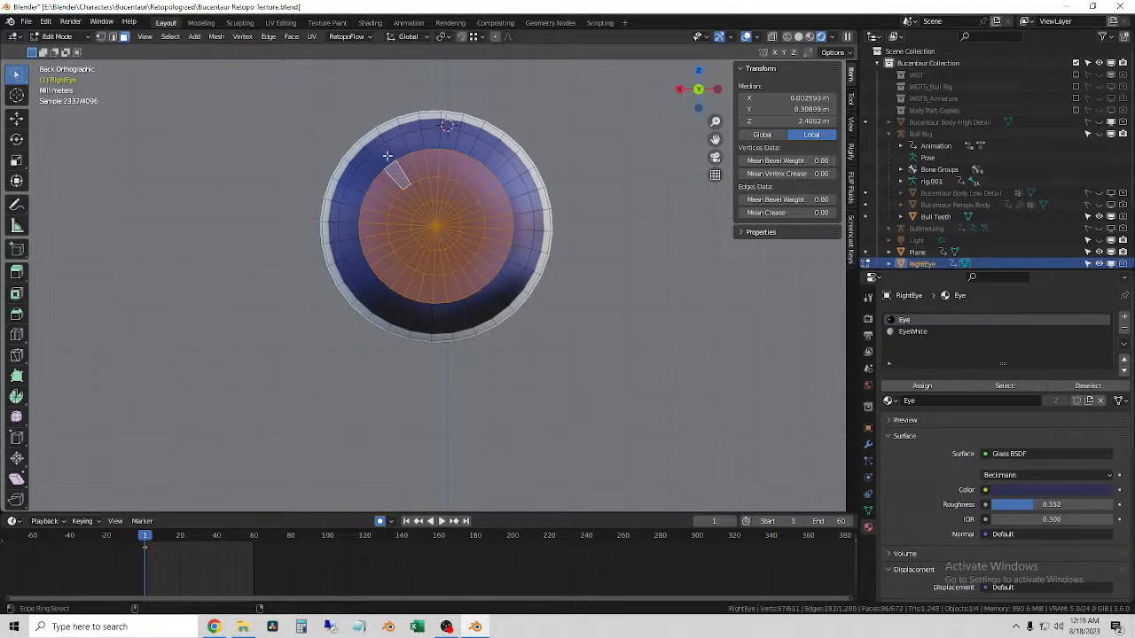
{"action": "left_click", "coordinate": [388, 156], "text": "ctrl+alt+shift"}
{"action": "left_click", "coordinate": [377, 143], "text": "shift"}
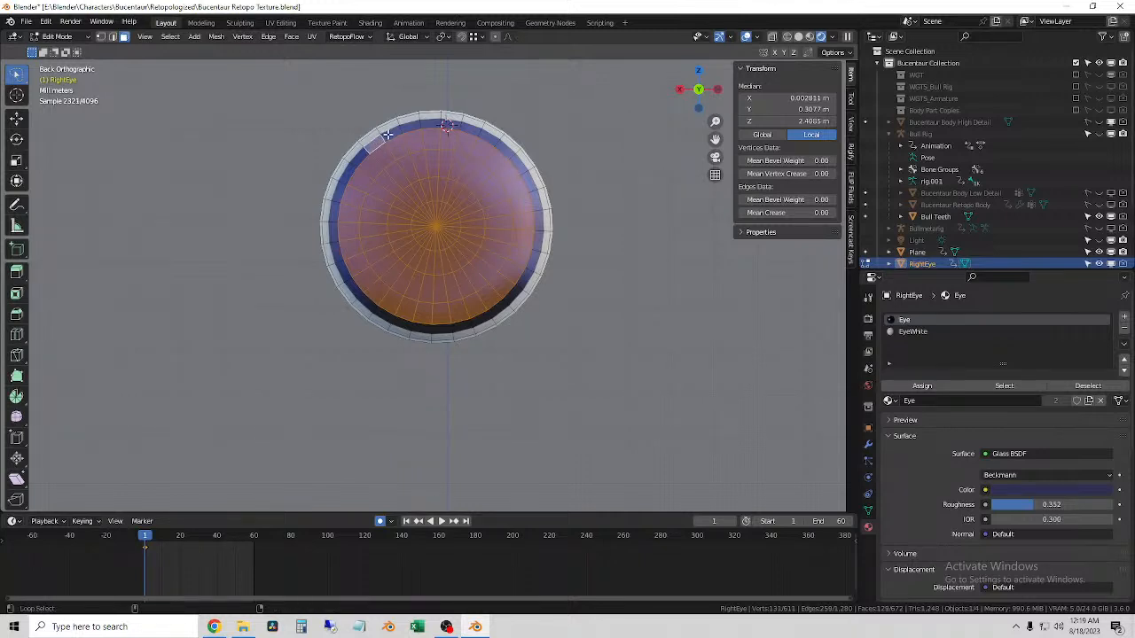
{"action": "left_click", "coordinate": [392, 134], "text": "shift"}
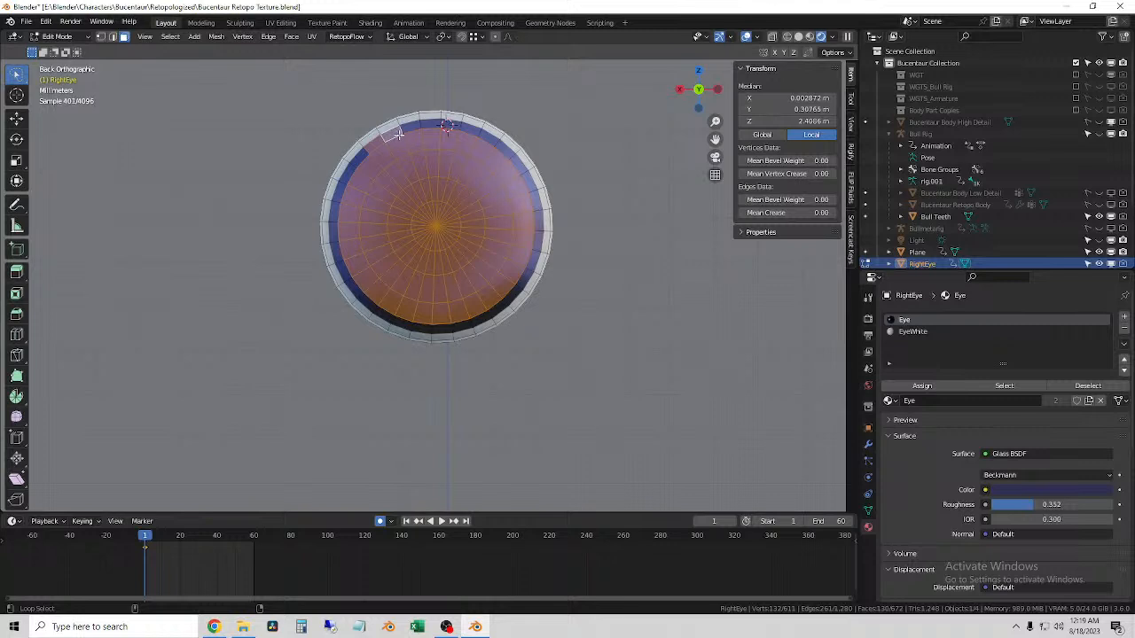
{"action": "mouse_move", "coordinate": [414, 128]}
{"action": "left_mouse_down", "text": "shift"}
{"action": "mouse_move", "coordinate": [481, 134]}
{"action": "mouse_move", "coordinate": [529, 182]}
{"action": "mouse_move", "coordinate": [539, 235]}
{"action": "mouse_move", "coordinate": [501, 306]}
{"action": "mouse_move", "coordinate": [413, 329]}
{"action": "mouse_move", "coordinate": [366, 305]}
{"action": "mouse_move", "coordinate": [336, 239]}
{"action": "mouse_move", "coordinate": [358, 154]}
{"action": "left_mouse_up", "text": "shift"}
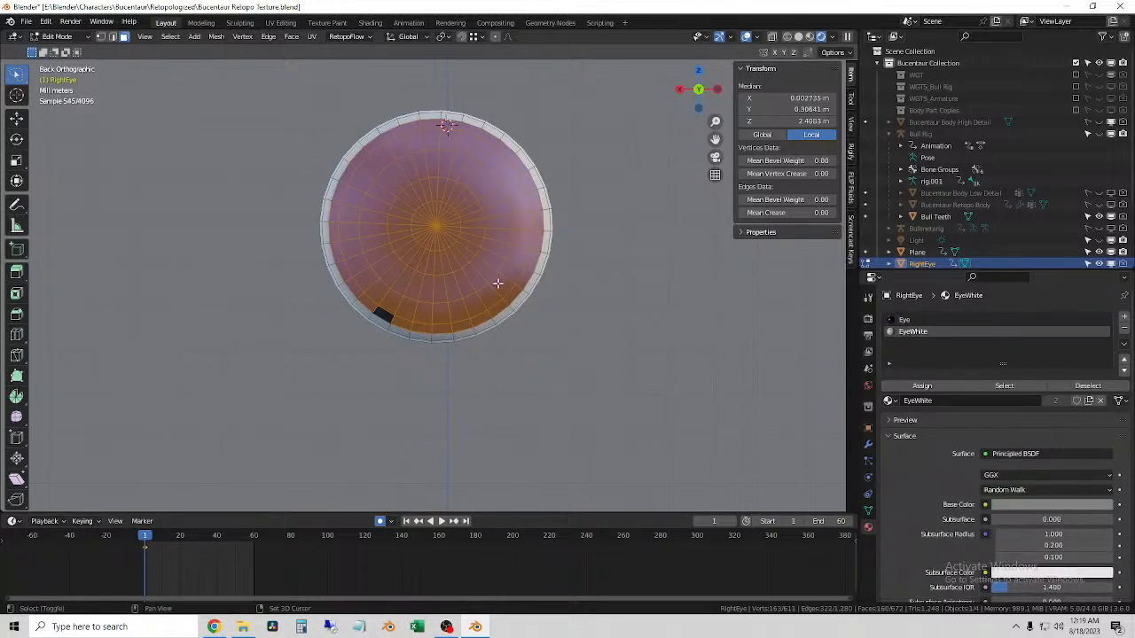
{"action": "middle_click_drag", "start_coordinate": [498, 284], "coordinate": [576, 292]}
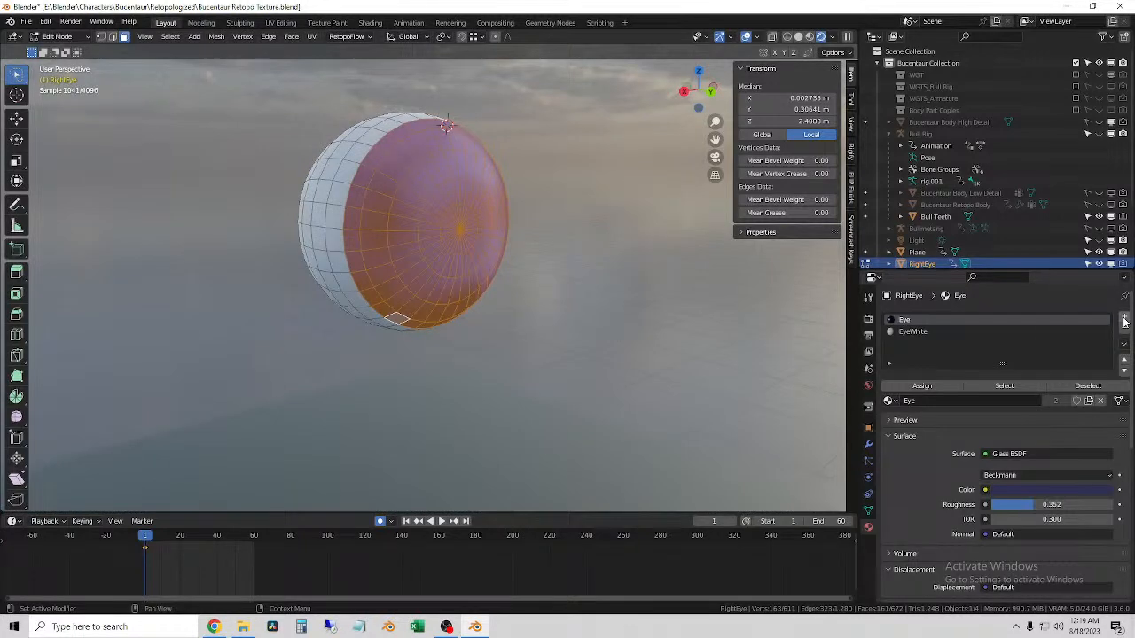
- Add a new material named Lens Mat in its own slot and assign it to the selected cap faces
{"action": "left_click", "coordinate": [1124, 319]}
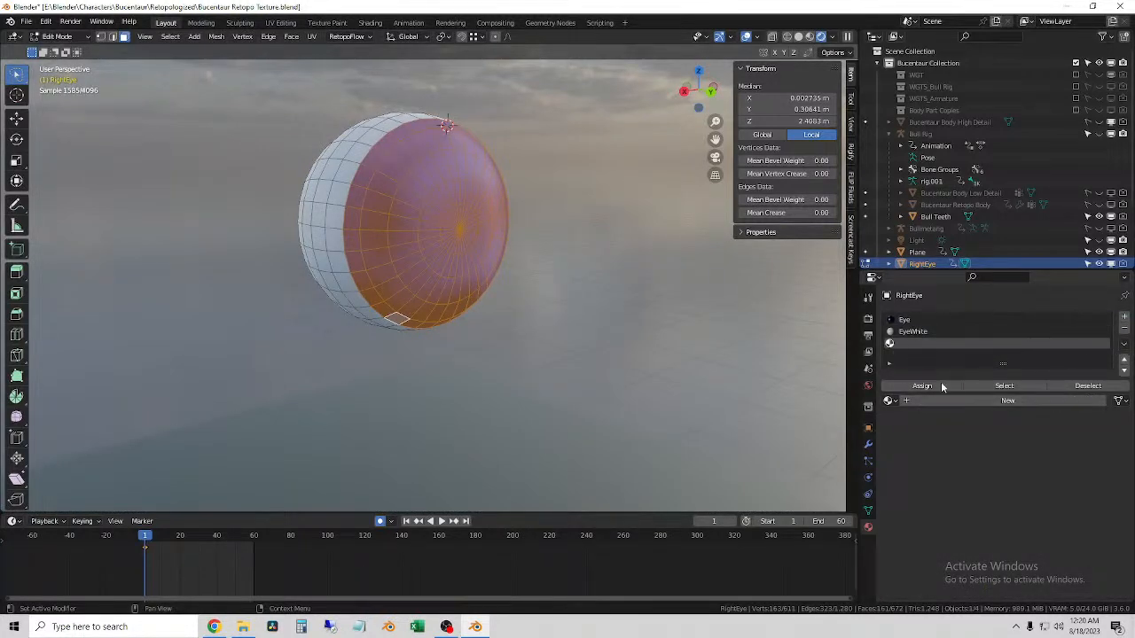
{"action": "left_click", "coordinate": [904, 401]}
{"action": "double_click", "coordinate": [916, 400]}
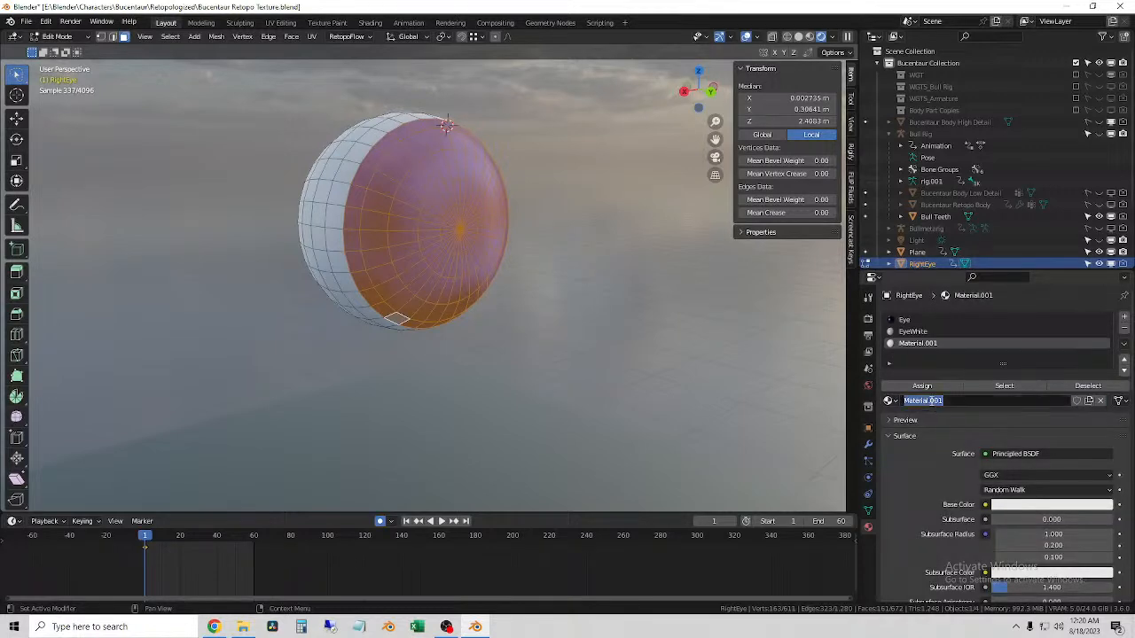
{"action": "left_click_drag", "start_coordinate": [964, 406], "coordinate": [889, 401]}
{"action": "type", "text": "Lens Mat"}
{"action": "key", "text": "Return"}
{"action": "middle_click_drag", "start_coordinate": [656, 393], "coordinate": [626, 363]}
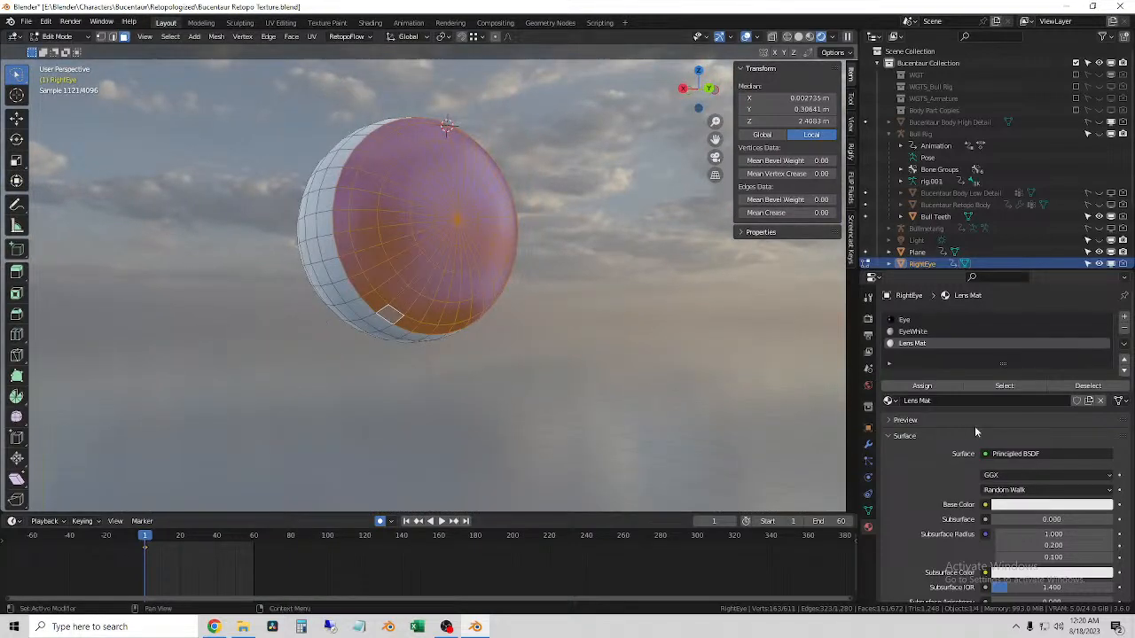
{"action": "middle_click_drag", "start_coordinate": [530, 257], "coordinate": [533, 282]}
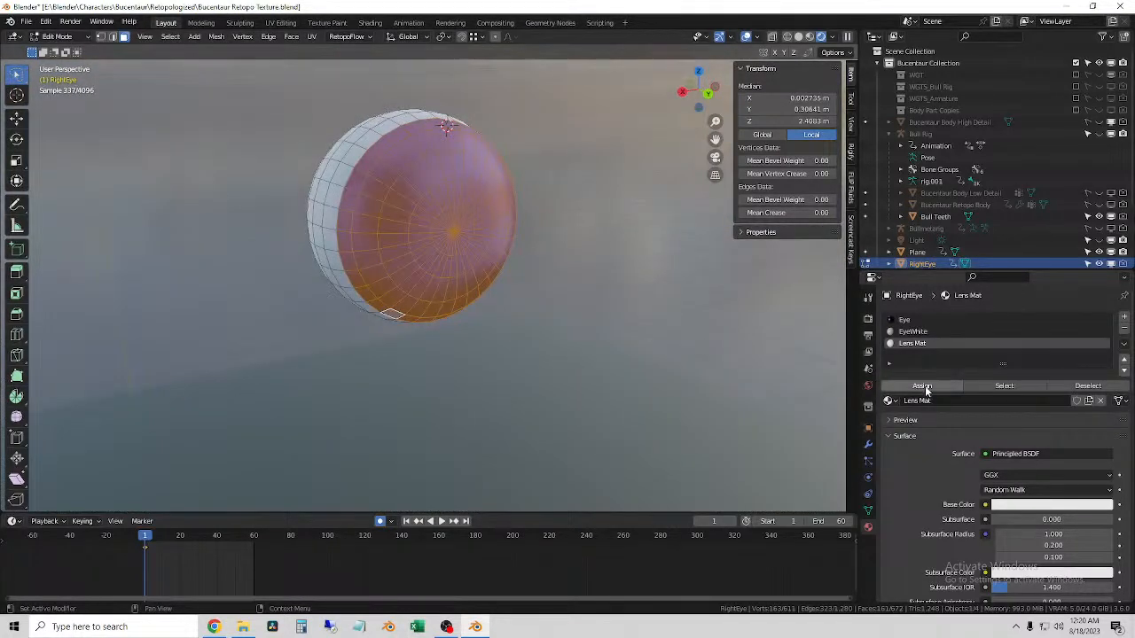
{"action": "left_click", "coordinate": [925, 388]}
{"action": "middle_click_drag", "start_coordinate": [588, 319], "coordinate": [652, 249]}
- Set Lens Mat's Transmission to 1.000 and its Transmission Roughness to about 0.072
{"action": "scroll", "coordinate": [972, 435], "scroll_direction": "down", "scroll_amount": 5}
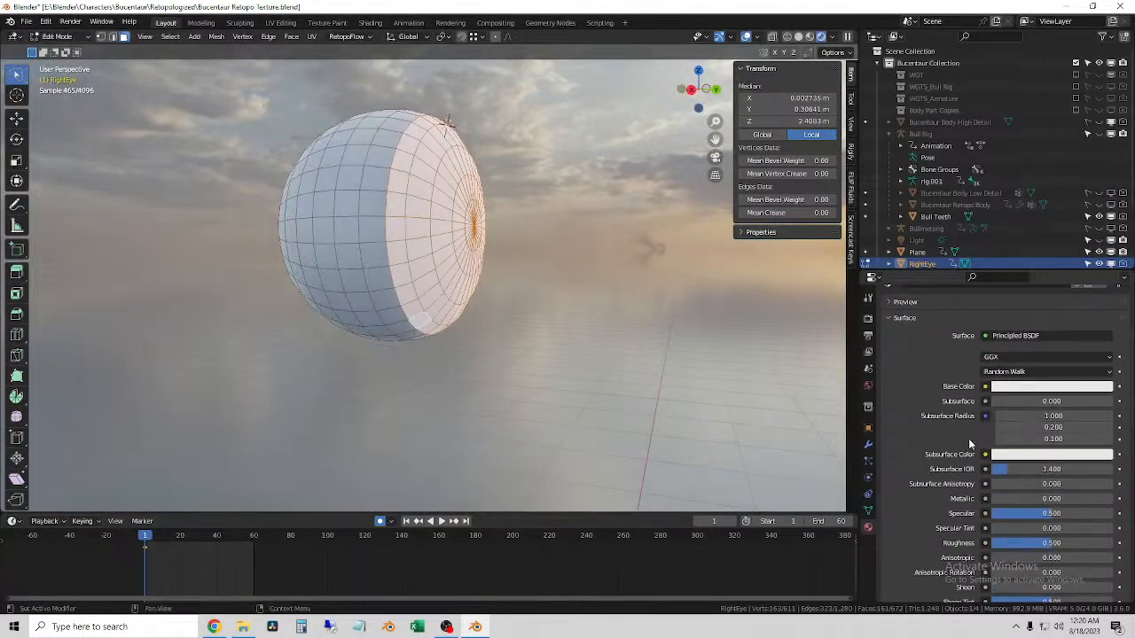
{"action": "scroll", "coordinate": [1038, 392], "scroll_direction": "down", "scroll_amount": 5}
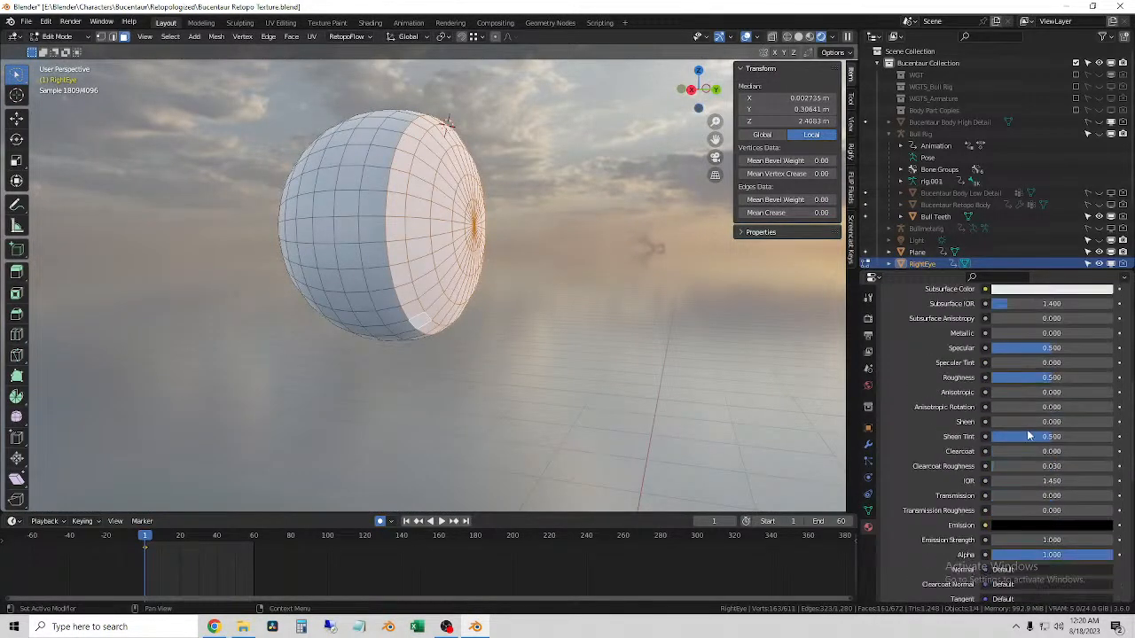
{"action": "left_click_drag", "start_coordinate": [1027, 491], "coordinate": [1134, 494]}
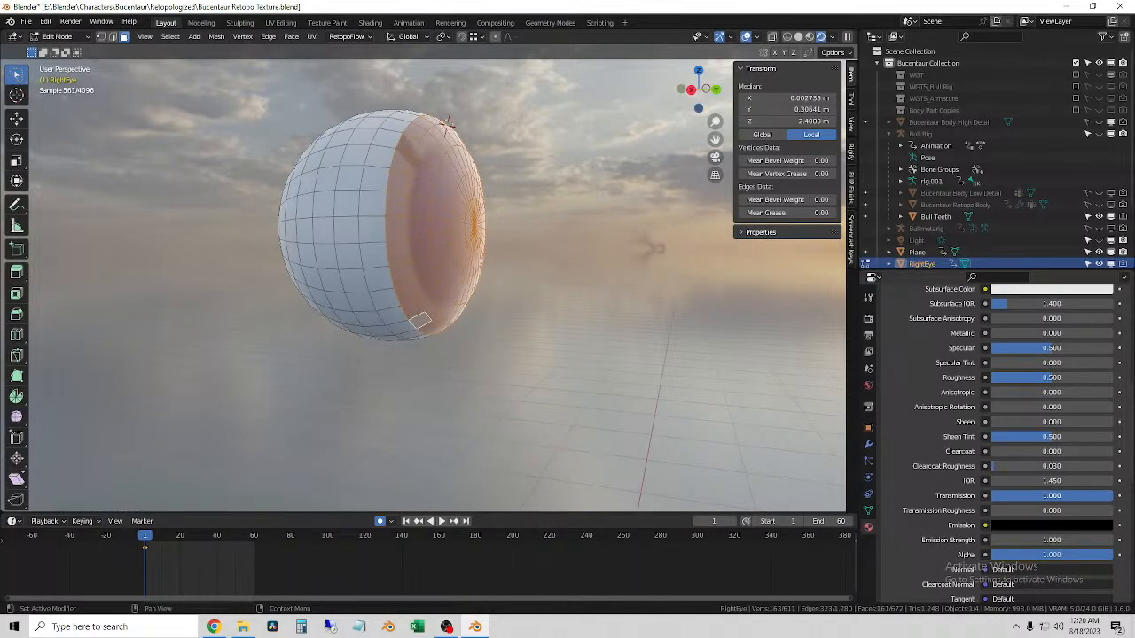
{"action": "left_click_drag", "start_coordinate": [1008, 509], "coordinate": [1028, 510]}
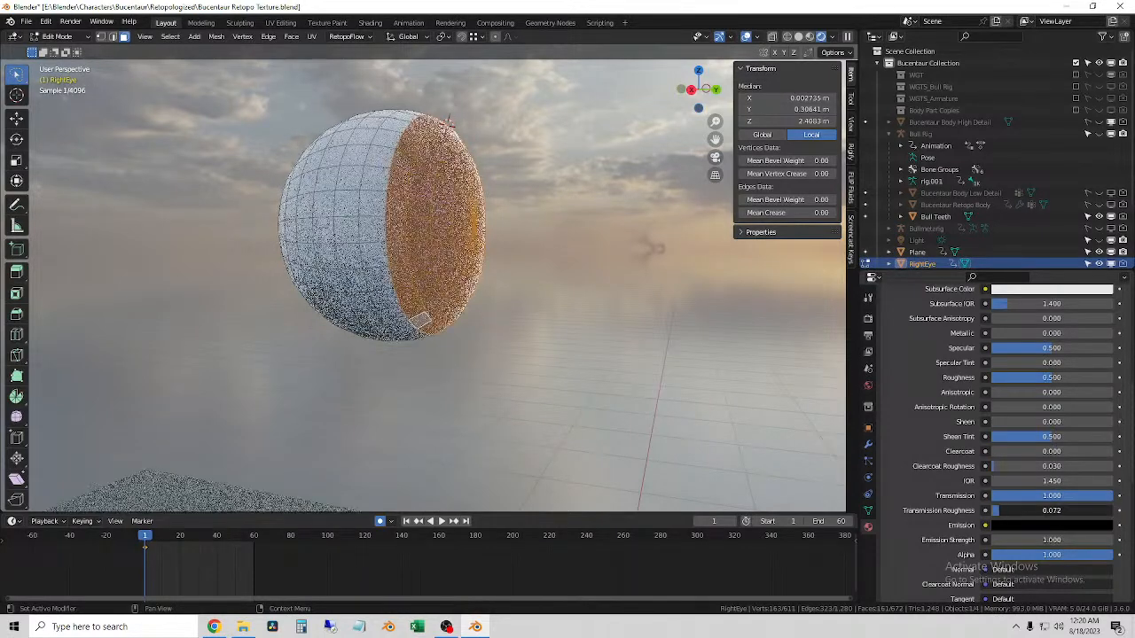
- Return RightEye to Object Mode and examine its lens up close in Material Preview and Rendered shading
{"action": "middle_click_drag", "start_coordinate": [572, 372], "coordinate": [505, 347]}
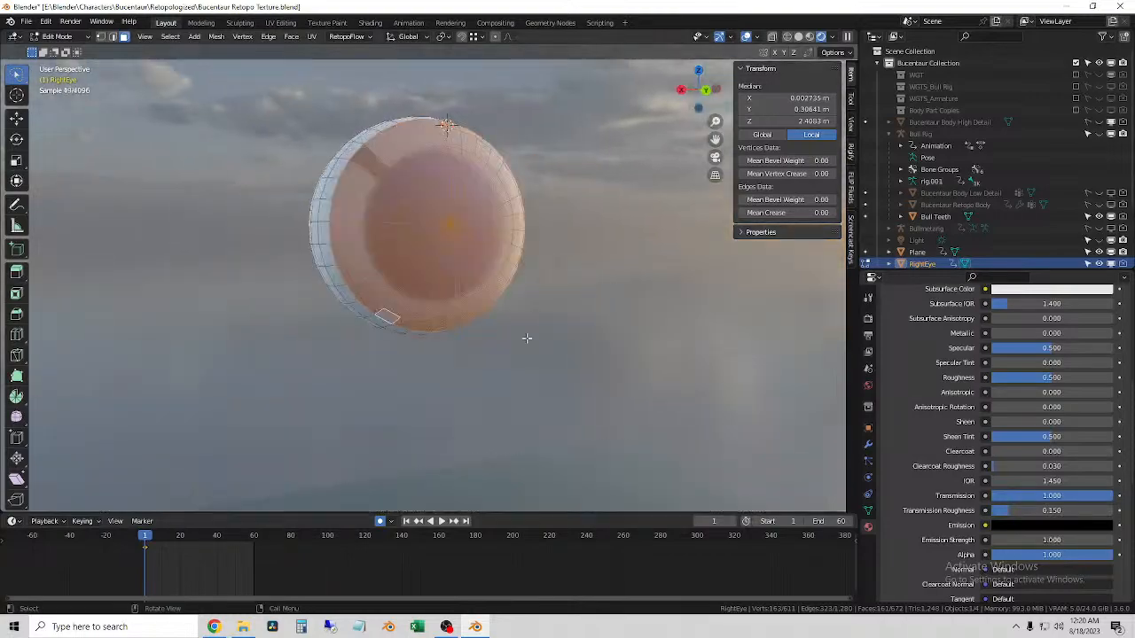
{"action": "left_click", "coordinate": [622, 284]}
{"action": "left_click", "coordinate": [57, 36]}
{"action": "left_click", "coordinate": [66, 53]}
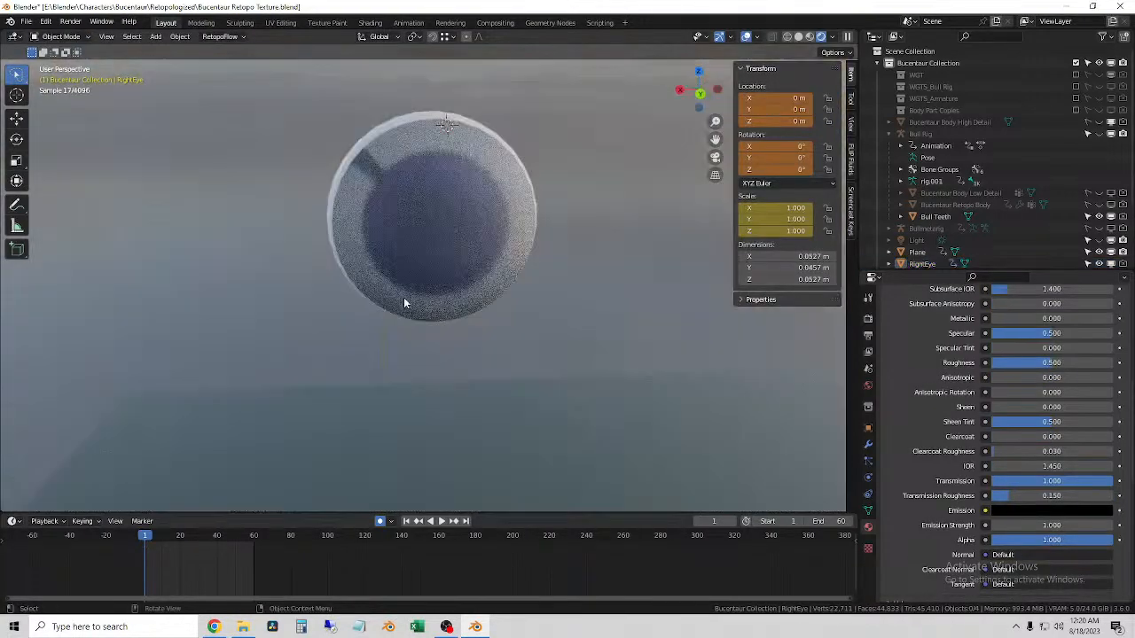
{"action": "middle_click_drag", "start_coordinate": [471, 325], "coordinate": [448, 303]}
{"action": "scroll", "coordinate": [372, 313], "scroll_direction": "up", "scroll_amount": 3}
{"action": "left_click", "coordinate": [300, 245]}
{"action": "middle_click_drag", "start_coordinate": [299, 245], "coordinate": [388, 282]}
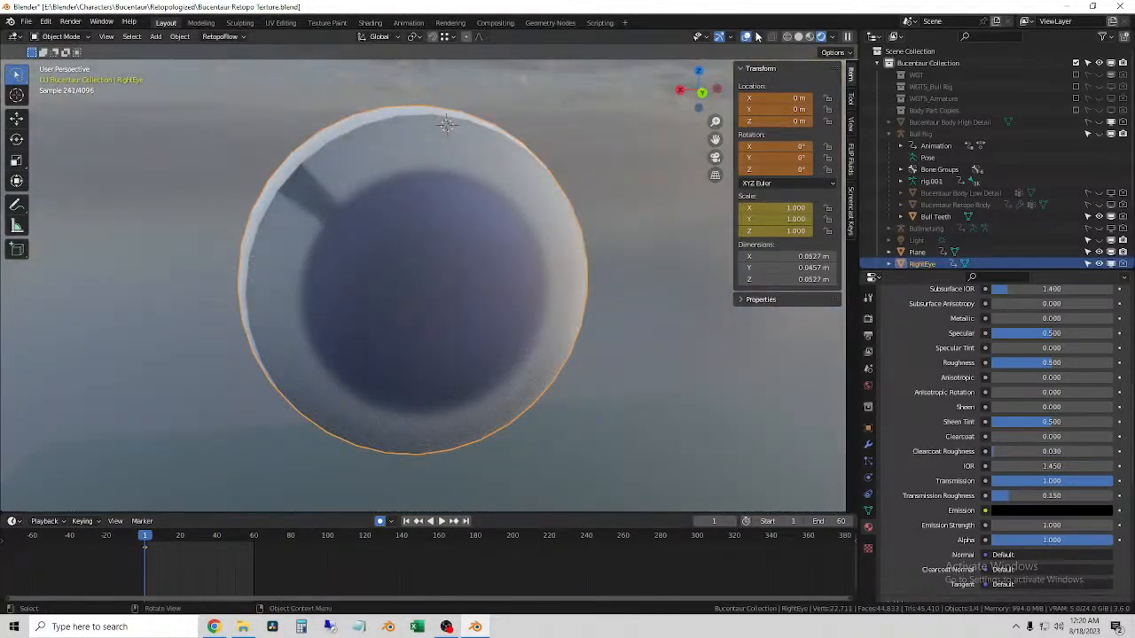
{"action": "left_click", "coordinate": [809, 38]}
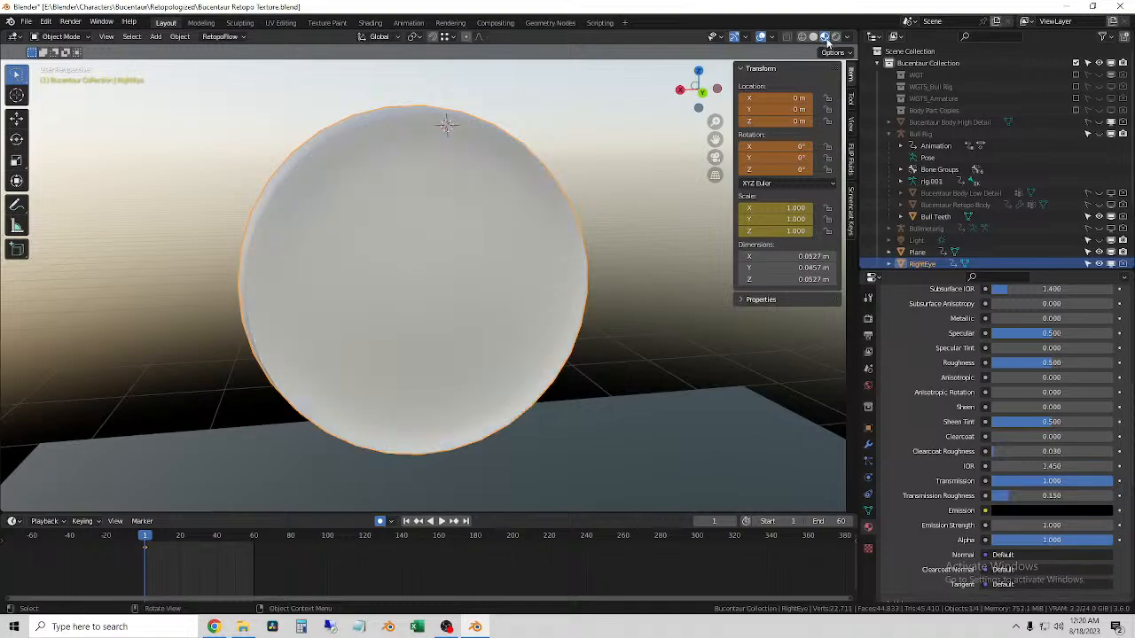
{"action": "left_click", "coordinate": [836, 37]}
{"action": "scroll", "coordinate": [510, 324], "scroll_direction": "down", "scroll_amount": 3}
{"action": "mouse_move", "coordinate": [511, 324]}
{"action": "middle_mouse_down"}
{"action": "mouse_move", "coordinate": [476, 216]}
{"action": "mouse_move", "coordinate": [401, 185]}
{"action": "middle_mouse_up"}
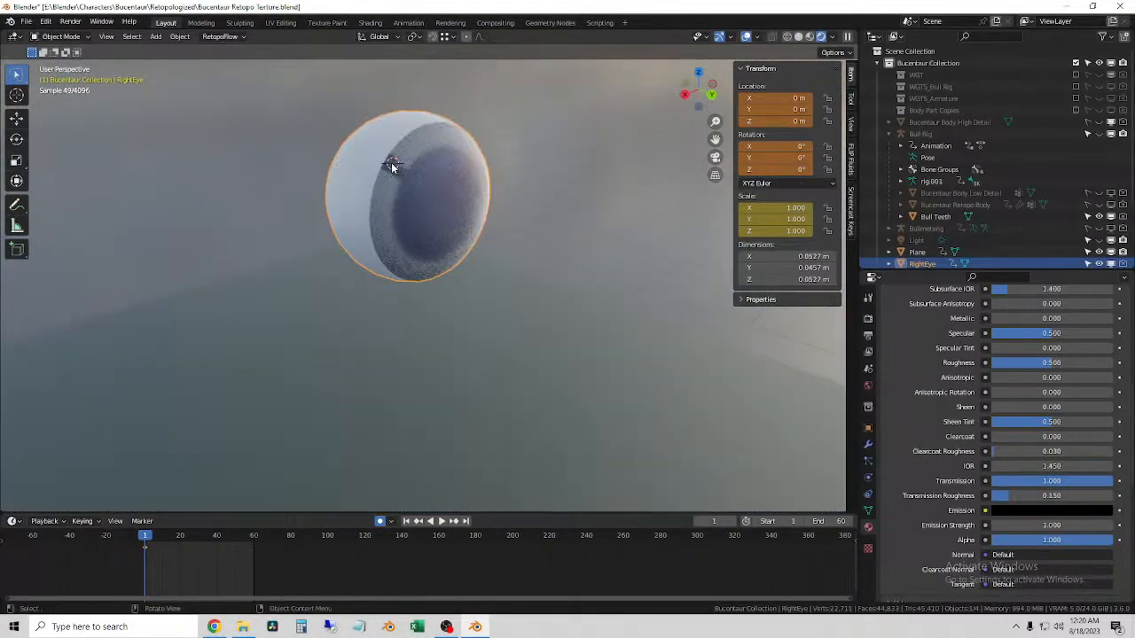
{"action": "scroll", "coordinate": [391, 162], "scroll_direction": "up", "scroll_amount": 8}
{"action": "scroll", "coordinate": [401, 184], "scroll_direction": "down", "scroll_amount": 6}
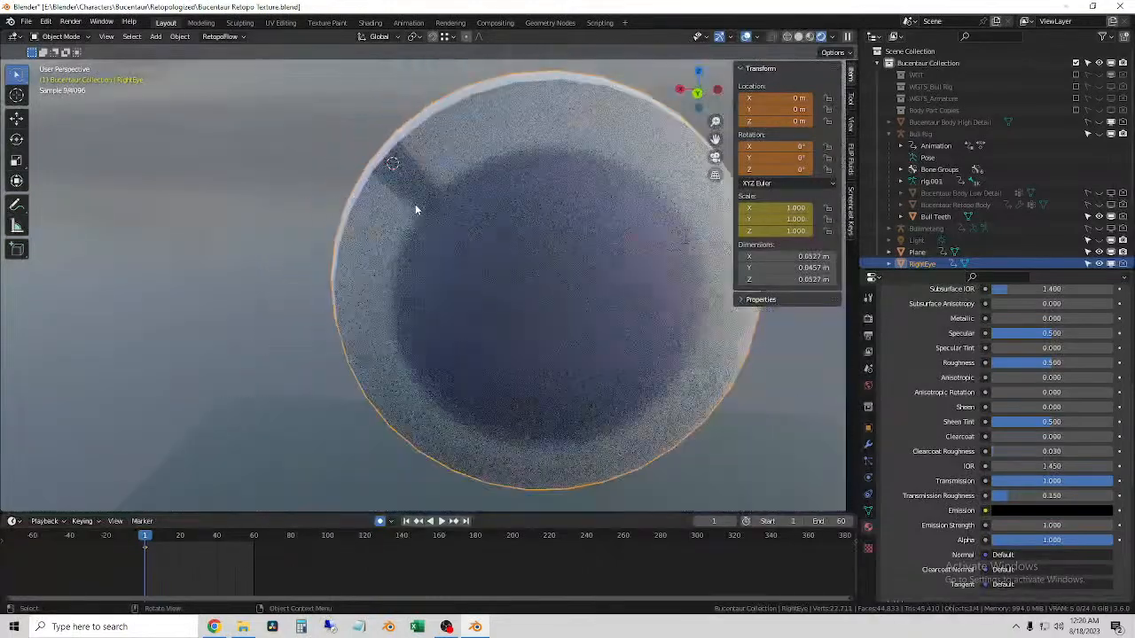
- In Edit Mode, try to move the cap-edge vertex beside the dark patch on RightEye
{"action": "middle_click_drag", "start_coordinate": [376, 166], "coordinate": [432, 176]}
{"action": "key", "text": "Tab"}
{"action": "key", "text": "1"}
{"action": "left_click", "coordinate": [387, 149]}
{"action": "key", "text": "g"}
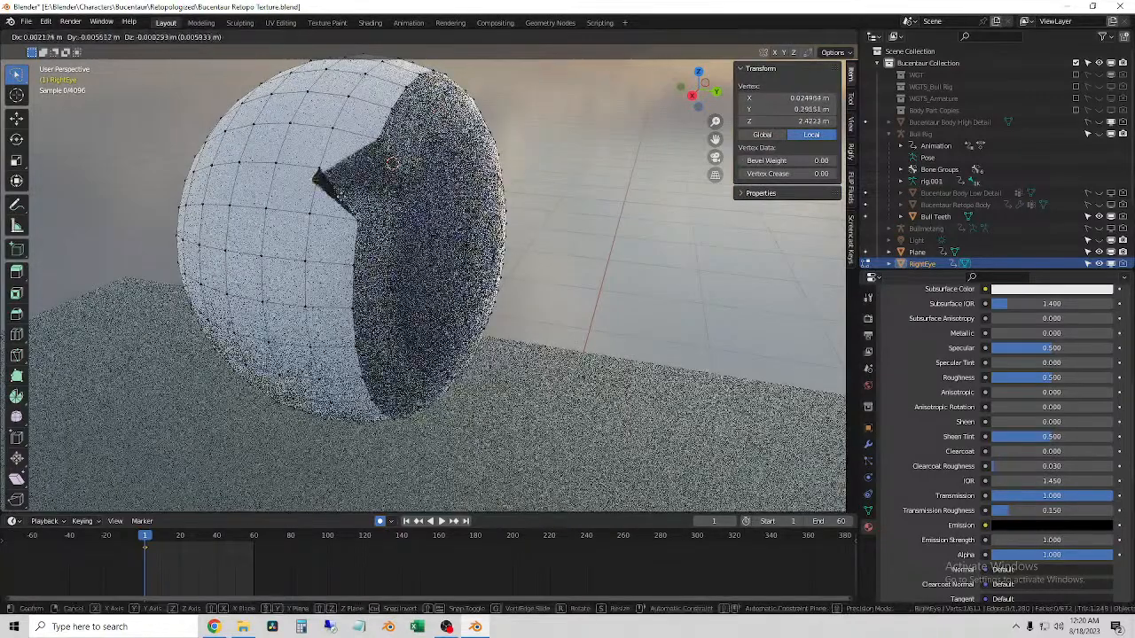
{"action": "right_click", "coordinate": [352, 170]}
- Select RightEye's entire mesh, recalculate its normals to face outside, and clear the selection
{"action": "middle_click_drag", "start_coordinate": [557, 217], "coordinate": [458, 206]}
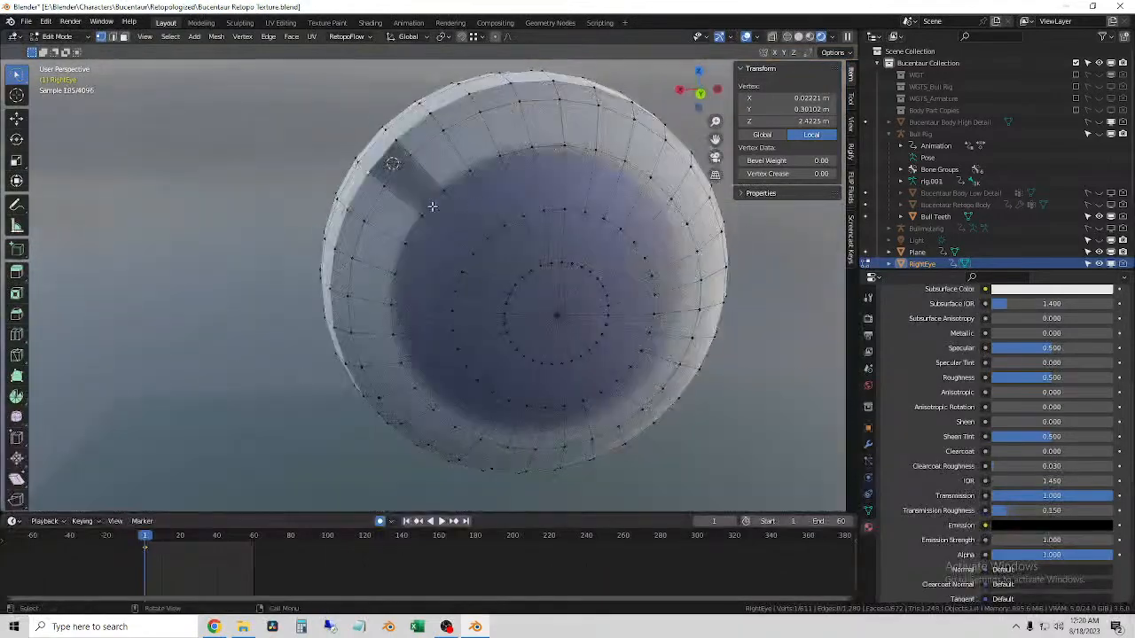
{"action": "middle_click_drag", "start_coordinate": [388, 200], "coordinate": [479, 208]}
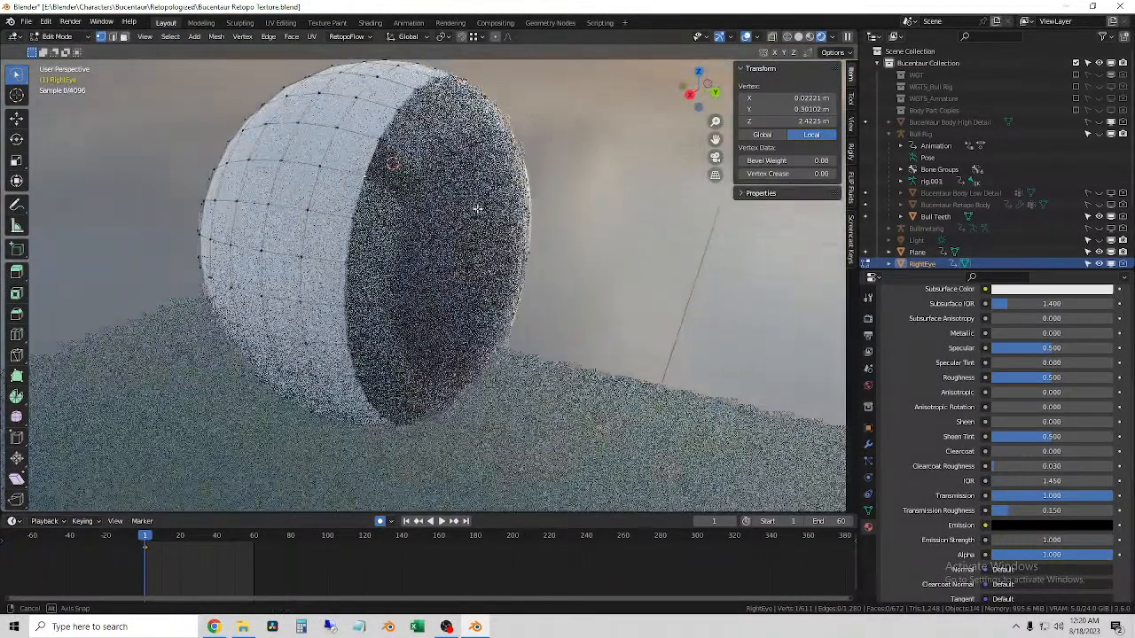
{"action": "key", "text": "a"}
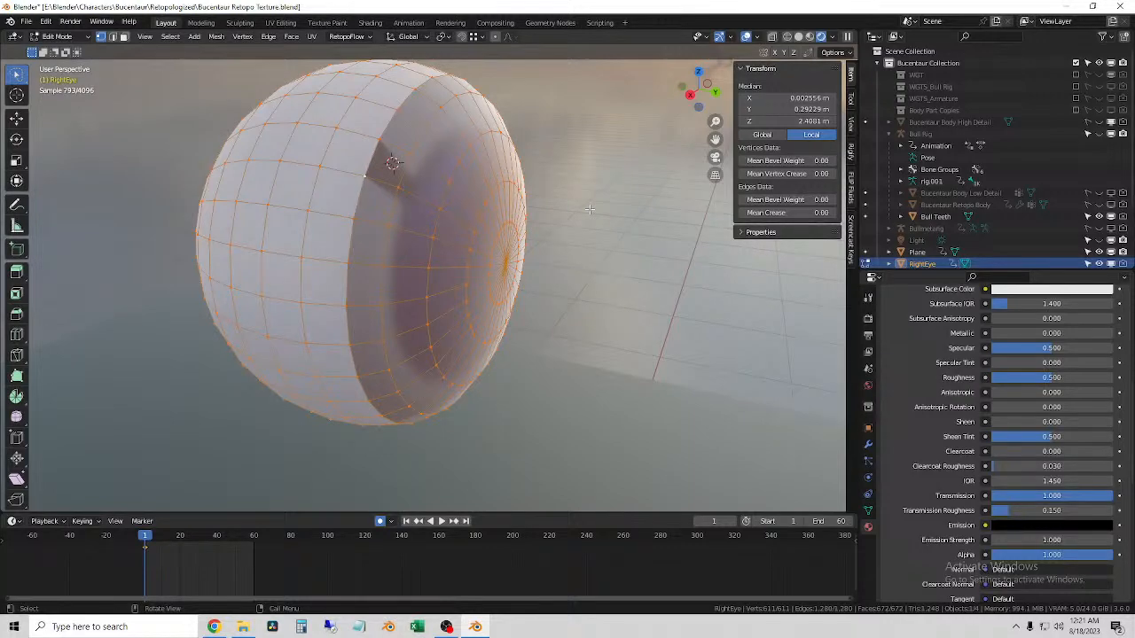
{"action": "key", "text": "shift+n"}
{"action": "key", "text": "alt+a"}
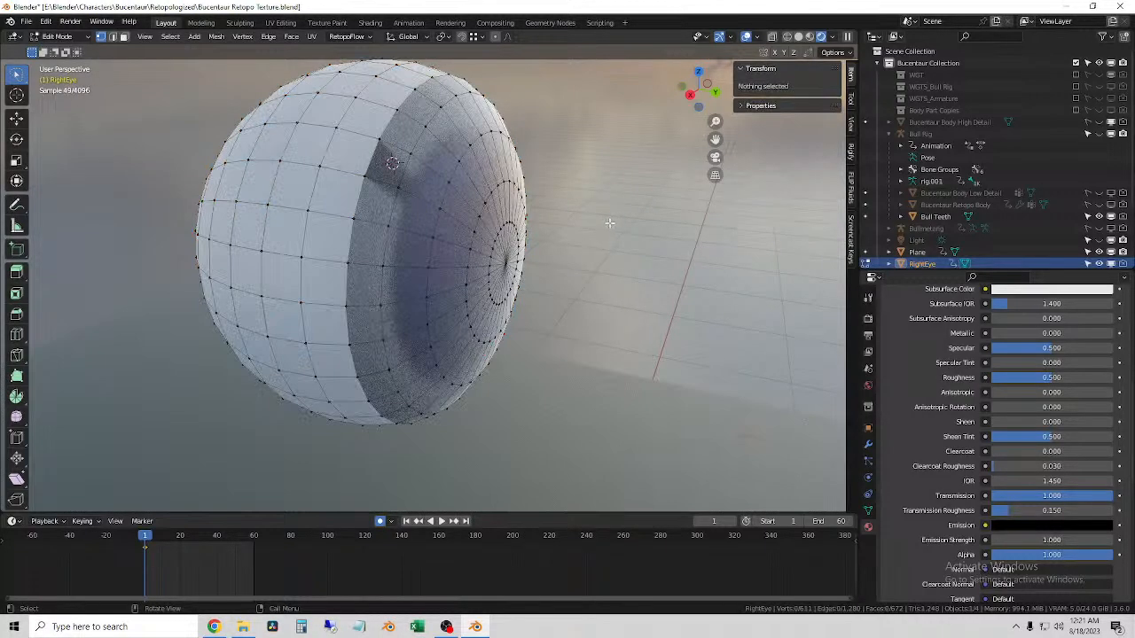
- Return RightEye to Object Mode and inspect the dark patch on its cornea from near and far
{"action": "left_click", "coordinate": [68, 40]}
{"action": "middle_click_drag", "start_coordinate": [679, 214], "coordinate": [562, 208]}
{"action": "scroll", "coordinate": [561, 209], "scroll_direction": "down", "scroll_amount": 1}
{"action": "middle_click_drag", "start_coordinate": [622, 257], "coordinate": [521, 289]}
{"action": "scroll", "coordinate": [475, 275], "scroll_direction": "down", "scroll_amount": 3}
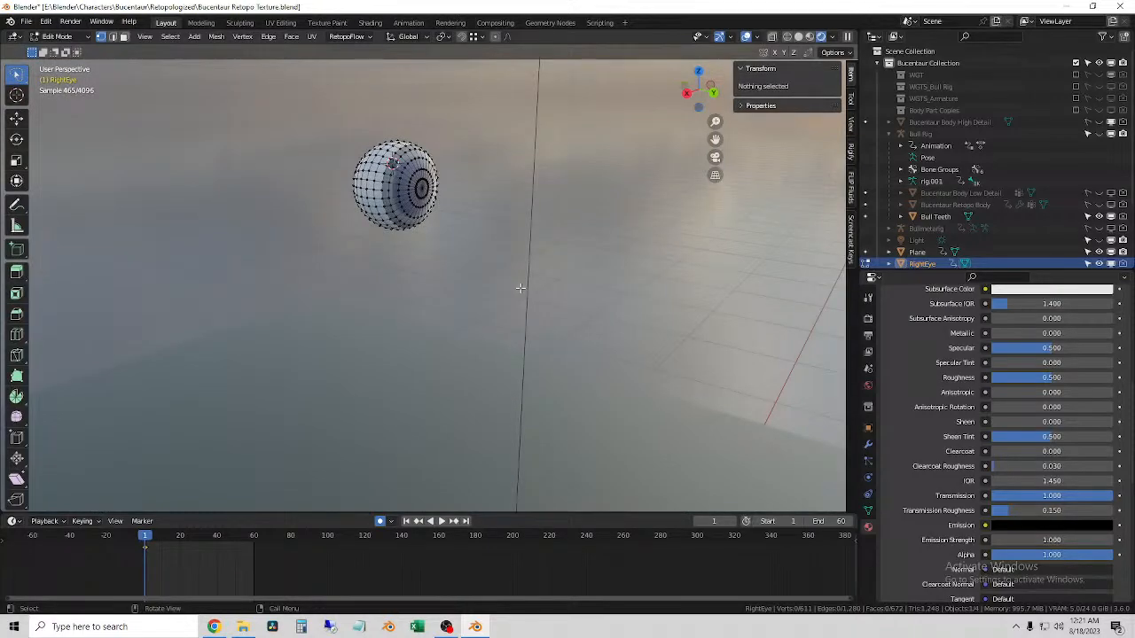
{"action": "left_click", "coordinate": [69, 37]}
{"action": "left_click", "coordinate": [71, 52]}
{"action": "left_click", "coordinate": [635, 221]}
{"action": "middle_click_drag", "start_coordinate": [633, 222], "coordinate": [516, 250]}
{"action": "scroll", "coordinate": [516, 250], "scroll_direction": "down", "scroll_amount": 4}
{"action": "left_click", "coordinate": [414, 170]}
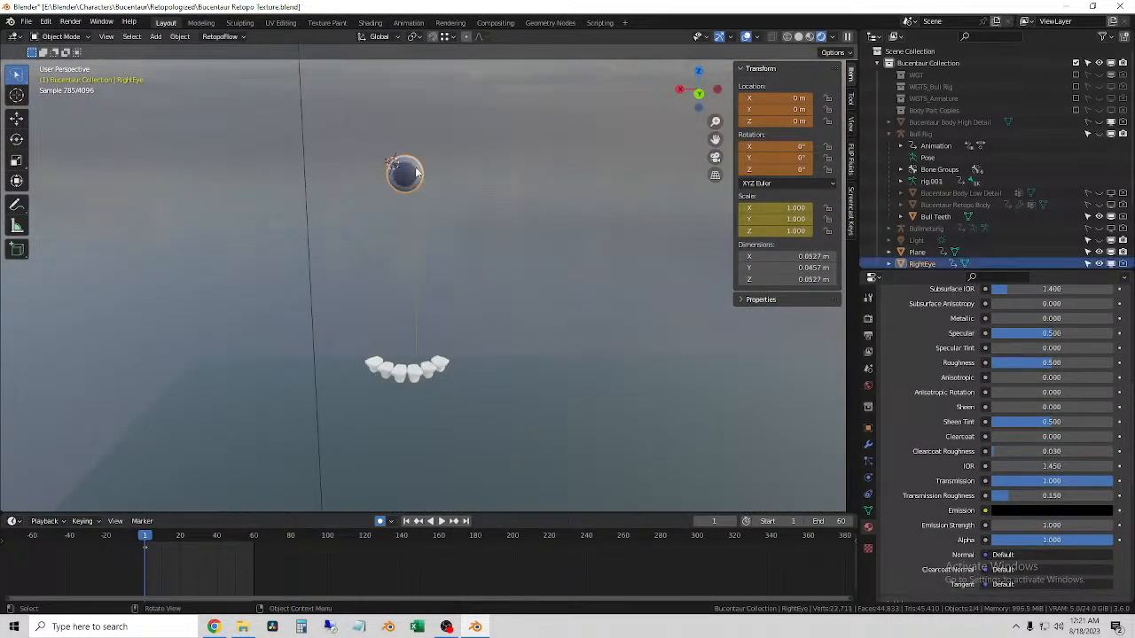
{"action": "scroll", "coordinate": [414, 166], "scroll_direction": "up", "scroll_amount": 4}
{"action": "scroll", "coordinate": [401, 194], "scroll_direction": "up", "scroll_amount": 5}
{"action": "middle_click_drag", "start_coordinate": [401, 194], "coordinate": [478, 201]}
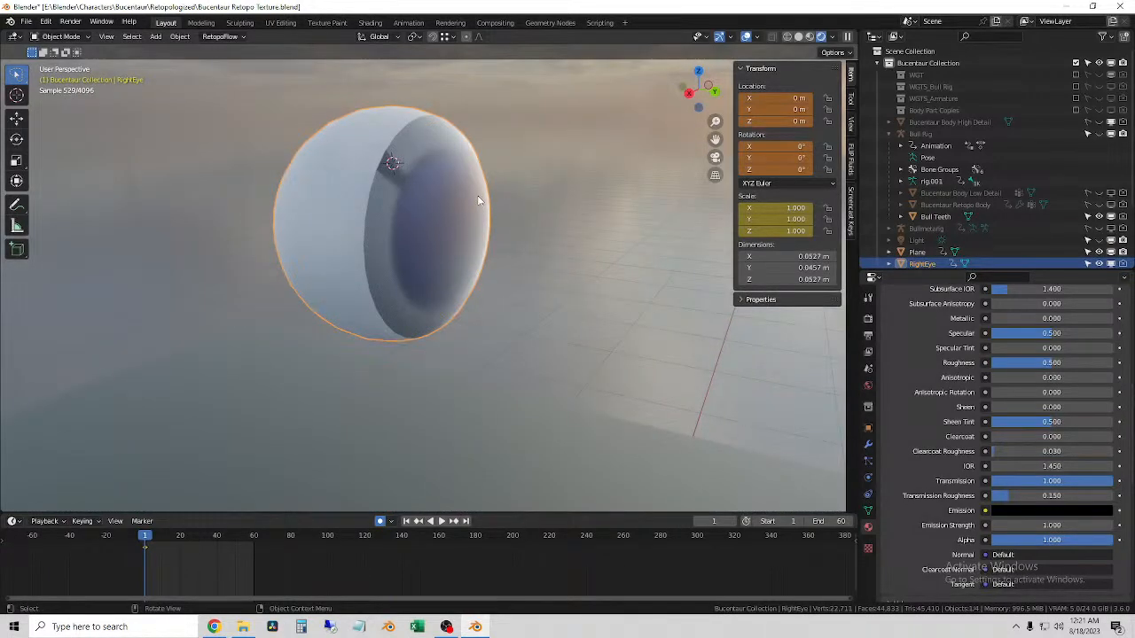
{"action": "key", "text": "r"}
{"action": "key", "text": "z"}
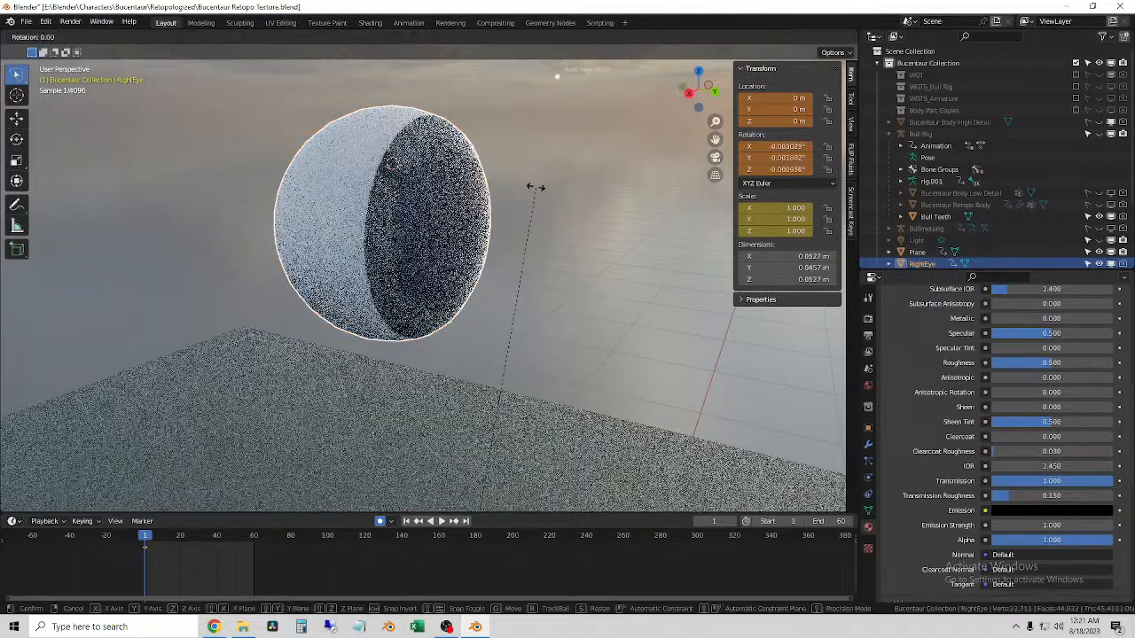
{"action": "key", "text": "Escape"}
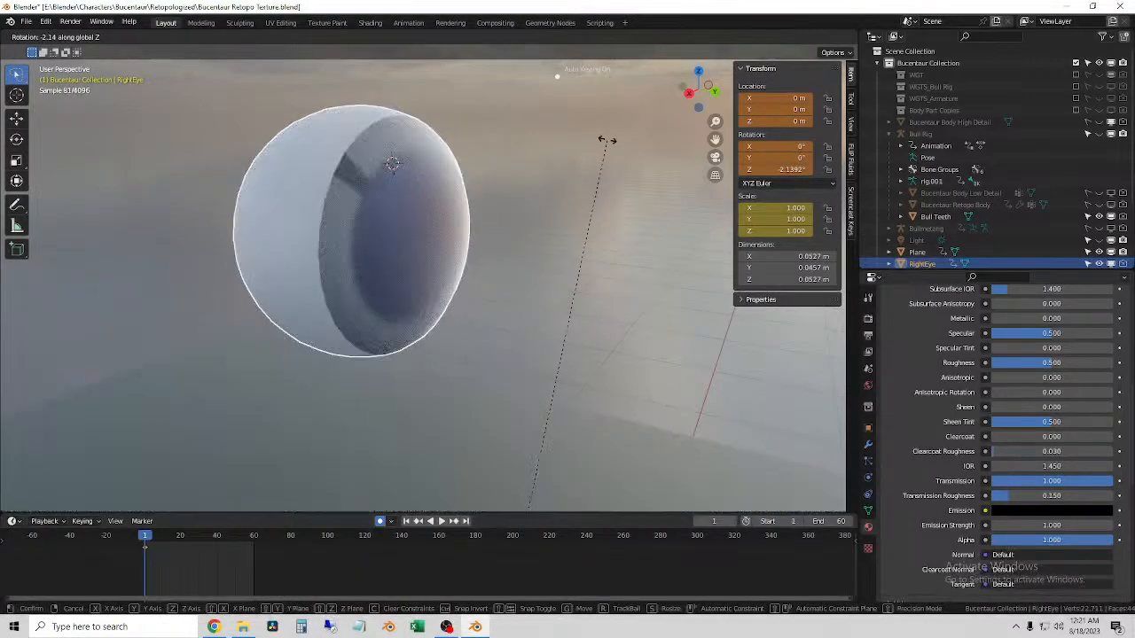
- In Edit Mode with face selection, select the stray light face beside the iris beneath RightEye's cornea
{"action": "key", "text": "Tab"}
{"action": "scroll", "coordinate": [401, 174], "scroll_direction": "up", "scroll_amount": 6}
{"action": "middle_click_drag", "start_coordinate": [395, 173], "coordinate": [212, 183]}
{"action": "scroll", "coordinate": [381, 190], "scroll_direction": "down", "scroll_amount": 1}
{"action": "scroll", "coordinate": [383, 202], "scroll_direction": "up", "scroll_amount": 2}
{"action": "middle_click_drag", "start_coordinate": [382, 203], "coordinate": [413, 205]}
{"action": "key", "text": "3"}
{"action": "left_click", "coordinate": [429, 208]}
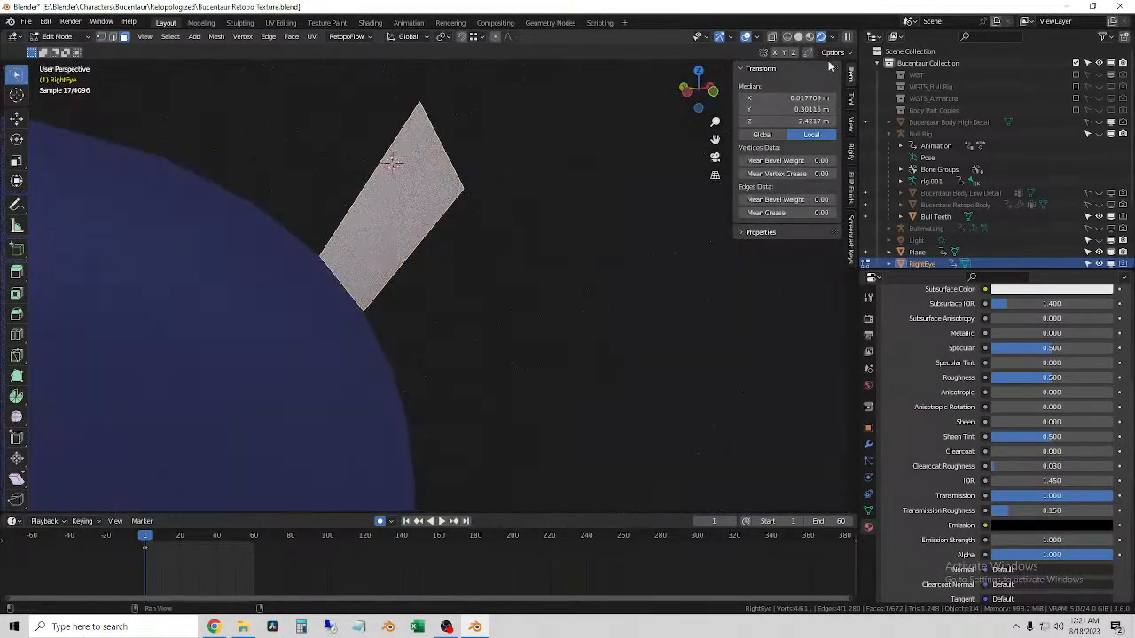
- Switch the viewport to Solid shading, reselect the stray face and examine it in the gap between iris and cap
{"action": "left_click", "coordinate": [801, 38]}
{"action": "middle_click_drag", "start_coordinate": [497, 231], "coordinate": [528, 241]}
{"action": "left_click", "coordinate": [527, 241]}
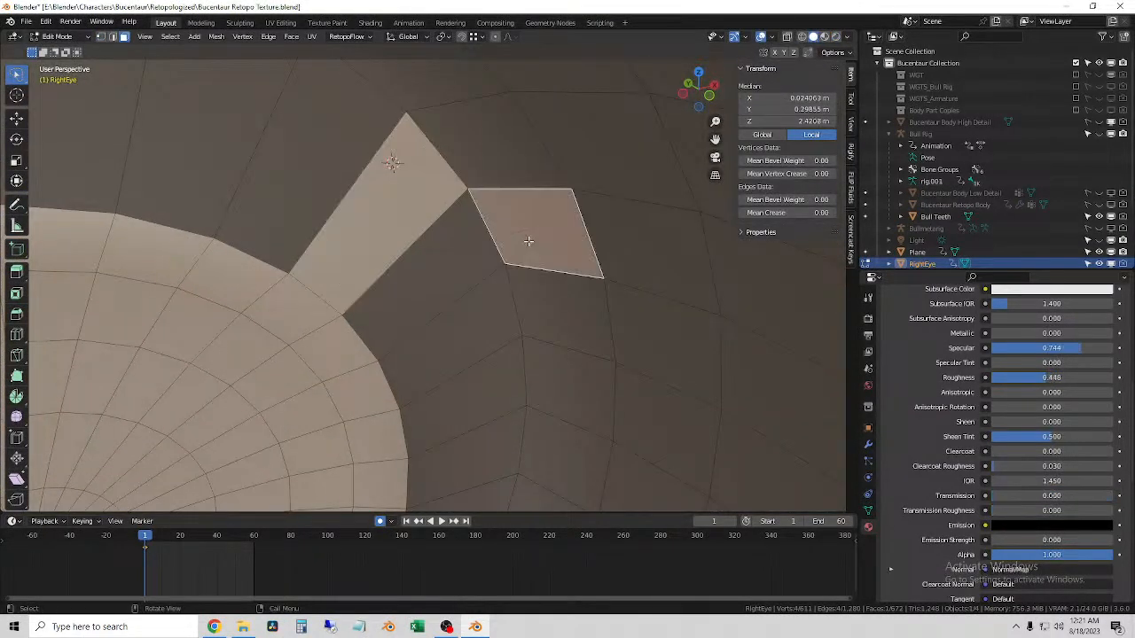
{"action": "left_click", "coordinate": [387, 231]}
{"action": "scroll", "coordinate": [427, 266], "scroll_direction": "down", "scroll_amount": 1}
{"action": "scroll", "coordinate": [329, 266], "scroll_direction": "up", "scroll_amount": 1}
{"action": "middle_click_drag", "start_coordinate": [329, 267], "coordinate": [385, 250]}
{"action": "middle_click_drag", "start_coordinate": [224, 180], "coordinate": [243, 182]}
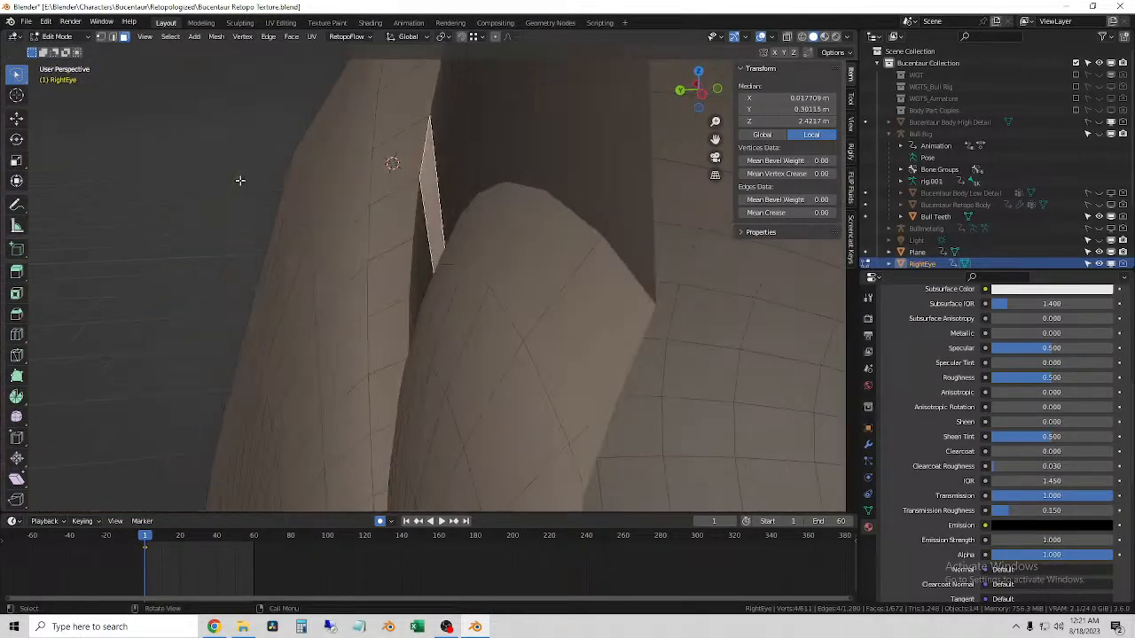
- Check the material of the face next to the stray one, and assign EyeWhite to the stray face
{"action": "left_click", "coordinate": [172, 133]}
{"action": "left_click", "coordinate": [422, 197]}
{"action": "left_click", "coordinate": [459, 172]}
{"action": "scroll", "coordinate": [970, 364], "scroll_direction": "up", "scroll_amount": 12}
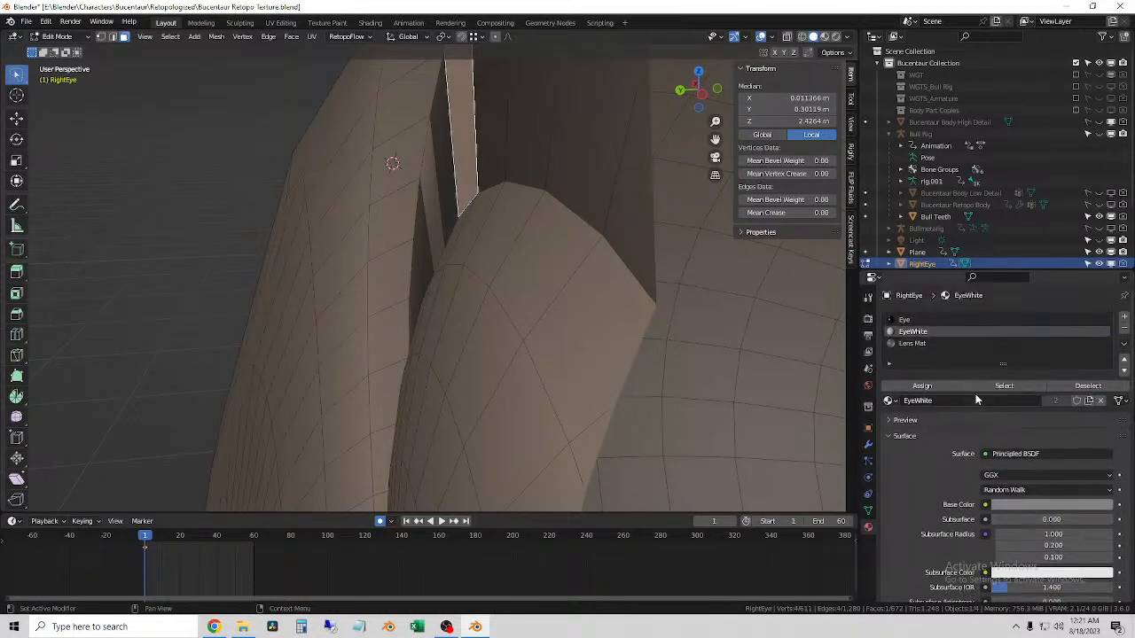
{"action": "left_click", "coordinate": [433, 196]}
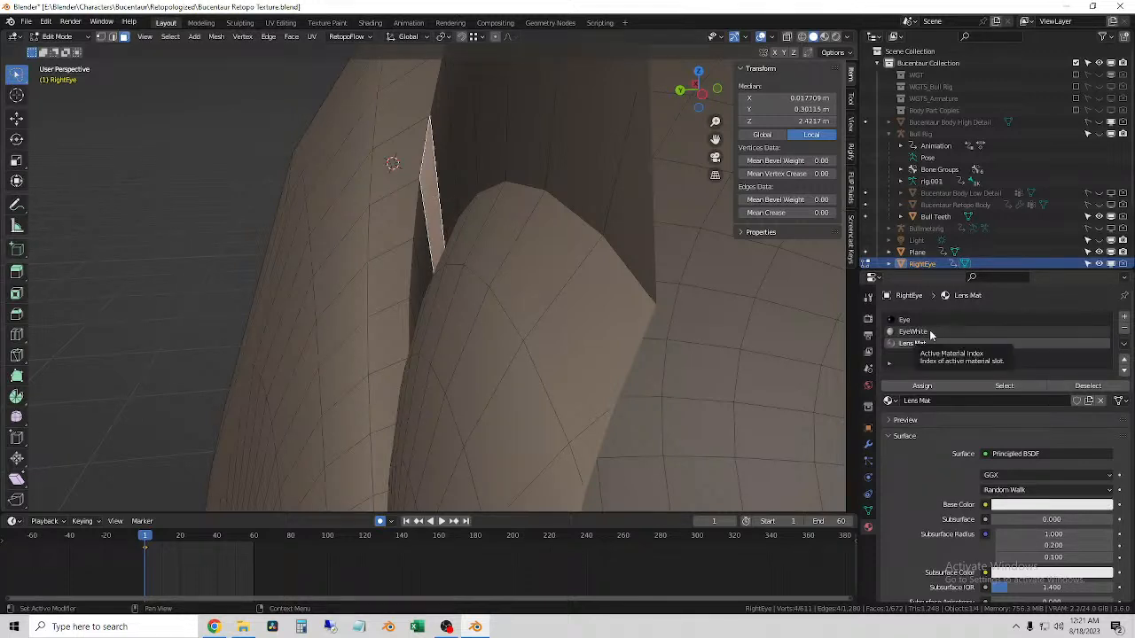
{"action": "left_click", "coordinate": [930, 334]}
{"action": "left_click", "coordinate": [929, 388]}
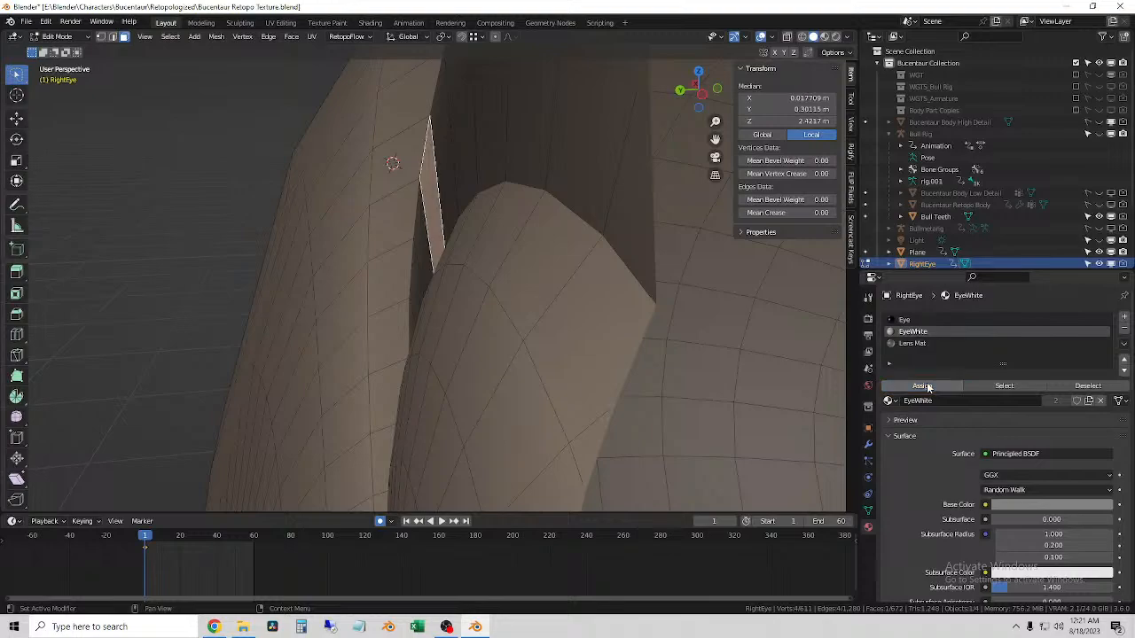
- Clear the face selection, restore Rendered shading, and inspect RightEye's corrected area in Edit Mode and Object Mode
{"action": "left_click", "coordinate": [196, 165]}
{"action": "scroll", "coordinate": [198, 170], "scroll_direction": "down", "scroll_amount": 4}
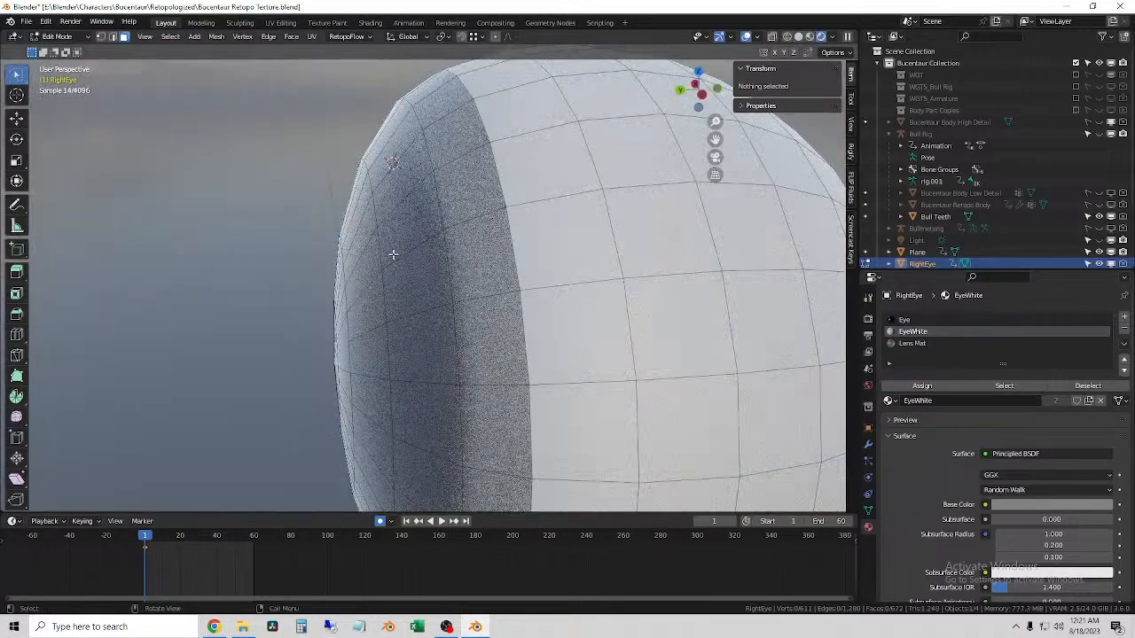
{"action": "middle_click_drag", "start_coordinate": [393, 253], "coordinate": [529, 249]}
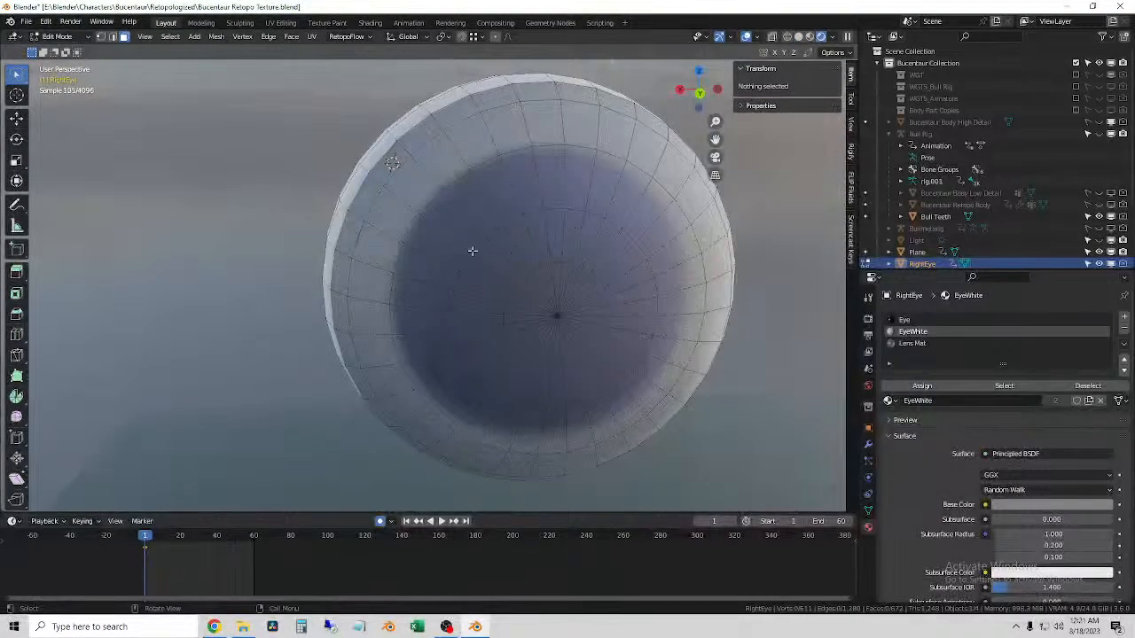
{"action": "scroll", "coordinate": [505, 258], "scroll_direction": "down", "scroll_amount": 3}
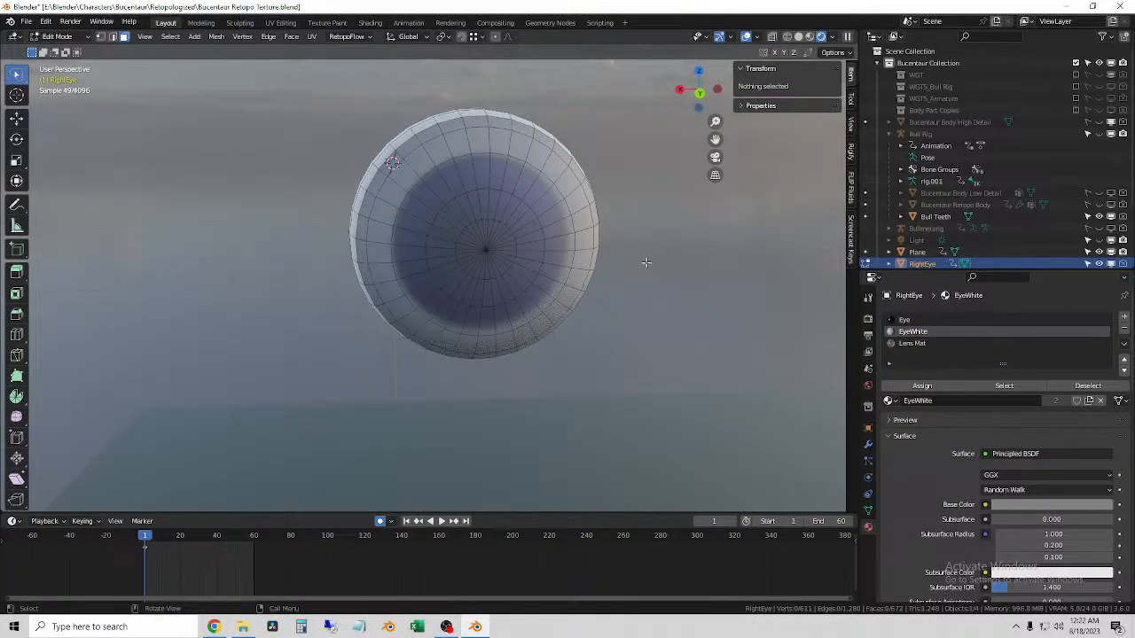
{"action": "middle_click_drag", "start_coordinate": [664, 261], "coordinate": [598, 263]}
{"action": "left_click", "coordinate": [74, 38]}
{"action": "left_click", "coordinate": [74, 51]}
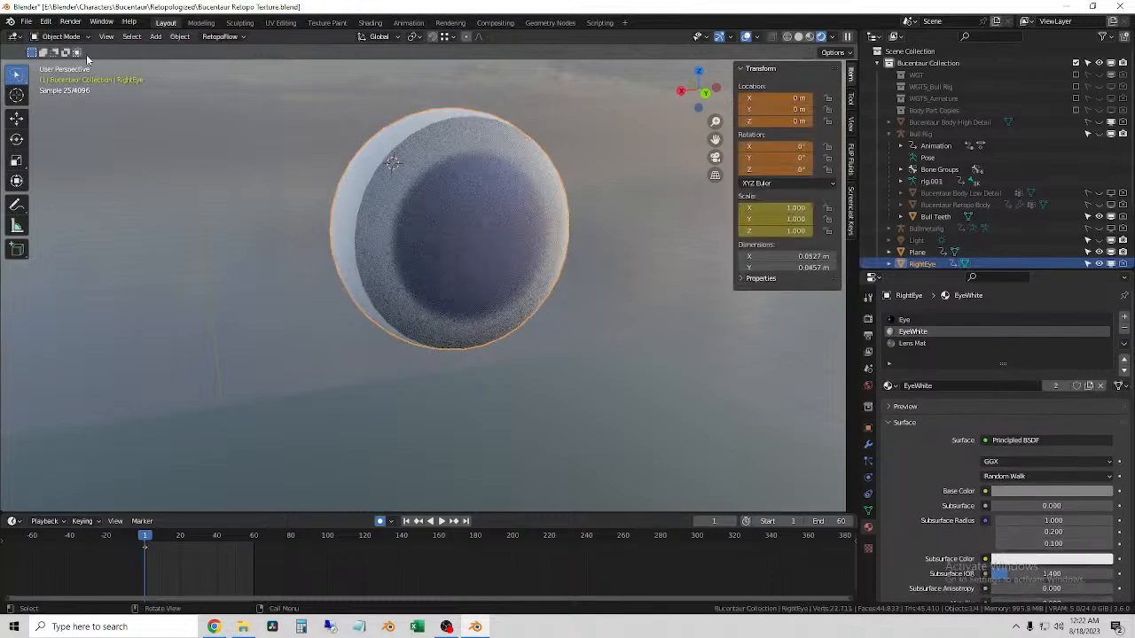
{"action": "scroll", "coordinate": [642, 264], "scroll_direction": "down", "scroll_amount": 2}
{"action": "left_click", "coordinate": [583, 211]}
{"action": "middle_click_drag", "start_coordinate": [583, 213], "coordinate": [510, 282]}
{"action": "left_click", "coordinate": [470, 210]}
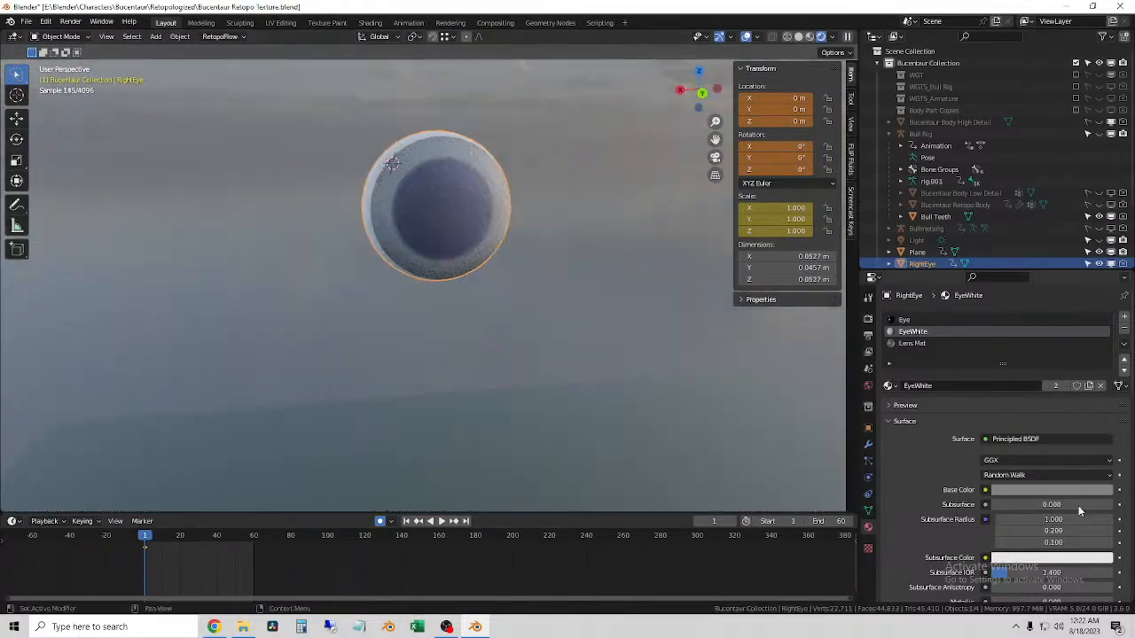
- Review EyeWhite's surface settings, and set Lens Mat's Transmission Roughness to about 0.382
{"action": "scroll", "coordinate": [922, 487], "scroll_direction": "down", "scroll_amount": 10}
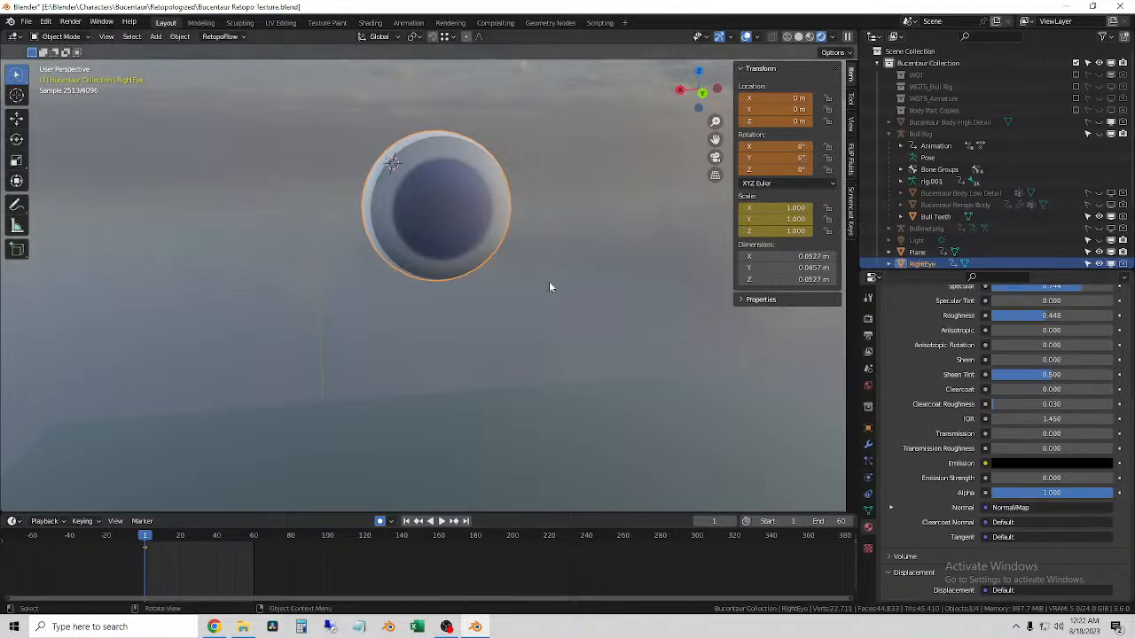
{"action": "middle_click_drag", "start_coordinate": [542, 282], "coordinate": [521, 289]}
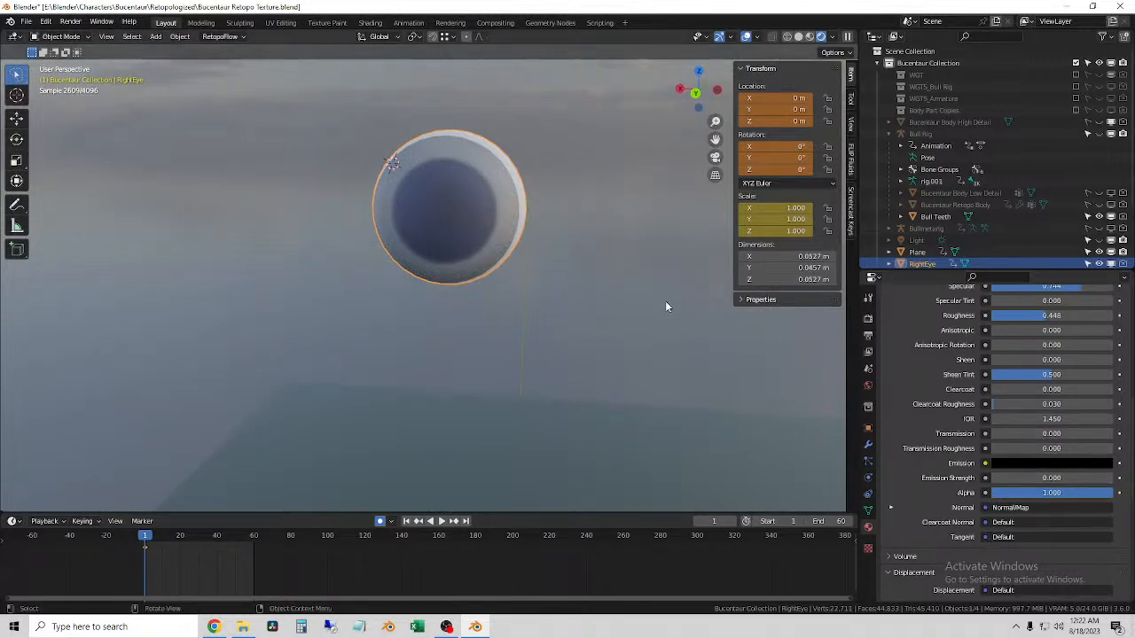
{"action": "scroll", "coordinate": [925, 361], "scroll_direction": "up", "scroll_amount": 15}
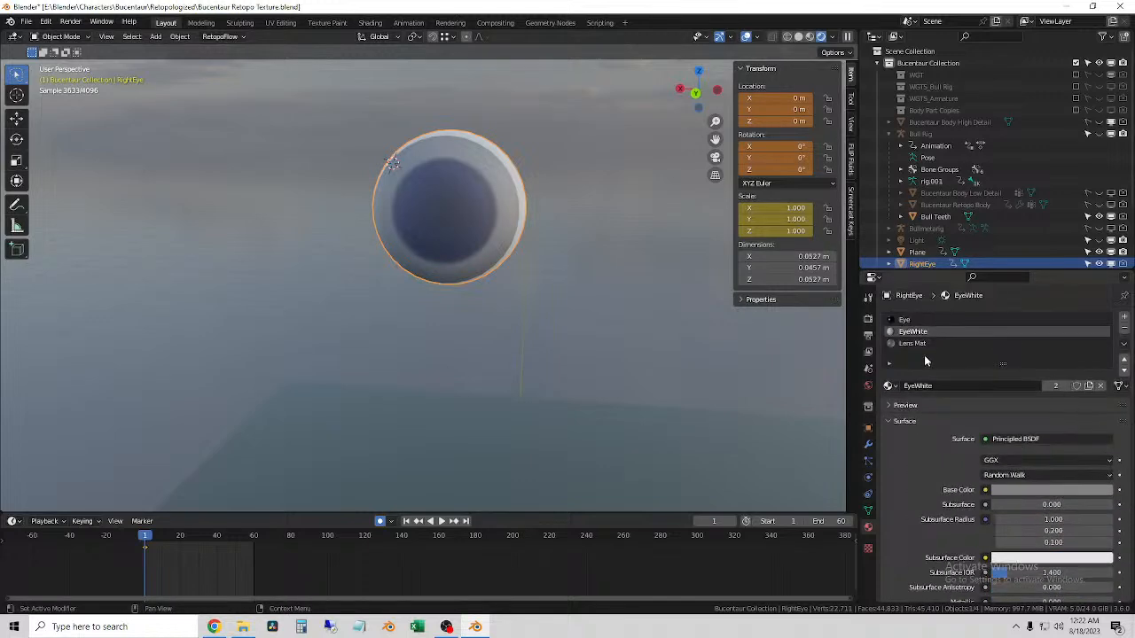
{"action": "scroll", "coordinate": [1059, 504], "scroll_direction": "down", "scroll_amount": 10}
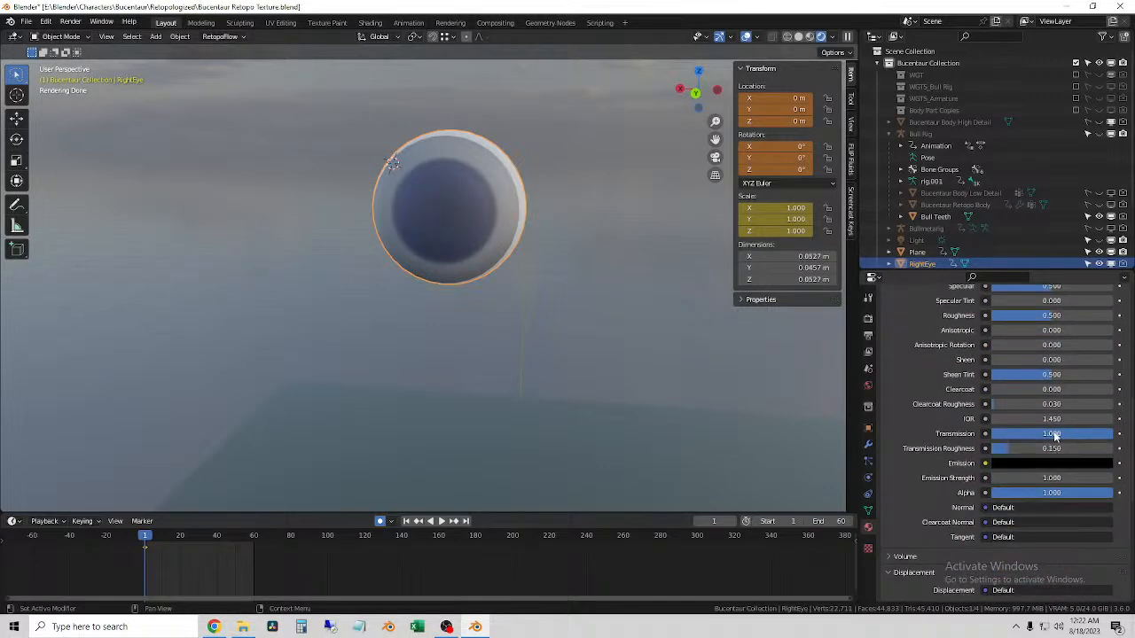
{"action": "left_click_drag", "start_coordinate": [1064, 434], "coordinate": [1037, 449]}
- Set Lens Mat's IOR to 1.33
{"action": "left_click", "coordinate": [996, 421]}
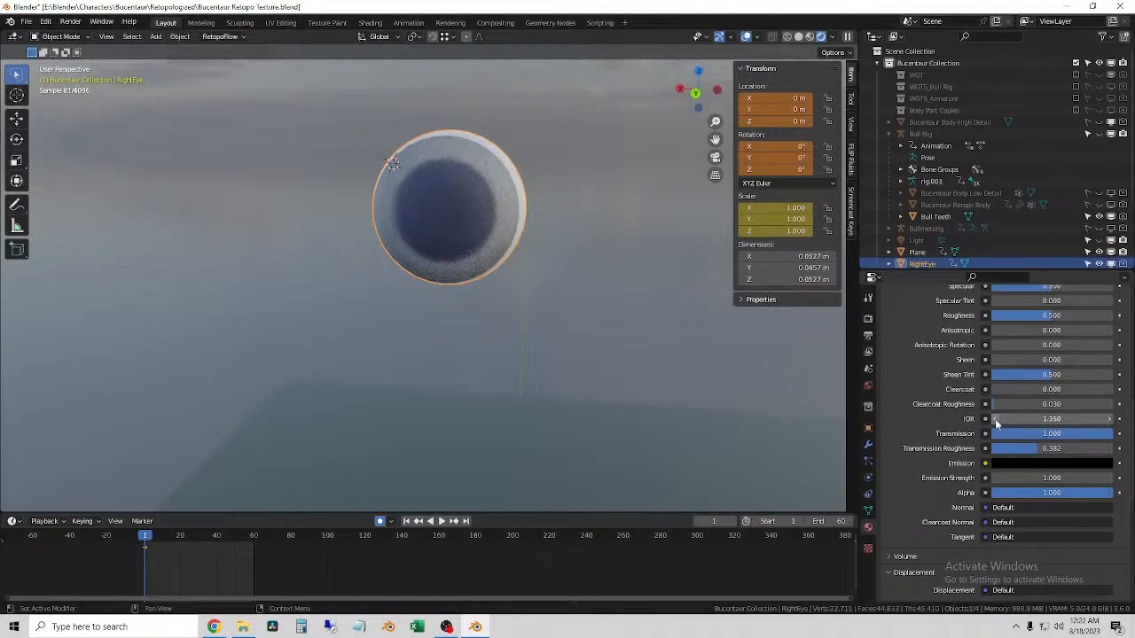
{"action": "left_click", "coordinate": [995, 421]}
{"action": "left_click", "coordinate": [1020, 419]}
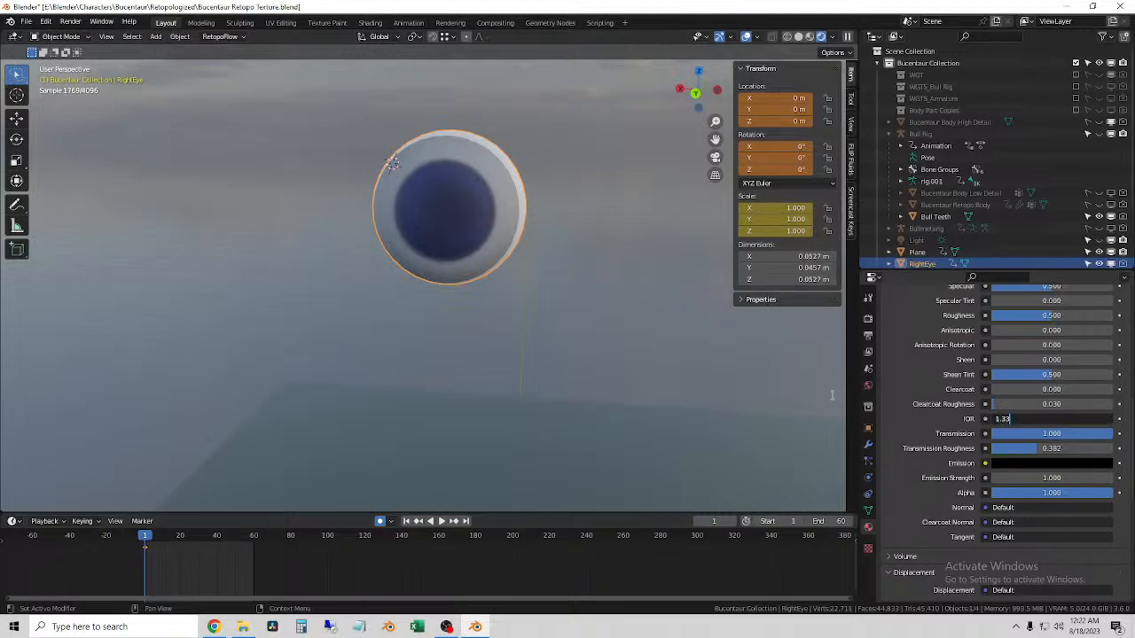
{"action": "key", "text": "Return"}
- Examine RightEye's adjusted lens from the side and front, both selected and deselected
{"action": "middle_click_drag", "start_coordinate": [574, 288], "coordinate": [537, 295]}
{"action": "scroll", "coordinate": [600, 287], "scroll_direction": "up", "scroll_amount": 3}
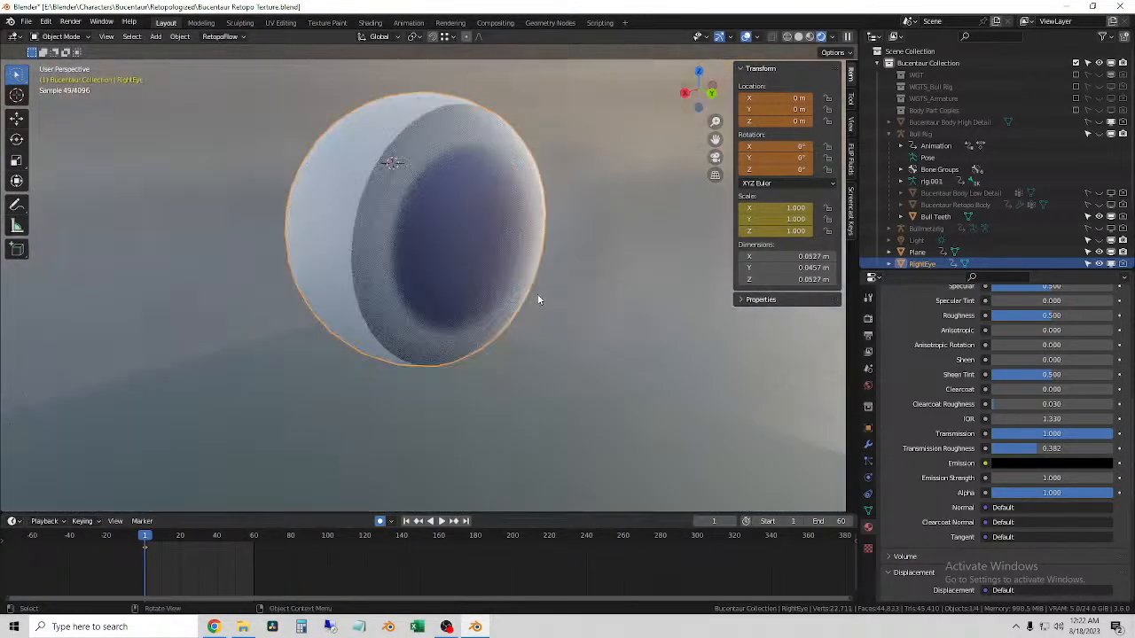
{"action": "left_click", "coordinate": [580, 307]}
{"action": "left_click", "coordinate": [499, 216]}
{"action": "scroll", "coordinate": [496, 264], "scroll_direction": "down", "scroll_amount": 4}
{"action": "middle_click_drag", "start_coordinate": [488, 266], "coordinate": [394, 232]}
{"action": "key", "text": "alt+a"}
{"action": "left_click", "coordinate": [450, 223]}
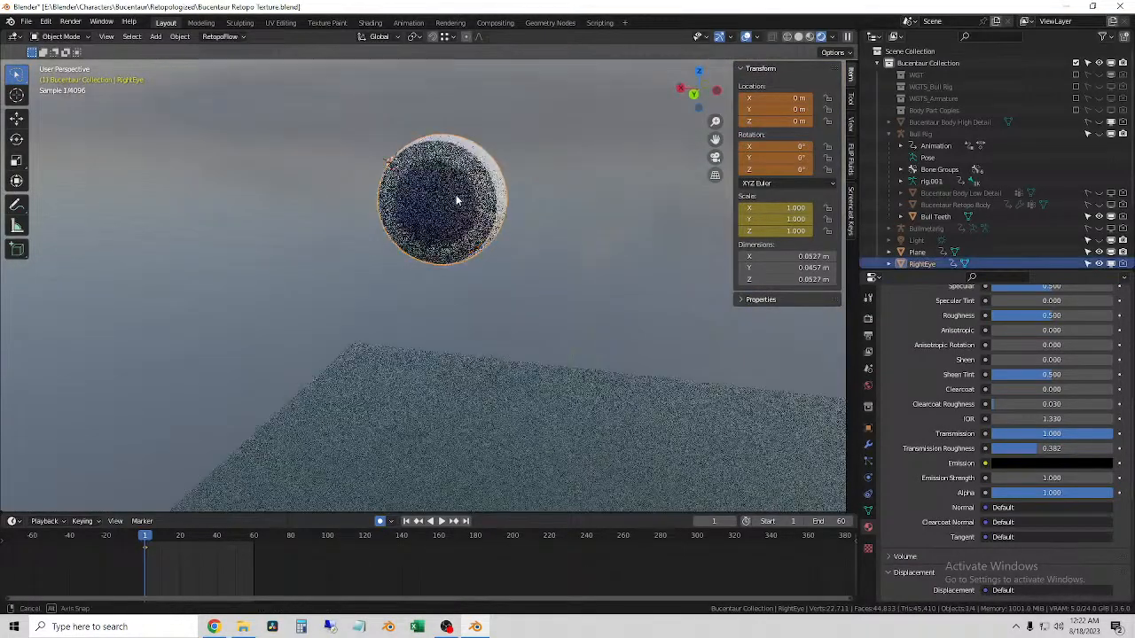
- Enter Edit Mode on RightEye with vertex selection, enable proportional editing, and select one vertex on the transparent area's outer border
{"action": "key", "text": "Tab"}
{"action": "key", "text": "KP_Divide"}
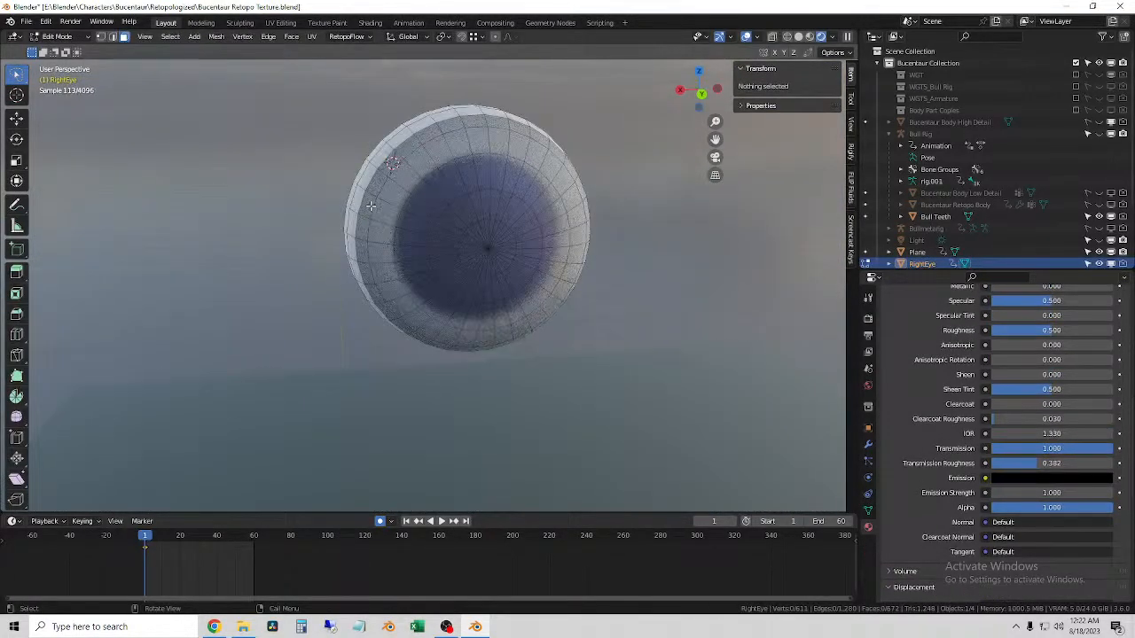
{"action": "middle_click_drag", "start_coordinate": [403, 109], "coordinate": [433, 108]}
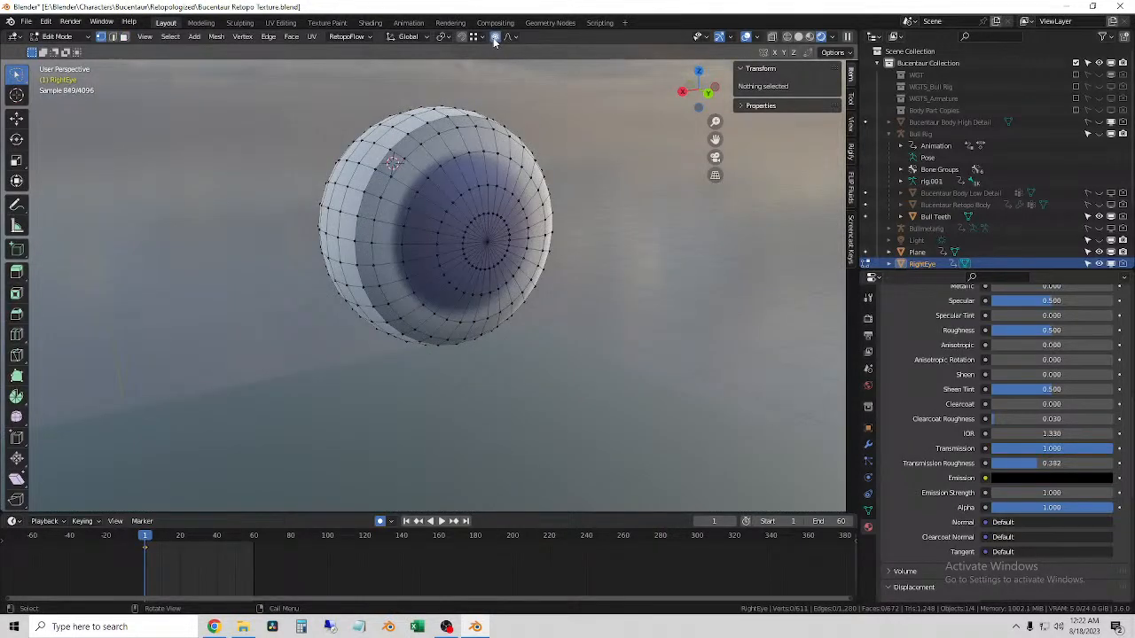
{"action": "middle_click_drag", "start_coordinate": [380, 215], "coordinate": [409, 218]}
{"action": "left_click", "coordinate": [496, 187]}
{"action": "middle_click_drag", "start_coordinate": [495, 189], "coordinate": [490, 252]}
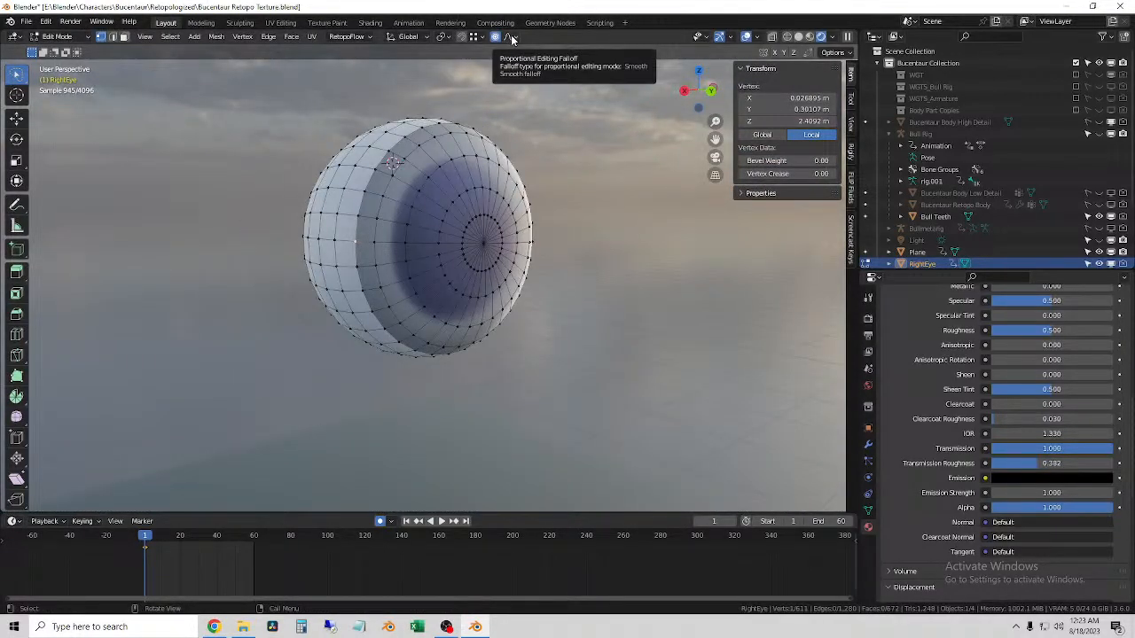
- Try to move the selected border vertex freely with smooth proportional falloff, adjusting the size of the influence area
{"action": "scroll", "coordinate": [462, 257], "scroll_direction": "down", "scroll_amount": 2}
{"action": "key", "text": "g"}
{"action": "scroll", "coordinate": [602, 238], "scroll_direction": "up", "scroll_amount": 15}
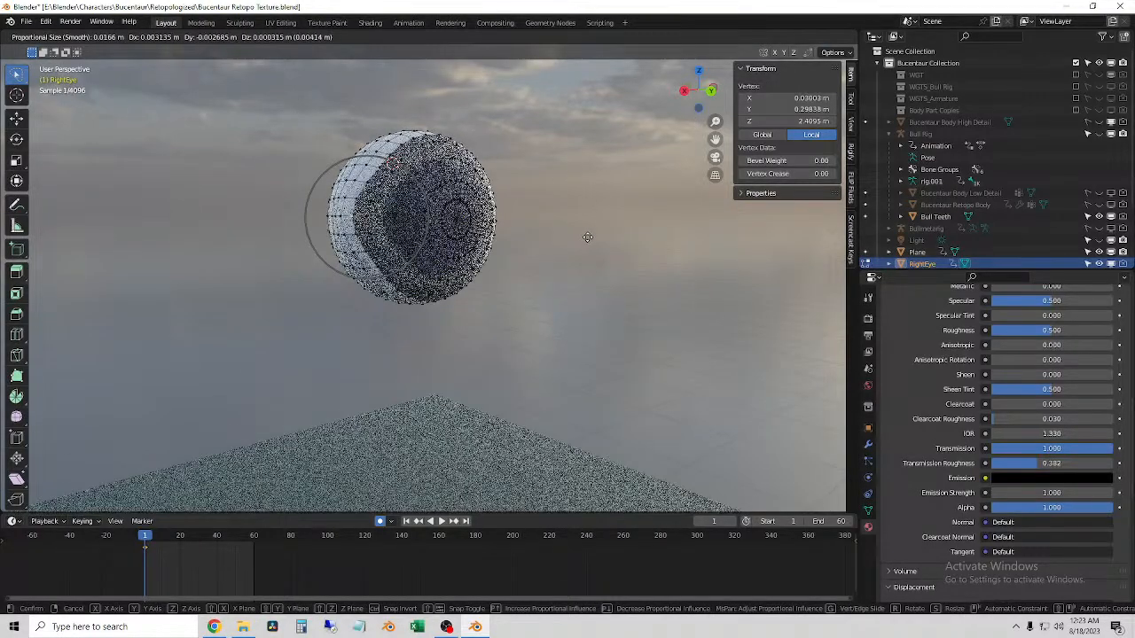
{"action": "key", "text": "g"}
{"action": "scroll", "coordinate": [577, 243], "scroll_direction": "down", "scroll_amount": 4}
{"action": "left_click", "coordinate": [577, 243]}
{"action": "middle_click_drag", "start_coordinate": [524, 262], "coordinate": [568, 267]}
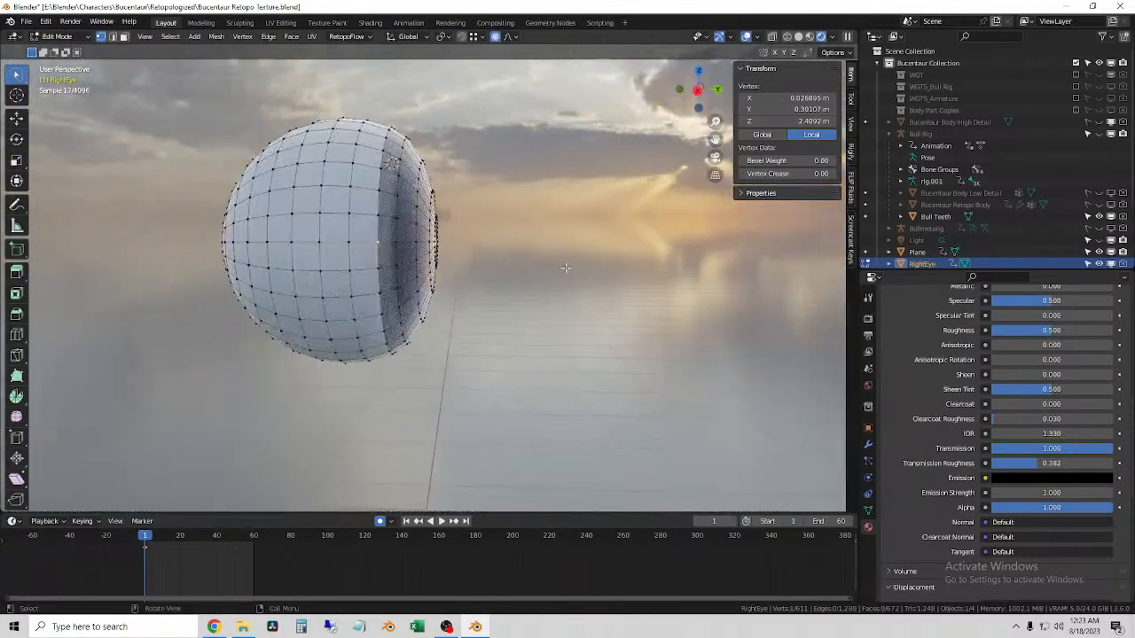
- Review the snapping and proportional falloff options, and try to move the border vertex with a proportional size of about 0.0166 m
{"action": "left_click", "coordinate": [481, 37]}
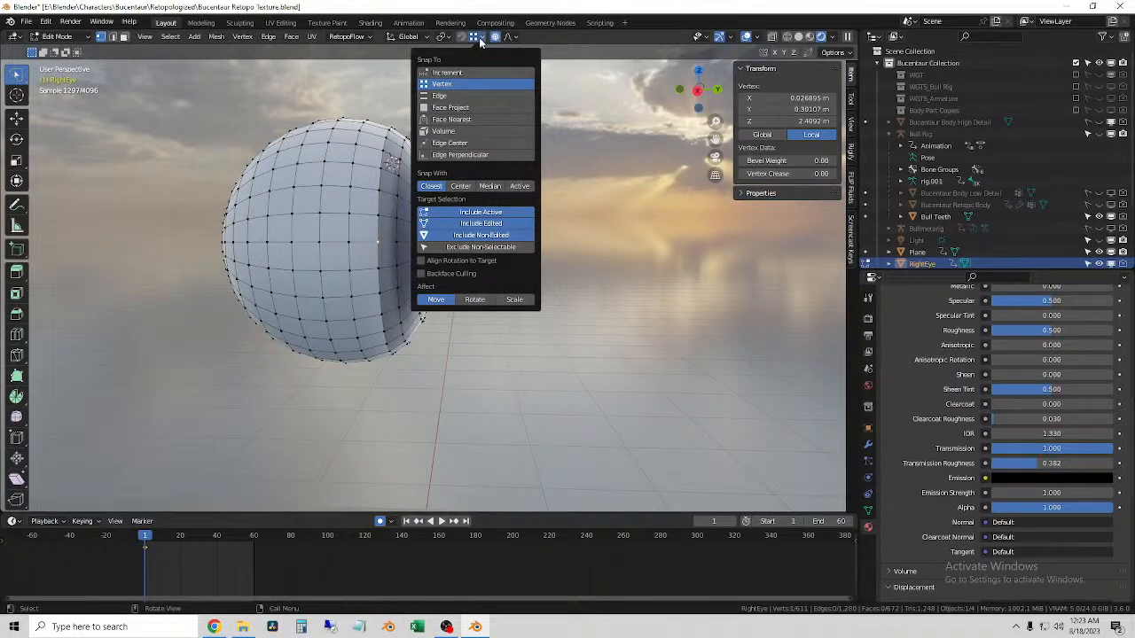
{"action": "left_click", "coordinate": [513, 38]}
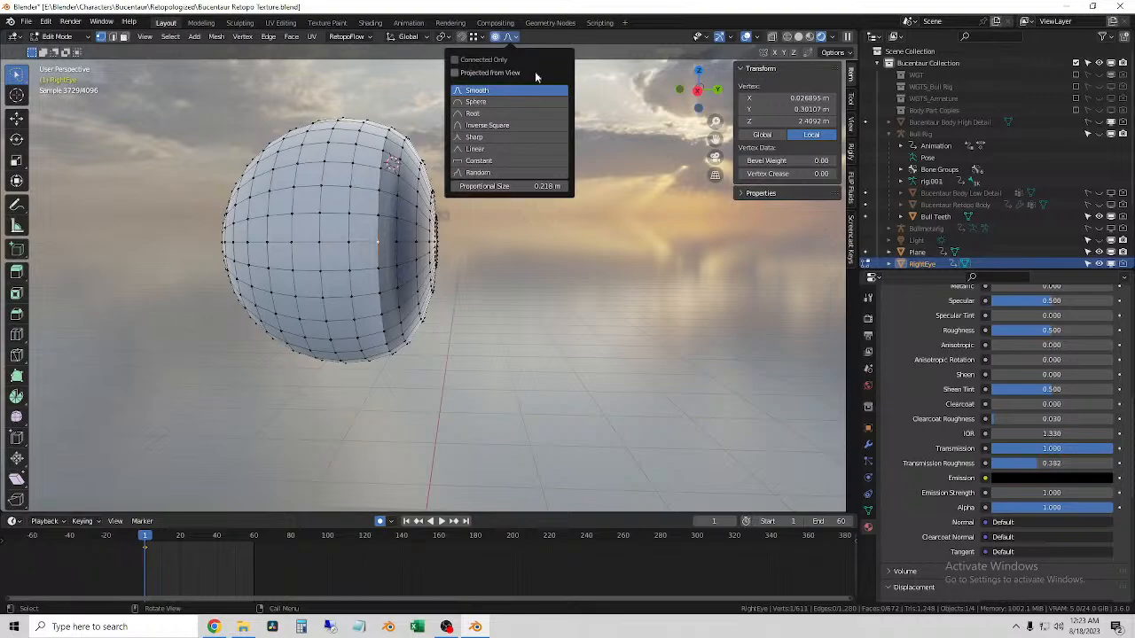
{"action": "middle_click_drag", "start_coordinate": [427, 273], "coordinate": [408, 277]}
{"action": "key", "text": "g"}
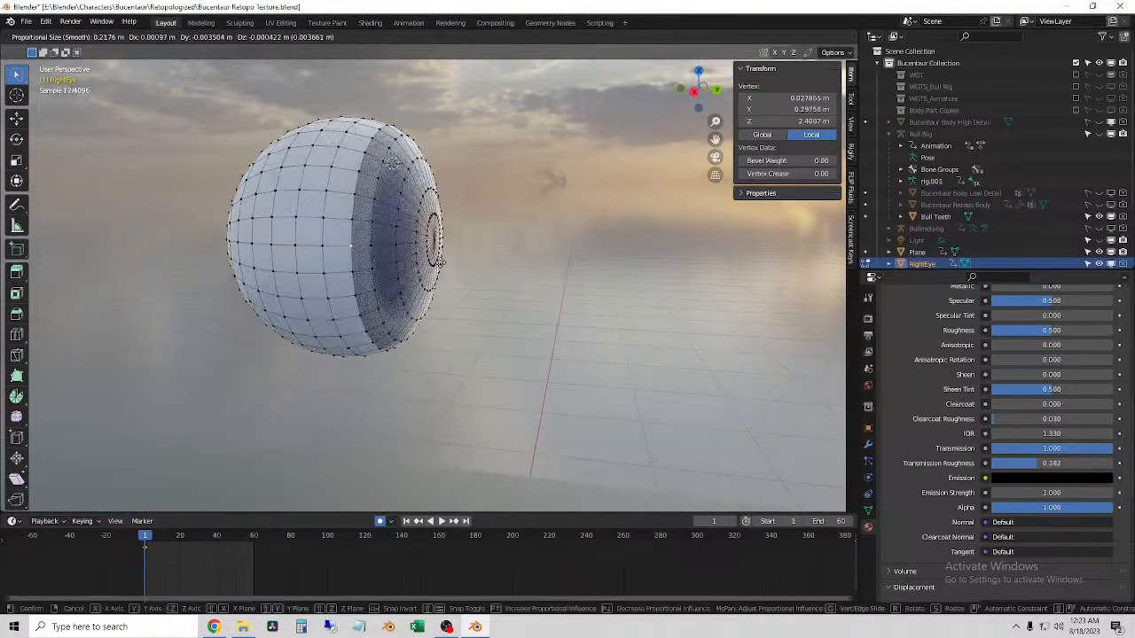
{"action": "scroll", "coordinate": [475, 259], "scroll_direction": "up", "scroll_amount": 20}
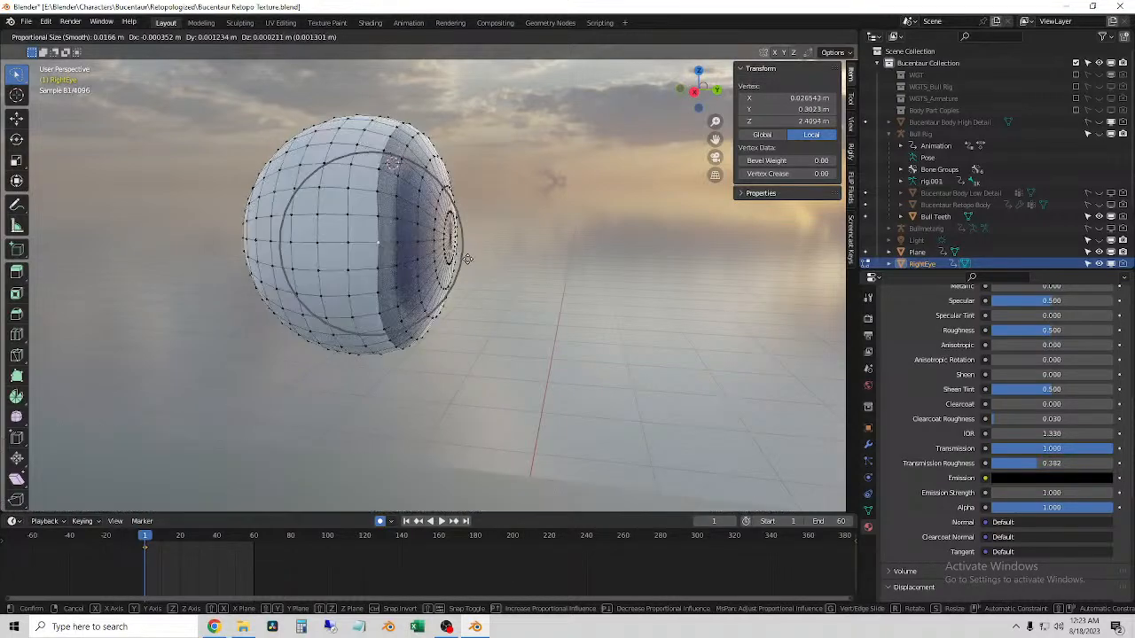
{"action": "left_click", "coordinate": [494, 268]}
{"action": "middle_click_drag", "start_coordinate": [494, 267], "coordinate": [530, 270]}
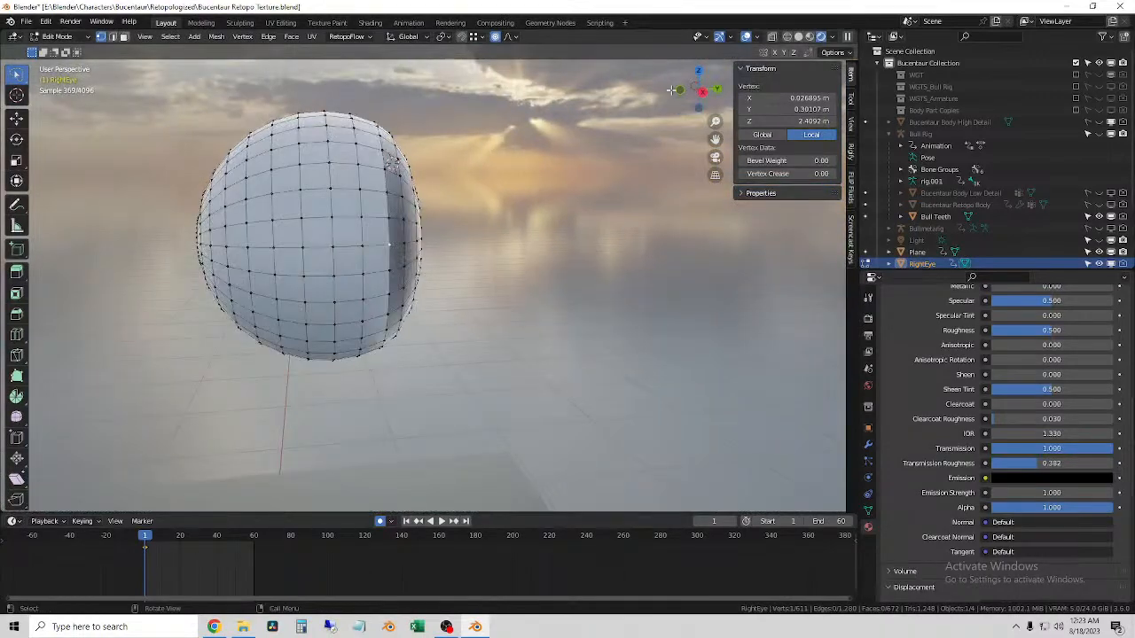
- Try to reposition the same border vertex with proportional editing in the Top orthographic view
{"action": "left_click", "coordinate": [698, 74]}
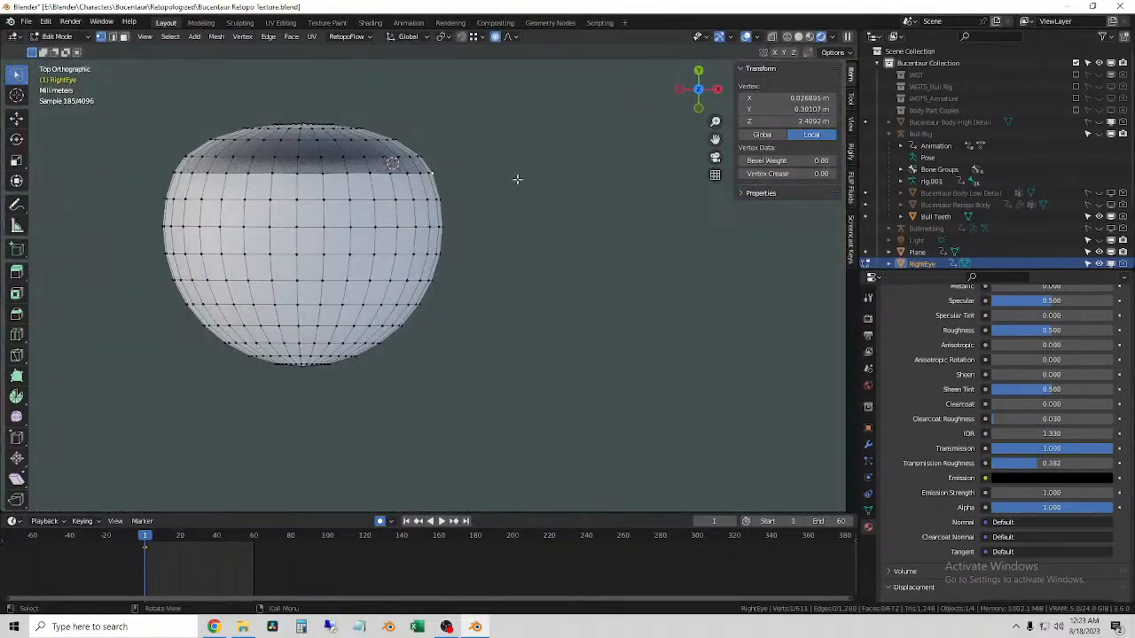
{"action": "key", "text": "g"}
{"action": "left_click", "coordinate": [593, 167]}
{"action": "key", "text": "g"}
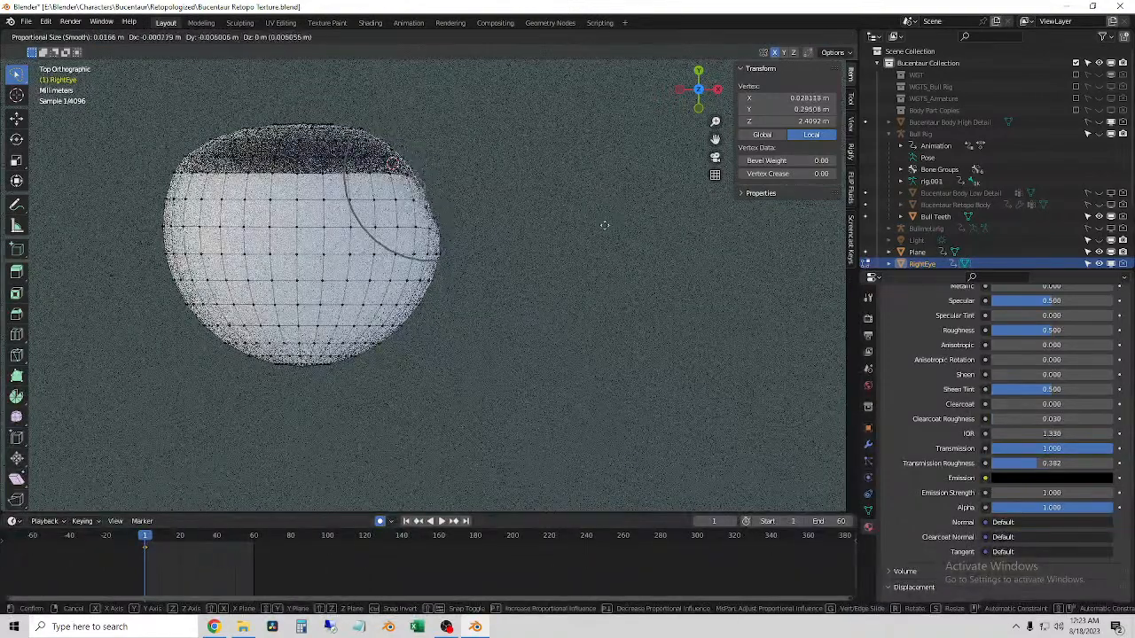
{"action": "left_click", "coordinate": [655, 197]}
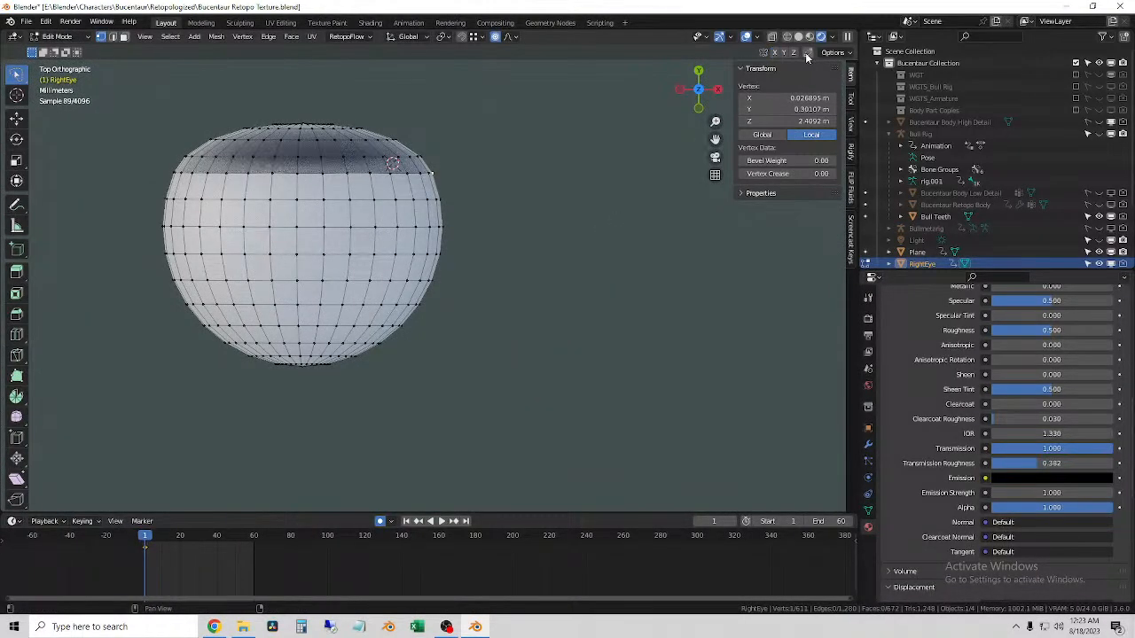
- Select a path of border vertices and try moving it back about 0.0032 m along Y with a proportional size of about 0.0103 m
{"action": "middle_click_drag", "start_coordinate": [640, 232], "coordinate": [435, 171]}
{"action": "mouse_move", "coordinate": [627, 252]}
{"action": "middle_mouse_down"}
{"action": "mouse_move", "coordinate": [572, 248]}
{"action": "mouse_move", "coordinate": [608, 255]}
{"action": "mouse_move", "coordinate": [613, 270]}
{"action": "middle_mouse_up"}
{"action": "left_click", "coordinate": [604, 248], "text": "ctrl"}
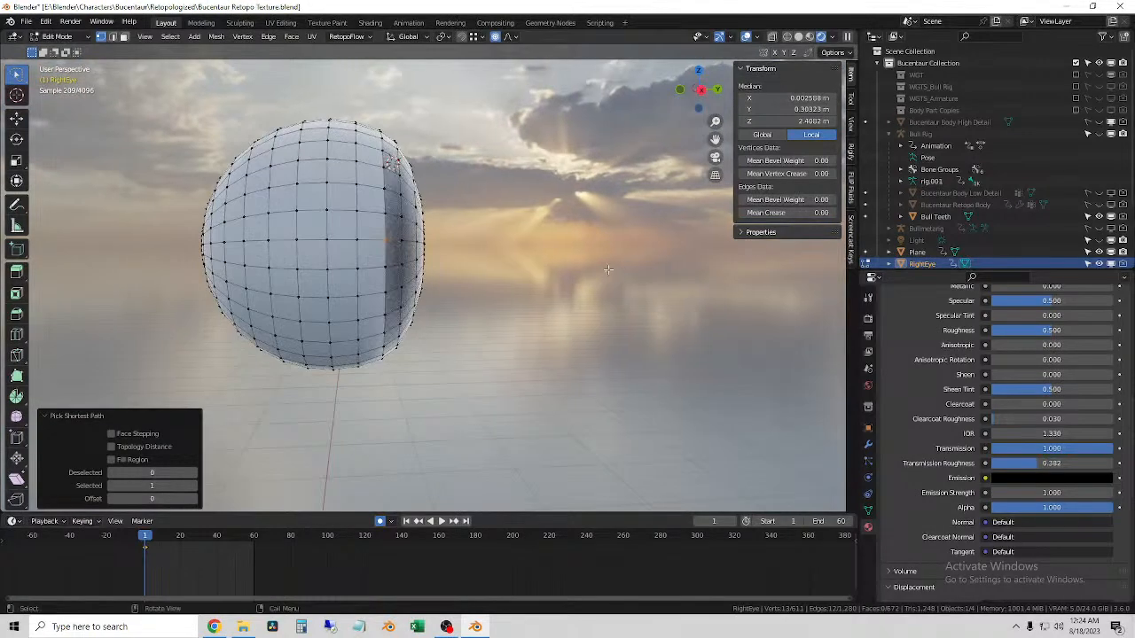
{"action": "key", "text": "g"}
{"action": "key", "text": "y"}
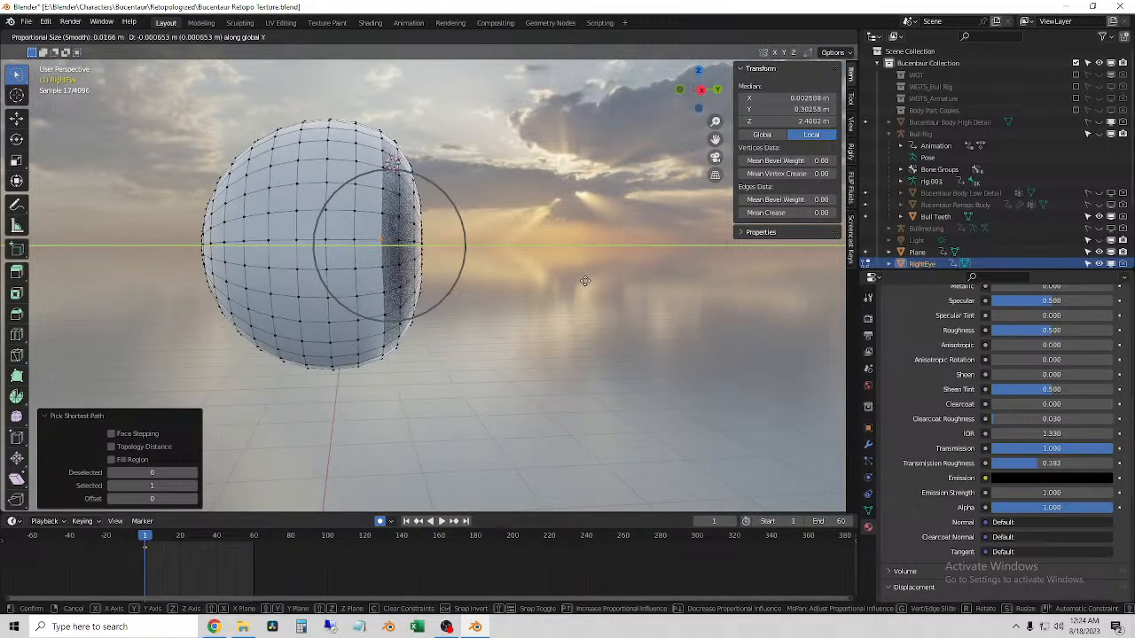
{"action": "scroll", "coordinate": [585, 281], "scroll_direction": "up", "scroll_amount": 5}
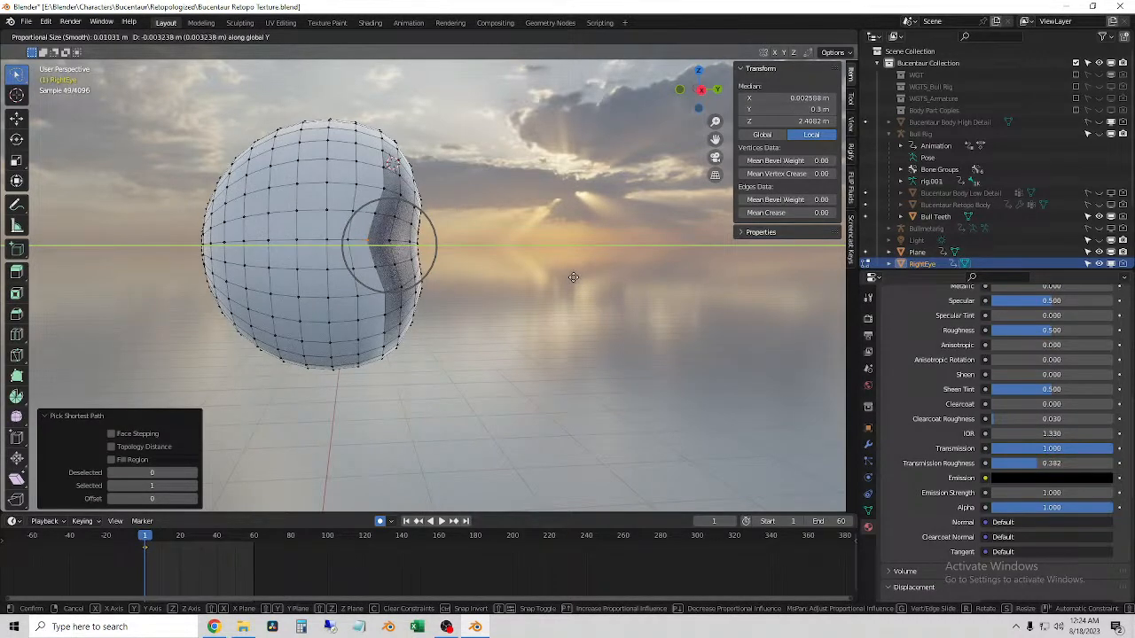
{"action": "left_click", "coordinate": [573, 277]}
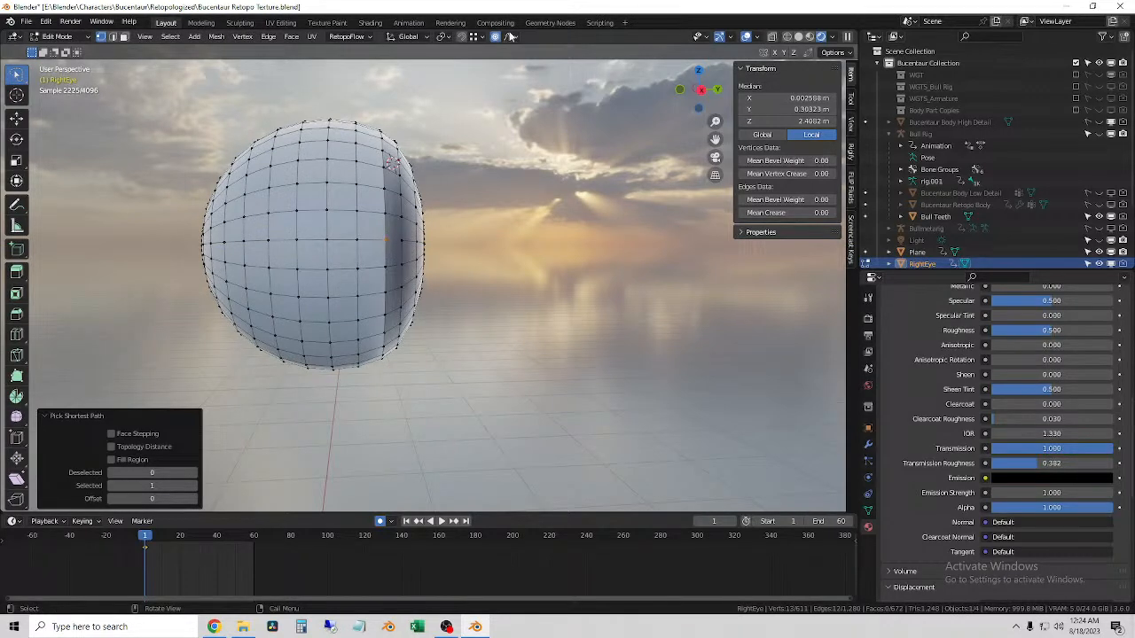
- Disable proportional editing, and try to vertex slide three adjacent border vertices back by a factor of about 0.557
{"action": "left_click", "coordinate": [384, 241]}
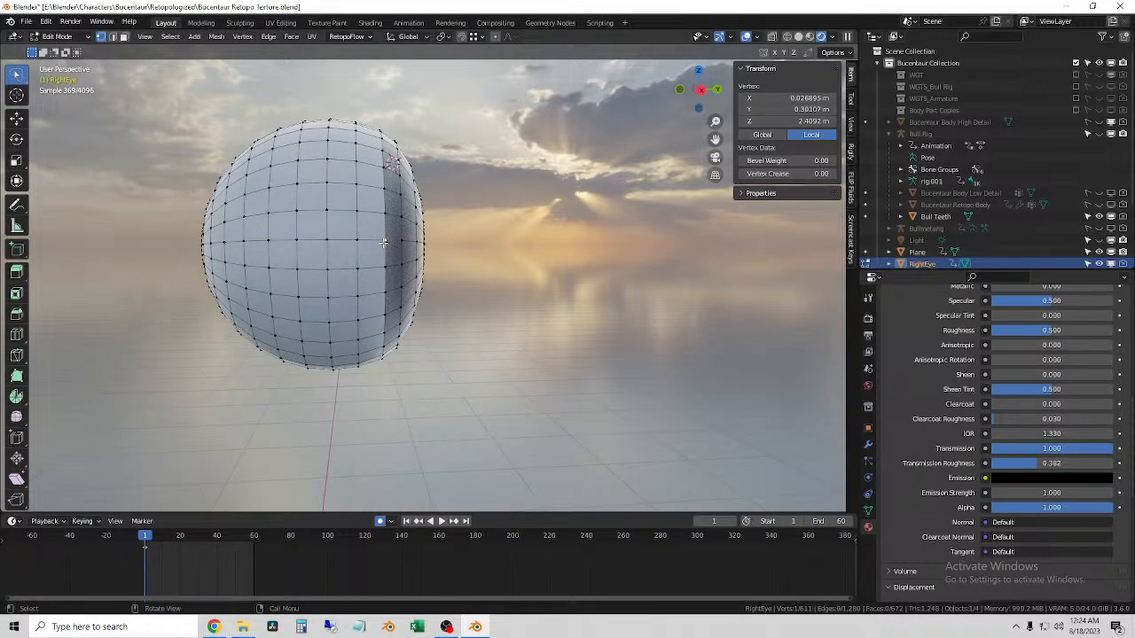
{"action": "left_click", "coordinate": [385, 190], "text": "shift"}
{"action": "middle_click_drag", "start_coordinate": [459, 259], "coordinate": [477, 280]}
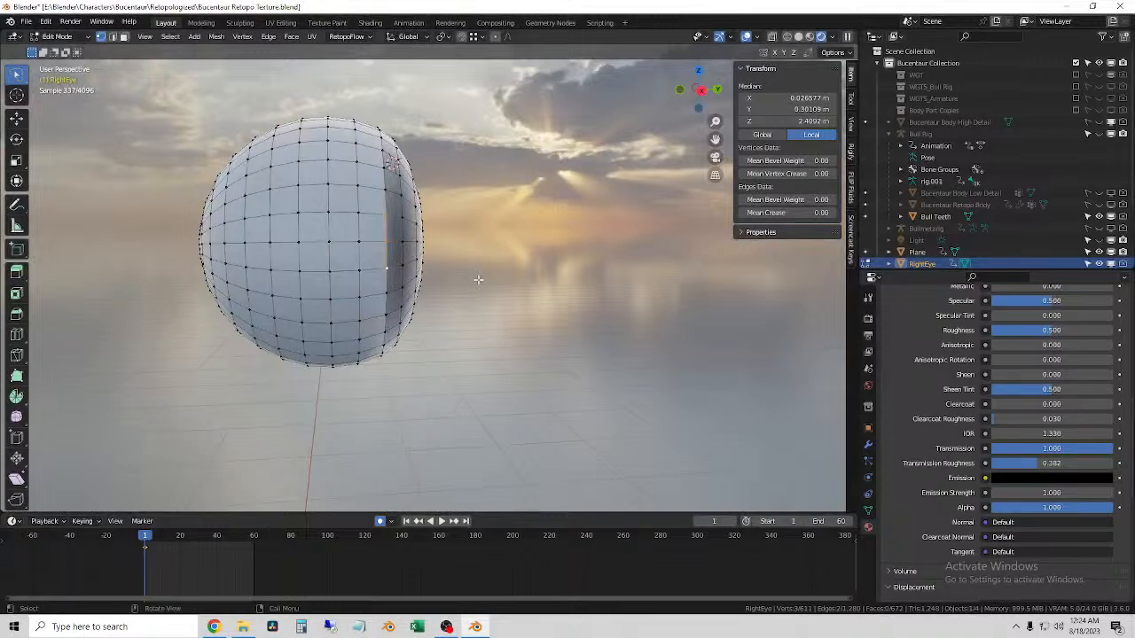
{"action": "key", "text": "shift+v"}
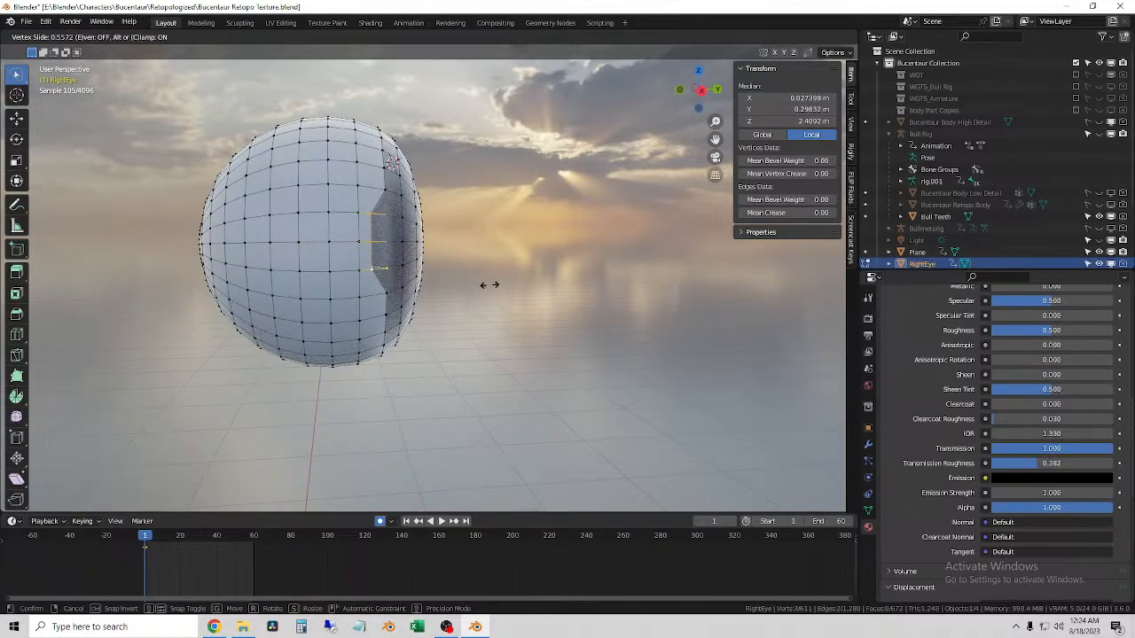
{"action": "left_click", "coordinate": [489, 285]}
{"action": "middle_click_drag", "start_coordinate": [558, 291], "coordinate": [469, 274]}
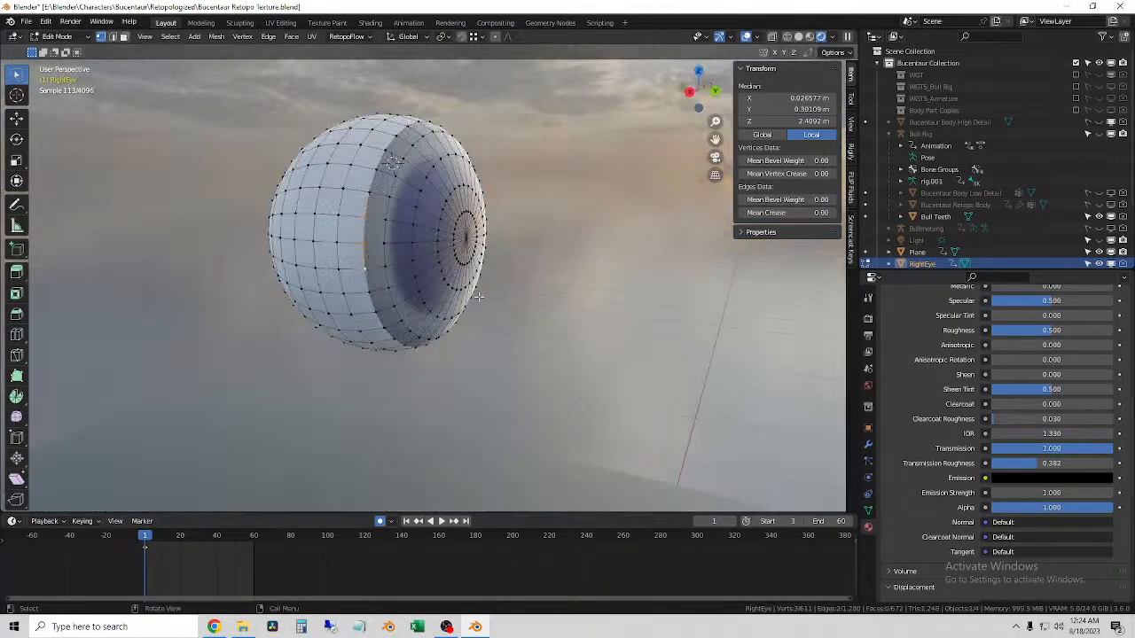
- Select the complete border edge loop around the iris area, and try to vertex slide it back by a factor of about 0.6
{"action": "scroll", "coordinate": [480, 297], "scroll_direction": "down", "scroll_amount": 3}
{"action": "left_click", "coordinate": [556, 223]}
{"action": "middle_click_drag", "start_coordinate": [557, 223], "coordinate": [493, 231]}
{"action": "left_click", "coordinate": [379, 232], "text": "alt"}
{"action": "key", "text": "shift+v"}
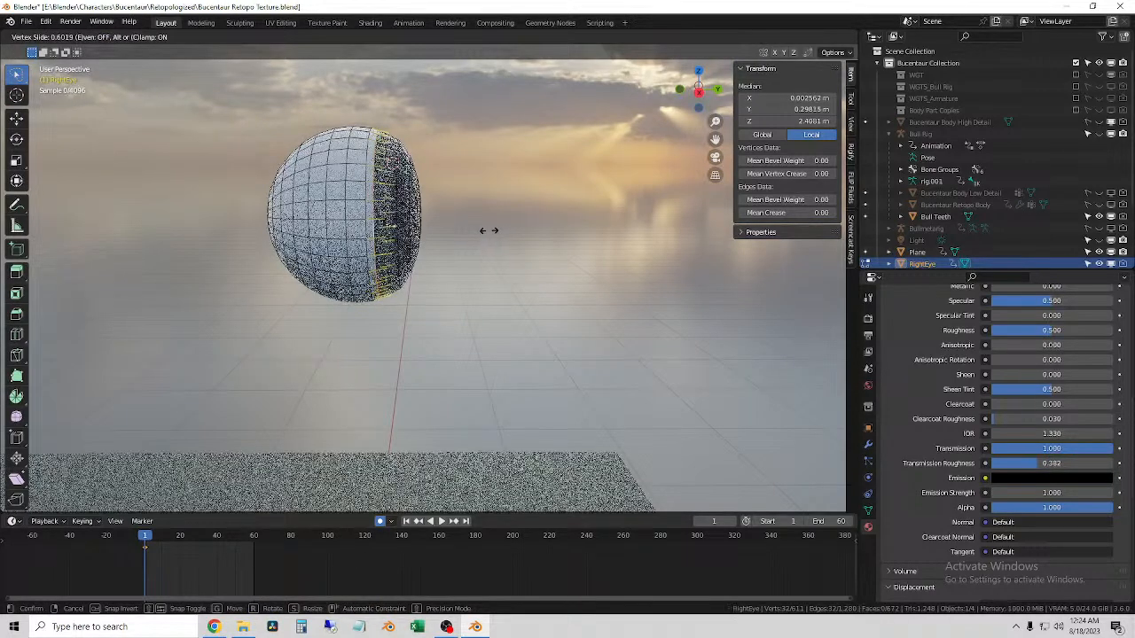
{"action": "left_click", "coordinate": [491, 232]}
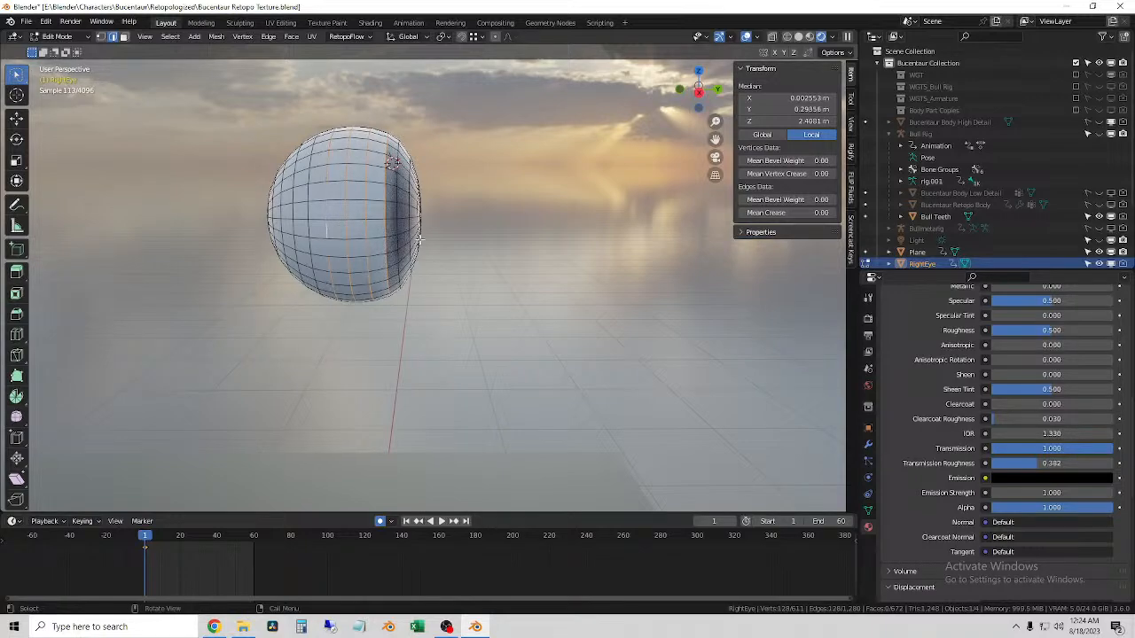
- Vertex slide the four edge loops starting at the iris area's border back by a factor of about 0.479, and clear the selection
{"action": "middle_click_drag", "start_coordinate": [419, 240], "coordinate": [425, 234]}
{"action": "key", "text": "s"}
{"action": "left_click", "coordinate": [470, 222]}
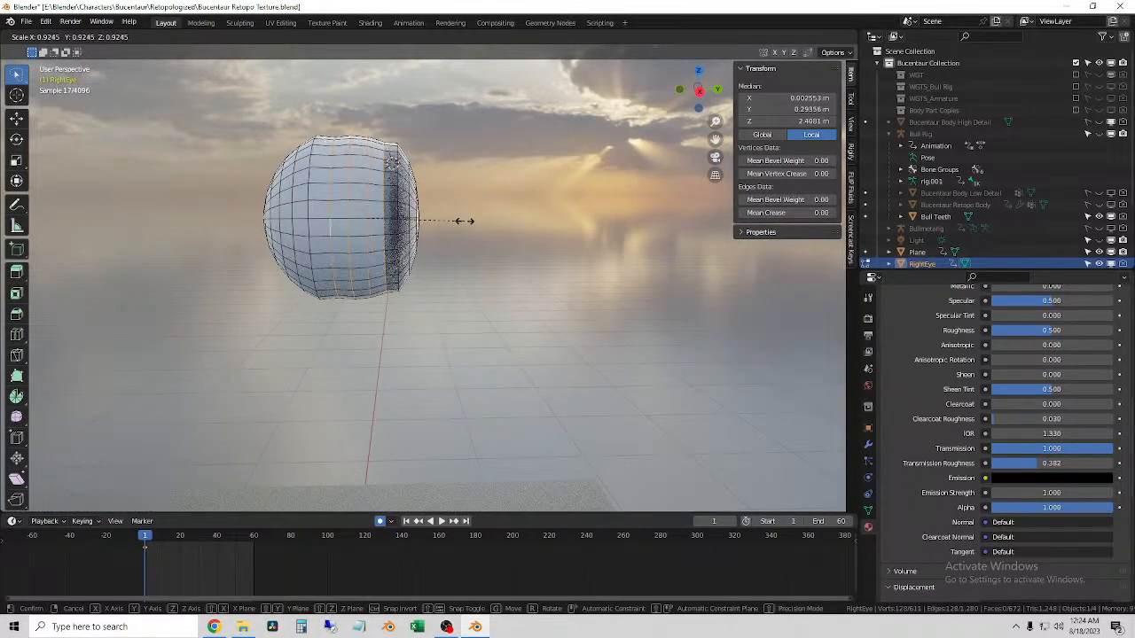
{"action": "key", "text": "g"}
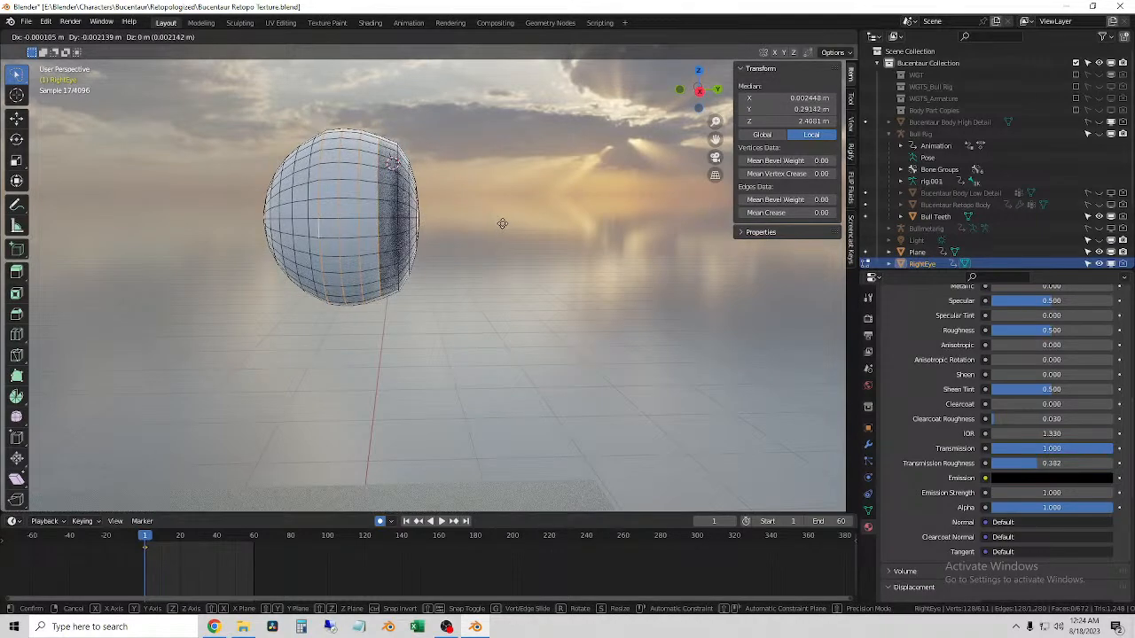
{"action": "key", "text": "g"}
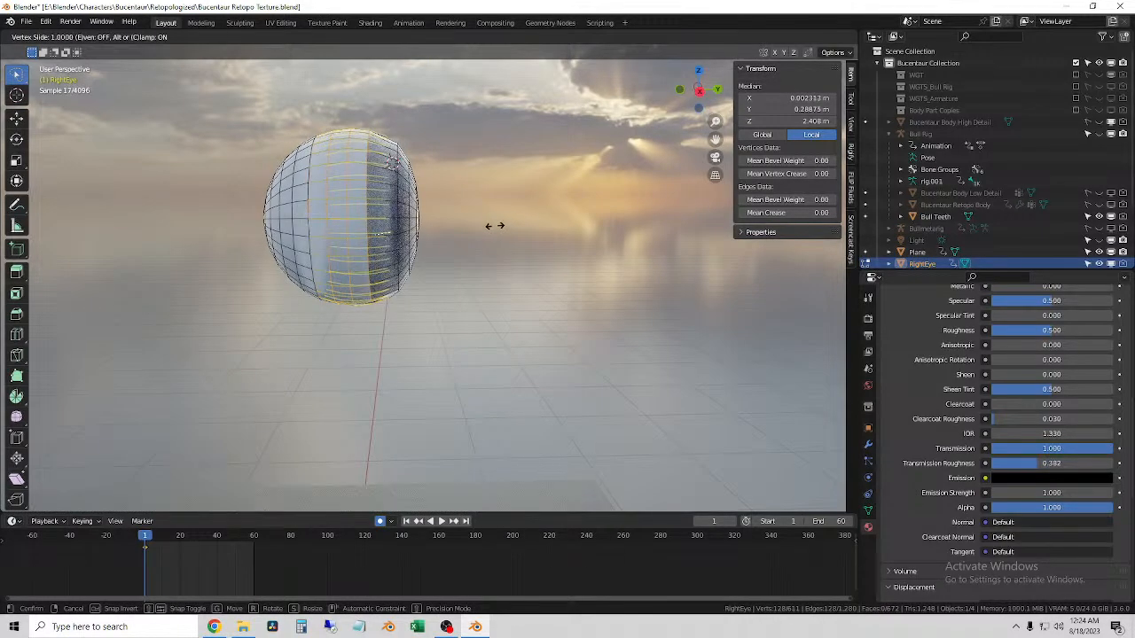
{"action": "left_click", "coordinate": [504, 228]}
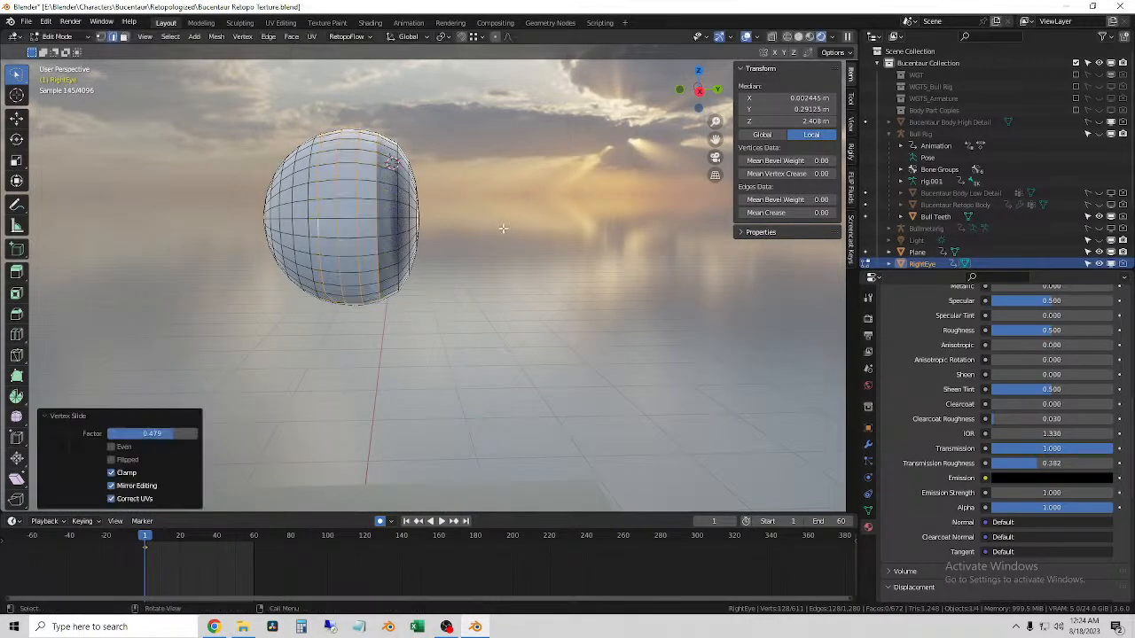
{"action": "left_click", "coordinate": [549, 250]}
- Place the 3D cursor at RightEye's distorted underside patch, and vertex slide its stray vertex by a factor of about 0.322
{"action": "middle_click_drag", "start_coordinate": [550, 251], "coordinate": [618, 99]}
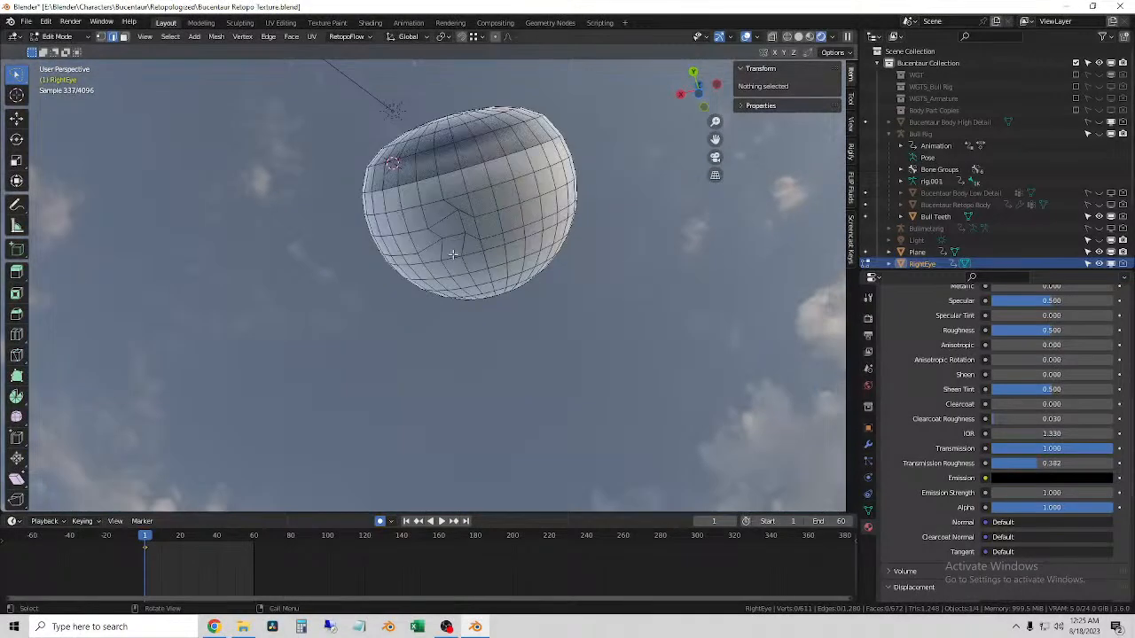
{"action": "middle_click_drag", "start_coordinate": [472, 244], "coordinate": [441, 219]}
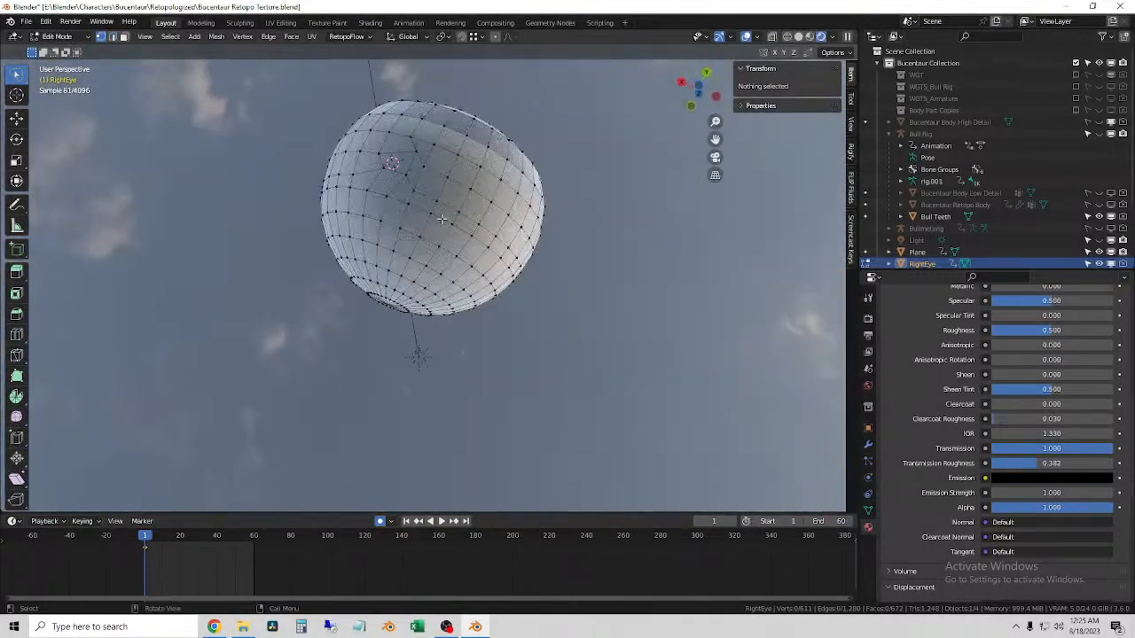
{"action": "left_click", "coordinate": [408, 143]}
{"action": "scroll", "coordinate": [412, 156], "scroll_direction": "down", "scroll_amount": 2}
{"action": "right_click", "coordinate": [412, 156], "text": "shift"}
{"action": "scroll", "coordinate": [416, 203], "scroll_direction": "up", "scroll_amount": 3}
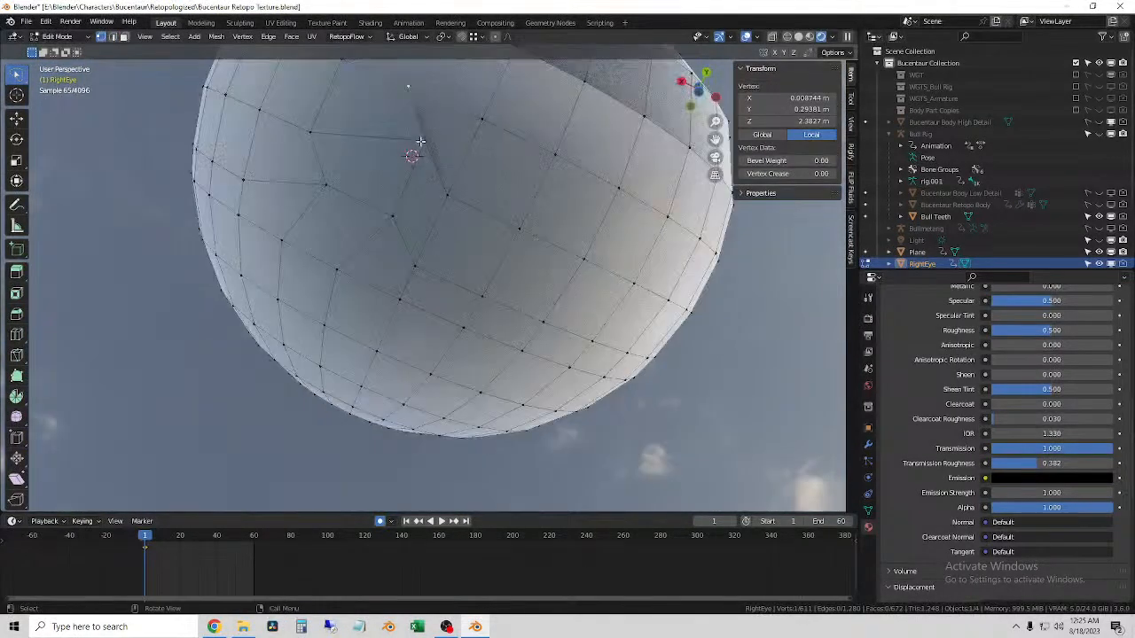
{"action": "key", "text": "g"}
{"action": "key", "text": "g"}
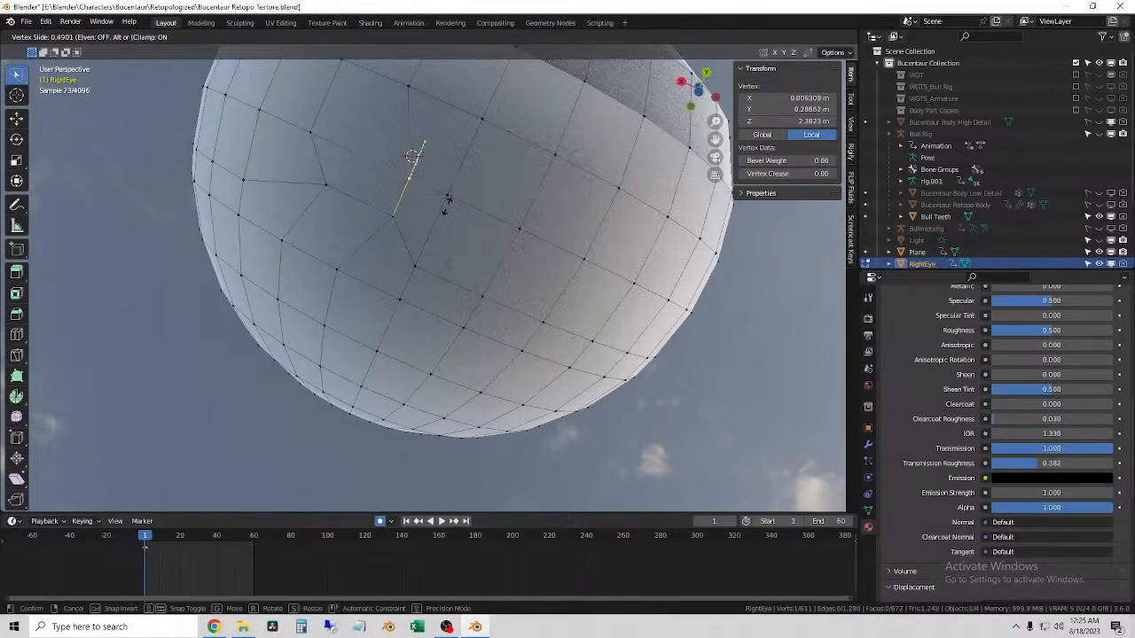
{"action": "left_click", "coordinate": [434, 195]}
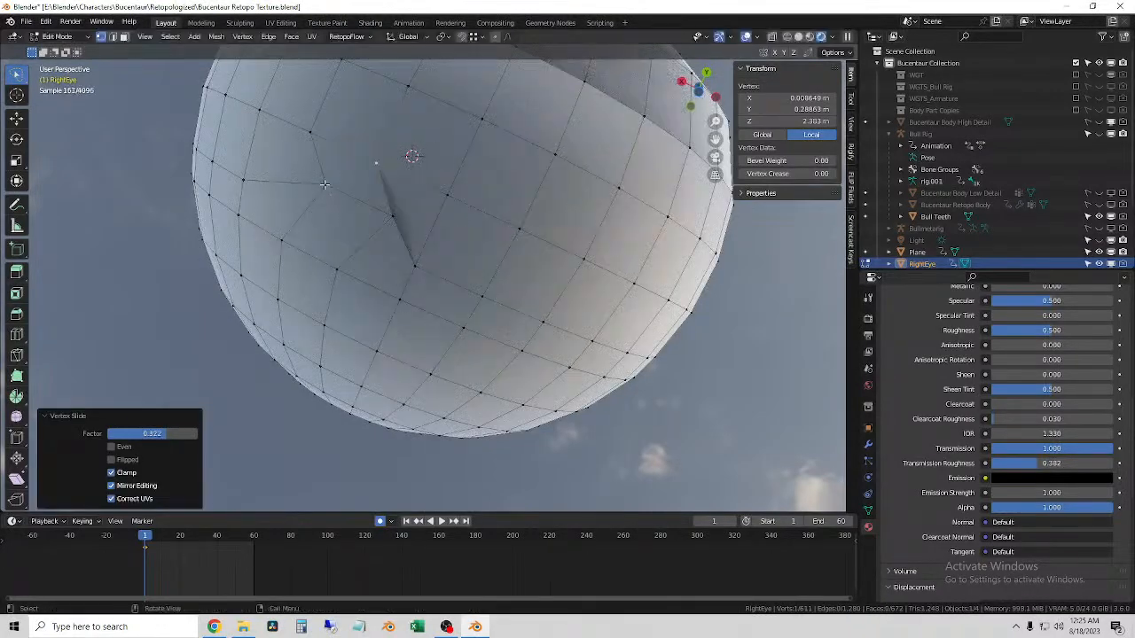
- Vertex slide the two neighbouring vertices of the distorted underside patch outward to straighten its edges
{"action": "key", "text": "g"}
{"action": "key", "text": "g"}
{"action": "left_click", "coordinate": [297, 182]}
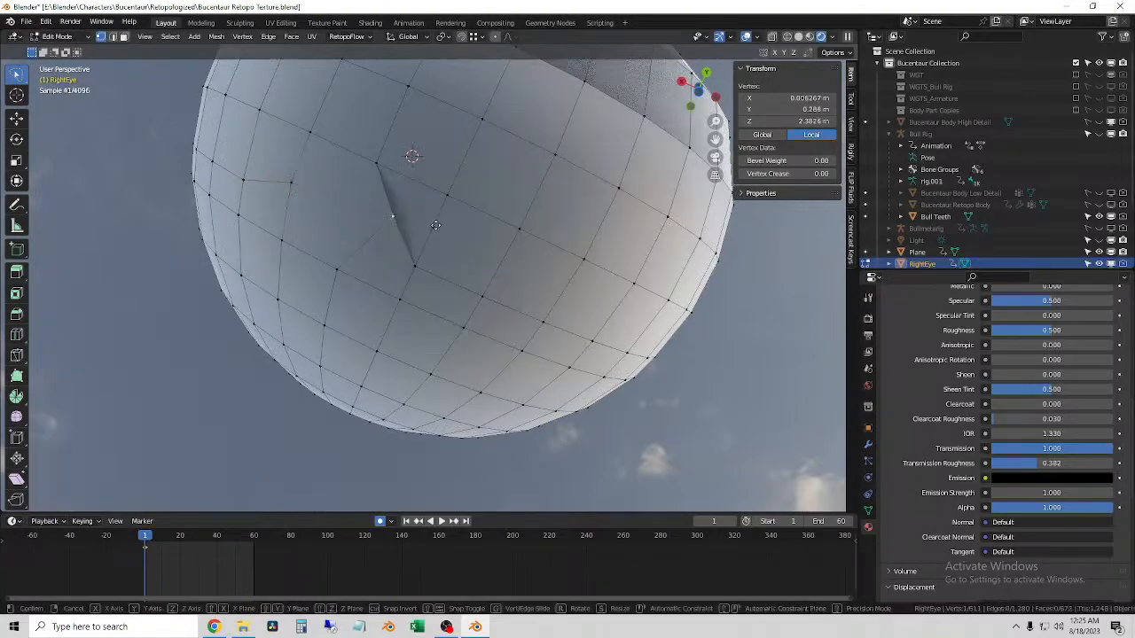
{"action": "key", "text": "g"}
{"action": "key", "text": "g"}
{"action": "left_click", "coordinate": [395, 225]}
- Even out the underside patch further with two more vertex slides on its inner and outer vertices
{"action": "key", "text": "g"}
{"action": "key", "text": "g"}
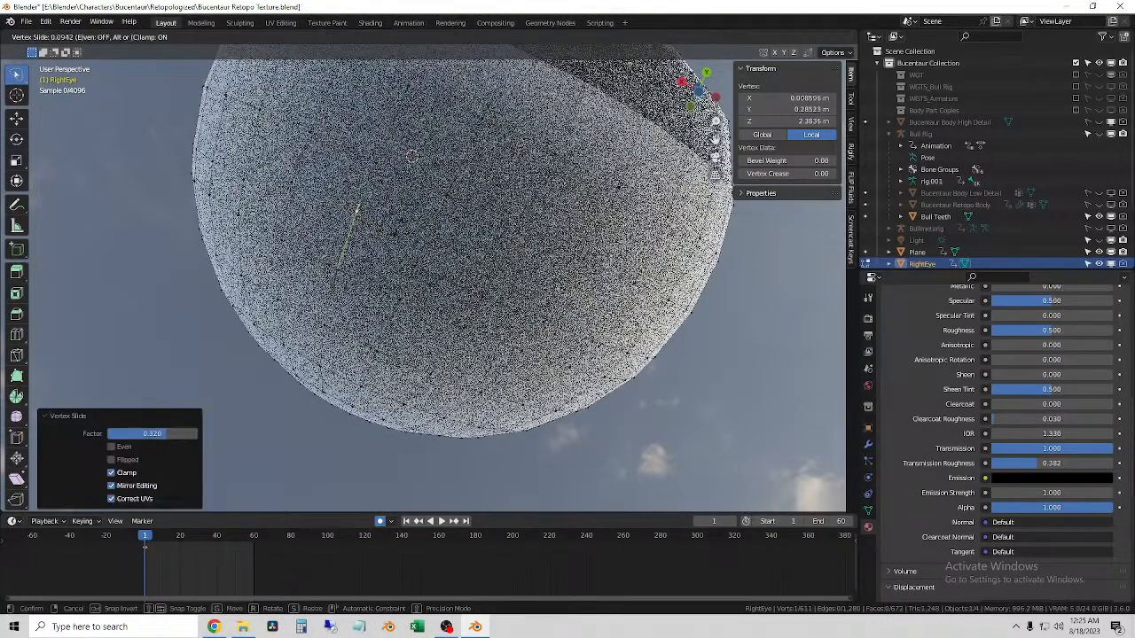
{"action": "left_click", "coordinate": [370, 221]}
{"action": "left_click", "coordinate": [296, 185]}
{"action": "key", "text": "g"}
{"action": "key", "text": "g"}
{"action": "left_click", "coordinate": [309, 202]}
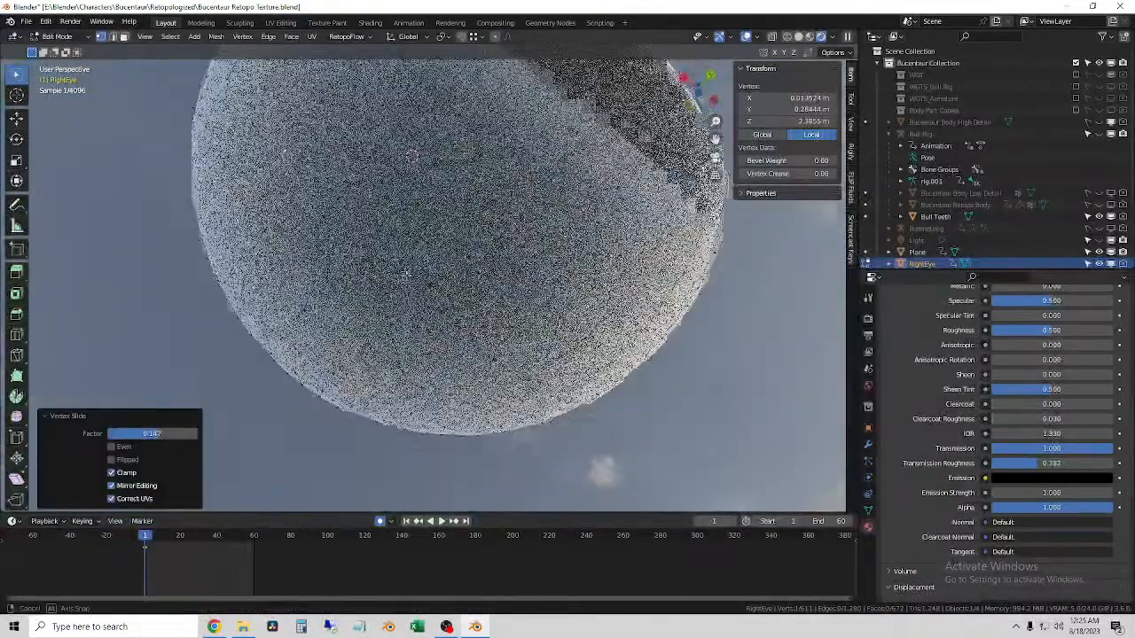
- Select the displaced vertex on the distorted border between RightEye's white and cornea areas, and vertex slide it towards the neighbouring loop
{"action": "middle_click_drag", "start_coordinate": [663, 414], "coordinate": [706, 416]}
{"action": "left_click", "coordinate": [706, 417]}
{"action": "scroll", "coordinate": [553, 356], "scroll_direction": "down", "scroll_amount": 2}
{"action": "middle_click_drag", "start_coordinate": [553, 357], "coordinate": [449, 330]}
{"action": "left_click", "coordinate": [449, 330]}
{"action": "key", "text": "g"}
{"action": "key", "text": "g"}
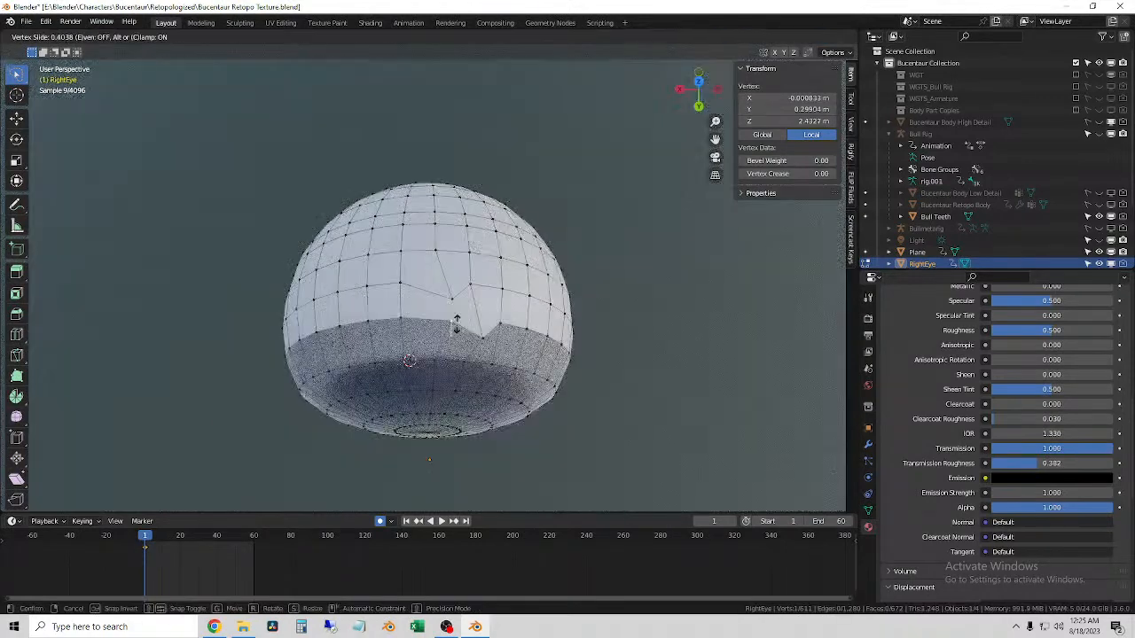
{"action": "left_click", "coordinate": [455, 324]}
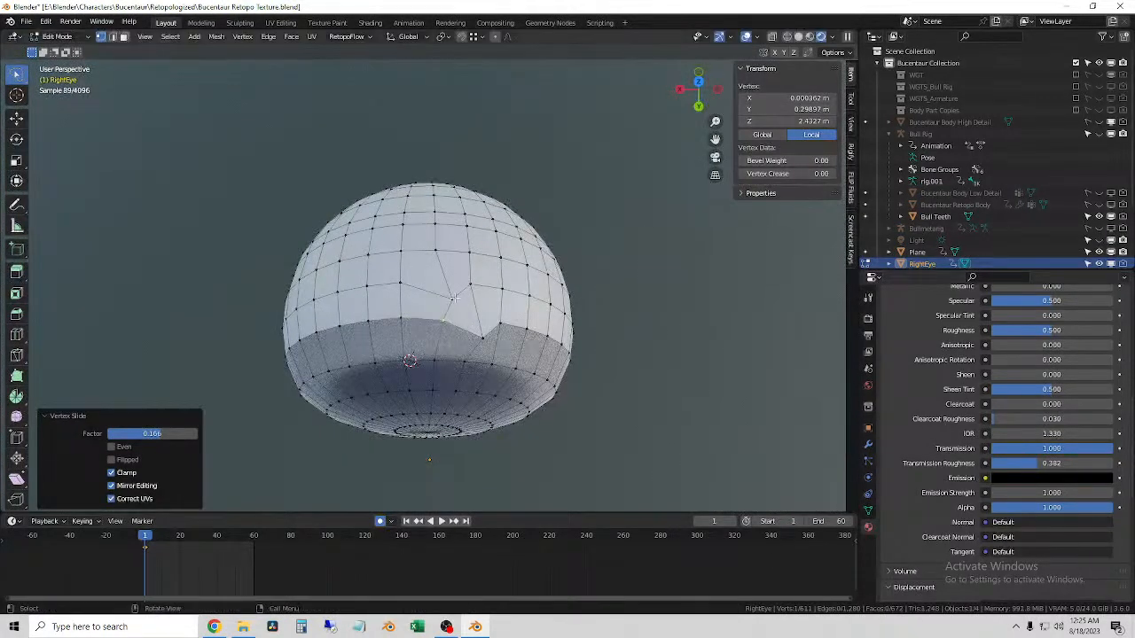
- Vertex slide the stray vertex above the border and the adjacent border vertex by factors of about 0.248 and 0.092
{"action": "key", "text": "g"}
{"action": "key", "text": "g"}
{"action": "left_click", "coordinate": [461, 317]}
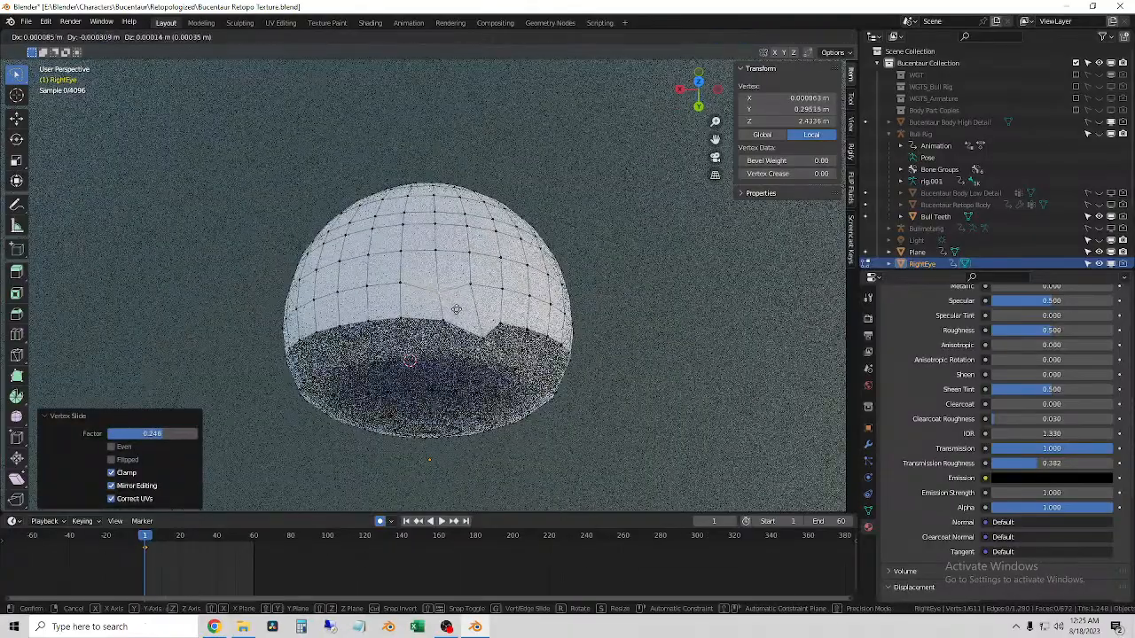
{"action": "left_click", "coordinate": [447, 321]}
{"action": "key", "text": "g"}
{"action": "key", "text": "g"}
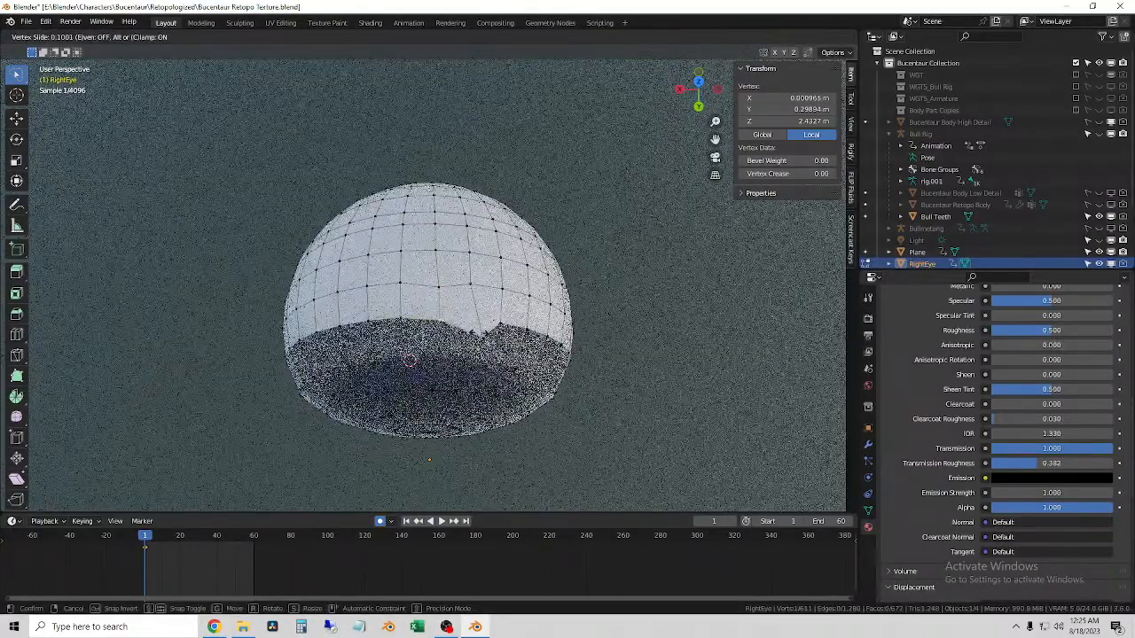
{"action": "left_click", "coordinate": [476, 332]}
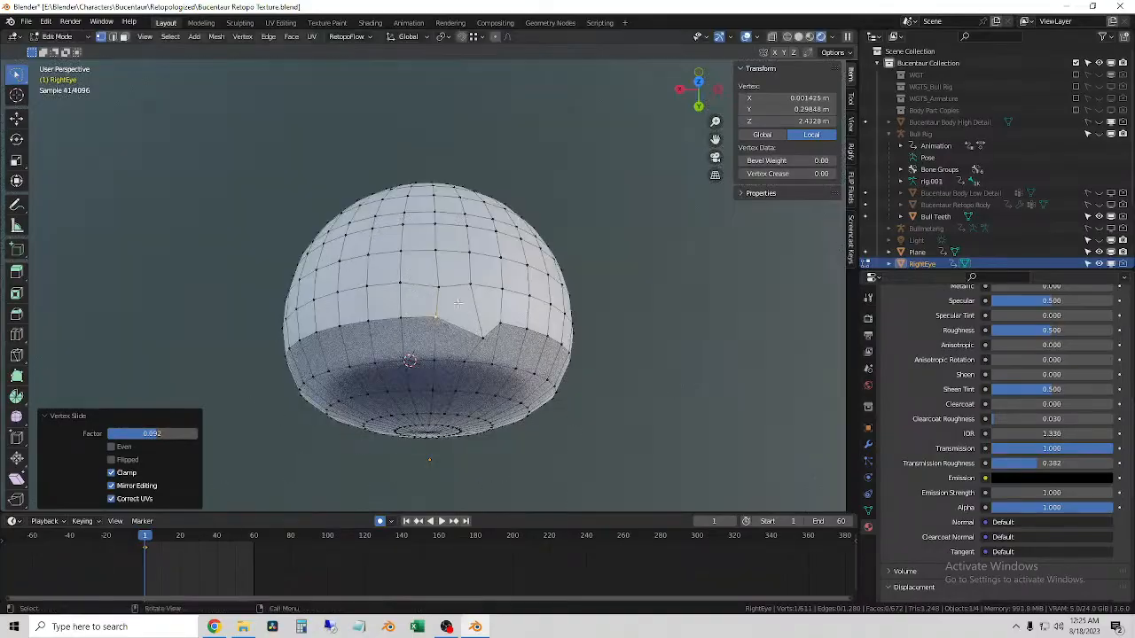
- Straighten the edge row just above the border by vertex sliding its uneven vertex twice, ending with a factor of about 0.110
{"action": "key", "text": "g"}
{"action": "key", "text": "g"}
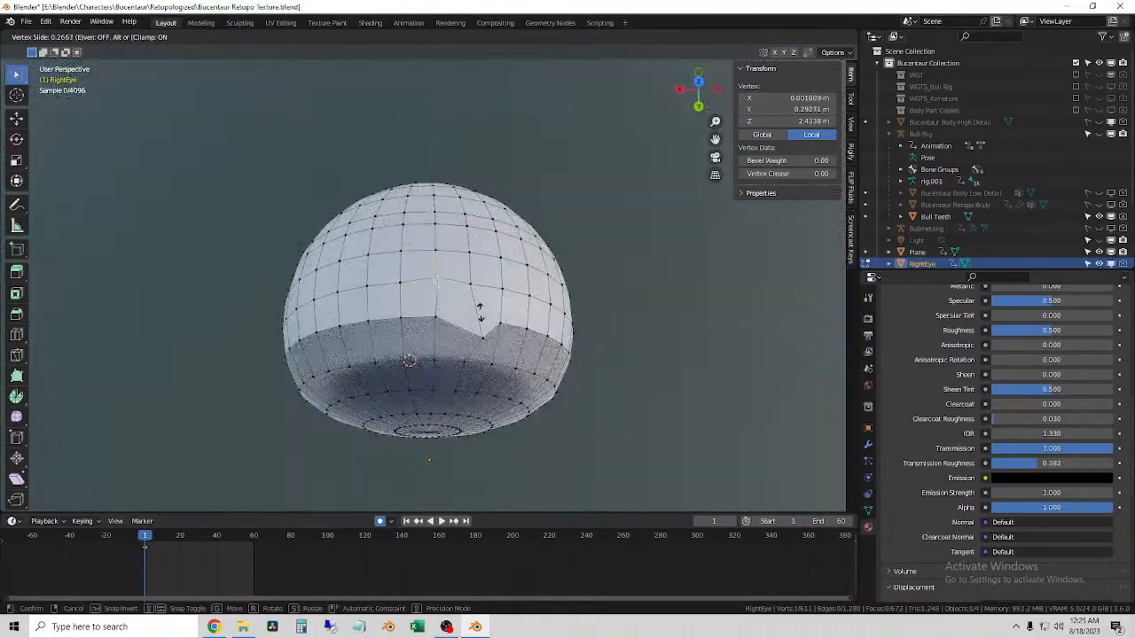
{"action": "left_click", "coordinate": [479, 316]}
{"action": "scroll", "coordinate": [483, 320], "scroll_direction": "up", "scroll_amount": 5}
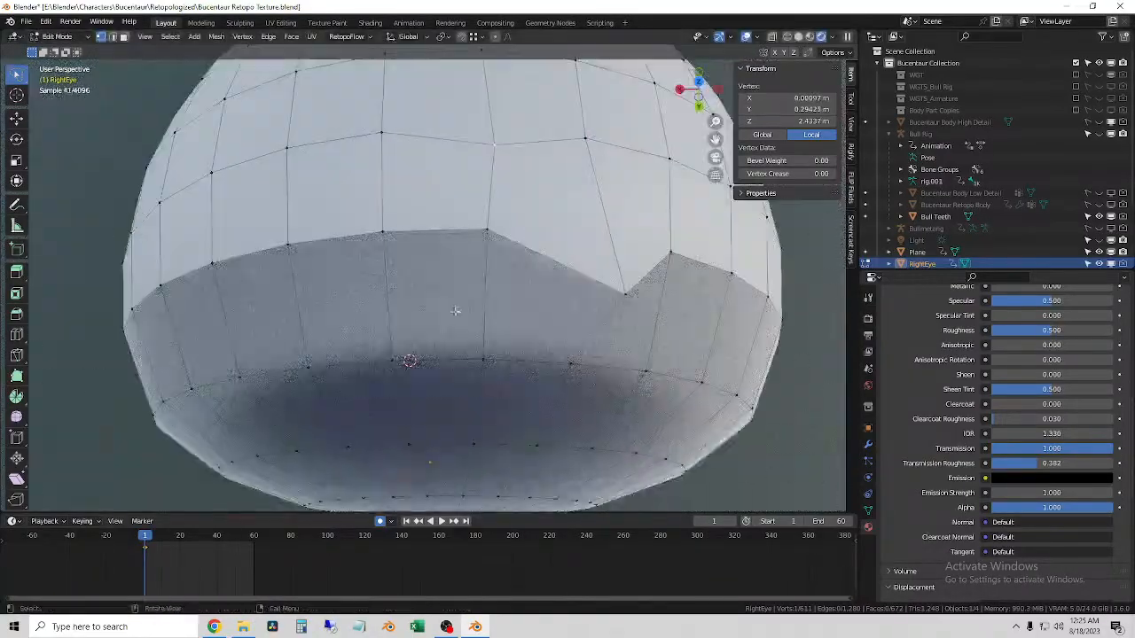
{"action": "key", "text": "g"}
{"action": "key", "text": "g"}
{"action": "left_click", "coordinate": [517, 387]}
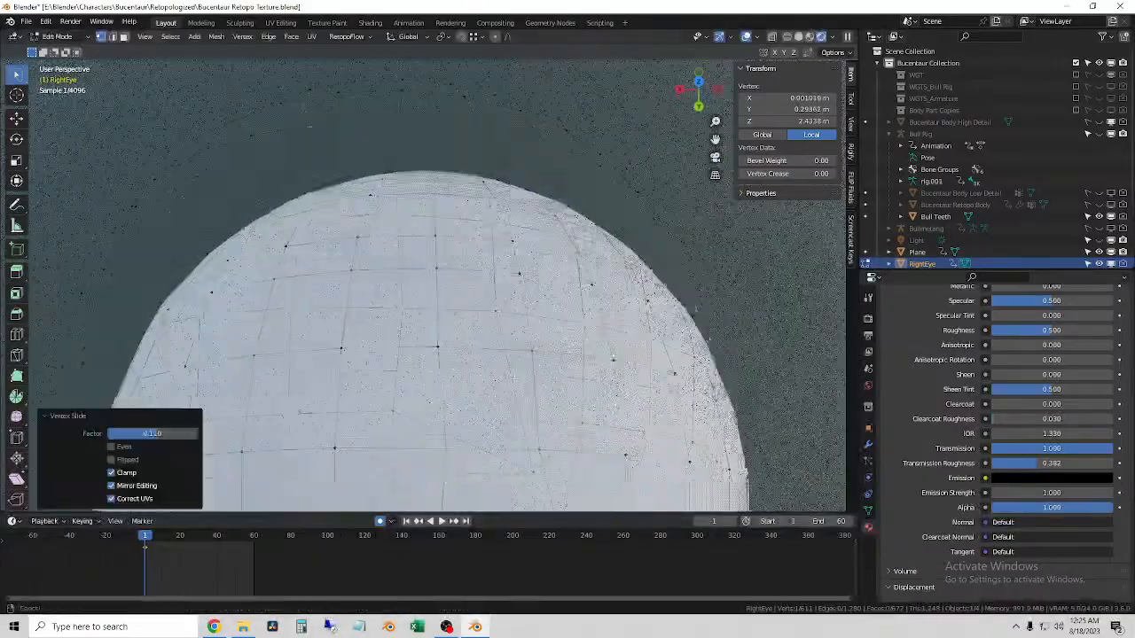
- Vertex slide the remaining notch vertex on the border by a factor of about 0.348 so the border follows an even curve
{"action": "middle_click_drag", "start_coordinate": [549, 461], "coordinate": [517, 349], "text": "shift"}
{"action": "key", "text": "g"}
{"action": "key", "text": "g"}
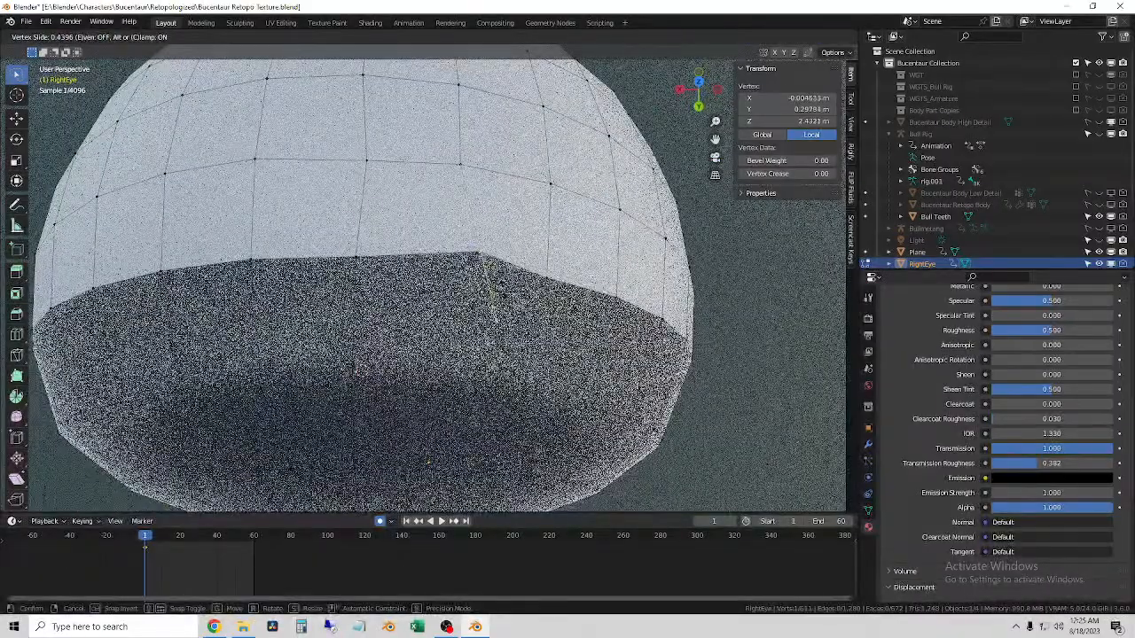
{"action": "left_click", "coordinate": [507, 306]}
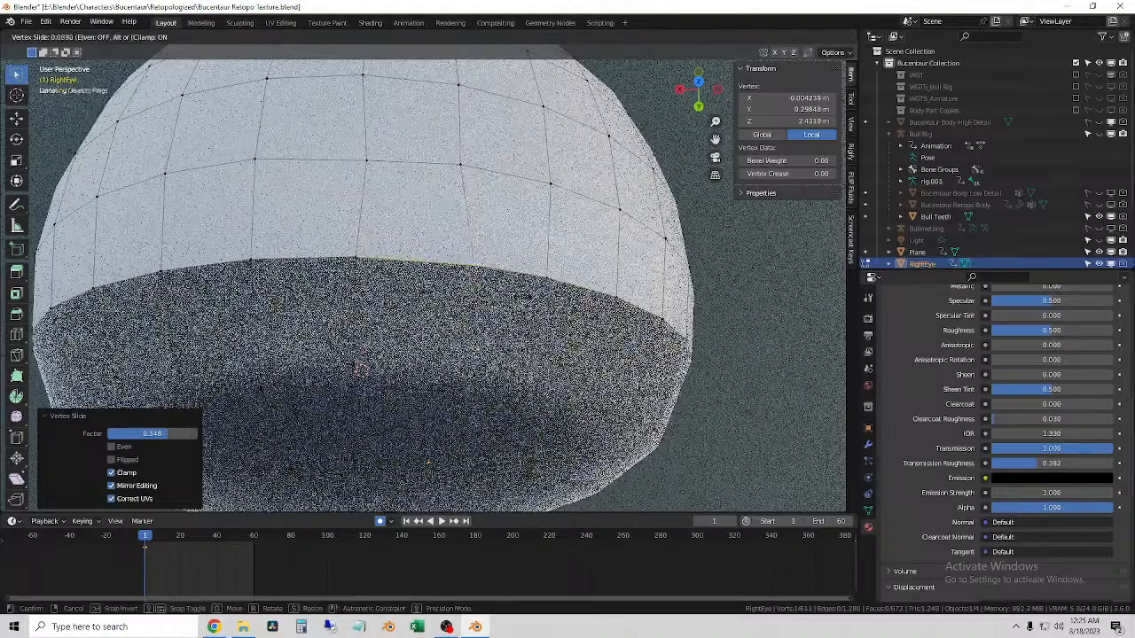
{"action": "middle_click_drag", "start_coordinate": [430, 290], "coordinate": [562, 294]}
- Switch to Object Mode and examine the repaired eye's shape and border from the side and a distance
{"action": "scroll", "coordinate": [524, 266], "scroll_direction": "down", "scroll_amount": 6}
{"action": "left_click", "coordinate": [55, 36]}
{"action": "left_click", "coordinate": [59, 41]}
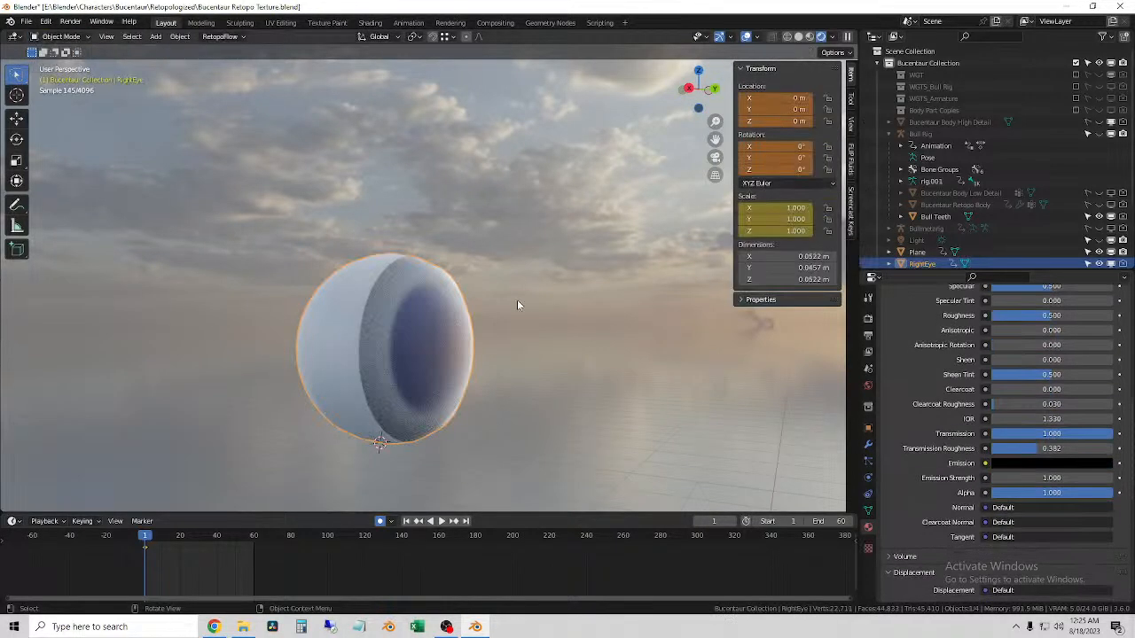
{"action": "scroll", "coordinate": [496, 266], "scroll_direction": "down", "scroll_amount": 3}
{"action": "middle_click_drag", "start_coordinate": [524, 252], "coordinate": [471, 312]}
{"action": "left_click", "coordinate": [416, 305]}
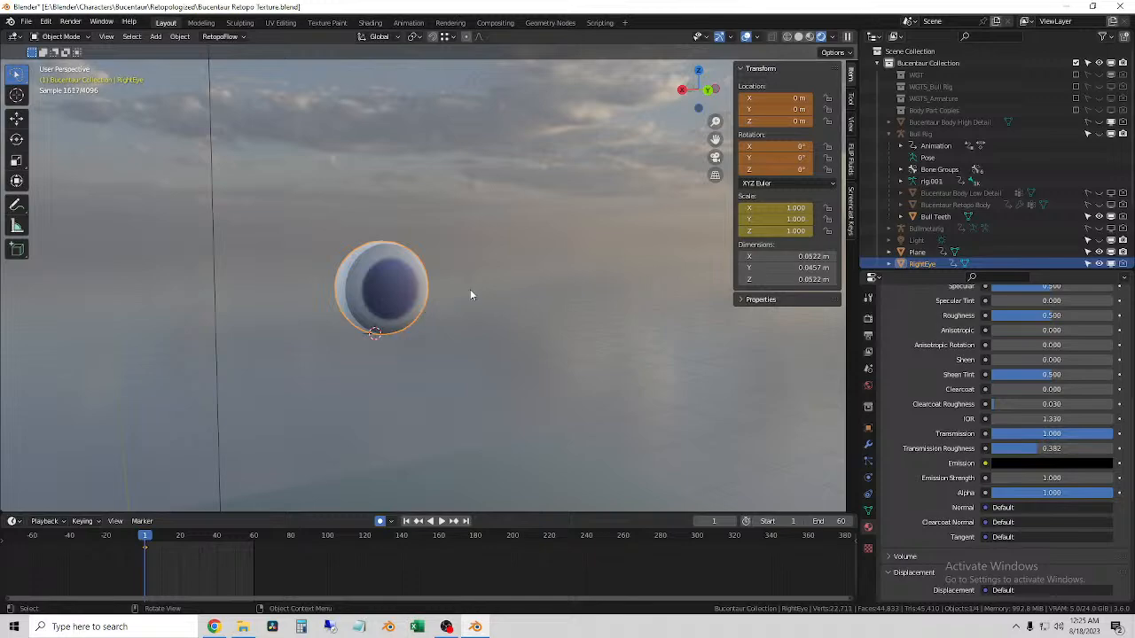
- Return RightEye to Edit Mode and examine its iris and cornea loops up close with X-ray temporarily enabled
{"action": "left_click", "coordinate": [61, 38]}
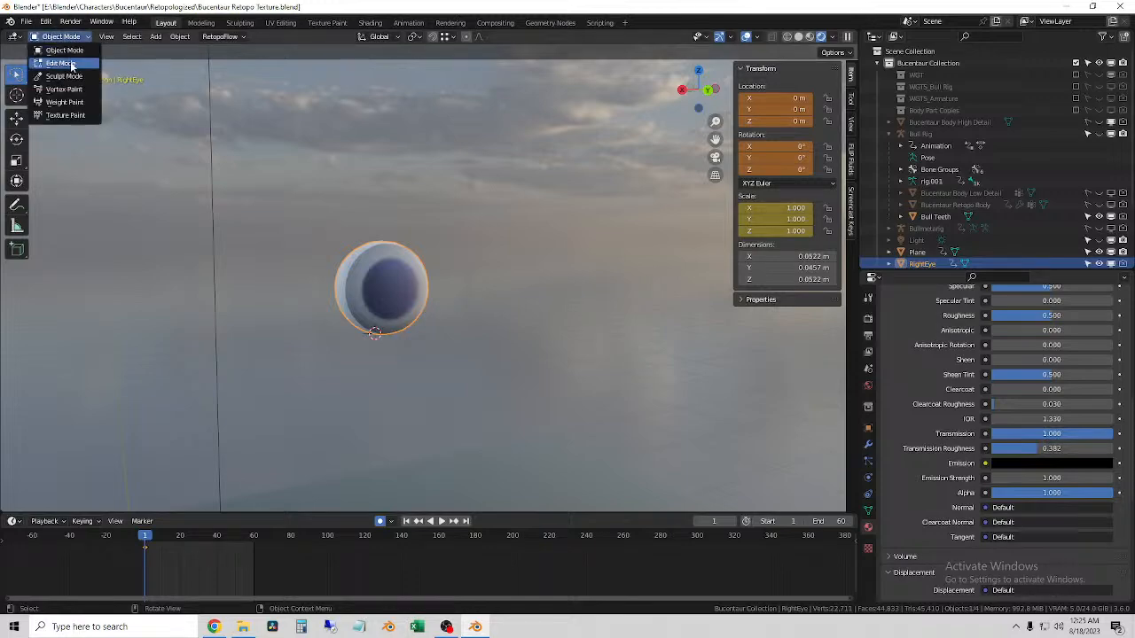
{"action": "left_click", "coordinate": [73, 66]}
{"action": "scroll", "coordinate": [363, 325], "scroll_direction": "up", "scroll_amount": 7}
{"action": "middle_click_drag", "start_coordinate": [345, 178], "coordinate": [385, 213]}
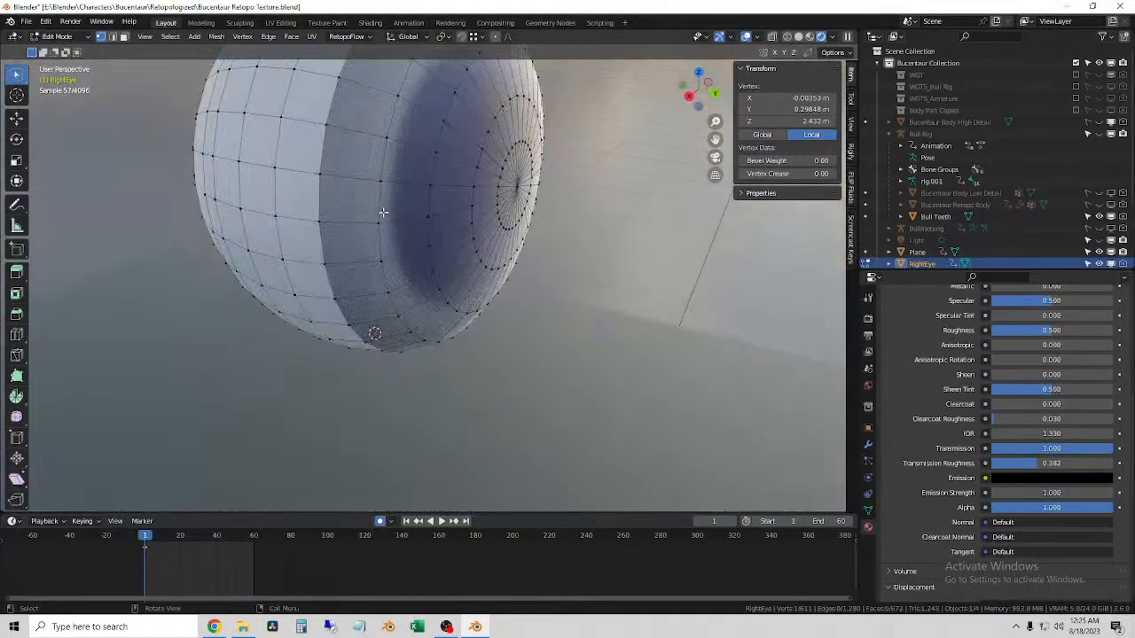
{"action": "left_click", "coordinate": [771, 38]}
{"action": "scroll", "coordinate": [554, 160], "scroll_direction": "up", "scroll_amount": 3}
{"action": "middle_click_drag", "start_coordinate": [525, 163], "coordinate": [627, 168]}
{"action": "middle_click_drag", "start_coordinate": [628, 168], "coordinate": [625, 245], "text": "shift"}
{"action": "scroll", "coordinate": [416, 215], "scroll_direction": "up", "scroll_amount": 4}
{"action": "middle_click_drag", "start_coordinate": [416, 216], "coordinate": [491, 256]}
{"action": "right_click", "coordinate": [426, 202], "text": "shift"}
{"action": "scroll", "coordinate": [426, 203], "scroll_direction": "up", "scroll_amount": 1}
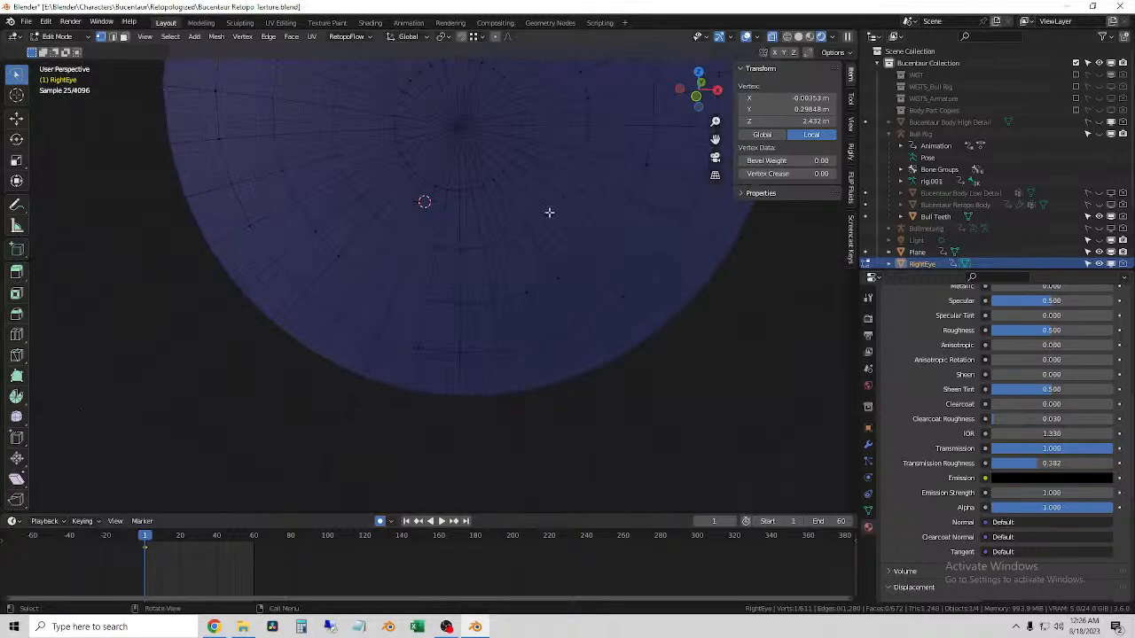
{"action": "middle_click_drag", "start_coordinate": [506, 211], "coordinate": [381, 231]}
{"action": "scroll", "coordinate": [382, 232], "scroll_direction": "down", "scroll_amount": 3}
{"action": "middle_click_drag", "start_coordinate": [471, 231], "coordinate": [754, 95]}
{"action": "left_click", "coordinate": [772, 37]}
{"action": "scroll", "coordinate": [461, 218], "scroll_direction": "down", "scroll_amount": 3}
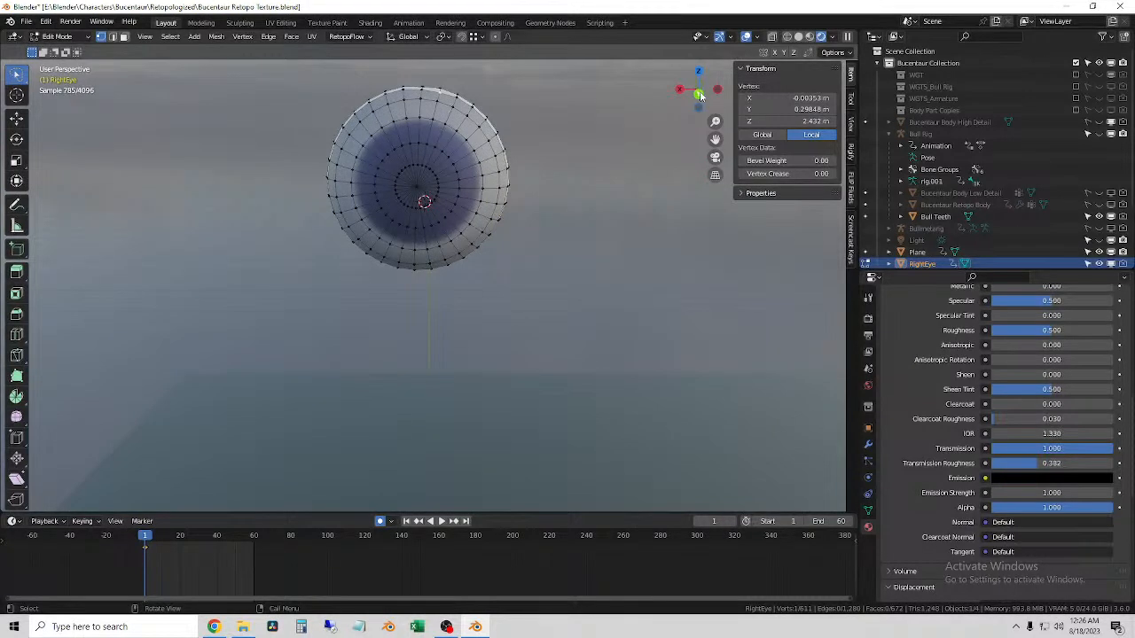
- Align the view to Back Orthographic and switch the viewport to Solid shading
{"action": "left_click", "coordinate": [701, 95]}
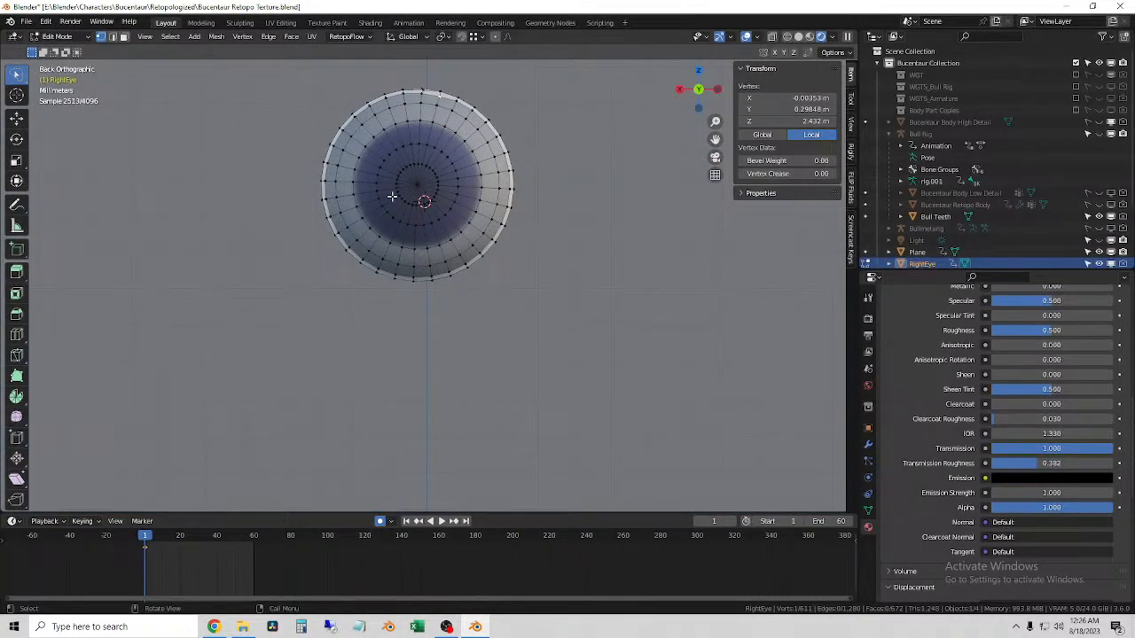
{"action": "middle_click_drag", "start_coordinate": [424, 195], "coordinate": [446, 245], "text": "shift"}
{"action": "scroll", "coordinate": [452, 250], "scroll_direction": "up", "scroll_amount": 1}
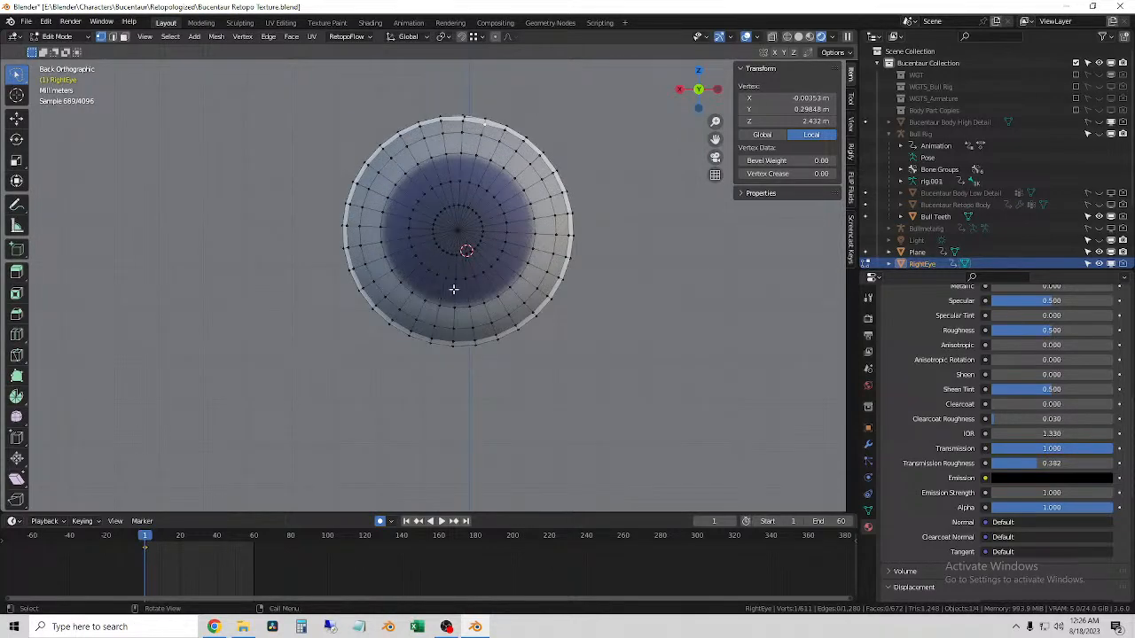
{"action": "mouse_move", "coordinate": [515, 261]}
{"action": "middle_mouse_down"}
{"action": "mouse_move", "coordinate": [640, 293]}
{"action": "mouse_move", "coordinate": [567, 266]}
{"action": "mouse_move", "coordinate": [507, 263]}
{"action": "middle_mouse_up"}
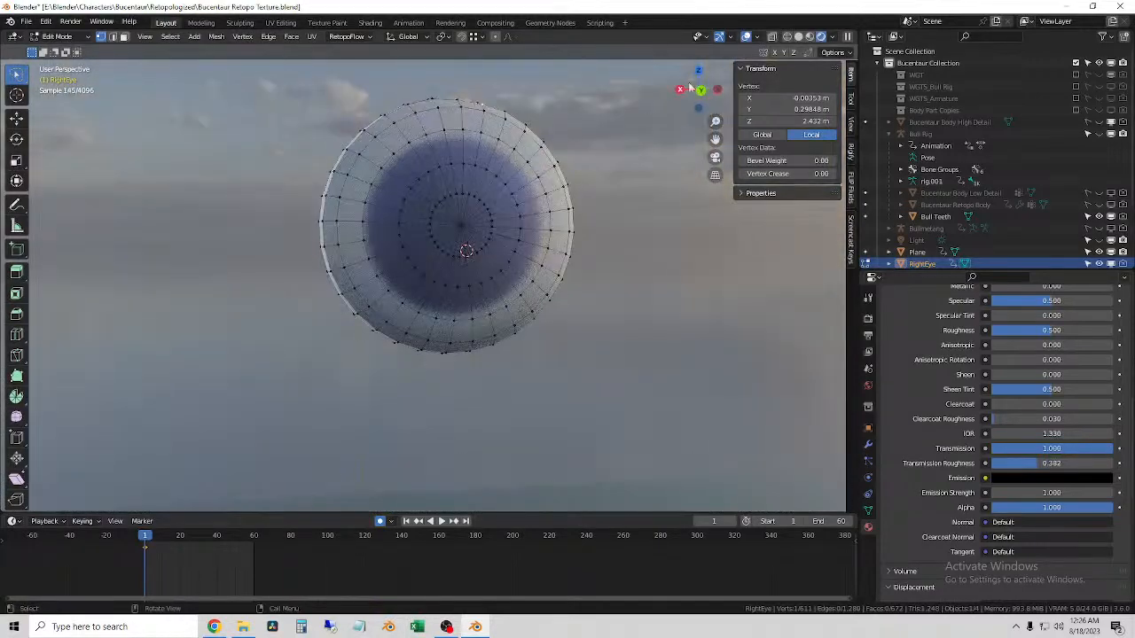
{"action": "left_click_drag", "start_coordinate": [703, 97], "coordinate": [503, 260]}
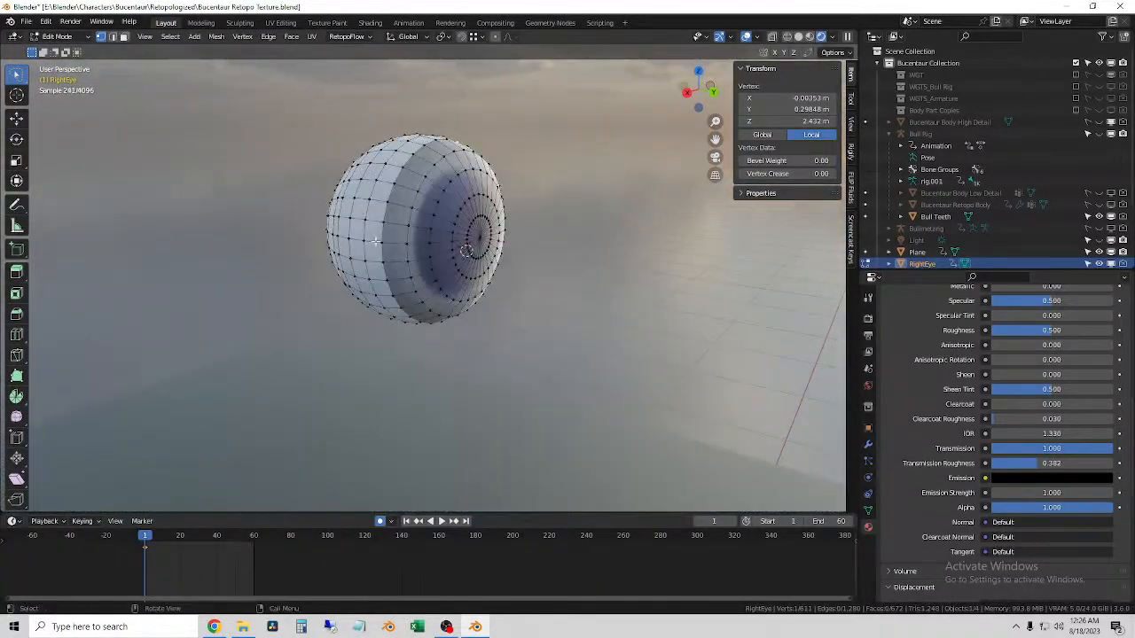
{"action": "key", "text": "ctrl+KP_1"}
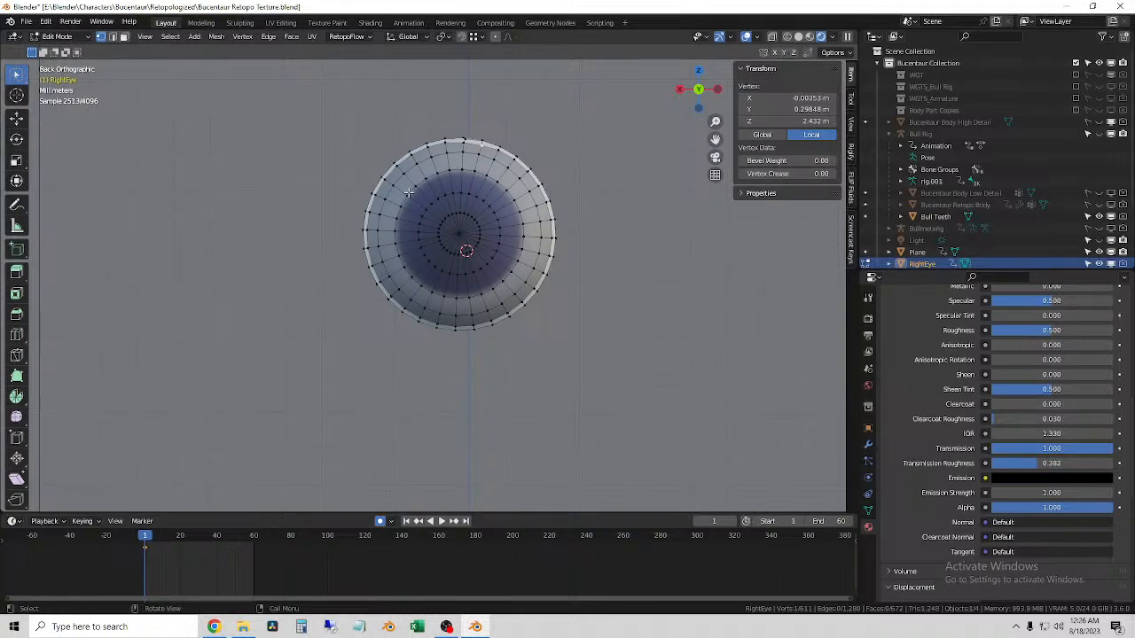
{"action": "left_click", "coordinate": [798, 36]}
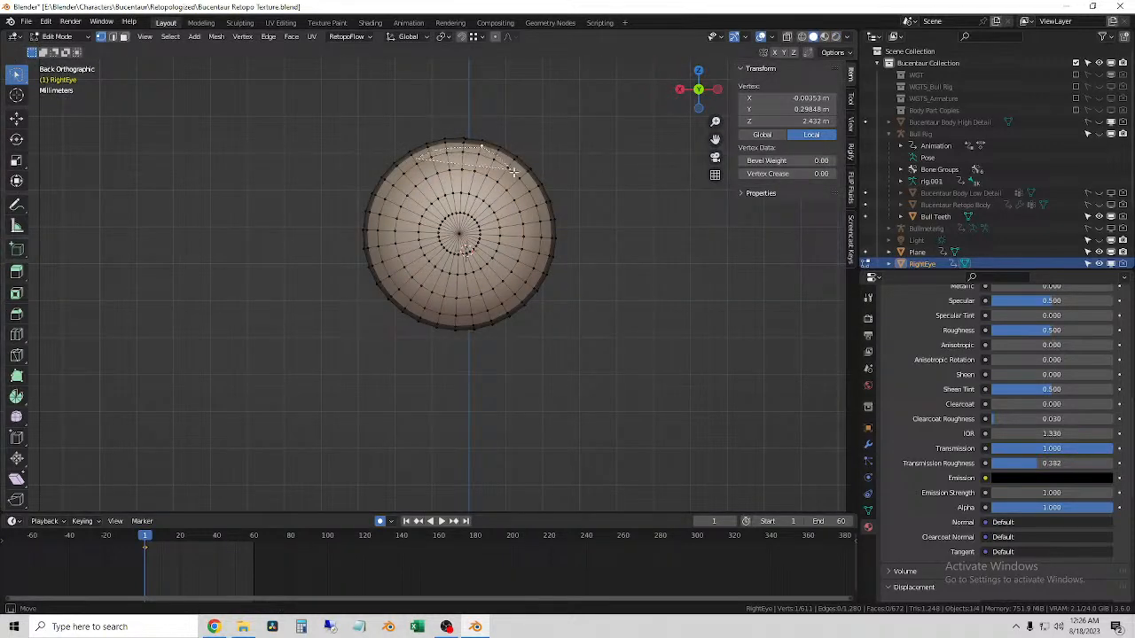
- In face select mode, select all the outer cornea faces covering the iris and hide them
{"action": "key", "text": "3"}
{"action": "mouse_move", "coordinate": [420, 163]}
{"action": "left_mouse_down"}
{"action": "mouse_move", "coordinate": [479, 152]}
{"action": "mouse_move", "coordinate": [525, 177]}
{"action": "mouse_move", "coordinate": [545, 220]}
{"action": "mouse_move", "coordinate": [538, 268]}
{"action": "mouse_move", "coordinate": [506, 309]}
{"action": "mouse_move", "coordinate": [459, 324]}
{"action": "mouse_move", "coordinate": [400, 301]}
{"action": "mouse_move", "coordinate": [374, 257]}
{"action": "mouse_move", "coordinate": [371, 205]}
{"action": "mouse_move", "coordinate": [401, 174]}
{"action": "left_mouse_up"}
{"action": "middle_click_drag", "start_coordinate": [400, 254], "coordinate": [371, 220]}
{"action": "left_click", "coordinate": [371, 221], "text": "shift"}
{"action": "scroll", "coordinate": [497, 252], "scroll_direction": "up", "scroll_amount": 4}
{"action": "middle_click_drag", "start_coordinate": [506, 254], "coordinate": [433, 307]}
{"action": "scroll", "coordinate": [470, 292], "scroll_direction": "down", "scroll_amount": 4}
{"action": "middle_click_drag", "start_coordinate": [514, 271], "coordinate": [464, 246]}
{"action": "scroll", "coordinate": [464, 246], "scroll_direction": "up", "scroll_amount": 3}
{"action": "scroll", "coordinate": [375, 271], "scroll_direction": "up", "scroll_amount": 3}
{"action": "middle_click_drag", "start_coordinate": [375, 271], "coordinate": [508, 322]}
{"action": "scroll", "coordinate": [510, 314], "scroll_direction": "down", "scroll_amount": 2}
{"action": "scroll", "coordinate": [498, 313], "scroll_direction": "up", "scroll_amount": 1}
{"action": "scroll", "coordinate": [523, 390], "scroll_direction": "down", "scroll_amount": 4}
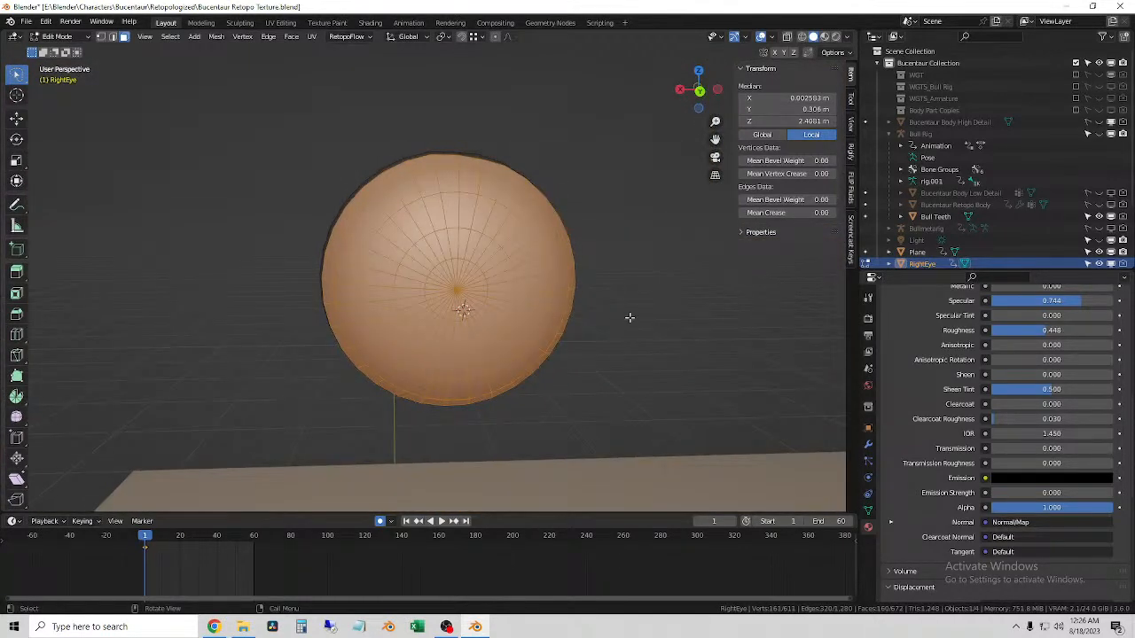
{"action": "key", "text": "h"}
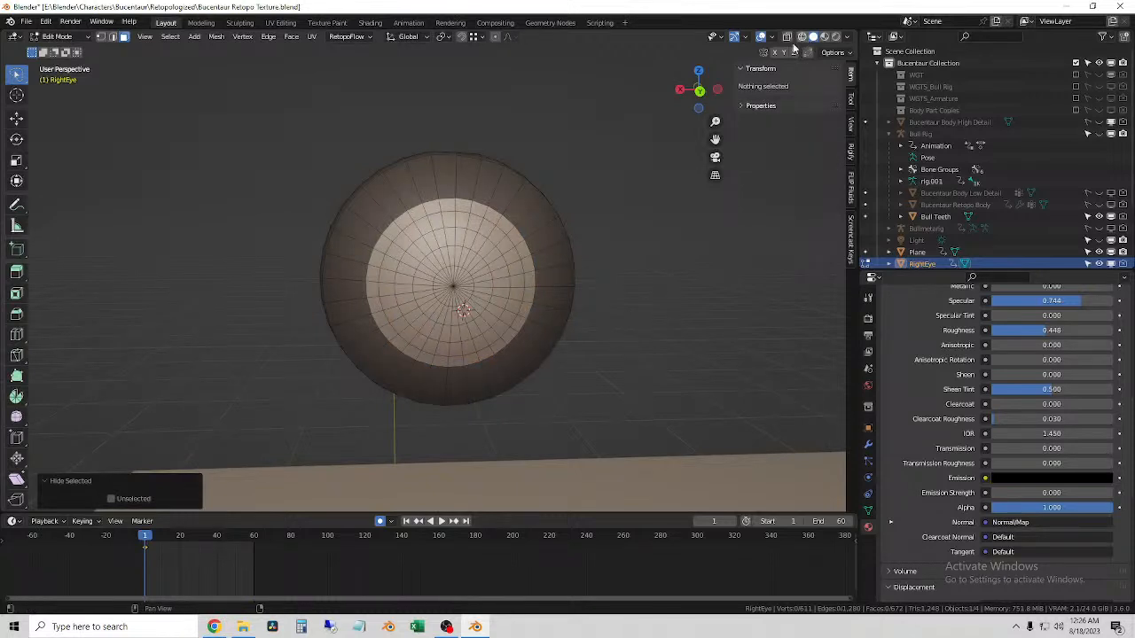
- Examine the exposed iris area from behind with X-ray temporarily enabled
{"action": "left_click", "coordinate": [699, 90]}
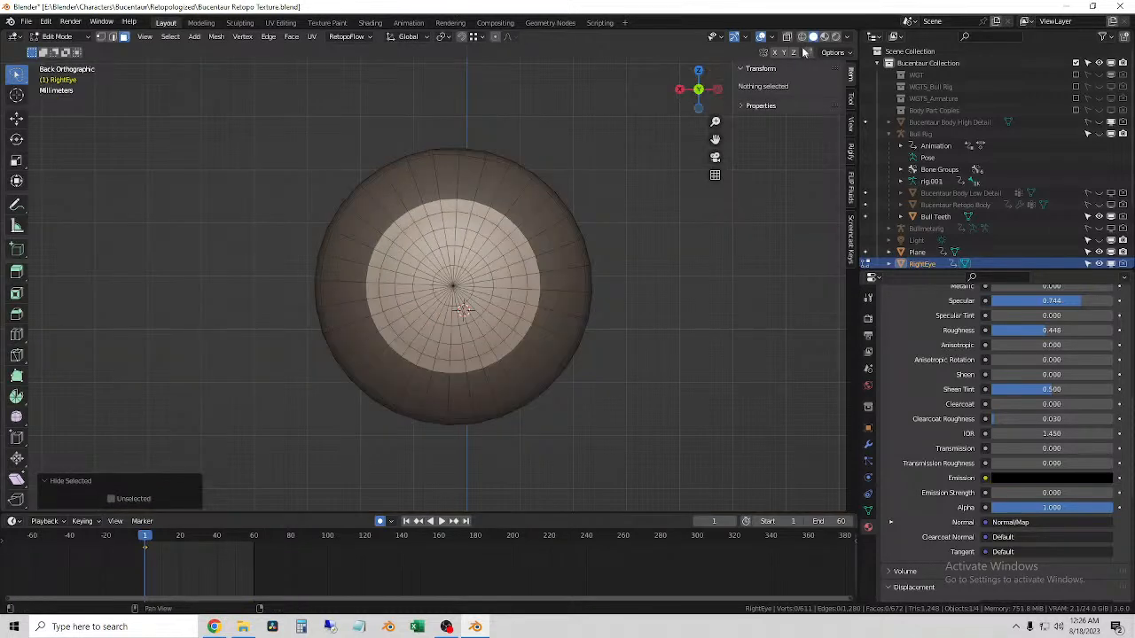
{"action": "left_click", "coordinate": [787, 37]}
{"action": "middle_click_drag", "start_coordinate": [567, 232], "coordinate": [621, 239]}
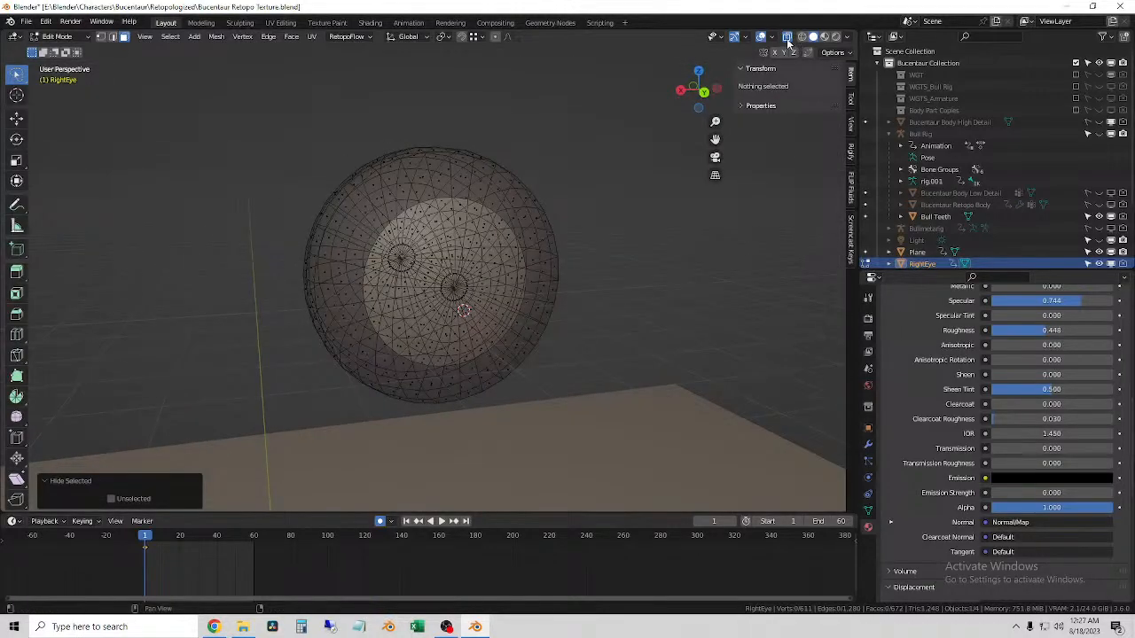
{"action": "left_click", "coordinate": [787, 38]}
{"action": "scroll", "coordinate": [481, 273], "scroll_direction": "up", "scroll_amount": 1}
{"action": "middle_click_drag", "start_coordinate": [467, 277], "coordinate": [452, 267]}
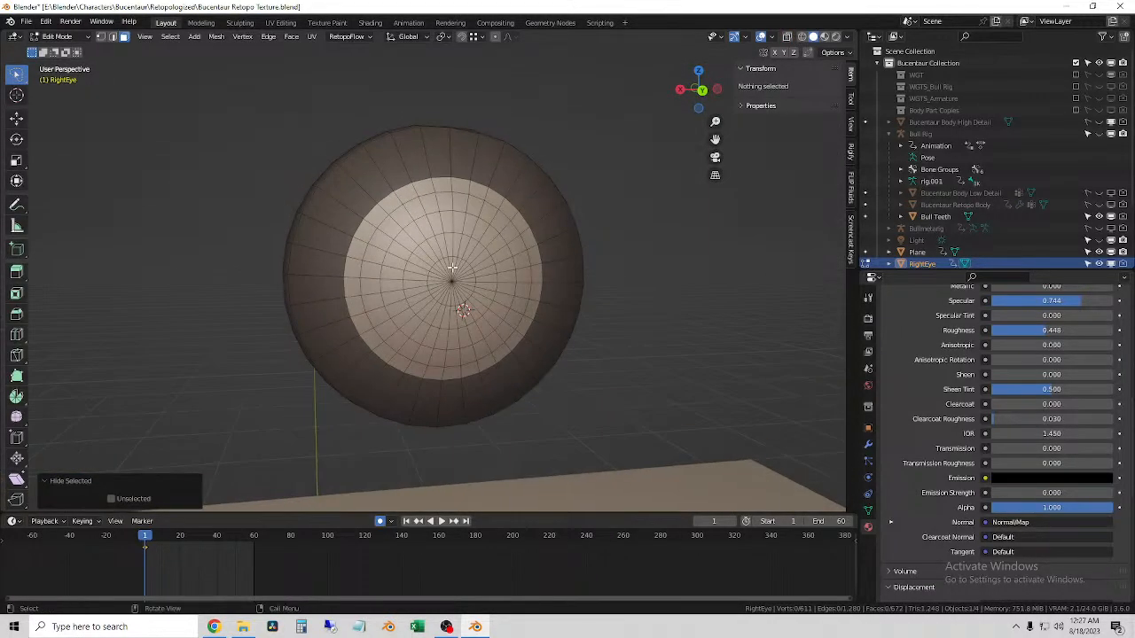
- Select the iris border's outermost vertex on the +X side, enable proportional editing, and try to vertex slide it outward
{"action": "key", "text": "1"}
{"action": "left_click", "coordinate": [345, 275]}
{"action": "middle_click_drag", "start_coordinate": [362, 277], "coordinate": [372, 274]}
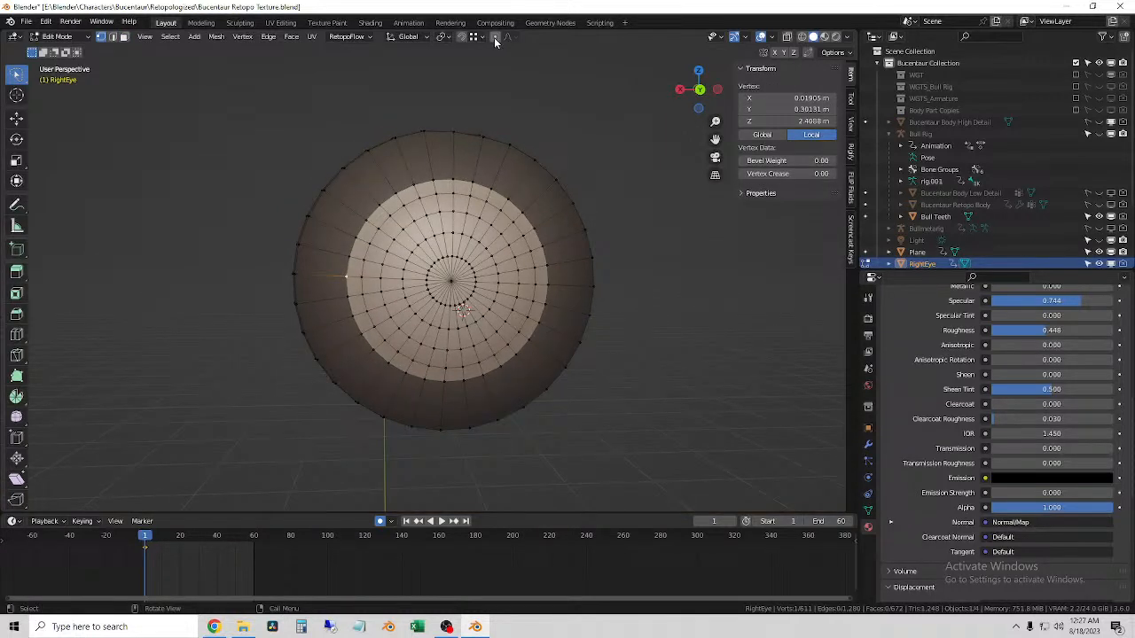
{"action": "key", "text": "shift+v"}
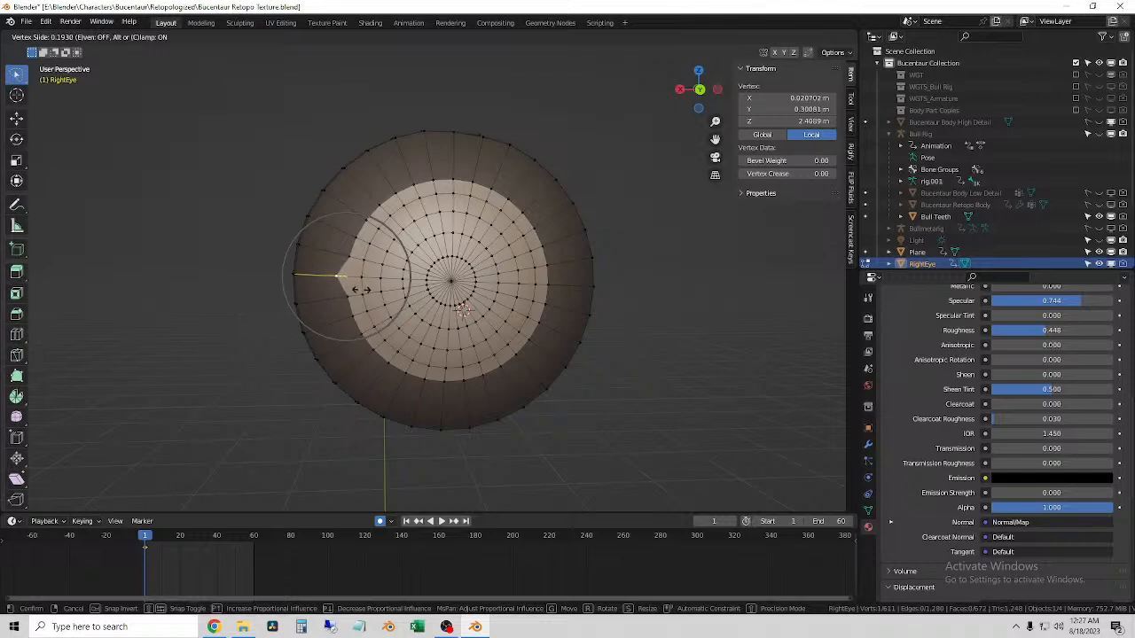
{"action": "left_click", "coordinate": [368, 289]}
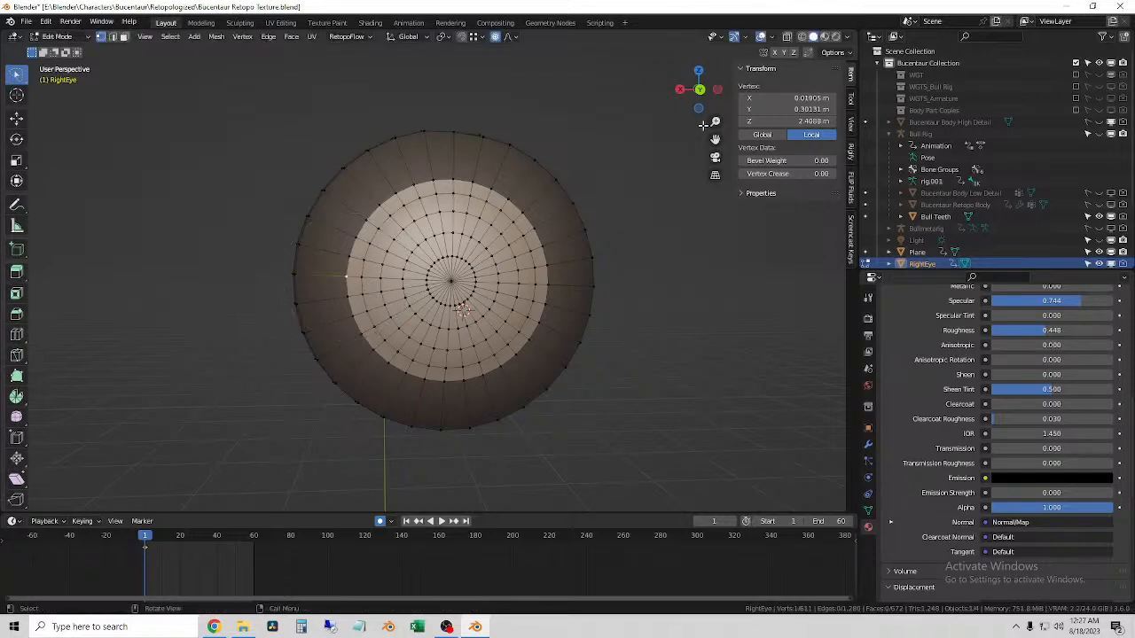
- In the back view, move the +X iris border vertex outward about 0.0034 m with a proportional size of about 0.010 m
{"action": "left_click", "coordinate": [700, 91]}
{"action": "key", "text": "g"}
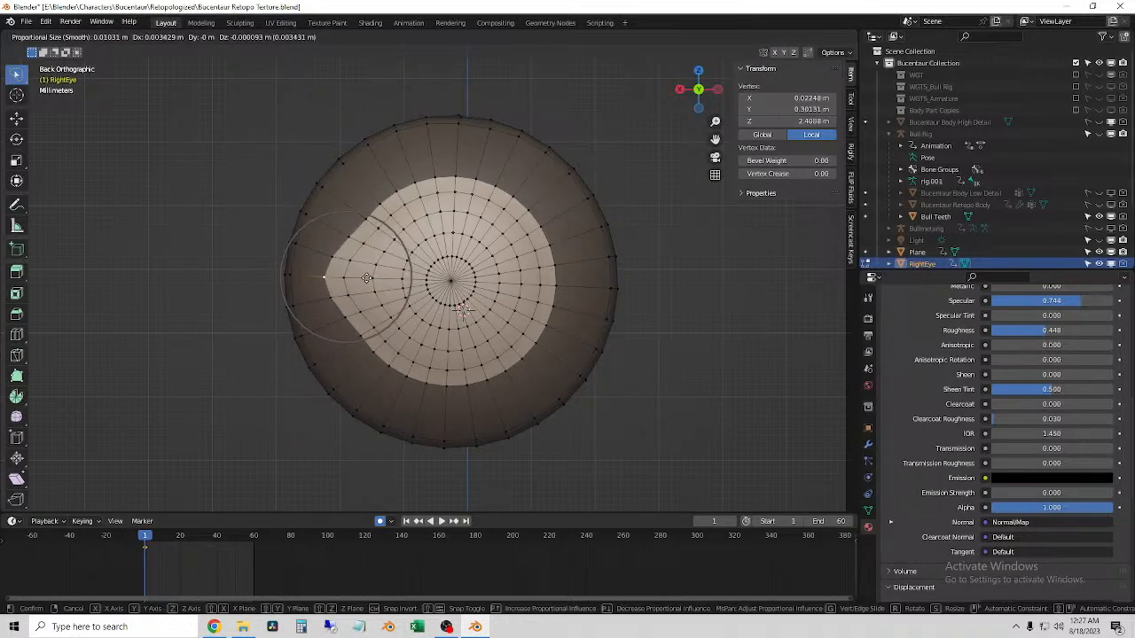
{"action": "left_click", "coordinate": [365, 279]}
- Move the opposite iris border vertex outward by -0.0038 m along X with smooth proportional falloff
{"action": "left_click", "coordinate": [557, 289]}
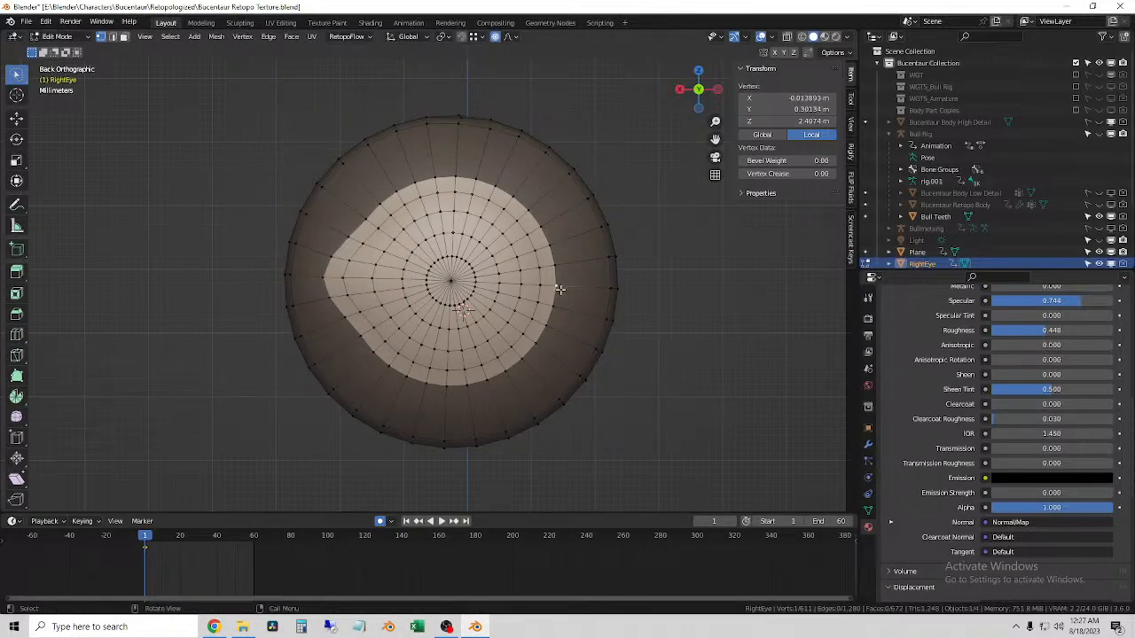
{"action": "key", "text": "g"}
{"action": "key", "text": "x"}
{"action": "left_click", "coordinate": [581, 287]}
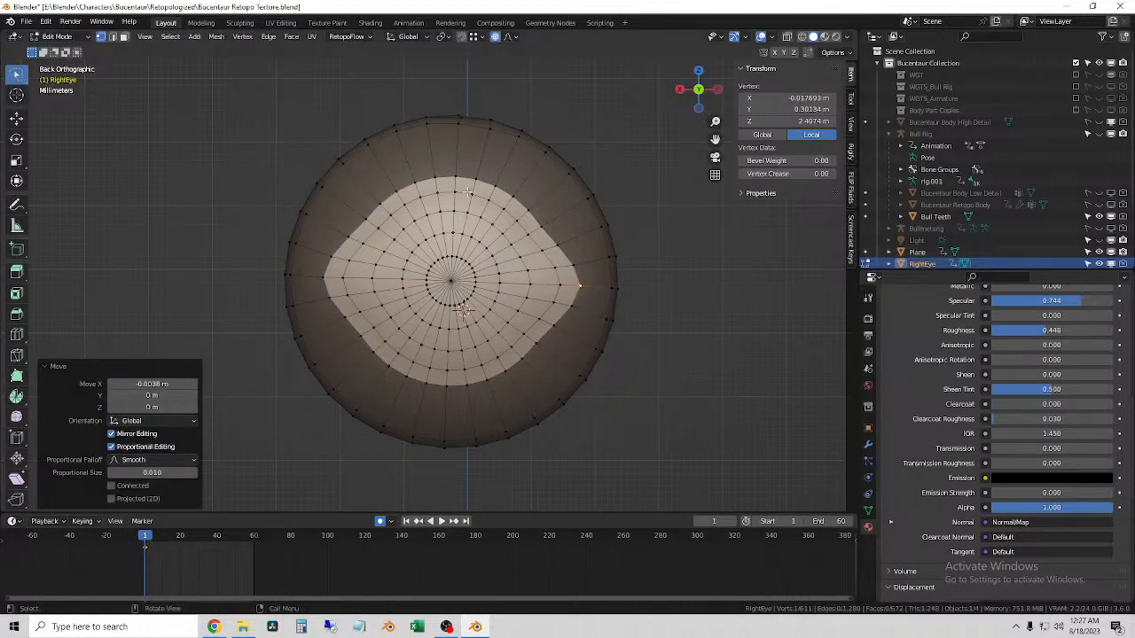
{"action": "left_click", "coordinate": [454, 178]}
{"action": "key", "text": "g"}
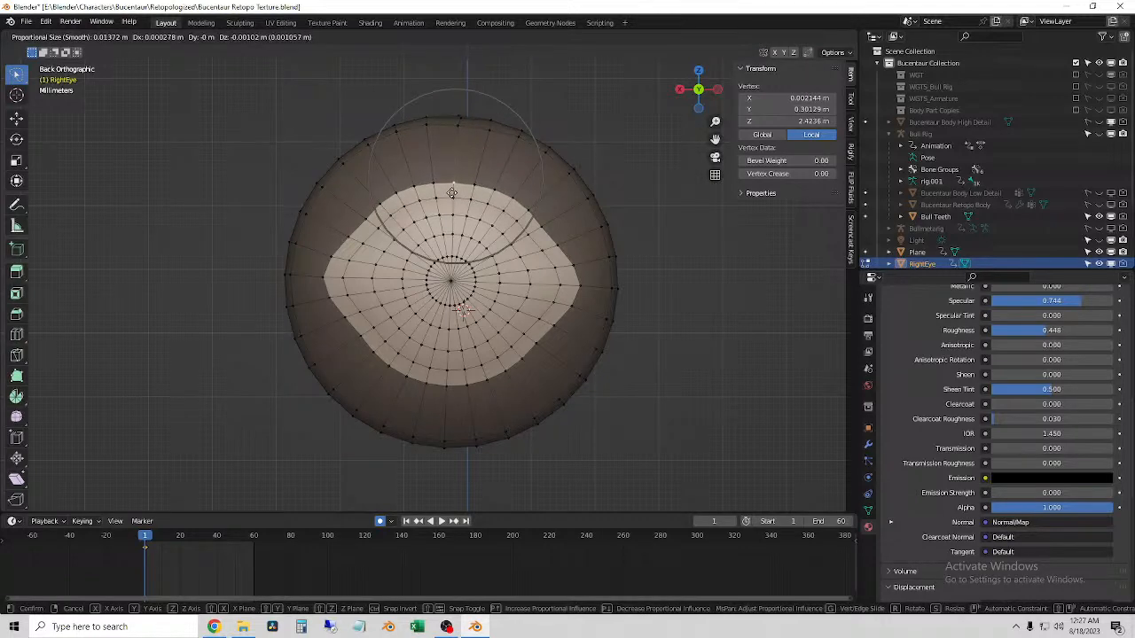
{"action": "right_click", "coordinate": [453, 192]}
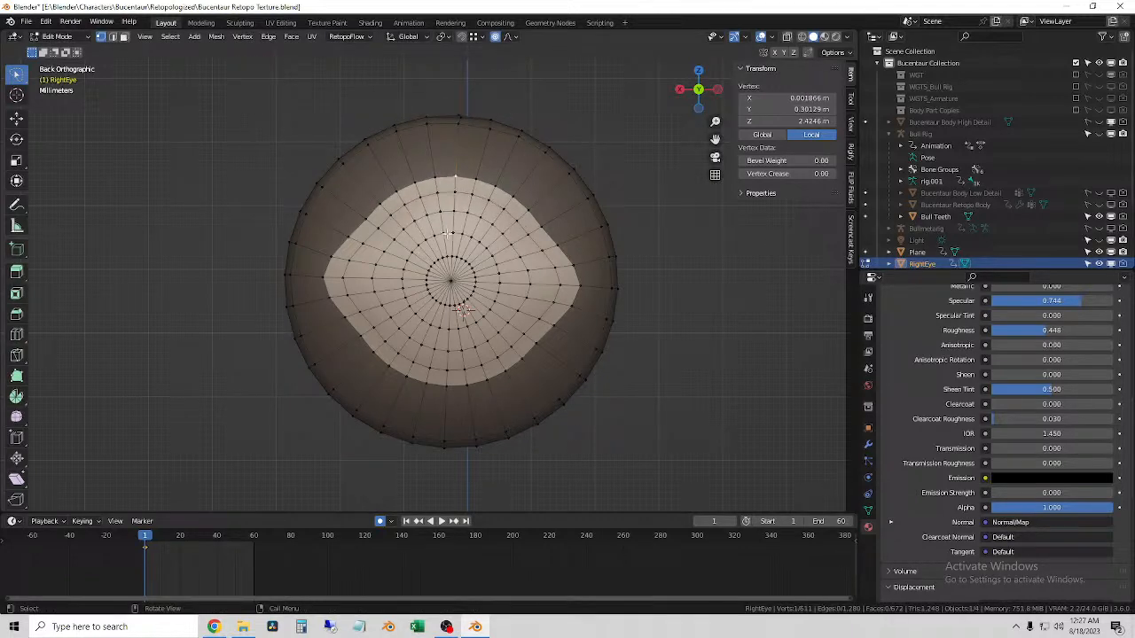
- Move the iris border's top vertex down about 0.0021 m and its bottom vertex up about 0.0009 m along Z, using 0.011 m smooth falloff
{"action": "key", "text": "g"}
{"action": "key", "text": "z"}
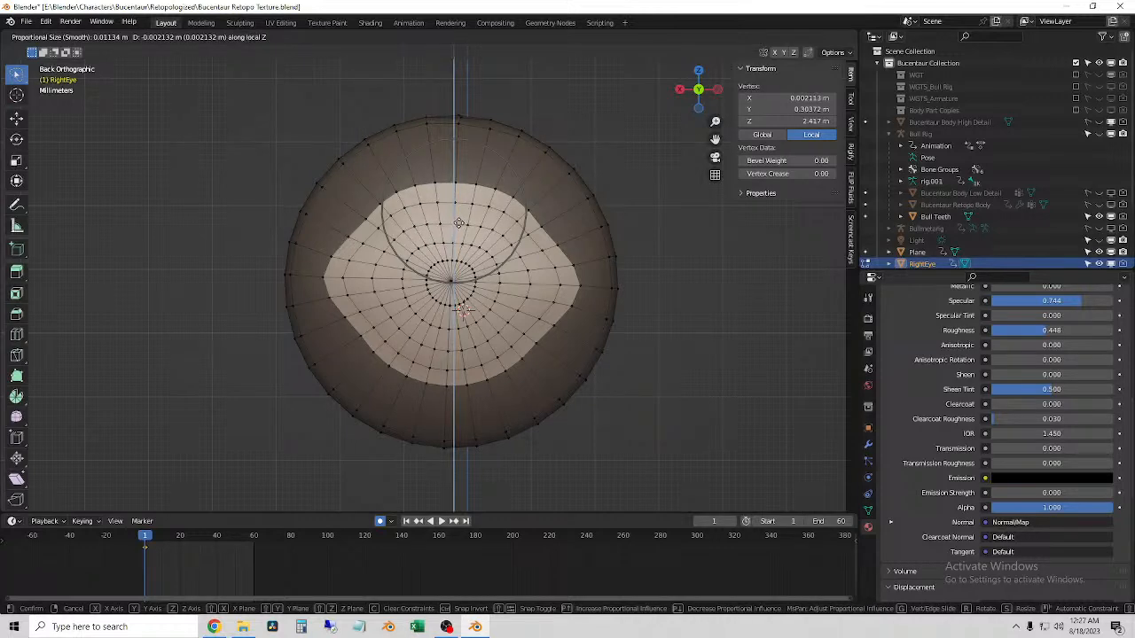
{"action": "left_click", "coordinate": [458, 223]}
{"action": "left_click", "coordinate": [449, 385]}
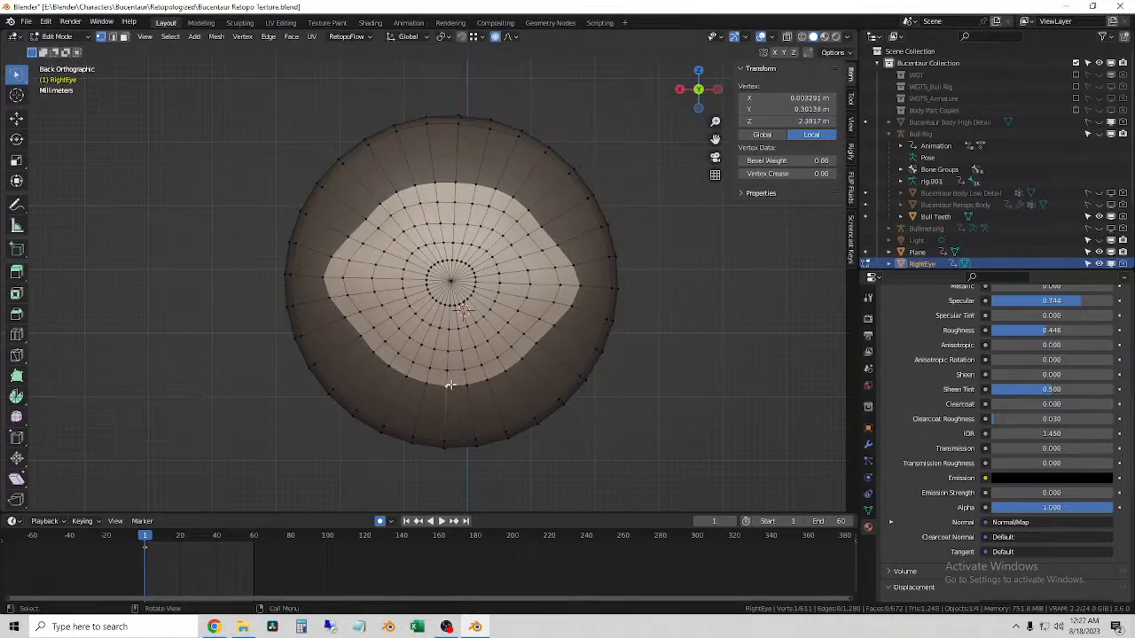
{"action": "key", "text": "g"}
{"action": "key", "text": "z"}
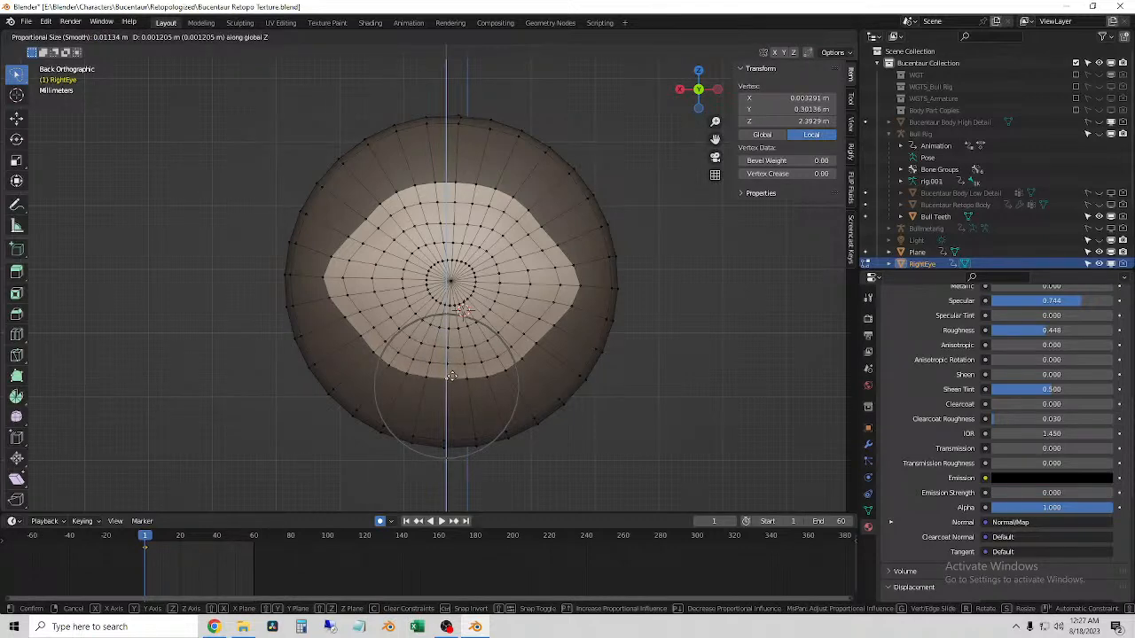
{"action": "left_click", "coordinate": [451, 377]}
- Reveal the hidden cornea faces, clear the selection, and inspect the eye in Object Mode with rendered shading
{"action": "left_click", "coordinate": [55, 38]}
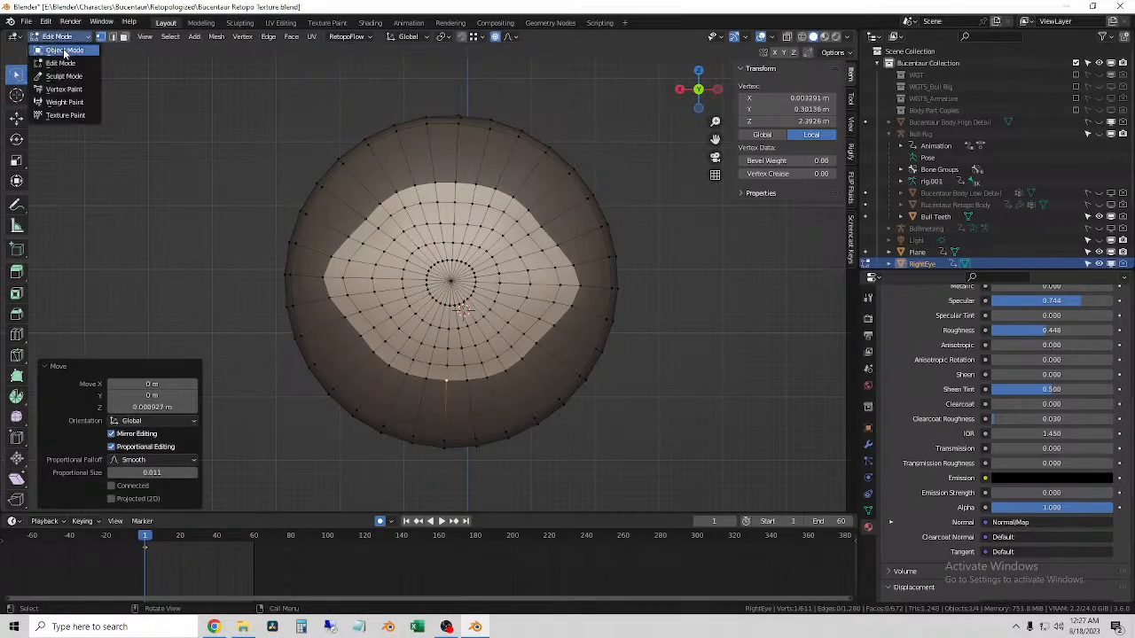
{"action": "left_click", "coordinate": [58, 49]}
{"action": "left_click", "coordinate": [51, 37]}
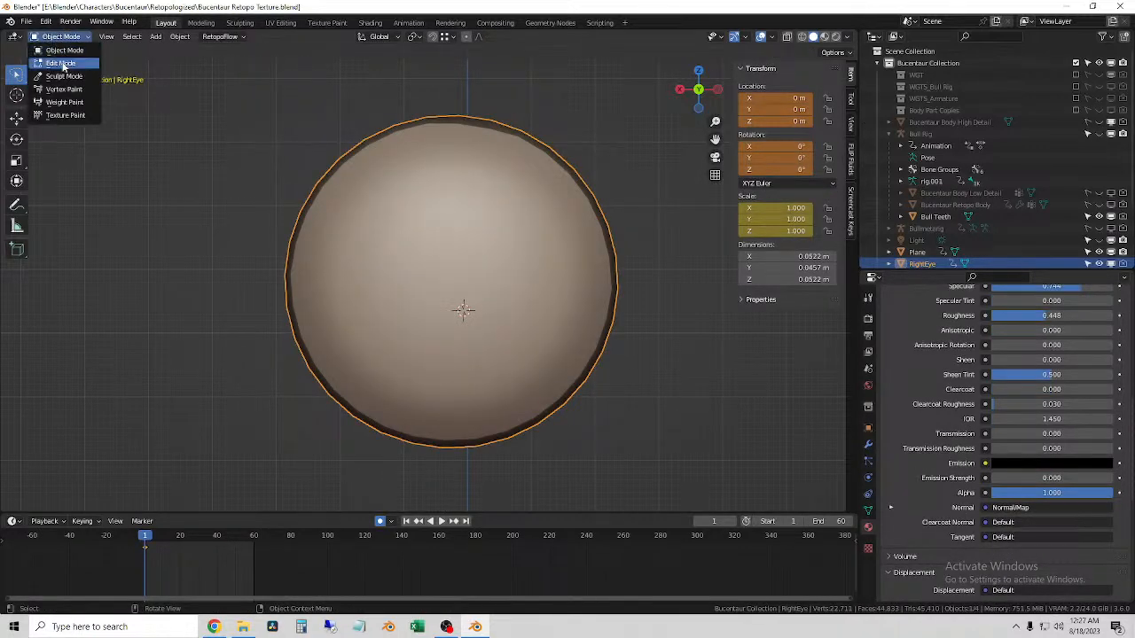
{"action": "left_click", "coordinate": [61, 63]}
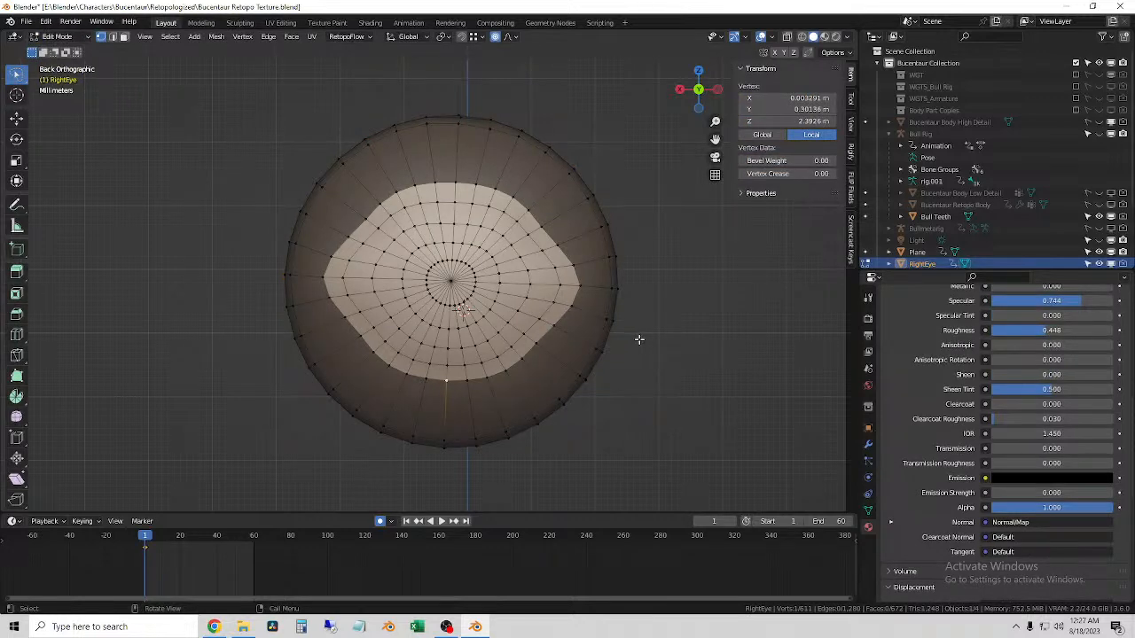
{"action": "key", "text": "a"}
{"action": "key", "text": "alt+a"}
{"action": "middle_click_drag", "start_coordinate": [694, 350], "coordinate": [762, 34]}
{"action": "left_click", "coordinate": [62, 36]}
{"action": "left_click", "coordinate": [61, 51]}
{"action": "left_click", "coordinate": [835, 36]}
{"action": "mouse_move", "coordinate": [506, 337]}
{"action": "middle_mouse_down"}
{"action": "mouse_move", "coordinate": [527, 304]}
{"action": "mouse_move", "coordinate": [479, 328]}
{"action": "mouse_move", "coordinate": [553, 322]}
{"action": "mouse_move", "coordinate": [497, 328]}
{"action": "middle_mouse_up"}
{"action": "scroll", "coordinate": [553, 324], "scroll_direction": "up", "scroll_amount": 4}
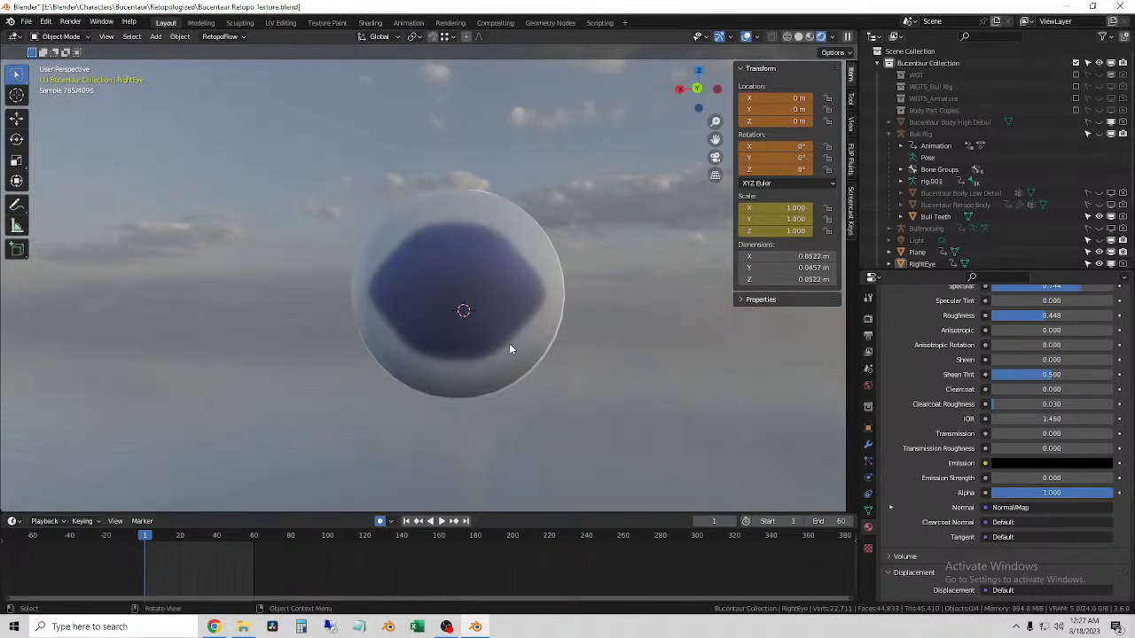
- Select RightEye's transparent cornea faces from the back view in Edit Mode, hide them, and return to vertex selection
{"action": "left_click", "coordinate": [544, 244]}
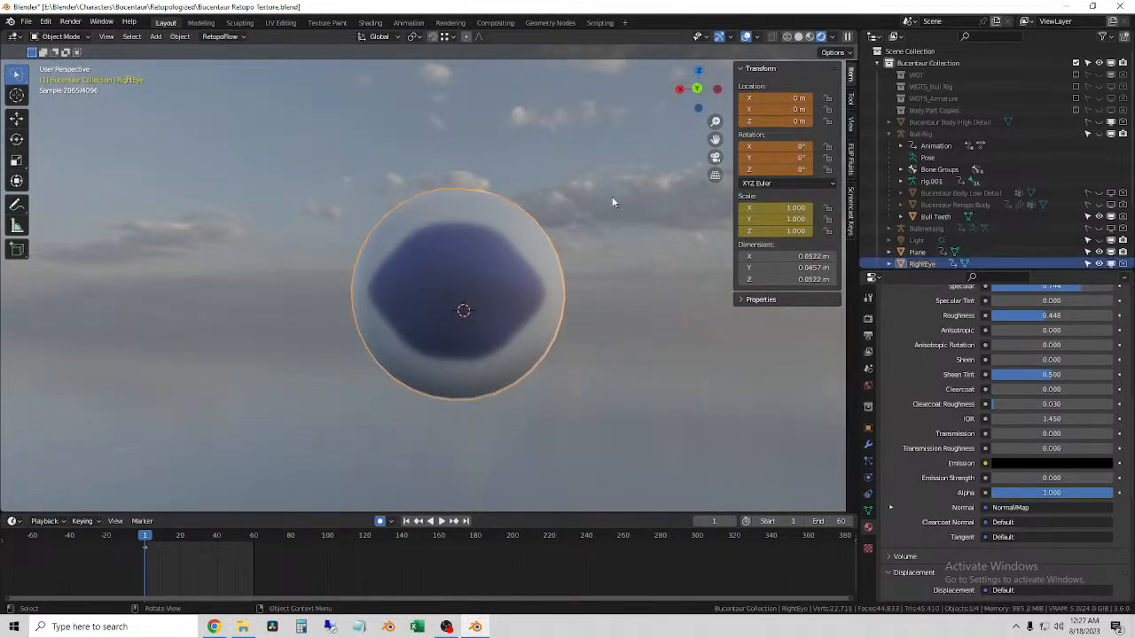
{"action": "left_click", "coordinate": [59, 36]}
{"action": "left_click", "coordinate": [55, 63]}
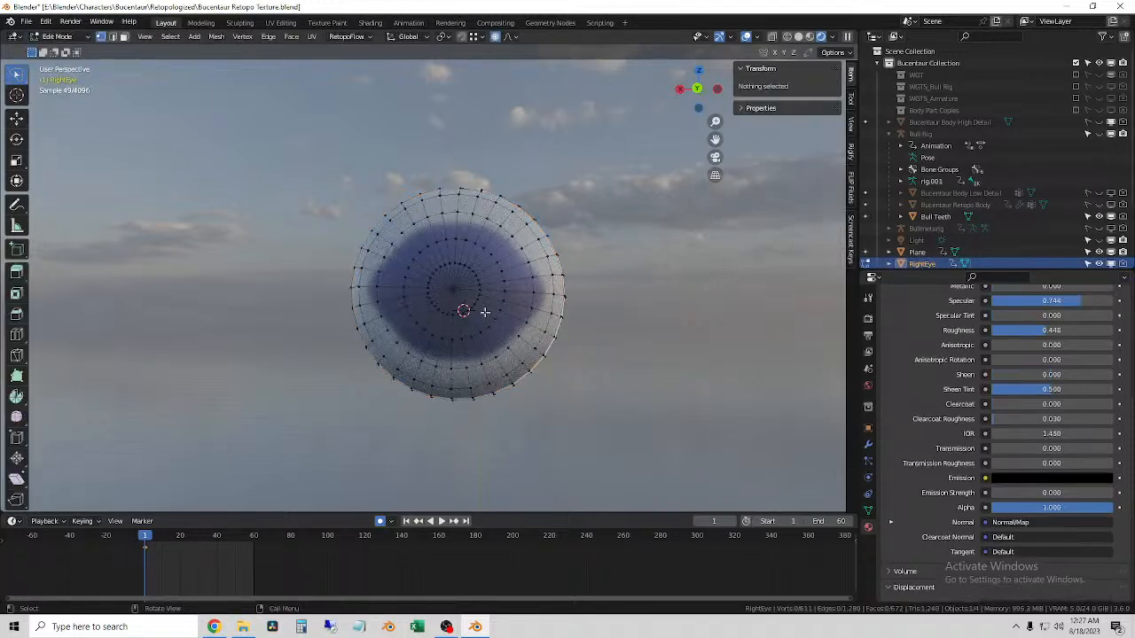
{"action": "left_click", "coordinate": [698, 91]}
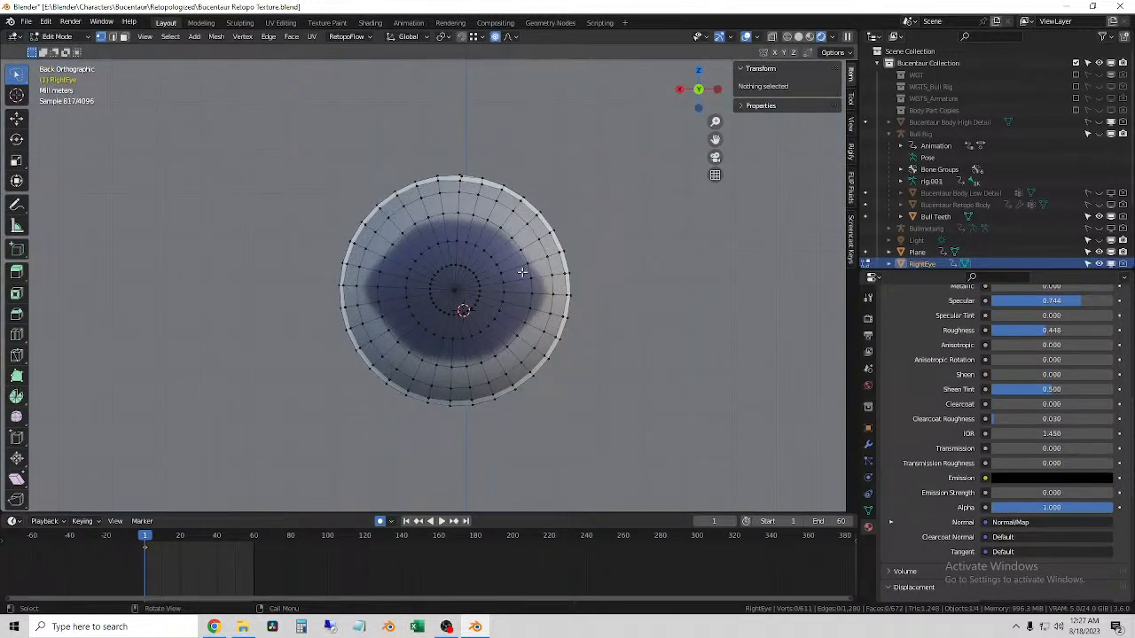
{"action": "key", "text": "3"}
{"action": "mouse_move", "coordinate": [412, 194]}
{"action": "left_mouse_down"}
{"action": "mouse_move", "coordinate": [480, 188]}
{"action": "mouse_move", "coordinate": [551, 248]}
{"action": "mouse_move", "coordinate": [545, 350]}
{"action": "mouse_move", "coordinate": [508, 381]}
{"action": "mouse_move", "coordinate": [461, 398]}
{"action": "mouse_move", "coordinate": [374, 371]}
{"action": "mouse_move", "coordinate": [354, 339]}
{"action": "mouse_move", "coordinate": [351, 293]}
{"action": "mouse_move", "coordinate": [376, 222]}
{"action": "left_mouse_up"}
{"action": "mouse_move", "coordinate": [438, 281]}
{"action": "middle_mouse_down"}
{"action": "mouse_move", "coordinate": [505, 312]}
{"action": "mouse_move", "coordinate": [534, 242]}
{"action": "mouse_move", "coordinate": [474, 301]}
{"action": "middle_mouse_up"}
{"action": "mouse_move", "coordinate": [543, 298]}
{"action": "middle_mouse_down"}
{"action": "mouse_move", "coordinate": [568, 288]}
{"action": "mouse_move", "coordinate": [530, 304]}
{"action": "middle_mouse_up"}
{"action": "key", "text": "h"}
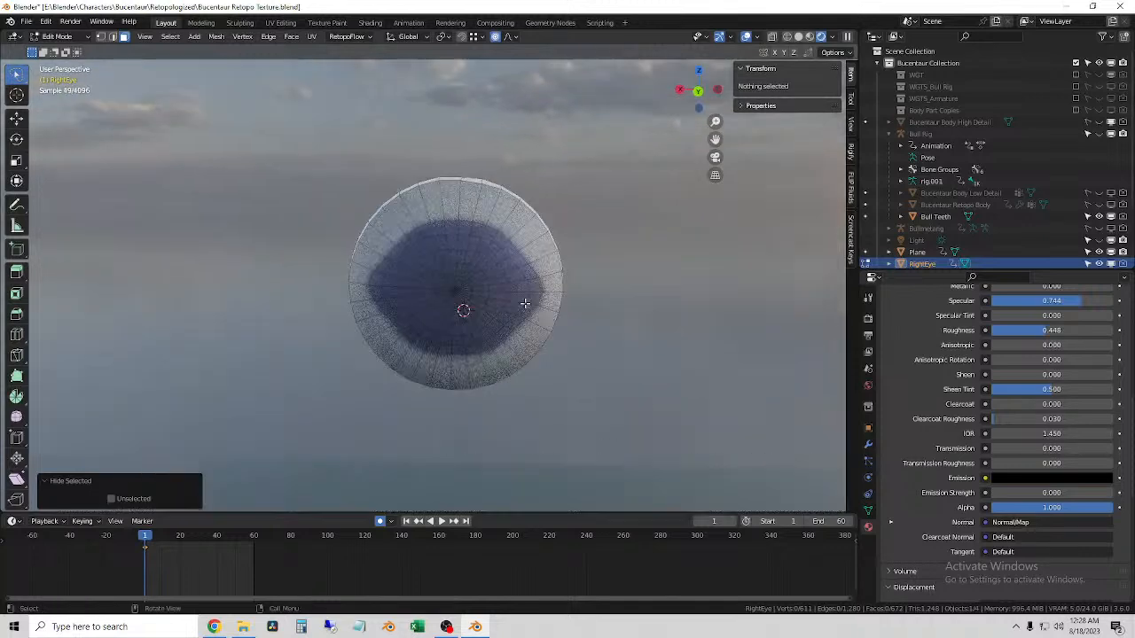
{"action": "key", "text": "1"}
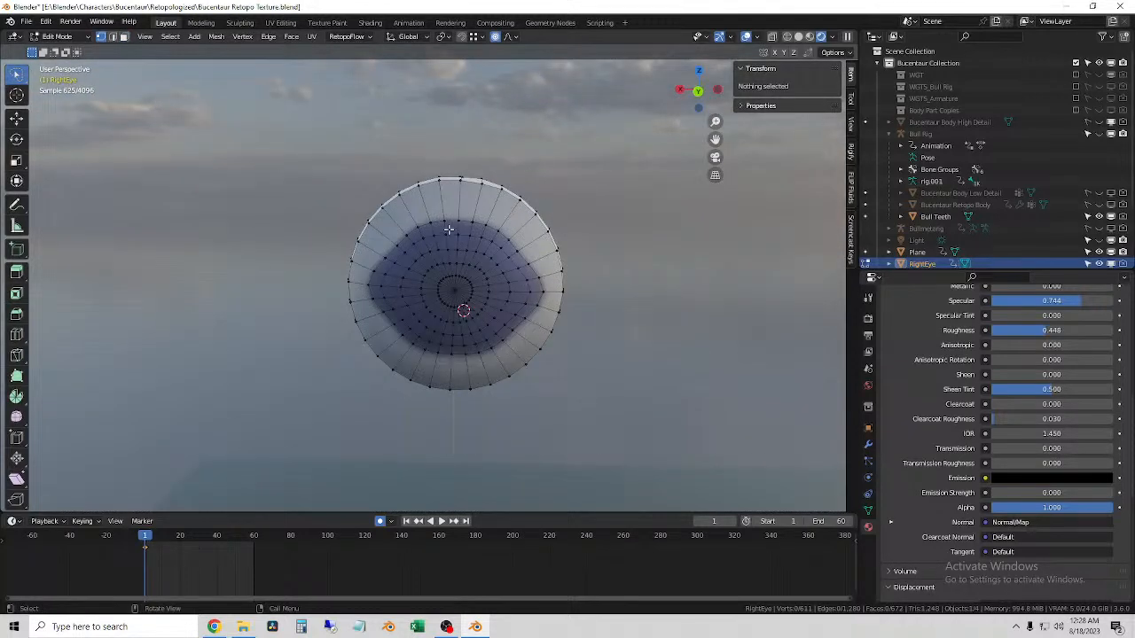
{"action": "mouse_move", "coordinate": [435, 231]}
{"action": "left_mouse_down"}
{"action": "mouse_move", "coordinate": [475, 241]}
{"action": "mouse_move", "coordinate": [476, 266]}
{"action": "left_mouse_up"}
{"action": "key", "text": "g"}
{"action": "key", "text": "z"}
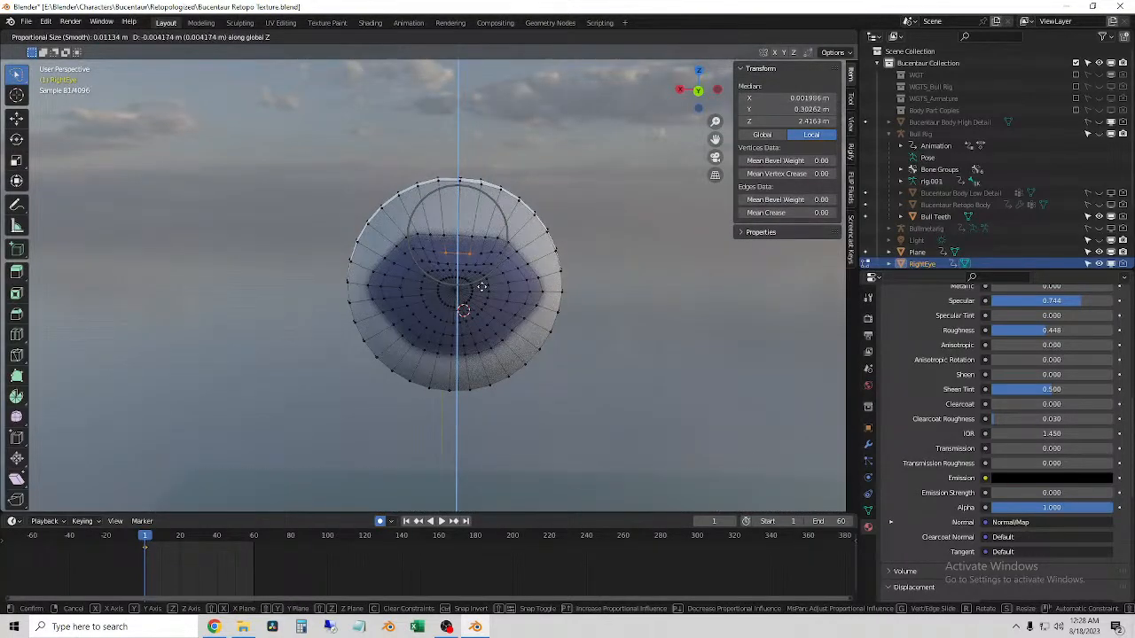
{"action": "scroll", "coordinate": [479, 282], "scroll_direction": "down", "scroll_amount": 2}
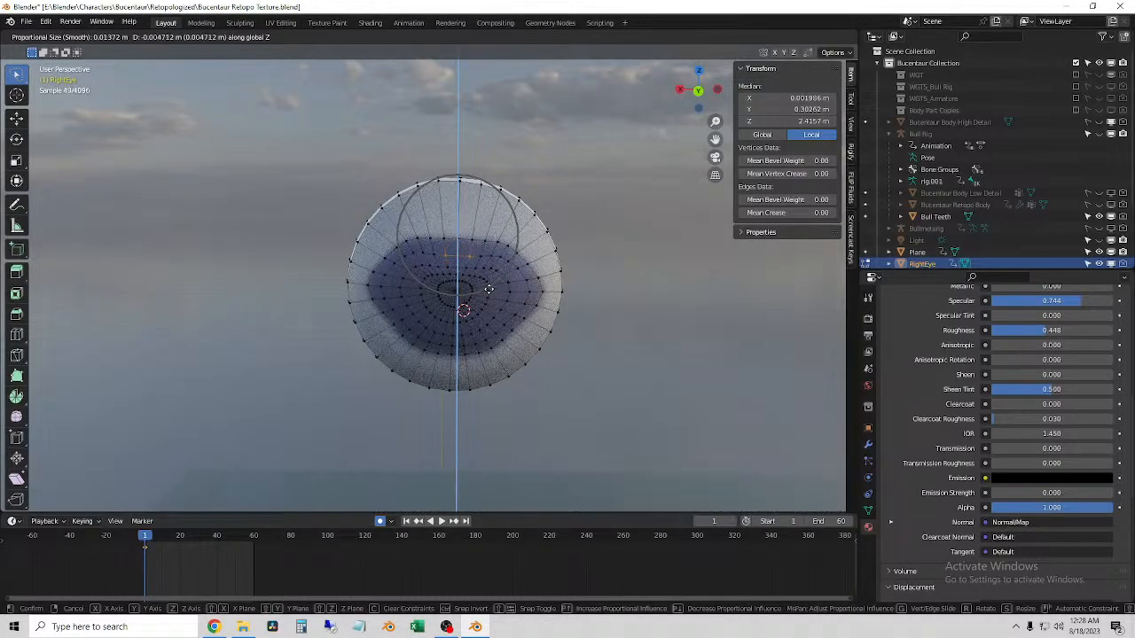
{"action": "left_click", "coordinate": [468, 297]}
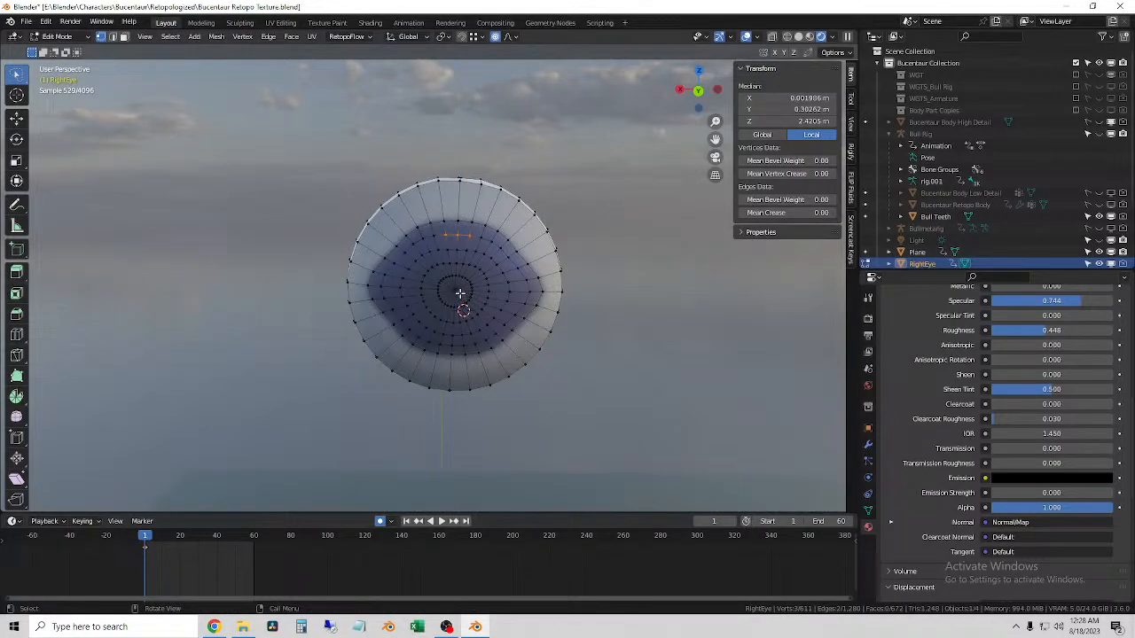
- Select the innermost ring and center of the iris and scale them to 0.247 along Z with a proportional size of 0.022 m
{"action": "mouse_move", "coordinate": [460, 274]}
{"action": "left_mouse_down"}
{"action": "mouse_move", "coordinate": [432, 287]}
{"action": "mouse_move", "coordinate": [477, 284]}
{"action": "left_mouse_up"}
{"action": "key", "text": "s"}
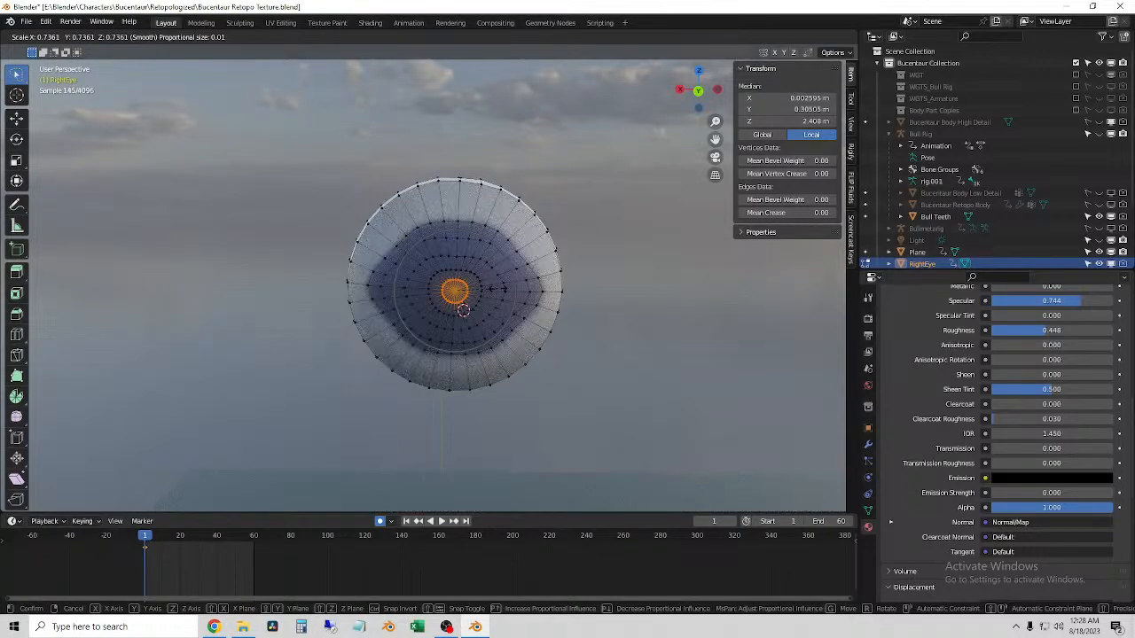
{"action": "key", "text": "z"}
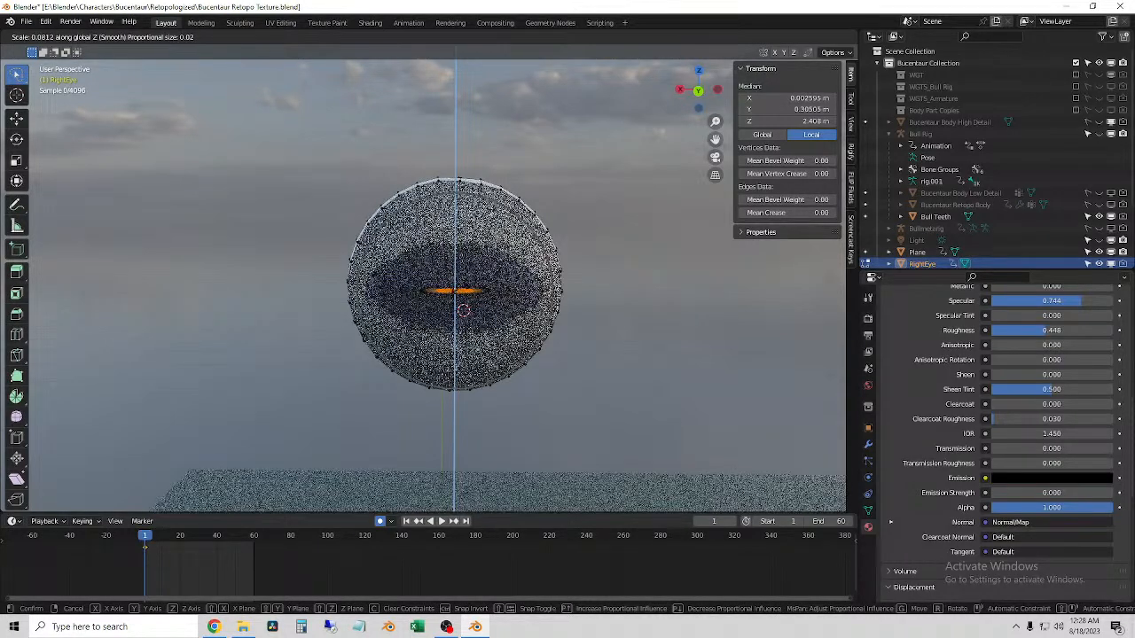
{"action": "left_click", "coordinate": [470, 289]}
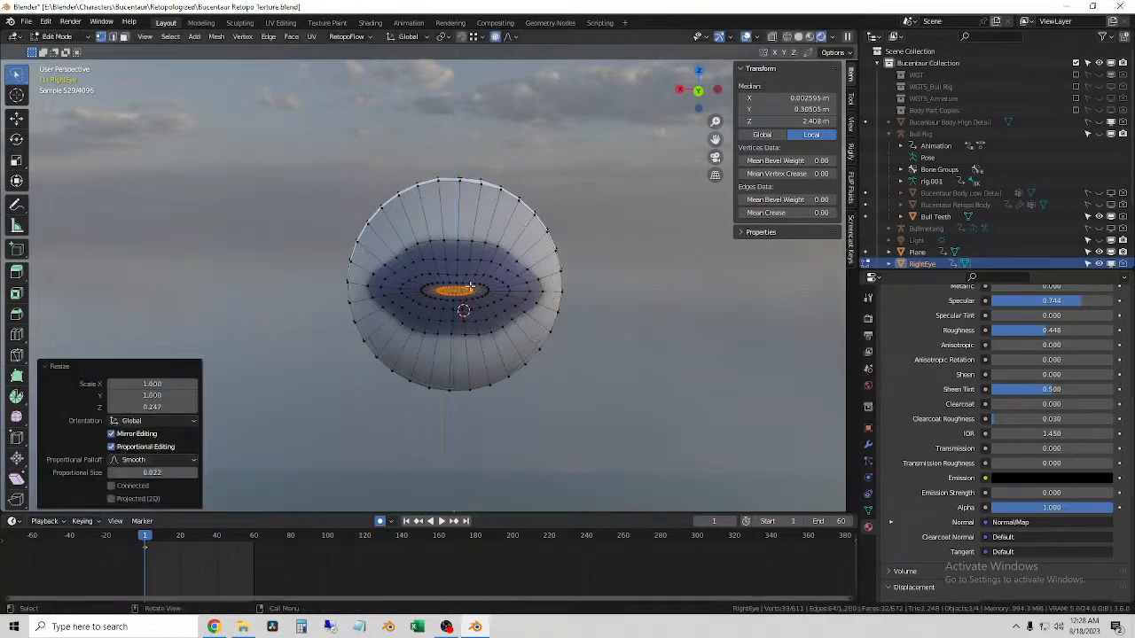
{"action": "left_click", "coordinate": [429, 243]}
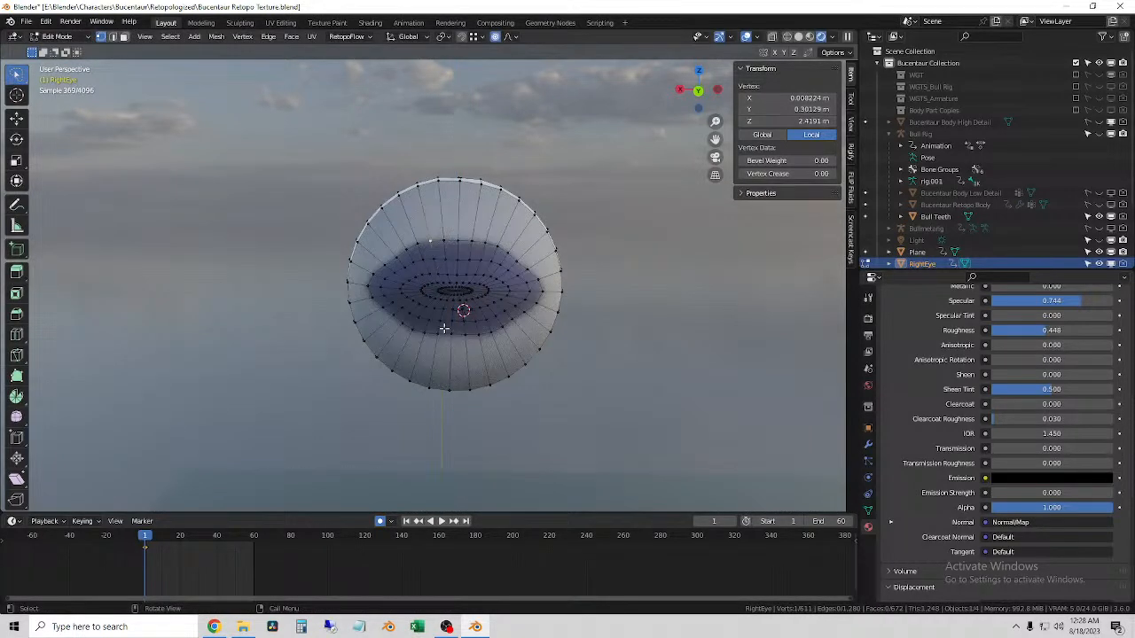
{"action": "key", "text": "g"}
{"action": "key", "text": "z"}
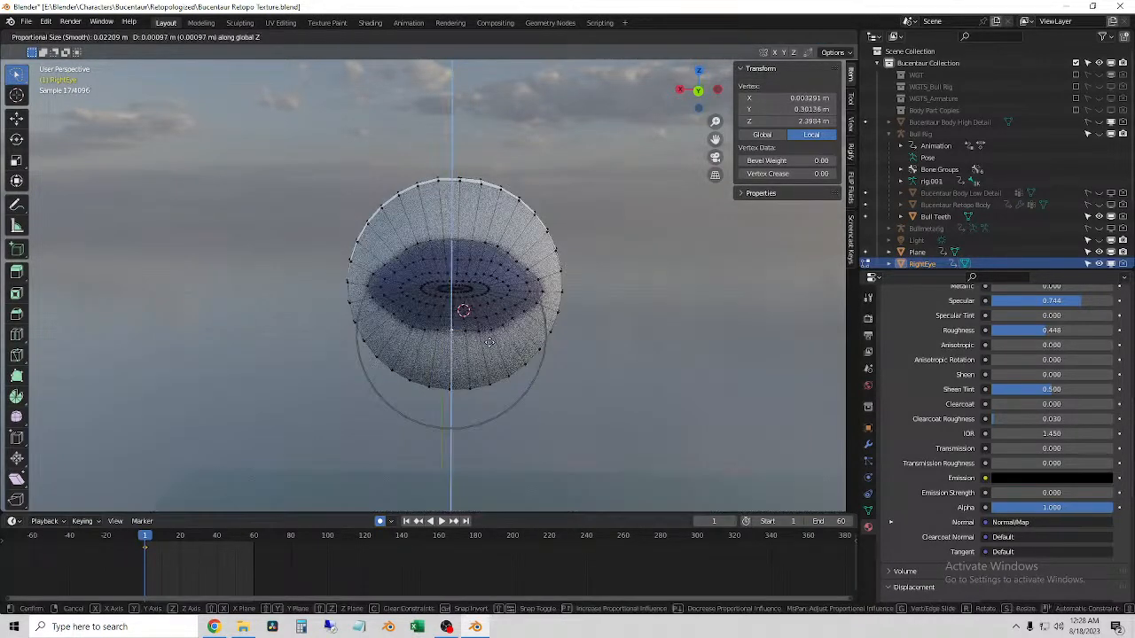
{"action": "right_click", "coordinate": [487, 337]}
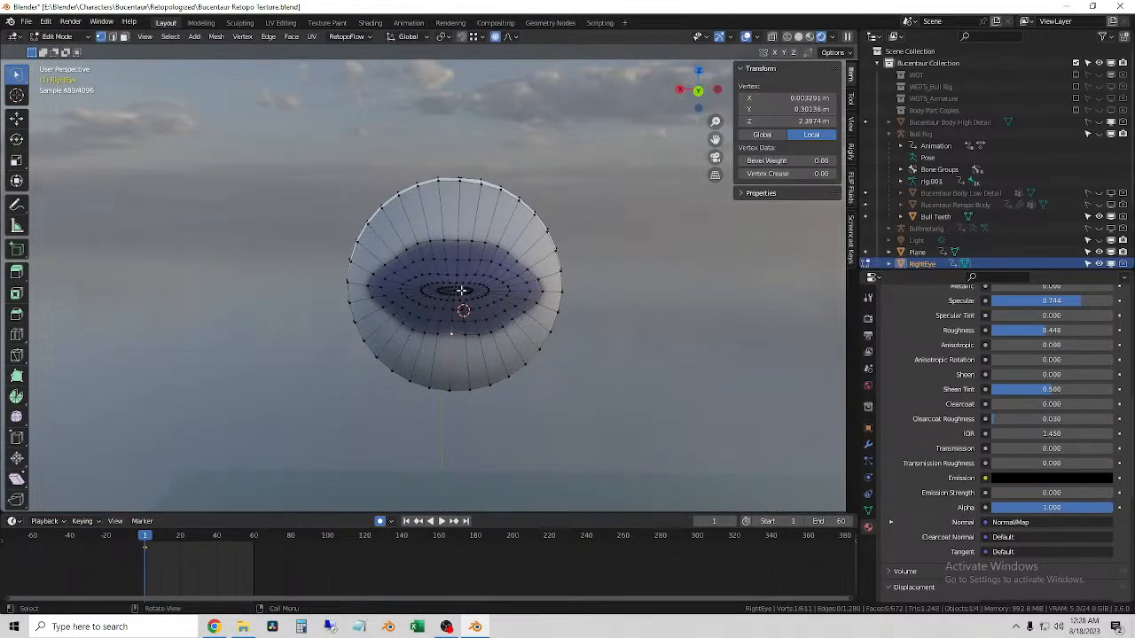
- Move the iris border's bottom middle vertex up and its top middle vertex down along Z with a proportional size of 0.011 m
{"action": "key", "text": "g"}
{"action": "key", "text": "z"}
{"action": "scroll", "coordinate": [461, 288], "scroll_direction": "up", "scroll_amount": 3}
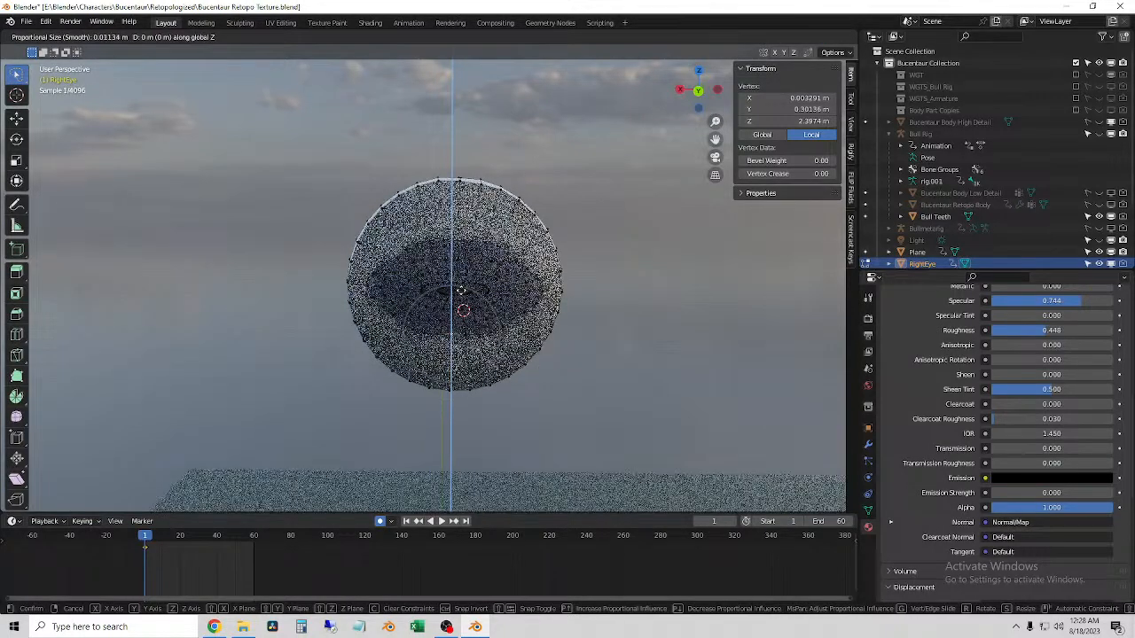
{"action": "left_click", "coordinate": [458, 253]}
{"action": "key", "text": "g"}
{"action": "key", "text": "z"}
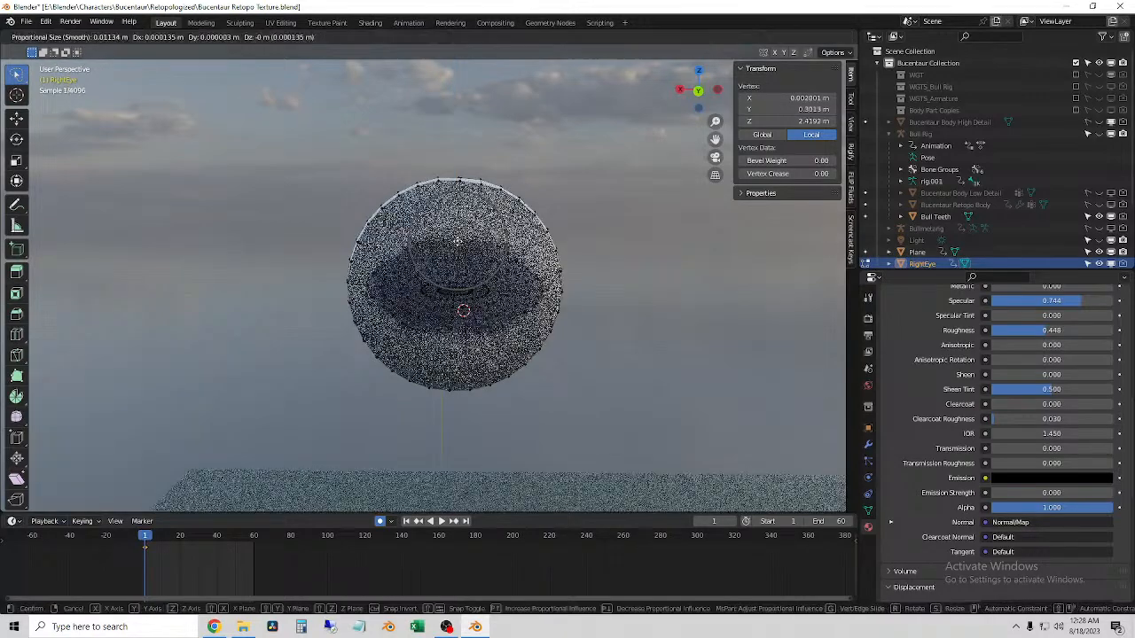
{"action": "left_click", "coordinate": [458, 249]}
- Lower the upper iris border vertices on the +X and -X sides of the middle along Z with smooth proportional falloff
{"action": "left_click", "coordinate": [419, 248]}
{"action": "key", "text": "g"}
{"action": "key", "text": "z"}
{"action": "left_click", "coordinate": [419, 252]}
{"action": "left_click", "coordinate": [499, 248]}
{"action": "key", "text": "g"}
{"action": "key", "text": "z"}
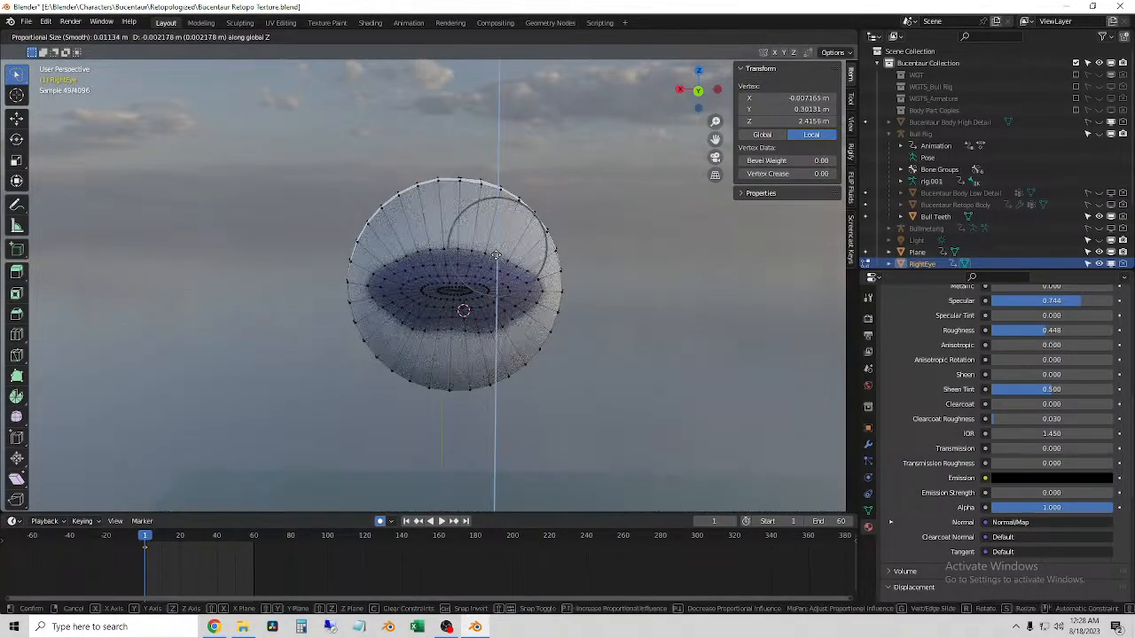
{"action": "left_click", "coordinate": [497, 257]}
- Raise the lower iris border vertices along Z on both sides of the middle, moving the -X one 0.001245 m
{"action": "left_click", "coordinate": [490, 327]}
{"action": "key", "text": "g"}
{"action": "key", "text": "z"}
{"action": "left_click", "coordinate": [454, 333]}
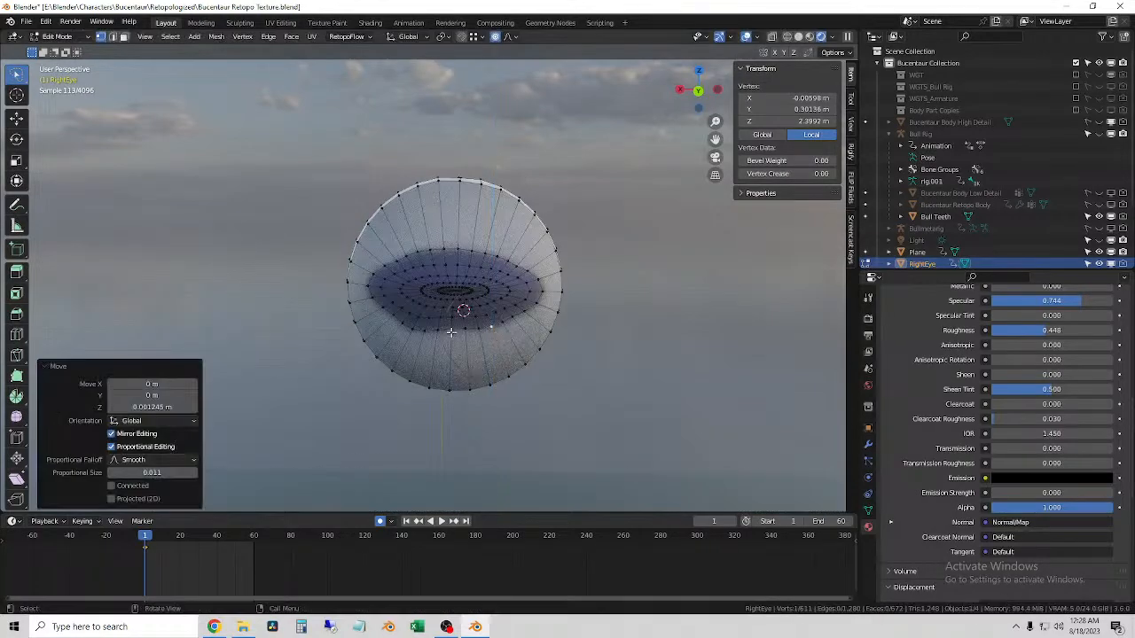
{"action": "left_click", "coordinate": [426, 331]}
{"action": "key", "text": "g"}
{"action": "key", "text": "z"}
{"action": "left_click", "coordinate": [428, 327]}
- Reveal the hidden cornea faces, clear the selection, and inspect the flattened iris from both sides in Object Mode
{"action": "mouse_move", "coordinate": [430, 328]}
{"action": "middle_mouse_down"}
{"action": "mouse_move", "coordinate": [622, 343]}
{"action": "mouse_move", "coordinate": [431, 329]}
{"action": "middle_mouse_up"}
{"action": "left_click", "coordinate": [62, 39]}
{"action": "left_click", "coordinate": [63, 51]}
{"action": "middle_click_drag", "start_coordinate": [529, 317], "coordinate": [595, 319]}
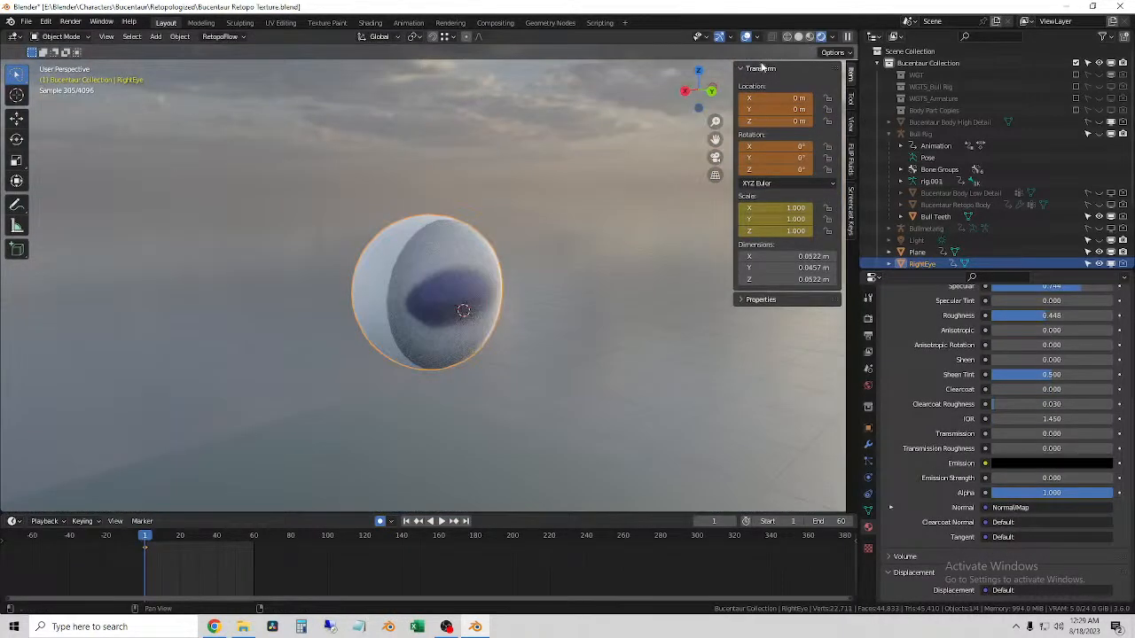
{"action": "left_click", "coordinate": [59, 39]}
{"action": "left_click", "coordinate": [62, 66]}
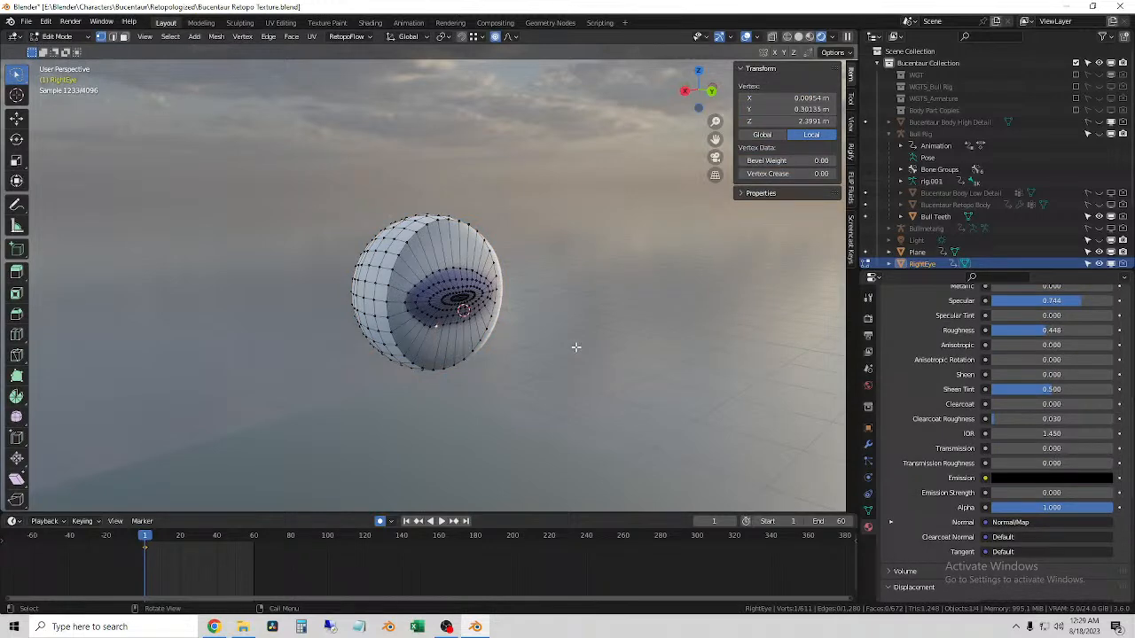
{"action": "key", "text": "a"}
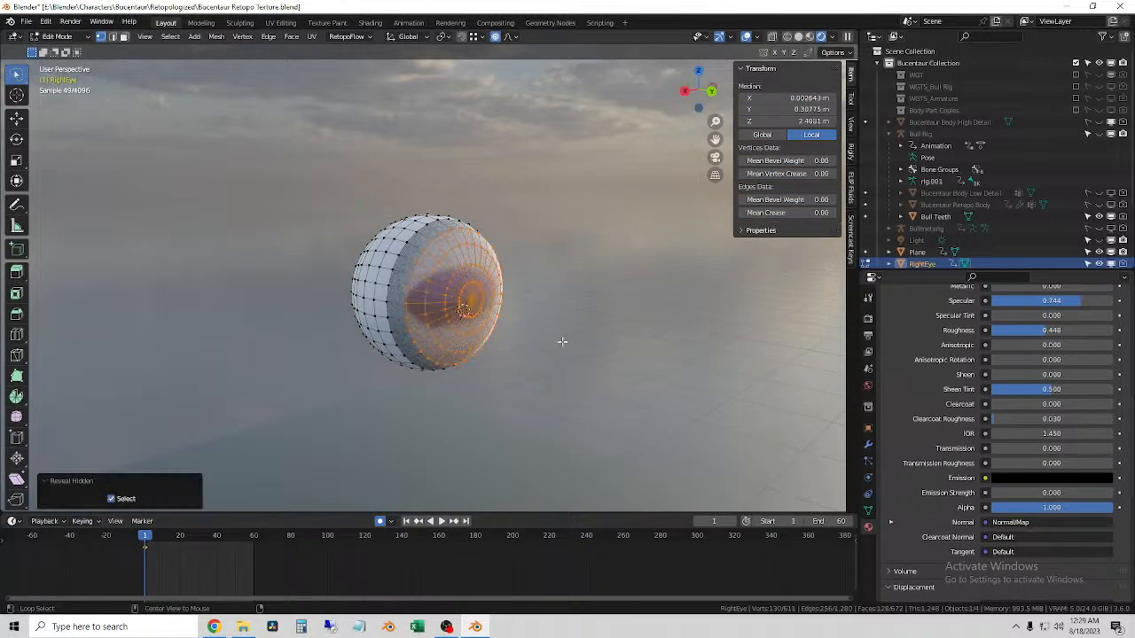
{"action": "key", "text": "alt+a"}
{"action": "left_click", "coordinate": [59, 38]}
{"action": "left_click", "coordinate": [64, 51]}
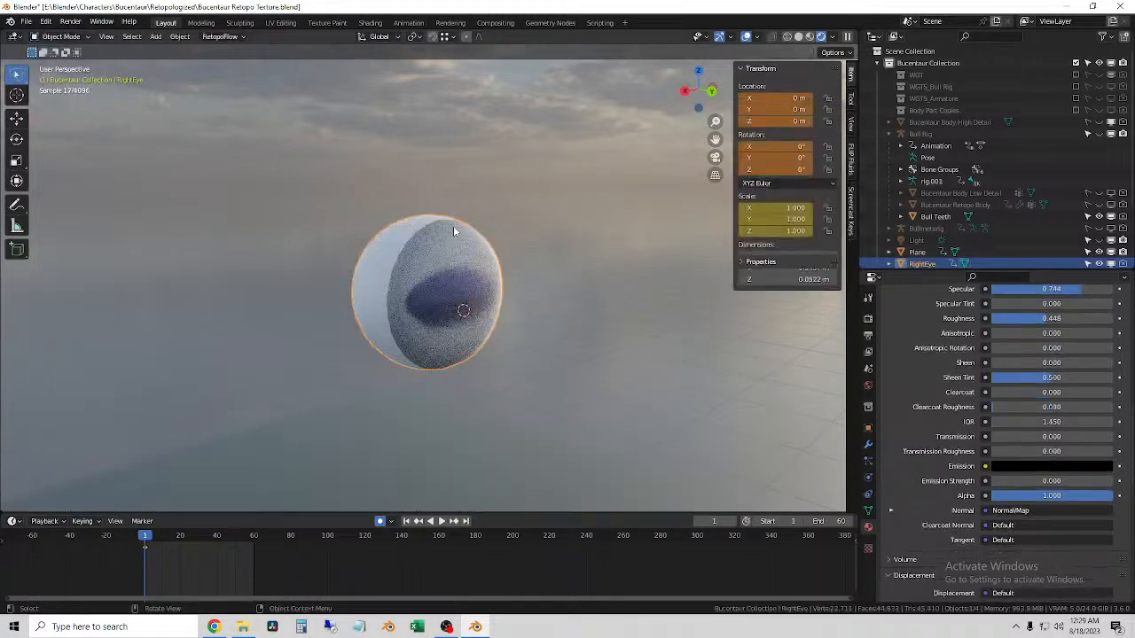
{"action": "left_click", "coordinate": [536, 290]}
{"action": "middle_click_drag", "start_coordinate": [536, 290], "coordinate": [429, 278]}
{"action": "left_click", "coordinate": [429, 278]}
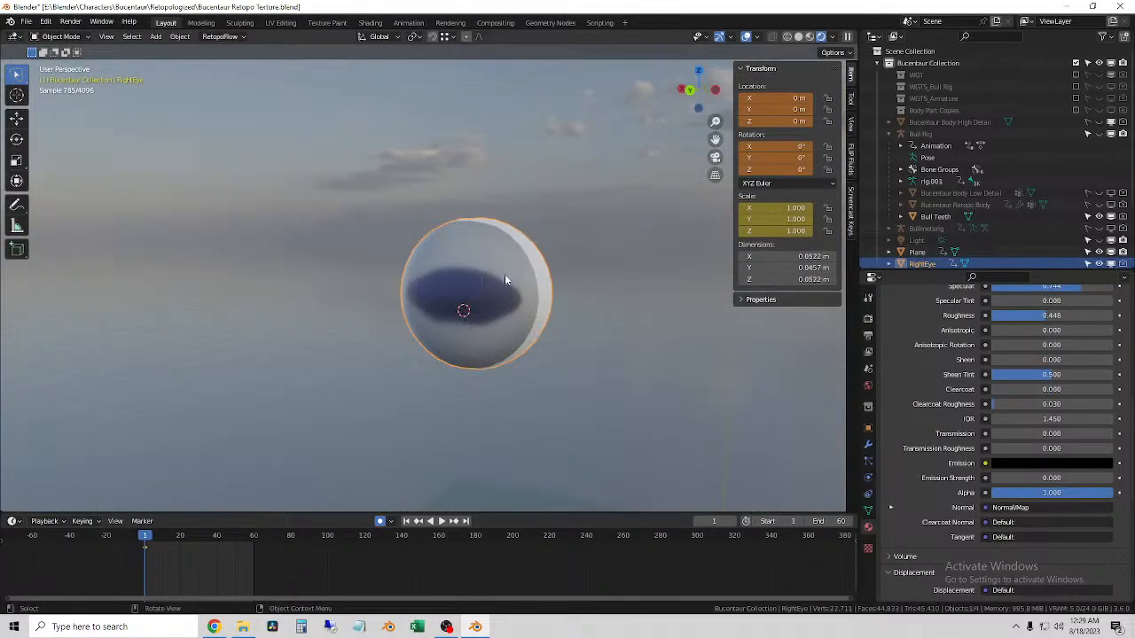
- Examine the surface settings of RightEye's EyeWhite material and those of its Eye material
{"action": "scroll", "coordinate": [962, 372], "scroll_direction": "up", "scroll_amount": 15}
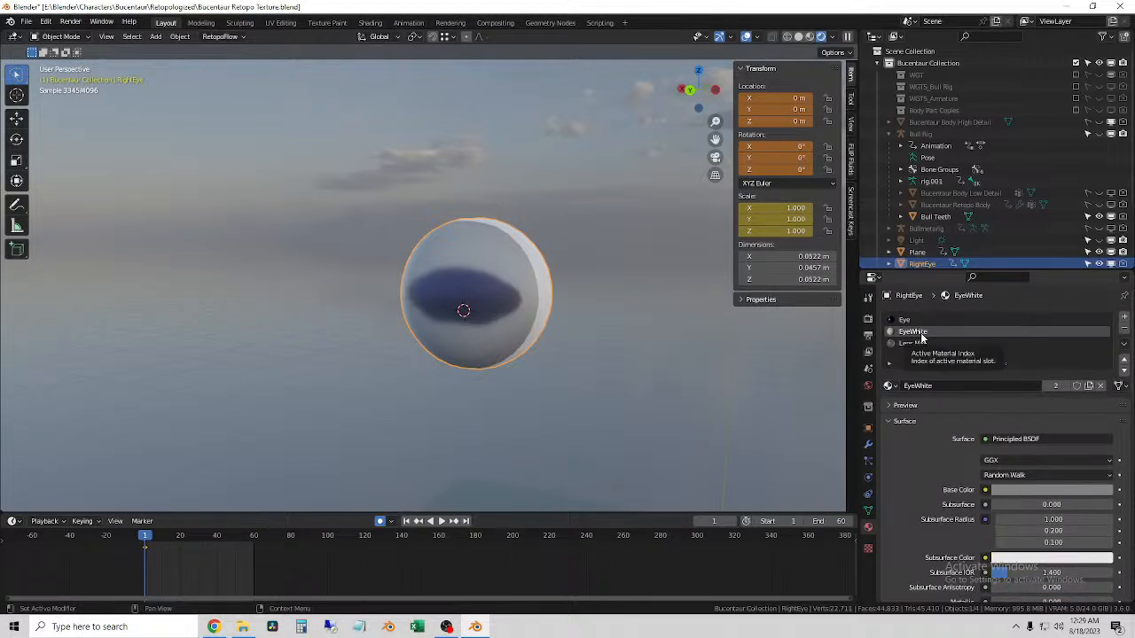
{"action": "scroll", "coordinate": [1008, 507], "scroll_direction": "down", "scroll_amount": 3}
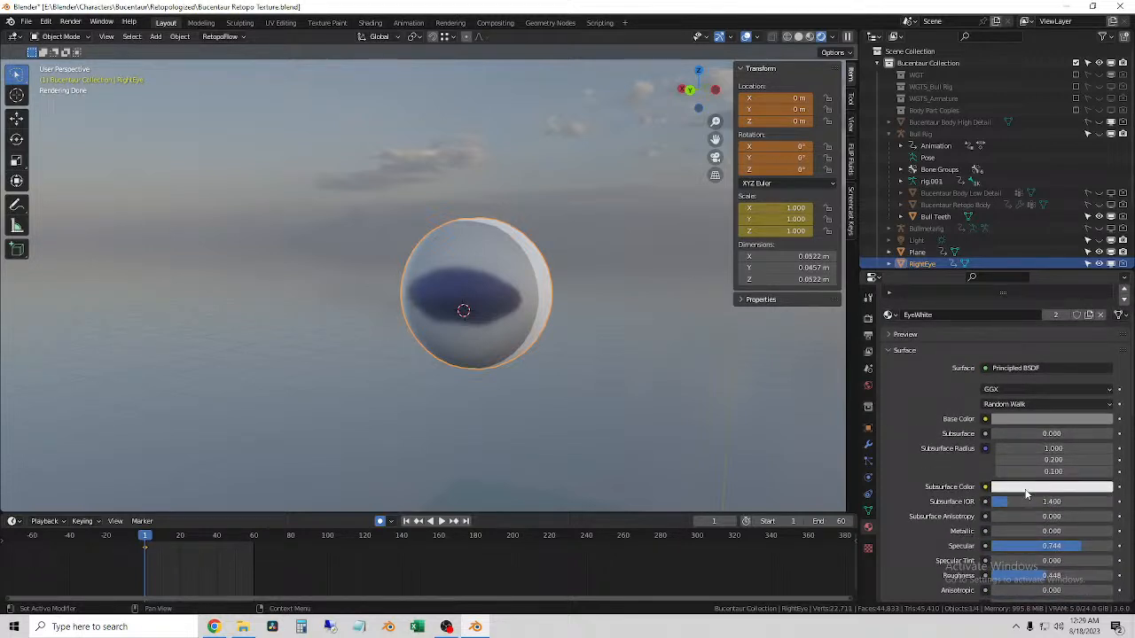
{"action": "scroll", "coordinate": [1023, 490], "scroll_direction": "down", "scroll_amount": 3}
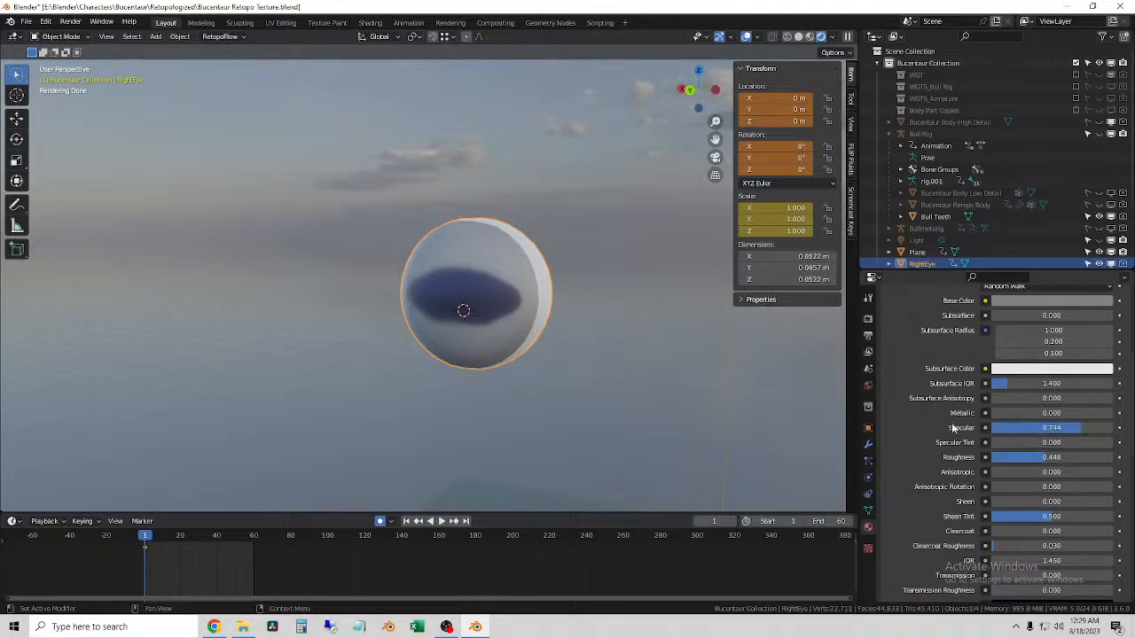
{"action": "scroll", "coordinate": [957, 372], "scroll_direction": "up", "scroll_amount": 6}
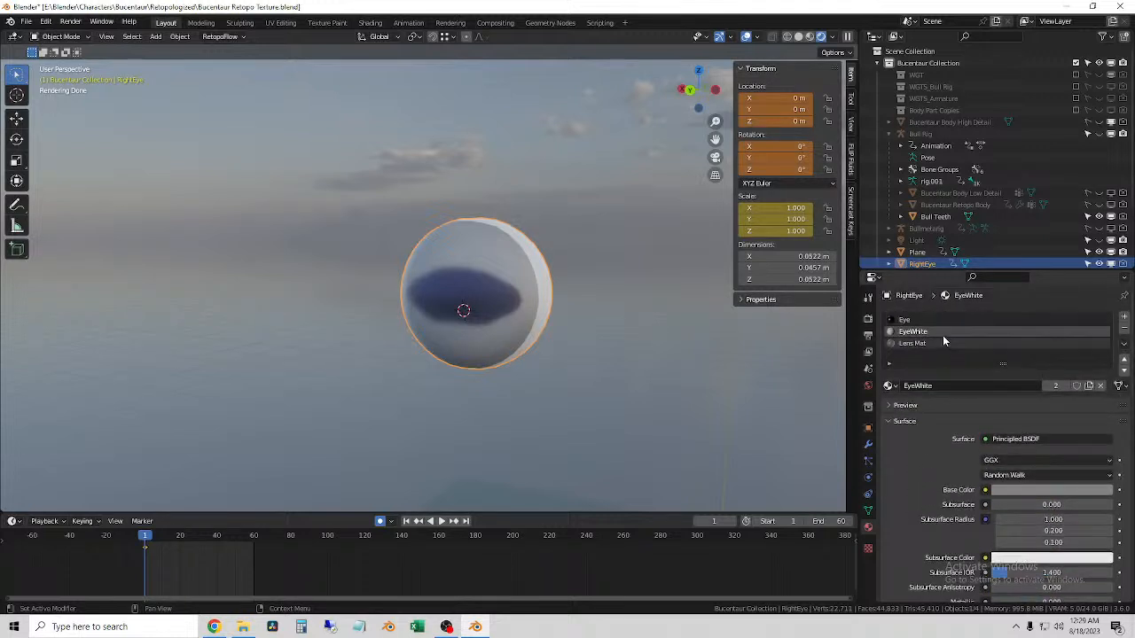
{"action": "left_click", "coordinate": [915, 320]}
{"action": "scroll", "coordinate": [939, 453], "scroll_direction": "down", "scroll_amount": 3}
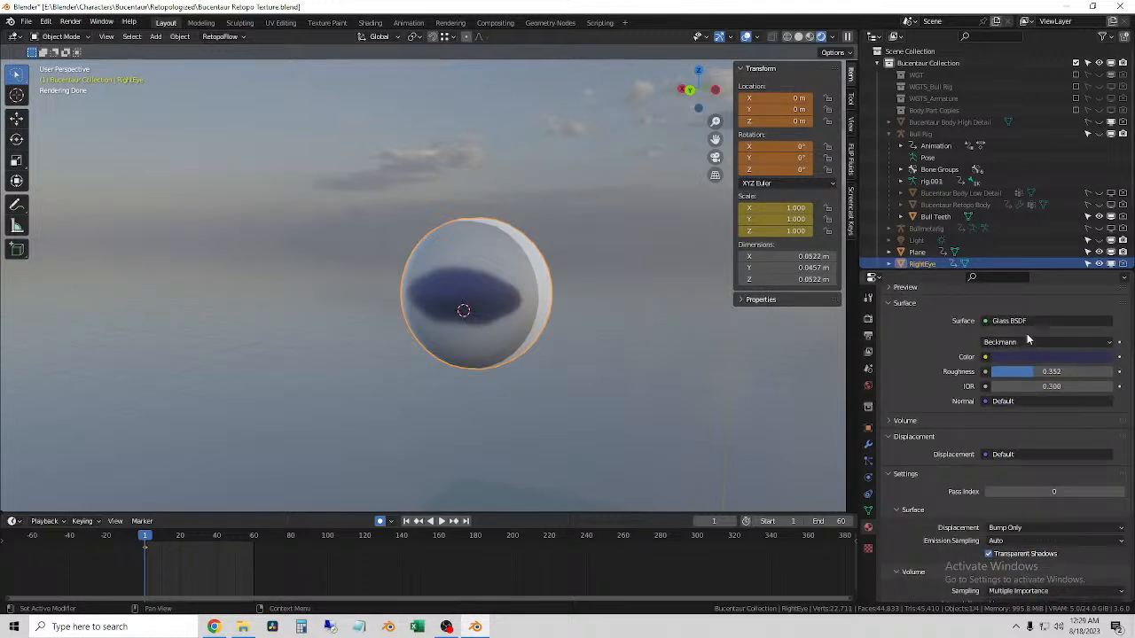
- Darken the Glass BSDF color of RightEye's Eye material to a near-black blue
{"action": "left_click", "coordinate": [1020, 355]}
{"action": "left_click_drag", "start_coordinate": [1103, 242], "coordinate": [1103, 262]}
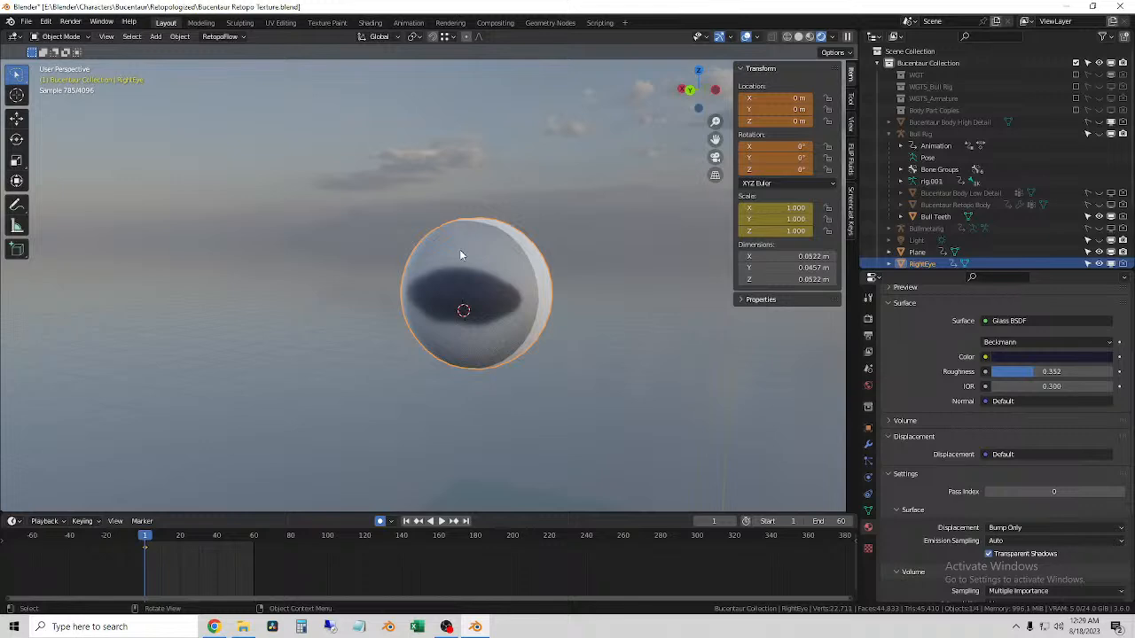
{"action": "scroll", "coordinate": [460, 256], "scroll_direction": "down", "scroll_amount": 4}
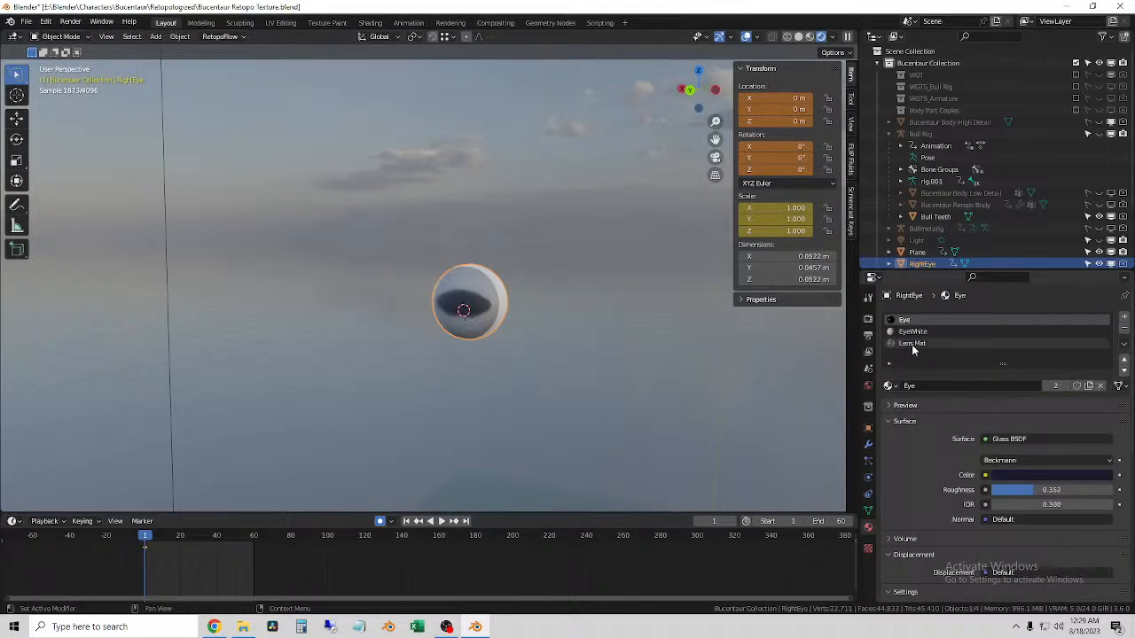
- Lower the transmission of RightEye's Lens Mat material to 0.937
{"action": "left_click", "coordinate": [913, 348]}
{"action": "scroll", "coordinate": [999, 494], "scroll_direction": "down", "scroll_amount": 10}
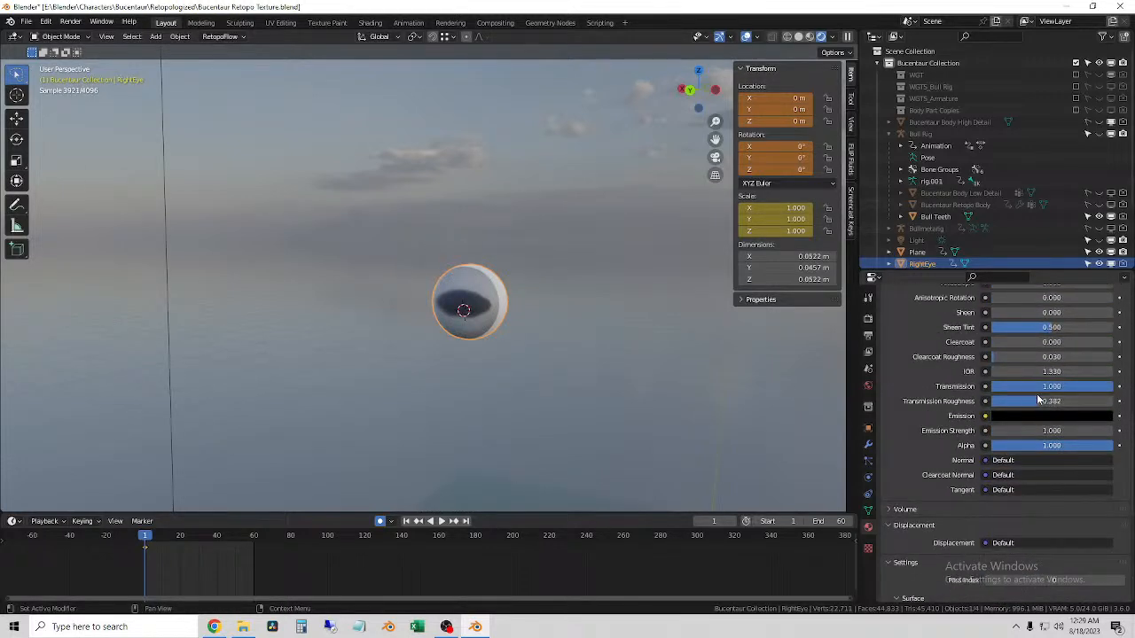
{"action": "mouse_move", "coordinate": [1050, 387]}
{"action": "left_mouse_down"}
{"action": "mouse_move", "coordinate": [1037, 386]}
{"action": "mouse_move", "coordinate": [1056, 387]}
{"action": "left_mouse_up"}
{"action": "scroll", "coordinate": [1028, 463], "scroll_direction": "up", "scroll_amount": 10}
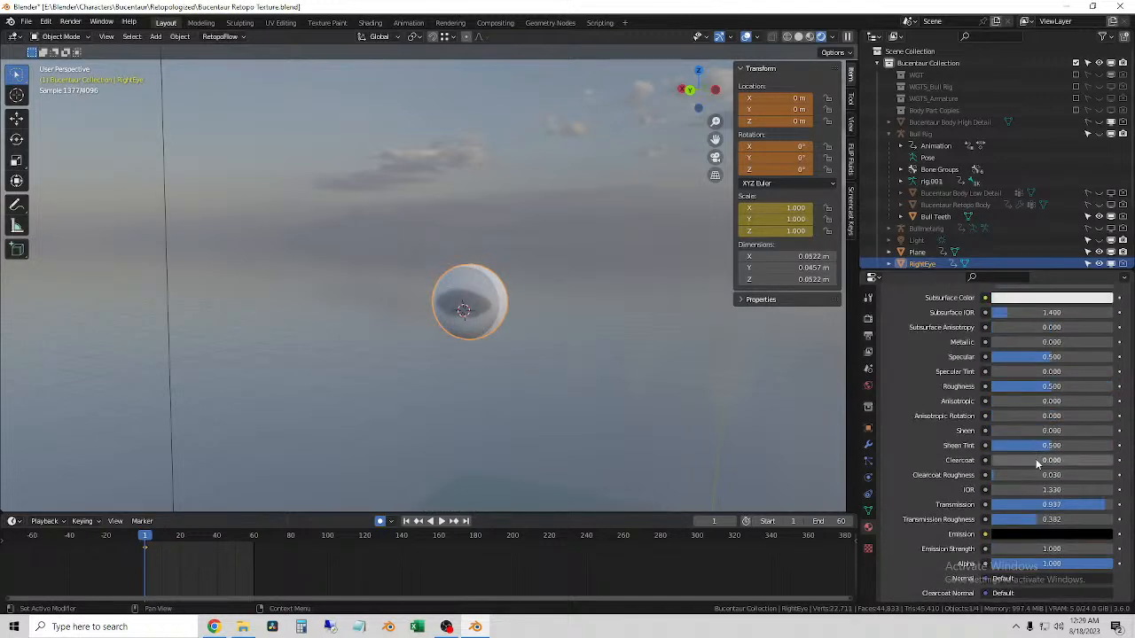
- Set the base color of RightEye's EyeWhite material to black with Value 0.000
{"action": "left_click", "coordinate": [914, 332]}
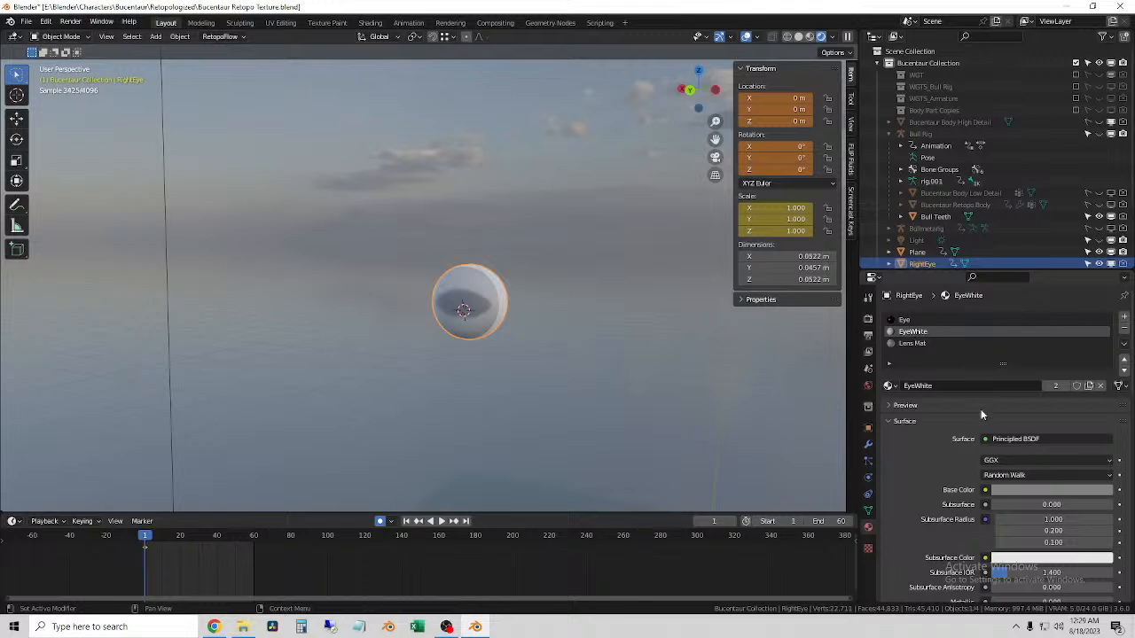
{"action": "left_click", "coordinate": [1011, 490]}
{"action": "left_click_drag", "start_coordinate": [1105, 396], "coordinate": [1103, 406]}
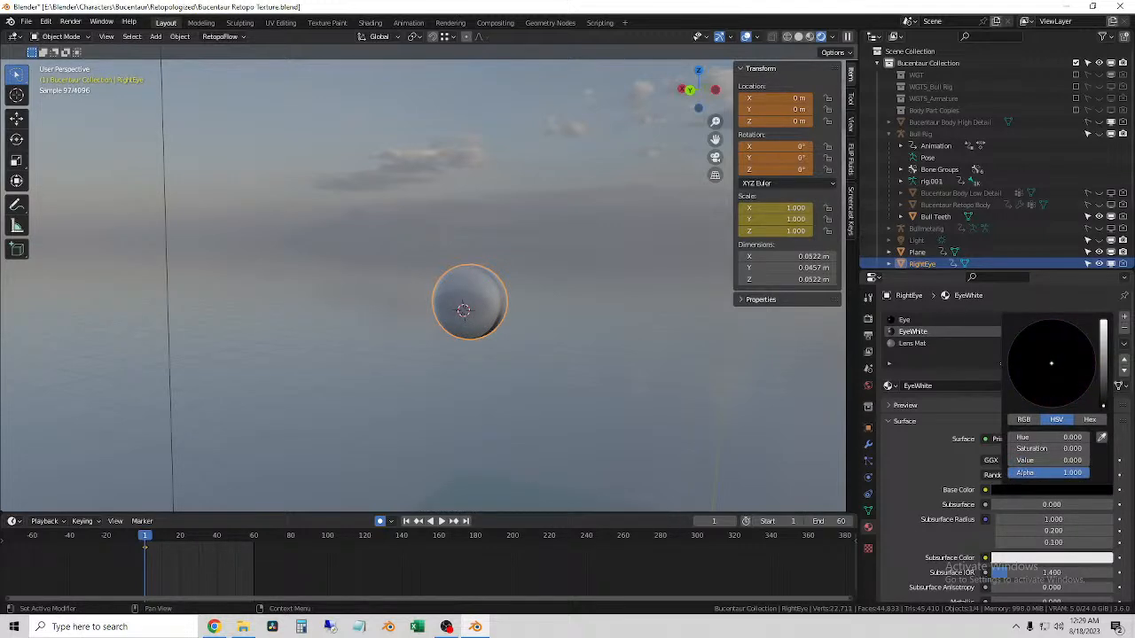
- Raise the transmission of RightEye's Lens Mat material to 1.000
{"action": "scroll", "coordinate": [1021, 523], "scroll_direction": "down", "scroll_amount": 10}
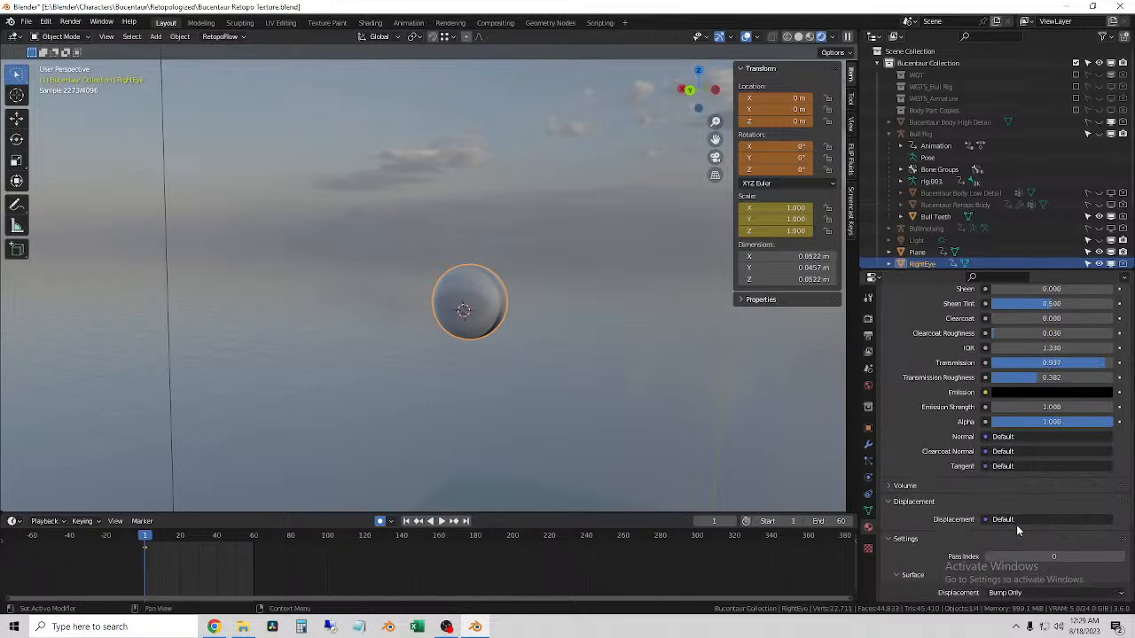
{"action": "scroll", "coordinate": [422, 313], "scroll_direction": "up", "scroll_amount": 3}
{"action": "scroll", "coordinate": [515, 317], "scroll_direction": "up", "scroll_amount": 3}
{"action": "middle_click_drag", "start_coordinate": [437, 325], "coordinate": [505, 341]}
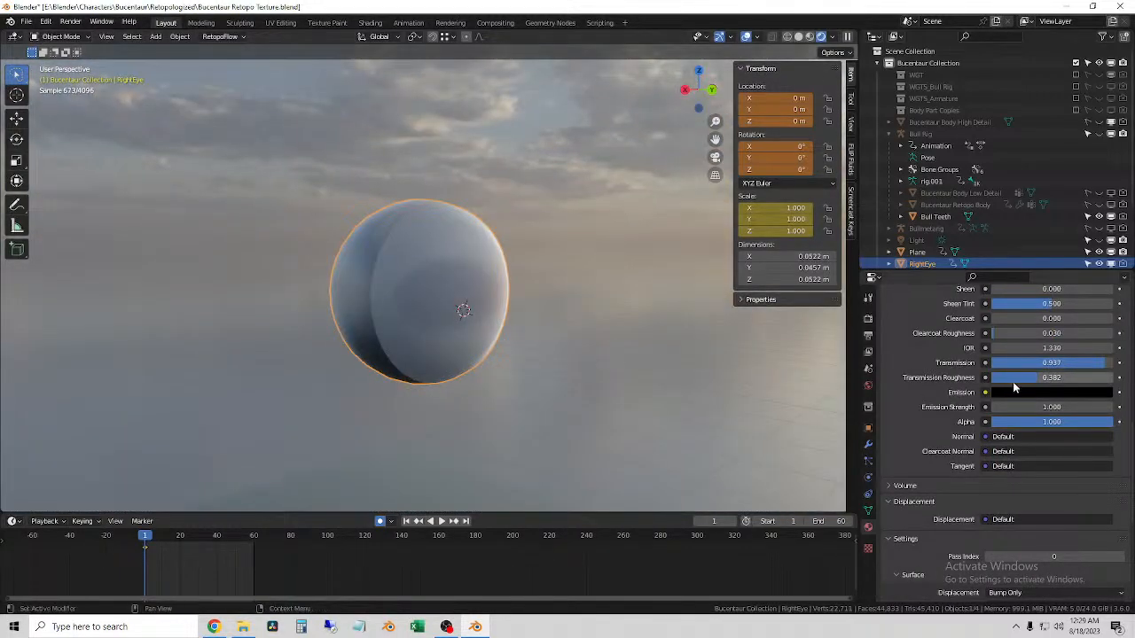
{"action": "left_click_drag", "start_coordinate": [1062, 383], "coordinate": [1112, 376]}
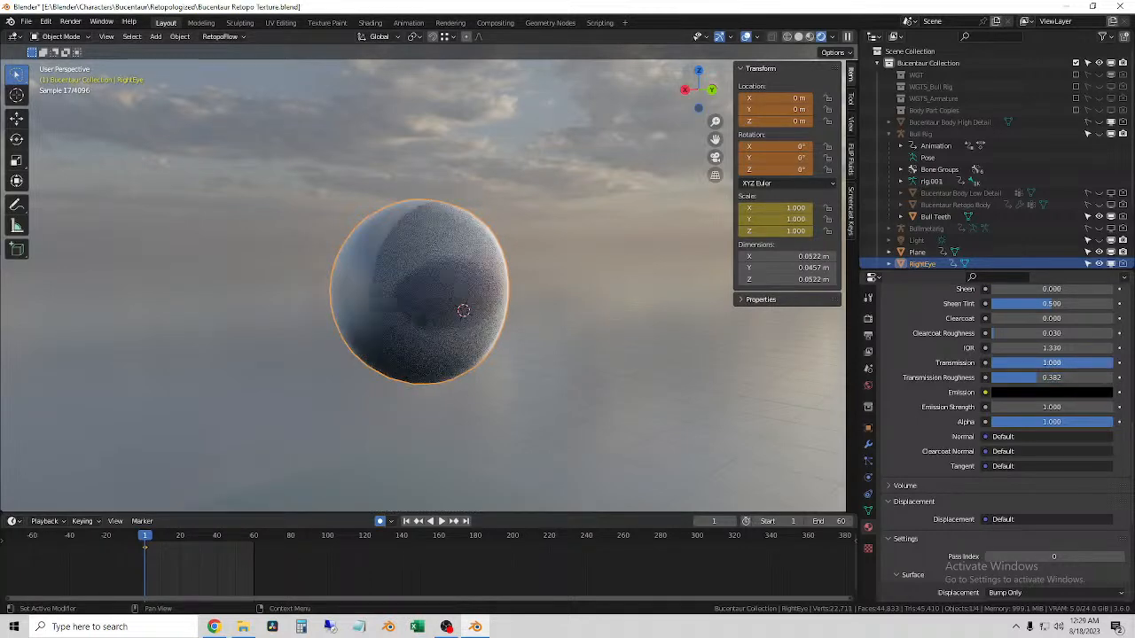
- Clear the selection, inspect the eye from the front and side at a distance, and save the file
{"action": "middle_click_drag", "start_coordinate": [638, 370], "coordinate": [579, 361]}
{"action": "scroll", "coordinate": [621, 371], "scroll_direction": "down", "scroll_amount": 3}
{"action": "scroll", "coordinate": [601, 346], "scroll_direction": "down", "scroll_amount": 5}
{"action": "left_click", "coordinate": [606, 350]}
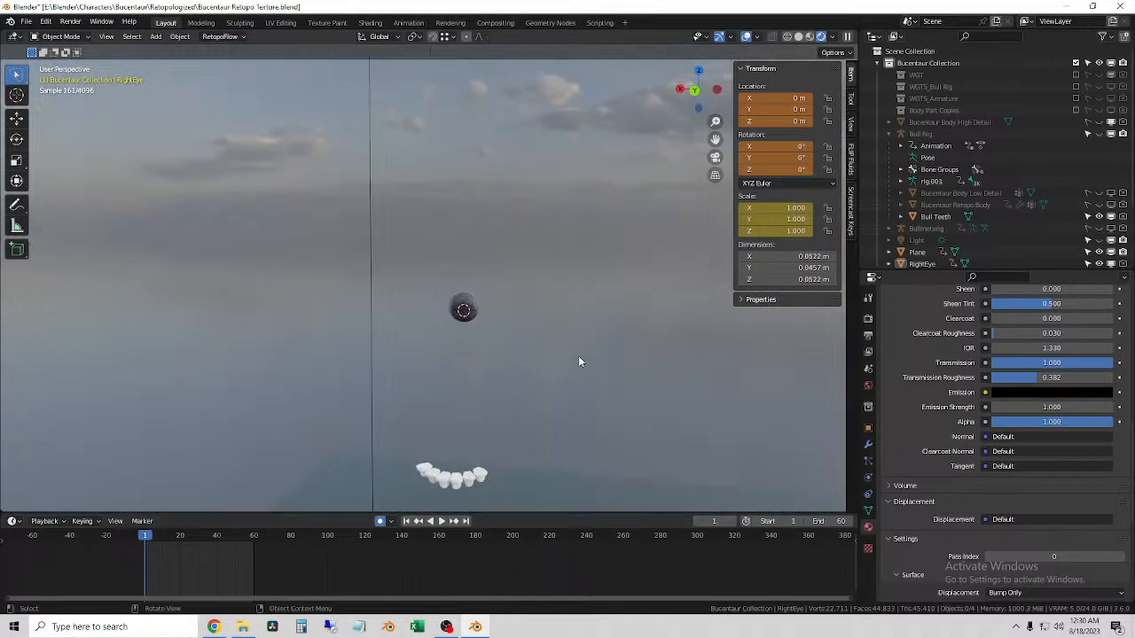
{"action": "mouse_move", "coordinate": [525, 334]}
{"action": "middle_mouse_down"}
{"action": "mouse_move", "coordinate": [615, 346]}
{"action": "mouse_move", "coordinate": [577, 358]}
{"action": "middle_mouse_up"}
{"action": "scroll", "coordinate": [634, 349], "scroll_direction": "up", "scroll_amount": 4}
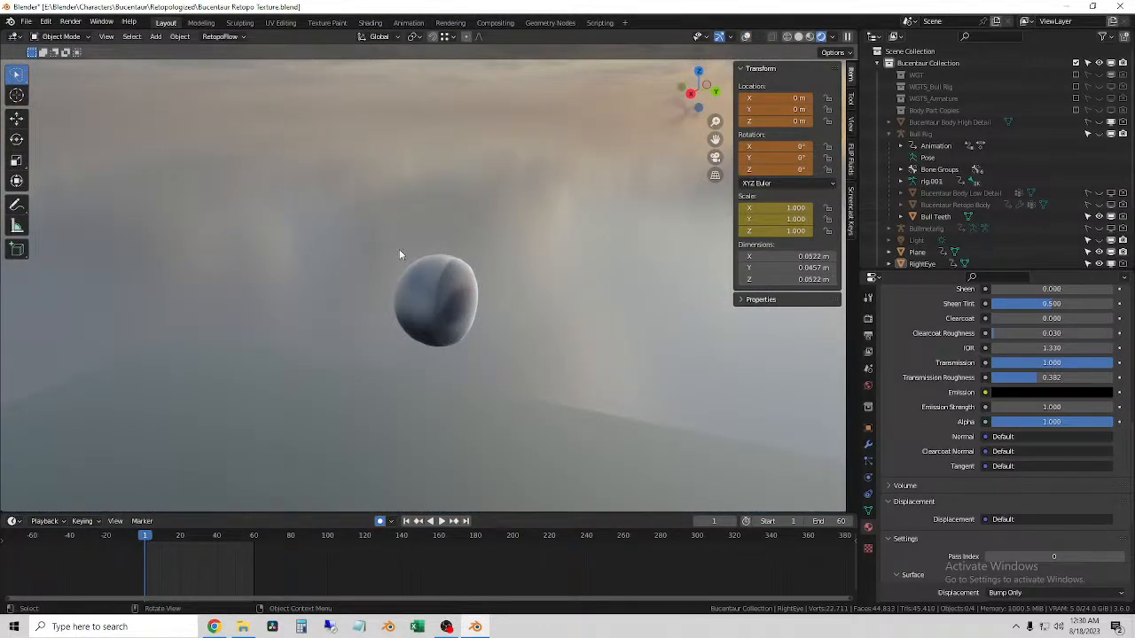
{"action": "left_click", "coordinate": [24, 21]}
{"action": "left_click", "coordinate": [49, 102]}
- Enable Bucentaur Retopo Body in the viewport and in renders
{"action": "mouse_move", "coordinate": [499, 296]}
{"action": "middle_mouse_down"}
{"action": "mouse_move", "coordinate": [532, 314]}
{"action": "mouse_move", "coordinate": [387, 299]}
{"action": "mouse_move", "coordinate": [497, 302]}
{"action": "mouse_move", "coordinate": [555, 329]}
{"action": "mouse_move", "coordinate": [517, 325]}
{"action": "mouse_move", "coordinate": [498, 299]}
{"action": "middle_mouse_up"}
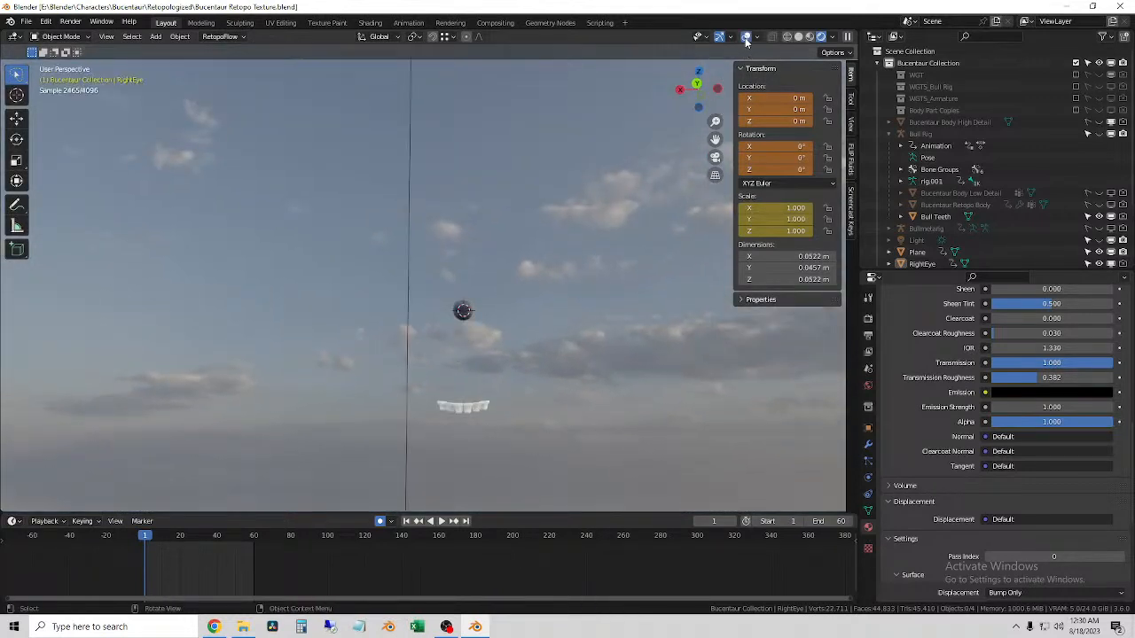
{"action": "middle_click_drag", "start_coordinate": [544, 265], "coordinate": [546, 286]}
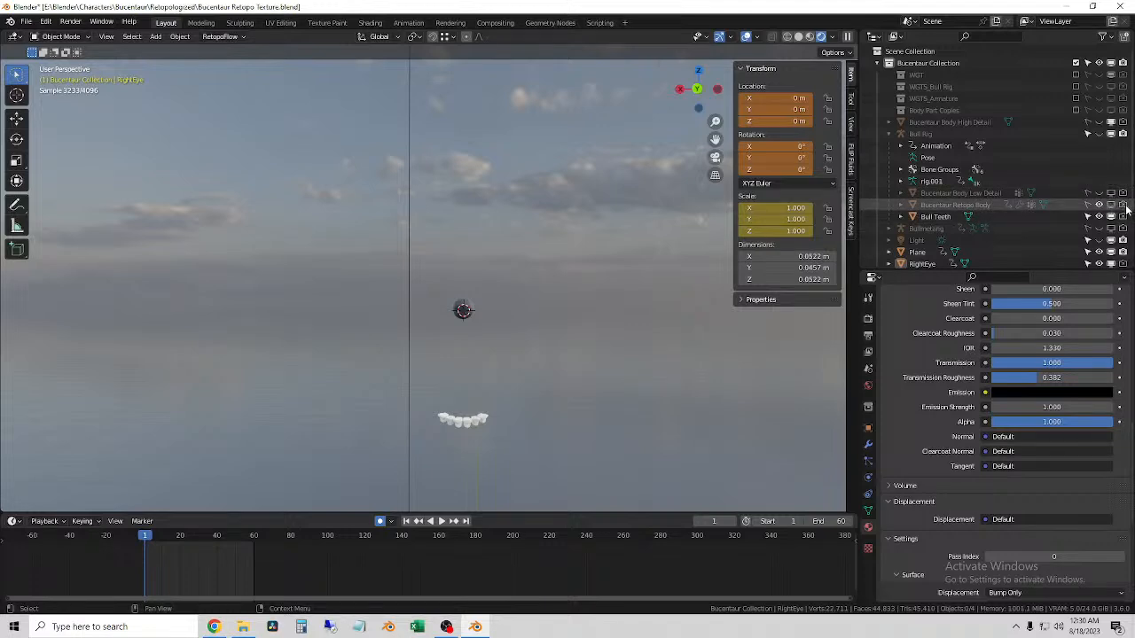
{"action": "left_click", "coordinate": [1099, 205]}
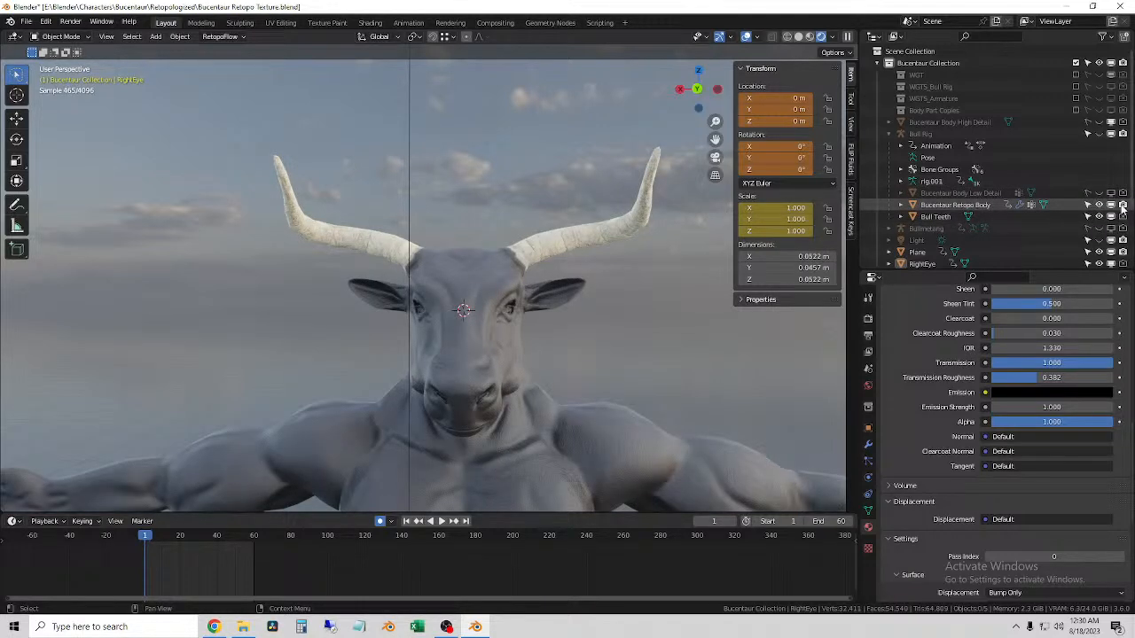
- Place the 3D cursor at the head's +X eye socket and move RightEye 0.10047 m along X into it
{"action": "scroll", "coordinate": [971, 230], "scroll_direction": "down", "scroll_amount": 4}
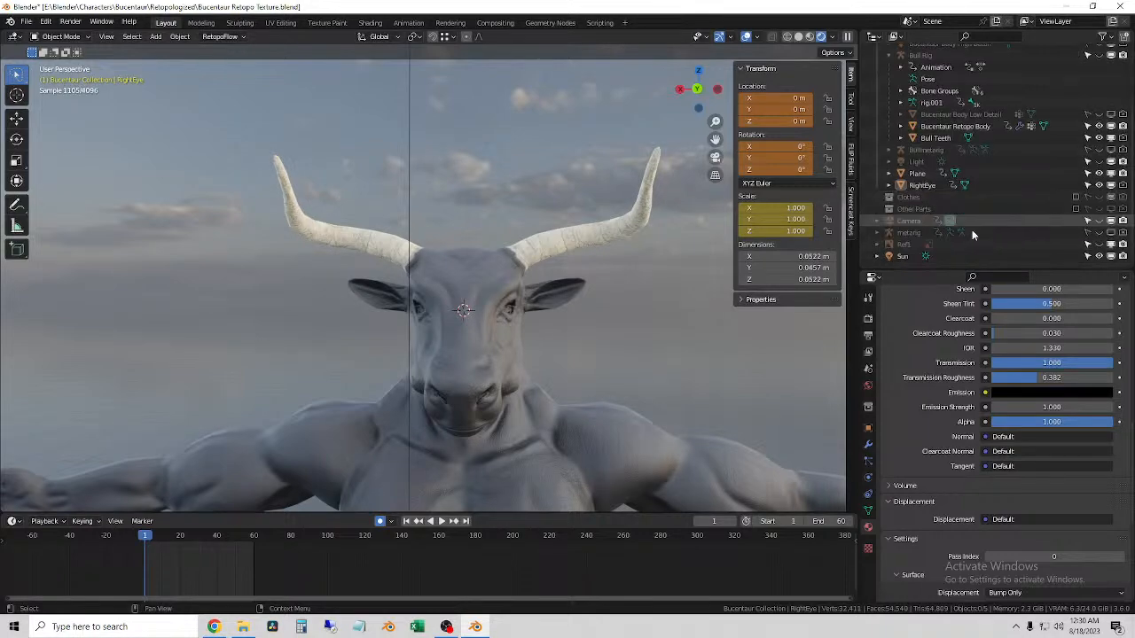
{"action": "left_click", "coordinate": [929, 186]}
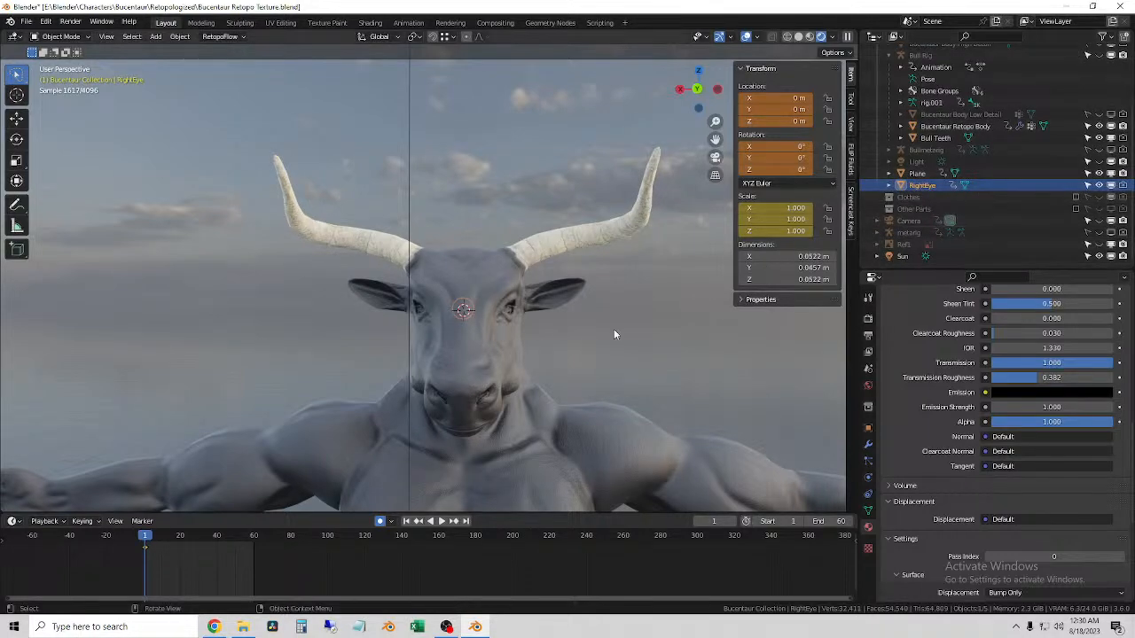
{"action": "right_click", "coordinate": [418, 307], "text": "shift"}
{"action": "scroll", "coordinate": [419, 308], "scroll_direction": "up", "scroll_amount": 7}
{"action": "middle_click_drag", "start_coordinate": [423, 314], "coordinate": [538, 323]}
{"action": "key", "text": "g"}
{"action": "key", "text": "x"}
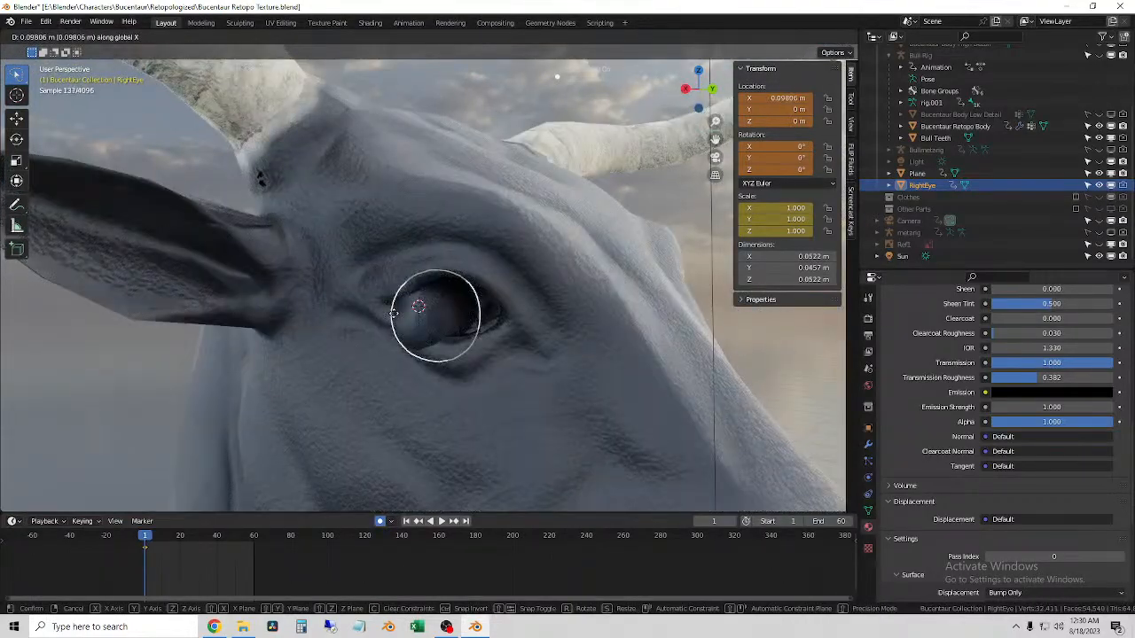
{"action": "left_click", "coordinate": [391, 315]}
- Switch to solid shading in the top view and move RightEye 0.010904 m along Y
{"action": "middle_click_drag", "start_coordinate": [690, 157], "coordinate": [564, 213]}
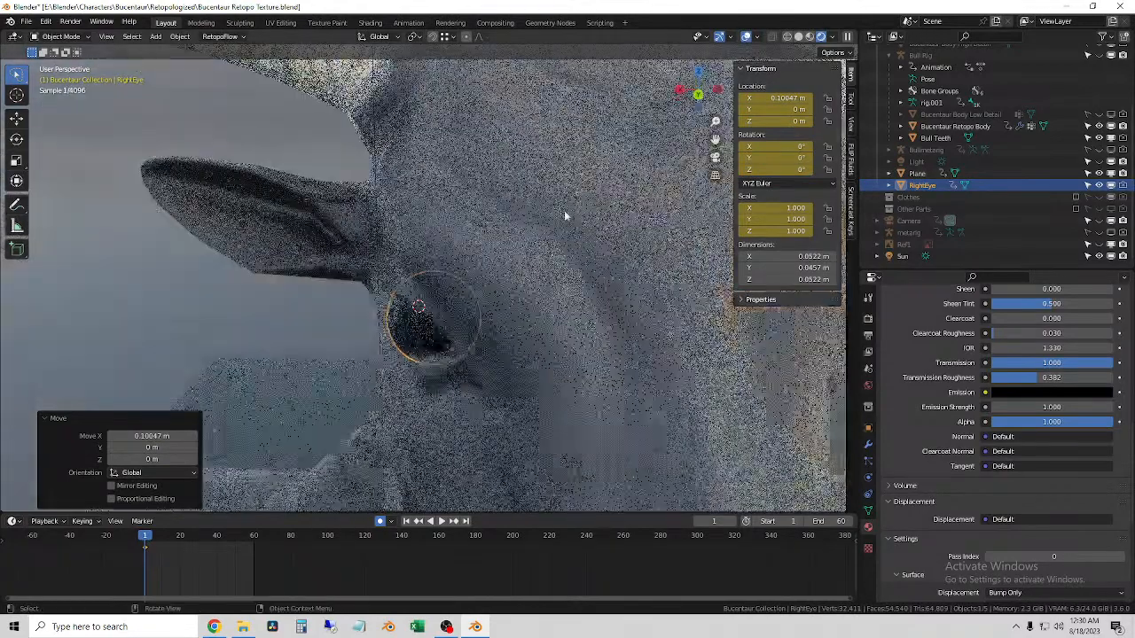
{"action": "left_click", "coordinate": [697, 71]}
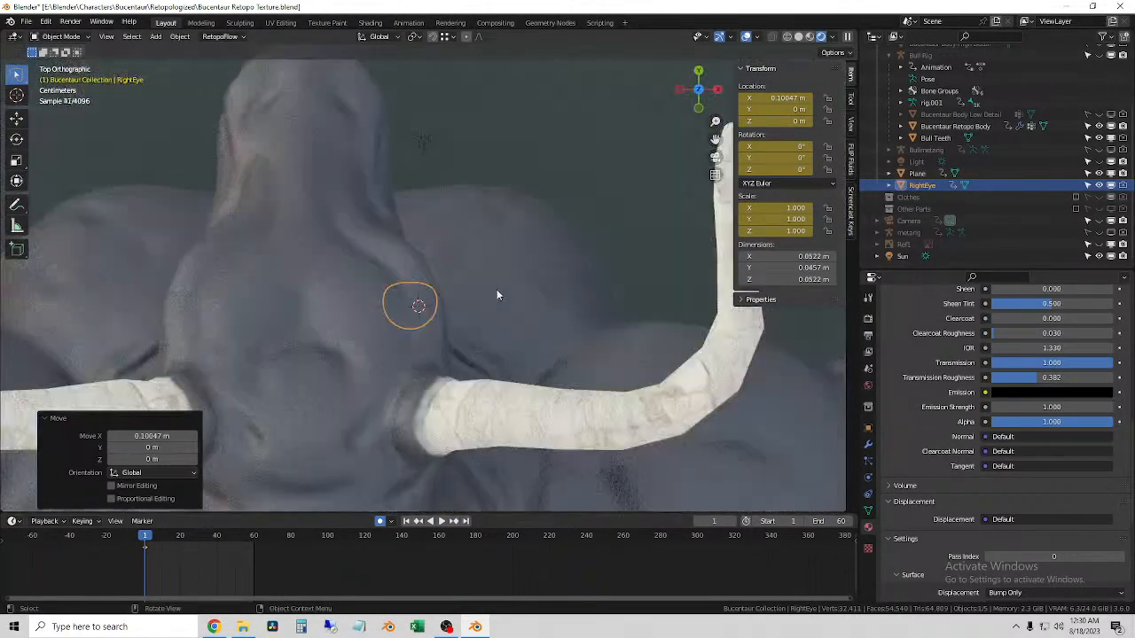
{"action": "middle_click_drag", "start_coordinate": [516, 343], "coordinate": [562, 374], "text": "shift"}
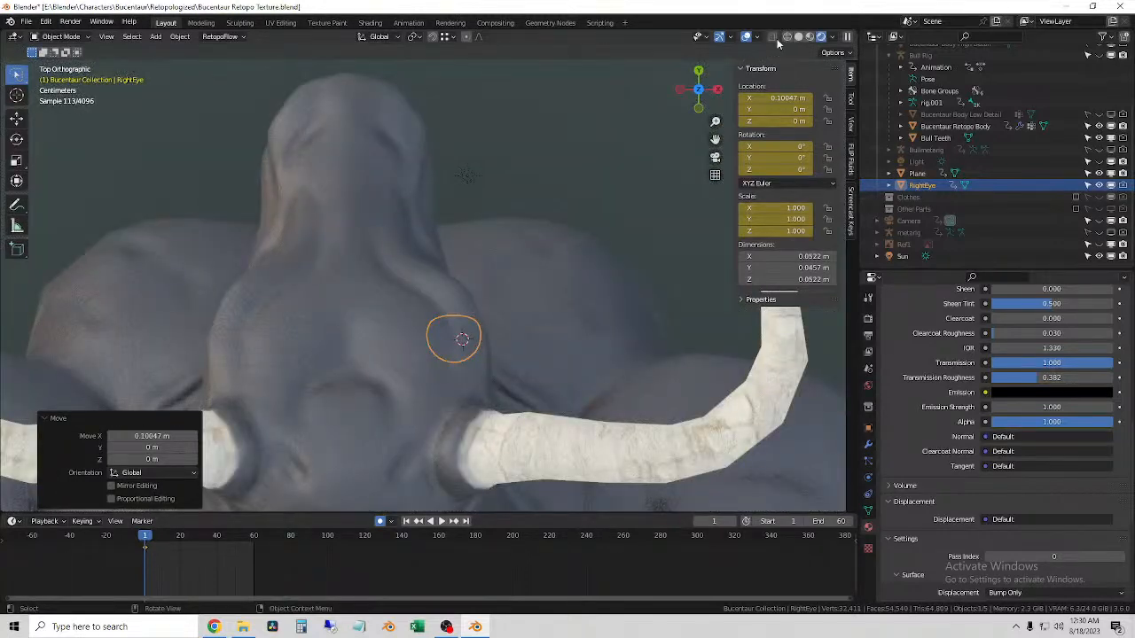
{"action": "left_click", "coordinate": [799, 38]}
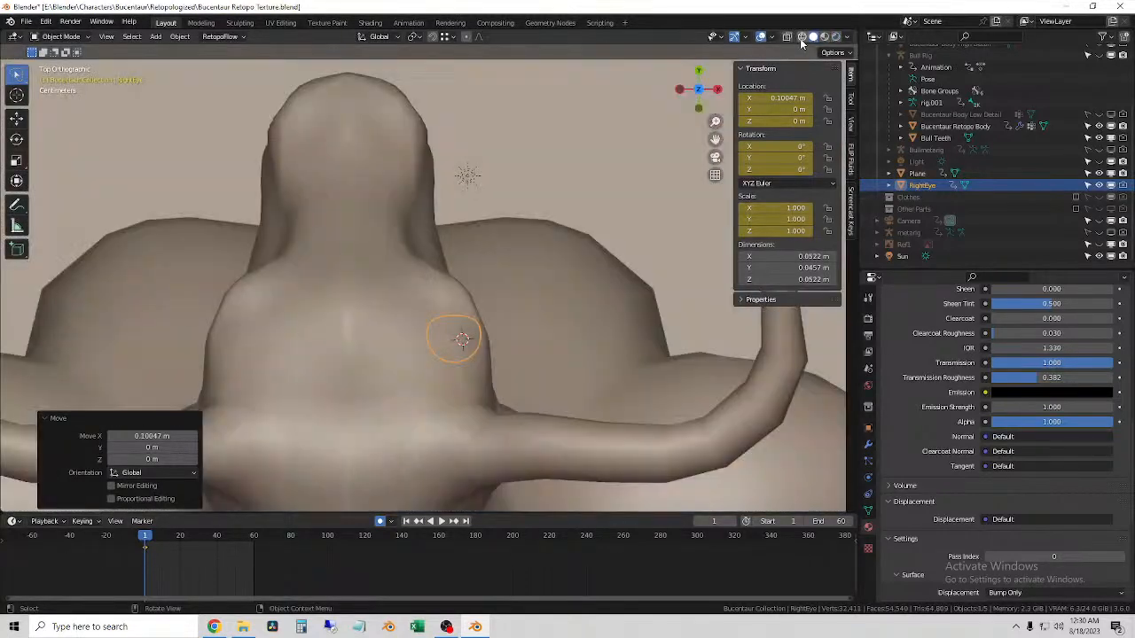
{"action": "key", "text": "g"}
{"action": "key", "text": "y"}
{"action": "left_click", "coordinate": [522, 380]}
{"action": "middle_click_drag", "start_coordinate": [522, 380], "coordinate": [575, 388]}
{"action": "key", "text": "s"}
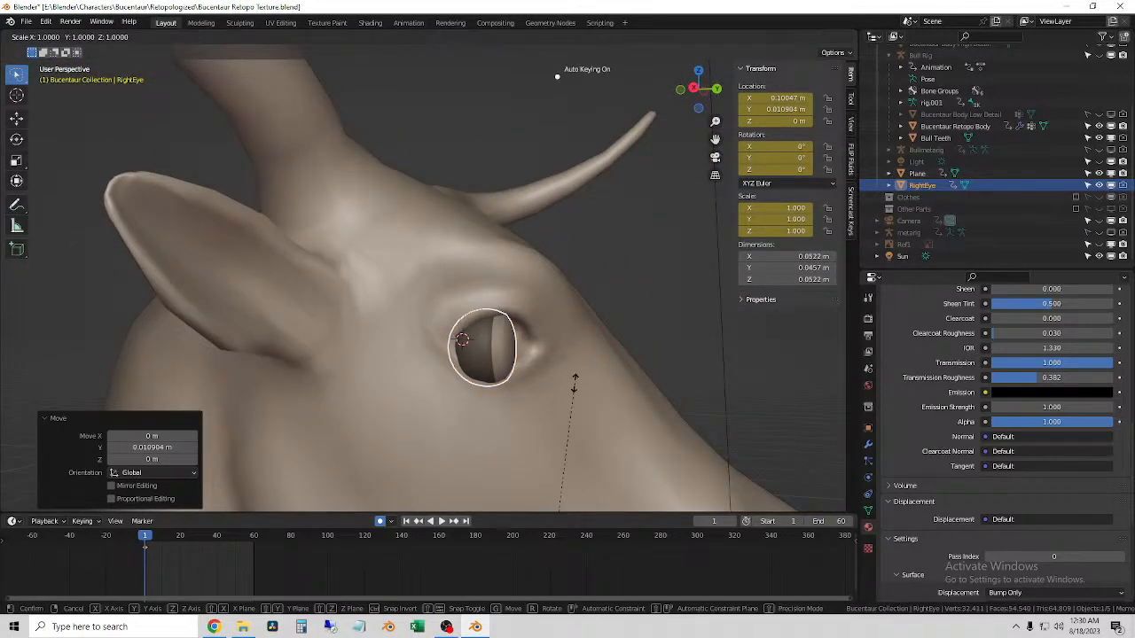
{"action": "right_click", "coordinate": [578, 378]}
{"action": "key", "text": "s"}
{"action": "key", "text": "y"}
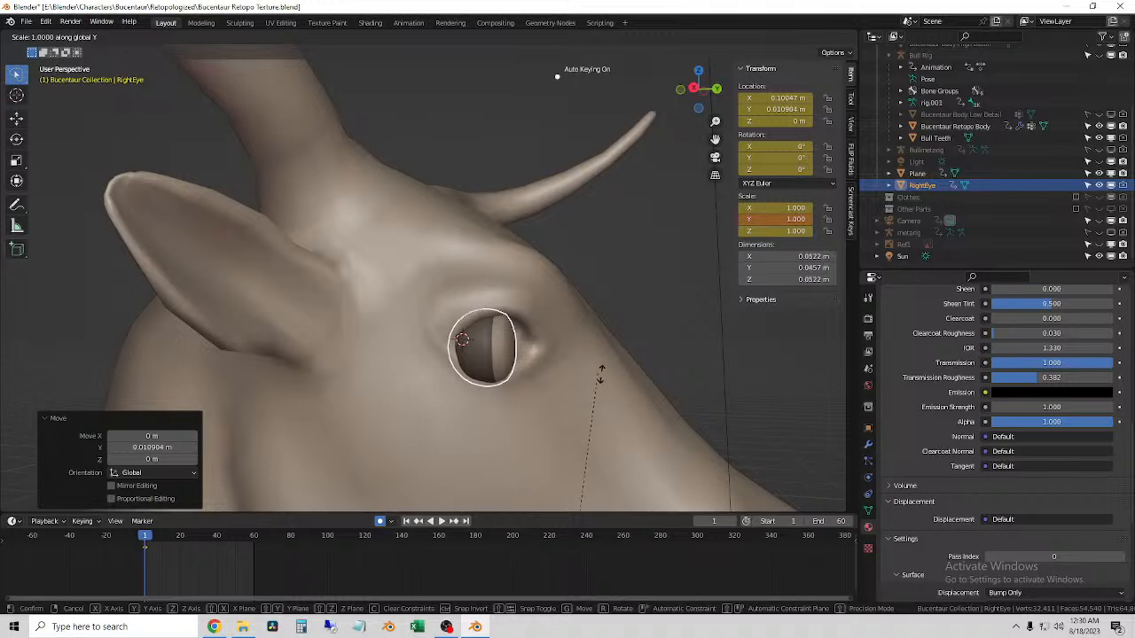
{"action": "right_click", "coordinate": [811, 423]}
- Set RightEye's origin to its center of mass (Surface) and check the eye's fit in the socket
{"action": "scroll", "coordinate": [521, 332], "scroll_direction": "down", "scroll_amount": 2}
{"action": "right_click", "coordinate": [502, 374]}
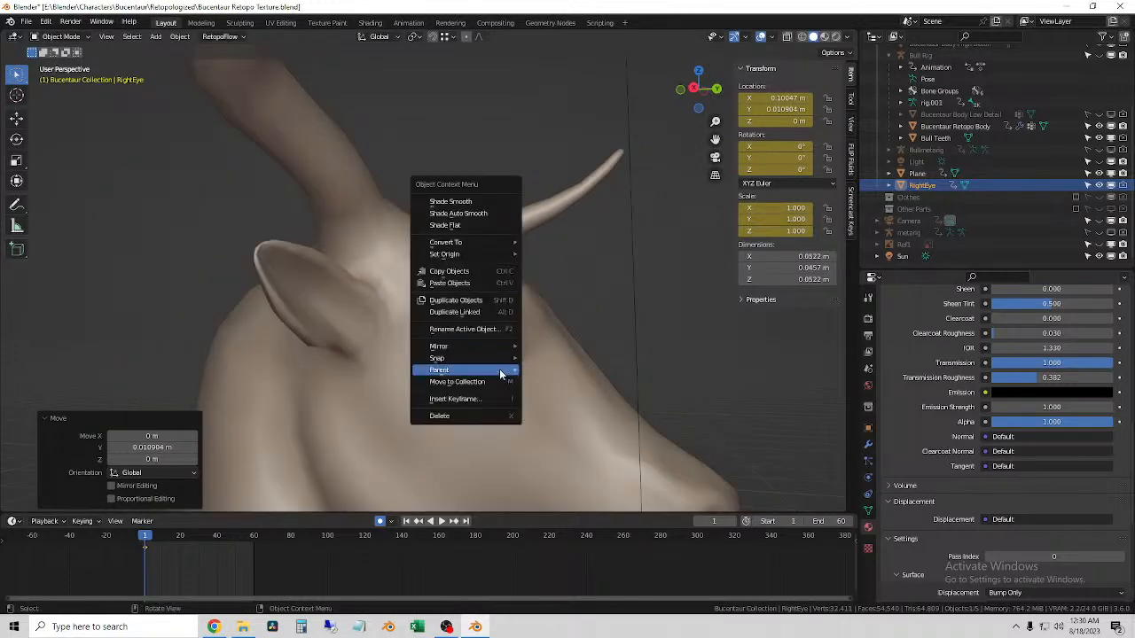
{"action": "mouse_move", "coordinate": [482, 253]}
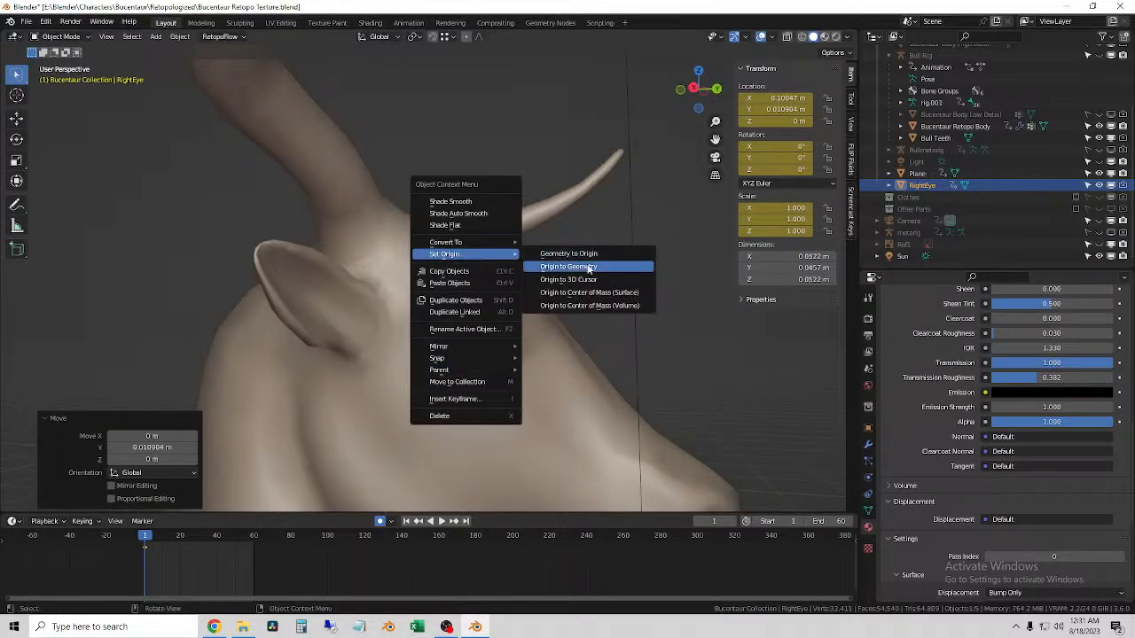
{"action": "left_click", "coordinate": [615, 290]}
{"action": "left_click", "coordinate": [601, 365]}
{"action": "scroll", "coordinate": [577, 365], "scroll_direction": "up", "scroll_amount": 4}
{"action": "left_click", "coordinate": [510, 363]}
{"action": "mouse_move", "coordinate": [510, 362]}
{"action": "middle_mouse_down"}
{"action": "mouse_move", "coordinate": [551, 376]}
{"action": "mouse_move", "coordinate": [513, 380]}
{"action": "middle_mouse_up"}
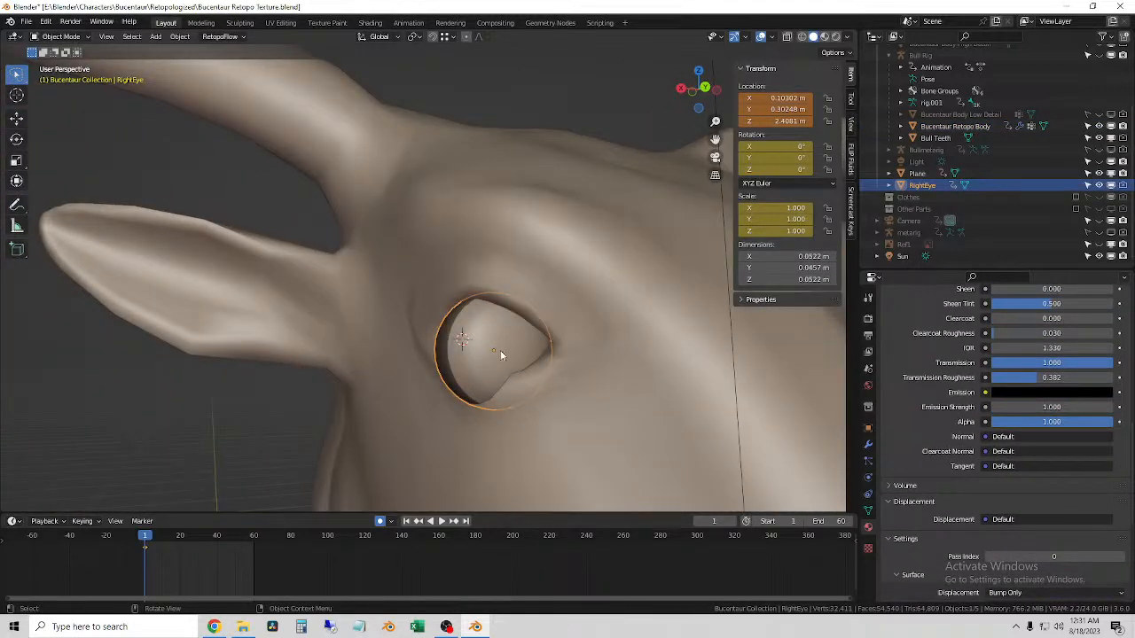
- Apply the location, rotation and scale transforms of RightEye
{"action": "left_click", "coordinate": [498, 230]}
{"action": "left_click", "coordinate": [480, 374], "text": "shift"}
{"action": "key", "text": "ctrl+a"}
{"action": "left_click", "coordinate": [480, 384]}
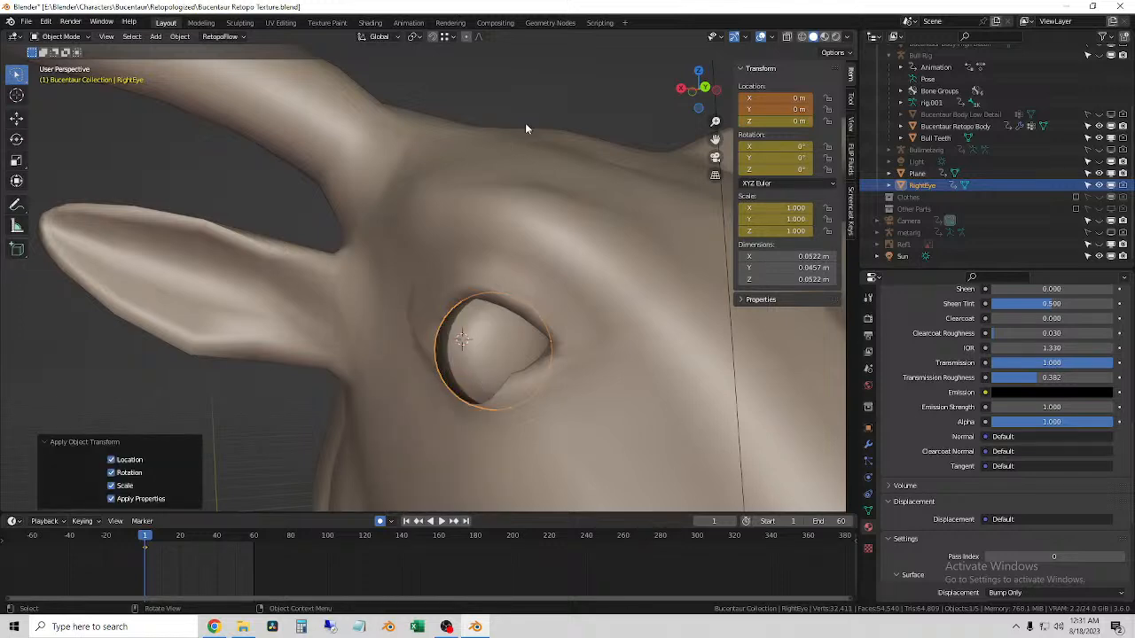
- Set the origin of the RightEye object to its geometry
{"action": "left_click", "coordinate": [470, 229]}
{"action": "left_click", "coordinate": [481, 382]}
{"action": "middle_click_drag", "start_coordinate": [482, 382], "coordinate": [540, 372]}
{"action": "right_click", "coordinate": [539, 373]}
{"action": "mouse_move", "coordinate": [540, 374]}
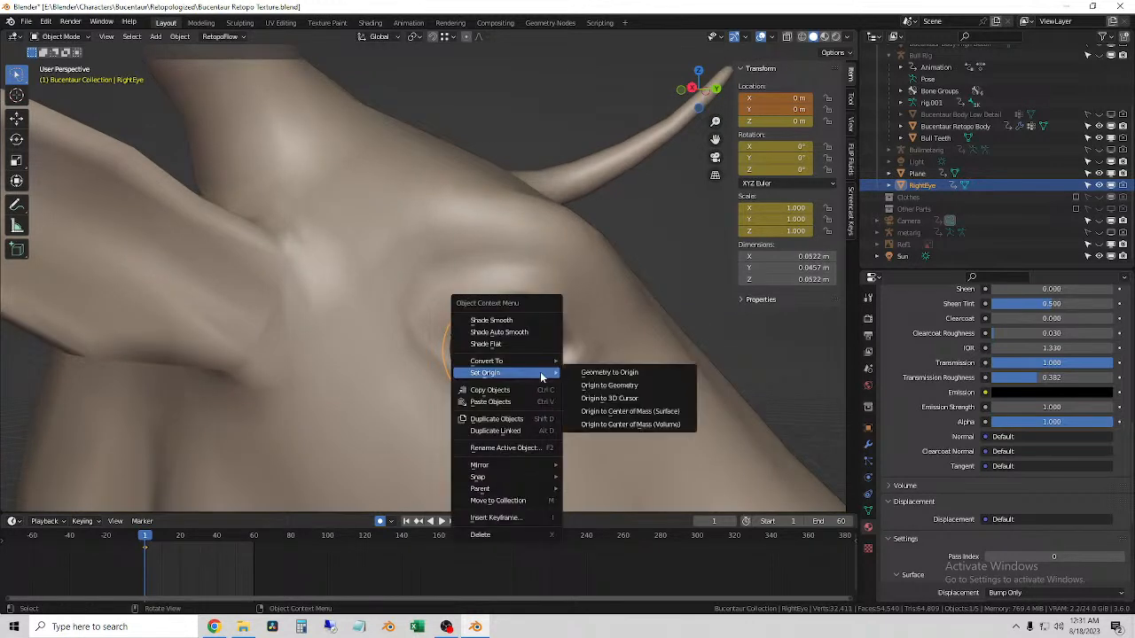
{"action": "left_click", "coordinate": [646, 383]}
{"action": "mouse_move", "coordinate": [576, 392]}
{"action": "middle_mouse_down"}
{"action": "mouse_move", "coordinate": [583, 385]}
{"action": "mouse_move", "coordinate": [583, 398]}
{"action": "mouse_move", "coordinate": [435, 405]}
{"action": "mouse_move", "coordinate": [573, 404]}
{"action": "middle_mouse_up"}
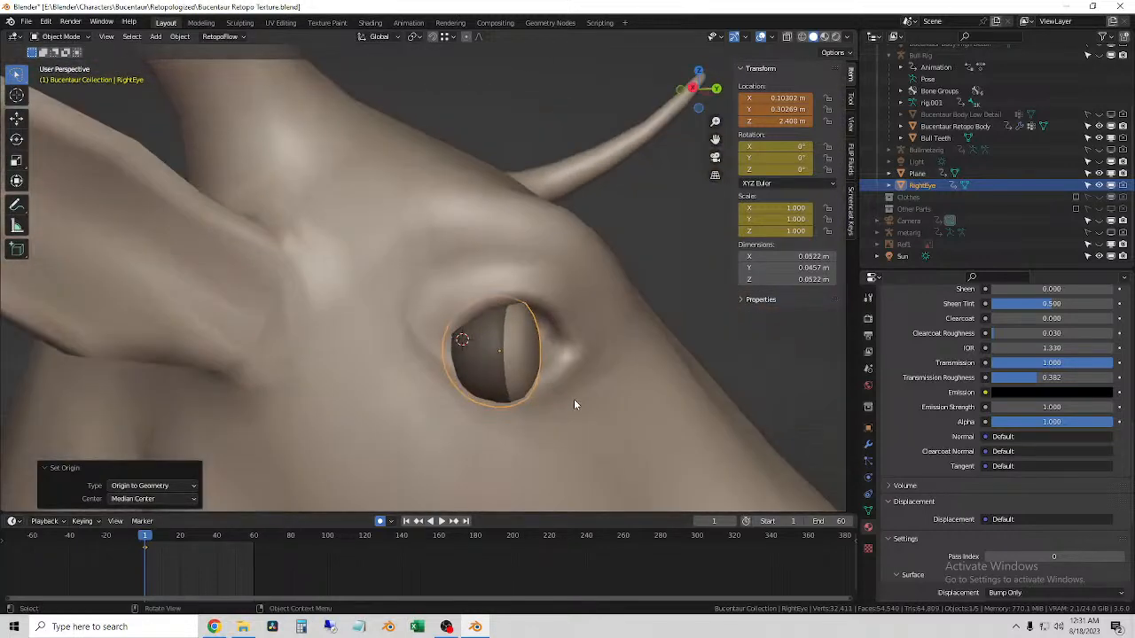
- Scale the right eye along its local Y axis by about 1.41
{"action": "middle_click_drag", "start_coordinate": [532, 367], "coordinate": [571, 354]}
{"action": "key", "text": "s"}
{"action": "key", "text": "y"}
{"action": "key", "text": "y"}
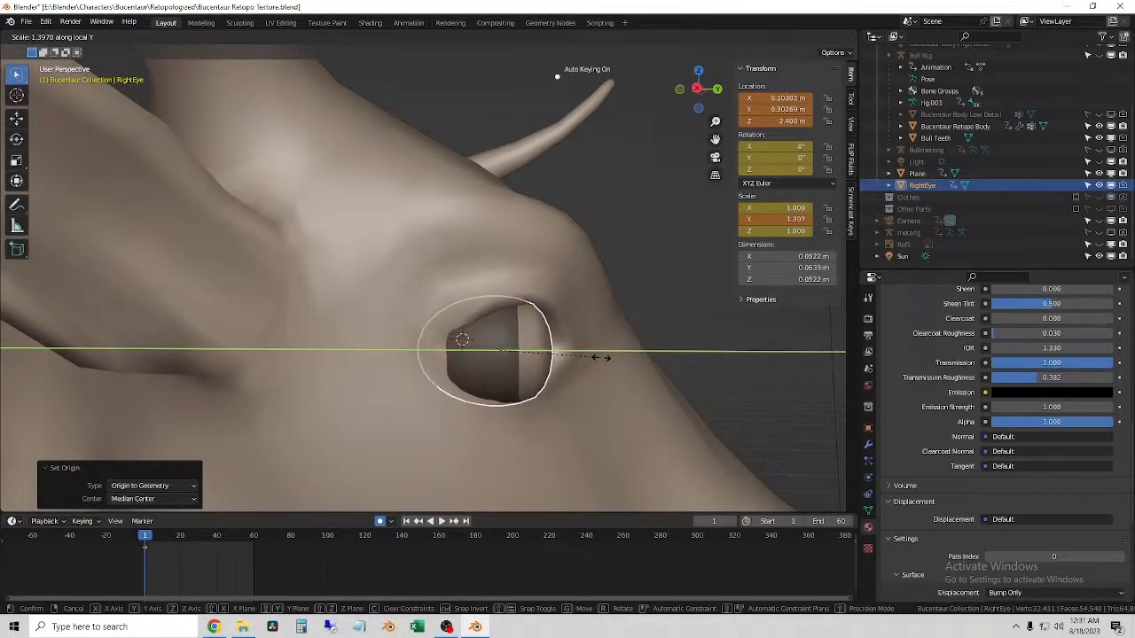
{"action": "left_click", "coordinate": [601, 358]}
{"action": "mouse_move", "coordinate": [601, 358]}
{"action": "middle_mouse_down"}
{"action": "mouse_move", "coordinate": [553, 371]}
{"action": "mouse_move", "coordinate": [586, 353]}
{"action": "middle_mouse_up"}
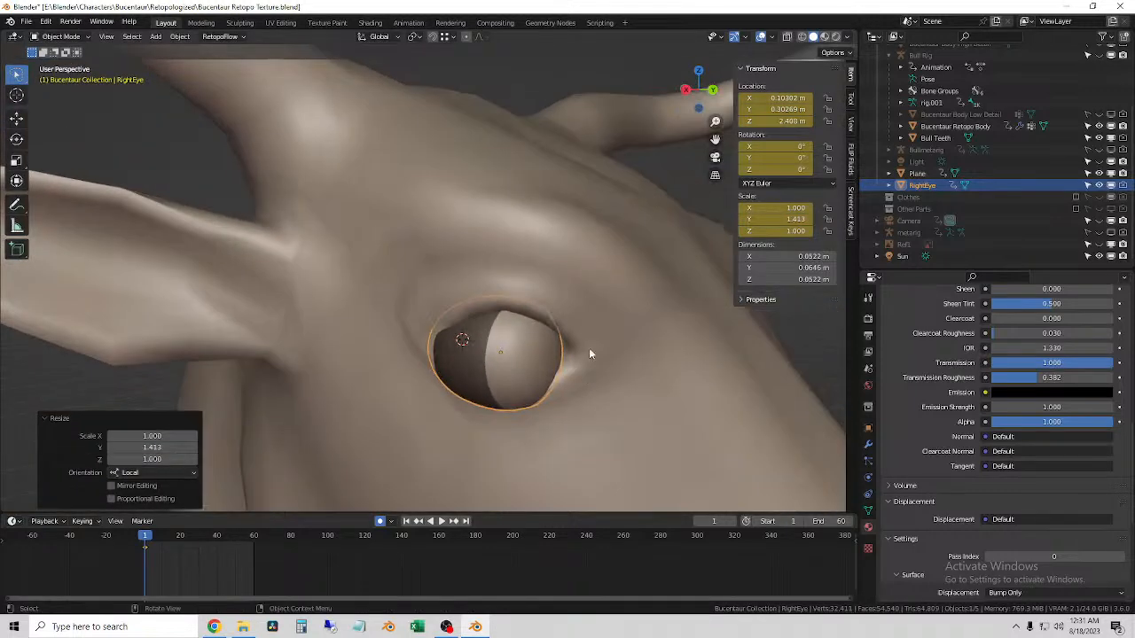
{"action": "middle_click_drag", "start_coordinate": [662, 328], "coordinate": [654, 357]}
{"action": "key", "text": "r"}
{"action": "key", "text": "z"}
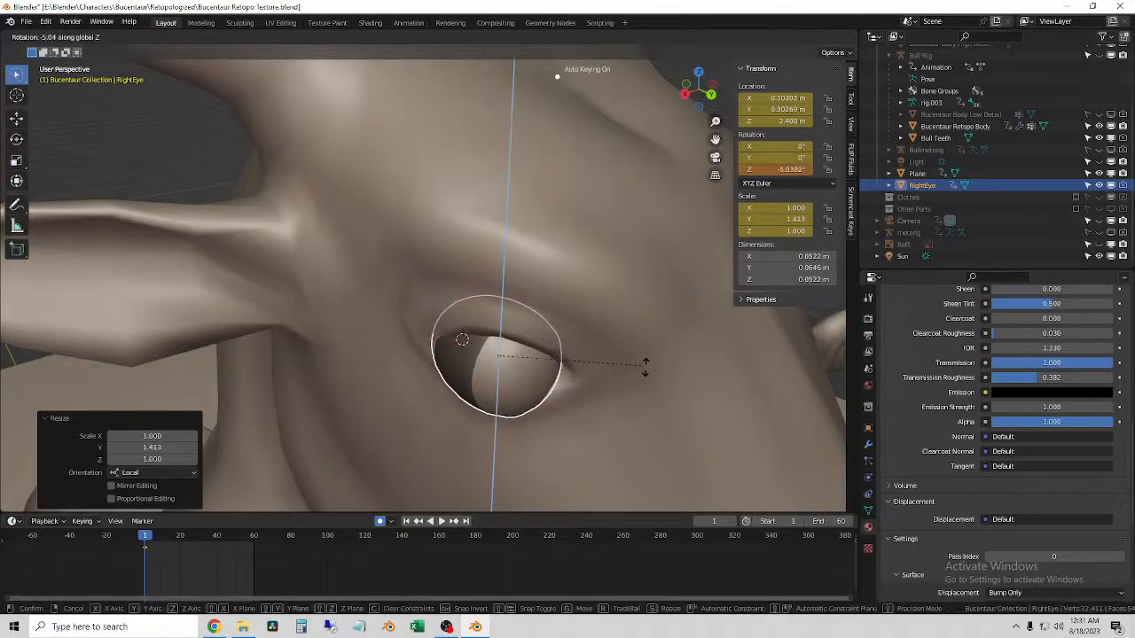
{"action": "right_click", "coordinate": [554, 391]}
{"action": "middle_click_drag", "start_coordinate": [623, 375], "coordinate": [578, 372]}
{"action": "key", "text": "s"}
{"action": "key", "text": "x"}
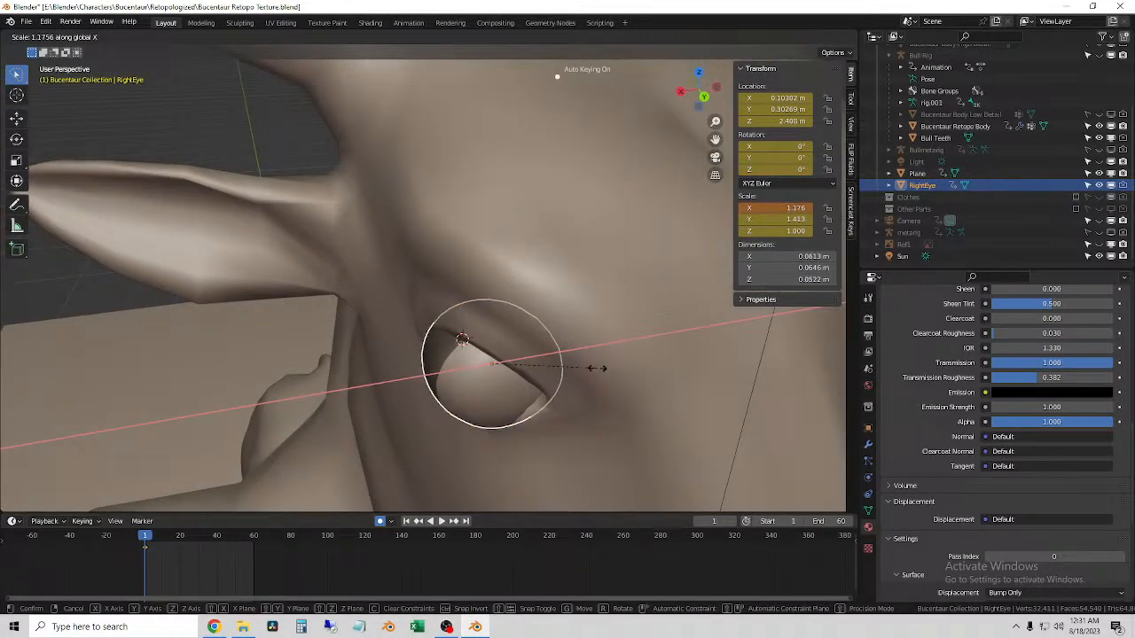
{"action": "right_click", "coordinate": [601, 367]}
- Scale the right eye along the global X axis by about 1.24
{"action": "key", "text": "s"}
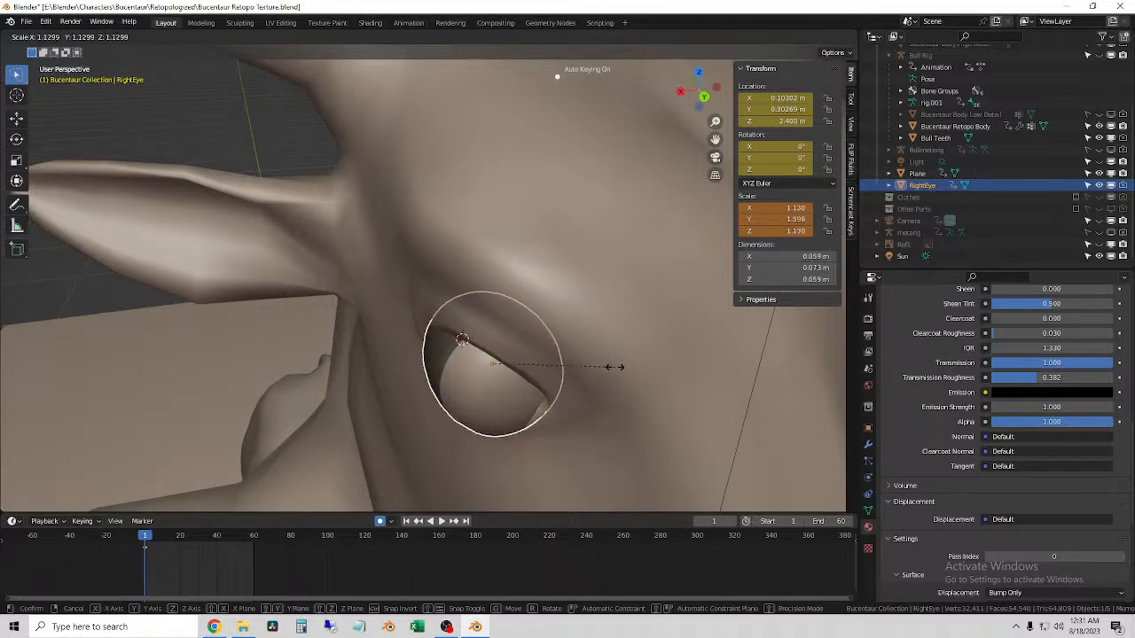
{"action": "key", "text": "x"}
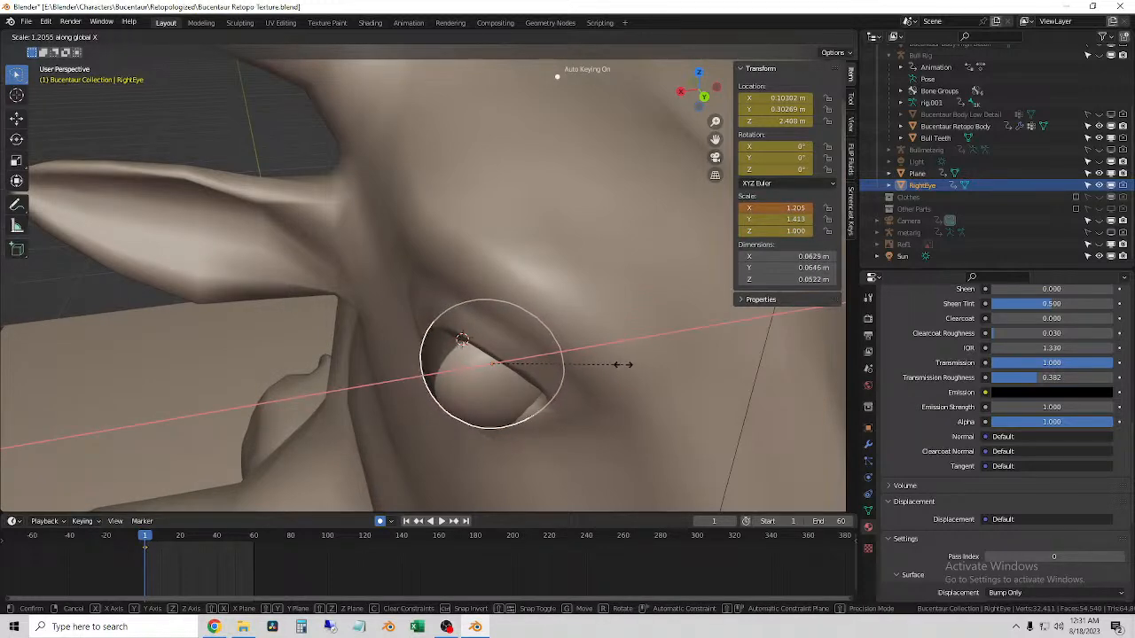
{"action": "left_click", "coordinate": [627, 363]}
- Rotate the right eye about -36° around the global Z axis to turn it into the eye socket
{"action": "mouse_move", "coordinate": [627, 363]}
{"action": "middle_mouse_down"}
{"action": "mouse_move", "coordinate": [588, 357]}
{"action": "mouse_move", "coordinate": [643, 329]}
{"action": "mouse_move", "coordinate": [551, 326]}
{"action": "mouse_move", "coordinate": [597, 337]}
{"action": "mouse_move", "coordinate": [615, 375]}
{"action": "middle_mouse_up"}
{"action": "key", "text": "r"}
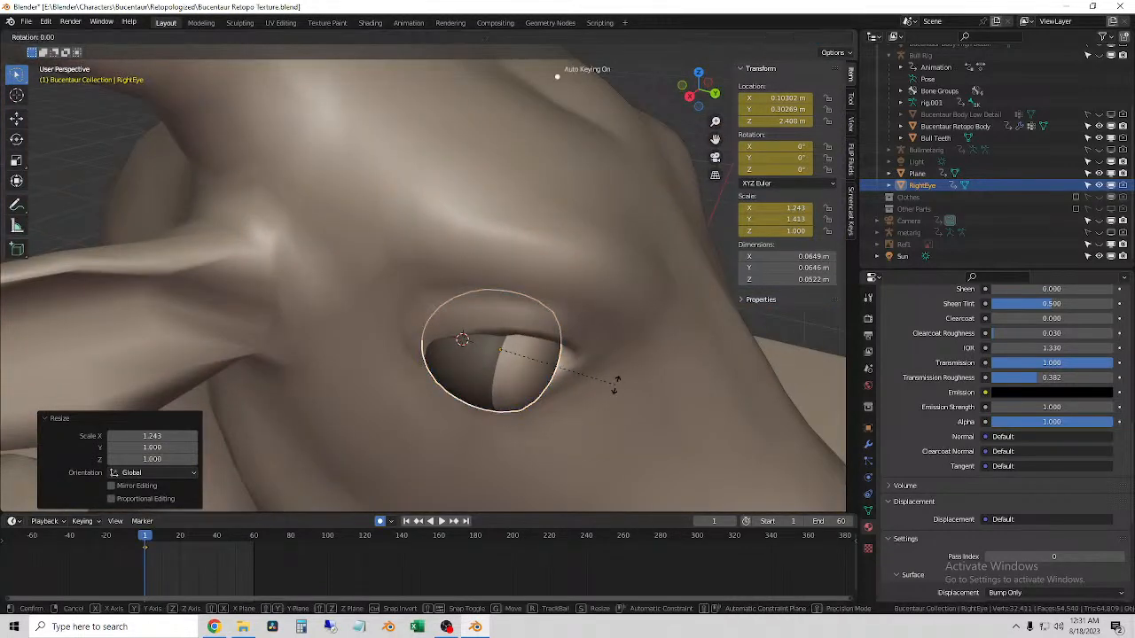
{"action": "key", "text": "z"}
{"action": "left_click", "coordinate": [541, 402]}
- Raise the right eye about 0.008 m along Z and scale it uniformly to about 0.864
{"action": "middle_click_drag", "start_coordinate": [541, 403], "coordinate": [602, 312]}
{"action": "key", "text": "g"}
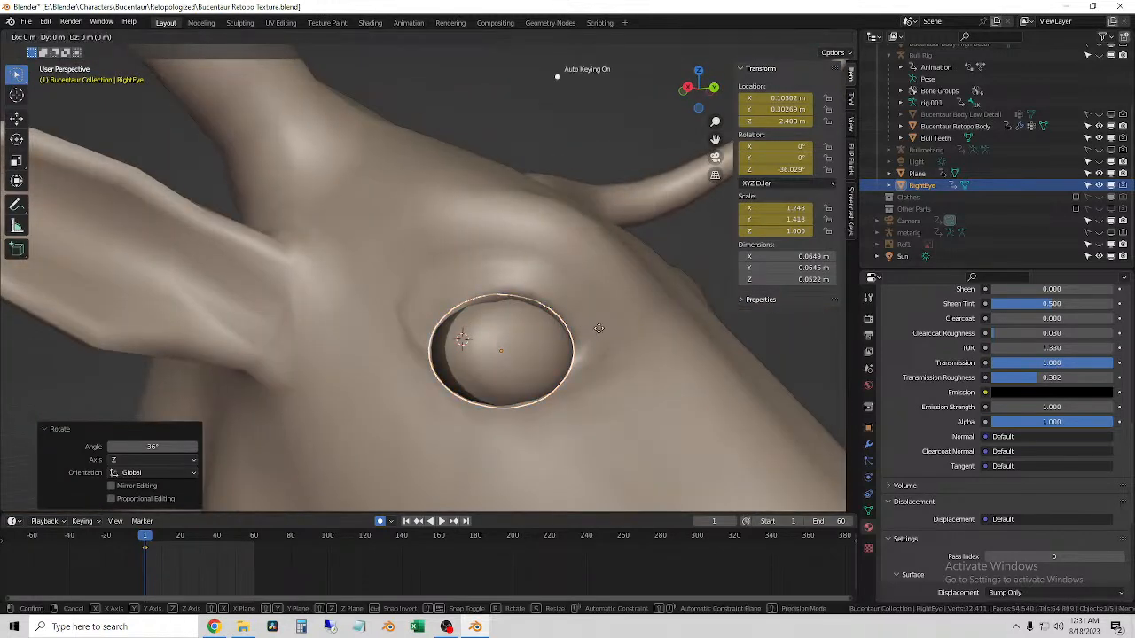
{"action": "key", "text": "z"}
{"action": "left_click", "coordinate": [602, 312]}
{"action": "key", "text": "s"}
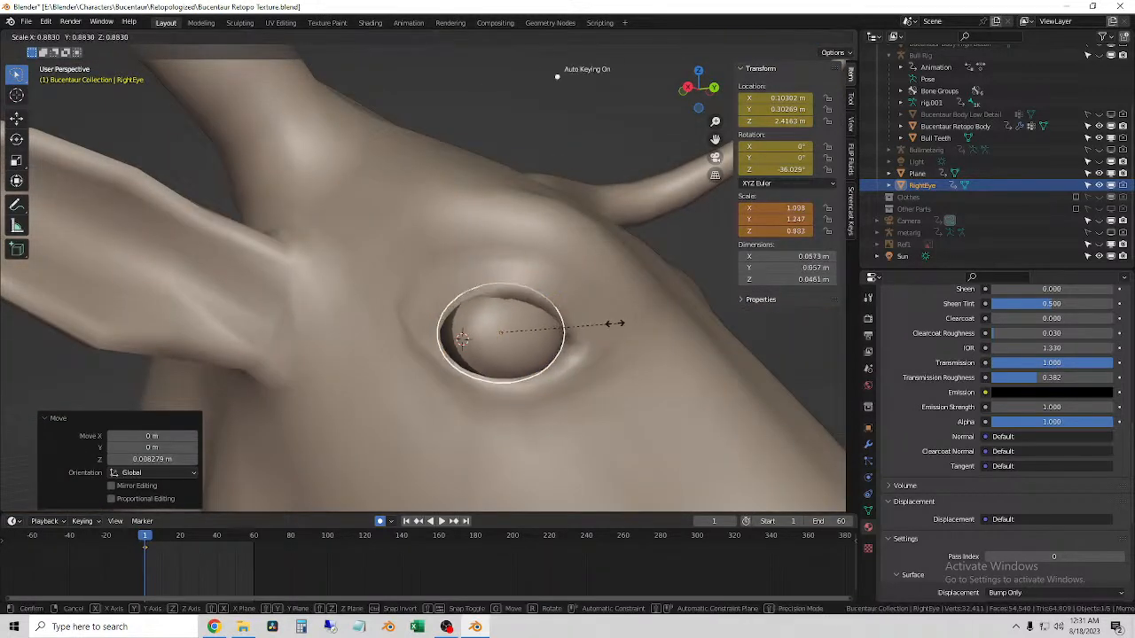
{"action": "left_click", "coordinate": [614, 324]}
- Move the right eye about -0.009 m along X into the head and lower it about 0.0014 m along Z
{"action": "key", "text": "g"}
{"action": "key", "text": "x"}
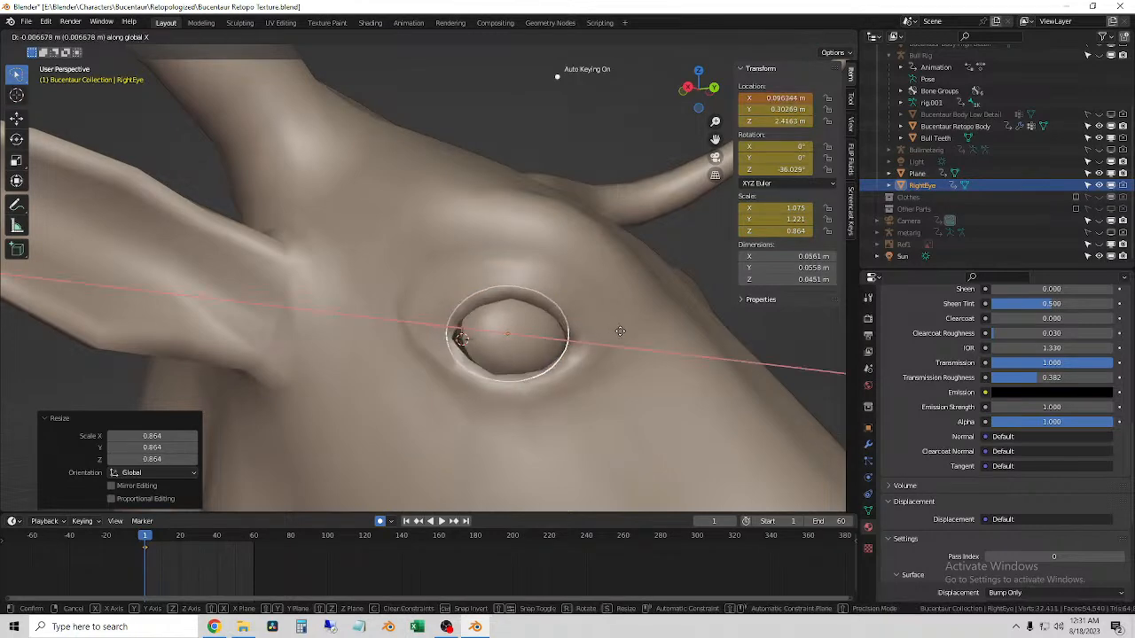
{"action": "left_click", "coordinate": [620, 333]}
{"action": "middle_click_drag", "start_coordinate": [618, 334], "coordinate": [666, 275]}
{"action": "key", "text": "g"}
{"action": "key", "text": "z"}
{"action": "left_click", "coordinate": [568, 328]}
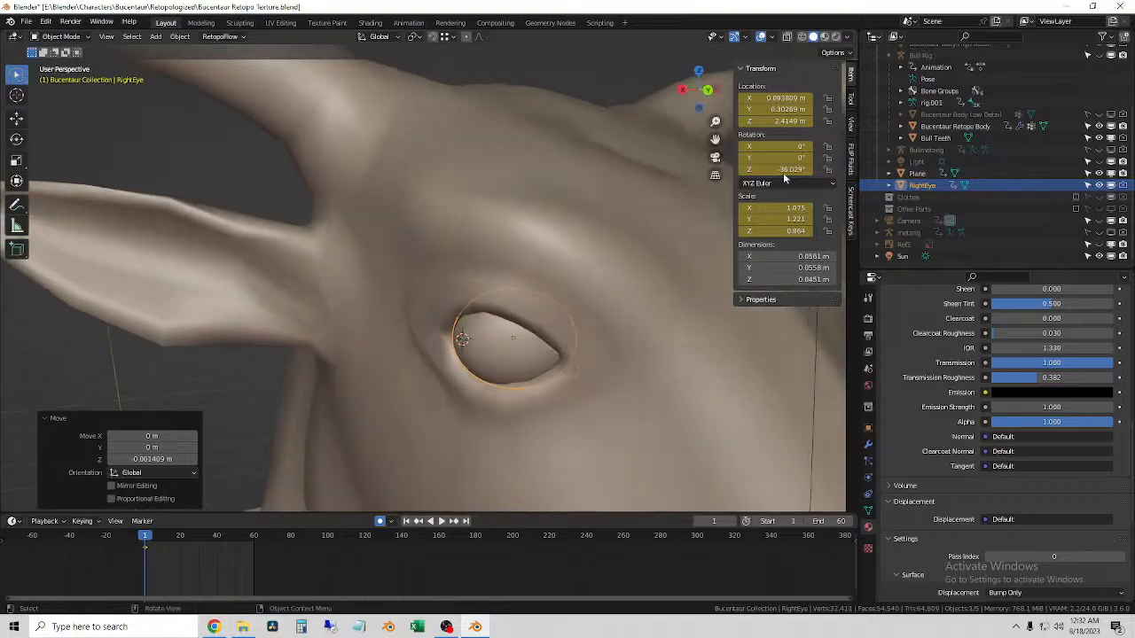
- Switch the viewport to rendered shading and examine the right eye in the bull's head
{"action": "key", "text": "shift+z"}
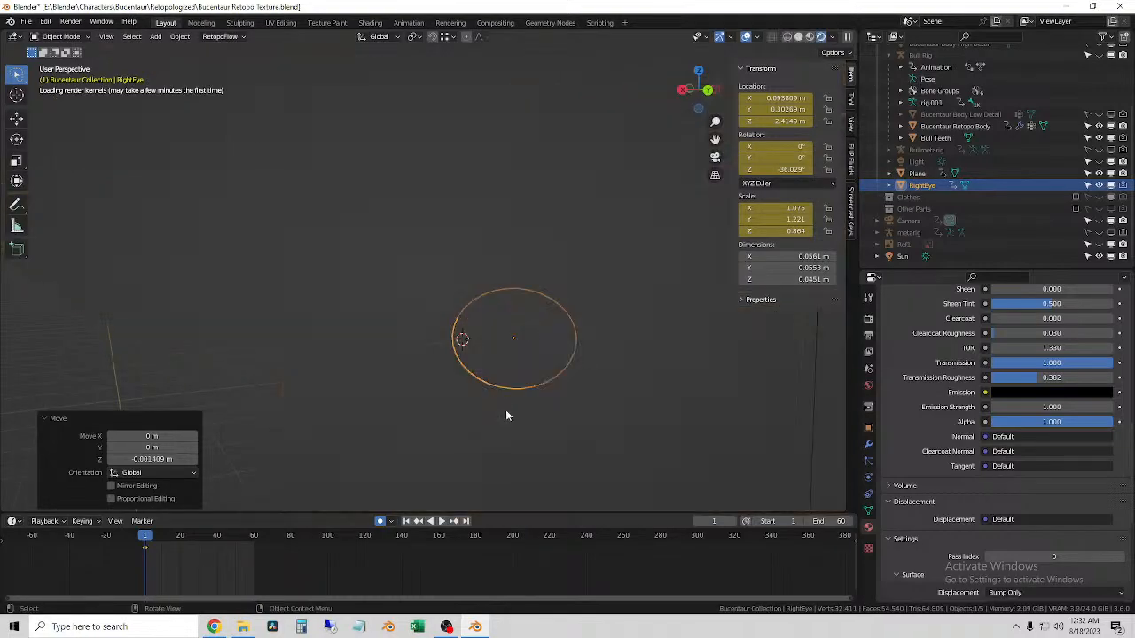
{"action": "scroll", "coordinate": [556, 355], "scroll_direction": "down", "scroll_amount": 4}
{"action": "left_click", "coordinate": [271, 377]}
{"action": "middle_click_drag", "start_coordinate": [271, 378], "coordinate": [513, 408]}
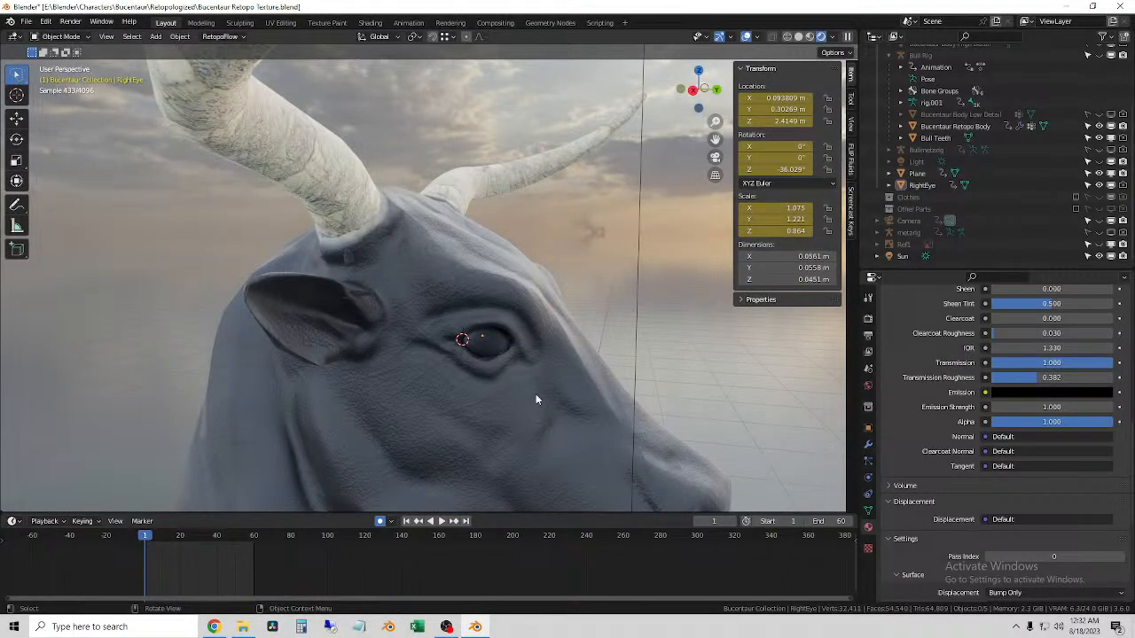
{"action": "scroll", "coordinate": [536, 400], "scroll_direction": "up", "scroll_amount": 8}
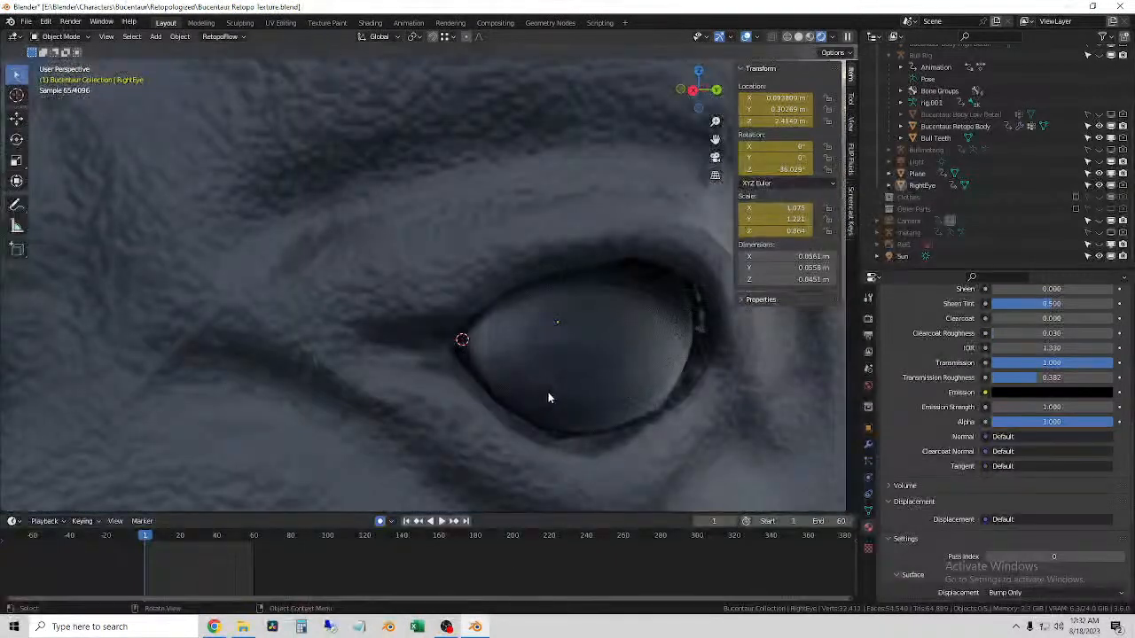
{"action": "middle_click_drag", "start_coordinate": [605, 407], "coordinate": [547, 383]}
- Set the Base Color of the right eye's EyeWhite material to a very light grey
{"action": "left_click", "coordinate": [457, 346]}
{"action": "scroll", "coordinate": [996, 418], "scroll_direction": "up", "scroll_amount": 10}
{"action": "left_click", "coordinate": [915, 333]}
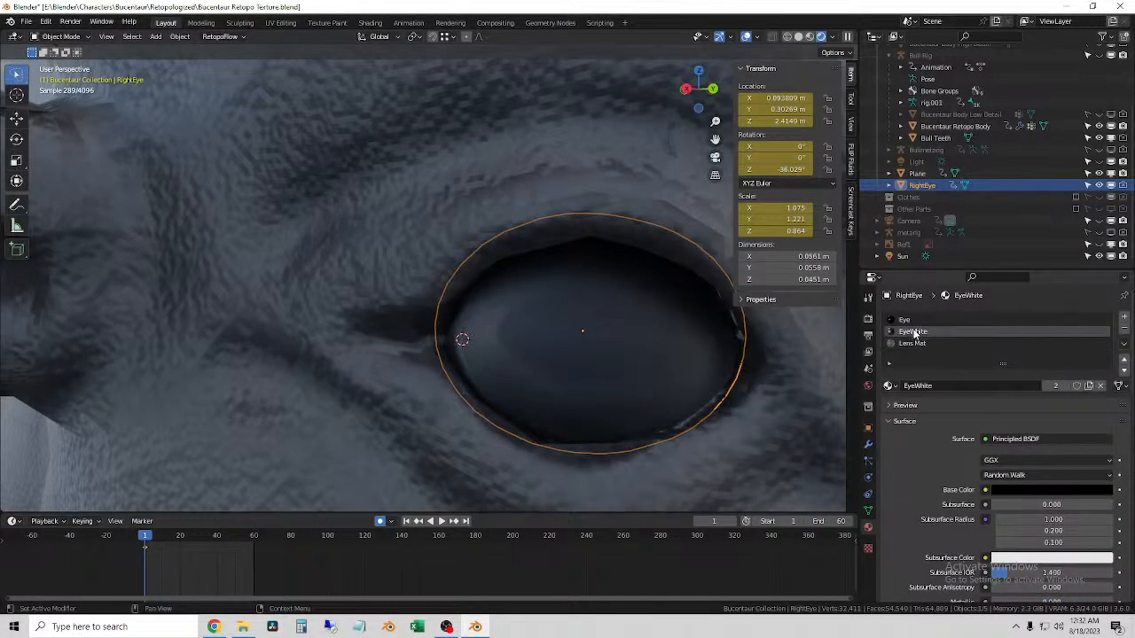
{"action": "left_click", "coordinate": [1062, 490]}
{"action": "left_click_drag", "start_coordinate": [1107, 403], "coordinate": [1104, 337]}
{"action": "scroll", "coordinate": [497, 354], "scroll_direction": "down", "scroll_amount": 6}
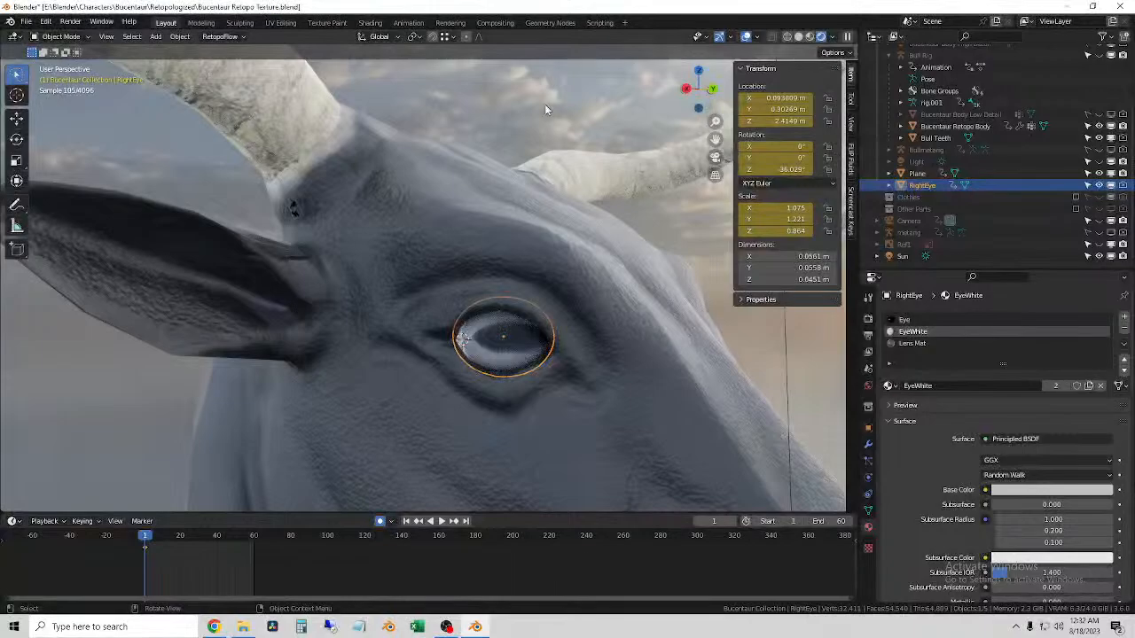
- Examine how the right eye sits in its socket from the side, from above and in the Back orthographic view
{"action": "scroll", "coordinate": [511, 379], "scroll_direction": "down", "scroll_amount": 5}
{"action": "middle_click_drag", "start_coordinate": [510, 373], "coordinate": [608, 370]}
{"action": "left_click", "coordinate": [474, 353]}
{"action": "scroll", "coordinate": [535, 378], "scroll_direction": "up", "scroll_amount": 5}
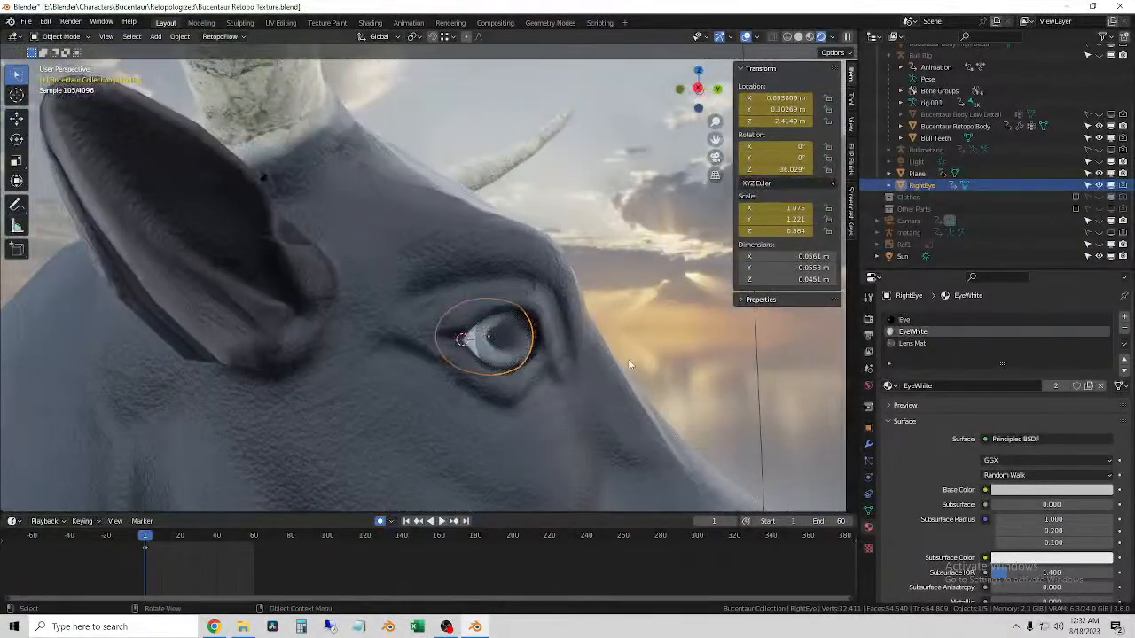
{"action": "middle_click_drag", "start_coordinate": [612, 377], "coordinate": [508, 431]}
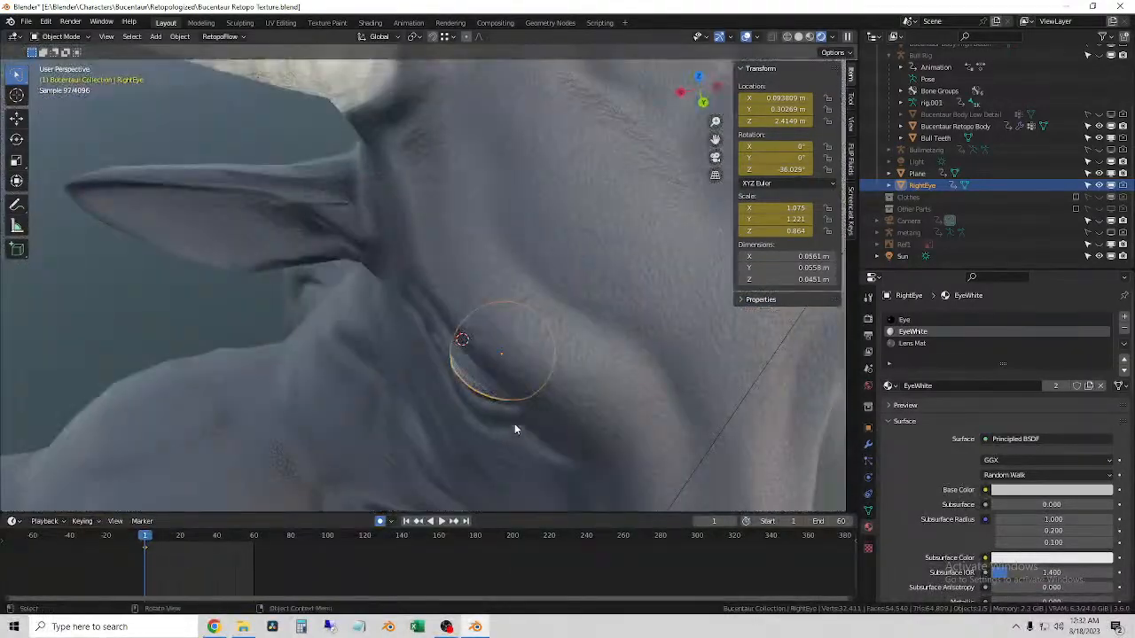
{"action": "scroll", "coordinate": [496, 412], "scroll_direction": "down", "scroll_amount": 6}
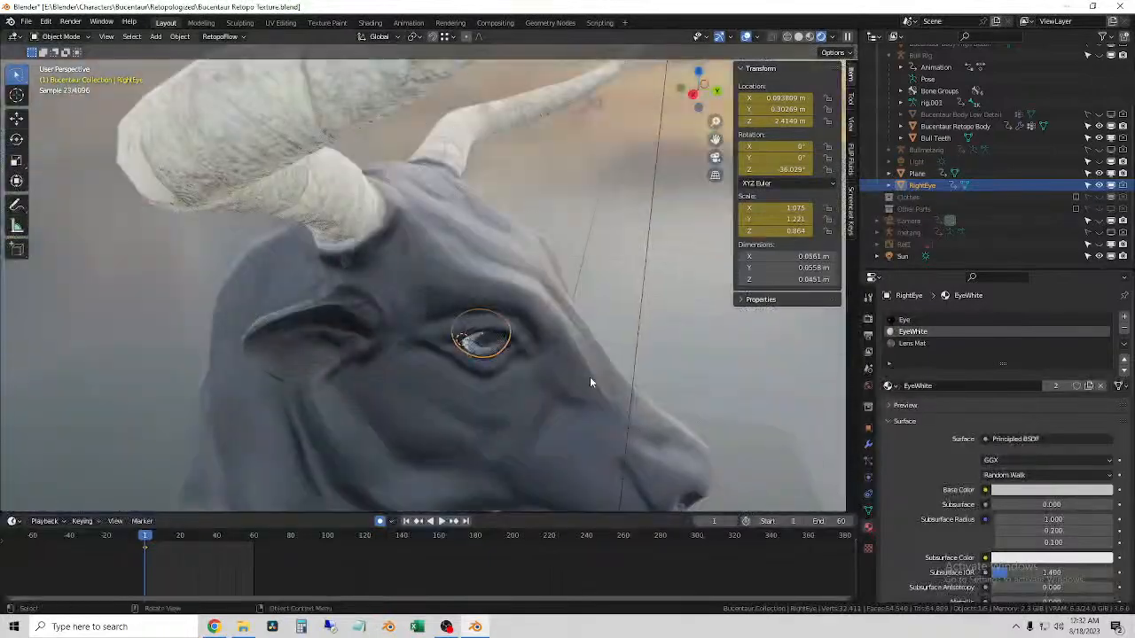
{"action": "middle_click_drag", "start_coordinate": [575, 406], "coordinate": [622, 298]}
{"action": "scroll", "coordinate": [592, 293], "scroll_direction": "up", "scroll_amount": 5}
{"action": "left_click", "coordinate": [705, 95]}
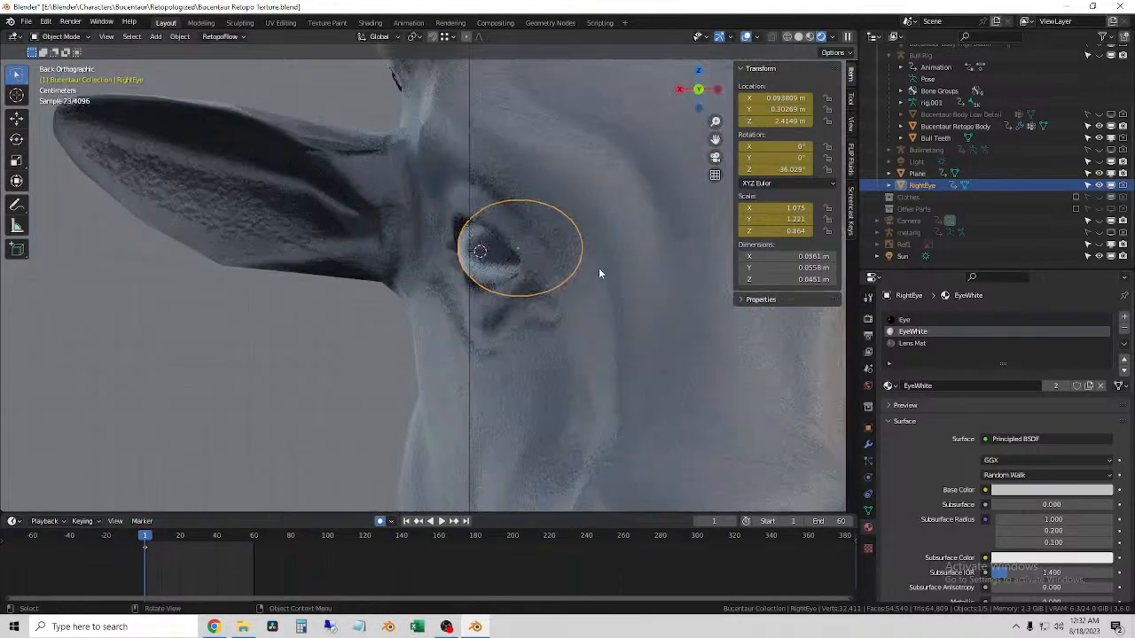
{"action": "scroll", "coordinate": [599, 268], "scroll_direction": "down", "scroll_amount": 7}
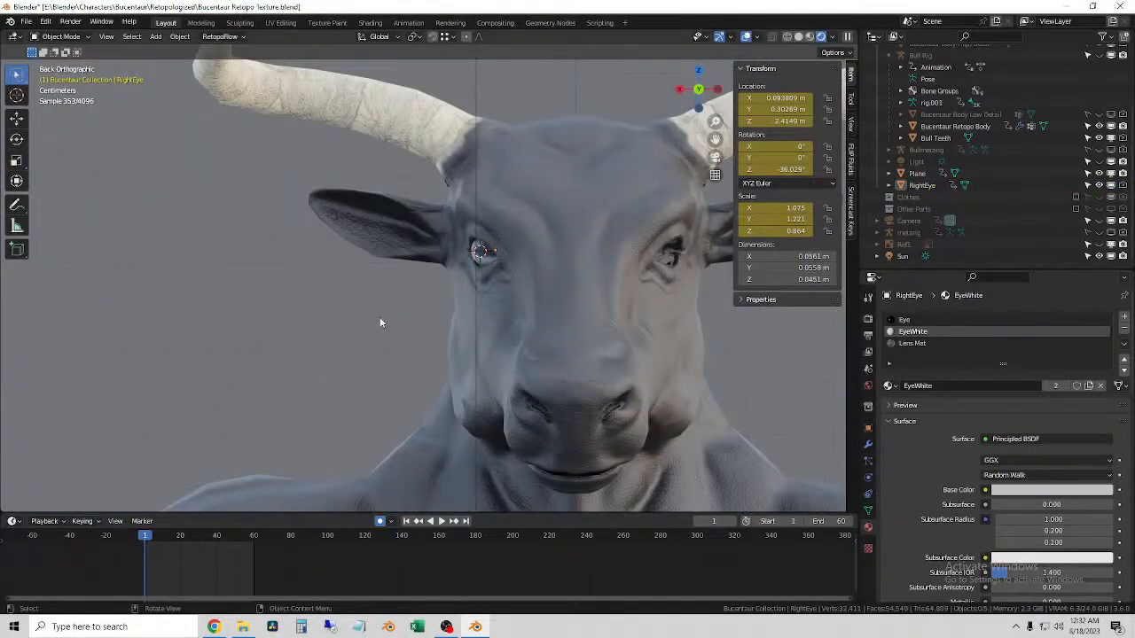
- Check the rendered right eye close up and against the whole head from the front
{"action": "middle_click_drag", "start_coordinate": [381, 318], "coordinate": [453, 316]}
{"action": "key", "text": "g"}
{"action": "left_click", "coordinate": [505, 253]}
{"action": "scroll", "coordinate": [502, 255], "scroll_direction": "up", "scroll_amount": 6}
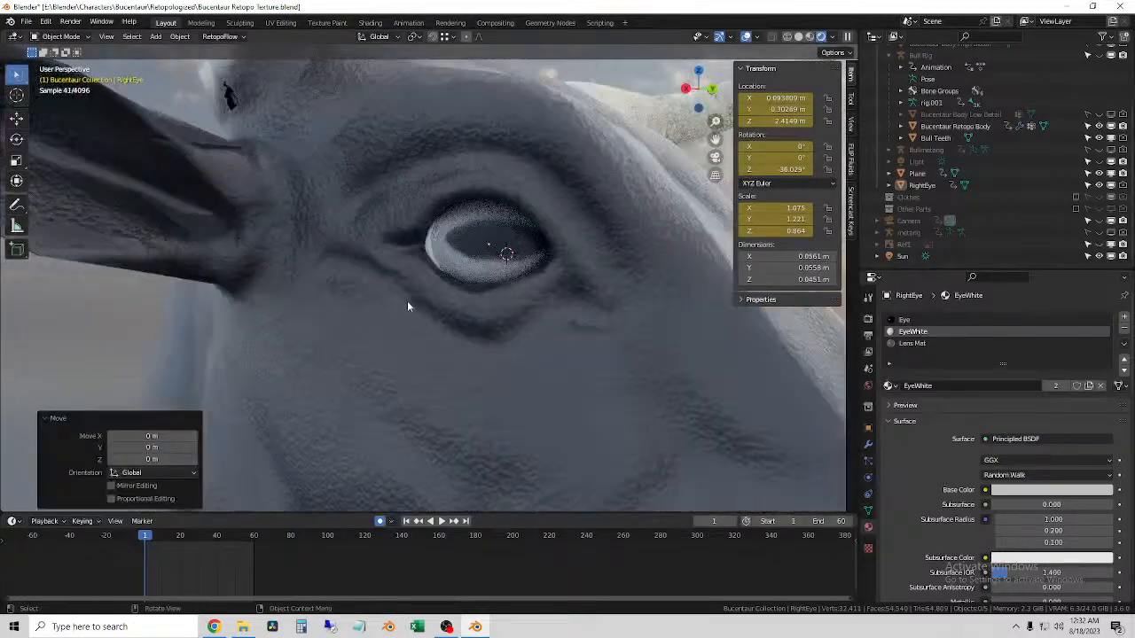
{"action": "left_click", "coordinate": [471, 264]}
{"action": "middle_click_drag", "start_coordinate": [565, 304], "coordinate": [589, 286]}
{"action": "scroll", "coordinate": [441, 303], "scroll_direction": "down", "scroll_amount": 4}
{"action": "scroll", "coordinate": [441, 302], "scroll_direction": "down", "scroll_amount": 6}
{"action": "scroll", "coordinate": [442, 302], "scroll_direction": "up", "scroll_amount": 8}
{"action": "middle_click_drag", "start_coordinate": [586, 288], "coordinate": [423, 314]}
{"action": "scroll", "coordinate": [431, 309], "scroll_direction": "down", "scroll_amount": 6}
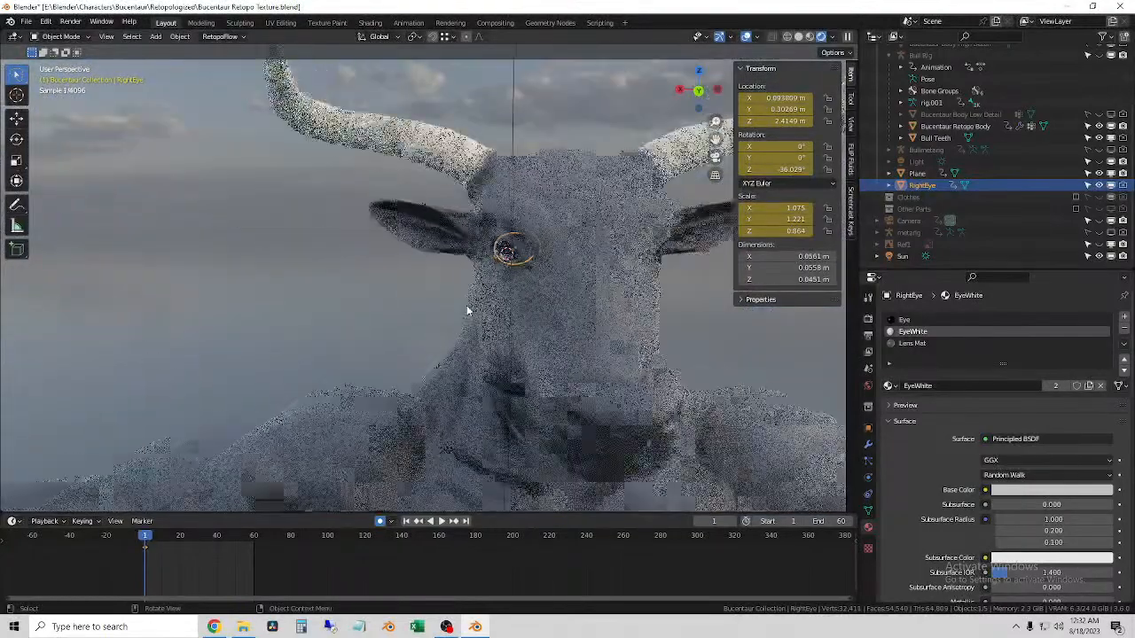
- Duplicate the right eye in place, leaving the copy with a zero offset
{"action": "left_click", "coordinate": [430, 302]}
{"action": "left_click", "coordinate": [503, 251]}
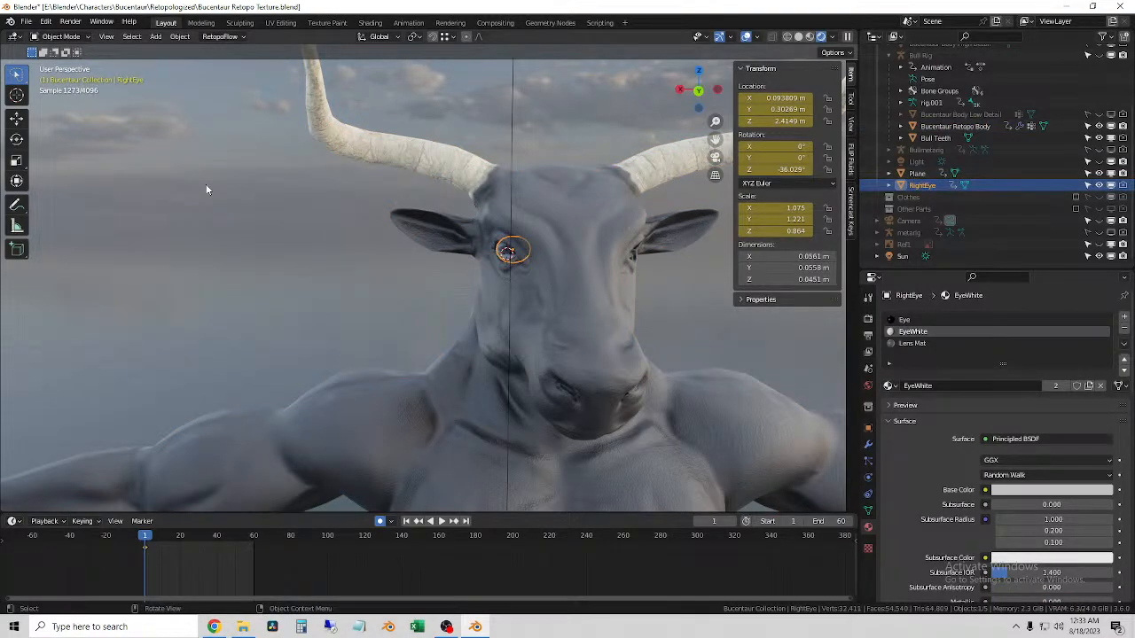
{"action": "key", "text": "shift+d"}
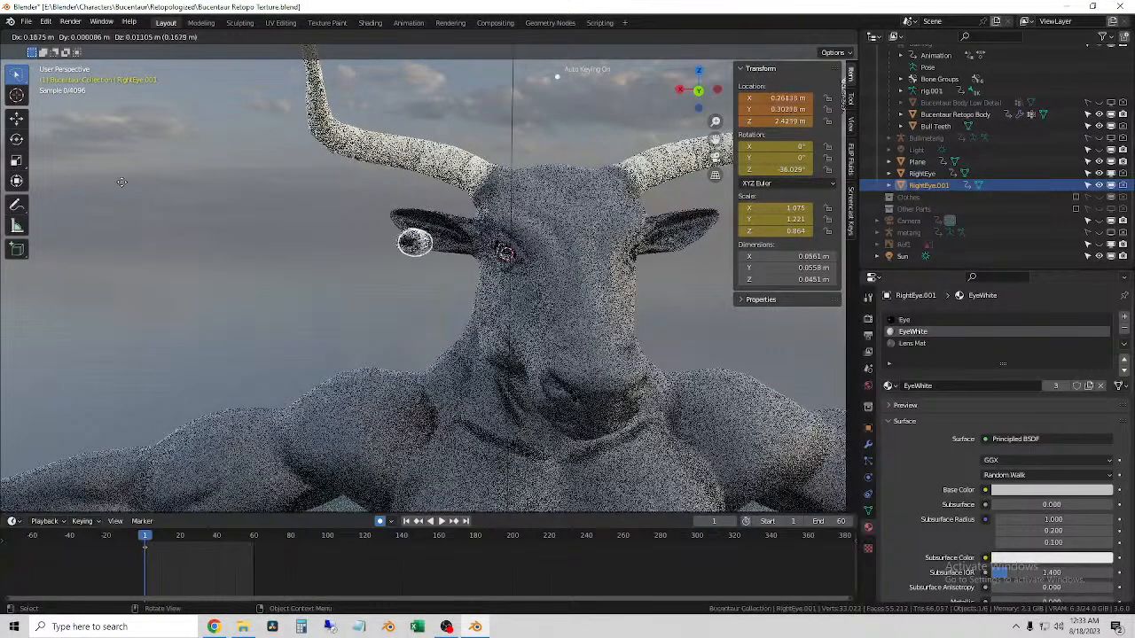
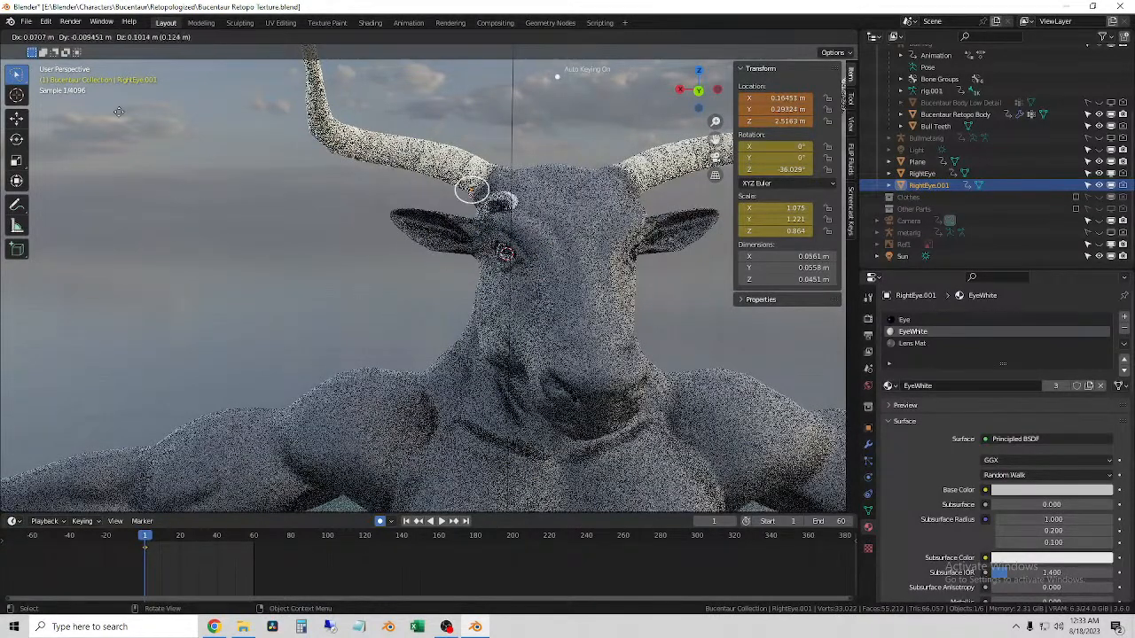
{"action": "left_click", "coordinate": [224, 181]}
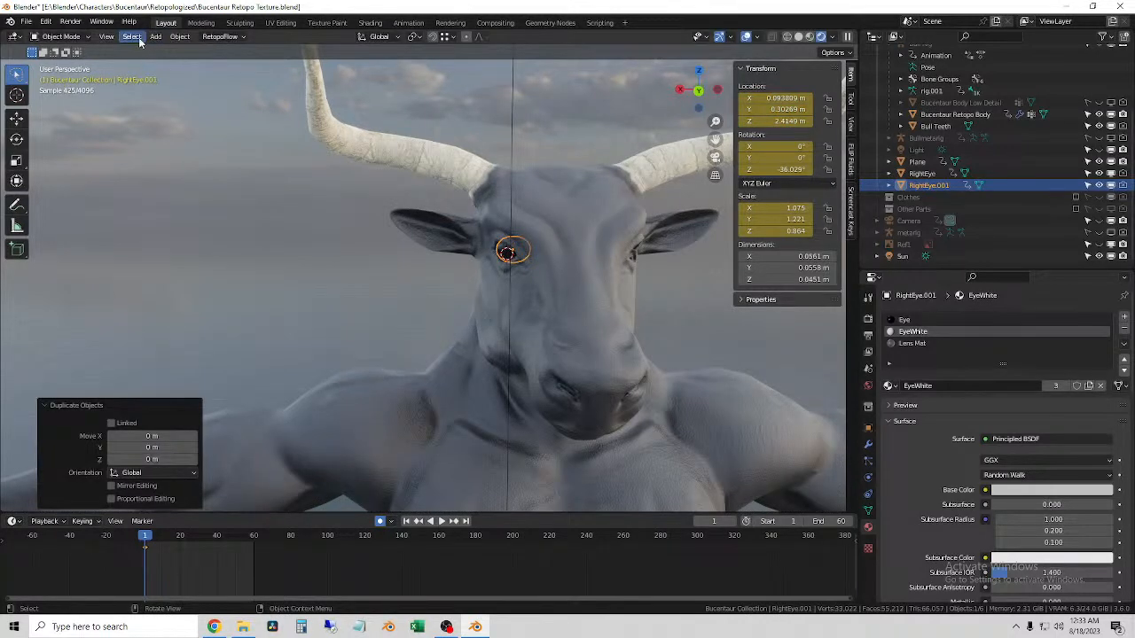
- Try mirroring the duplicated eye along the global X axis and undo the mirror
{"action": "left_click", "coordinate": [178, 38]}
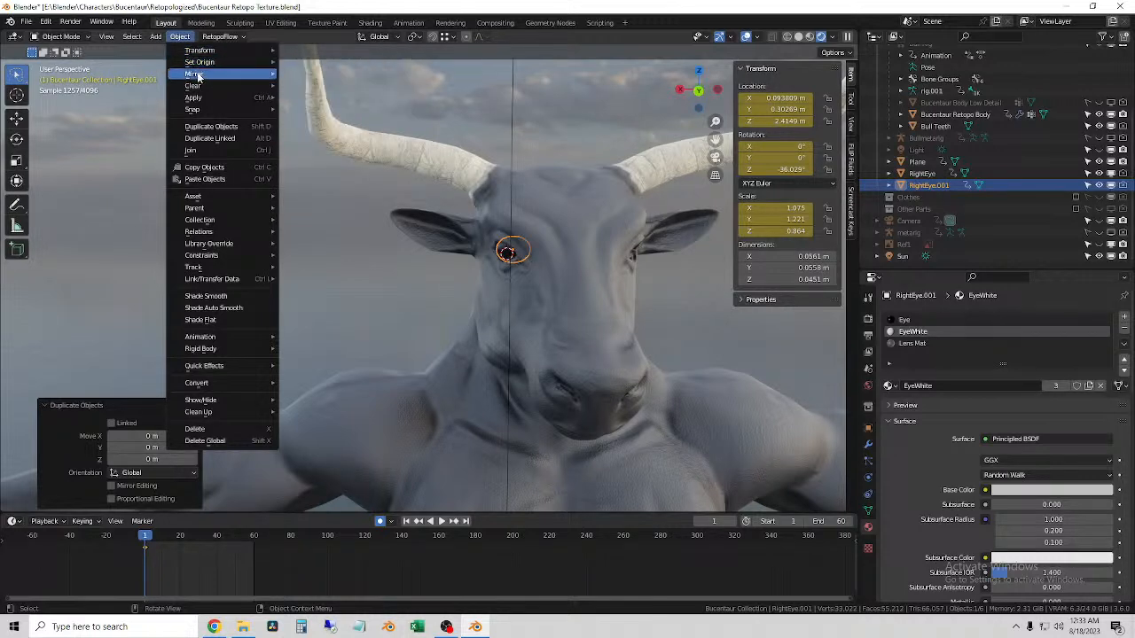
{"action": "mouse_move", "coordinate": [196, 76]}
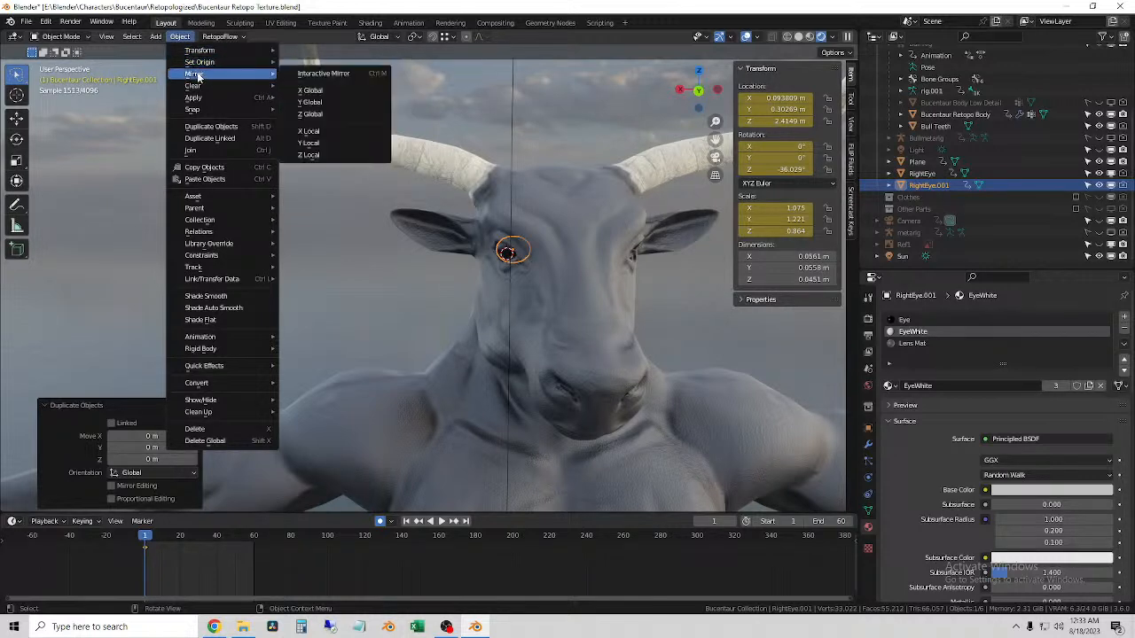
{"action": "left_click", "coordinate": [334, 91]}
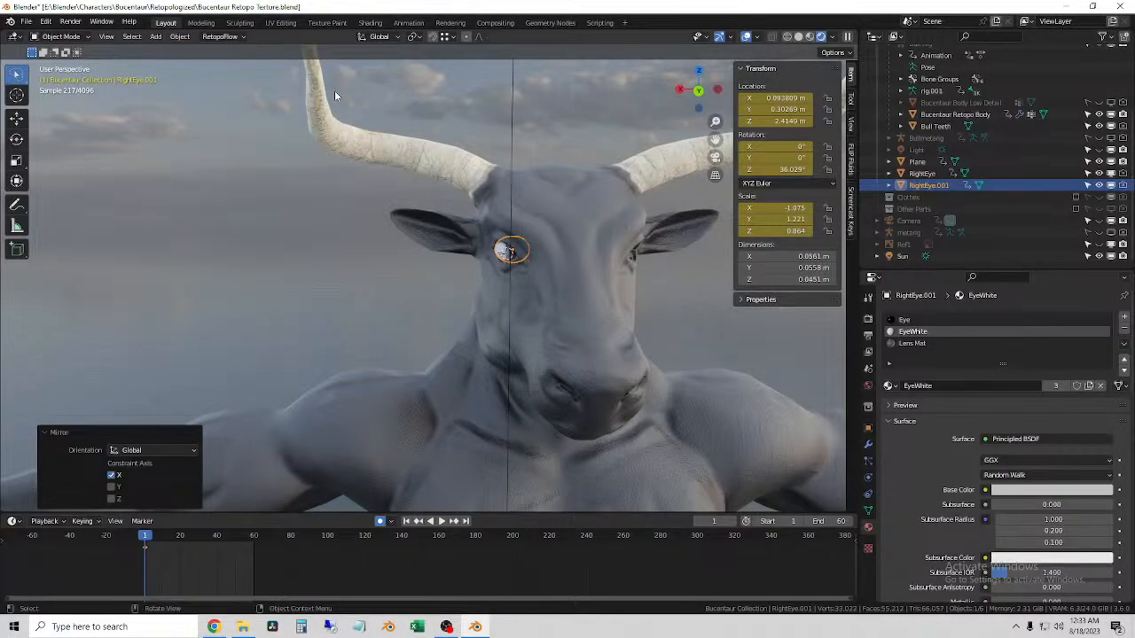
{"action": "scroll", "coordinate": [385, 248], "scroll_direction": "down", "scroll_amount": 3}
{"action": "scroll", "coordinate": [382, 249], "scroll_direction": "up", "scroll_amount": 3}
{"action": "key", "text": "ctrl+z"}
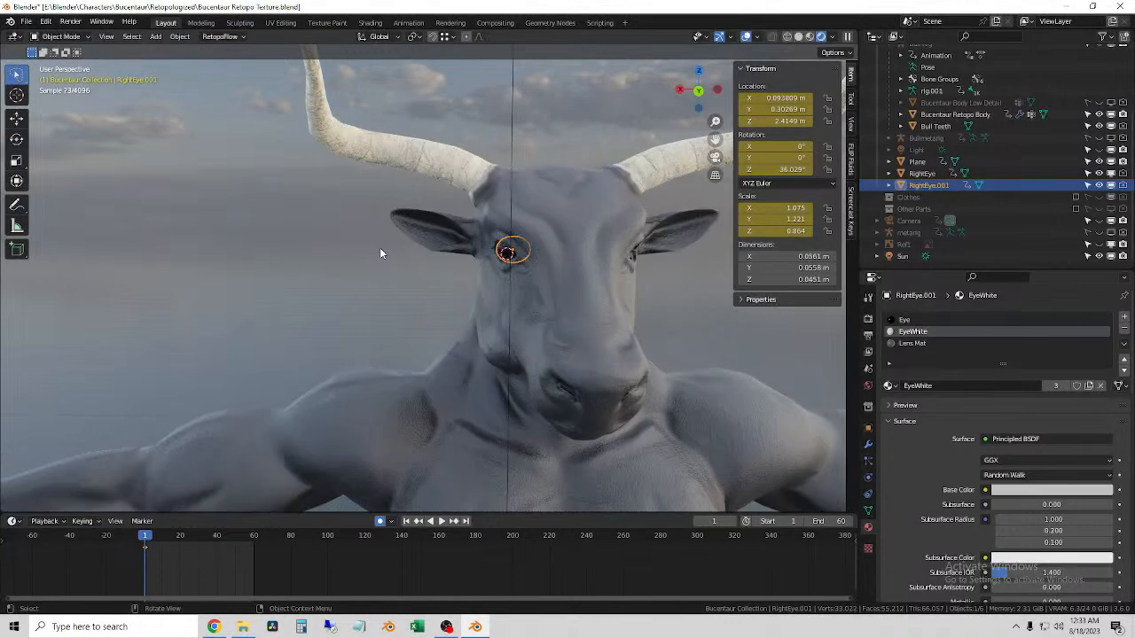
- Mirror the duplicated eye along its local X axis
{"action": "left_click", "coordinate": [182, 36]}
{"action": "mouse_move", "coordinate": [229, 75]}
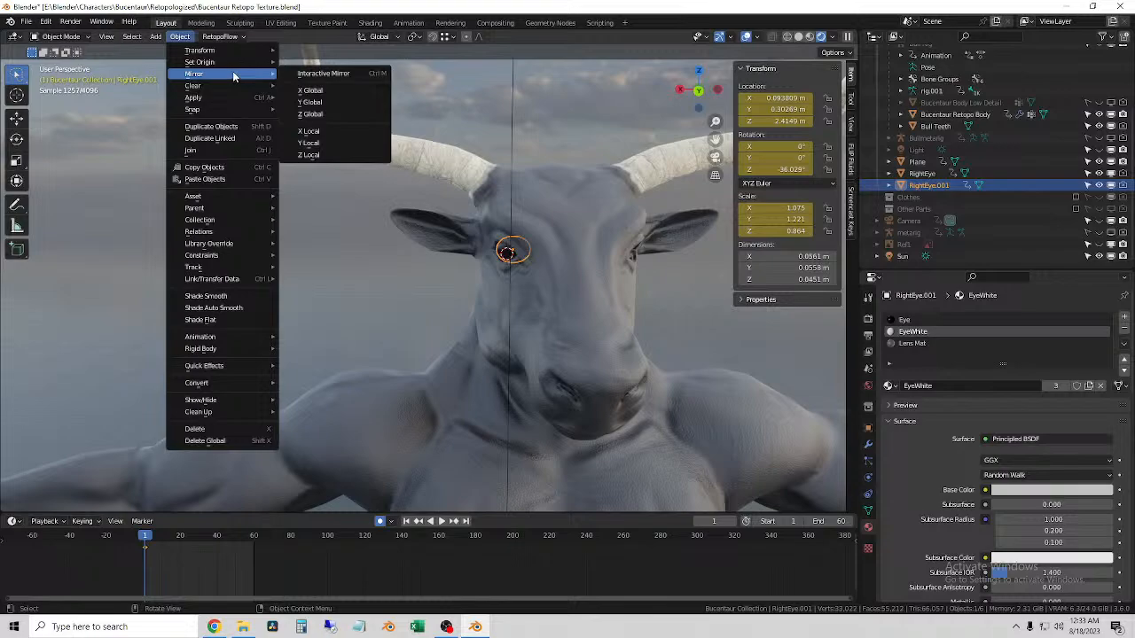
{"action": "left_click", "coordinate": [336, 129]}
{"action": "middle_click_drag", "start_coordinate": [512, 253], "coordinate": [472, 306]}
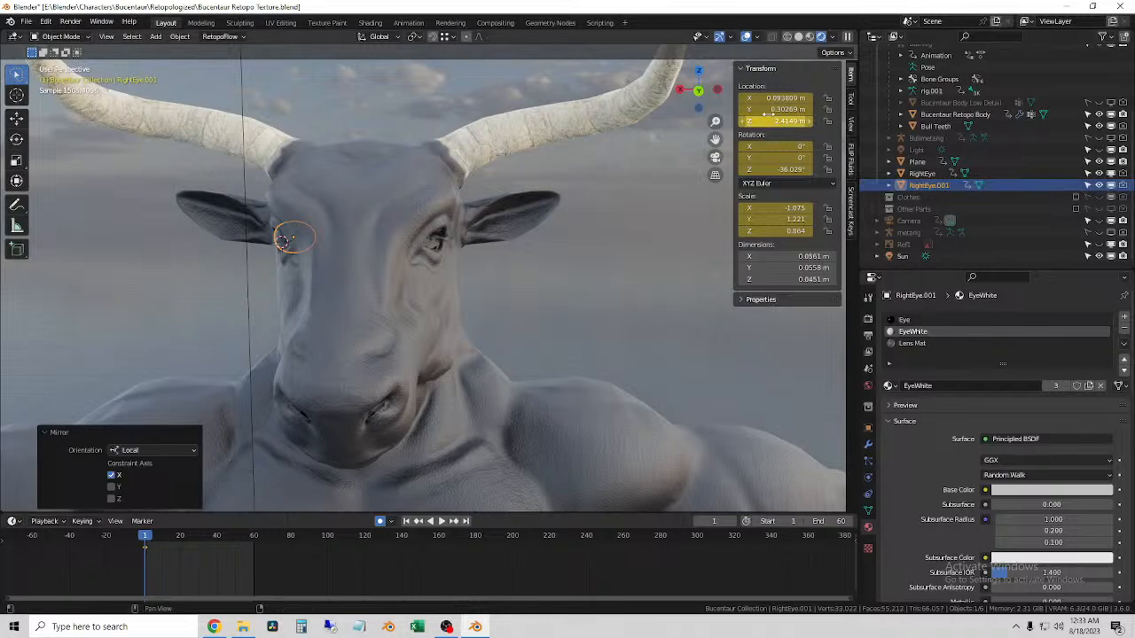
- Set the mirrored eye's X location to -0.093809 m to place it in the opposite eye socket
{"action": "left_click", "coordinate": [768, 98]}
{"action": "left_click", "coordinate": [746, 97]}
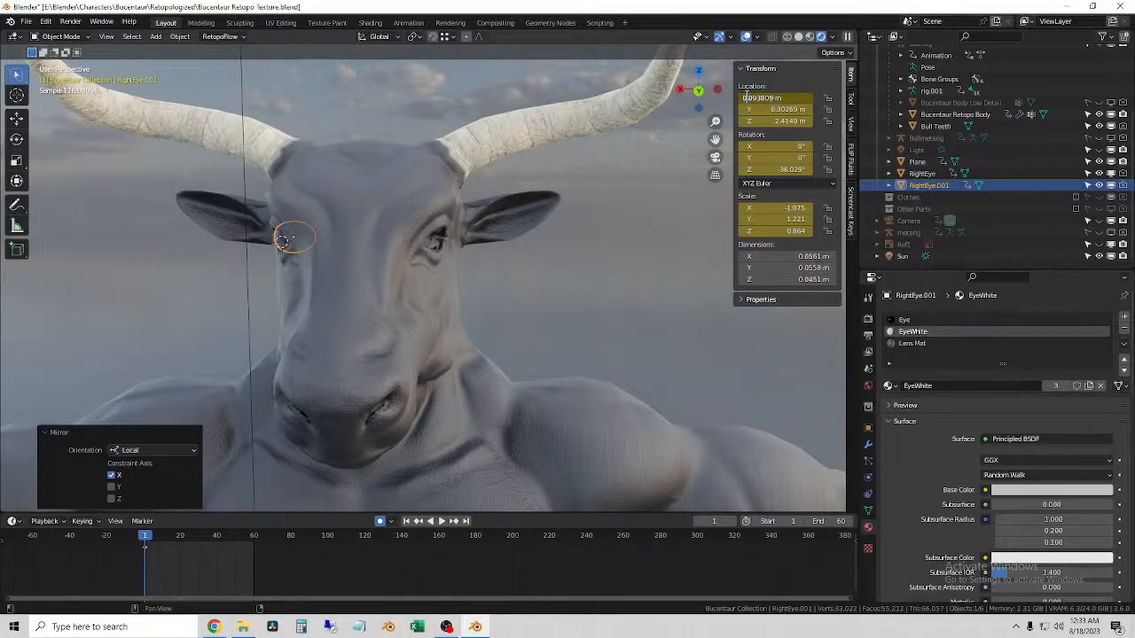
{"action": "type", "text": "-"}
{"action": "key", "text": "Return"}
{"action": "middle_click_drag", "start_coordinate": [604, 237], "coordinate": [646, 252]}
{"action": "middle_click_drag", "start_coordinate": [461, 271], "coordinate": [511, 258]}
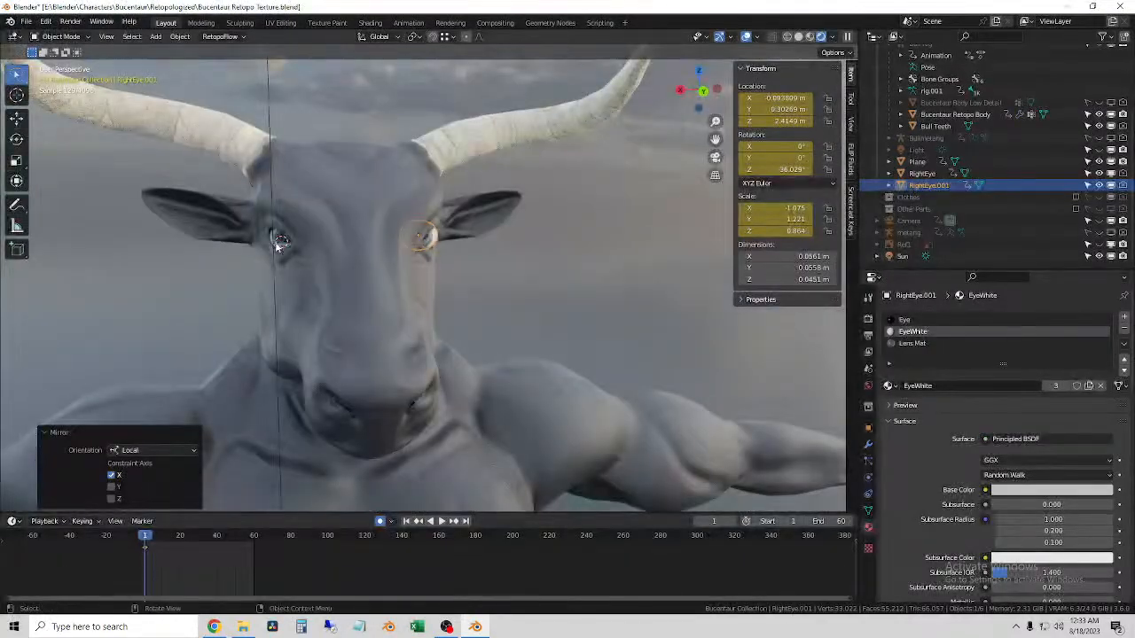
- Try setting the original right eye's Z rotation to positive 36.029°
{"action": "left_click", "coordinate": [274, 236]}
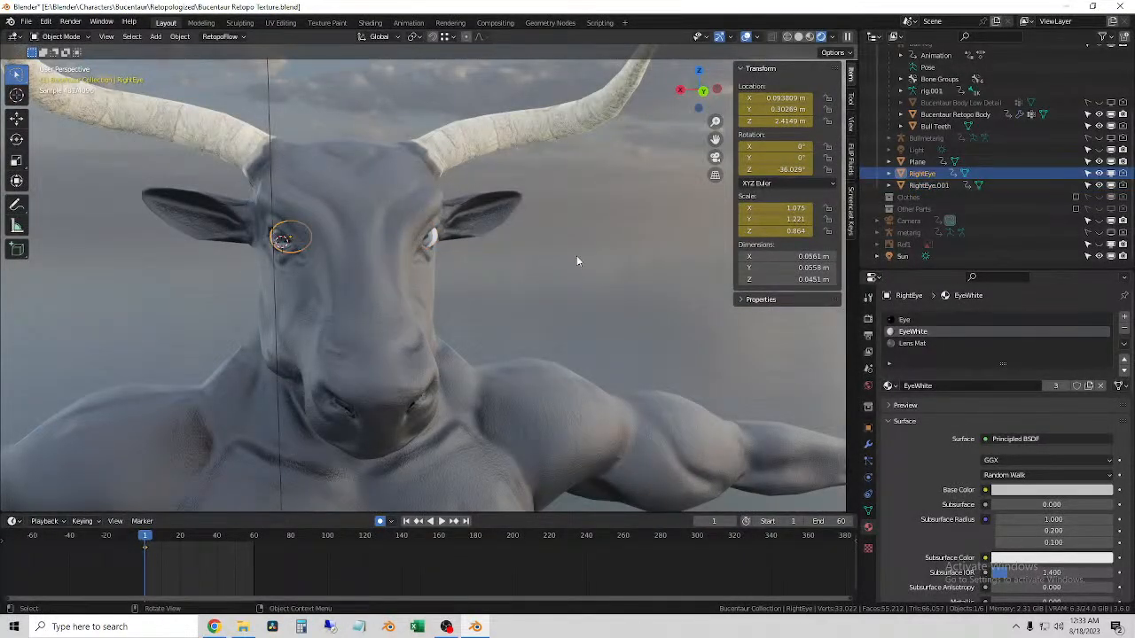
{"action": "left_click", "coordinate": [771, 171]}
{"action": "left_click", "coordinate": [747, 172]}
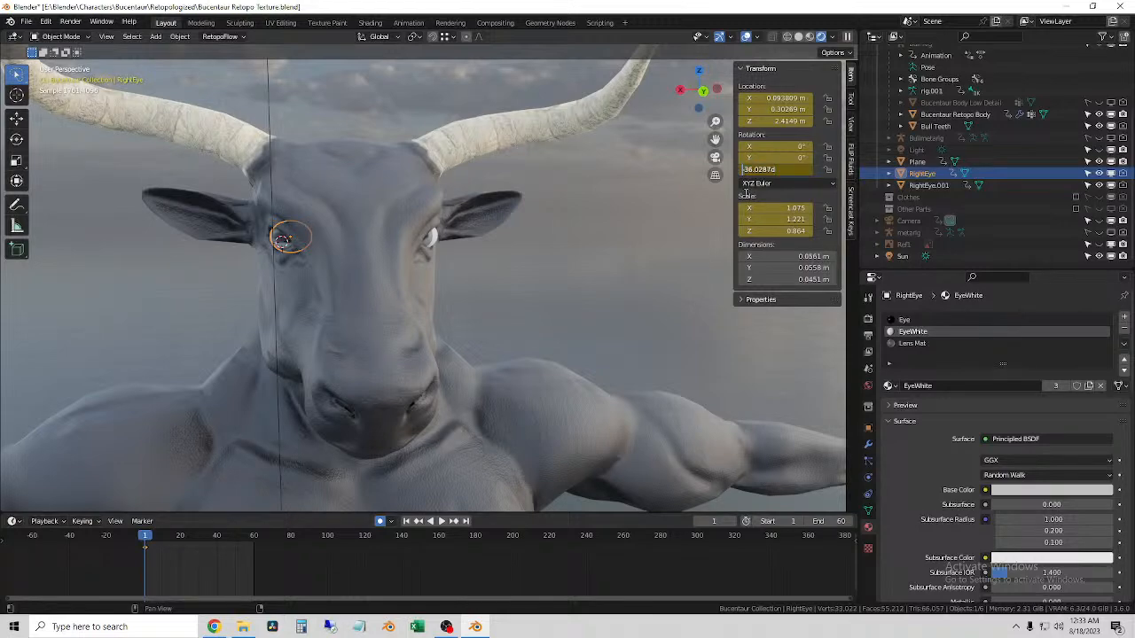
{"action": "key", "text": "Delete"}
{"action": "key", "text": "Return"}
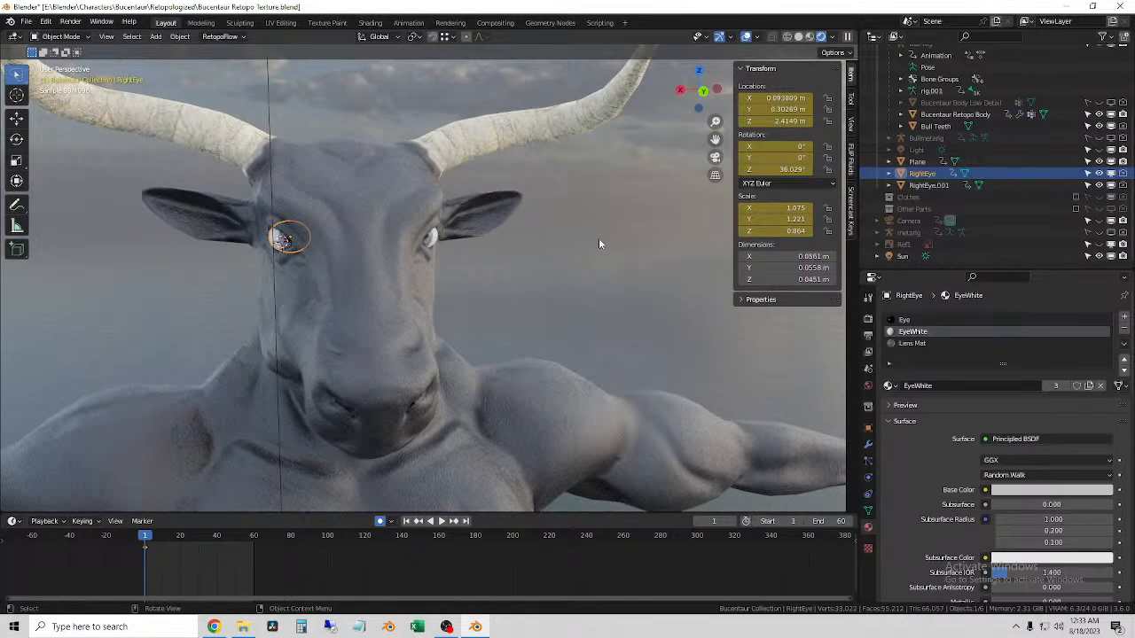
- Set the mirrored eye's Z rotation to positive 36.029°
{"action": "left_click", "coordinate": [431, 239]}
{"action": "left_click", "coordinate": [764, 170]}
{"action": "left_click", "coordinate": [744, 170]}
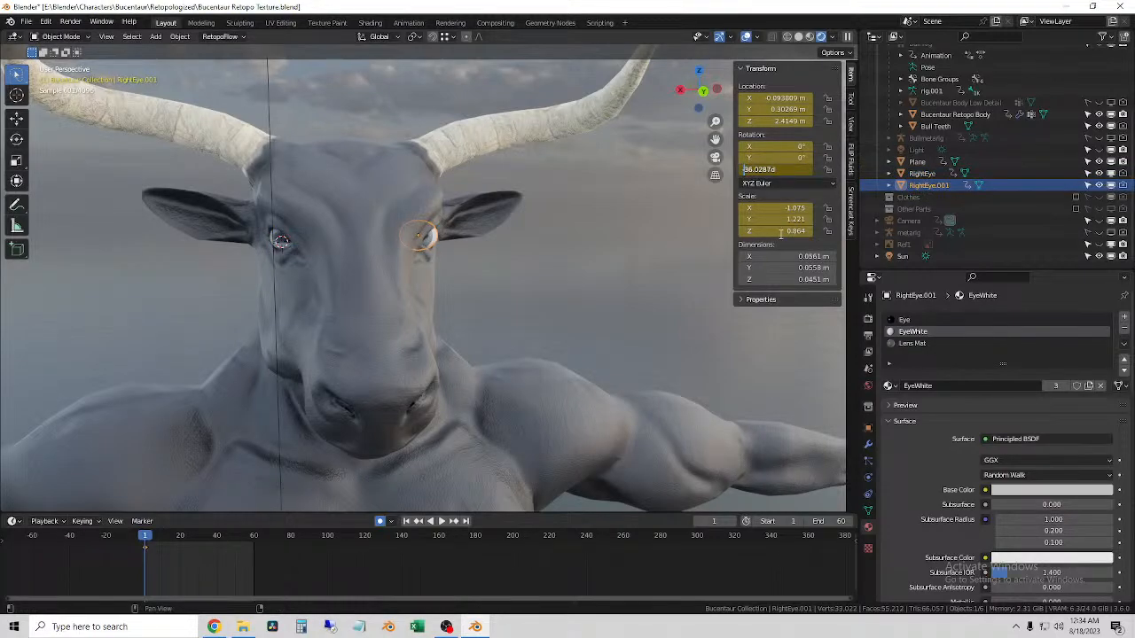
{"action": "key", "text": "Return"}
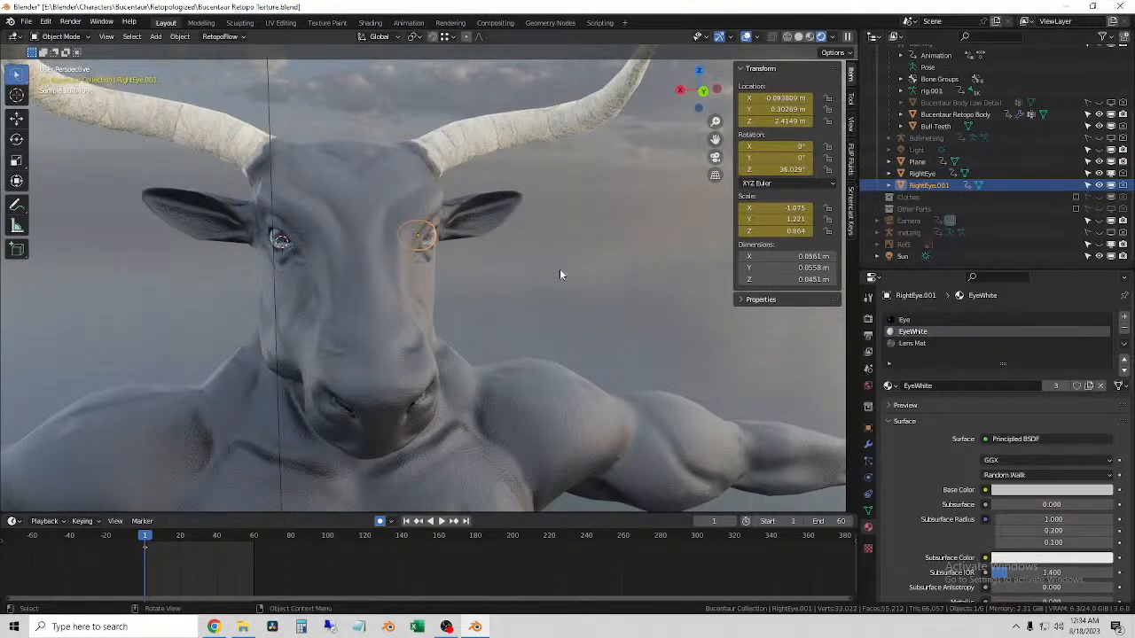
- Examine how both eyes sit in the head from the front and the sides, without overlays
{"action": "middle_click_drag", "start_coordinate": [536, 271], "coordinate": [603, 276]}
{"action": "left_click", "coordinate": [698, 92]}
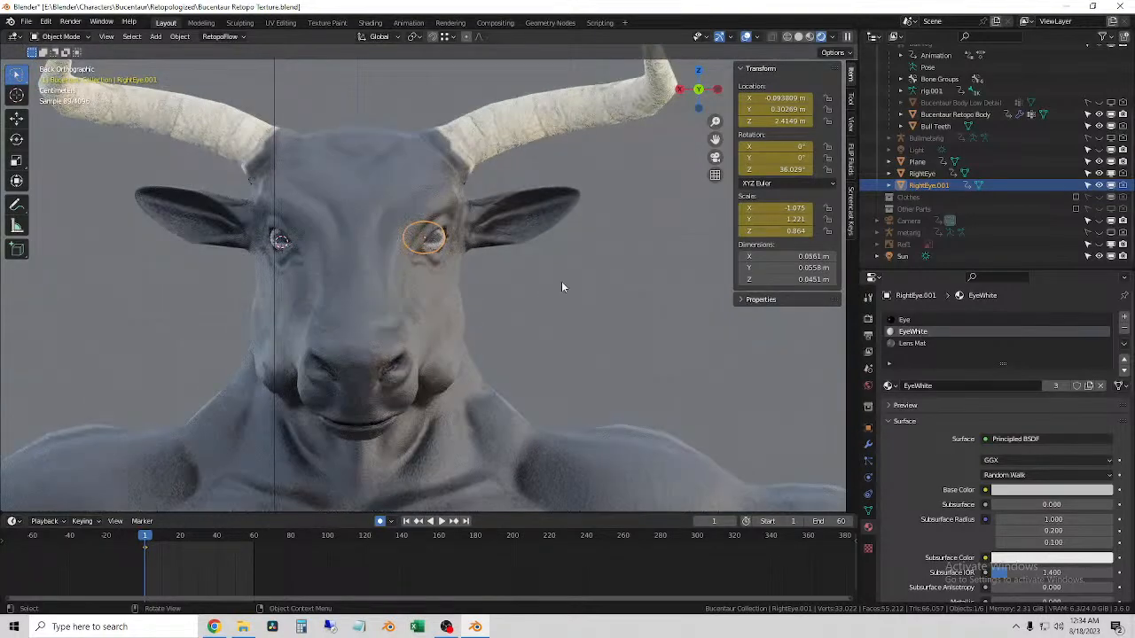
{"action": "left_click", "coordinate": [559, 282]}
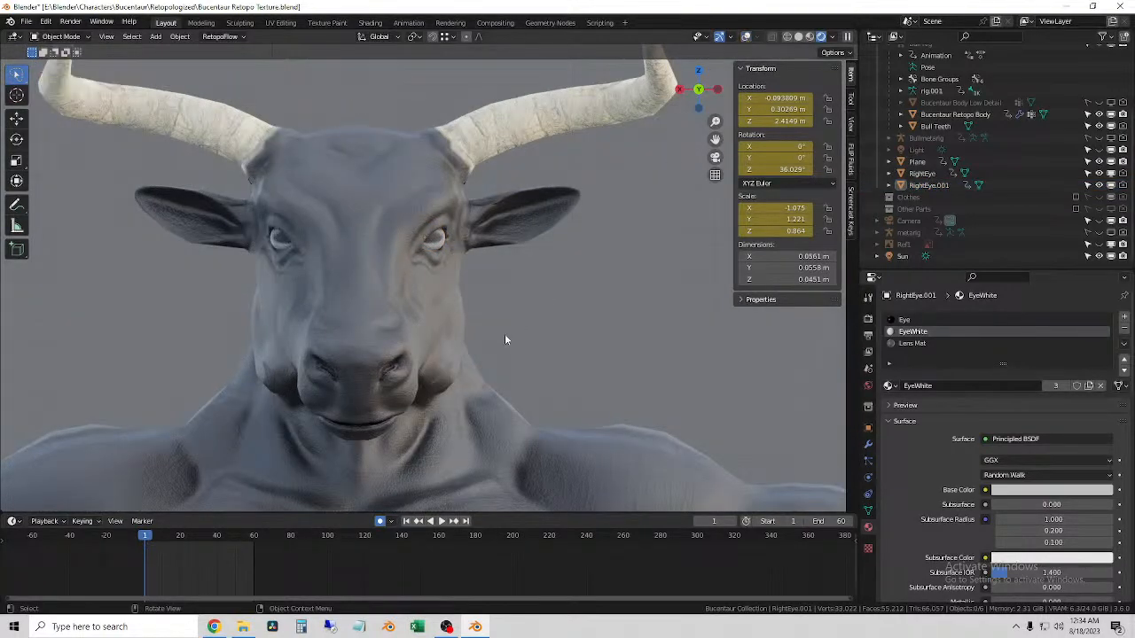
{"action": "middle_click_drag", "start_coordinate": [505, 333], "coordinate": [590, 321]}
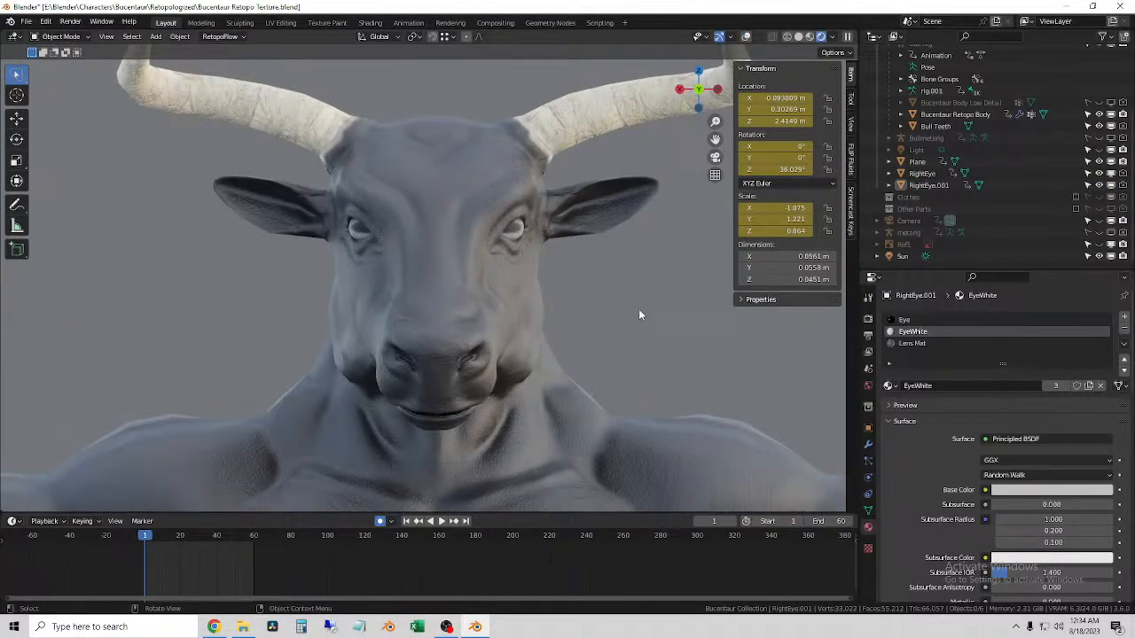
{"action": "middle_click_drag", "start_coordinate": [655, 314], "coordinate": [560, 321]}
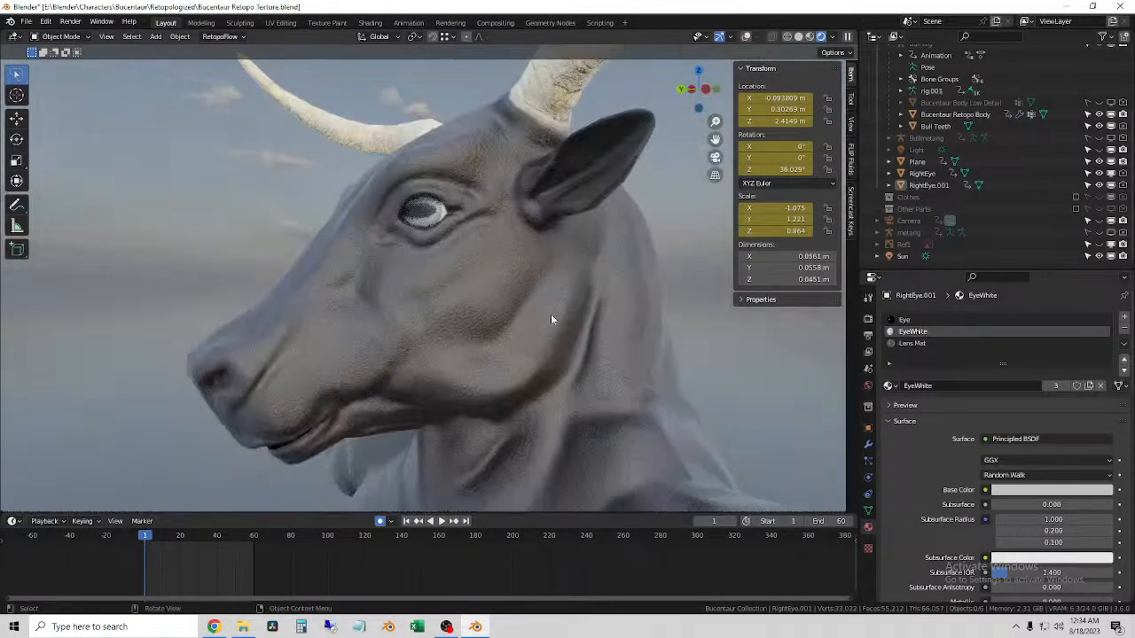
{"action": "scroll", "coordinate": [512, 312], "scroll_direction": "down", "scroll_amount": 5}
{"action": "middle_click_drag", "start_coordinate": [489, 309], "coordinate": [390, 316]}
{"action": "scroll", "coordinate": [526, 312], "scroll_direction": "up", "scroll_amount": 3}
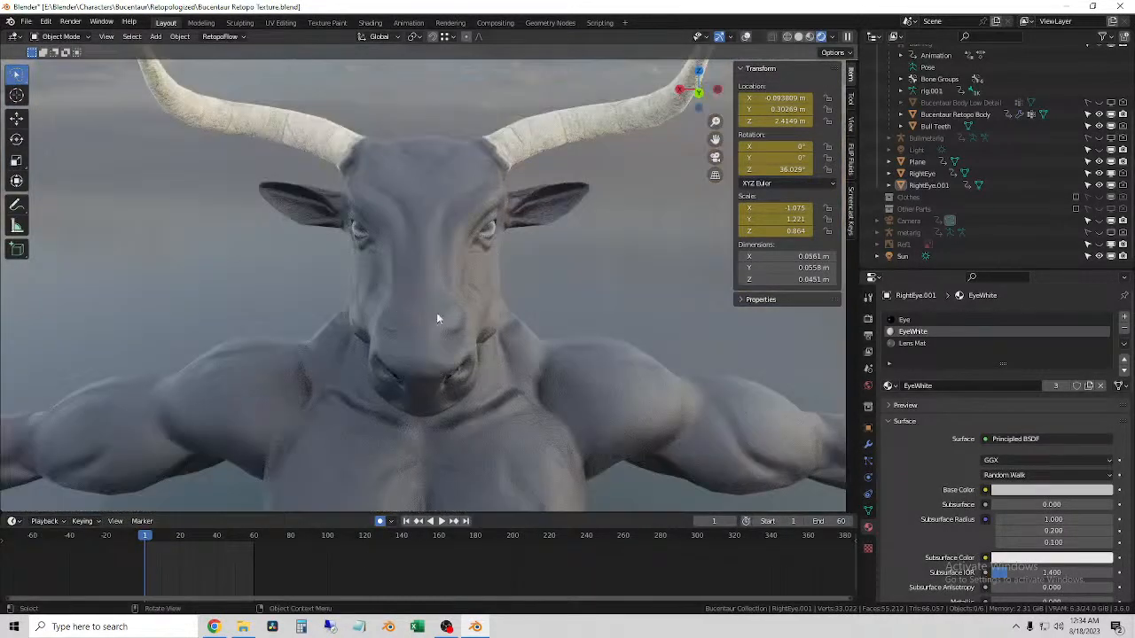
{"action": "middle_click_drag", "start_coordinate": [464, 314], "coordinate": [643, 174]}
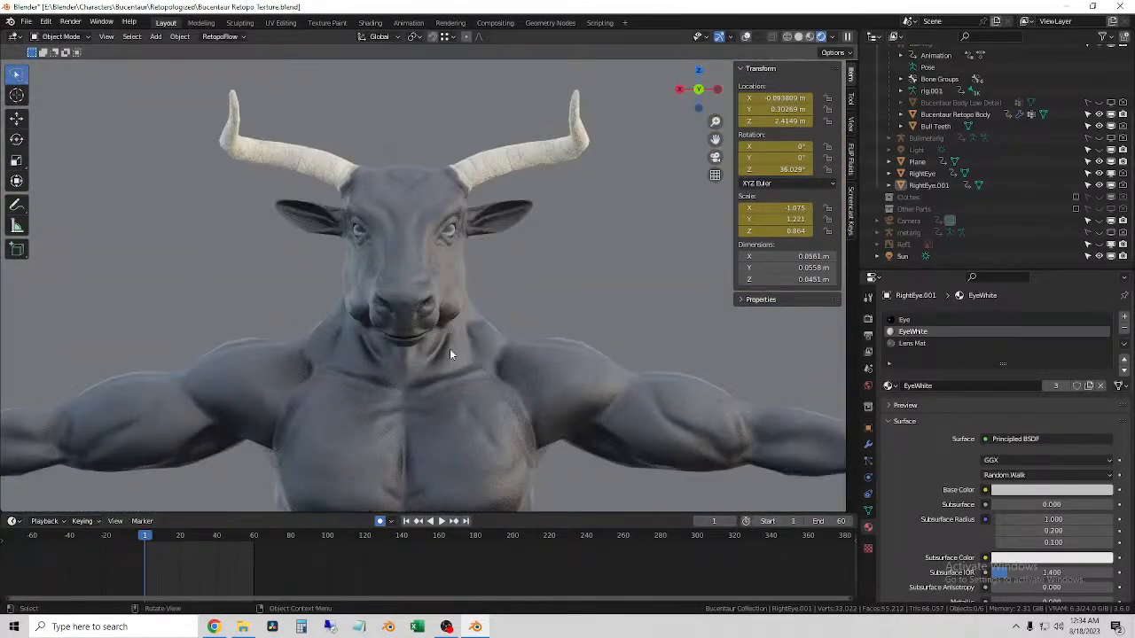
- Try rotating both eyes together about the global Z axis, the global X axis and freely
{"action": "left_click", "coordinate": [455, 236]}
{"action": "left_click", "coordinate": [362, 241], "text": "shift"}
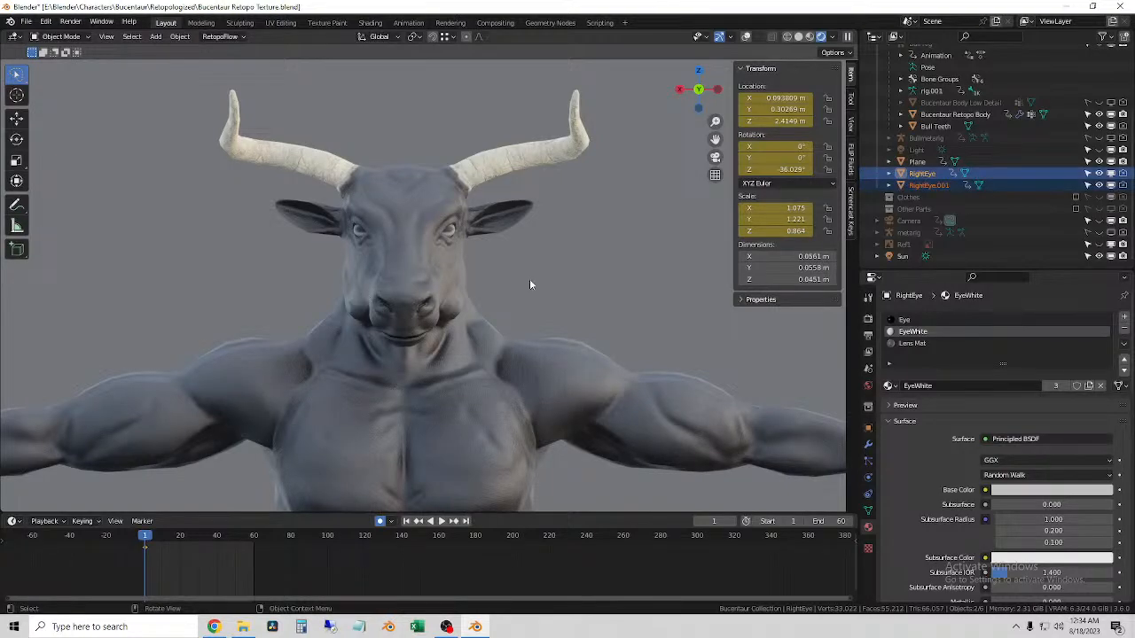
{"action": "key", "text": "r"}
{"action": "key", "text": "z"}
{"action": "right_click", "coordinate": [519, 316]}
{"action": "key", "text": "r"}
{"action": "key", "text": "x"}
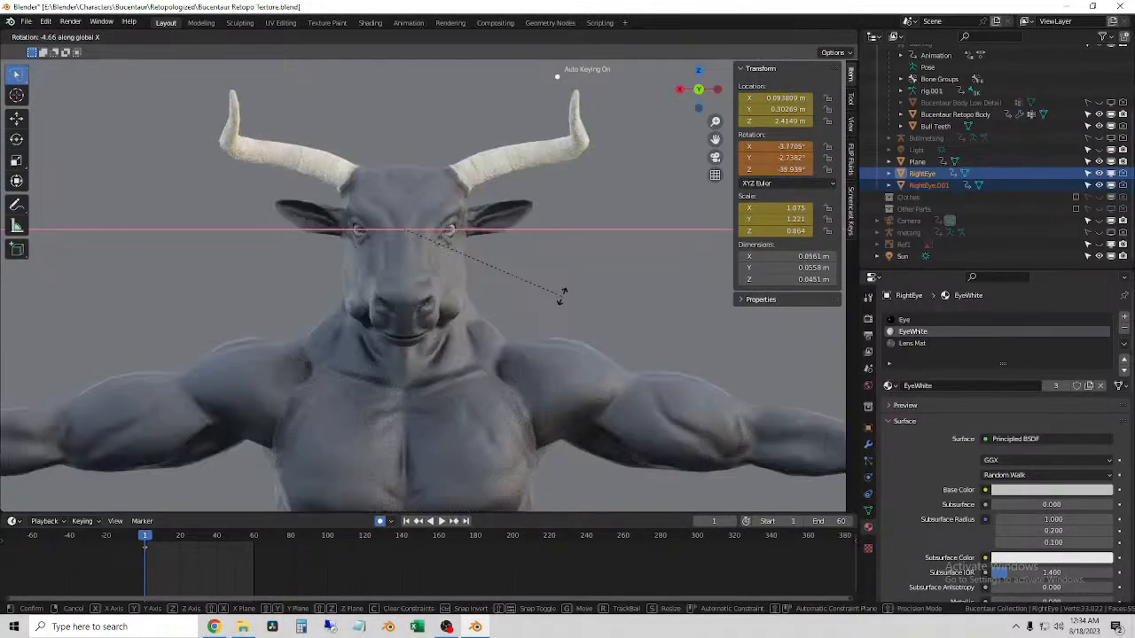
{"action": "right_click", "coordinate": [547, 361]}
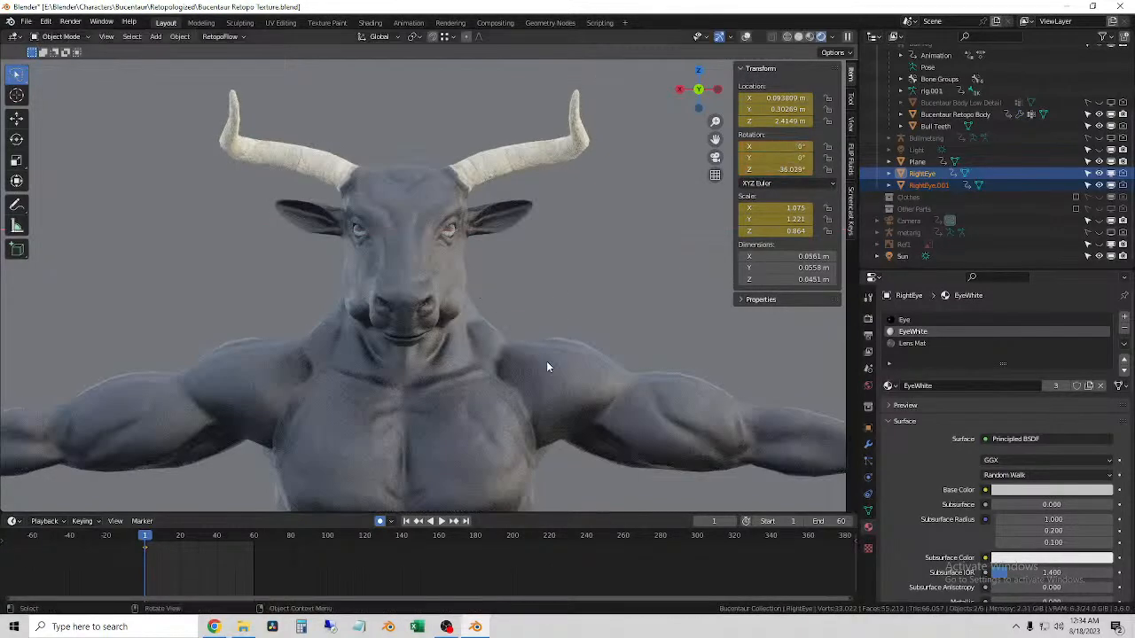
{"action": "key", "text": "r"}
{"action": "right_click", "coordinate": [576, 312]}
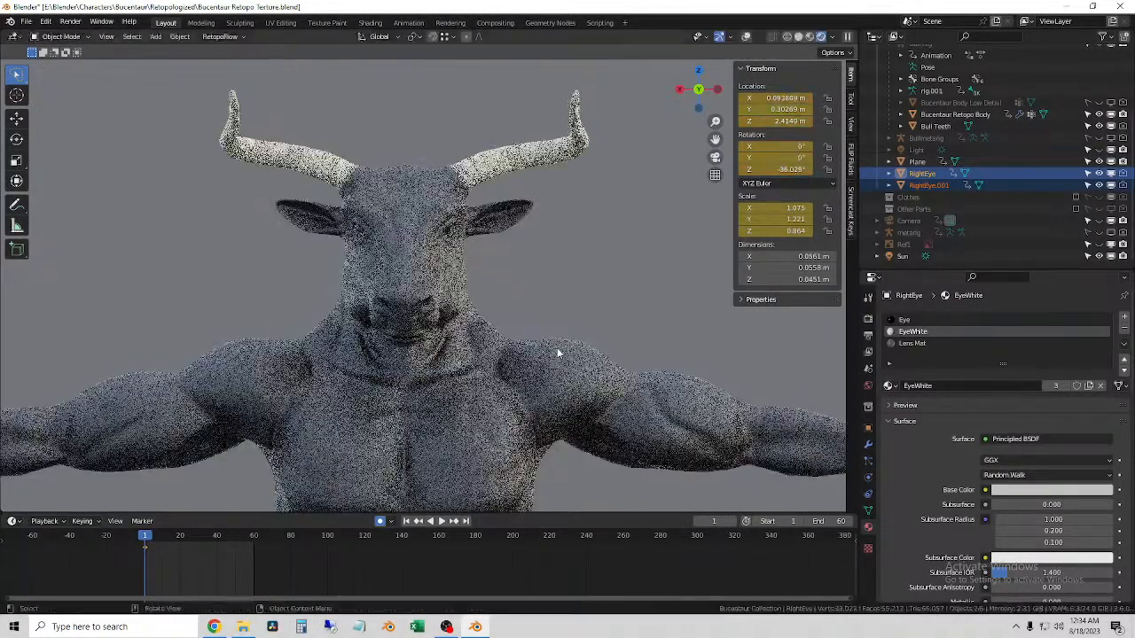
{"action": "left_click", "coordinate": [535, 288]}
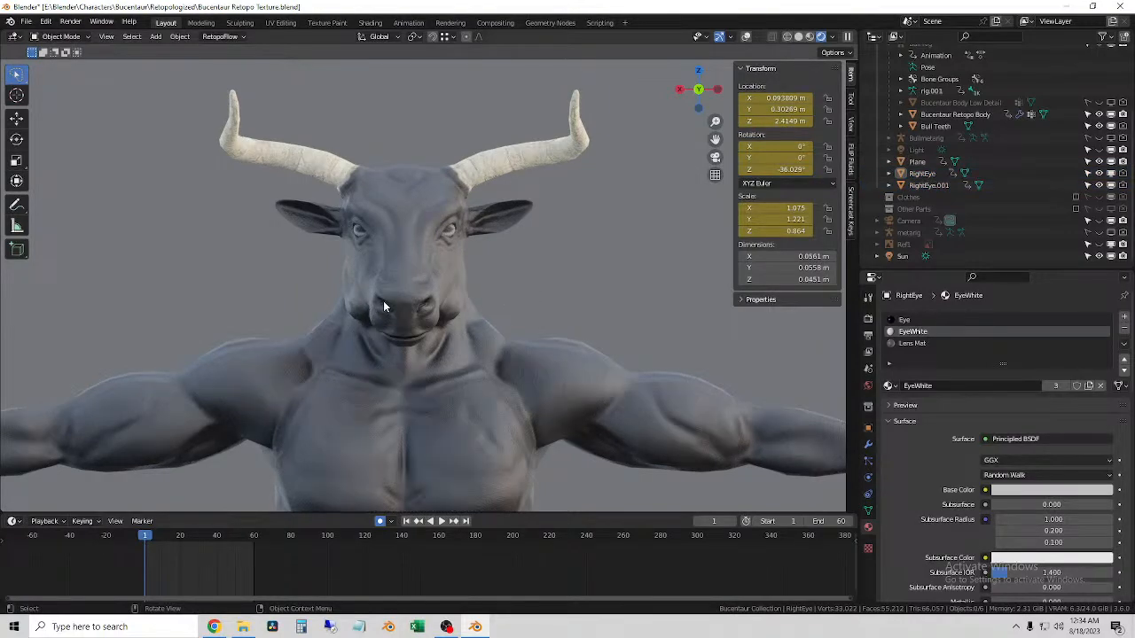
- Set the right eye's Lens Mat transmission to 0.947 and transmission roughness to 0.952
{"action": "middle_click_drag", "start_coordinate": [384, 289], "coordinate": [546, 244]}
{"action": "left_click", "coordinate": [356, 233]}
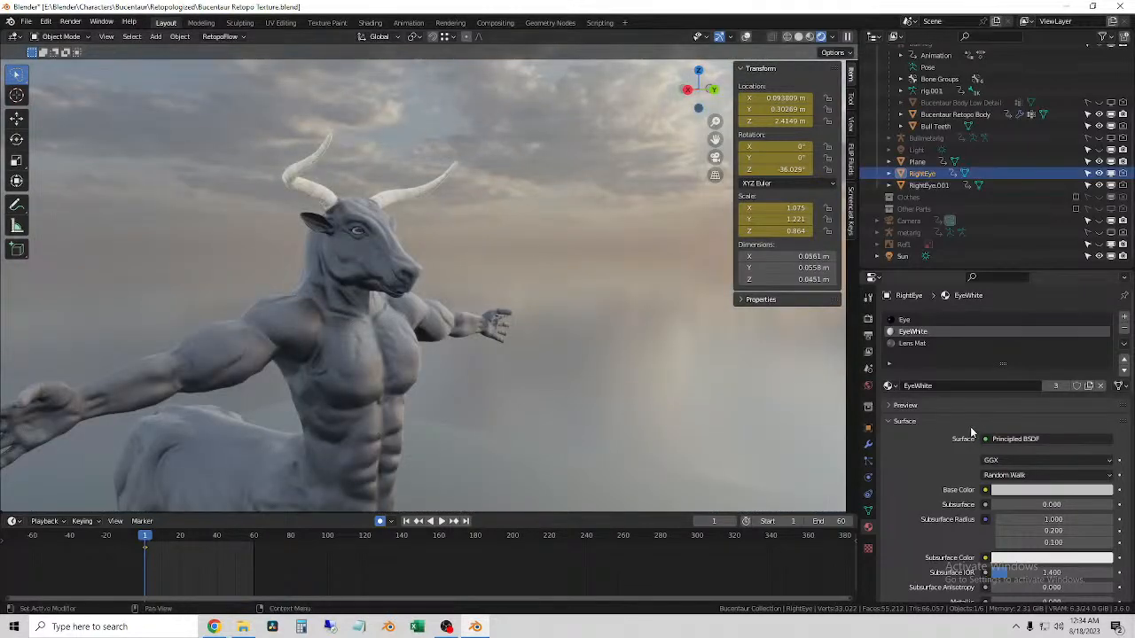
{"action": "scroll", "coordinate": [995, 508], "scroll_direction": "down", "scroll_amount": 8}
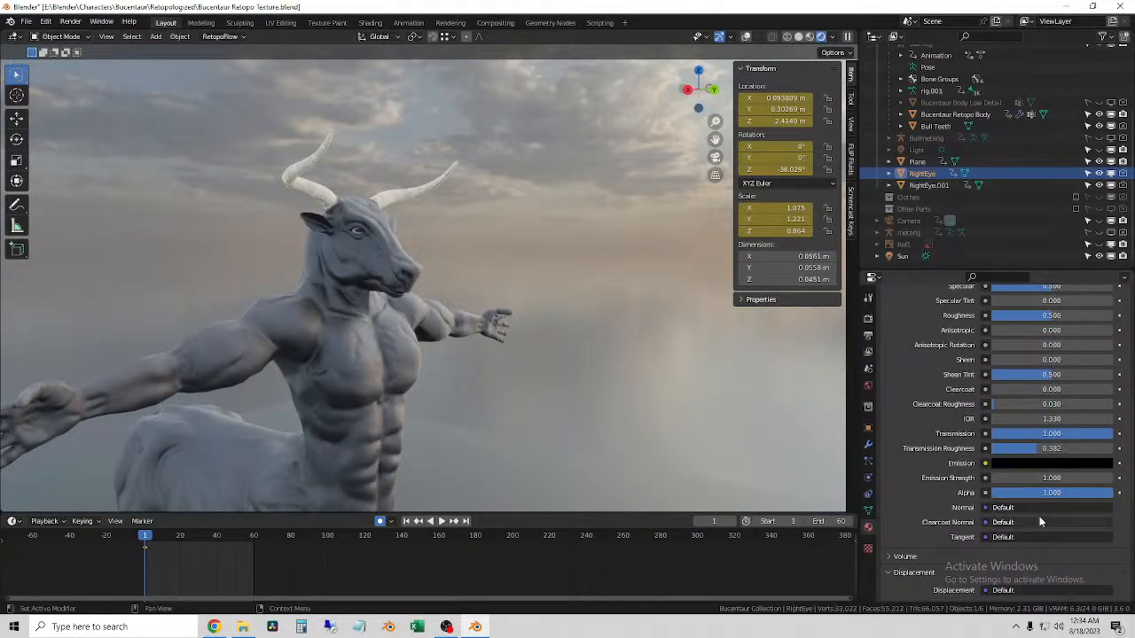
{"action": "left_click_drag", "start_coordinate": [1037, 450], "coordinate": [1072, 435]}
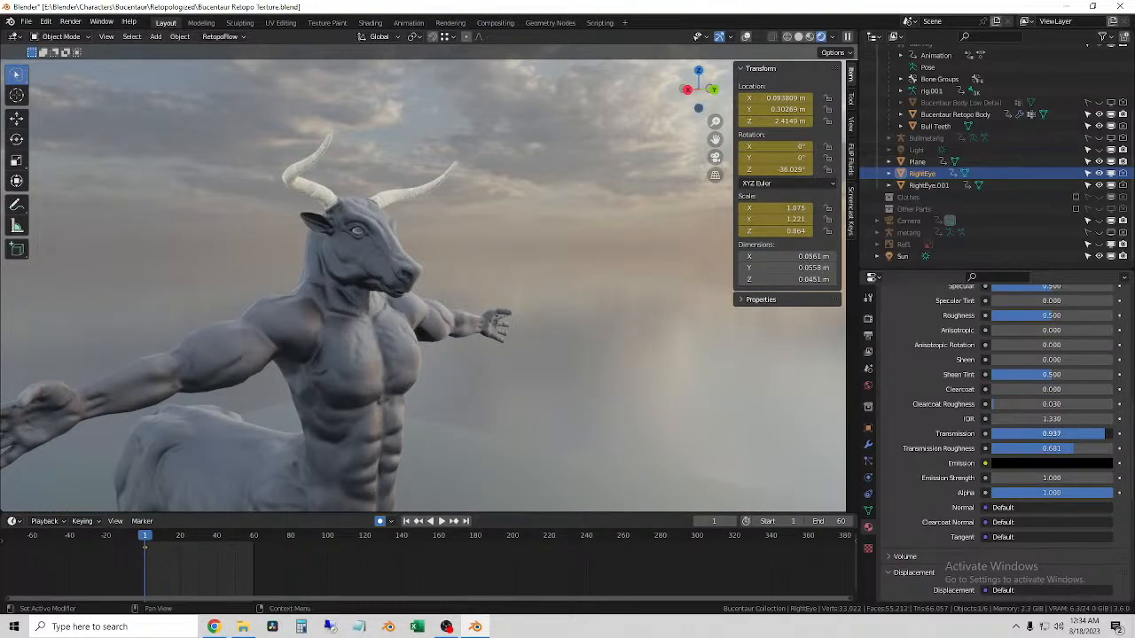
{"action": "key", "text": "KP_Decimal"}
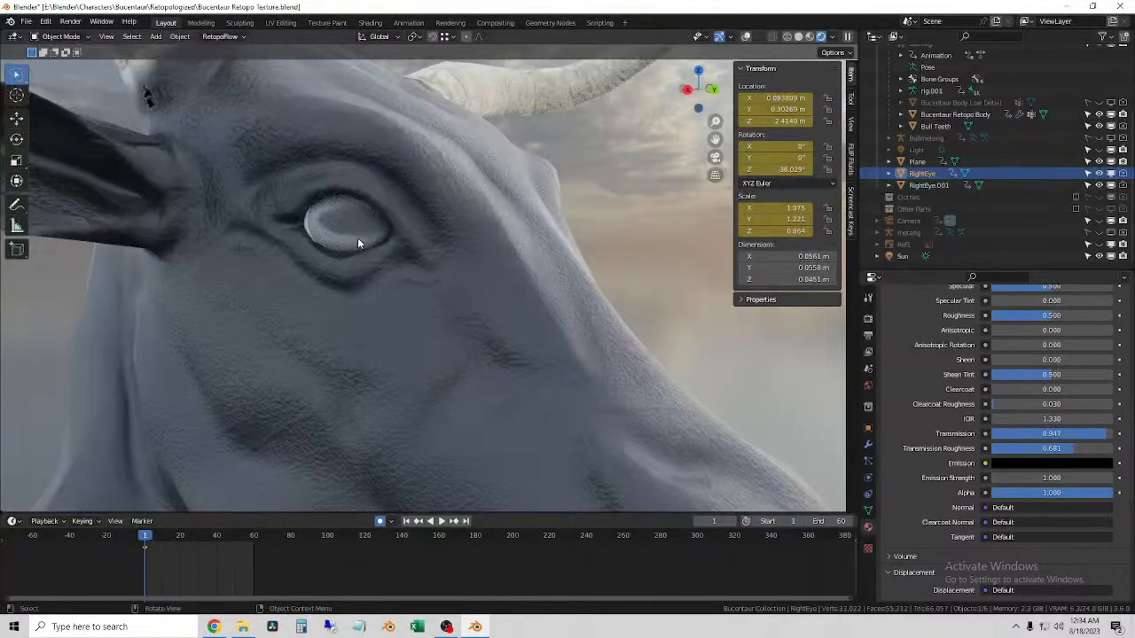
{"action": "left_click_drag", "start_coordinate": [1077, 447], "coordinate": [1108, 452]}
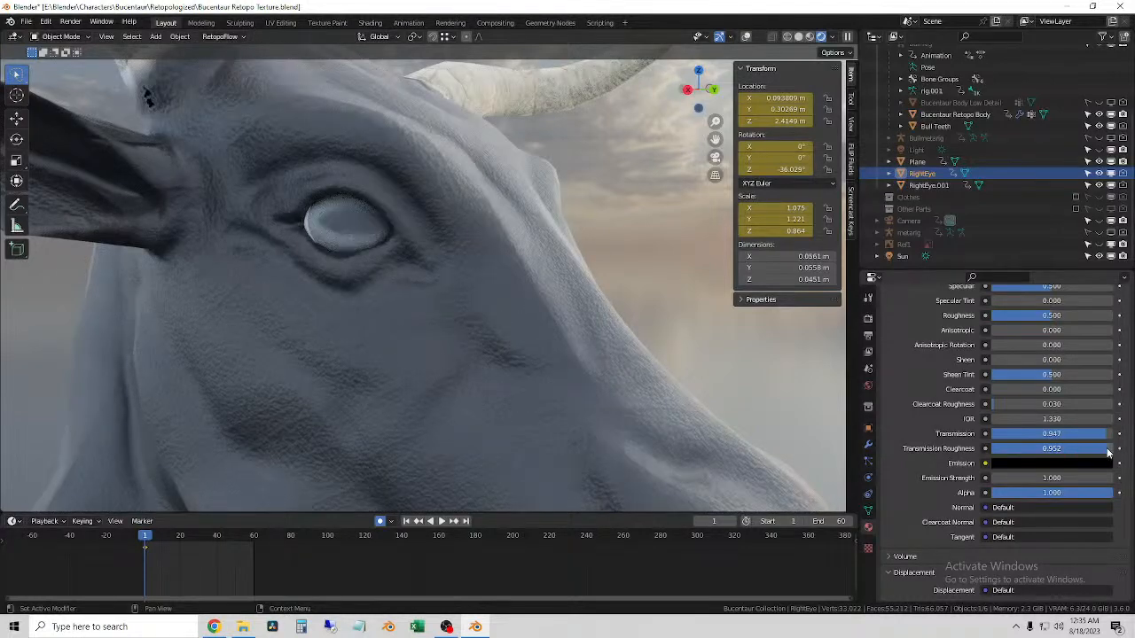
- Set the Lens Mat's transmission to 1.000 and its IOR to 1.45
{"action": "left_click", "coordinate": [1108, 419]}
{"action": "left_click", "coordinate": [1108, 419]}
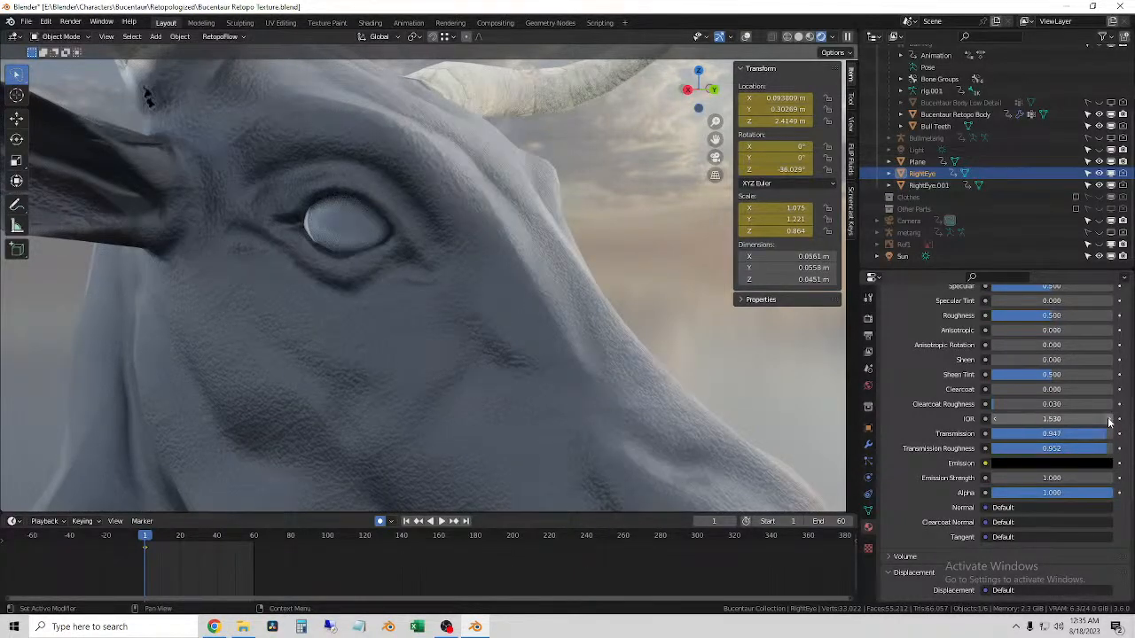
{"action": "left_click_drag", "start_coordinate": [1084, 438], "coordinate": [1113, 434]}
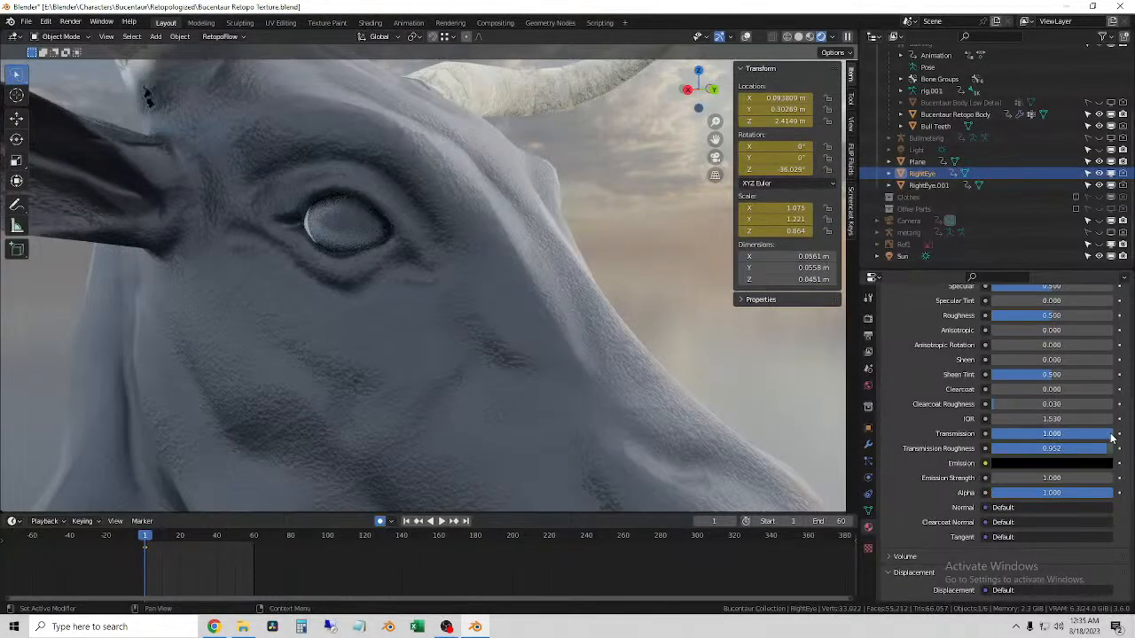
{"action": "left_click", "coordinate": [1080, 419]}
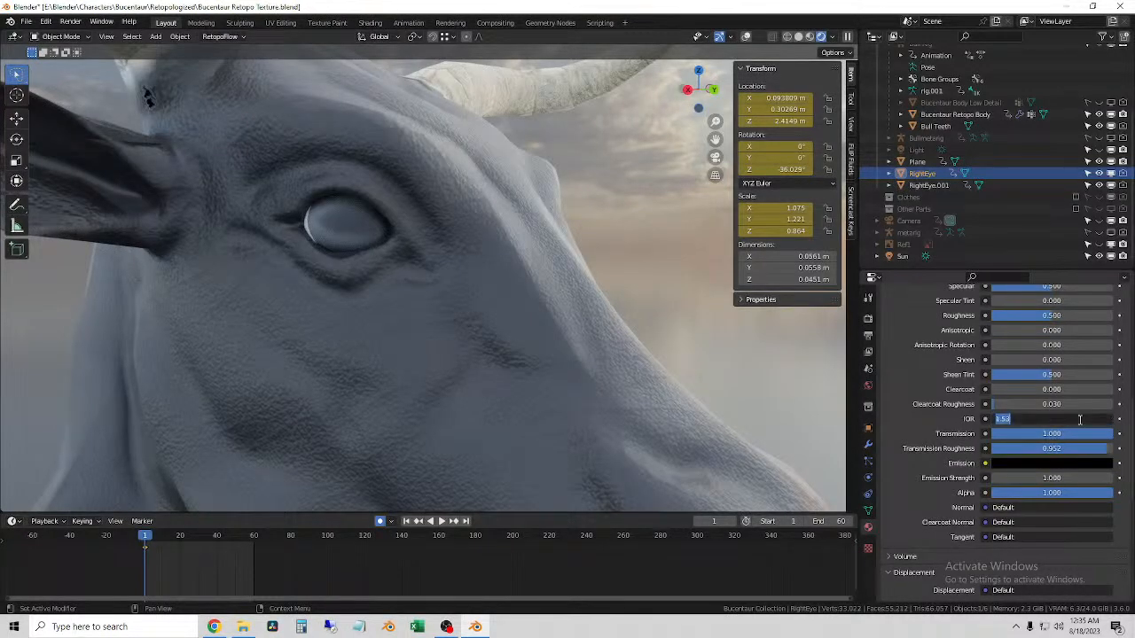
{"action": "type", "text": "1.45"}
{"action": "key", "text": "Return"}
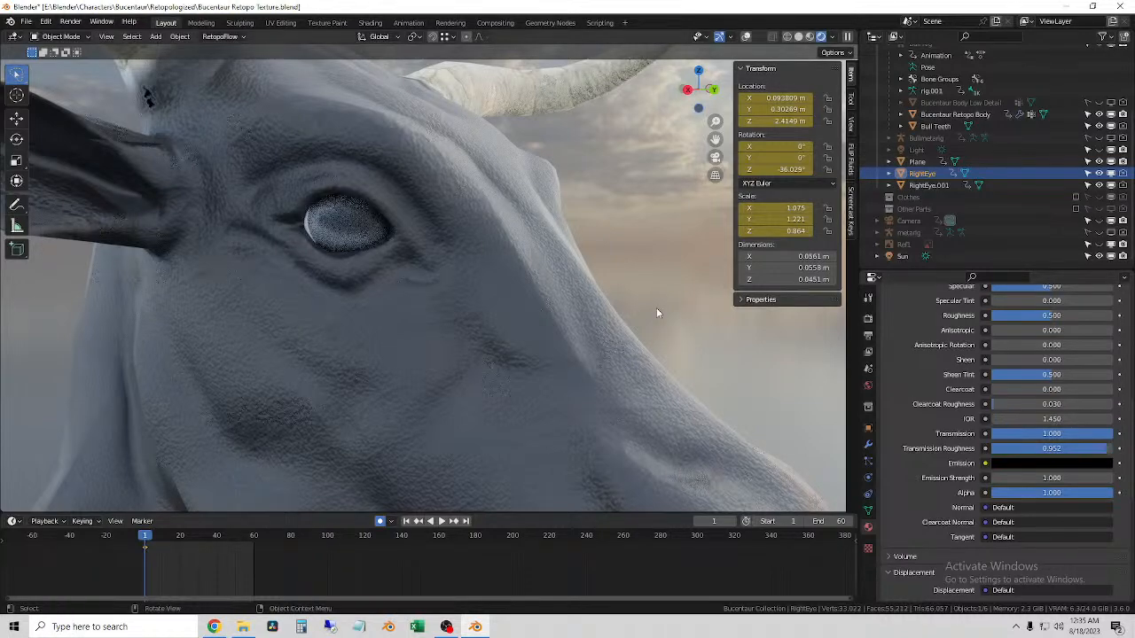
- Compare the rendered lens and white of the two eyes from both sides and the front of the head
{"action": "scroll", "coordinate": [647, 255], "scroll_direction": "down", "scroll_amount": 5}
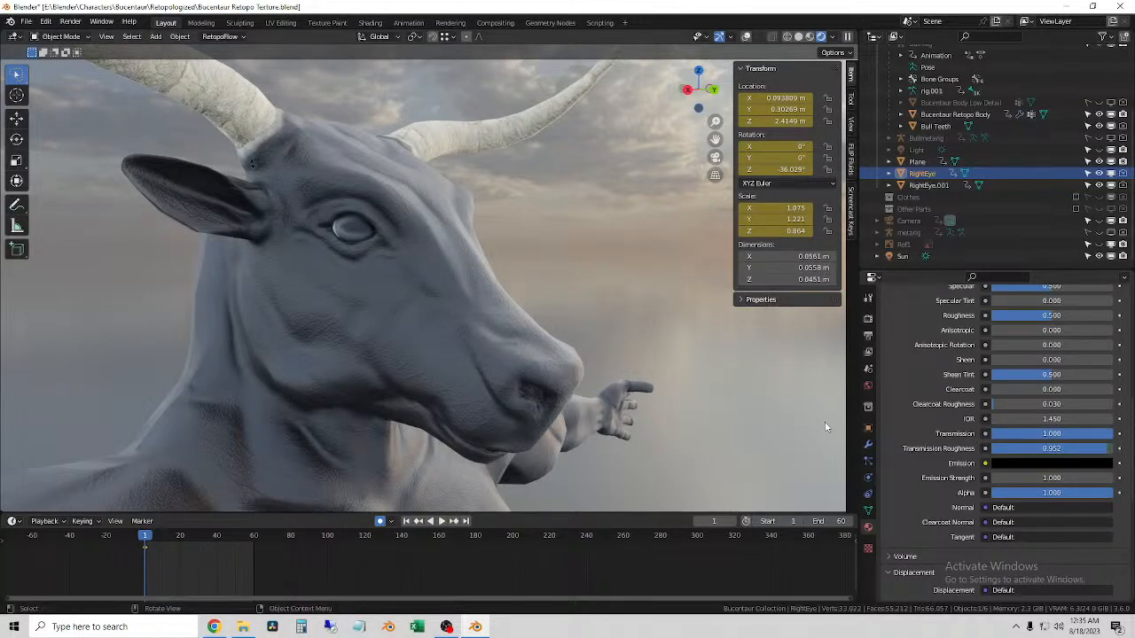
{"action": "middle_click_drag", "start_coordinate": [620, 305], "coordinate": [474, 291]}
{"action": "left_click", "coordinate": [277, 213]}
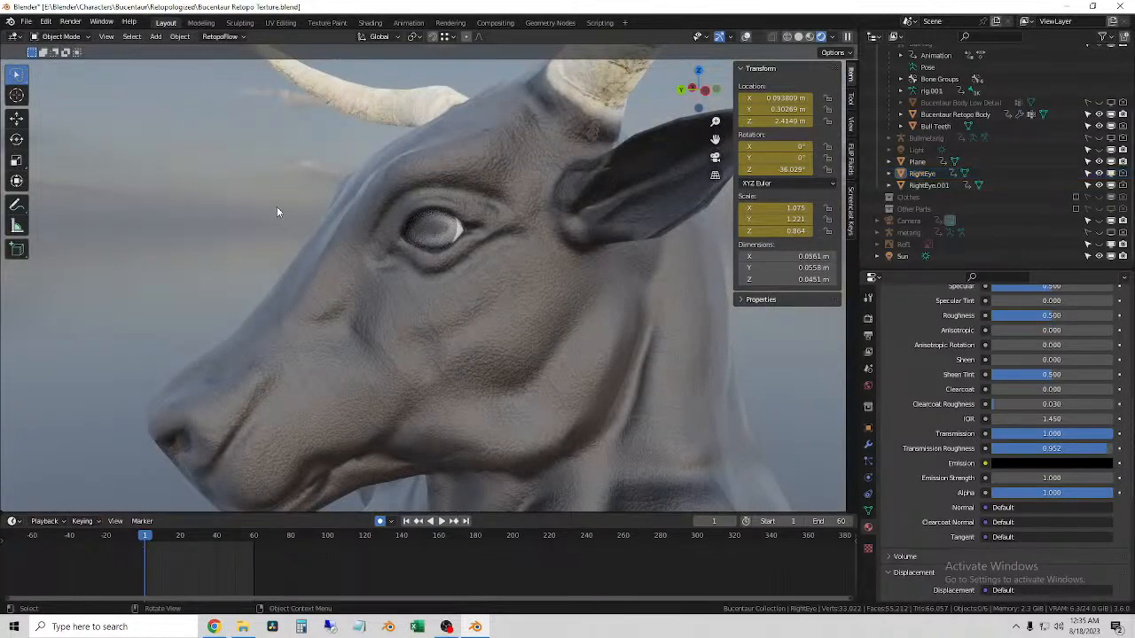
{"action": "left_click", "coordinate": [428, 232]}
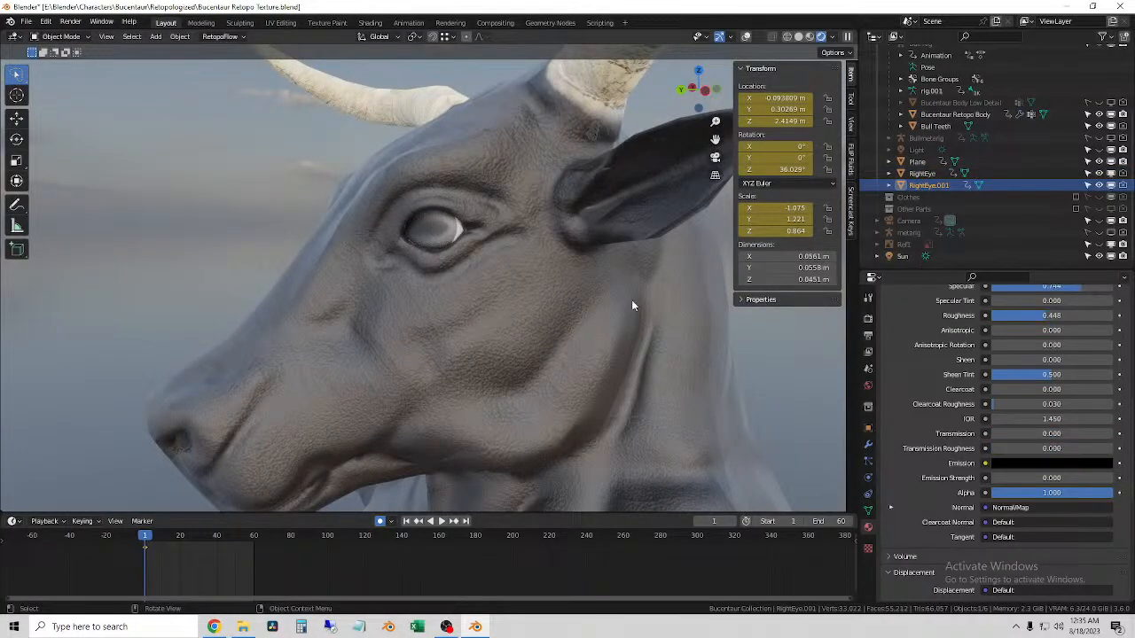
{"action": "scroll", "coordinate": [975, 443], "scroll_direction": "up", "scroll_amount": 10}
{"action": "middle_click_drag", "start_coordinate": [457, 293], "coordinate": [465, 272]}
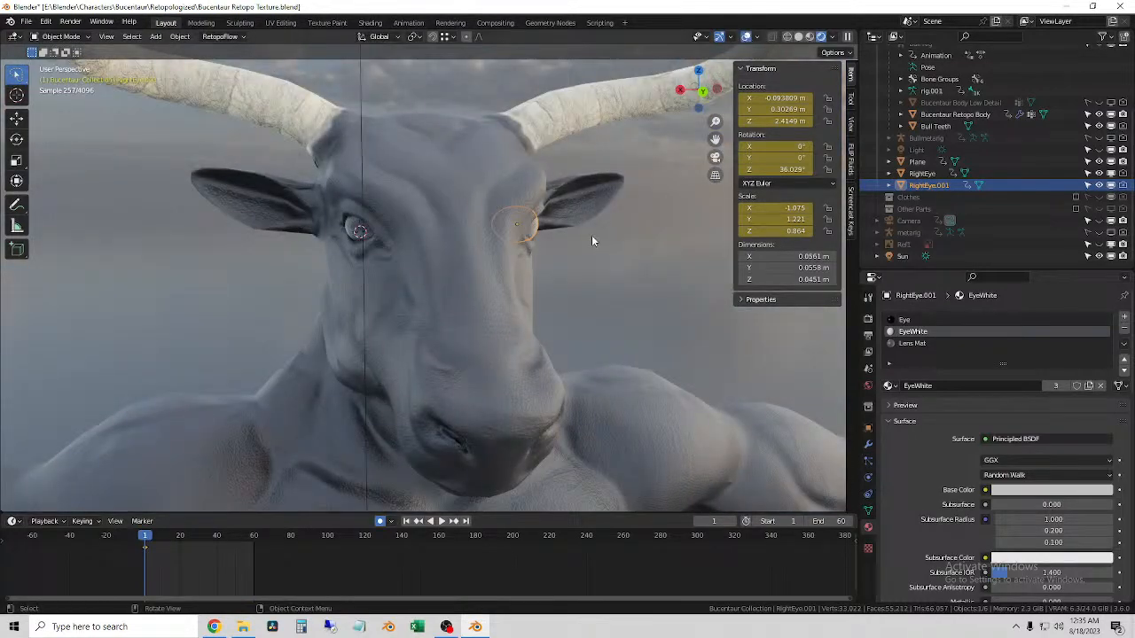
{"action": "left_click", "coordinate": [584, 276]}
{"action": "left_click", "coordinate": [537, 231]}
{"action": "left_click", "coordinate": [584, 274]}
{"action": "middle_click_drag", "start_coordinate": [650, 291], "coordinate": [541, 285]}
{"action": "left_click", "coordinate": [359, 229]}
{"action": "left_click", "coordinate": [610, 296]}
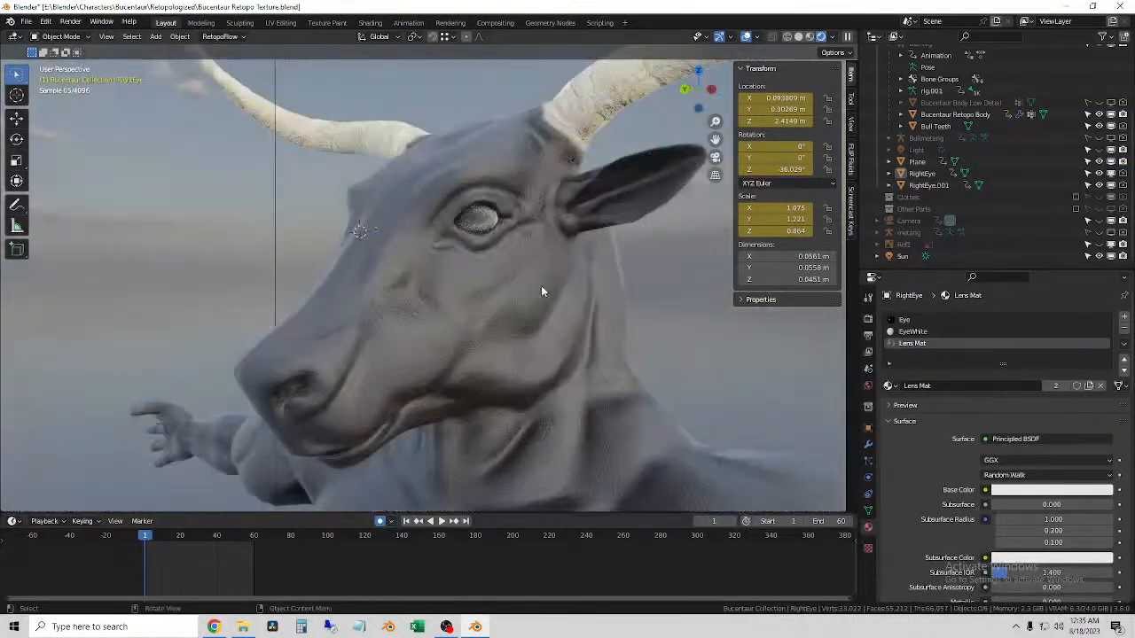
- Frame the mirrored eye close up and inspect its rendered lens and white
{"action": "left_click", "coordinate": [484, 220]}
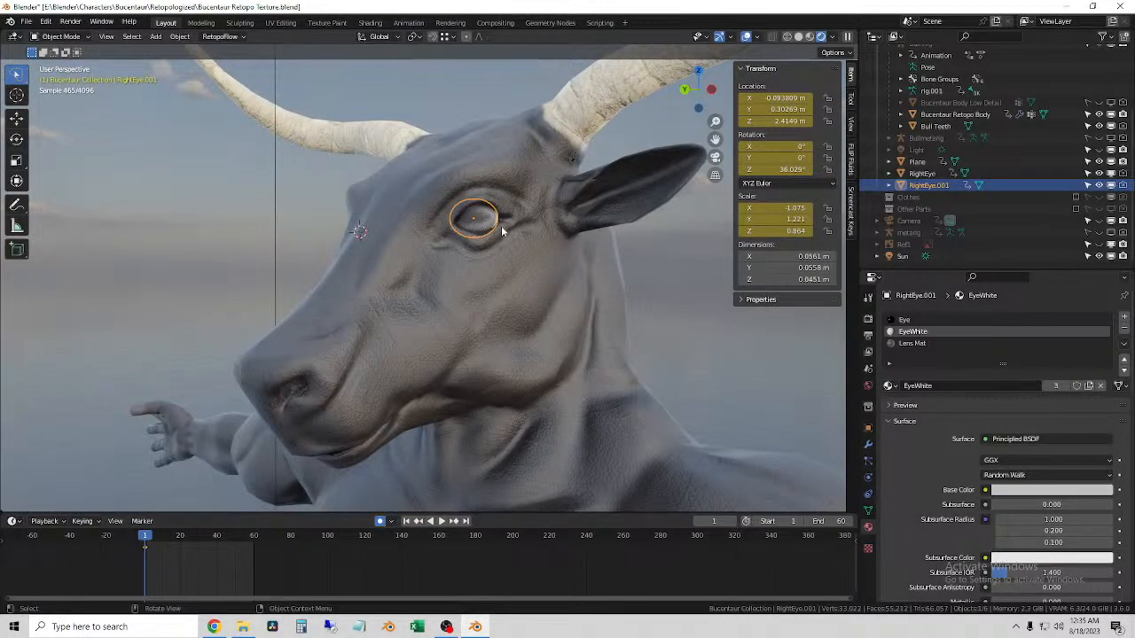
{"action": "key", "text": "KP_Decimal"}
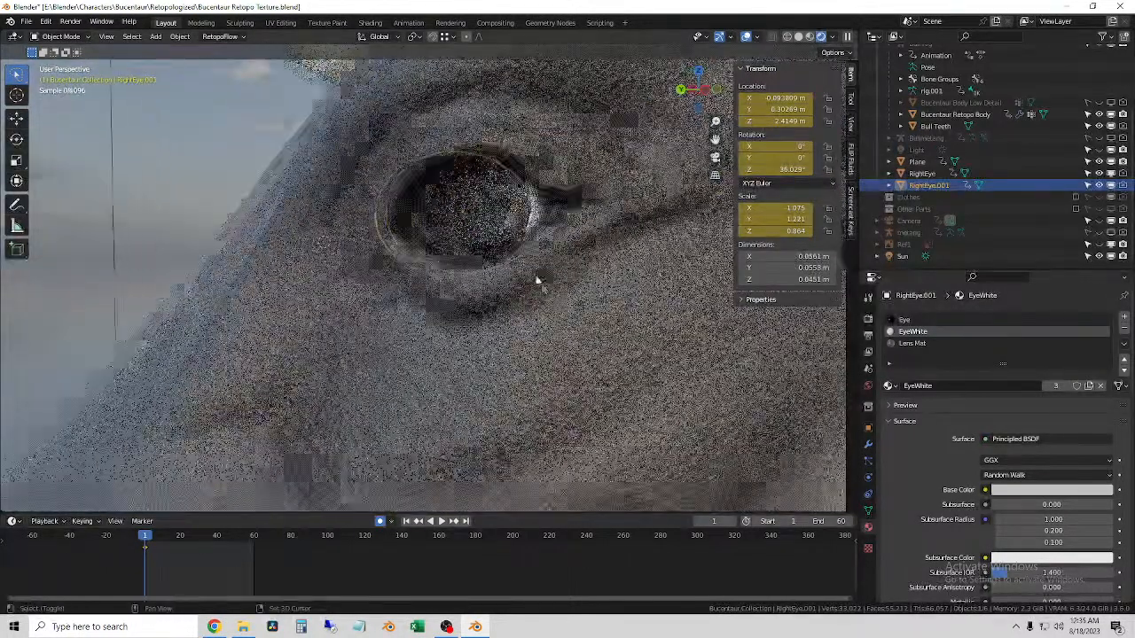
{"action": "left_click", "coordinate": [480, 216]}
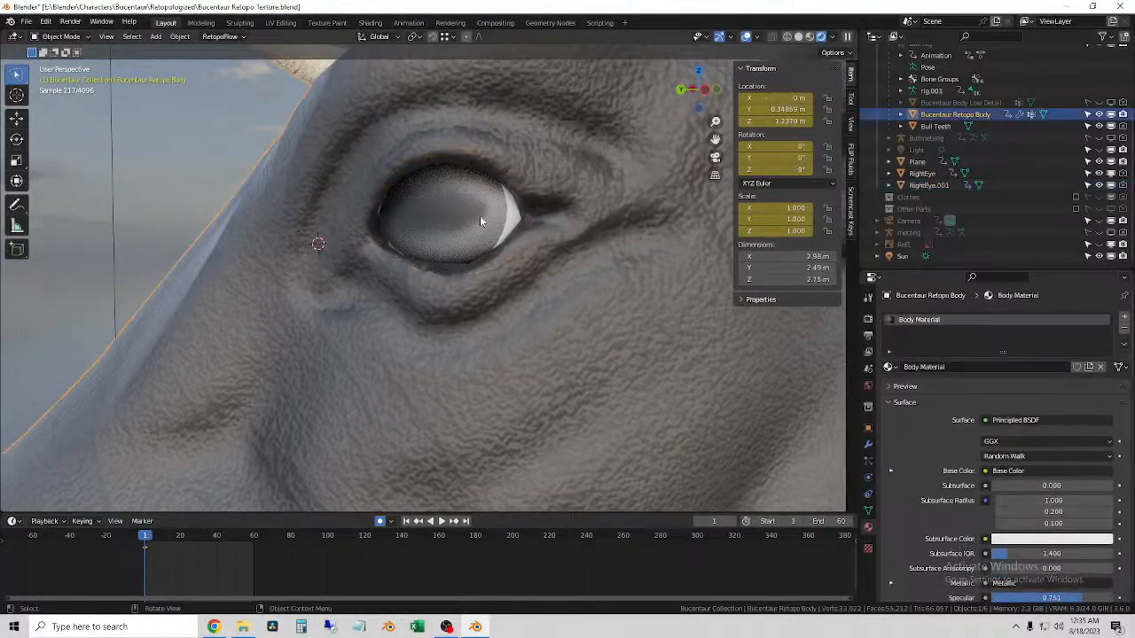
- Select the mirrored eye and examine its fit in the socket in wireframe, solid and X-ray display
{"action": "left_click", "coordinate": [479, 216]}
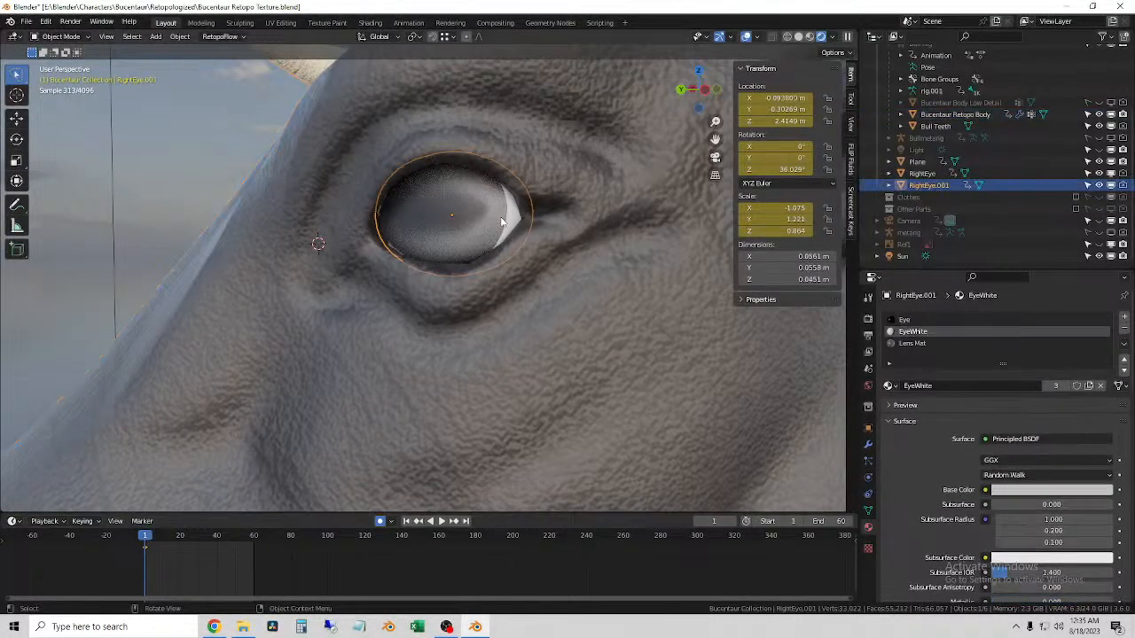
{"action": "left_click", "coordinate": [789, 38]}
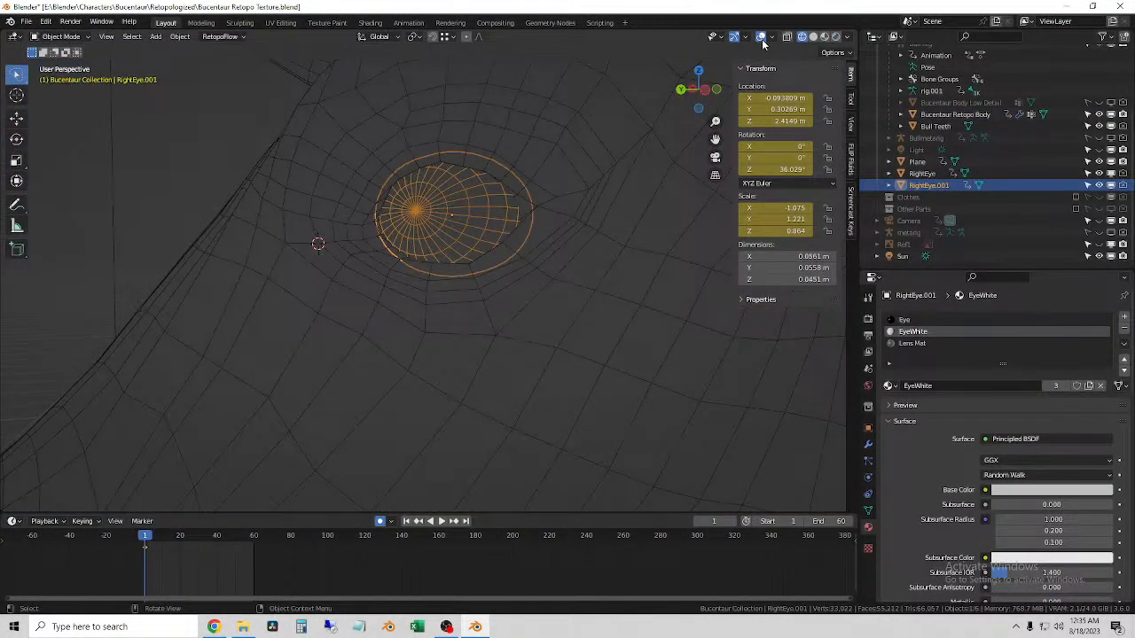
{"action": "left_click", "coordinate": [813, 36]}
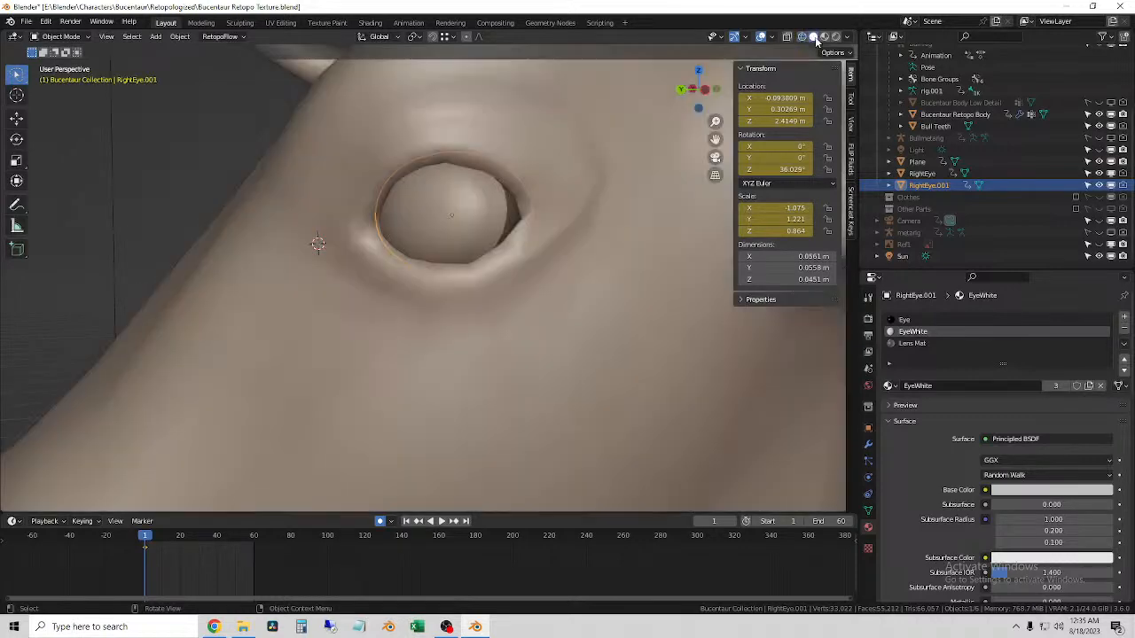
{"action": "middle_click_drag", "start_coordinate": [477, 185], "coordinate": [547, 220]}
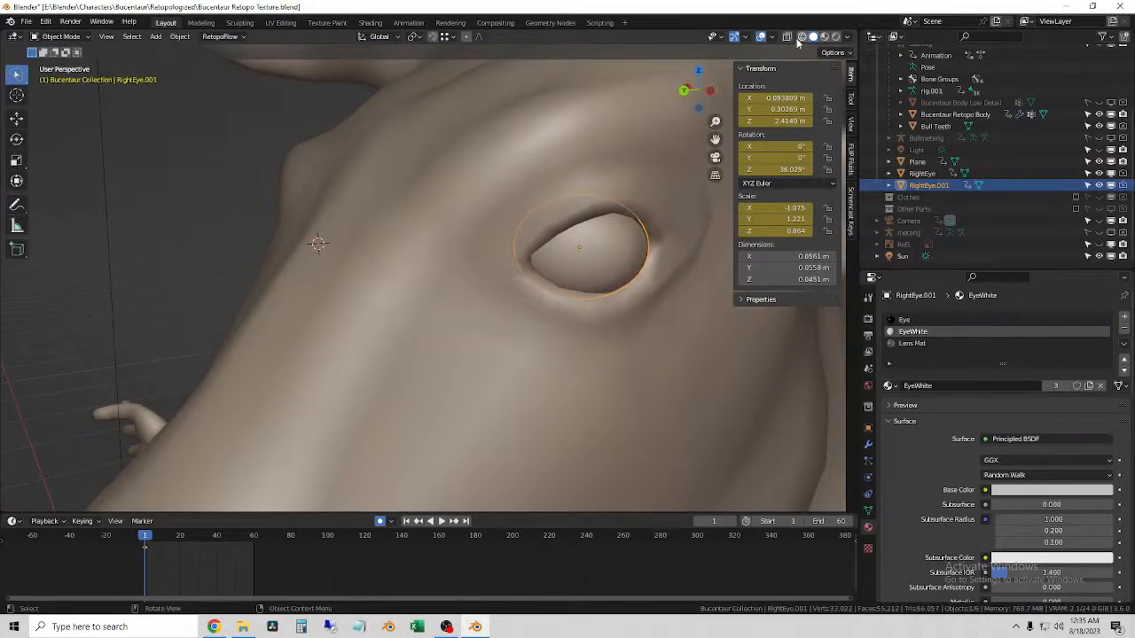
{"action": "left_click", "coordinate": [787, 38]}
{"action": "middle_click_drag", "start_coordinate": [611, 255], "coordinate": [456, 279]}
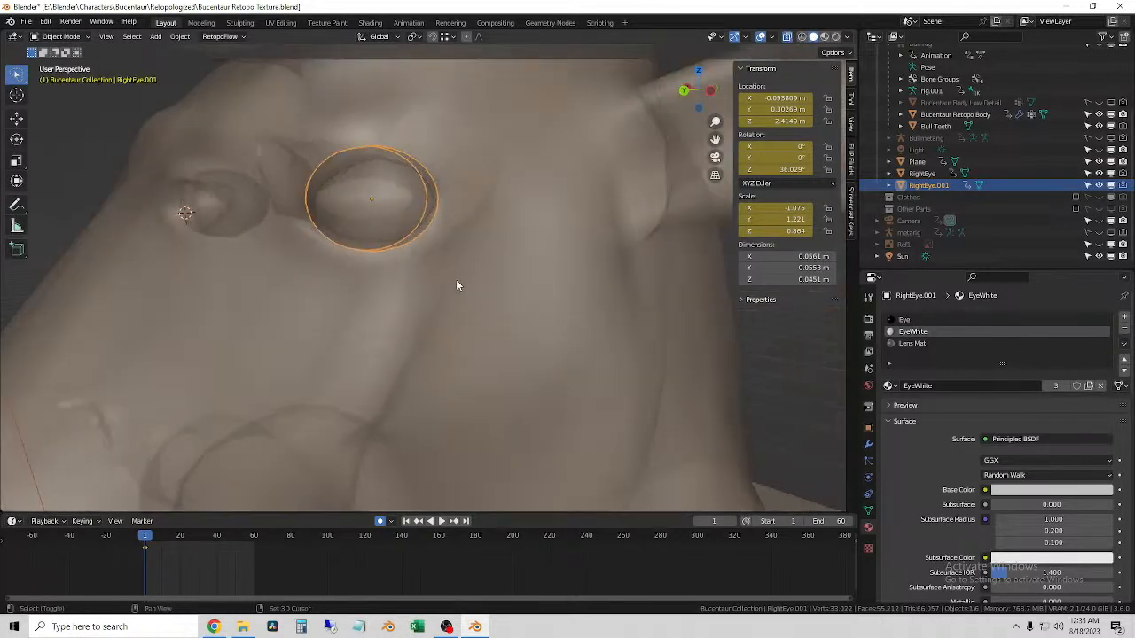
- Hide the Bucentaur Retopo Body to isolate the two eyes in solid shading without X-ray
{"action": "left_click", "coordinate": [802, 37]}
{"action": "scroll", "coordinate": [468, 211], "scroll_direction": "up", "scroll_amount": 2}
{"action": "left_click", "coordinate": [787, 38]}
{"action": "mouse_move", "coordinate": [621, 217]}
{"action": "middle_mouse_down"}
{"action": "mouse_move", "coordinate": [561, 219]}
{"action": "mouse_move", "coordinate": [402, 276]}
{"action": "middle_mouse_up"}
{"action": "left_click", "coordinate": [625, 222]}
{"action": "left_click", "coordinate": [812, 37]}
{"action": "left_click", "coordinate": [787, 37]}
{"action": "key", "text": "h"}
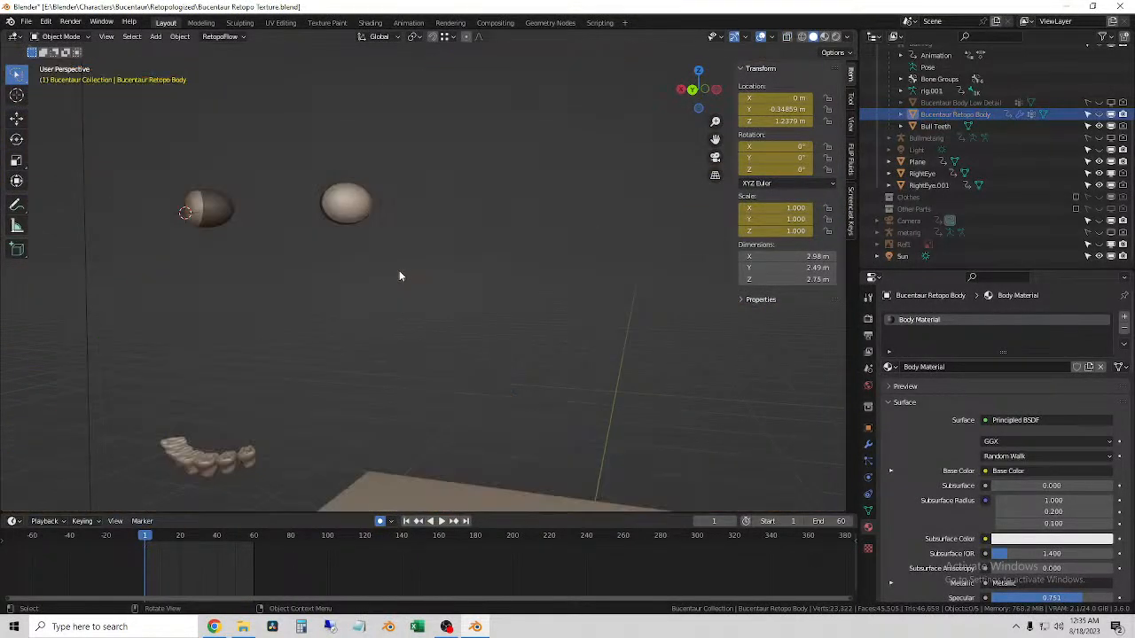
- Compare the mirrored and original eye meshes in wireframe from several angles, including close up
{"action": "left_click", "coordinate": [355, 211]}
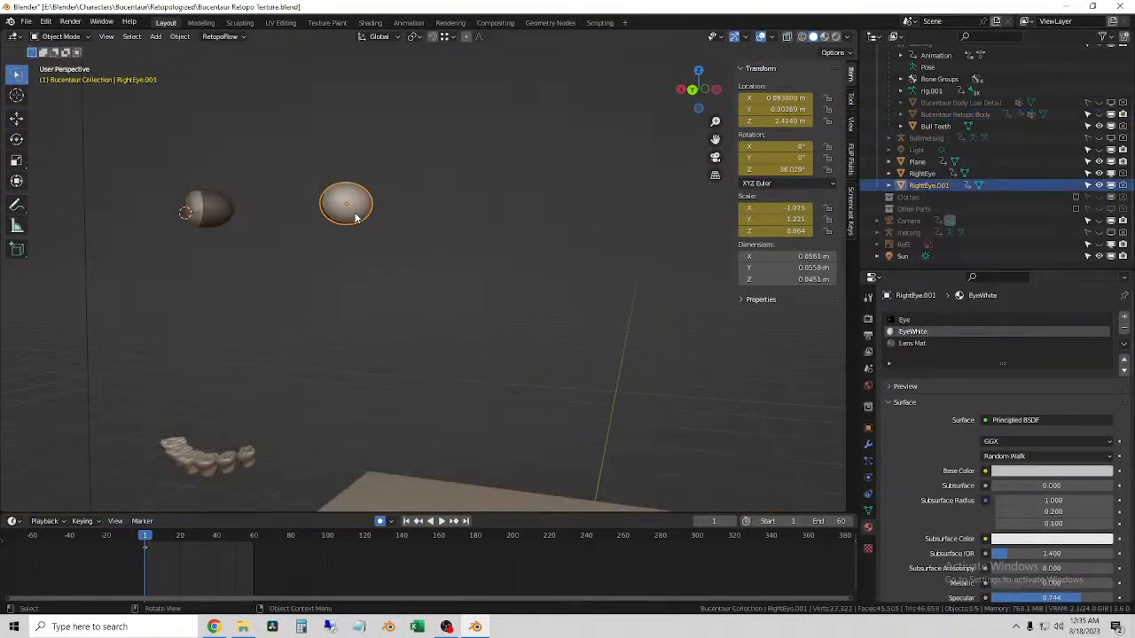
{"action": "left_click", "coordinate": [802, 37]}
{"action": "scroll", "coordinate": [403, 245], "scroll_direction": "up", "scroll_amount": 5}
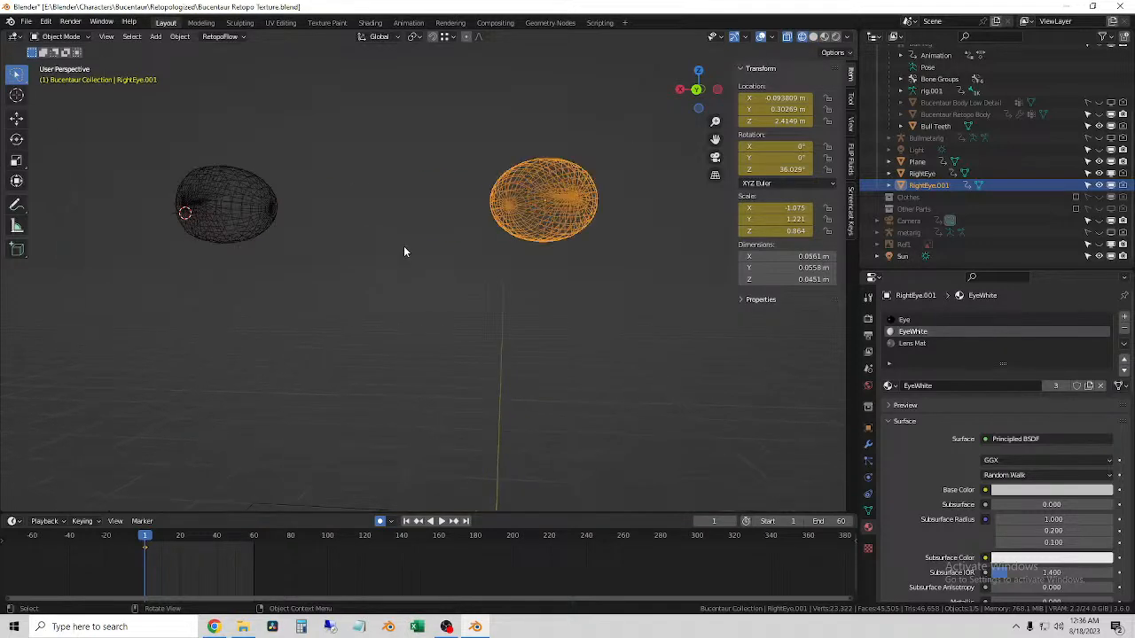
{"action": "left_click", "coordinate": [574, 258]}
{"action": "mouse_move", "coordinate": [426, 252]}
{"action": "middle_mouse_down"}
{"action": "mouse_move", "coordinate": [544, 258]}
{"action": "mouse_move", "coordinate": [413, 240]}
{"action": "mouse_move", "coordinate": [428, 241]}
{"action": "middle_mouse_up"}
{"action": "scroll", "coordinate": [182, 190], "scroll_direction": "up", "scroll_amount": 2}
{"action": "middle_click_drag", "start_coordinate": [184, 187], "coordinate": [205, 151]}
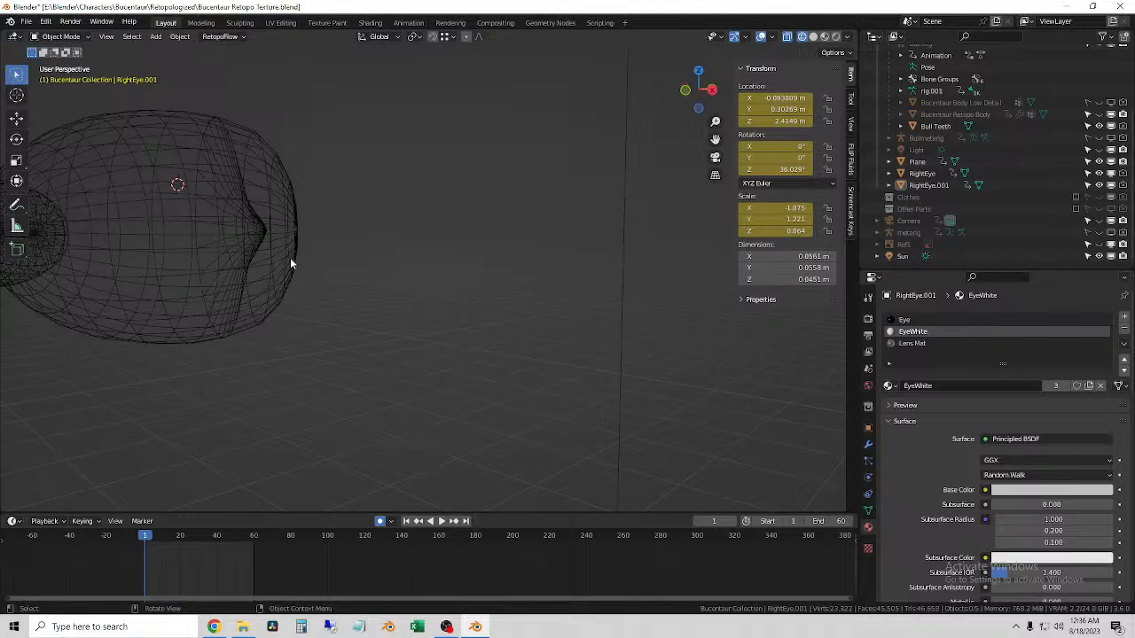
{"action": "scroll", "coordinate": [284, 264], "scroll_direction": "down", "scroll_amount": 4}
{"action": "middle_click_drag", "start_coordinate": [400, 251], "coordinate": [239, 250]}
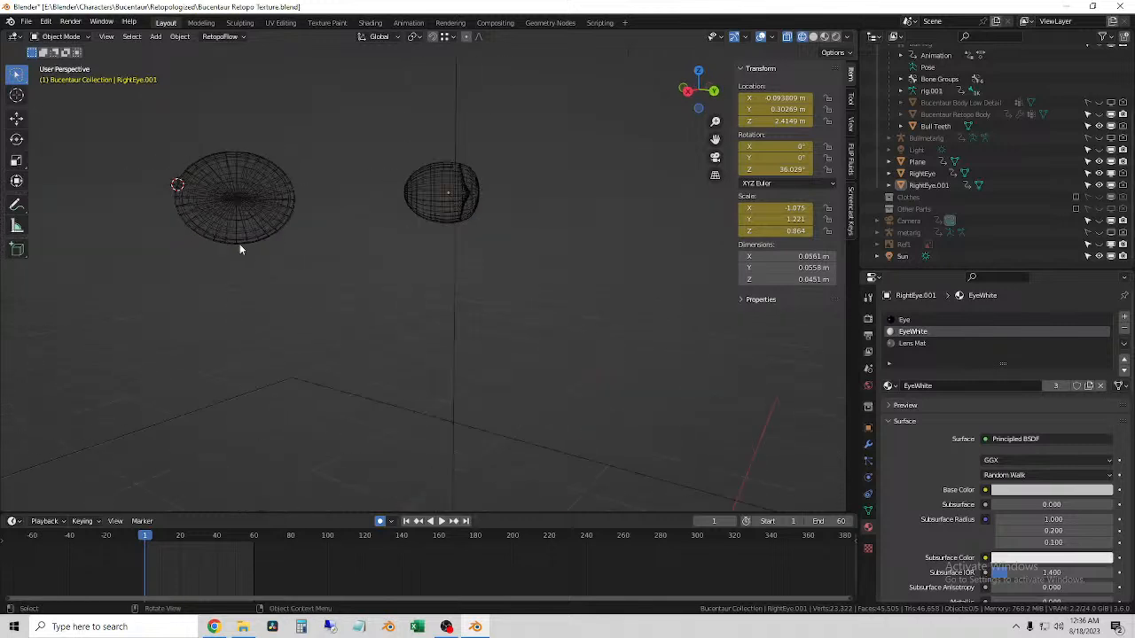
- Compare the shape and orientation of the two isolated eyes in solid shading with X-ray off
{"action": "left_click", "coordinate": [812, 37]}
{"action": "left_click", "coordinate": [802, 37]}
{"action": "left_click", "coordinate": [787, 36]}
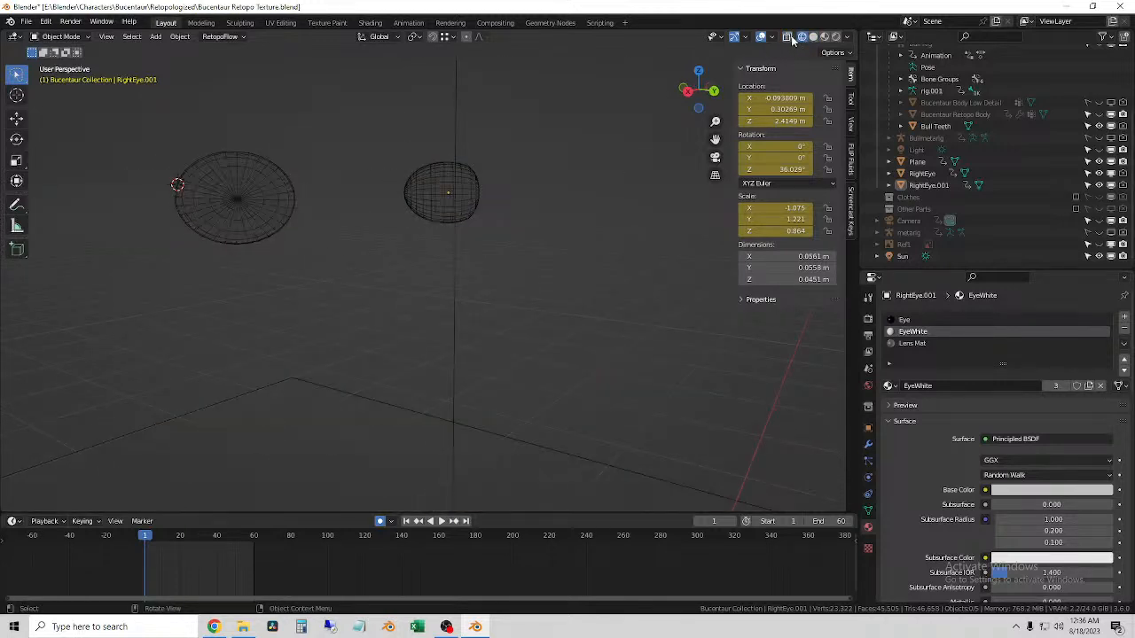
{"action": "left_click", "coordinate": [813, 37]}
{"action": "mouse_move", "coordinate": [576, 221]}
{"action": "middle_mouse_down"}
{"action": "mouse_move", "coordinate": [498, 233]}
{"action": "mouse_move", "coordinate": [444, 279]}
{"action": "mouse_move", "coordinate": [483, 257]}
{"action": "mouse_move", "coordinate": [447, 266]}
{"action": "middle_mouse_up"}
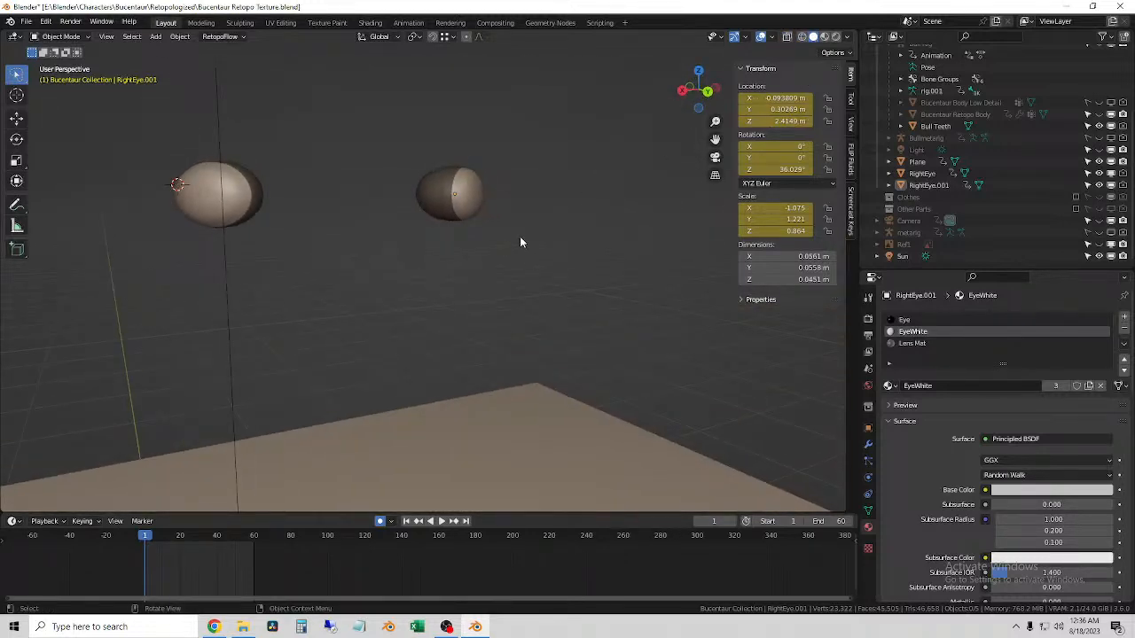
{"action": "mouse_move", "coordinate": [700, 107]}
{"action": "middle_mouse_down"}
{"action": "mouse_move", "coordinate": [572, 183]}
{"action": "mouse_move", "coordinate": [553, 173]}
{"action": "mouse_move", "coordinate": [567, 159]}
{"action": "middle_mouse_up"}
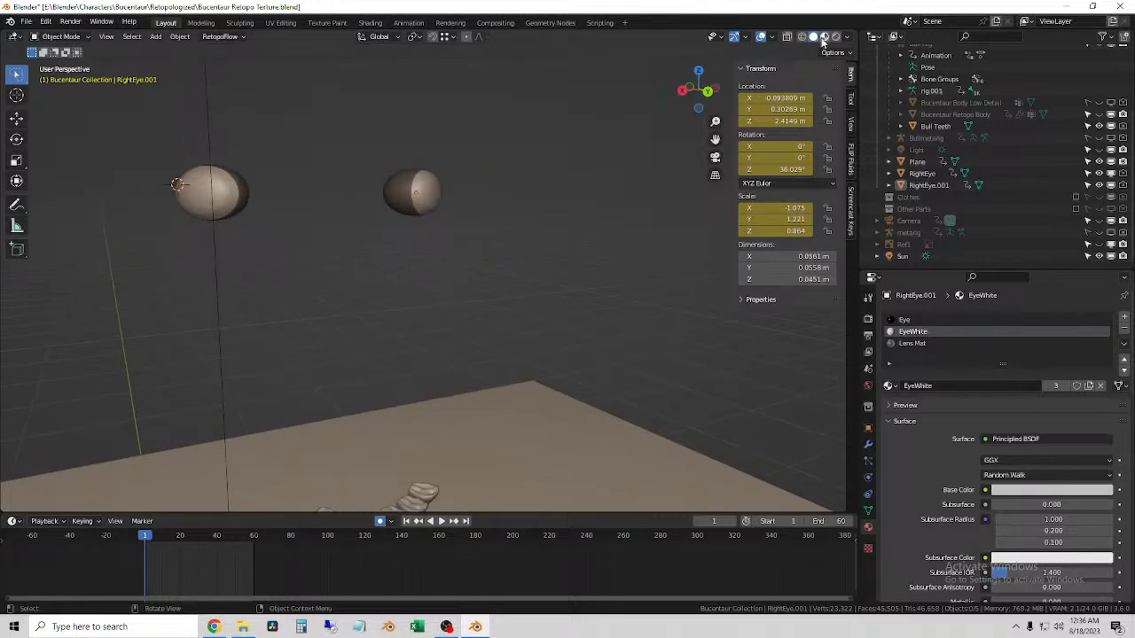
{"action": "middle_click_drag", "start_coordinate": [606, 193], "coordinate": [550, 275]}
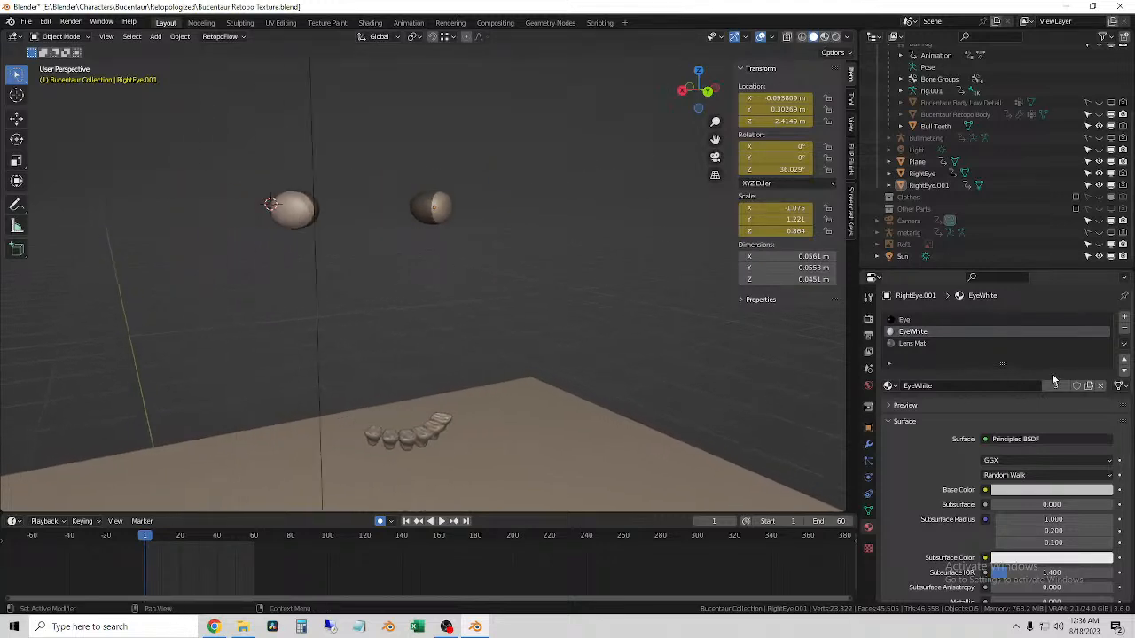
- Unhide the Bucentaur Retopo Body and inspect the right eye on the head in rendered shading
{"action": "scroll", "coordinate": [1099, 144], "scroll_direction": "up", "scroll_amount": 2}
{"action": "left_click", "coordinate": [1099, 139]}
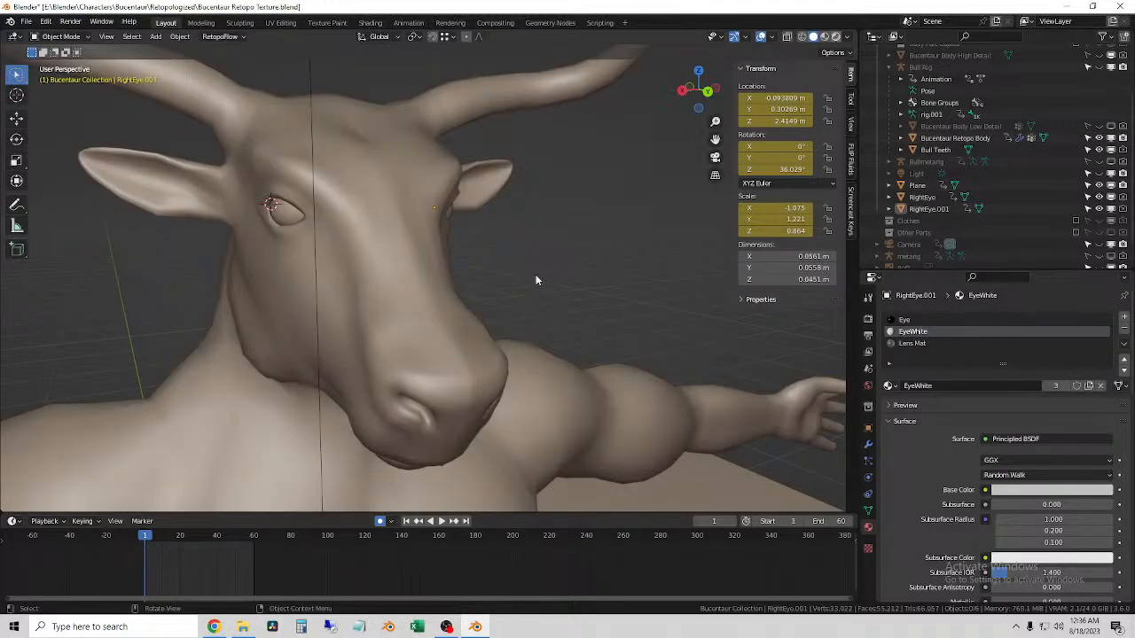
{"action": "key", "text": "z"}
{"action": "middle_click_drag", "start_coordinate": [377, 260], "coordinate": [458, 246]}
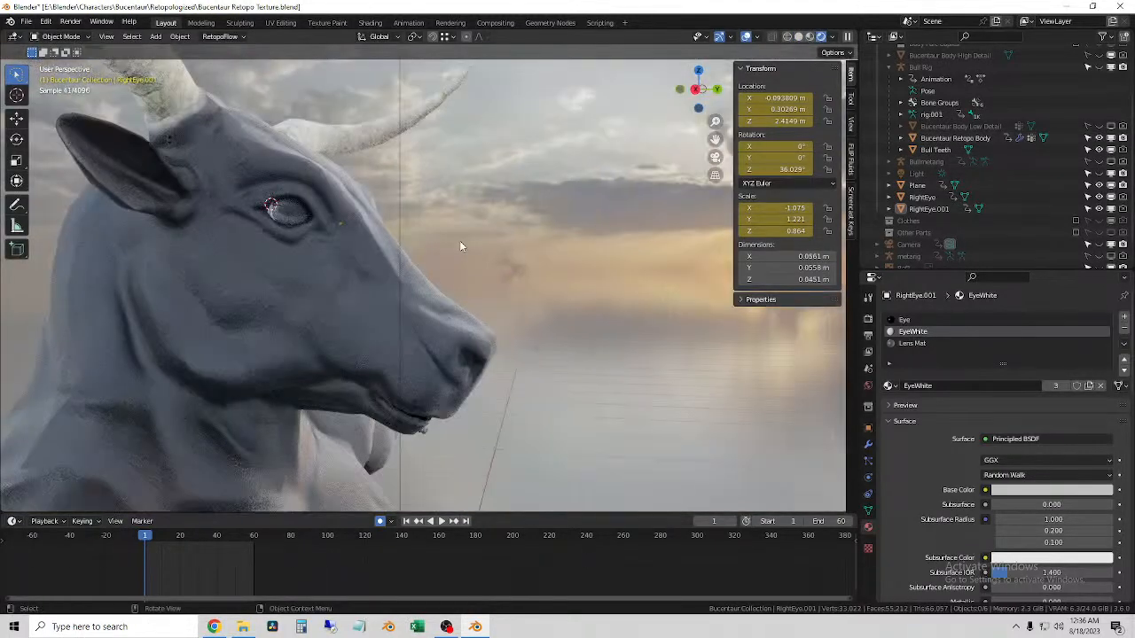
{"action": "scroll", "coordinate": [285, 223], "scroll_direction": "up", "scroll_amount": 6}
{"action": "scroll", "coordinate": [283, 234], "scroll_direction": "down", "scroll_amount": 6}
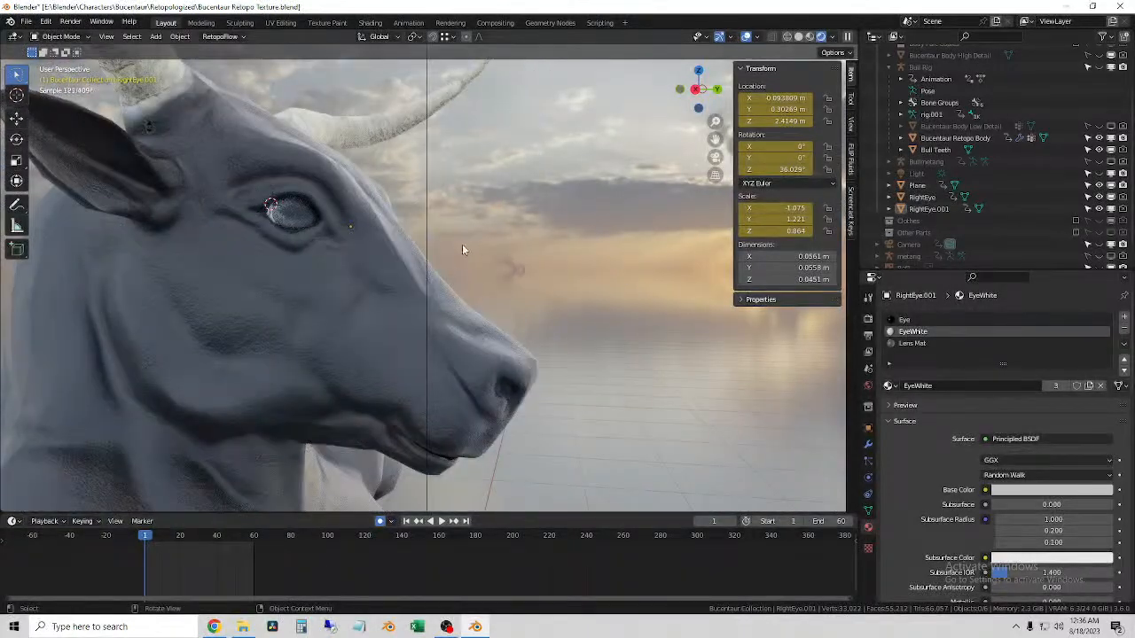
{"action": "scroll", "coordinate": [468, 246], "scroll_direction": "down", "scroll_amount": 3}
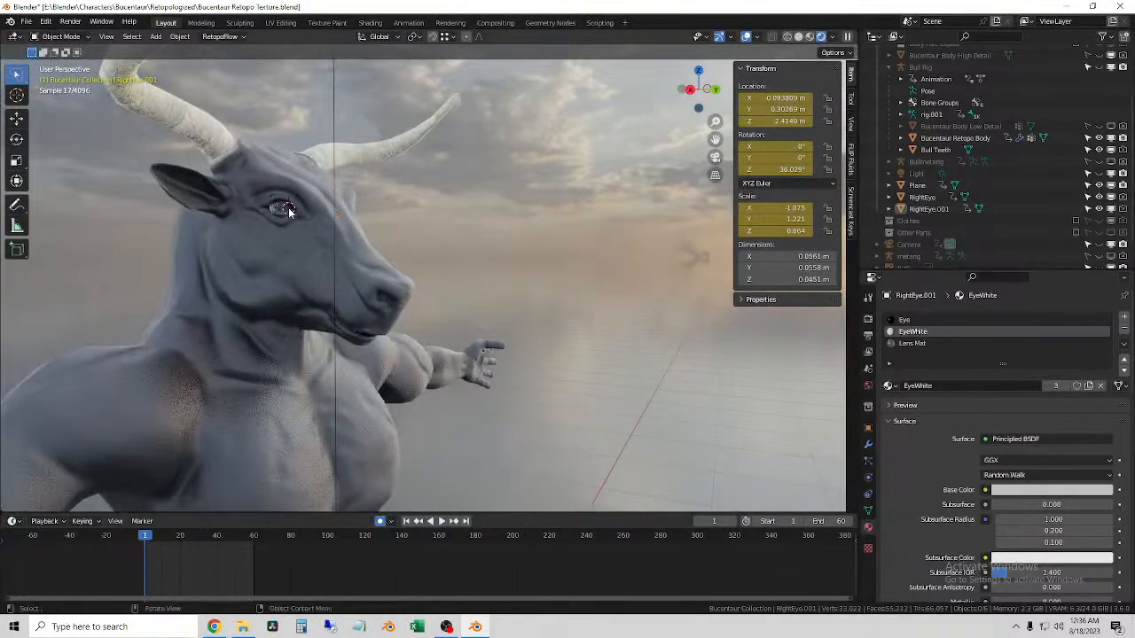
{"action": "scroll", "coordinate": [302, 207], "scroll_direction": "up", "scroll_amount": 8}
- Unhide the Bull Rig armature, select it and switch it to Pose Mode
{"action": "left_click", "coordinate": [275, 236]}
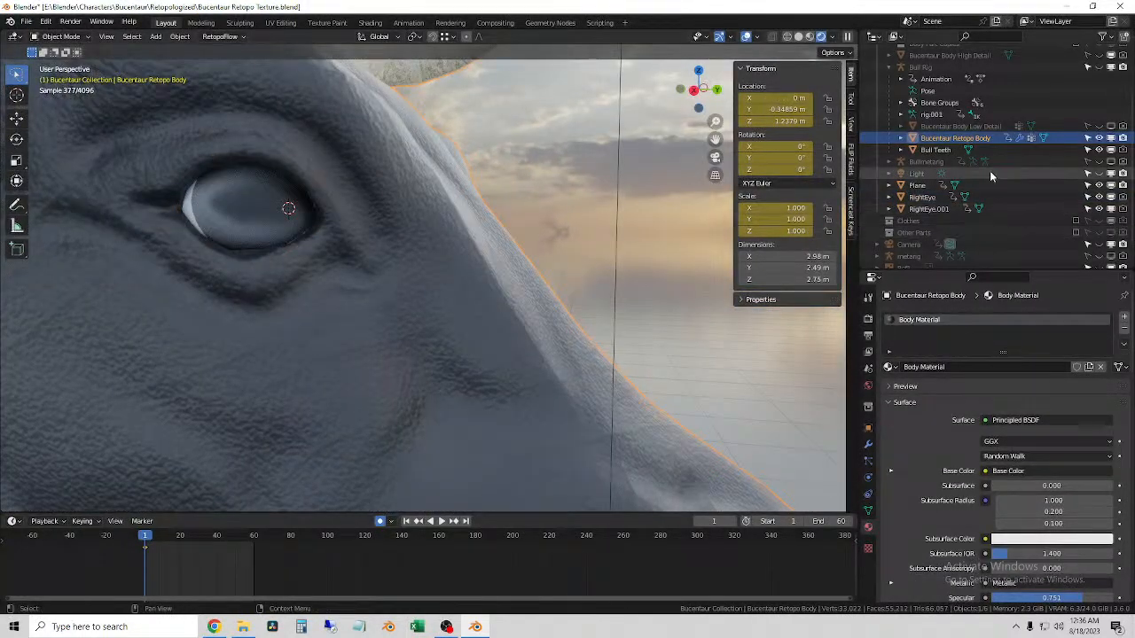
{"action": "scroll", "coordinate": [1088, 133], "scroll_direction": "up", "scroll_amount": 3}
{"action": "left_click", "coordinate": [1087, 116]}
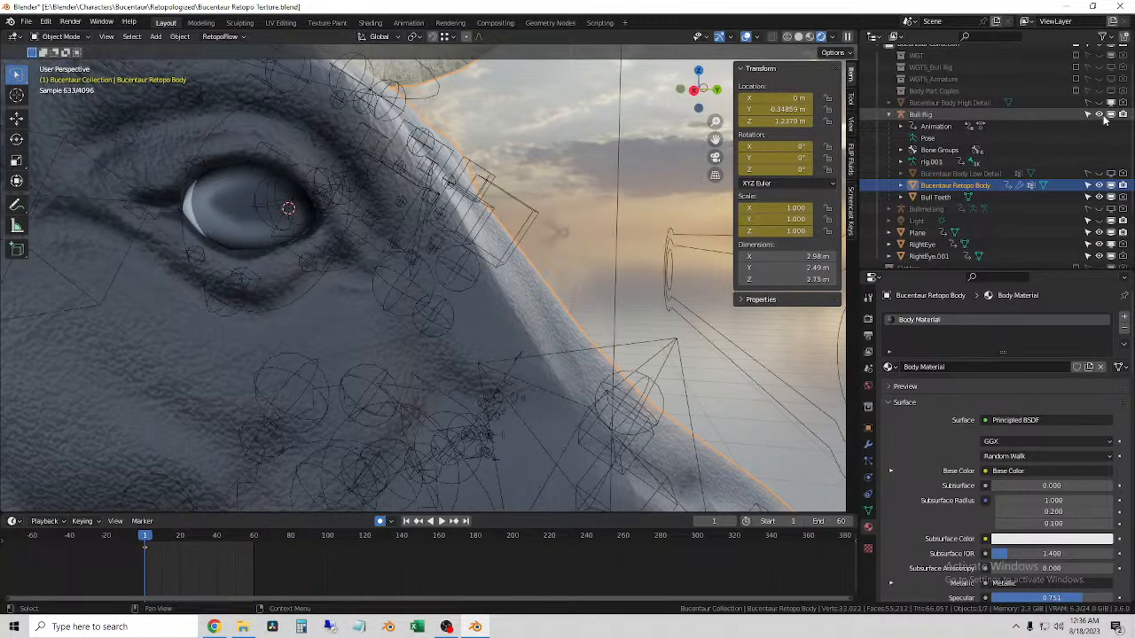
{"action": "left_click", "coordinate": [316, 209]}
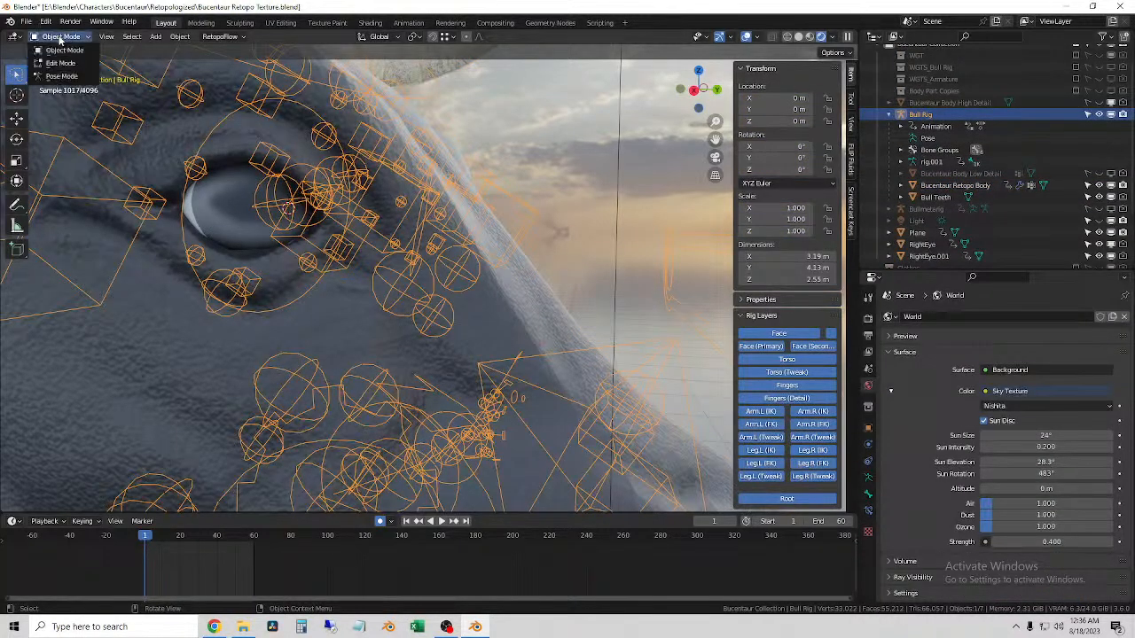
{"action": "left_click", "coordinate": [62, 77]}
- Select the right eye's middle upper and lower eyelid controls and scale them together to 0.178
{"action": "left_click", "coordinate": [286, 165]}
{"action": "key", "text": "g"}
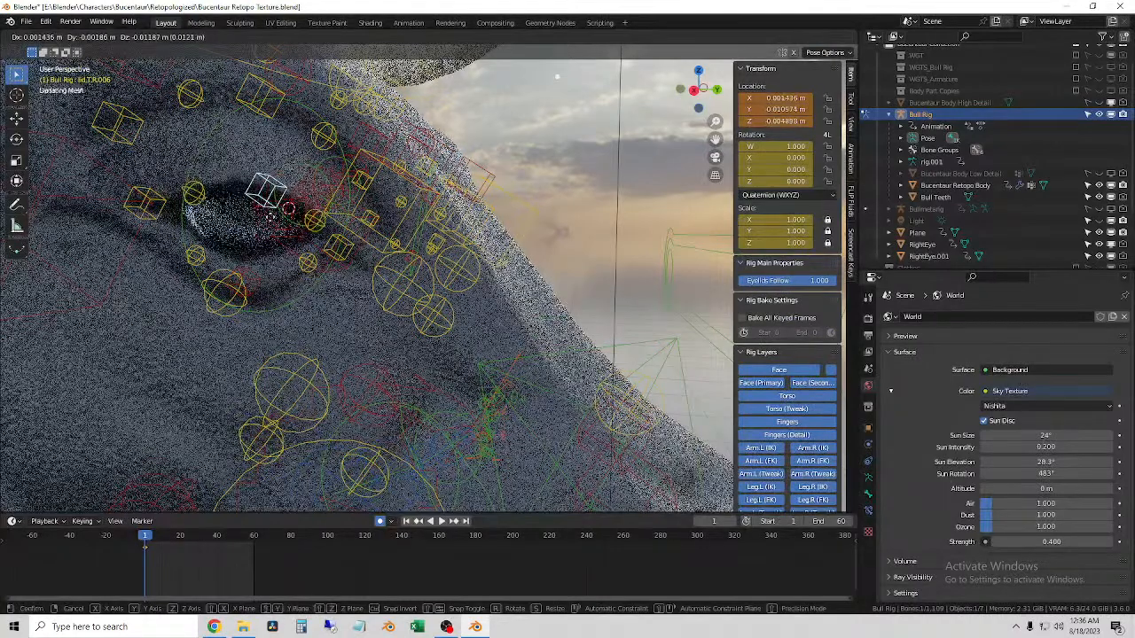
{"action": "right_click", "coordinate": [267, 237]}
{"action": "left_click", "coordinate": [259, 271], "text": "shift"}
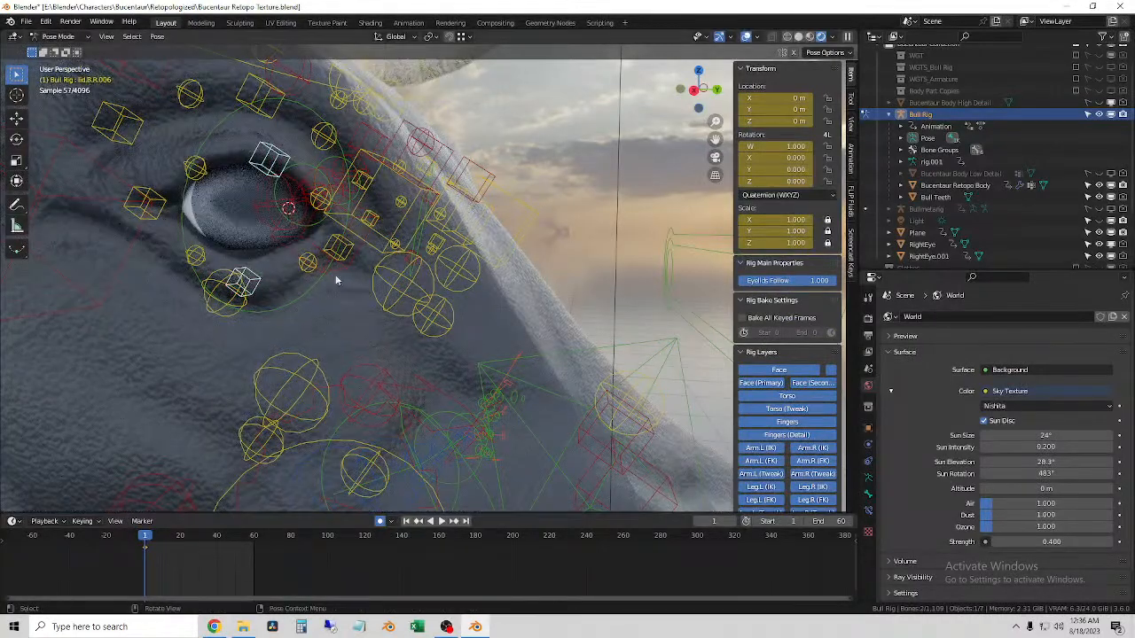
{"action": "key", "text": "s"}
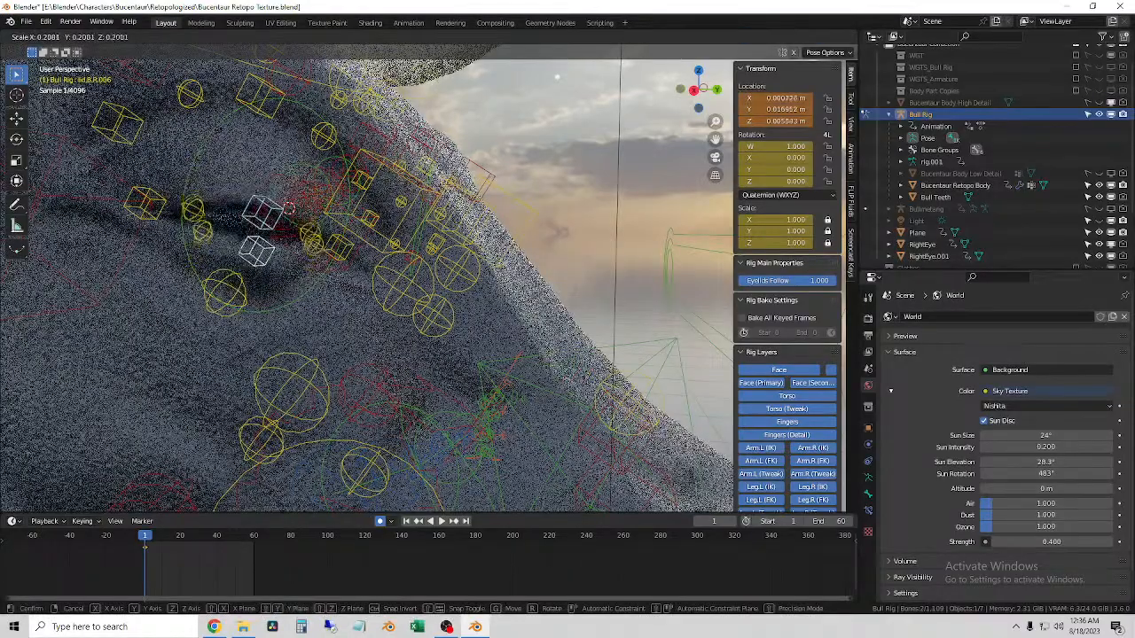
{"action": "left_click", "coordinate": [311, 166]}
- Hide the viewport overlays and scale the selected eyelid controls by a further 0.544 to close the right eye
{"action": "scroll", "coordinate": [395, 228], "scroll_direction": "down", "scroll_amount": 4}
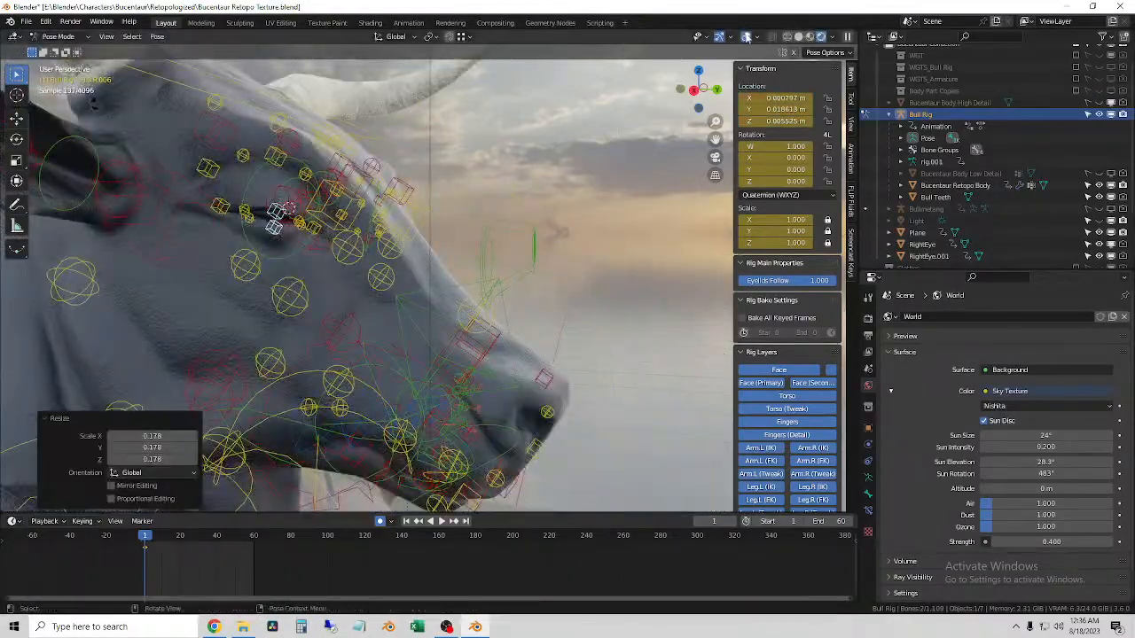
{"action": "key", "text": "shift+alt+z"}
{"action": "middle_click_drag", "start_coordinate": [549, 178], "coordinate": [432, 235]}
{"action": "key", "text": "s"}
{"action": "left_click", "coordinate": [359, 187]}
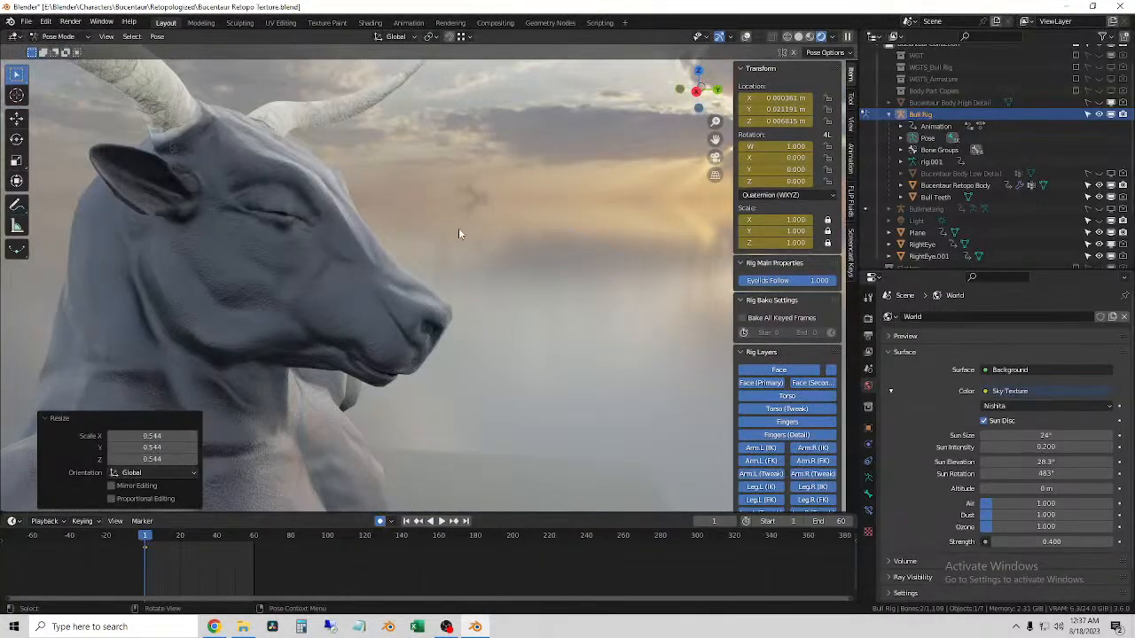
- Clear all pose transforms of the right eyelid controls and view the head from the front
{"action": "left_click", "coordinate": [156, 37]}
{"action": "mouse_move", "coordinate": [216, 58]}
{"action": "left_click", "coordinate": [291, 60]}
{"action": "middle_click_drag", "start_coordinate": [443, 203], "coordinate": [464, 224]}
- Return the Bull Rig to Object Mode, deselect it and show the viewport overlays again
{"action": "left_click", "coordinate": [42, 39]}
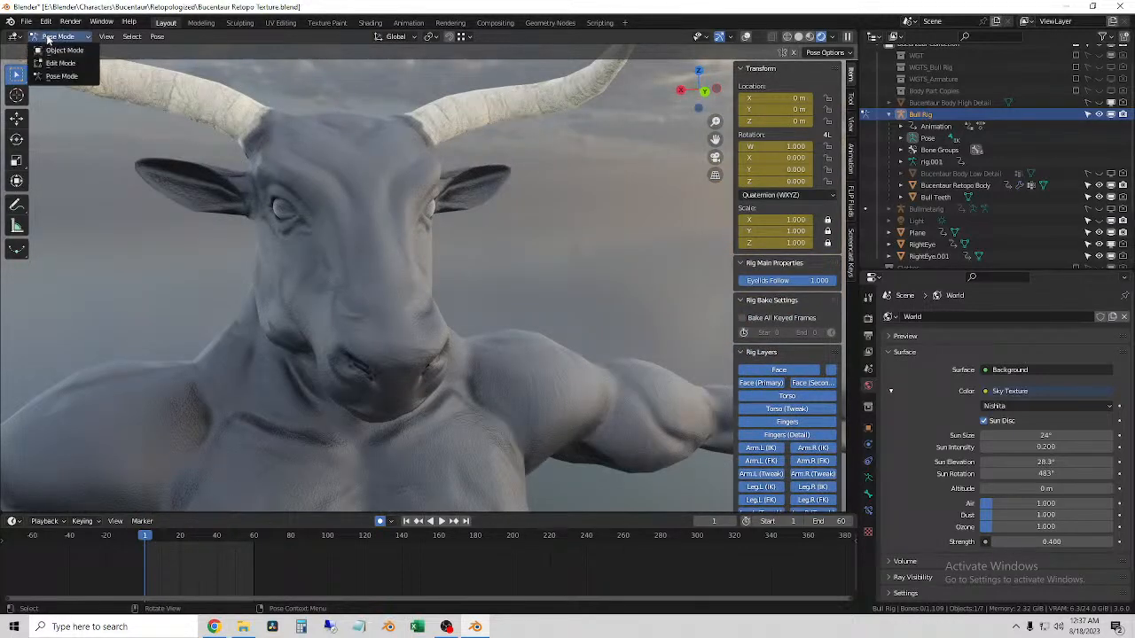
{"action": "left_click", "coordinate": [58, 51]}
{"action": "left_click", "coordinate": [494, 253]}
{"action": "left_click", "coordinate": [745, 36]}
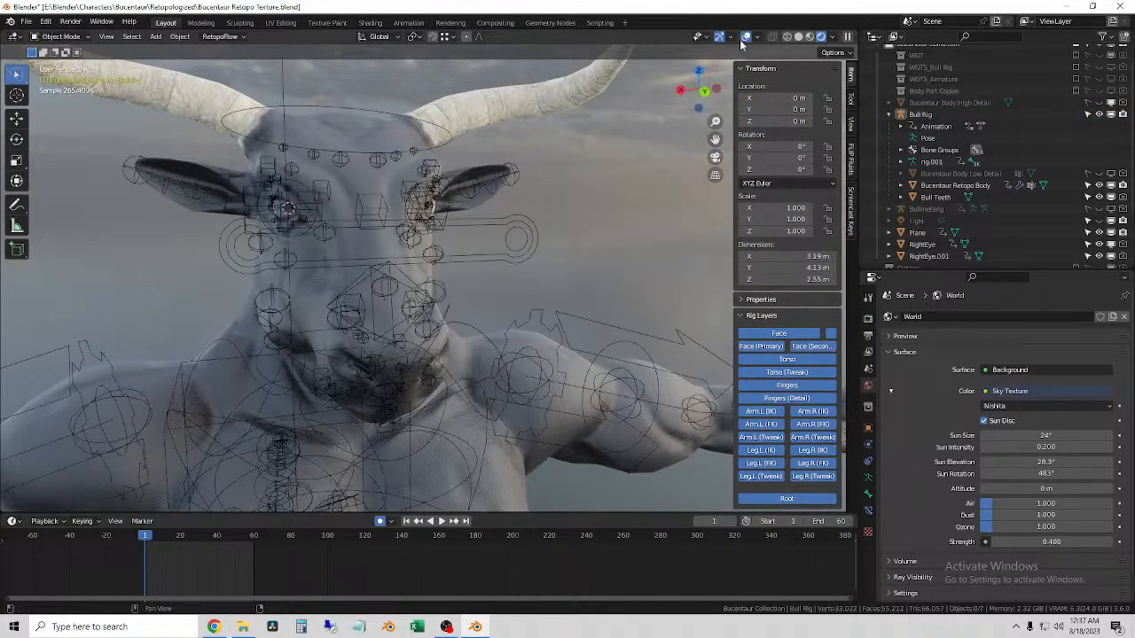
- Inspect the rendered right eye close up and its look on the head from the side and at an angle
{"action": "scroll", "coordinate": [287, 250], "scroll_direction": "up", "scroll_amount": 3}
{"action": "middle_click_drag", "start_coordinate": [286, 253], "coordinate": [268, 210]}
{"action": "left_click", "coordinate": [269, 210]}
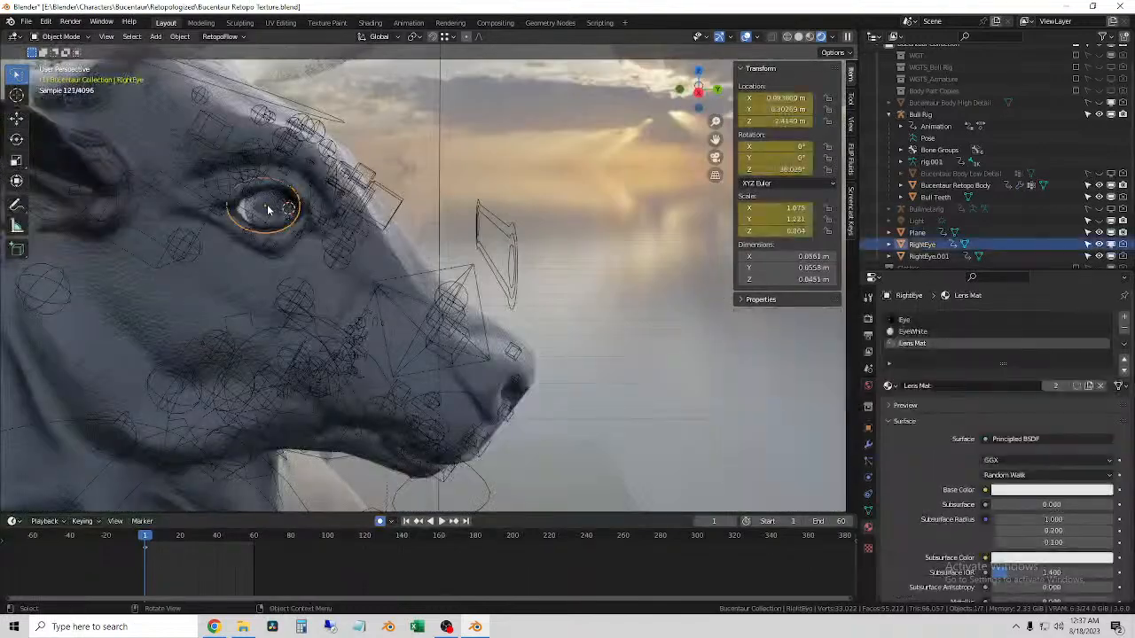
{"action": "scroll", "coordinate": [472, 215], "scroll_direction": "down", "scroll_amount": 4}
{"action": "middle_click_drag", "start_coordinate": [314, 194], "coordinate": [442, 258], "text": "shift"}
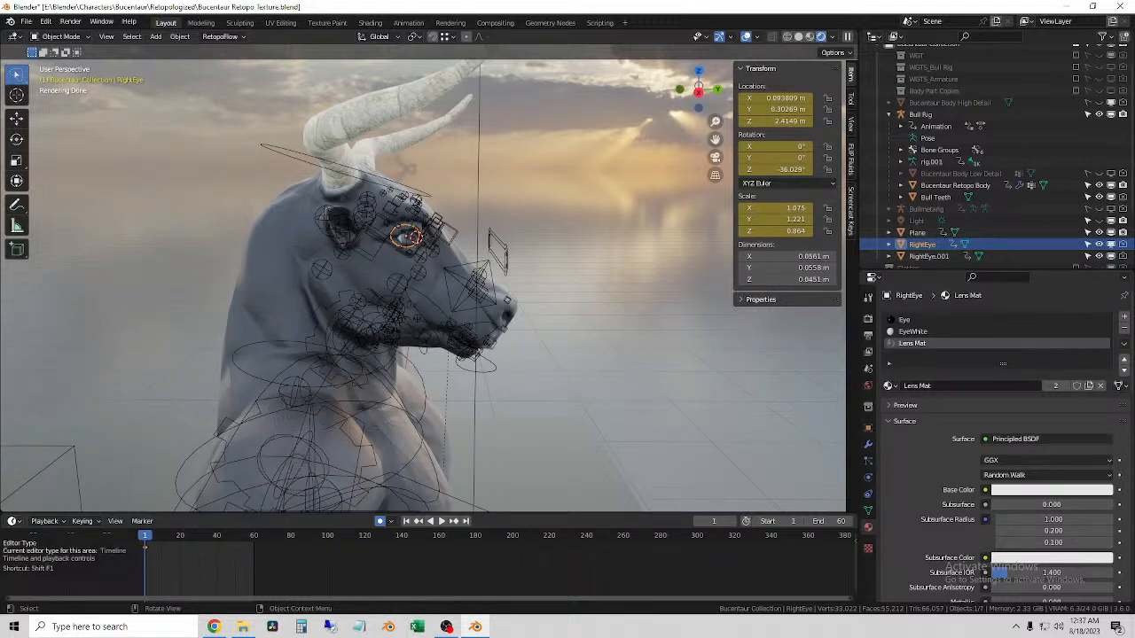
{"action": "left_click", "coordinate": [573, 337]}
{"action": "middle_click_drag", "start_coordinate": [573, 337], "coordinate": [410, 274]}
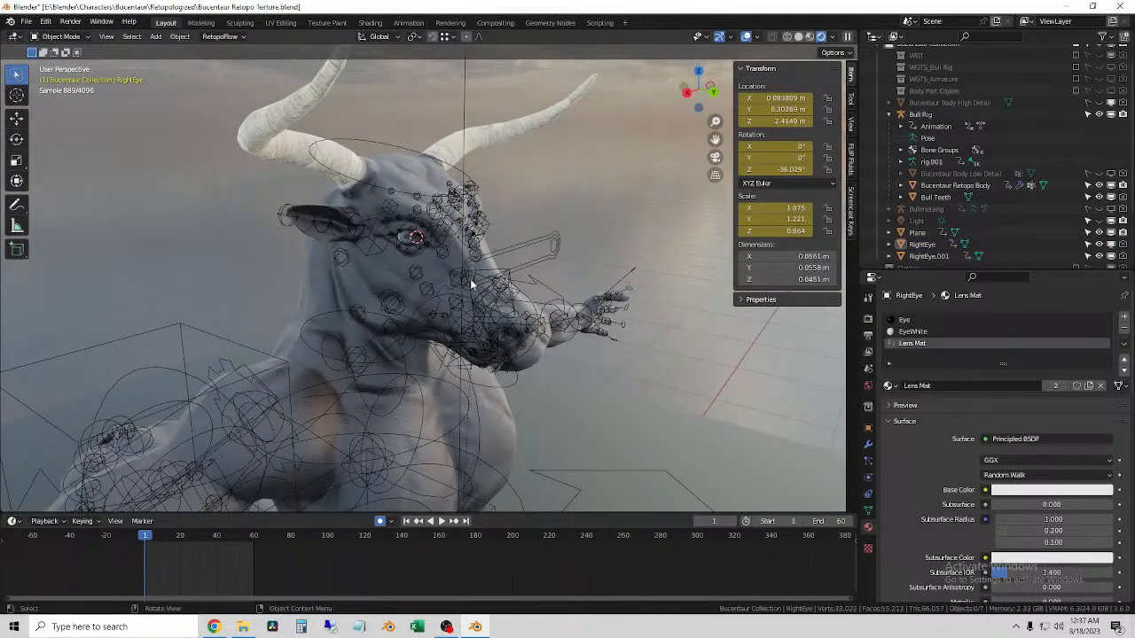
{"action": "scroll", "coordinate": [457, 273], "scroll_direction": "up", "scroll_amount": 8}
{"action": "left_click", "coordinate": [337, 219]}
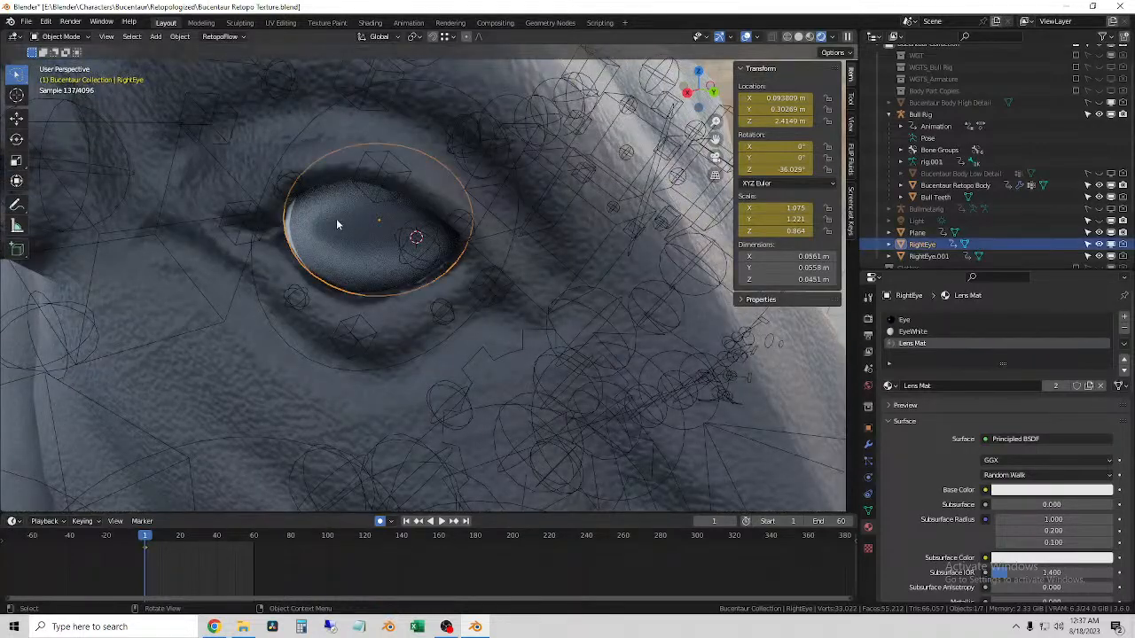
{"action": "scroll", "coordinate": [337, 221], "scroll_direction": "down", "scroll_amount": 8}
{"action": "left_click", "coordinate": [590, 189]}
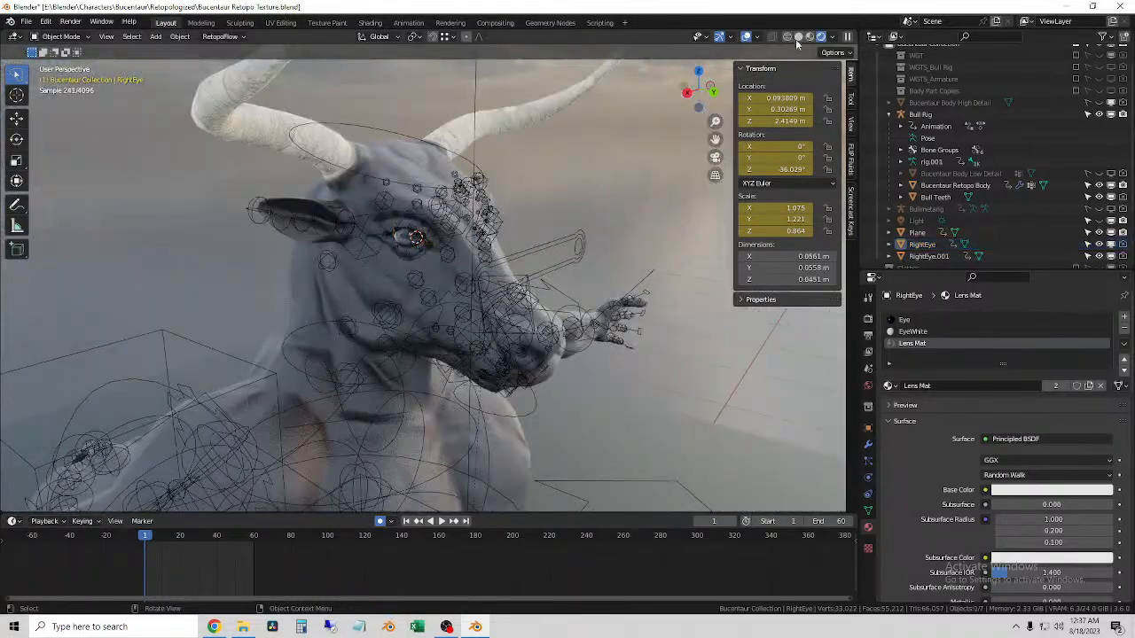
- Hide the viewport overlays and frame the character's head and torso from the front
{"action": "left_click", "coordinate": [745, 37]}
{"action": "scroll", "coordinate": [568, 253], "scroll_direction": "down", "scroll_amount": 3}
{"action": "middle_click_drag", "start_coordinate": [569, 253], "coordinate": [483, 257]}
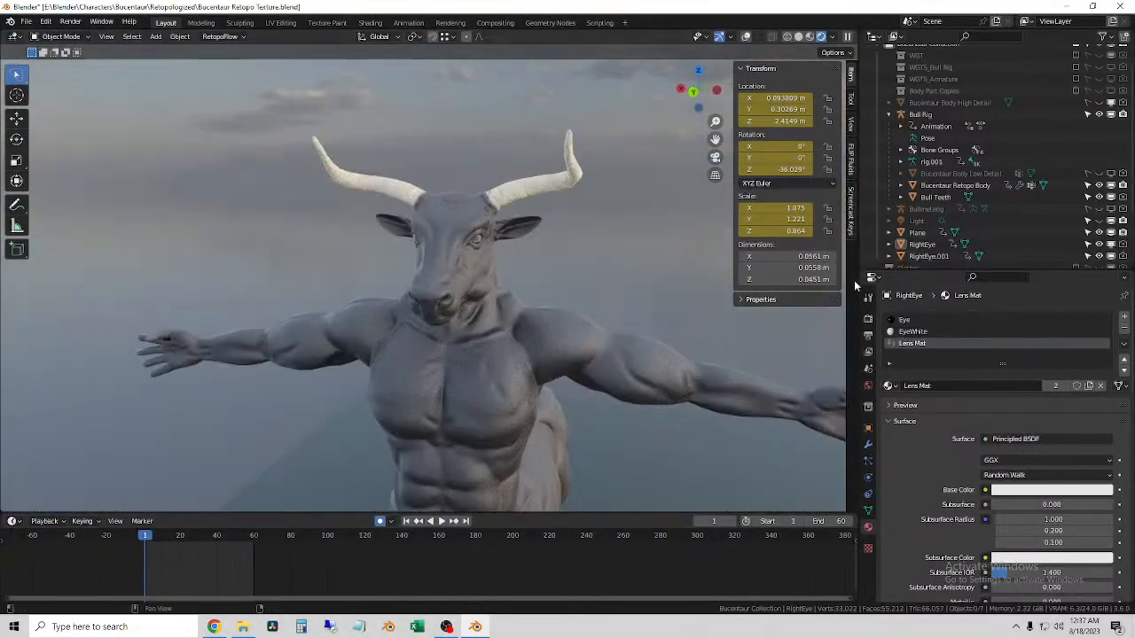
- Set the world sky texture's sun intensity to 1.700 and the background strength to 1.700
{"action": "left_click", "coordinate": [867, 385]}
{"action": "left_click_drag", "start_coordinate": [1061, 450], "coordinate": [1064, 458]}
{"action": "left_click_drag", "start_coordinate": [1083, 542], "coordinate": [1098, 542]}
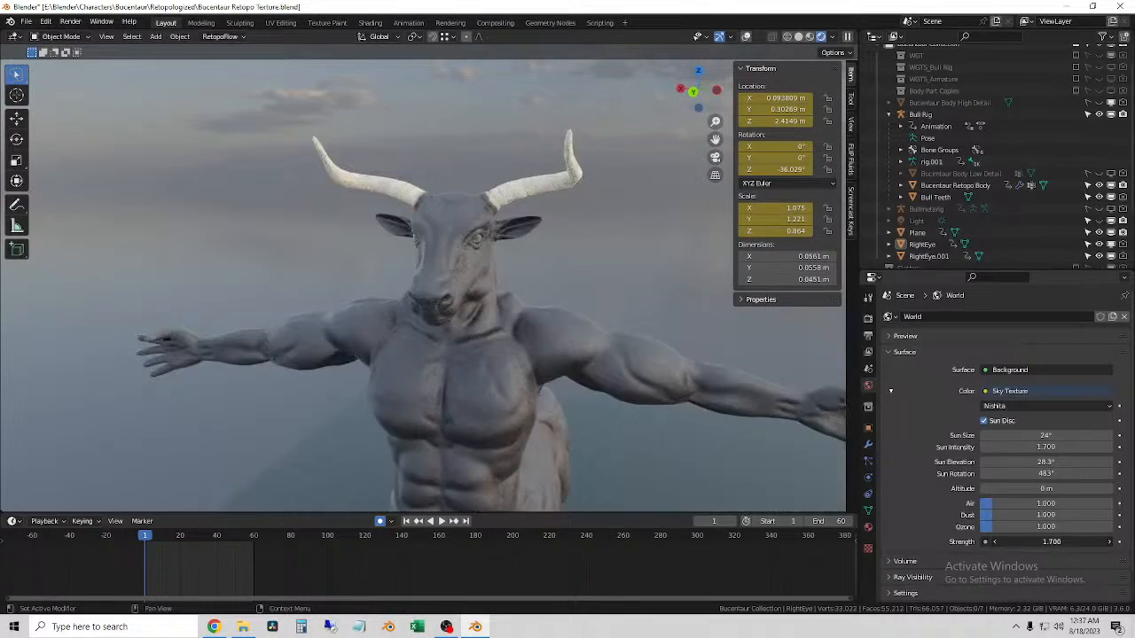
- Turn on Scene World in the viewport shading and set the sky's sun intensity to 0.600 and background strength to 1.200
{"action": "left_click", "coordinate": [835, 37]}
{"action": "left_click", "coordinate": [778, 108]}
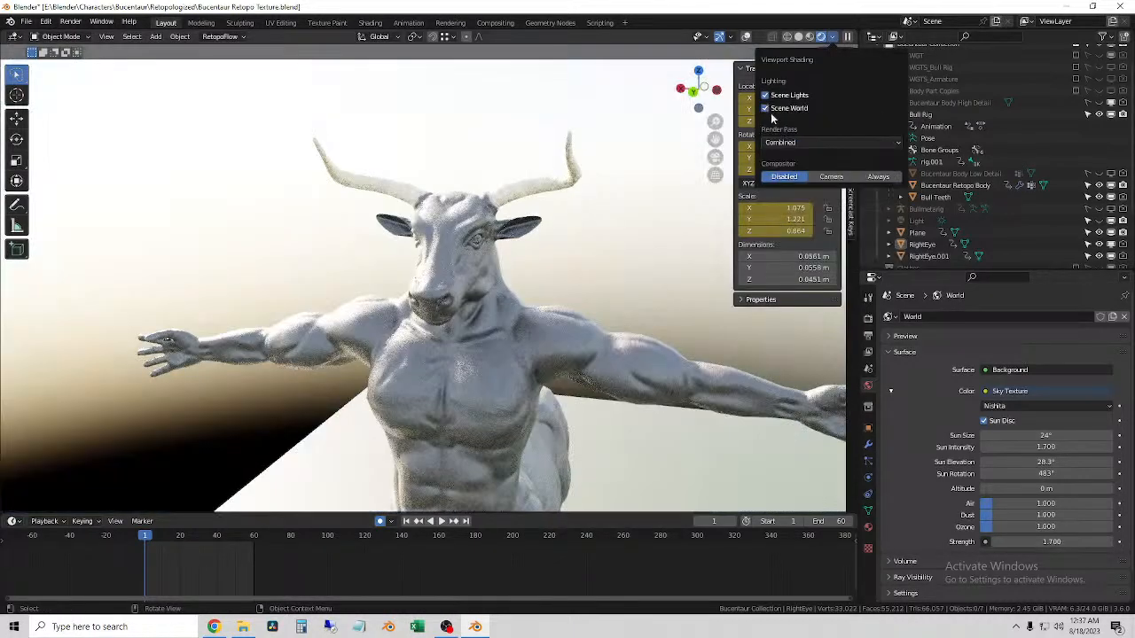
{"action": "left_click_drag", "start_coordinate": [1047, 447], "coordinate": [1036, 448]}
{"action": "left_click_drag", "start_coordinate": [1051, 542], "coordinate": [1043, 542]}
{"action": "scroll", "coordinate": [473, 301], "scroll_direction": "down", "scroll_amount": 2}
{"action": "middle_click_drag", "start_coordinate": [472, 301], "coordinate": [439, 372]}
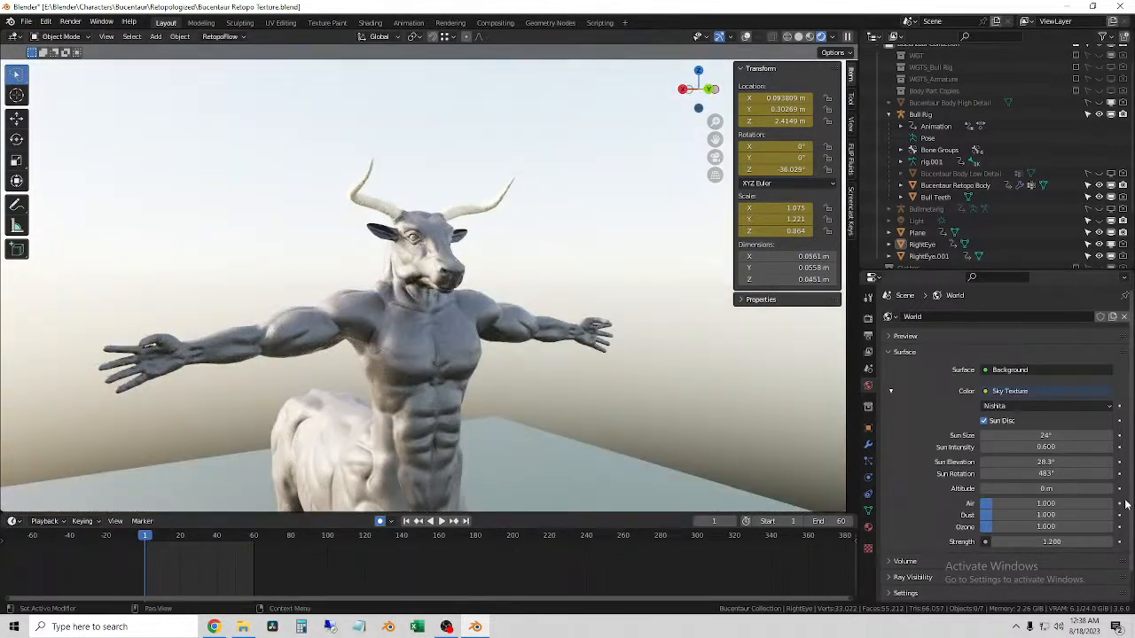
- Set the sky texture's sun rotation to 364° and its air density to 0.264
{"action": "left_click_drag", "start_coordinate": [1071, 472], "coordinate": [981, 474]}
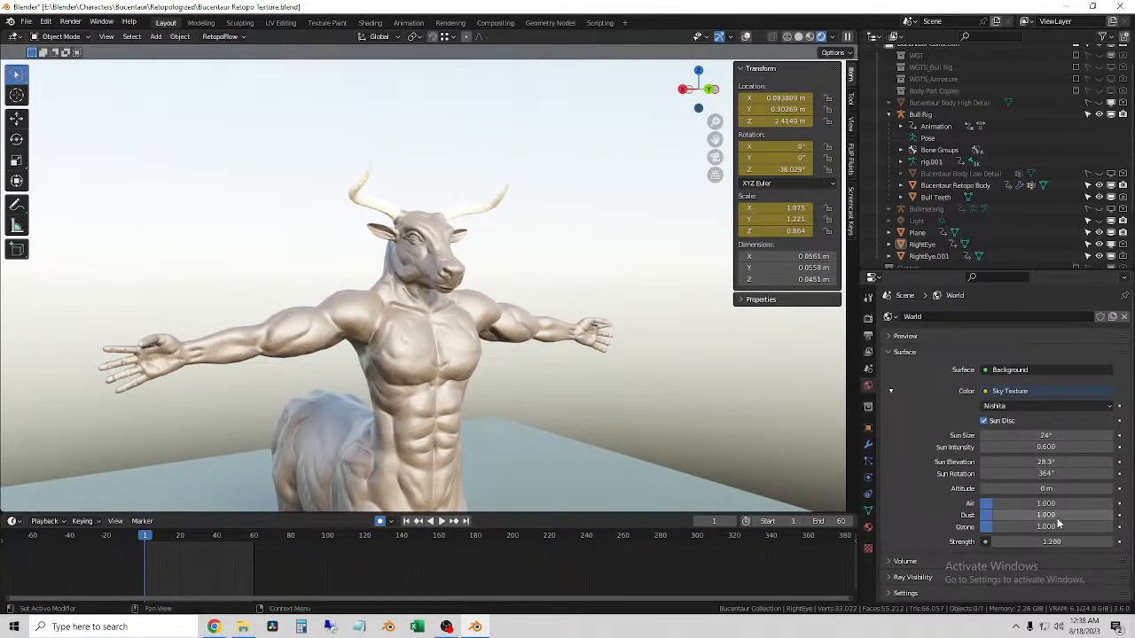
{"action": "left_click_drag", "start_coordinate": [1049, 504], "coordinate": [1020, 503]}
{"action": "scroll", "coordinate": [581, 377], "scroll_direction": "down", "scroll_amount": 2}
{"action": "middle_click_drag", "start_coordinate": [581, 378], "coordinate": [574, 391]}
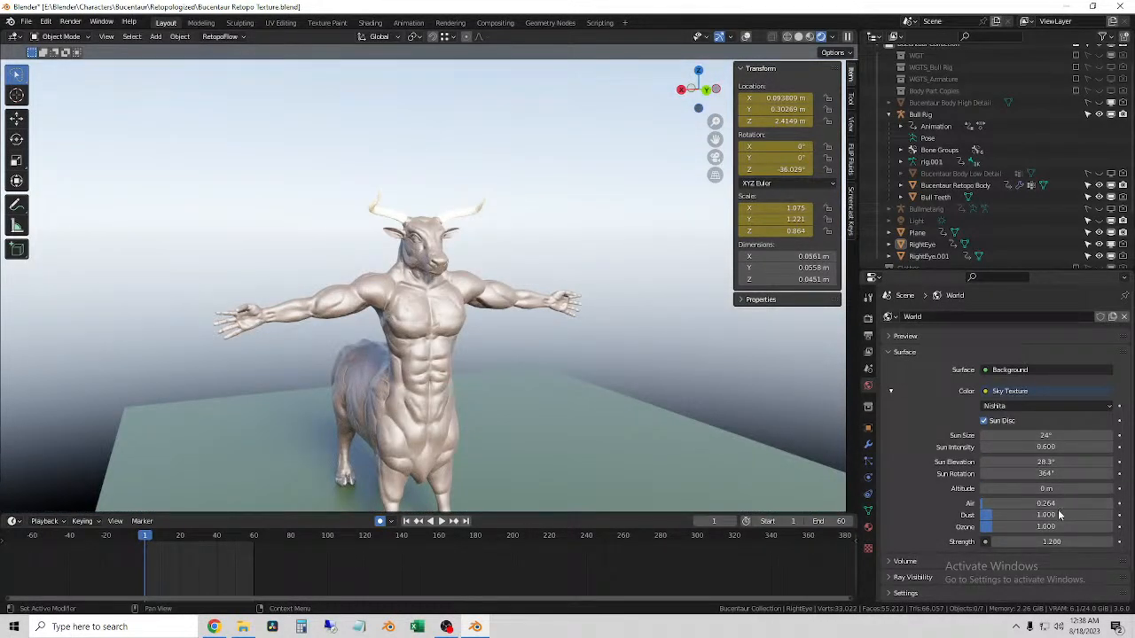
- Try a much higher dust density, cancel it, and set the sky's ozone to 1.264 and air to 0.352
{"action": "left_click_drag", "start_coordinate": [1037, 515], "coordinate": [1098, 515]}
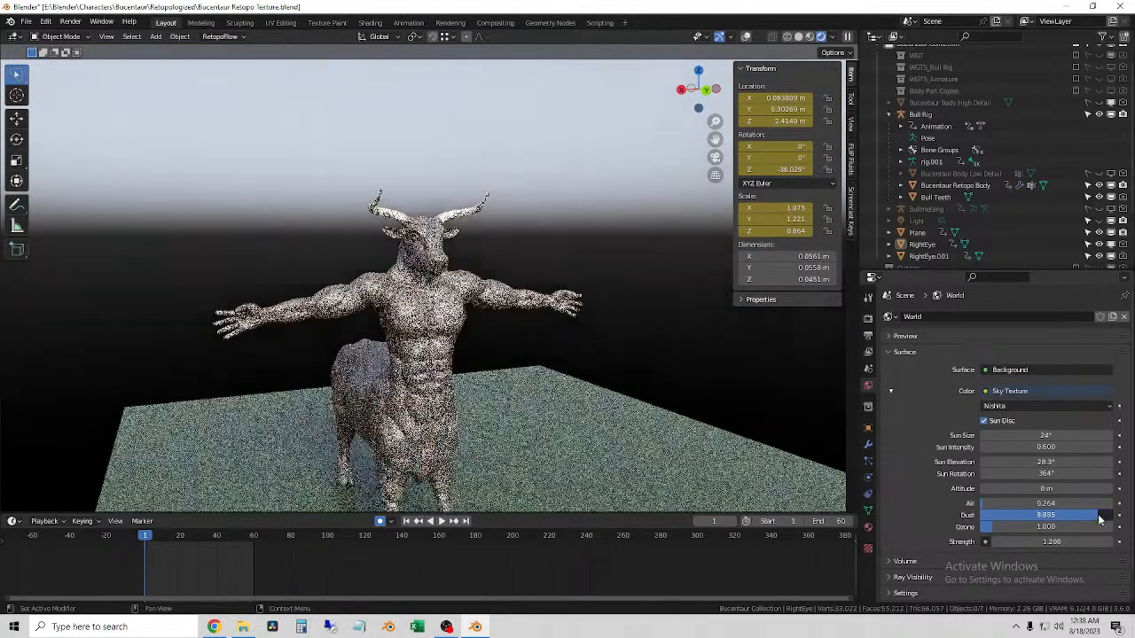
{"action": "right_click", "coordinate": [1035, 515]}
{"action": "left_click_drag", "start_coordinate": [1029, 527], "coordinate": [1008, 486]}
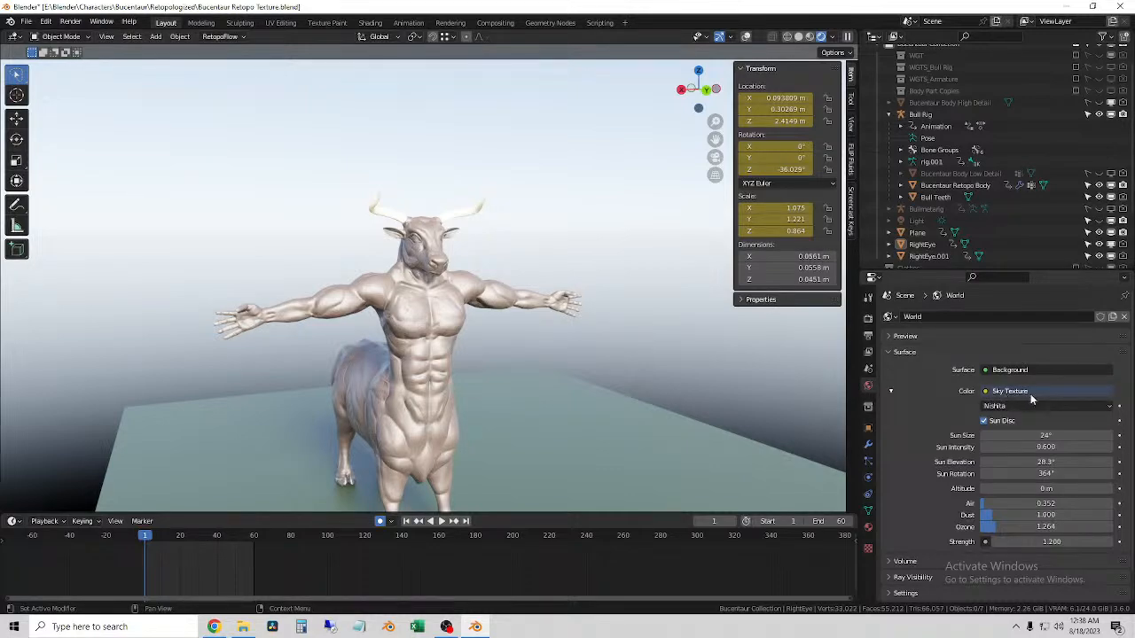
- Hide the Sun light in the viewport and toggle the render visibility of the Light object, checking the shading around the eye
{"action": "scroll", "coordinate": [449, 330], "scroll_direction": "up", "scroll_amount": 8}
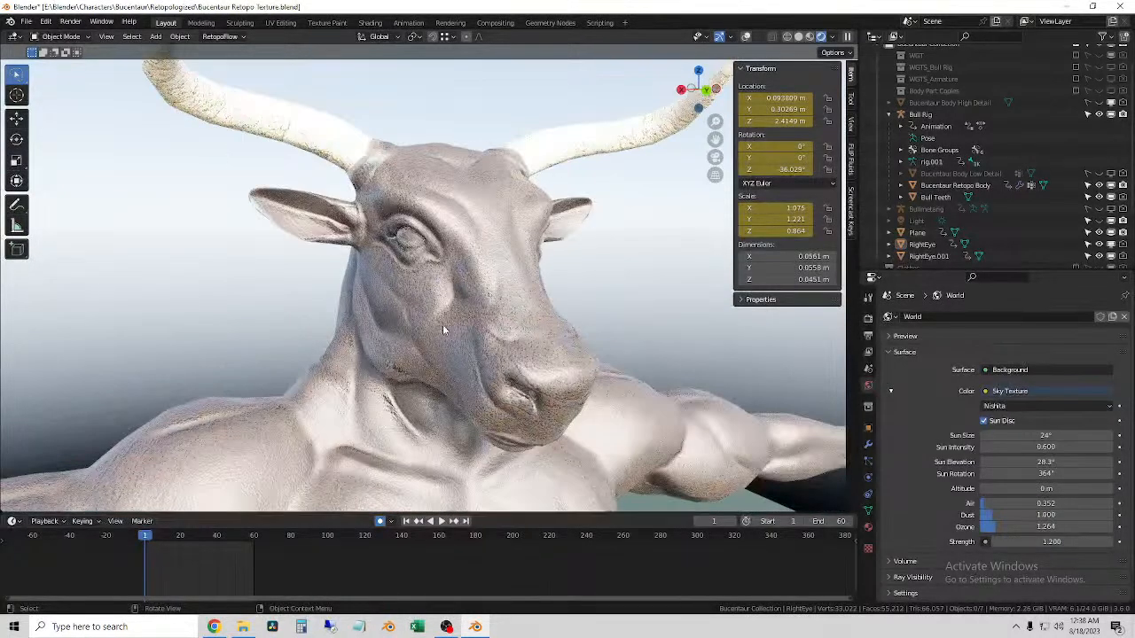
{"action": "middle_click_drag", "start_coordinate": [463, 337], "coordinate": [577, 326]}
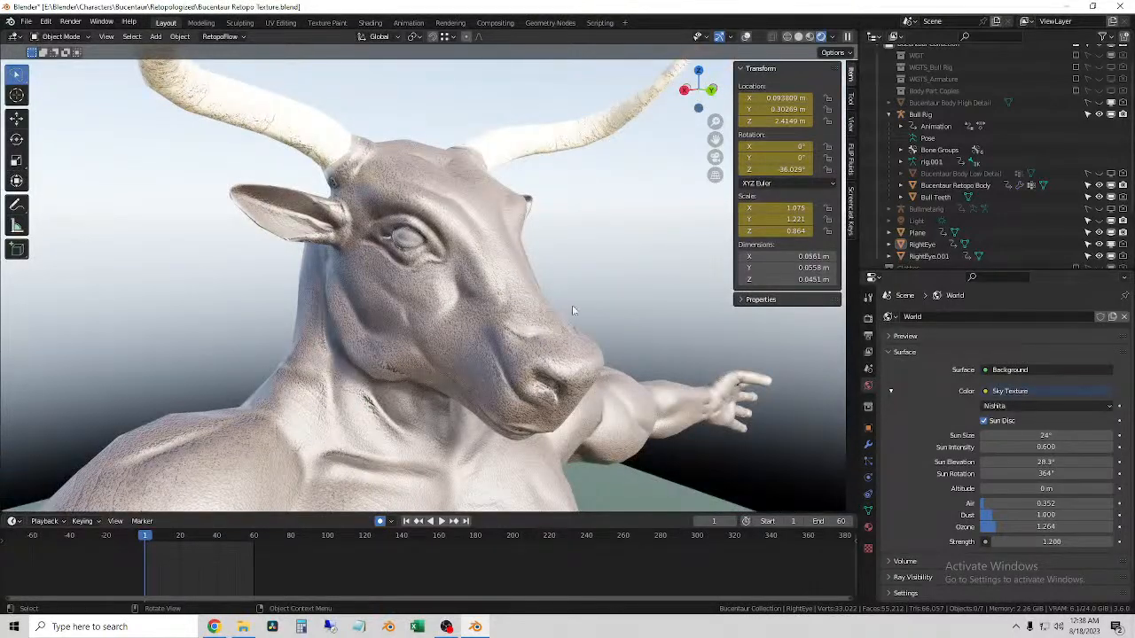
{"action": "scroll", "coordinate": [592, 309], "scroll_direction": "up", "scroll_amount": 4}
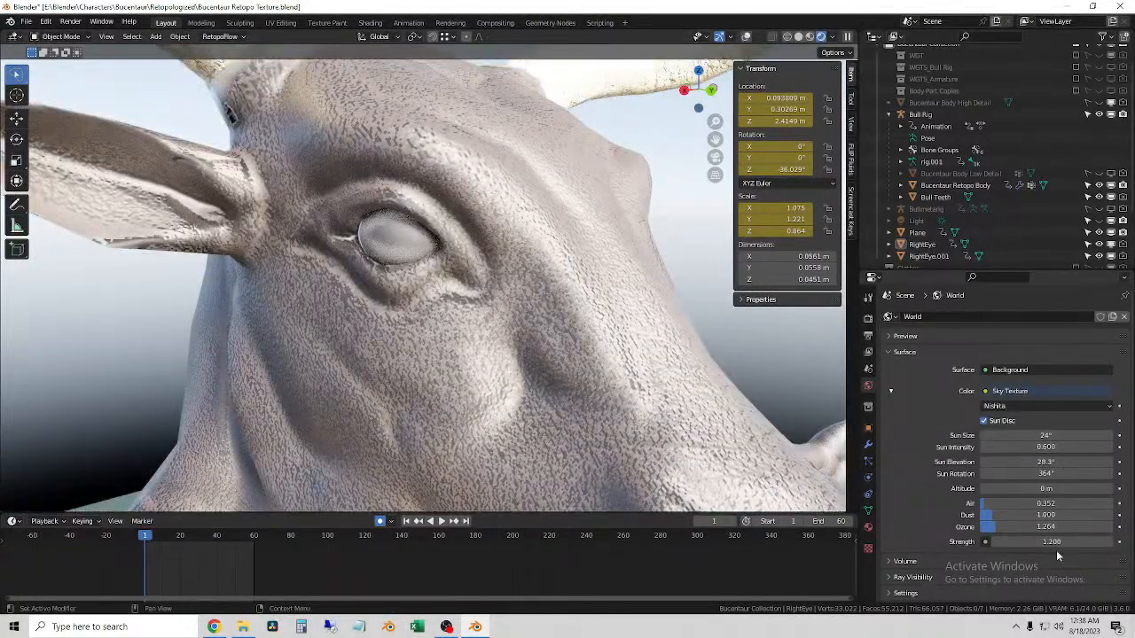
{"action": "scroll", "coordinate": [997, 240], "scroll_direction": "down", "scroll_amount": 3}
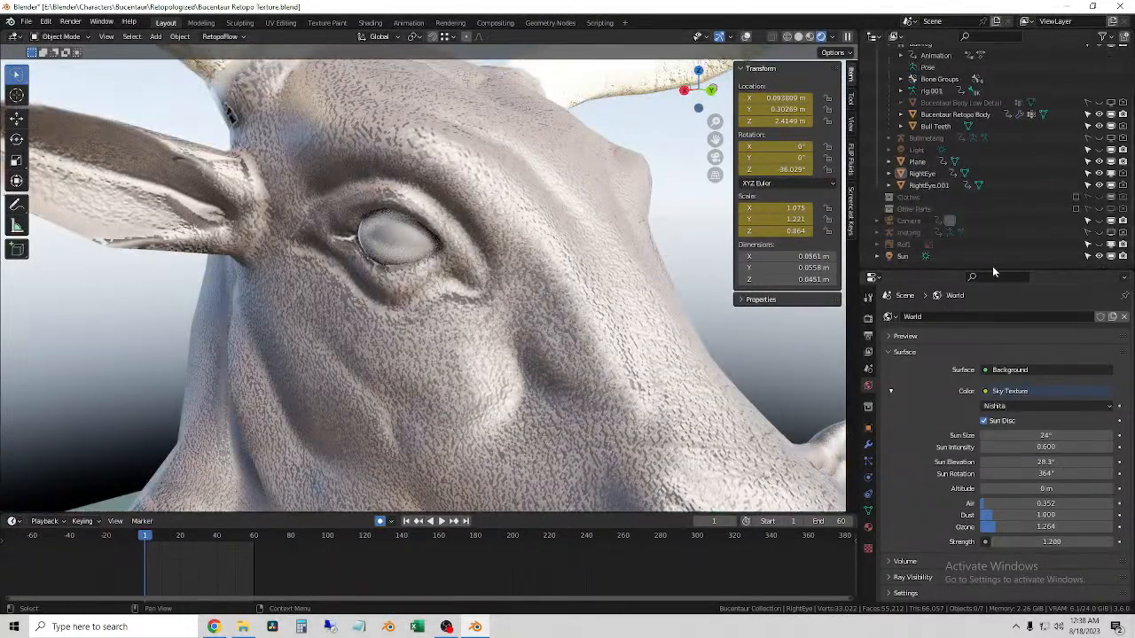
{"action": "left_click", "coordinate": [1099, 256]}
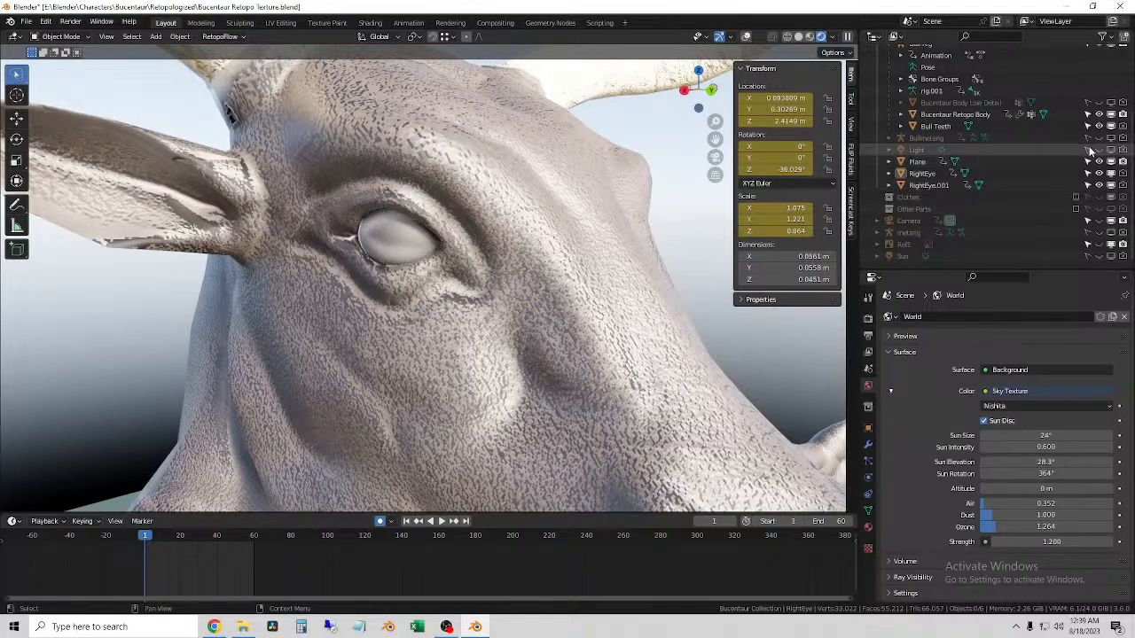
{"action": "left_click", "coordinate": [1122, 149]}
{"action": "left_click", "coordinate": [831, 37]}
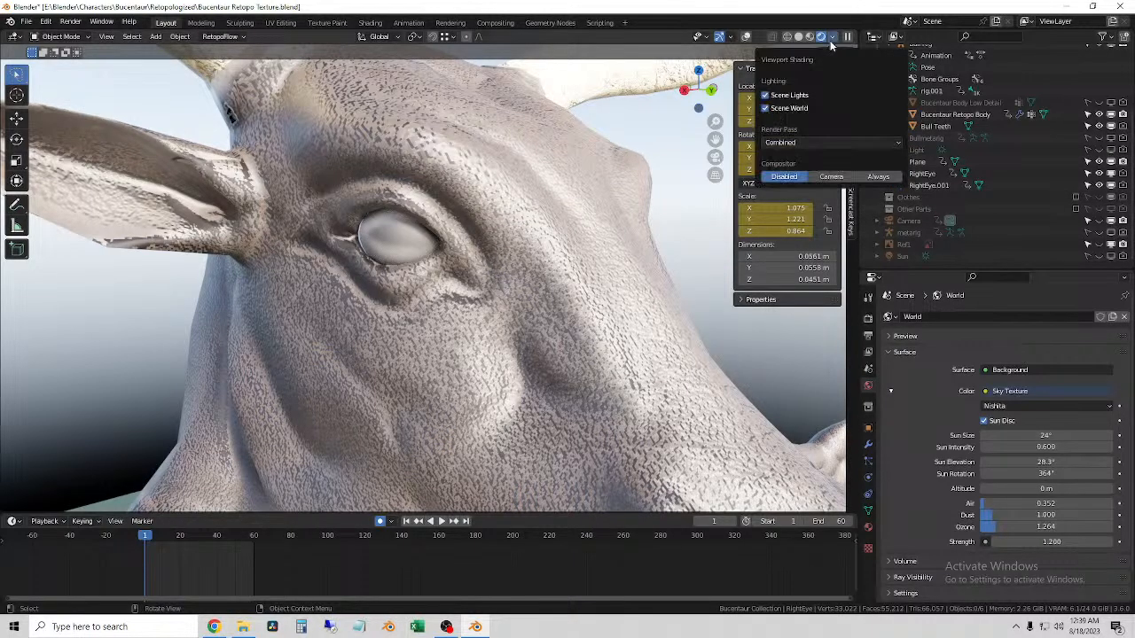
{"action": "scroll", "coordinate": [546, 321], "scroll_direction": "down", "scroll_amount": 3}
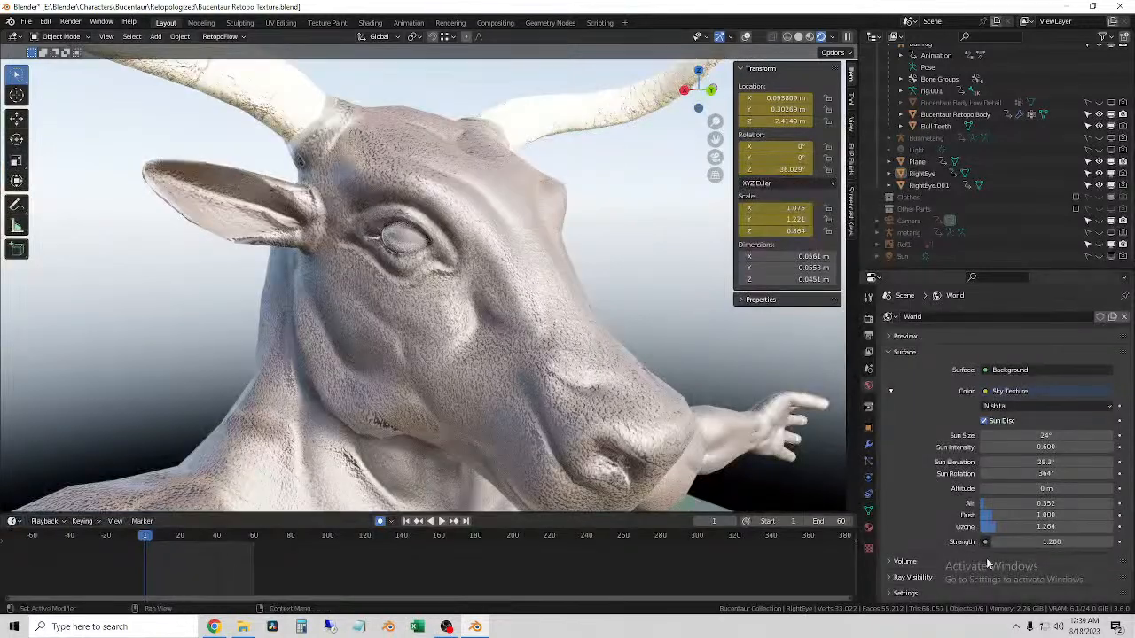
- Select the Bucentaur Retopo Body and set the Body Material's specular to 1.000
{"action": "left_click_drag", "start_coordinate": [1064, 504], "coordinate": [1093, 504]}
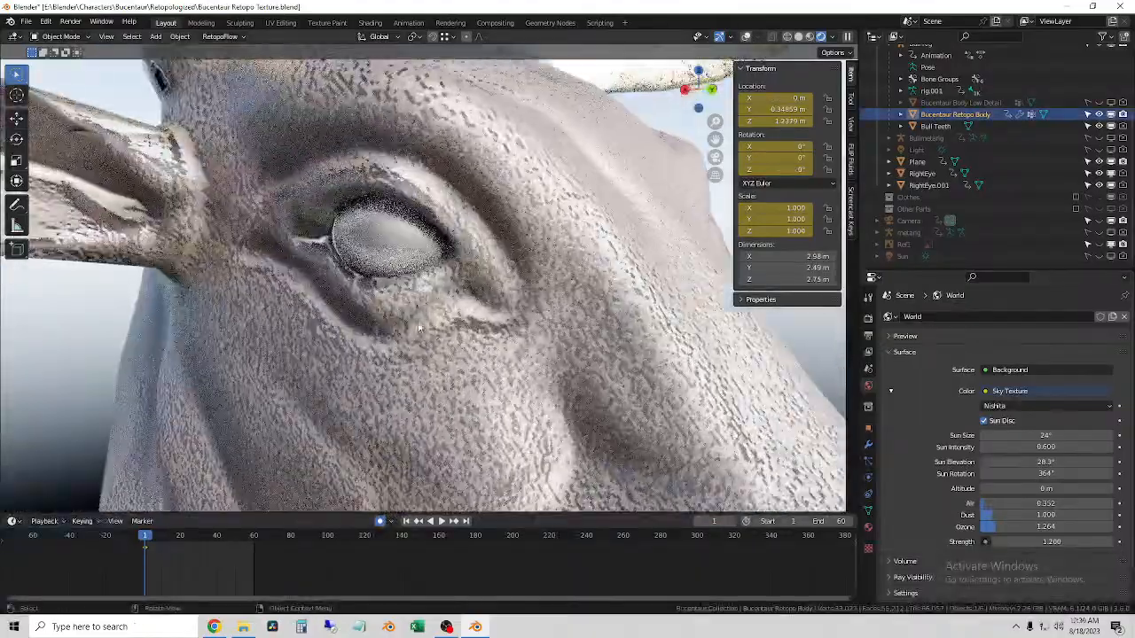
{"action": "scroll", "coordinate": [433, 336], "scroll_direction": "up", "scroll_amount": 6}
{"action": "middle_click_drag", "start_coordinate": [433, 335], "coordinate": [503, 329]}
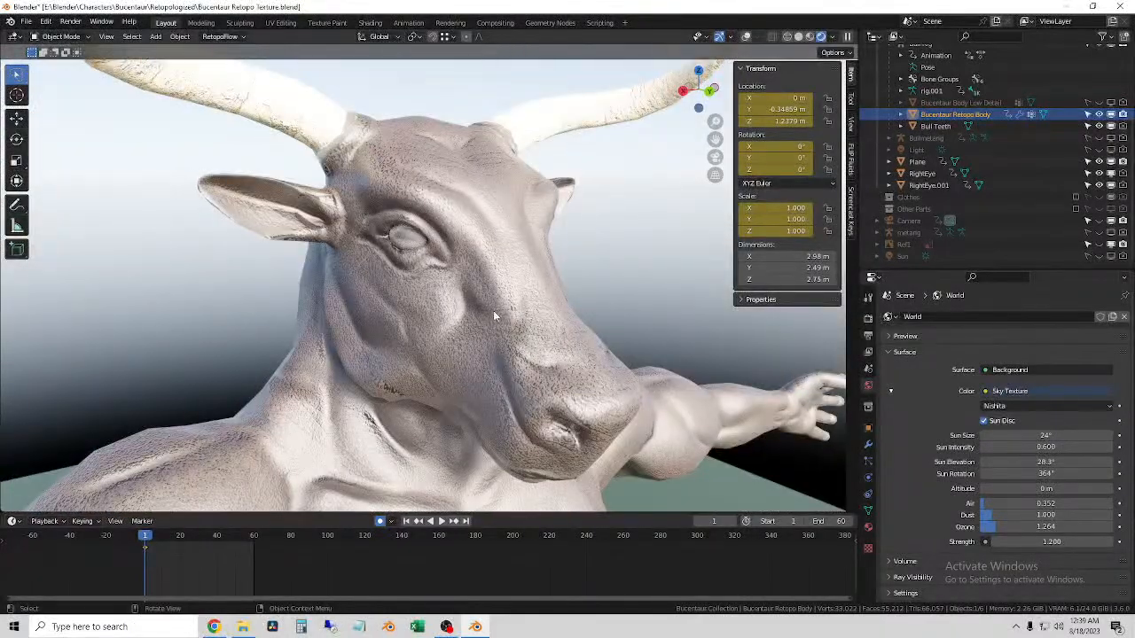
{"action": "left_click", "coordinate": [868, 527]}
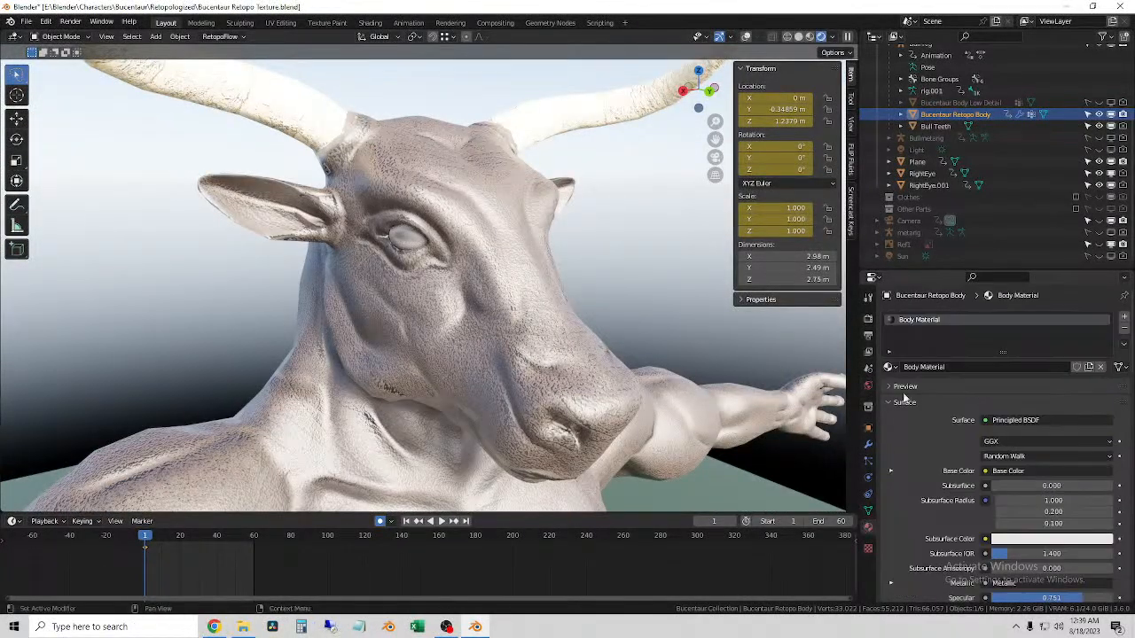
{"action": "scroll", "coordinate": [925, 468], "scroll_direction": "down", "scroll_amount": 4}
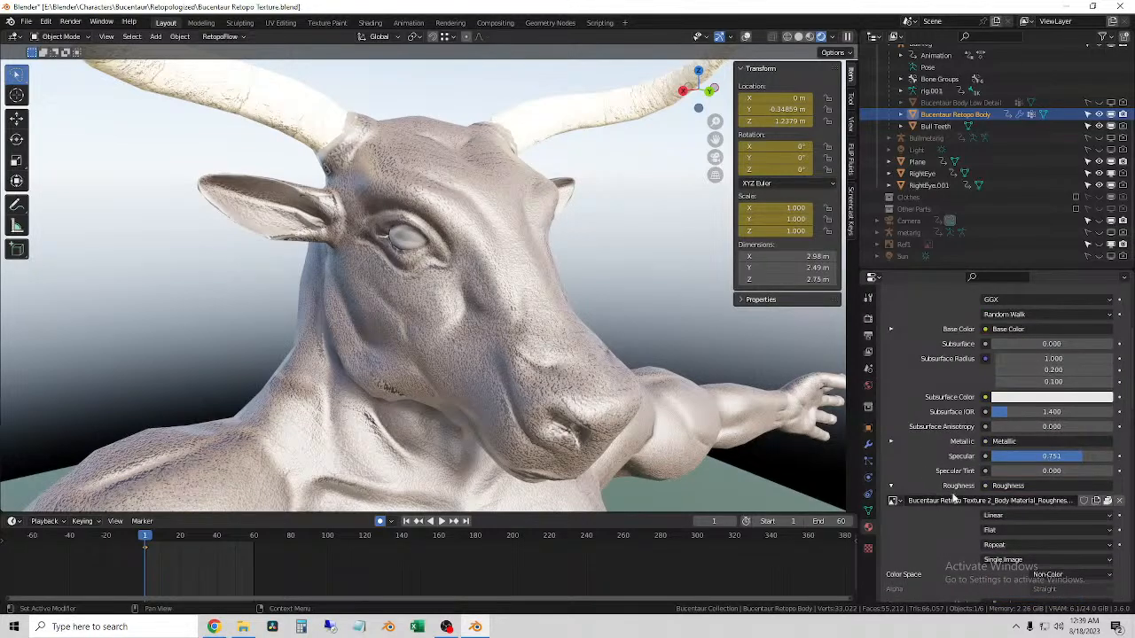
{"action": "left_click_drag", "start_coordinate": [1044, 458], "coordinate": [1078, 458]}
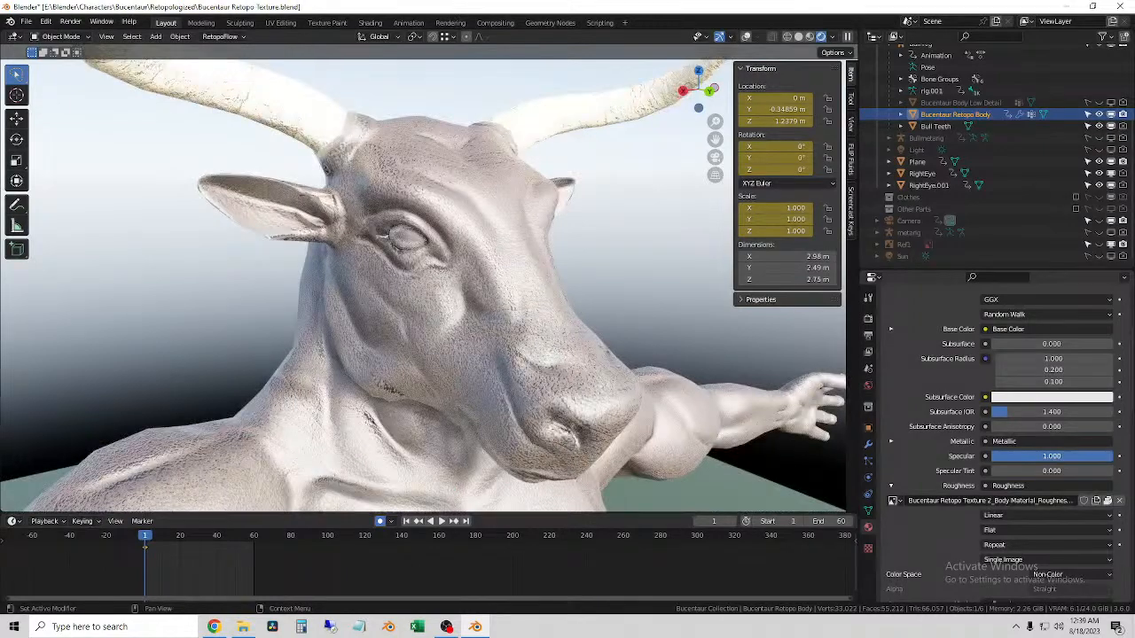
- Set the Body Material's normal map strength to 0.900, undoing trial changes to its alpha and emission strength
{"action": "scroll", "coordinate": [1020, 464], "scroll_direction": "down", "scroll_amount": 7}
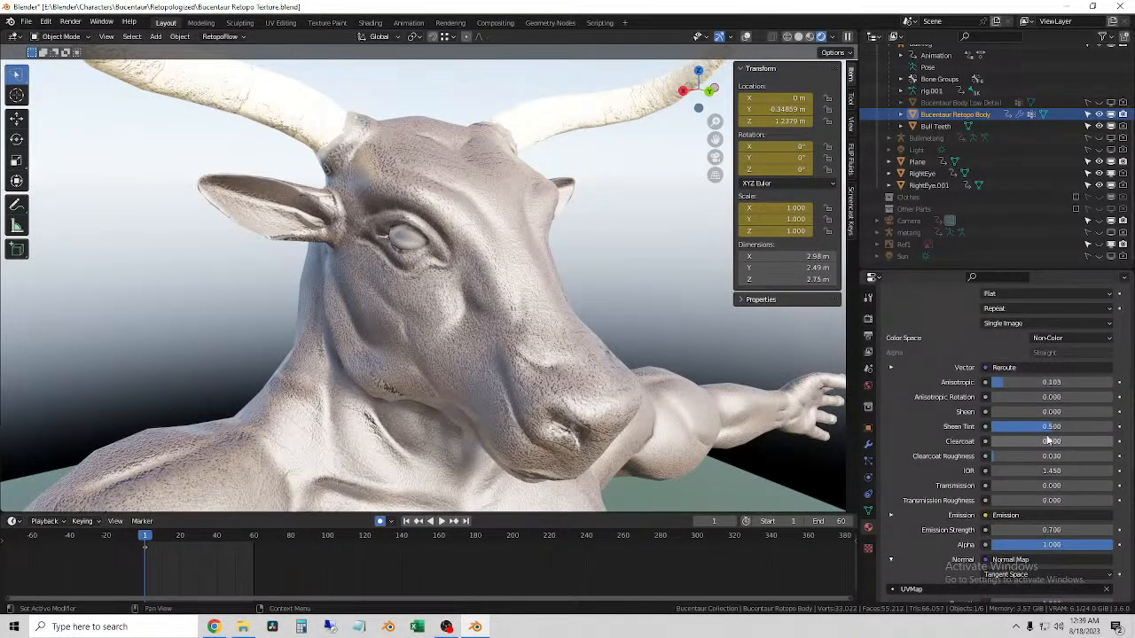
{"action": "left_click_drag", "start_coordinate": [1074, 549], "coordinate": [1066, 546]}
{"action": "key", "text": "ctrl+z"}
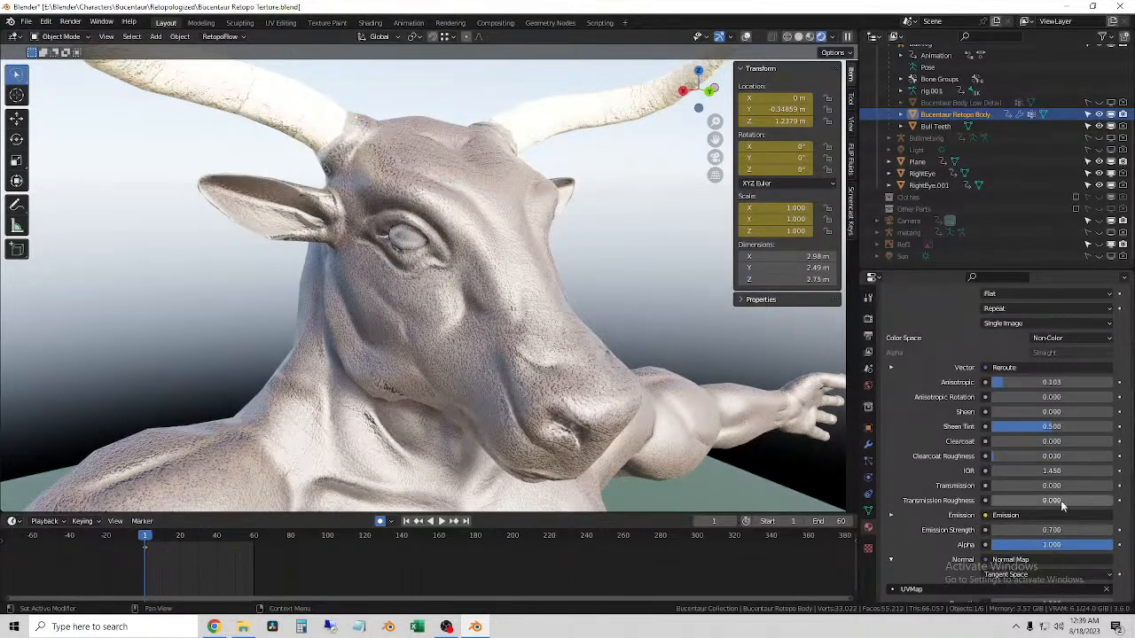
{"action": "scroll", "coordinate": [1052, 483], "scroll_direction": "down", "scroll_amount": 4}
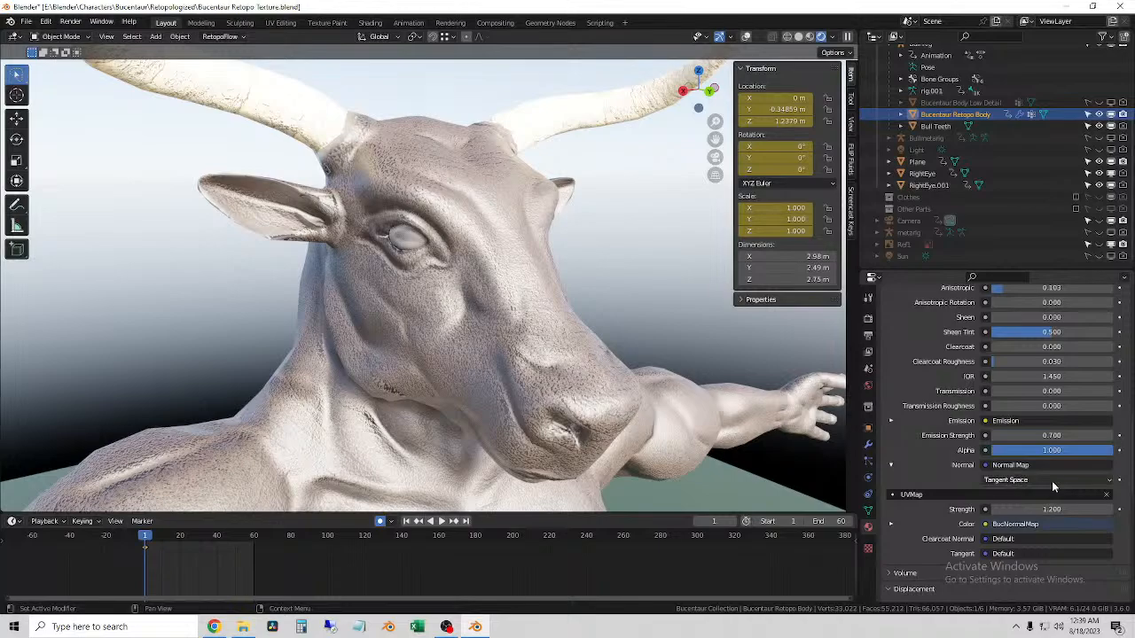
{"action": "left_click_drag", "start_coordinate": [995, 512], "coordinate": [1103, 509]}
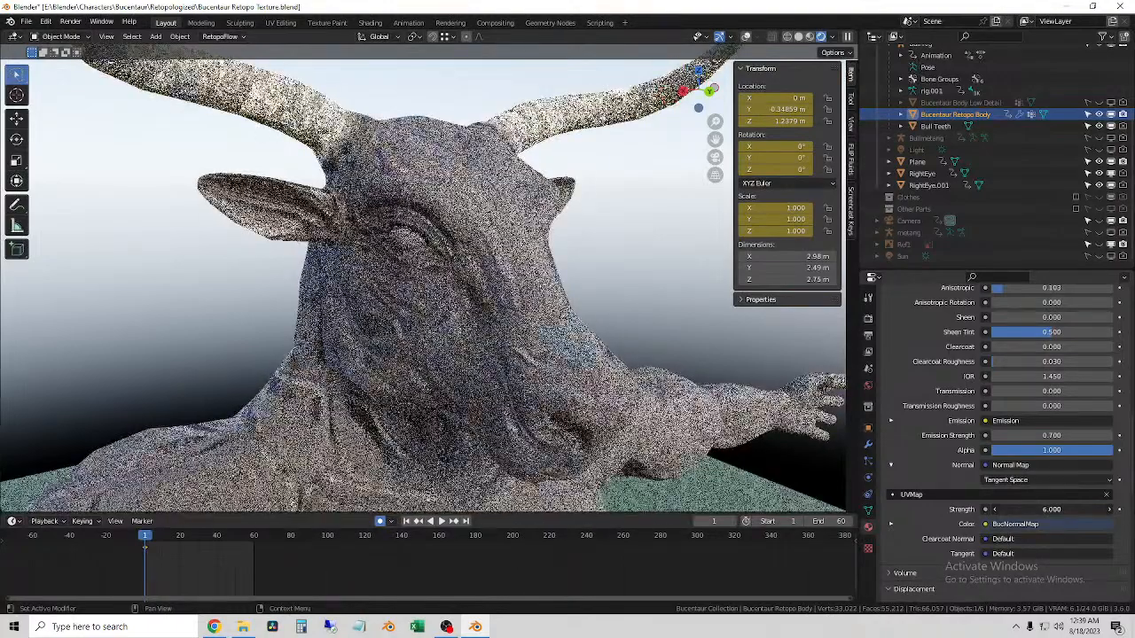
{"action": "key", "text": "Escape"}
{"action": "left_click", "coordinate": [667, 358]}
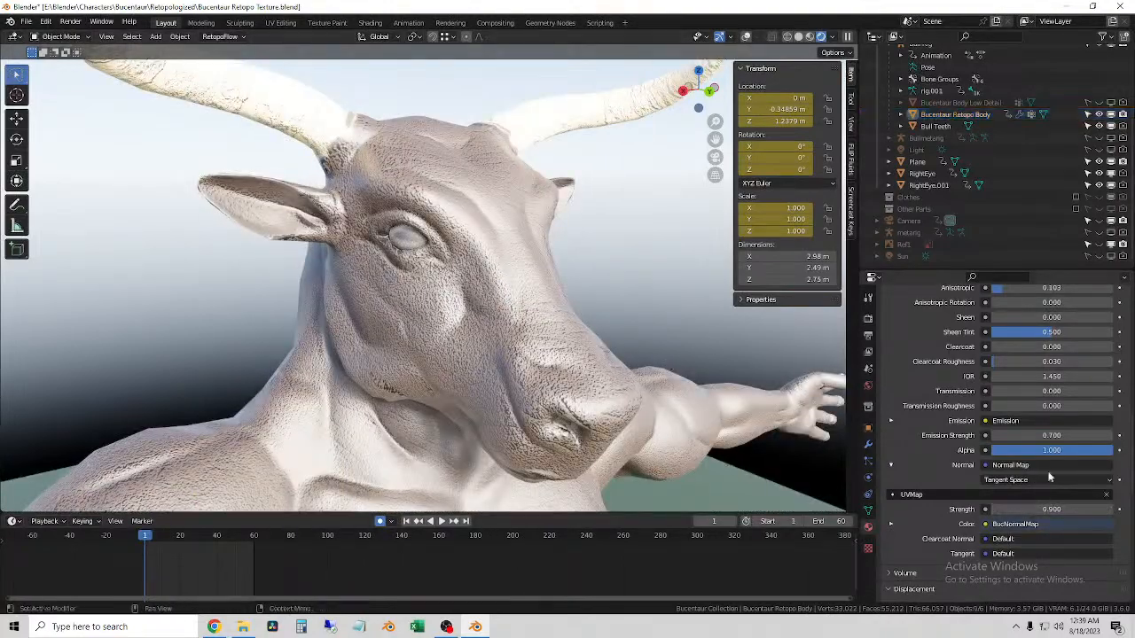
{"action": "left_click_drag", "start_coordinate": [1021, 435], "coordinate": [991, 435]}
{"action": "key", "text": "ctrl+z"}
- Inspect the character in the rendered view, then in Material Preview shading, from the front and from behind
{"action": "scroll", "coordinate": [595, 302], "scroll_direction": "down", "scroll_amount": 5}
{"action": "middle_click_drag", "start_coordinate": [583, 311], "coordinate": [607, 333]}
{"action": "scroll", "coordinate": [609, 335], "scroll_direction": "up", "scroll_amount": 4}
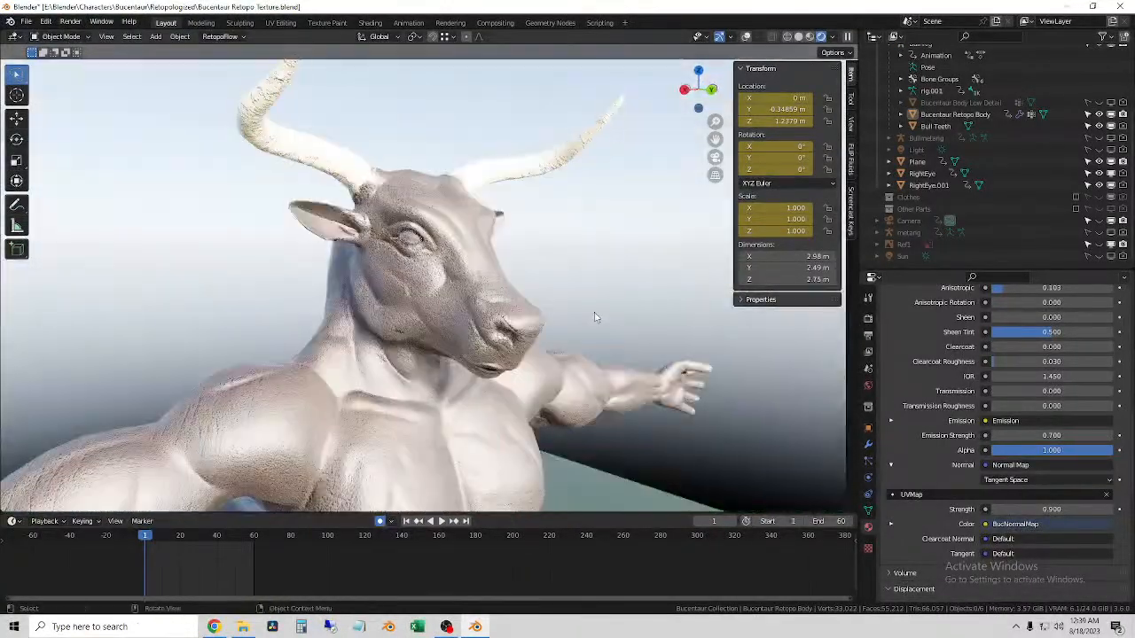
{"action": "scroll", "coordinate": [595, 317], "scroll_direction": "down", "scroll_amount": 4}
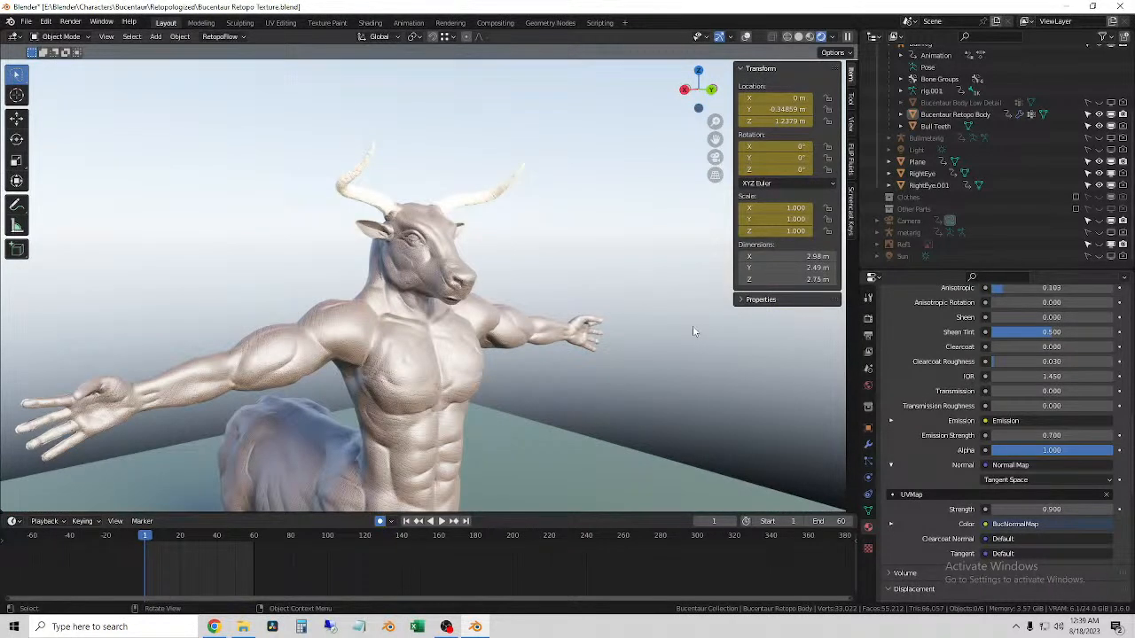
{"action": "left_click", "coordinate": [421, 327]}
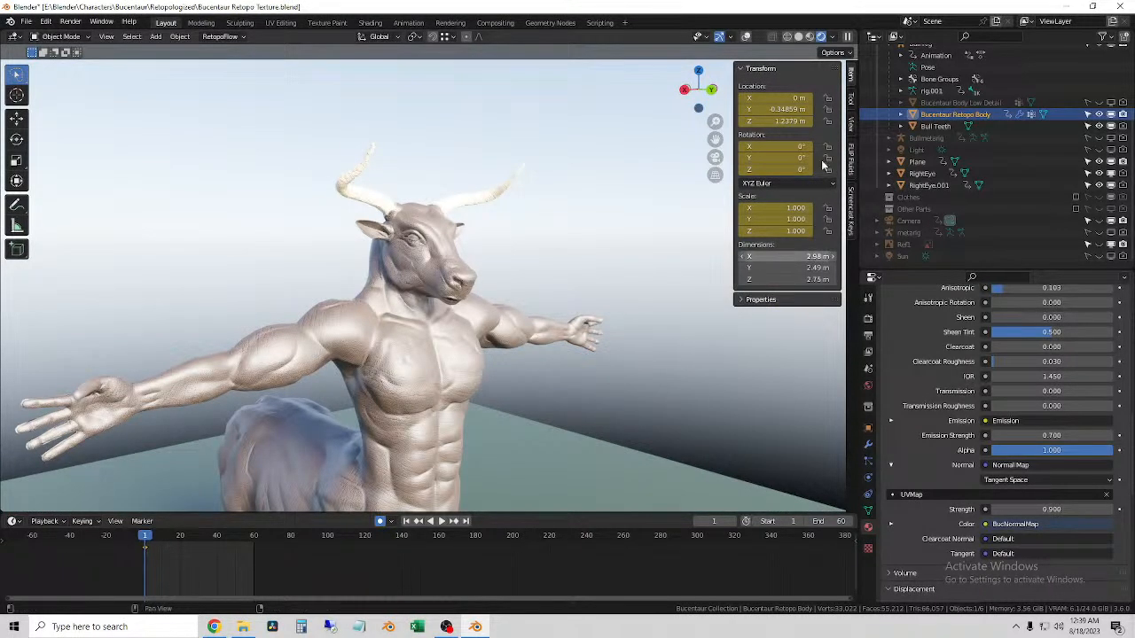
{"action": "left_click", "coordinate": [809, 37]}
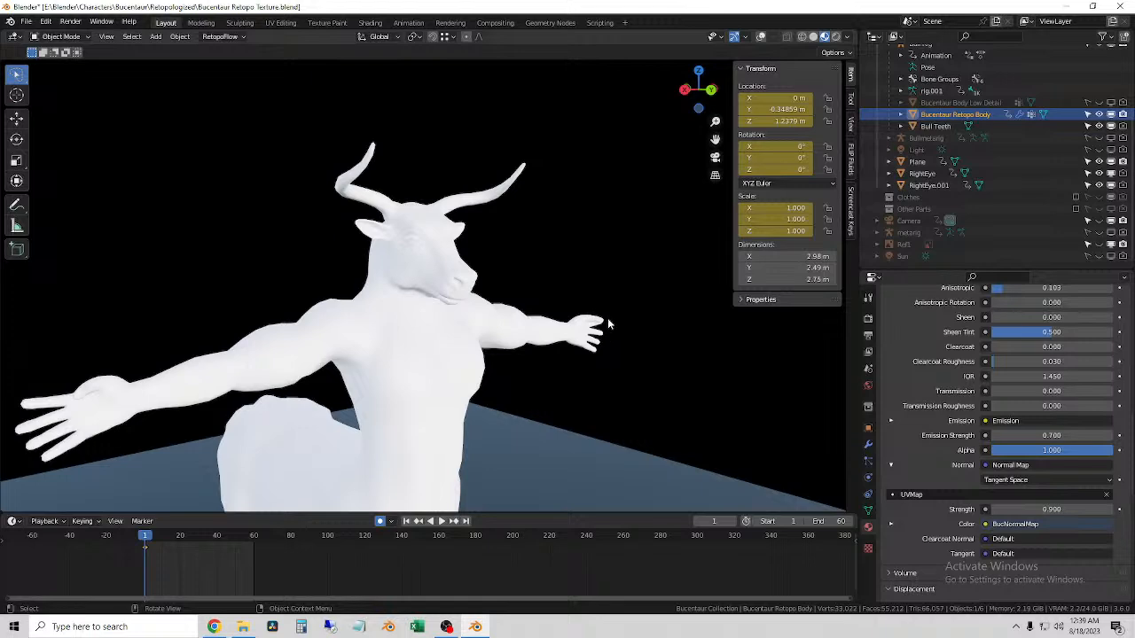
{"action": "scroll", "coordinate": [532, 309], "scroll_direction": "up", "scroll_amount": 5}
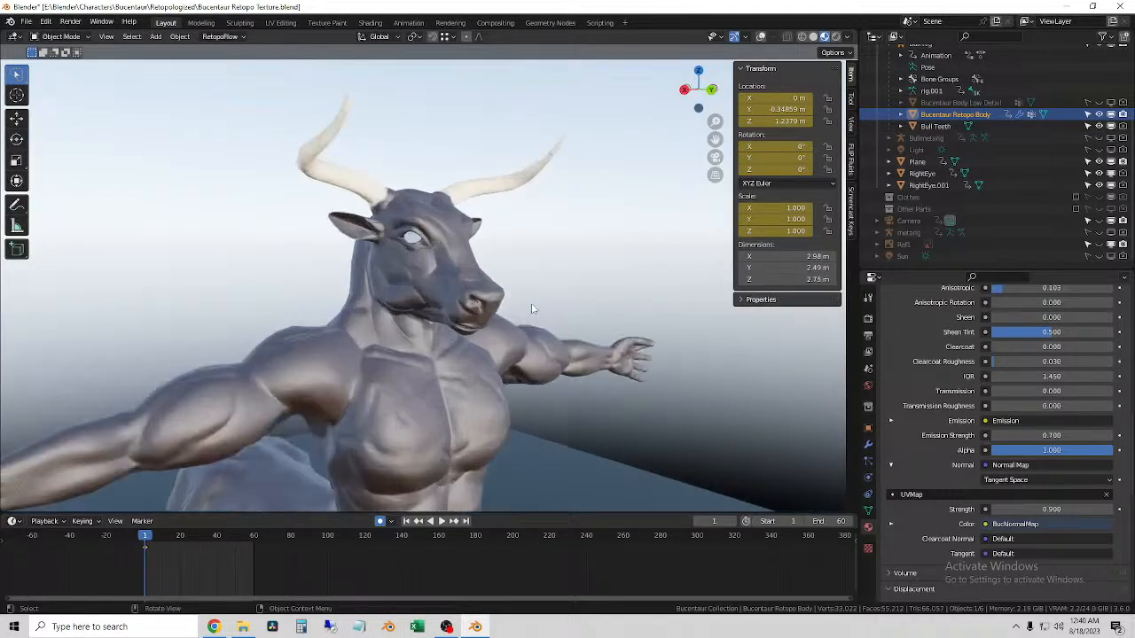
{"action": "scroll", "coordinate": [532, 306], "scroll_direction": "down", "scroll_amount": 5}
{"action": "middle_click_drag", "start_coordinate": [577, 330], "coordinate": [518, 287]}
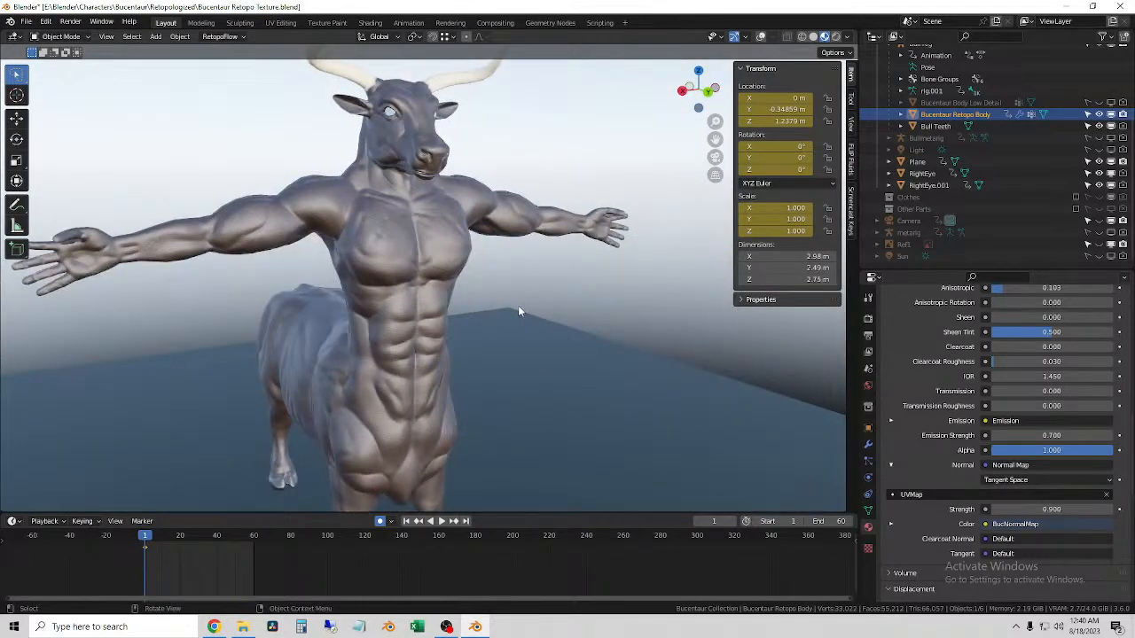
{"action": "scroll", "coordinate": [519, 305], "scroll_direction": "up", "scroll_amount": 3}
{"action": "scroll", "coordinate": [497, 301], "scroll_direction": "down", "scroll_amount": 3}
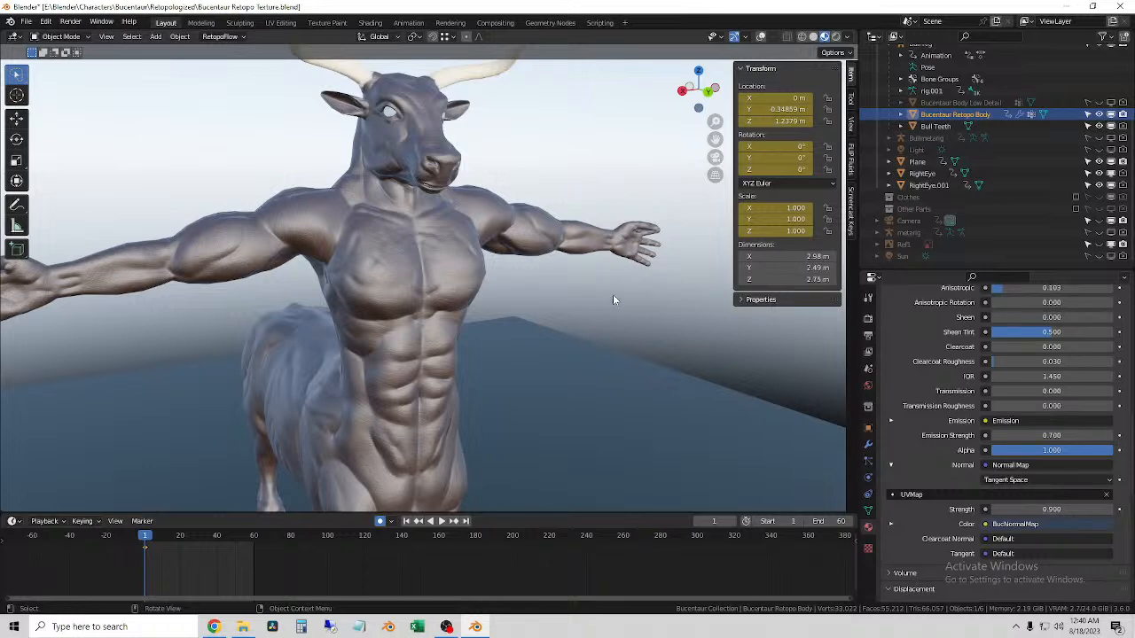
{"action": "middle_click_drag", "start_coordinate": [570, 307], "coordinate": [461, 341]}
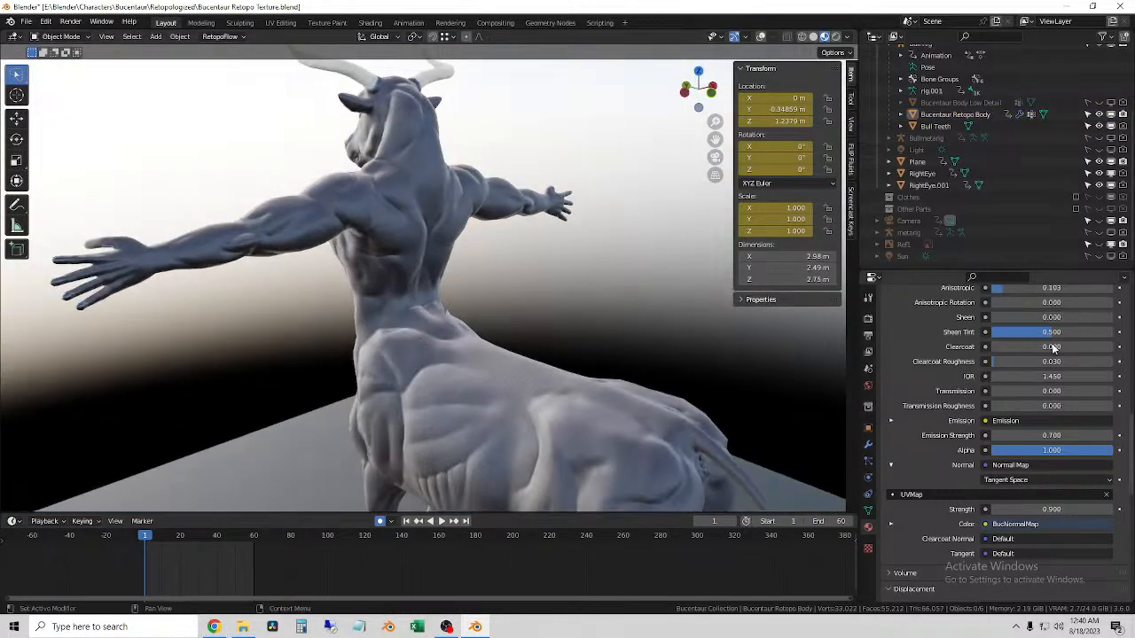
- Change the render engine to Eevee and switch the viewport to Rendered shading
{"action": "scroll", "coordinate": [961, 432], "scroll_direction": "up", "scroll_amount": 10}
{"action": "left_click", "coordinate": [868, 319]}
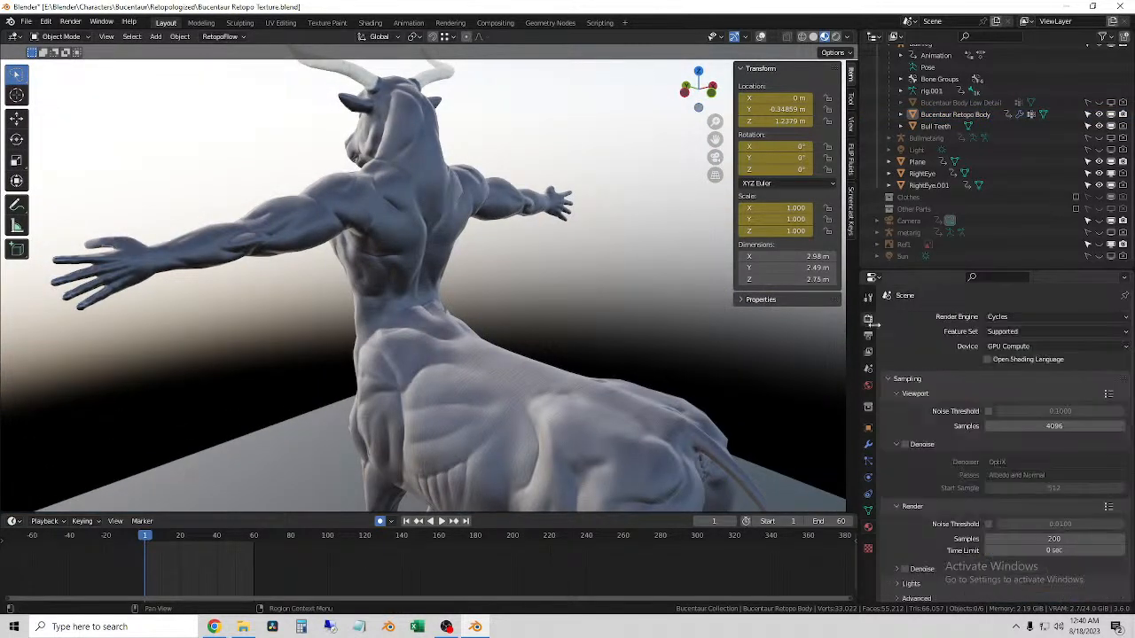
{"action": "left_click", "coordinate": [1035, 317]}
{"action": "left_click", "coordinate": [1009, 331]}
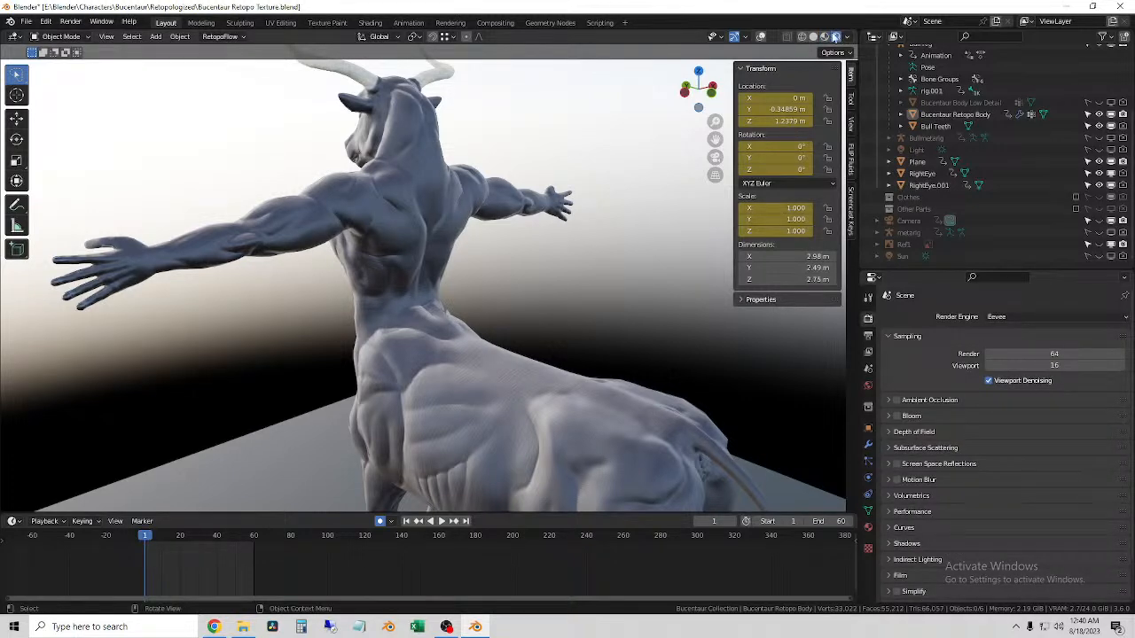
- View the scene through the camera and frame the whole character in it from a front angle
{"action": "mouse_move", "coordinate": [595, 193]}
{"action": "middle_mouse_down"}
{"action": "mouse_move", "coordinate": [550, 266]}
{"action": "mouse_move", "coordinate": [579, 262]}
{"action": "mouse_move", "coordinate": [534, 291]}
{"action": "mouse_move", "coordinate": [427, 278]}
{"action": "mouse_move", "coordinate": [484, 291]}
{"action": "mouse_move", "coordinate": [390, 300]}
{"action": "middle_mouse_up"}
{"action": "left_click", "coordinate": [484, 291]}
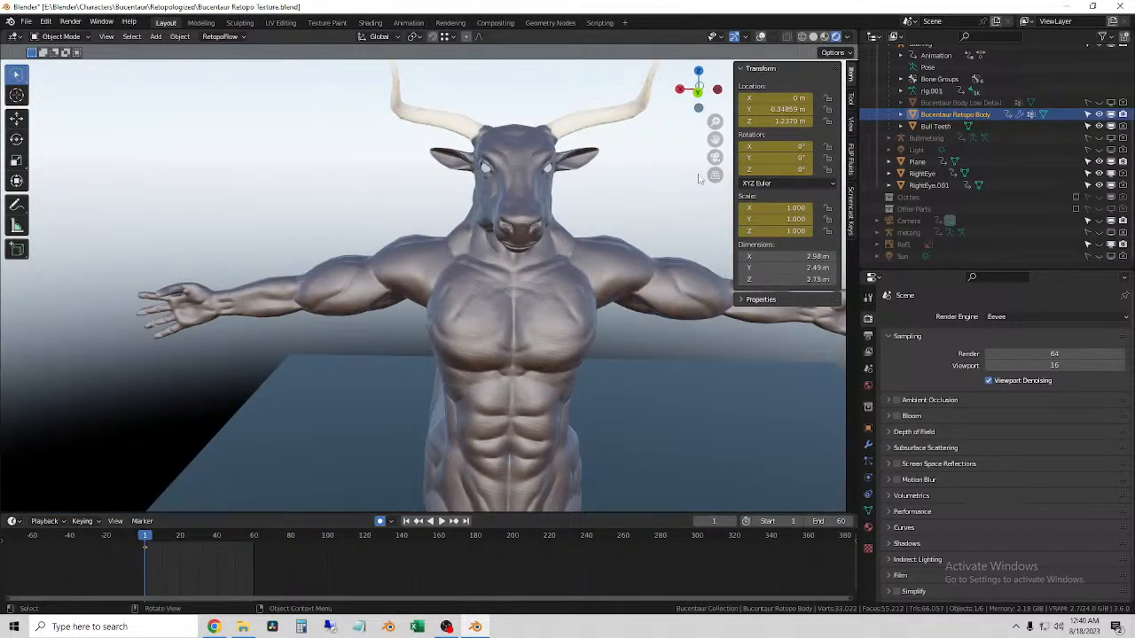
{"action": "scroll", "coordinate": [719, 164], "scroll_direction": "down", "scroll_amount": 3}
{"action": "left_click", "coordinate": [715, 157]}
{"action": "middle_click_drag", "start_coordinate": [542, 236], "coordinate": [504, 259]}
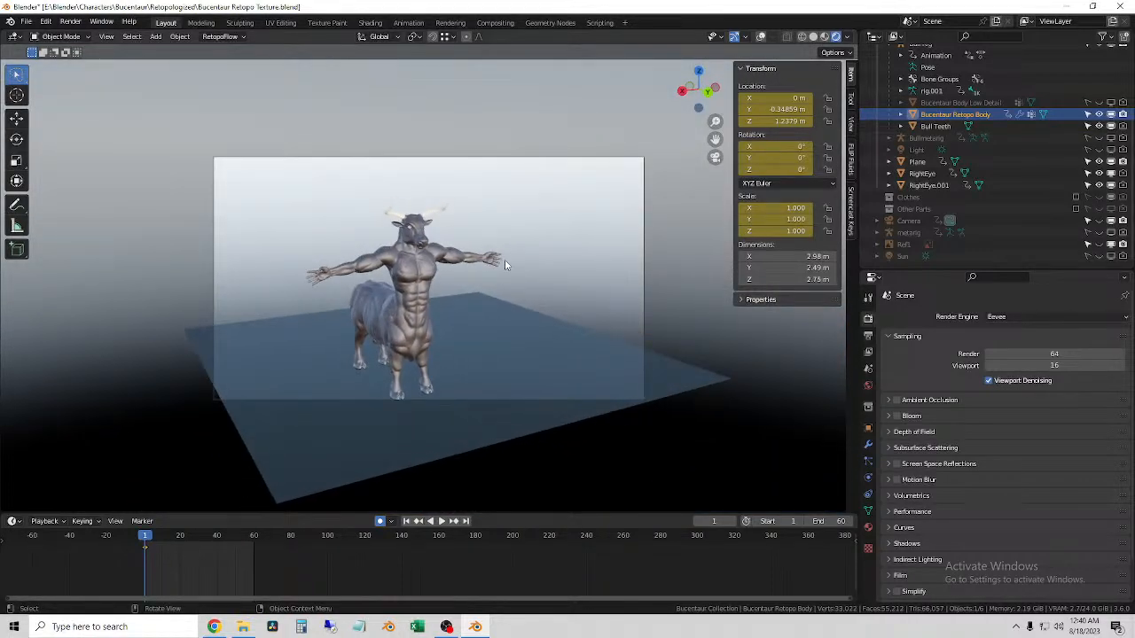
- Render the current frame and inspect the character's head, torso and legs in the resulting image
{"action": "key", "text": "F12"}
{"action": "middle_click_drag", "start_coordinate": [574, 366], "coordinate": [595, 592]}
{"action": "scroll", "coordinate": [625, 313], "scroll_direction": "up", "scroll_amount": 4}
{"action": "scroll", "coordinate": [617, 307], "scroll_direction": "down", "scroll_amount": 4}
{"action": "scroll", "coordinate": [620, 307], "scroll_direction": "up", "scroll_amount": 6}
{"action": "middle_click_drag", "start_coordinate": [463, 222], "coordinate": [479, 458]}
{"action": "scroll", "coordinate": [568, 350], "scroll_direction": "down", "scroll_amount": 1}
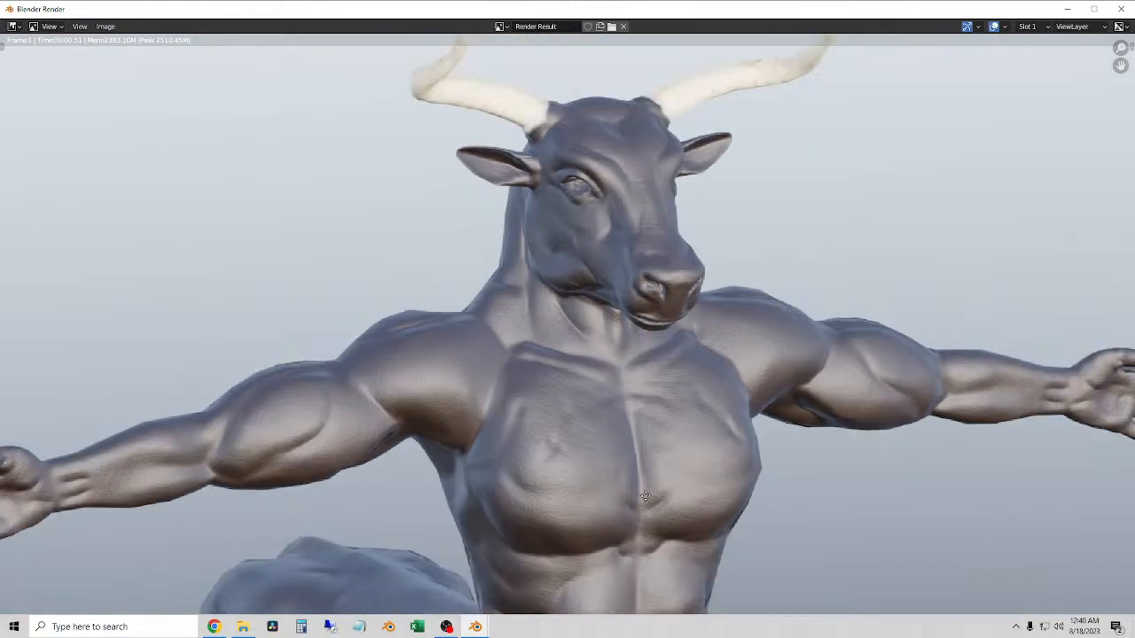
{"action": "middle_click_drag", "start_coordinate": [616, 576], "coordinate": [543, 370]}
{"action": "scroll", "coordinate": [542, 371], "scroll_direction": "down", "scroll_amount": 2}
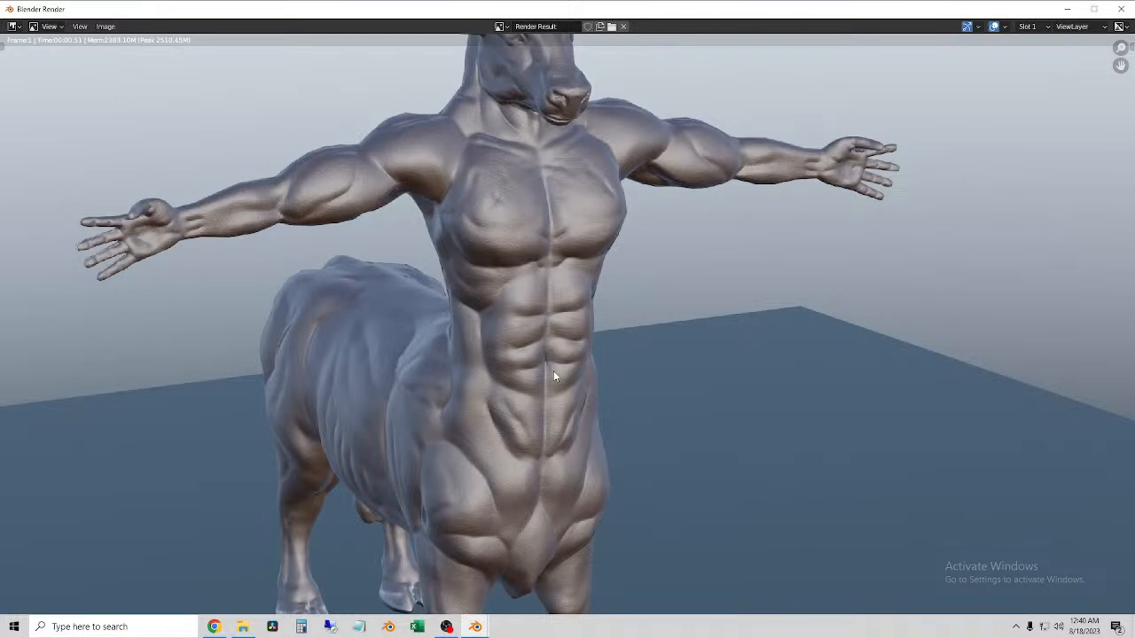
{"action": "scroll", "coordinate": [568, 351], "scroll_direction": "down", "scroll_amount": 1}
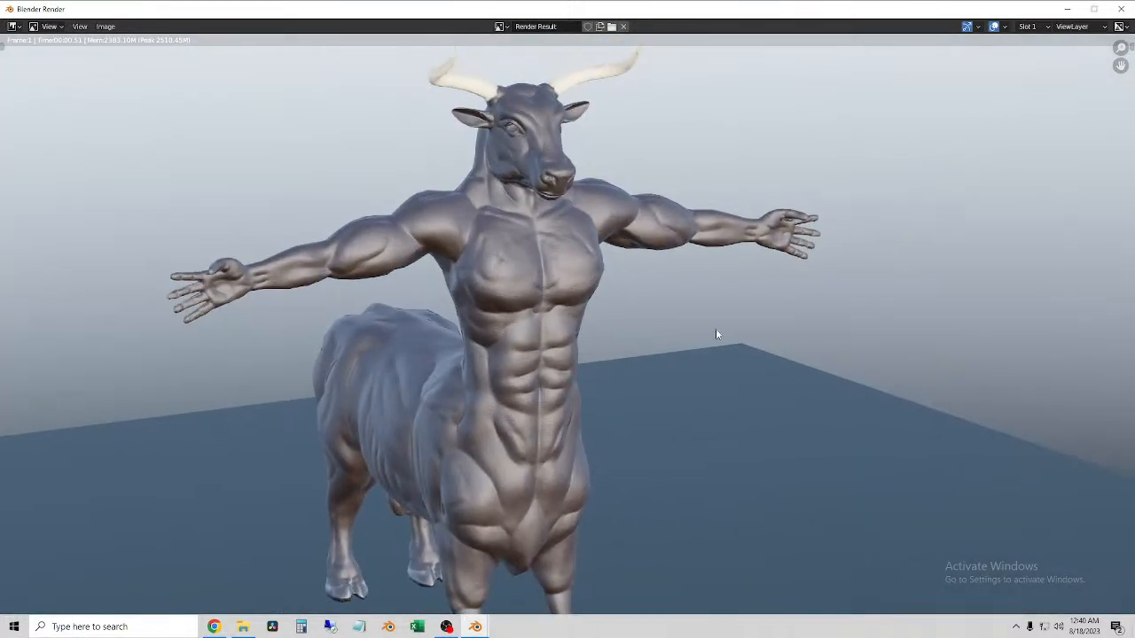
{"action": "left_click", "coordinate": [1122, 9]}
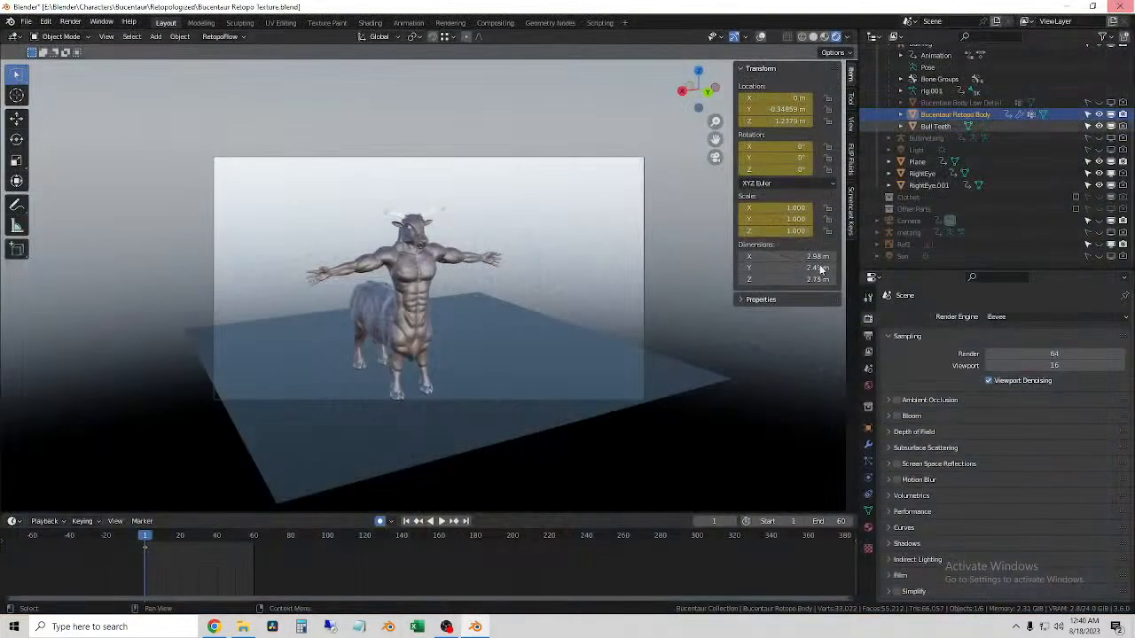
- Turn the camera to a three-quarter front angle on the character and set the render engine to Cycles
{"action": "middle_click_drag", "start_coordinate": [608, 339], "coordinate": [537, 327]}
{"action": "left_click", "coordinate": [995, 317]}
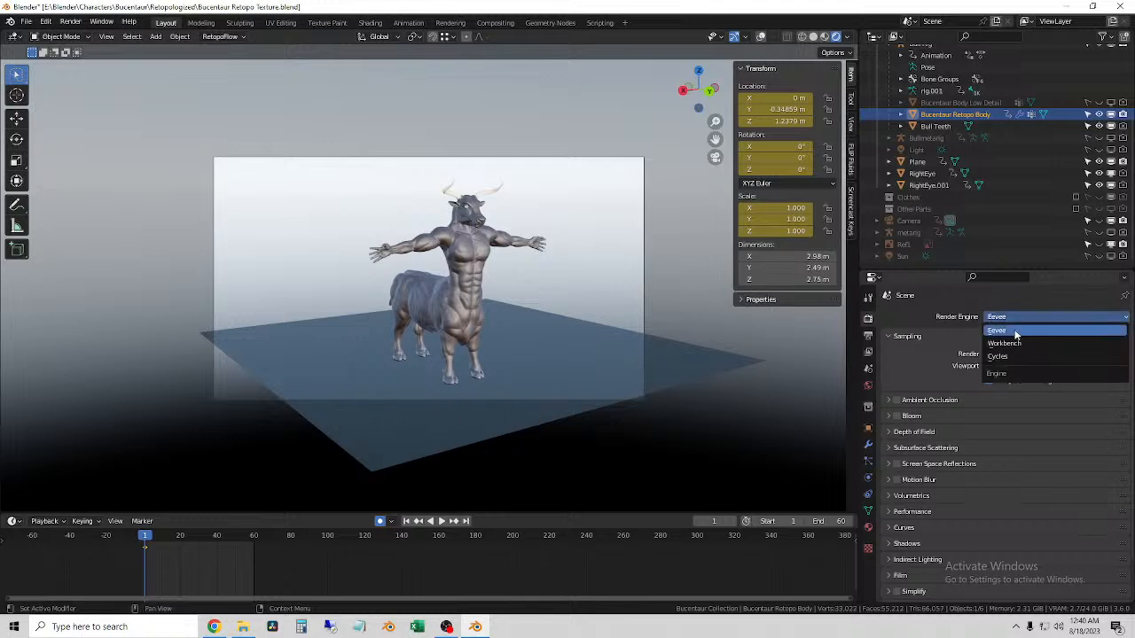
{"action": "left_click", "coordinate": [1010, 356]}
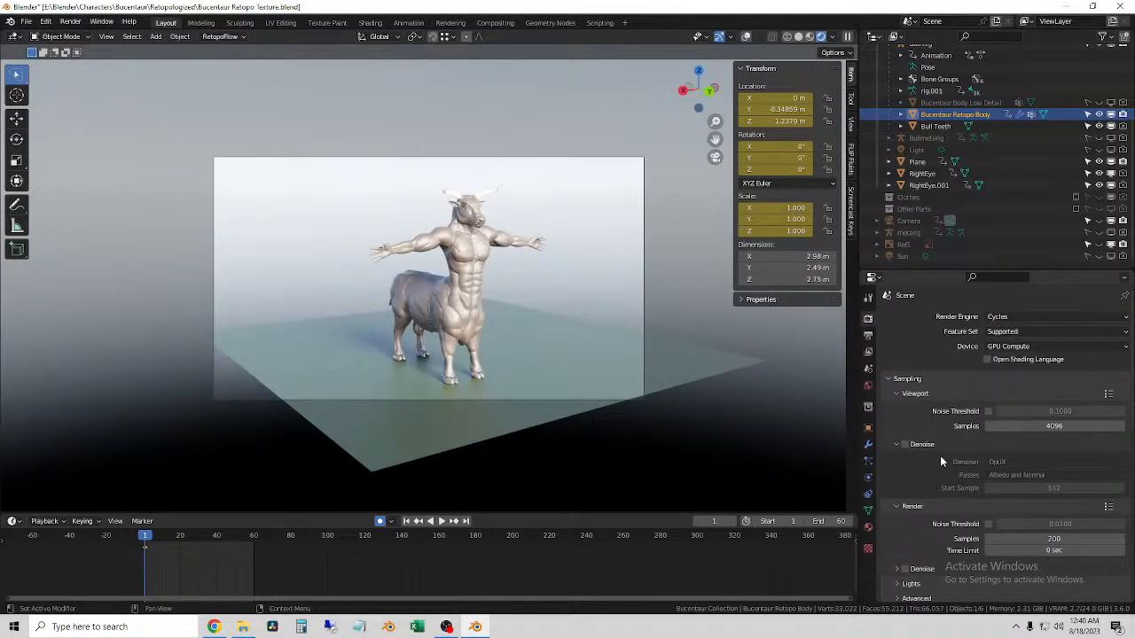
- Enable viewport denoising and turn on the viewport noise threshold with a value of 0.05
{"action": "left_click", "coordinate": [903, 444]}
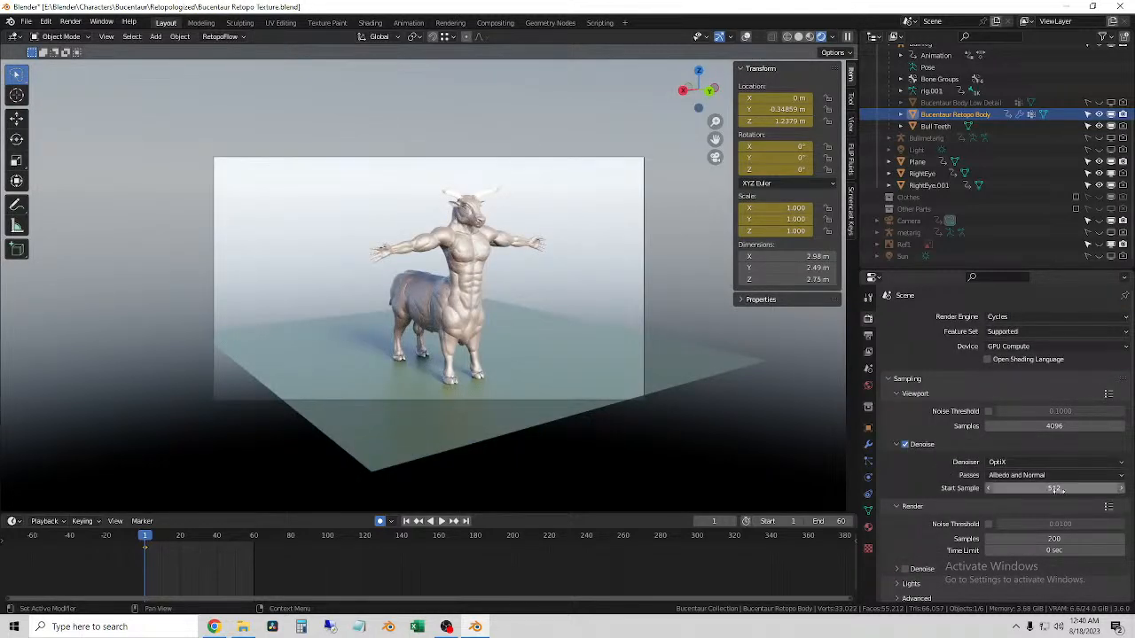
{"action": "left_click", "coordinate": [988, 412]}
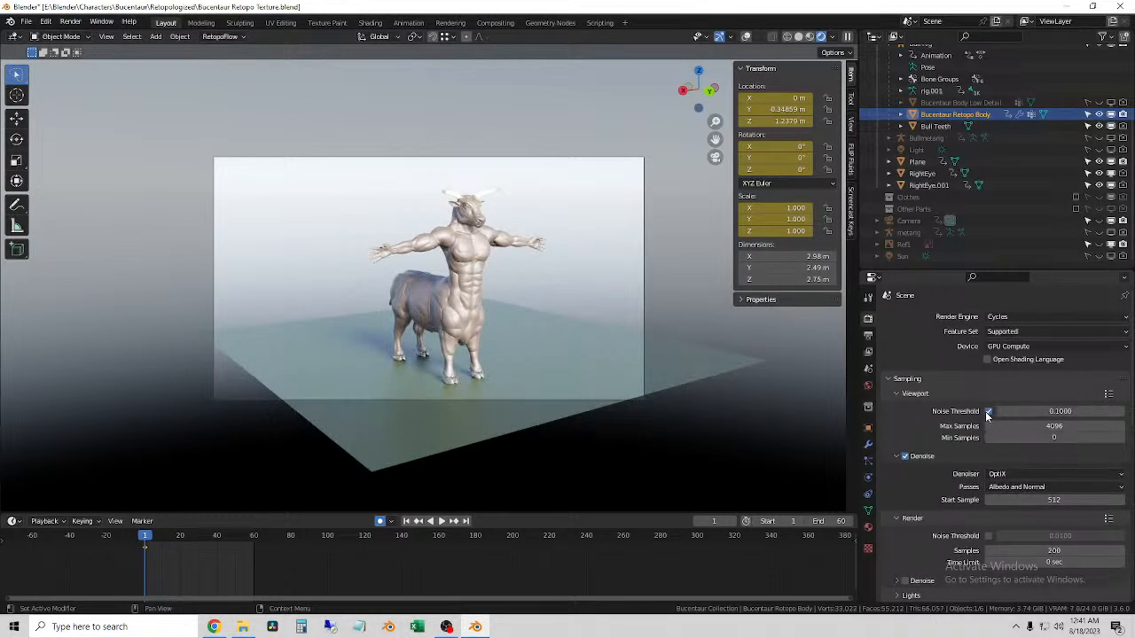
{"action": "left_click", "coordinate": [1042, 413]}
{"action": "left_click", "coordinate": [1010, 412]}
{"action": "key", "text": "BackSpace"}
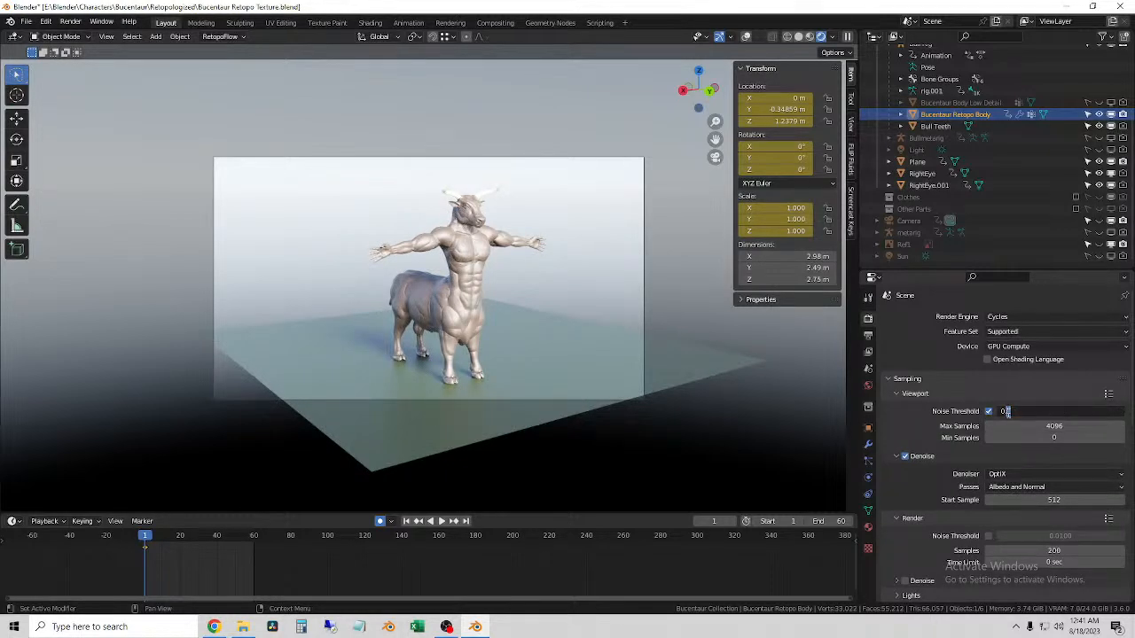
{"action": "type", "text": "05"}
{"action": "key", "text": "Return"}
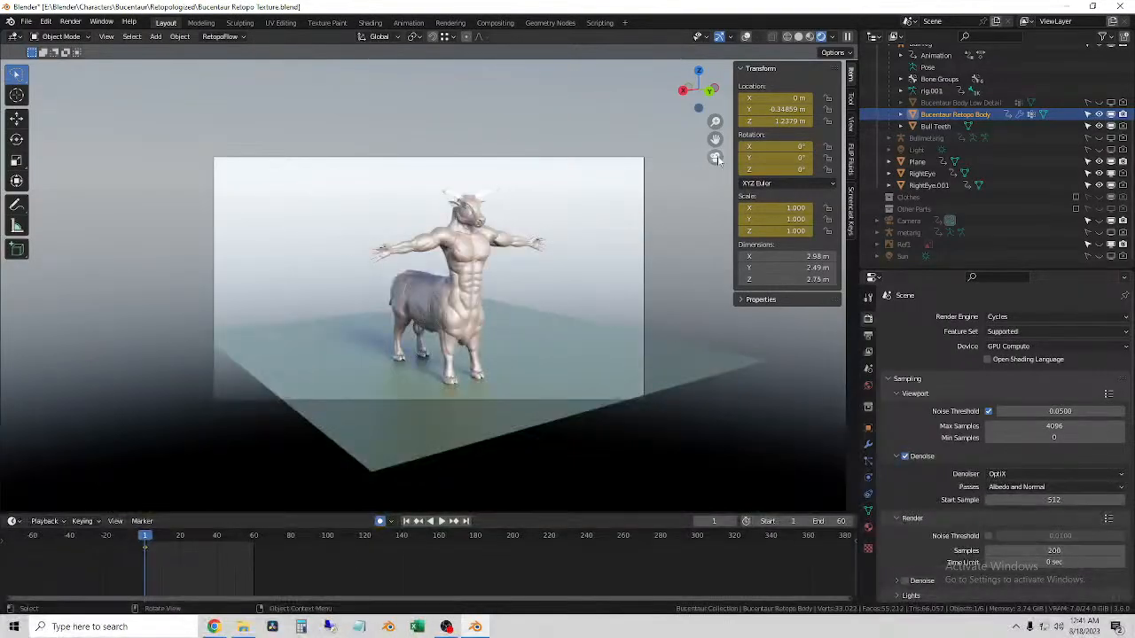
- Examine the character's head, torso and full figure in the Cycles rendered view, with nothing selected
{"action": "middle_click_drag", "start_coordinate": [581, 321], "coordinate": [486, 288]}
{"action": "scroll", "coordinate": [485, 288], "scroll_direction": "up", "scroll_amount": 3}
{"action": "scroll", "coordinate": [479, 313], "scroll_direction": "up", "scroll_amount": 6}
{"action": "middle_click_drag", "start_coordinate": [483, 248], "coordinate": [546, 329], "text": "shift"}
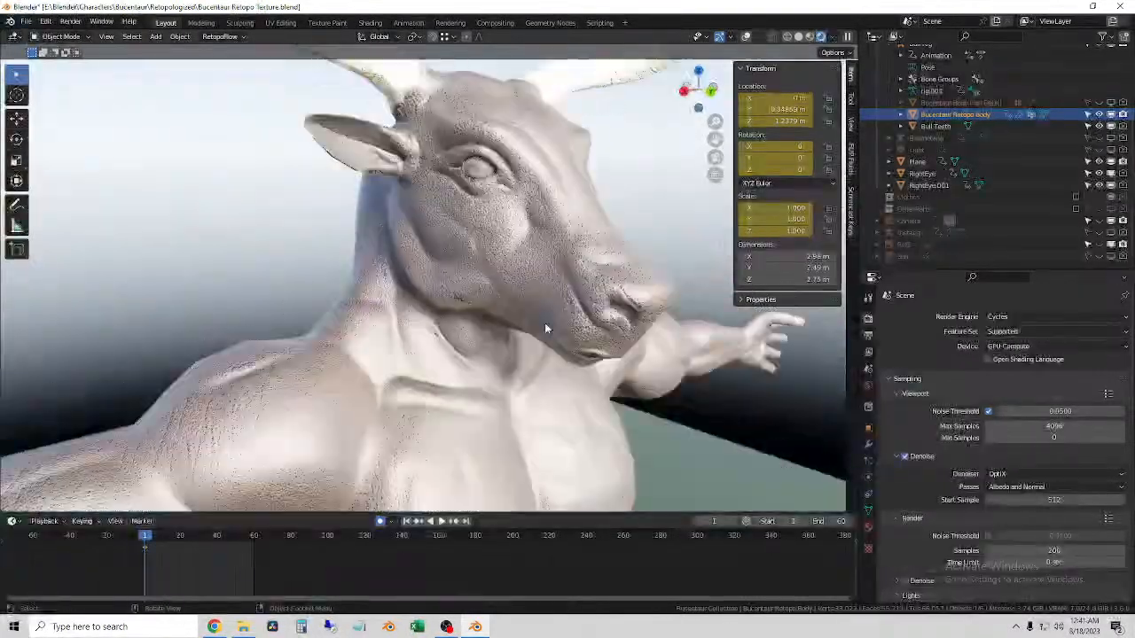
{"action": "scroll", "coordinate": [545, 328], "scroll_direction": "down", "scroll_amount": 5}
{"action": "middle_click_drag", "start_coordinate": [615, 427], "coordinate": [496, 356]}
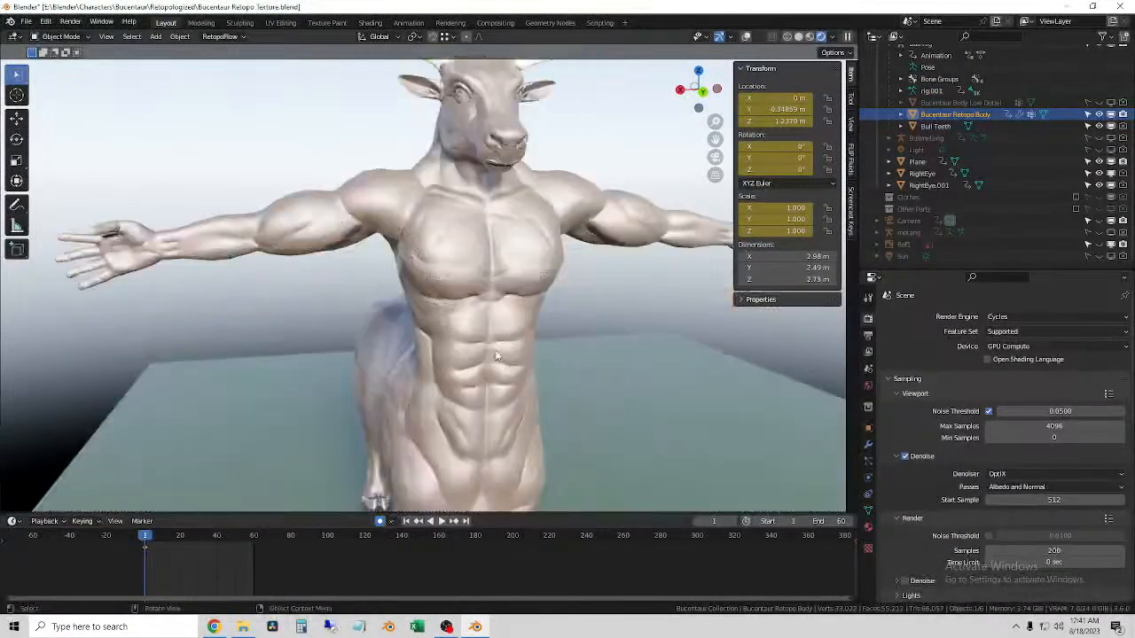
{"action": "left_click", "coordinate": [615, 294]}
{"action": "scroll", "coordinate": [389, 408], "scroll_direction": "down", "scroll_amount": 2}
{"action": "middle_click_drag", "start_coordinate": [388, 408], "coordinate": [399, 352], "text": "shift"}
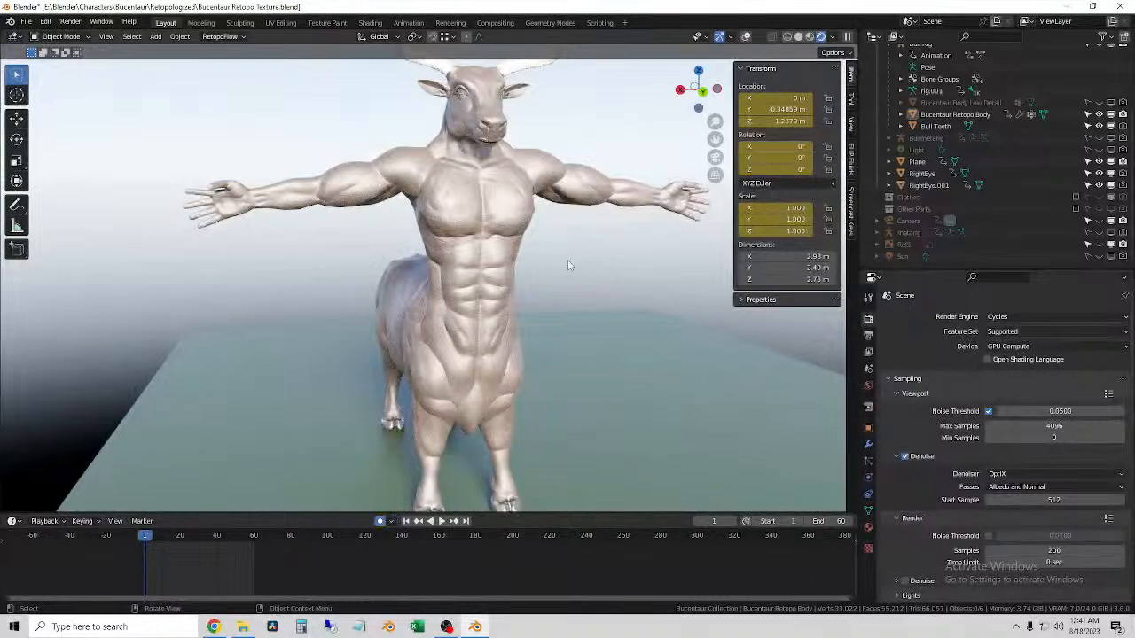
{"action": "middle_click_drag", "start_coordinate": [563, 257], "coordinate": [608, 282]}
{"action": "scroll", "coordinate": [582, 263], "scroll_direction": "down", "scroll_amount": 2}
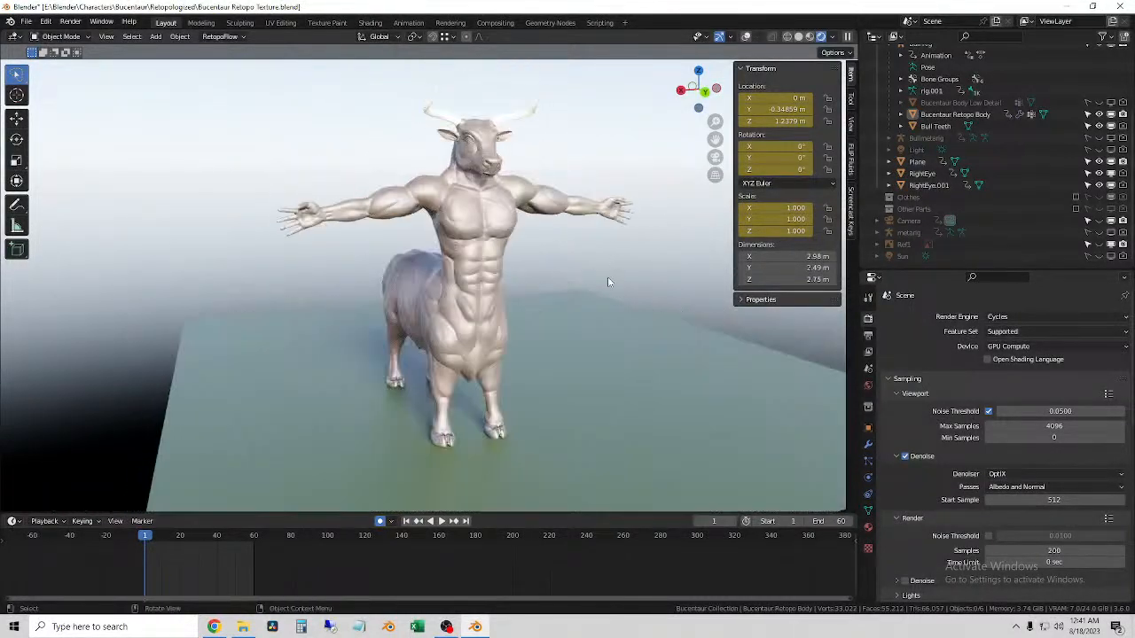
- Turn the viewport overlays back on to show the rig, and save the file
{"action": "left_click", "coordinate": [746, 37]}
{"action": "scroll", "coordinate": [550, 302], "scroll_direction": "up", "scroll_amount": 5}
{"action": "scroll", "coordinate": [563, 273], "scroll_direction": "down", "scroll_amount": 5}
{"action": "middle_click_drag", "start_coordinate": [563, 275], "coordinate": [590, 248]}
{"action": "left_click", "coordinate": [26, 22]}
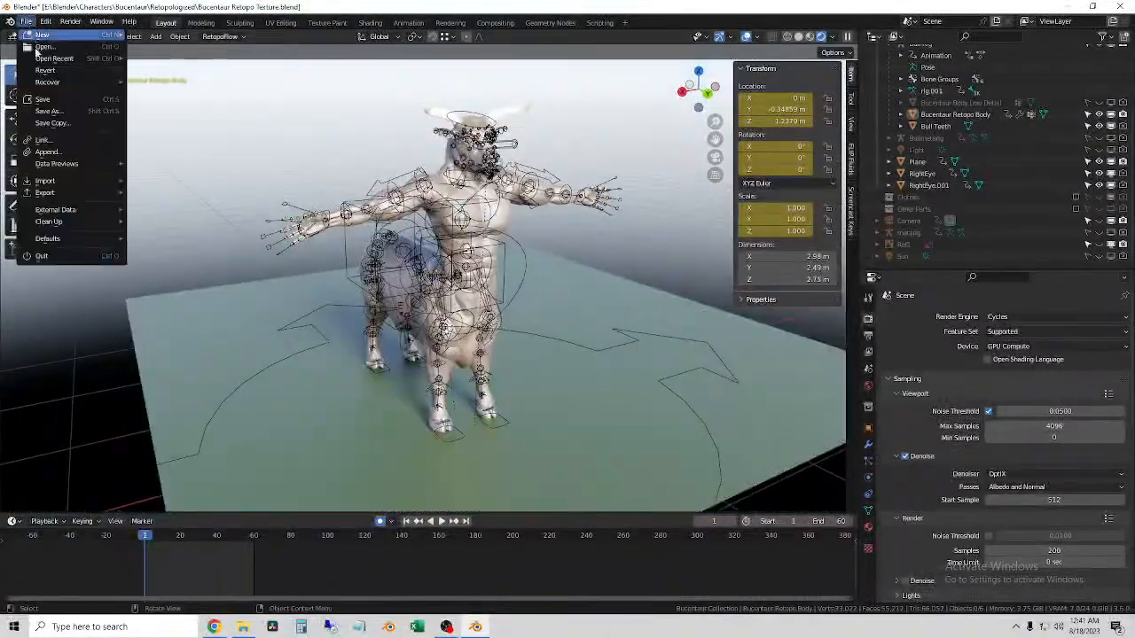
{"action": "left_click", "coordinate": [42, 98]}
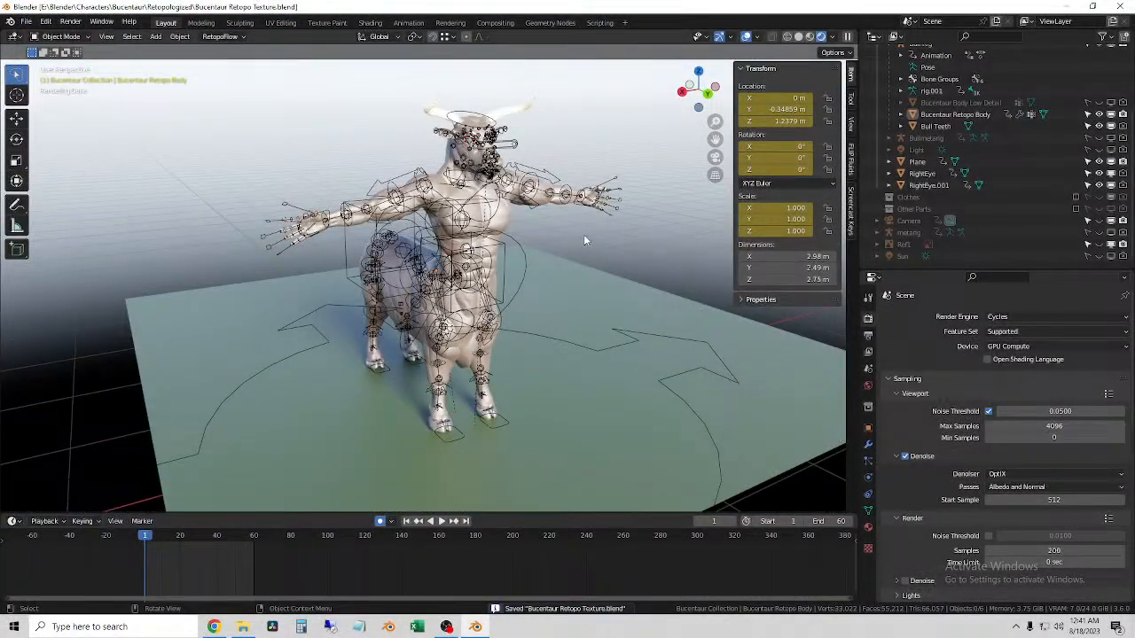
- Switch the viewport to Material Preview shading for close work around the character's right eye
{"action": "right_click_drag", "start_coordinate": [481, 157], "coordinate": [484, 158], "text": "shift"}
{"action": "scroll", "coordinate": [482, 156], "scroll_direction": "up", "scroll_amount": 9}
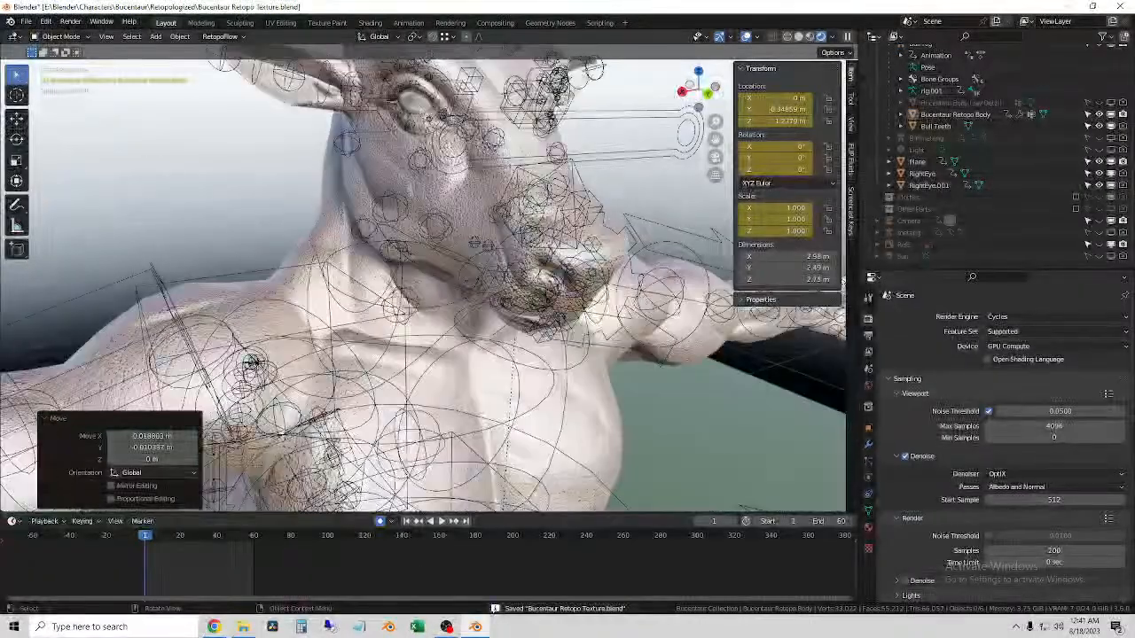
{"action": "left_click", "coordinate": [416, 101]}
{"action": "middle_click_drag", "start_coordinate": [416, 101], "coordinate": [532, 289]}
{"action": "left_click", "coordinate": [808, 37]}
{"action": "scroll", "coordinate": [632, 296], "scroll_direction": "up", "scroll_amount": 2}
{"action": "middle_click_drag", "start_coordinate": [440, 215], "coordinate": [572, 265]}
- Select the RightEye object and snap the 3D cursor to it
{"action": "left_click", "coordinate": [645, 287]}
{"action": "middle_click_drag", "start_coordinate": [644, 288], "coordinate": [681, 269]}
{"action": "left_click", "coordinate": [524, 264]}
{"action": "left_click", "coordinate": [173, 253]}
{"action": "middle_click_drag", "start_coordinate": [172, 253], "coordinate": [458, 184]}
{"action": "right_click", "coordinate": [459, 185]}
{"action": "mouse_move", "coordinate": [464, 180]}
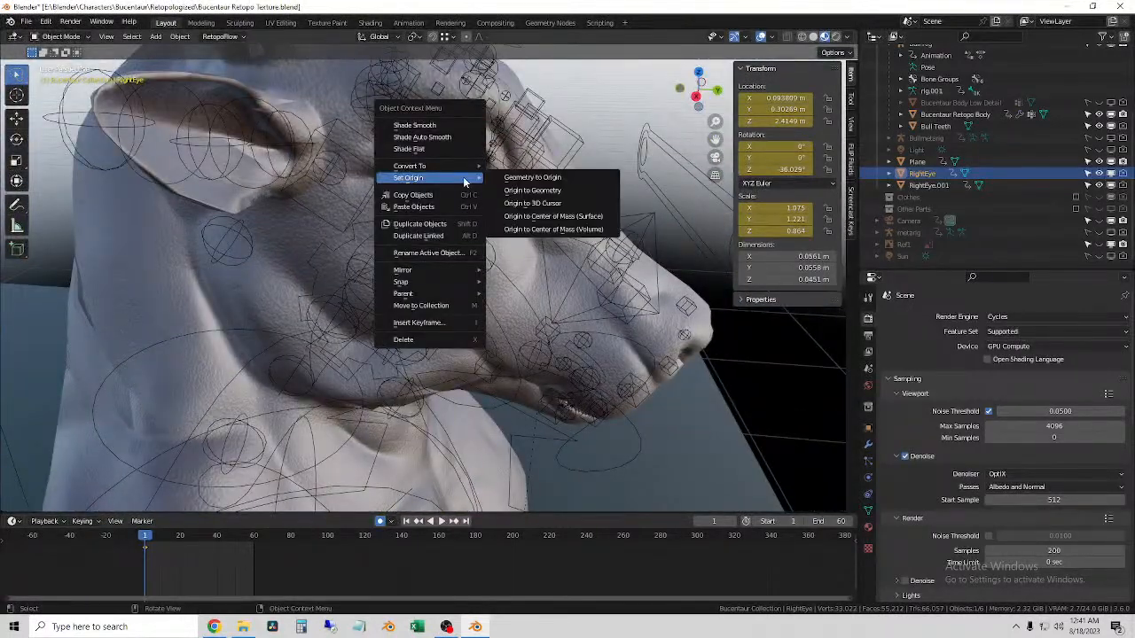
{"action": "mouse_move", "coordinate": [424, 282]}
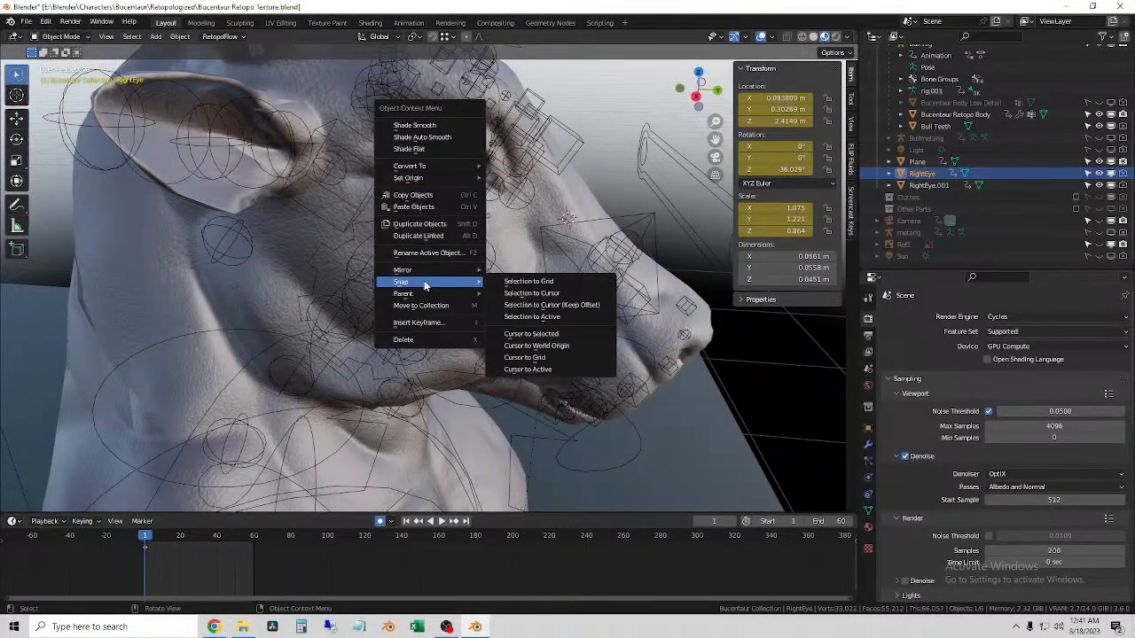
{"action": "left_click", "coordinate": [532, 334]}
{"action": "key", "text": "KP_Decimal"}
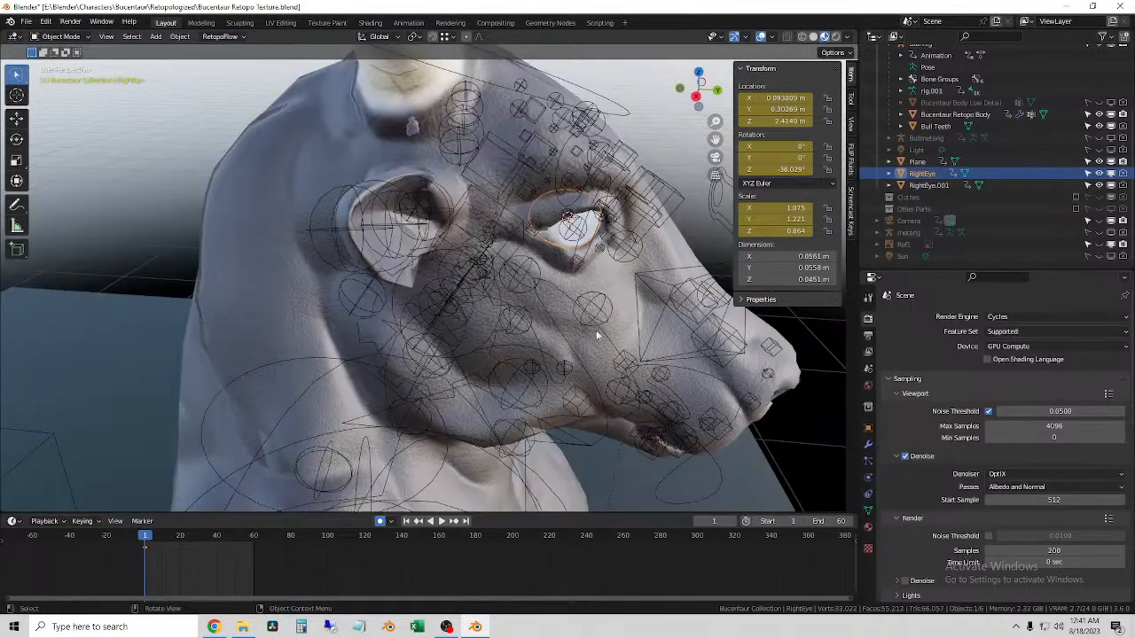
- Select the Bull Rig armature, enter Edit Mode and select the bone eye_master.R.001 at the right eye
{"action": "scroll", "coordinate": [619, 248], "scroll_direction": "up", "scroll_amount": 6}
{"action": "middle_click_drag", "start_coordinate": [611, 247], "coordinate": [542, 258]}
{"action": "scroll", "coordinate": [542, 258], "scroll_direction": "down", "scroll_amount": 6}
{"action": "scroll", "coordinate": [542, 258], "scroll_direction": "down", "scroll_amount": 5}
{"action": "middle_click_drag", "start_coordinate": [625, 241], "coordinate": [530, 270], "text": "shift"}
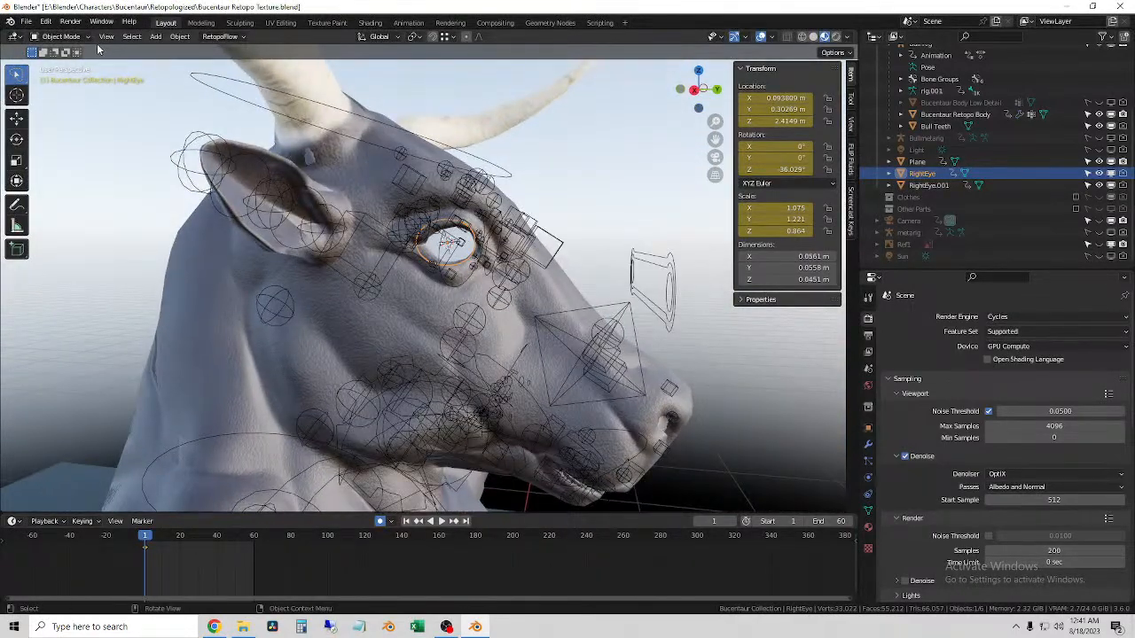
{"action": "left_click", "coordinate": [73, 41]}
{"action": "left_click", "coordinate": [346, 174]}
{"action": "left_click", "coordinate": [68, 41]}
{"action": "left_click", "coordinate": [73, 64]}
{"action": "mouse_move", "coordinate": [530, 268]}
{"action": "middle_mouse_down"}
{"action": "mouse_move", "coordinate": [476, 259]}
{"action": "mouse_move", "coordinate": [537, 266]}
{"action": "mouse_move", "coordinate": [500, 262]}
{"action": "mouse_move", "coordinate": [521, 258]}
{"action": "middle_mouse_up"}
{"action": "left_click", "coordinate": [455, 244]}
- Show only the last armature layer and select the original eye bone ORG-eye.R.001 inside the right eyeball
{"action": "scroll", "coordinate": [455, 244], "scroll_direction": "up", "scroll_amount": 5}
{"action": "left_click", "coordinate": [868, 477]}
{"action": "scroll", "coordinate": [966, 420], "scroll_direction": "down", "scroll_amount": 2}
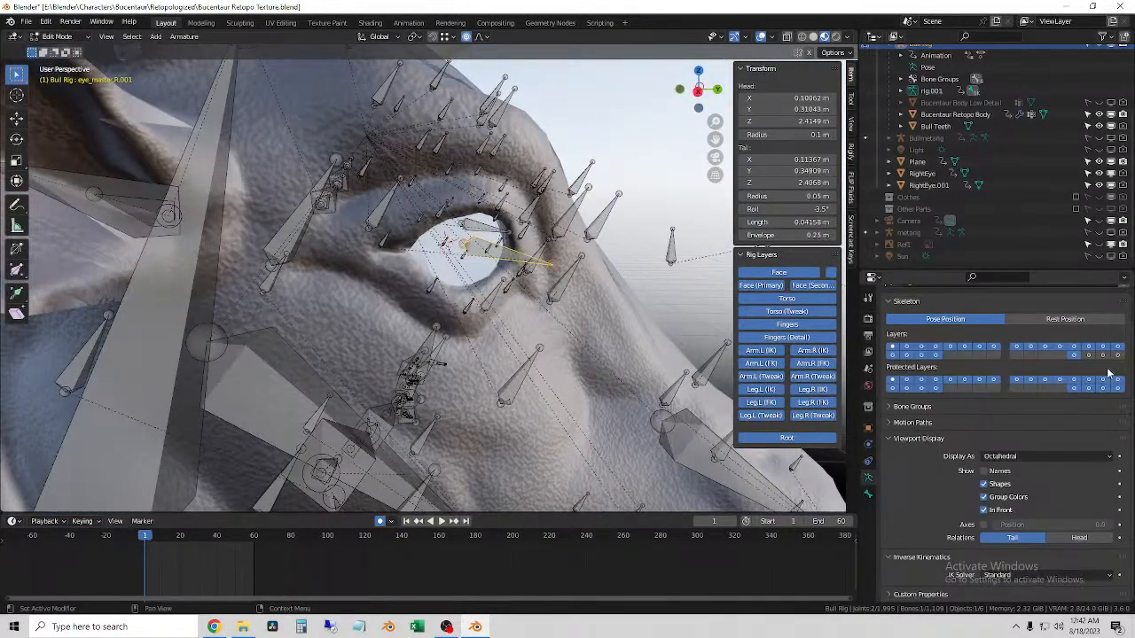
{"action": "left_click", "coordinate": [1117, 355]}
{"action": "left_click", "coordinate": [521, 257]}
{"action": "middle_click_drag", "start_coordinate": [523, 261], "coordinate": [483, 301]}
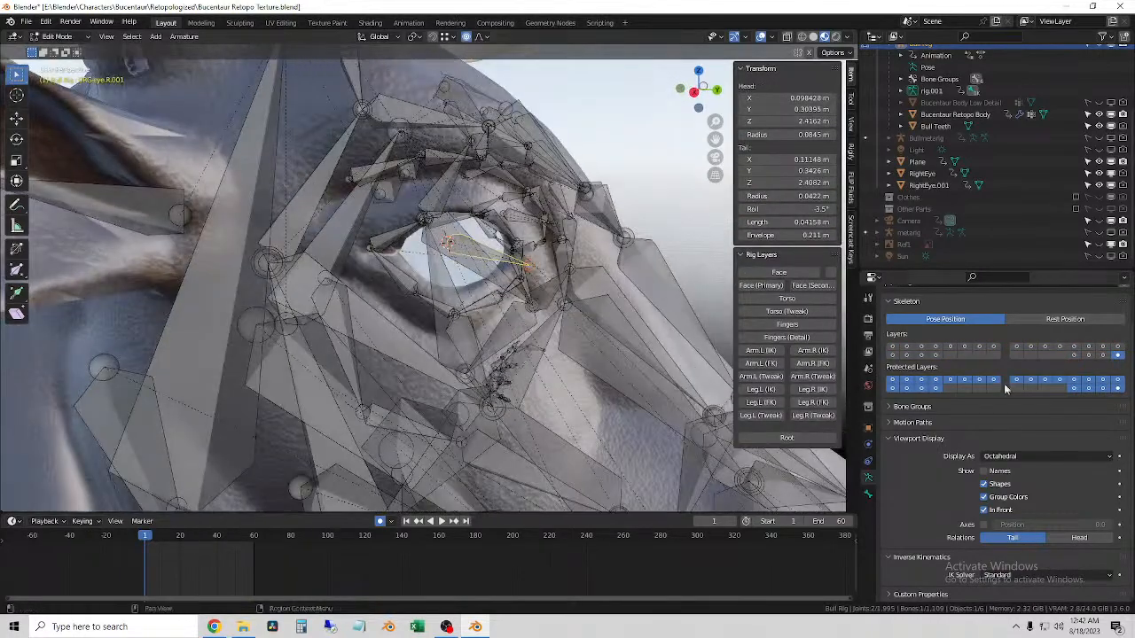
- Show only armature layer 31, select MCH-eye.R.001 and check how the bone sits in the right eyeball
{"action": "left_click", "coordinate": [1103, 356]}
{"action": "left_click", "coordinate": [519, 259]}
{"action": "middle_click_drag", "start_coordinate": [520, 263], "coordinate": [496, 255]}
{"action": "scroll", "coordinate": [532, 257], "scroll_direction": "down", "scroll_amount": 8}
{"action": "scroll", "coordinate": [497, 255], "scroll_direction": "up", "scroll_amount": 10}
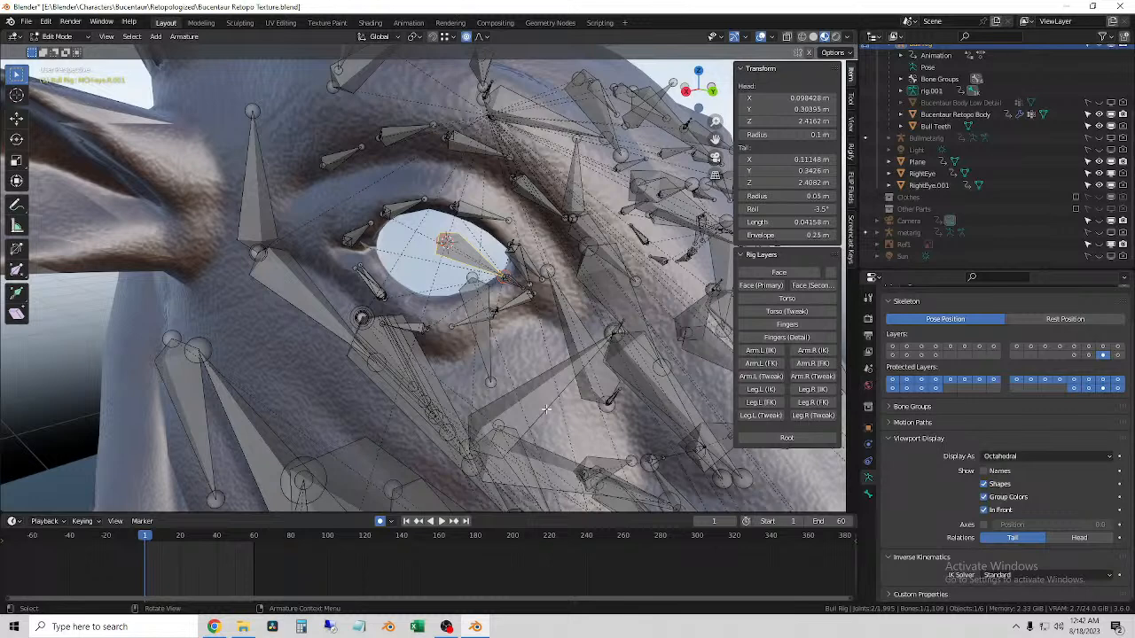
{"action": "middle_click_drag", "start_coordinate": [486, 258], "coordinate": [511, 274]}
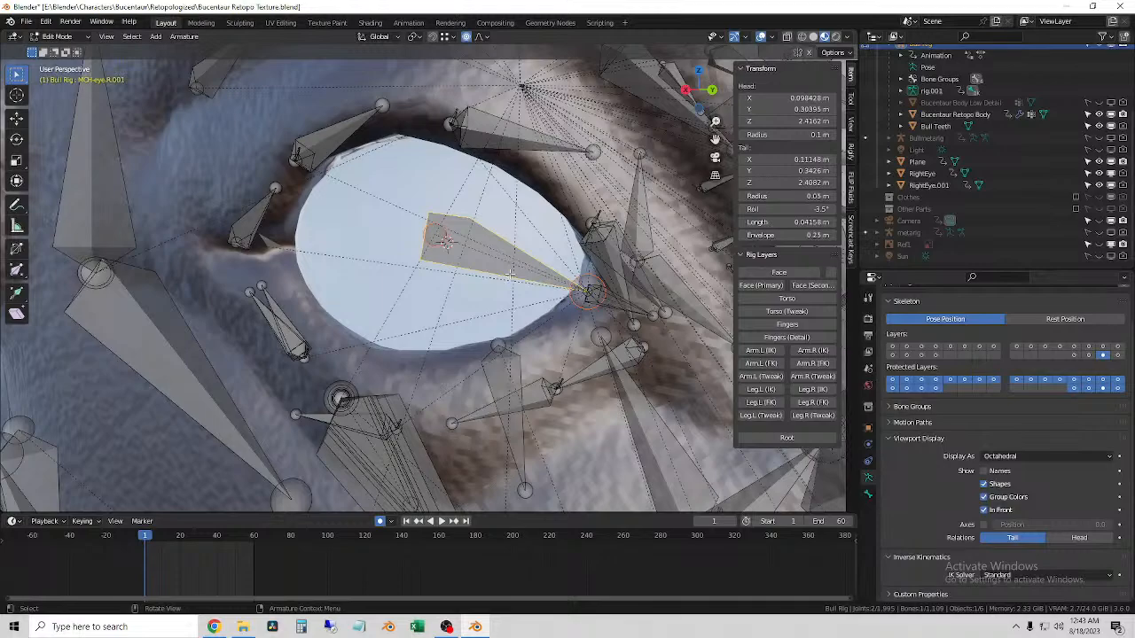
{"action": "middle_click_drag", "start_coordinate": [440, 244], "coordinate": [372, 290]}
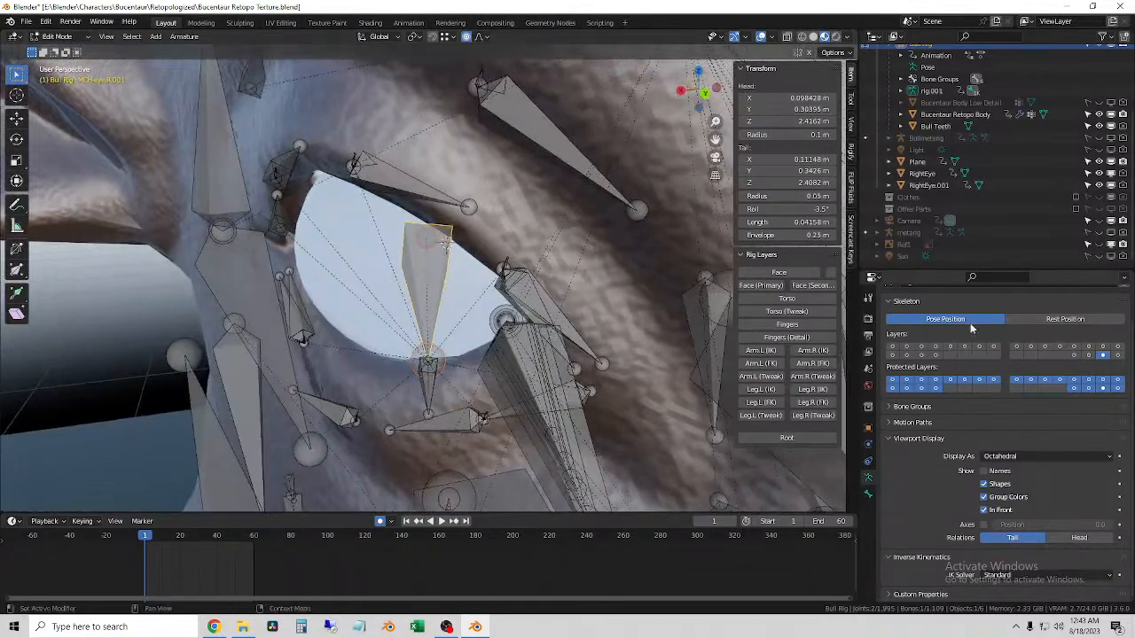
- Show only armature layer 30 and check the parent relations of DEF-eye_master.R.001 and DEF-eye.R.001
{"action": "left_click", "coordinate": [1088, 355]}
{"action": "middle_click_drag", "start_coordinate": [550, 333], "coordinate": [555, 321]}
{"action": "left_click", "coordinate": [444, 238]}
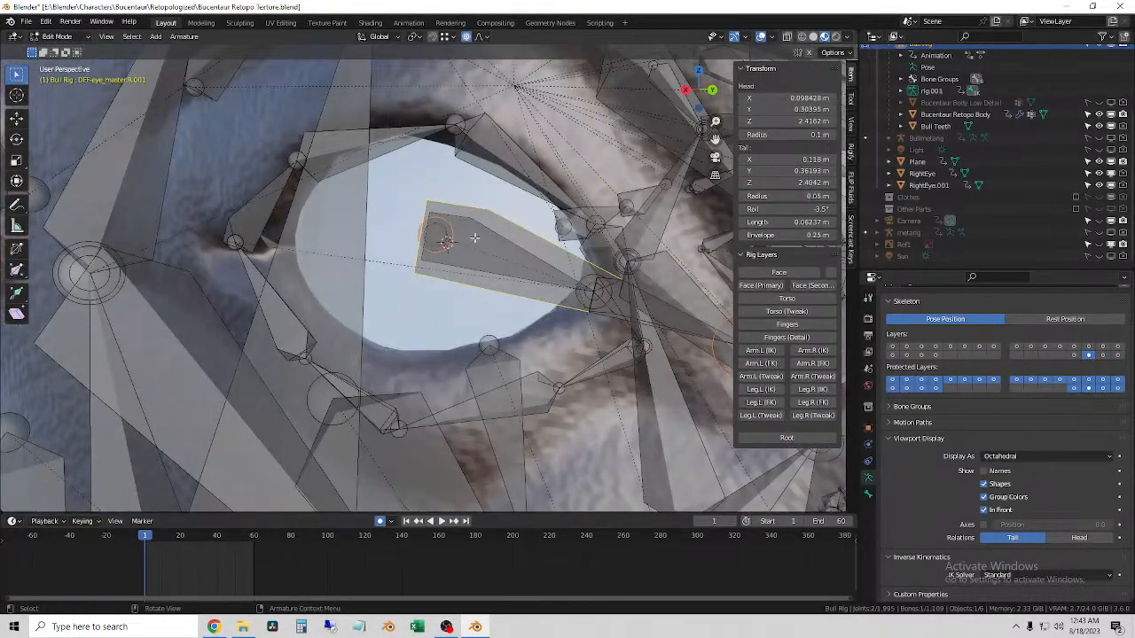
{"action": "left_click", "coordinate": [869, 493]}
{"action": "scroll", "coordinate": [964, 495], "scroll_direction": "down", "scroll_amount": 2}
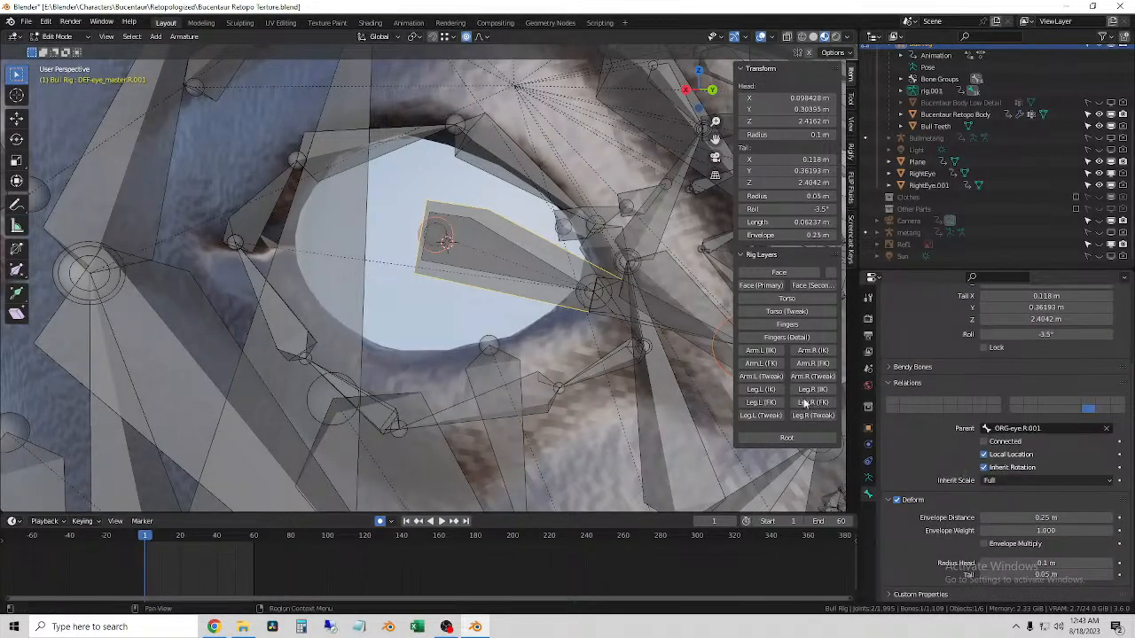
{"action": "left_click", "coordinate": [489, 233]}
{"action": "middle_click_drag", "start_coordinate": [488, 232], "coordinate": [633, 243]}
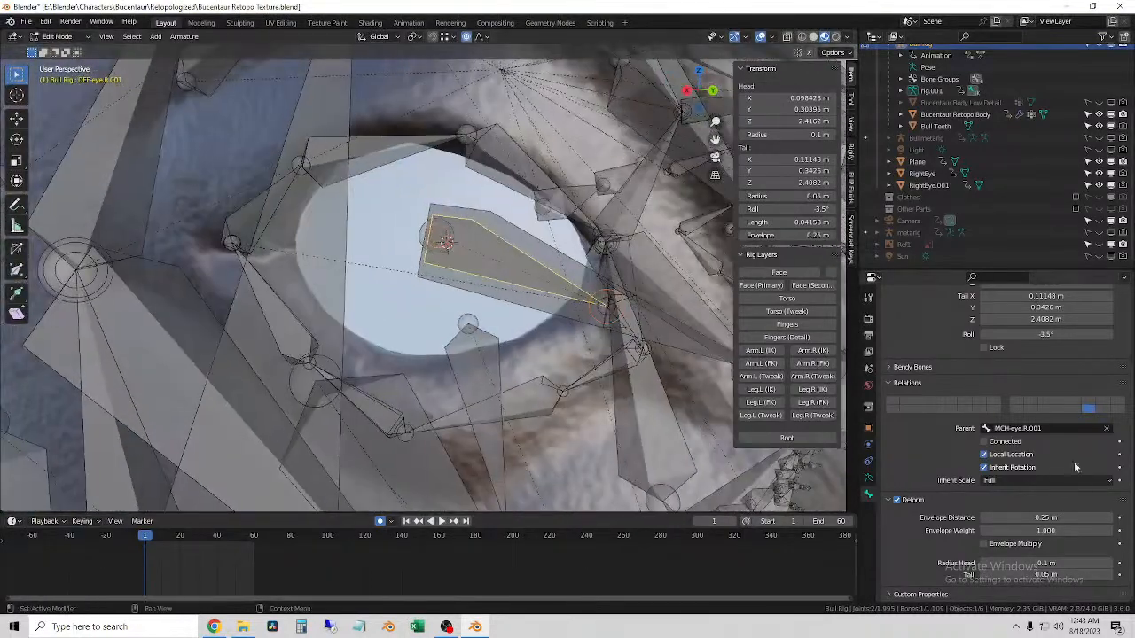
{"action": "scroll", "coordinate": [1073, 465], "scroll_direction": "up", "scroll_amount": 3}
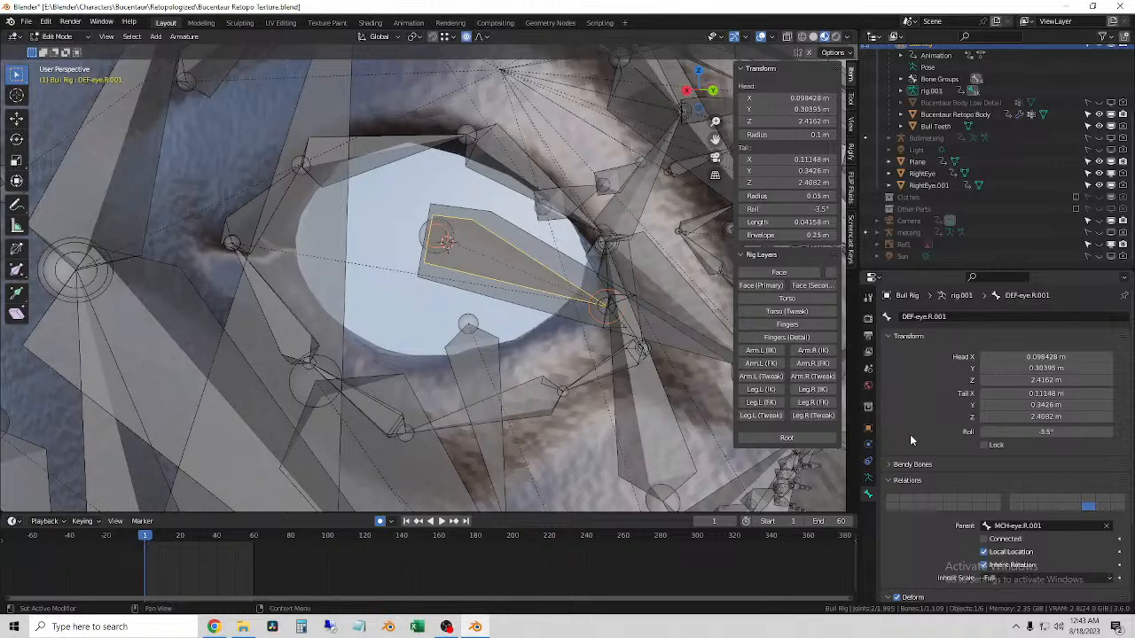
{"action": "scroll", "coordinate": [900, 454], "scroll_direction": "down", "scroll_amount": 3}
- Show only armature layer 31 of the Bull Rig
{"action": "left_click", "coordinate": [868, 479]}
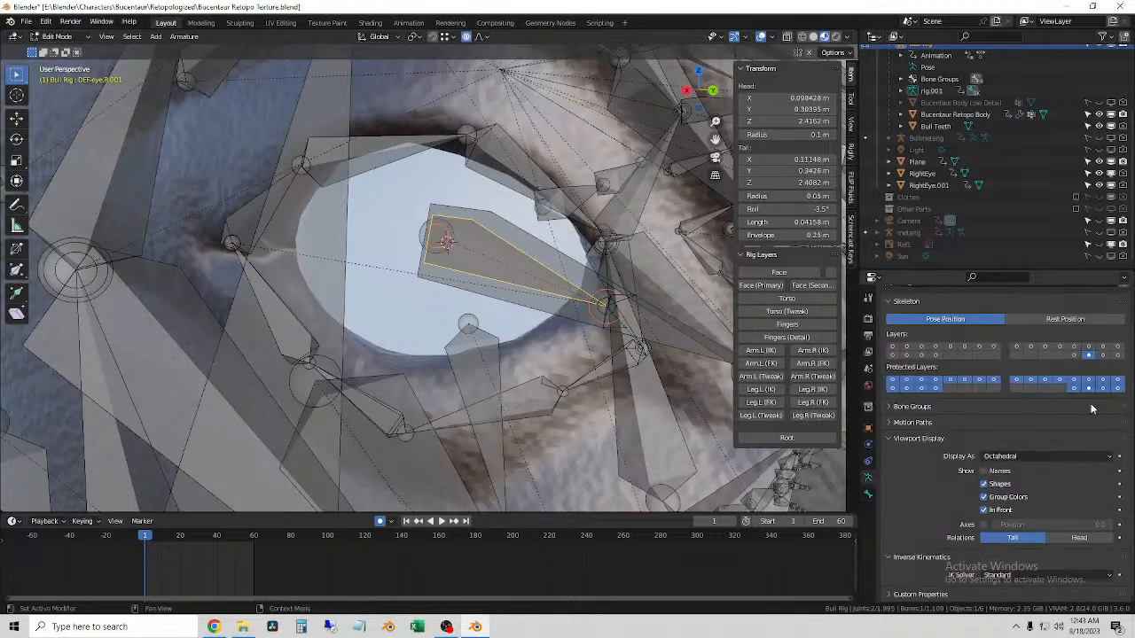
{"action": "left_click", "coordinate": [1072, 355]}
{"action": "left_click", "coordinate": [1102, 355]}
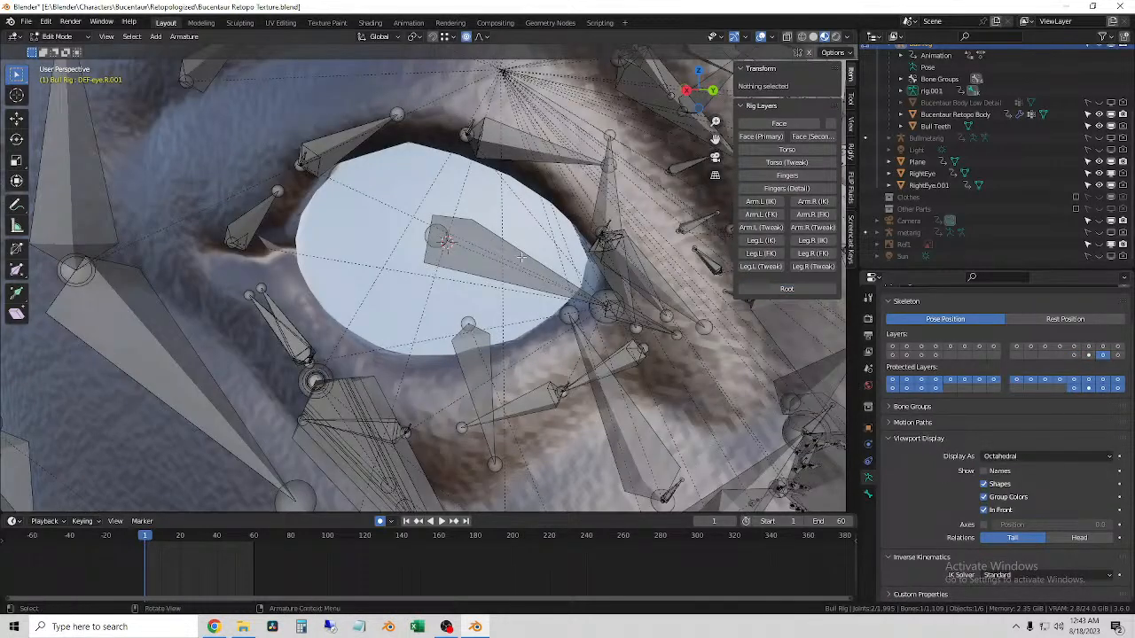
- Try to snap MCH-eye.R.001 and MCH-eye_track.R.001 together to the 3D cursor with Keep Offset
{"action": "left_click", "coordinate": [479, 227]}
{"action": "middle_click_drag", "start_coordinate": [479, 256], "coordinate": [532, 319]}
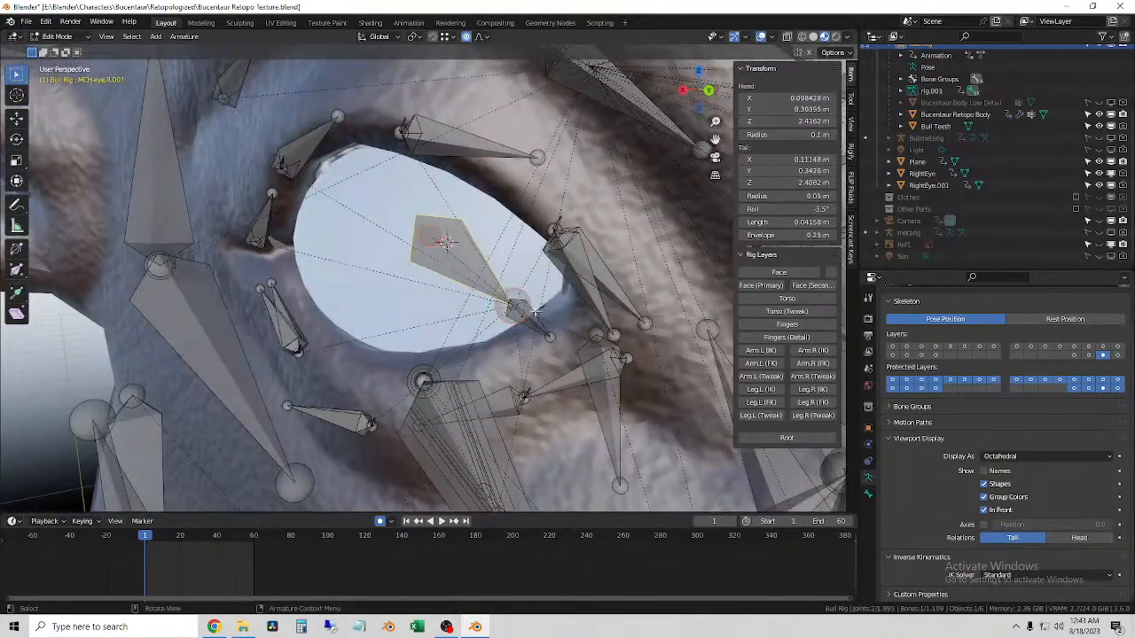
{"action": "left_click", "coordinate": [527, 309]}
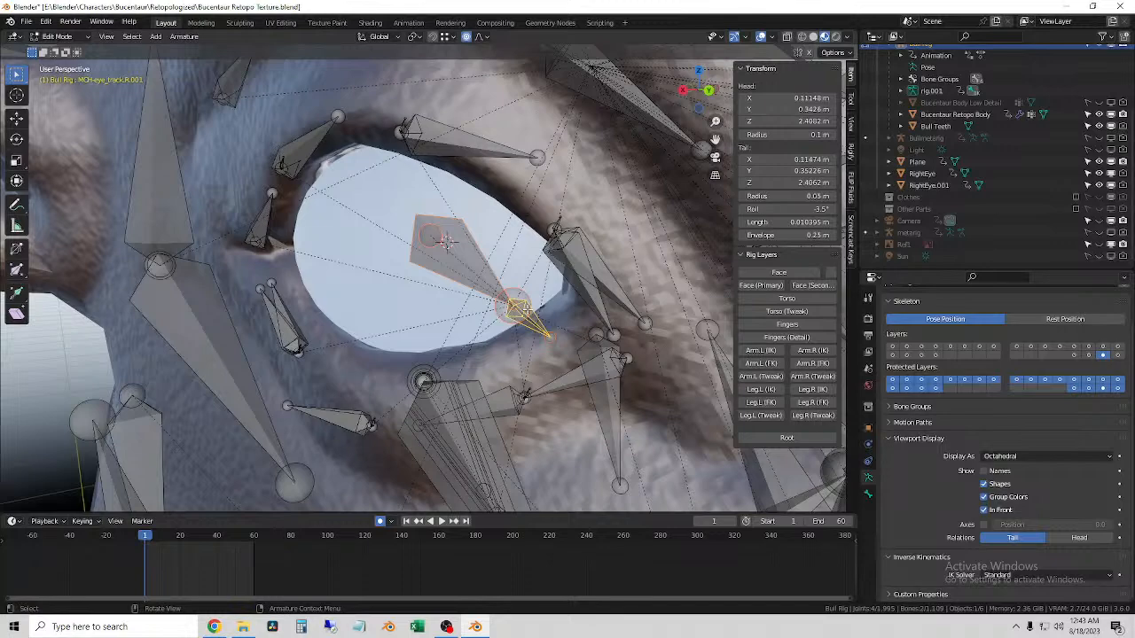
{"action": "middle_click_drag", "start_coordinate": [417, 278], "coordinate": [428, 282]}
{"action": "right_click", "coordinate": [428, 282]}
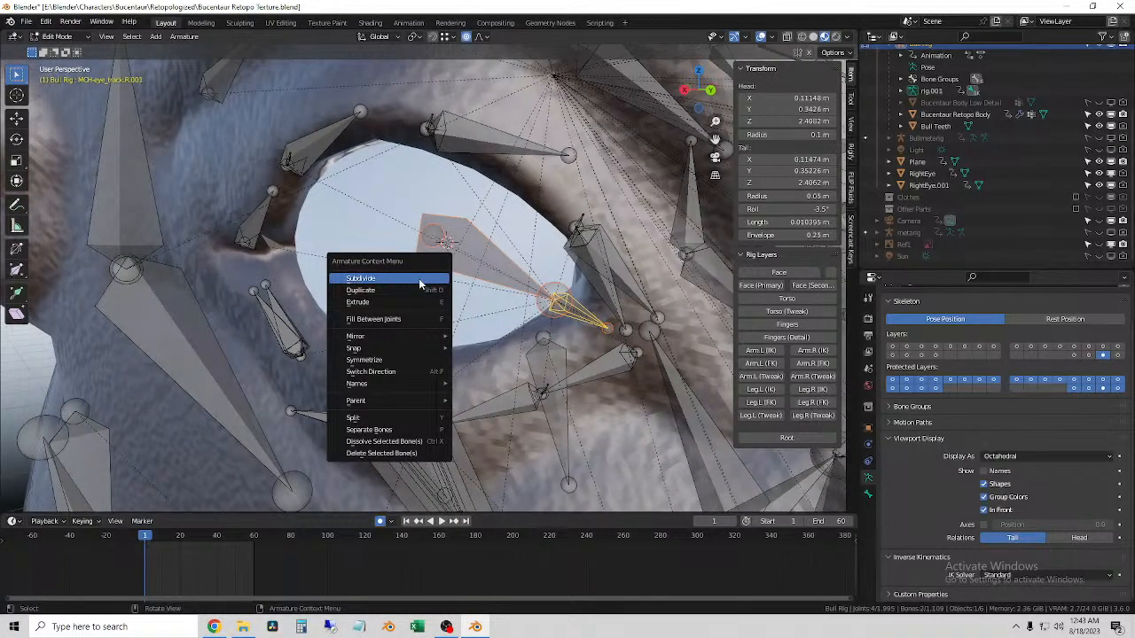
{"action": "mouse_move", "coordinate": [388, 353]}
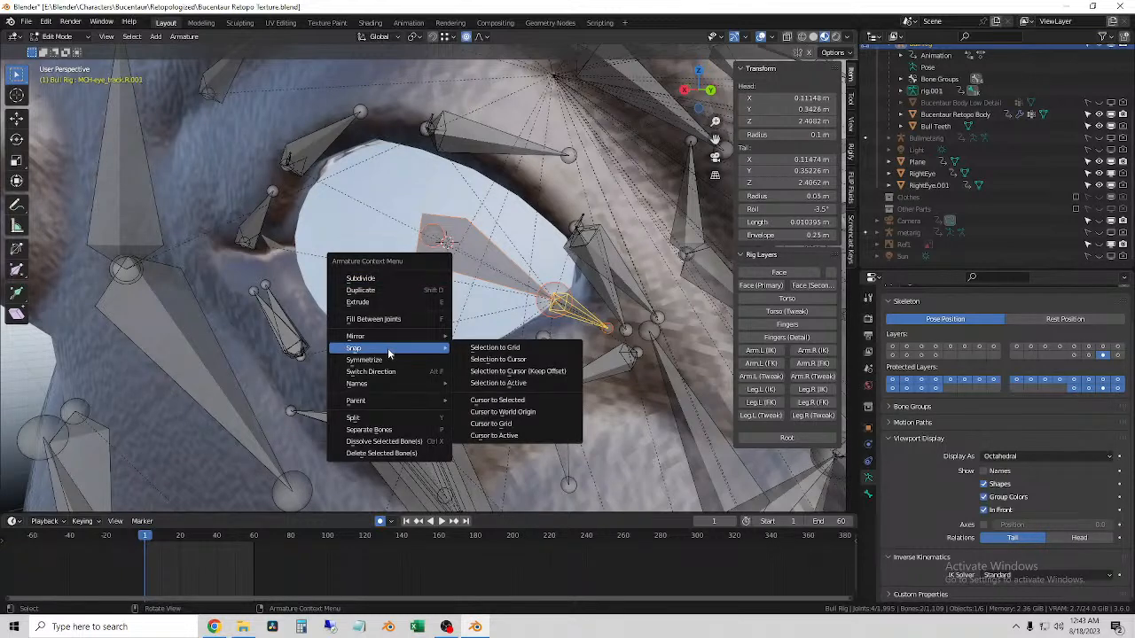
{"action": "left_click", "coordinate": [561, 371]}
{"action": "key", "text": "ctrl+z"}
- Select only MCH-eye.R.001 and snap it to the 3D cursor at the right eyeball's centre with Keep Offset
{"action": "left_click", "coordinate": [464, 290]}
{"action": "left_click", "coordinate": [464, 258]}
{"action": "right_click", "coordinate": [471, 274]}
{"action": "mouse_move", "coordinate": [470, 274]}
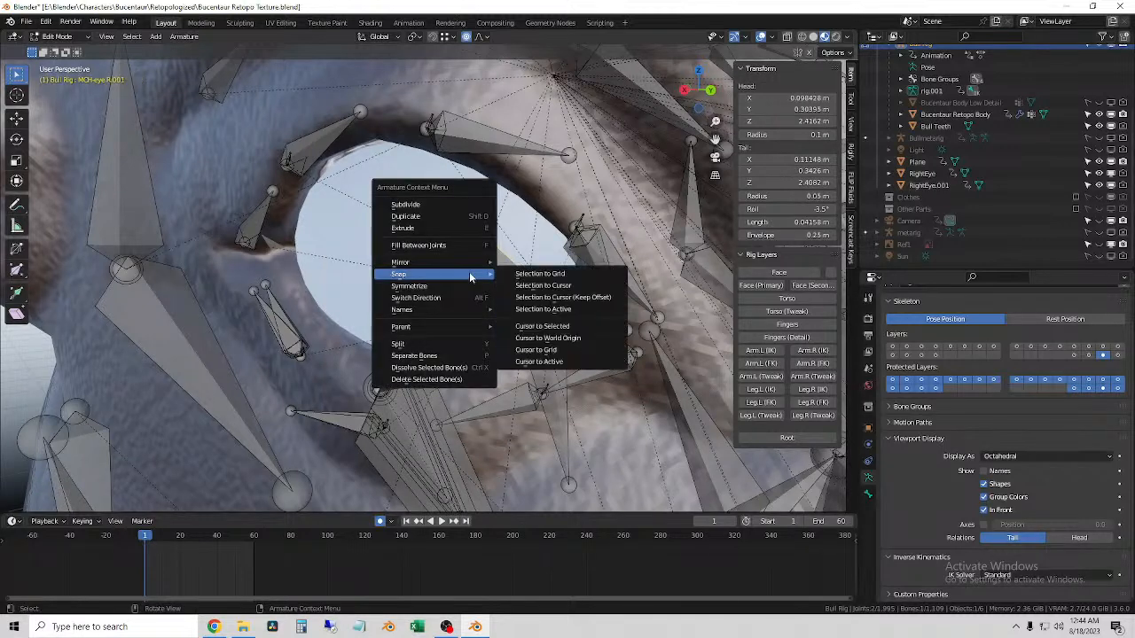
{"action": "left_click", "coordinate": [590, 298]}
- Try to snap MCH-eye_track.R.001 to the tail of MCH-eye.R.001 using Selection to Active
{"action": "middle_click_drag", "start_coordinate": [590, 298], "coordinate": [404, 326]}
{"action": "left_click", "coordinate": [409, 275], "text": "shift"}
{"action": "right_click", "coordinate": [423, 308]}
{"action": "mouse_move", "coordinate": [423, 309]}
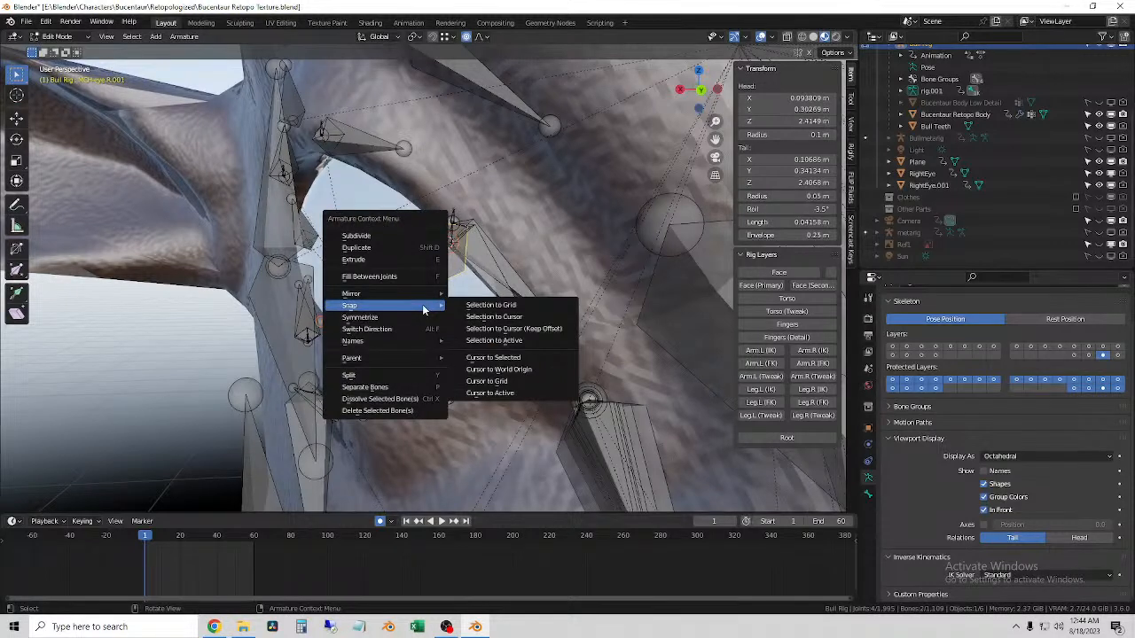
{"action": "left_click", "coordinate": [512, 342]}
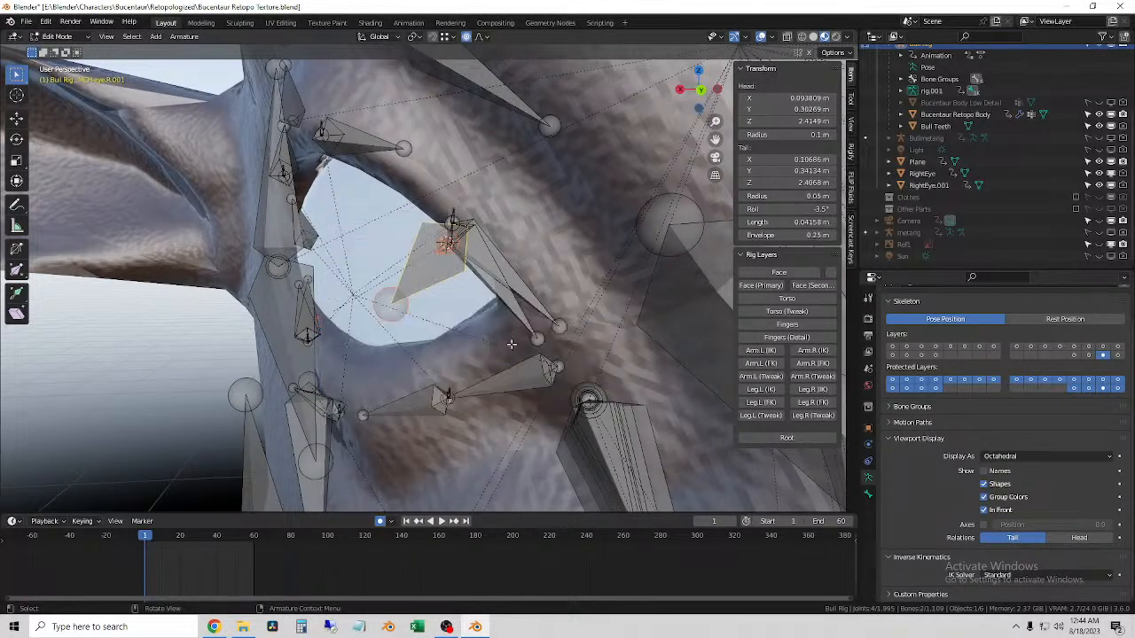
{"action": "middle_click_drag", "start_coordinate": [434, 328], "coordinate": [452, 342]}
{"action": "key", "text": "ctrl+z"}
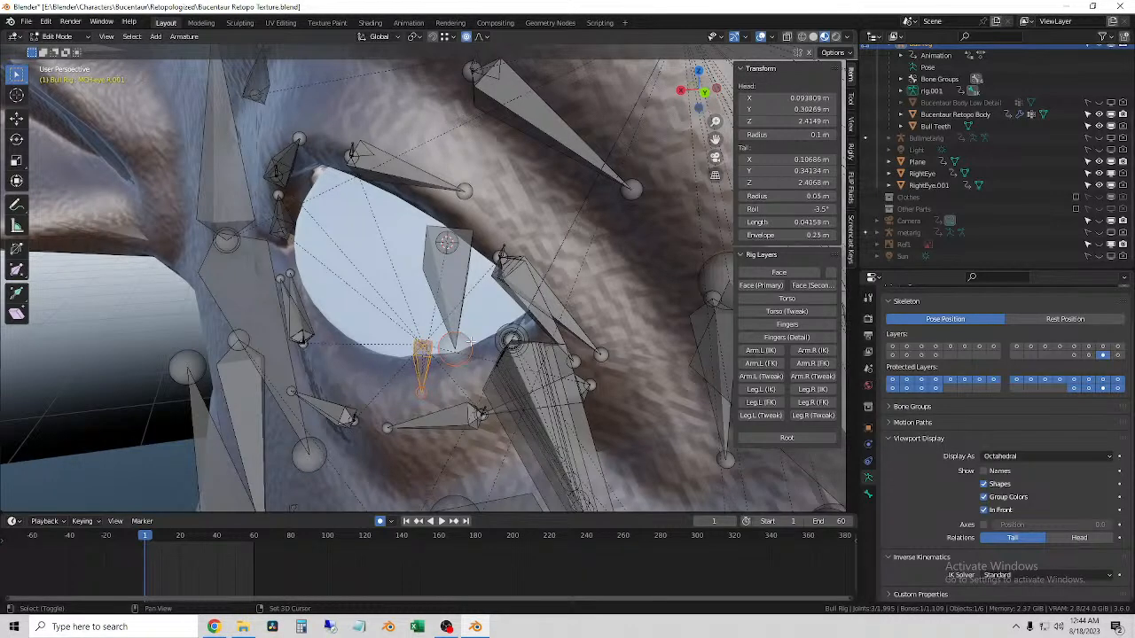
{"action": "right_click", "coordinate": [471, 347]}
{"action": "mouse_move", "coordinate": [471, 346]}
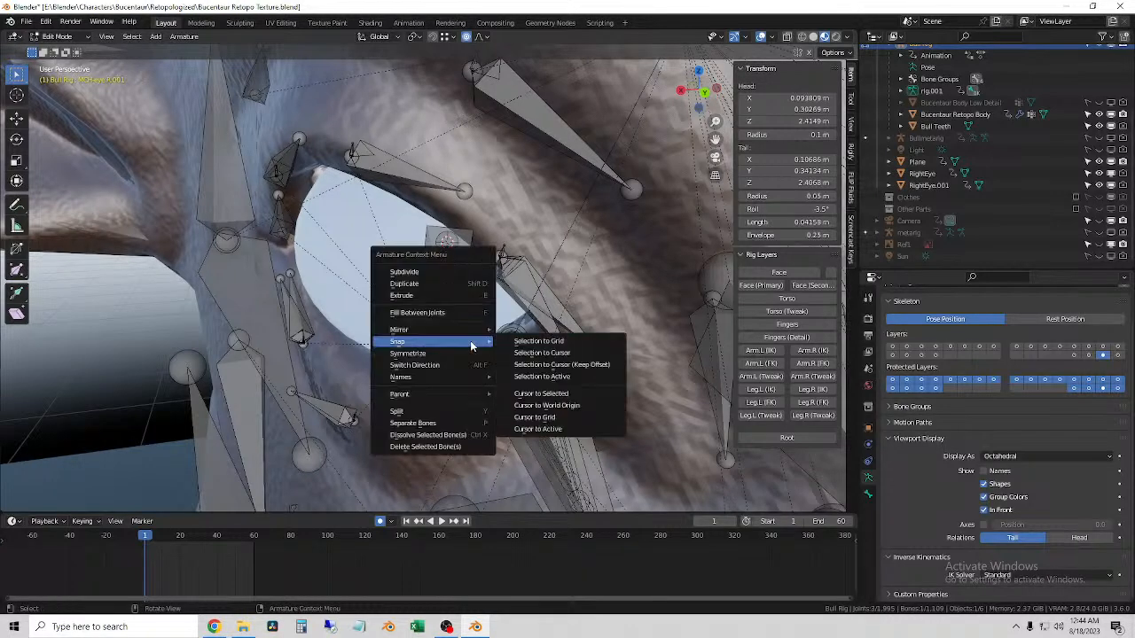
{"action": "left_click", "coordinate": [530, 374]}
{"action": "key", "text": "ctrl+z"}
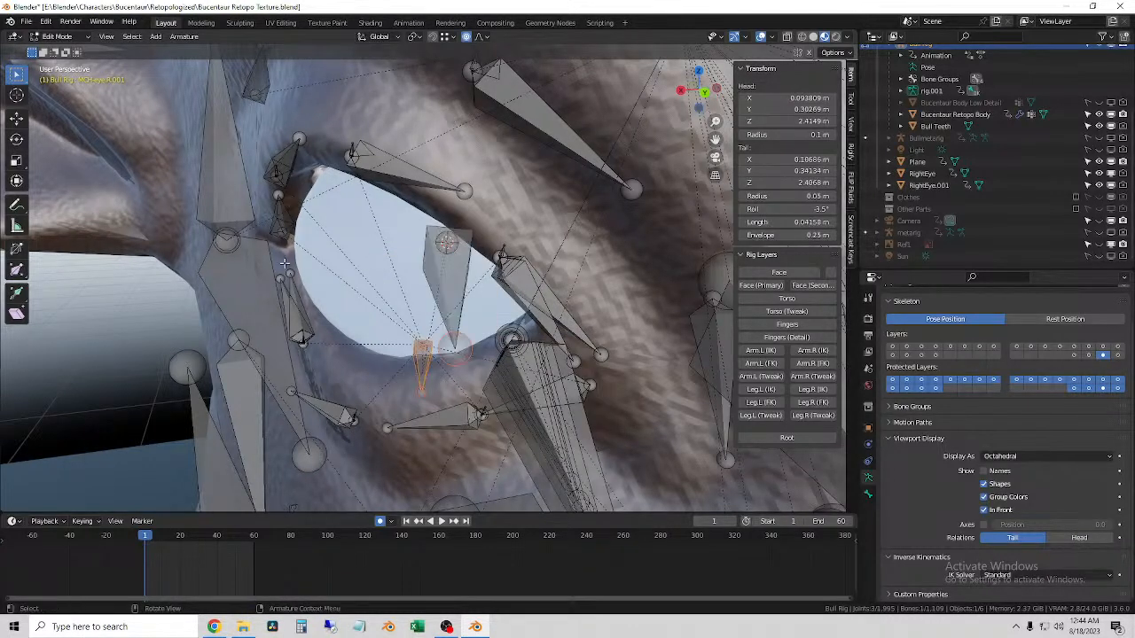
- Try selecting MCH-eye_track.R.001 together with MCH-eye.R.001 or its tail joint in different orders
{"action": "left_click", "coordinate": [117, 334]}
{"action": "left_click", "coordinate": [428, 364]}
{"action": "left_click", "coordinate": [456, 347]}
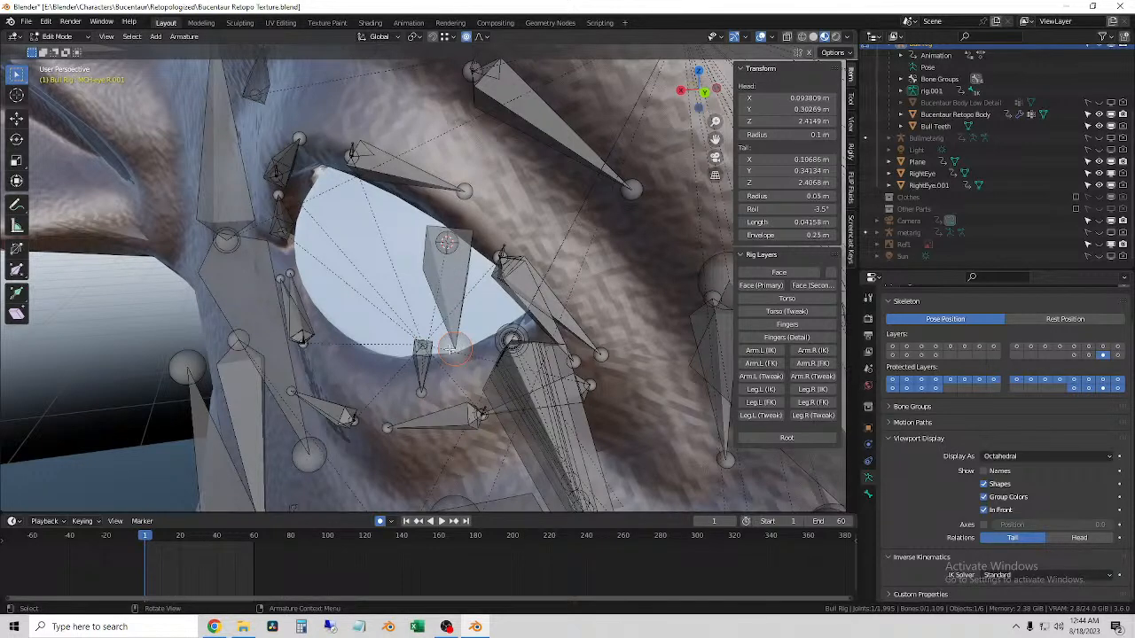
{"action": "left_click", "coordinate": [422, 365]}
{"action": "left_click", "coordinate": [463, 344], "text": "shift"}
{"action": "left_click", "coordinate": [424, 353]}
{"action": "left_click", "coordinate": [469, 343], "text": "ctrl"}
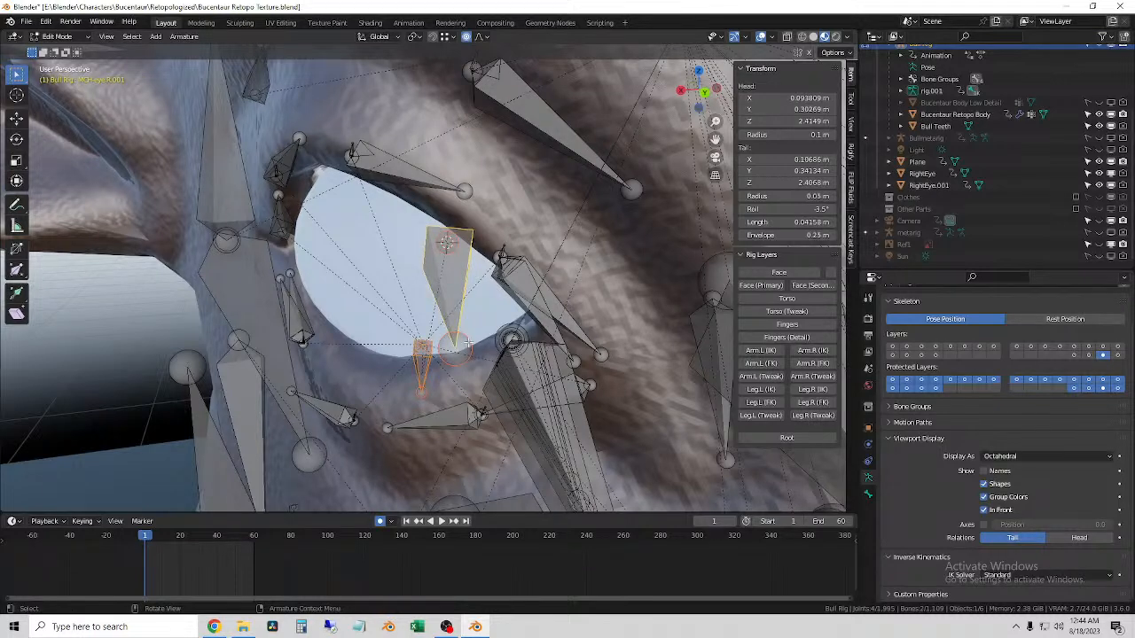
{"action": "left_click", "coordinate": [423, 350]}
{"action": "left_click", "coordinate": [469, 341], "text": "shift"}
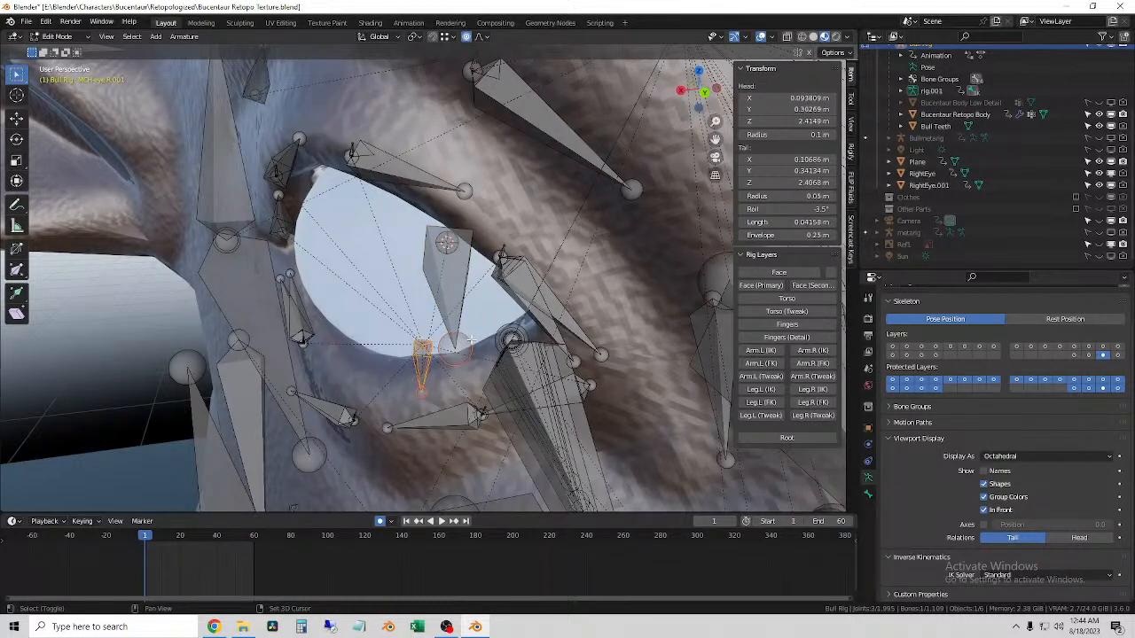
- Snap the 3D cursor to the tail joint of MCH-eye.R.001
{"action": "middle_click_drag", "start_coordinate": [452, 352], "coordinate": [438, 353]}
{"action": "right_click", "coordinate": [436, 351]}
{"action": "mouse_move", "coordinate": [436, 353]}
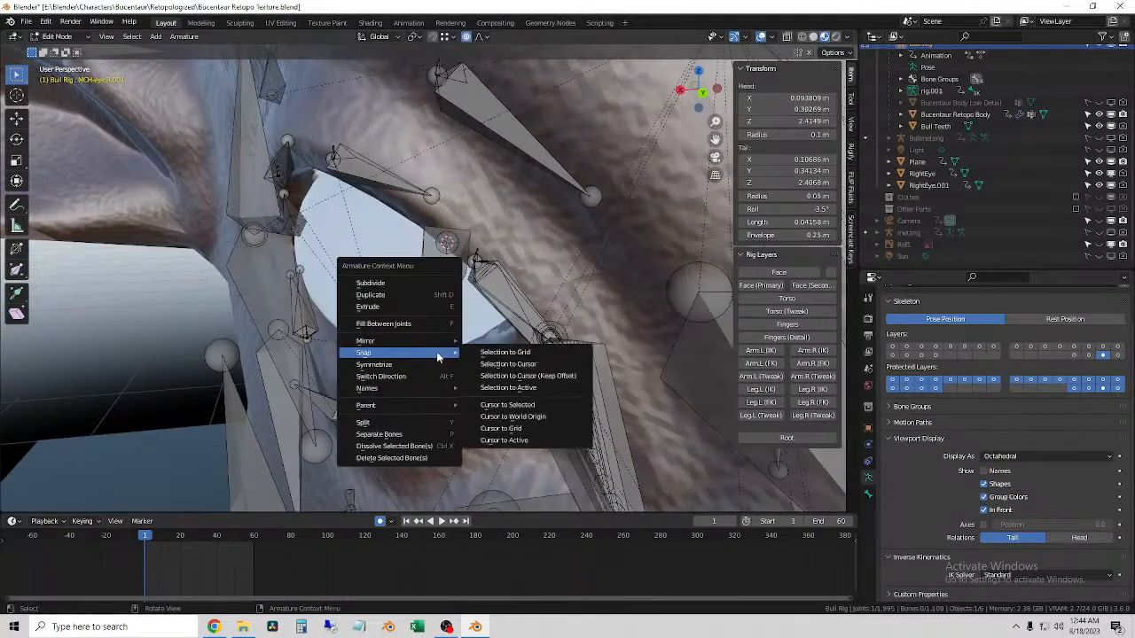
{"action": "left_click", "coordinate": [523, 403]}
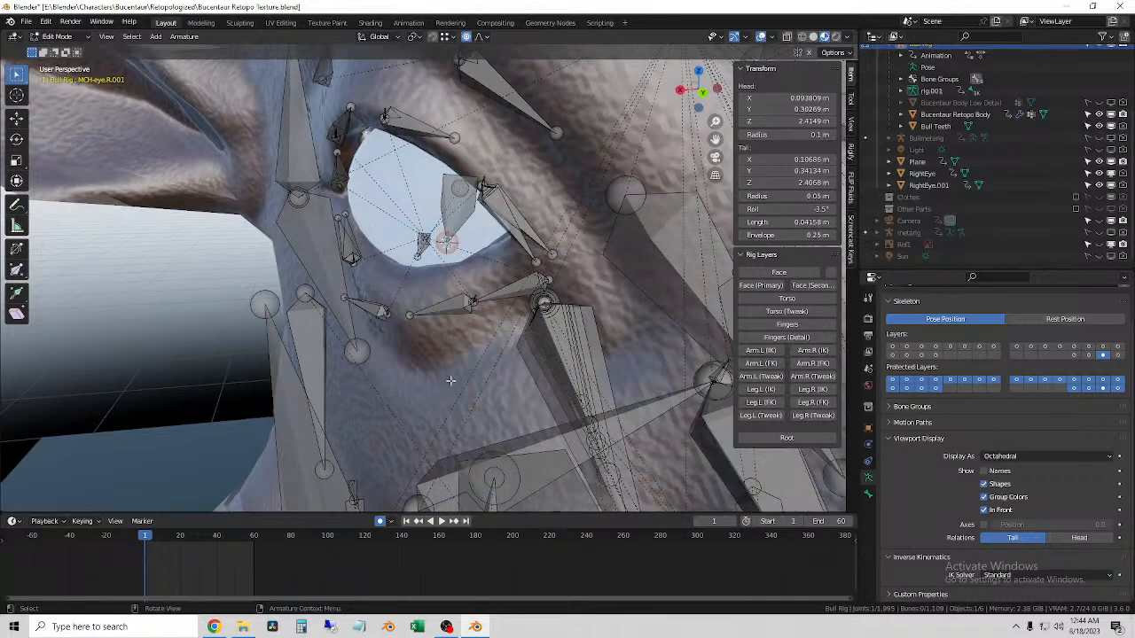
- Select MCH-eye_track.R.001 and snap it to the 3D cursor, keeping its offset so its head meets the tail of MCH-eye.R.001
{"action": "scroll", "coordinate": [436, 255], "scroll_direction": "up", "scroll_amount": 2}
{"action": "scroll", "coordinate": [436, 254], "scroll_direction": "up", "scroll_amount": 3}
{"action": "left_click", "coordinate": [364, 241]}
{"action": "right_click", "coordinate": [388, 285]}
{"action": "mouse_move", "coordinate": [388, 288]}
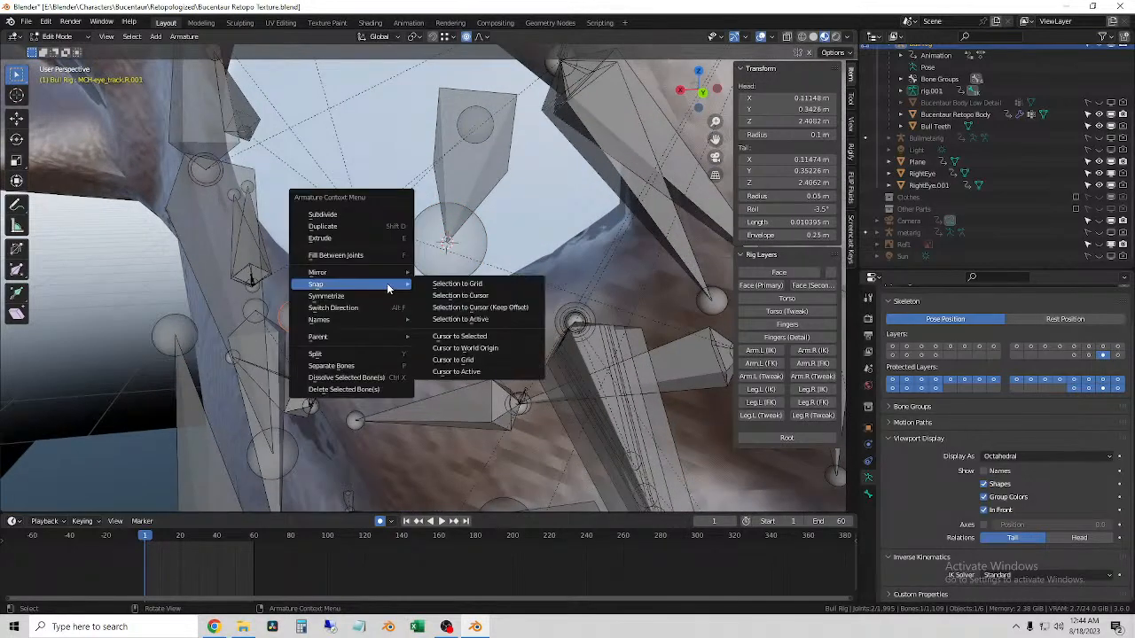
{"action": "left_click", "coordinate": [520, 295]}
- Leave Edit Mode and switch the Bull Rig to Pose Mode with the whole head in view
{"action": "middle_click_drag", "start_coordinate": [437, 289], "coordinate": [91, 55]}
{"action": "left_click", "coordinate": [67, 37]}
{"action": "left_click", "coordinate": [70, 51]}
{"action": "middle_click_drag", "start_coordinate": [510, 238], "coordinate": [410, 266]}
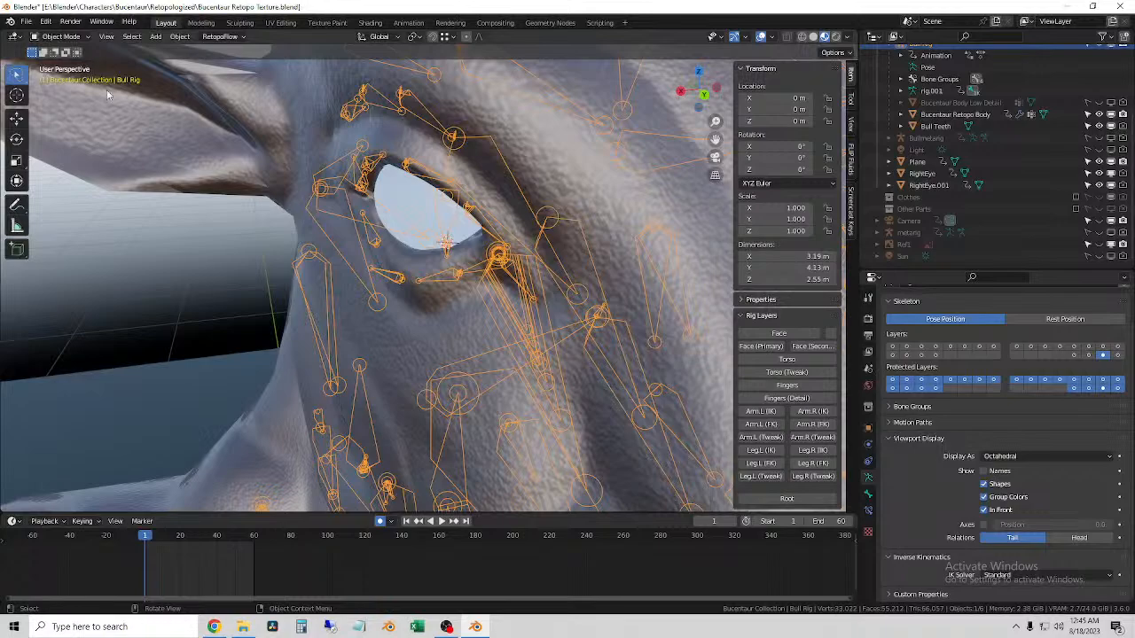
{"action": "left_click", "coordinate": [60, 36]}
{"action": "left_click", "coordinate": [70, 78]}
{"action": "mouse_move", "coordinate": [524, 314]}
{"action": "middle_mouse_down"}
{"action": "mouse_move", "coordinate": [481, 313]}
{"action": "mouse_move", "coordinate": [438, 333]}
{"action": "mouse_move", "coordinate": [440, 311]}
{"action": "mouse_move", "coordinate": [523, 310]}
{"action": "middle_mouse_up"}
{"action": "scroll", "coordinate": [438, 332], "scroll_direction": "down", "scroll_amount": 5}
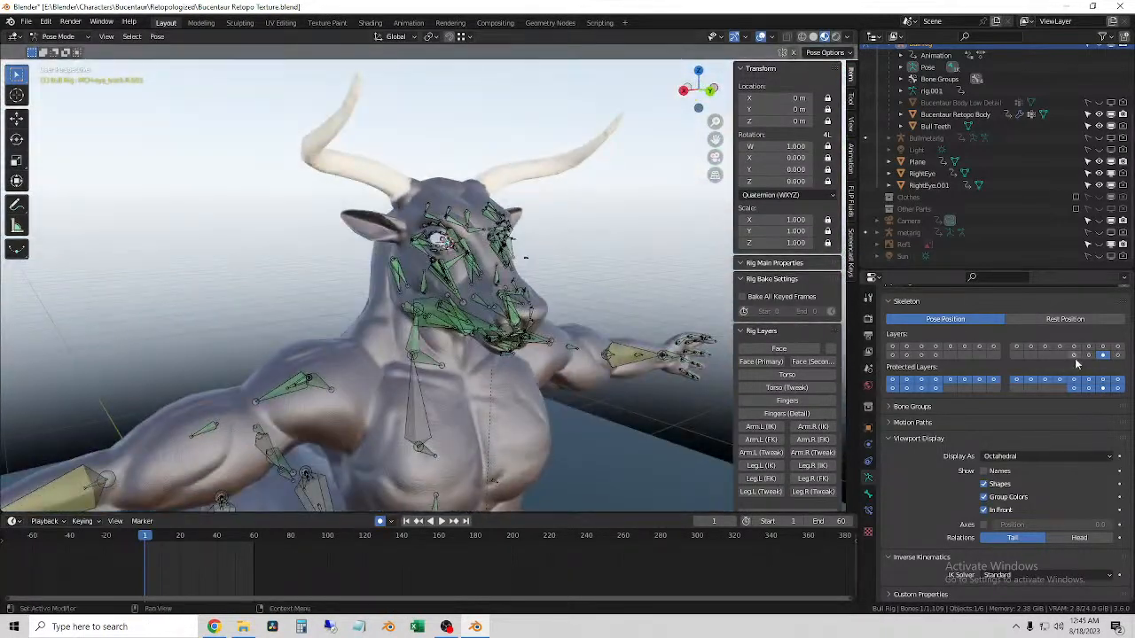
- Show all the rig's control layers, 1 to 20 and 29, and hide layer 31
{"action": "left_click", "coordinate": [893, 346]}
{"action": "left_click_drag", "start_coordinate": [993, 347], "coordinate": [934, 358], "text": "shift"}
{"action": "left_click_drag", "start_coordinate": [1017, 349], "coordinate": [1060, 348], "text": "shift"}
{"action": "left_click", "coordinate": [1075, 357], "text": "shift"}
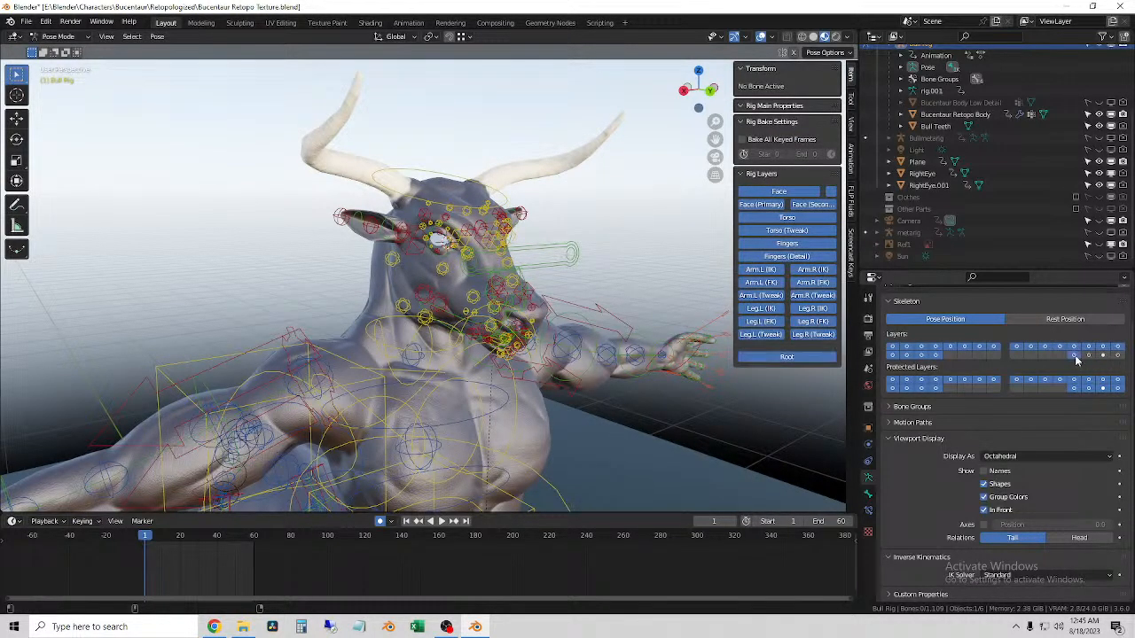
- Try moving the common eye control eye_common.001 to test how the right eye follows it
{"action": "scroll", "coordinate": [591, 334], "scroll_direction": "up", "scroll_amount": 4}
{"action": "left_click", "coordinate": [547, 271]}
{"action": "mouse_move", "coordinate": [524, 282]}
{"action": "middle_mouse_down"}
{"action": "mouse_move", "coordinate": [567, 283]}
{"action": "mouse_move", "coordinate": [532, 286]}
{"action": "middle_mouse_up"}
{"action": "scroll", "coordinate": [577, 290], "scroll_direction": "up", "scroll_amount": 3}
{"action": "key", "text": "g"}
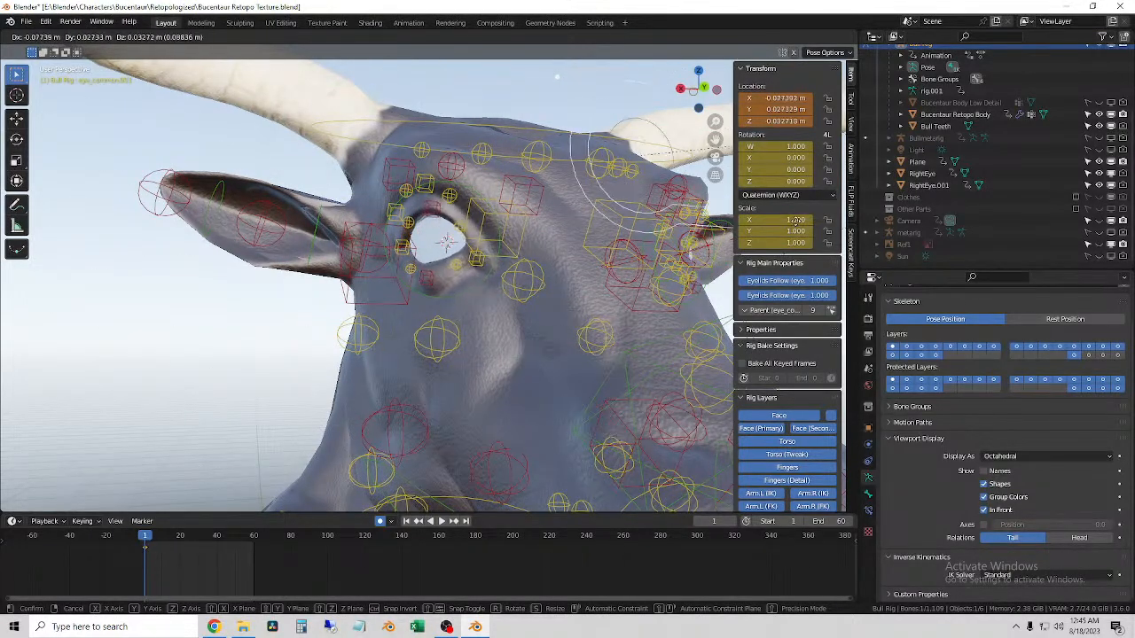
{"action": "key", "text": "Escape"}
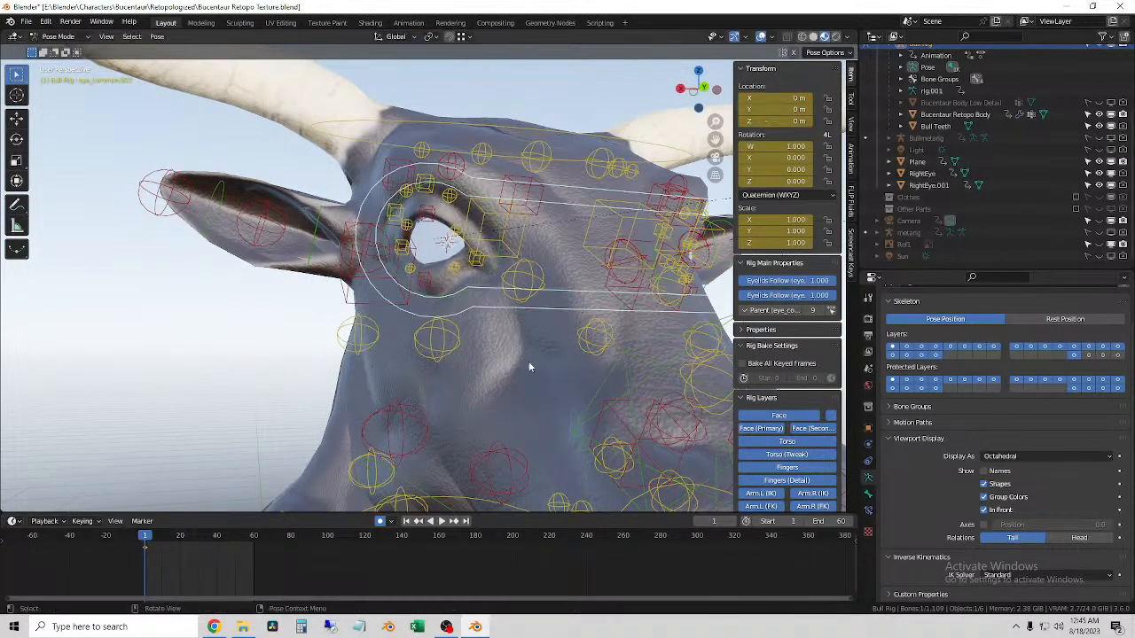
- Return to Object Mode, select the RightEye mesh and examine its placement in the eye socket
{"action": "middle_click_drag", "start_coordinate": [424, 282], "coordinate": [505, 299]}
{"action": "left_click", "coordinate": [59, 37]}
{"action": "left_click", "coordinate": [60, 50]}
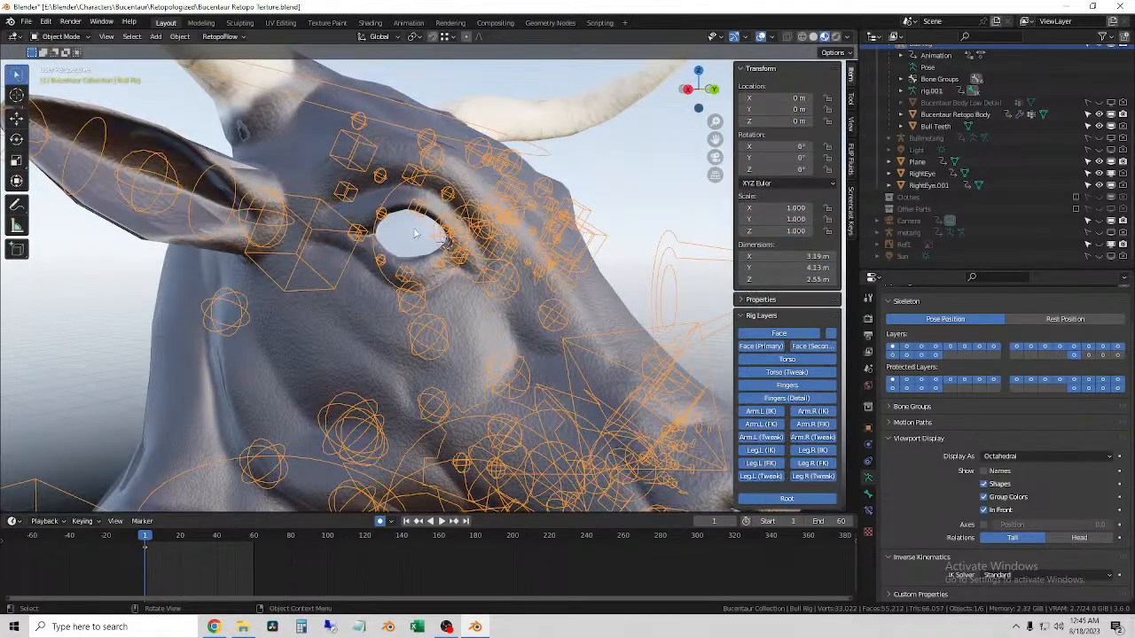
{"action": "left_click", "coordinate": [424, 232]}
{"action": "middle_click_drag", "start_coordinate": [423, 232], "coordinate": [681, 259]}
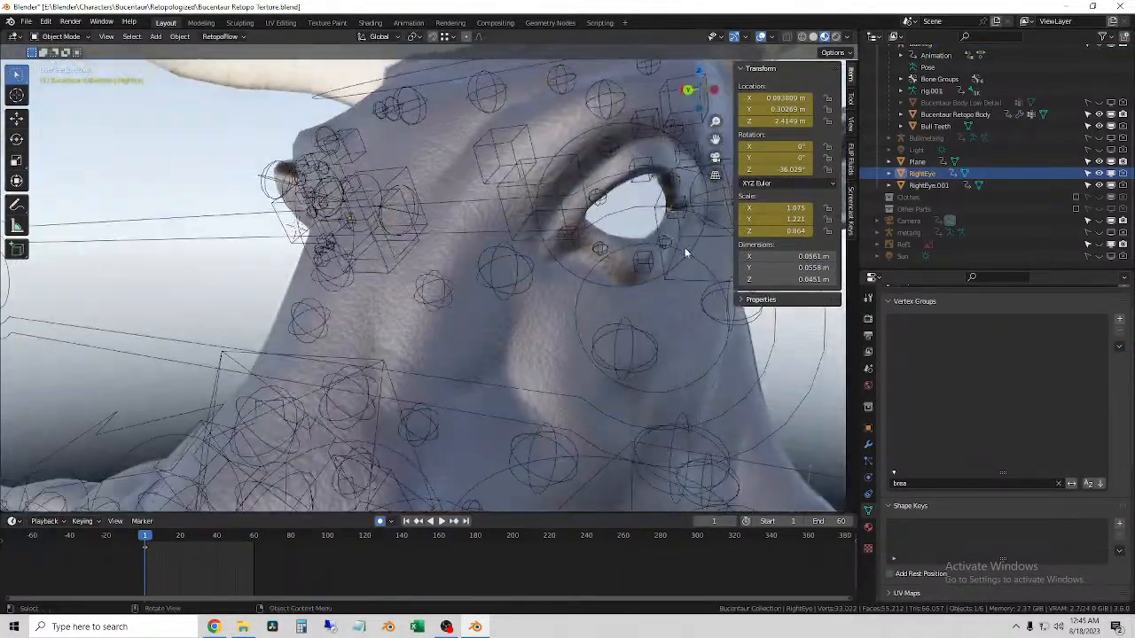
- Select the Bull Rig armature and put it back into Edit Mode
{"action": "left_click", "coordinate": [650, 262]}
{"action": "left_click", "coordinate": [59, 37]}
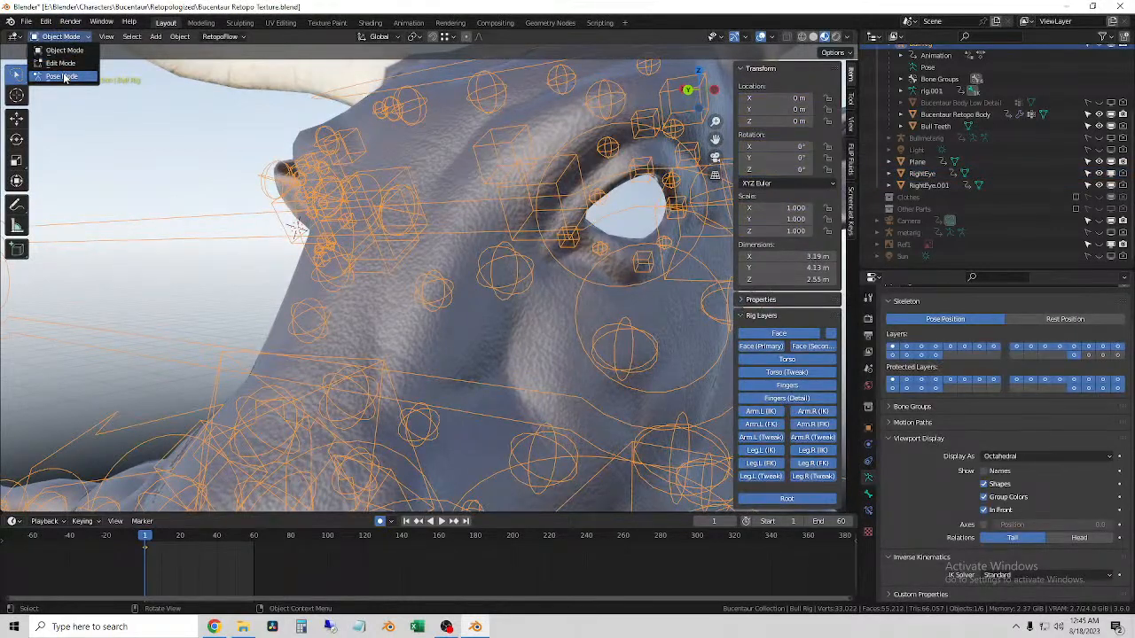
{"action": "left_click", "coordinate": [61, 61]}
{"action": "middle_click_drag", "start_coordinate": [550, 241], "coordinate": [335, 238]}
{"action": "left_click", "coordinate": [528, 277]}
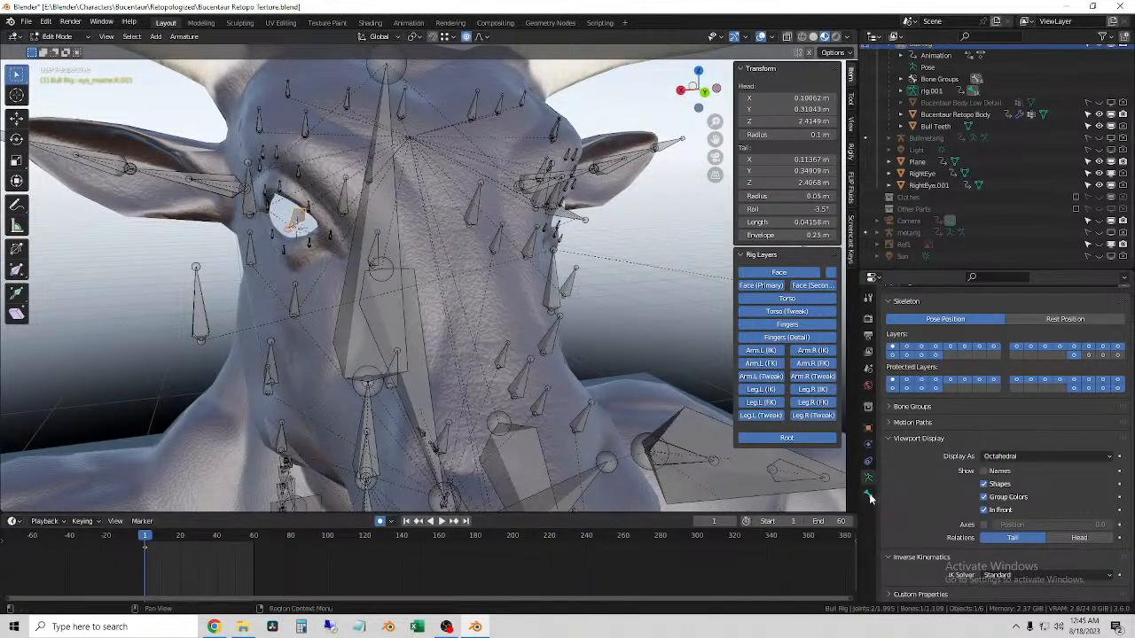
- Show only armature layer 31, turn on X-axis mirroring and select MCH-eye_track.R.001 in the right eye
{"action": "left_click", "coordinate": [1101, 354]}
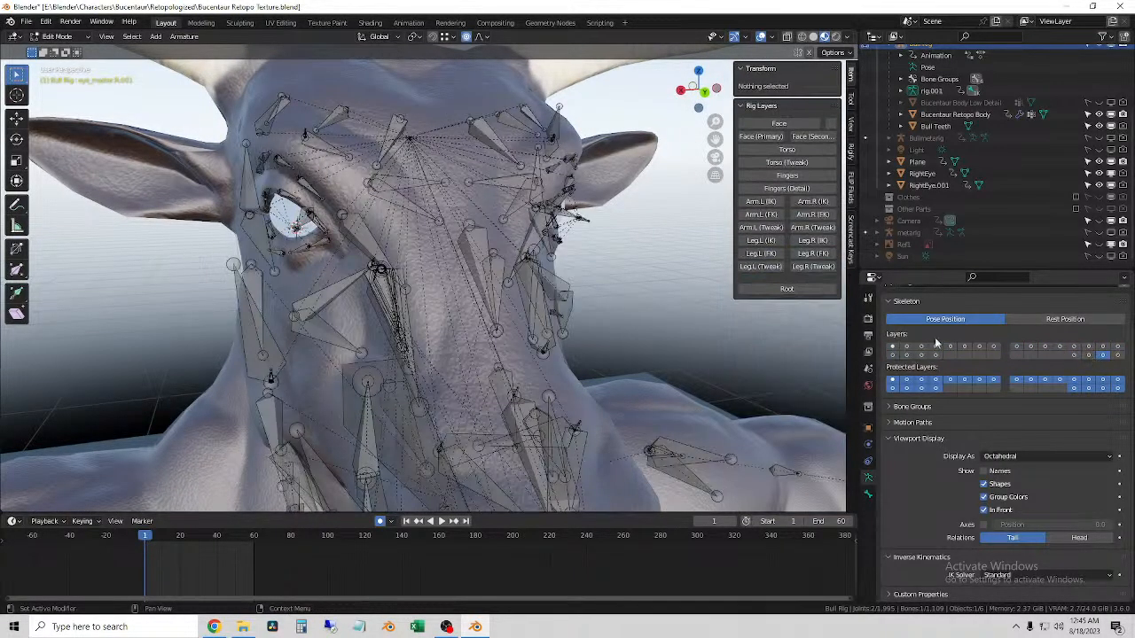
{"action": "mouse_move", "coordinate": [308, 219]}
{"action": "middle_mouse_down"}
{"action": "mouse_move", "coordinate": [386, 230]}
{"action": "mouse_move", "coordinate": [251, 217]}
{"action": "mouse_move", "coordinate": [306, 223]}
{"action": "middle_mouse_up"}
{"action": "left_click", "coordinate": [268, 215]}
{"action": "scroll", "coordinate": [274, 218], "scroll_direction": "up", "scroll_amount": 4}
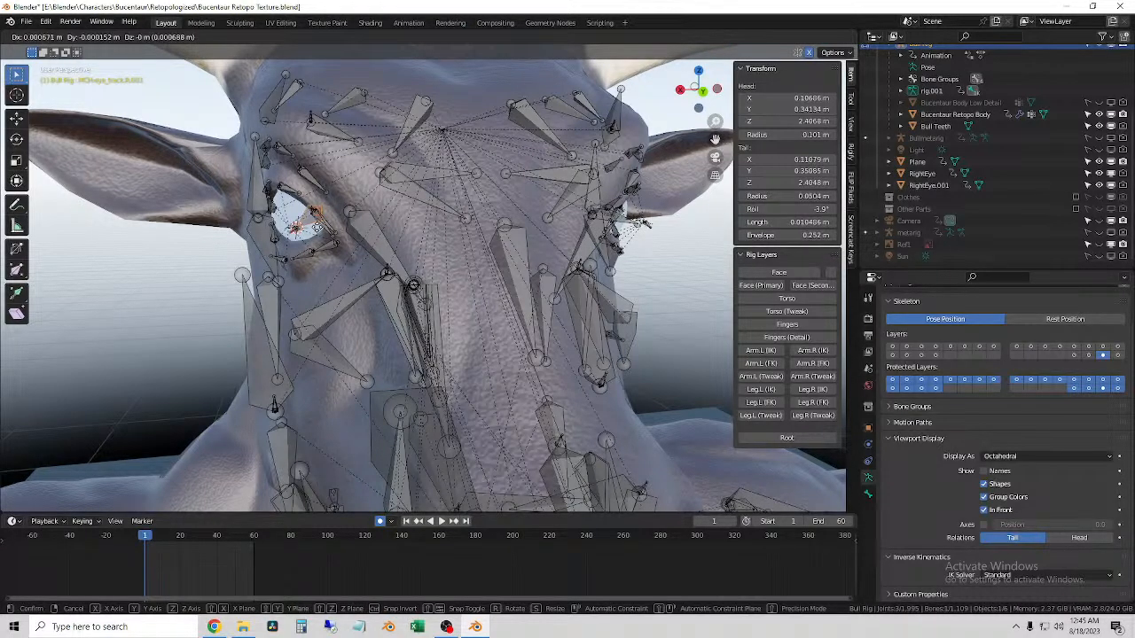
{"action": "middle_click_drag", "start_coordinate": [316, 225], "coordinate": [314, 228]}
{"action": "scroll", "coordinate": [315, 228], "scroll_direction": "up", "scroll_amount": 5}
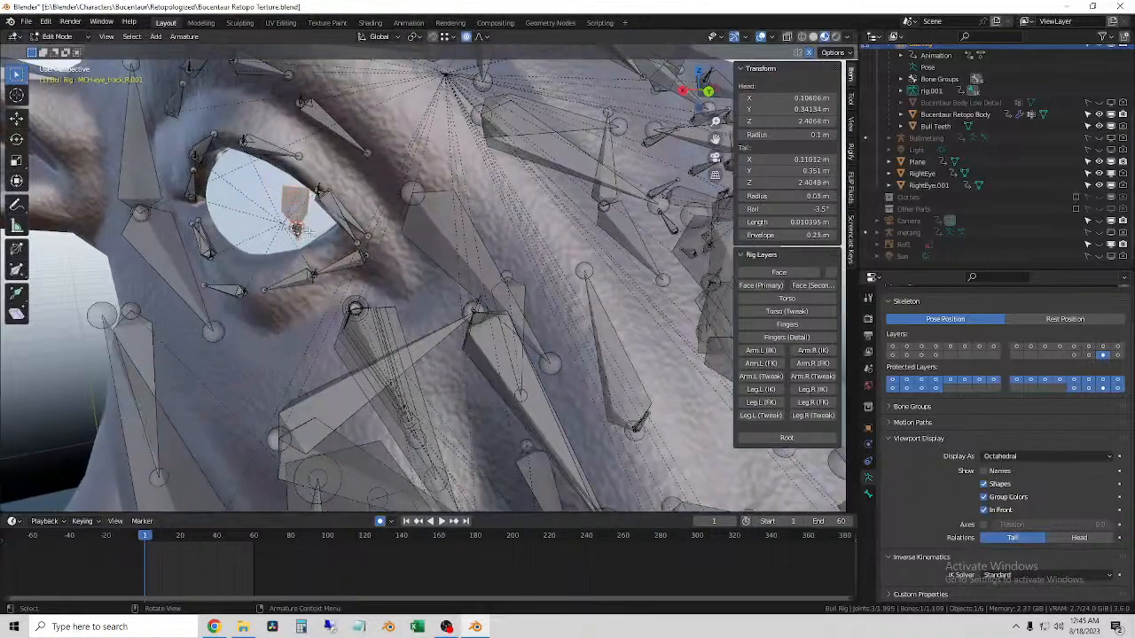
- Try a slight move of MCH-eye_track.R.001, compare it with the opposite eye's bones and undo the move
{"action": "key", "text": "g"}
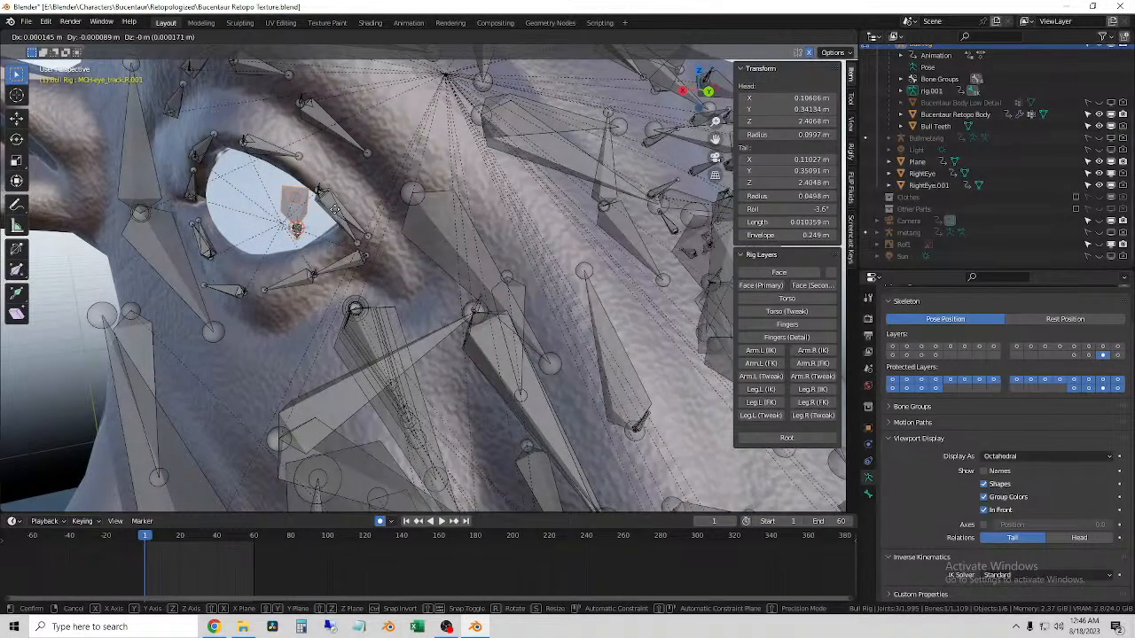
{"action": "left_click", "coordinate": [335, 210]}
{"action": "scroll", "coordinate": [335, 210], "scroll_direction": "down", "scroll_amount": 4}
{"action": "middle_click_drag", "start_coordinate": [335, 210], "coordinate": [638, 293]}
{"action": "scroll", "coordinate": [559, 249], "scroll_direction": "up", "scroll_amount": 5}
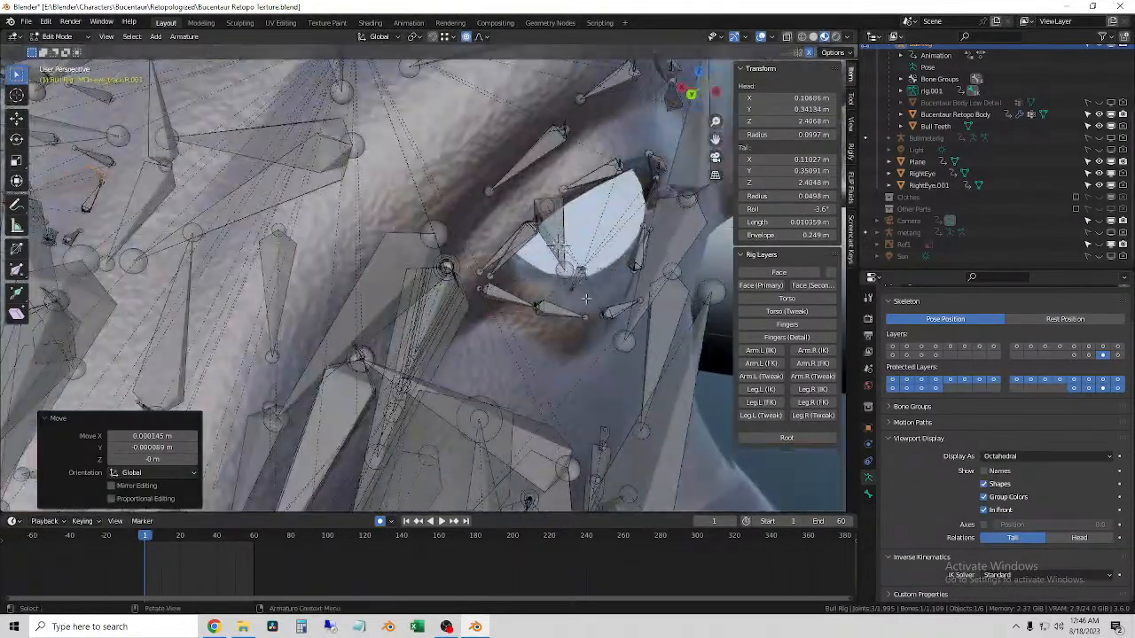
{"action": "scroll", "coordinate": [560, 249], "scroll_direction": "down", "scroll_amount": 3}
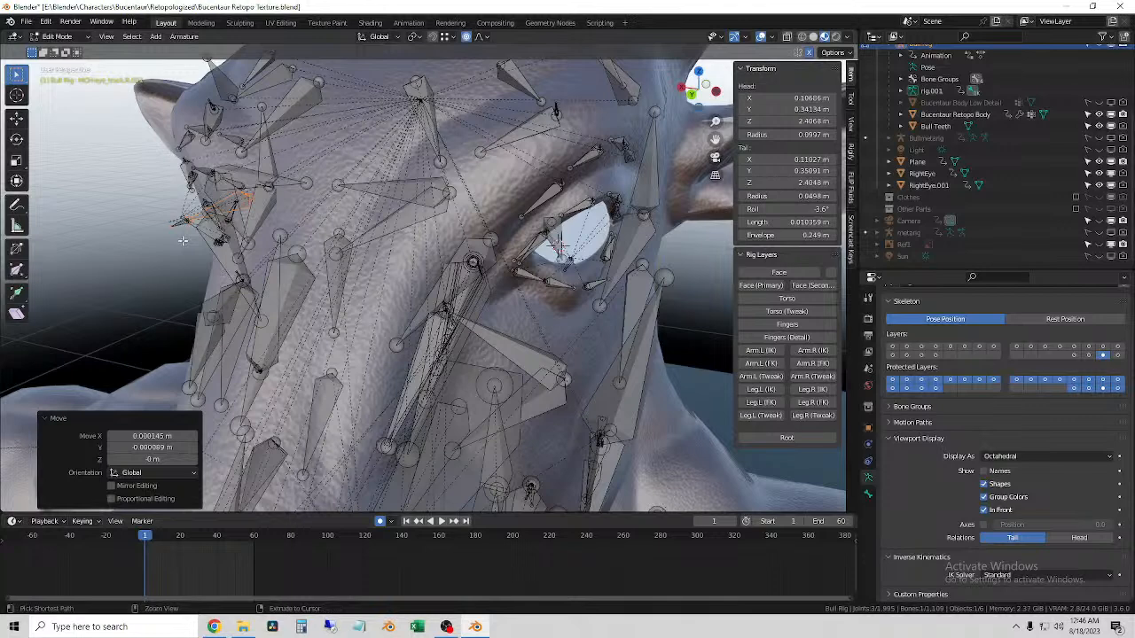
{"action": "key", "text": "ctrl+z"}
- Symmetrize the selected right-eye bone of the Bull Rig with the direction +X to -X
{"action": "middle_click_drag", "start_coordinate": [518, 278], "coordinate": [479, 266]}
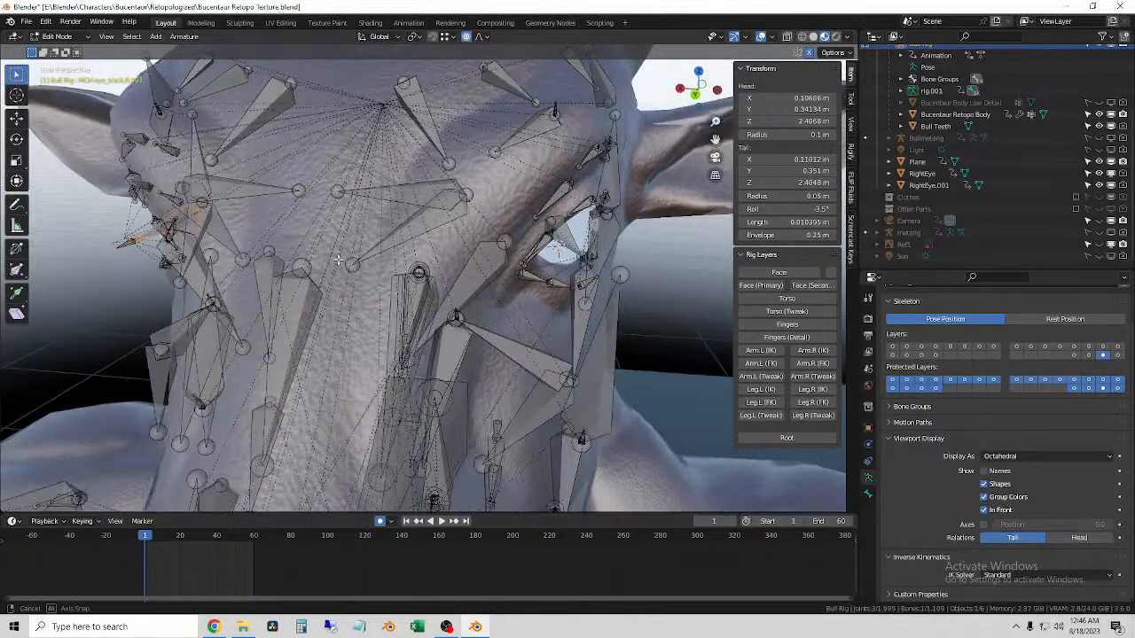
{"action": "left_click", "coordinate": [186, 38]}
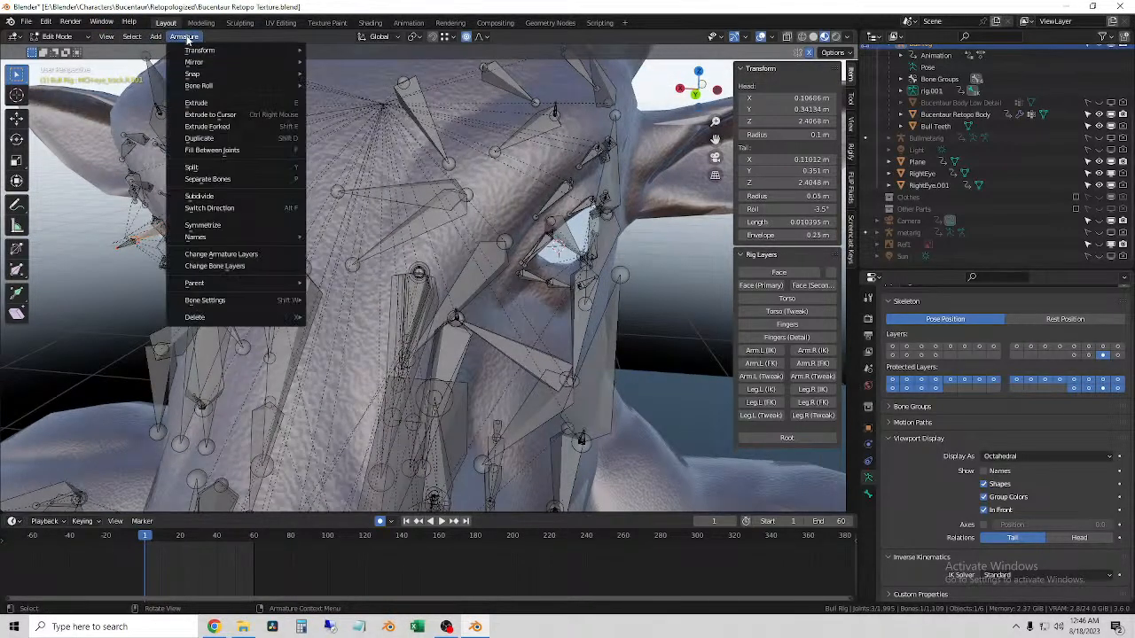
{"action": "left_click", "coordinate": [245, 226]}
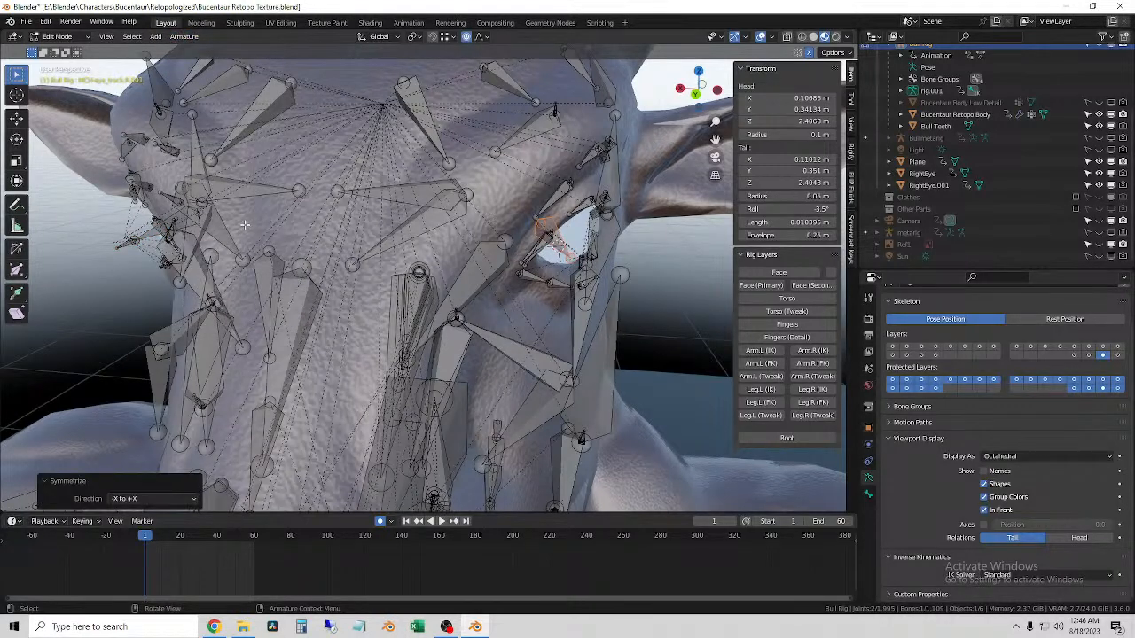
{"action": "left_click", "coordinate": [168, 500]}
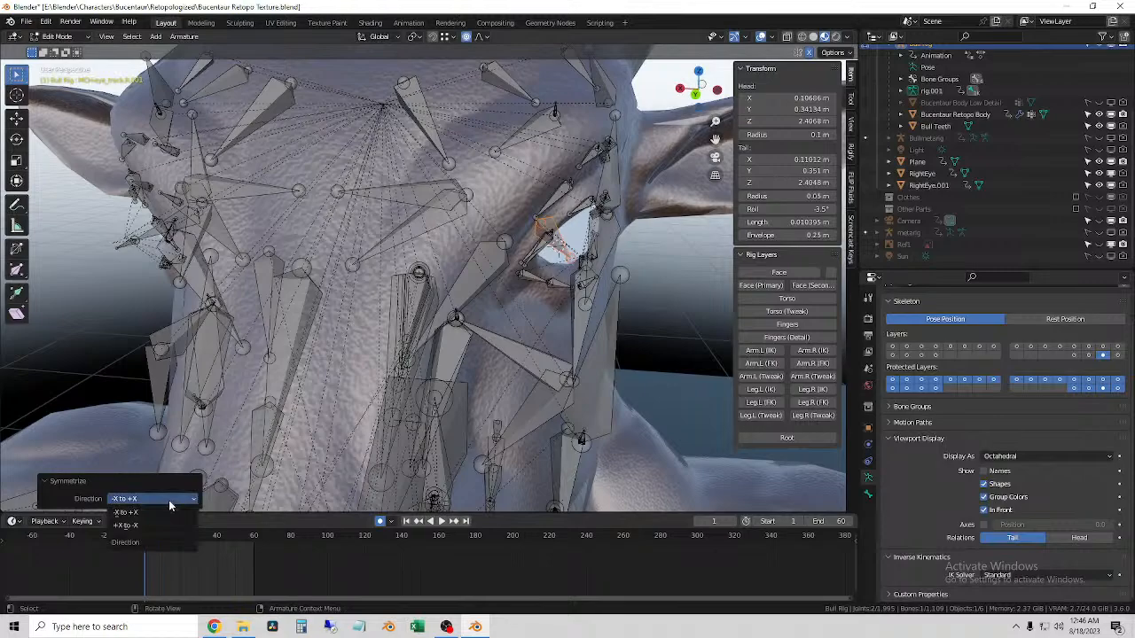
{"action": "left_click", "coordinate": [153, 524]}
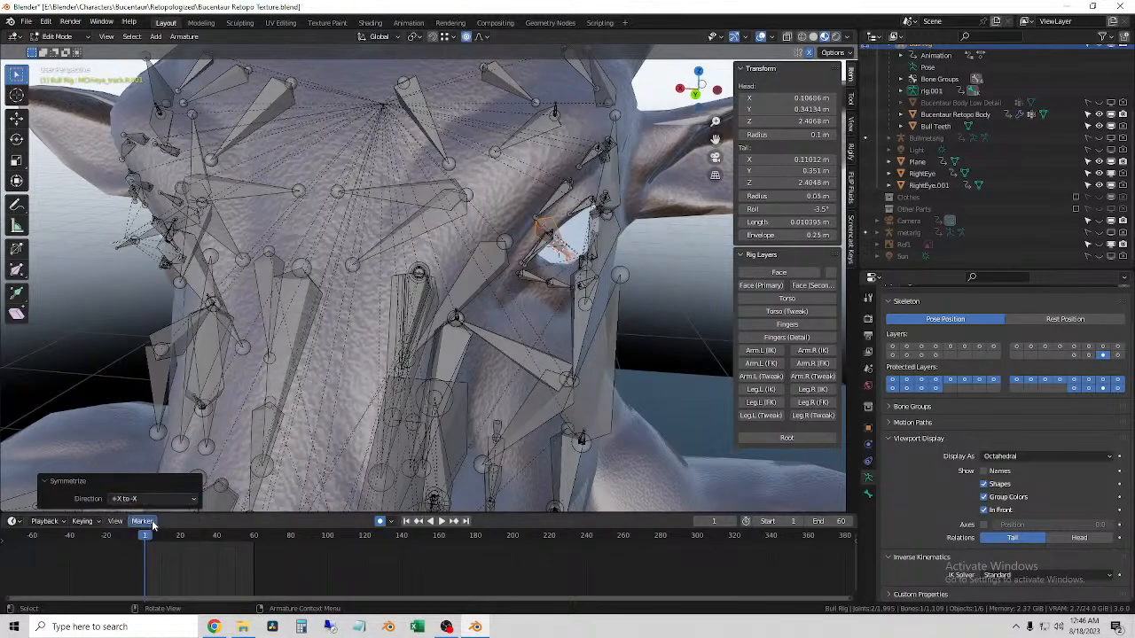
- Select MCH-eye_track.R.001 in the right eye and symmetrize it to the opposite side, +X to -X
{"action": "middle_click_drag", "start_coordinate": [93, 273], "coordinate": [390, 312]}
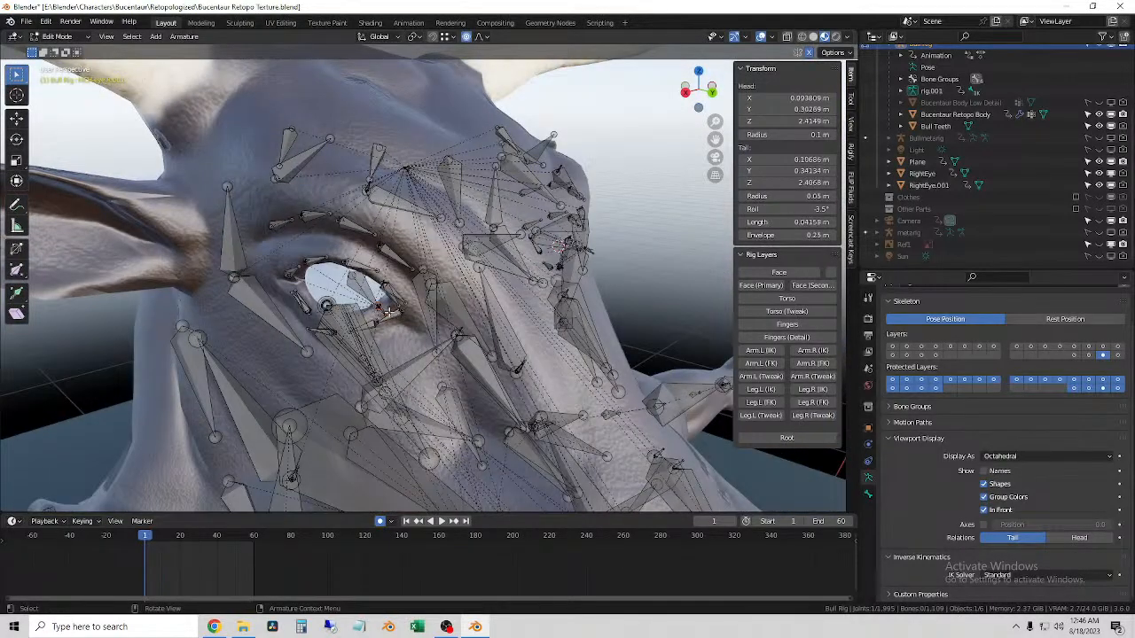
{"action": "left_click", "coordinate": [382, 308]}
{"action": "middle_click_drag", "start_coordinate": [381, 309], "coordinate": [530, 293]}
{"action": "scroll", "coordinate": [506, 286], "scroll_direction": "up", "scroll_amount": 5}
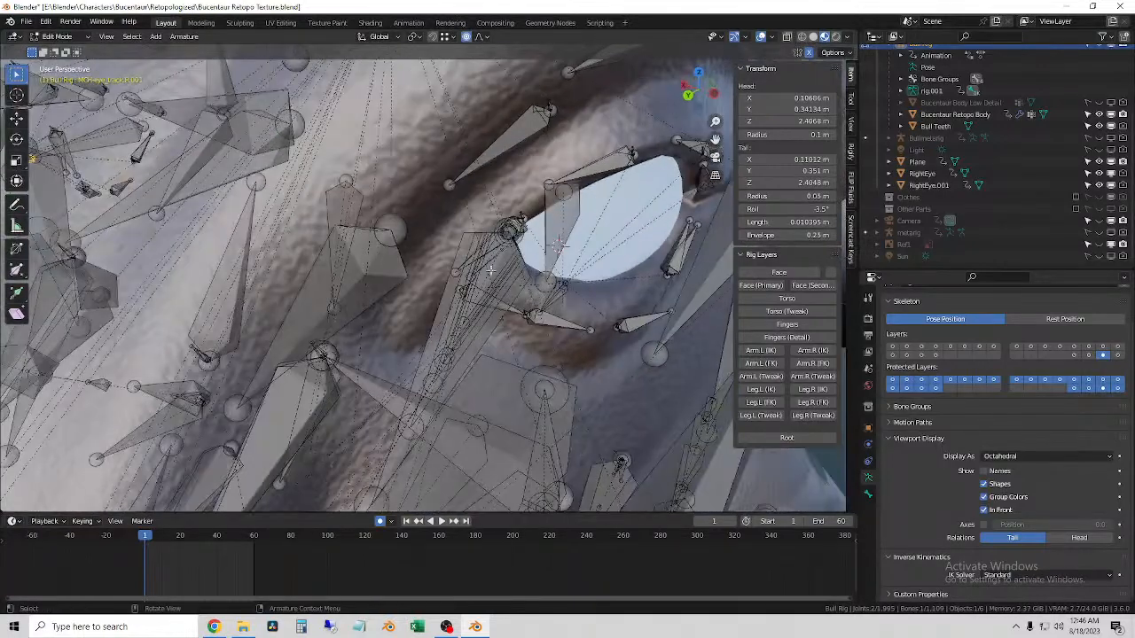
{"action": "left_click", "coordinate": [184, 38]}
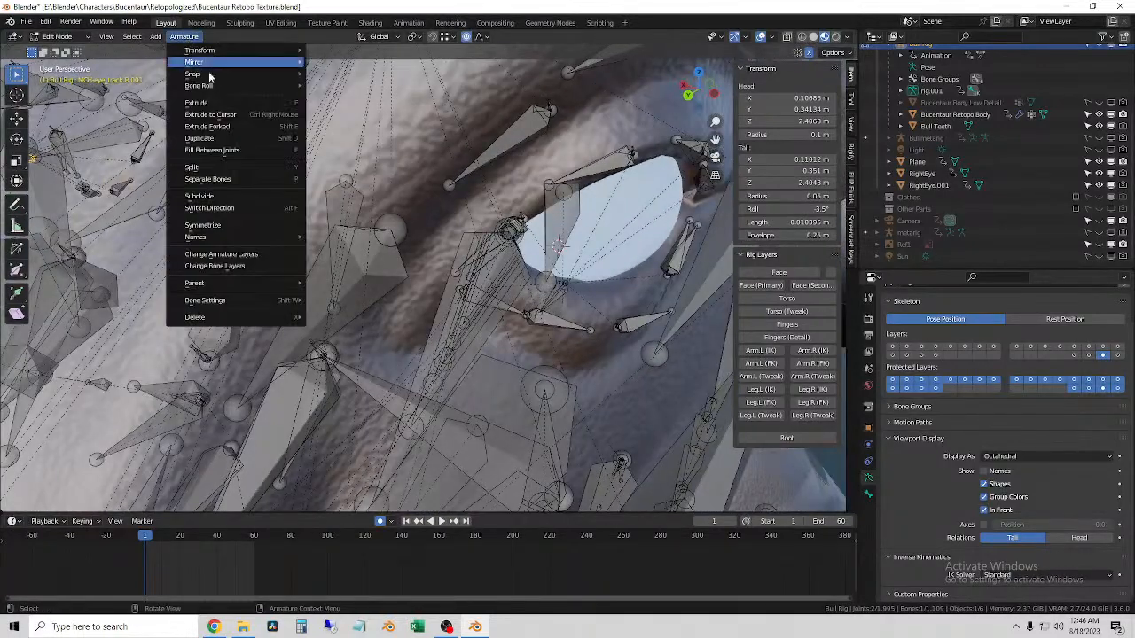
{"action": "left_click", "coordinate": [237, 227]}
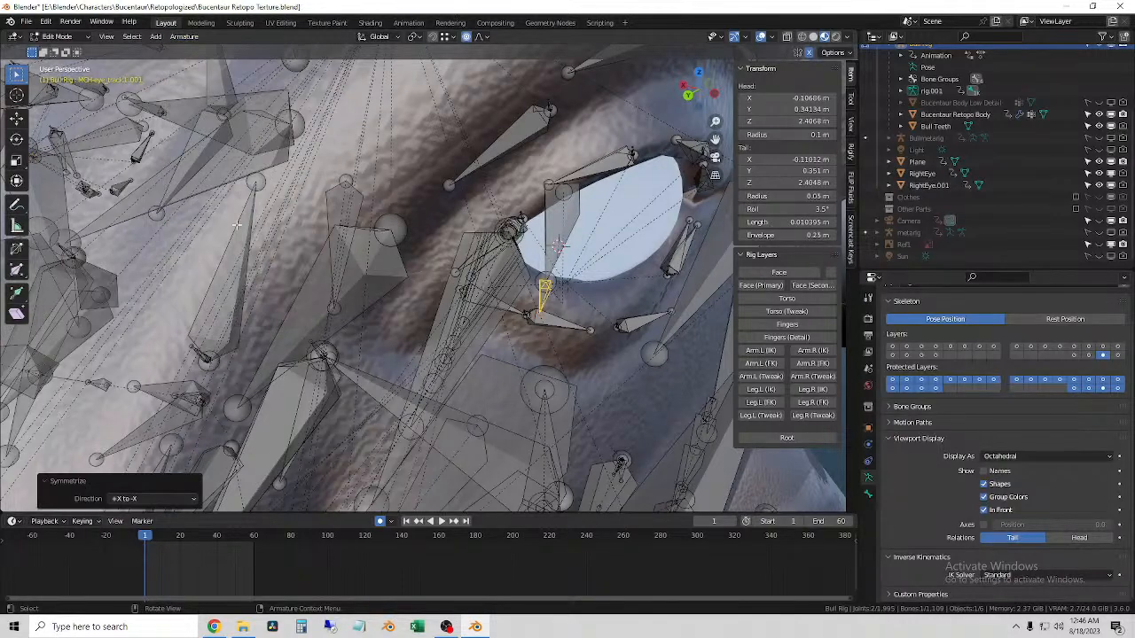
{"action": "scroll", "coordinate": [333, 259], "scroll_direction": "down", "scroll_amount": 8}
{"action": "scroll", "coordinate": [410, 235], "scroll_direction": "up", "scroll_amount": 4}
{"action": "middle_click_drag", "start_coordinate": [410, 235], "coordinate": [230, 213]}
- Return the Bull Rig to Object Mode and show armature layers 1 to 20 and 29 instead of layer 31
{"action": "left_click", "coordinate": [56, 36]}
{"action": "left_click", "coordinate": [56, 50]}
{"action": "scroll", "coordinate": [398, 266], "scroll_direction": "down", "scroll_amount": 4}
{"action": "middle_click_drag", "start_coordinate": [399, 266], "coordinate": [453, 281]}
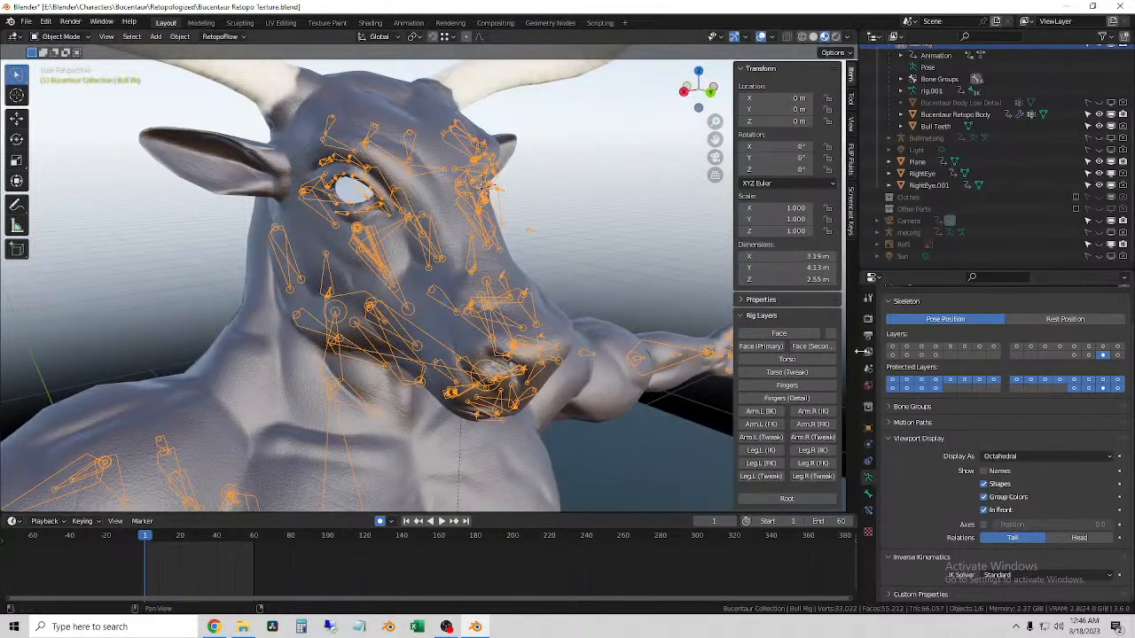
{"action": "left_click", "coordinate": [892, 348]}
{"action": "left_click_drag", "start_coordinate": [907, 349], "coordinate": [1118, 350]}
{"action": "left_click", "coordinate": [1074, 355]}
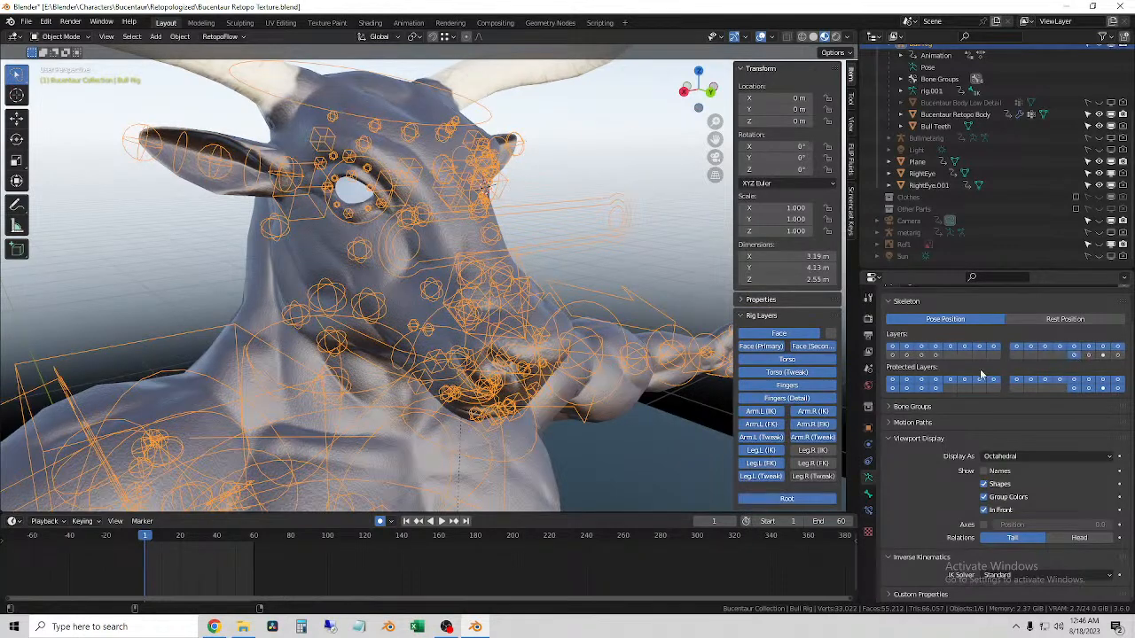
{"action": "left_click_drag", "start_coordinate": [898, 359], "coordinate": [934, 359]}
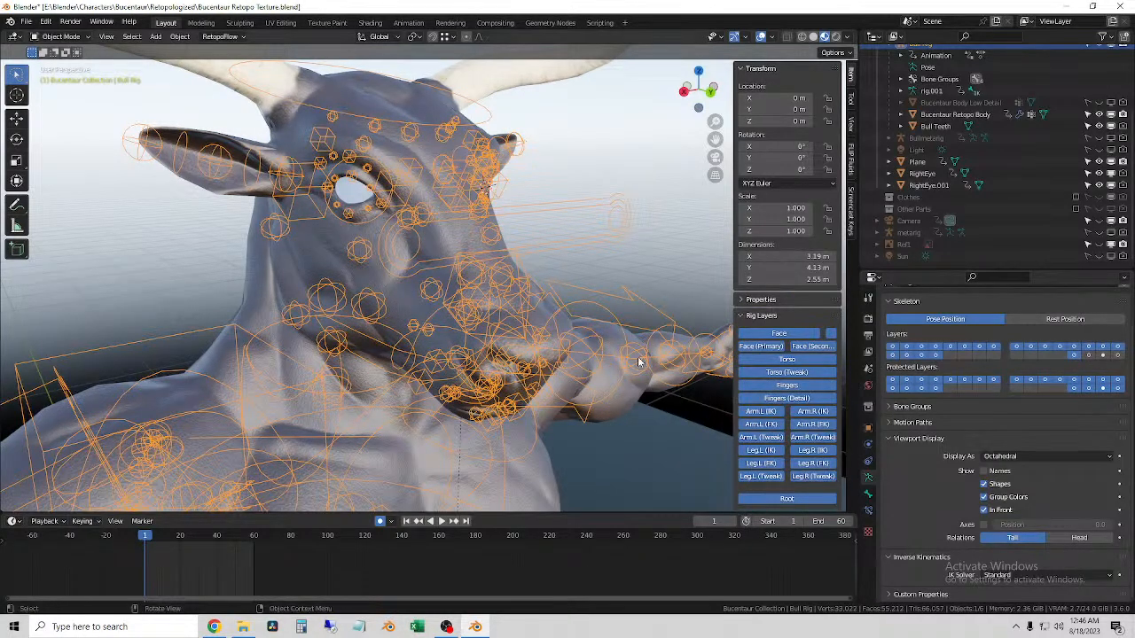
- Select the RightEye mesh together with the Bull Rig and switch the rig to Pose Mode
{"action": "middle_click_drag", "start_coordinate": [695, 379], "coordinate": [390, 306]}
{"action": "left_click", "coordinate": [640, 168]}
{"action": "left_click", "coordinate": [404, 195]}
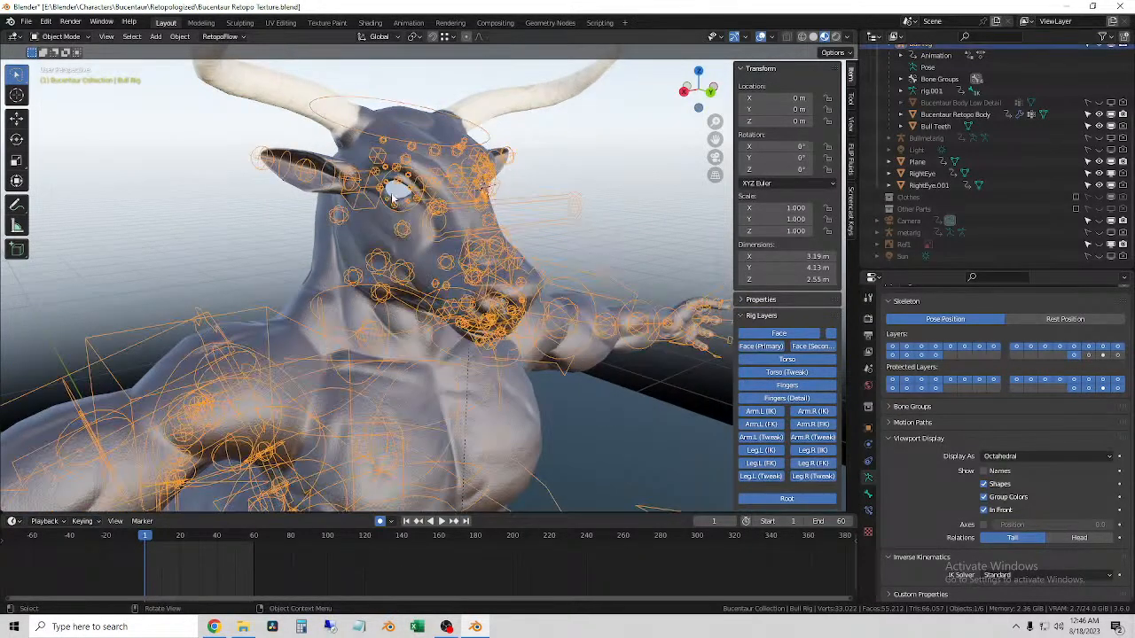
{"action": "left_click", "coordinate": [393, 195]}
{"action": "scroll", "coordinate": [398, 204], "scroll_direction": "up", "scroll_amount": 4}
{"action": "middle_click_drag", "start_coordinate": [401, 216], "coordinate": [421, 216]}
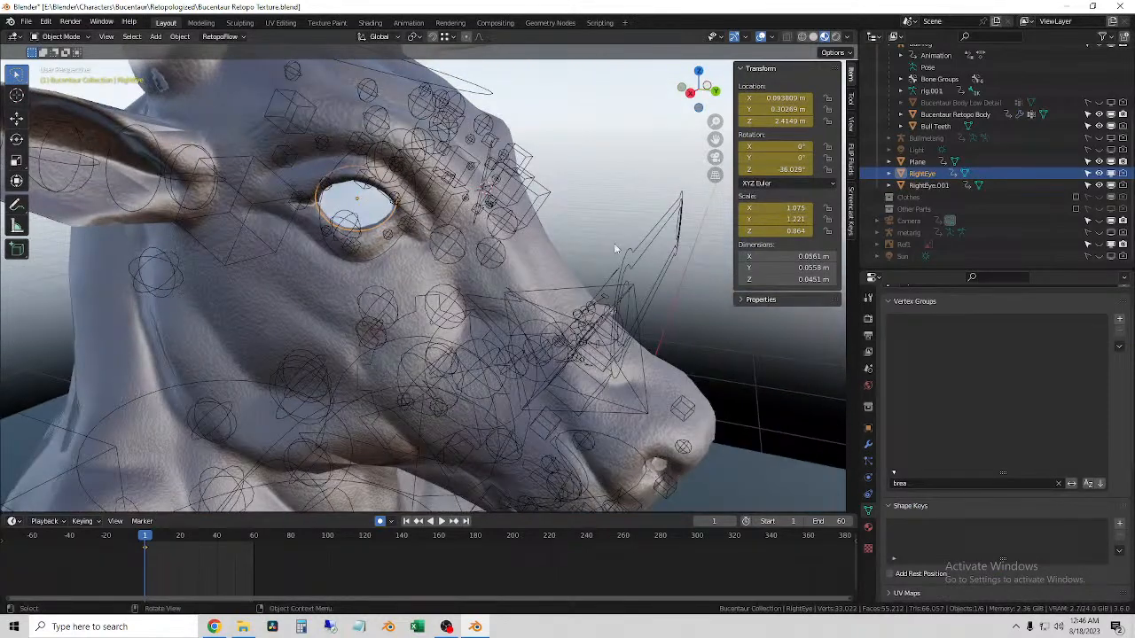
{"action": "left_click", "coordinate": [523, 207]}
{"action": "left_click", "coordinate": [66, 36]}
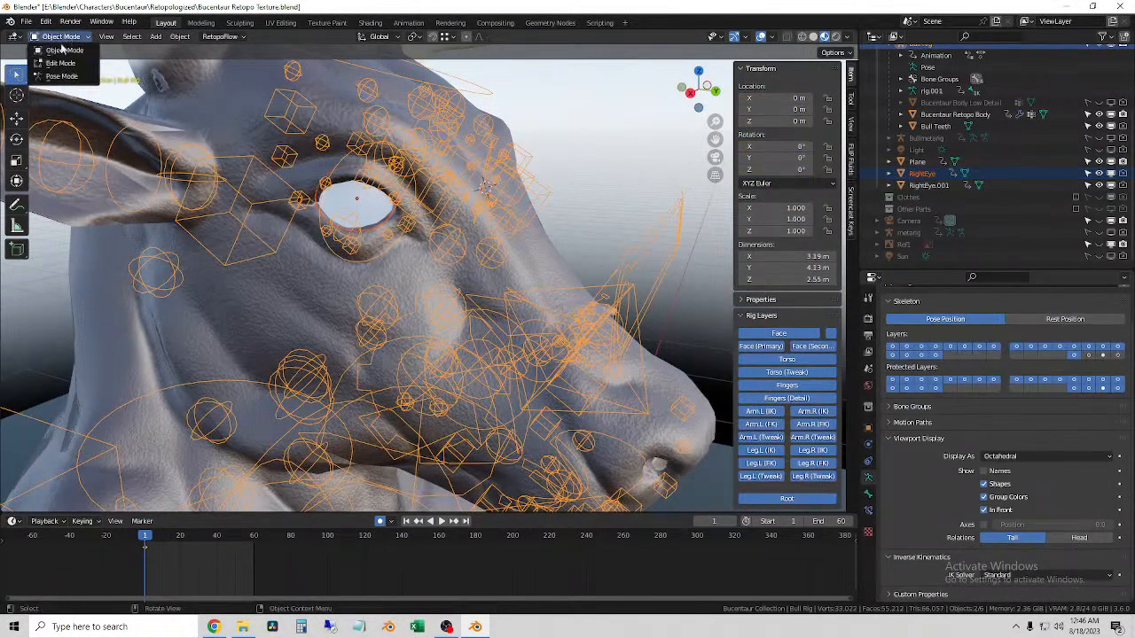
{"action": "left_click", "coordinate": [62, 78]}
- Show only armature layer 31, select MCH-eye.R.001 and parent RightEye to it with the Bone option
{"action": "middle_click_drag", "start_coordinate": [375, 259], "coordinate": [457, 298]}
{"action": "left_click", "coordinate": [1090, 357]}
{"action": "left_click", "coordinate": [1103, 356]}
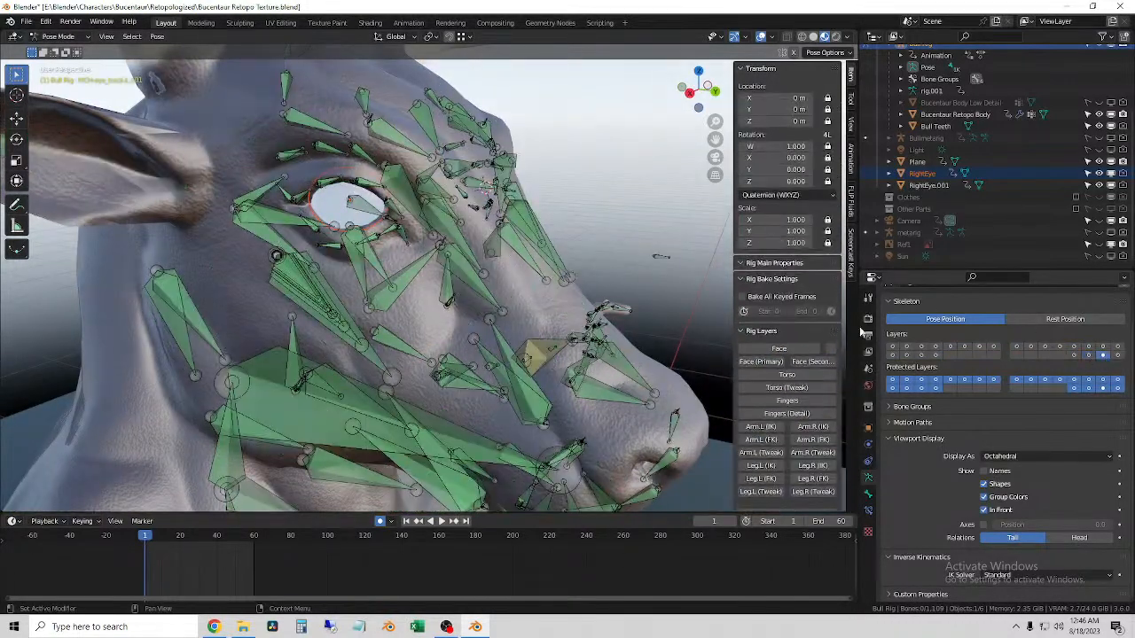
{"action": "scroll", "coordinate": [372, 213], "scroll_direction": "up", "scroll_amount": 3}
{"action": "mouse_move", "coordinate": [377, 215]}
{"action": "middle_mouse_down"}
{"action": "mouse_move", "coordinate": [351, 217]}
{"action": "mouse_move", "coordinate": [364, 218]}
{"action": "middle_mouse_up"}
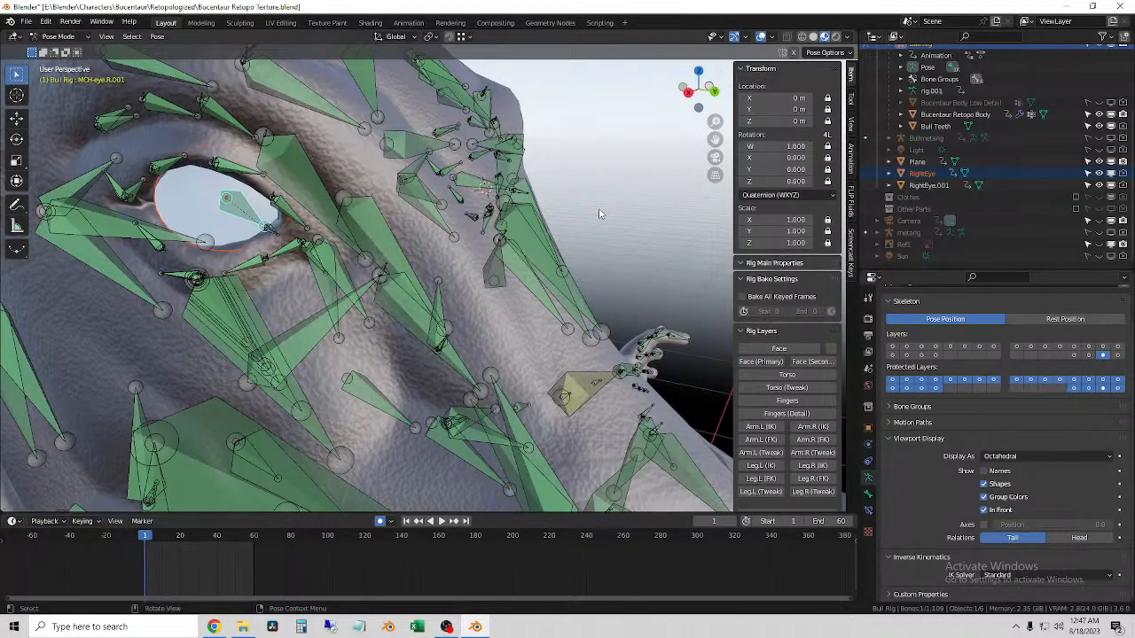
{"action": "key", "text": "ctrl+p"}
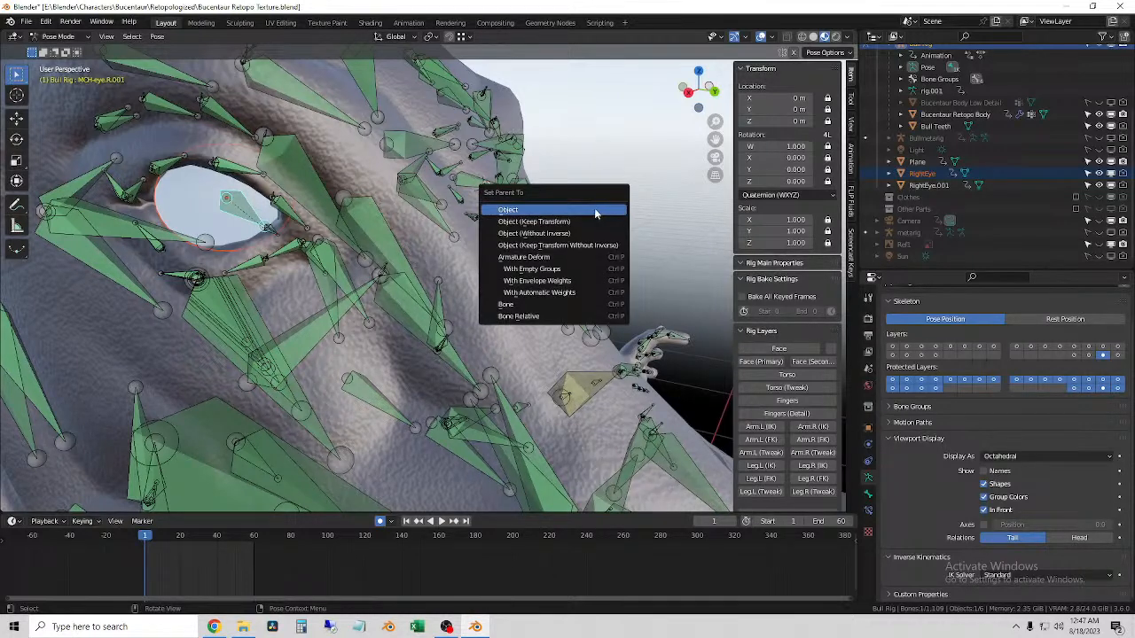
{"action": "left_click", "coordinate": [543, 305]}
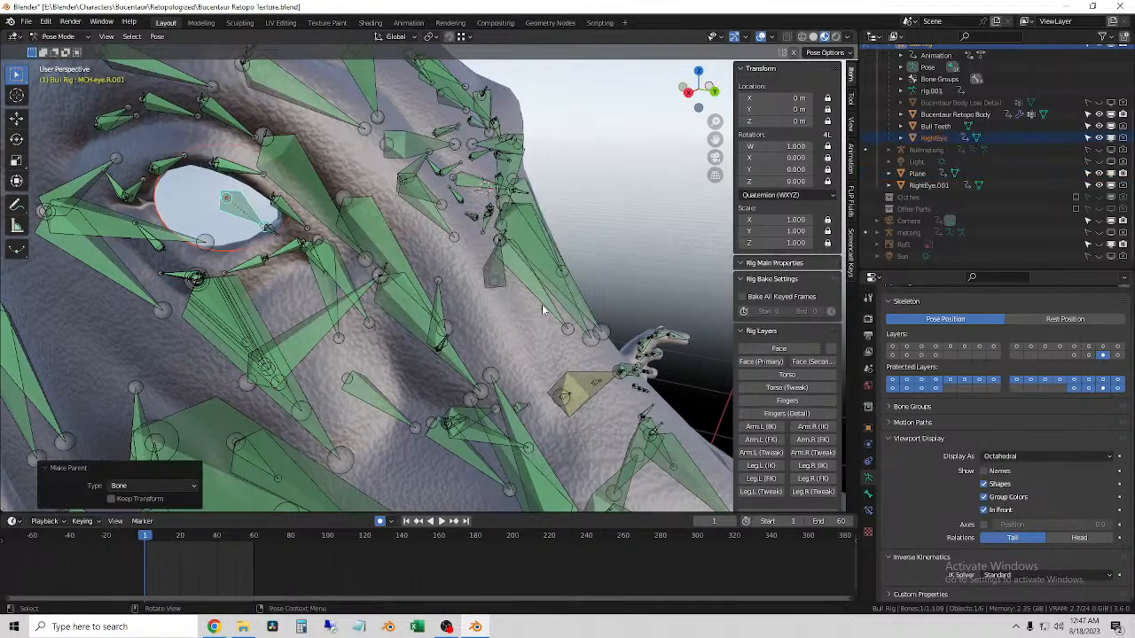
- Hide armature layer 31 and show the control layers 1 to 20 and 29 again
{"action": "left_click", "coordinate": [612, 176]}
{"action": "scroll", "coordinate": [313, 249], "scroll_direction": "down", "scroll_amount": 8}
{"action": "middle_click_drag", "start_coordinate": [495, 267], "coordinate": [465, 271]}
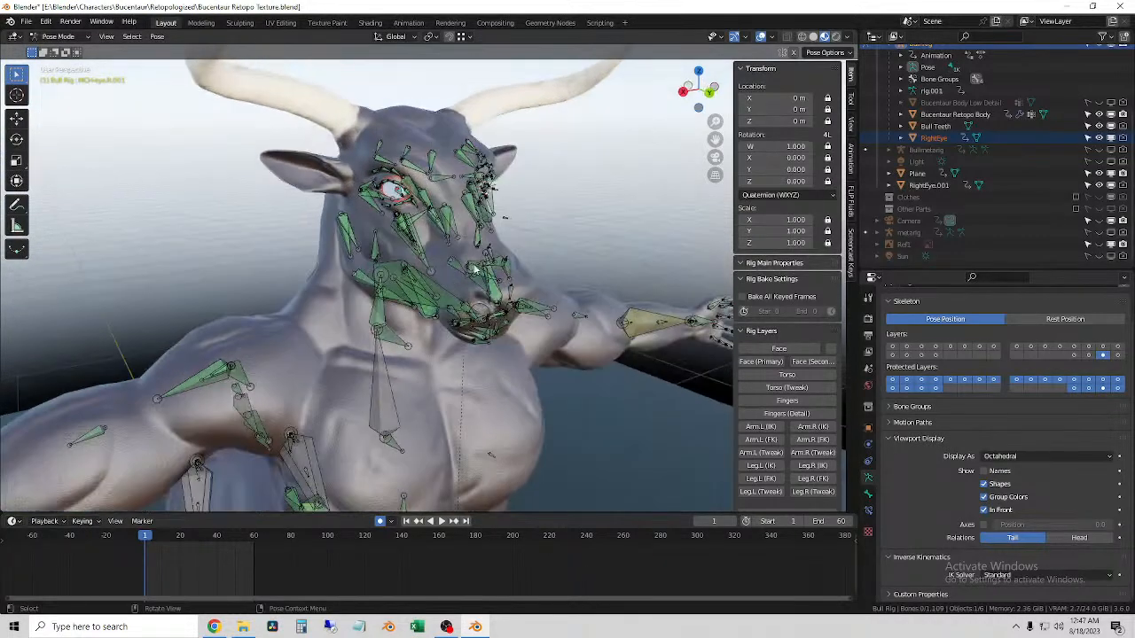
{"action": "left_click", "coordinate": [1117, 355], "text": "shift"}
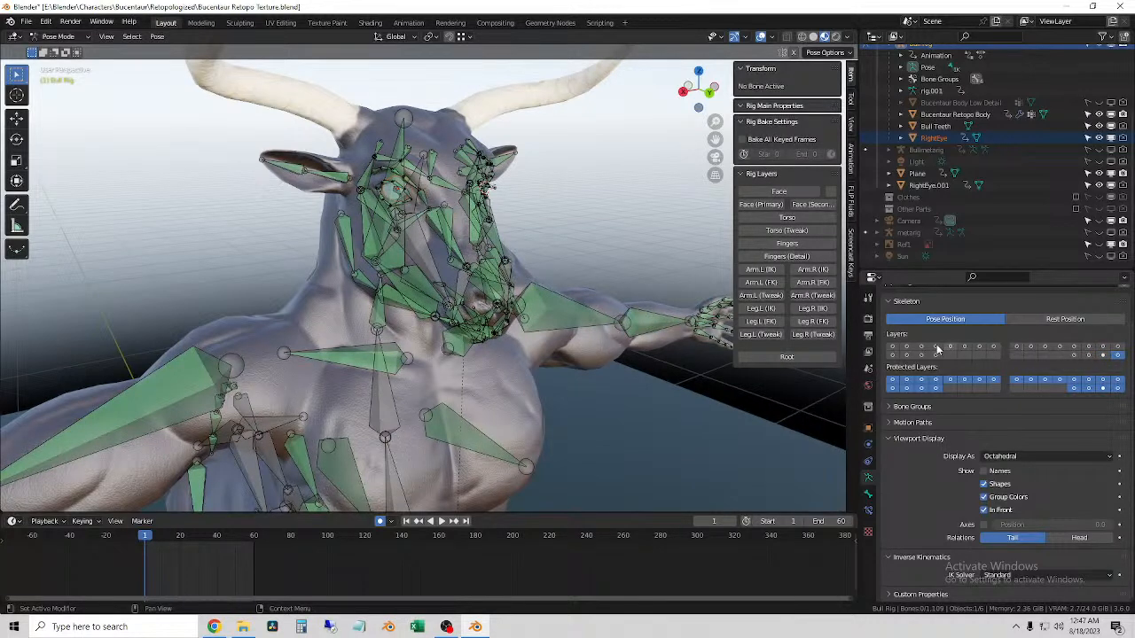
{"action": "left_click", "coordinate": [1018, 349]}
{"action": "left_click_drag", "start_coordinate": [1031, 350], "coordinate": [1119, 352]}
{"action": "left_click", "coordinate": [1076, 355], "text": "shift"}
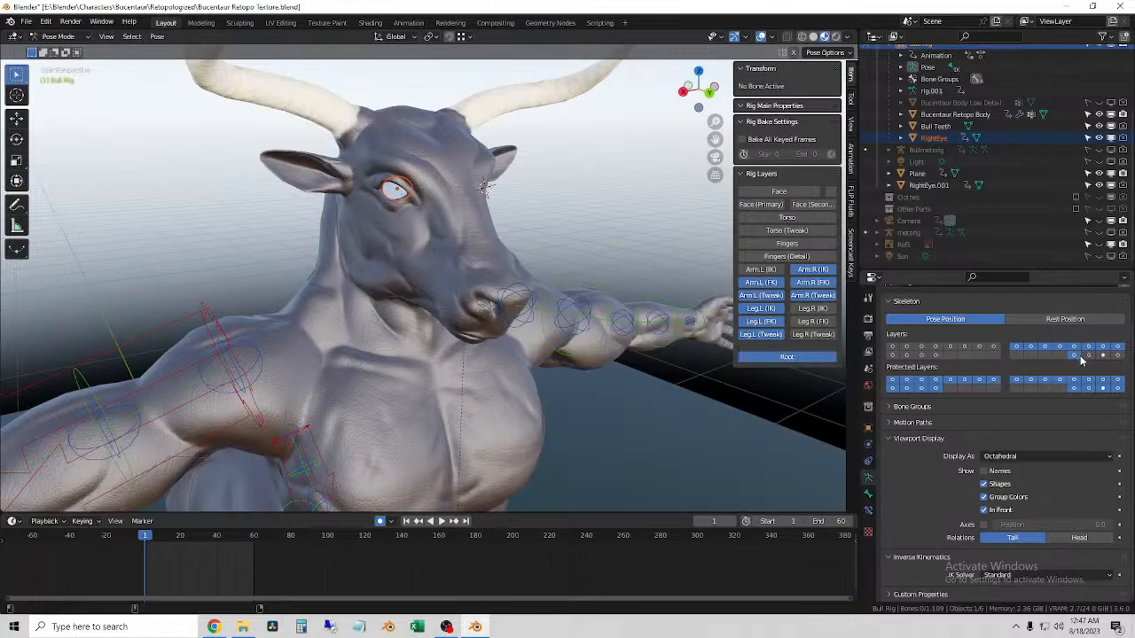
{"action": "left_click_drag", "start_coordinate": [892, 347], "coordinate": [992, 347], "text": "shift"}
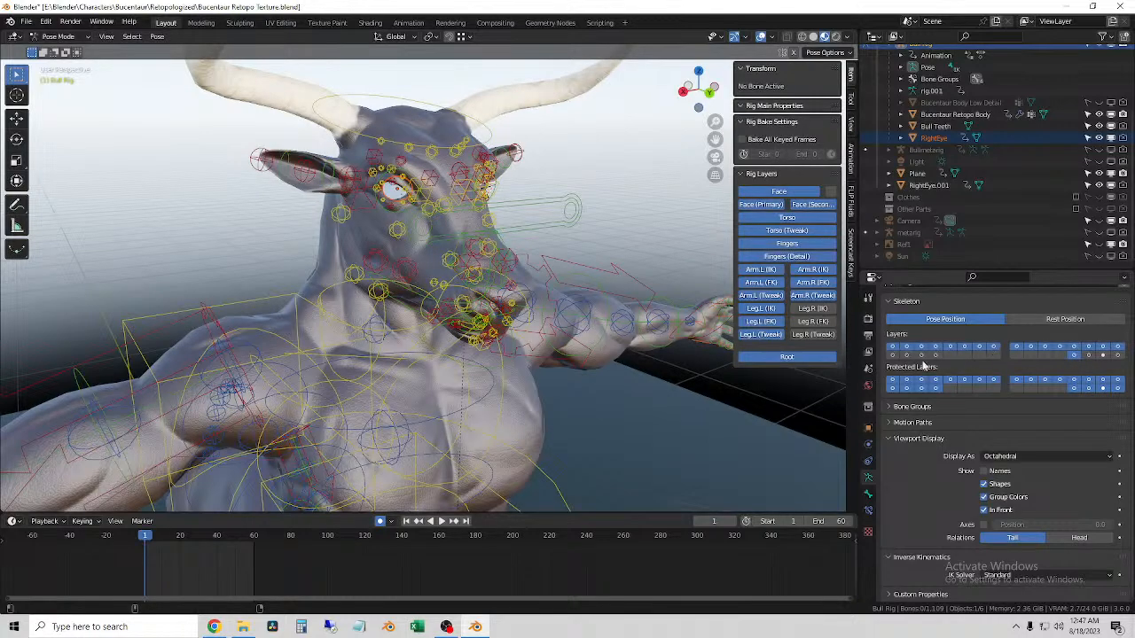
{"action": "left_click_drag", "start_coordinate": [924, 357], "coordinate": [933, 357], "text": "shift"}
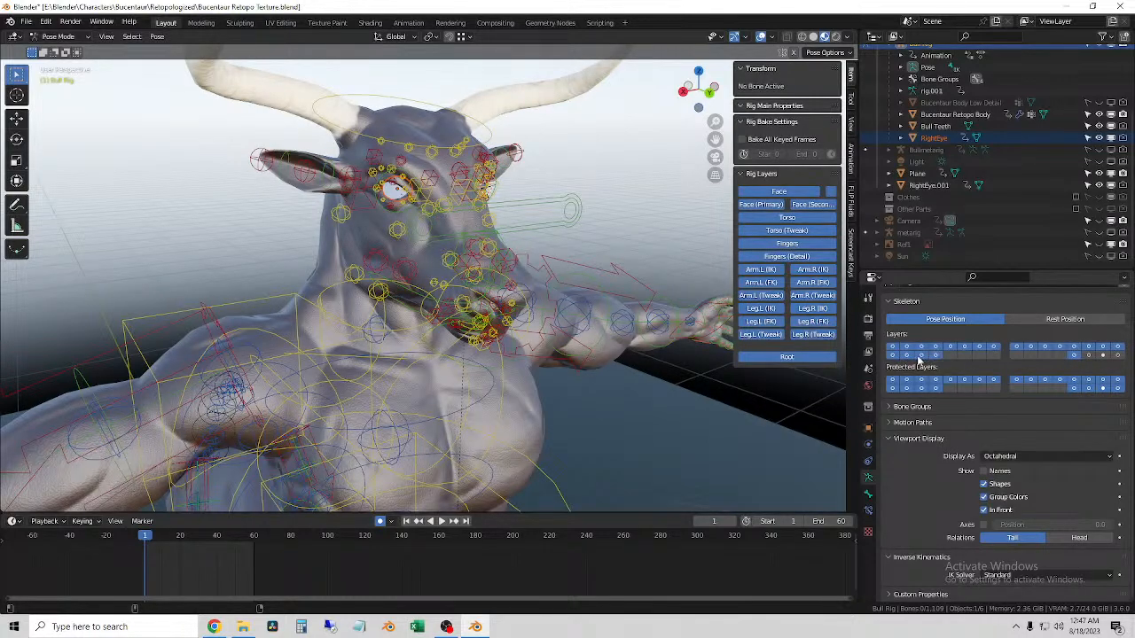
- Test the right eye's tracking by moving the eye_common.001 control, also in rendered shading, cancelling each move
{"action": "scroll", "coordinate": [398, 234], "scroll_direction": "up", "scroll_amount": 3}
{"action": "left_click", "coordinate": [423, 240]}
{"action": "key", "text": "g"}
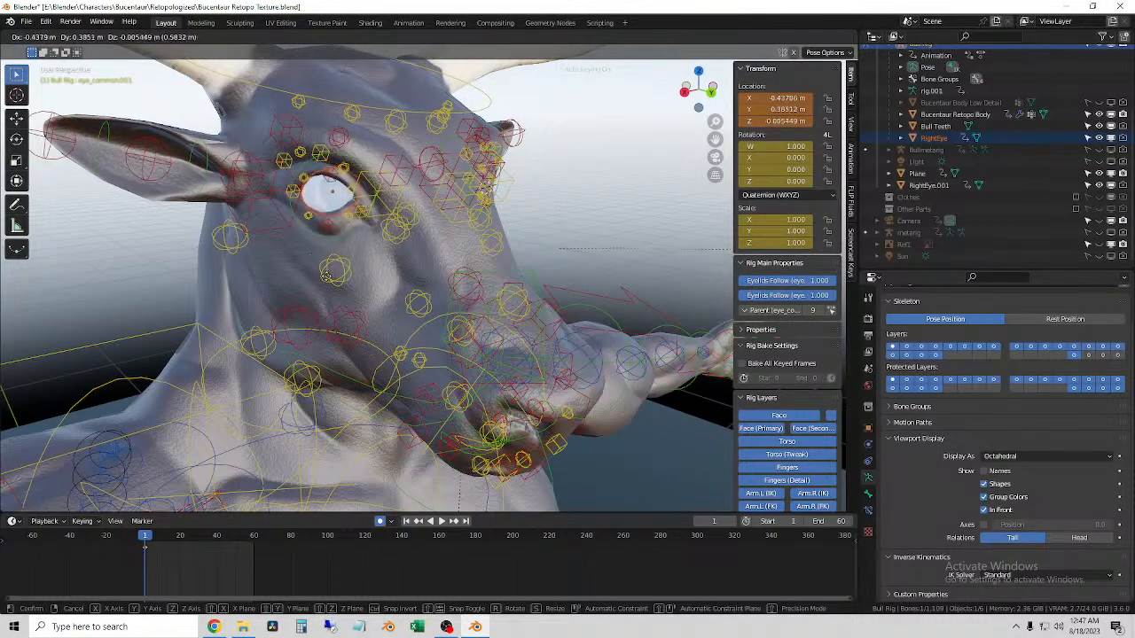
{"action": "key", "text": "Escape"}
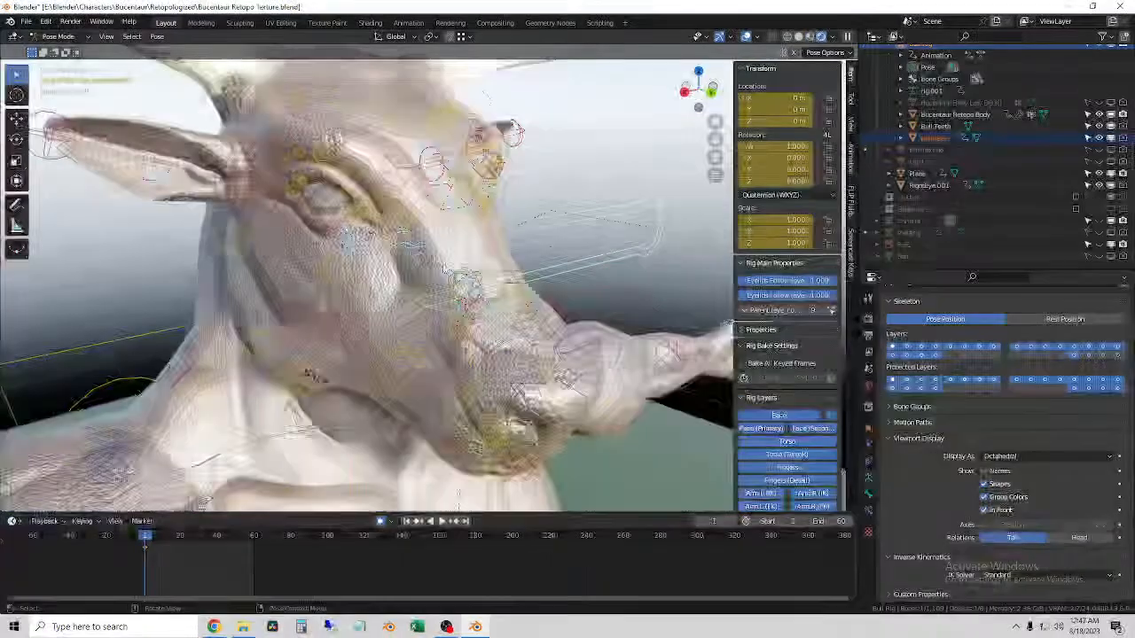
{"action": "middle_click_drag", "start_coordinate": [462, 267], "coordinate": [510, 269]}
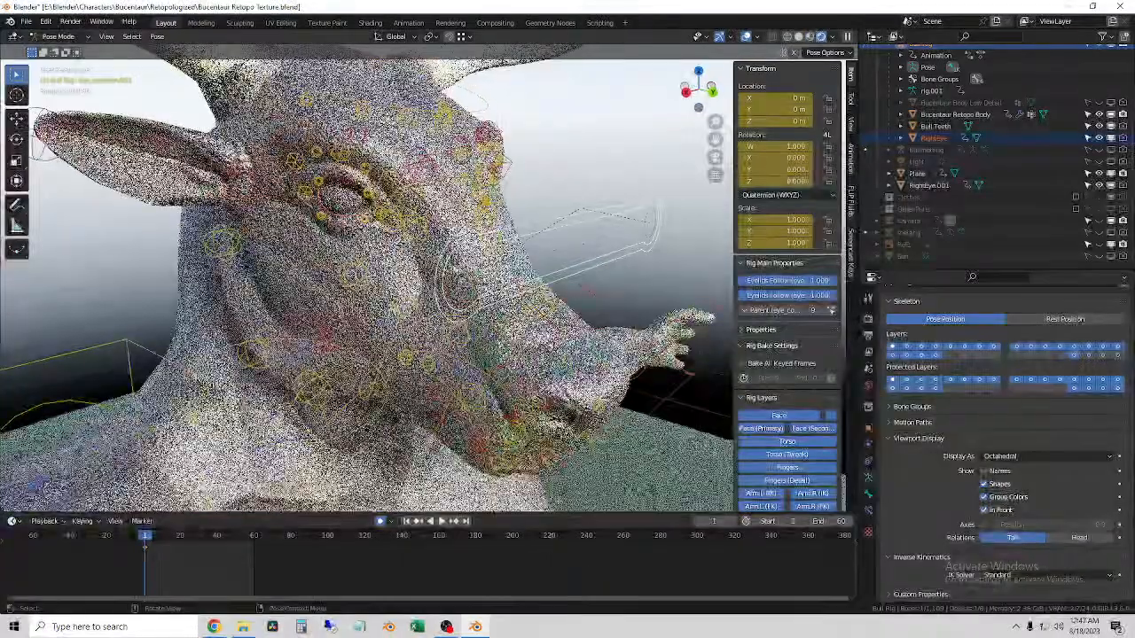
{"action": "key", "text": "g"}
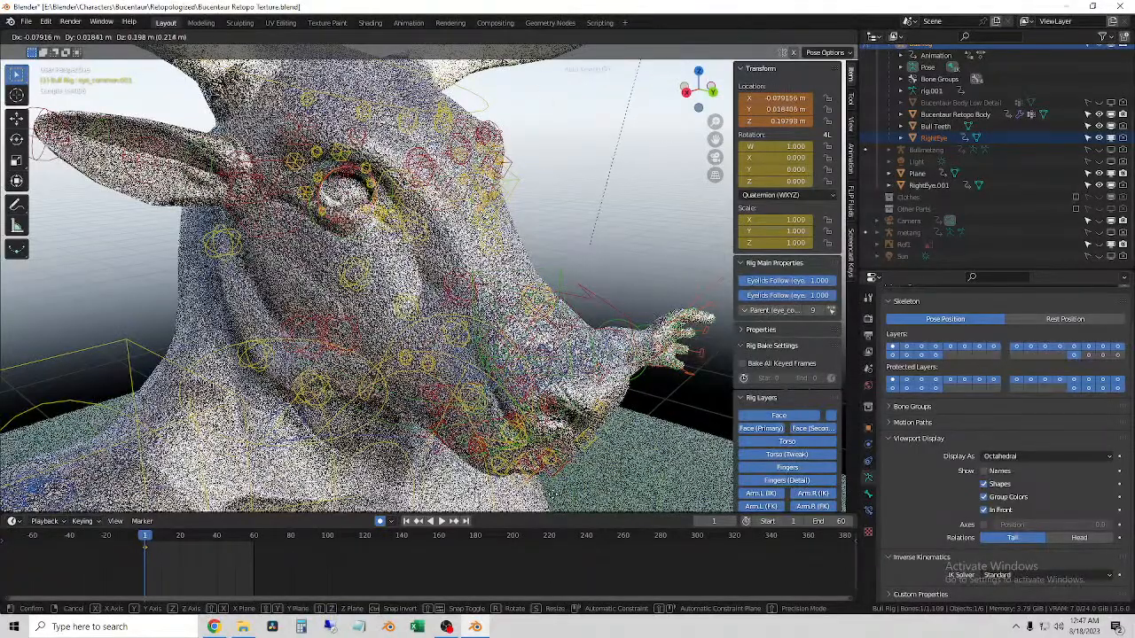
{"action": "right_click", "coordinate": [593, 257]}
- Switch the Bull Rig from Pose Mode back to Object Mode
{"action": "scroll", "coordinate": [592, 257], "scroll_direction": "down", "scroll_amount": 5}
{"action": "middle_click_drag", "start_coordinate": [592, 257], "coordinate": [523, 264]}
{"action": "left_click", "coordinate": [60, 37]}
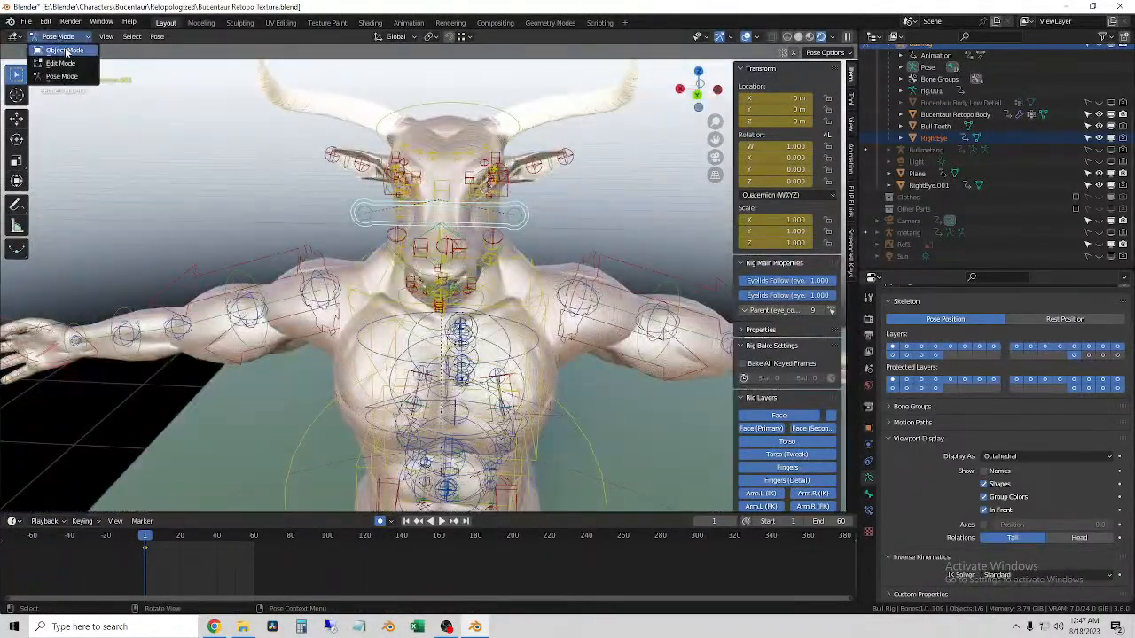
{"action": "left_click", "coordinate": [62, 49]}
{"action": "left_click", "coordinate": [486, 189]}
{"action": "scroll", "coordinate": [486, 188], "scroll_direction": "up", "scroll_amount": 4}
{"action": "middle_click_drag", "start_coordinate": [486, 188], "coordinate": [374, 188]}
{"action": "left_click", "coordinate": [385, 182], "text": "shift"}
{"action": "right_click", "coordinate": [410, 181]}
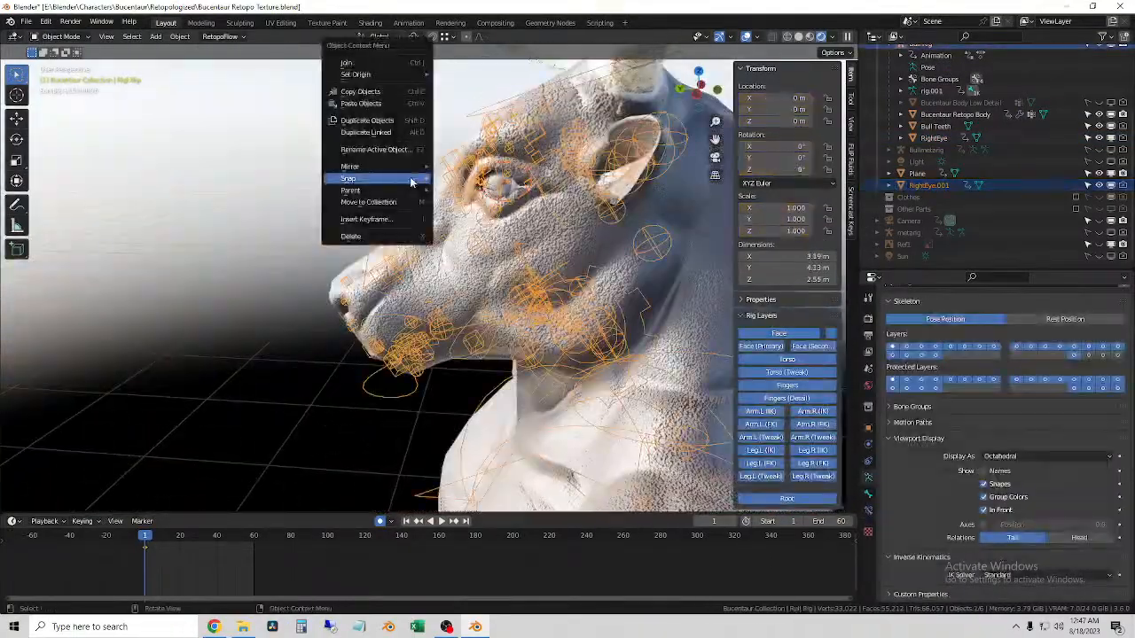
{"action": "left_click", "coordinate": [330, 134]}
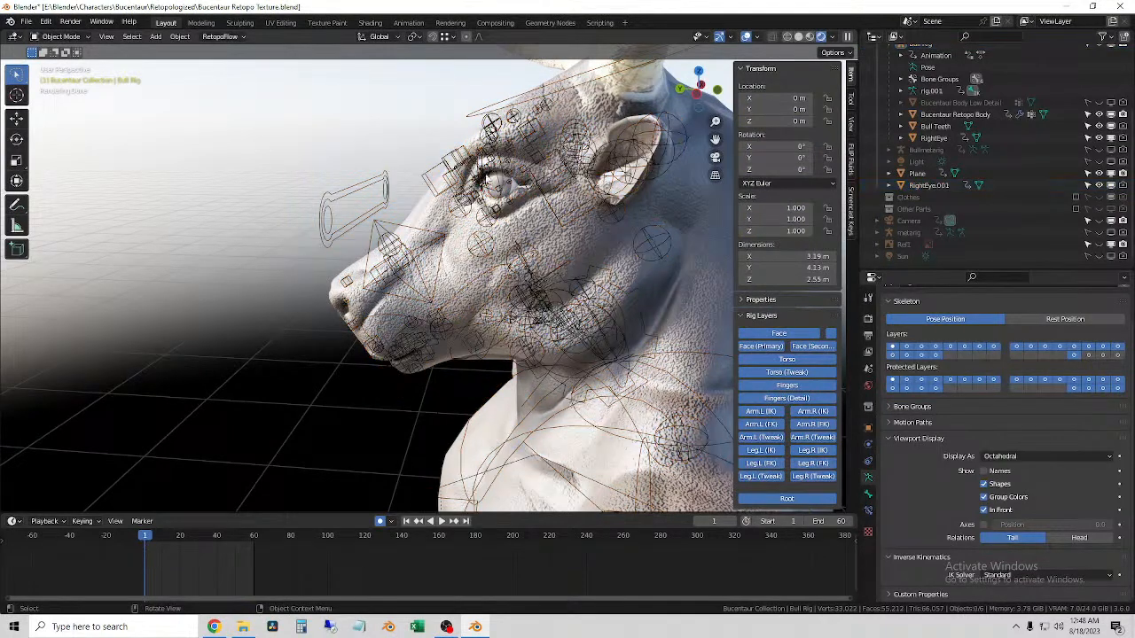
- Select the opposite eyeball, RightEye.001, and rename it as LeftEye
{"action": "left_click", "coordinate": [501, 181]}
{"action": "double_click", "coordinate": [931, 184]}
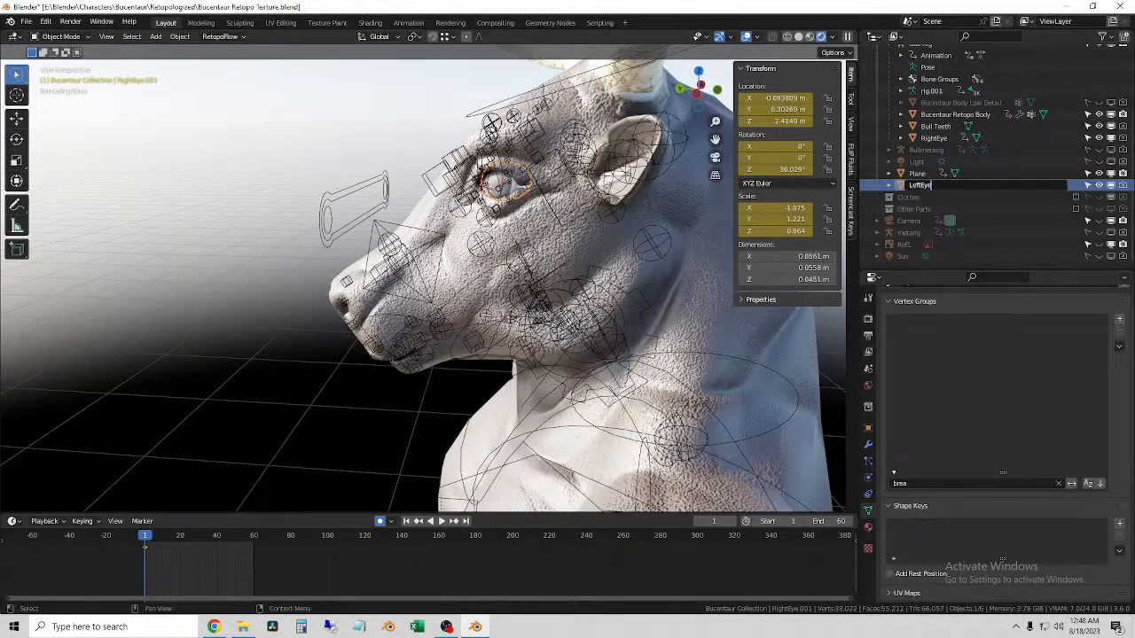
{"action": "type", "text": "LeftEye"}
{"action": "key", "text": "Return"}
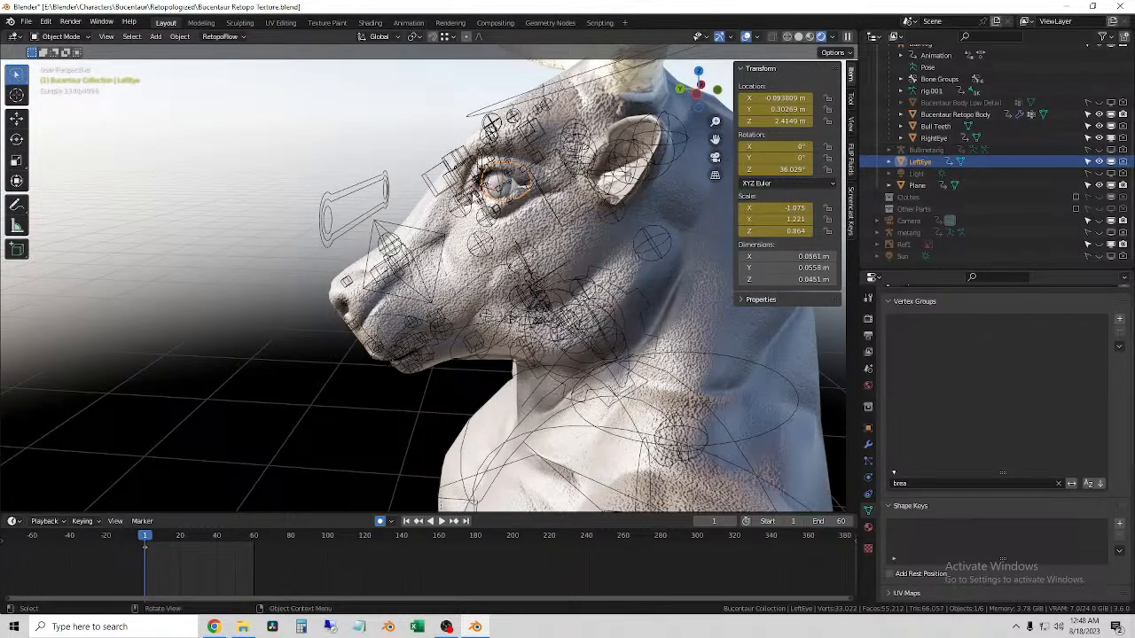
- Add the Bull Rig to the LeftEye selection and put the rig in Pose Mode
{"action": "middle_click_drag", "start_coordinate": [514, 182], "coordinate": [554, 185]}
{"action": "left_click", "coordinate": [397, 148], "text": "shift"}
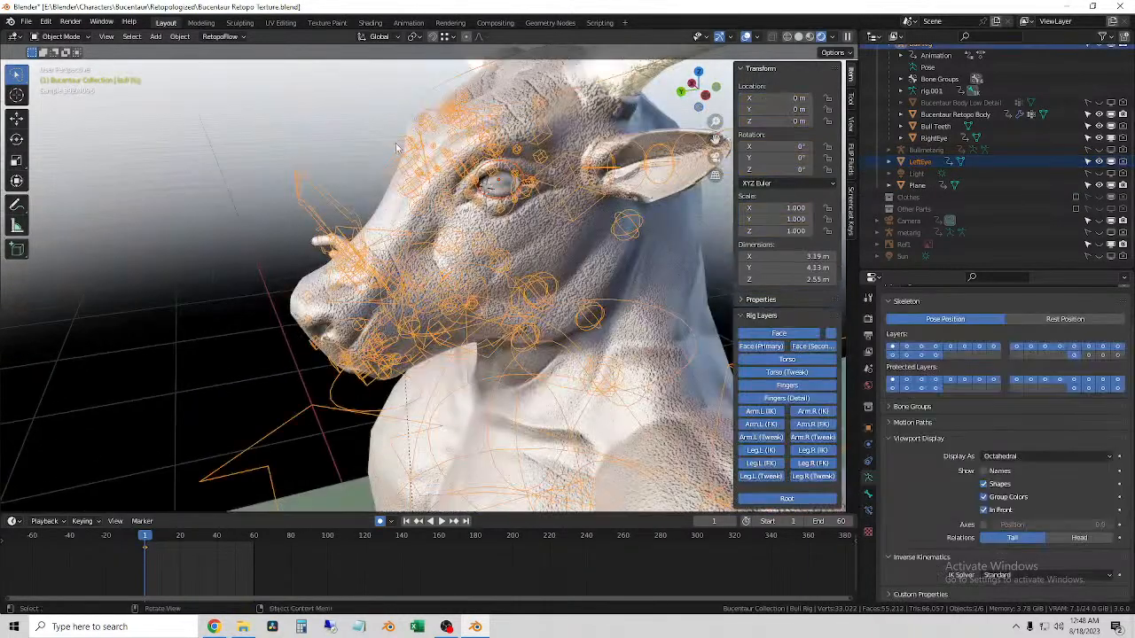
{"action": "left_click", "coordinate": [62, 36]}
{"action": "left_click", "coordinate": [53, 77]}
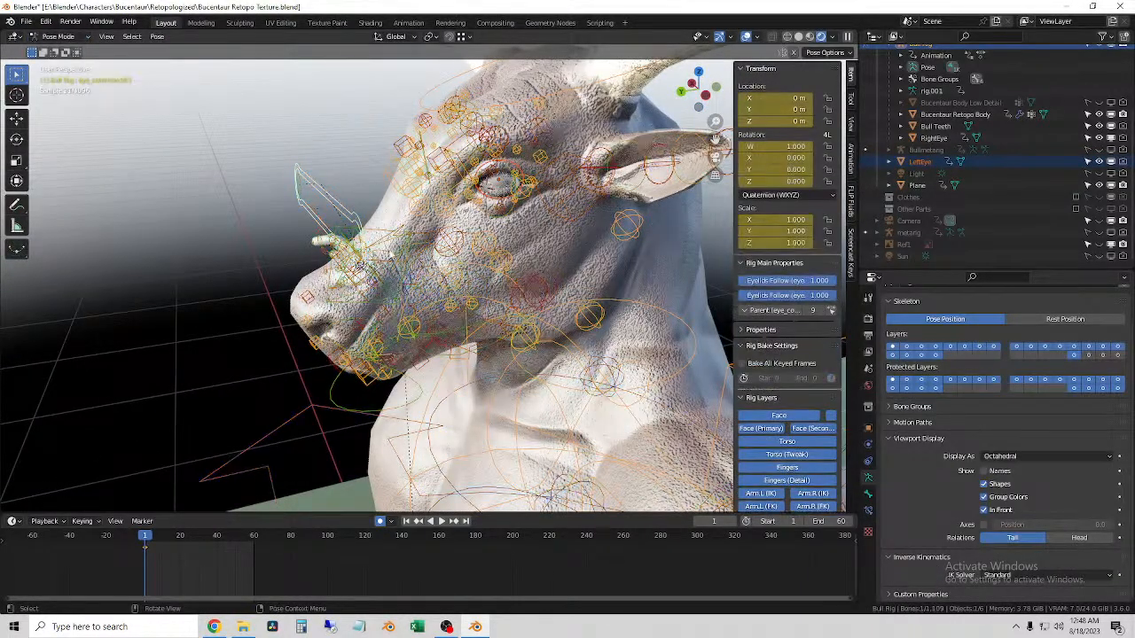
- Show the rig's mechanism bone layer, select the MCH-eye bone in the left eyeball and parent LeftEye to it as Bone
{"action": "scroll", "coordinate": [501, 230], "scroll_direction": "up", "scroll_amount": 4}
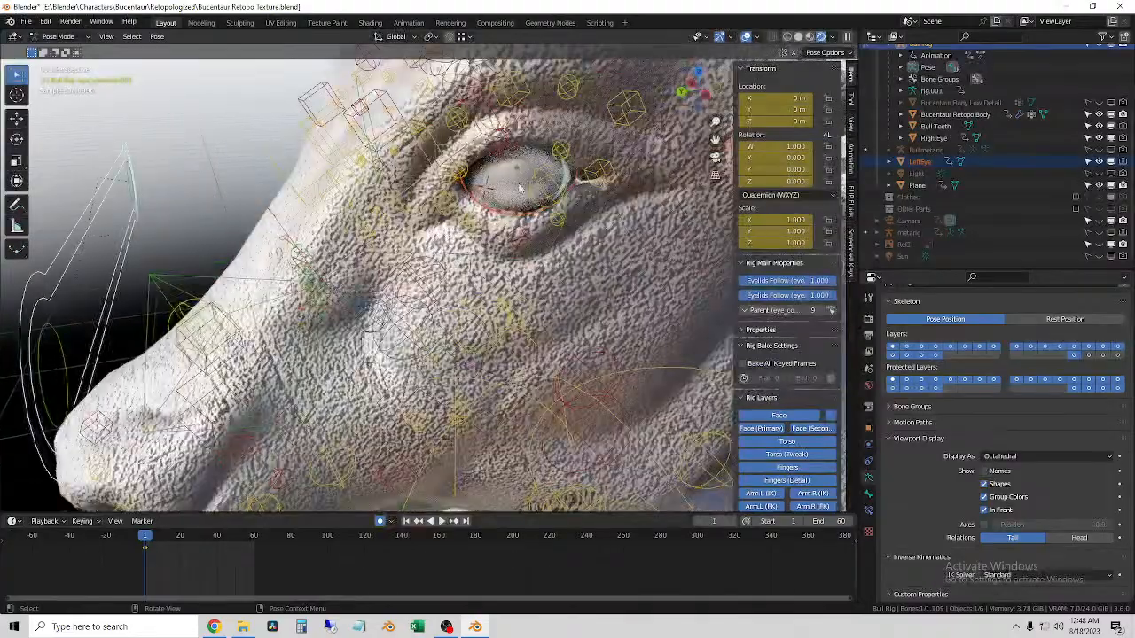
{"action": "middle_click_drag", "start_coordinate": [501, 231], "coordinate": [439, 233]}
{"action": "left_click", "coordinate": [1089, 356]}
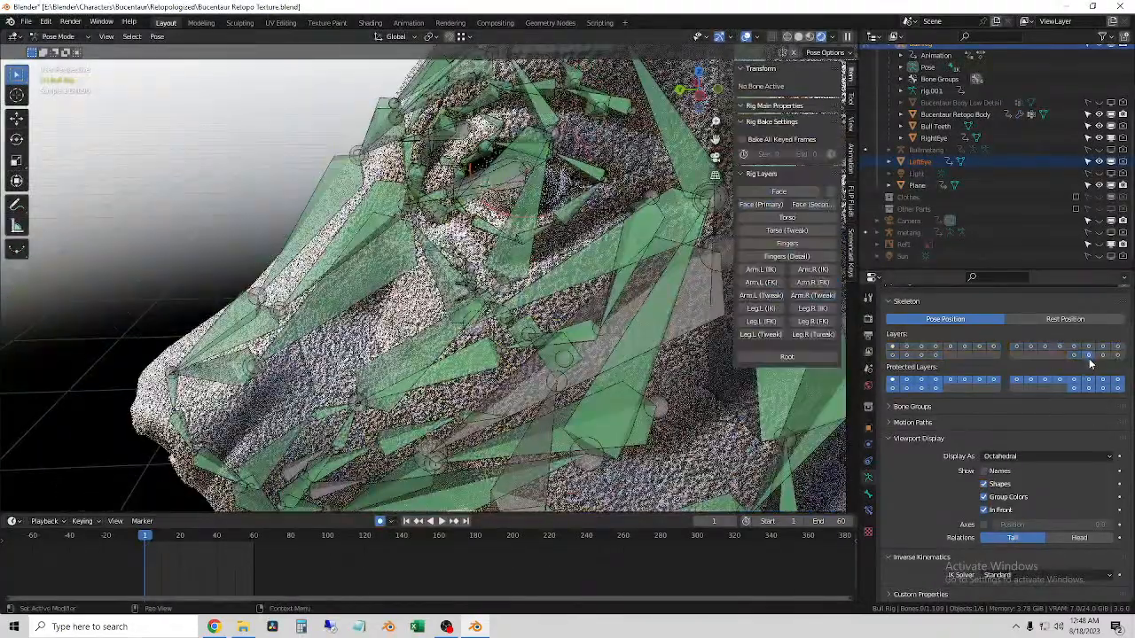
{"action": "left_click", "coordinate": [490, 193]}
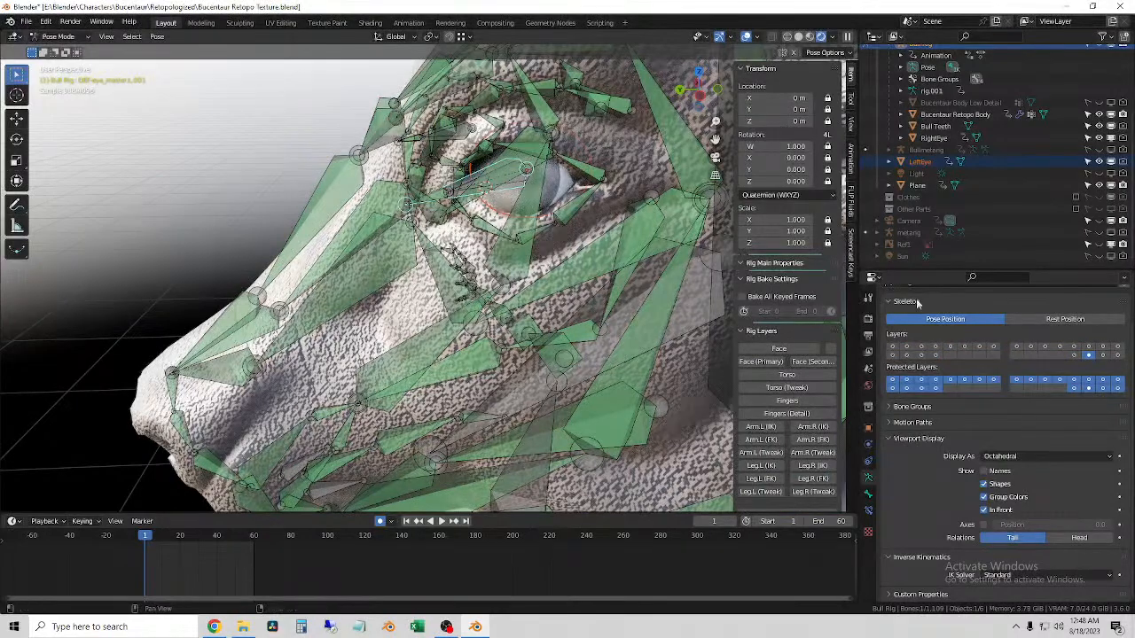
{"action": "left_click", "coordinate": [1103, 356]}
{"action": "middle_click_drag", "start_coordinate": [542, 202], "coordinate": [508, 210]}
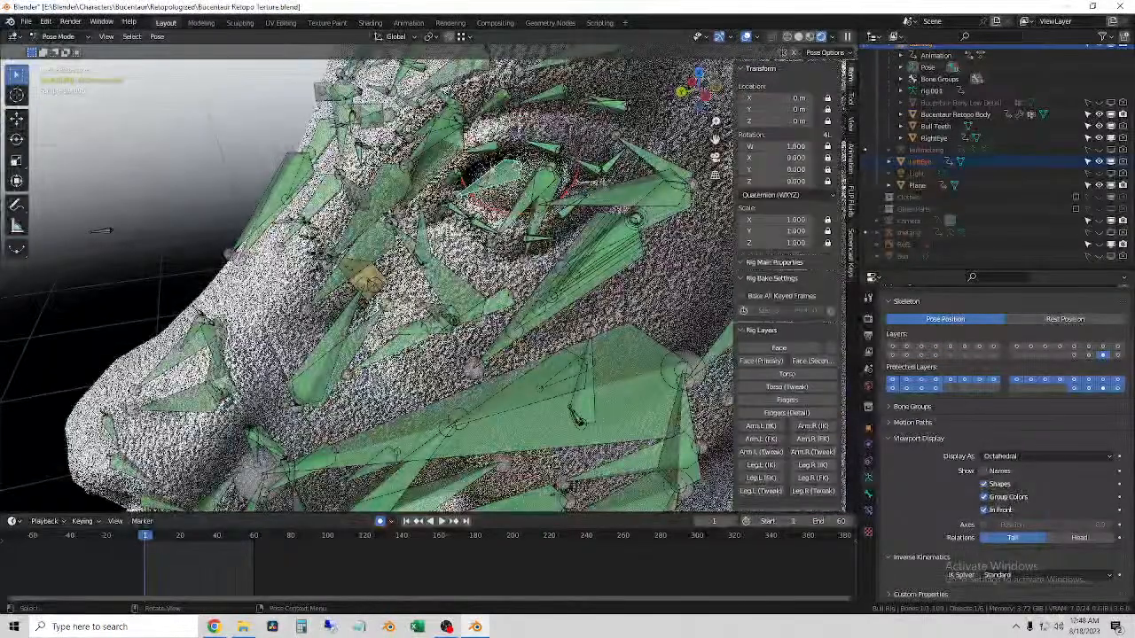
{"action": "key", "text": "ctrl+p"}
{"action": "left_click", "coordinate": [228, 185]}
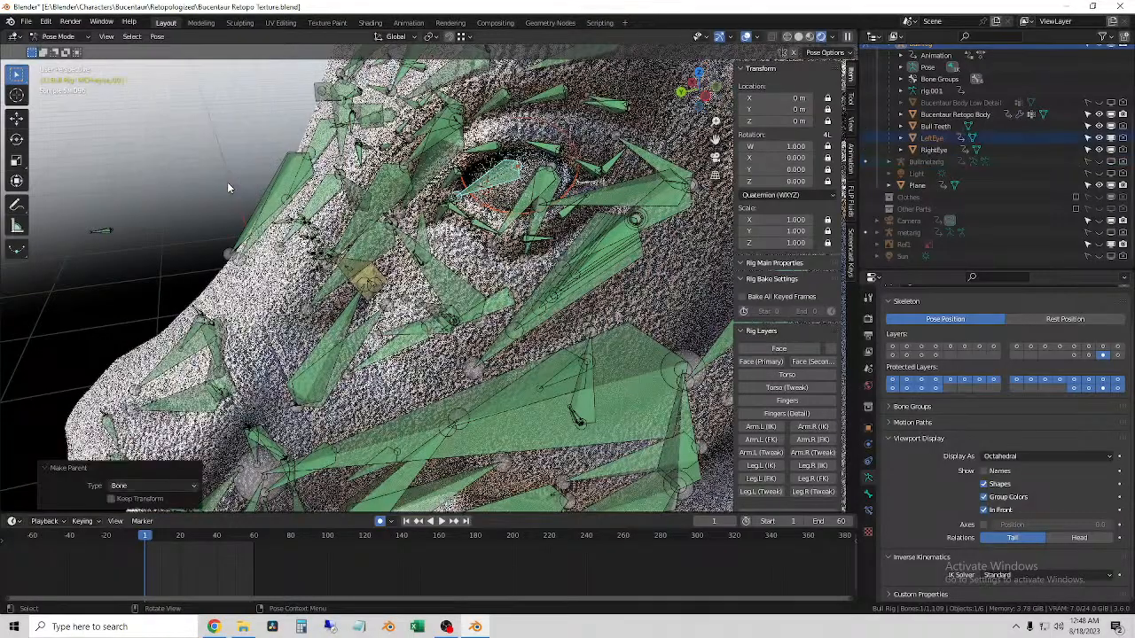
- Hide the viewport overlays and examine how LeftEye sits in its socket, close up and from several sides of the head
{"action": "middle_click_drag", "start_coordinate": [401, 218], "coordinate": [546, 205]}
{"action": "scroll", "coordinate": [490, 213], "scroll_direction": "down", "scroll_amount": 3}
{"action": "scroll", "coordinate": [490, 212], "scroll_direction": "up", "scroll_amount": 2}
{"action": "left_click", "coordinate": [746, 37]}
{"action": "middle_click_drag", "start_coordinate": [523, 159], "coordinate": [718, 190]}
{"action": "scroll", "coordinate": [619, 172], "scroll_direction": "down", "scroll_amount": 3}
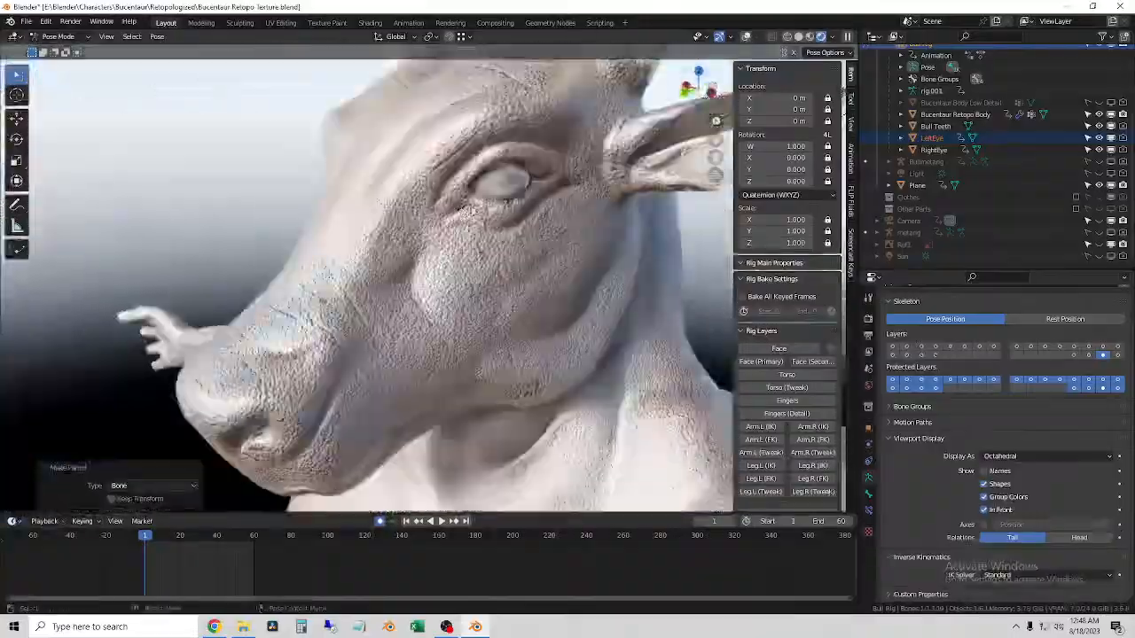
{"action": "scroll", "coordinate": [620, 186], "scroll_direction": "up", "scroll_amount": 1}
{"action": "scroll", "coordinate": [585, 181], "scroll_direction": "up", "scroll_amount": 2}
{"action": "middle_click_drag", "start_coordinate": [585, 182], "coordinate": [567, 167]}
{"action": "scroll", "coordinate": [532, 178], "scroll_direction": "up", "scroll_amount": 2}
{"action": "left_click", "coordinate": [110, 500]}
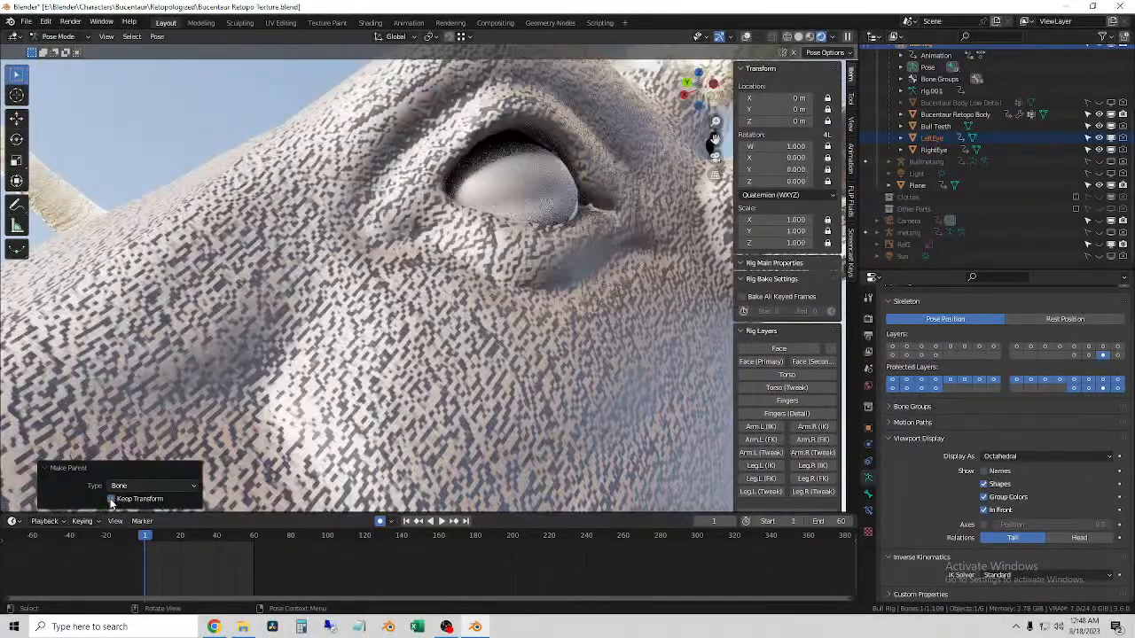
{"action": "scroll", "coordinate": [524, 139], "scroll_direction": "down", "scroll_amount": 7}
{"action": "middle_click_drag", "start_coordinate": [452, 168], "coordinate": [461, 262]}
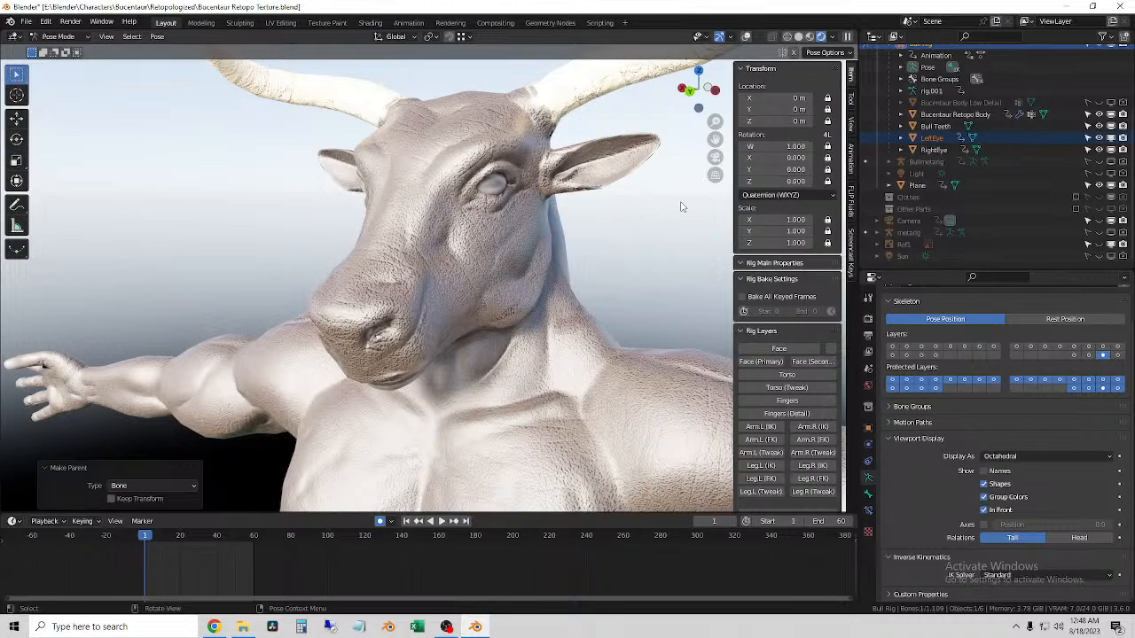
{"action": "middle_click_drag", "start_coordinate": [471, 226], "coordinate": [605, 170]}
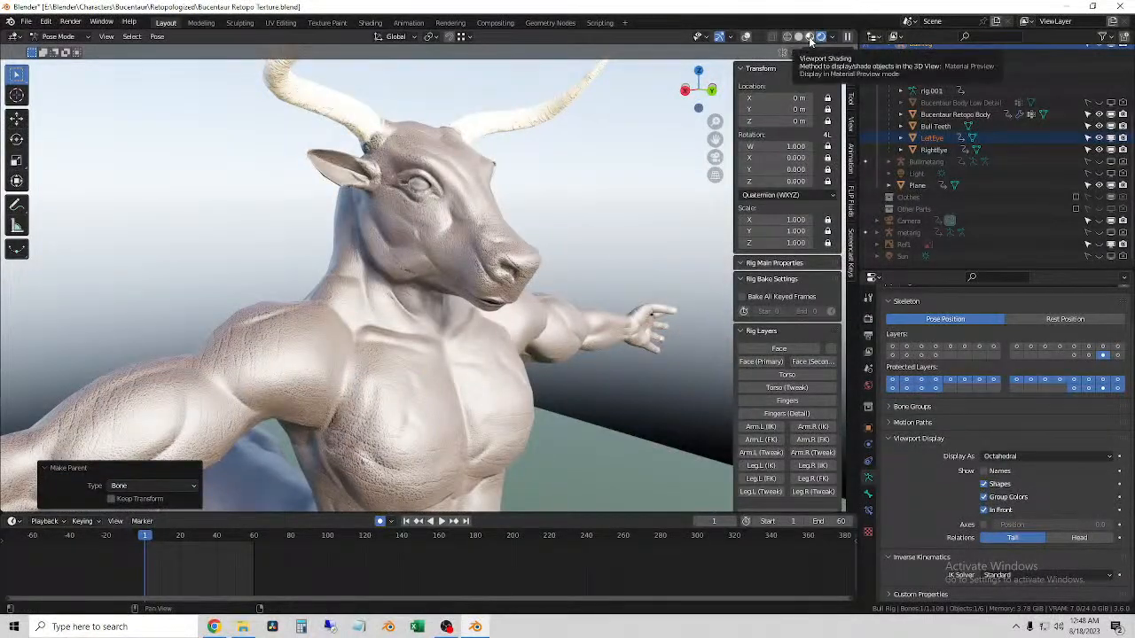
- Lower the world sky background's Strength to 0.300
{"action": "left_click", "coordinate": [867, 388]}
{"action": "left_click_drag", "start_coordinate": [1071, 511], "coordinate": [995, 515]}
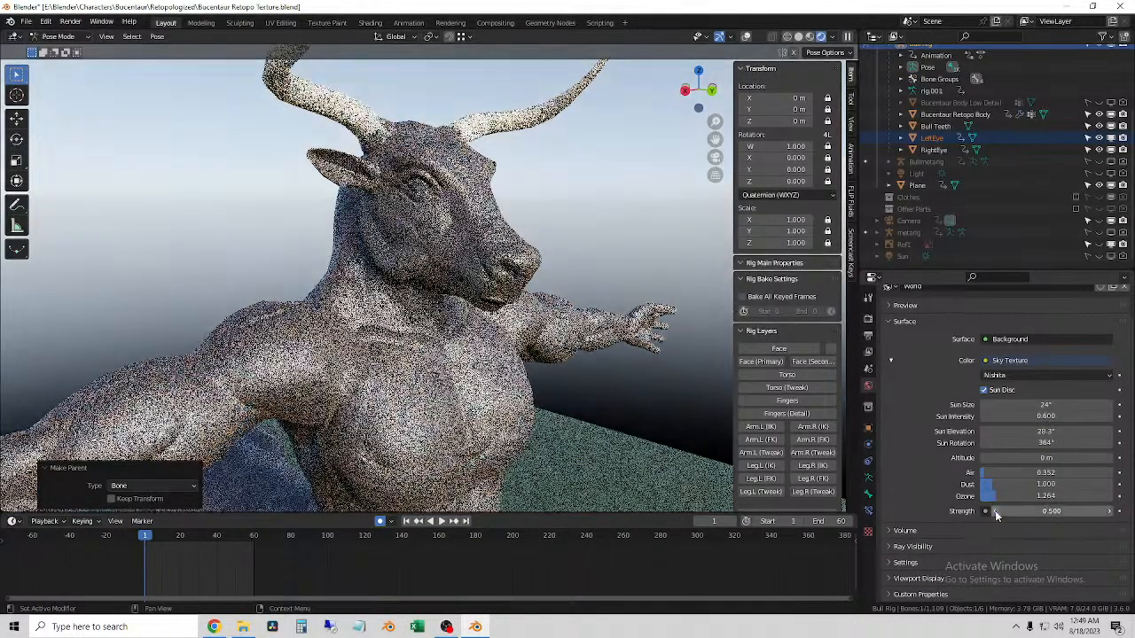
{"action": "left_click", "coordinate": [995, 513]}
{"action": "left_click", "coordinate": [995, 512]}
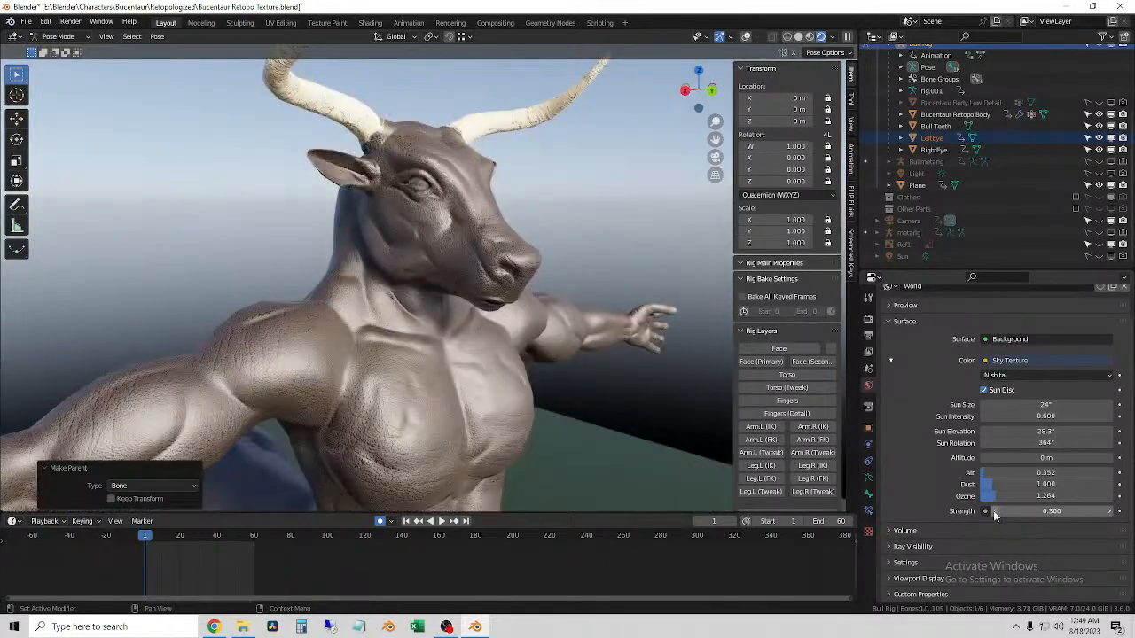
{"action": "scroll", "coordinate": [511, 213], "scroll_direction": "down", "scroll_amount": 5}
{"action": "middle_click_drag", "start_coordinate": [512, 213], "coordinate": [497, 227]}
{"action": "scroll", "coordinate": [574, 239], "scroll_direction": "up", "scroll_amount": 6}
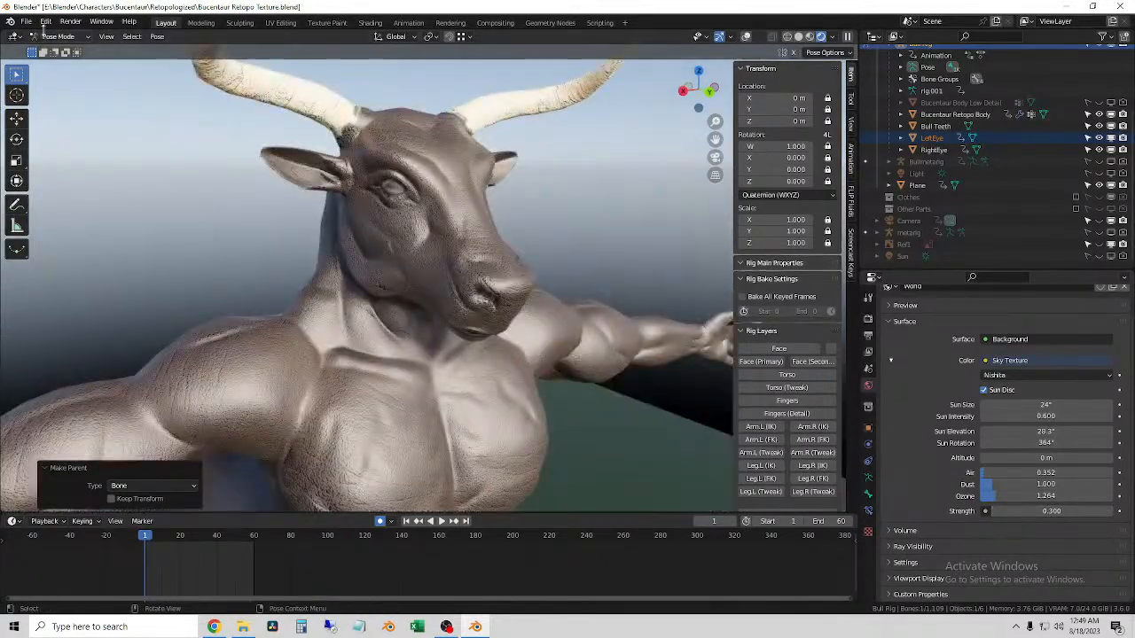
- Turn the overlays back on, show all the Bull Rig's control bone layers and hide the mechanism bone layer
{"action": "left_click", "coordinate": [746, 37]}
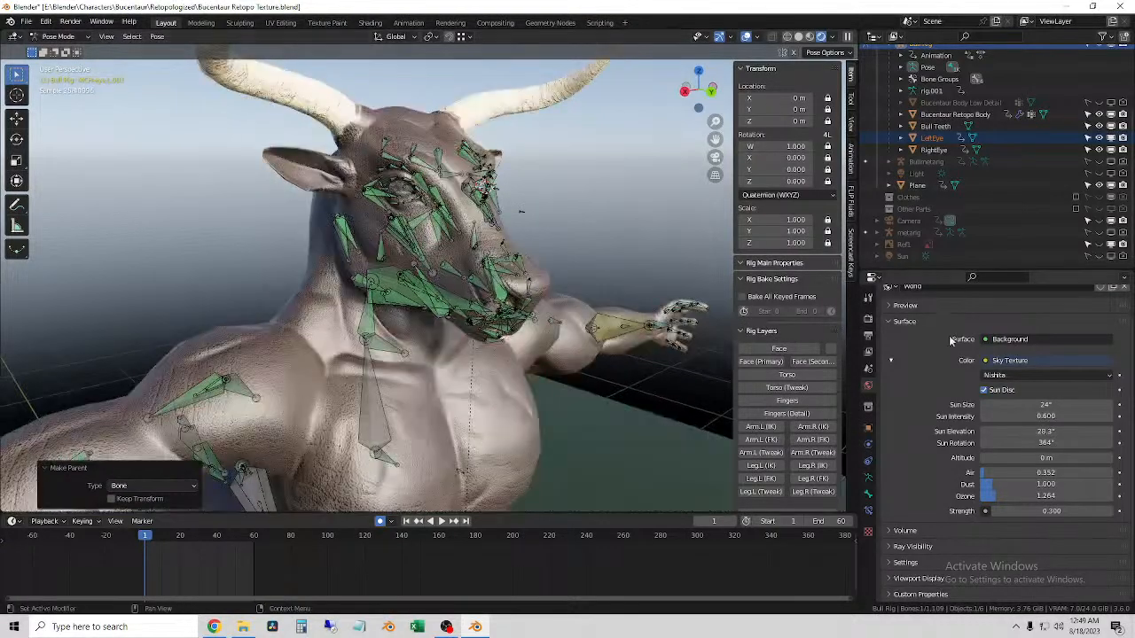
{"action": "left_click", "coordinate": [869, 492]}
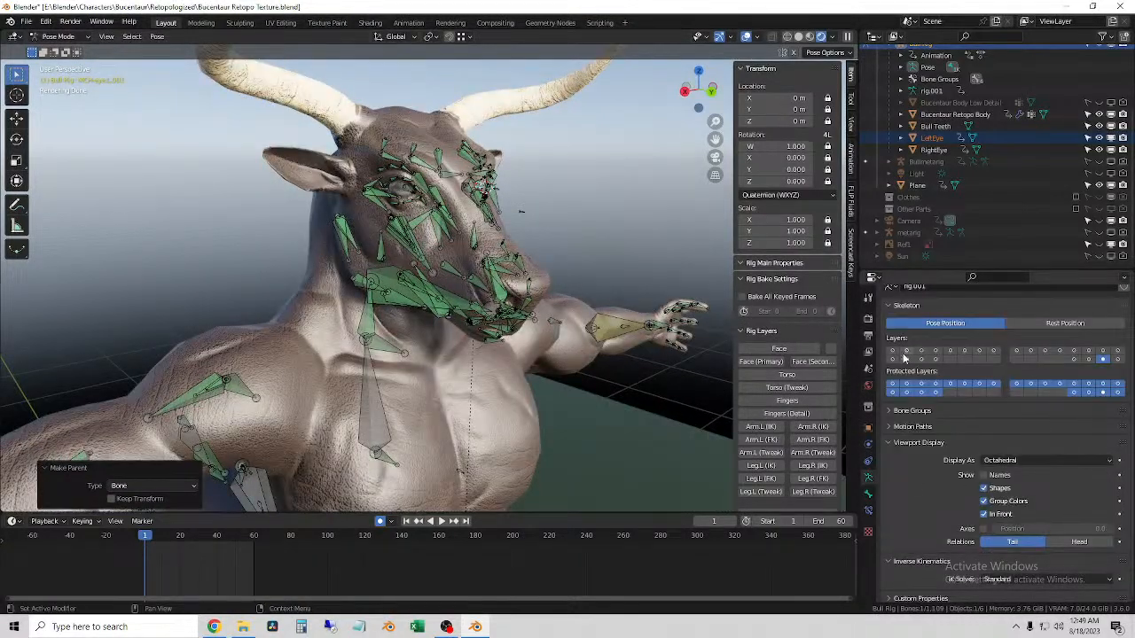
{"action": "left_click_drag", "start_coordinate": [892, 352], "coordinate": [996, 354], "text": "shift"}
{"action": "left_click_drag", "start_coordinate": [894, 360], "coordinate": [938, 362], "text": "shift"}
{"action": "left_click_drag", "start_coordinate": [1016, 353], "coordinate": [1119, 352], "text": "shift"}
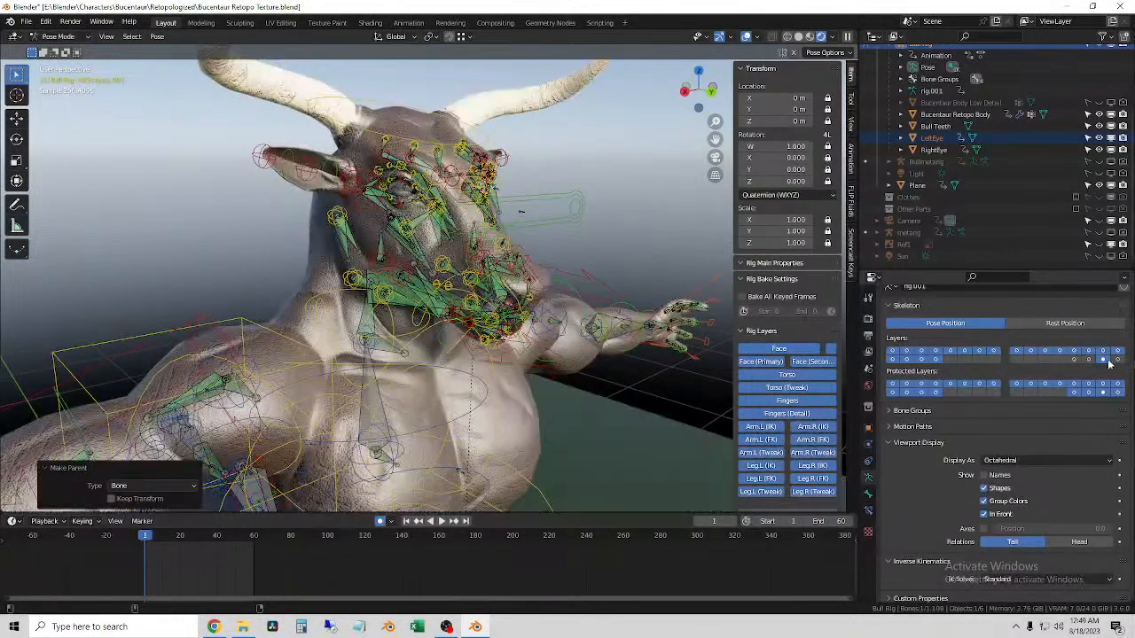
{"action": "left_click", "coordinate": [1104, 361], "text": "shift"}
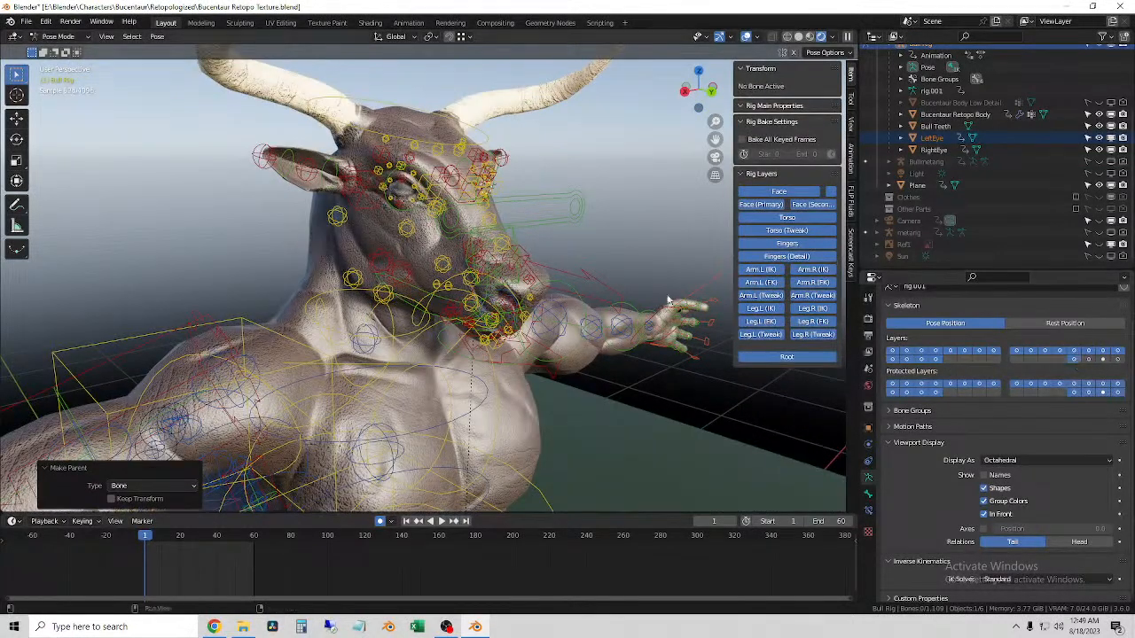
- Test the eyes' tracking in Material Preview shading by moving the eye_common.001 control, cancelling each move
{"action": "left_click", "coordinate": [523, 223]}
{"action": "middle_click_drag", "start_coordinate": [523, 223], "coordinate": [383, 221]}
{"action": "scroll", "coordinate": [968, 416], "scroll_direction": "up", "scroll_amount": 2}
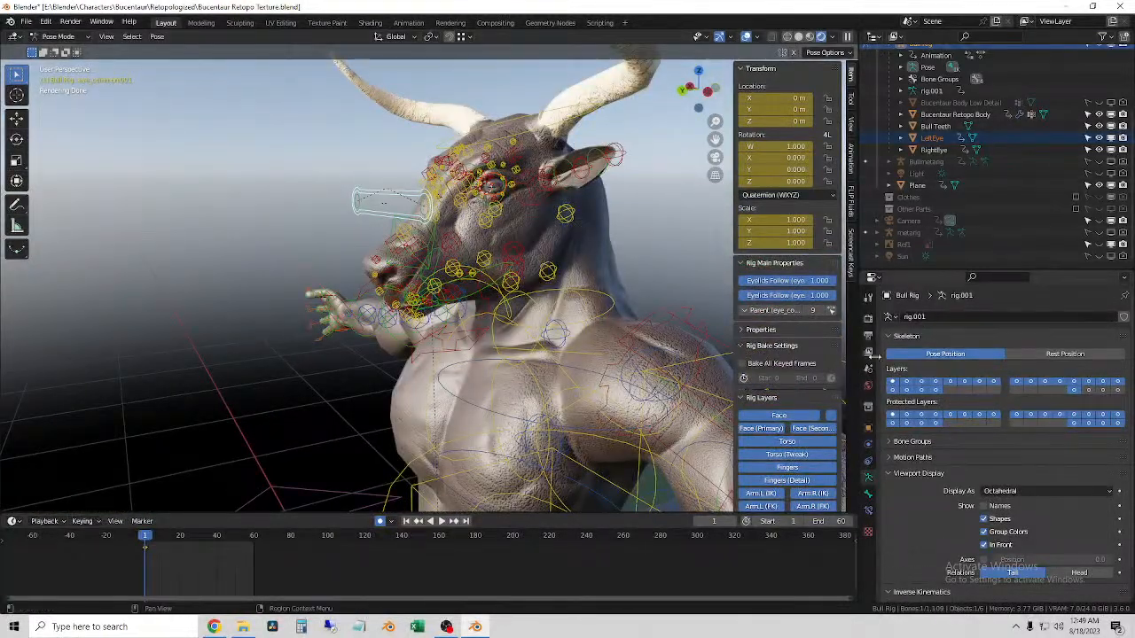
{"action": "left_click", "coordinate": [809, 36]}
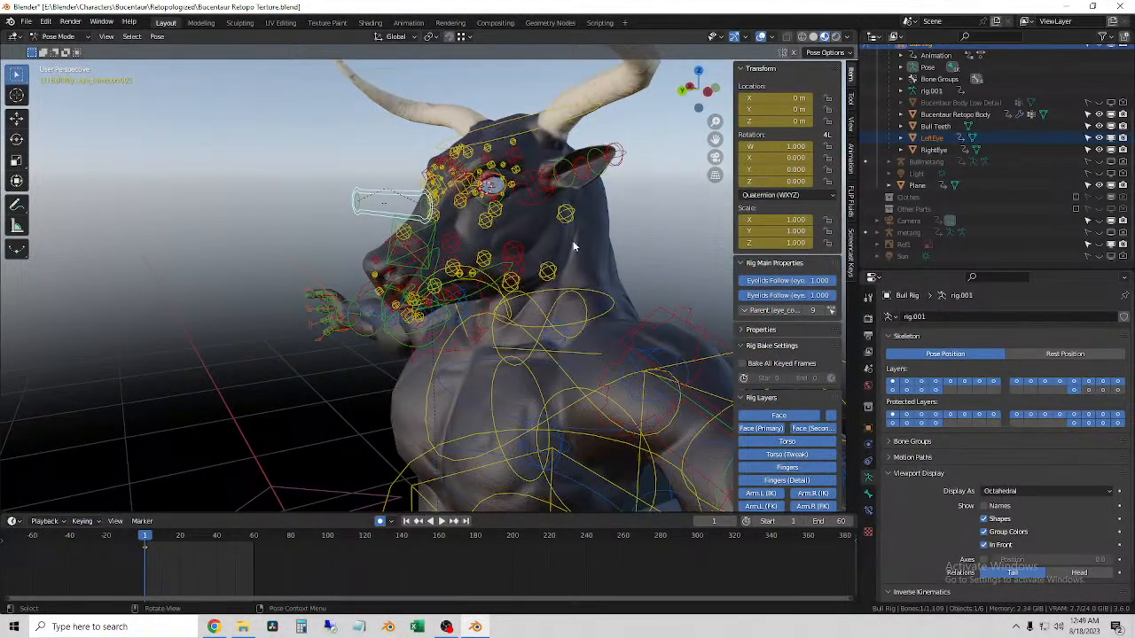
{"action": "middle_click_drag", "start_coordinate": [561, 250], "coordinate": [584, 255]}
{"action": "scroll", "coordinate": [584, 256], "scroll_direction": "down", "scroll_amount": 1}
{"action": "scroll", "coordinate": [585, 256], "scroll_direction": "up", "scroll_amount": 3}
{"action": "scroll", "coordinate": [585, 255], "scroll_direction": "down", "scroll_amount": 2}
{"action": "middle_click_drag", "start_coordinate": [647, 270], "coordinate": [457, 231]}
{"action": "key", "text": "g"}
{"action": "right_click", "coordinate": [575, 230]}
{"action": "key", "text": "g"}
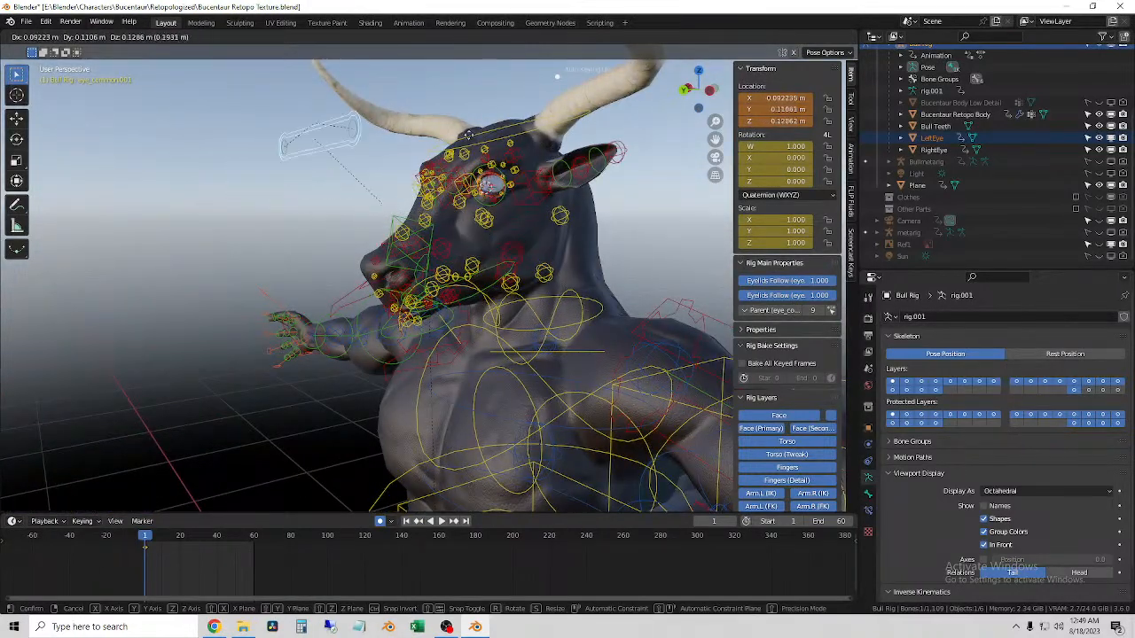
{"action": "right_click", "coordinate": [571, 255]}
- Try rotating the ear.L control, cancelling the rotation
{"action": "middle_click_drag", "start_coordinate": [571, 254], "coordinate": [554, 208]}
{"action": "key", "text": "r"}
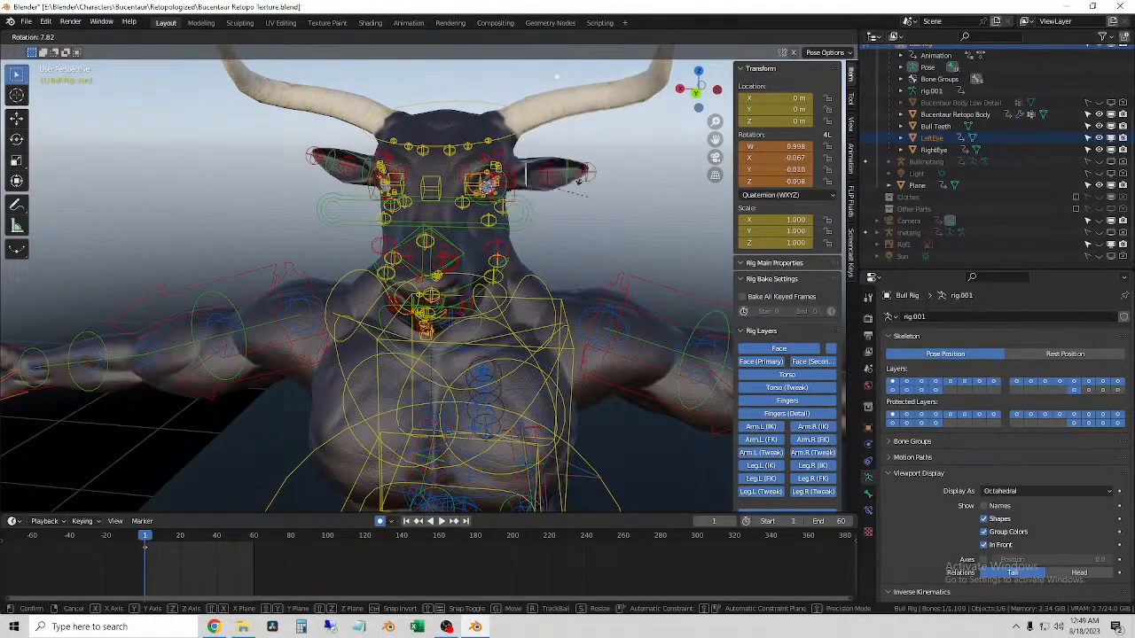
{"action": "key", "text": "Escape"}
{"action": "middle_click_drag", "start_coordinate": [450, 204], "coordinate": [541, 222]}
{"action": "left_click", "coordinate": [64, 36]}
{"action": "left_click", "coordinate": [64, 50]}
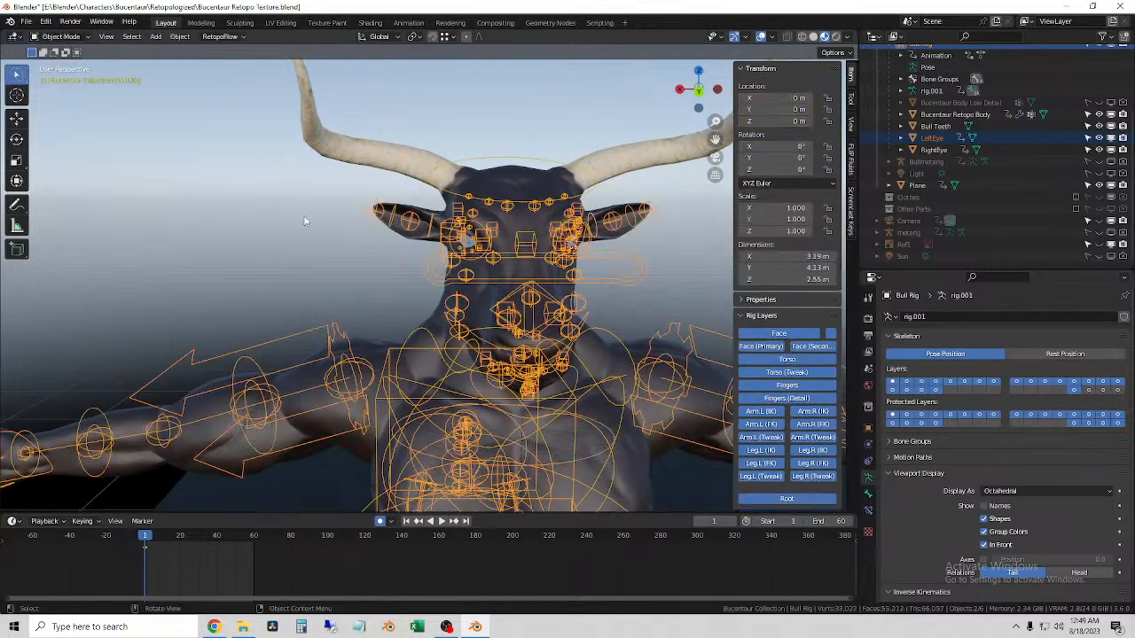
{"action": "left_click", "coordinate": [371, 153]}
{"action": "left_click", "coordinate": [64, 36]}
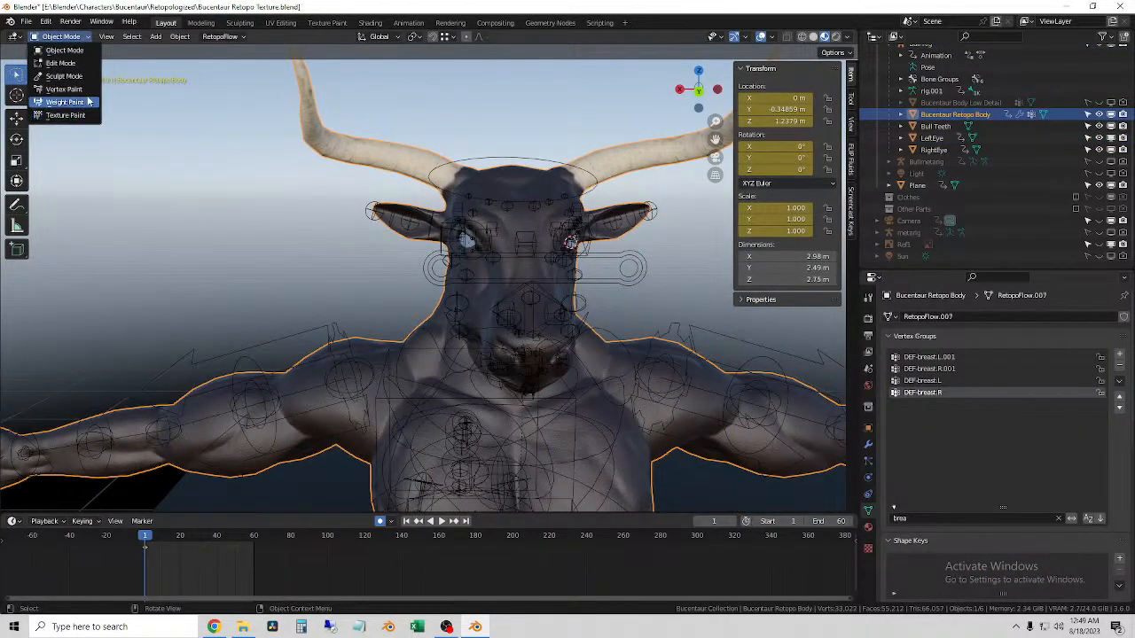
{"action": "left_click", "coordinate": [475, 169]}
{"action": "left_click", "coordinate": [79, 39]}
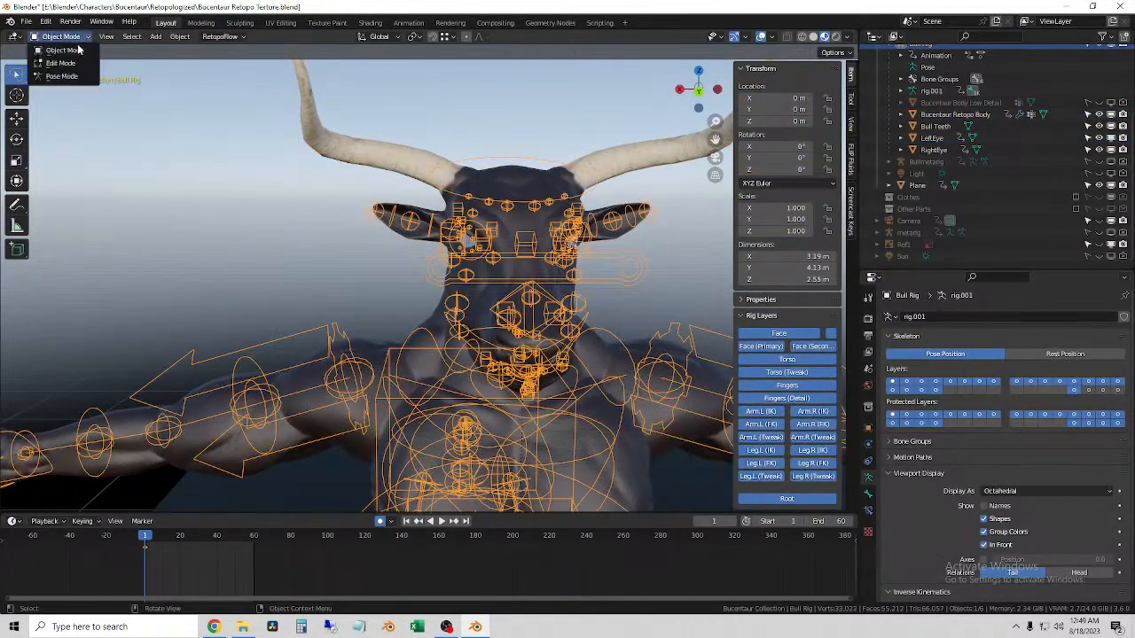
{"action": "left_click", "coordinate": [61, 76]}
- Try rotating the head control, also about the Y axis, and cancel the rotation
{"action": "key", "text": "r"}
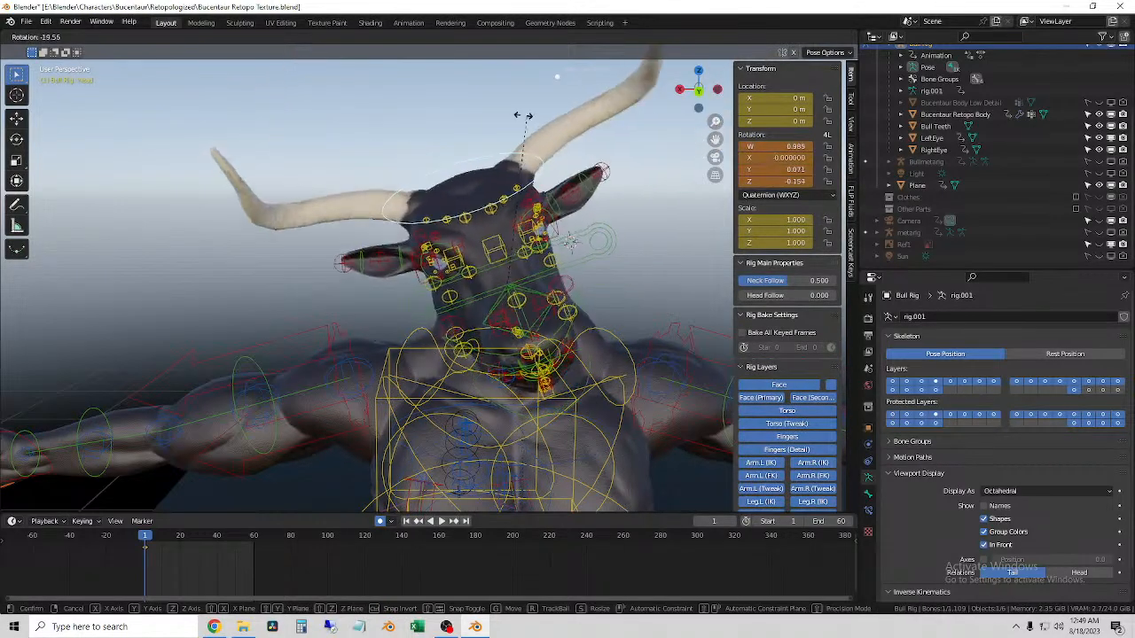
{"action": "key", "text": "y"}
{"action": "key", "text": "Escape"}
- Rotate the bull's right ear control down by about 38.7° and the left ear control down to a similar droop
{"action": "key", "text": "r"}
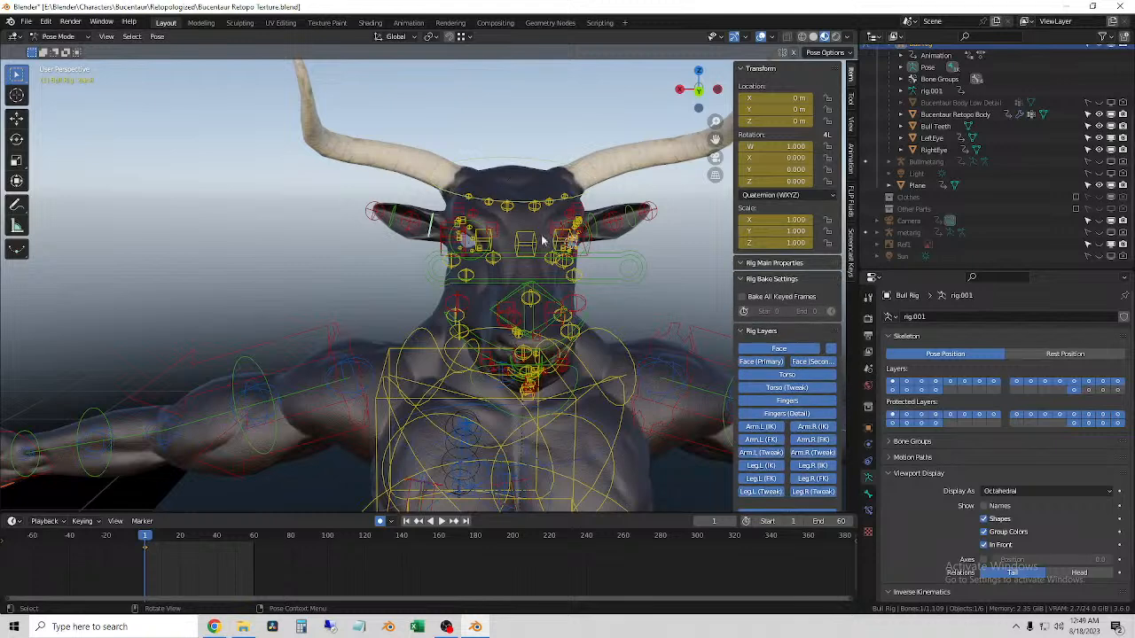
{"action": "left_click", "coordinate": [603, 223]}
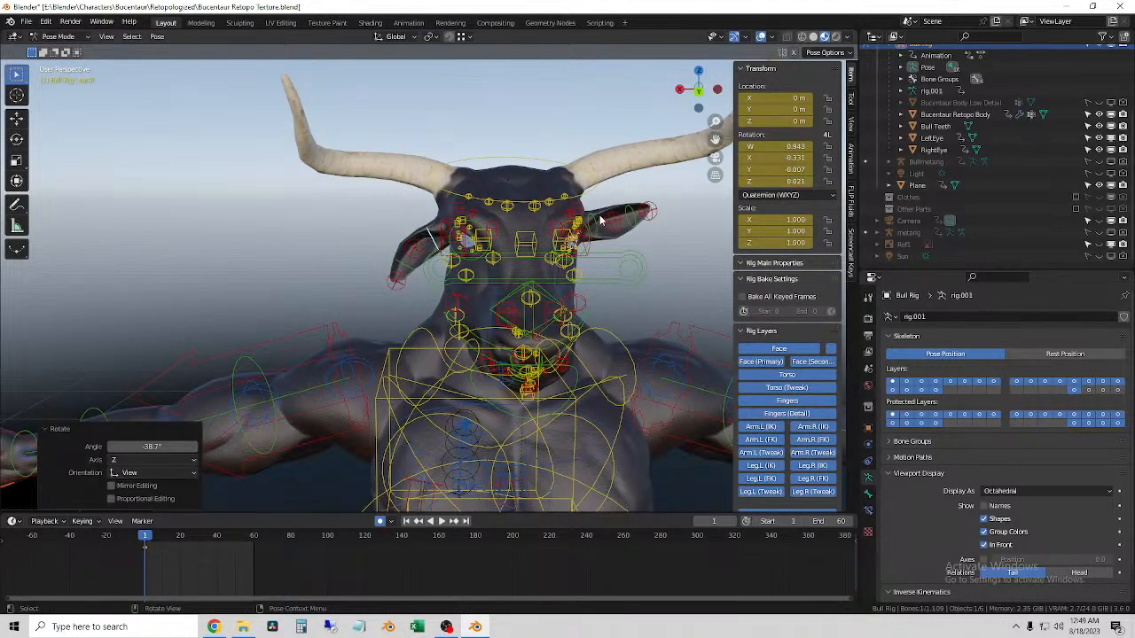
{"action": "key", "text": "r"}
{"action": "left_click", "coordinate": [613, 287]}
- Leave Pose Mode, select Bucentaur Retopo Body and put it in Weight Paint mode with Solid shading
{"action": "left_click", "coordinate": [61, 37]}
{"action": "left_click", "coordinate": [63, 50]}
{"action": "left_click", "coordinate": [500, 175]}
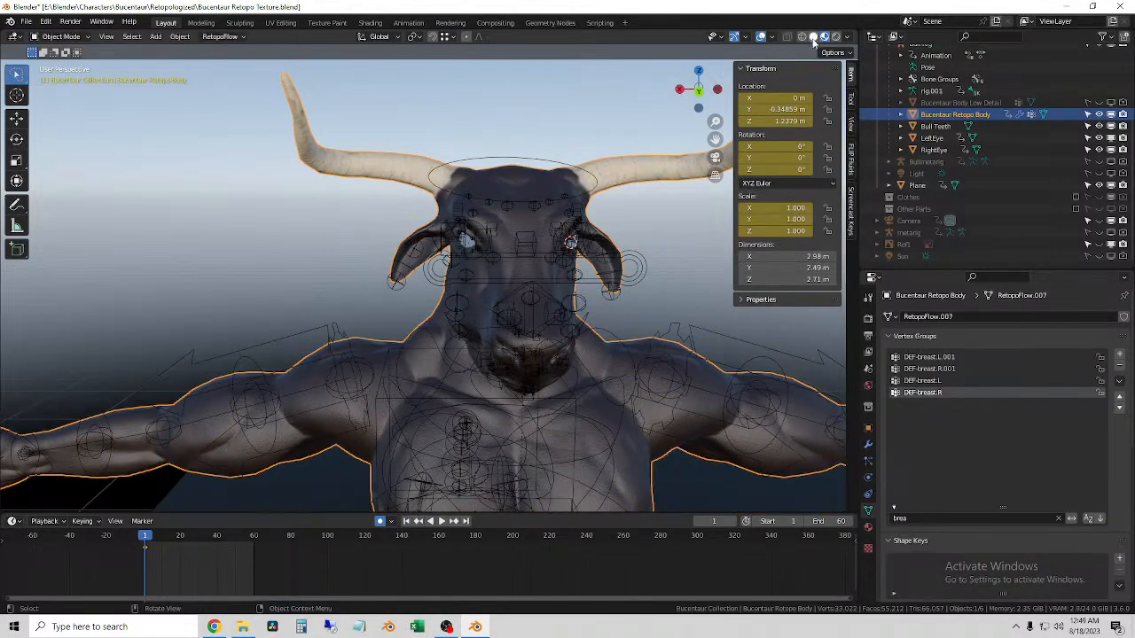
{"action": "left_click", "coordinate": [813, 38]}
{"action": "left_click", "coordinate": [50, 37]}
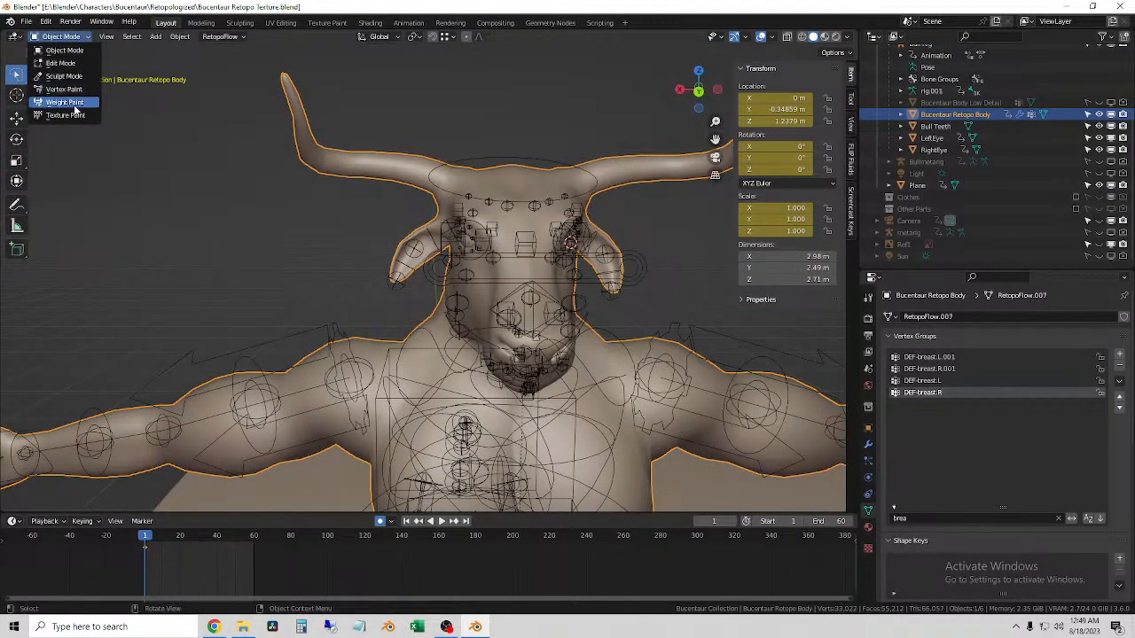
{"action": "left_click", "coordinate": [62, 109]}
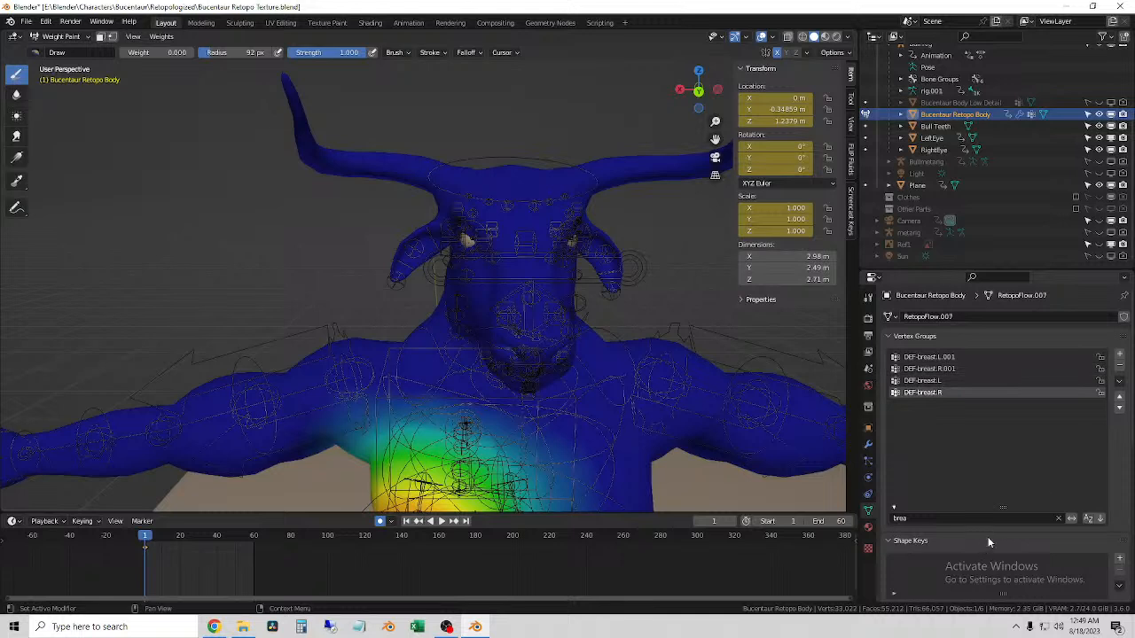
- Replace the vertex group filter with "ear" and select the DEF-ear.L group
{"action": "left_click", "coordinate": [1059, 518]}
{"action": "left_click", "coordinate": [936, 518]}
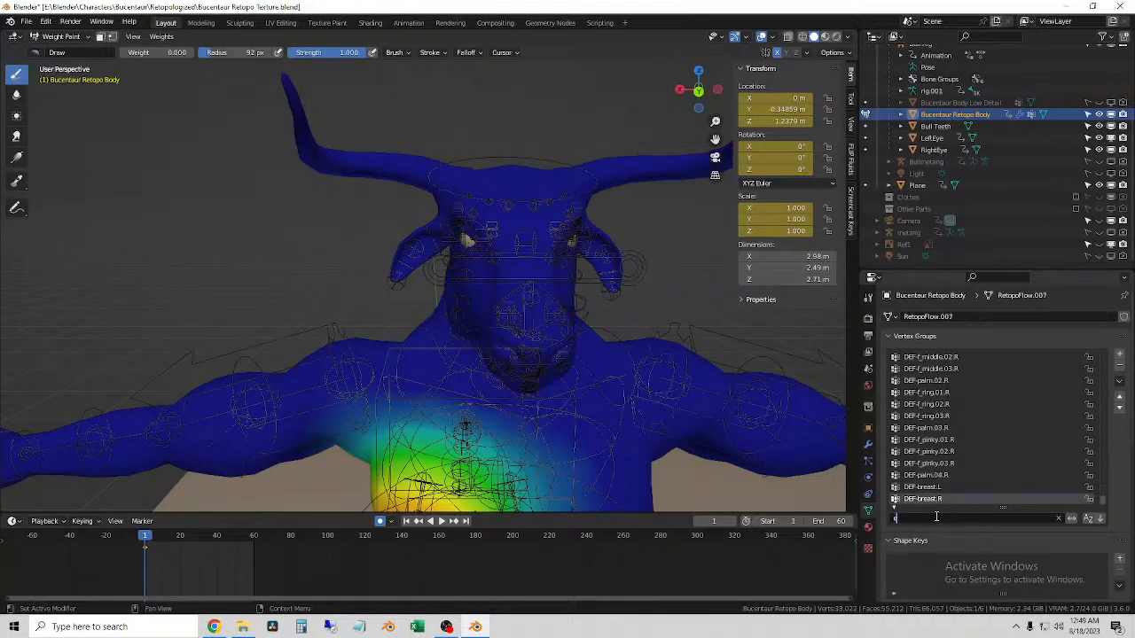
{"action": "type", "text": "ear"}
{"action": "key", "text": "Return"}
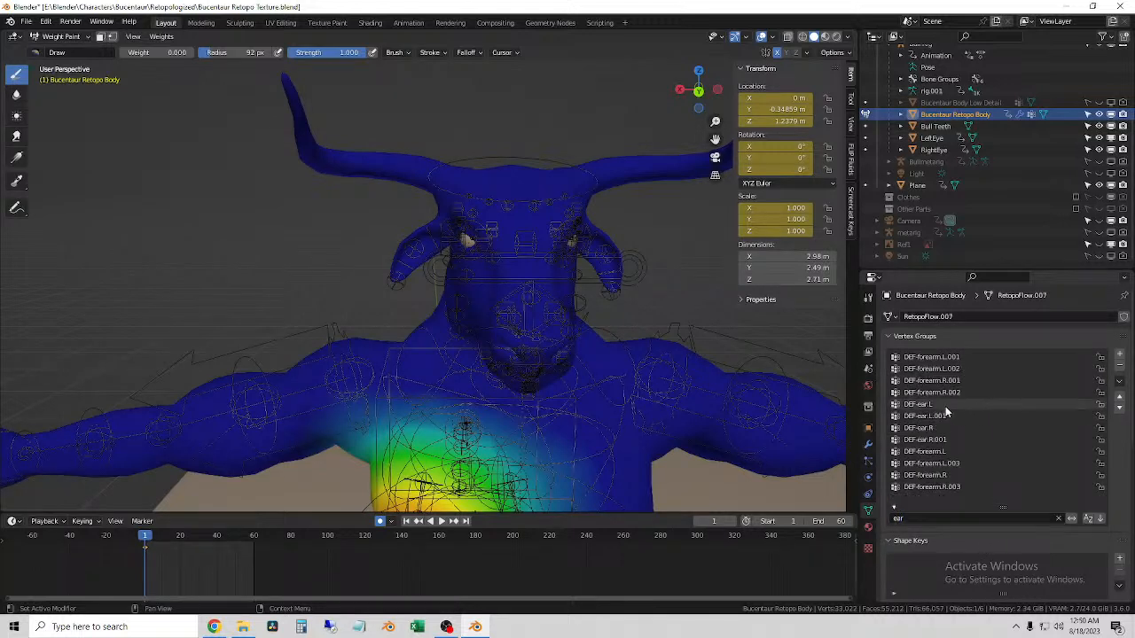
{"action": "left_click", "coordinate": [940, 406]}
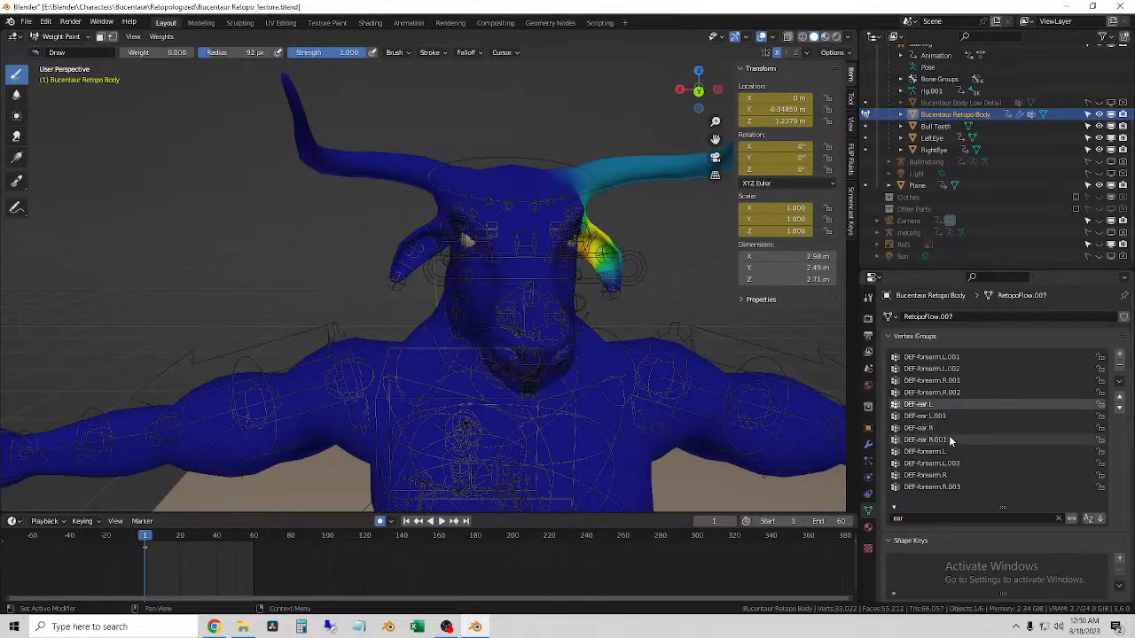
- Turn on X-ray display and erase the DEF-ear.L weights along the bull's left horn with the zero-weight Draw brush
{"action": "middle_click_drag", "start_coordinate": [584, 241], "coordinate": [411, 274], "text": "shift"}
{"action": "scroll", "coordinate": [410, 274], "scroll_direction": "up", "scroll_amount": 2}
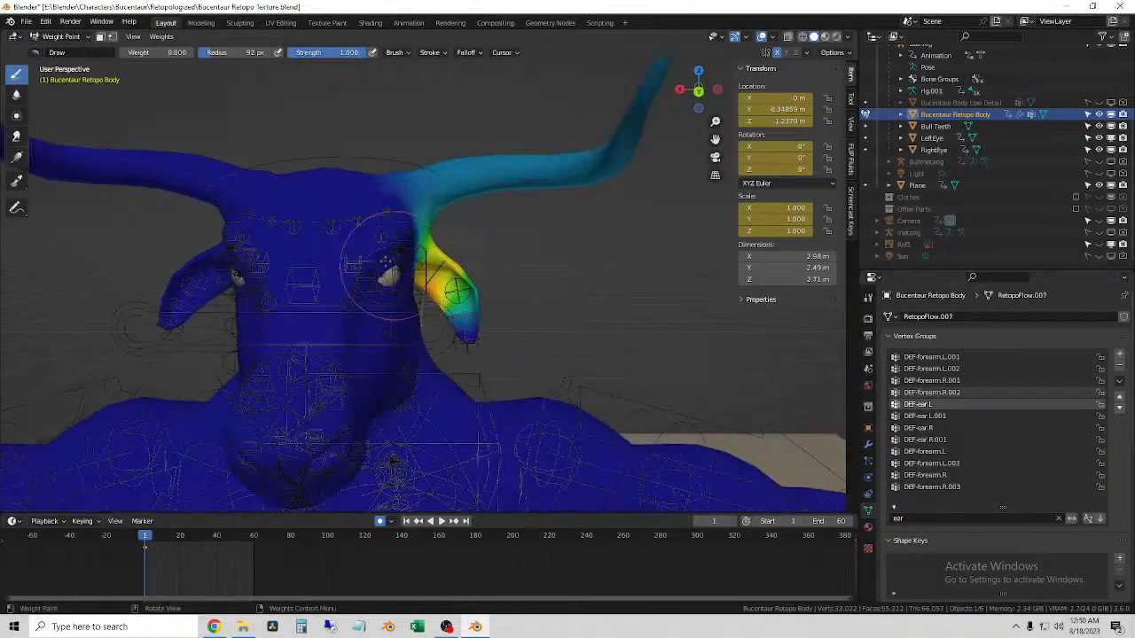
{"action": "left_click", "coordinate": [792, 39]}
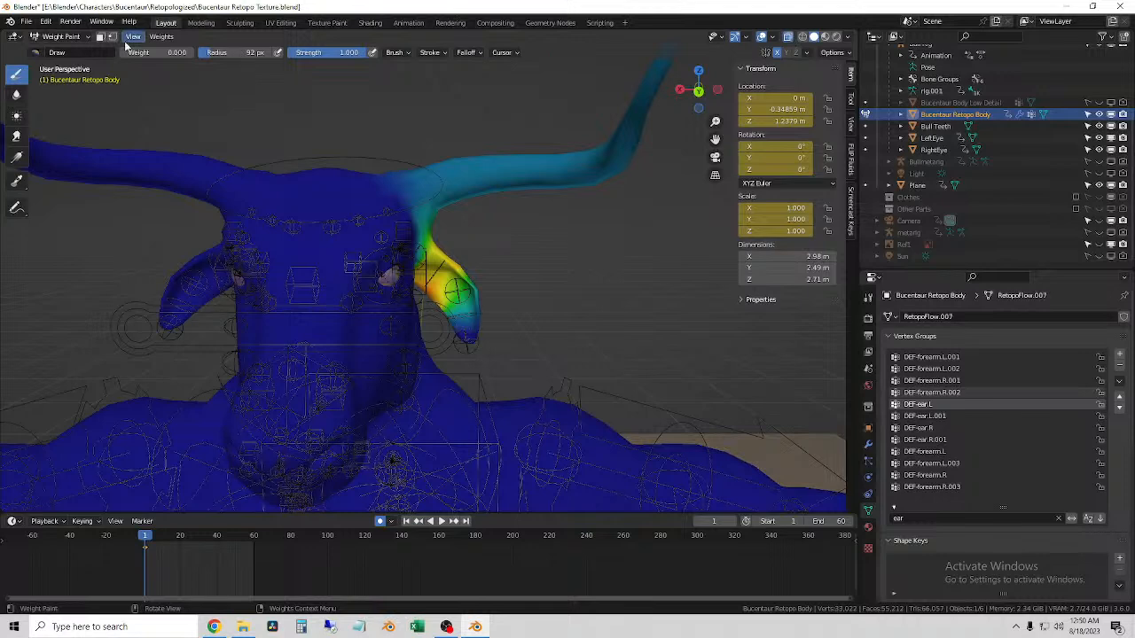
{"action": "mouse_move", "coordinate": [576, 182]}
{"action": "left_mouse_down"}
{"action": "mouse_move", "coordinate": [628, 114]}
{"action": "mouse_move", "coordinate": [627, 154]}
{"action": "mouse_move", "coordinate": [570, 222]}
{"action": "mouse_move", "coordinate": [553, 215]}
{"action": "mouse_move", "coordinate": [570, 203]}
{"action": "left_mouse_up"}
{"action": "mouse_move", "coordinate": [570, 203]}
{"action": "middle_mouse_down"}
{"action": "mouse_move", "coordinate": [348, 200]}
{"action": "mouse_move", "coordinate": [241, 165]}
{"action": "middle_mouse_up"}
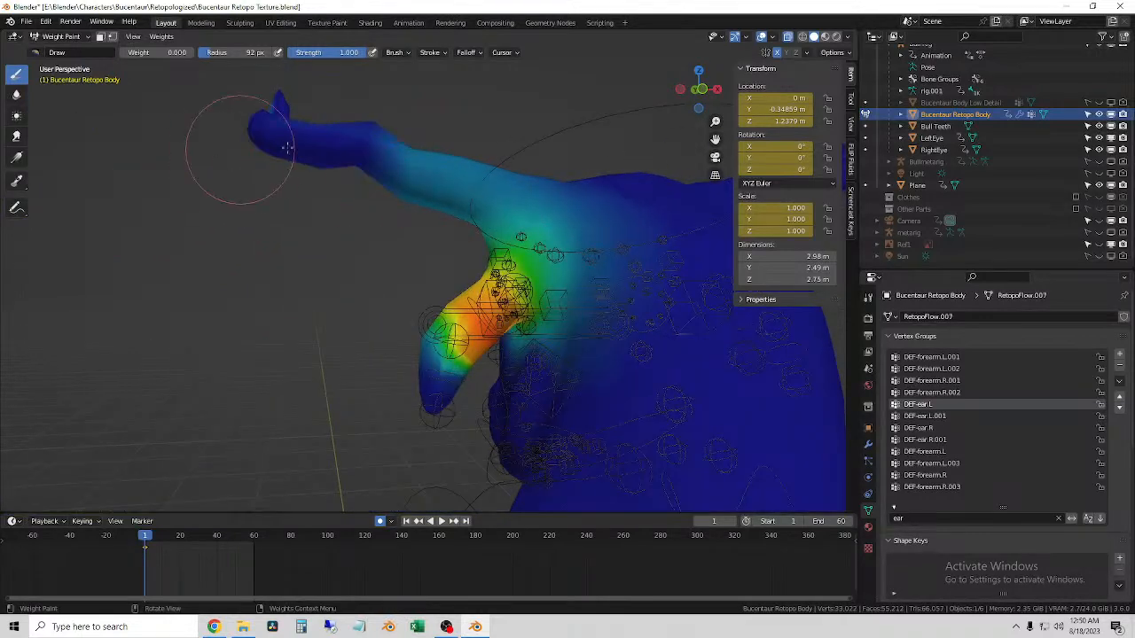
{"action": "middle_click_drag", "start_coordinate": [294, 98], "coordinate": [329, 148]}
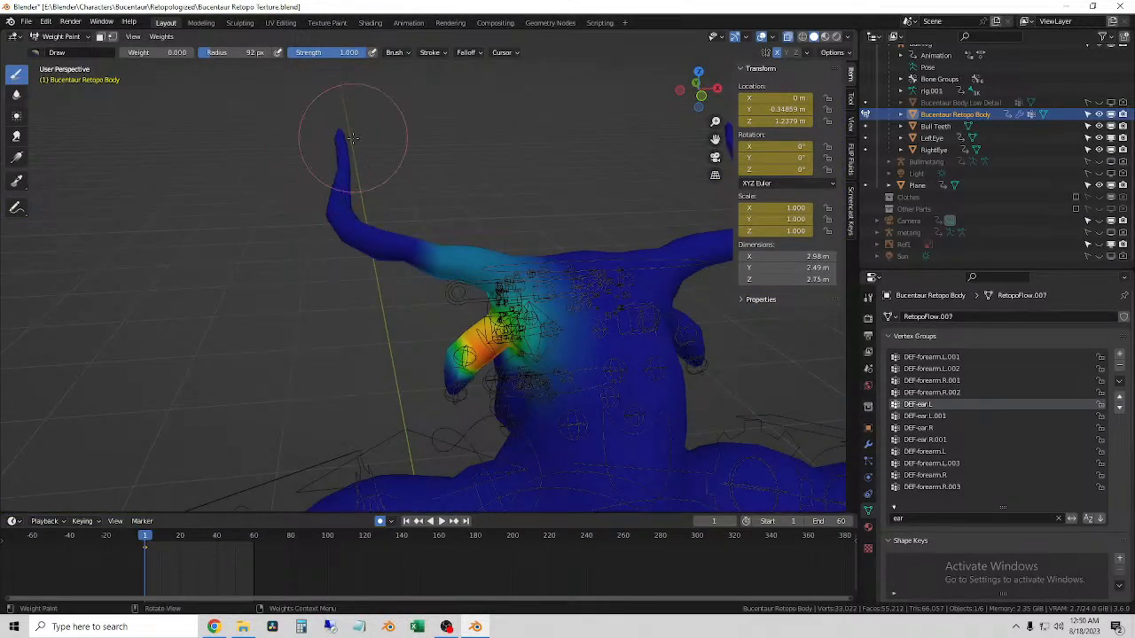
{"action": "mouse_move", "coordinate": [379, 223]}
{"action": "left_mouse_down"}
{"action": "mouse_move", "coordinate": [448, 232]}
{"action": "mouse_move", "coordinate": [364, 257]}
{"action": "mouse_move", "coordinate": [305, 202]}
{"action": "mouse_move", "coordinate": [385, 223]}
{"action": "left_mouse_up"}
{"action": "mouse_move", "coordinate": [507, 216]}
{"action": "middle_mouse_down"}
{"action": "mouse_move", "coordinate": [493, 198]}
{"action": "mouse_move", "coordinate": [456, 203]}
{"action": "mouse_move", "coordinate": [402, 153]}
{"action": "mouse_move", "coordinate": [516, 147]}
{"action": "middle_mouse_up"}
{"action": "middle_click_drag", "start_coordinate": [323, 86], "coordinate": [449, 171]}
{"action": "mouse_move", "coordinate": [399, 143]}
{"action": "middle_mouse_down"}
{"action": "mouse_move", "coordinate": [510, 180]}
{"action": "mouse_move", "coordinate": [626, 142]}
{"action": "mouse_move", "coordinate": [603, 146]}
{"action": "mouse_move", "coordinate": [609, 126]}
{"action": "mouse_move", "coordinate": [547, 158]}
{"action": "mouse_move", "coordinate": [560, 68]}
{"action": "mouse_move", "coordinate": [620, 178]}
{"action": "middle_mouse_up"}
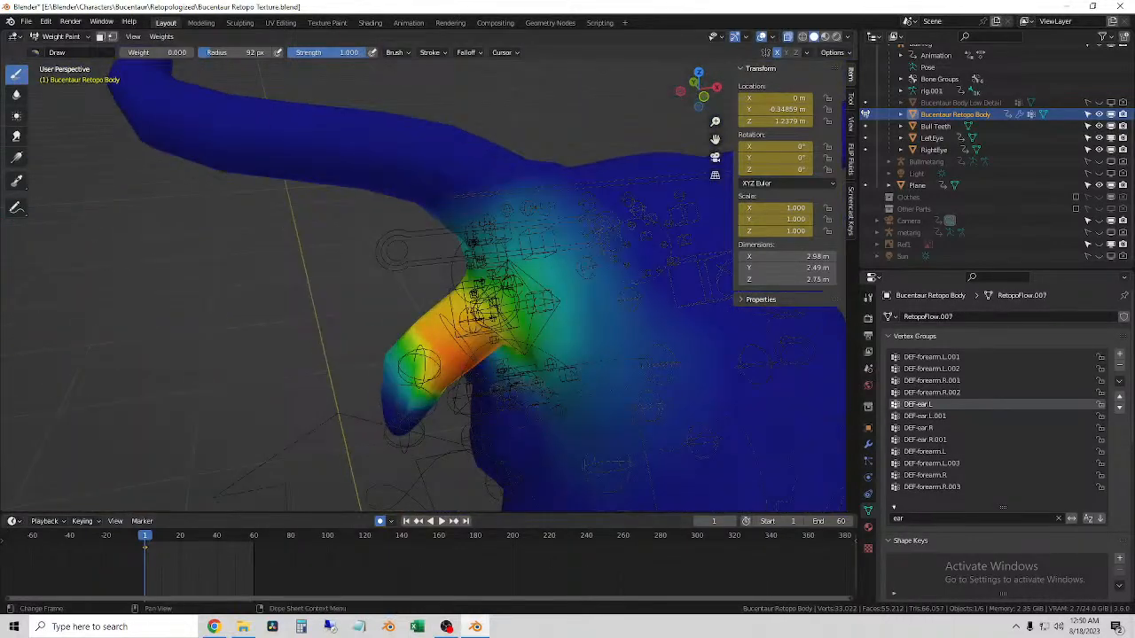
- Erase the stray DEF-ear.L weights from the left horn's base and the surrounding head area, keeping the ear's own weights
{"action": "mouse_move", "coordinate": [735, 406]}
{"action": "middle_mouse_down"}
{"action": "mouse_move", "coordinate": [581, 328]}
{"action": "mouse_move", "coordinate": [581, 260]}
{"action": "middle_mouse_up"}
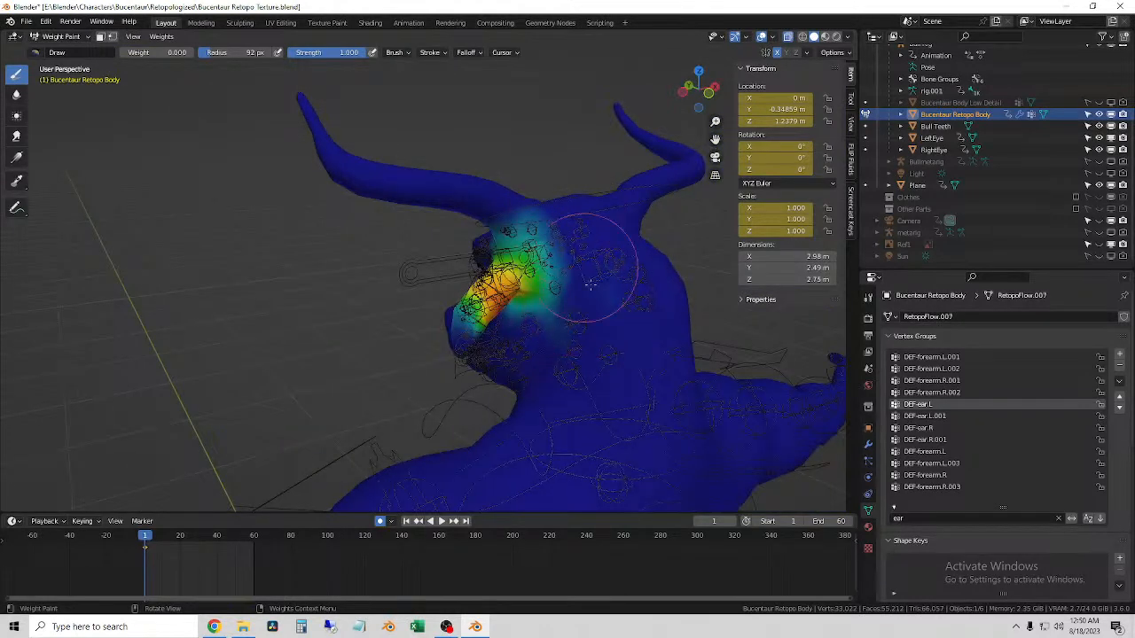
{"action": "scroll", "coordinate": [570, 367], "scroll_direction": "up", "scroll_amount": 5}
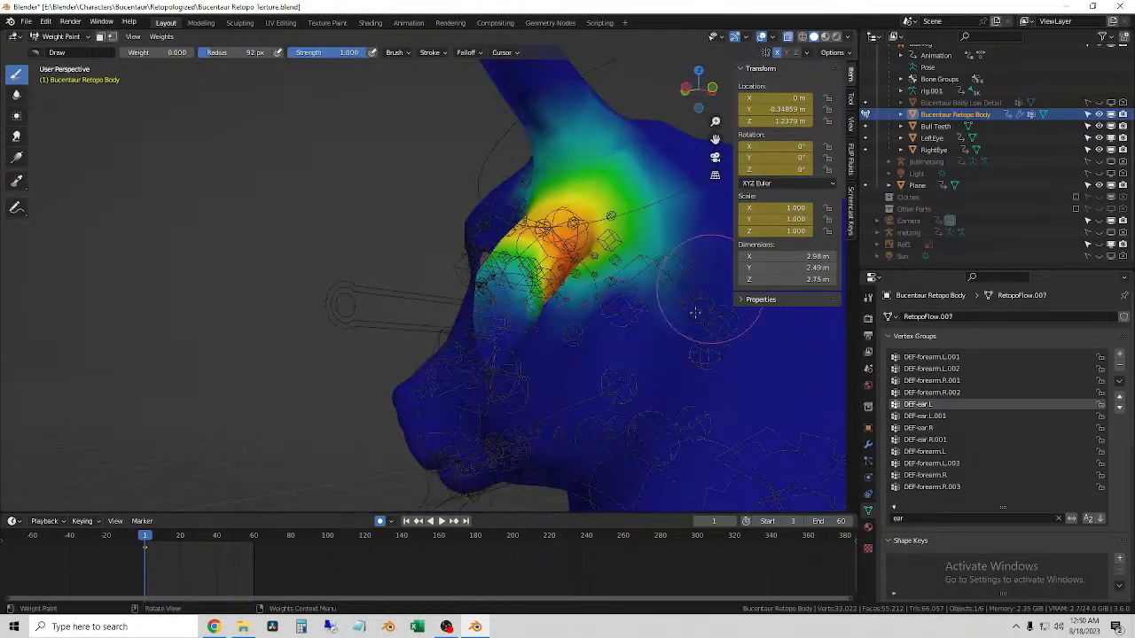
{"action": "mouse_move", "coordinate": [676, 338]}
{"action": "middle_mouse_down"}
{"action": "mouse_move", "coordinate": [626, 354]}
{"action": "mouse_move", "coordinate": [523, 161]}
{"action": "middle_mouse_up"}
{"action": "middle_click_drag", "start_coordinate": [418, 170], "coordinate": [439, 142]}
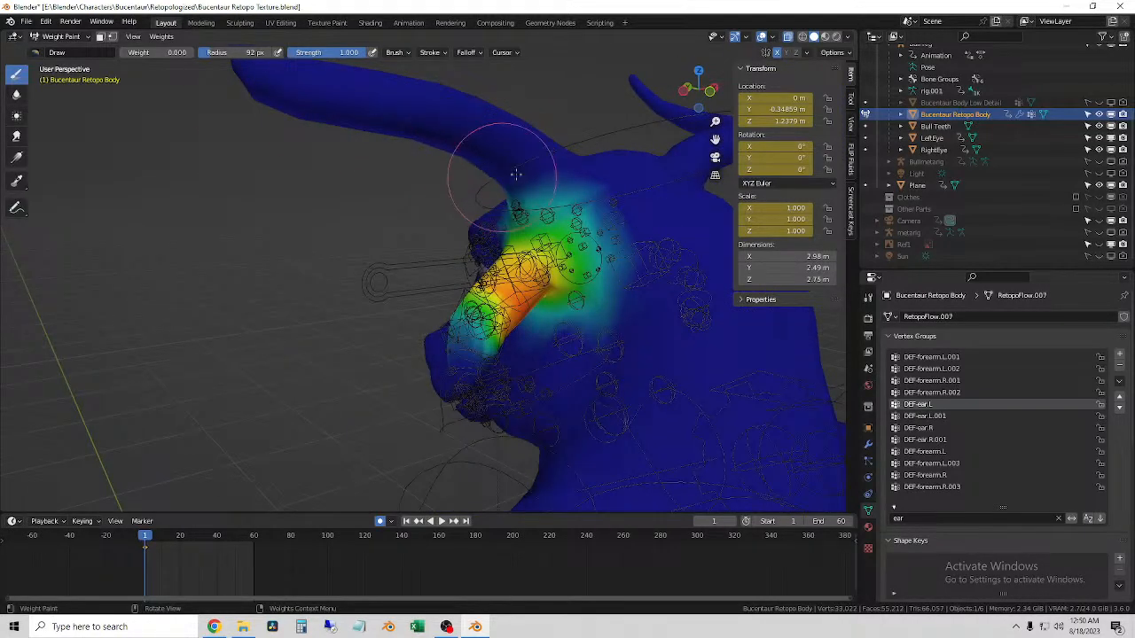
{"action": "middle_click_drag", "start_coordinate": [530, 168], "coordinate": [589, 133]}
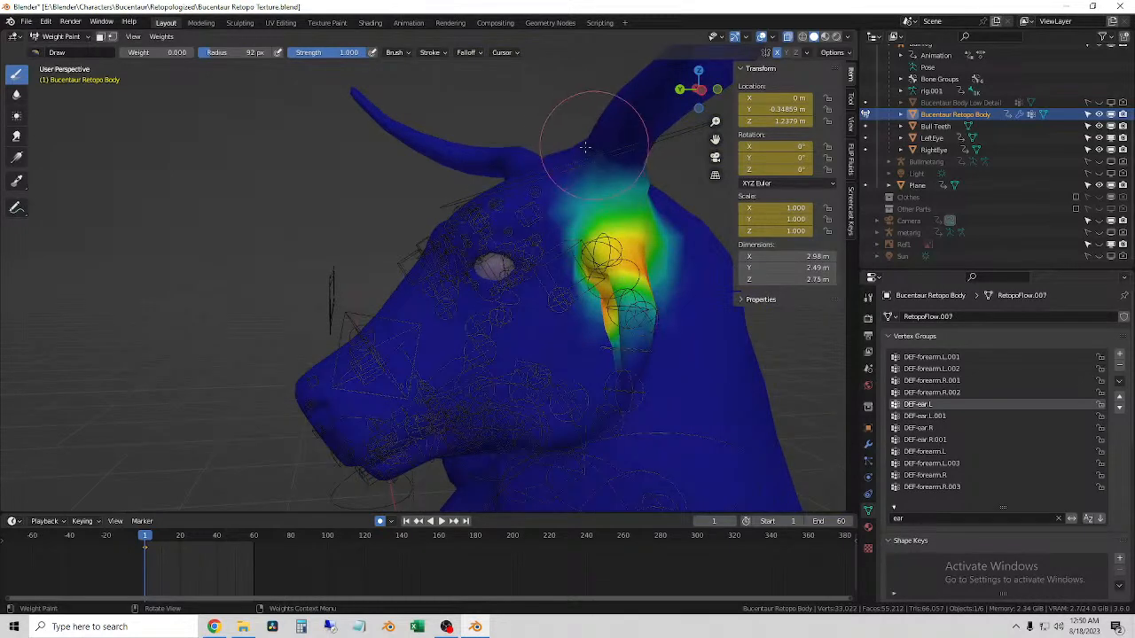
{"action": "middle_click_drag", "start_coordinate": [567, 186], "coordinate": [590, 176]}
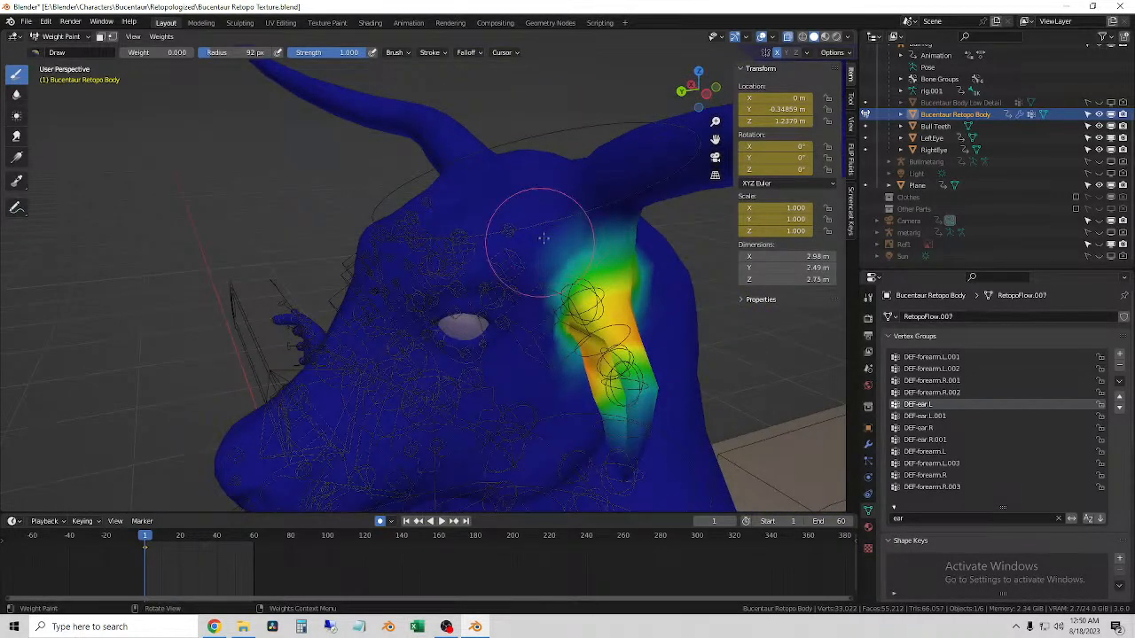
{"action": "middle_click_drag", "start_coordinate": [562, 190], "coordinate": [474, 279]}
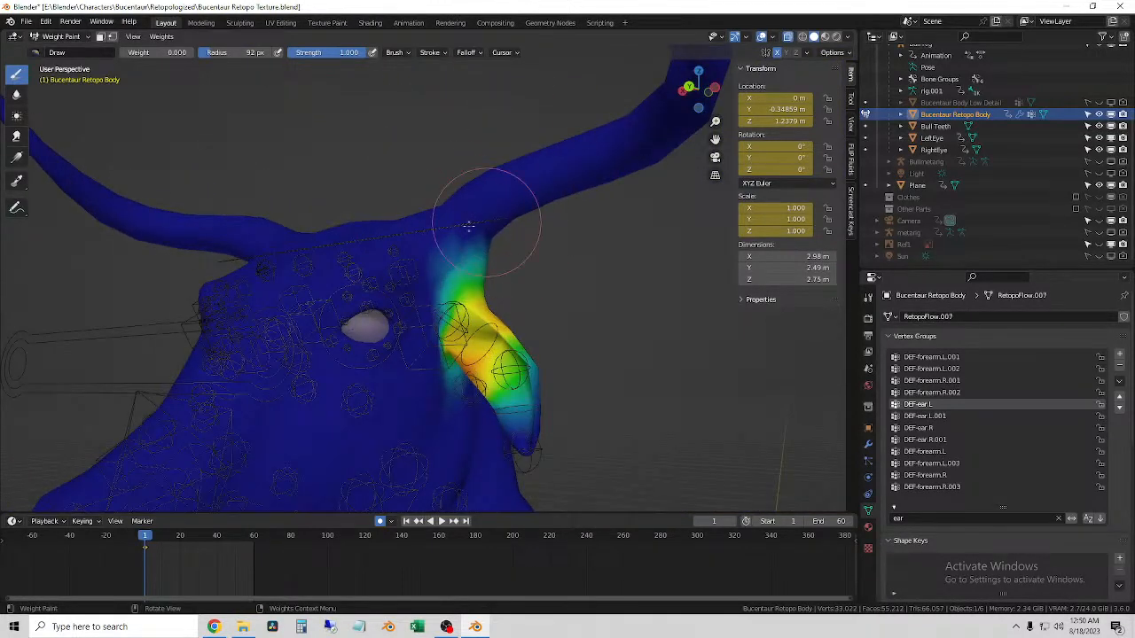
{"action": "middle_click_drag", "start_coordinate": [478, 218], "coordinate": [450, 215]}
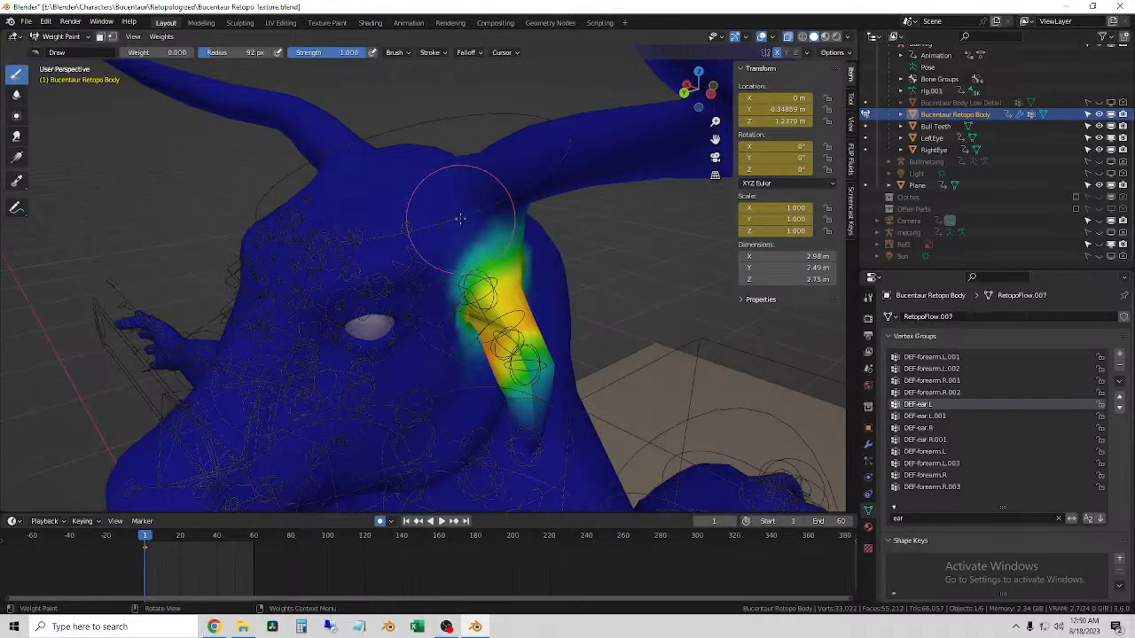
{"action": "middle_click_drag", "start_coordinate": [539, 207], "coordinate": [589, 223]}
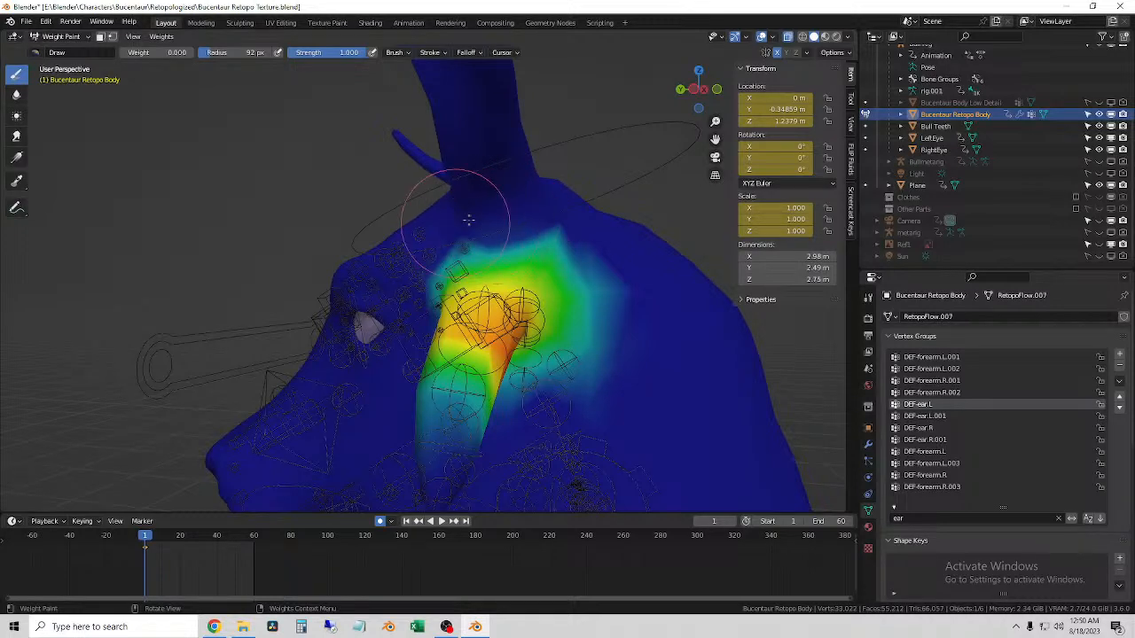
{"action": "mouse_move", "coordinate": [640, 342]}
{"action": "left_mouse_down"}
{"action": "mouse_move", "coordinate": [608, 266]}
{"action": "mouse_move", "coordinate": [620, 373]}
{"action": "left_mouse_up"}
{"action": "mouse_move", "coordinate": [621, 373]}
{"action": "middle_mouse_down"}
{"action": "mouse_move", "coordinate": [558, 342]}
{"action": "mouse_move", "coordinate": [603, 362]}
{"action": "mouse_move", "coordinate": [478, 372]}
{"action": "mouse_move", "coordinate": [417, 336]}
{"action": "mouse_move", "coordinate": [451, 183]}
{"action": "middle_mouse_up"}
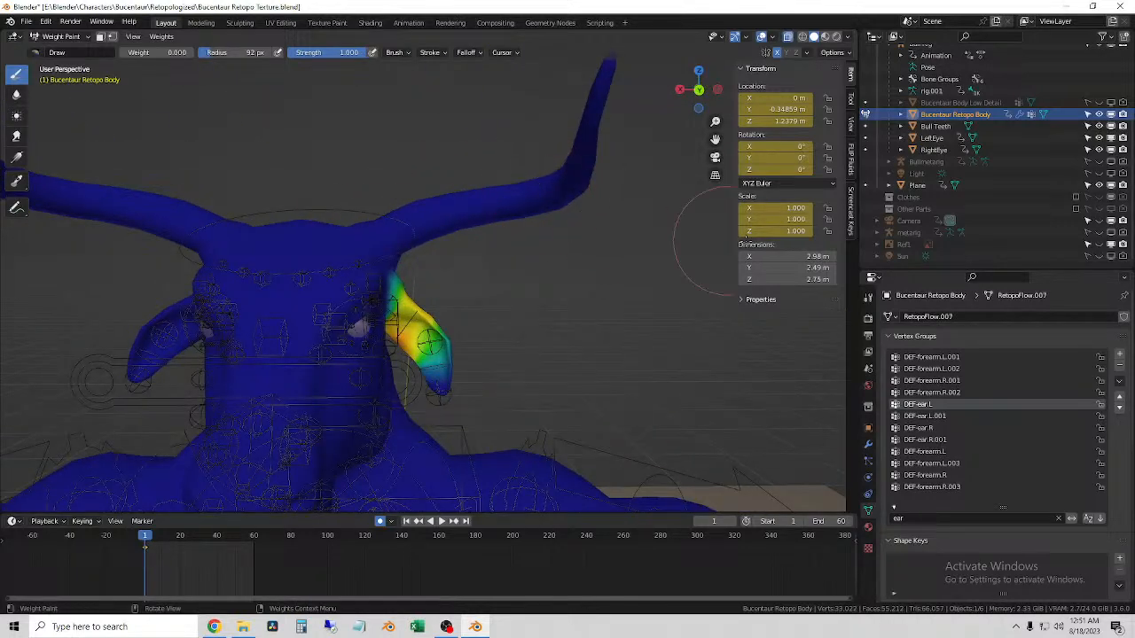
- Inspect the DEF-ear.L.001 and DEF-ear.R.001 weights on the body and return it to Object Mode
{"action": "left_click", "coordinate": [947, 418]}
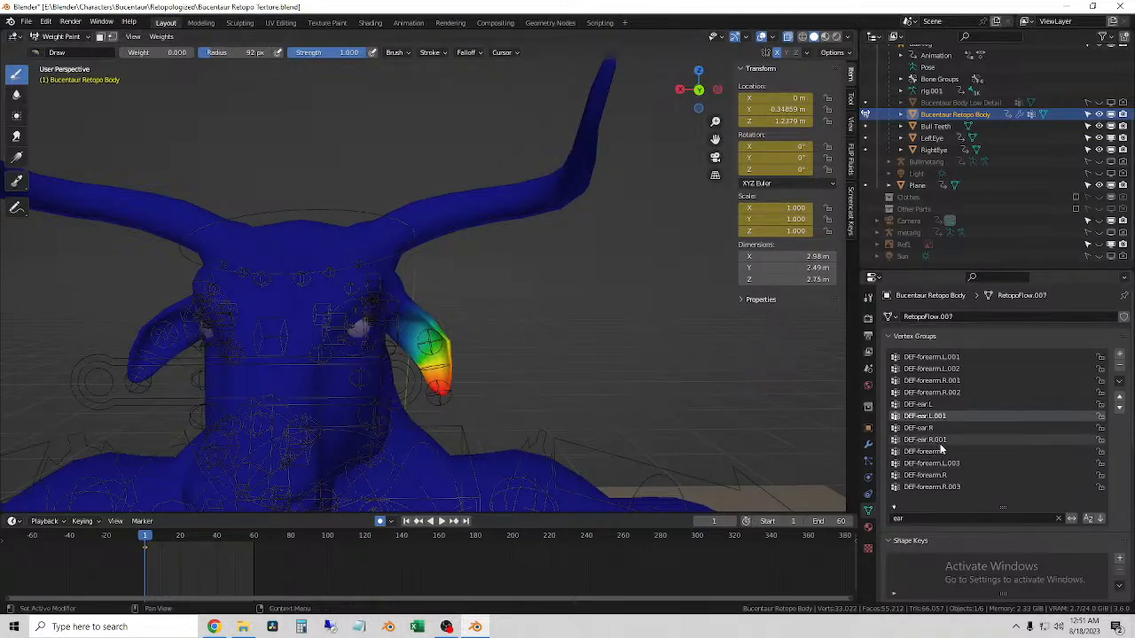
{"action": "left_click", "coordinate": [930, 439]}
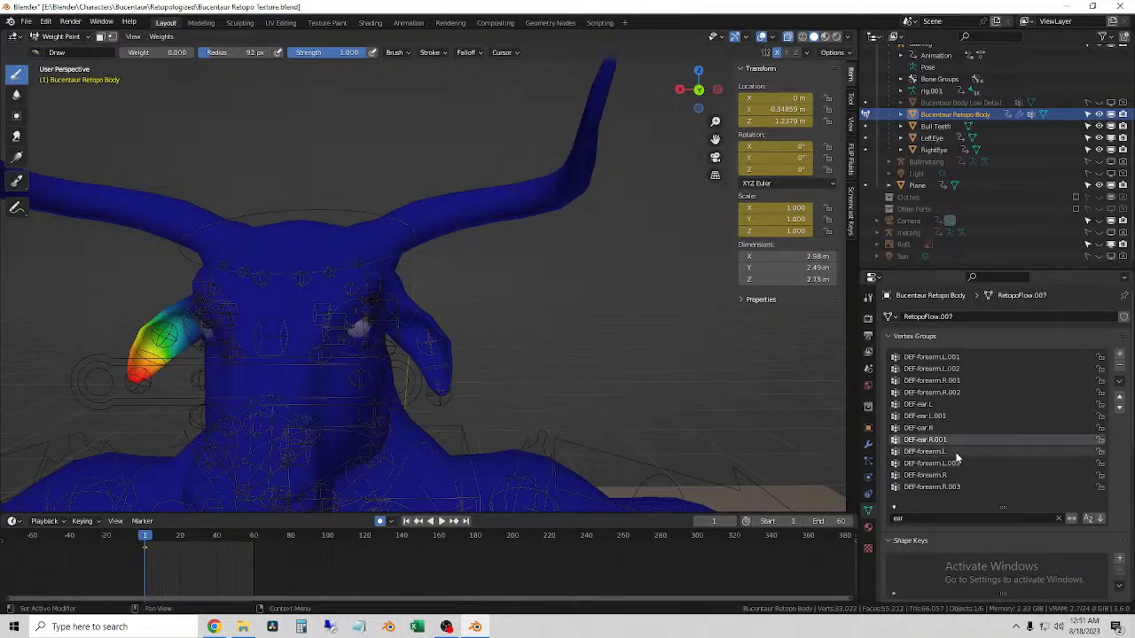
{"action": "scroll", "coordinate": [464, 329], "scroll_direction": "down", "scroll_amount": 5}
{"action": "middle_click_drag", "start_coordinate": [410, 404], "coordinate": [568, 298]}
{"action": "left_click", "coordinate": [50, 37]}
{"action": "left_click", "coordinate": [59, 50]}
- Select the Bull Rig, enter Pose Mode, and clear all transforms on every bone
{"action": "scroll", "coordinate": [569, 299], "scroll_direction": "up", "scroll_amount": 4}
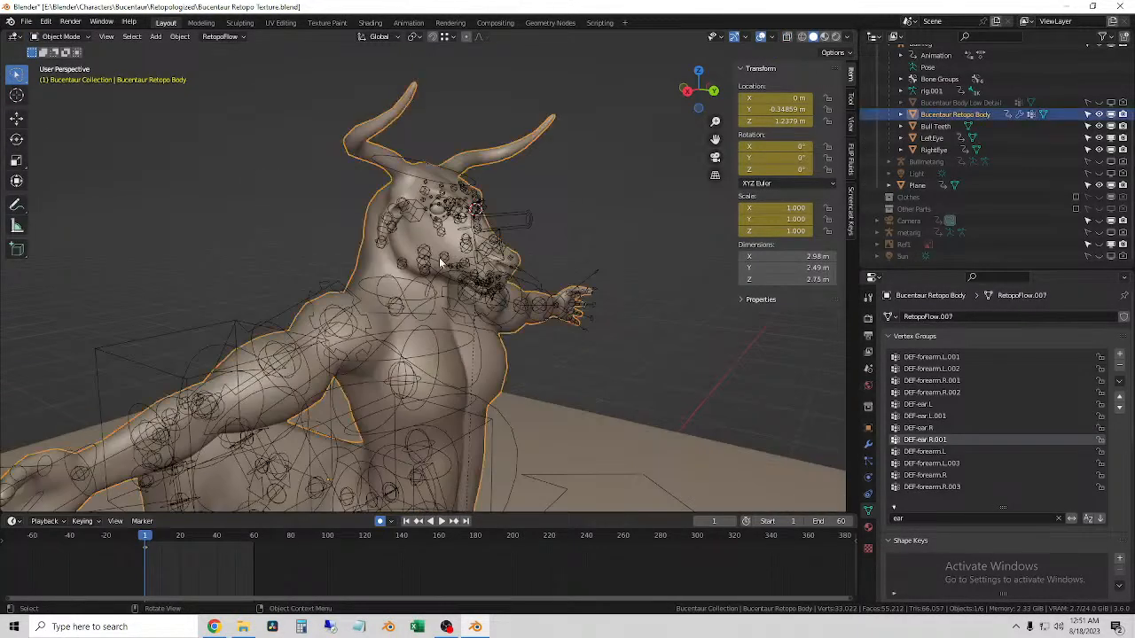
{"action": "left_click", "coordinate": [381, 207]}
{"action": "left_click", "coordinate": [59, 36]}
{"action": "left_click", "coordinate": [75, 77]}
{"action": "middle_click_drag", "start_coordinate": [445, 207], "coordinate": [352, 204]}
{"action": "scroll", "coordinate": [352, 204], "scroll_direction": "up", "scroll_amount": 3}
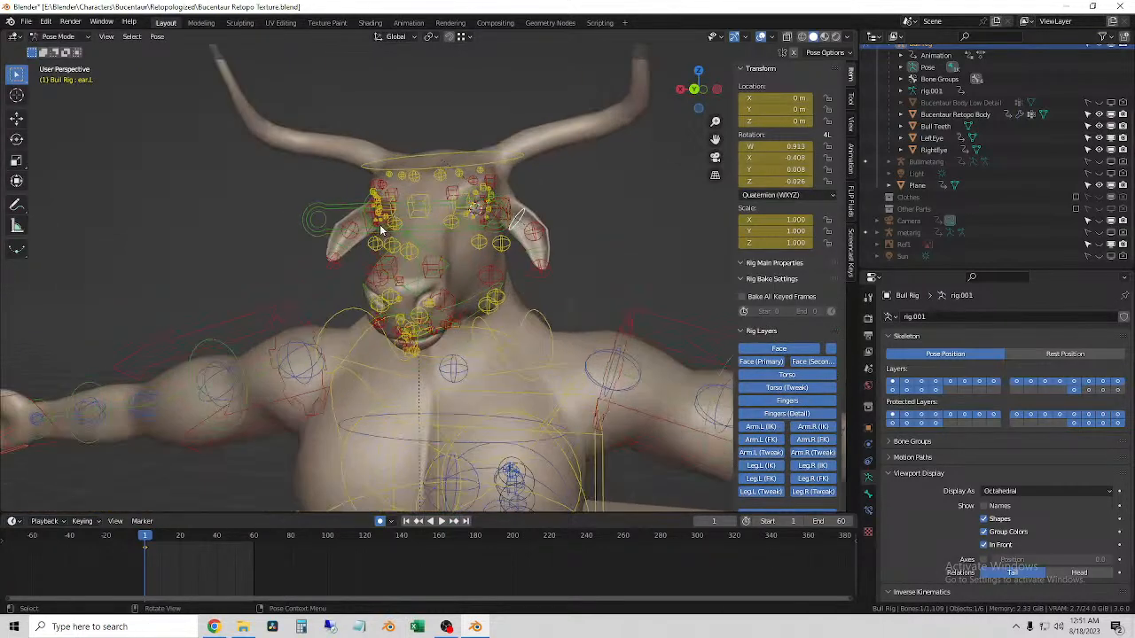
{"action": "key", "text": "a"}
{"action": "left_click", "coordinate": [157, 36]}
{"action": "mouse_move", "coordinate": [191, 62]}
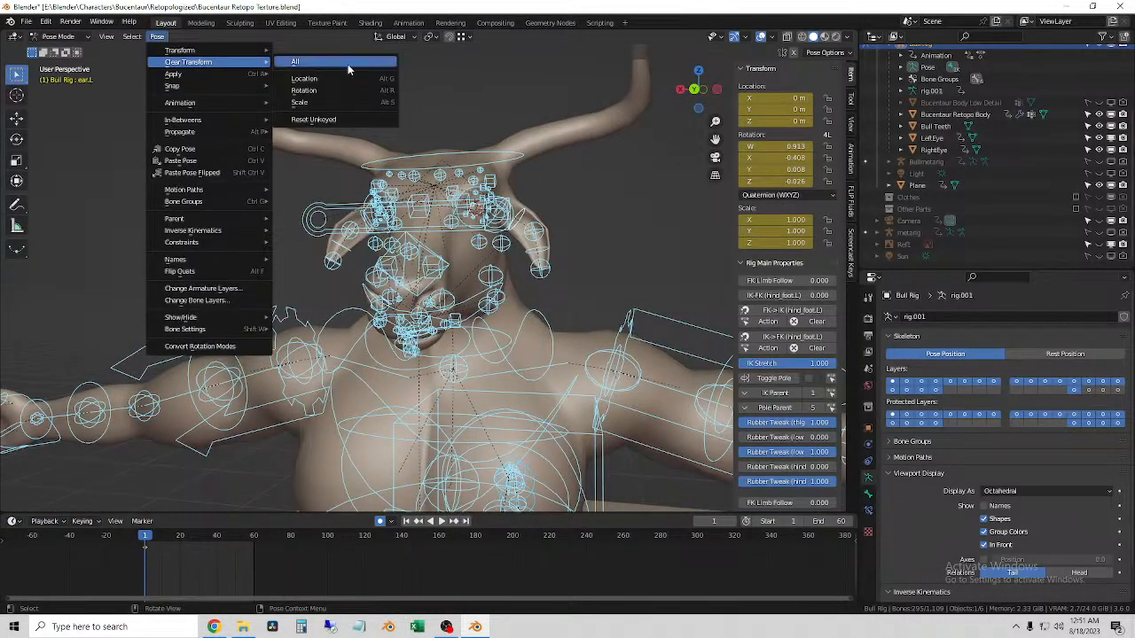
{"action": "left_click", "coordinate": [348, 64]}
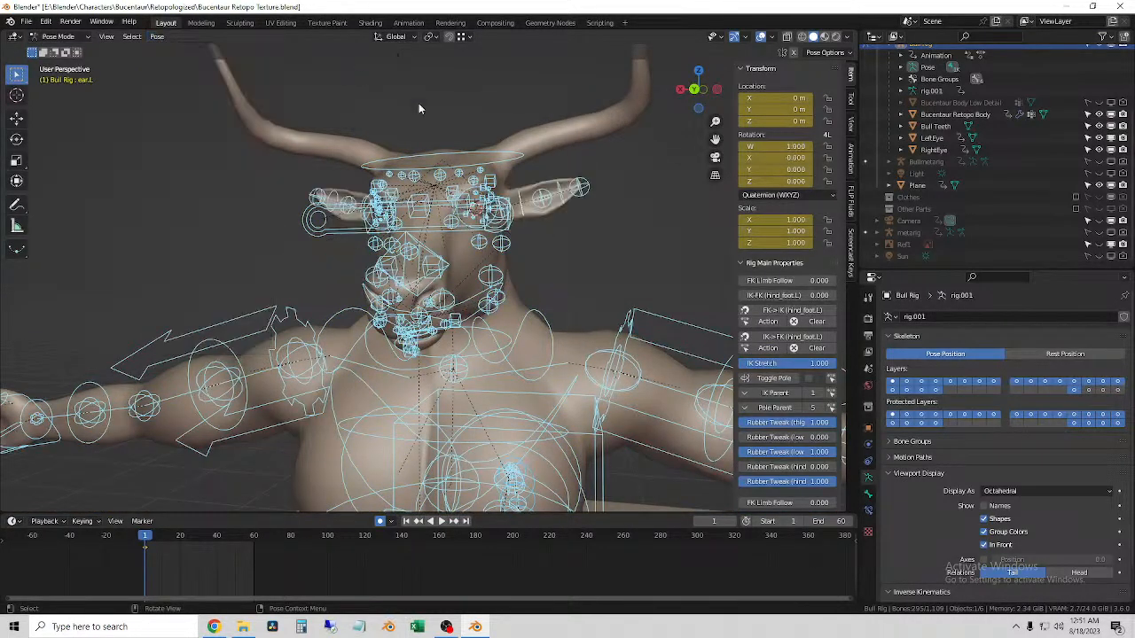
- Try rotating the left ear control and the head control, cancelling each rotation
{"action": "left_click", "coordinate": [535, 218]}
{"action": "key", "text": "r"}
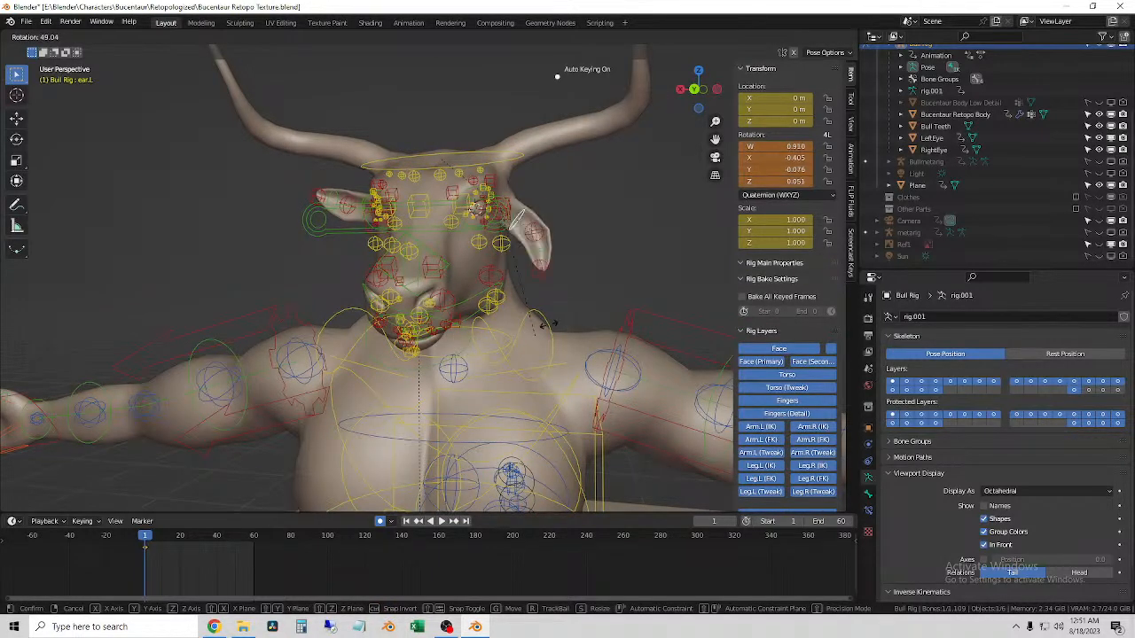
{"action": "key", "text": "Escape"}
{"action": "left_click", "coordinate": [468, 160]}
{"action": "key", "text": "r"}
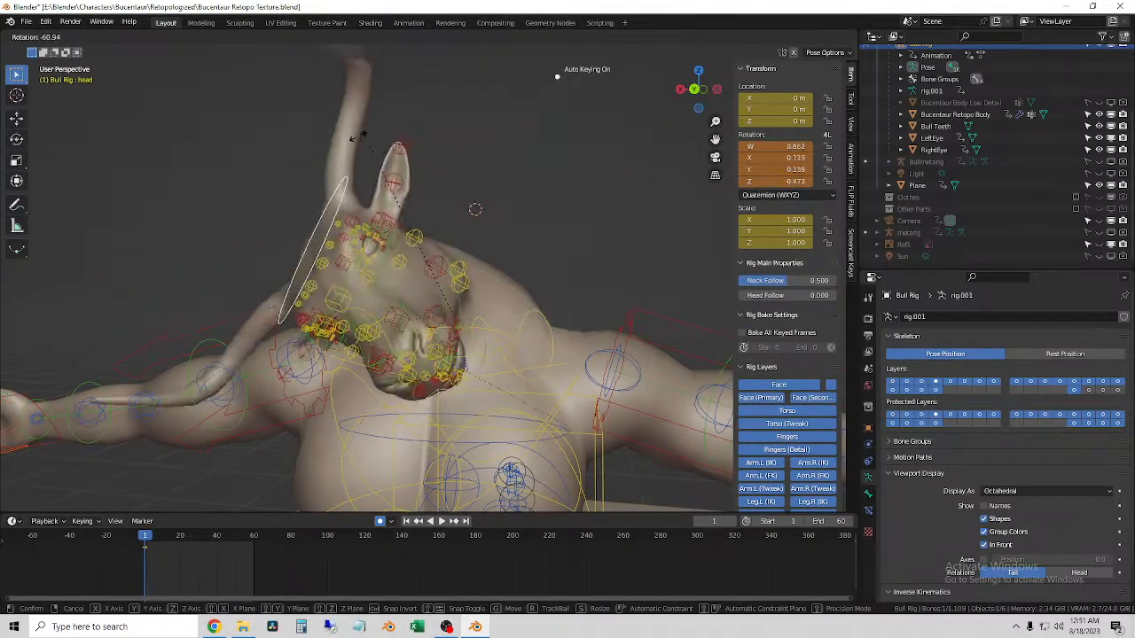
{"action": "key", "text": "Escape"}
- Return the Bull Rig to Object Mode and save the Blender file
{"action": "left_click", "coordinate": [57, 36]}
{"action": "left_click", "coordinate": [67, 49]}
{"action": "left_click", "coordinate": [27, 21]}
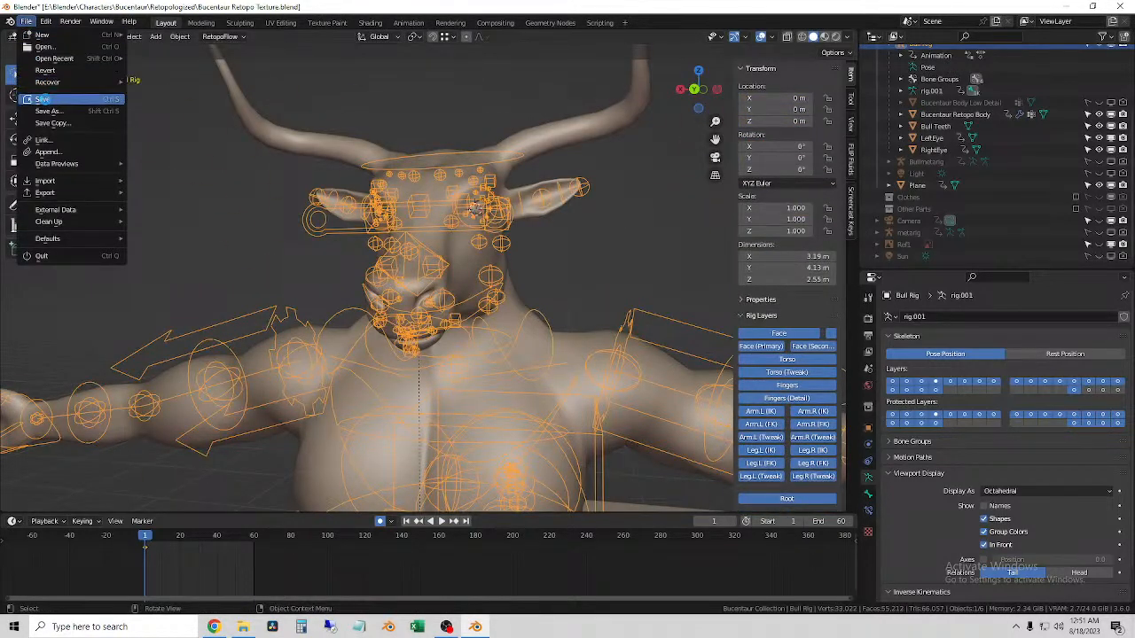
{"action": "left_click", "coordinate": [45, 100]}
- Deselect the Bull Rig and save the file again
{"action": "left_click", "coordinate": [155, 129]}
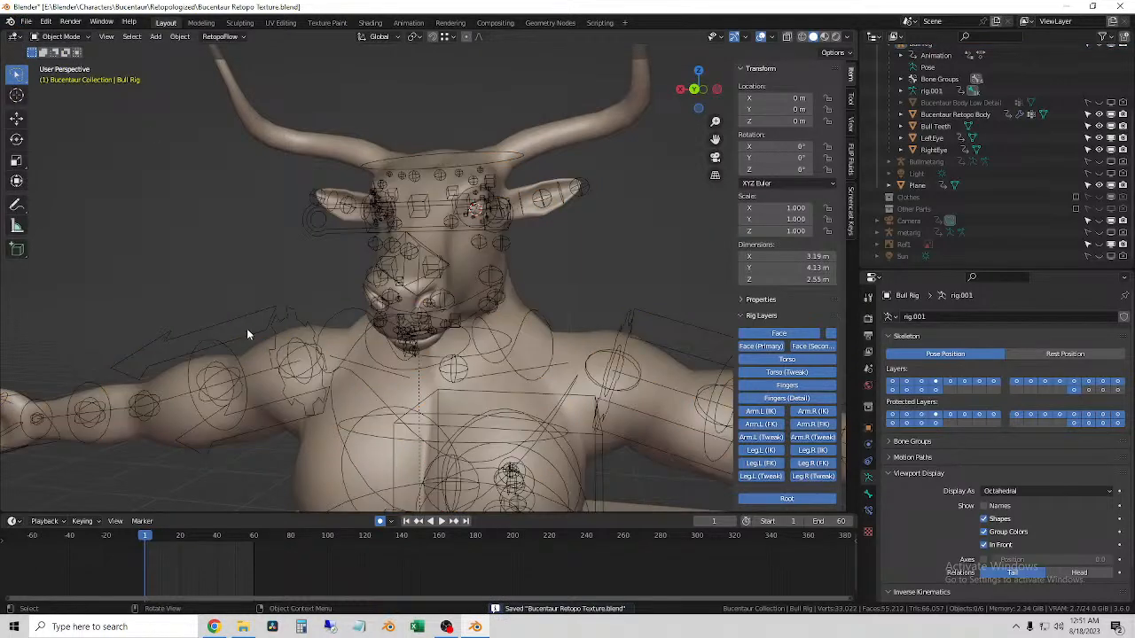
{"action": "scroll", "coordinate": [358, 352], "scroll_direction": "down", "scroll_amount": 6}
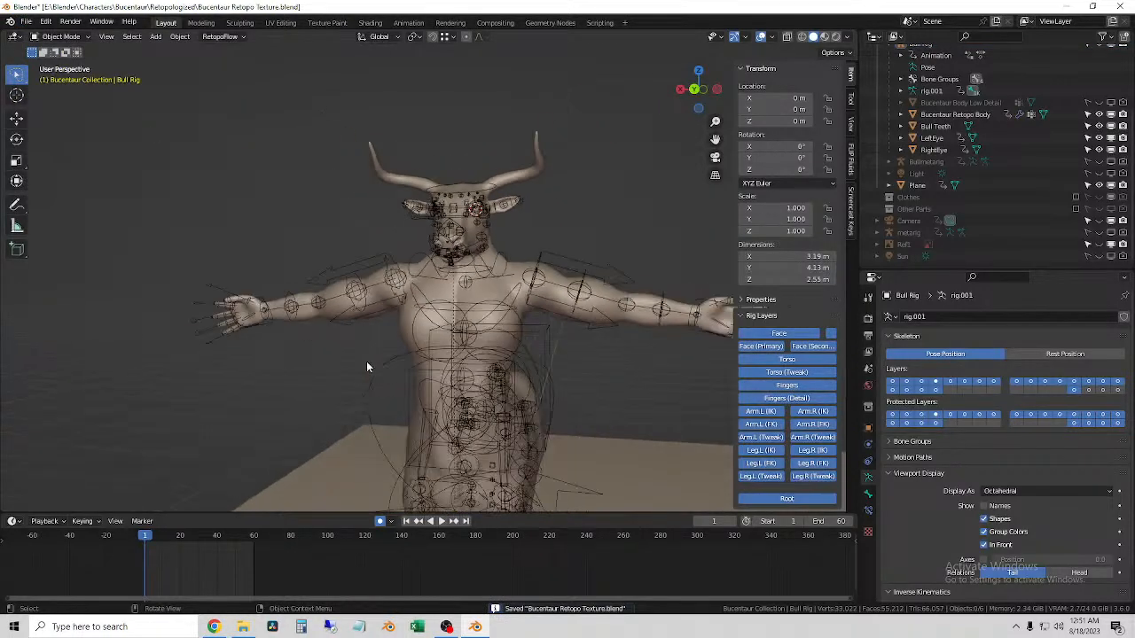
{"action": "scroll", "coordinate": [489, 388], "scroll_direction": "down", "scroll_amount": 2}
{"action": "middle_click_drag", "start_coordinate": [530, 226], "coordinate": [530, 282]}
{"action": "scroll", "coordinate": [545, 289], "scroll_direction": "up", "scroll_amount": 1}
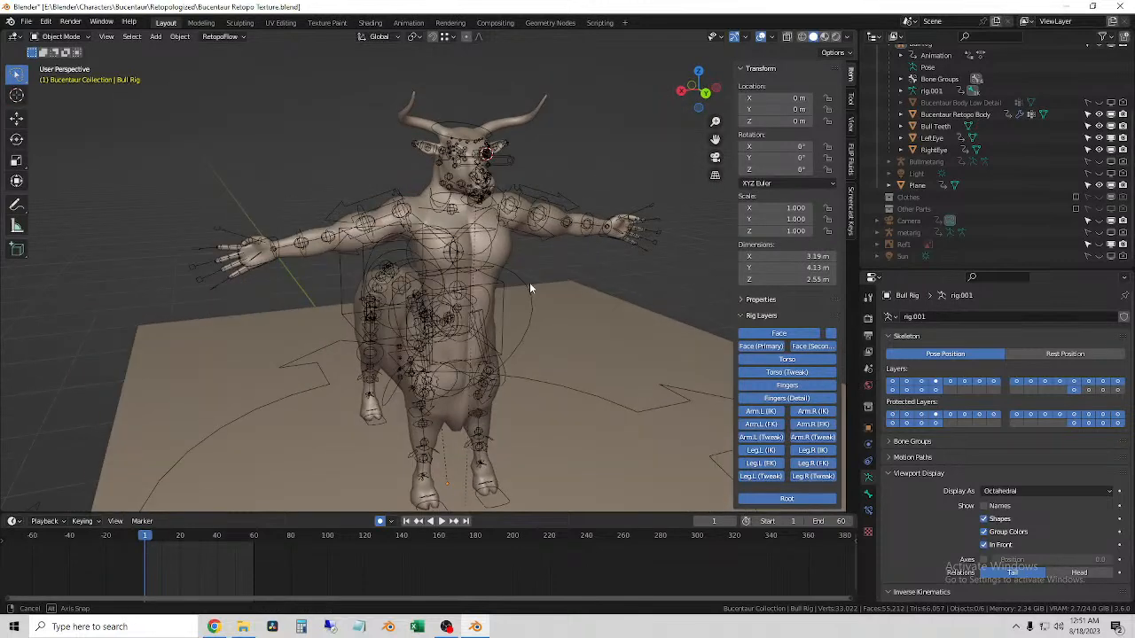
{"action": "left_click", "coordinate": [33, 27]}
{"action": "left_click", "coordinate": [46, 110]}
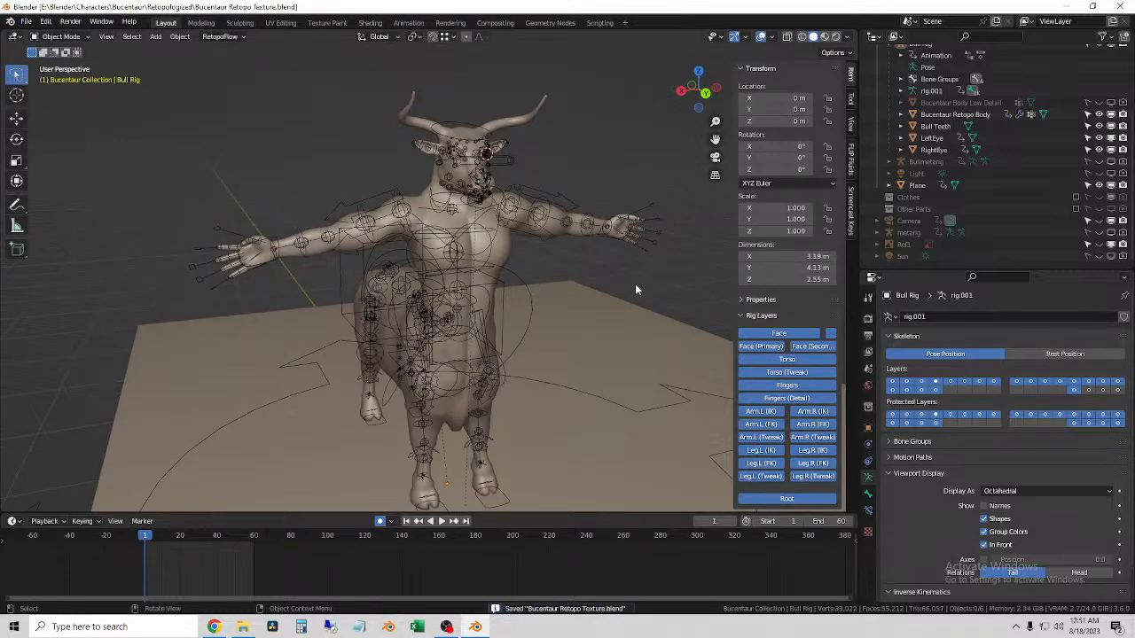
- Select Bucentaur Retopo Body and hide the Bull Rig in the viewport
{"action": "left_click", "coordinate": [510, 256]}
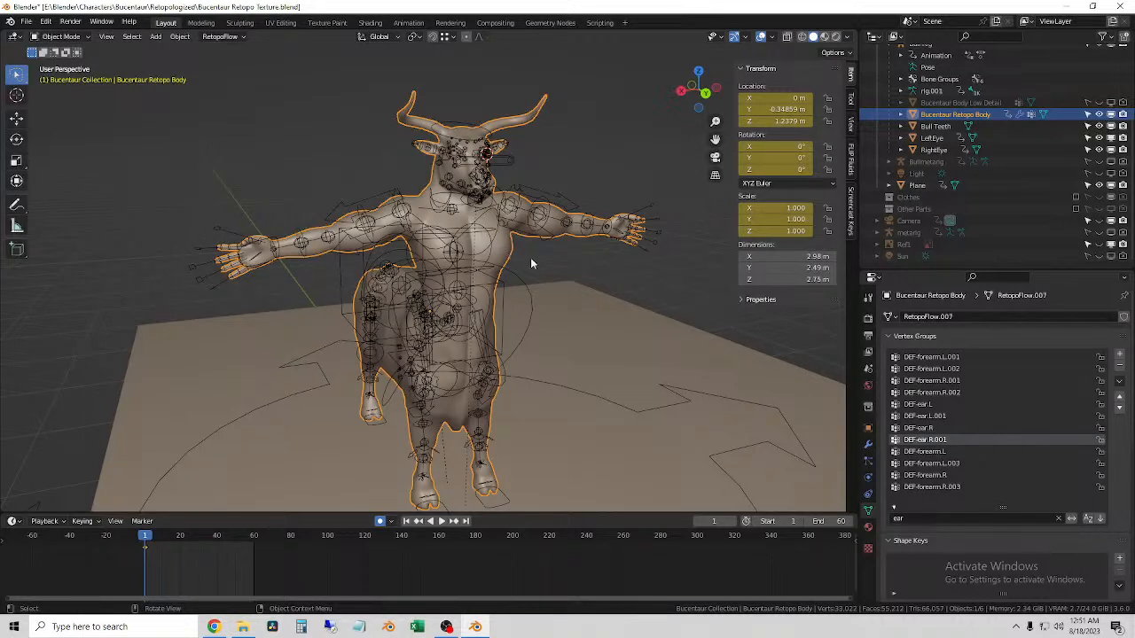
{"action": "scroll", "coordinate": [1064, 182], "scroll_direction": "up", "scroll_amount": 5}
{"action": "left_click", "coordinate": [1098, 134]}
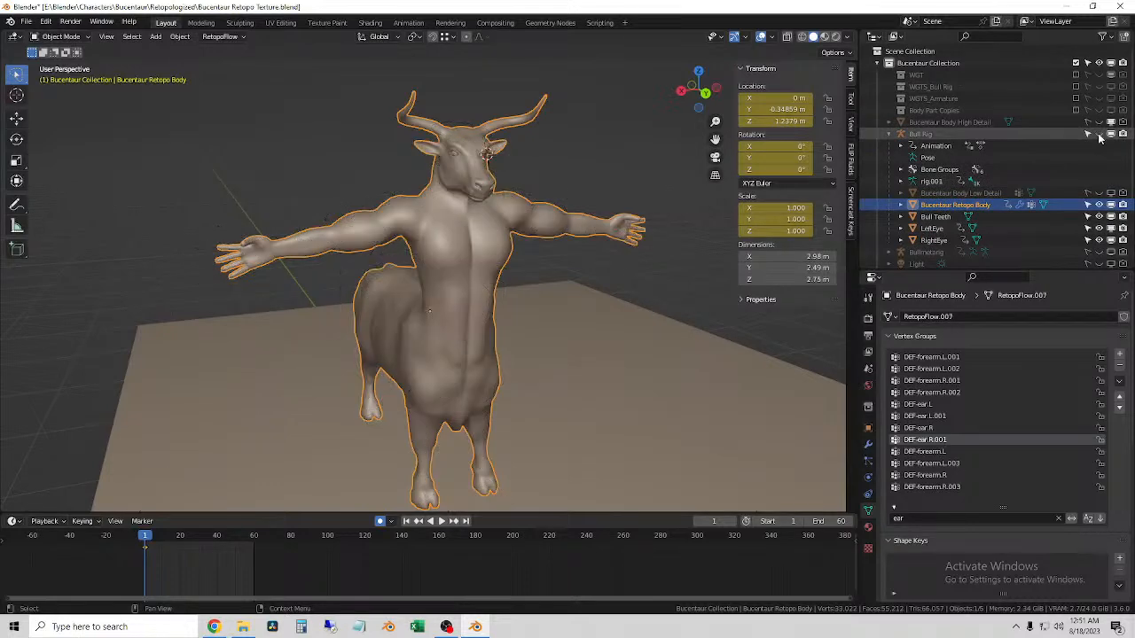
{"action": "scroll", "coordinate": [523, 303], "scroll_direction": "up", "scroll_amount": 4}
{"action": "scroll", "coordinate": [463, 310], "scroll_direction": "down", "scroll_amount": 4}
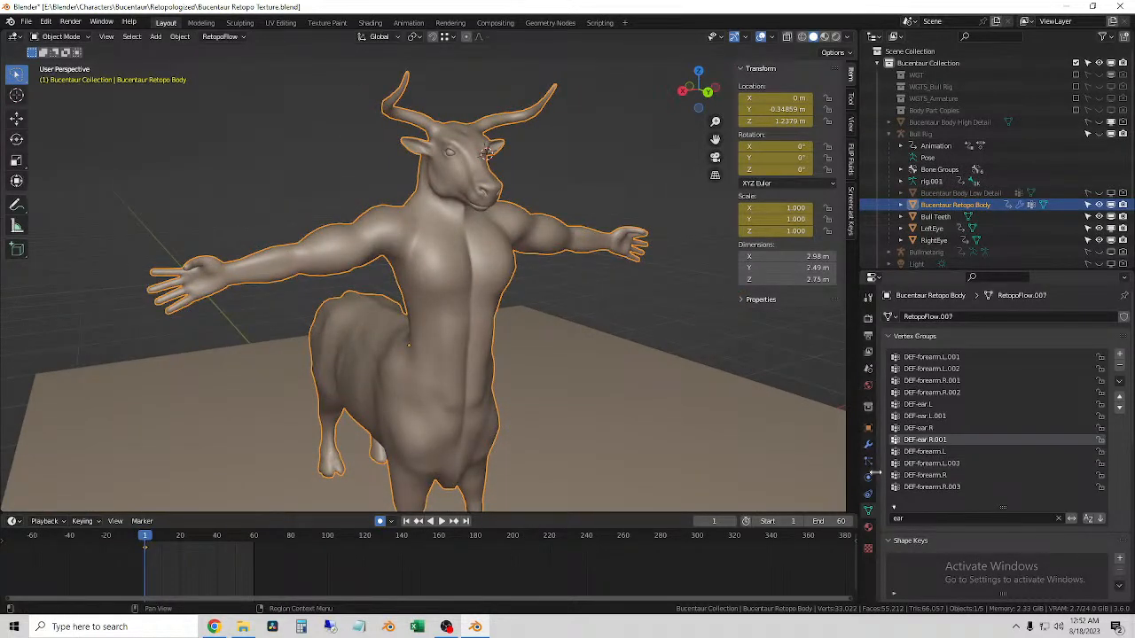
- Review the body's modifier and particle settings, ending on the modifier stack
{"action": "left_click", "coordinate": [869, 445]}
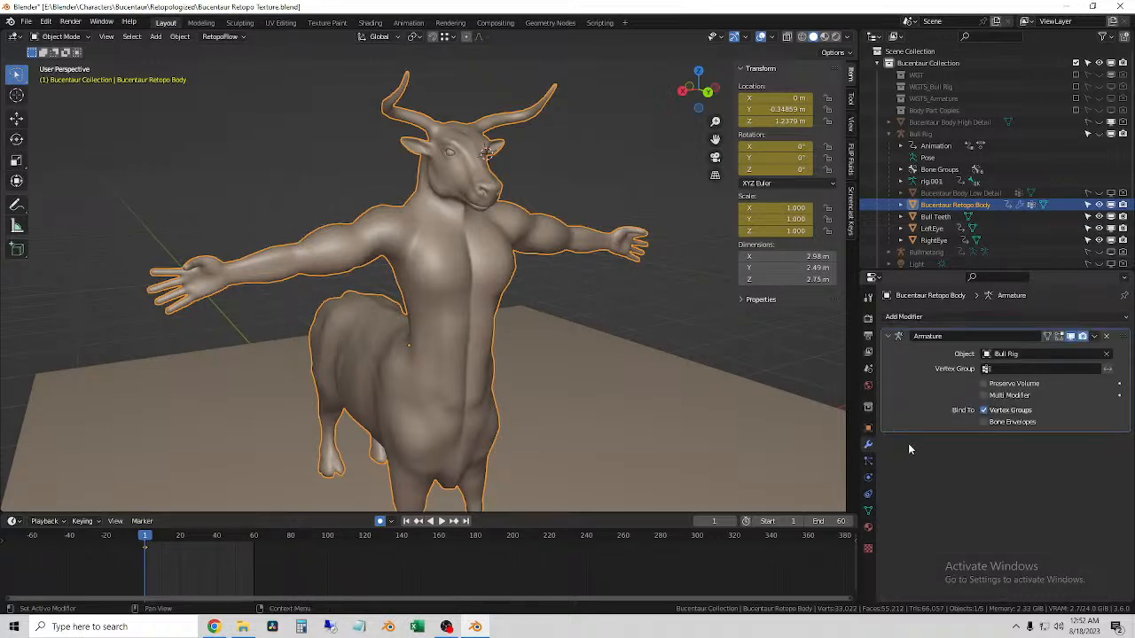
{"action": "left_click", "coordinate": [868, 460]}
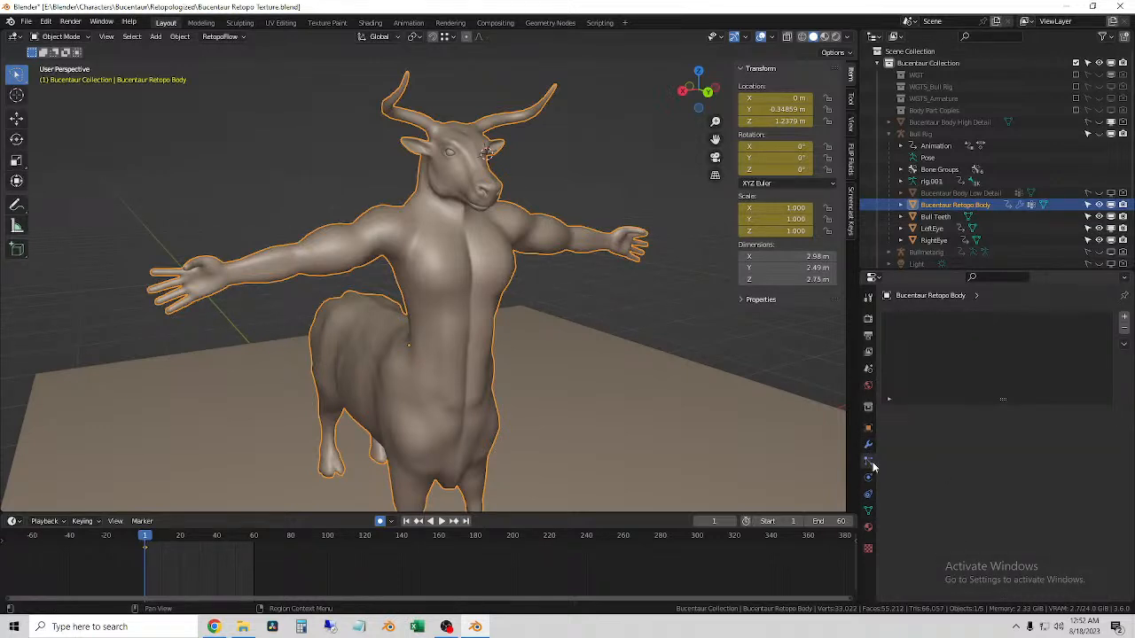
{"action": "left_click", "coordinate": [868, 446]}
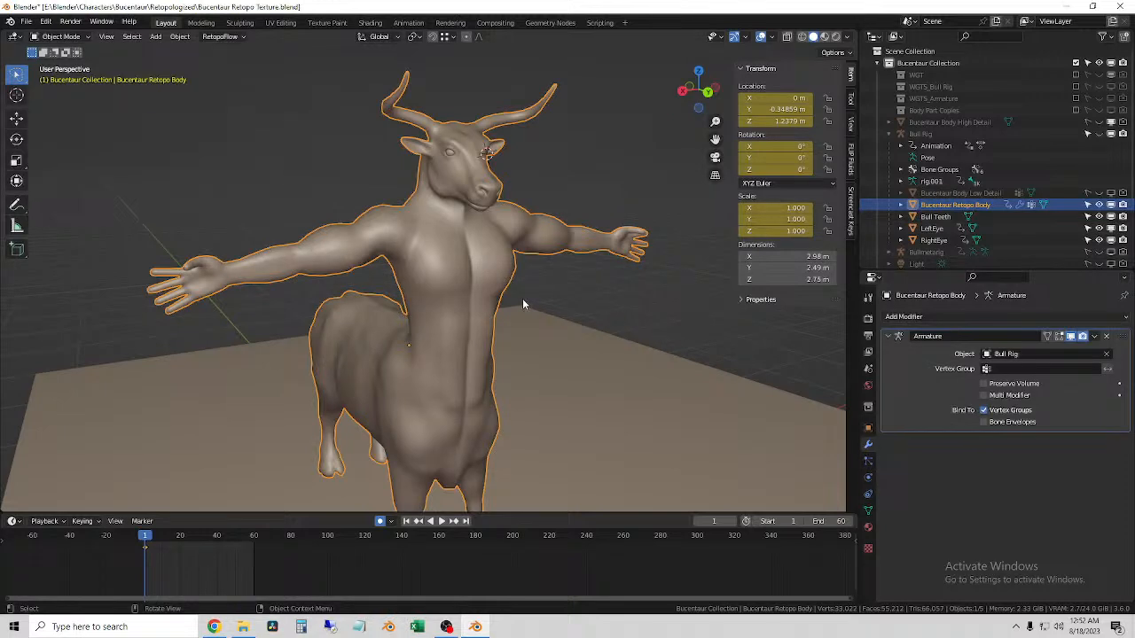
- Add Fur hair curves to the Bucentaur Retopo Body
{"action": "middle_click_drag", "start_coordinate": [523, 299], "coordinate": [493, 316]}
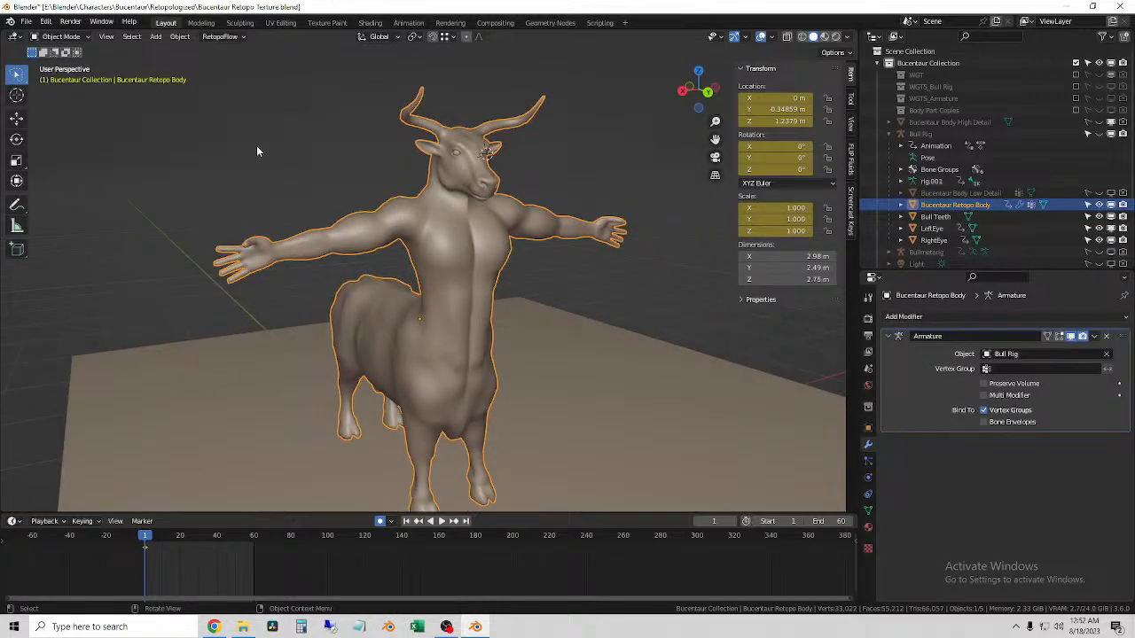
{"action": "left_click", "coordinate": [158, 37]}
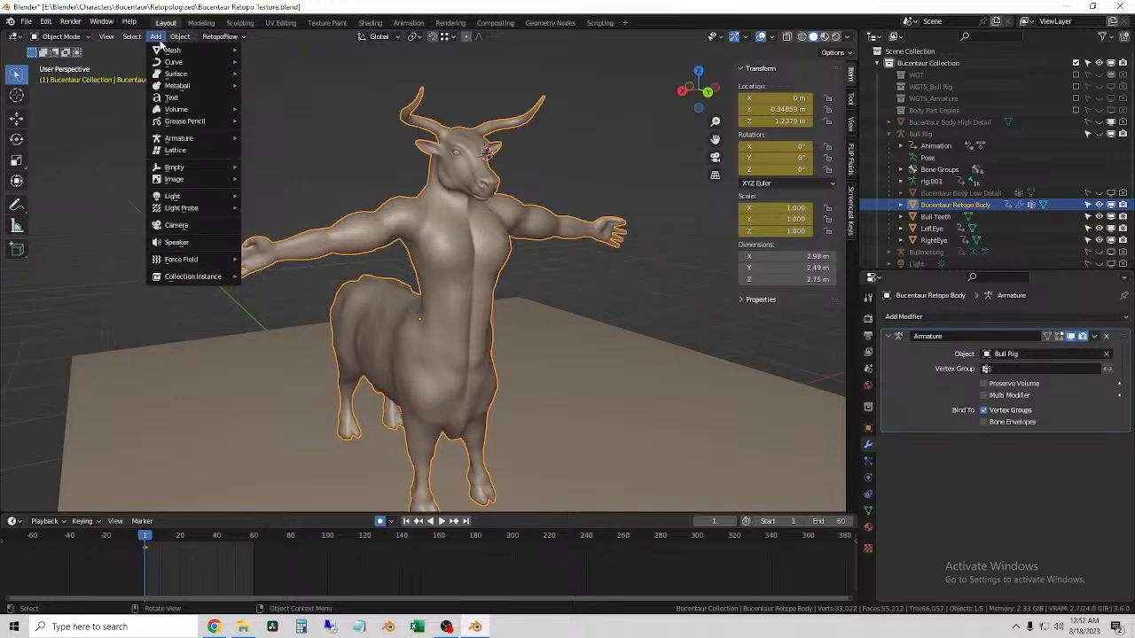
{"action": "mouse_move", "coordinate": [181, 172]}
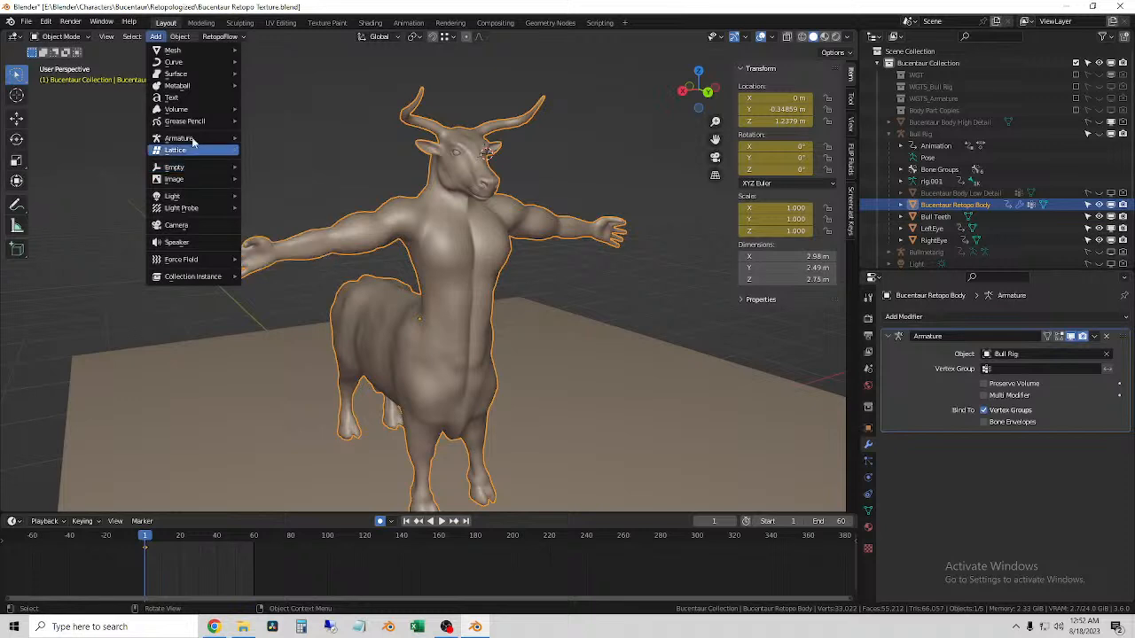
{"action": "mouse_move", "coordinate": [183, 65]}
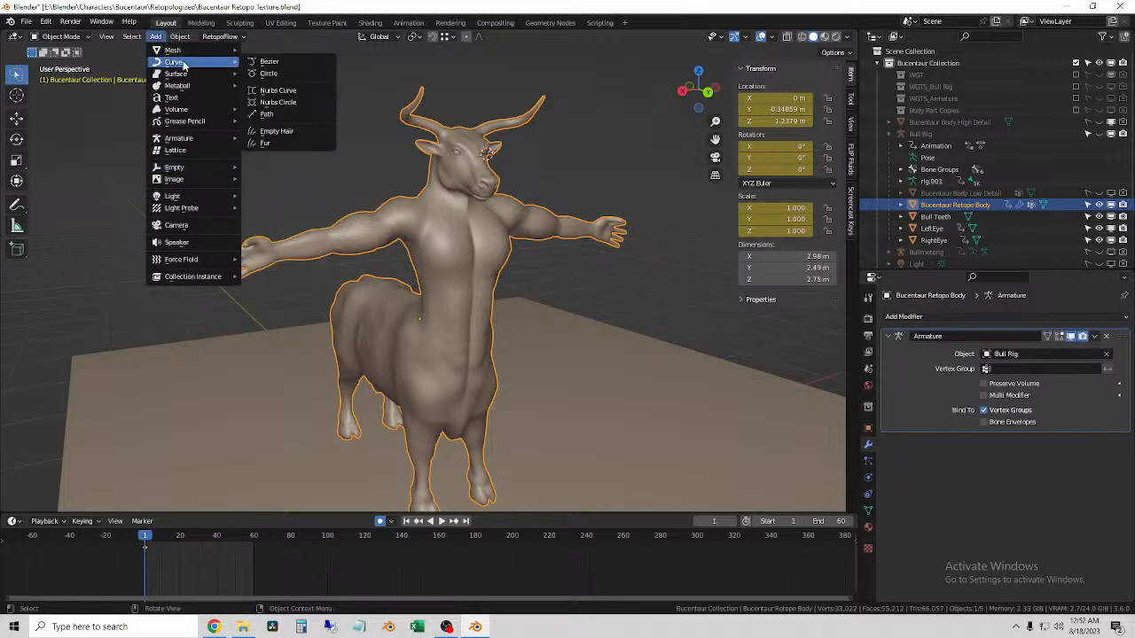
{"action": "left_click", "coordinate": [272, 147]}
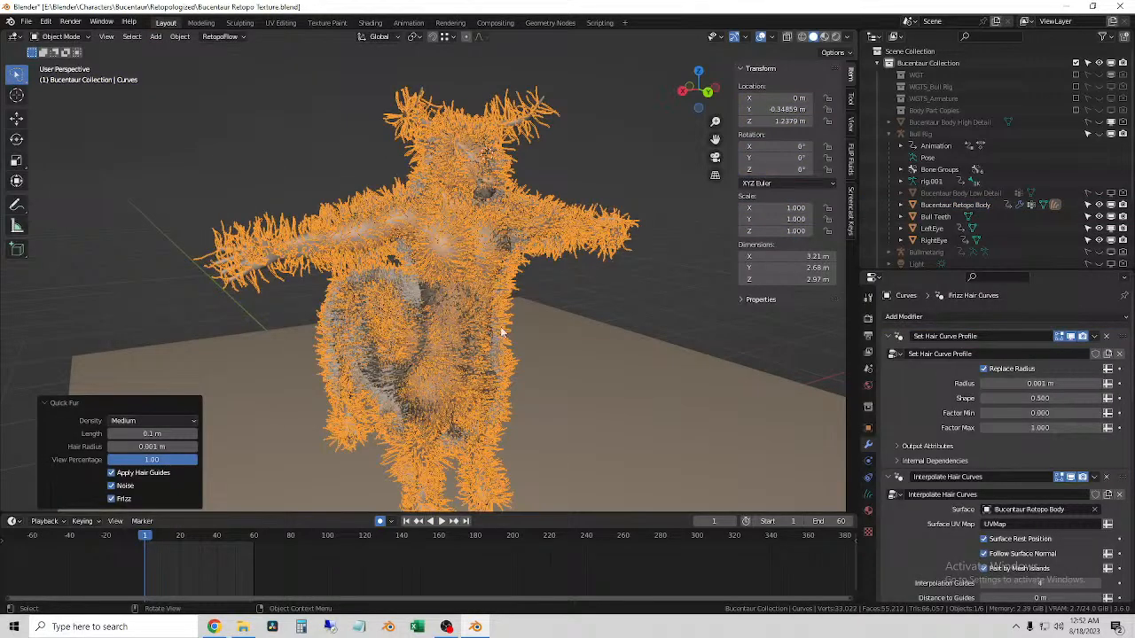
- Examine the new fur and its modifier stack, from Set Hair Curve Profile through to Surface Deform
{"action": "scroll", "coordinate": [501, 335], "scroll_direction": "up", "scroll_amount": 4}
{"action": "middle_click_drag", "start_coordinate": [466, 309], "coordinate": [421, 300]}
{"action": "scroll", "coordinate": [953, 487], "scroll_direction": "down", "scroll_amount": 5}
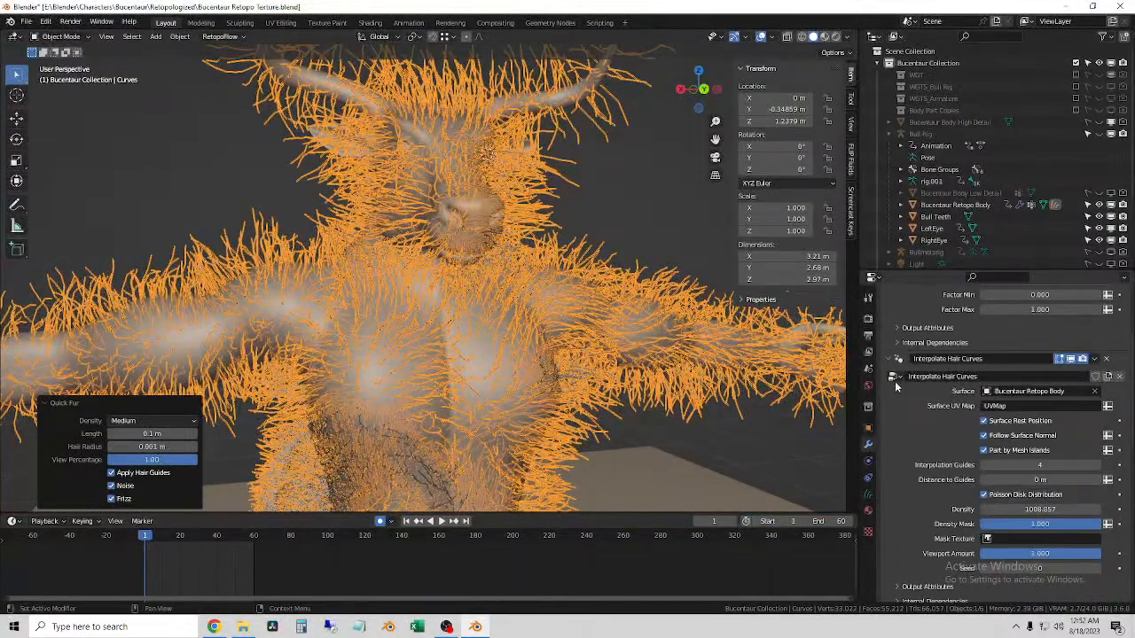
{"action": "scroll", "coordinate": [962, 479], "scroll_direction": "down", "scroll_amount": 10}
{"action": "left_click_drag", "start_coordinate": [909, 269], "coordinate": [908, 165]}
{"action": "scroll", "coordinate": [979, 494], "scroll_direction": "down", "scroll_amount": 8}
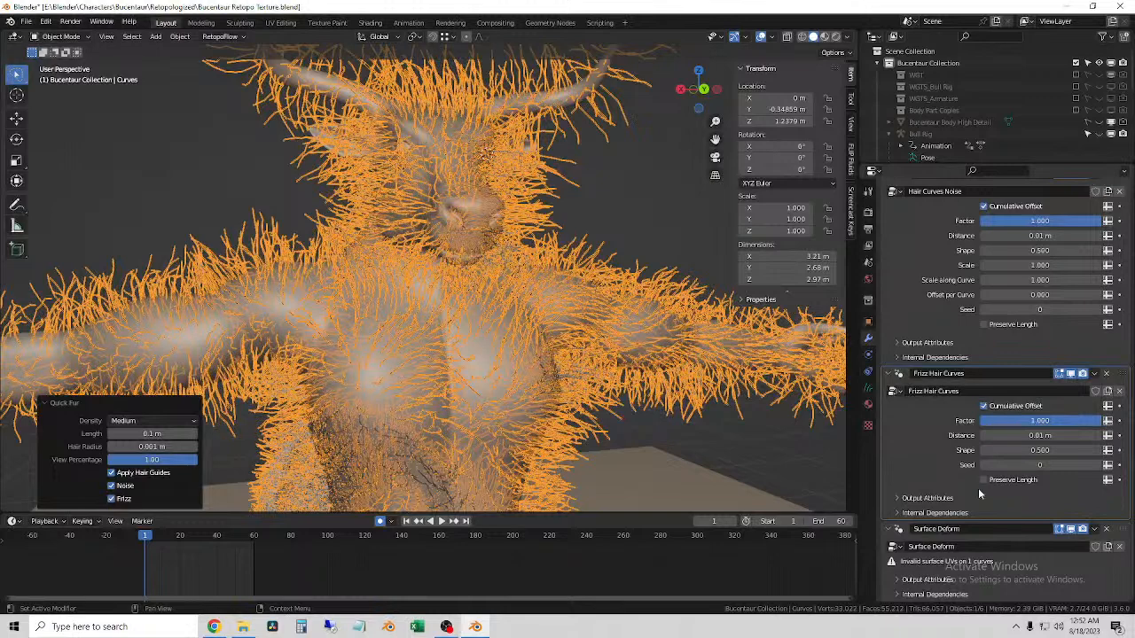
{"action": "scroll", "coordinate": [975, 486], "scroll_direction": "up", "scroll_amount": 15}
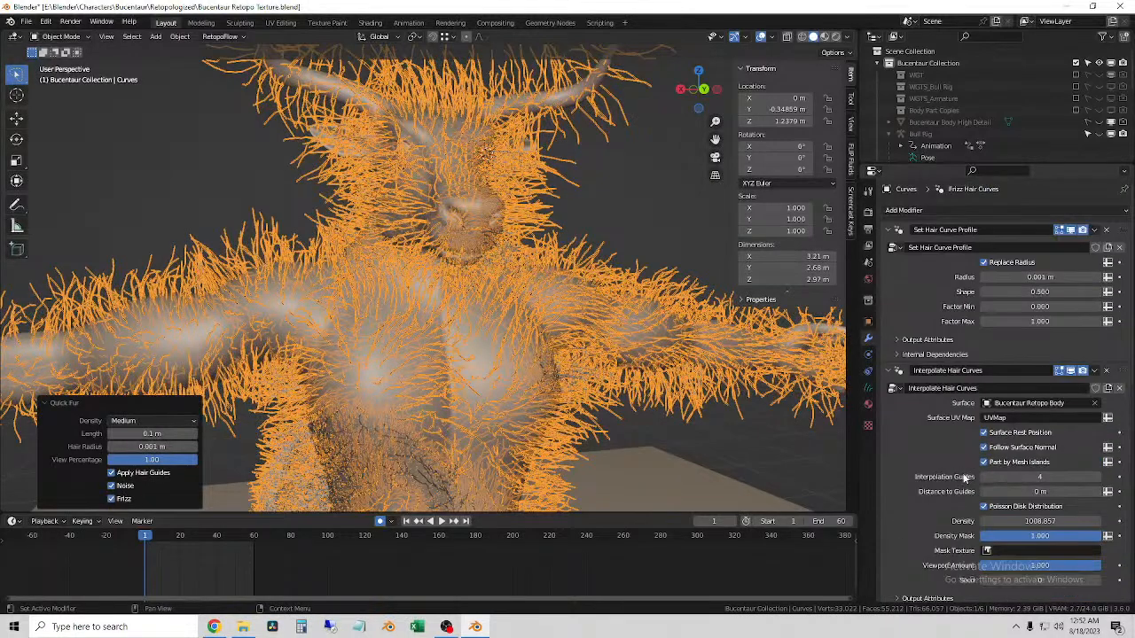
{"action": "scroll", "coordinate": [423, 275], "scroll_direction": "down", "scroll_amount": 4}
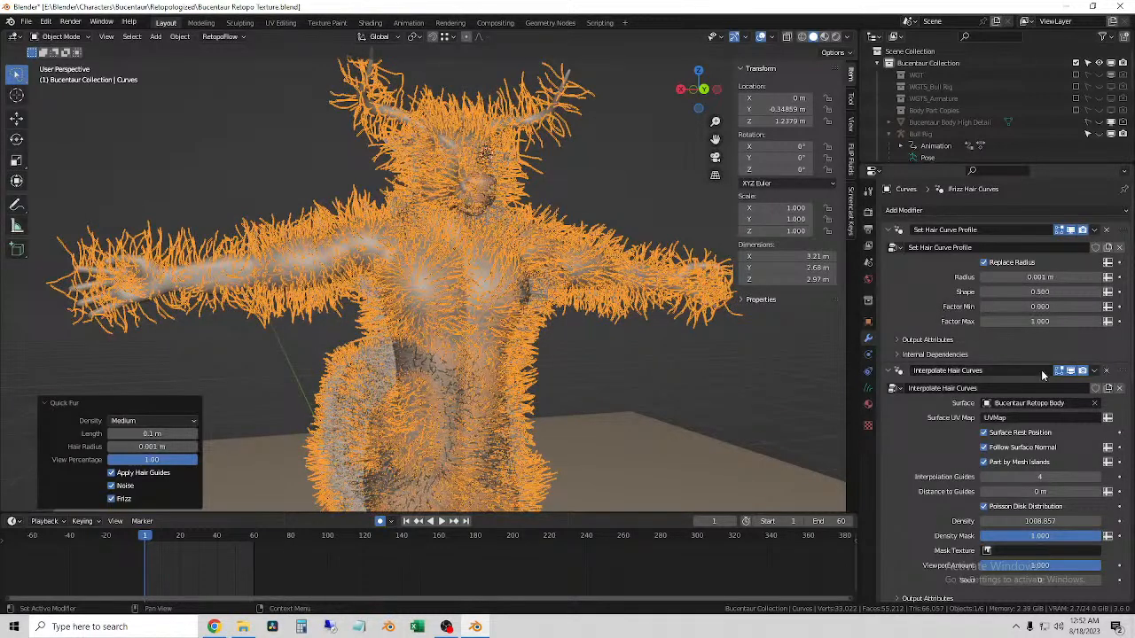
{"action": "scroll", "coordinate": [1044, 365], "scroll_direction": "down", "scroll_amount": 5}
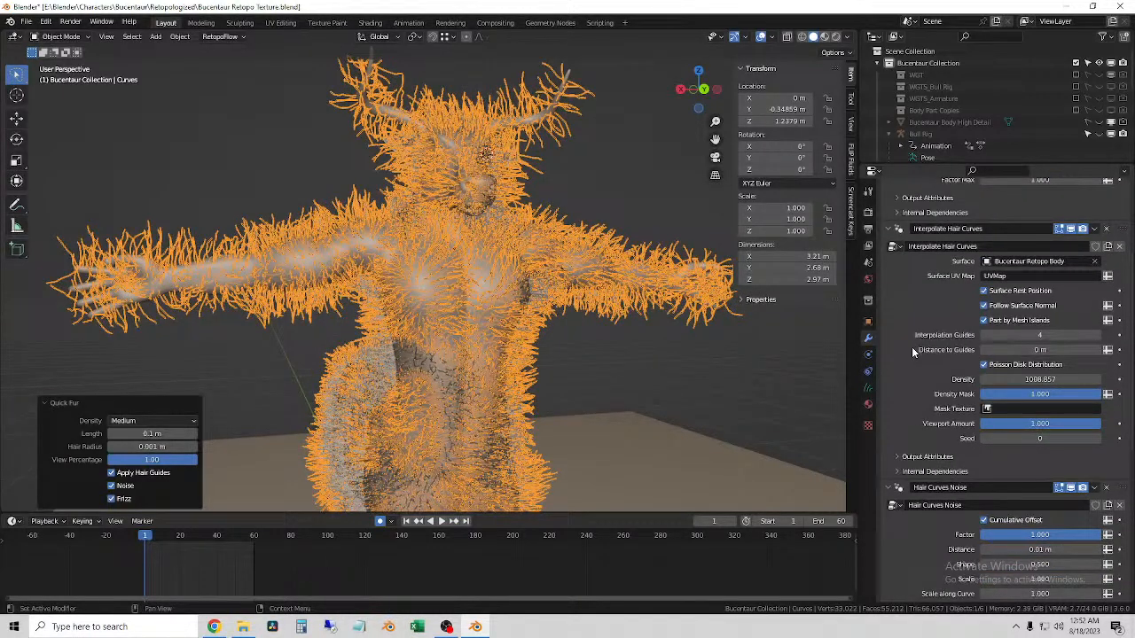
{"action": "scroll", "coordinate": [911, 350], "scroll_direction": "down", "scroll_amount": 4}
{"action": "scroll", "coordinate": [908, 442], "scroll_direction": "down", "scroll_amount": 5}
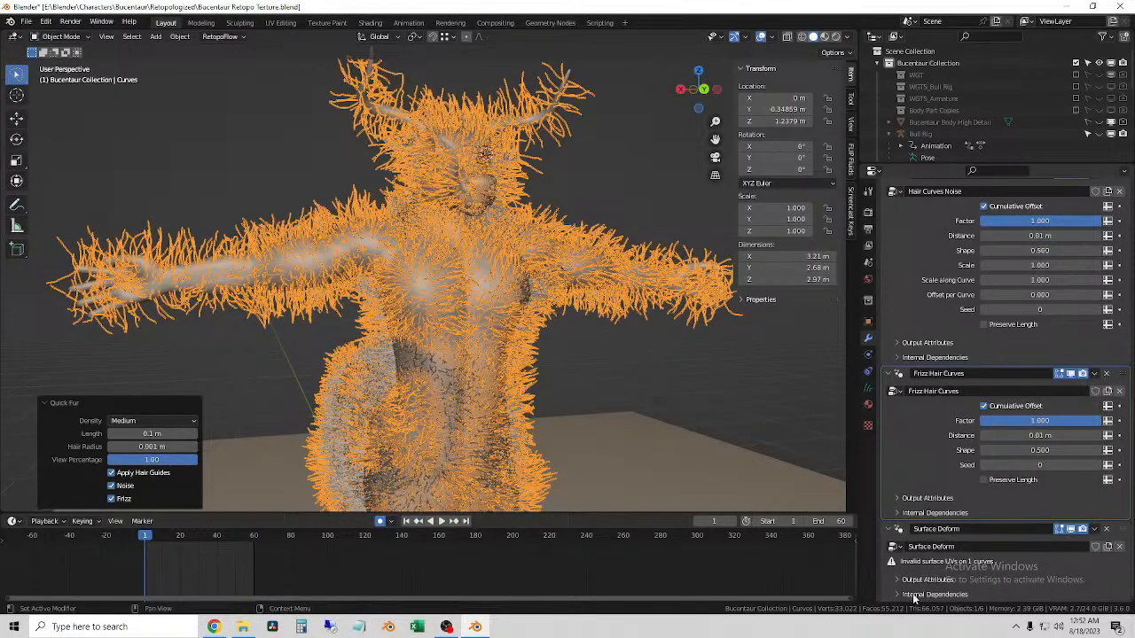
{"action": "mouse_move", "coordinate": [411, 296]}
{"action": "middle_mouse_down"}
{"action": "mouse_move", "coordinate": [504, 338]}
{"action": "mouse_move", "coordinate": [548, 303]}
{"action": "mouse_move", "coordinate": [479, 289]}
{"action": "mouse_move", "coordinate": [502, 210]}
{"action": "middle_mouse_up"}
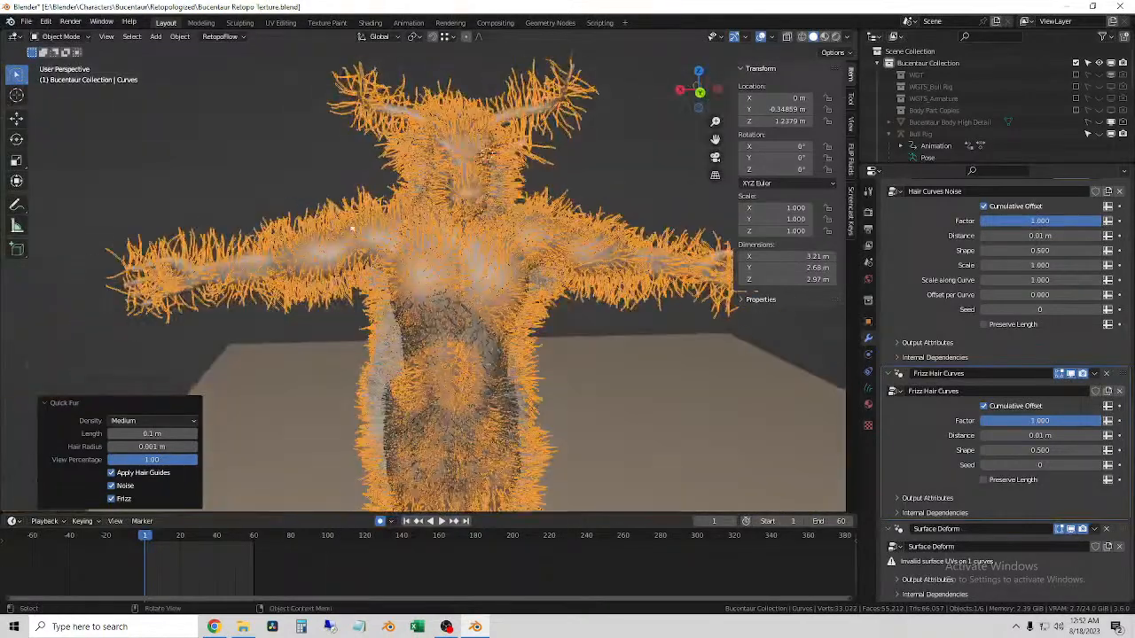
- Inspect the fur curves in Sculpt Mode with the Comb brush active, and return to Object Mode
{"action": "left_click", "coordinate": [62, 38]}
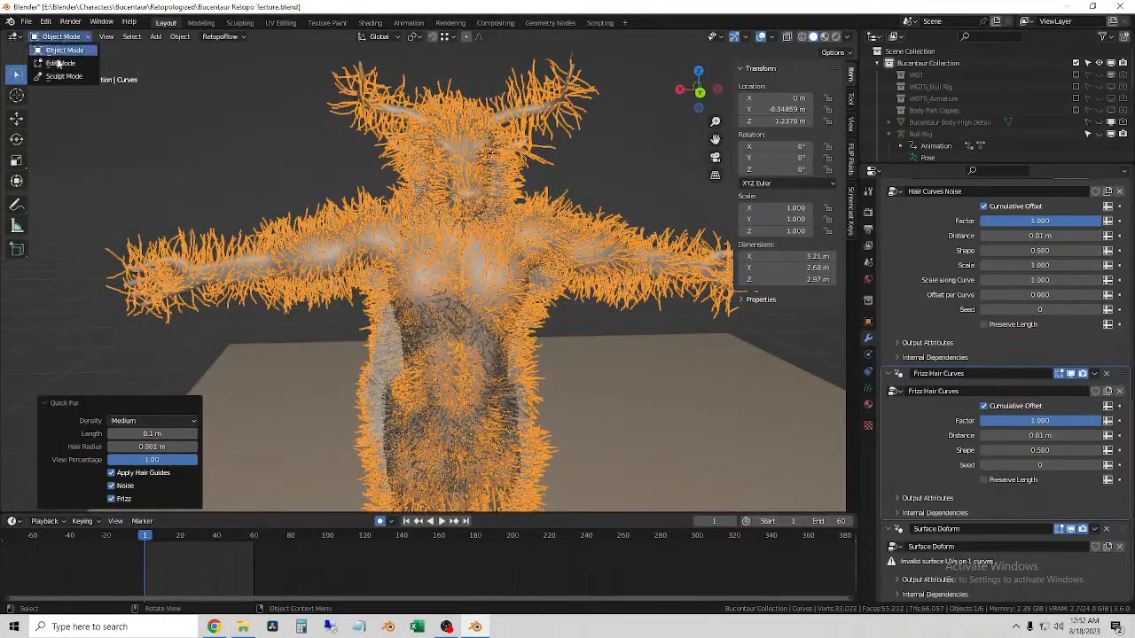
{"action": "left_click", "coordinate": [63, 76]}
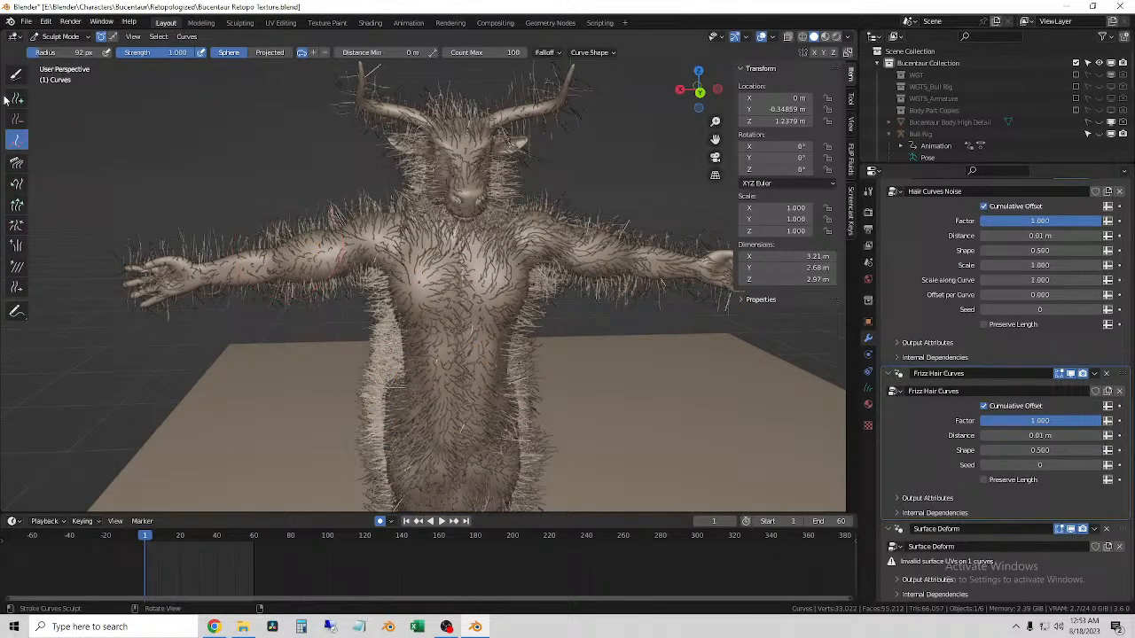
{"action": "left_click", "coordinate": [16, 163]}
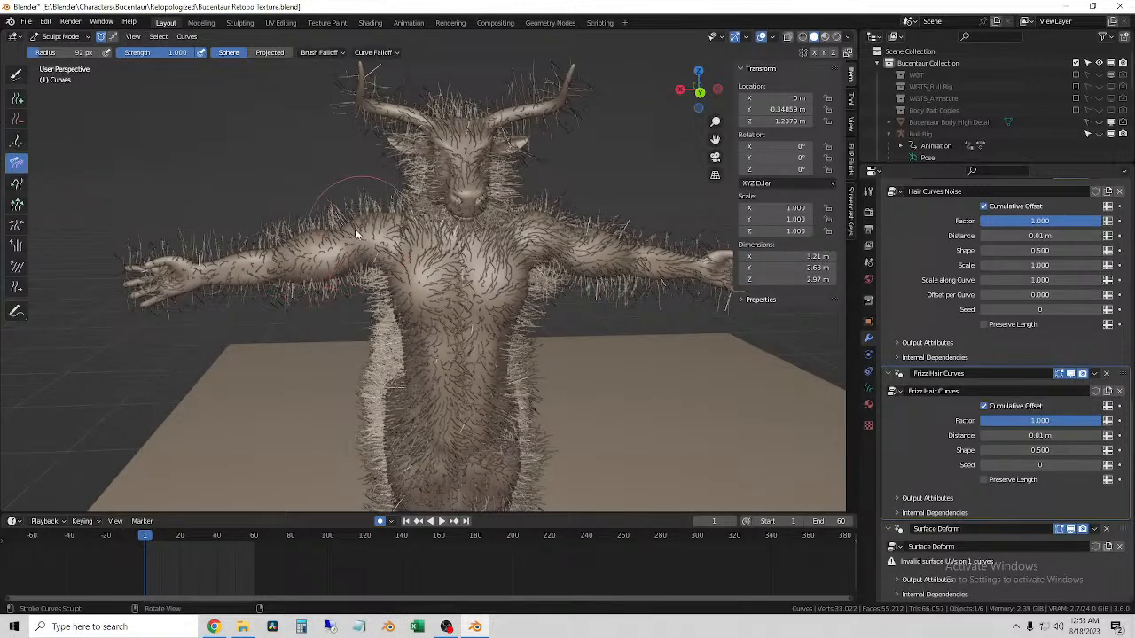
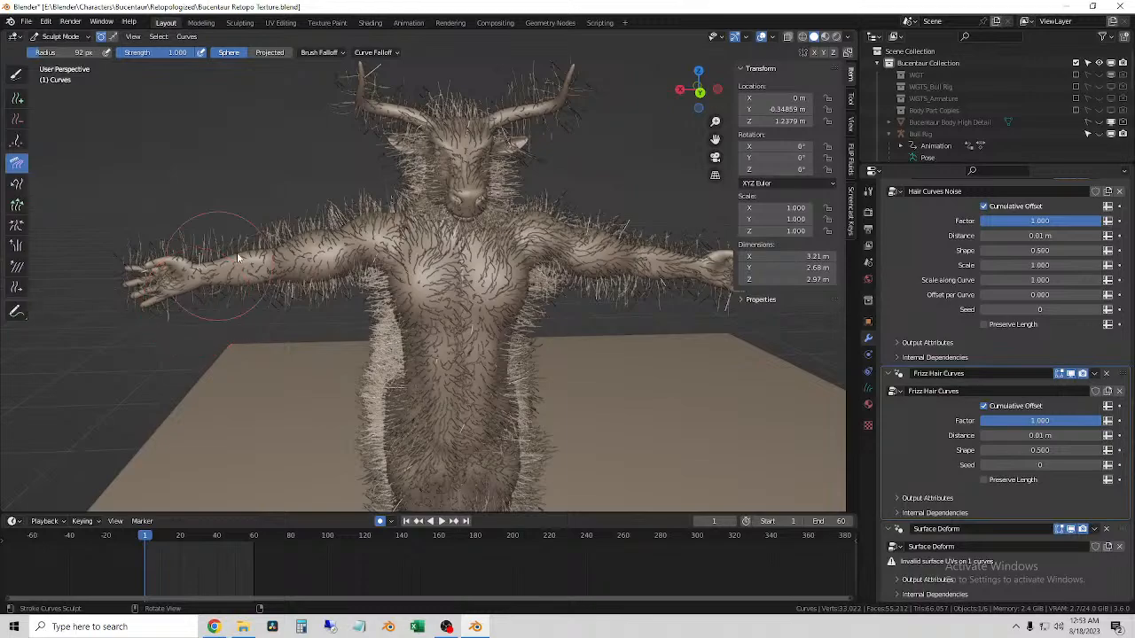
{"action": "mouse_move", "coordinate": [288, 269]}
{"action": "middle_mouse_down"}
{"action": "mouse_move", "coordinate": [364, 253]}
{"action": "mouse_move", "coordinate": [274, 257]}
{"action": "middle_mouse_up"}
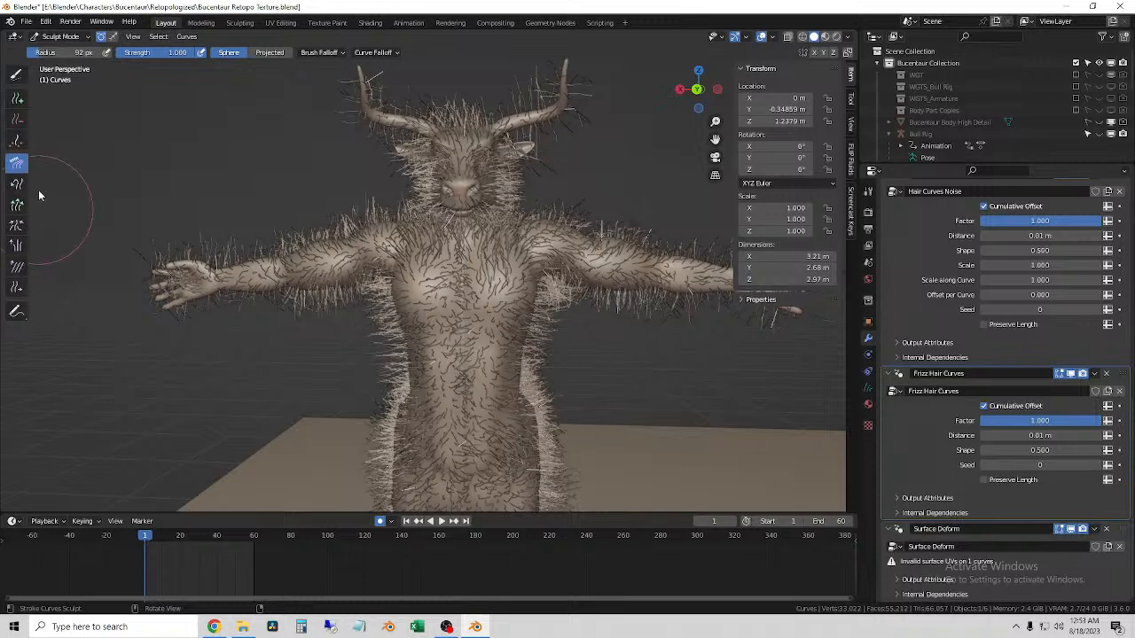
{"action": "left_click", "coordinate": [59, 37]}
{"action": "left_click", "coordinate": [59, 53]}
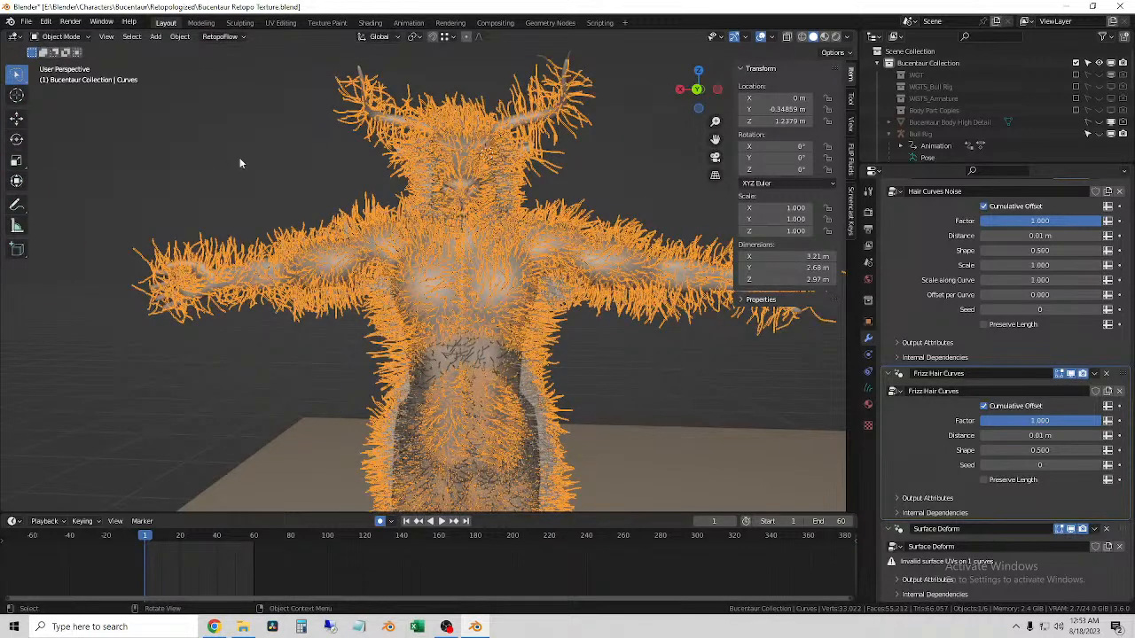
- Deselect the fur, switch the viewport to Rendered shading and check the fur on the head and body
{"action": "left_click", "coordinate": [266, 161]}
{"action": "scroll", "coordinate": [269, 164], "scroll_direction": "down", "scroll_amount": 3}
{"action": "middle_click_drag", "start_coordinate": [423, 294], "coordinate": [496, 299]}
{"action": "left_click", "coordinate": [836, 38]}
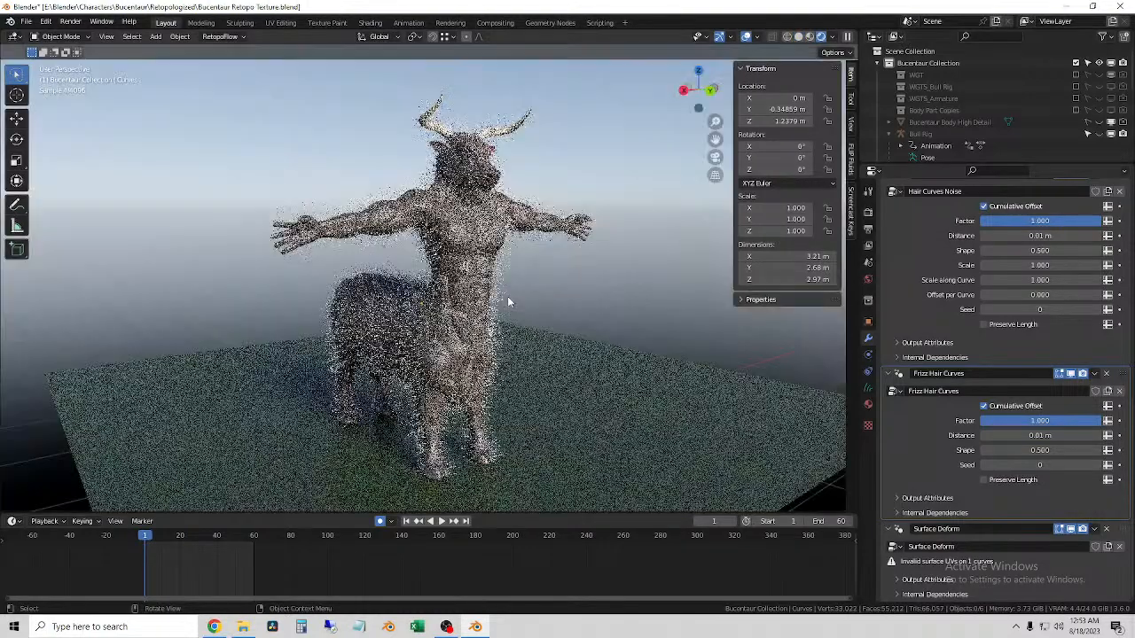
{"action": "scroll", "coordinate": [524, 301], "scroll_direction": "up", "scroll_amount": 5}
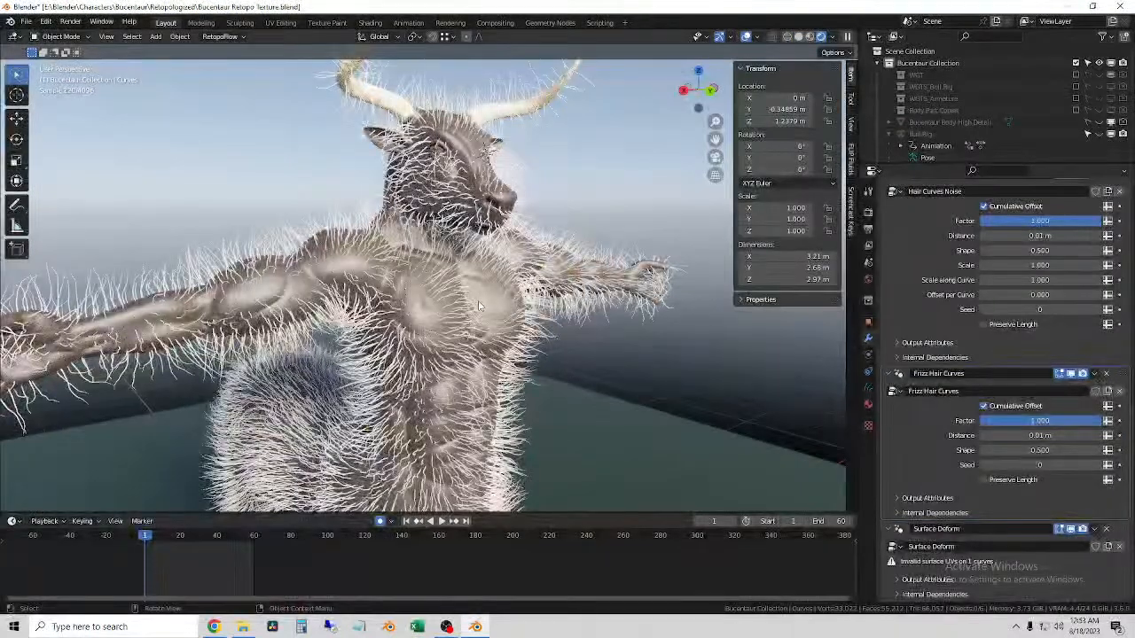
{"action": "scroll", "coordinate": [469, 304], "scroll_direction": "up", "scroll_amount": 3}
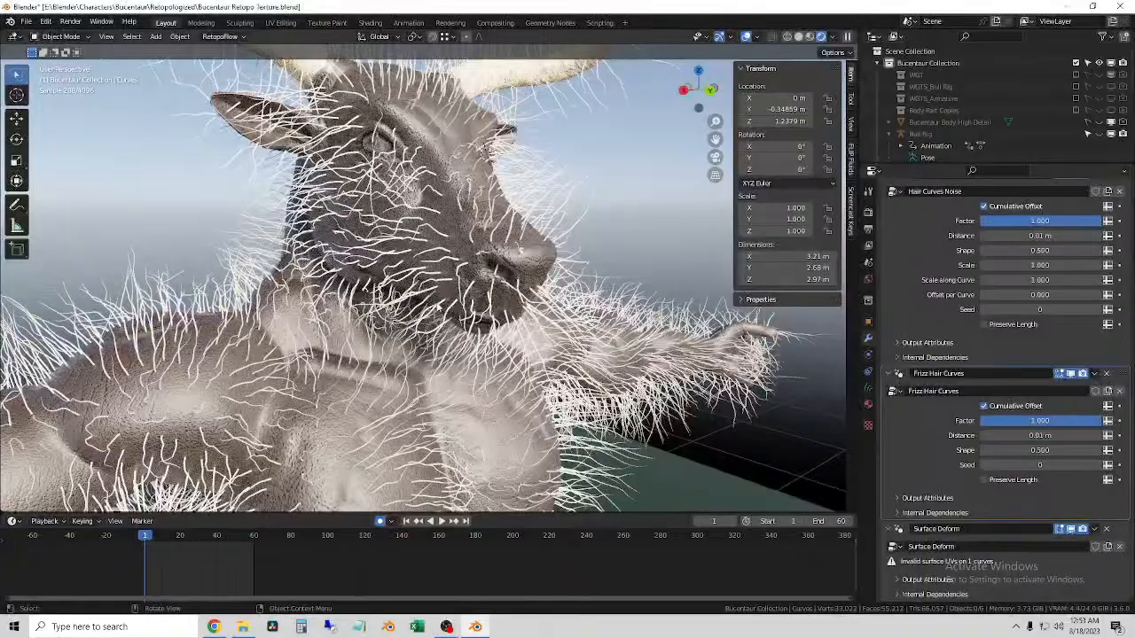
{"action": "scroll", "coordinate": [469, 304], "scroll_direction": "down", "scroll_amount": 7}
{"action": "middle_click_drag", "start_coordinate": [405, 330], "coordinate": [597, 278]}
{"action": "scroll", "coordinate": [470, 344], "scroll_direction": "down", "scroll_amount": 4}
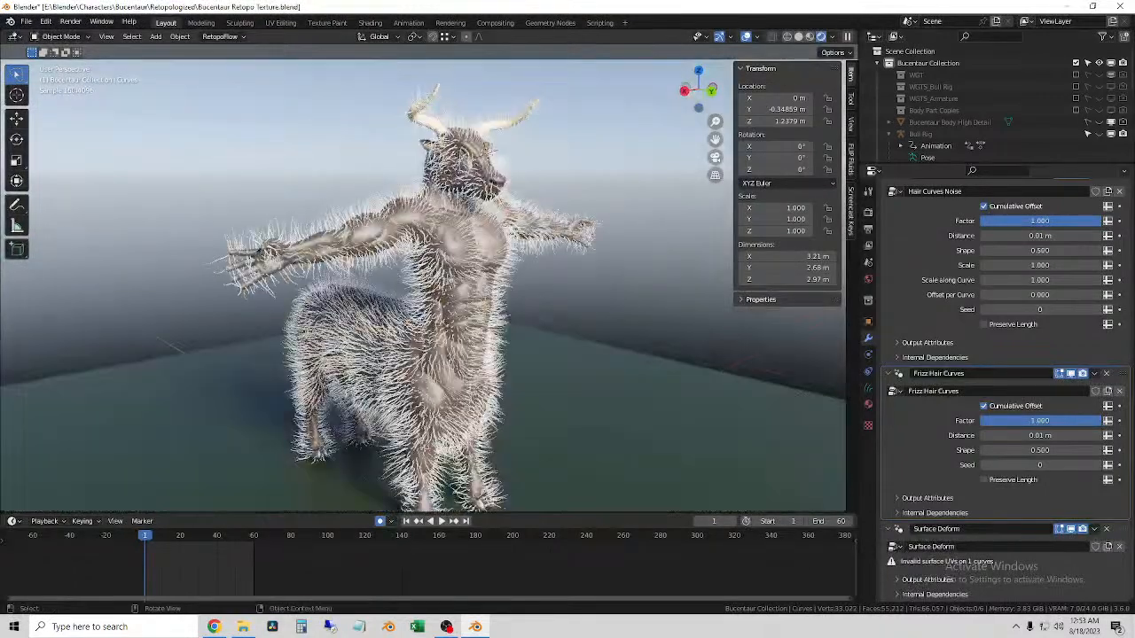
- Select the fur, enlarge the Outliner and expand Bucentaur Retopo Body and its Curves object
{"action": "left_click", "coordinate": [471, 303]}
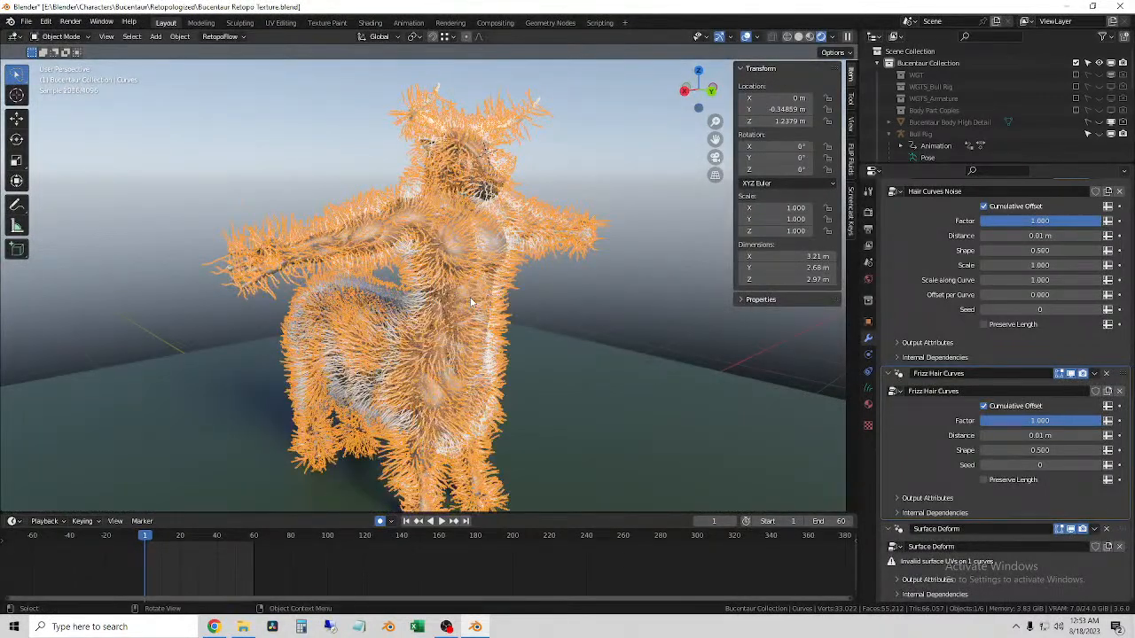
{"action": "left_click_drag", "start_coordinate": [911, 163], "coordinate": [900, 331]}
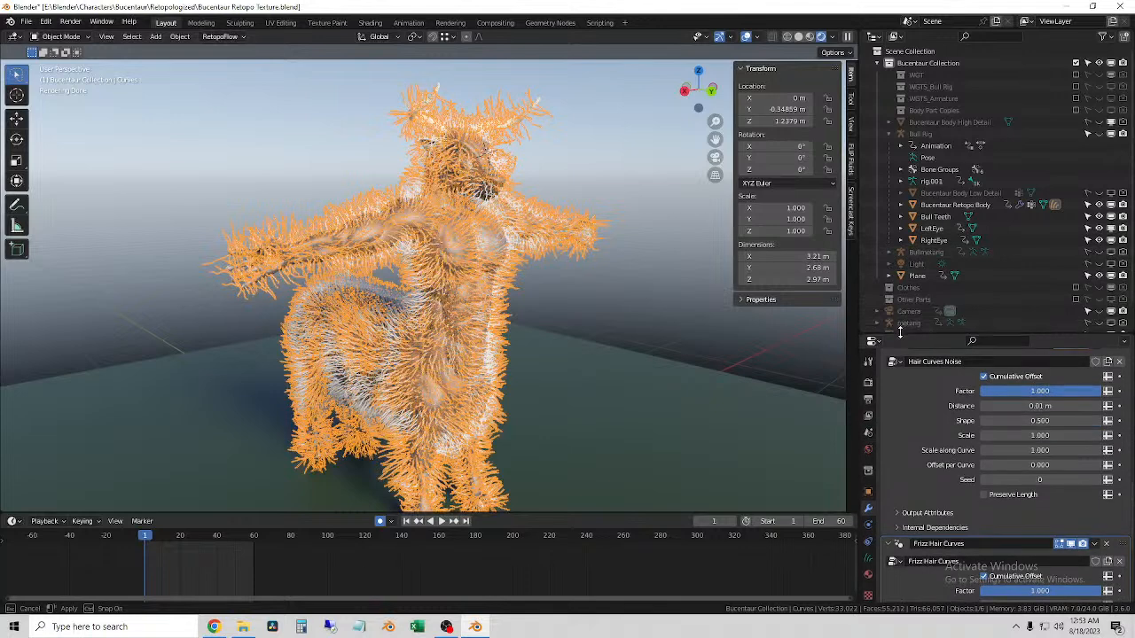
{"action": "scroll", "coordinate": [1002, 266], "scroll_direction": "down", "scroll_amount": 1}
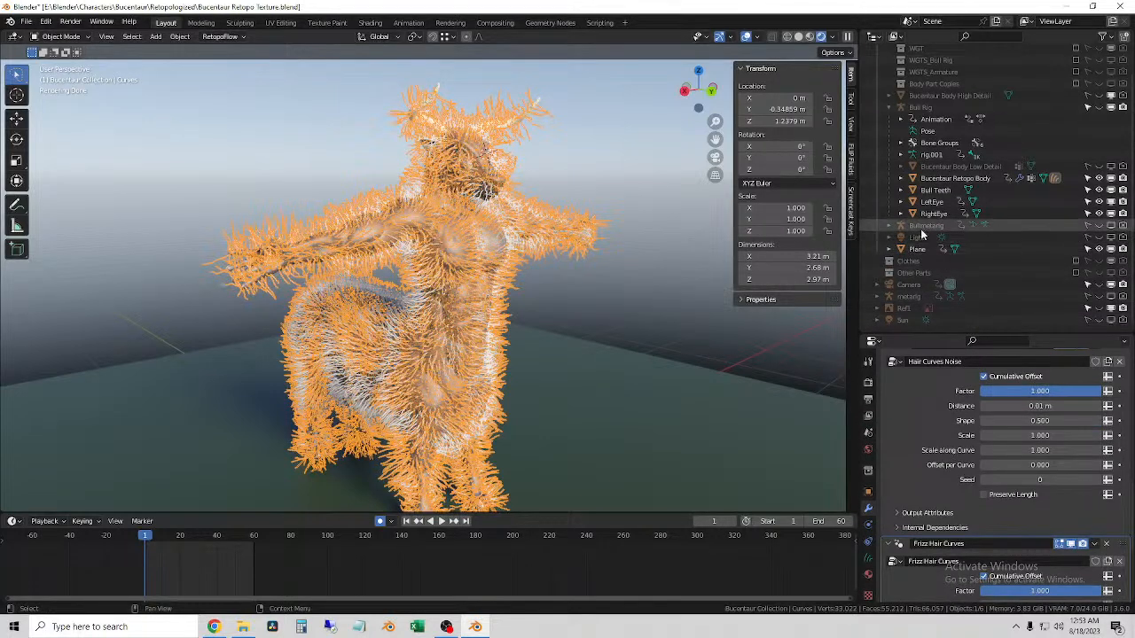
{"action": "scroll", "coordinate": [920, 229], "scroll_direction": "up", "scroll_amount": 1}
{"action": "left_click", "coordinate": [902, 204]}
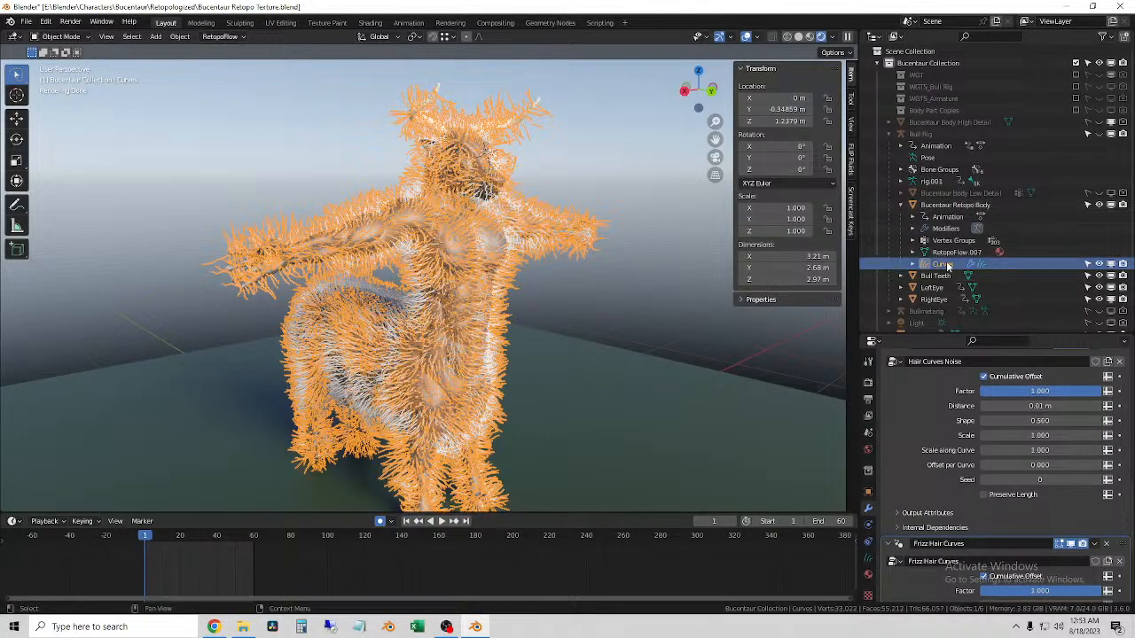
{"action": "left_click", "coordinate": [913, 264]}
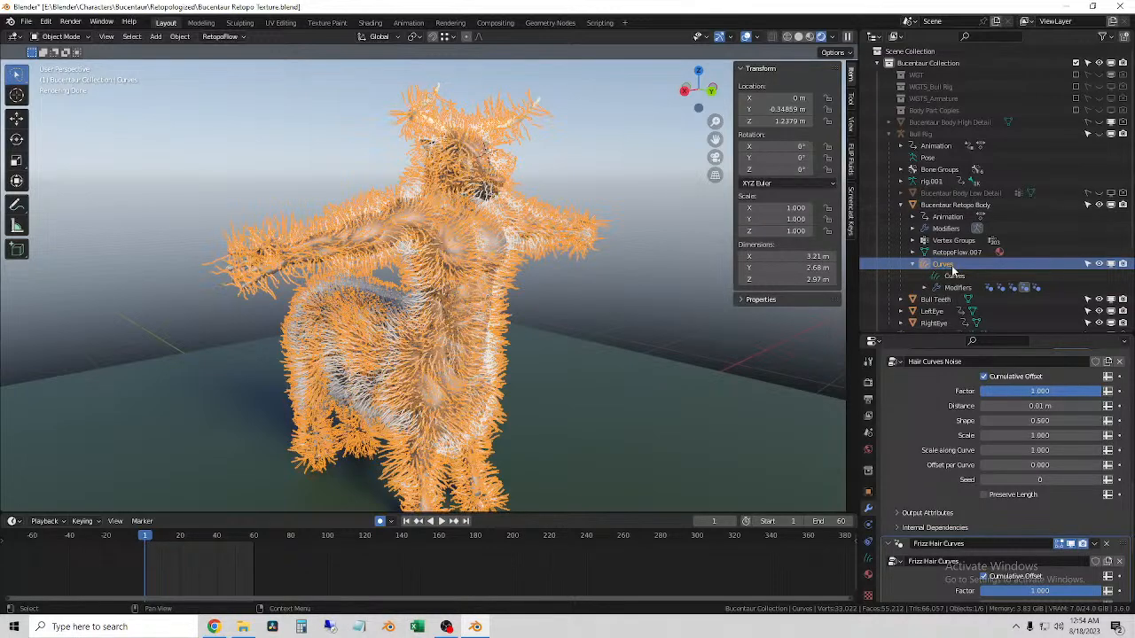
- Deselect the fur curves and save the Blender file
{"action": "left_click", "coordinate": [564, 275]}
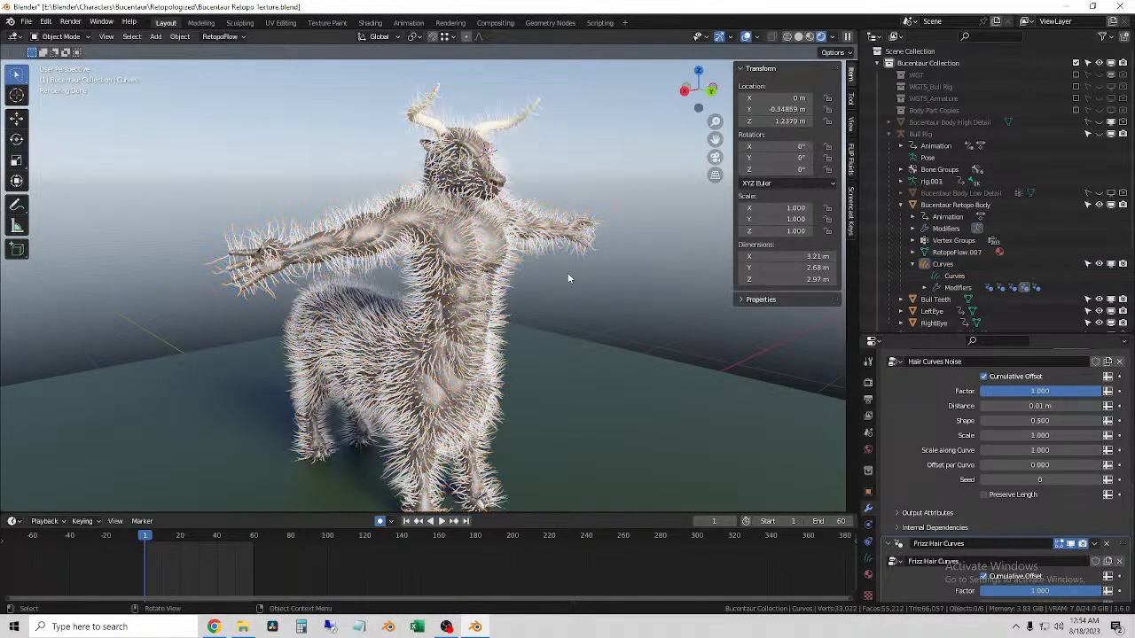
{"action": "middle_click_drag", "start_coordinate": [603, 291], "coordinate": [535, 379]}
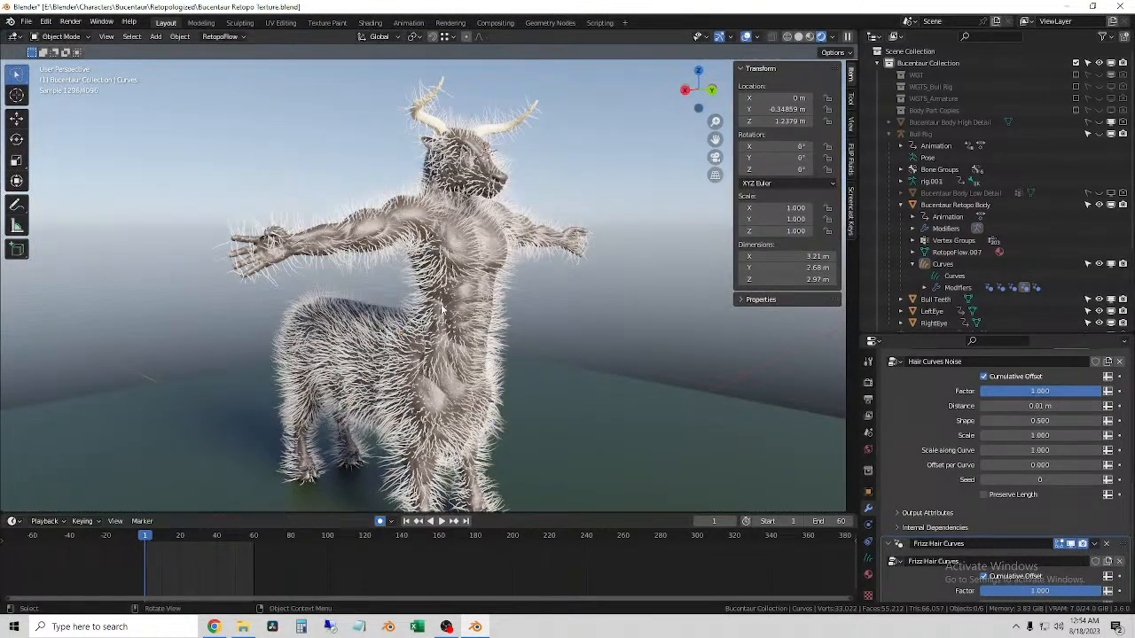
{"action": "left_click", "coordinate": [25, 22]}
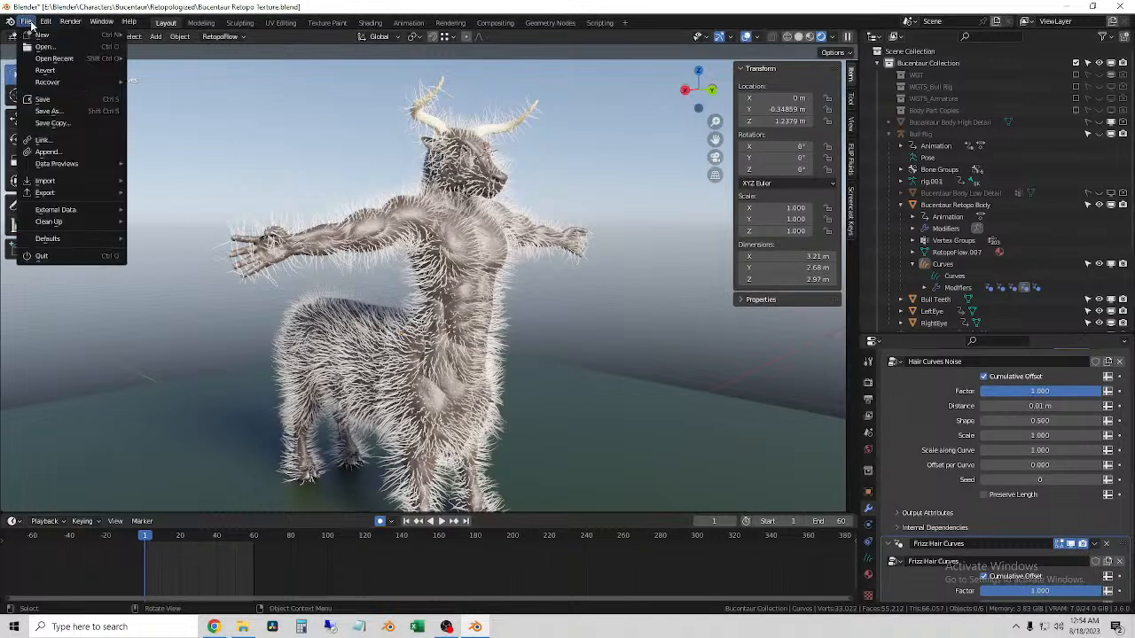
{"action": "left_click", "coordinate": [61, 102]}
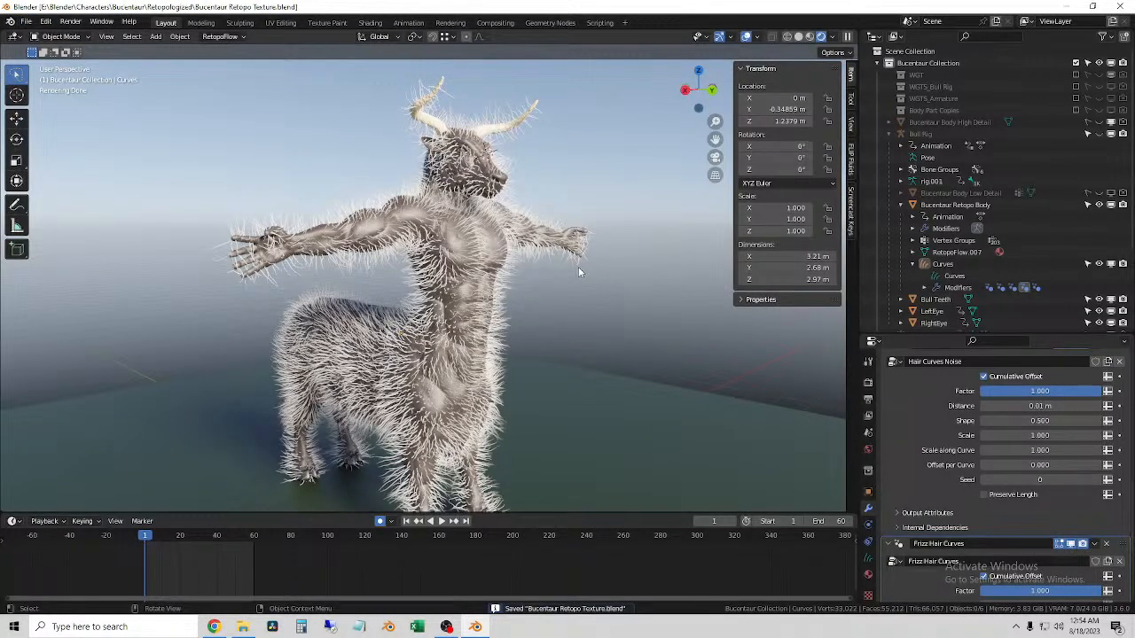
- Clear the fur selection again, check the whole furred character and save the file once more
{"action": "left_click", "coordinate": [575, 282]}
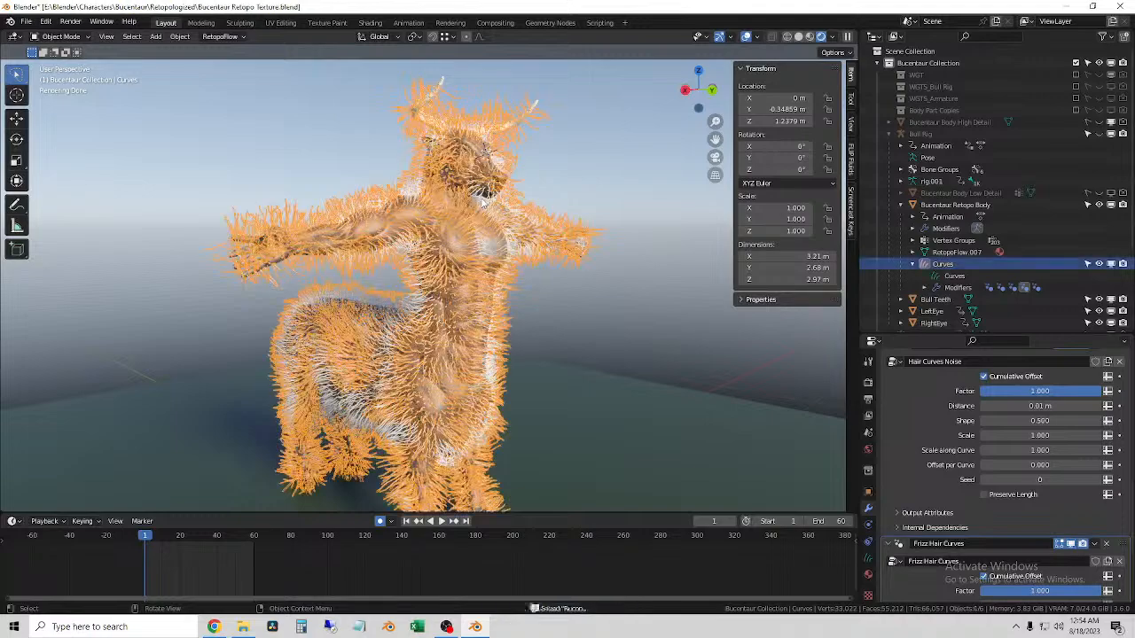
{"action": "left_click", "coordinate": [604, 339]}
{"action": "middle_click_drag", "start_coordinate": [546, 309], "coordinate": [595, 241]}
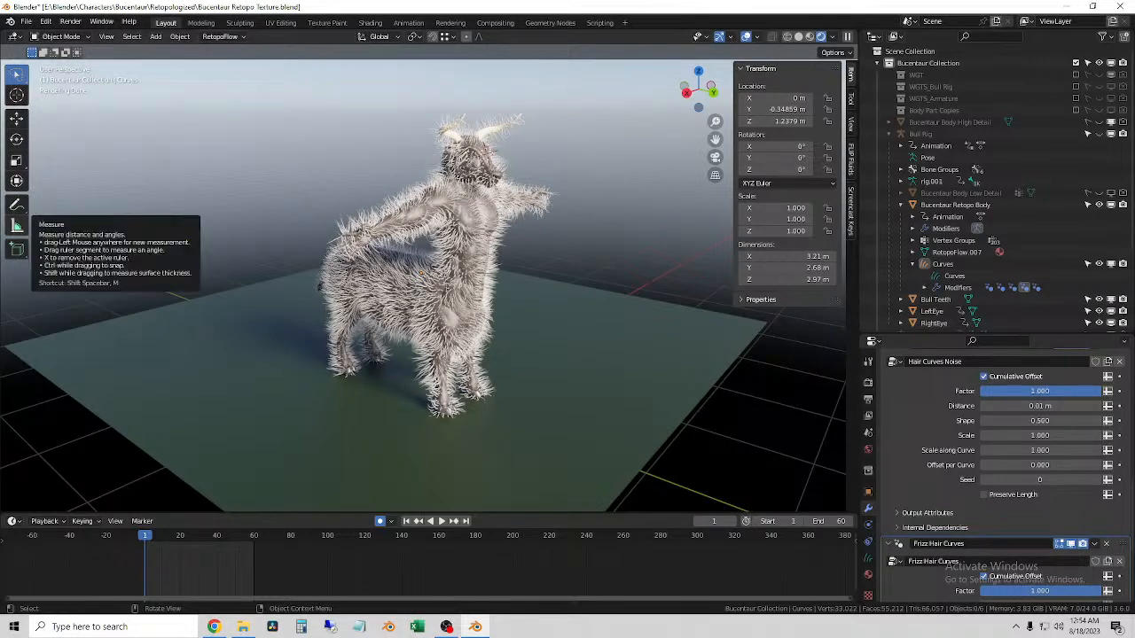
{"action": "left_click", "coordinate": [26, 21]}
{"action": "left_click", "coordinate": [55, 100]}
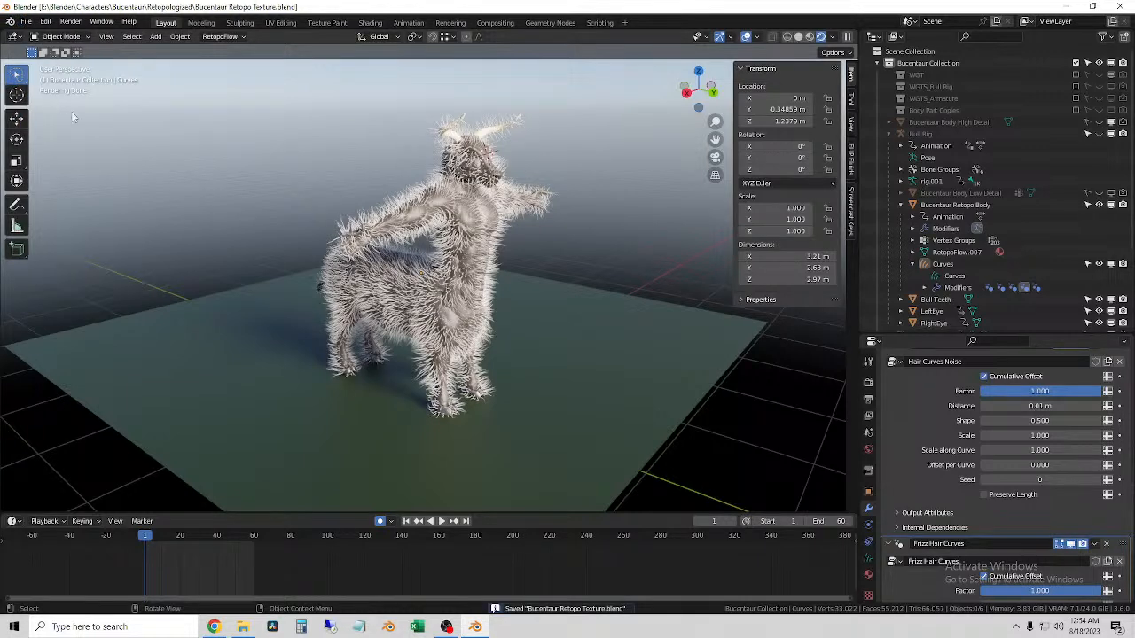
{"action": "middle_click_drag", "start_coordinate": [519, 331], "coordinate": [537, 269]}
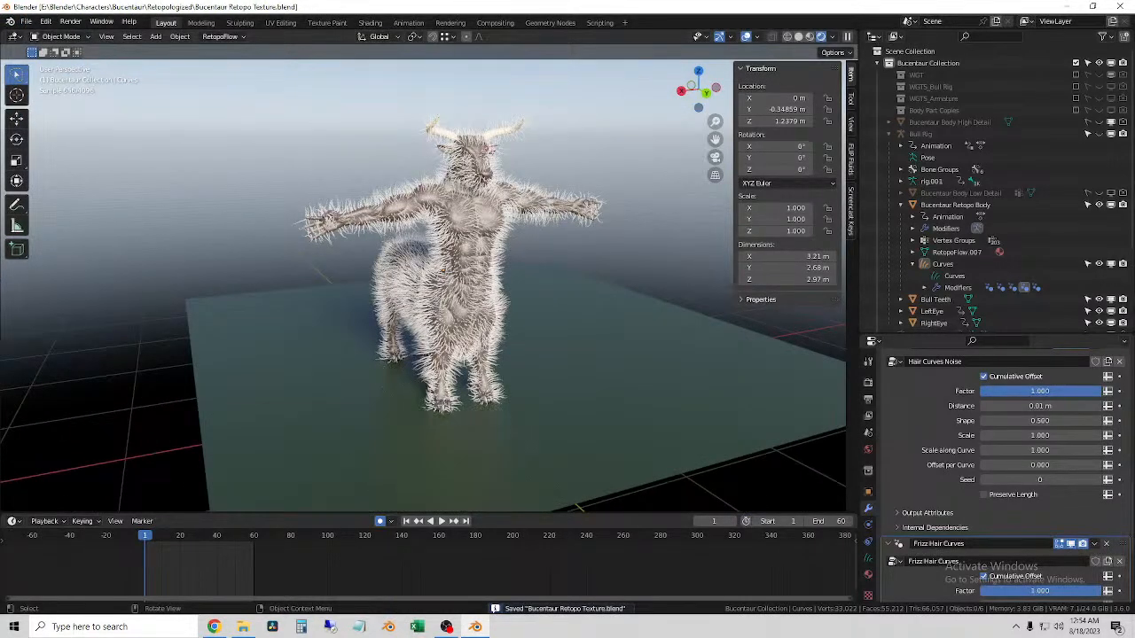